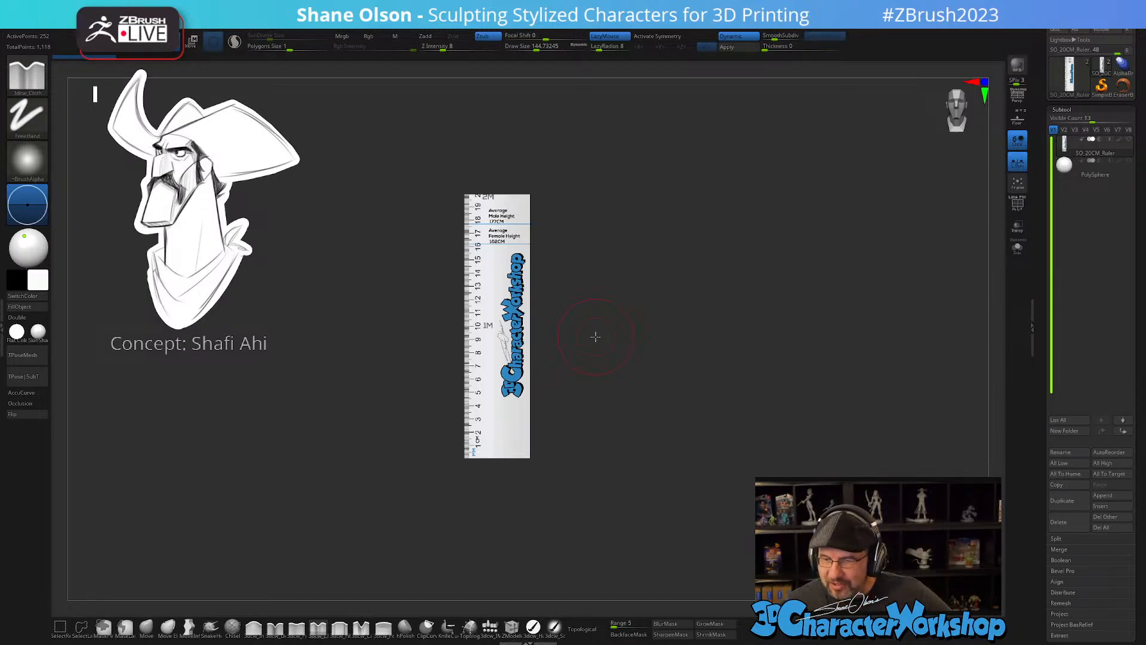
- Make the PolySphere subtool active and set the brush draw size to about 212
click(1066, 174)
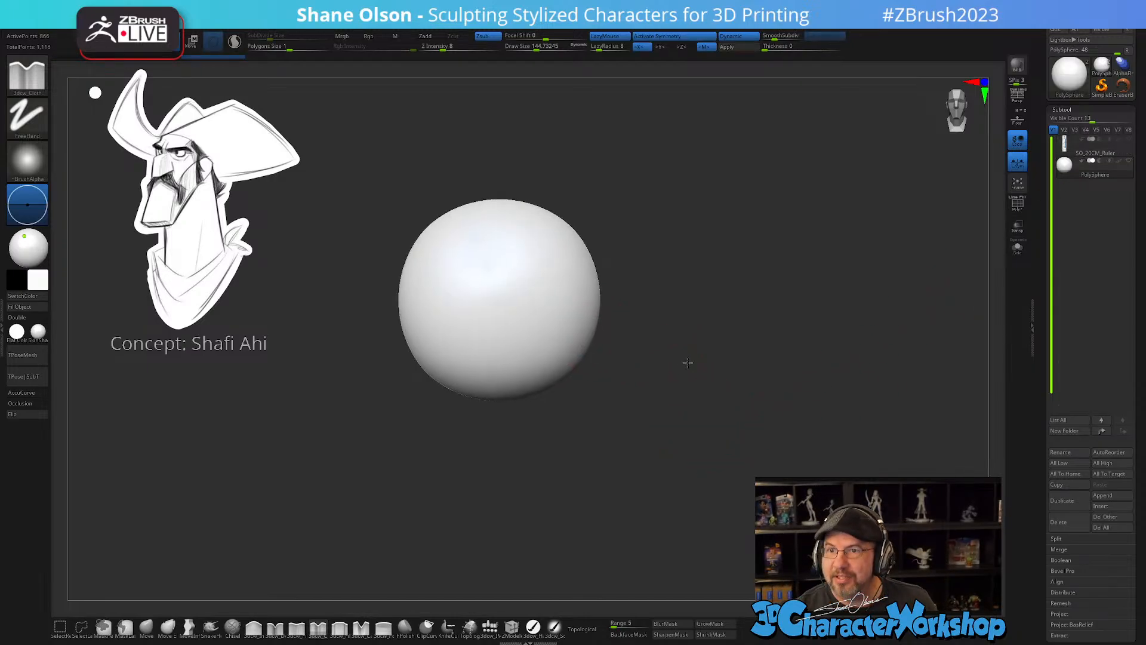
mouse_move(686, 361)
mouse_down()
mouse_move(711, 349)
mouse_move(697, 356)
mouse_up()
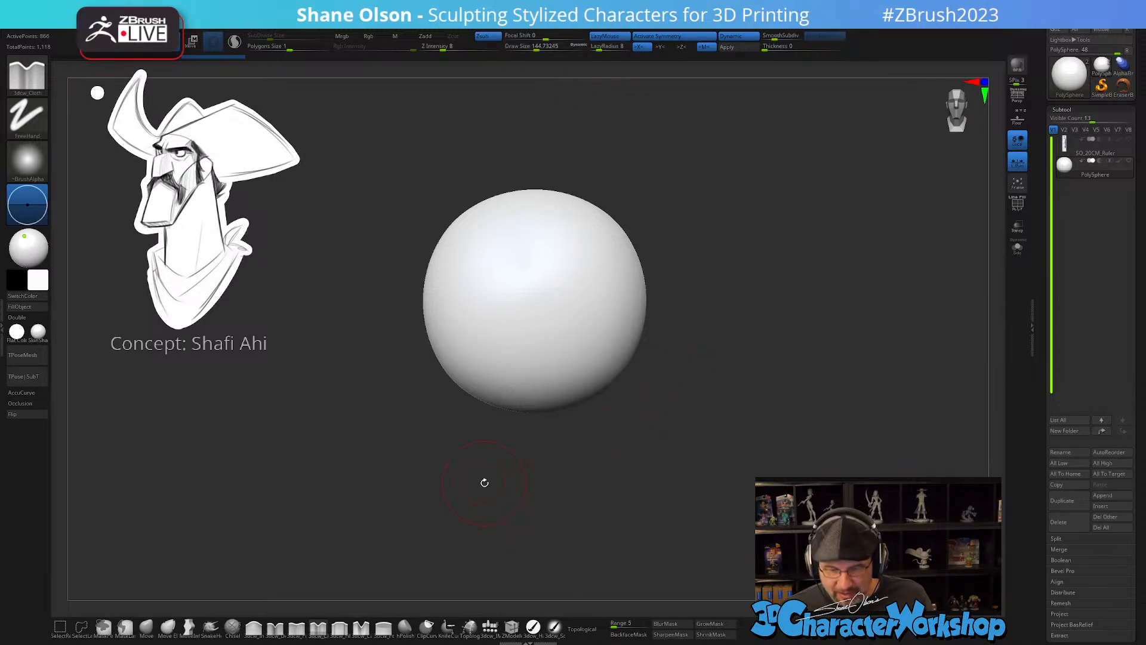
key(s)
click(539, 477)
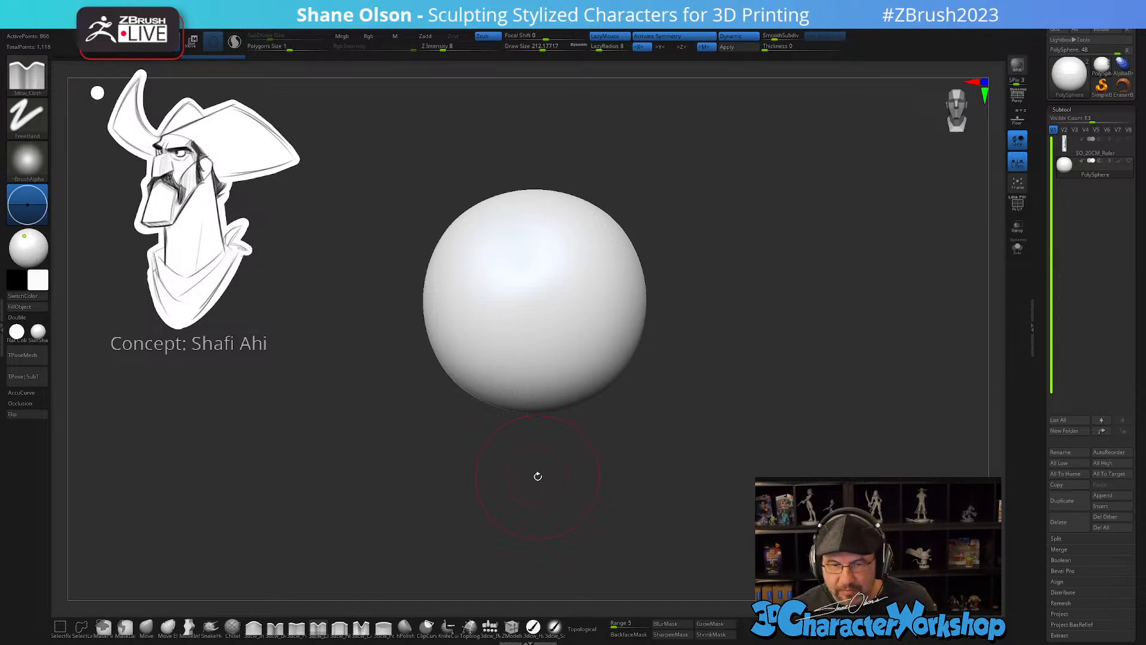
alt+drag(704, 363, 701, 394)
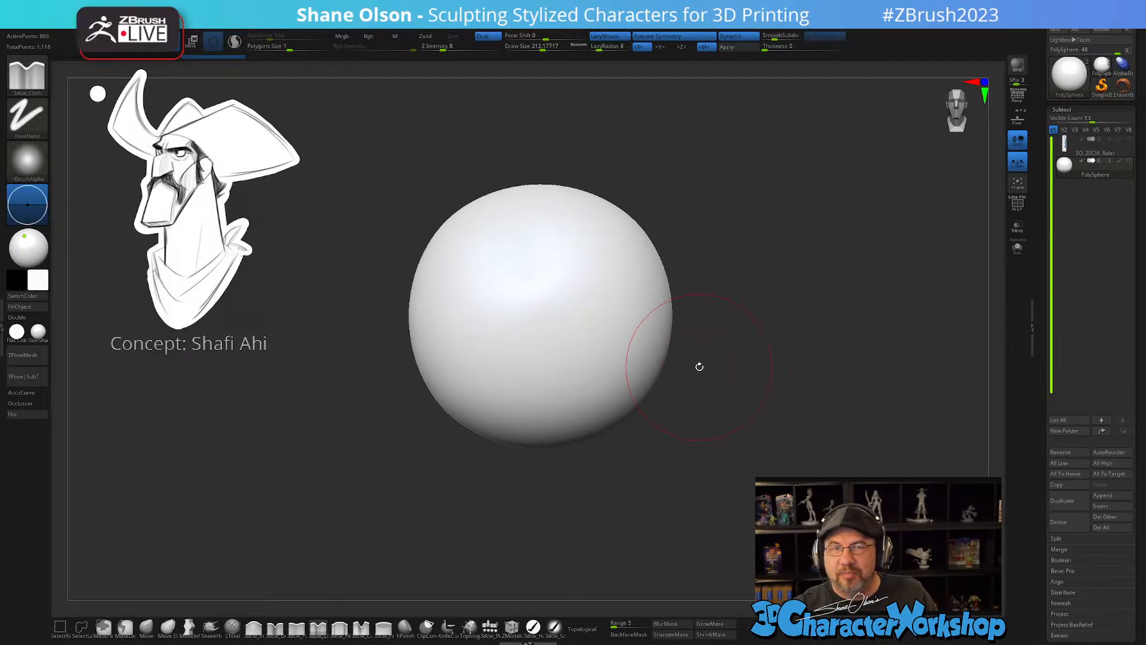
alt+drag(701, 366, 711, 402)
key(w)
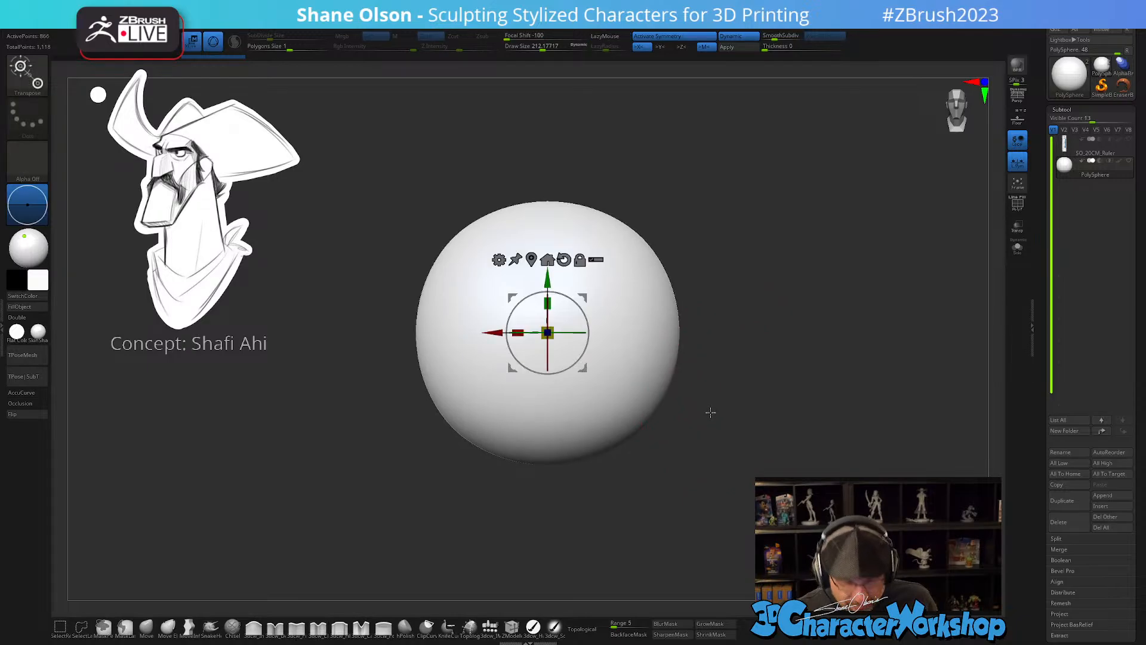
alt+drag(679, 403, 638, 389)
alt+drag(661, 428, 717, 449)
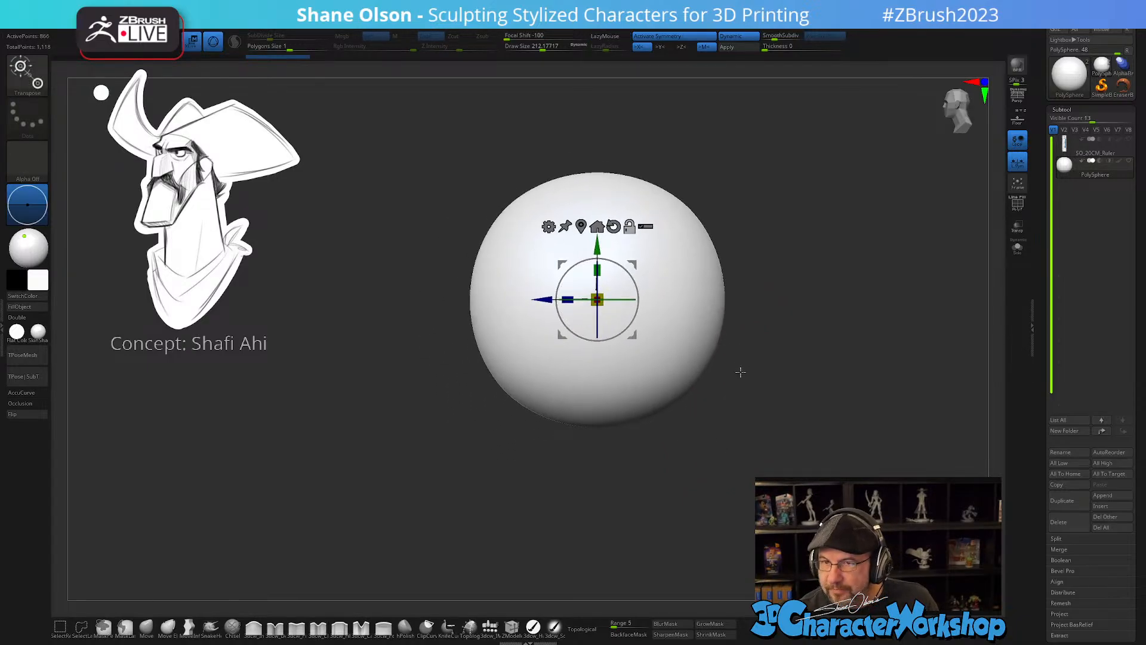
alt+drag(740, 372, 740, 332)
alt+drag(707, 428, 700, 432)
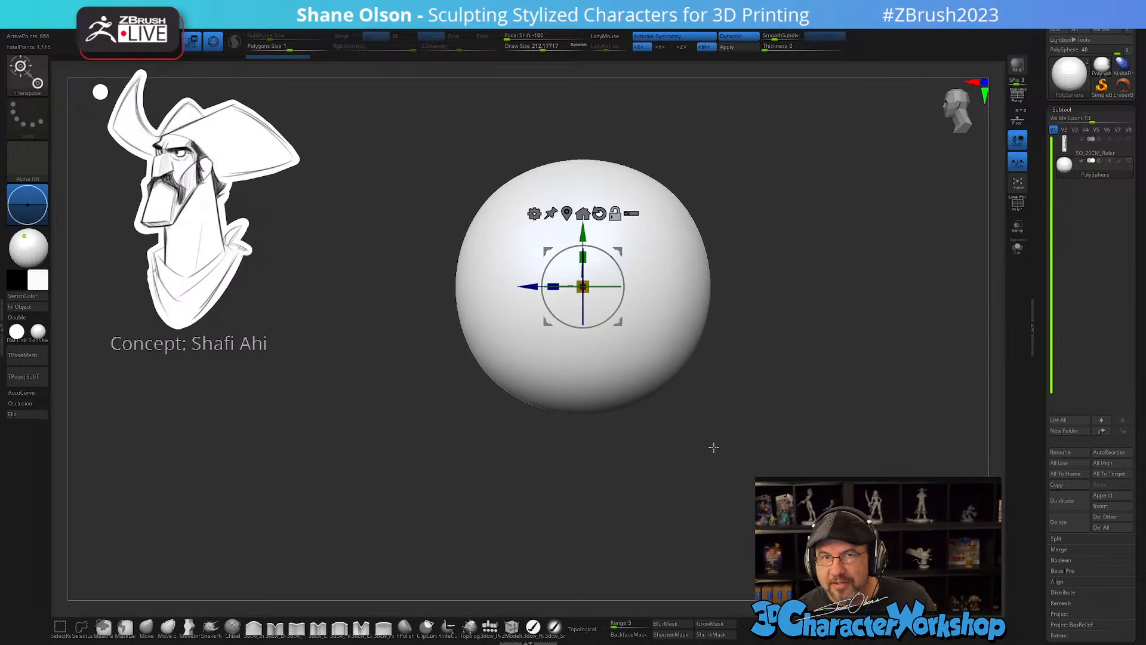
key(q)
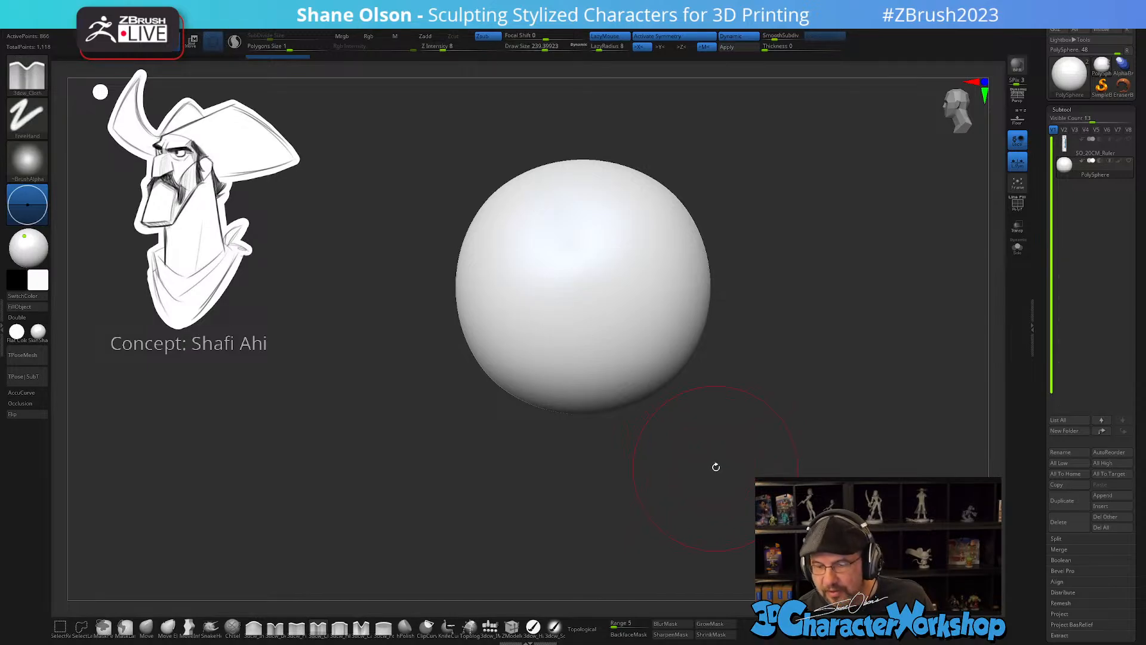
mouse_move(716, 461)
alt+mouse_down()
mouse_move(713, 440)
mouse_move(717, 468)
alt+mouse_up()
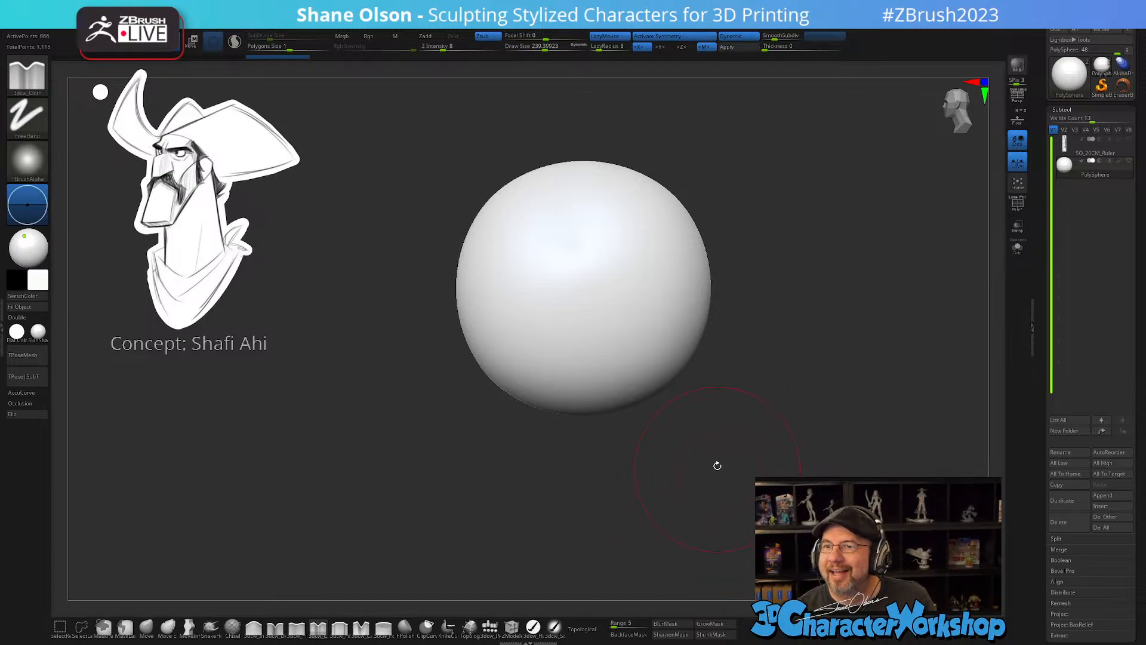
alt+drag(718, 466, 713, 474)
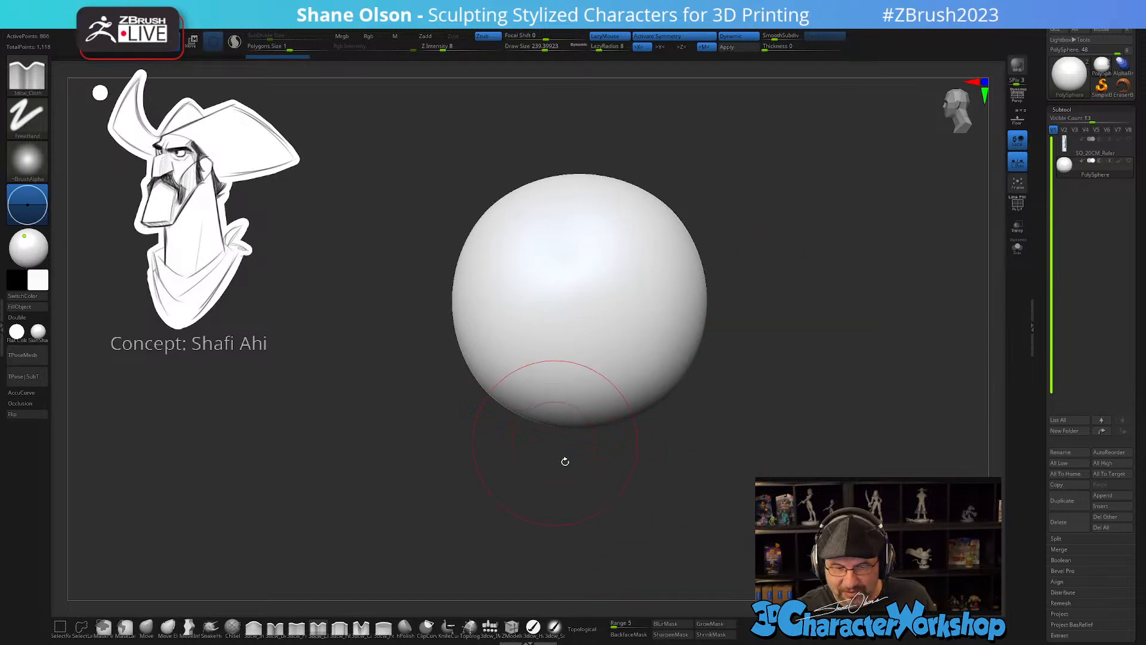
alt+drag(617, 480, 614, 458)
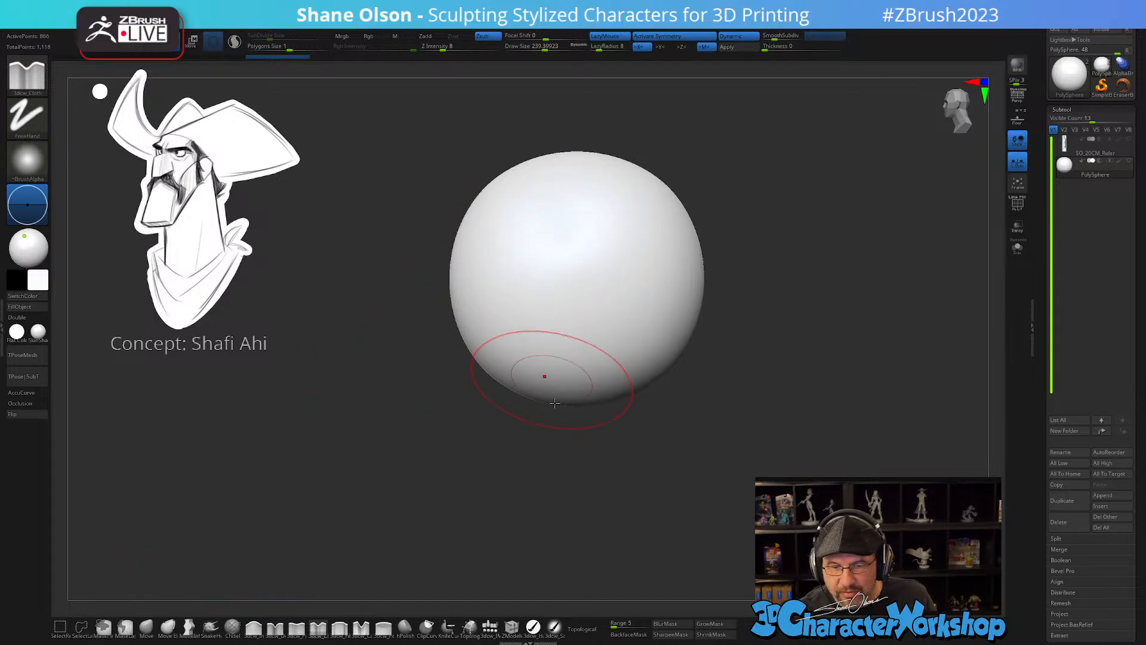
alt+drag(576, 456, 564, 480)
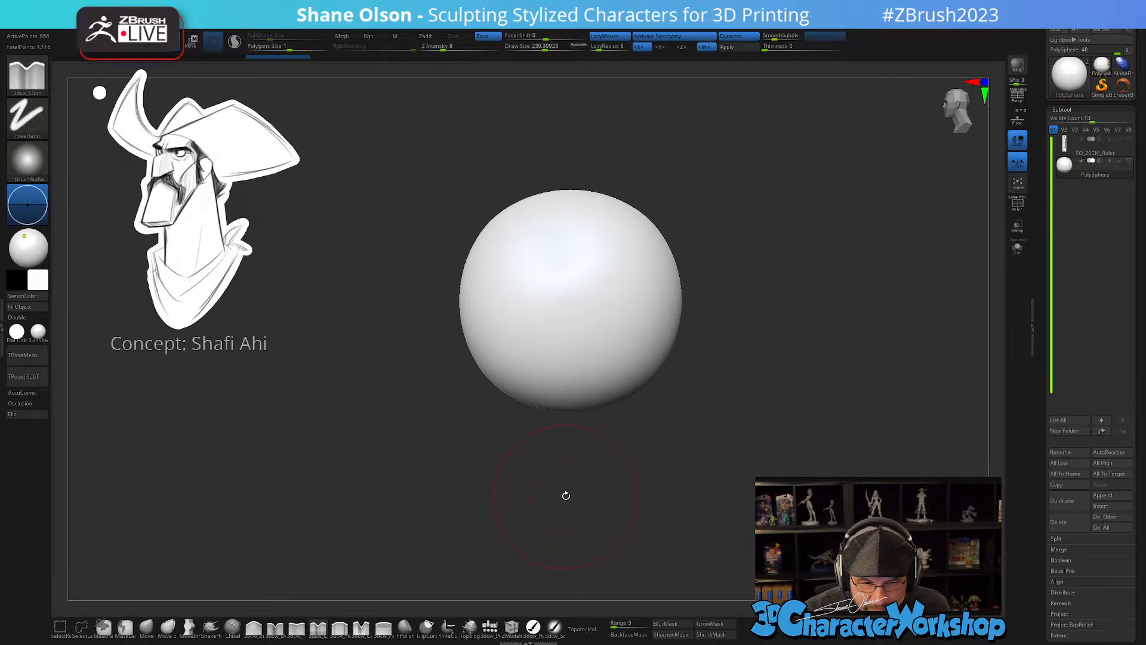
drag(560, 482, 600, 477)
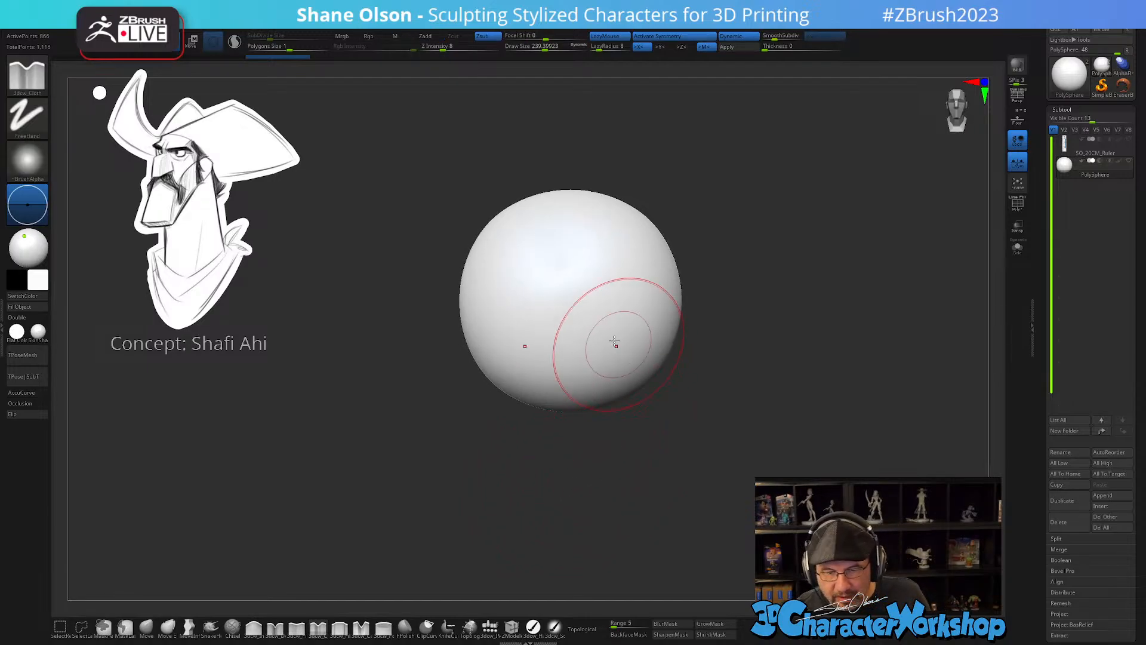
- Insert an Appendage mesh on the front of the sphere with the insert multi-mesh brush
click(491, 627)
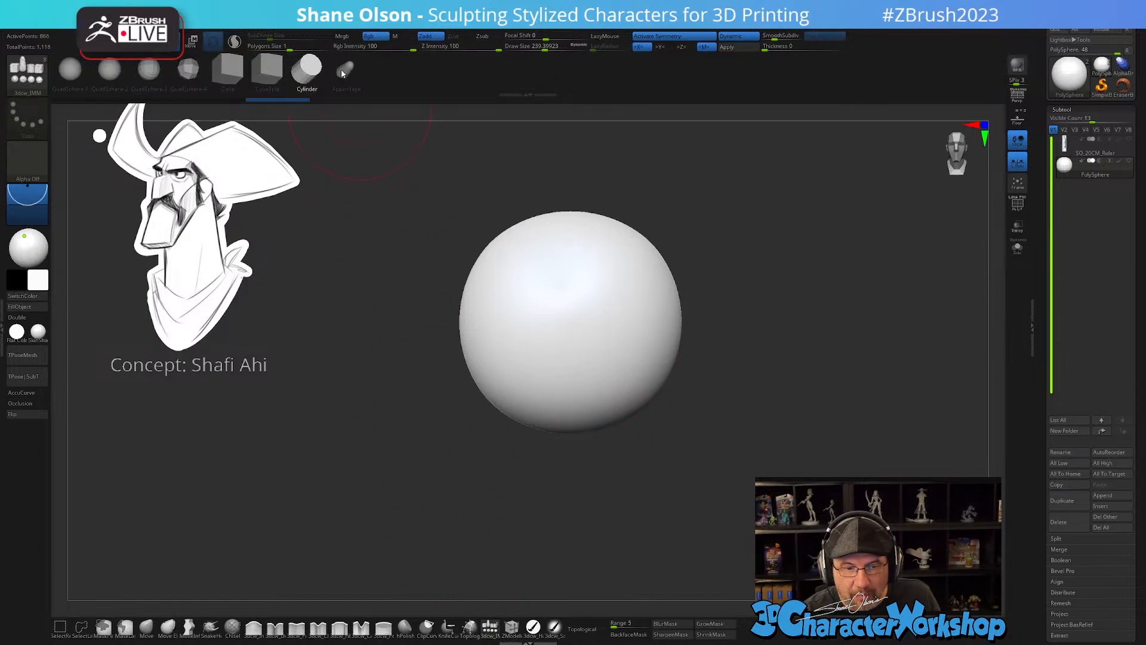
drag(571, 342, 606, 546)
drag(675, 496, 729, 474)
- Rotate the appendage downward, shorten it and shift it into the sphere to block in the face and jaw
key(w)
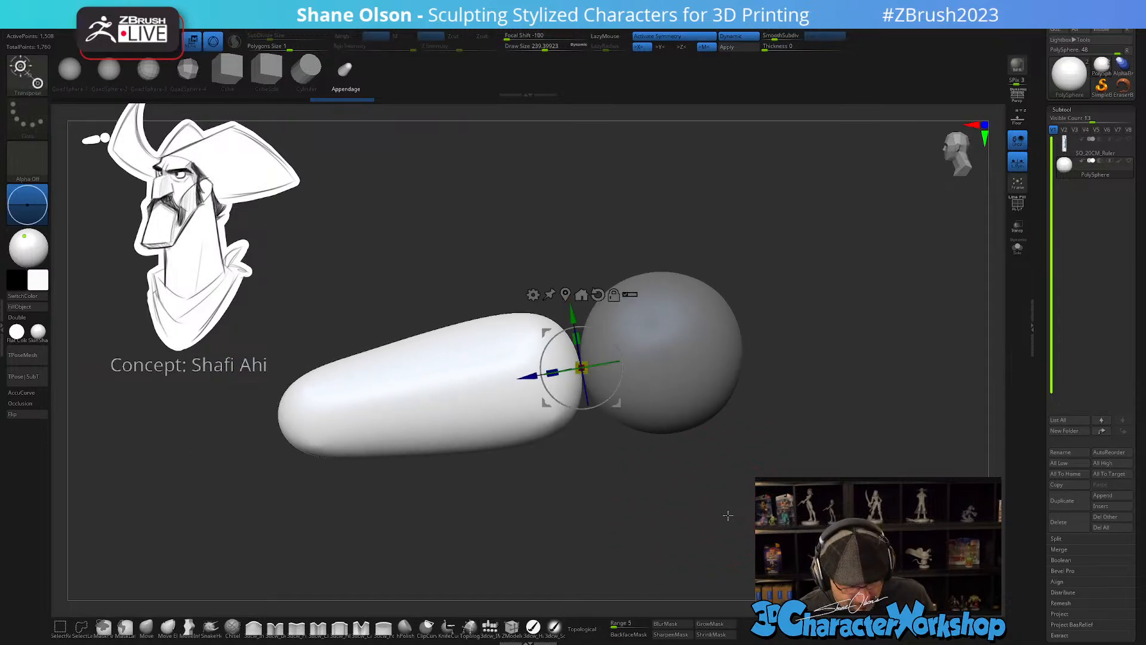
drag(628, 354, 682, 275)
alt+drag(742, 443, 732, 431)
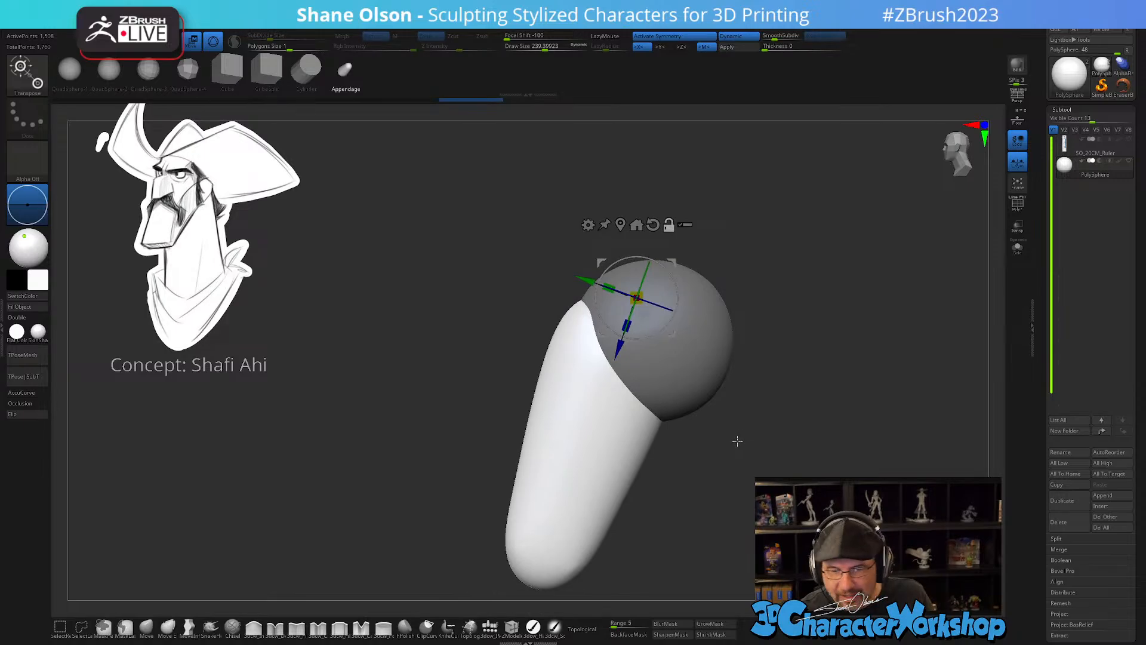
drag(627, 325, 631, 313)
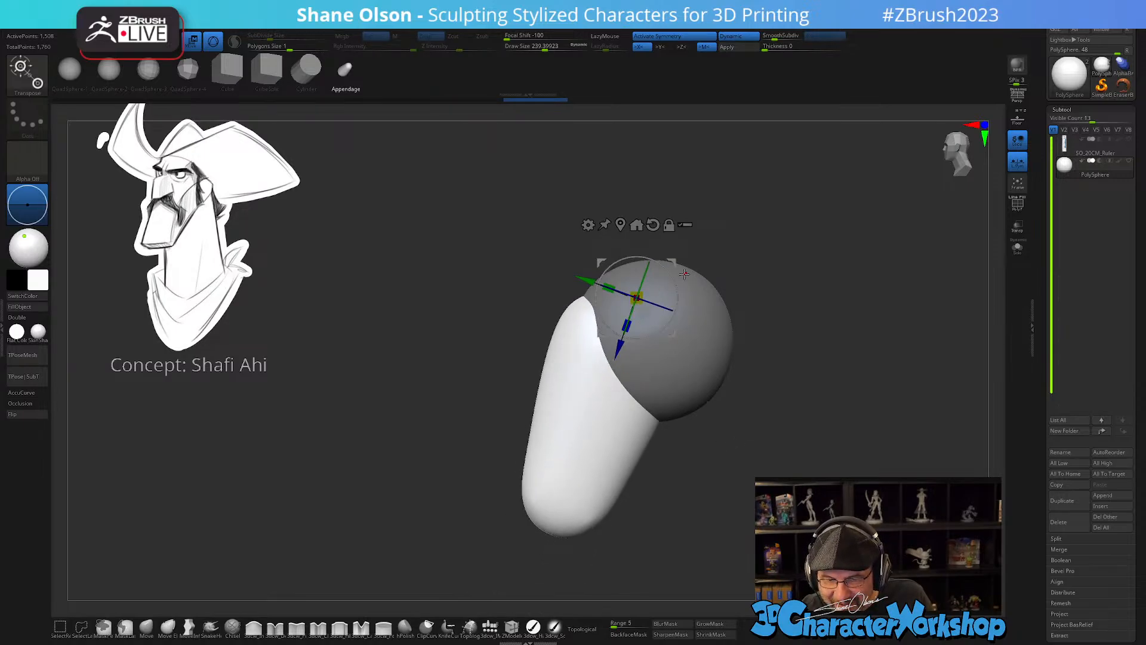
drag(675, 264, 689, 267)
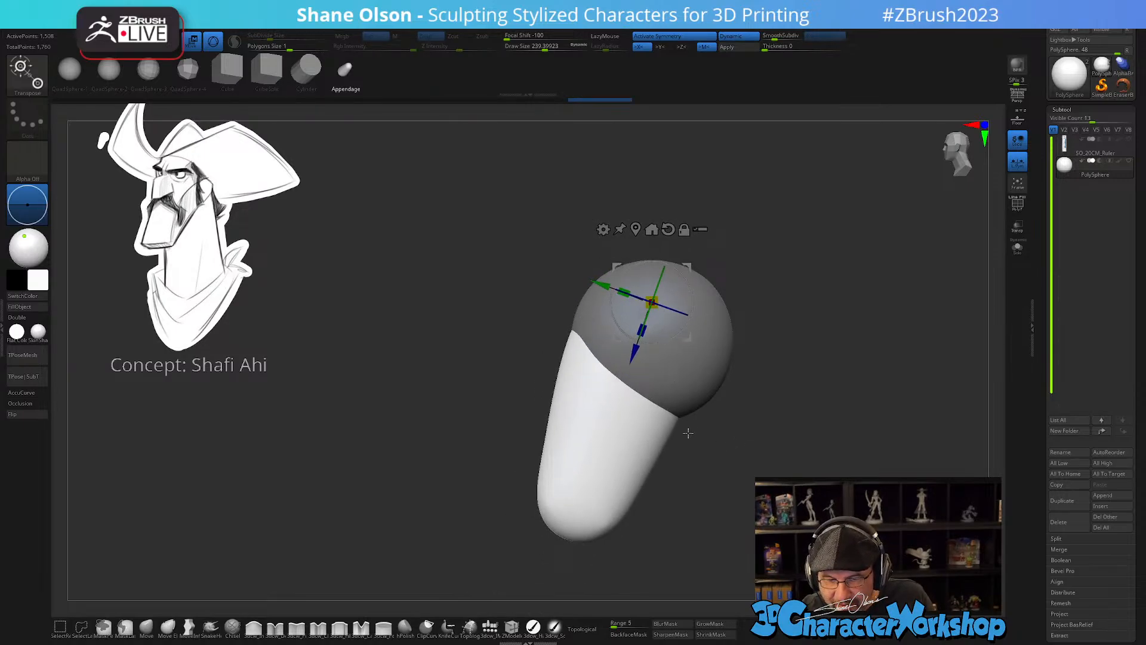
alt+drag(686, 430, 675, 455)
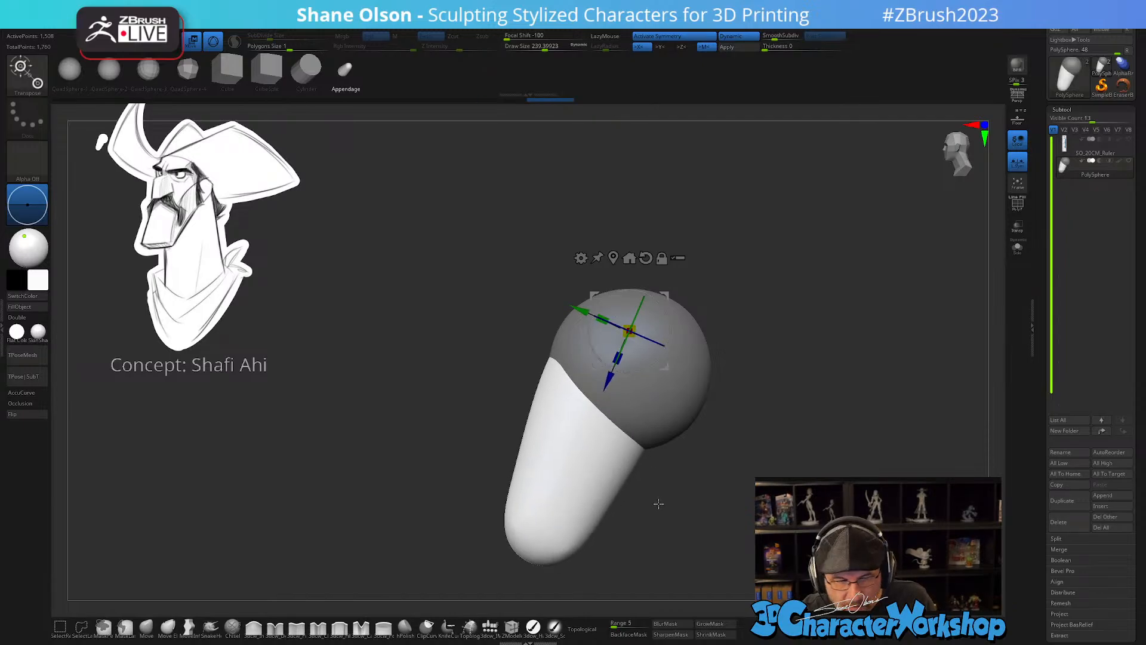
shift+drag(660, 502, 699, 466)
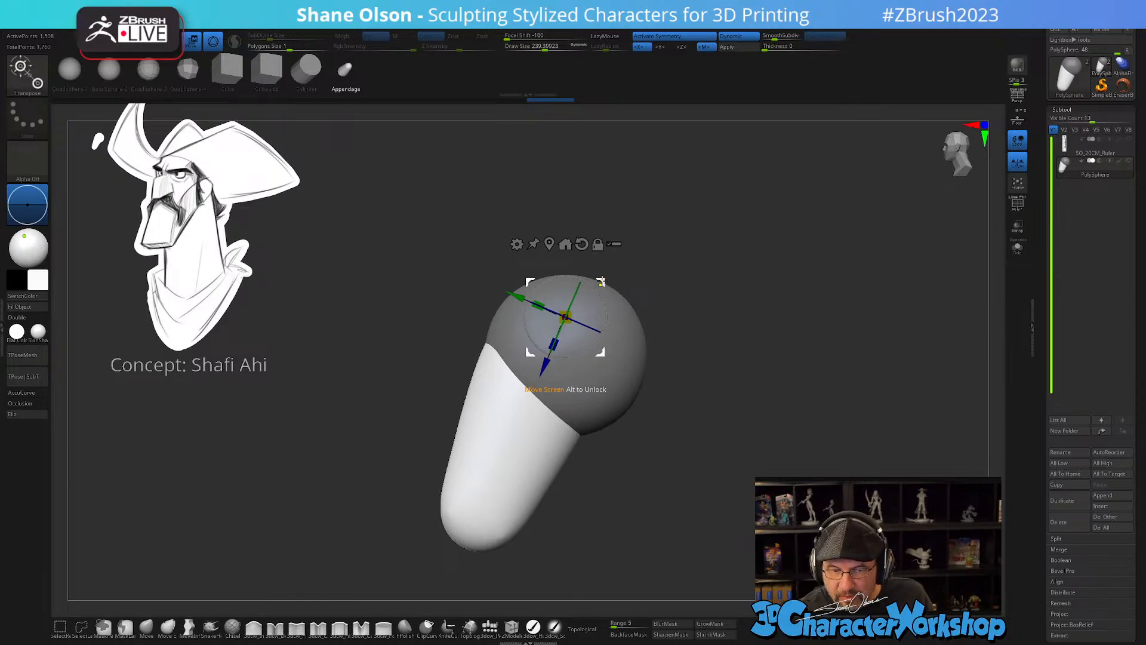
- Duplicate the jaw appendage and position the copy beneath the back of the head as the neck
ctrl+drag(602, 279, 720, 377)
drag(661, 429, 664, 492)
mouse_move(749, 491)
alt+mouse_down()
mouse_move(741, 440)
mouse_move(770, 448)
mouse_move(697, 470)
mouse_move(724, 412)
mouse_move(713, 407)
mouse_move(705, 439)
alt+mouse_up()
key(q)
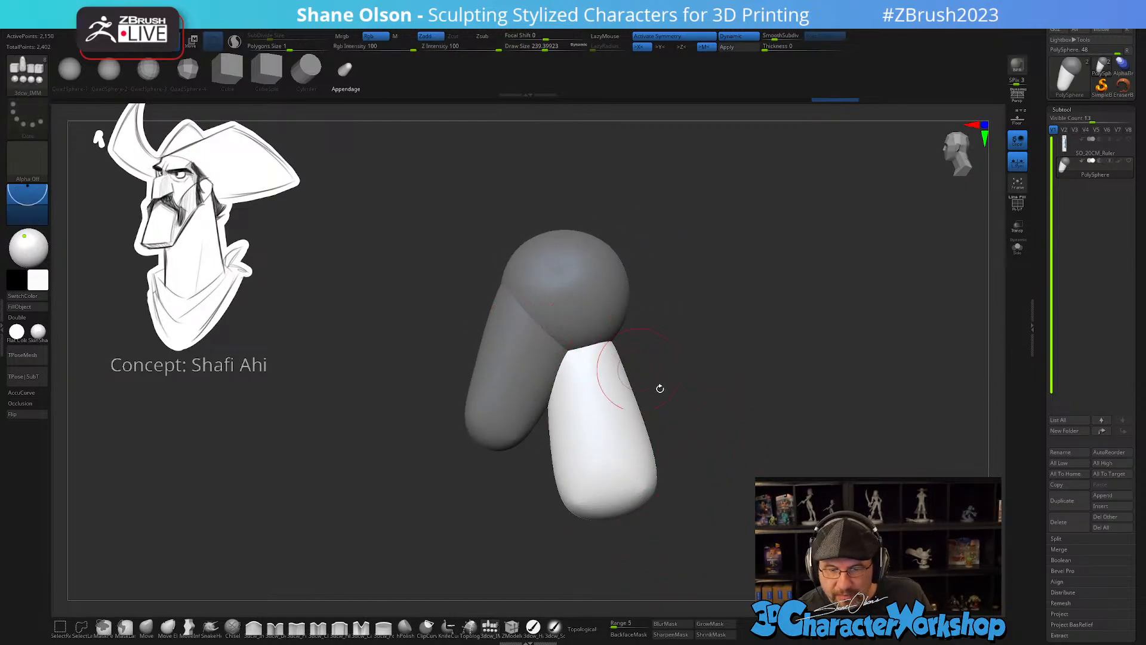
- Show the polyframe, assign the unmasked neck its own polygroup and clear the mask
key(shift+f)
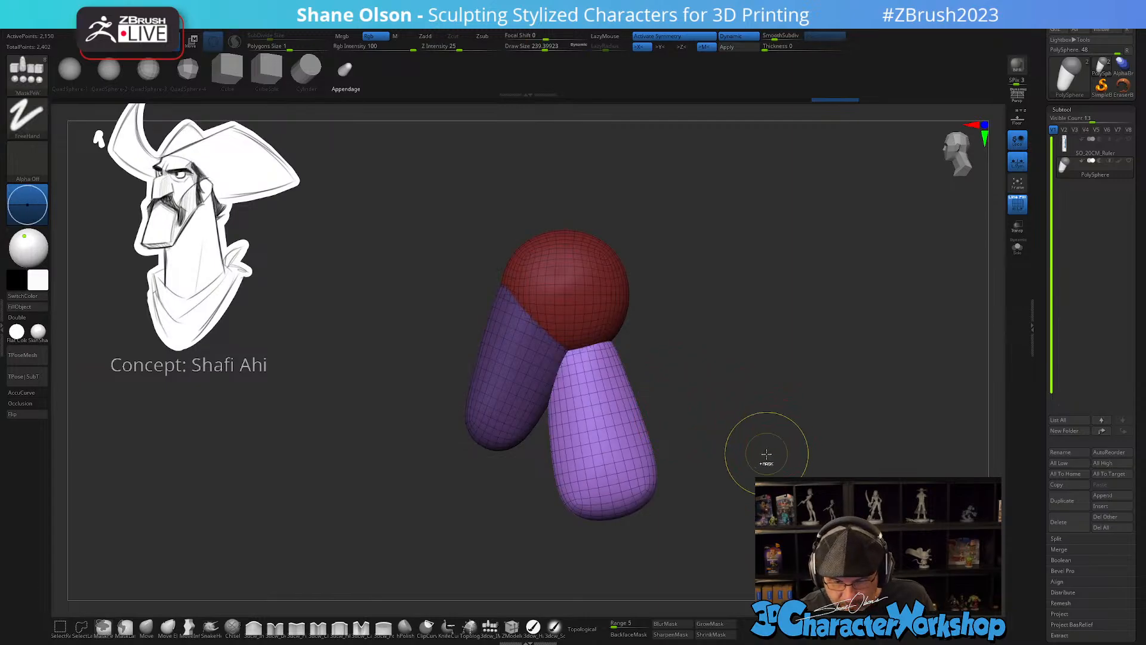
key(ctrl+w)
drag(729, 463, 702, 479)
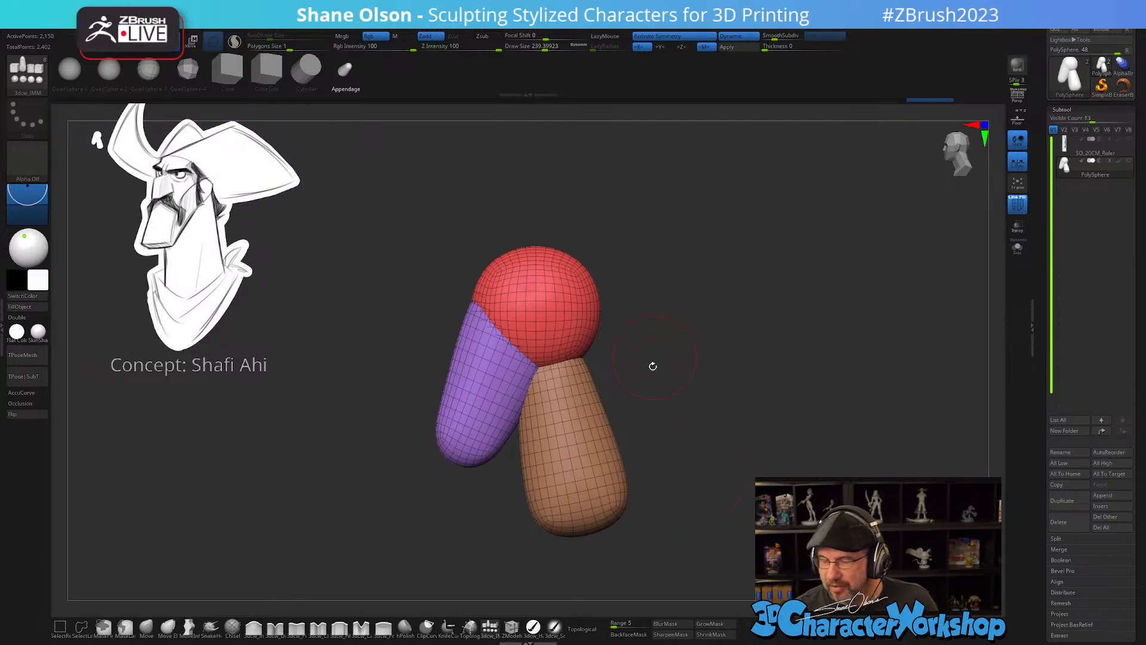
- Switch to the Move brush and set its draw size to about 331
alt+drag(652, 376, 652, 384)
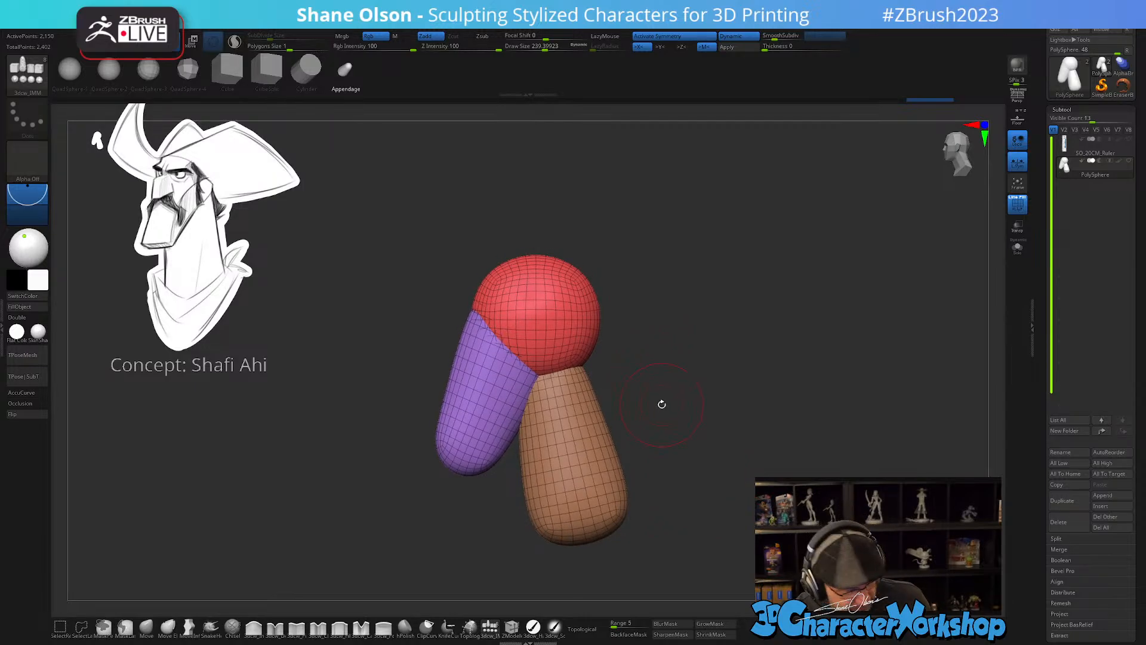
mouse_move(652, 417)
shift+mouse_down()
mouse_move(709, 399)
mouse_move(665, 404)
shift+mouse_up()
drag(637, 347, 633, 378)
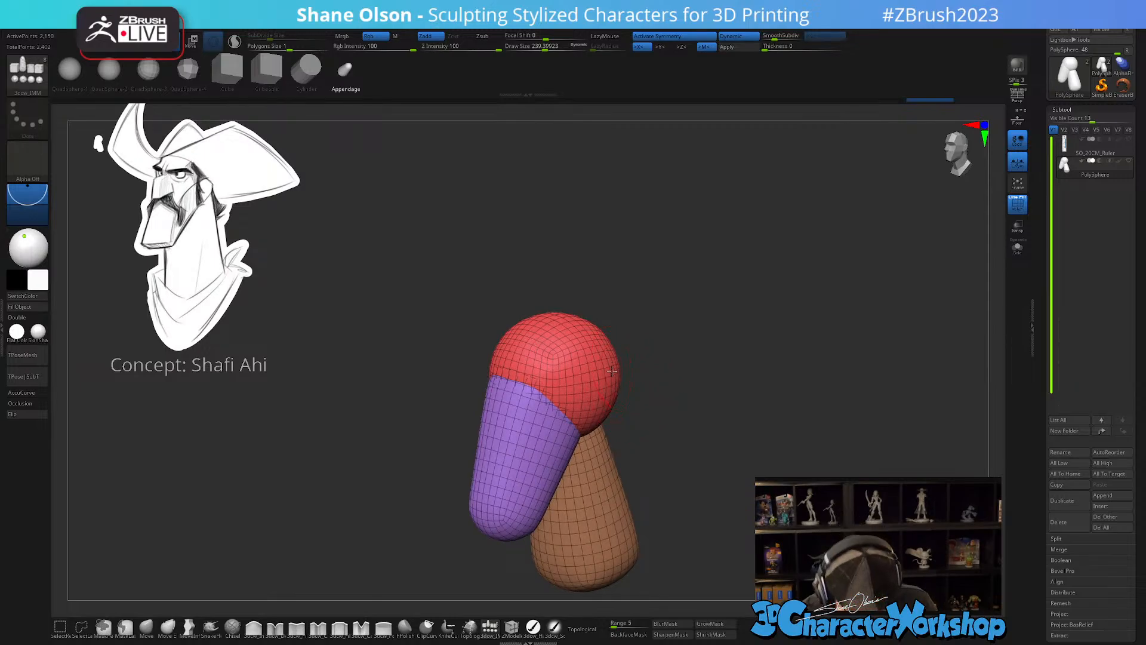
right_drag(612, 371, 593, 399)
click(154, 636)
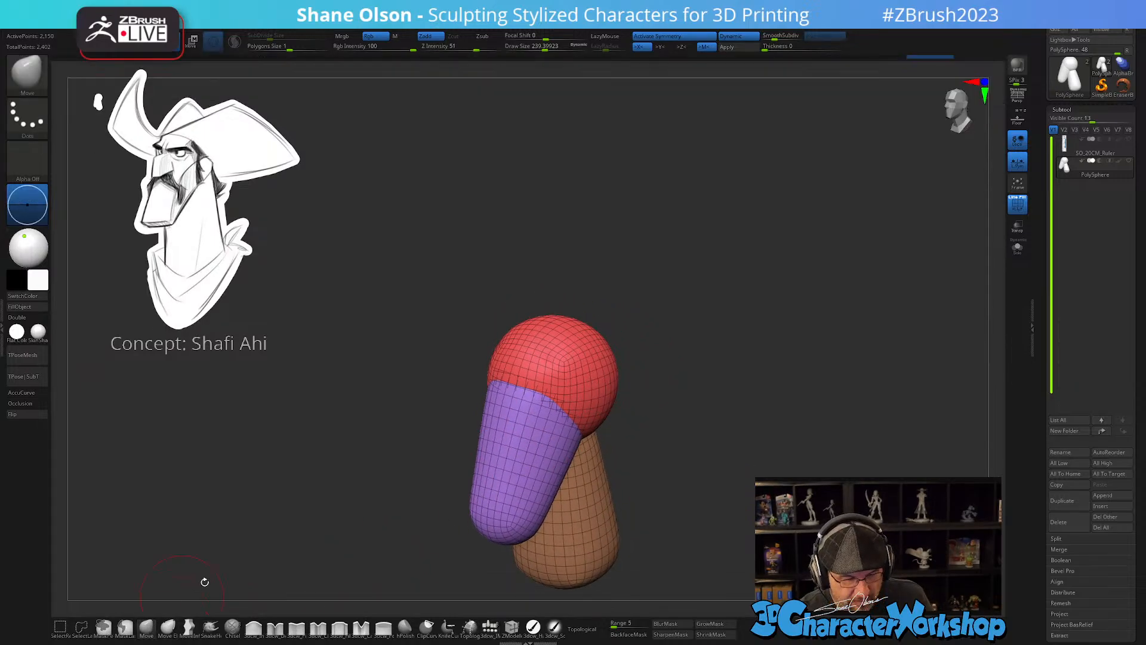
key(s)
drag(665, 428, 675, 427)
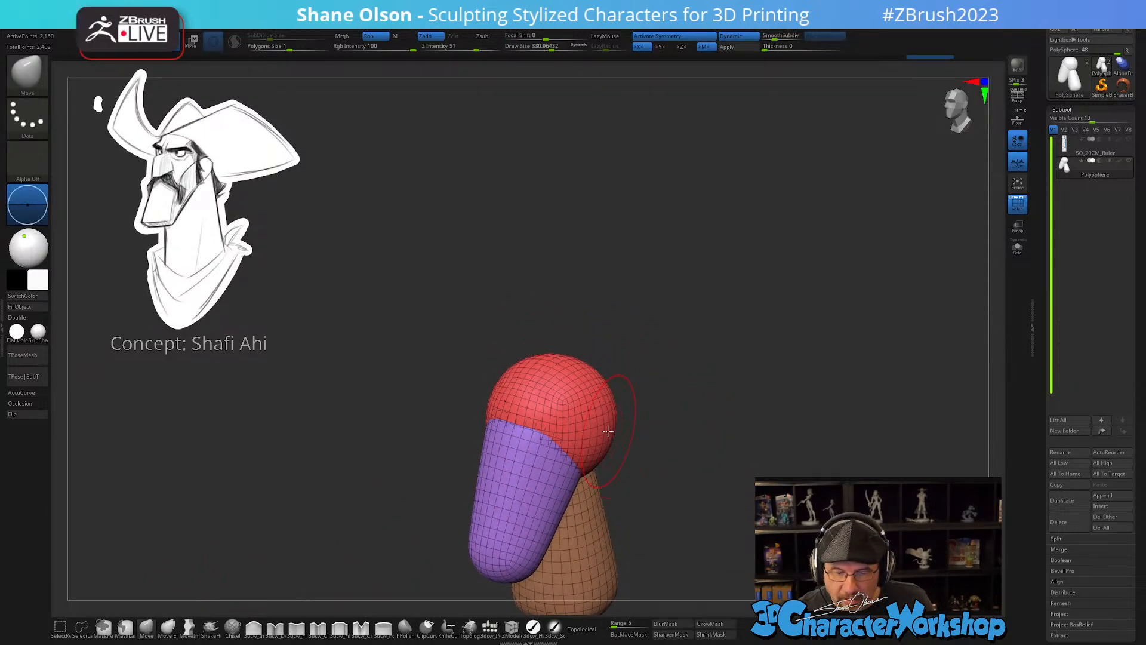
right_drag(596, 426, 656, 406)
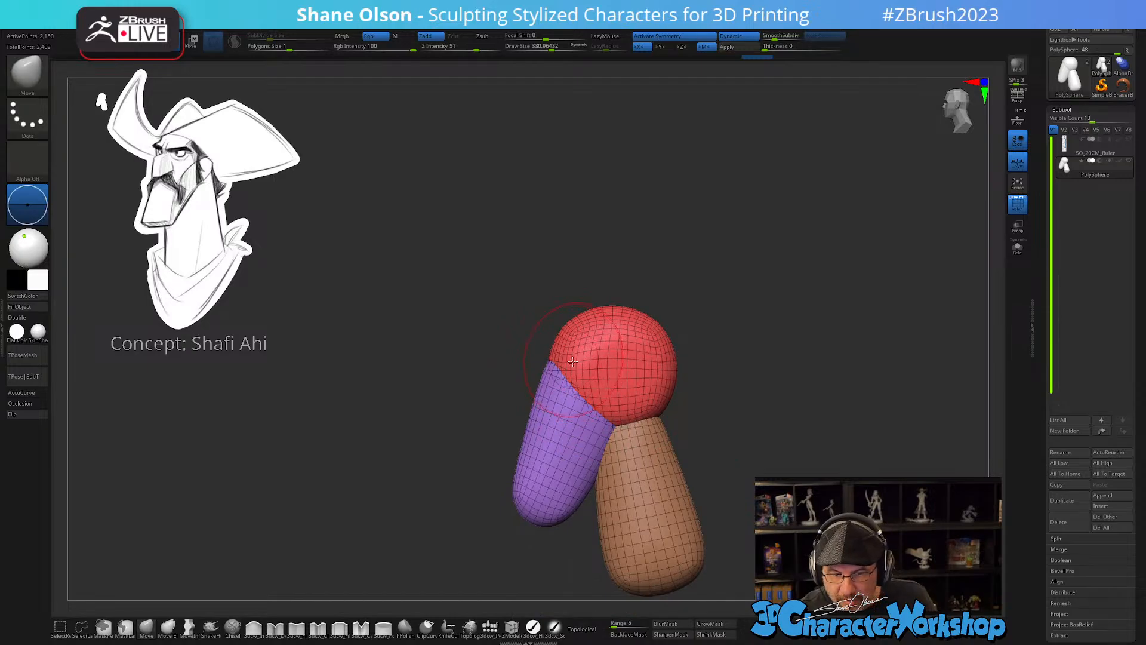
- Mask the jaw and neck polygroups, leaving only the skull sphere editable
ctrl+right_drag(572, 361, 570, 365)
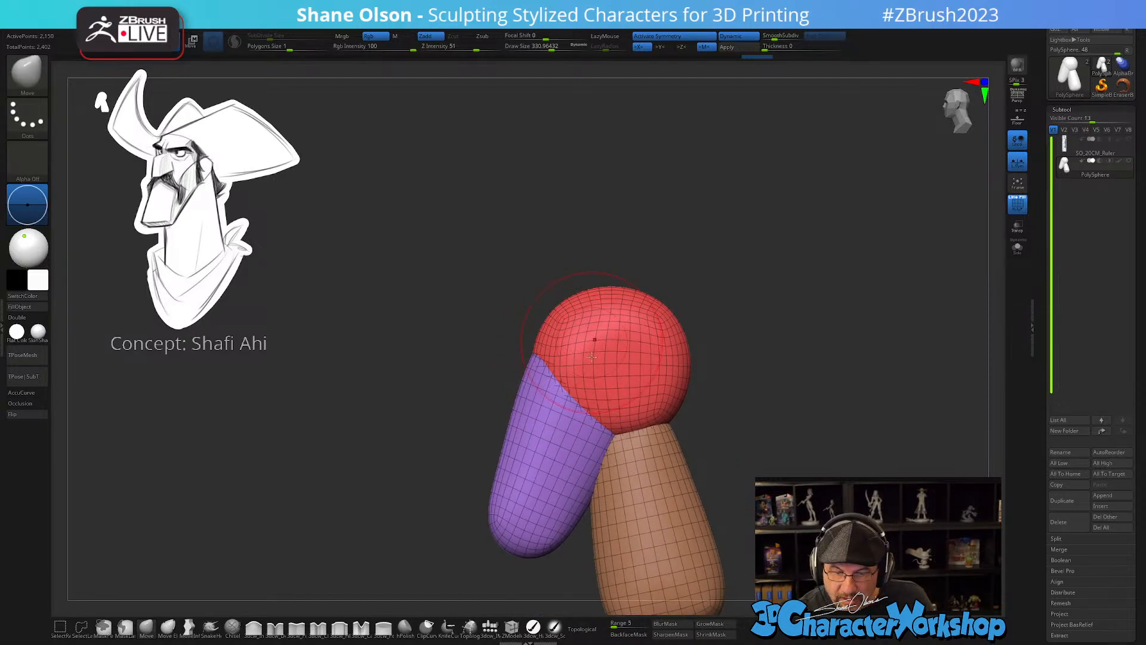
key(w)
ctrl+click(615, 363)
key(q)
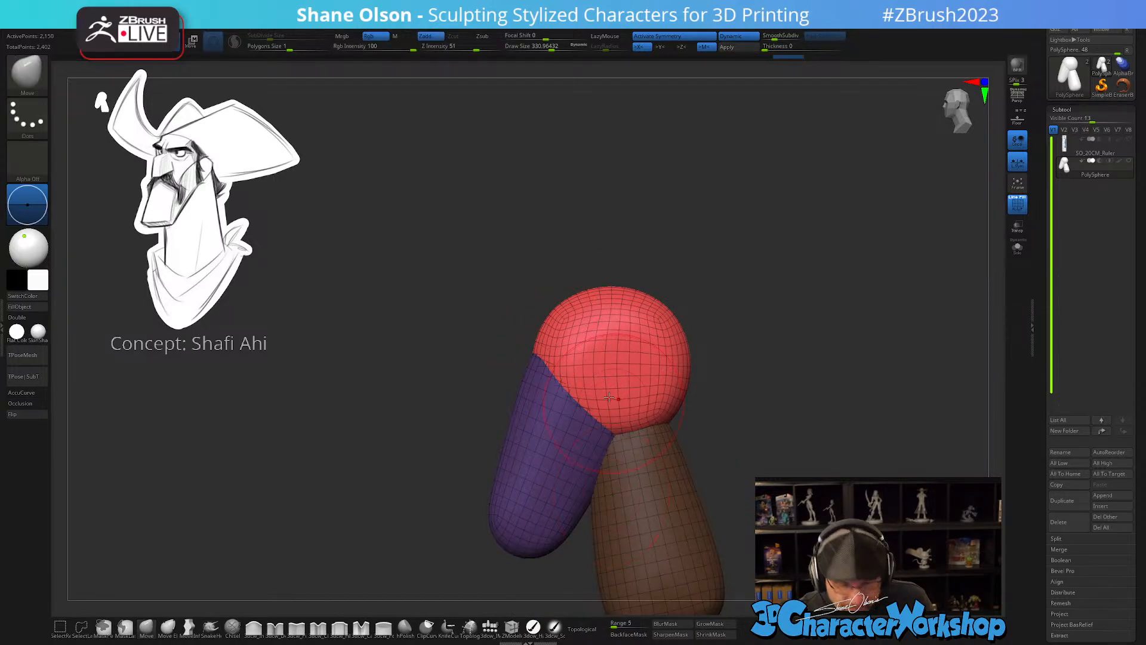
- Push the front of the skull sphere back where it meets the jaw, using the Move brush at about size 268
ctrl+right_drag(586, 361, 585, 392)
key(s)
drag(554, 393, 550, 393)
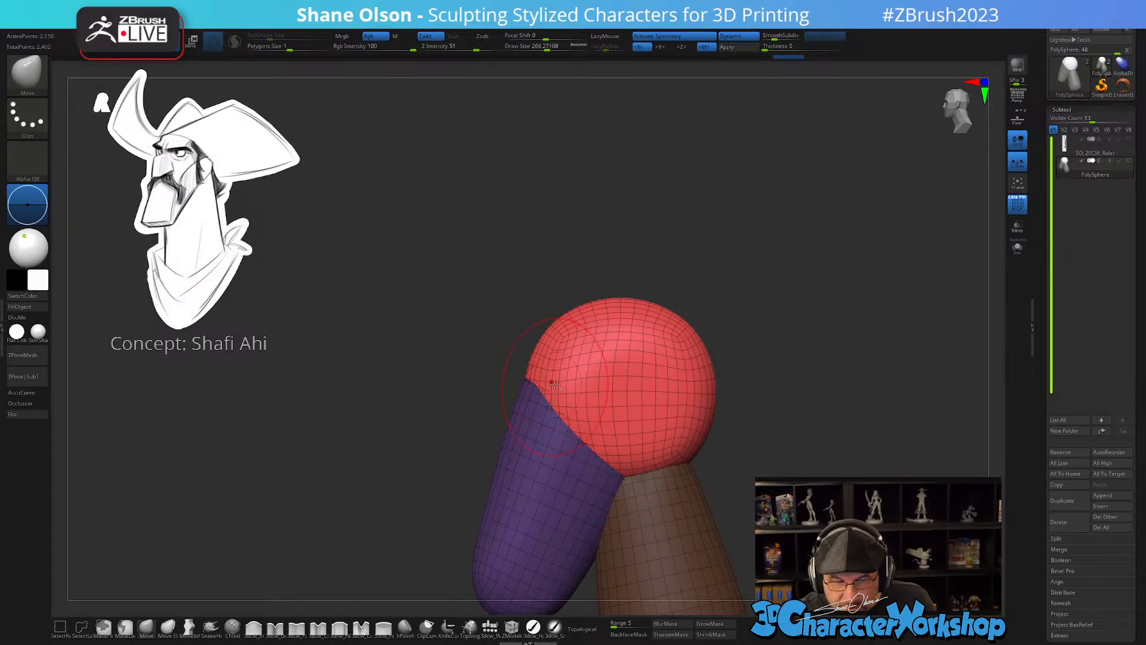
alt+right_drag(555, 385, 556, 382)
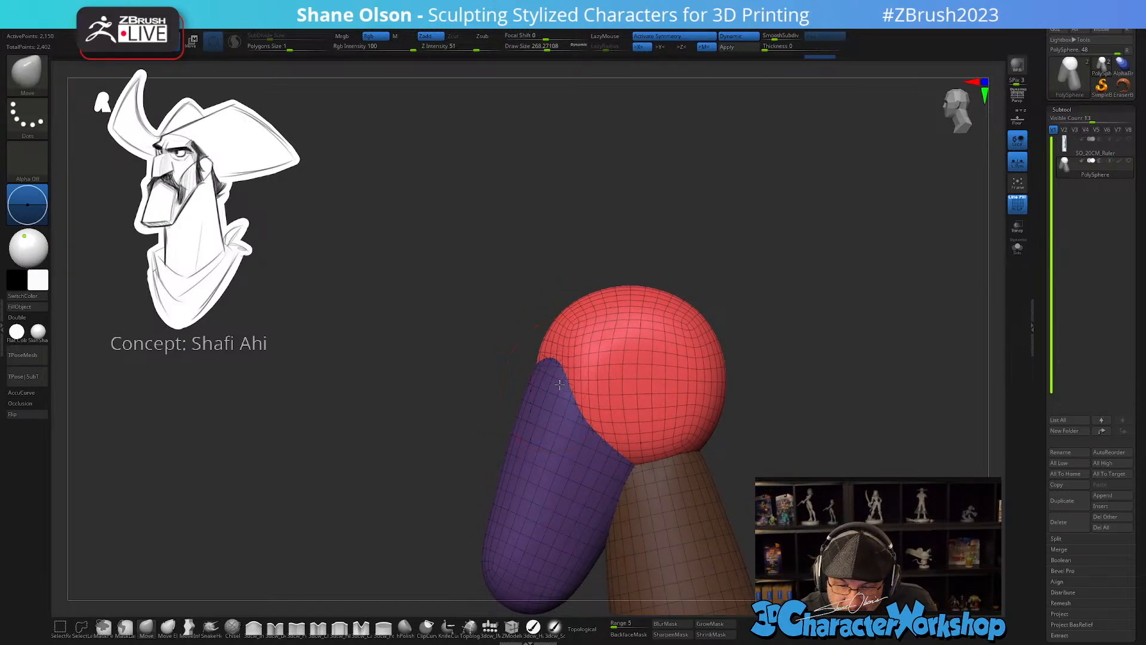
- Isolate the skull sphere and indent its front below the brow with the Move brush at about size 102, then show all parts
right_drag(550, 353, 666, 397)
ctrl+shift+click(638, 375)
drag(548, 426, 585, 409)
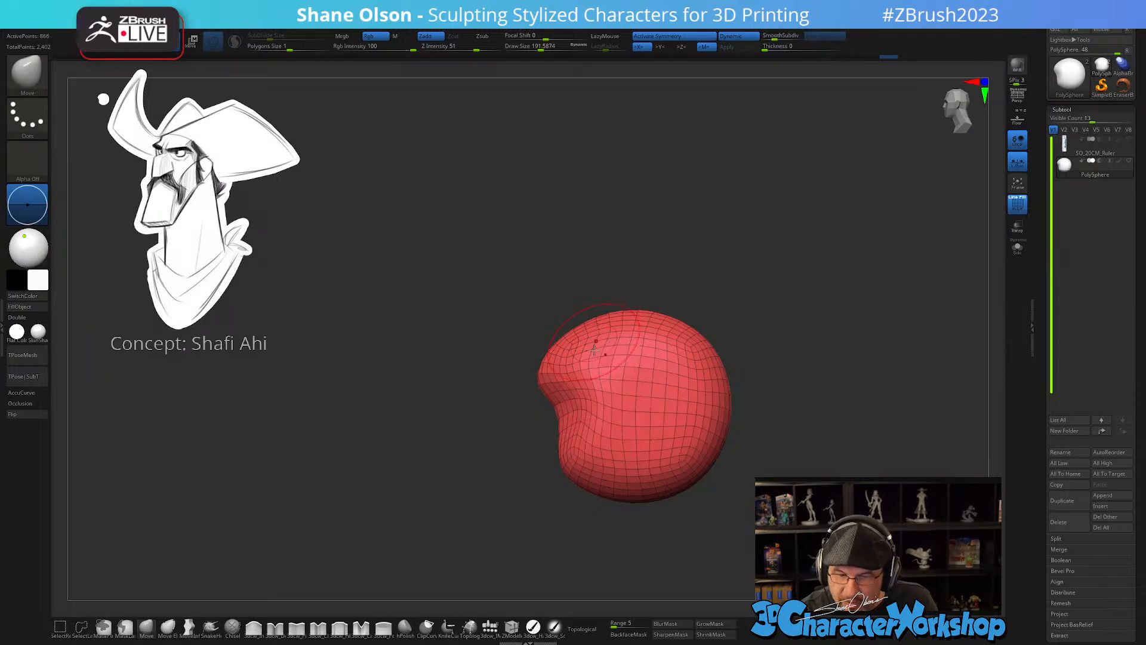
right_drag(595, 349, 764, 375)
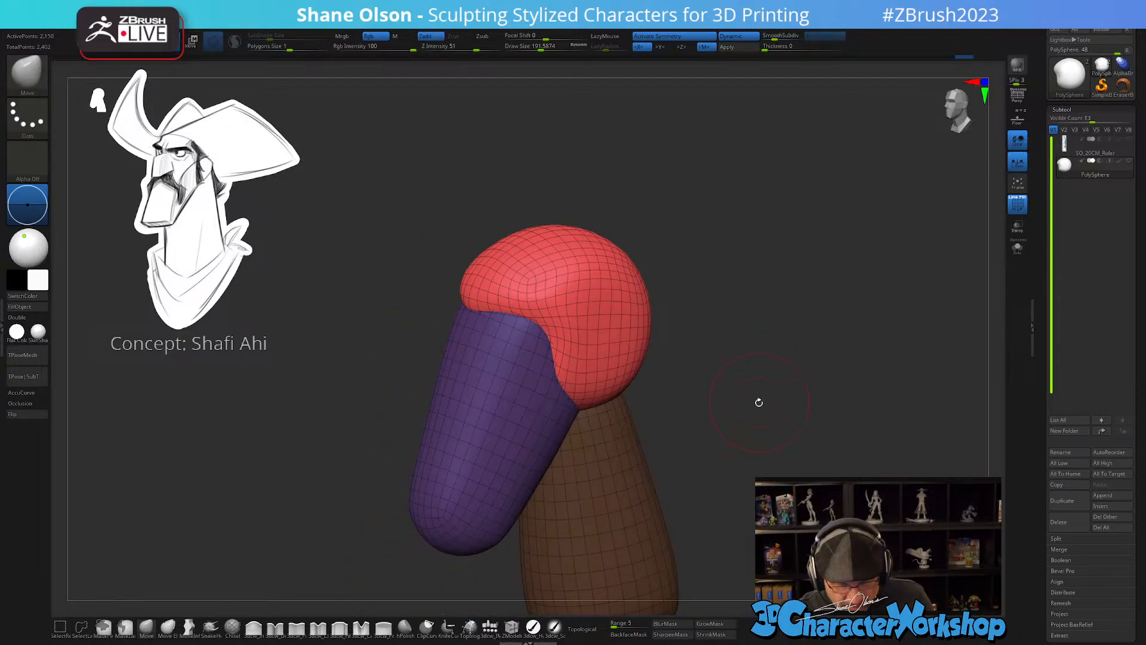
- Mask everything except the jaw capsule and push its upper front back beneath the brow with the Move brush
key(w)
alt+click(561, 402)
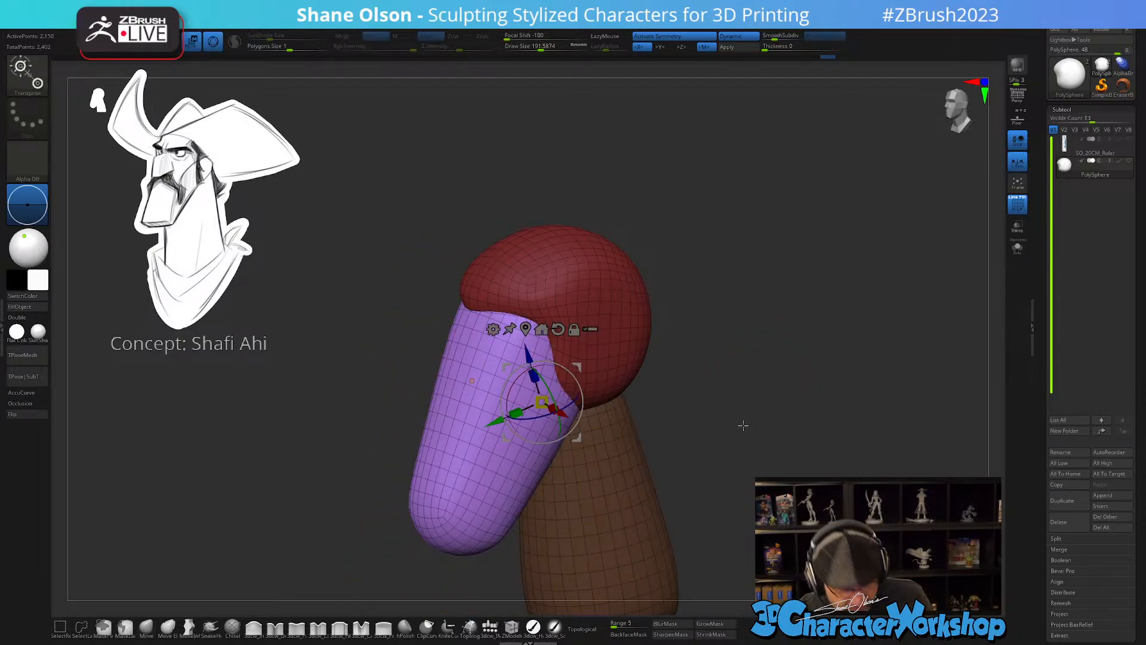
mouse_move(743, 425)
right_down()
mouse_move(727, 432)
mouse_move(688, 403)
right_up()
key(q)
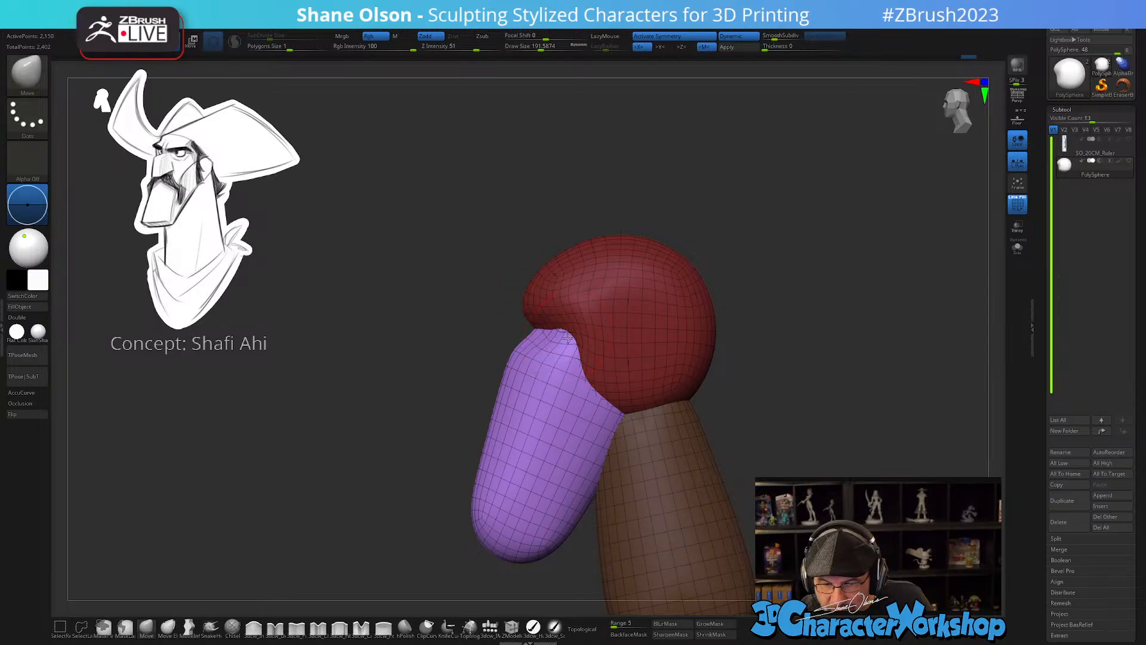
mouse_move(568, 338)
right_down()
mouse_move(651, 320)
mouse_move(587, 348)
right_up()
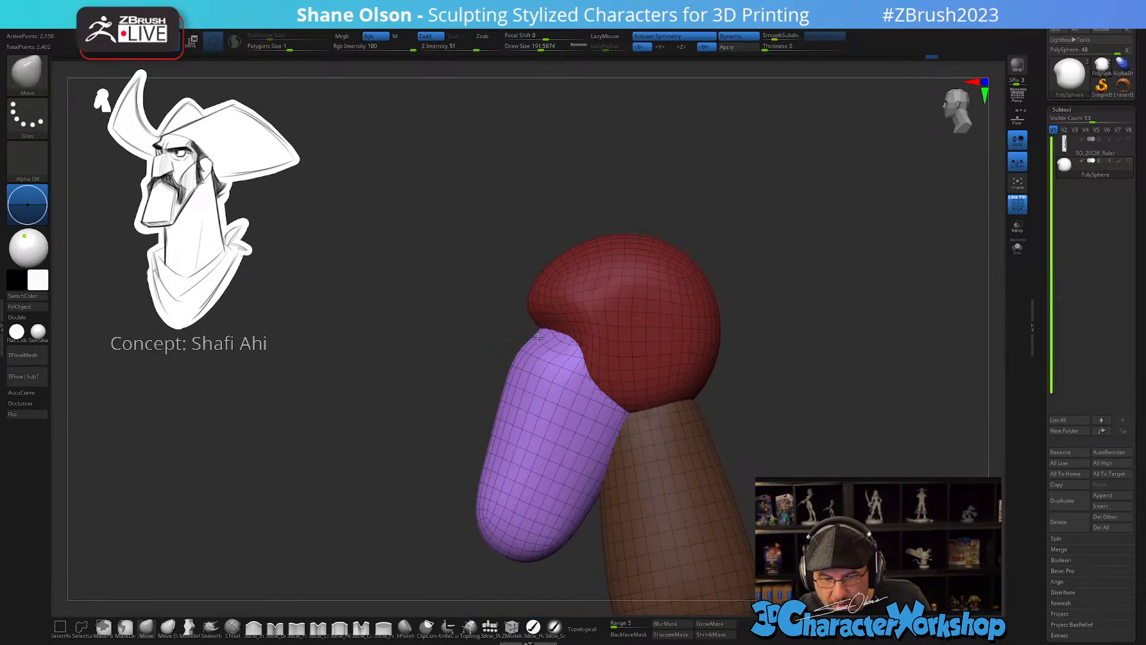
right_drag(528, 363, 543, 335)
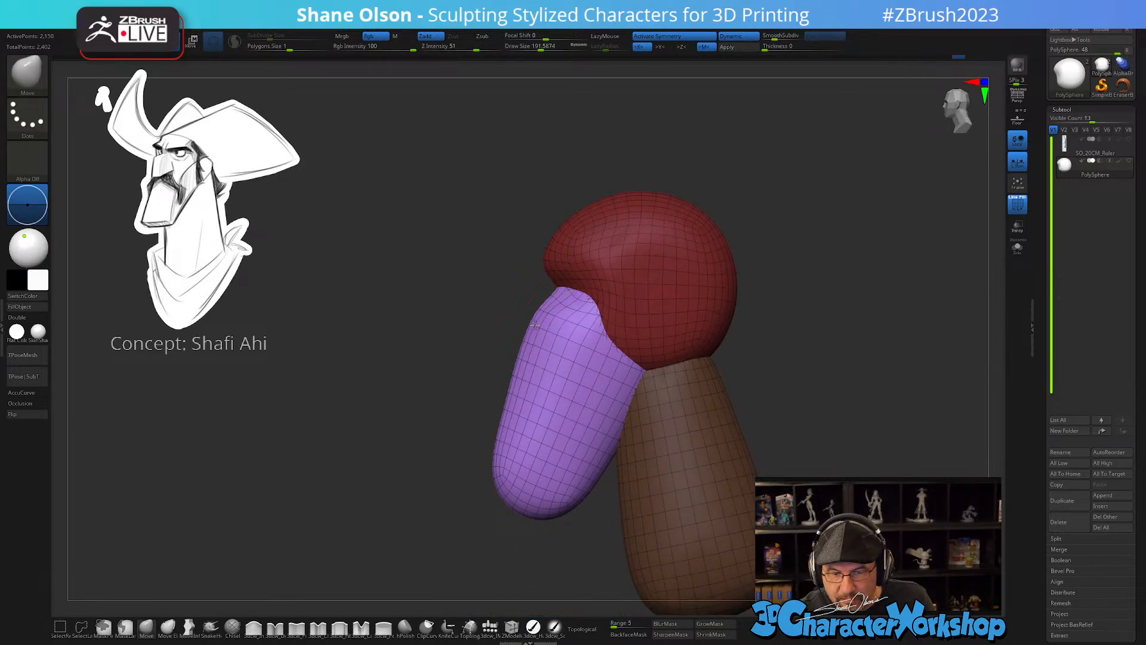
- Turn off Spotlight Projection and smooth the upper front surface of the jaw
key(shift)
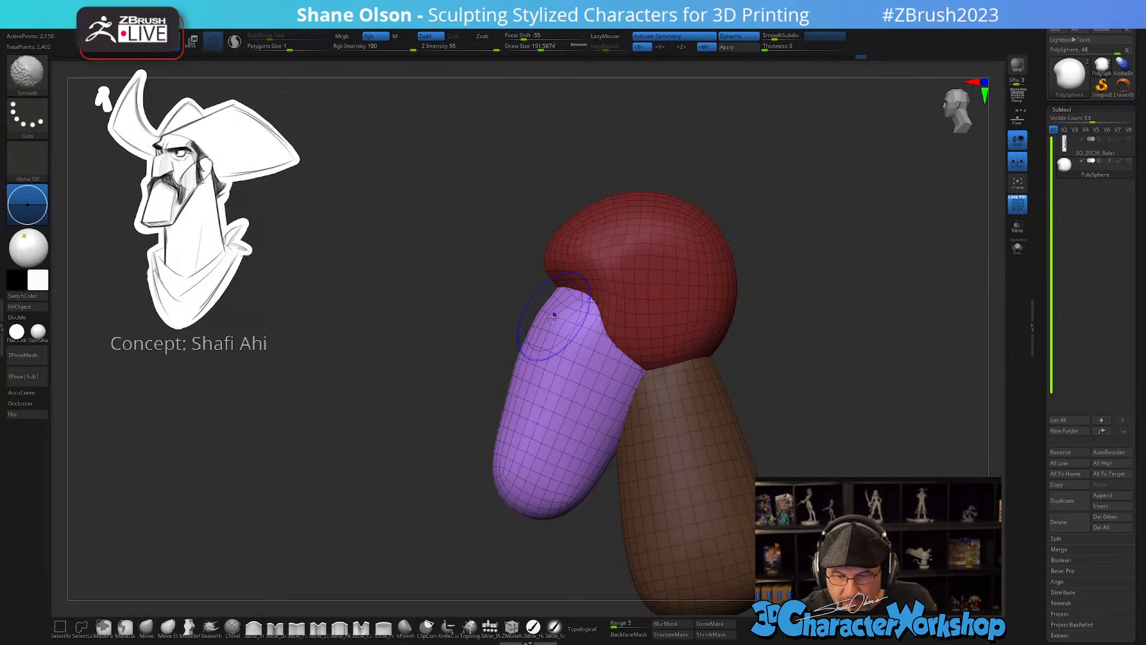
key(space)
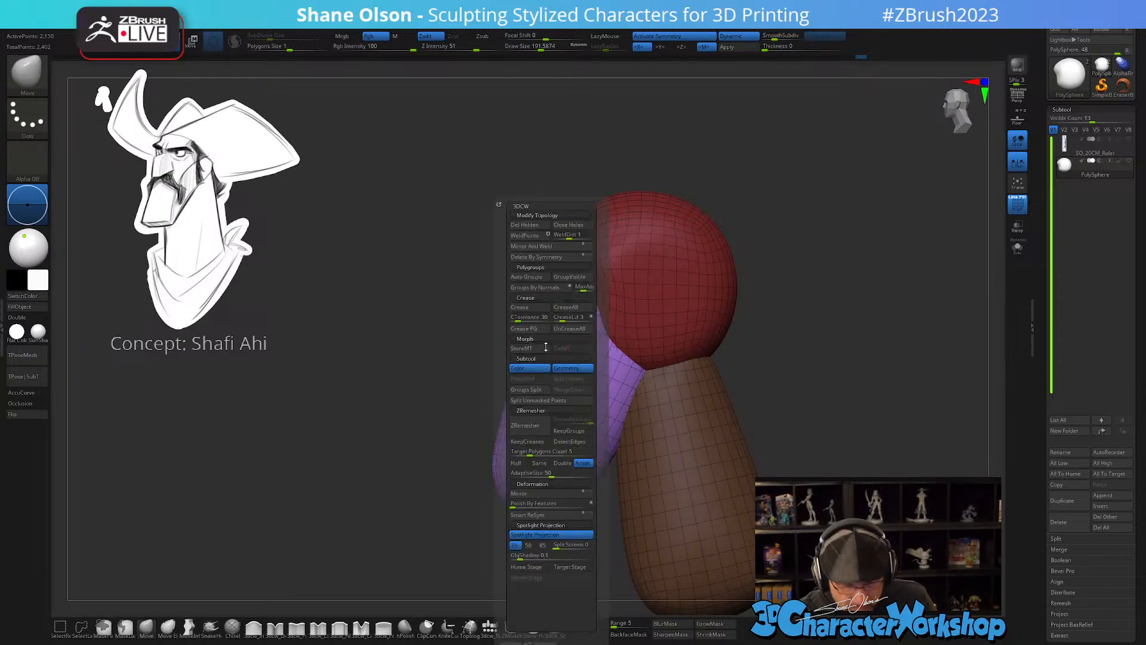
click(556, 535)
key(shift)
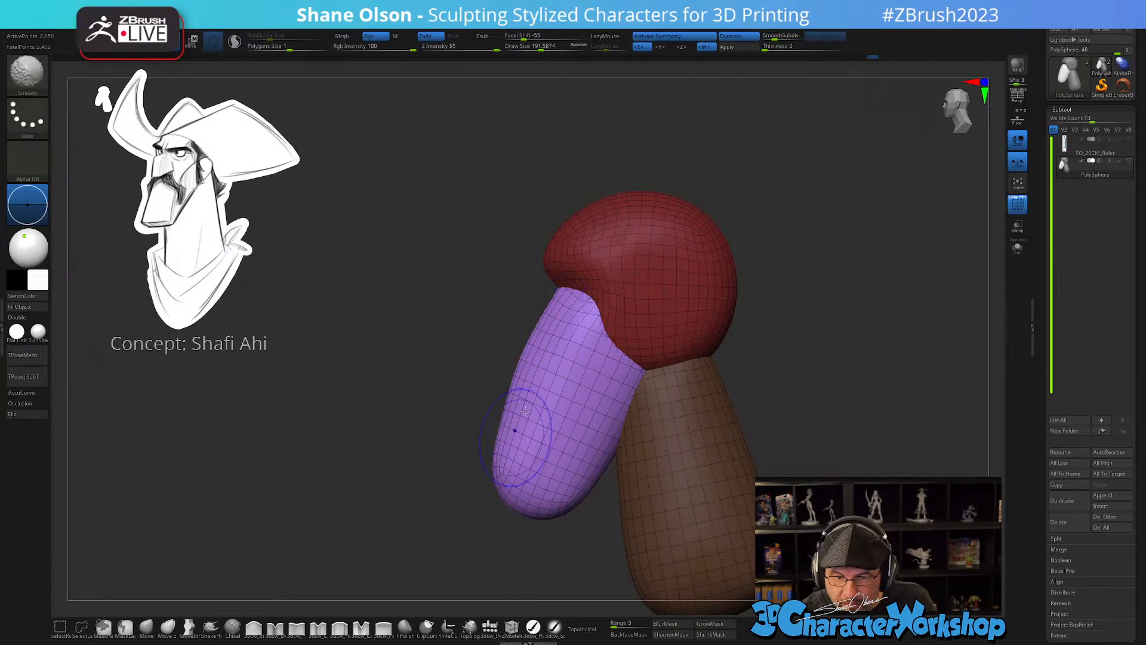
mouse_move(762, 361)
mouse_down()
mouse_move(743, 389)
mouse_move(801, 378)
mouse_move(758, 389)
mouse_move(734, 358)
mouse_move(749, 390)
mouse_up()
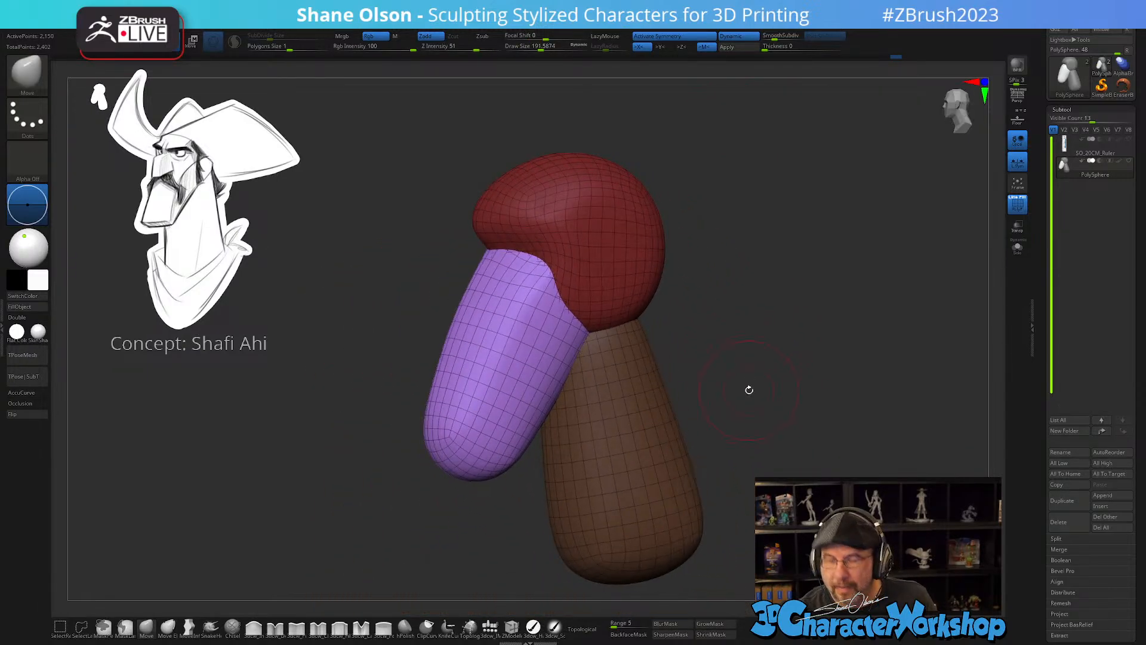
- Cut the underside of the jaw along a diagonal from the base of the skull to the chin with the ClipCurve brush
mouse_move(713, 444)
mouse_down()
mouse_move(768, 450)
mouse_move(609, 527)
mouse_move(627, 499)
mouse_up()
key(s)
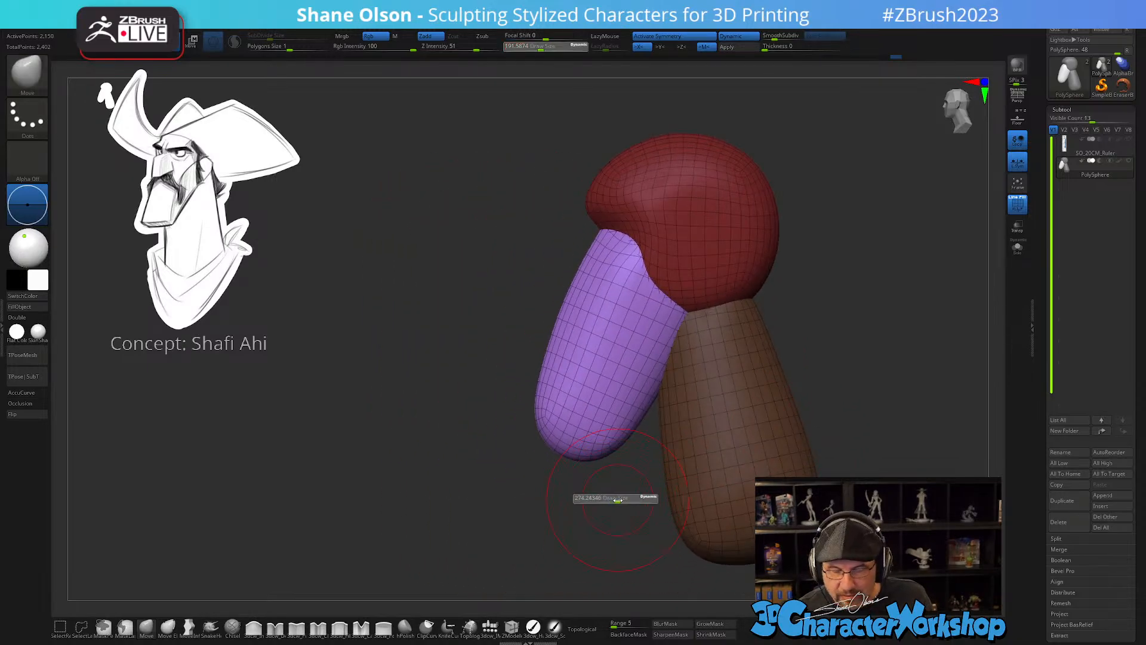
drag(627, 440, 620, 484)
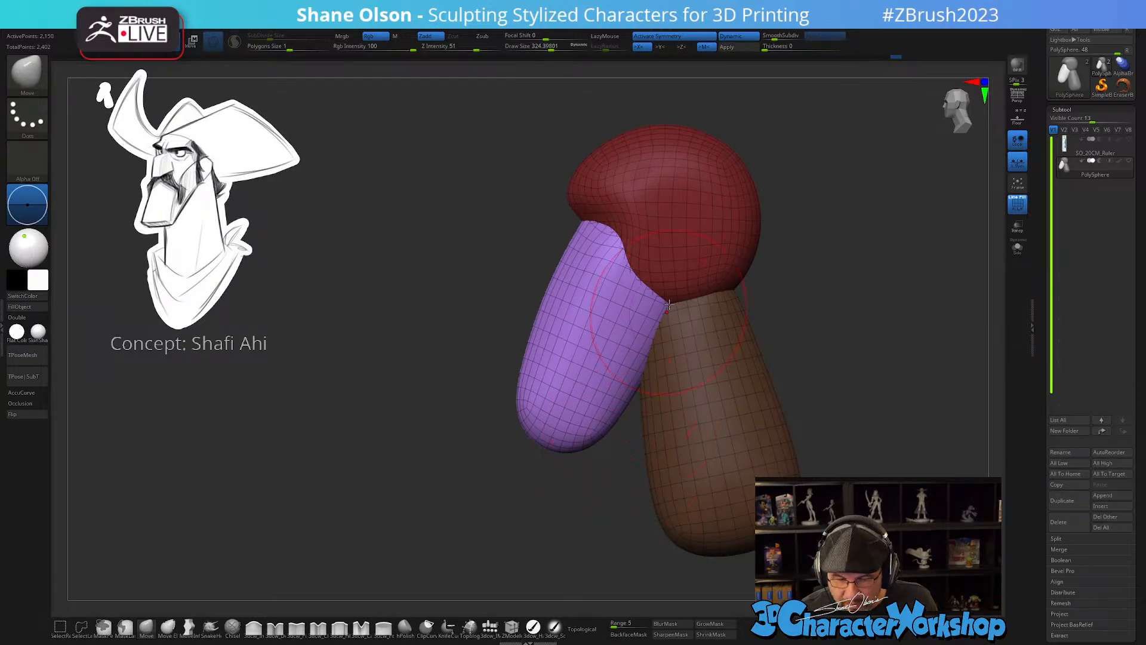
click(427, 626)
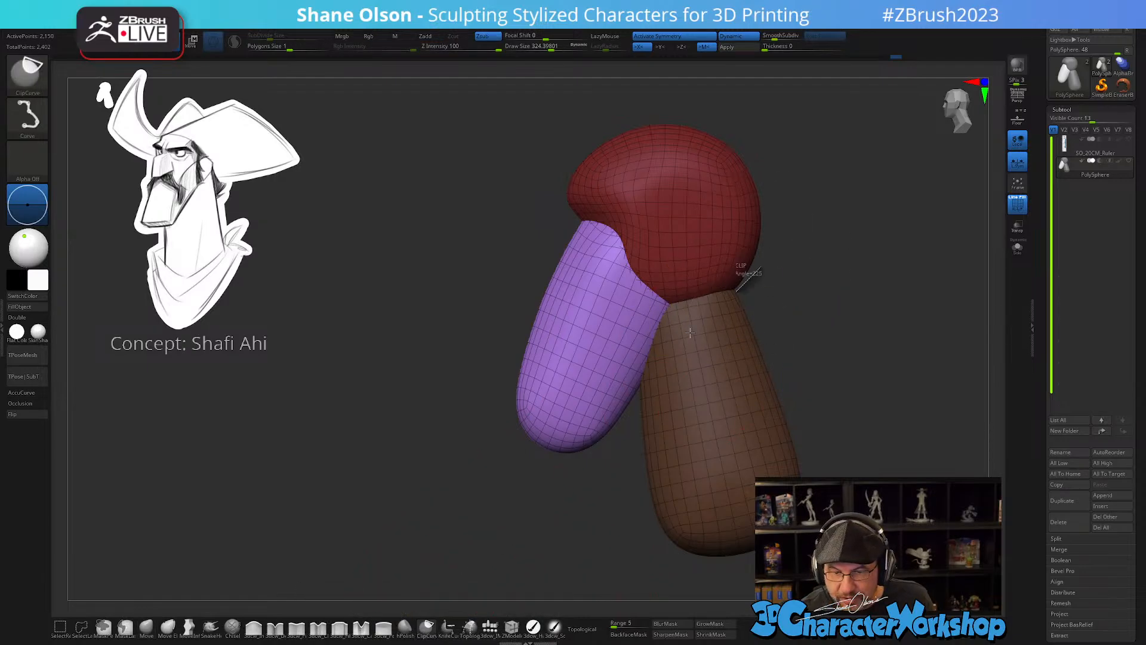
mouse_move(738, 290)
ctrl+shift+mouse_down()
mouse_move(494, 507)
mouse_move(466, 478)
mouse_move(475, 504)
mouse_move(465, 493)
ctrl+shift+mouse_up()
alt+drag(600, 468, 572, 494)
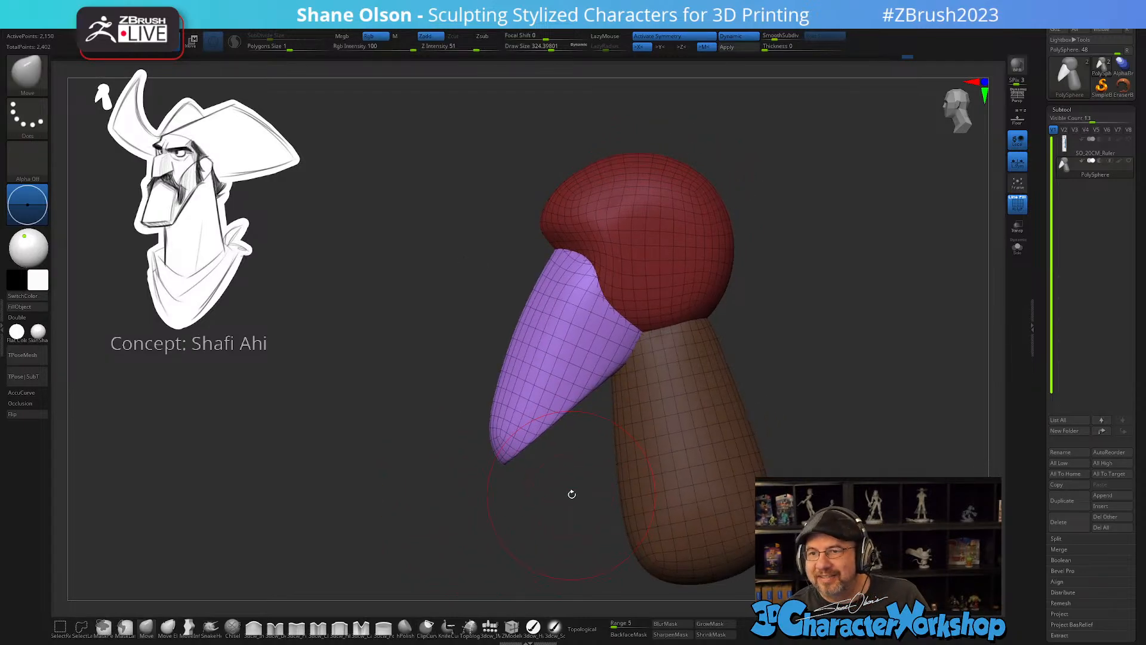
- Clip the front of the jaw to a straight slope running from beneath the brow to the chin
drag(561, 481, 561, 448)
drag(567, 503, 589, 522)
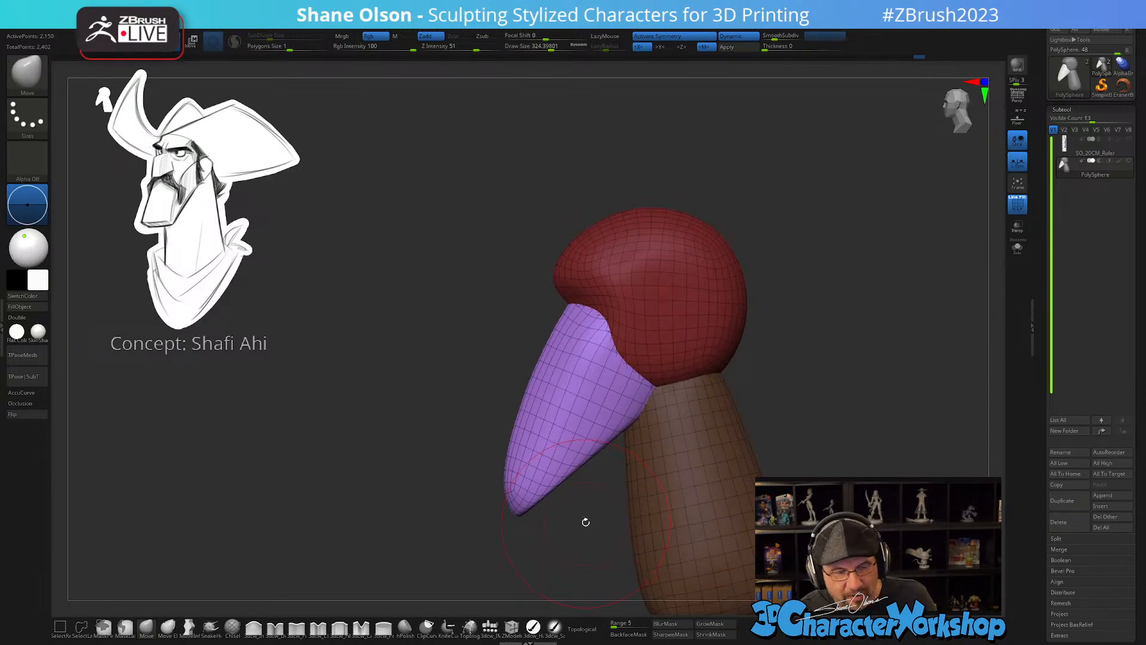
mouse_move(501, 549)
ctrl+shift+mouse_down()
mouse_move(558, 335)
mouse_move(631, 170)
ctrl+shift+mouse_up()
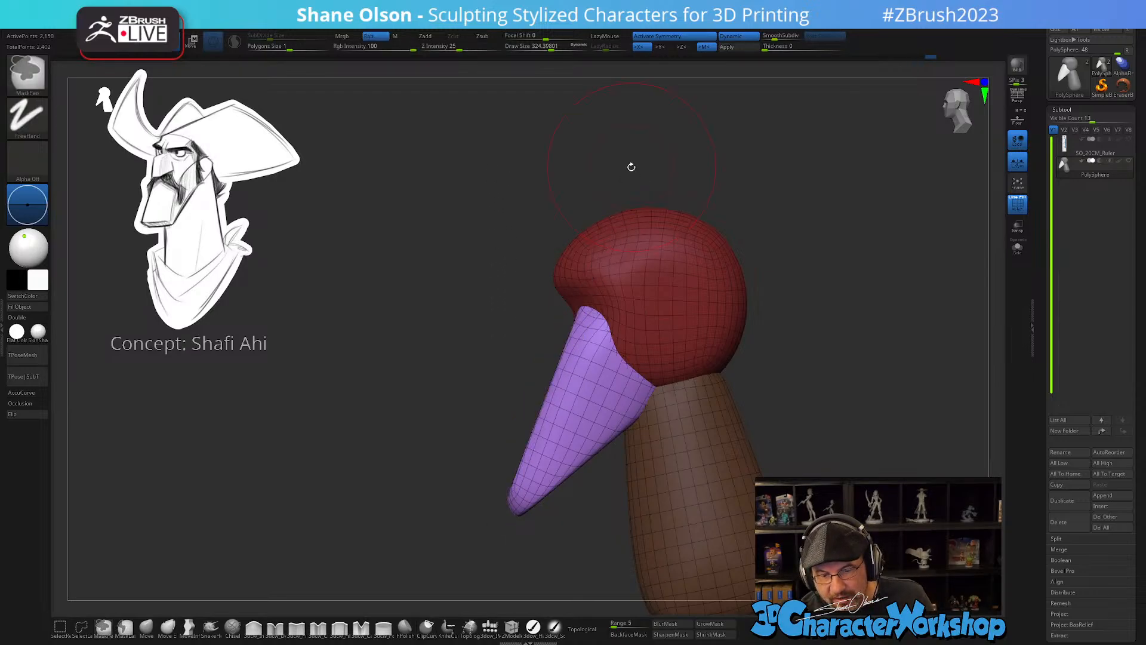
mouse_move(680, 475)
right_down()
mouse_move(719, 481)
mouse_move(669, 482)
right_up()
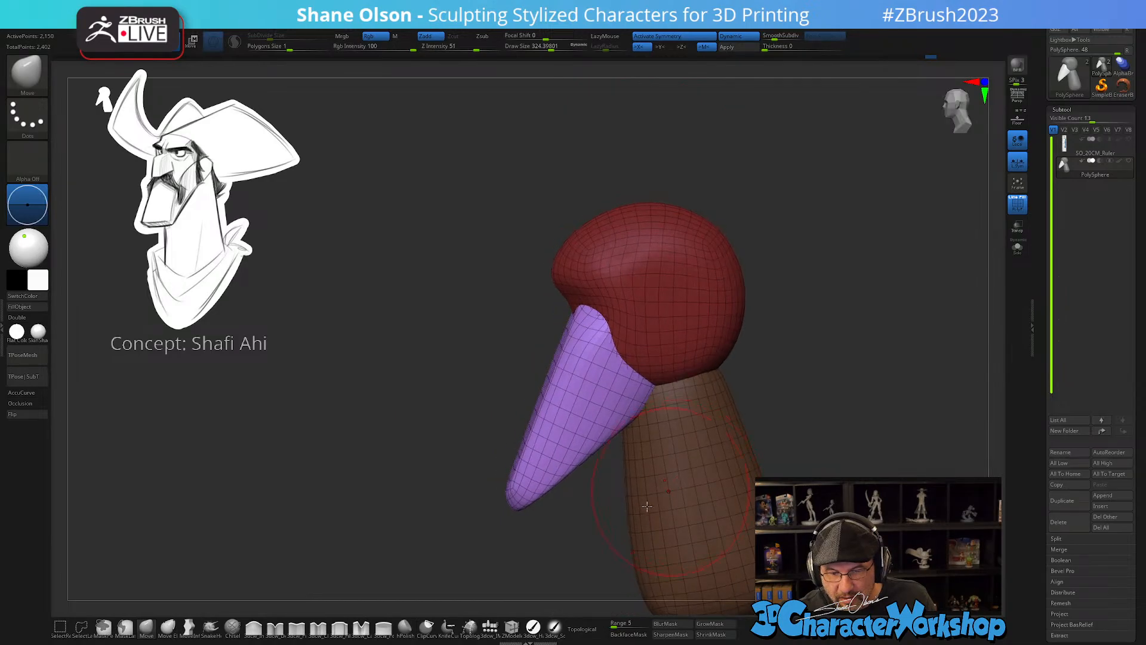
mouse_move(642, 520)
right_down()
mouse_move(760, 436)
mouse_move(824, 425)
mouse_move(794, 433)
right_up()
mouse_move(564, 418)
shift+mouse_down()
mouse_move(560, 401)
mouse_move(597, 376)
shift+mouse_up()
right_drag(625, 410, 619, 505)
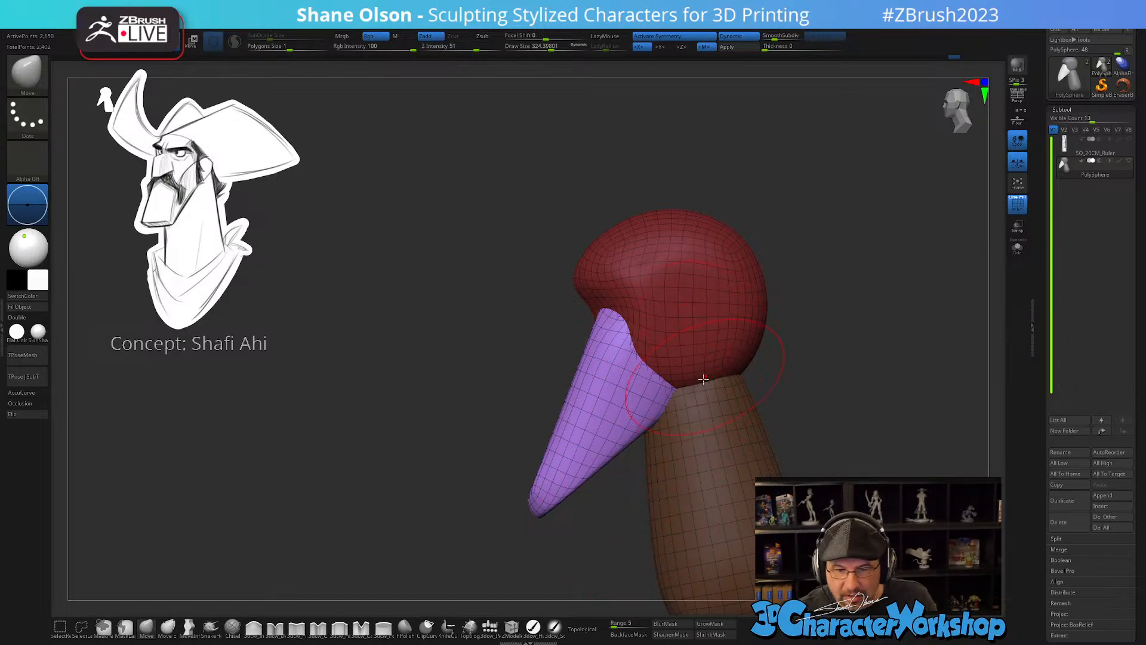
ctrl+shift+drag(676, 177, 680, 391)
ctrl+shift+drag(678, 501, 672, 523)
- Hide the polyframe wireframe and set the Move brush's draw size to about 246
mouse_move(771, 451)
right_down()
mouse_move(707, 456)
mouse_move(773, 453)
mouse_move(717, 454)
mouse_move(811, 429)
mouse_move(771, 386)
mouse_move(775, 414)
mouse_move(746, 415)
mouse_move(755, 399)
mouse_move(741, 420)
right_up()
key(shift+f)
click(147, 628)
key(s)
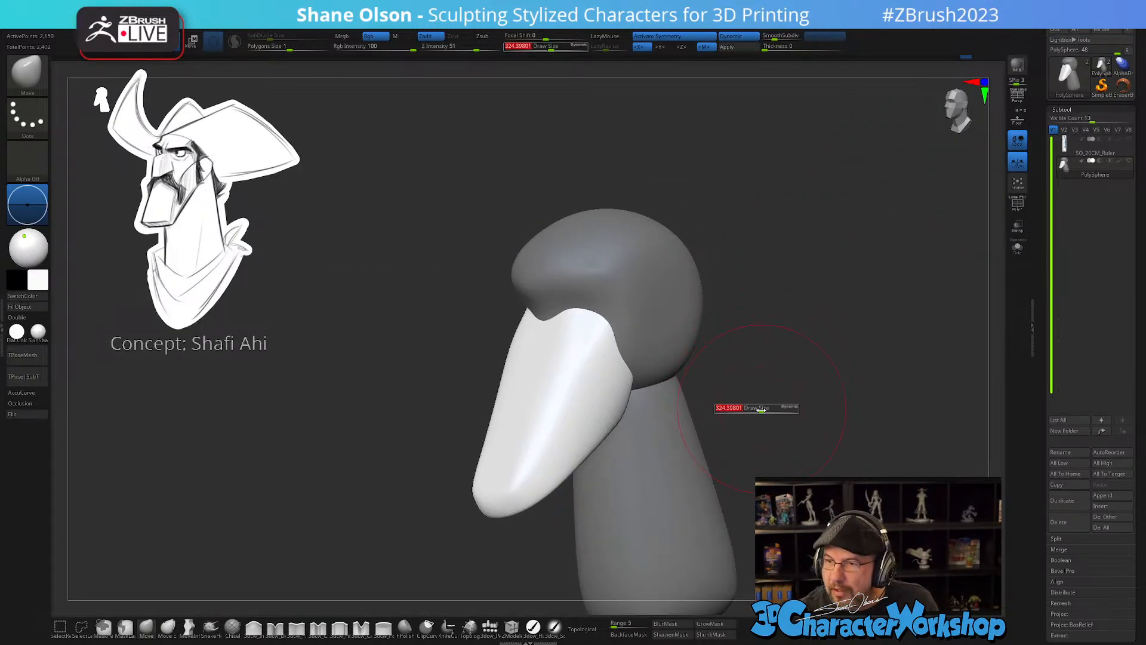
drag(762, 410, 755, 410)
mouse_move(752, 393)
alt+right_down()
mouse_move(738, 425)
mouse_move(742, 407)
alt+right_up()
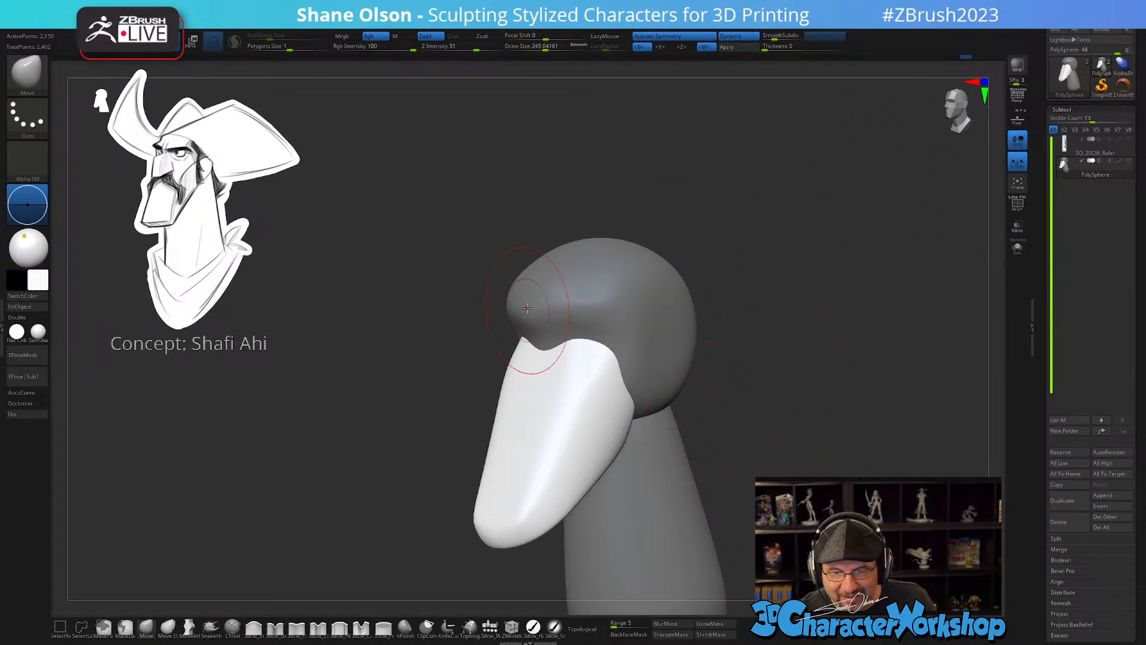
- Reshape the rear corners and sides of the jaw with the Move brush, reducing its draw size to about 212
drag(627, 398, 627, 391)
right_drag(624, 390, 657, 387)
drag(628, 385, 635, 380)
right_drag(640, 368, 655, 389)
key(s)
drag(635, 396, 631, 396)
drag(633, 388, 643, 387)
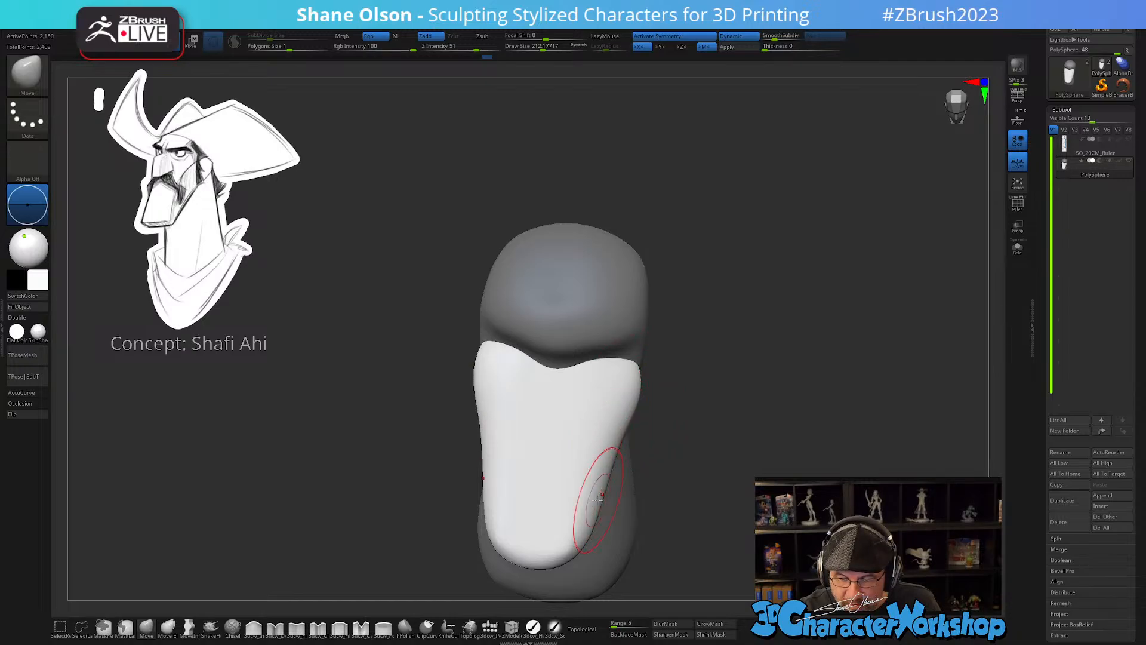
- Trim the rounded tip of the chin to a flat end with the clip brush
right_drag(593, 502, 555, 530)
ctrl+shift+drag(555, 530, 450, 410)
mouse_move(576, 530)
right_down()
mouse_move(681, 460)
mouse_move(778, 441)
mouse_move(706, 418)
right_up()
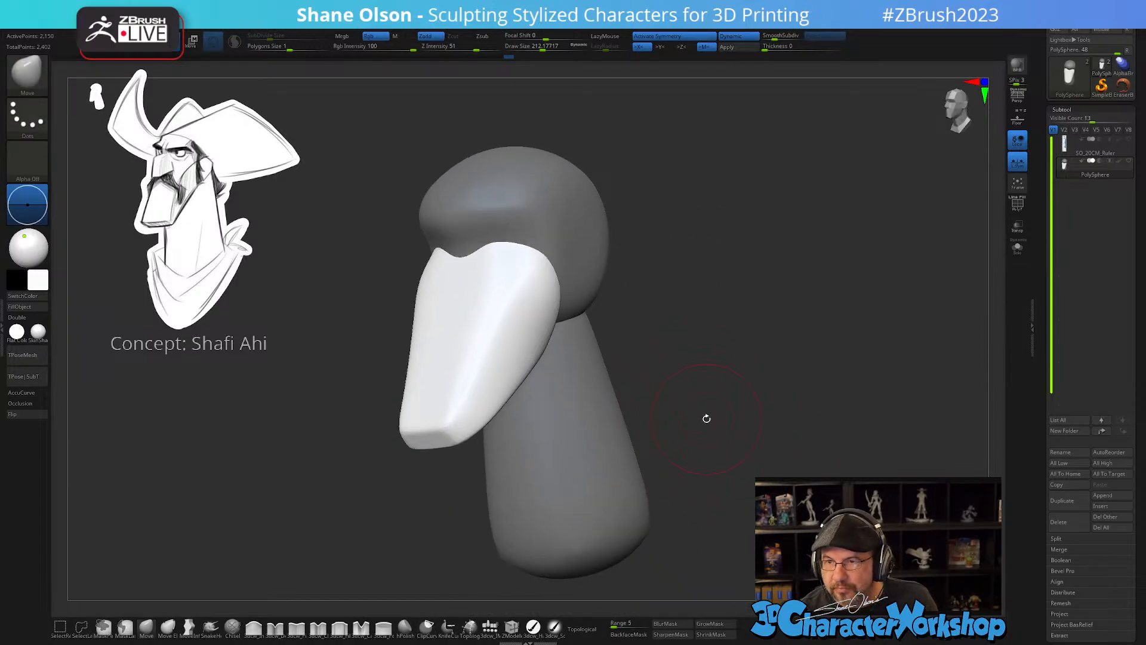
- Pull the upper sides of the jaw outward with the Move brush at about size 280
right_drag(735, 366, 684, 336)
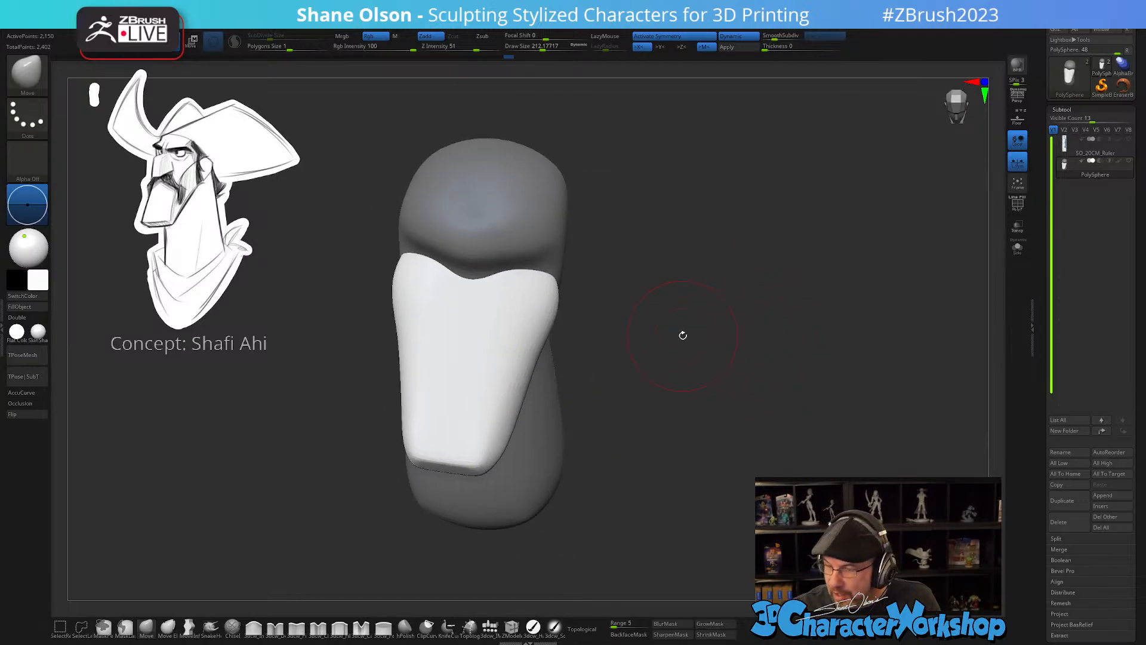
key(s)
drag(576, 375, 521, 385)
drag(538, 334, 543, 337)
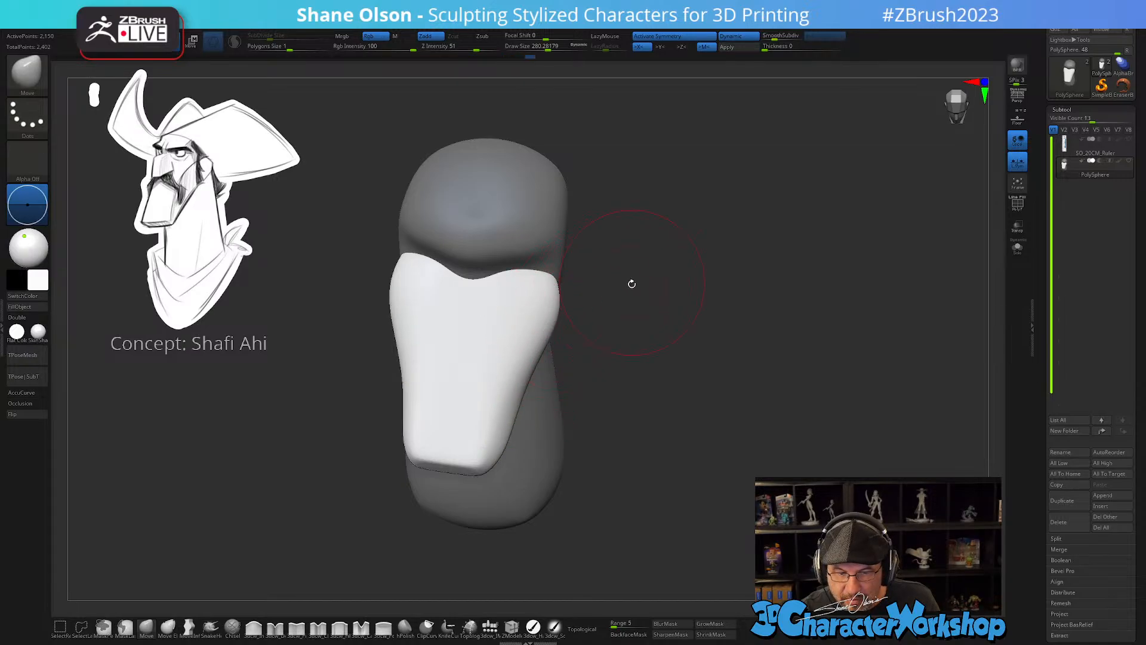
- Round out the jaw's rear corners with the Move brush at about size 217, then clear the mask
right_drag(632, 284, 593, 274)
right_drag(583, 335, 597, 326)
key(s)
drag(600, 332, 602, 305)
right_drag(622, 309, 608, 328)
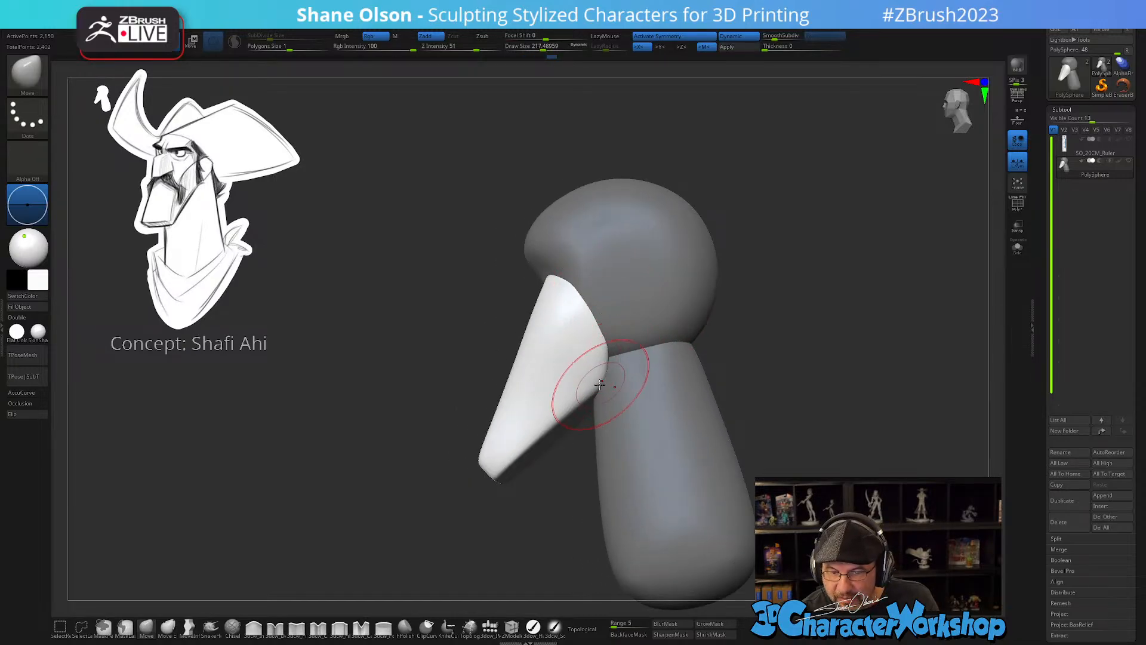
right_drag(599, 384, 621, 361)
drag(601, 383, 588, 393)
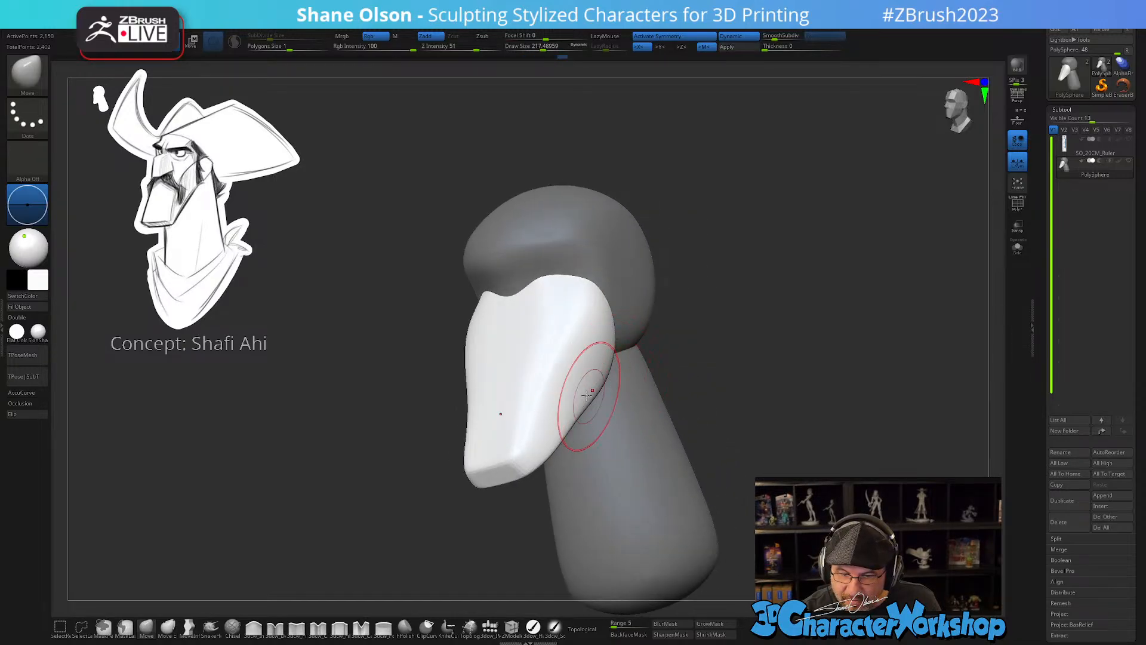
mouse_move(588, 394)
right_down()
mouse_move(575, 384)
mouse_move(672, 418)
mouse_move(668, 406)
mouse_move(740, 379)
mouse_move(758, 317)
right_up()
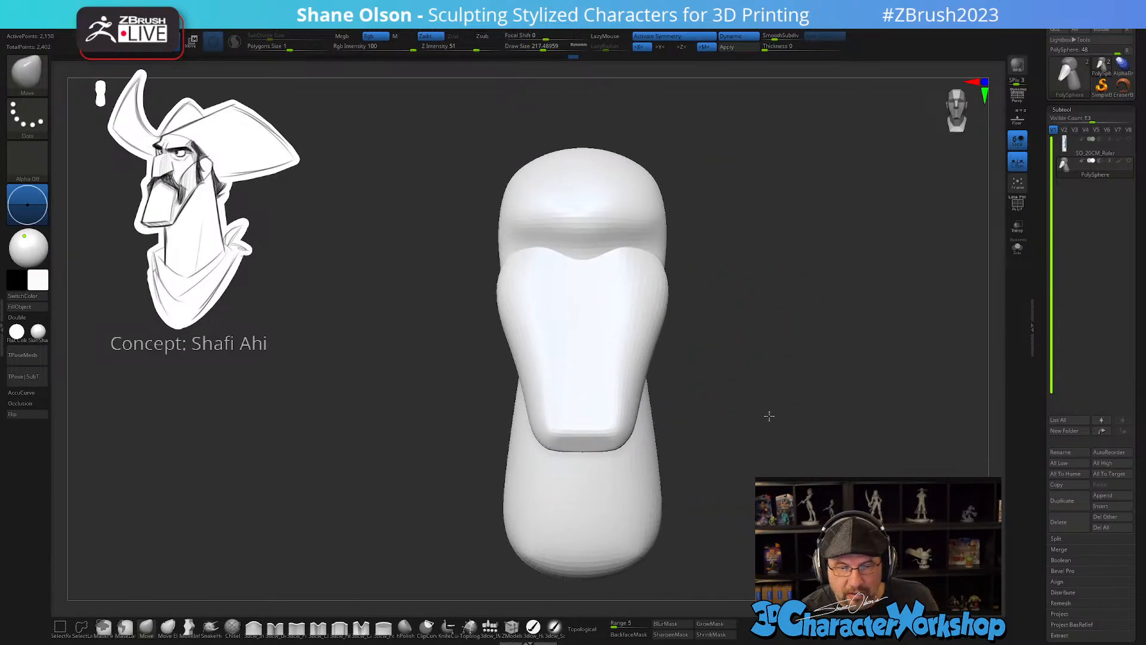
- Mask all but the jaw, reset the gizmo's orientation, place it at the jaw's upper end, and tilt the jaw slightly toward the neck
mouse_move(769, 416)
right_down()
mouse_move(739, 436)
mouse_move(743, 413)
right_up()
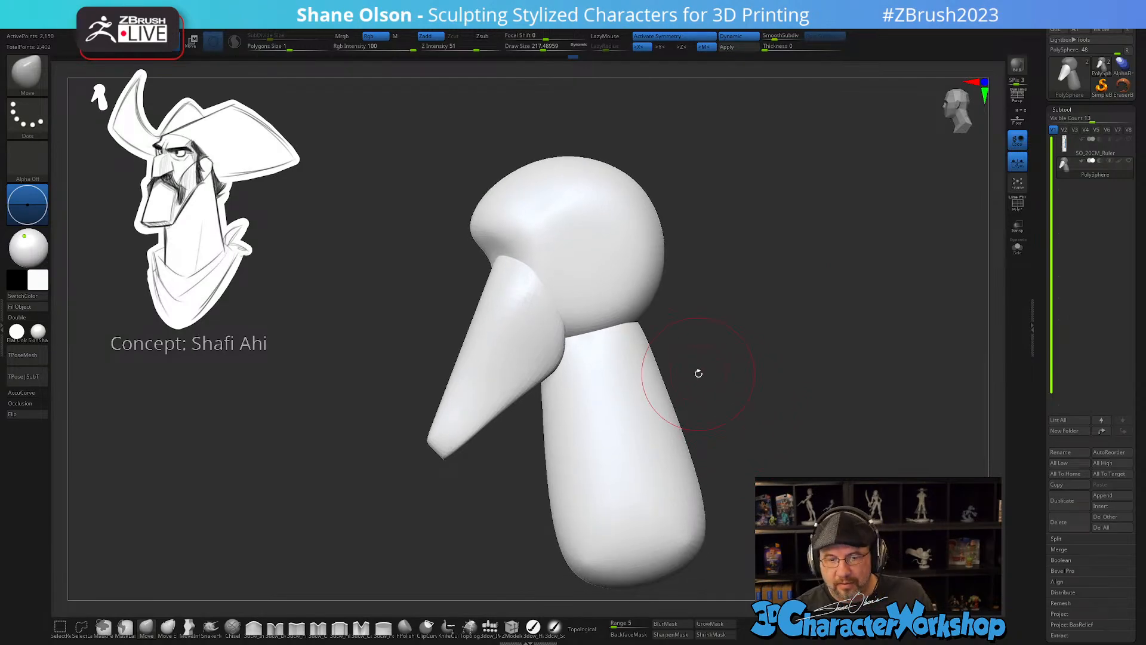
alt+right_drag(675, 285, 668, 274)
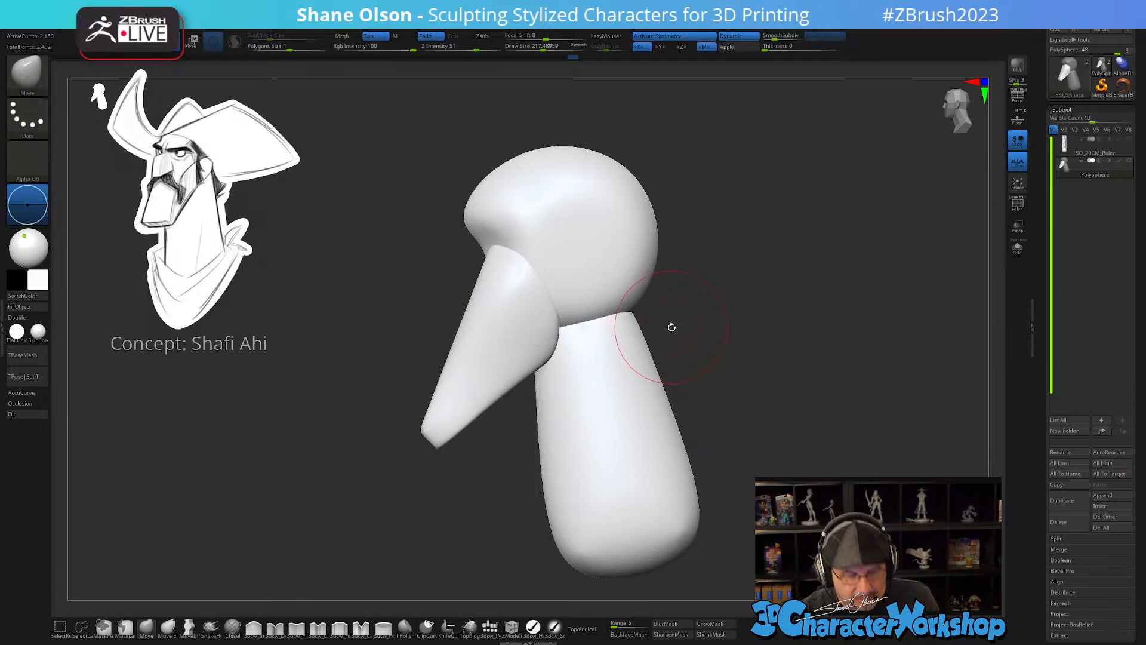
key(w)
alt+click(468, 399)
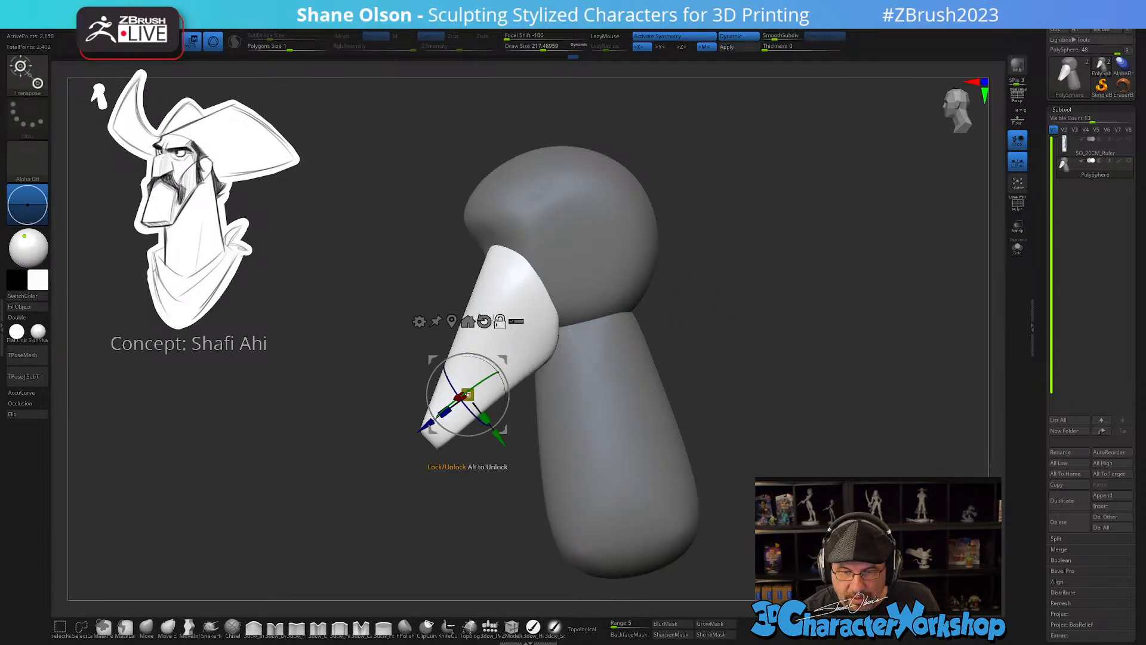
click(483, 322)
alt+drag(506, 359, 561, 241)
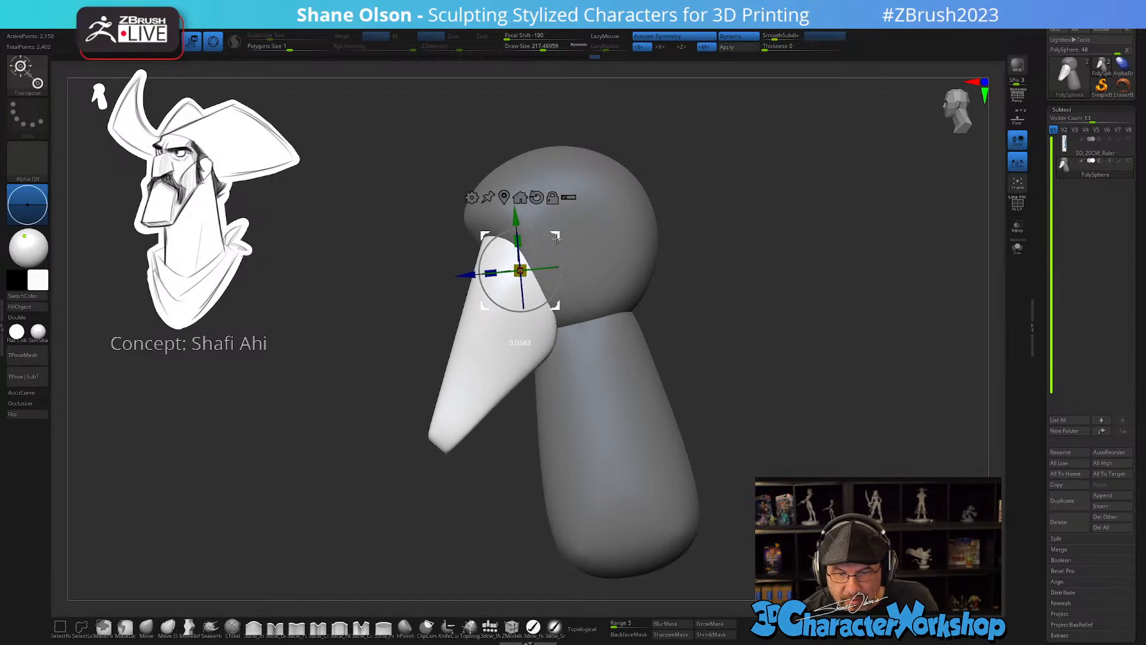
mouse_move(573, 238)
shift+mouse_down()
mouse_move(642, 235)
mouse_move(696, 346)
mouse_move(689, 368)
shift+mouse_up()
key(q)
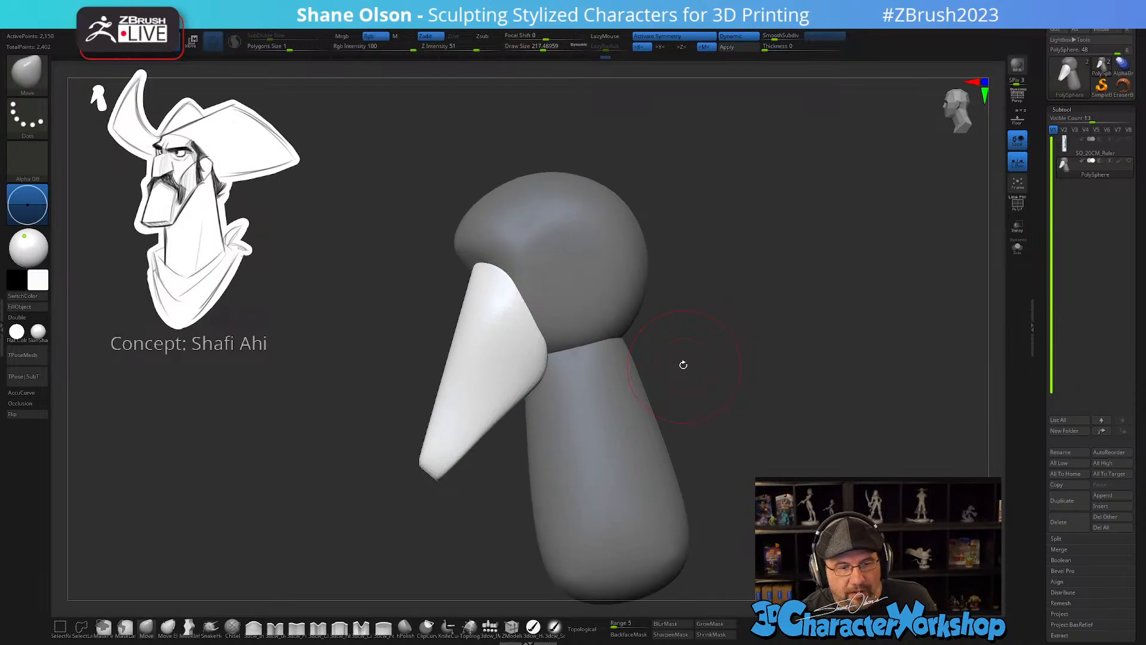
- Invert the mask so the skull and neck are editable, and switch to the 3dcw_Pinch brush
drag(660, 473, 809, 424)
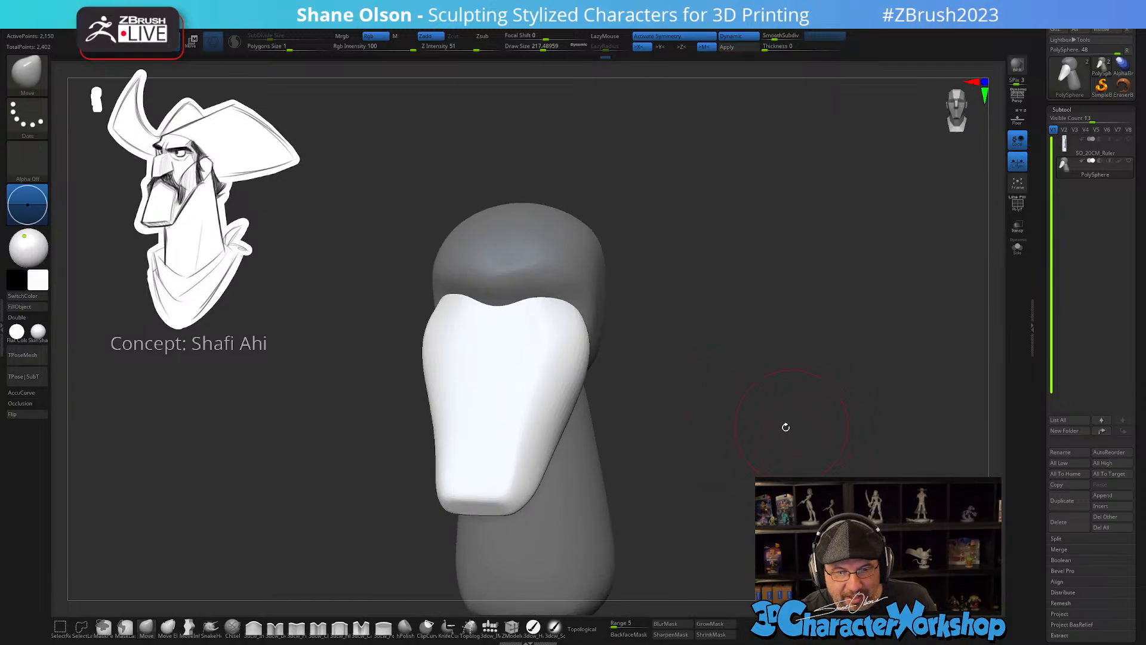
drag(774, 458, 762, 430)
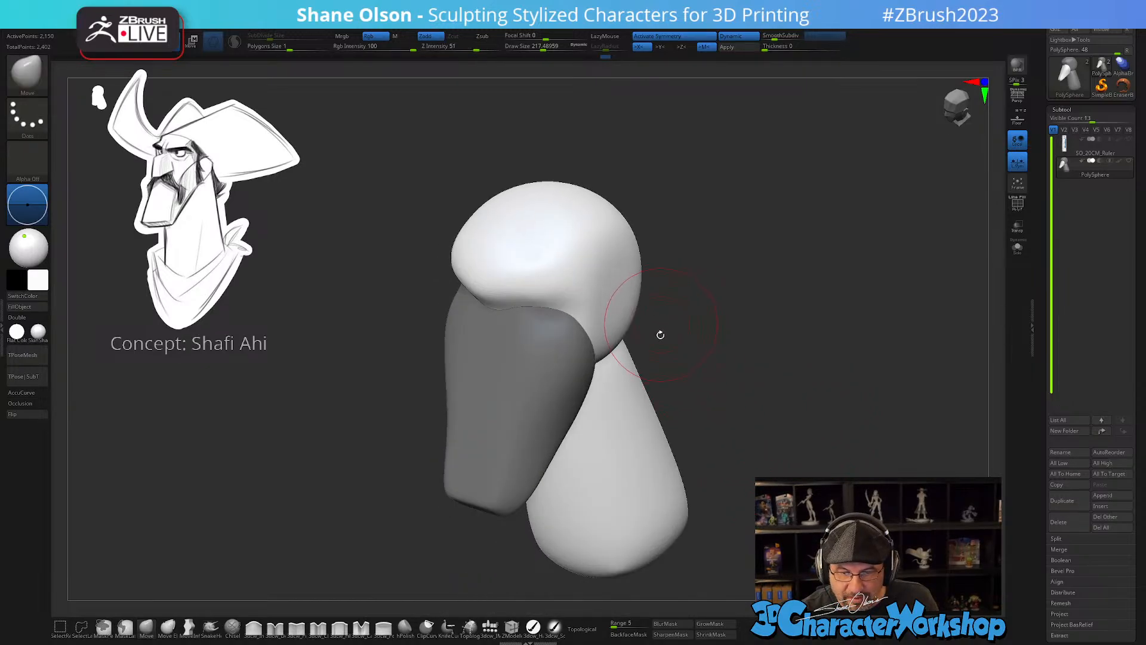
click(298, 629)
mouse_move(335, 458)
alt+mouse_down()
mouse_move(340, 450)
mouse_move(349, 539)
alt+mouse_up()
drag(382, 478, 406, 441)
- Set the pinch brush's draw size to about 158 and its Z intensity to 12 for working on the brow
alt+right_drag(553, 352, 579, 329)
key(s)
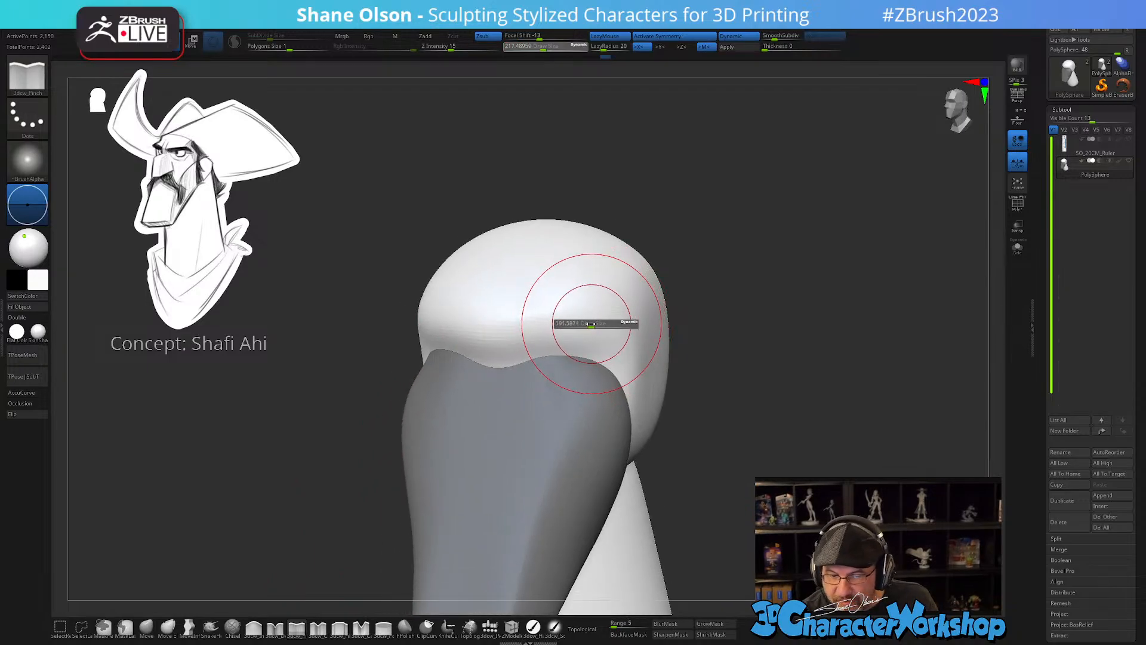
drag(594, 326, 585, 323)
right_drag(550, 260, 548, 133)
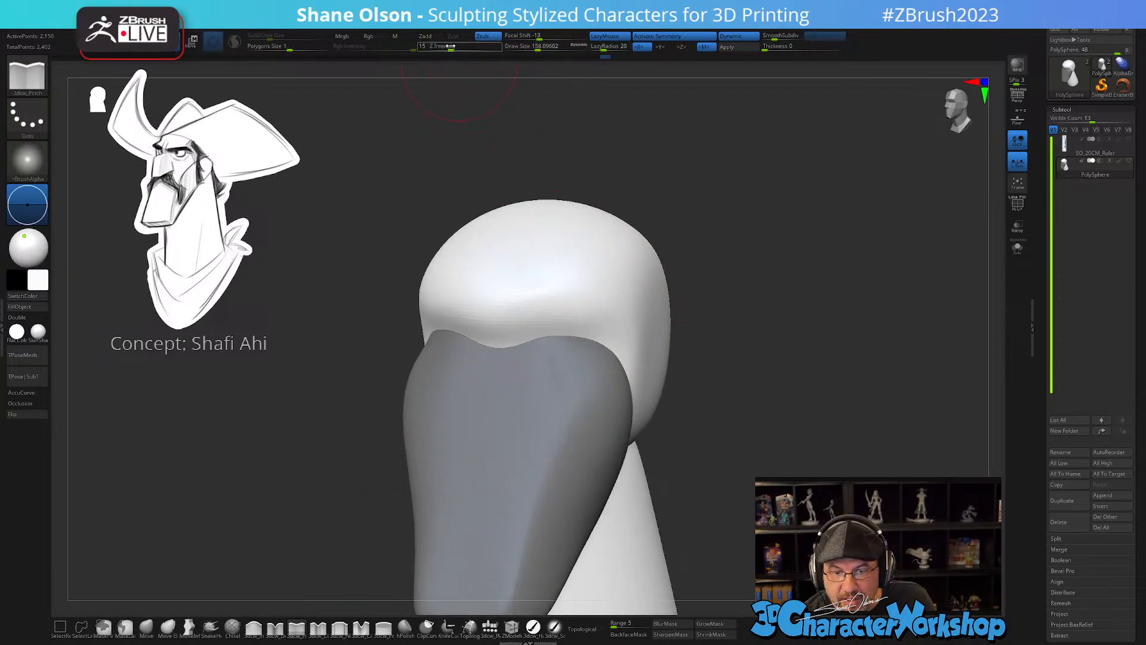
drag(451, 46, 449, 47)
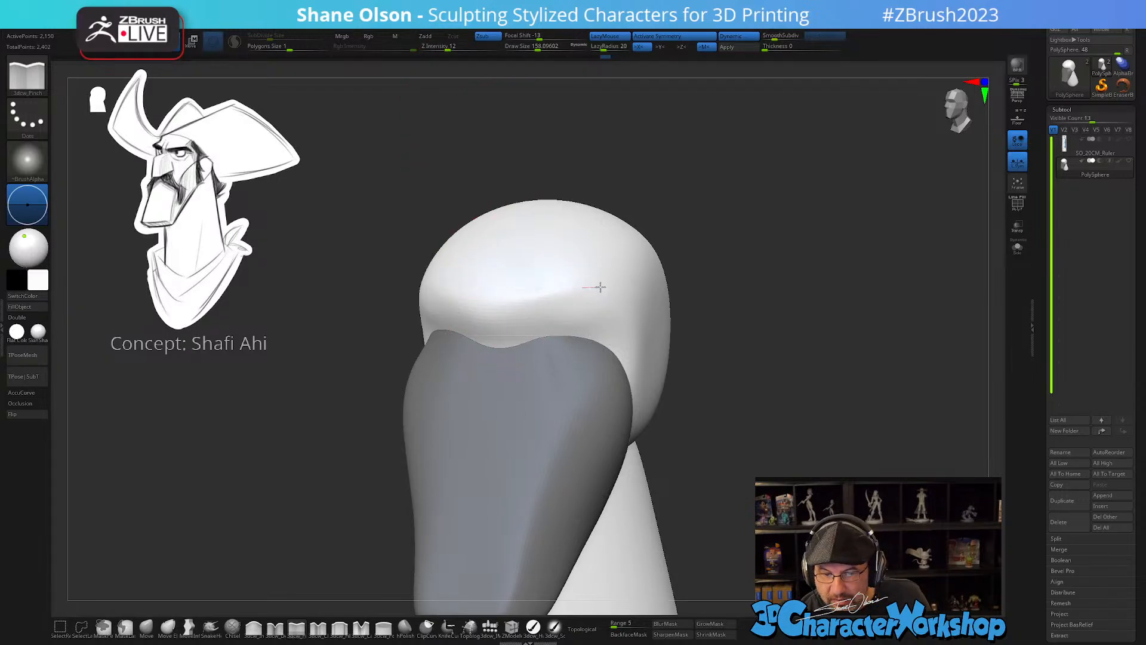
- Pinch a sharper ridge along the brow and around the temples of the skull, then clear the mask
drag(600, 288, 600, 290)
drag(519, 300, 627, 285)
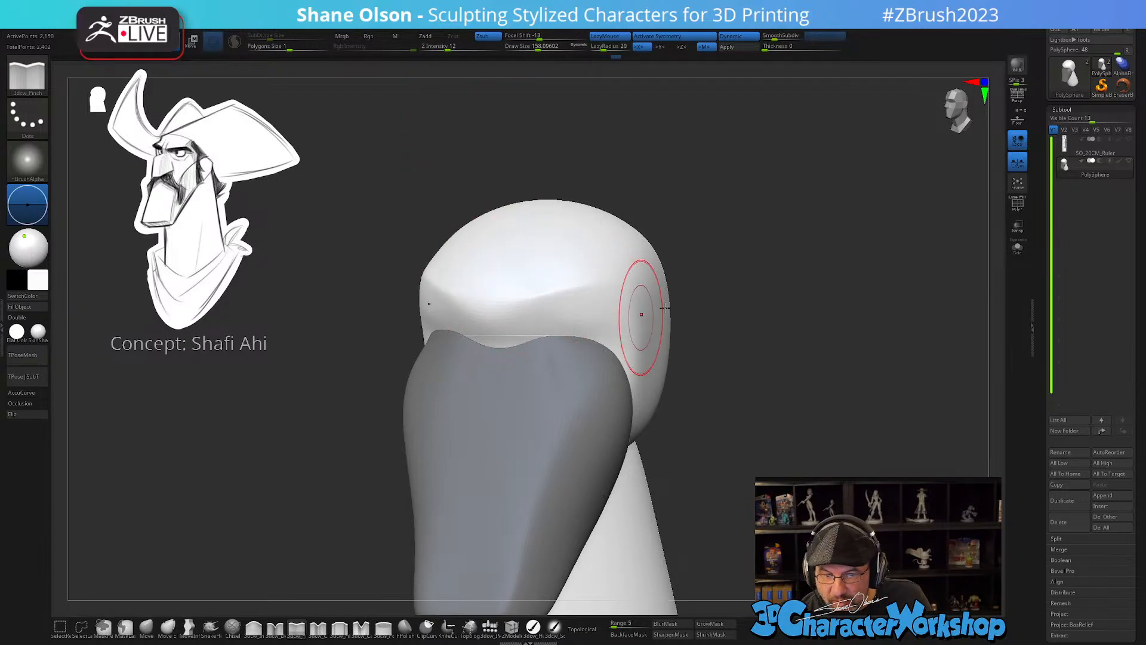
right_drag(695, 332, 623, 294)
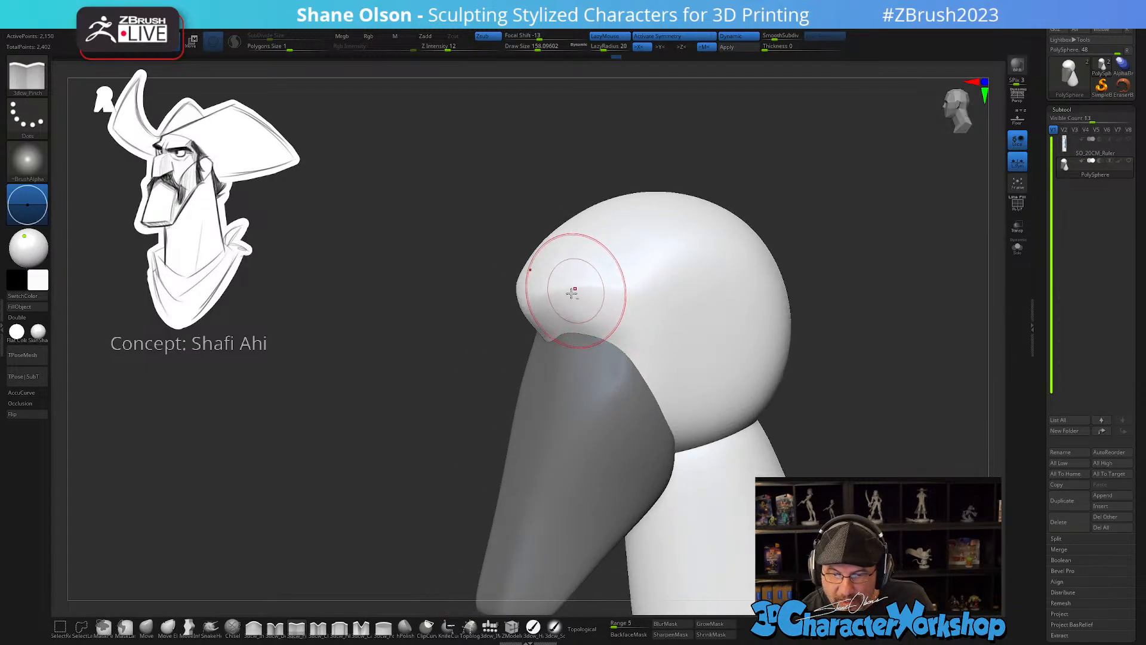
drag(622, 290, 658, 343)
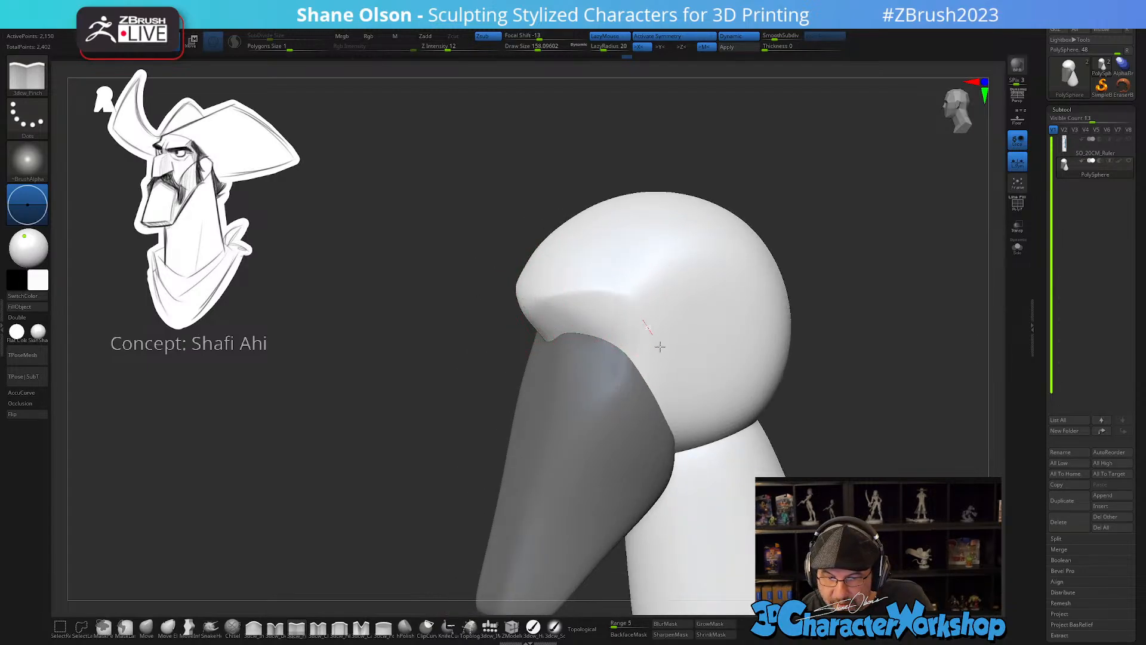
mouse_move(659, 345)
alt+right_down()
mouse_move(733, 441)
mouse_move(691, 373)
alt+right_up()
drag(650, 315, 773, 406)
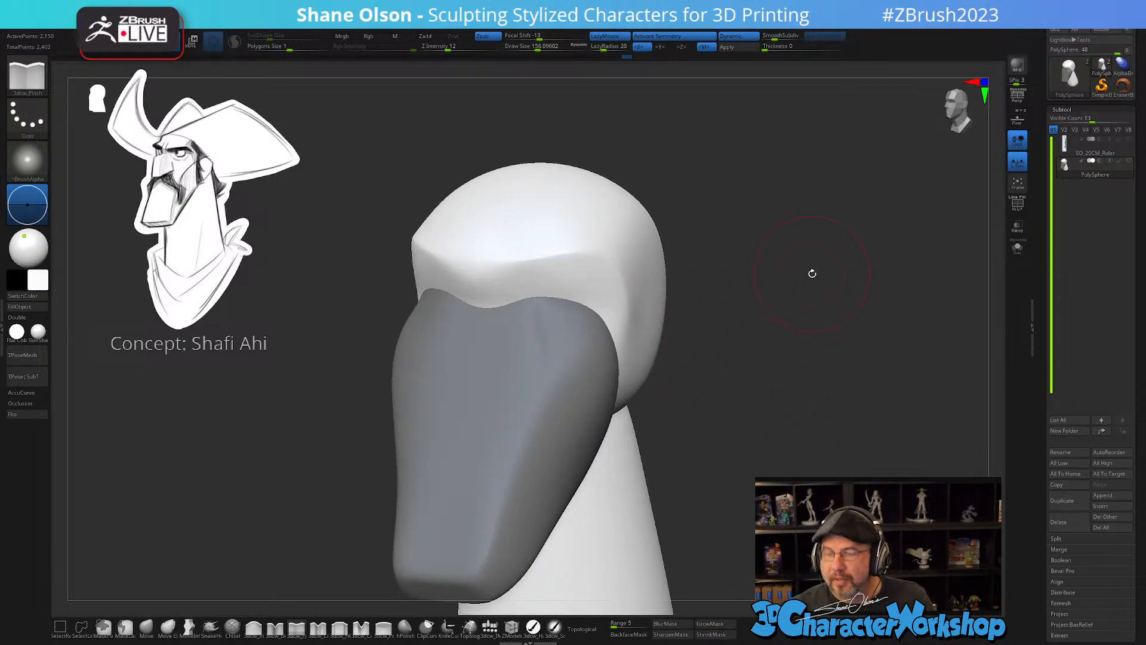
mouse_move(812, 271)
ctrl+mouse_down()
mouse_move(825, 322)
mouse_move(789, 320)
mouse_move(852, 320)
mouse_move(760, 289)
mouse_move(780, 284)
mouse_move(804, 313)
mouse_move(766, 314)
ctrl+mouse_up()
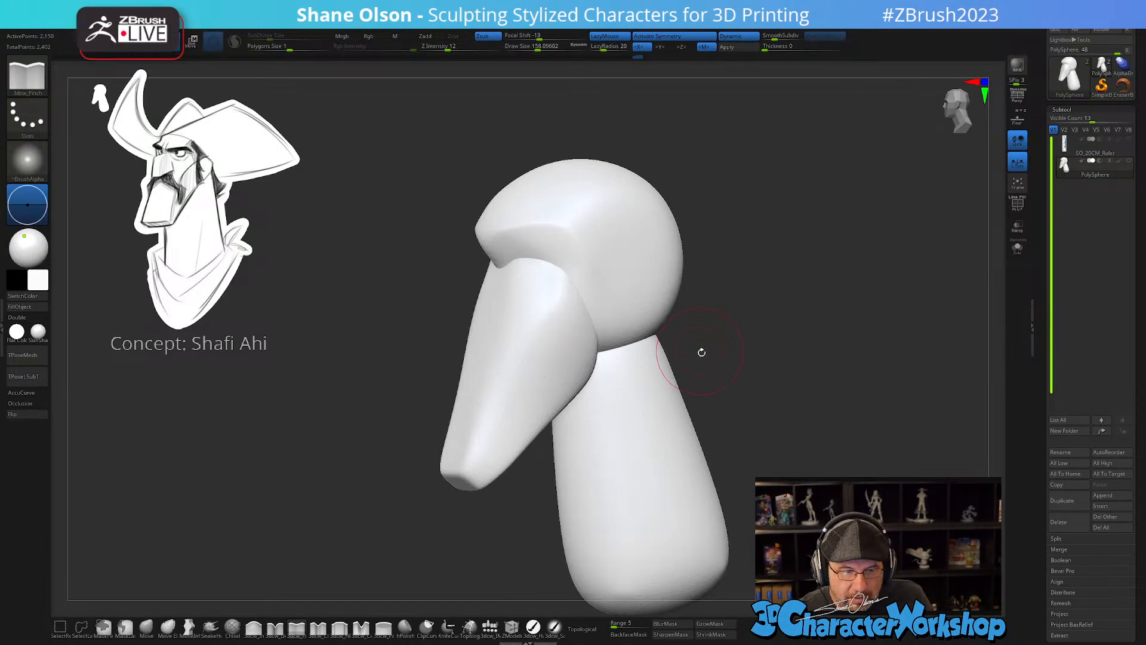
- Mask everything except the skull and switch to the Move brush with a draw size of about 372
drag(701, 353, 679, 332)
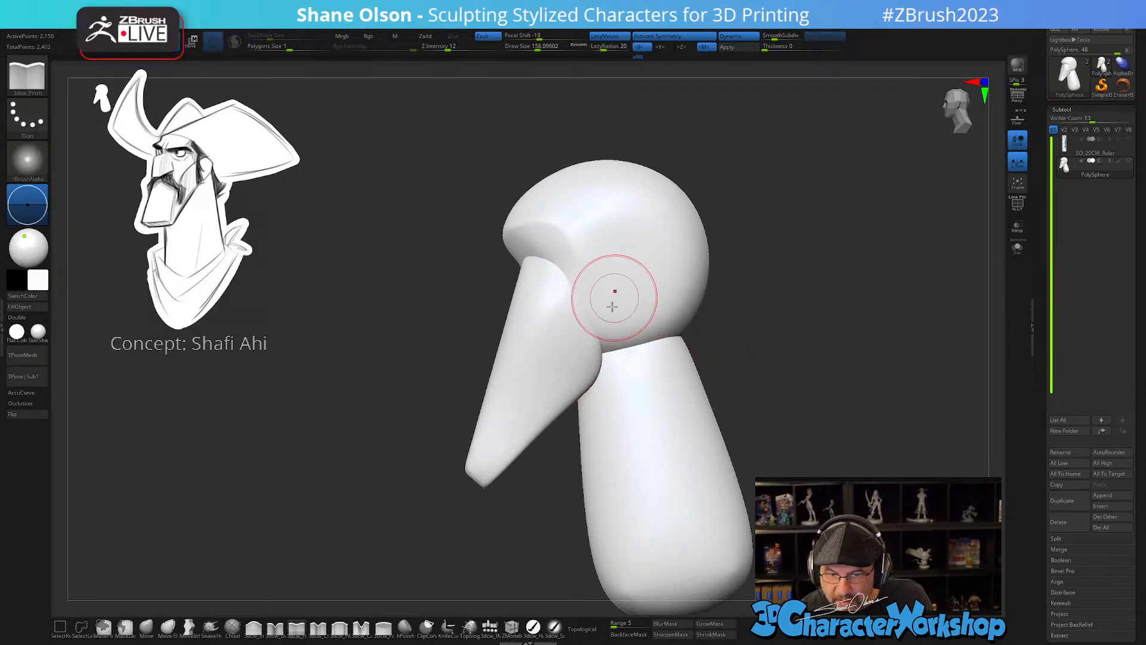
drag(590, 344, 638, 323)
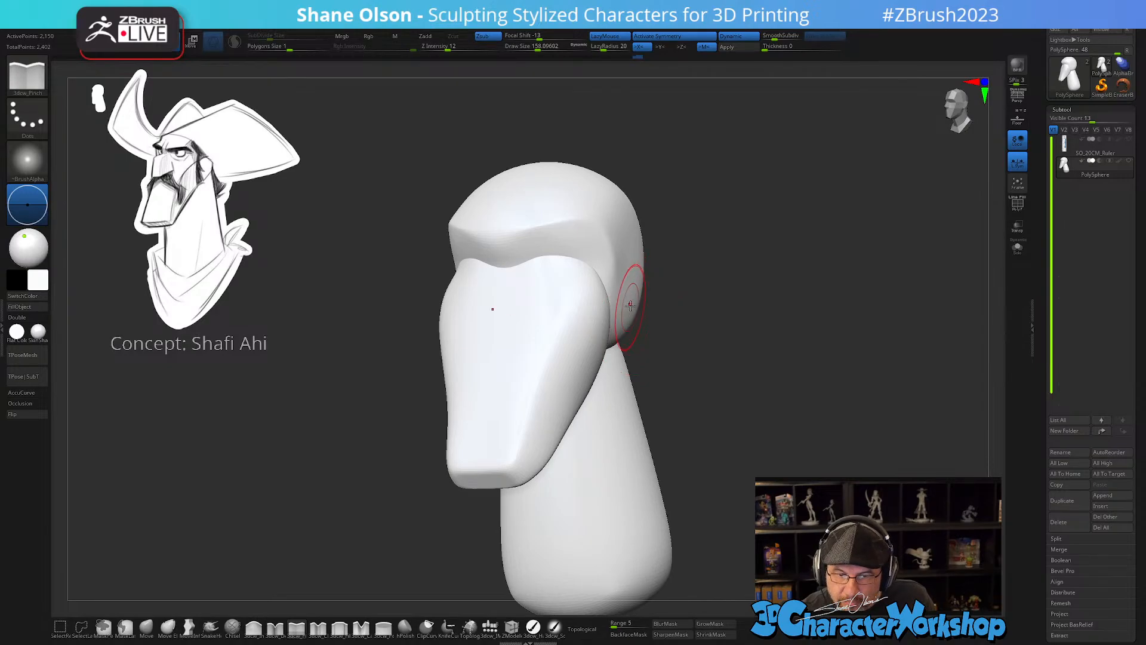
key(w)
ctrl+click(639, 285)
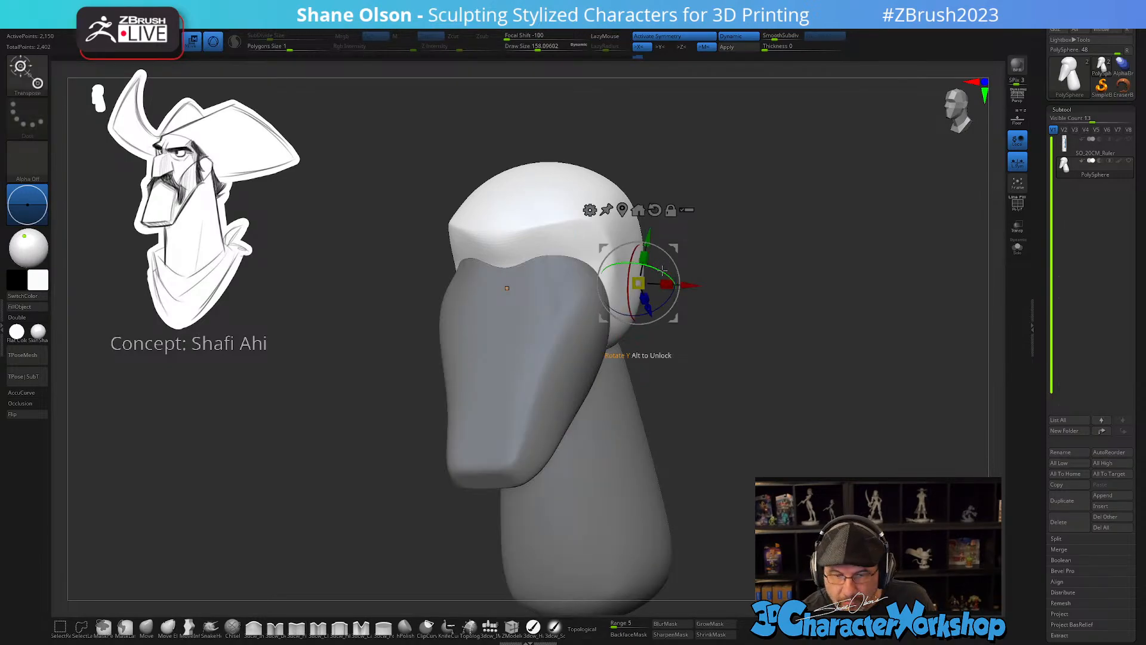
key(q)
key(s)
mouse_move(693, 307)
mouse_down()
mouse_move(676, 308)
mouse_move(708, 311)
mouse_up()
drag(709, 309, 711, 284)
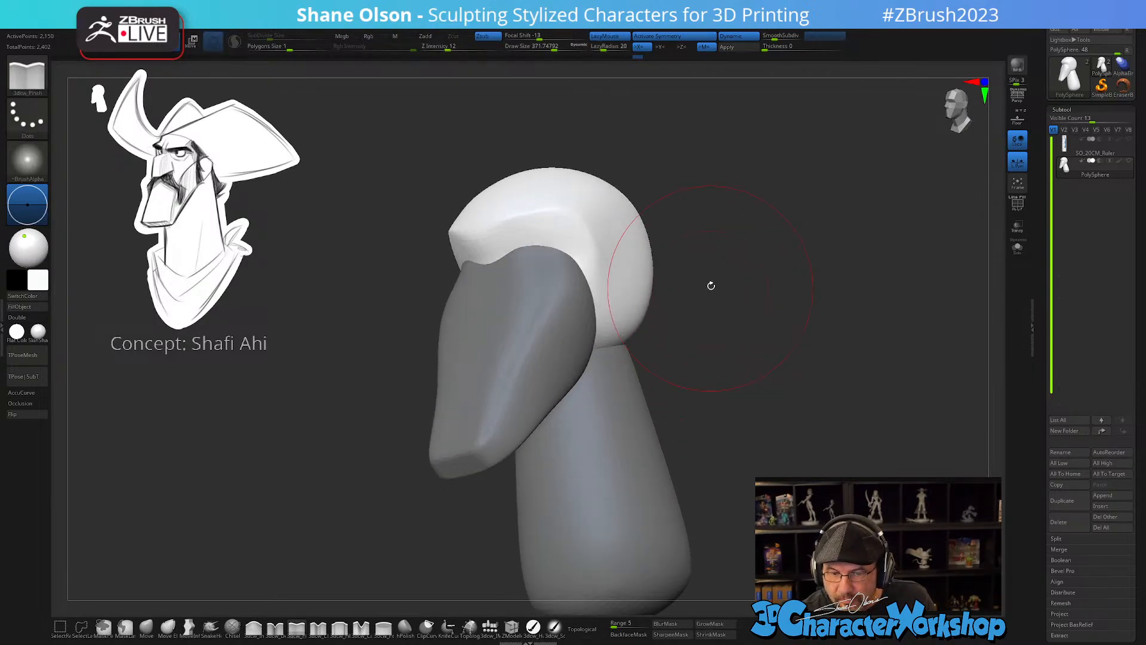
click(146, 627)
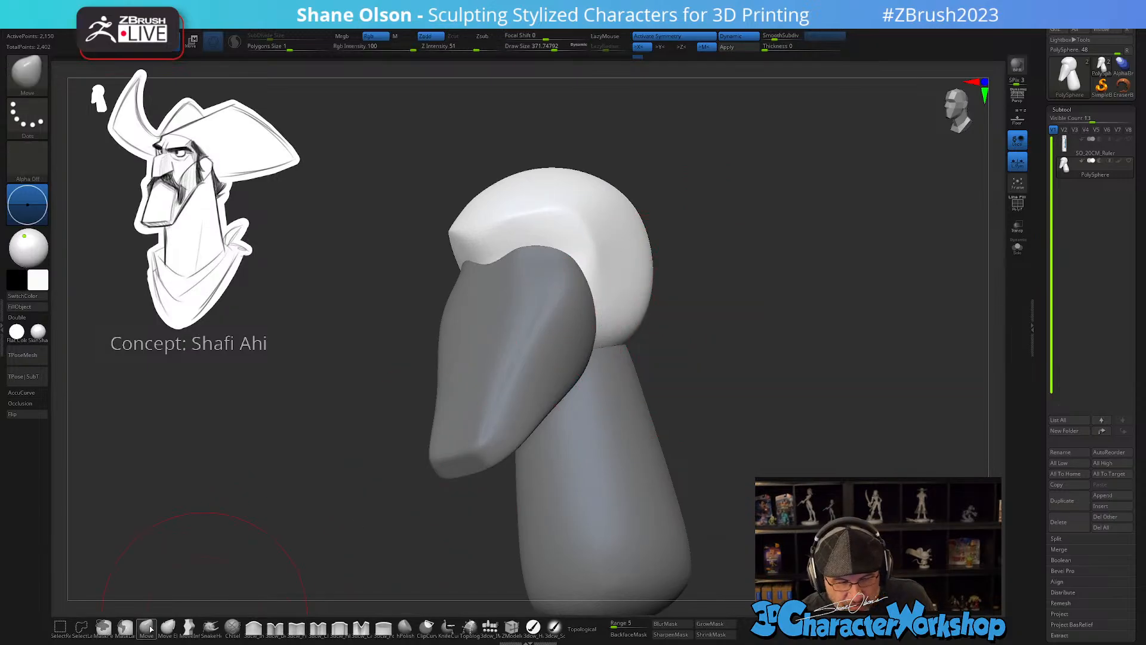
- Narrow the skull's lower sides and pull in its lower back with the Move brush at size about 460
drag(731, 295, 654, 300)
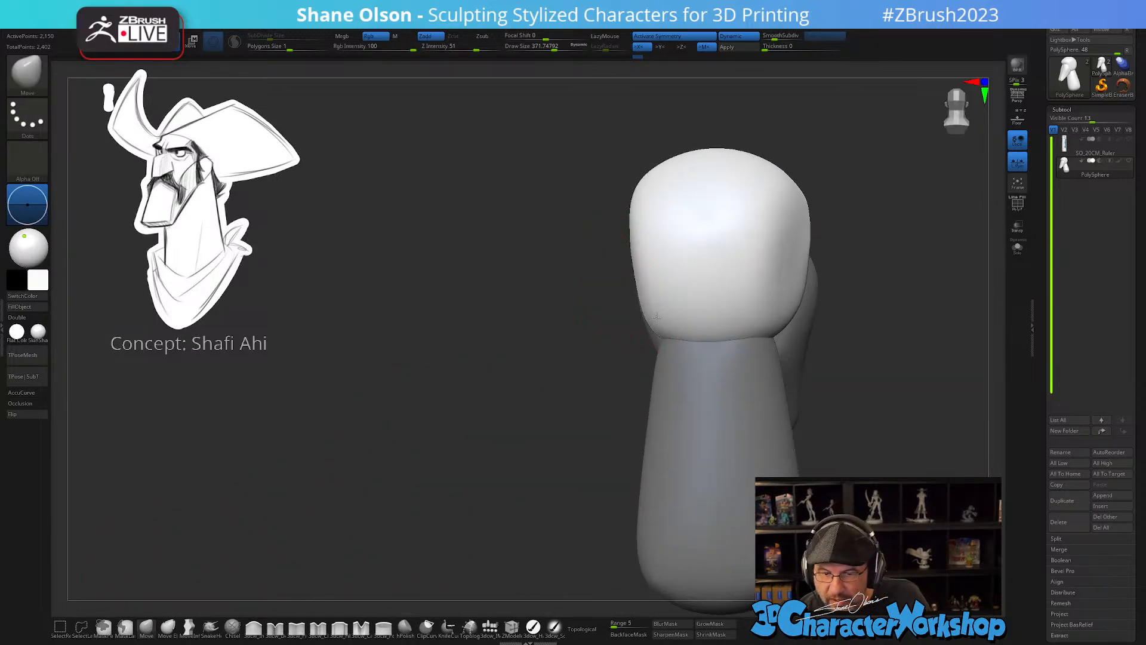
right_drag(642, 270, 667, 243)
key(s)
drag(619, 219, 614, 200)
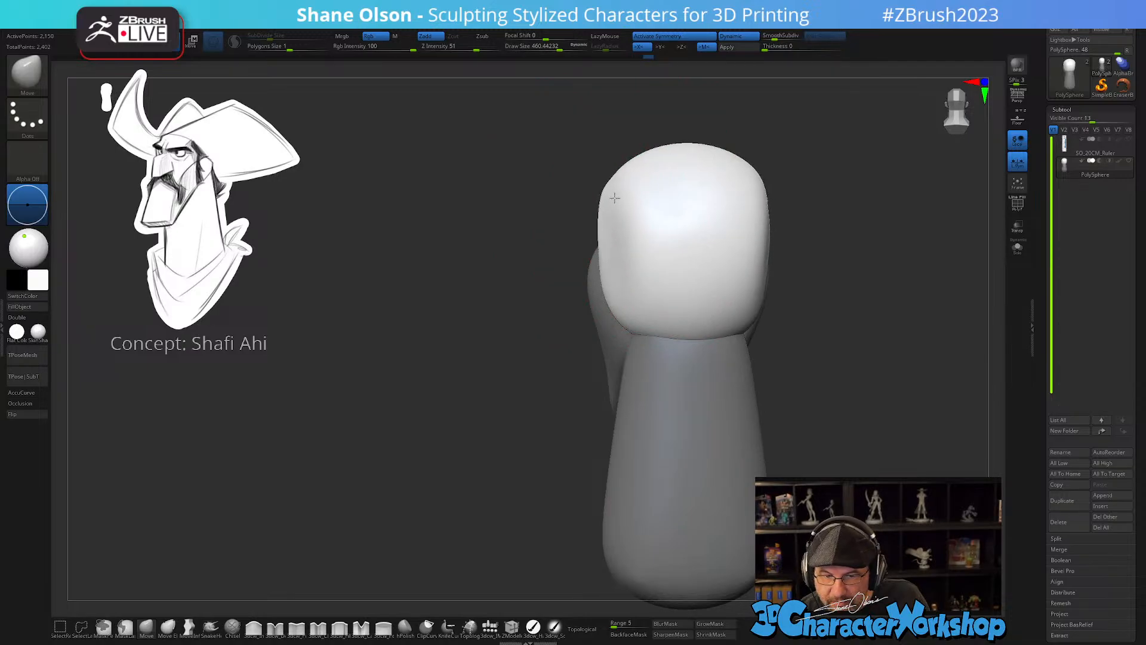
drag(615, 287, 625, 286)
right_drag(664, 326, 691, 333)
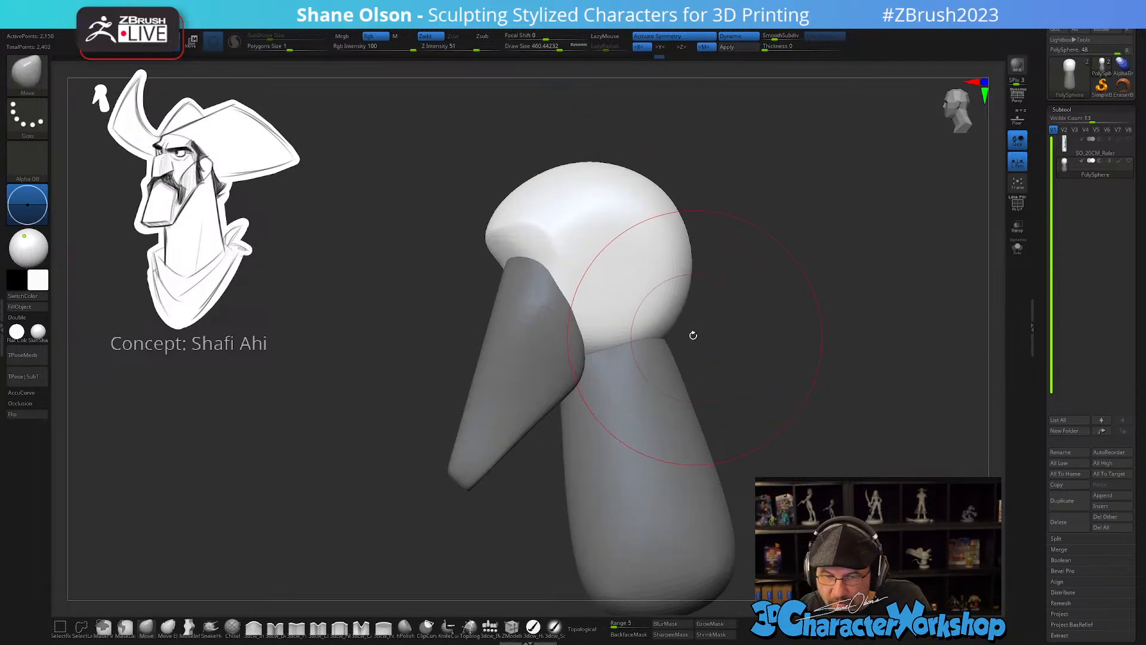
drag(672, 319, 665, 312)
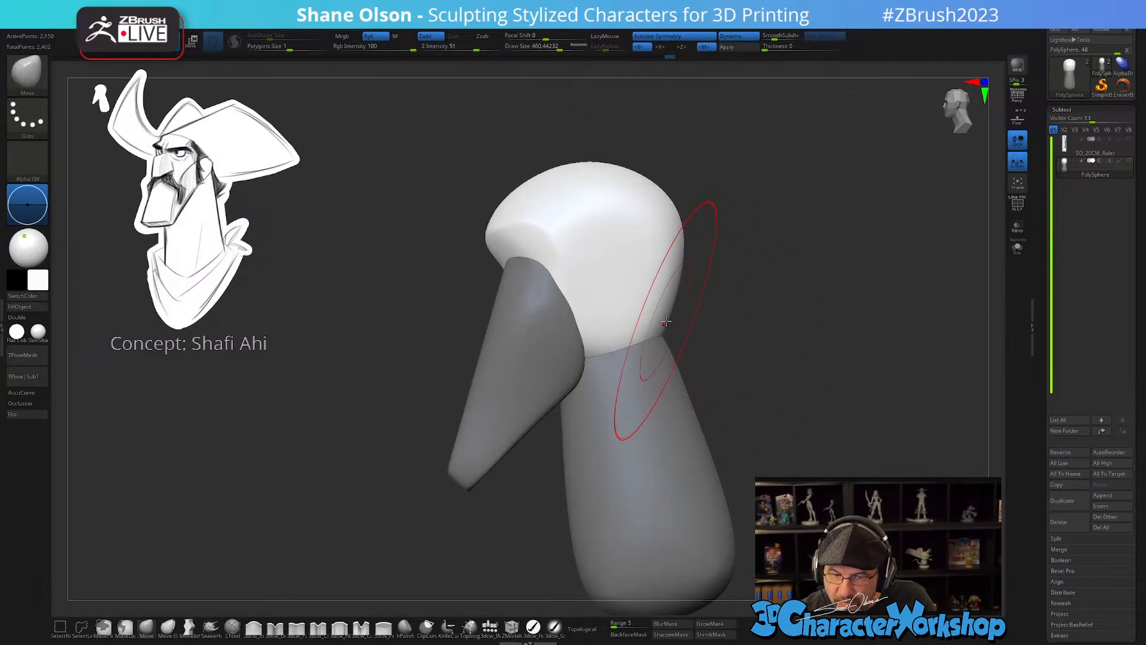
- Raise the back of the crown, then nudge the brow's front upward with the Move brush at size about 318
drag(592, 241, 598, 237)
mouse_move(649, 182)
mouse_down()
mouse_move(659, 176)
mouse_move(644, 167)
mouse_up()
key(s)
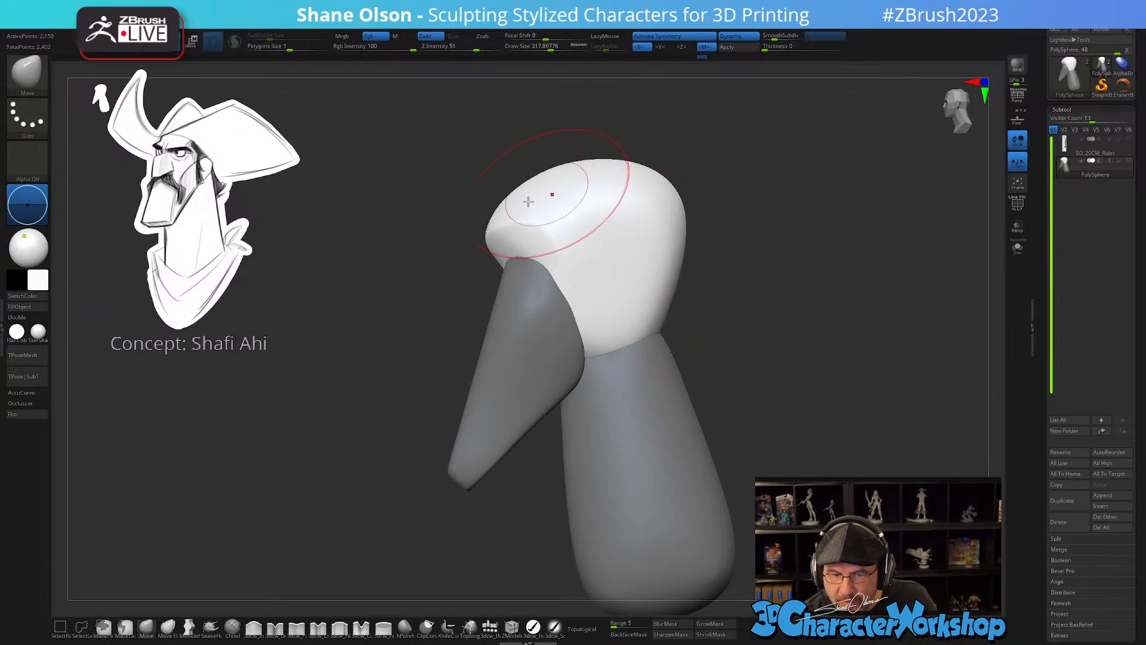
drag(494, 236, 491, 230)
drag(630, 160, 631, 162)
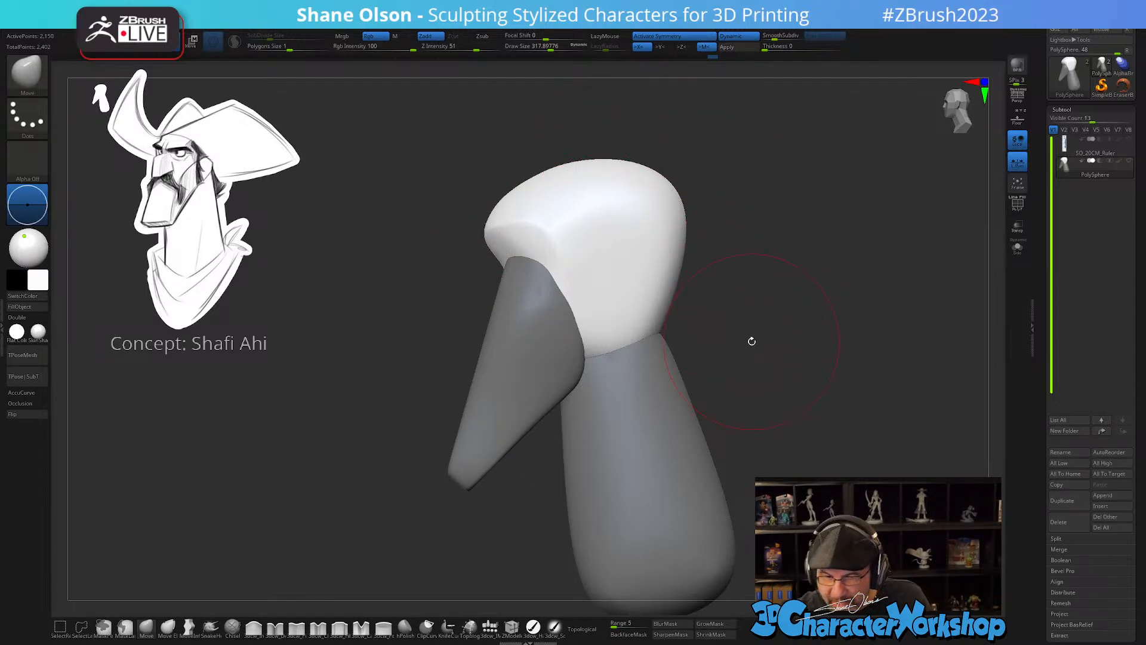
- Reset the gizmo's orientation on the skull, reposition it, and tilt the skull backward so the brow lifts
key(w)
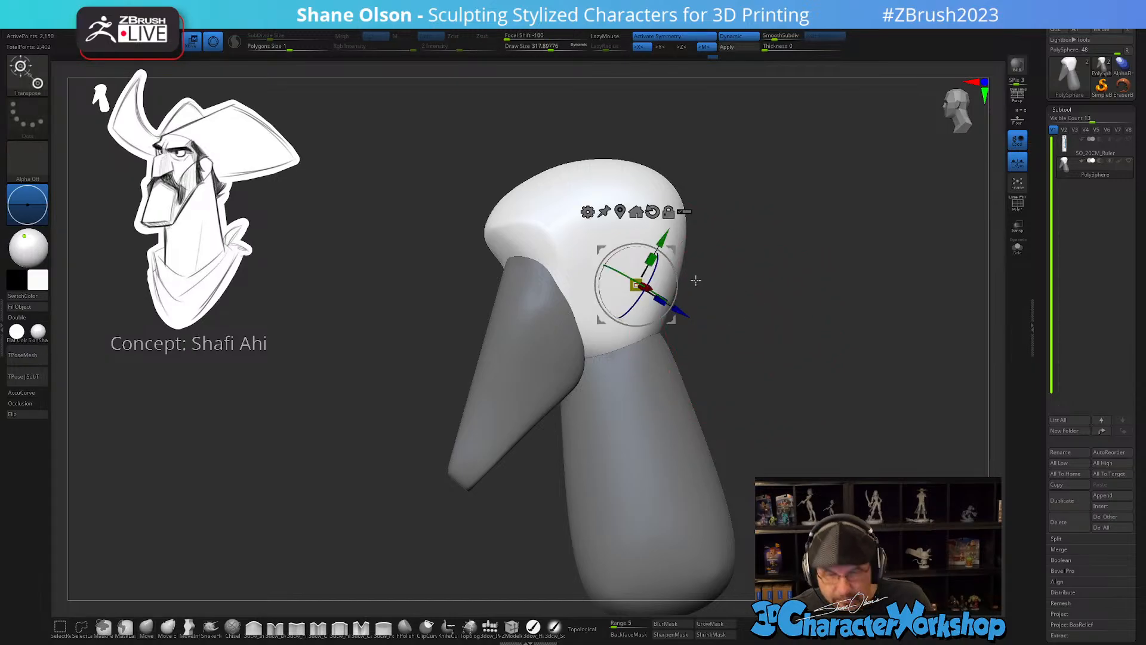
alt+click(652, 213)
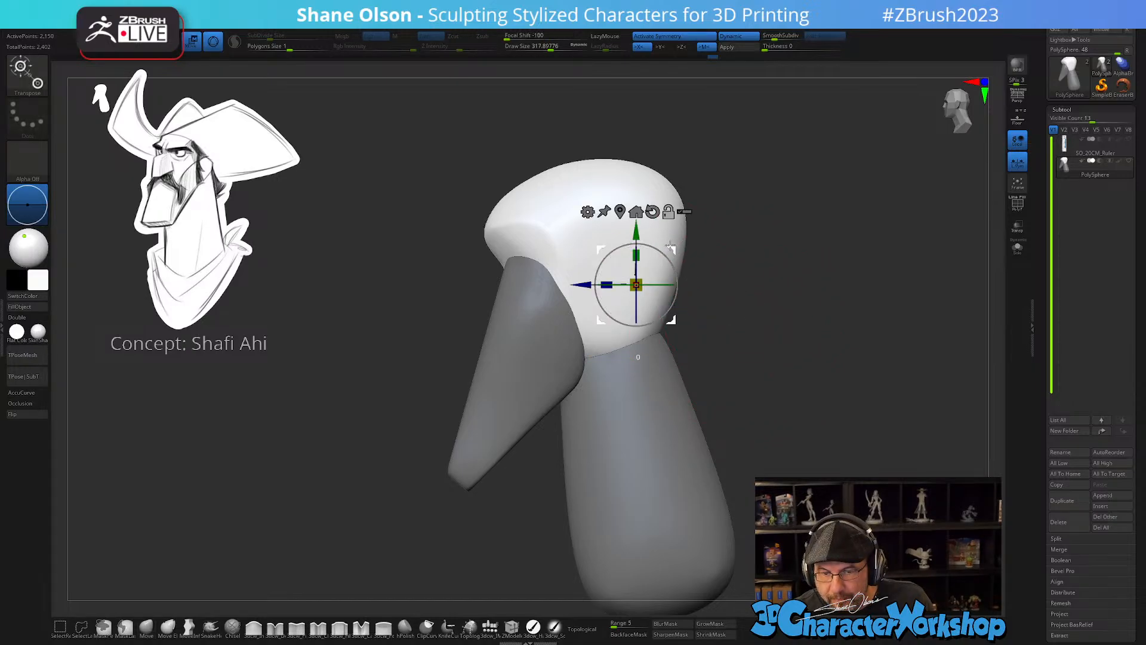
alt+drag(670, 246, 641, 235)
drag(737, 286, 820, 332)
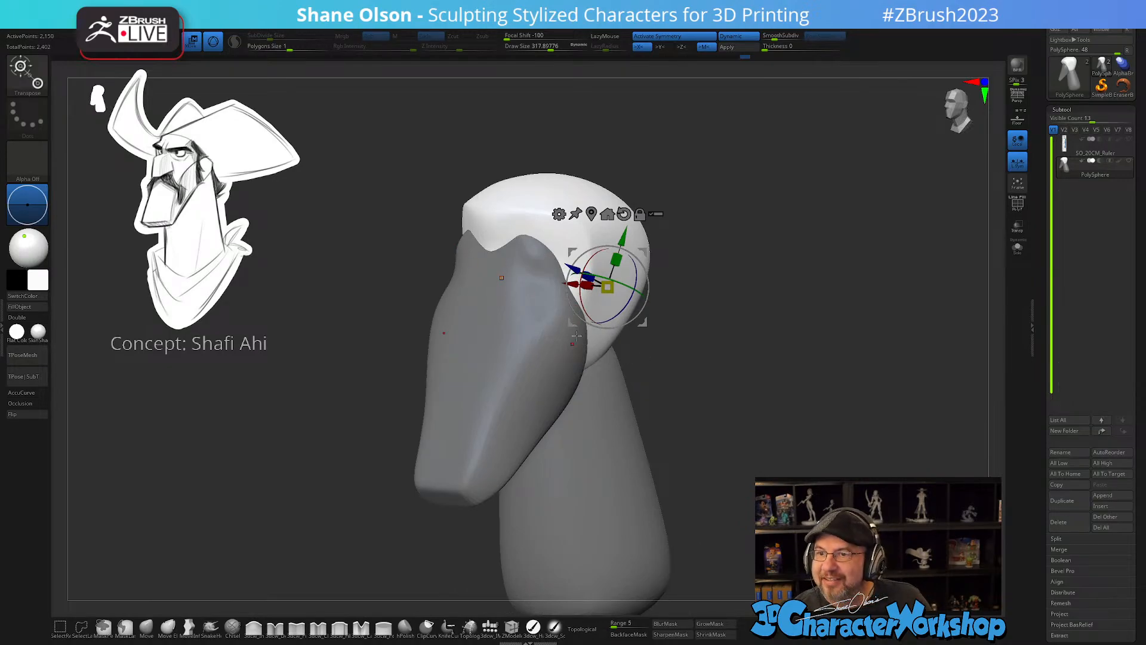
drag(745, 385, 738, 377)
- Invert the mask so the jaw and neck are editable, and switch back to the Move brush
key(ctrl)
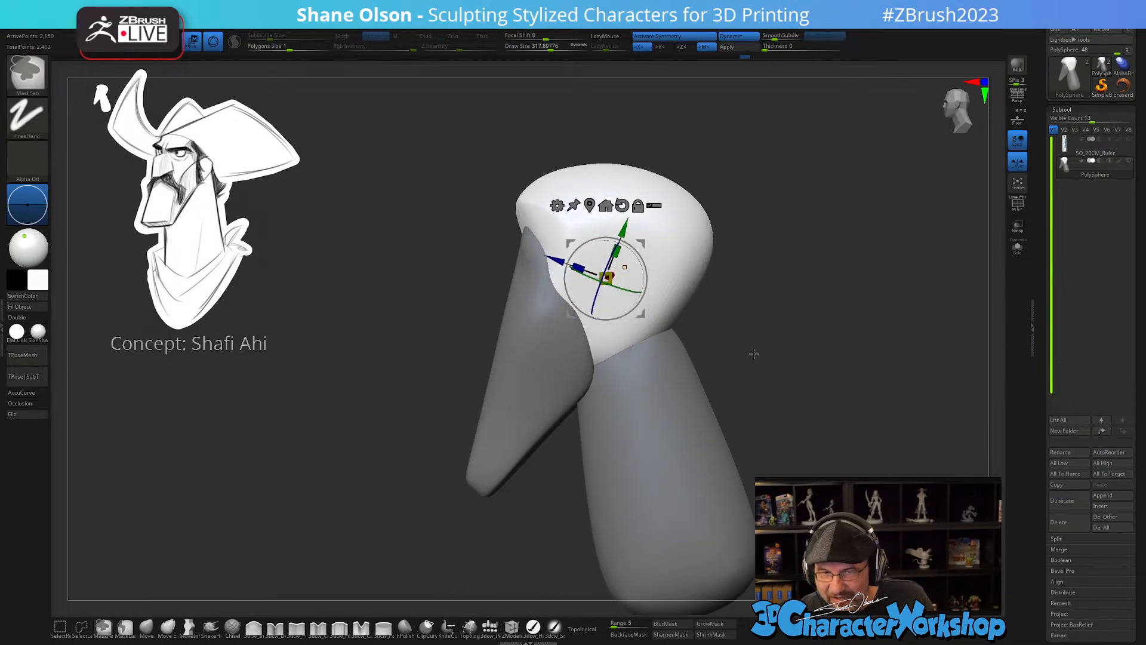
ctrl+click(752, 355)
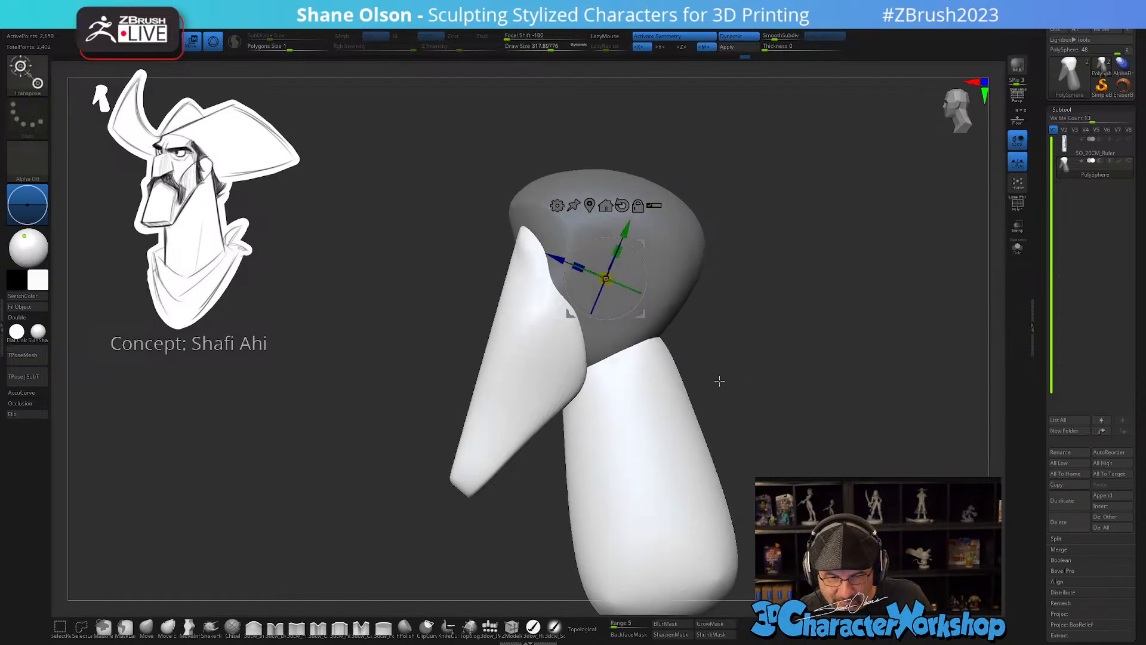
click(147, 627)
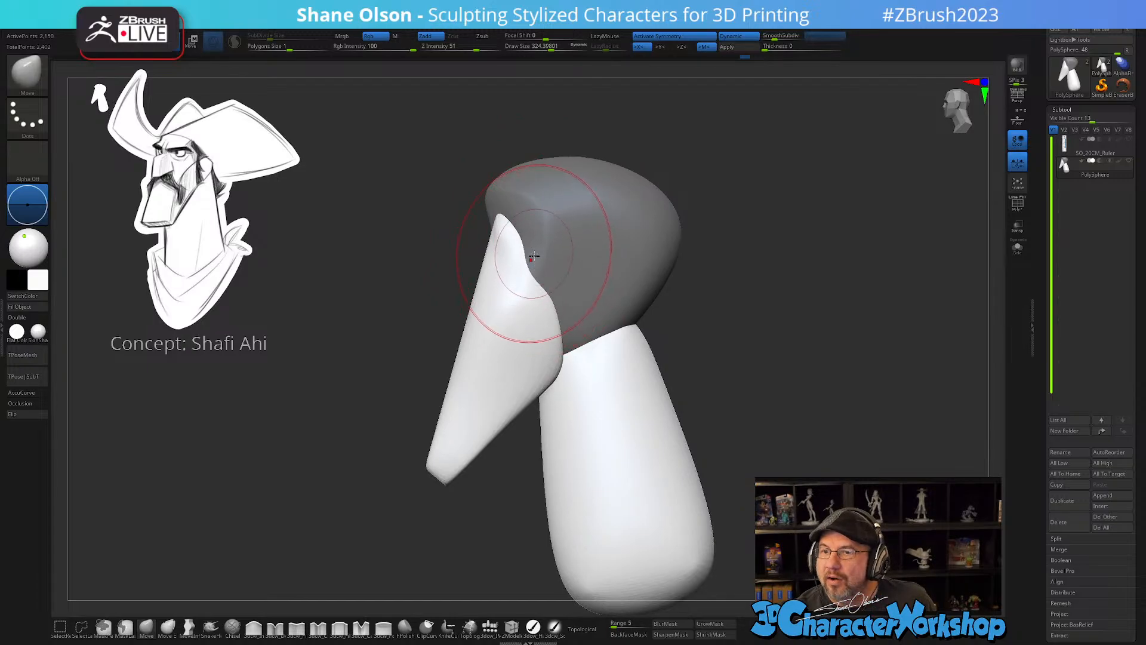
- Reshape and smooth the jaw's upper edge beneath the brow, using the Move brush at size about 187
key(s)
drag(520, 248, 507, 245)
drag(427, 240, 514, 241)
right_drag(515, 242, 517, 240)
key(s)
drag(515, 241, 491, 243)
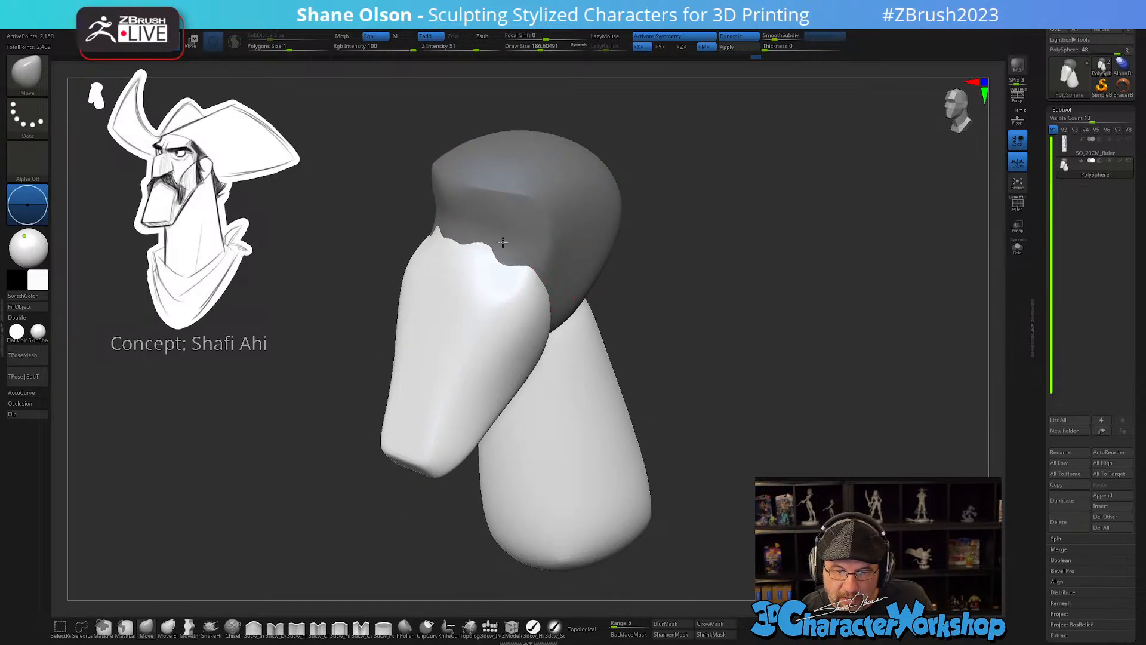
right_drag(492, 241, 569, 229)
mouse_move(515, 241)
shift+mouse_down()
mouse_move(507, 248)
mouse_move(520, 251)
shift+mouse_up()
right_drag(635, 314, 731, 353)
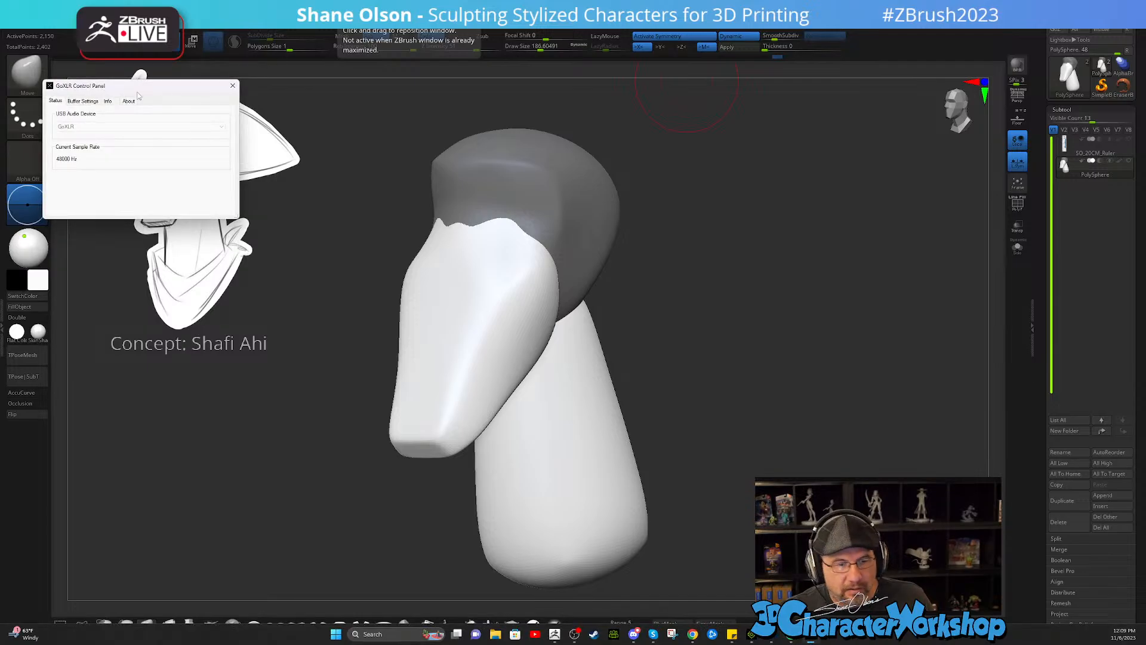
- Close the GoXLR Control Panel window
click(233, 86)
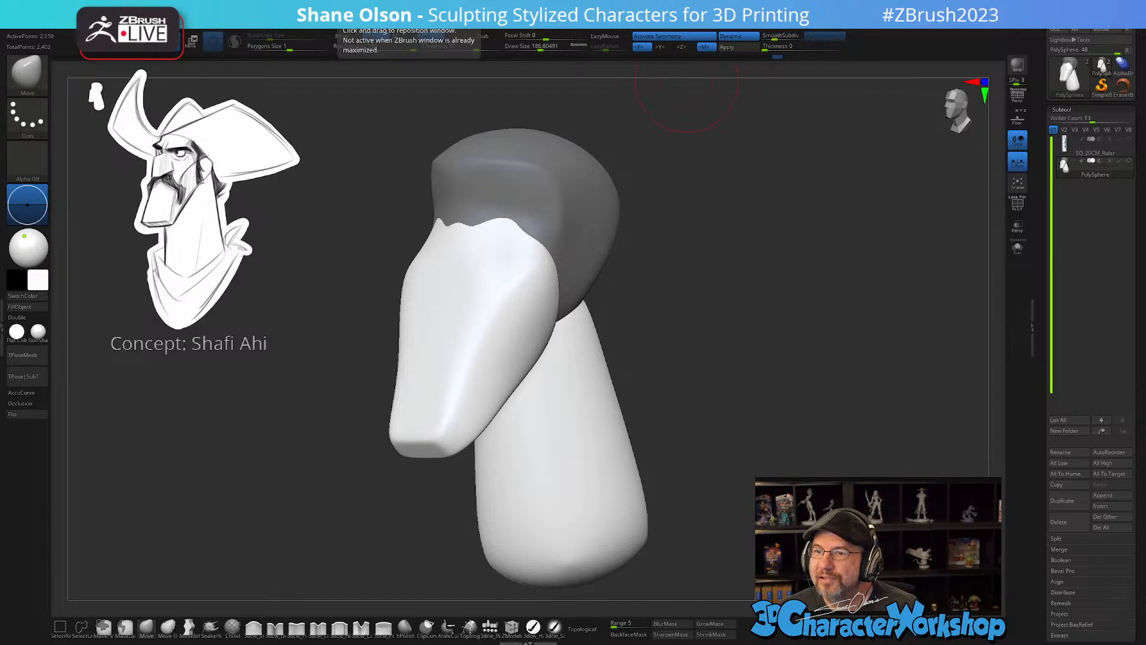
- Insert a QuadSphere-1 primitive for the nose, centred on the front of the face just below the brow
mouse_move(769, 325)
mouse_down()
mouse_move(716, 281)
mouse_move(714, 422)
mouse_move(731, 365)
mouse_move(709, 360)
mouse_move(731, 353)
mouse_up()
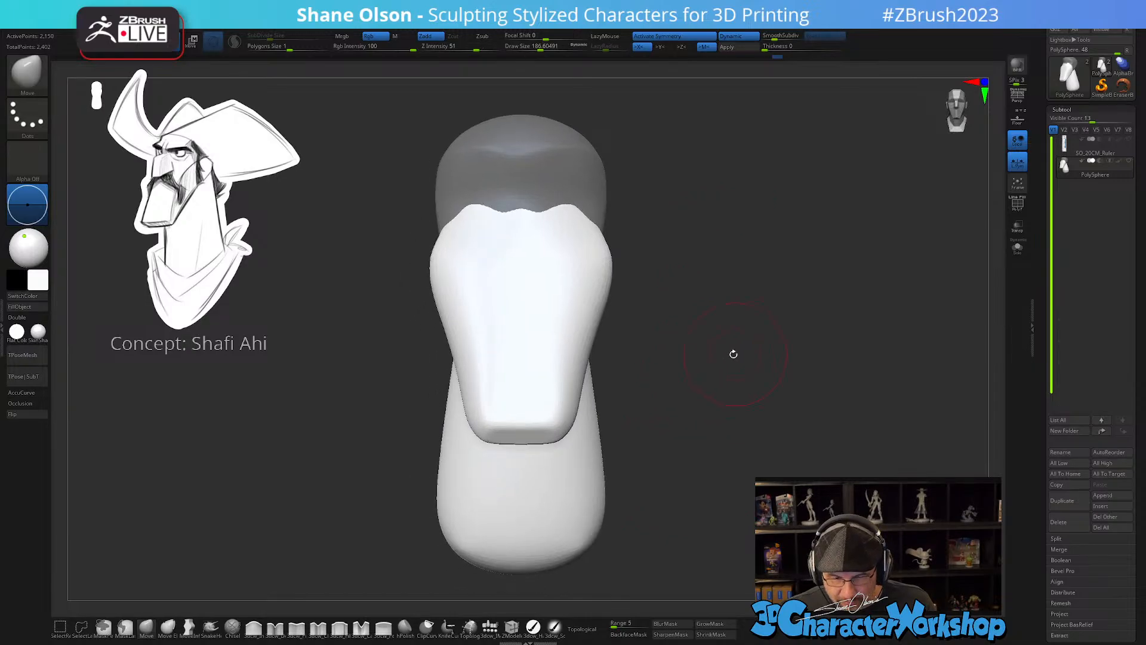
click(489, 627)
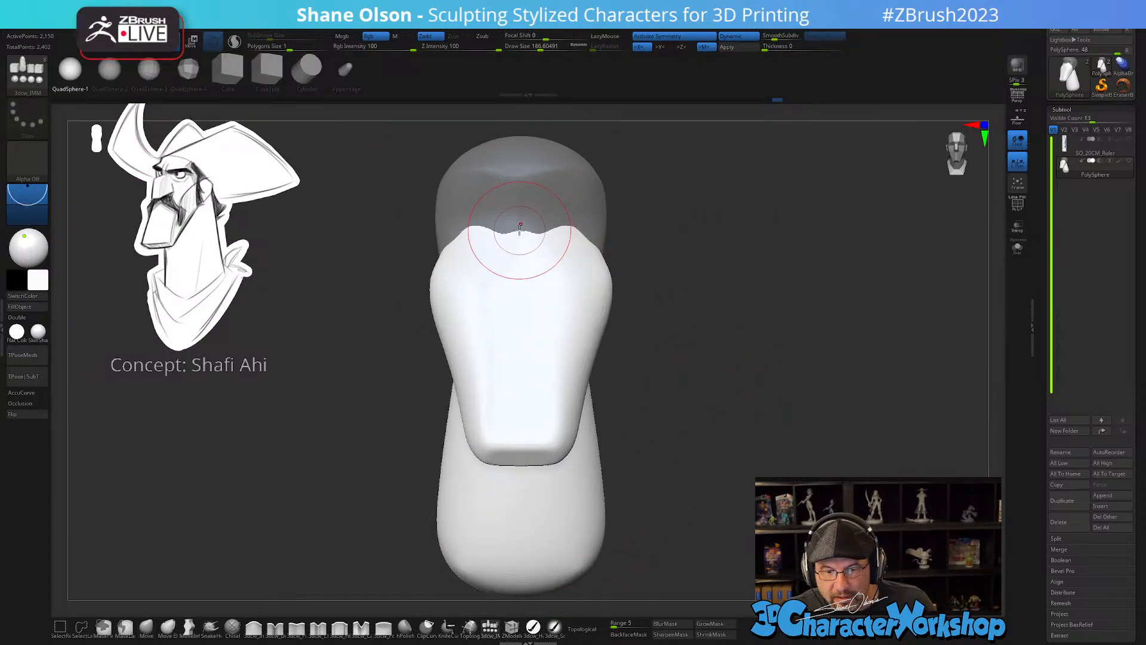
drag(520, 227, 702, 294)
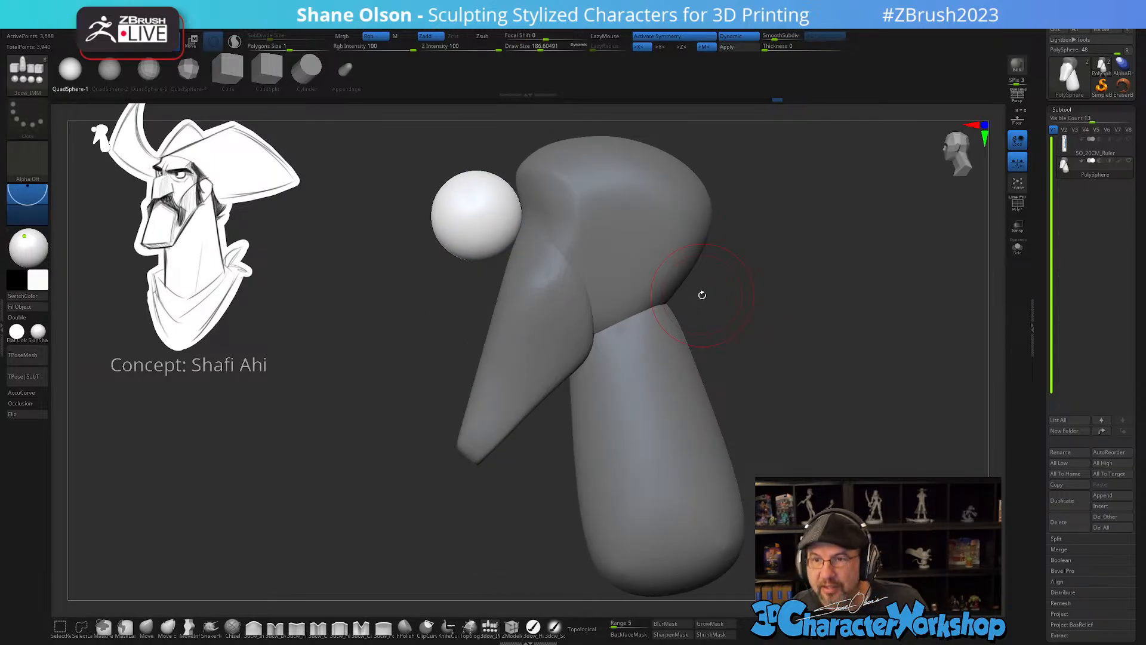
- Move the nose sphere down along the face with the gizmo and narrow it from side to side
key(w)
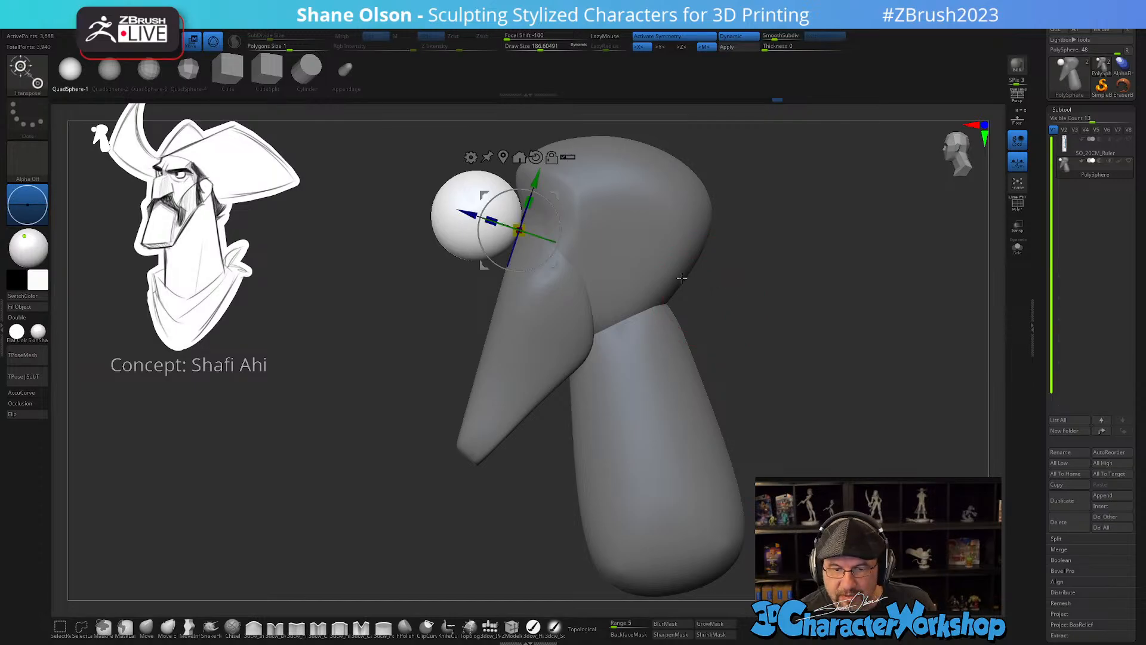
alt+right_drag(561, 209, 566, 269)
drag(563, 255, 577, 279)
right_drag(583, 274, 645, 279)
drag(509, 333, 524, 332)
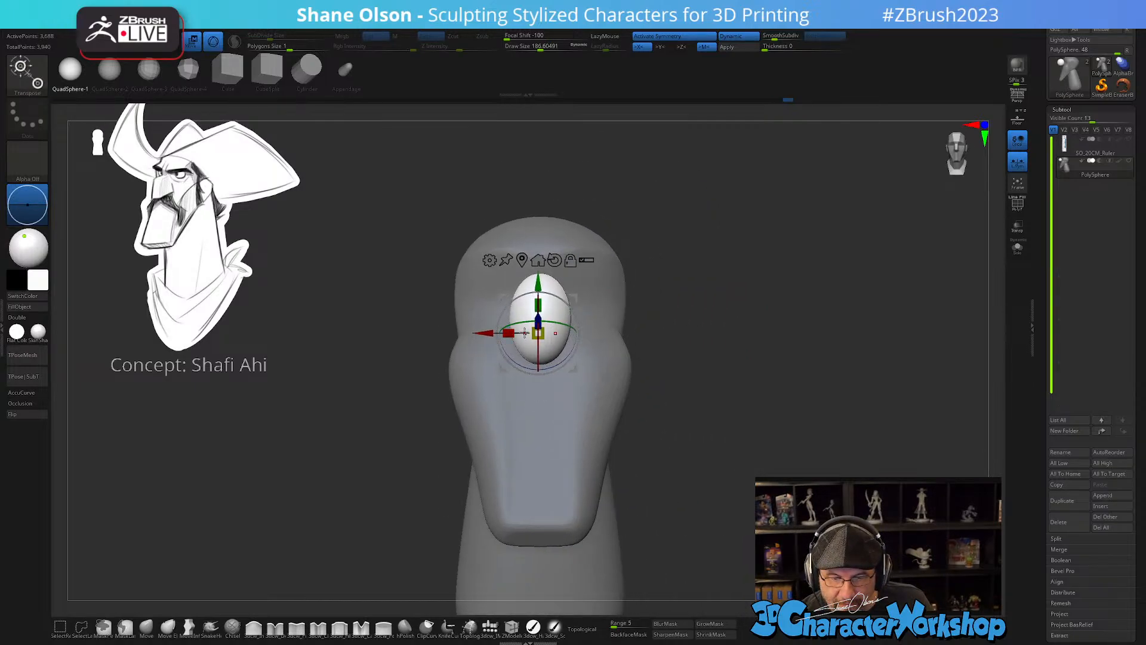
right_drag(782, 328, 677, 317)
alt+right_drag(583, 268, 586, 229)
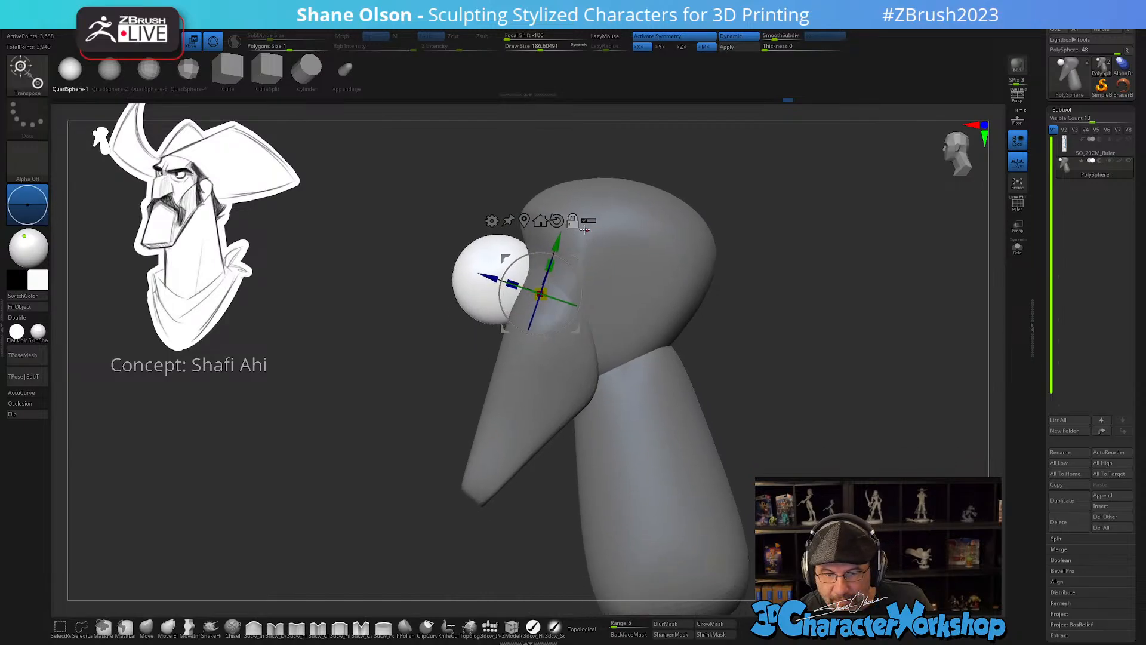
- Shape the front of the nose into a downward-sloping bridge with the Move brush, at sizes about 187 and 128
click(146, 626)
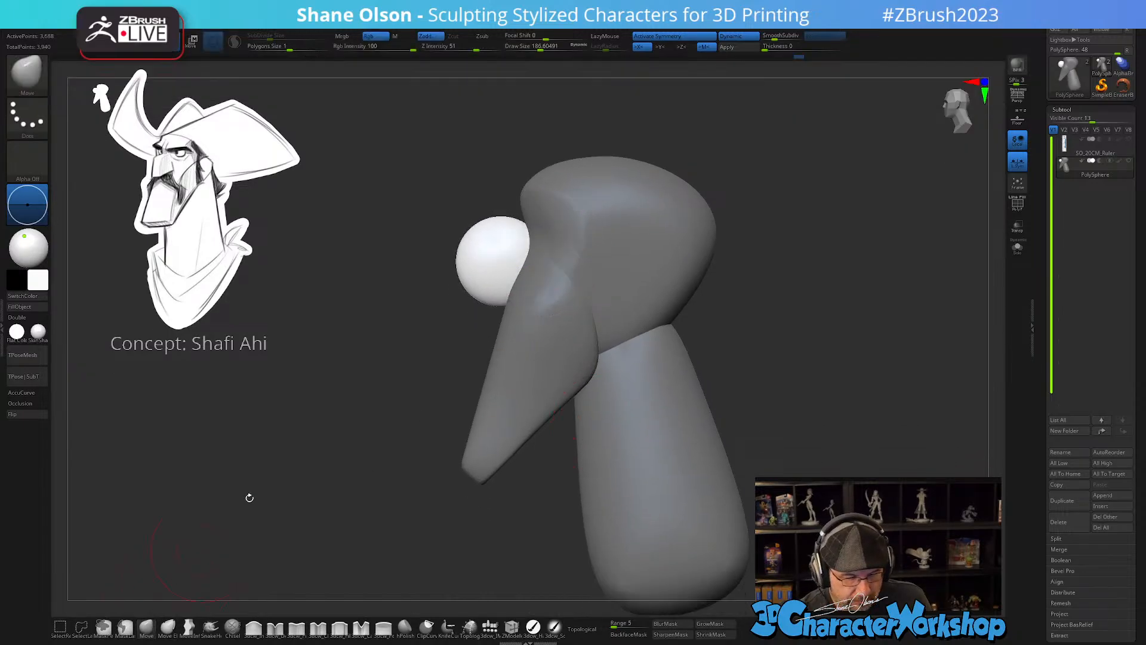
right_drag(510, 303, 514, 276)
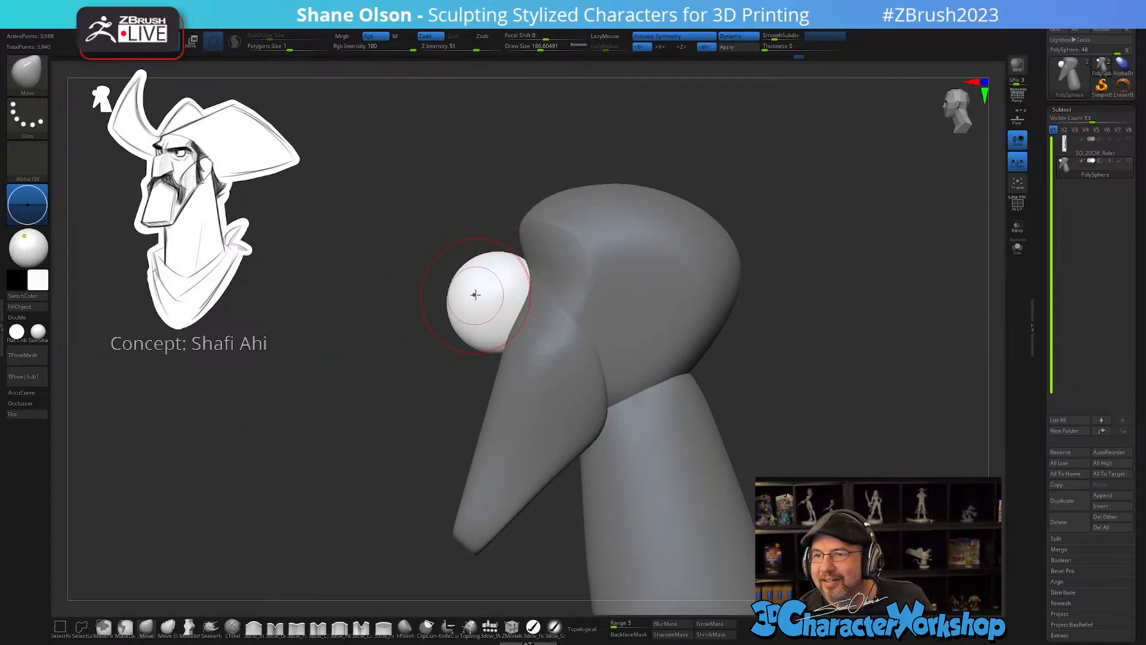
right_drag(475, 294, 494, 282)
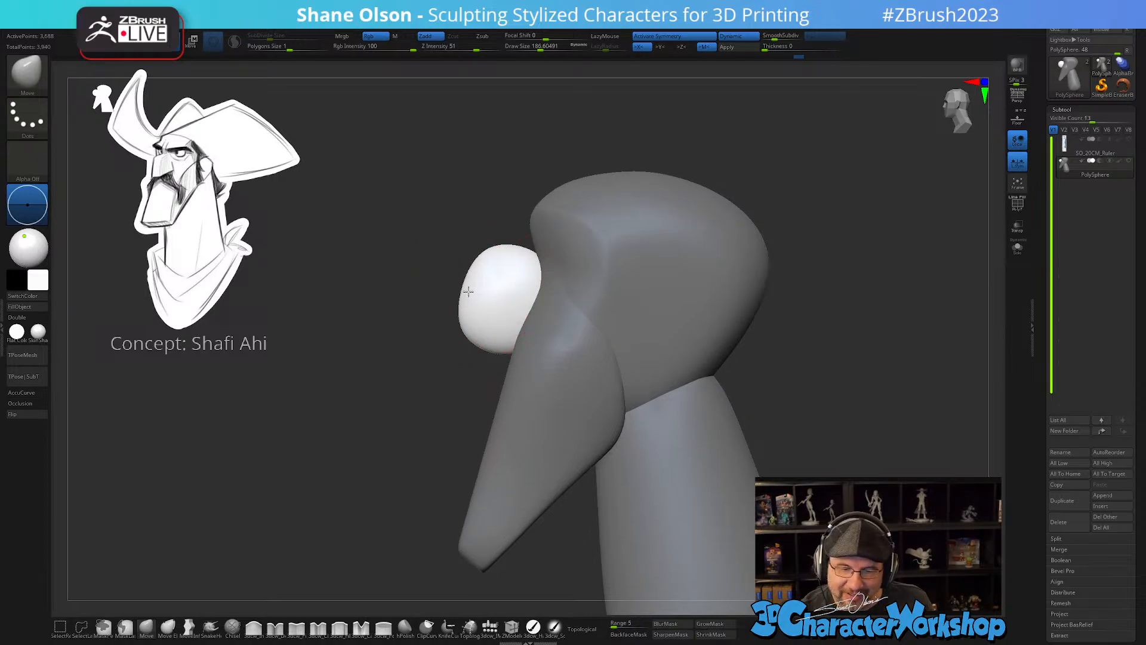
drag(468, 292, 485, 281)
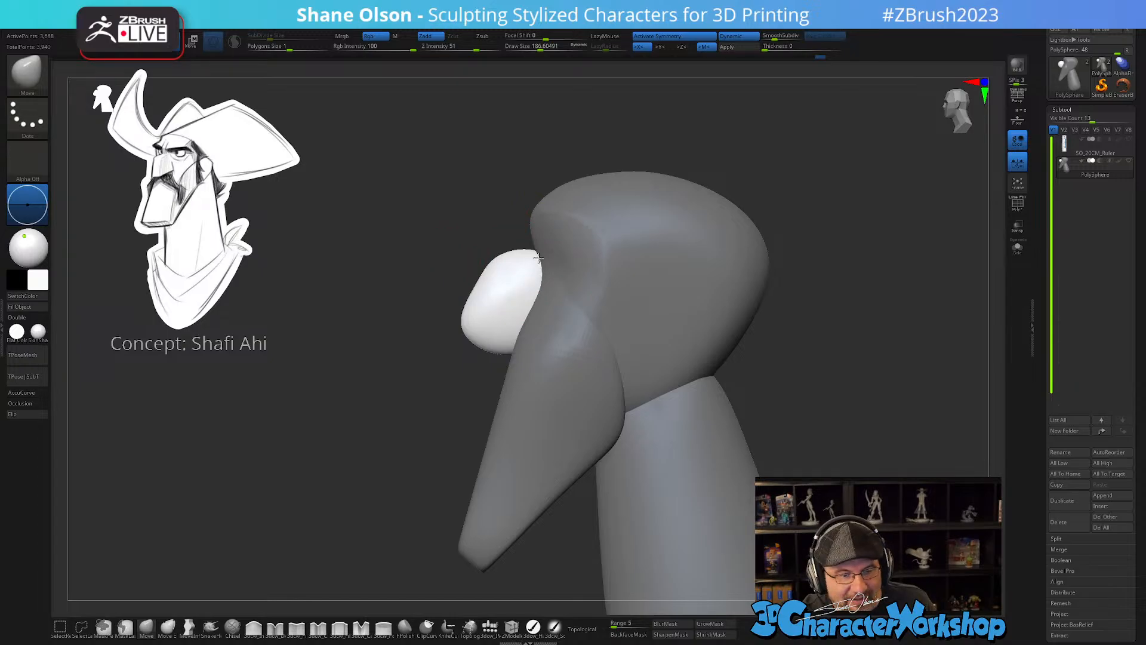
key(s)
drag(526, 253, 522, 251)
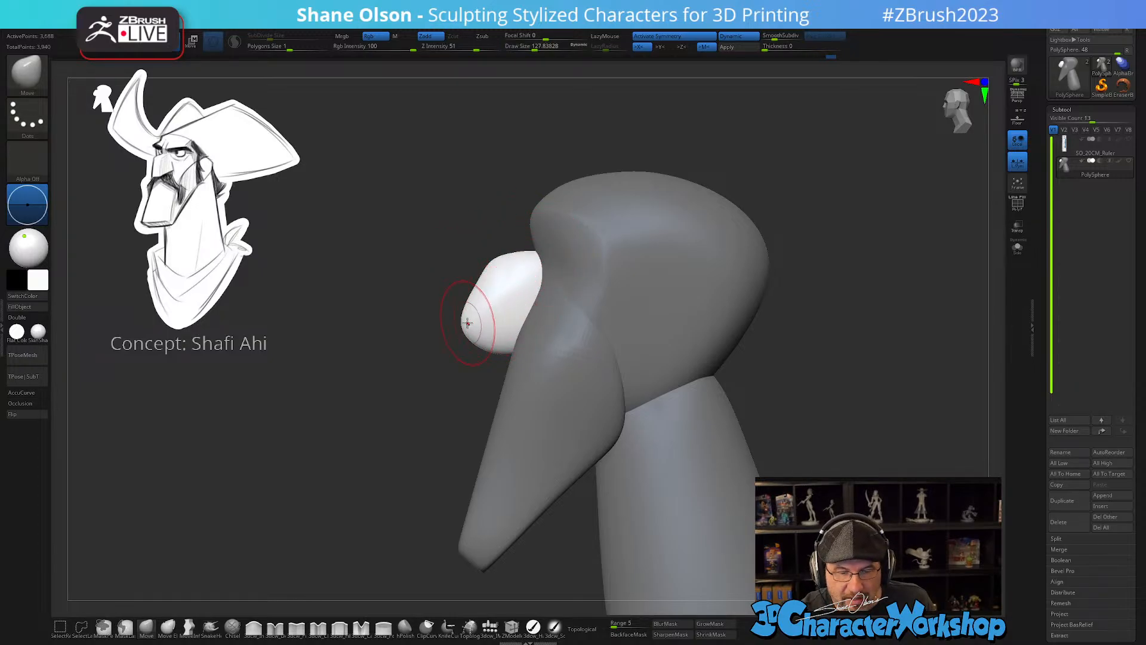
- Flatten the nose's underside and refine its front-view outline with the Move brush, at sizes about 197 and 172
key(s)
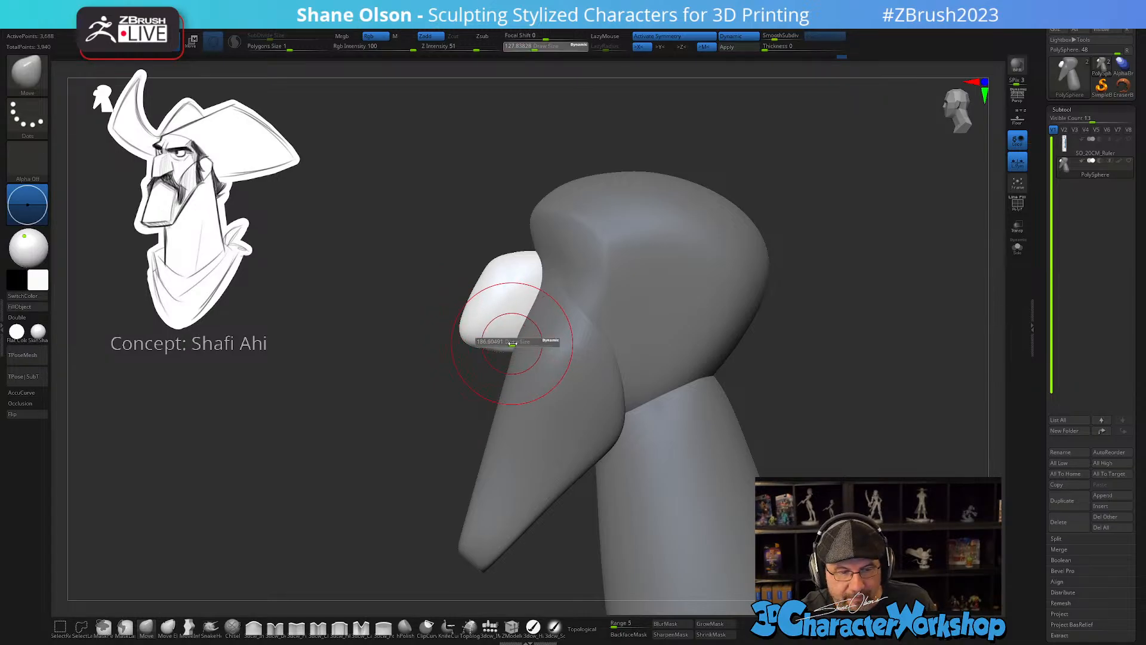
drag(507, 341, 515, 338)
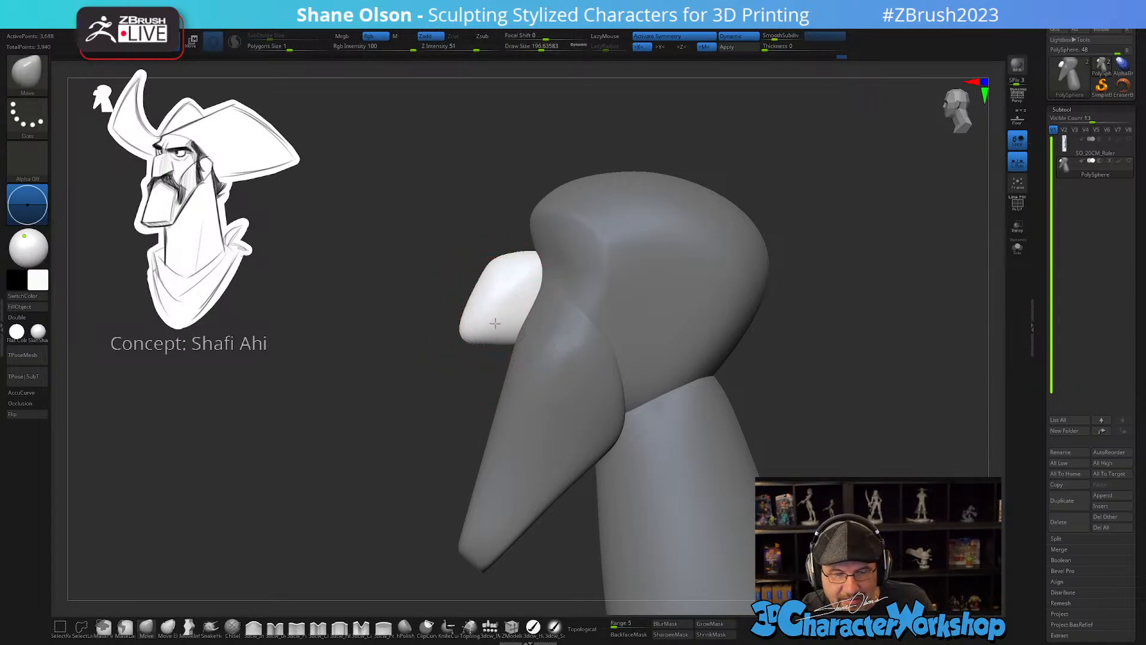
mouse_move(512, 307)
shift+right_down()
mouse_move(568, 374)
mouse_move(560, 366)
mouse_move(683, 304)
mouse_move(629, 333)
mouse_move(621, 300)
shift+right_up()
key([)
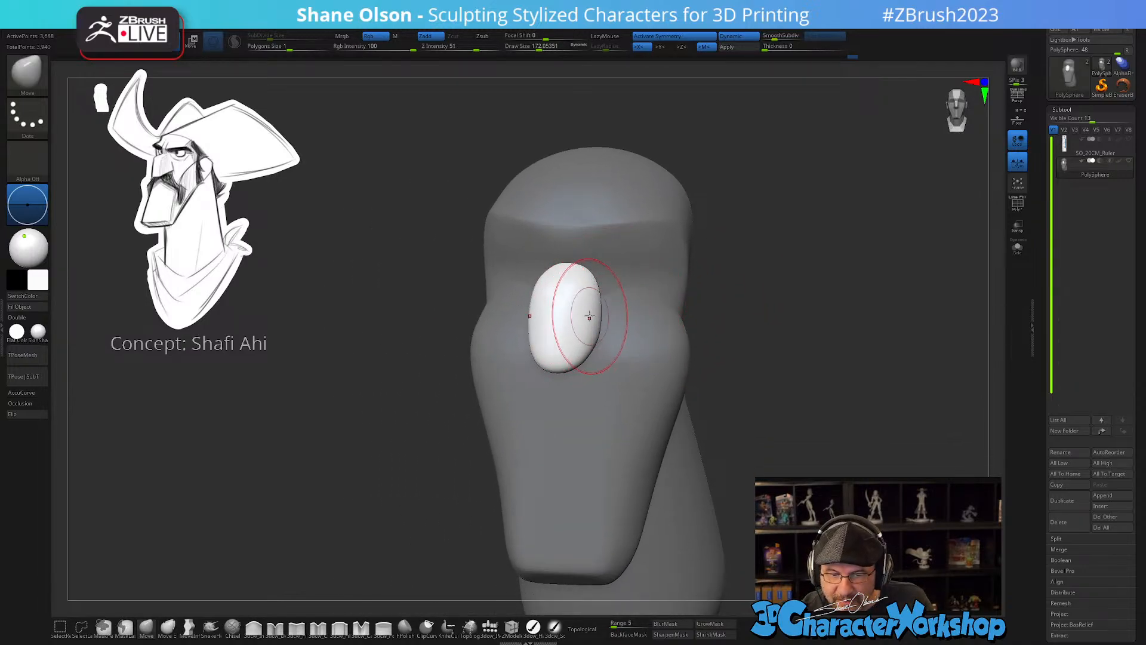
right_drag(614, 296, 584, 276)
right_drag(619, 409, 522, 405)
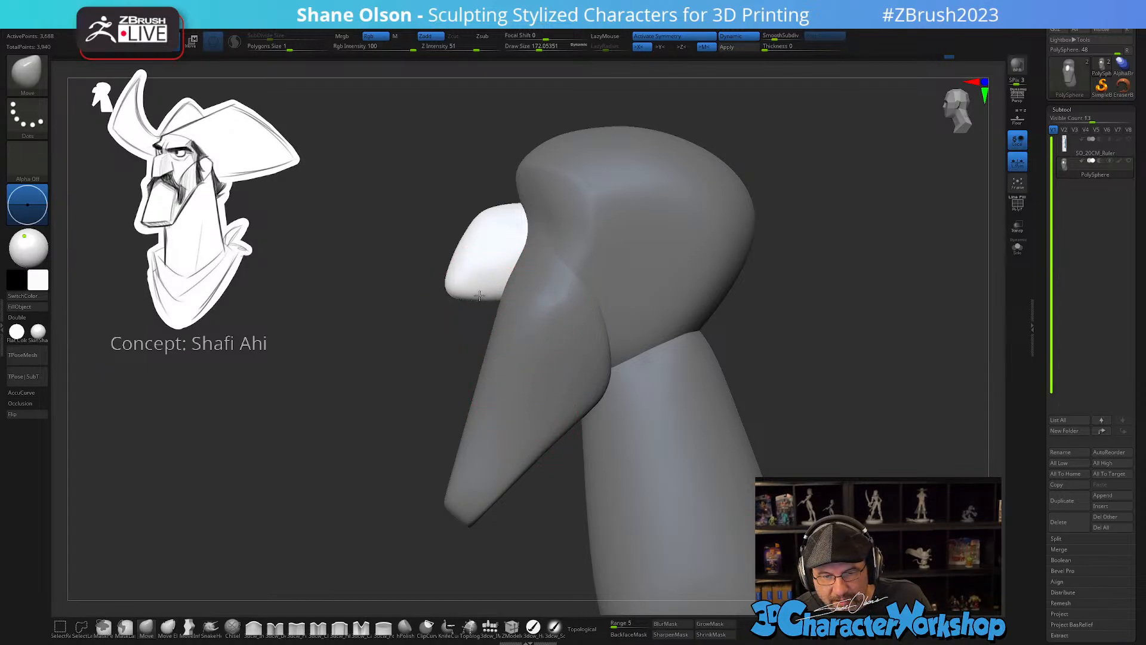
- Push the nose tip back and refine its bridge profile with the Move brush at size about 132
drag(450, 291, 455, 294)
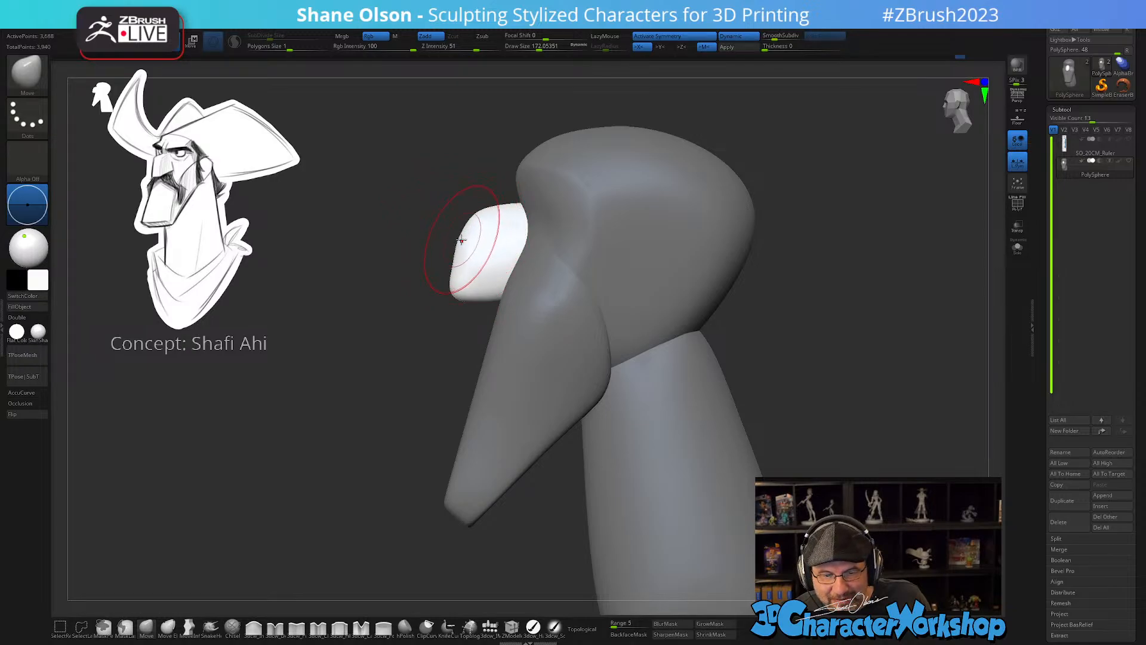
key(s)
mouse_move(468, 246)
mouse_down()
mouse_move(431, 261)
mouse_move(453, 263)
mouse_up()
- Clear the existing mask and mask everything except the jaw
mouse_move(738, 300)
mouse_down()
mouse_move(347, 302)
mouse_move(352, 265)
mouse_up()
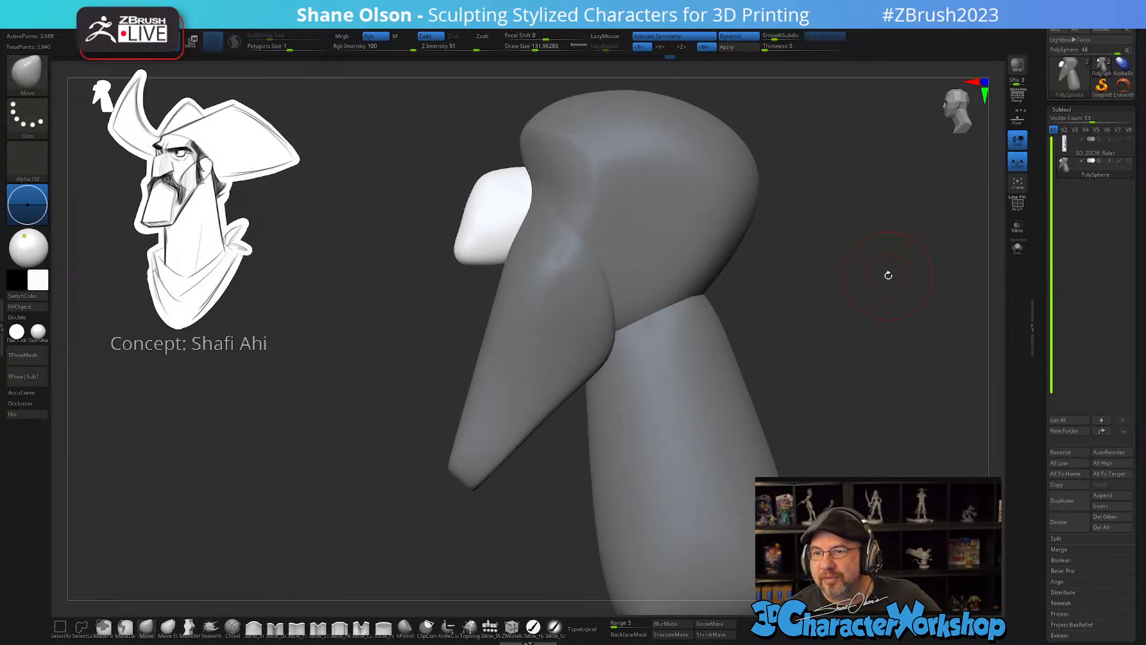
alt+drag(881, 251, 836, 227)
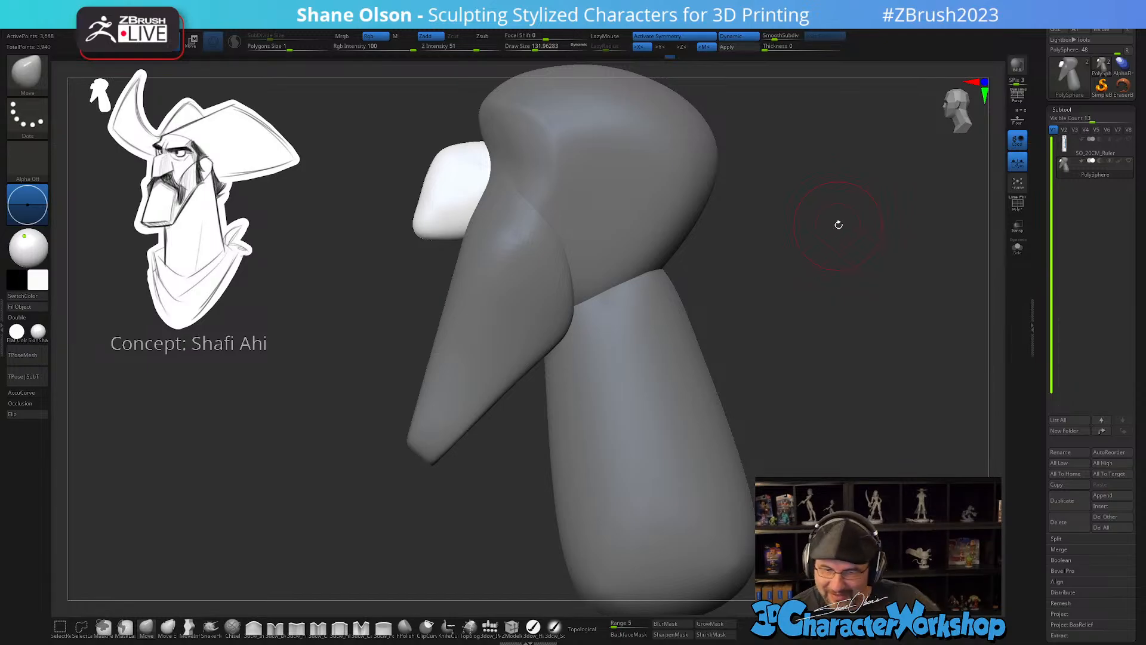
mouse_move(799, 248)
alt+mouse_down()
mouse_move(786, 297)
mouse_move(795, 305)
mouse_move(736, 326)
alt+mouse_up()
alt+drag(735, 325, 744, 364)
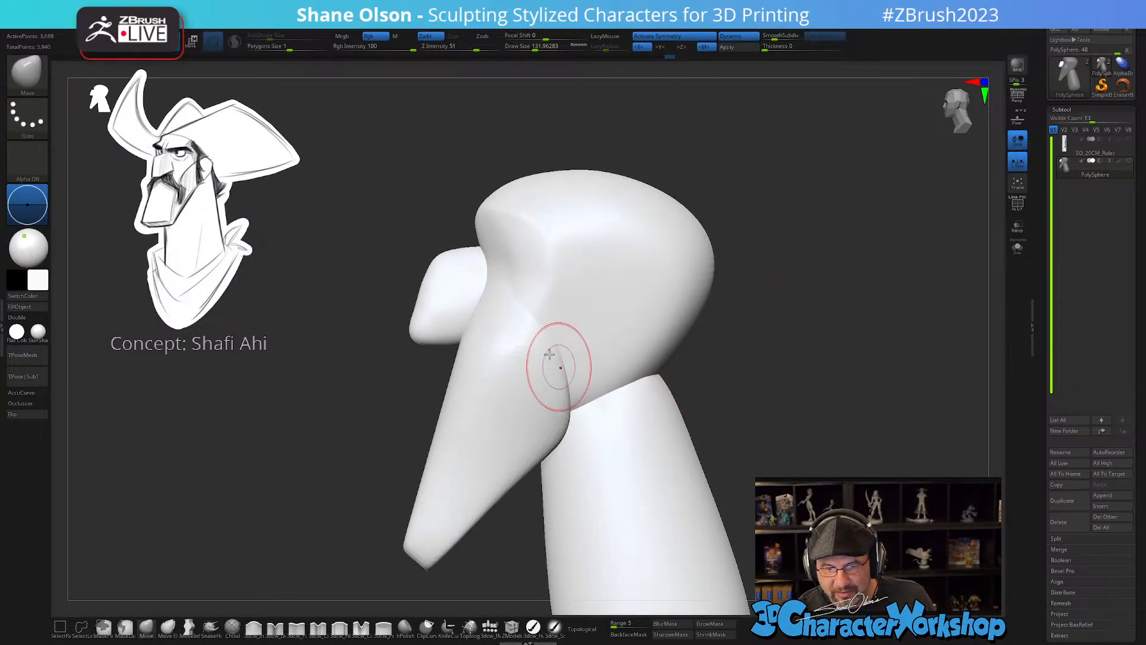
mouse_move(549, 355)
right_down()
mouse_move(500, 314)
mouse_move(525, 289)
mouse_move(537, 299)
mouse_move(660, 274)
mouse_move(680, 289)
mouse_move(639, 328)
mouse_move(614, 333)
mouse_move(630, 334)
mouse_move(647, 318)
mouse_move(624, 323)
mouse_move(644, 306)
mouse_move(675, 323)
mouse_move(697, 291)
right_up()
key(w)
ctrl+click(630, 365)
key(q)
drag(678, 325, 692, 305)
mouse_move(673, 295)
right_down()
mouse_move(685, 278)
mouse_move(683, 362)
mouse_move(708, 312)
mouse_move(653, 307)
mouse_move(688, 328)
mouse_move(675, 343)
mouse_move(691, 328)
mouse_move(706, 342)
mouse_move(693, 349)
mouse_move(693, 323)
mouse_move(645, 360)
right_up()
- Sharpen the jaw's long side edges and chin corners with the 3dcw_Pinch brush at size about 158
click(297, 628)
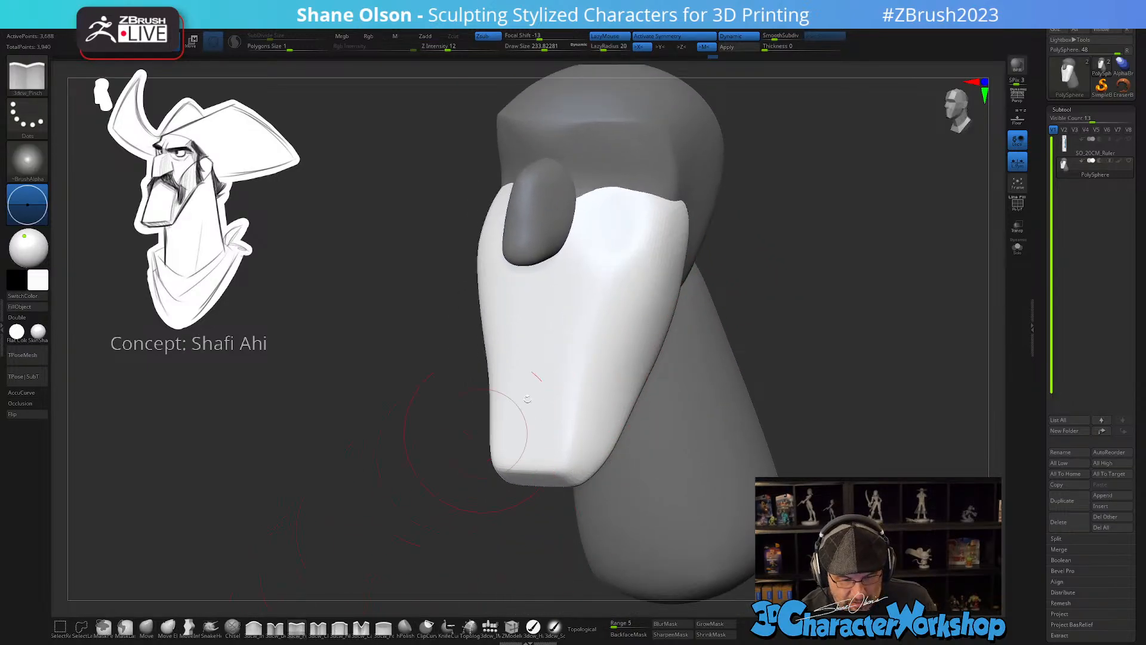
key(s)
drag(636, 325, 633, 326)
right_drag(639, 320, 607, 365)
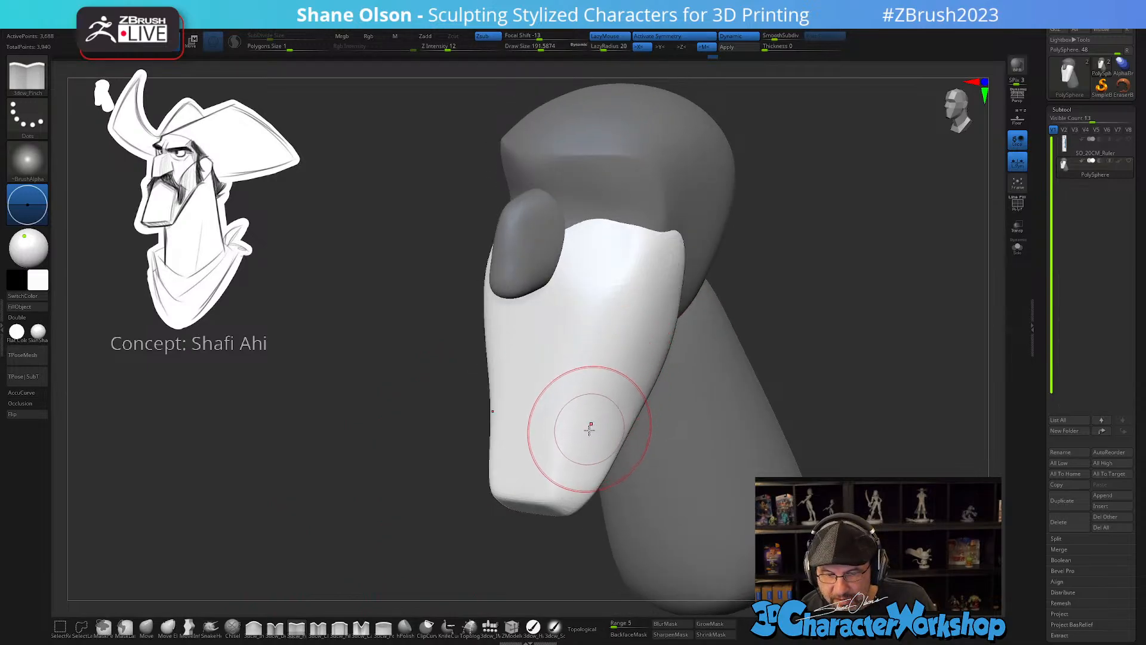
key(s)
drag(591, 425, 588, 425)
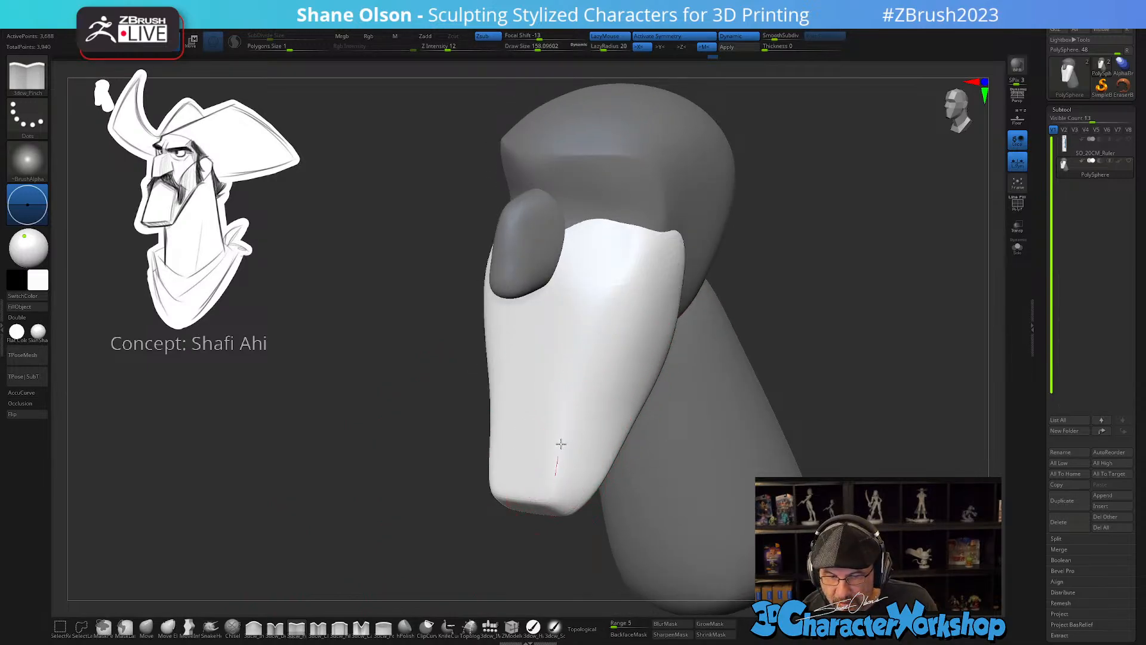
drag(660, 269, 668, 340)
mouse_move(669, 341)
right_down()
mouse_move(639, 384)
mouse_move(653, 396)
mouse_move(610, 430)
right_up()
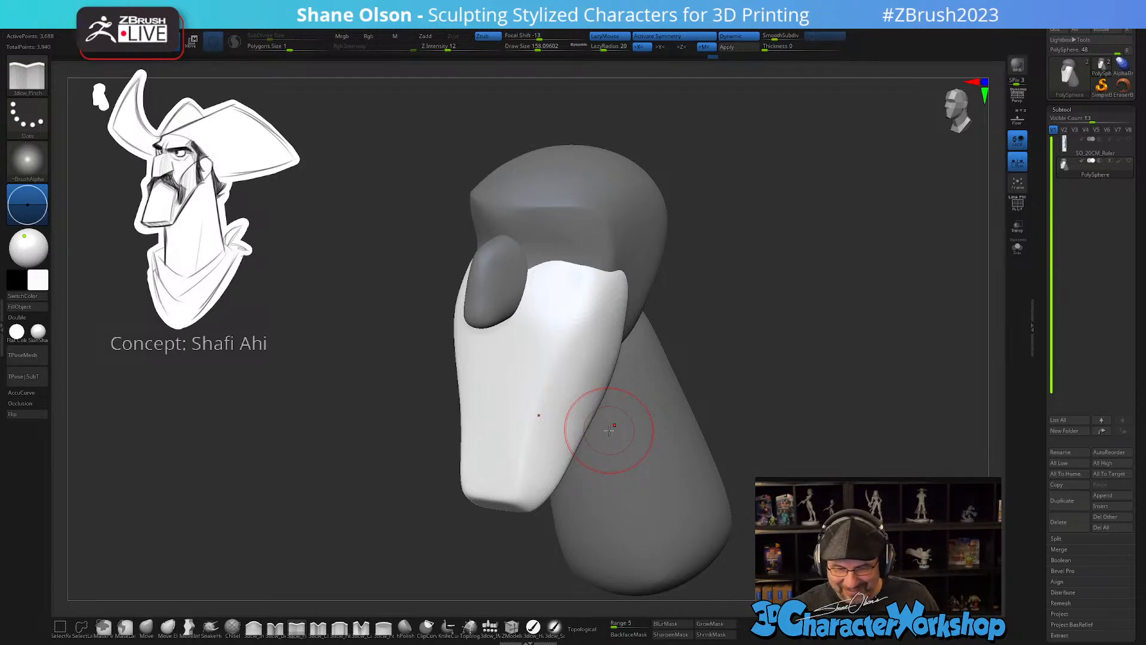
mouse_move(588, 356)
alt+right_down()
mouse_move(584, 381)
mouse_move(598, 349)
mouse_move(589, 355)
alt+right_up()
mouse_move(516, 493)
mouse_down()
mouse_move(525, 451)
mouse_move(612, 304)
mouse_up()
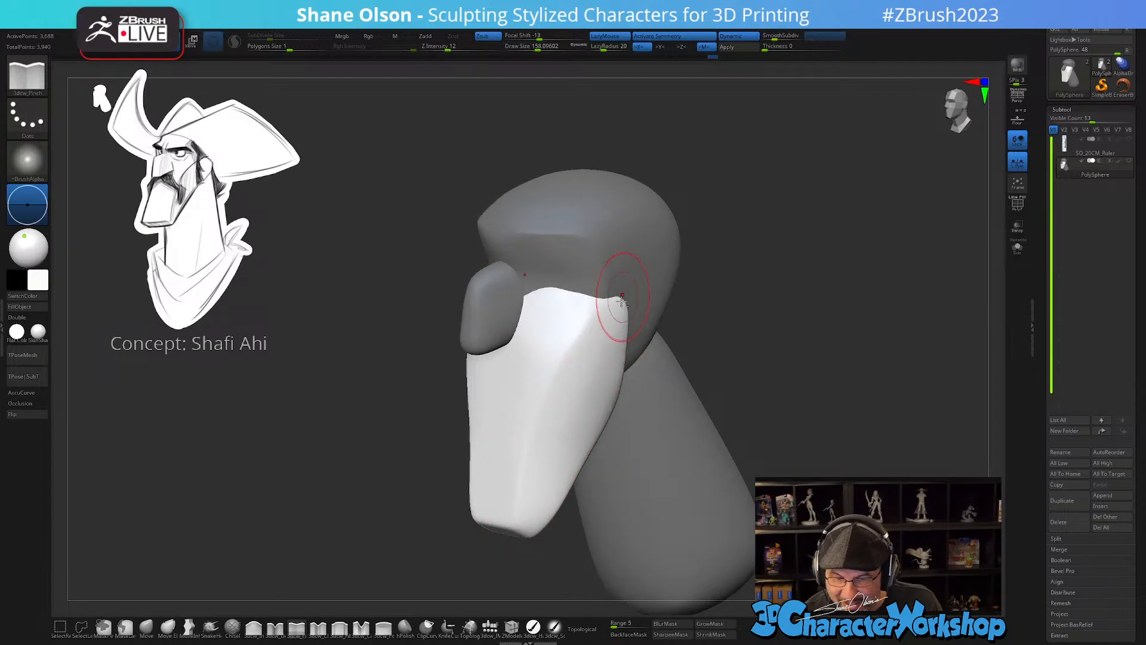
- Show the polygon wireframe and apply Dynamic Subdiv to turn the smoothed preview into real geometry
key(shift+f)
drag(774, 394, 749, 383)
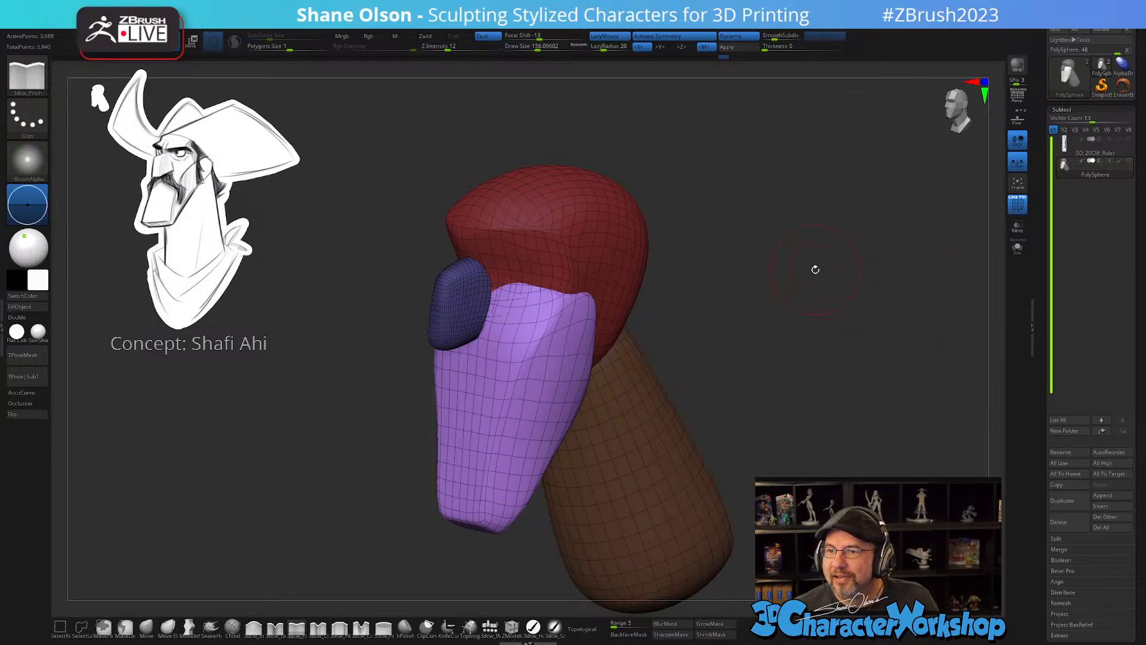
drag(816, 269, 780, 186)
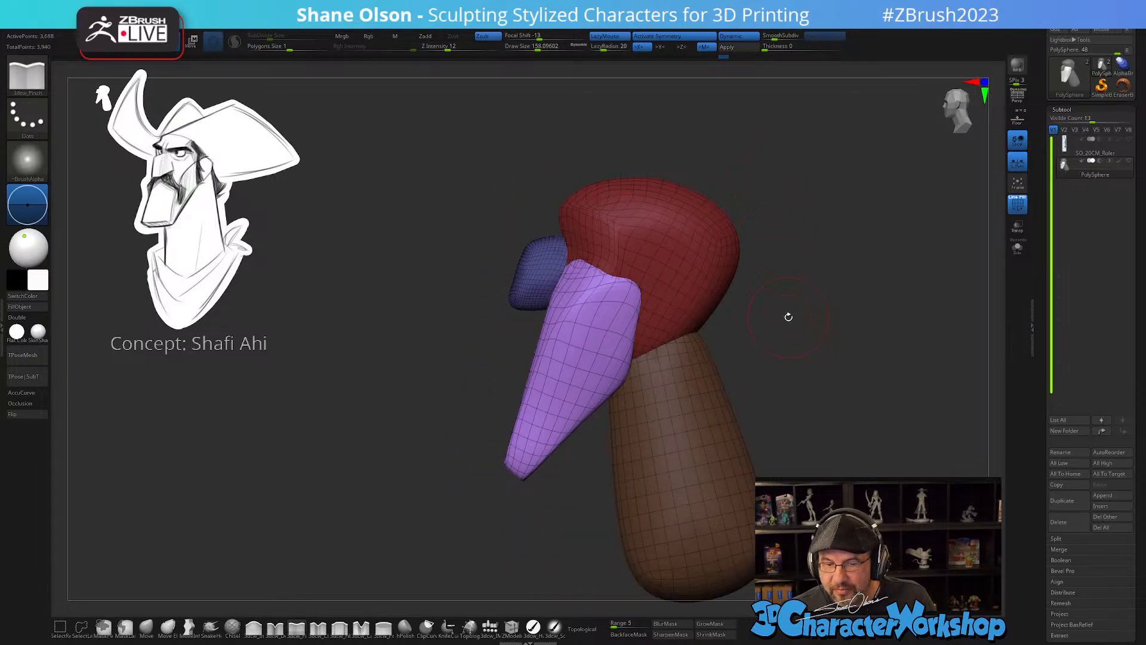
click(749, 36)
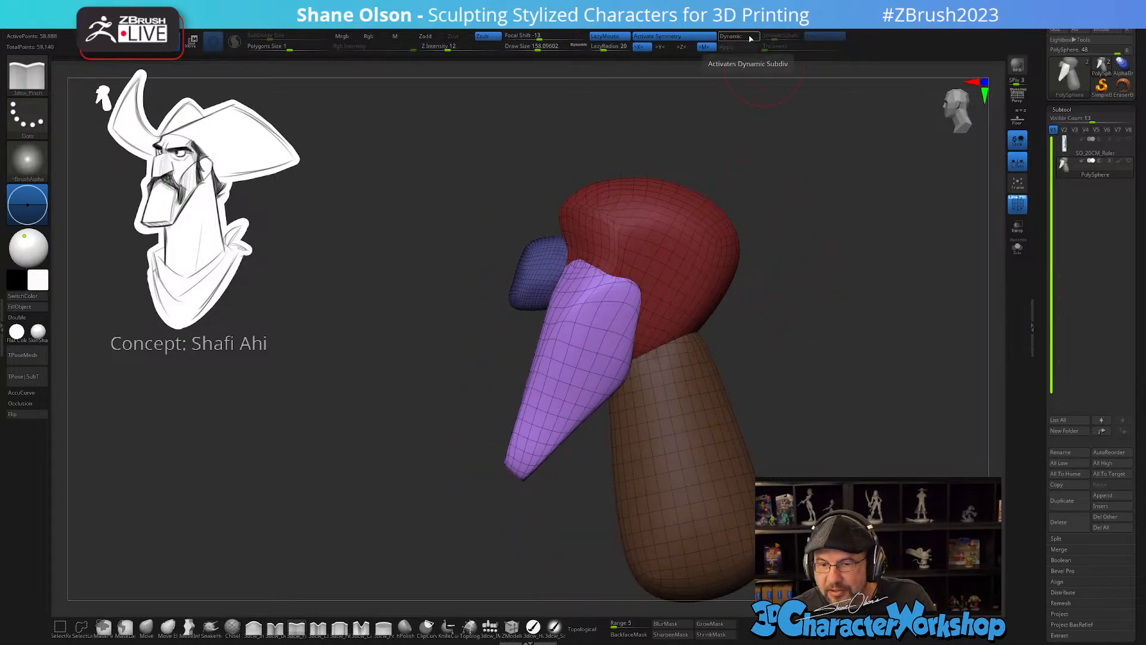
drag(852, 277, 862, 297)
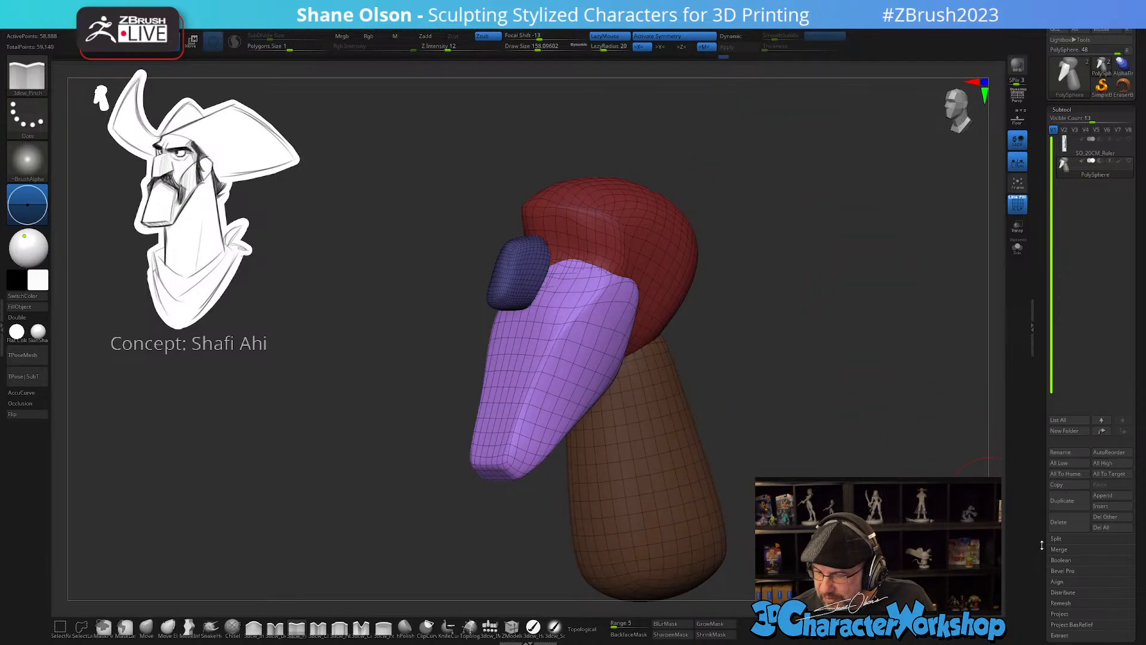
- Delete the model's lower subdivision levels in the Geometry settings
drag(1042, 545, 1035, 488)
click(1067, 529)
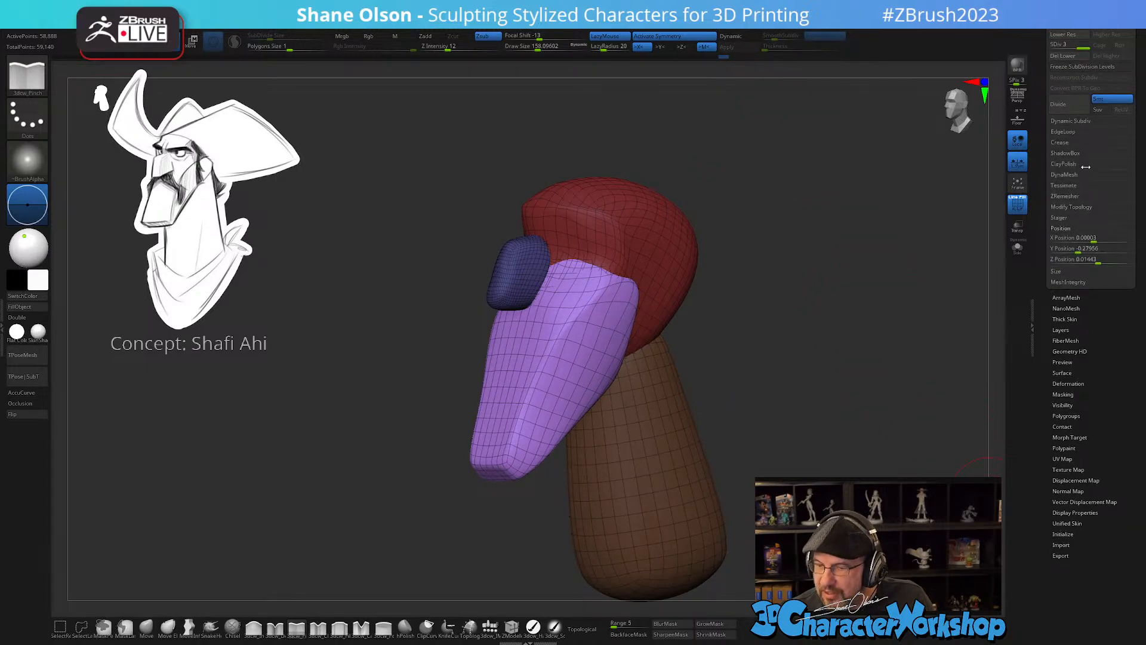
click(1069, 58)
drag(785, 394, 764, 391)
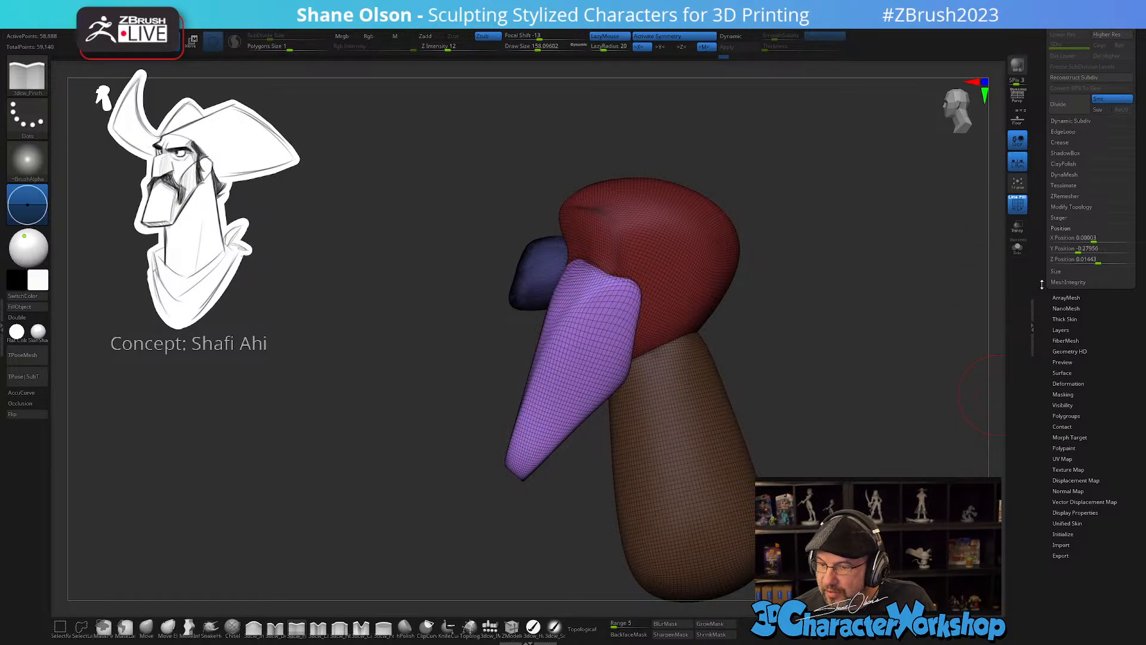
scroll(1063, 222, up, 3)
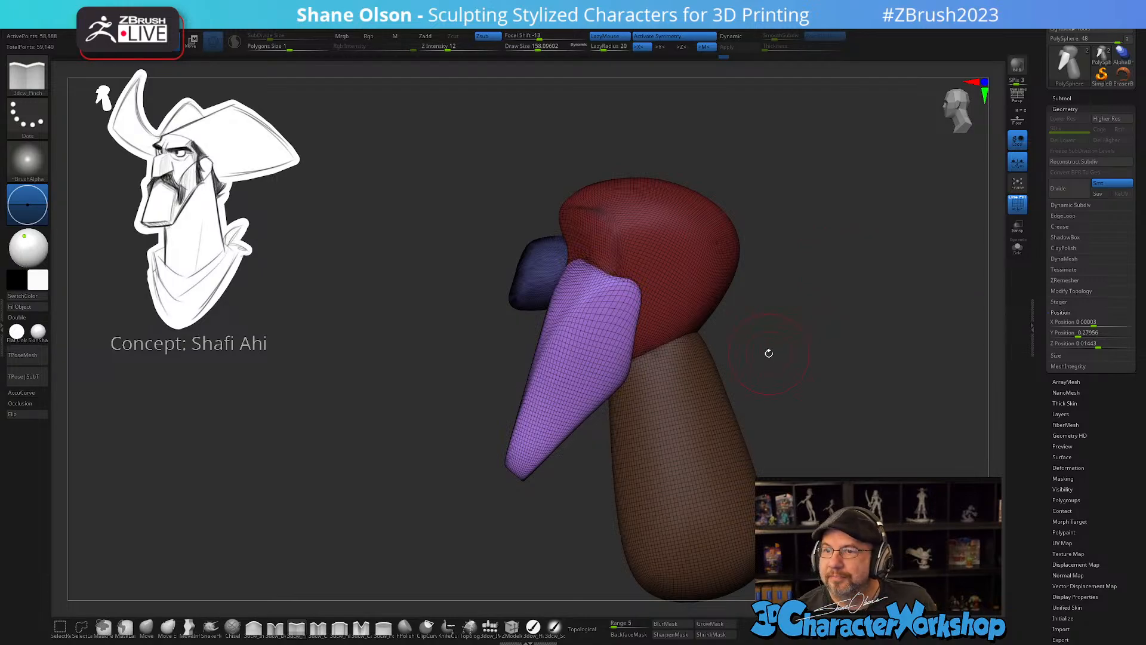
mouse_move(772, 346)
mouse_down()
mouse_move(760, 330)
mouse_move(776, 359)
mouse_up()
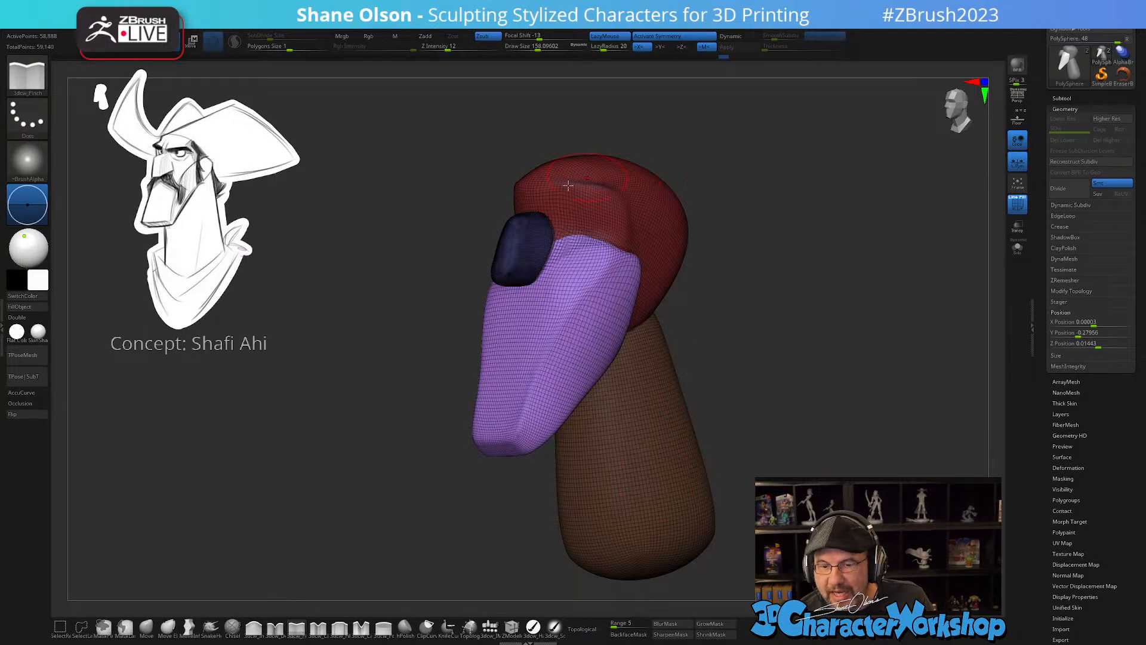
drag(716, 434, 709, 445)
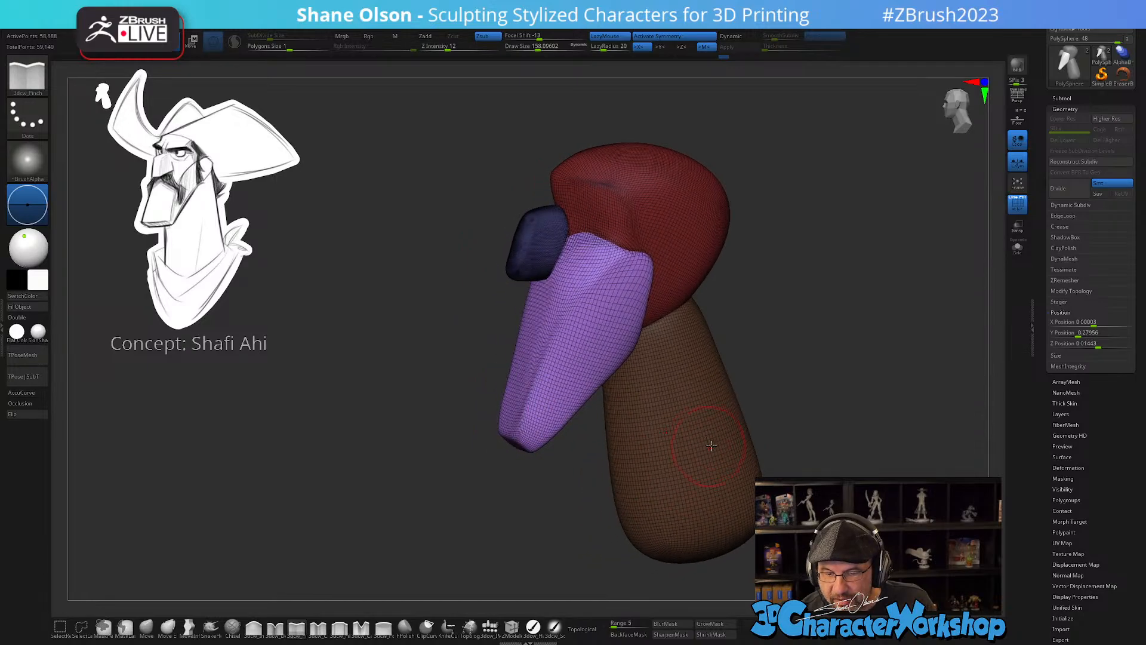
drag(788, 389, 803, 390)
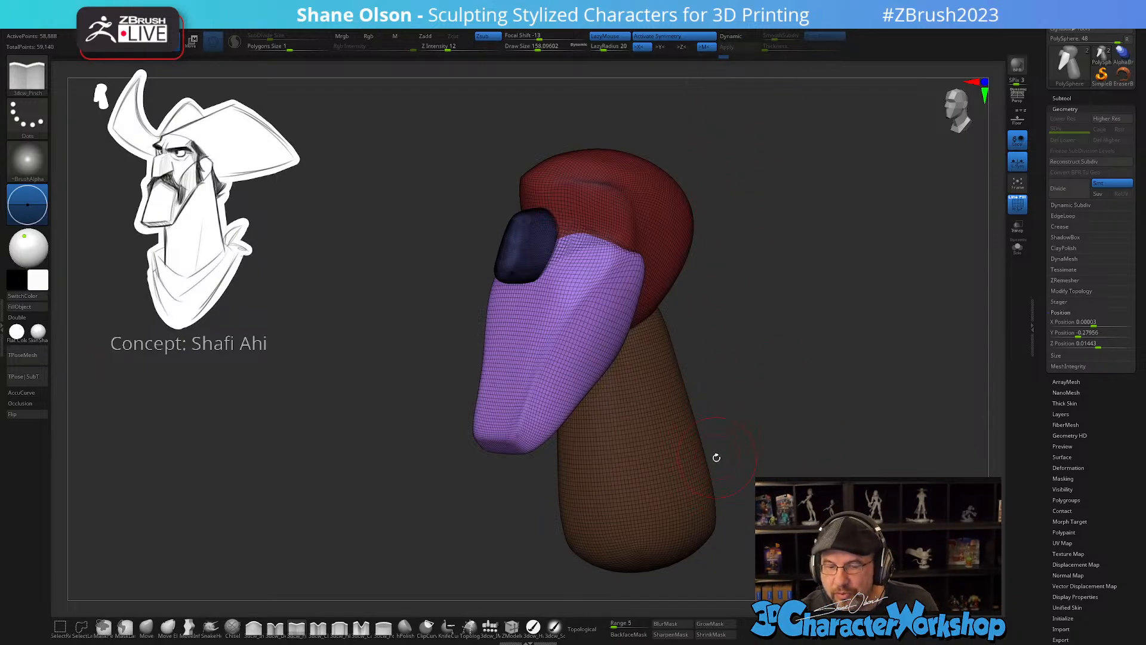
mouse_move(726, 278)
mouse_down()
mouse_move(716, 277)
mouse_move(728, 293)
mouse_move(712, 335)
mouse_move(692, 345)
mouse_up()
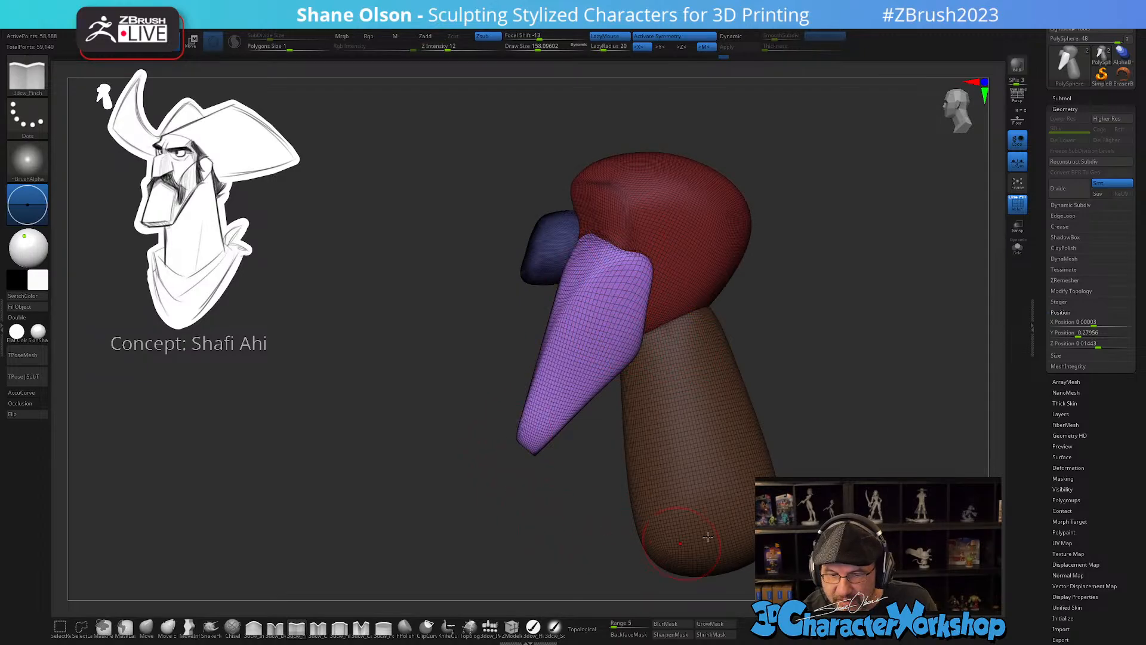
shift+drag(791, 409, 803, 415)
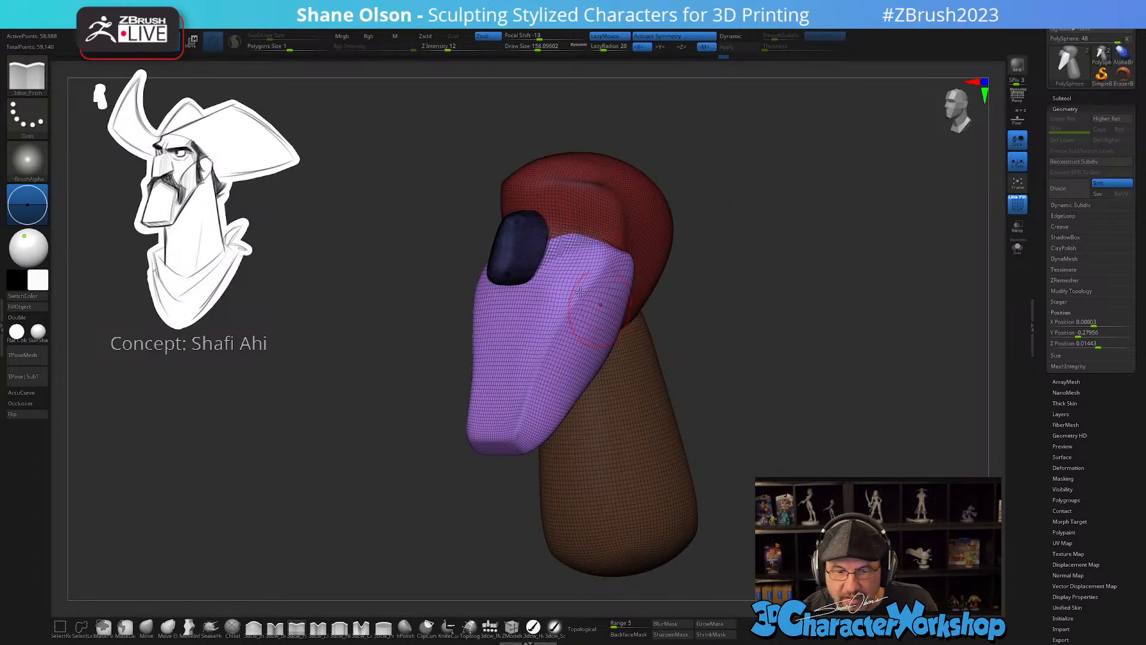
- Clear the mask and remesh all head parts at a Polygons Size of 0.35268
drag(287, 50, 285, 50)
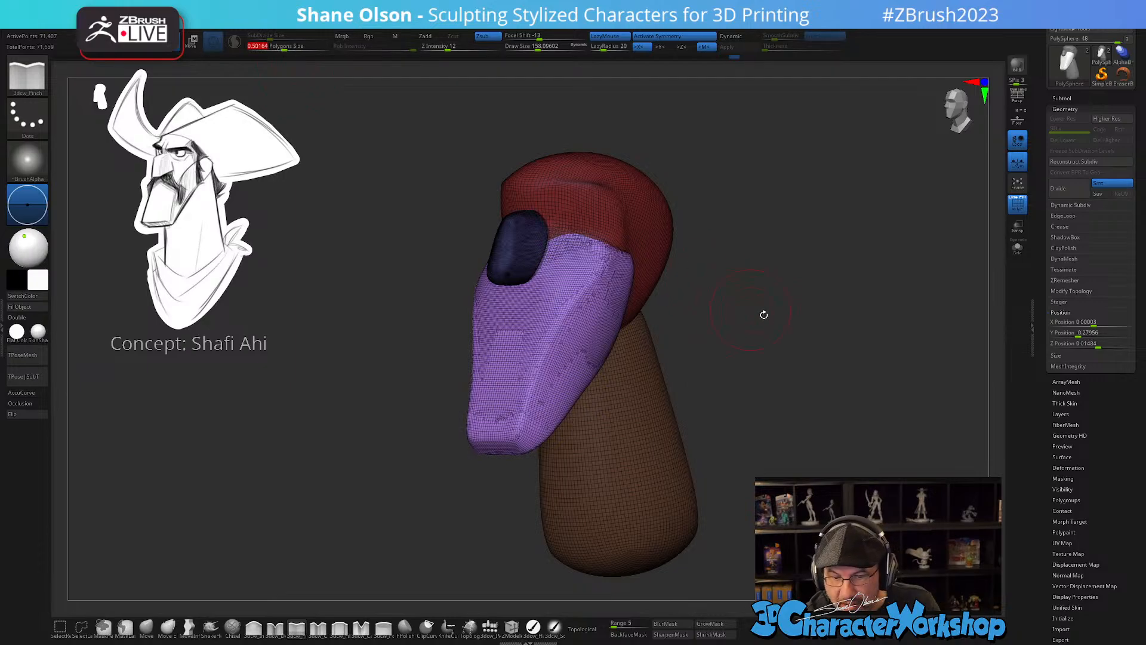
key(ctrl+z)
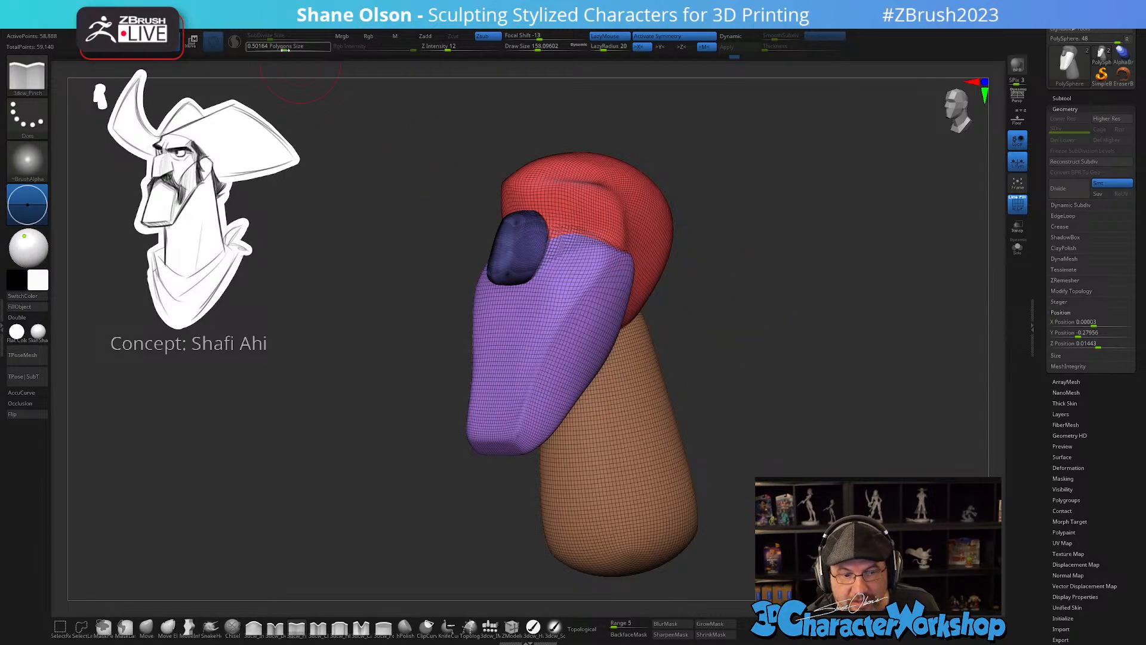
drag(286, 48, 283, 48)
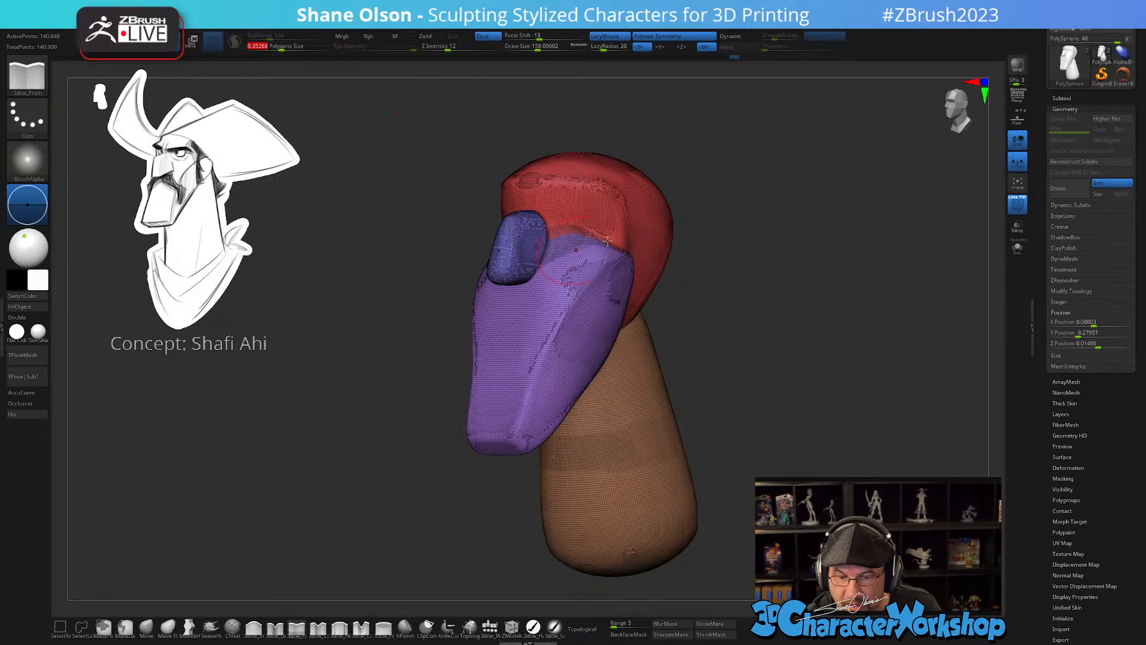
mouse_move(724, 482)
mouse_down()
mouse_move(806, 491)
mouse_move(752, 488)
mouse_up()
key(shift)
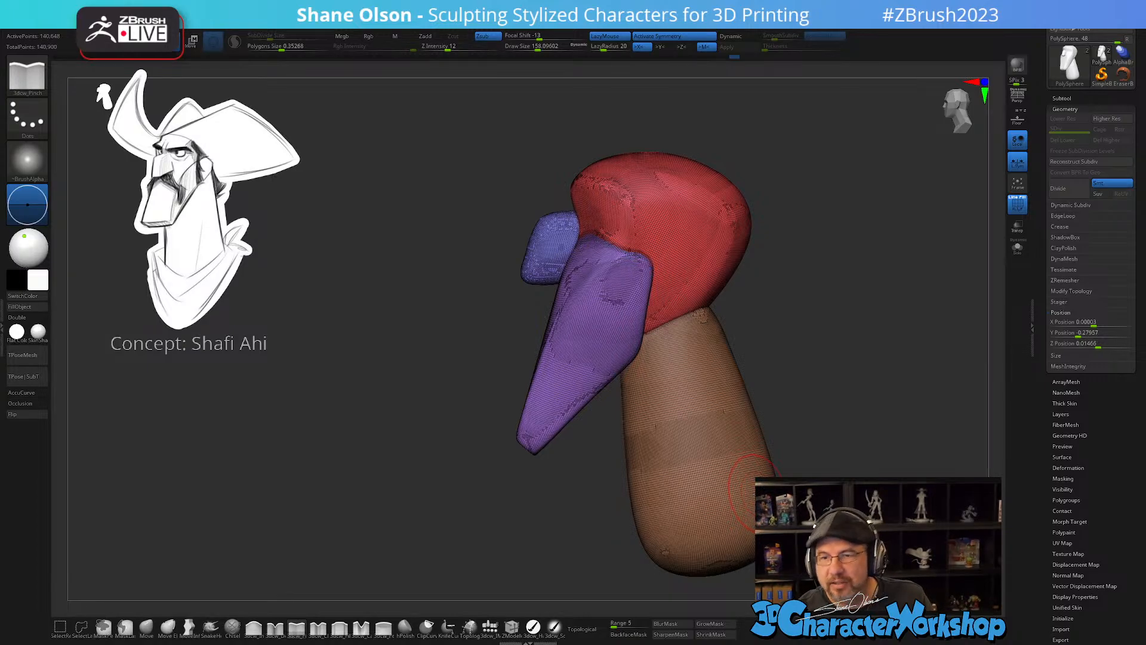
drag(777, 391, 722, 353)
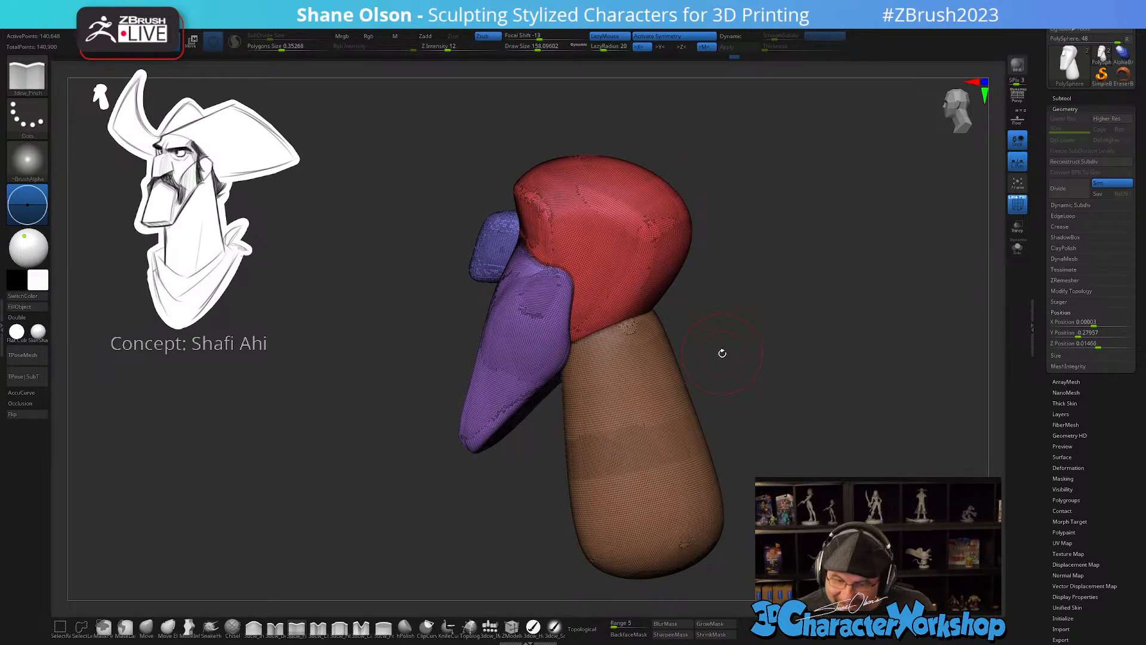
- Slice off the rounded lower end of the neck with a diagonal ClipCurve cut sloping down toward the front
drag(723, 353, 759, 478)
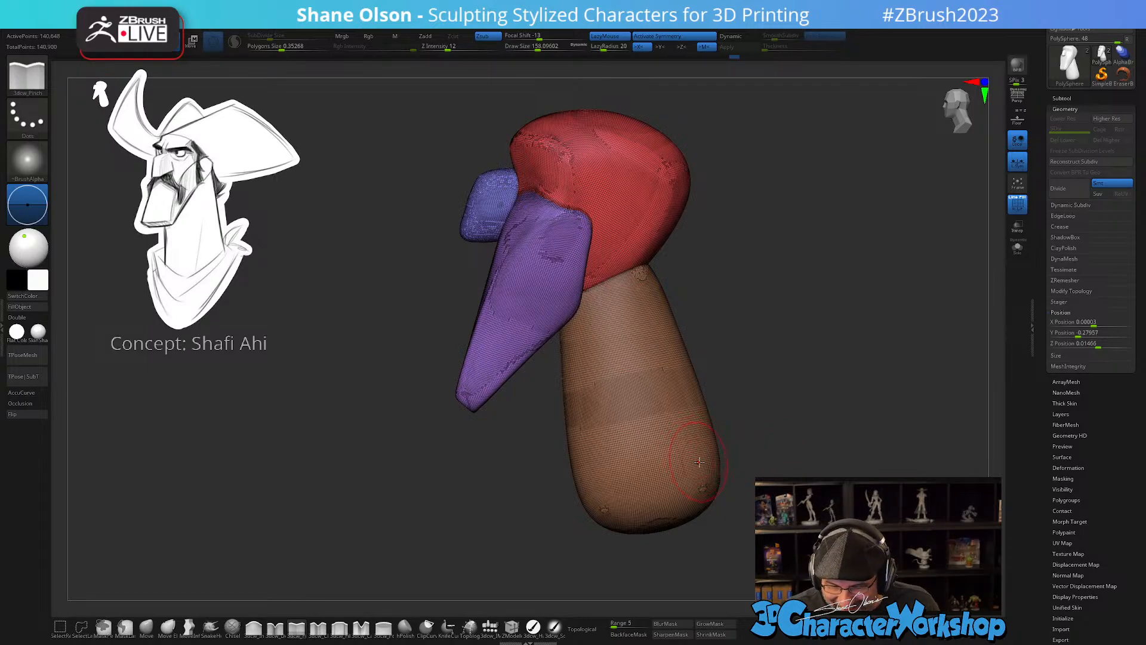
mouse_move(706, 379)
mouse_down()
mouse_move(711, 352)
mouse_move(752, 361)
mouse_move(729, 366)
mouse_up()
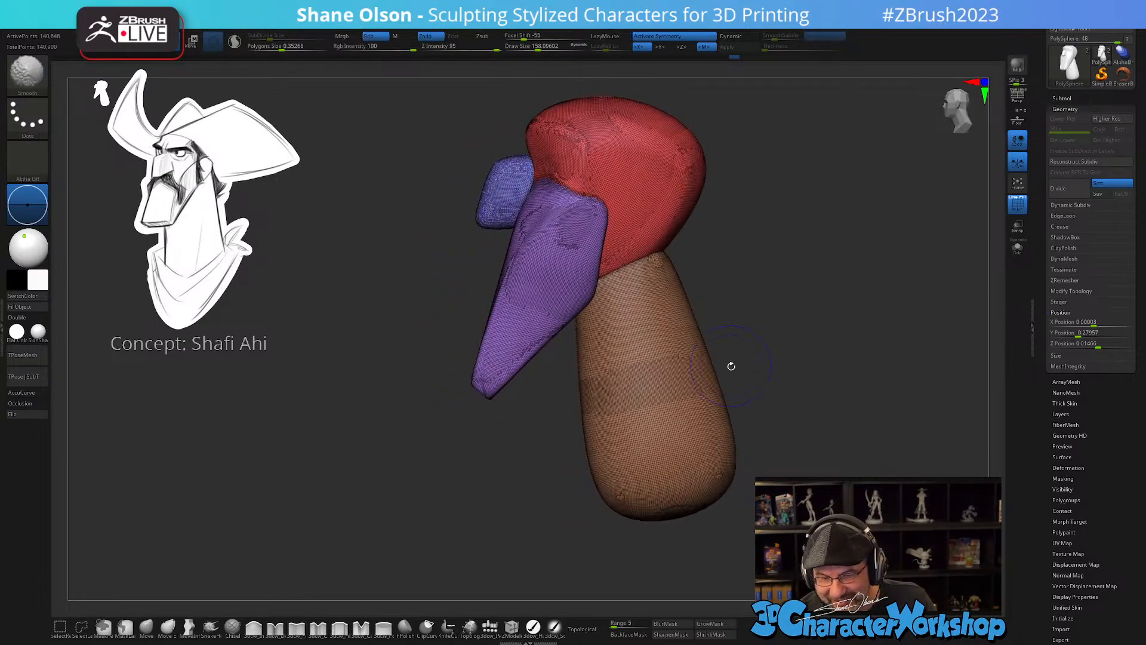
drag(758, 302, 746, 320)
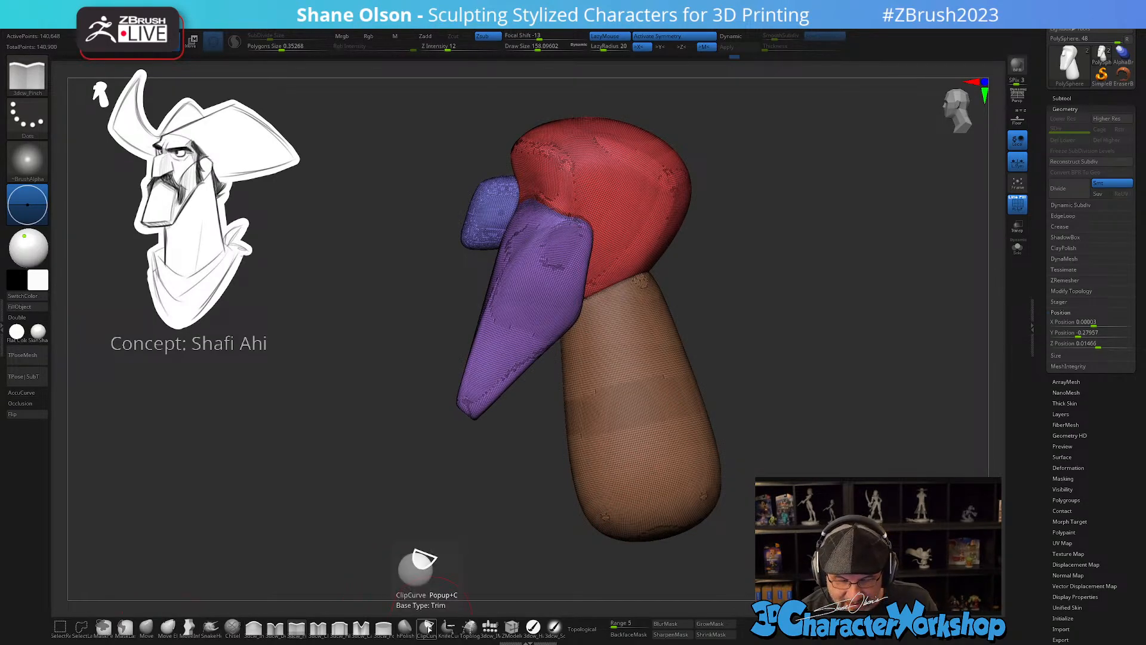
drag(724, 389, 725, 374)
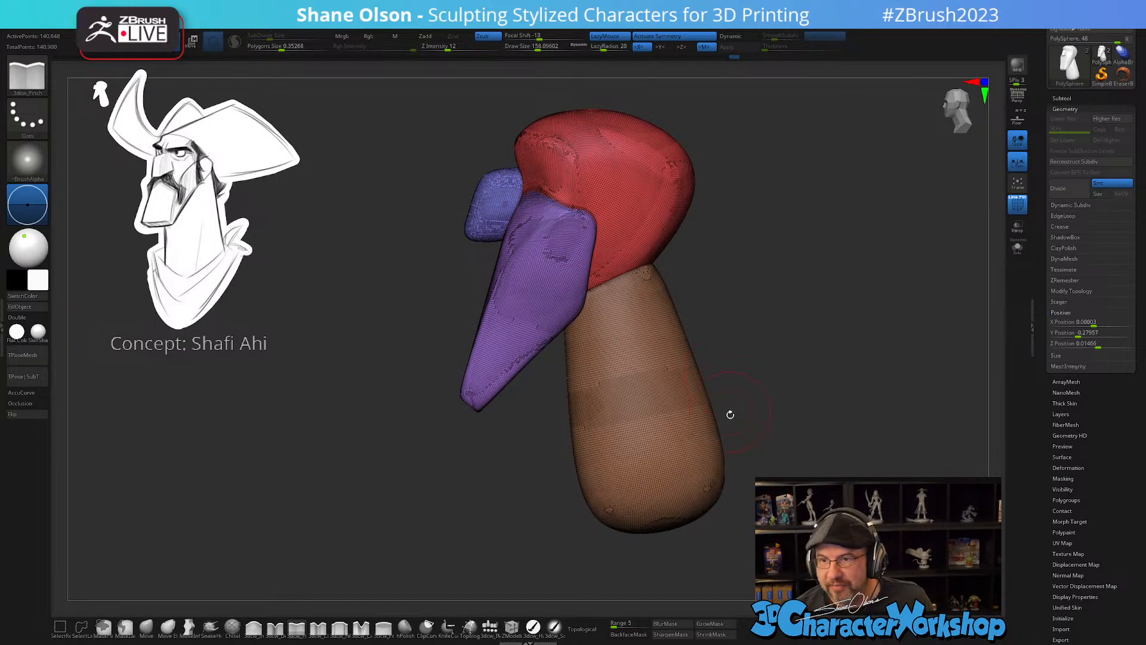
mouse_move(788, 336)
ctrl+shift+mouse_down()
mouse_move(475, 461)
mouse_move(480, 497)
ctrl+shift+mouse_up()
mouse_move(744, 493)
mouse_down()
mouse_move(745, 464)
mouse_move(729, 491)
mouse_up()
- Turn on Sculptris Pro and start smoothing the clipped bottom rim of the neck
shift+drag(592, 445, 657, 397)
click(234, 41)
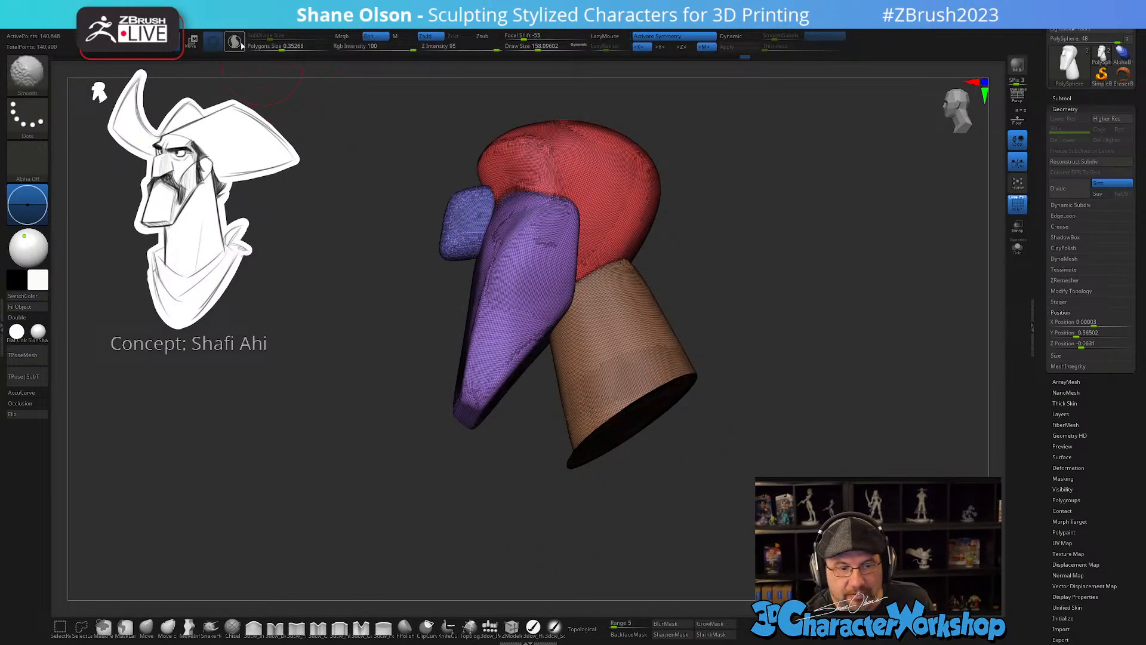
key(shift)
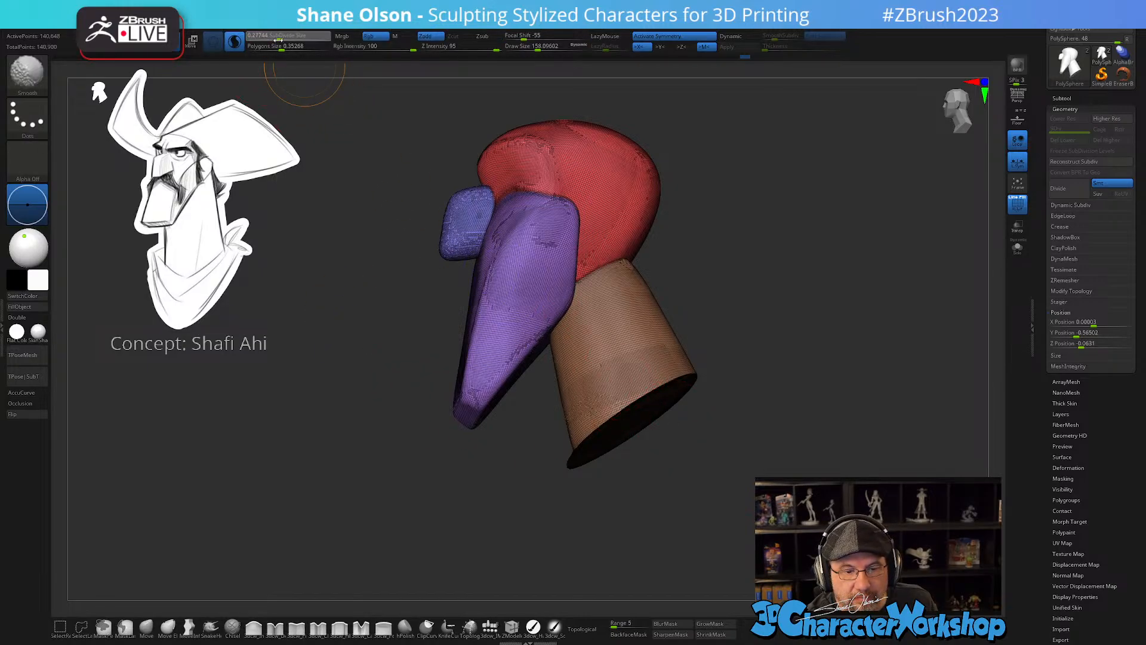
mouse_move(786, 404)
mouse_down()
mouse_move(776, 423)
mouse_move(781, 412)
mouse_up()
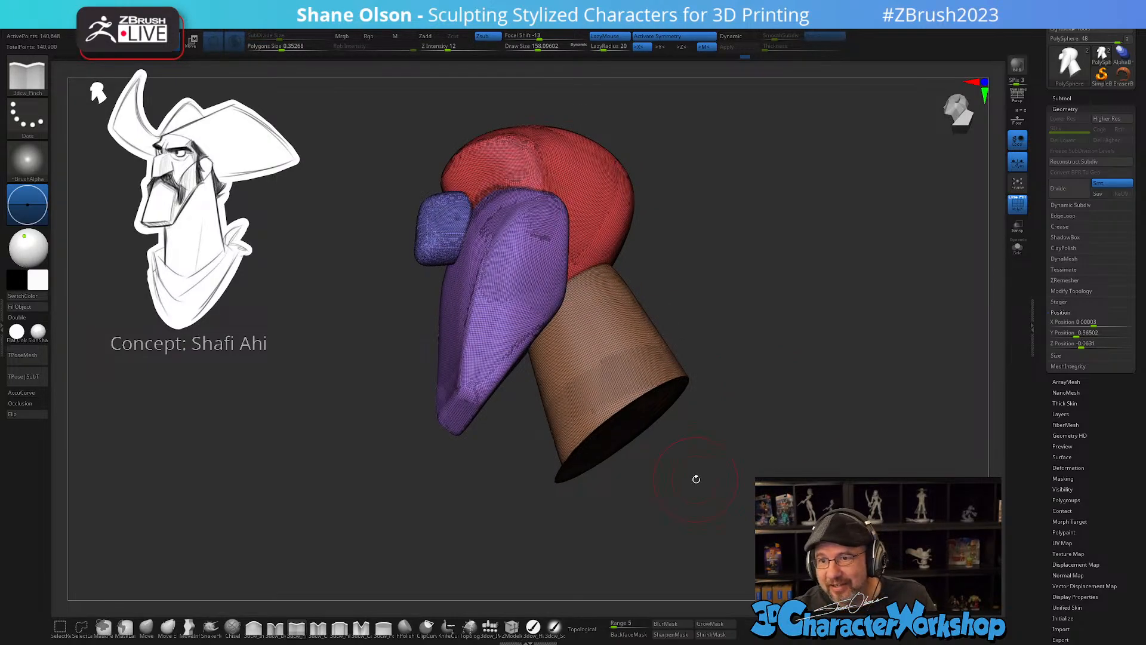
mouse_move(693, 476)
mouse_down()
mouse_move(701, 491)
mouse_move(665, 501)
mouse_move(618, 481)
mouse_move(656, 435)
mouse_move(627, 471)
mouse_move(622, 458)
mouse_up()
- Lower the Smooth brush's Z Intensity to 34 and soften the neck's cut rim and sides from several angles
shift+click(466, 53)
shift+drag(556, 443, 653, 400)
mouse_move(683, 484)
mouse_down()
mouse_move(669, 393)
mouse_move(717, 450)
mouse_up()
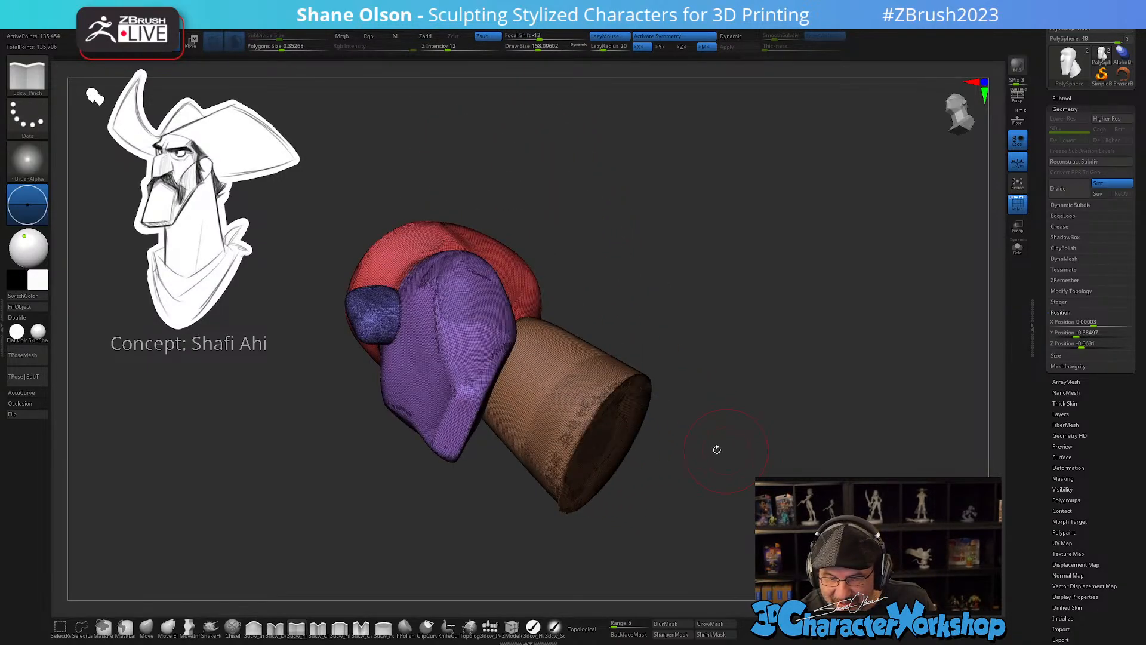
mouse_move(564, 469)
shift+mouse_down()
mouse_move(576, 439)
mouse_move(623, 395)
shift+mouse_up()
drag(687, 439, 645, 456)
shift+drag(675, 394, 615, 403)
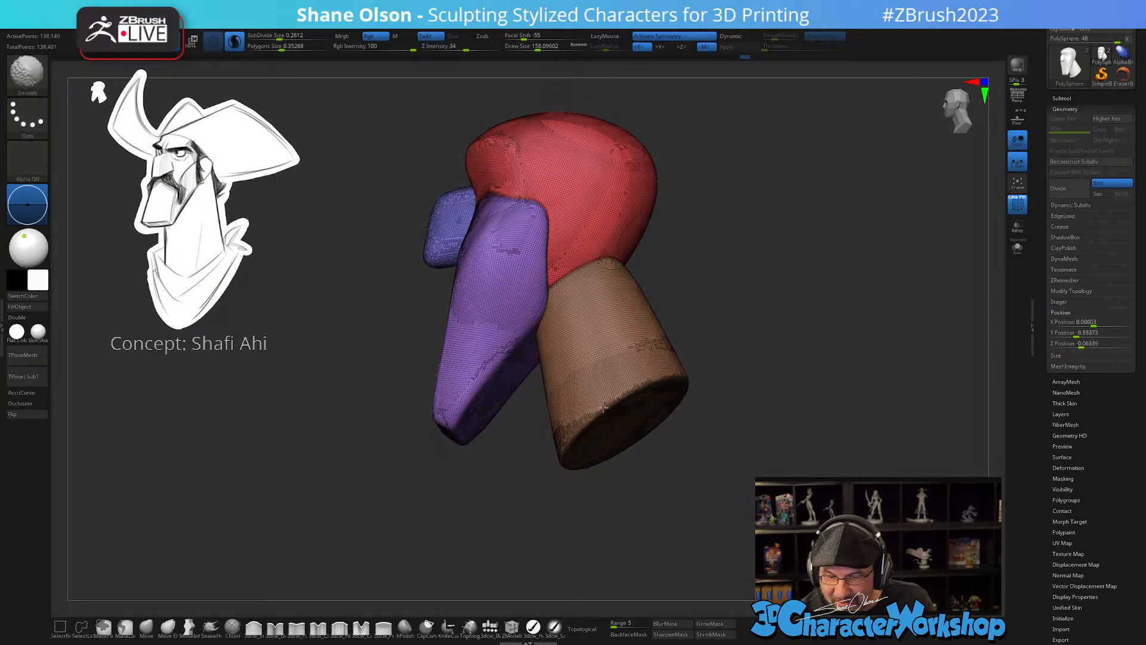
drag(719, 471, 698, 414)
shift+drag(630, 395, 651, 392)
mouse_move(683, 465)
mouse_down()
mouse_move(721, 414)
mouse_move(753, 453)
mouse_up()
shift+drag(696, 361, 665, 368)
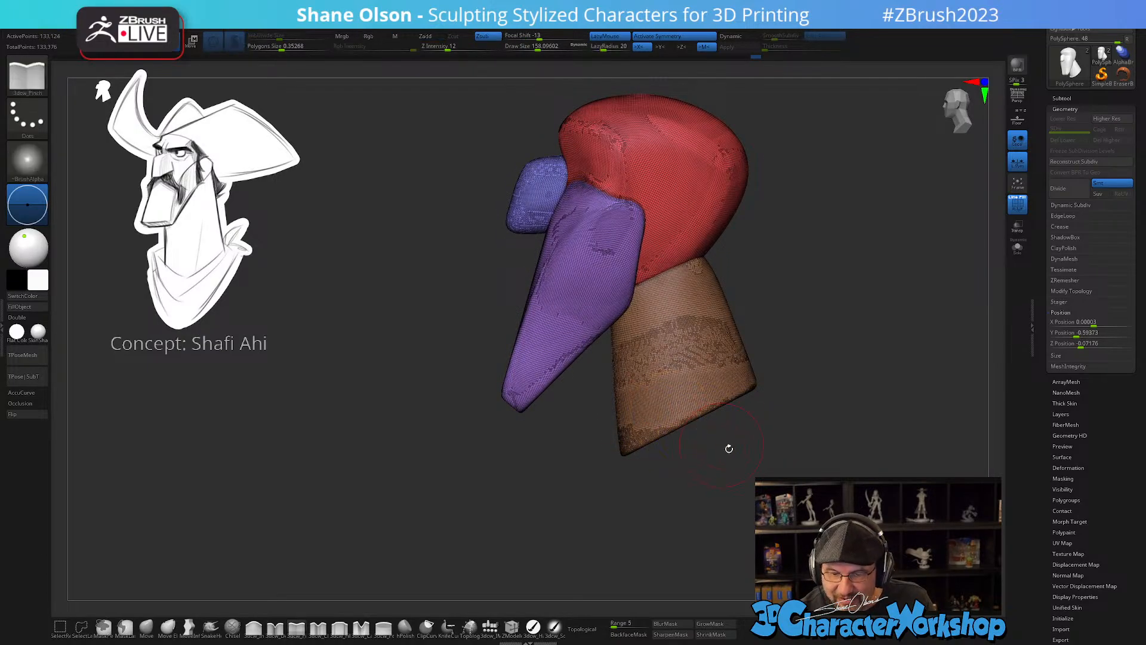
drag(727, 450, 688, 505)
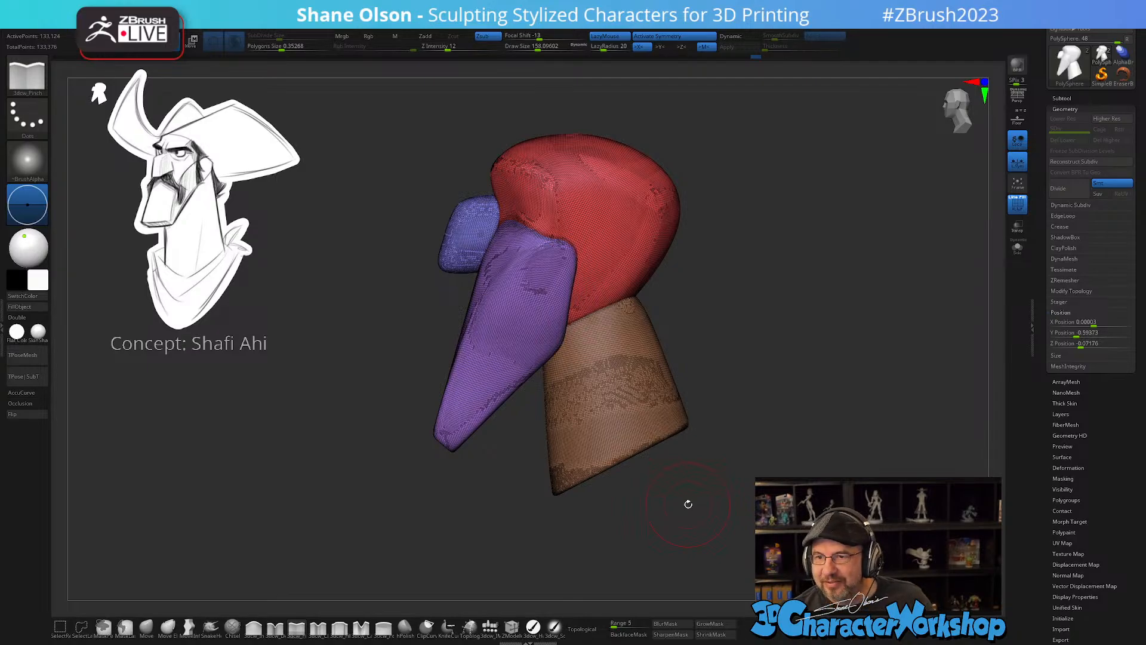
drag(729, 492, 709, 479)
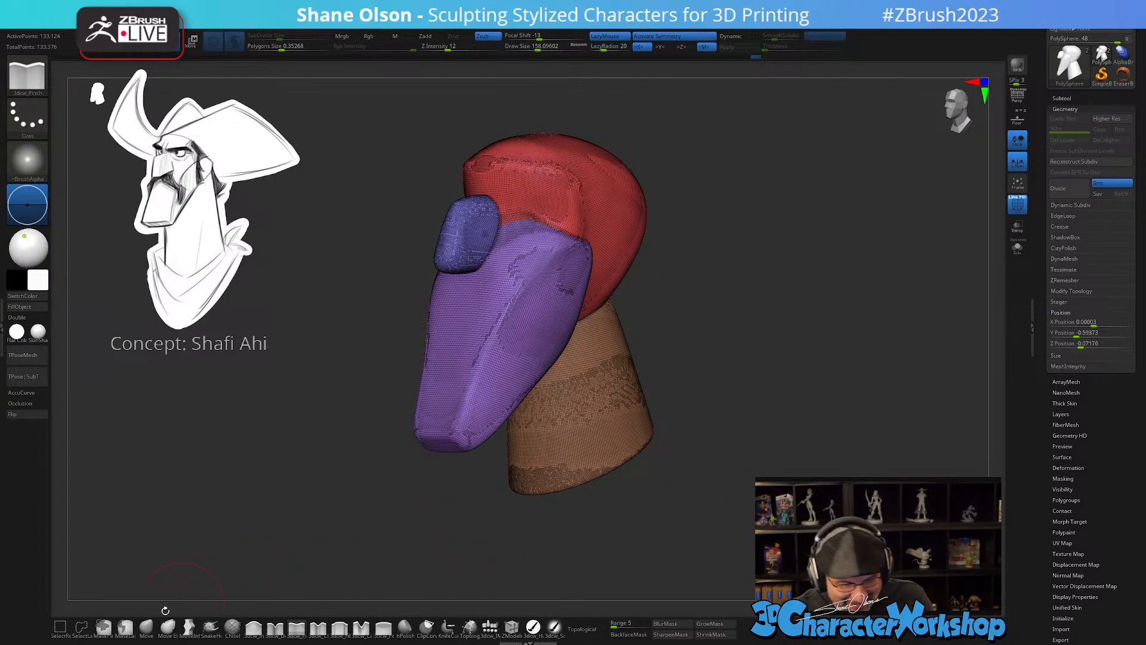
- Reshape the jaw's rear side edges with the Move brush, using topological masking and a draw size of about 245
click(146, 627)
mouse_move(673, 322)
alt+mouse_down()
mouse_move(660, 356)
mouse_move(678, 350)
alt+mouse_up()
key(s)
drag(678, 350, 673, 351)
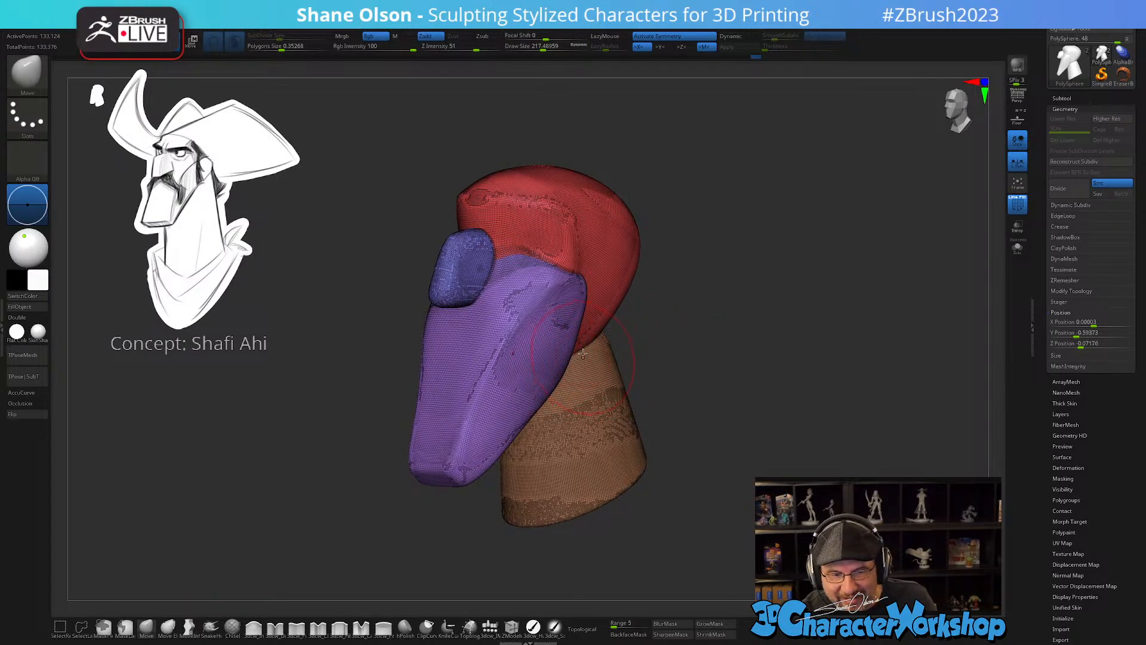
right_drag(581, 353, 597, 335)
click(590, 630)
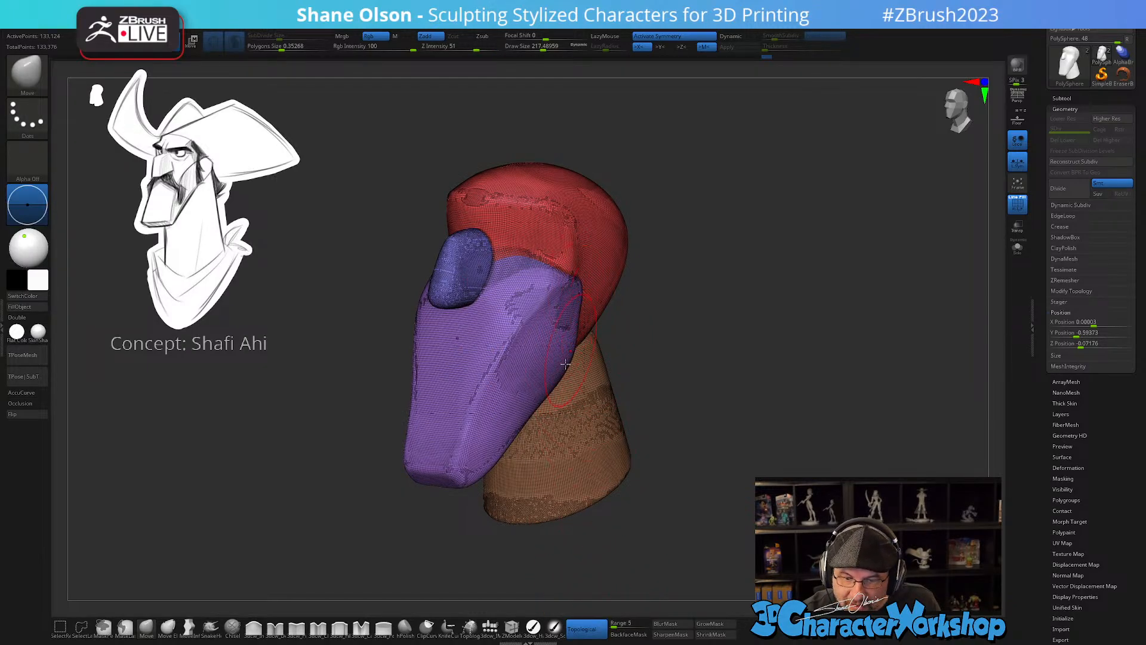
alt+right_drag(540, 409, 596, 426)
key(s)
drag(595, 426, 602, 426)
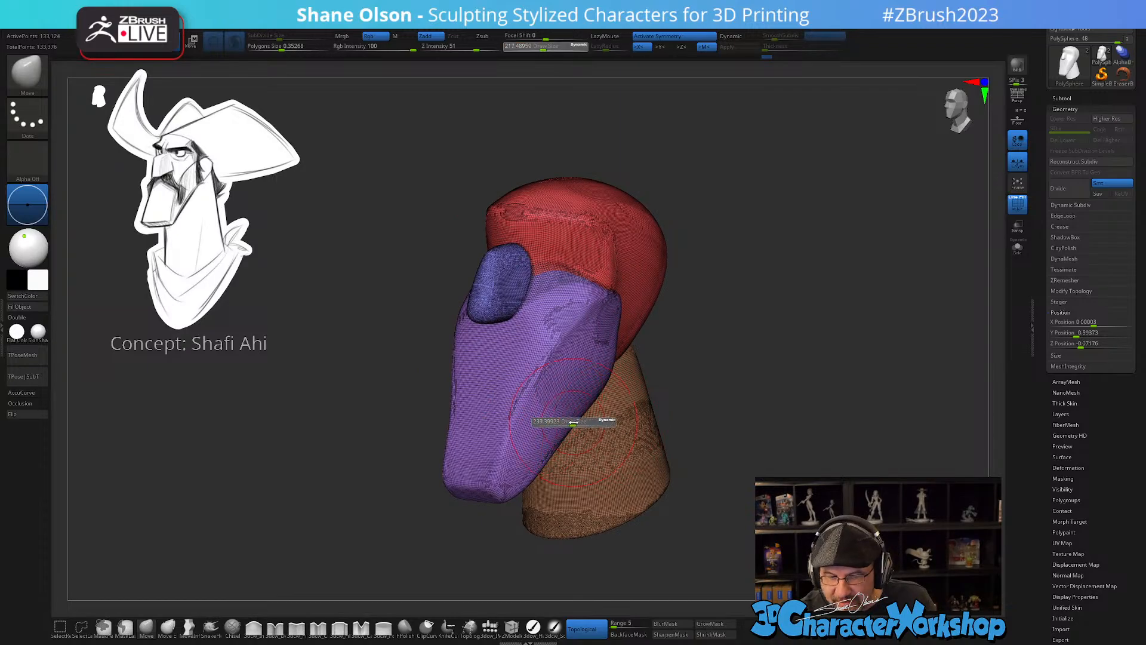
right_drag(597, 362, 693, 397)
- Set up the hPolish brush at a draw size of about 192 and hide the polygon wireframe
click(404, 627)
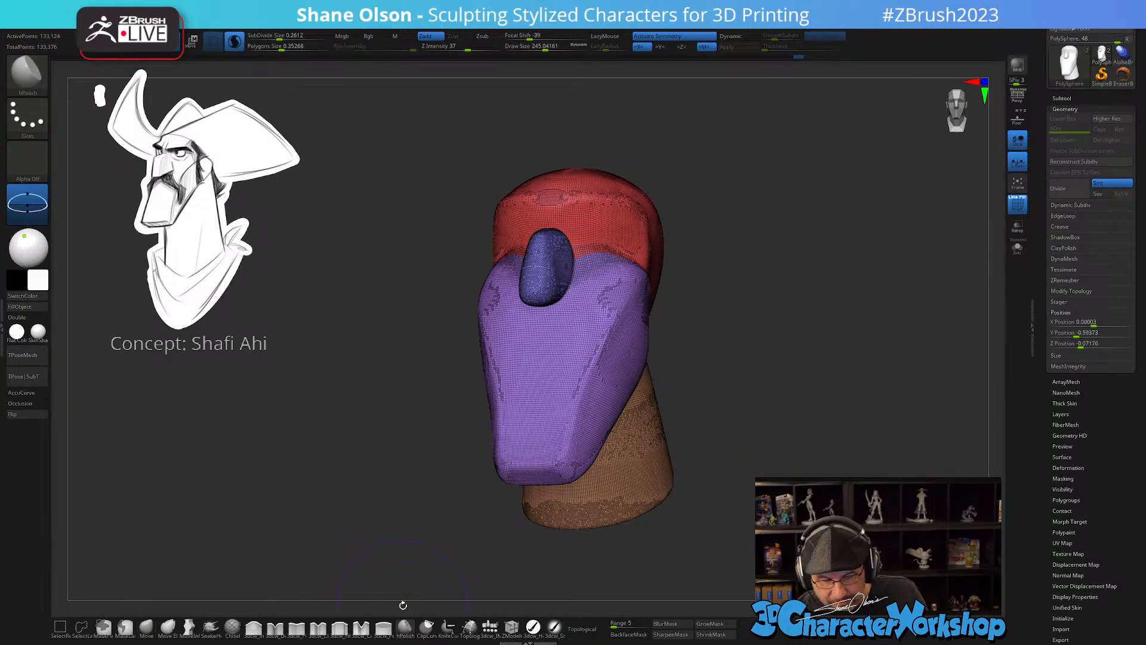
right_drag(765, 396, 748, 413)
key(s)
drag(750, 422, 746, 422)
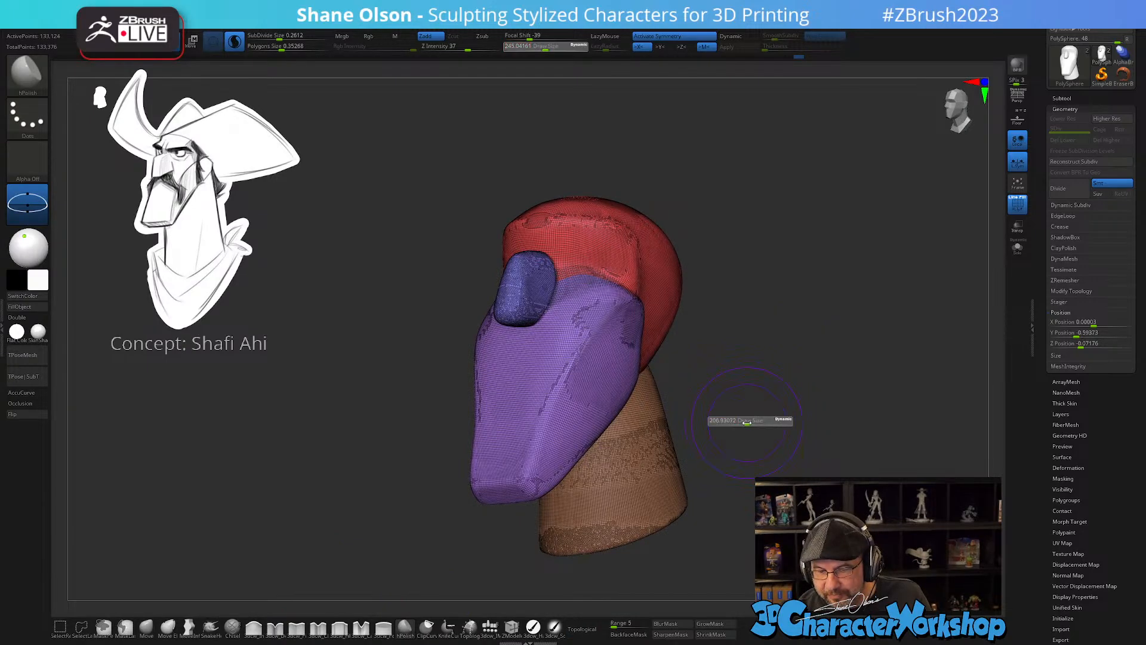
right_drag(750, 419, 733, 412)
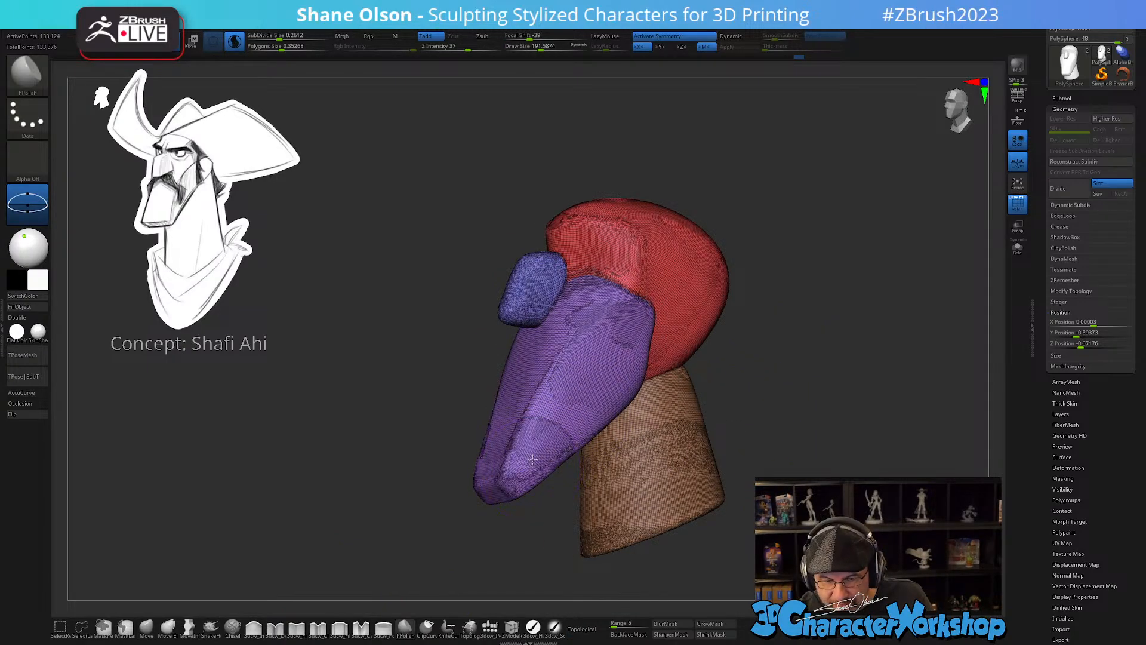
key(shift+f)
- Flatten the jaw's long side planes and the front of the chin with the hPolish brush
right_drag(614, 422, 591, 396)
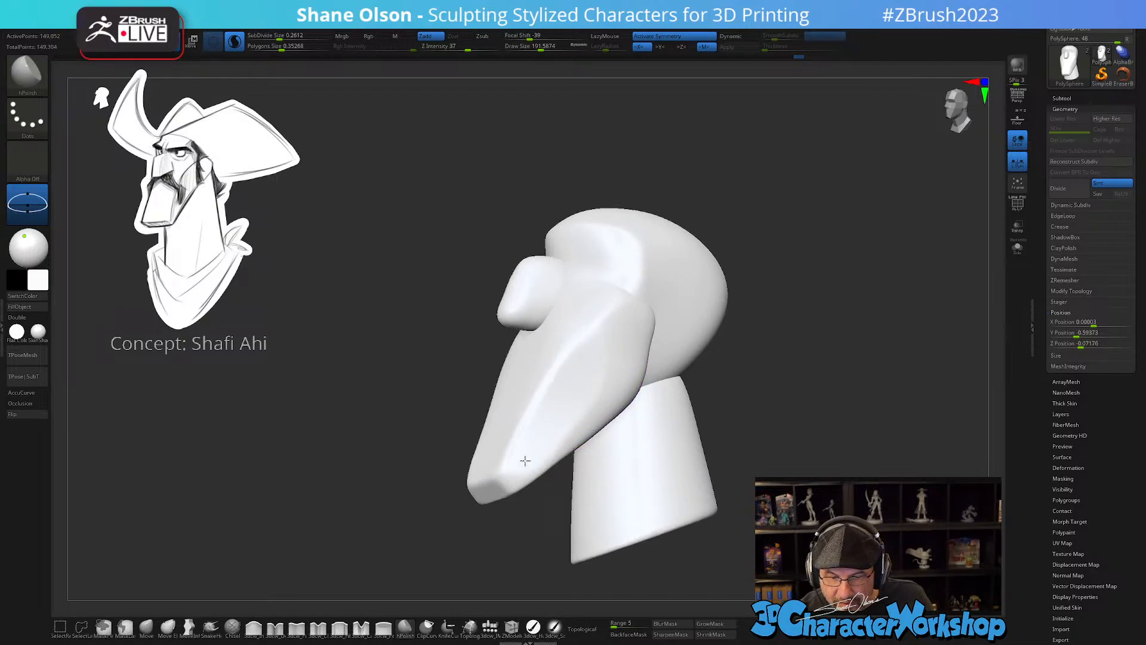
right_drag(622, 371, 592, 413)
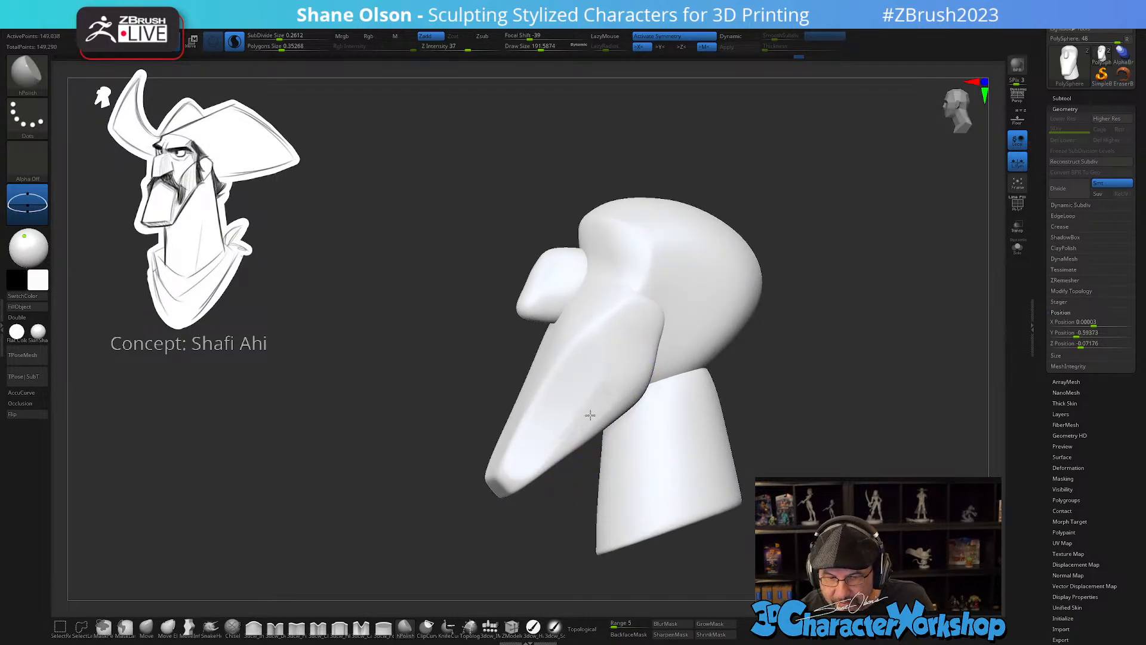
mouse_move(578, 411)
mouse_down()
mouse_move(572, 430)
mouse_move(520, 467)
mouse_move(541, 440)
mouse_up()
mouse_move(540, 440)
right_down()
mouse_move(605, 411)
mouse_move(630, 350)
right_up()
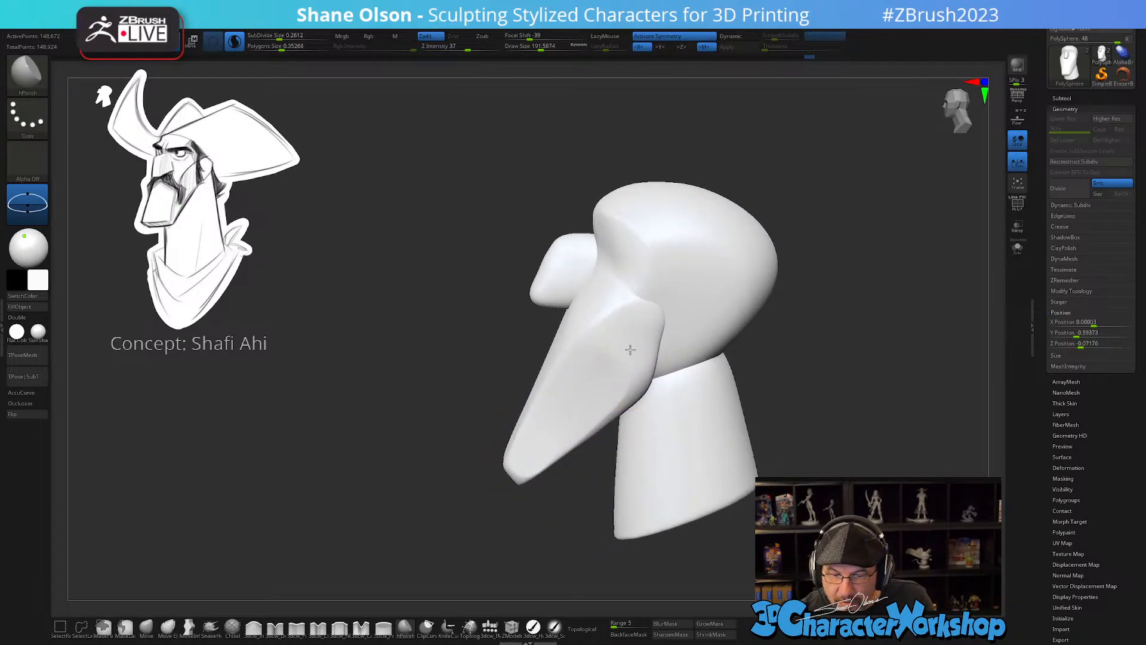
drag(603, 394, 610, 382)
right_drag(611, 382, 654, 352)
mouse_move(651, 343)
mouse_down()
mouse_move(620, 343)
mouse_move(589, 372)
mouse_move(580, 413)
mouse_up()
mouse_move(626, 385)
right_down()
mouse_move(648, 392)
mouse_move(610, 364)
mouse_move(622, 386)
mouse_move(704, 416)
mouse_move(723, 406)
mouse_move(700, 377)
right_up()
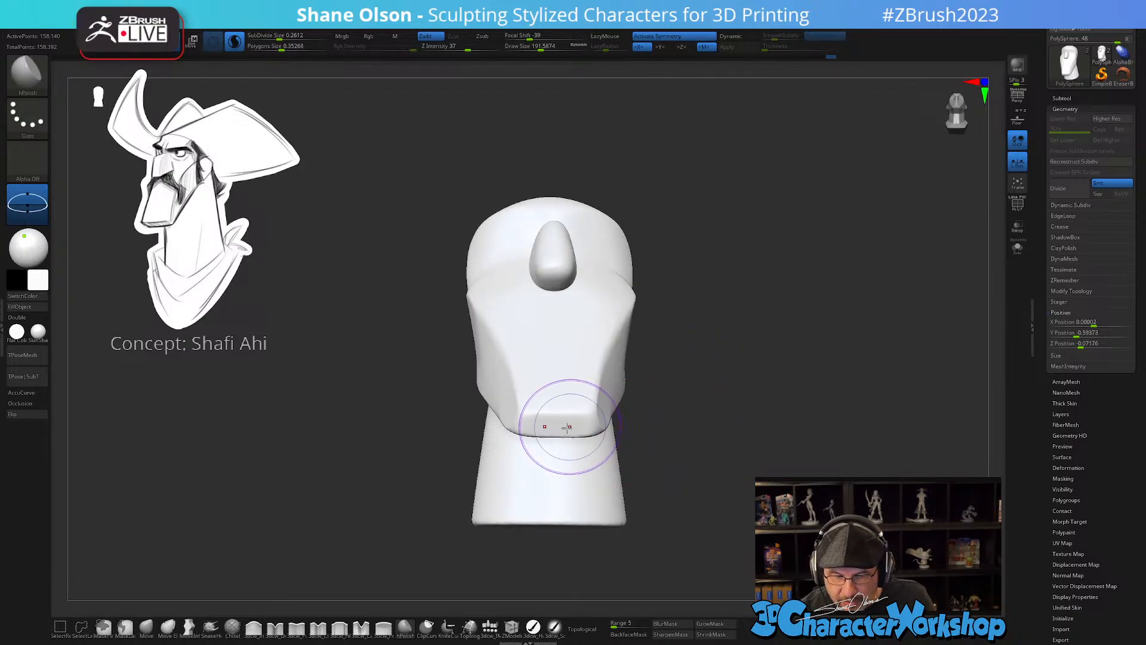
mouse_move(568, 429)
mouse_down()
mouse_move(553, 430)
mouse_move(567, 429)
mouse_up()
mouse_move(673, 410)
right_down()
mouse_move(743, 443)
mouse_move(599, 566)
right_up()
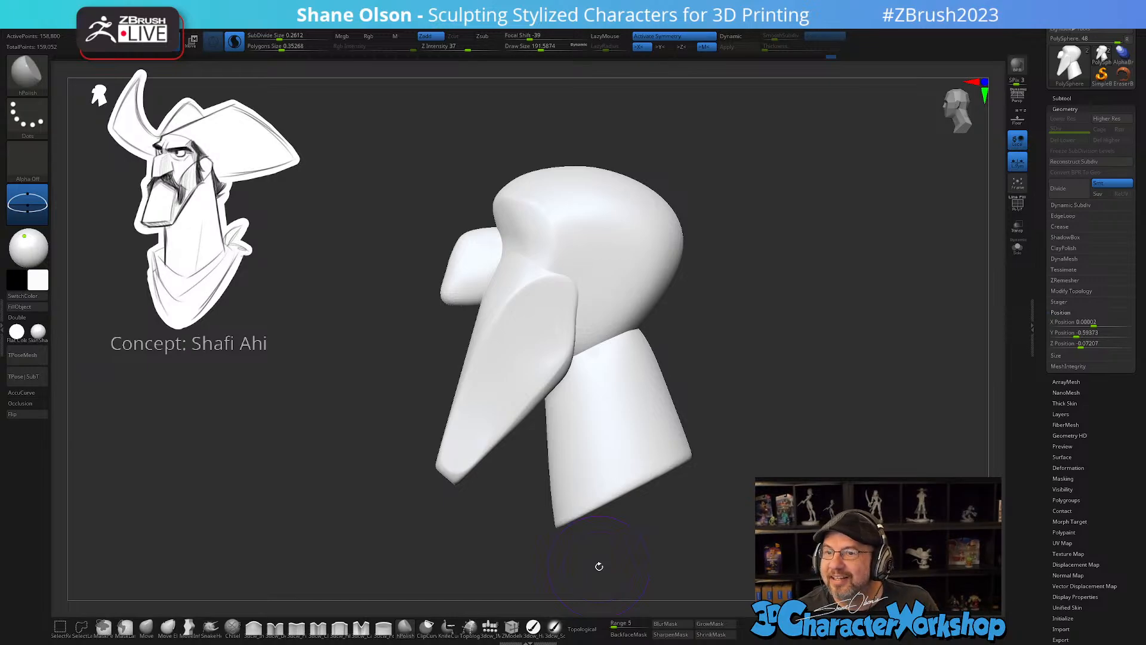
- Polish and smooth the jaw's lower edges and cheek planes at a draw size of about 145
mouse_move(750, 334)
alt+mouse_down()
mouse_move(755, 325)
mouse_move(761, 340)
mouse_move(770, 325)
alt+mouse_up()
key(s)
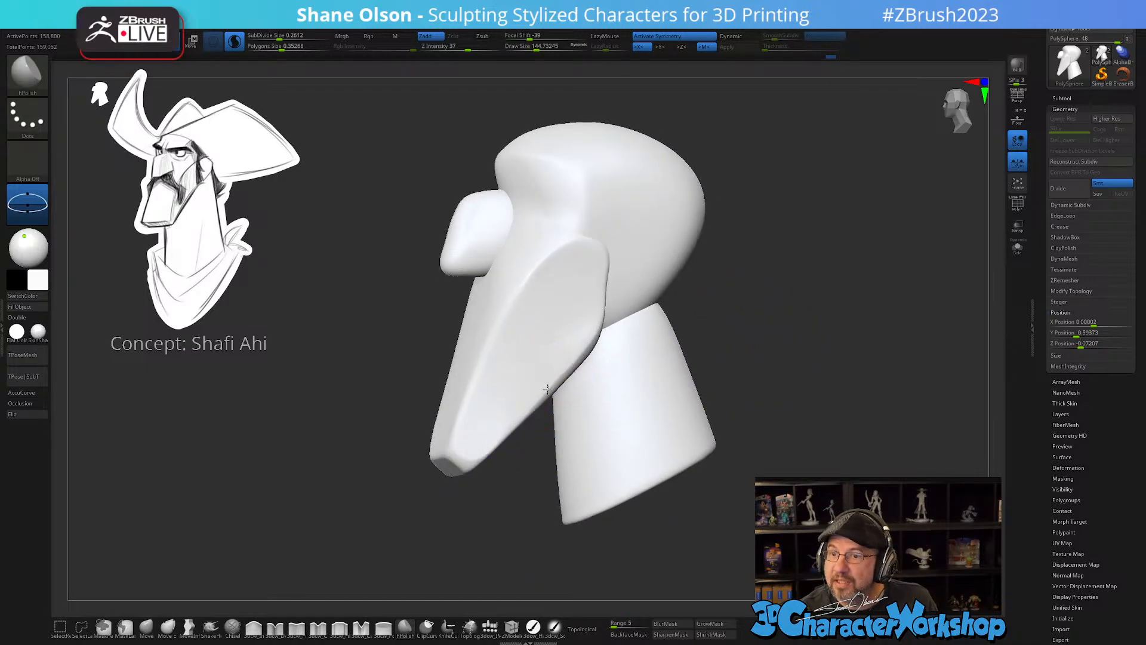
mouse_move(546, 384)
ctrl+right_down()
mouse_move(547, 396)
mouse_move(540, 365)
mouse_move(546, 375)
ctrl+right_up()
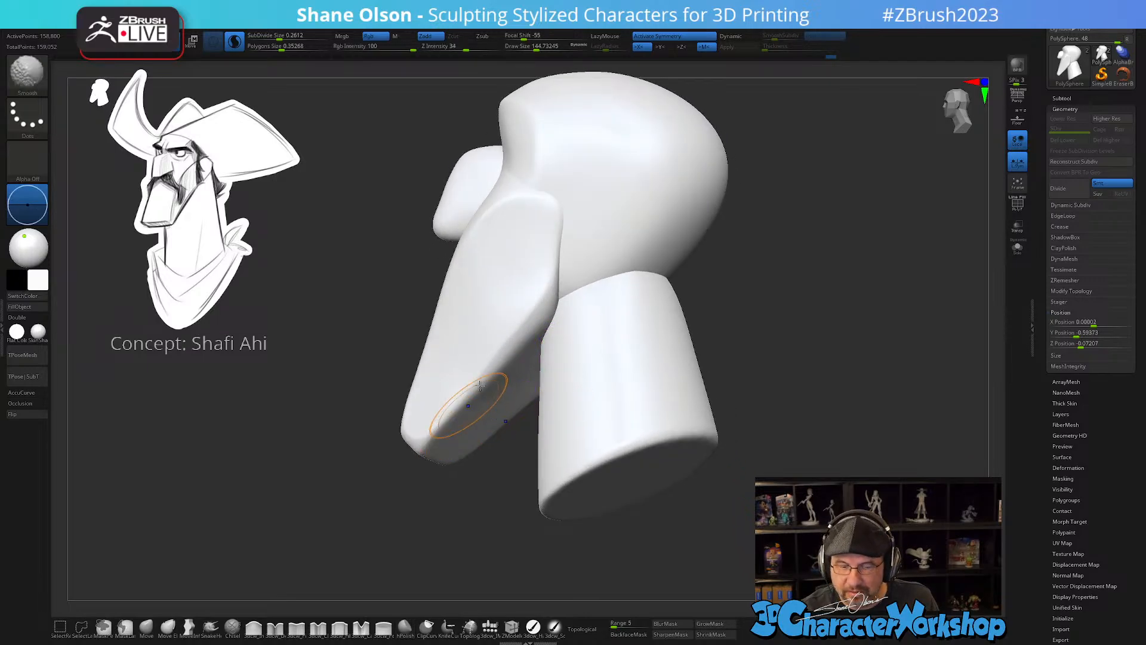
mouse_move(494, 366)
right_down()
mouse_move(507, 389)
mouse_move(521, 364)
mouse_move(610, 398)
mouse_move(740, 388)
mouse_move(730, 410)
mouse_move(712, 405)
right_up()
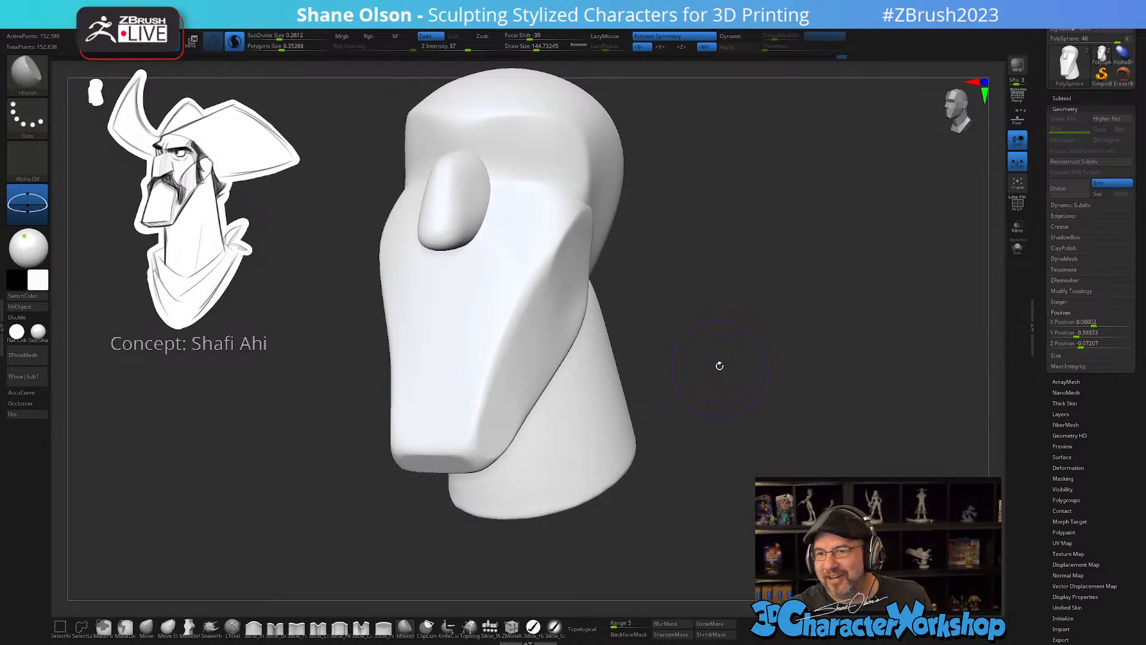
mouse_move(719, 363)
mouse_down()
mouse_move(707, 379)
mouse_move(745, 392)
mouse_move(563, 371)
mouse_up()
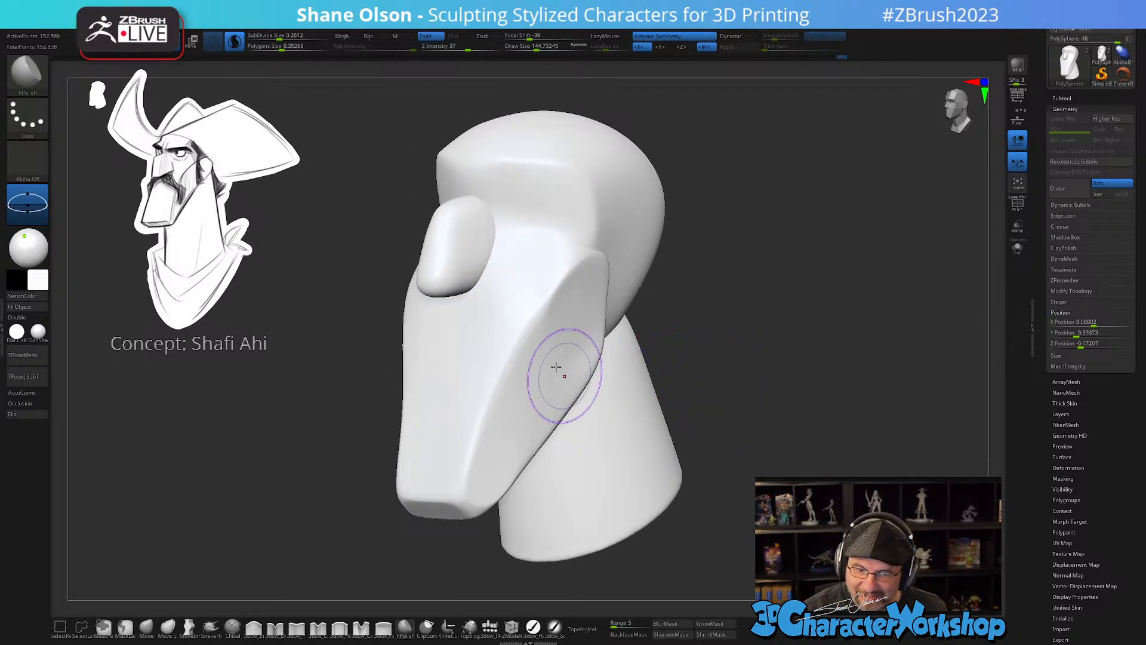
right_drag(568, 333, 584, 358)
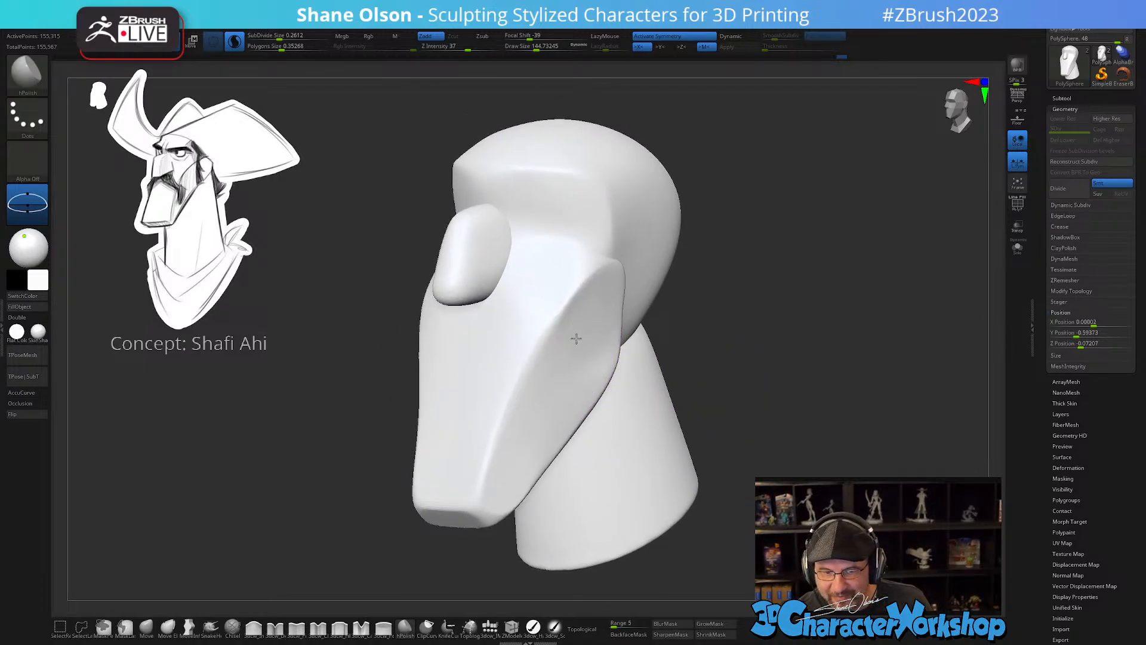
- Mask every part of the head except the nose and return to sculpting mode
mouse_move(582, 368)
right_down()
mouse_move(599, 402)
mouse_move(707, 410)
mouse_move(668, 448)
mouse_move(691, 410)
mouse_move(783, 430)
right_up()
key(shift)
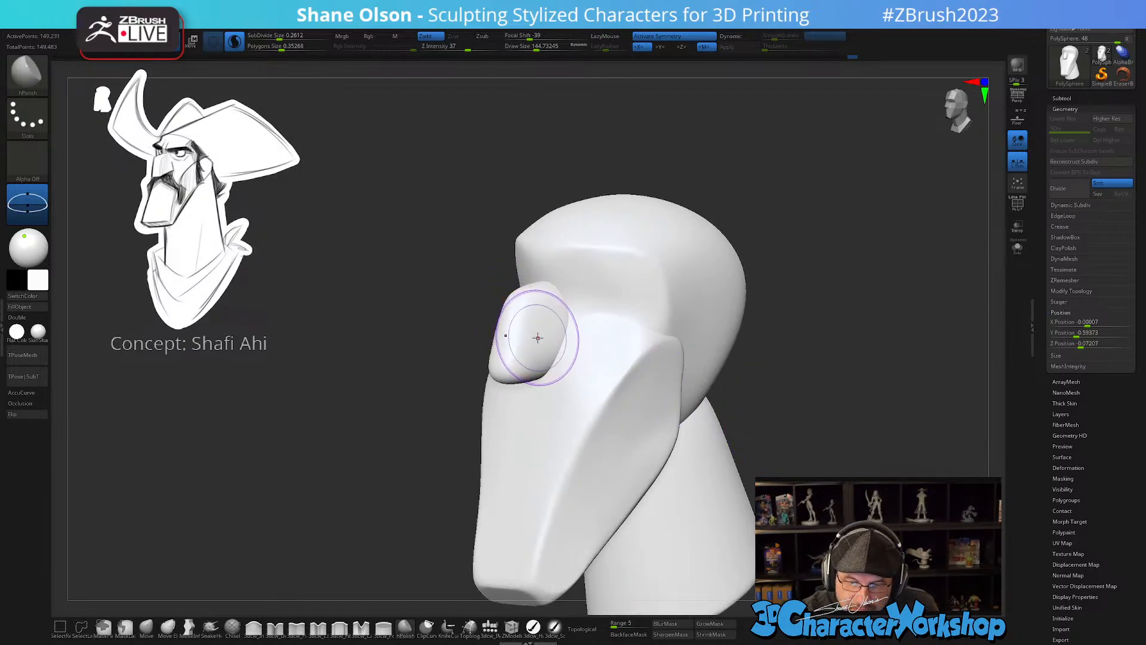
key(w)
key(q)
mouse_move(537, 335)
right_down()
mouse_move(660, 466)
mouse_move(597, 350)
mouse_move(664, 378)
mouse_move(669, 407)
mouse_move(657, 406)
mouse_move(640, 355)
mouse_move(557, 359)
right_up()
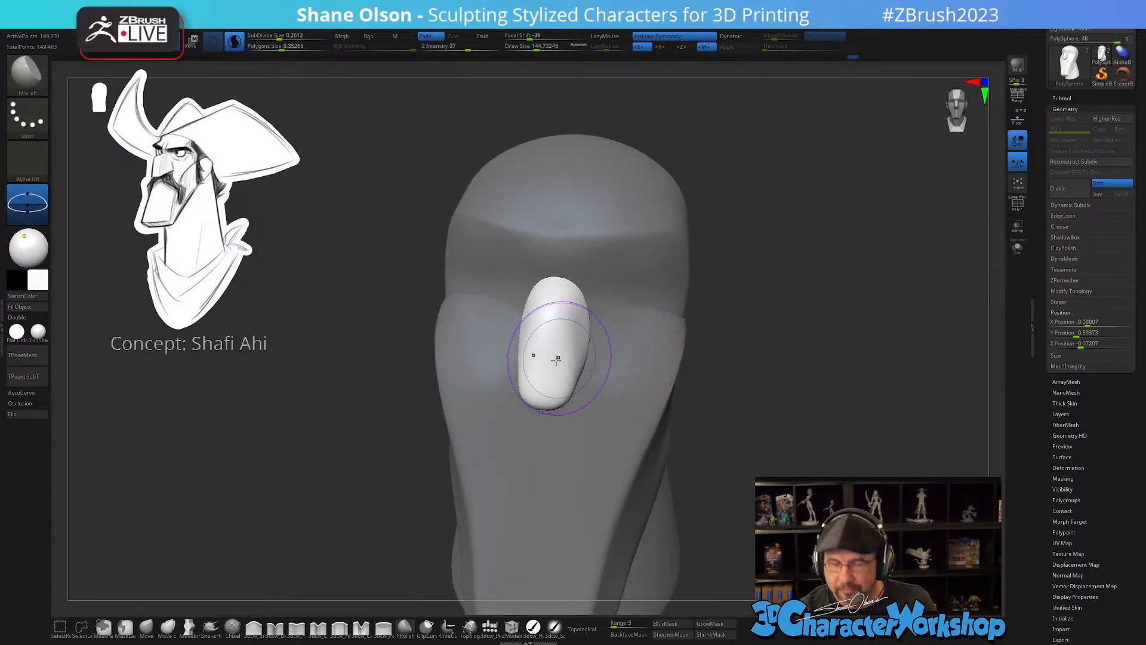
- Flatten the front and side planes of the nose with the hPolish brush
drag(548, 344, 549, 332)
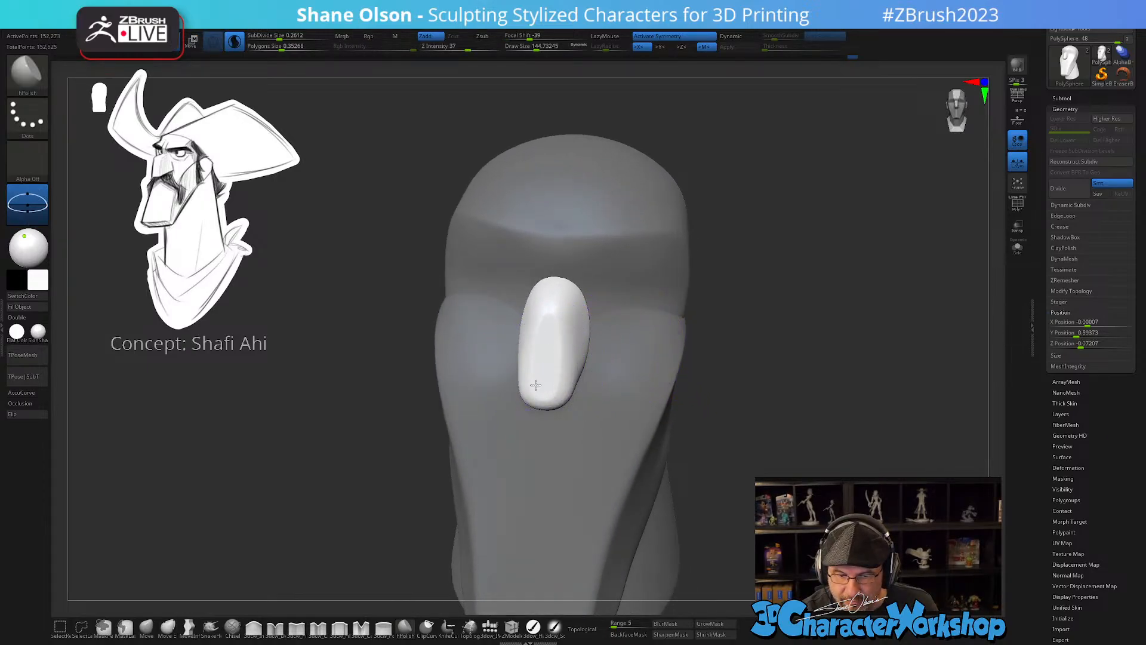
mouse_move(585, 358)
right_down()
mouse_move(576, 350)
mouse_move(575, 361)
mouse_move(556, 362)
right_up()
drag(539, 363, 534, 361)
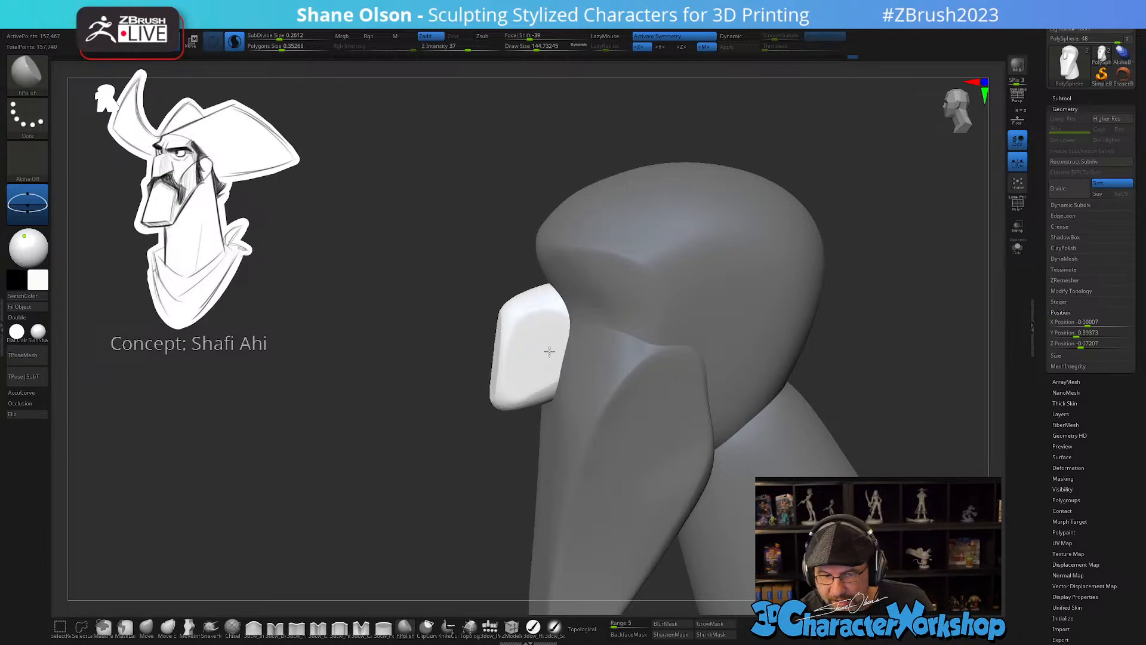
drag(549, 352, 550, 362)
mouse_move(552, 362)
right_down()
mouse_move(583, 350)
mouse_move(591, 365)
right_up()
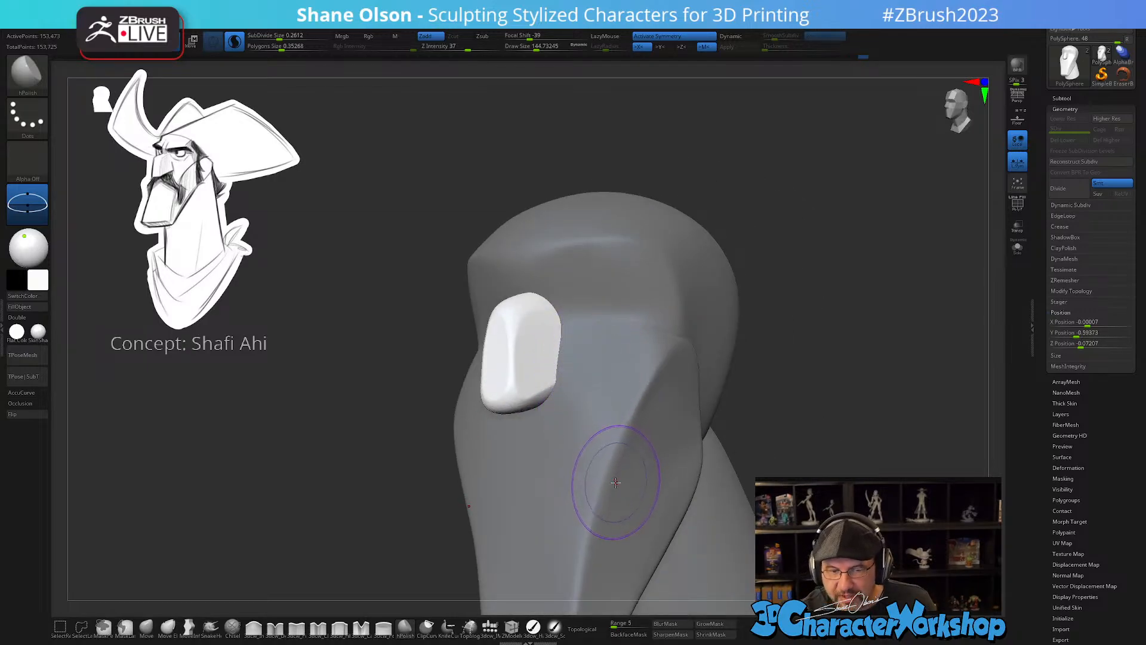
- Flatten the top of the nose into a sloping plane beneath the brow, undoing one polish stroke
mouse_move(586, 430)
right_down()
mouse_move(593, 389)
mouse_move(558, 430)
right_up()
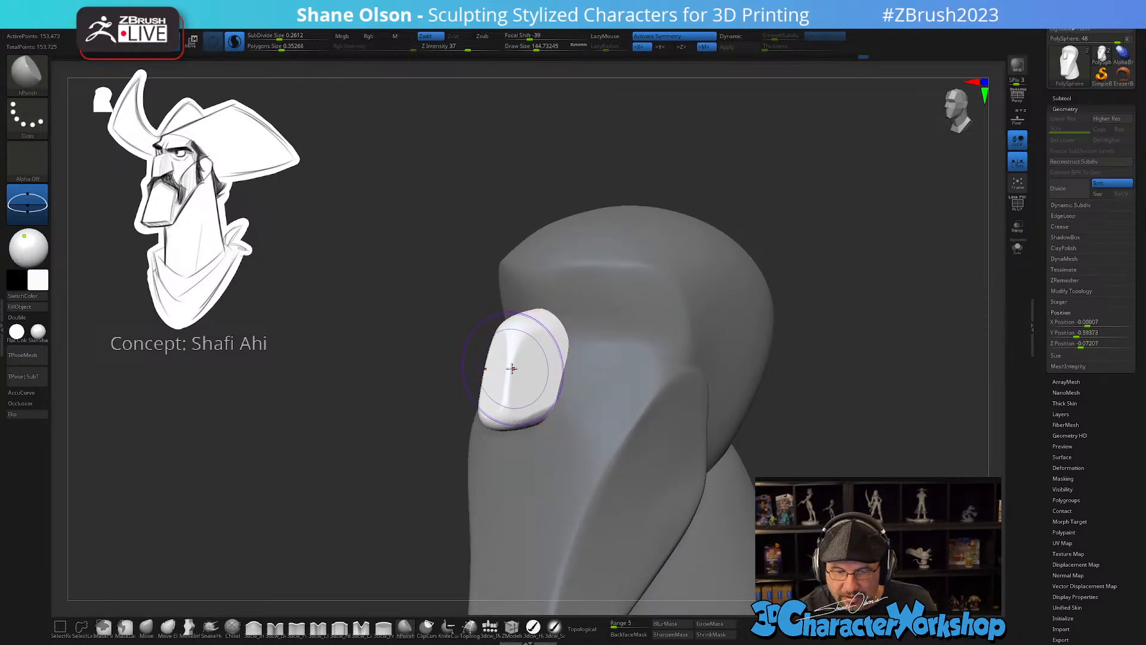
mouse_move(543, 359)
right_down()
mouse_move(576, 372)
mouse_move(552, 358)
mouse_move(547, 381)
right_up()
drag(514, 332, 514, 331)
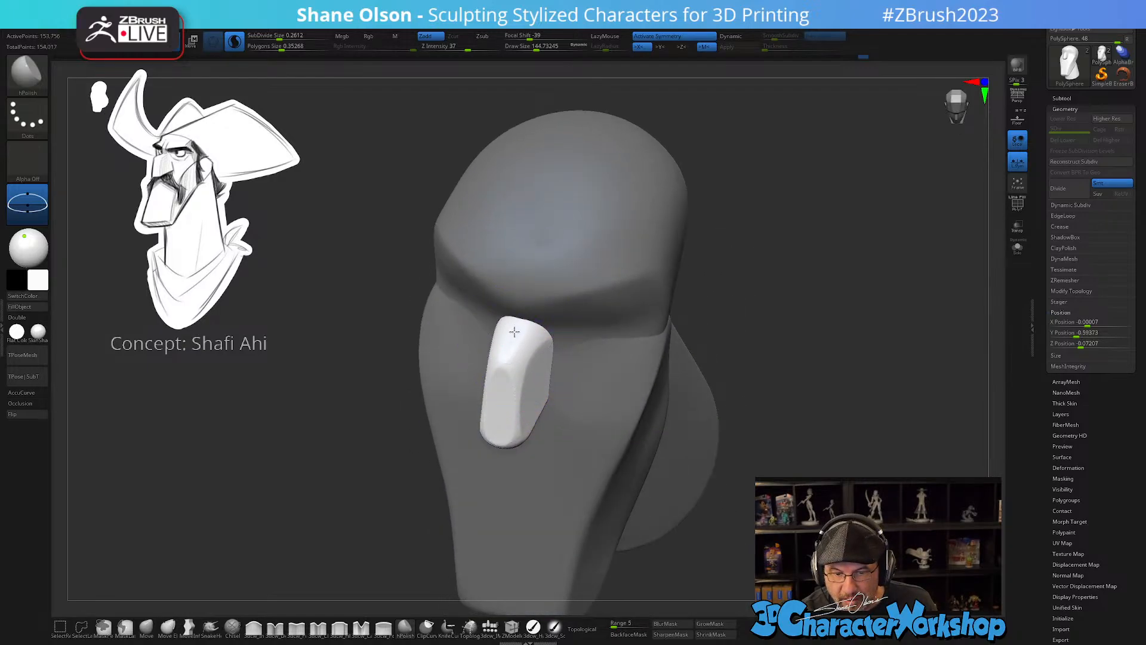
key(ctrl+z)
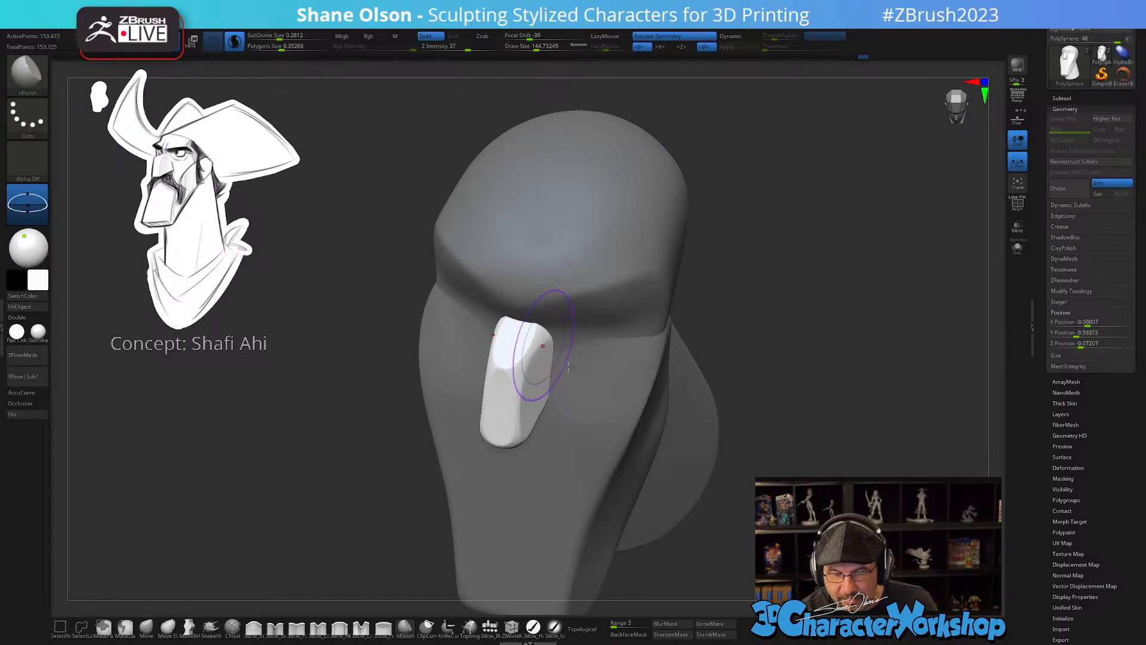
mouse_move(566, 396)
right_down()
mouse_move(525, 376)
mouse_move(538, 404)
mouse_move(525, 379)
mouse_move(537, 382)
right_up()
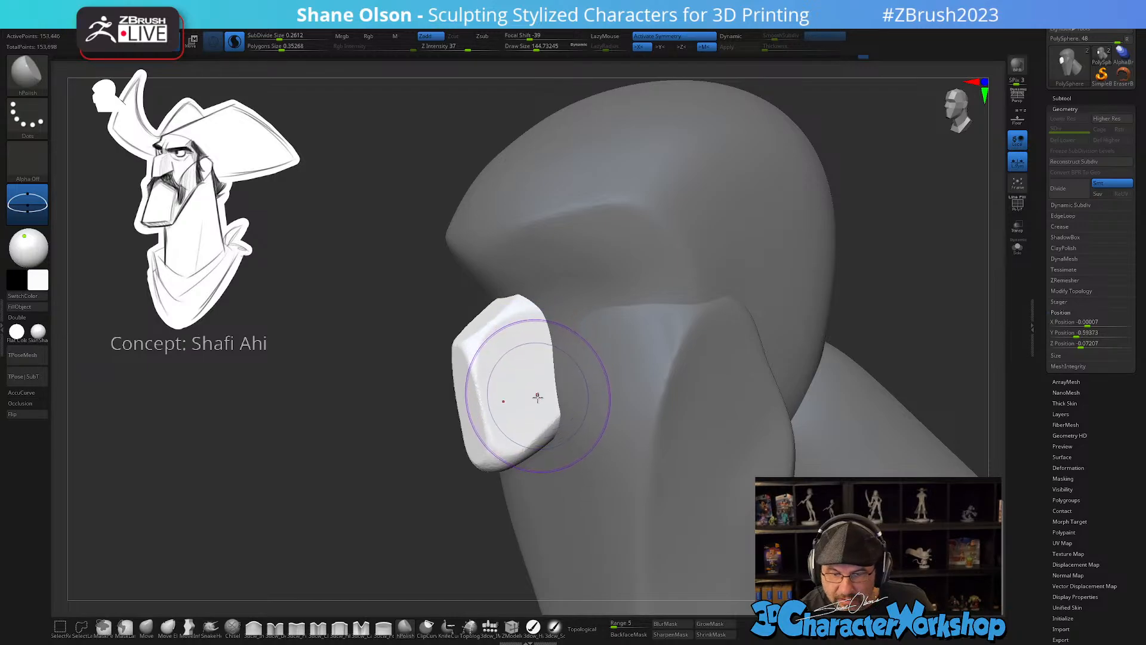
- Polish the underside of the nose into a flat plane and clean up its lower side edges
right_drag(537, 397, 529, 409)
drag(529, 409, 533, 408)
right_drag(534, 403, 548, 367)
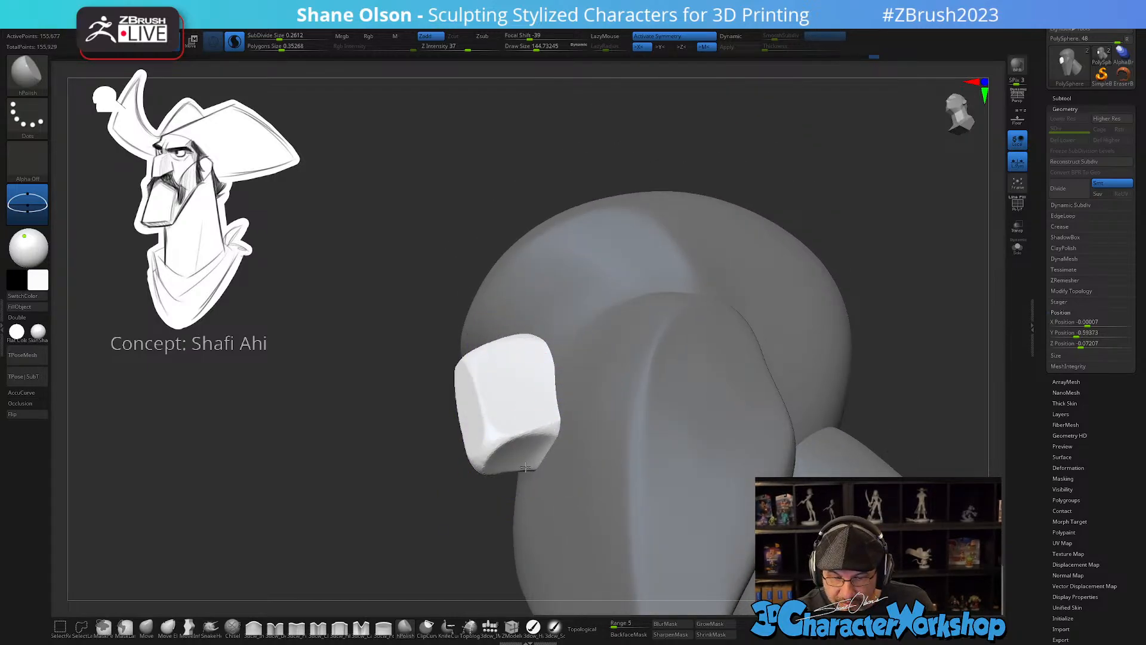
right_drag(583, 440, 457, 388)
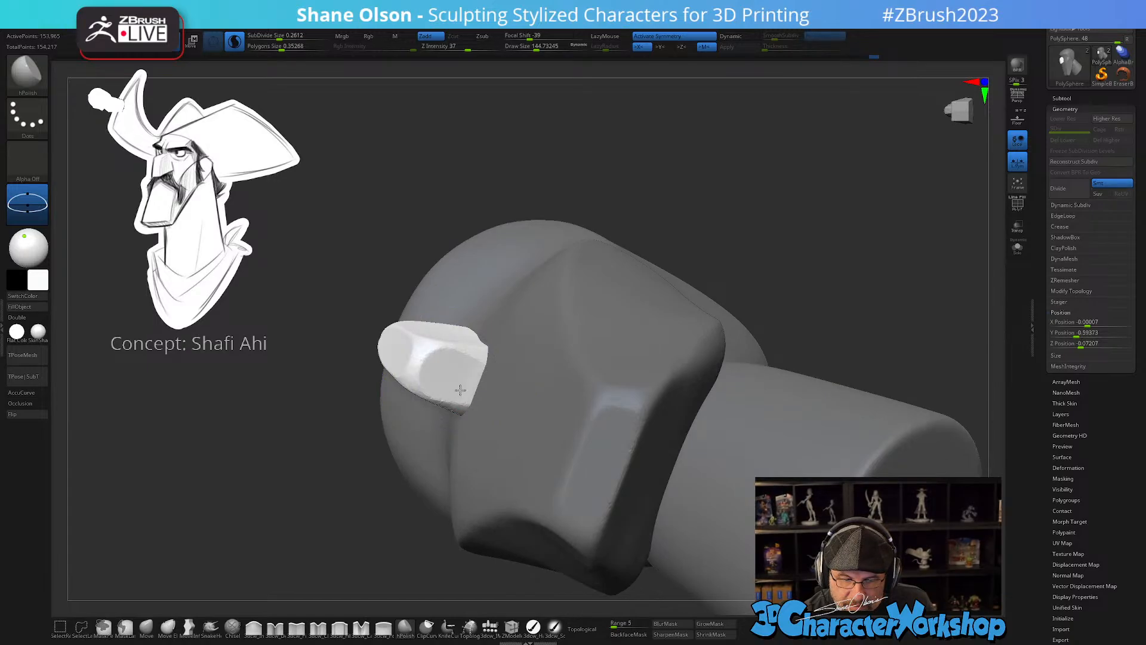
mouse_move(512, 243)
right_down()
mouse_move(559, 367)
mouse_move(540, 409)
mouse_move(586, 417)
mouse_move(584, 440)
mouse_move(564, 365)
mouse_move(540, 349)
right_up()
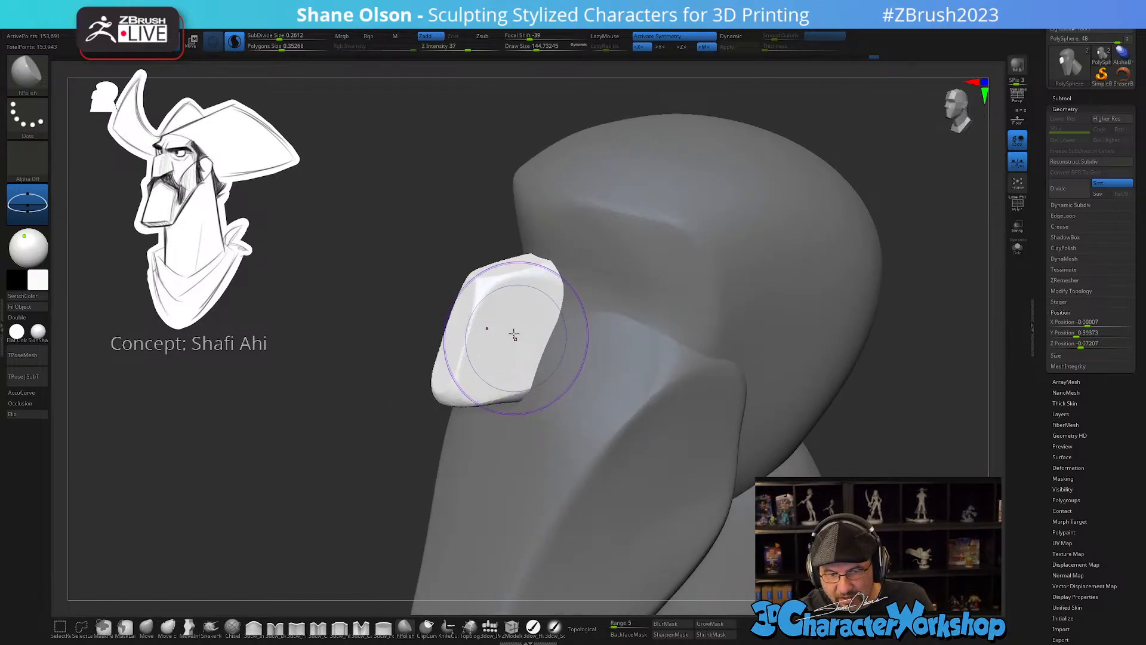
- Sharpen the nose's side, top and bottom planes with hPolish at a draw size of about 124
key(s)
drag(517, 332, 515, 333)
mouse_move(527, 333)
alt+right_down()
mouse_move(531, 365)
mouse_move(528, 351)
alt+right_up()
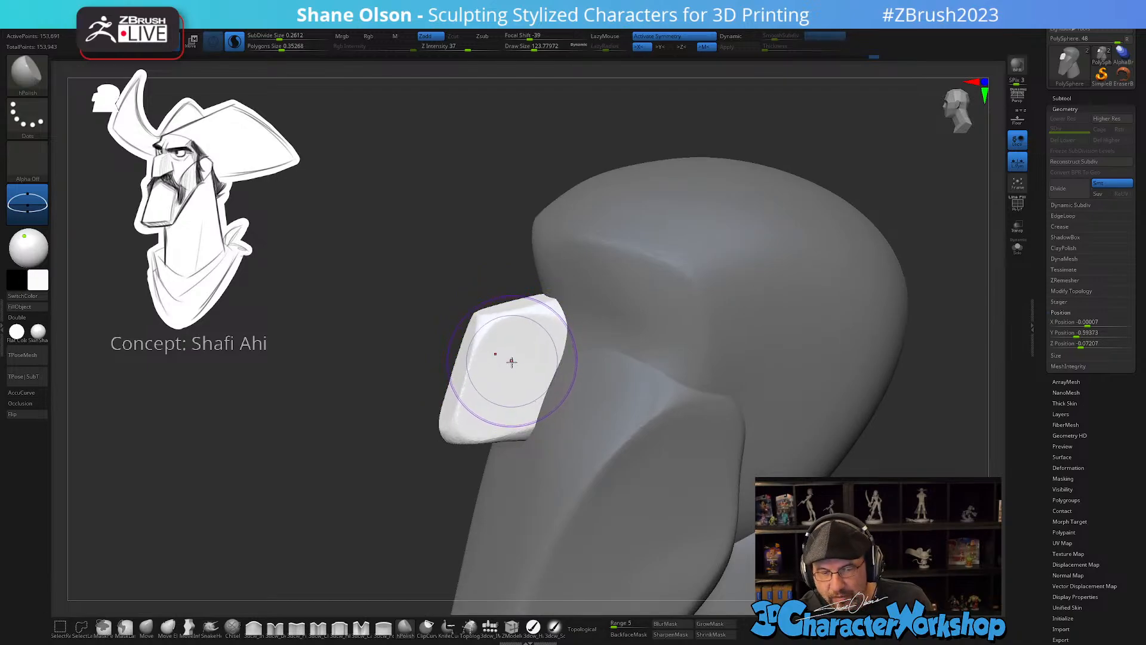
drag(515, 341, 525, 347)
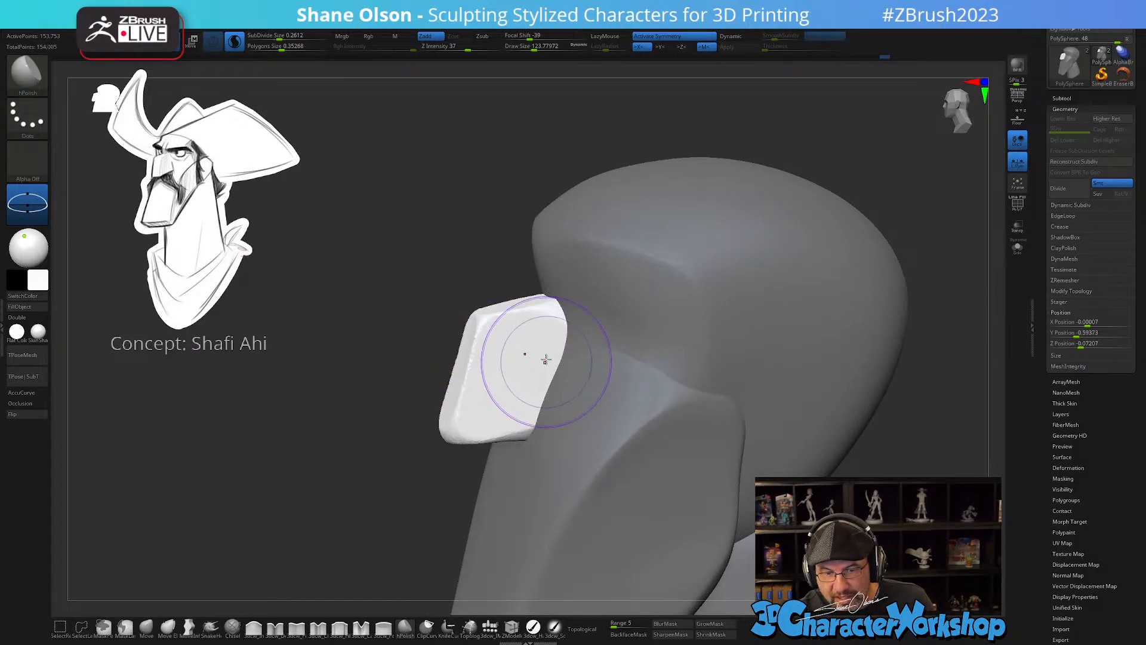
mouse_move(539, 372)
right_down()
mouse_move(508, 347)
mouse_move(502, 403)
mouse_move(538, 371)
mouse_move(487, 434)
mouse_move(498, 421)
mouse_move(515, 430)
mouse_move(473, 368)
mouse_move(487, 411)
mouse_move(493, 357)
right_up()
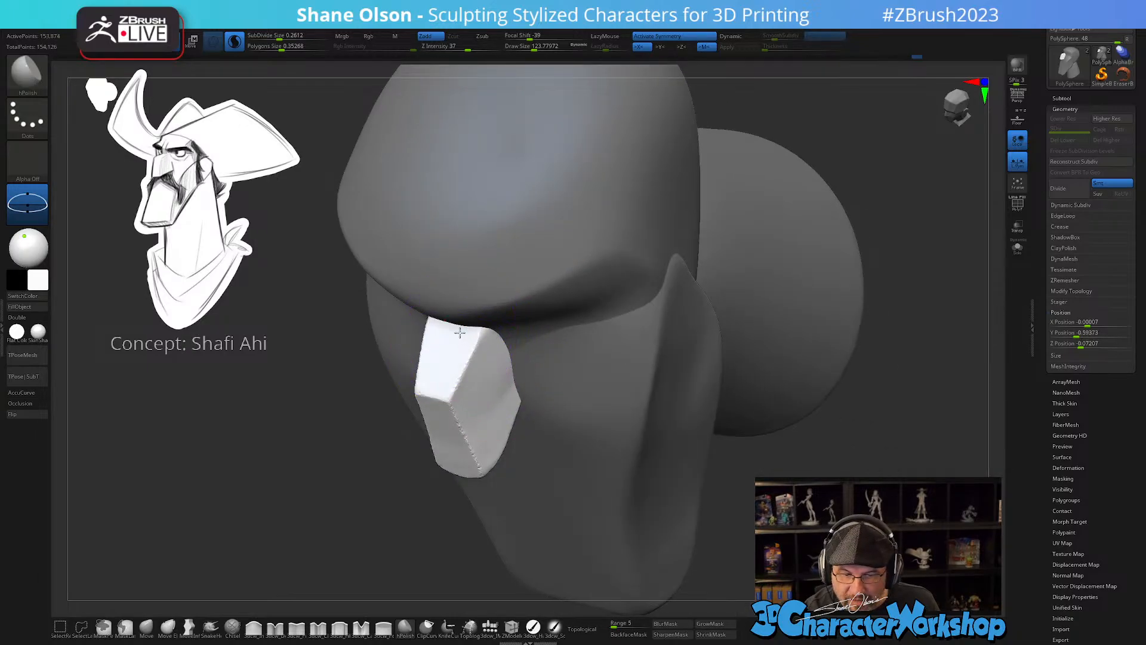
mouse_move(471, 358)
right_down()
mouse_move(495, 362)
mouse_move(489, 394)
mouse_move(560, 406)
mouse_move(548, 404)
right_up()
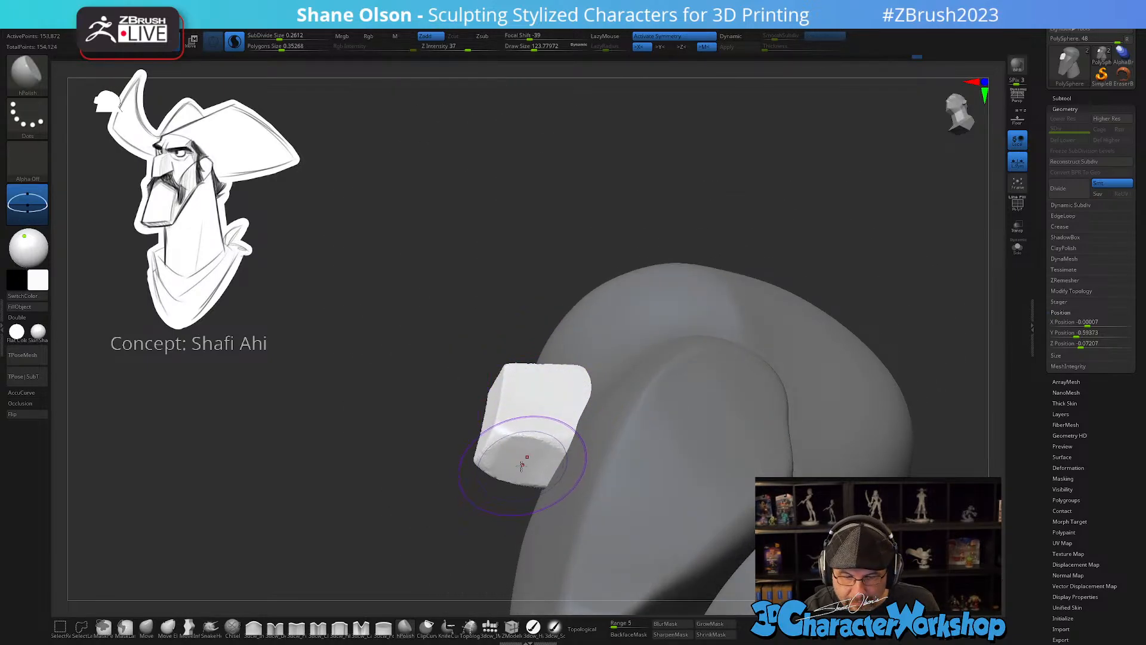
mouse_move(522, 464)
right_down()
mouse_move(576, 448)
mouse_move(530, 474)
mouse_move(600, 470)
mouse_move(593, 410)
mouse_move(607, 409)
right_up()
- Reshape the nose's bridge and sides with the Move brush, reducing its draw size to about 108
click(149, 626)
key(s)
drag(604, 406, 610, 407)
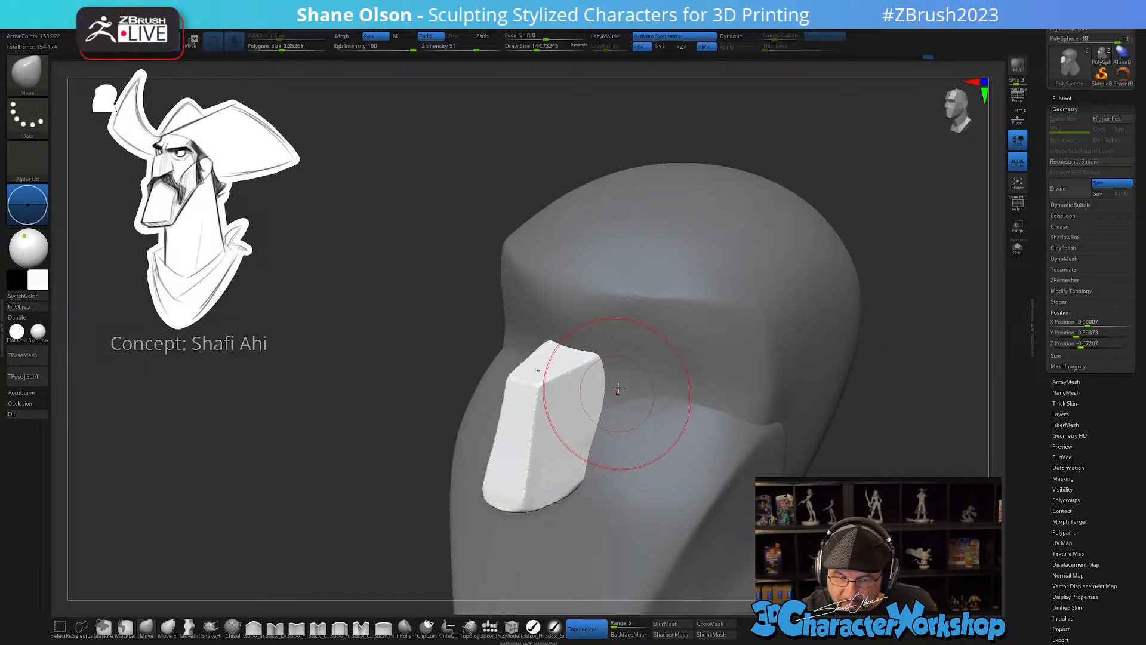
mouse_move(605, 474)
right_down()
mouse_move(609, 409)
mouse_move(631, 414)
right_up()
key(s)
drag(631, 409, 619, 411)
drag(617, 394, 608, 395)
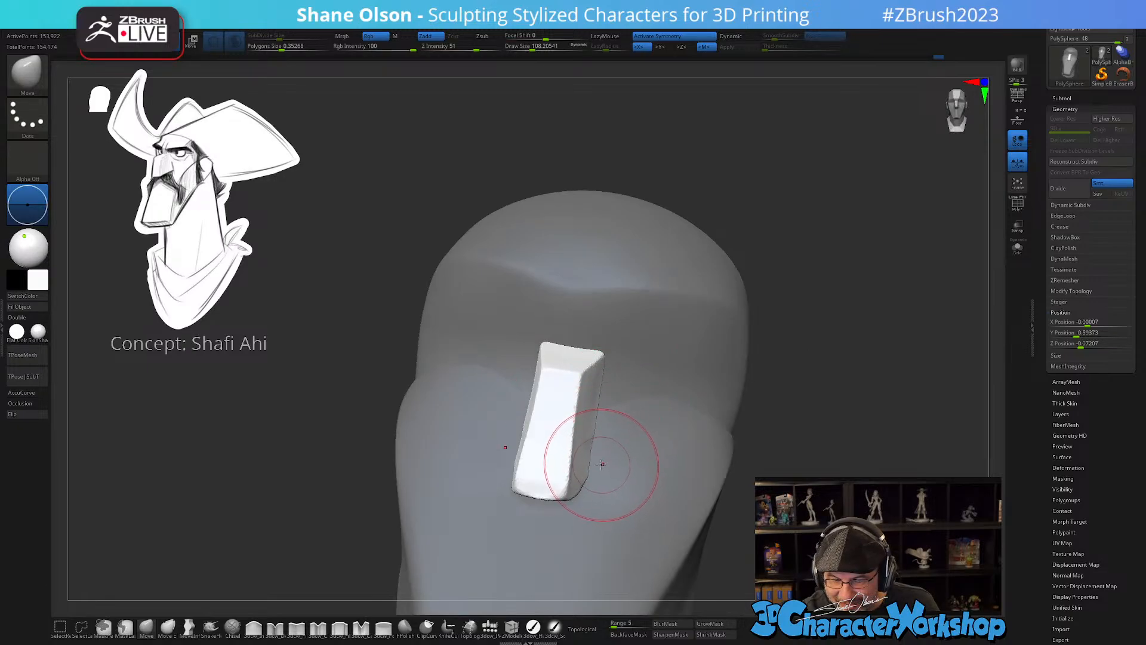
- Reduce the Move brush's draw size to about 77 for adjusting the lower part of the nose
right_drag(627, 440, 624, 458)
key(s)
drag(624, 460, 614, 460)
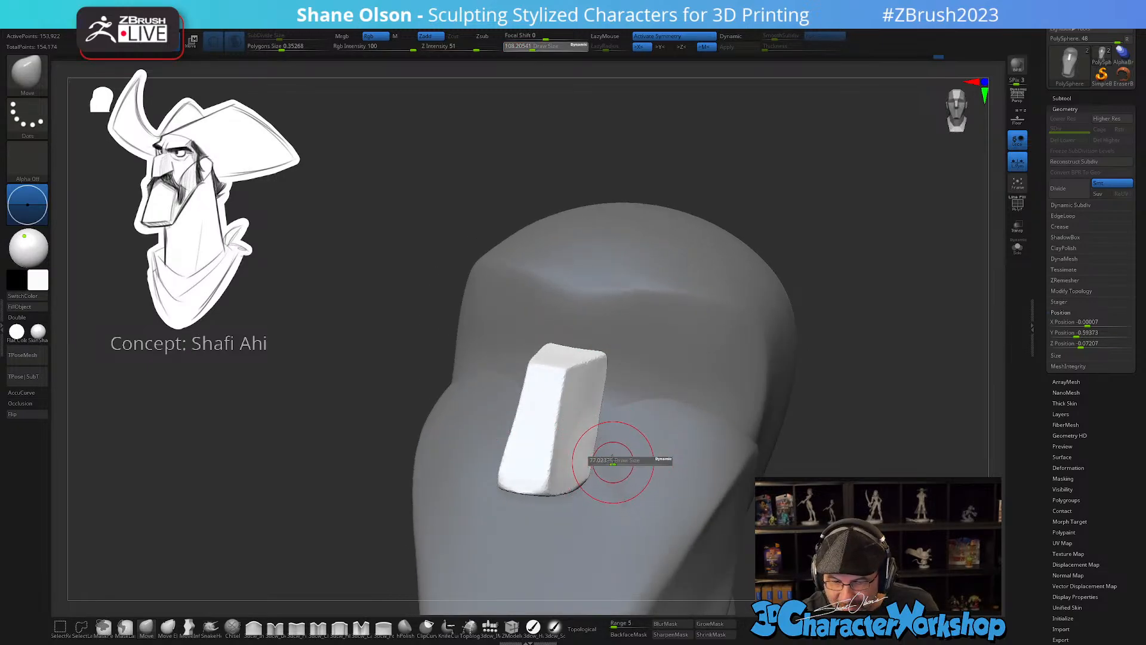
- Smooth the rough edges and side planes of the nose down to its tip
right_drag(617, 438, 582, 453)
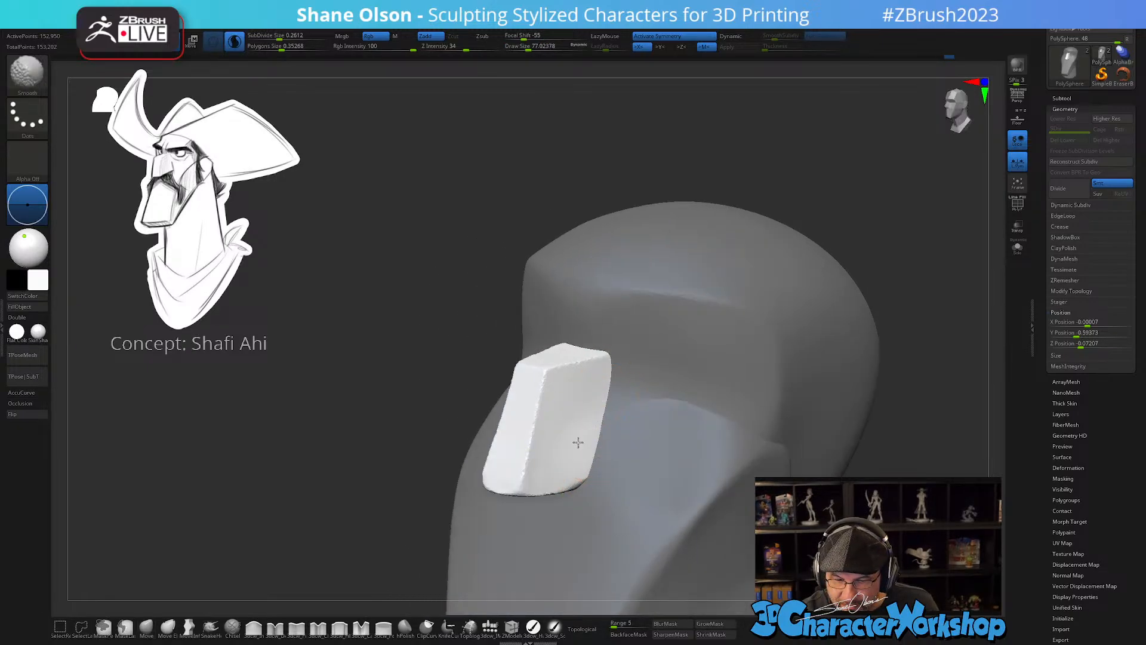
right_drag(593, 398, 583, 406)
mouse_move(574, 385)
shift+mouse_down()
mouse_move(528, 465)
mouse_move(533, 375)
shift+mouse_up()
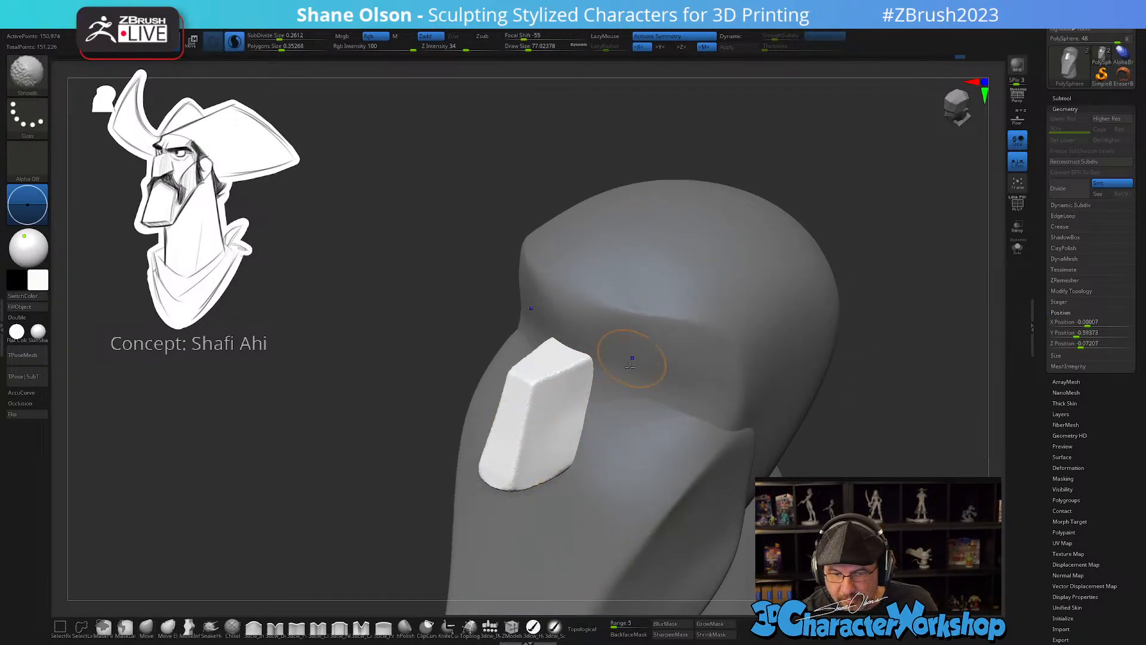
alt+right_drag(652, 432, 619, 402)
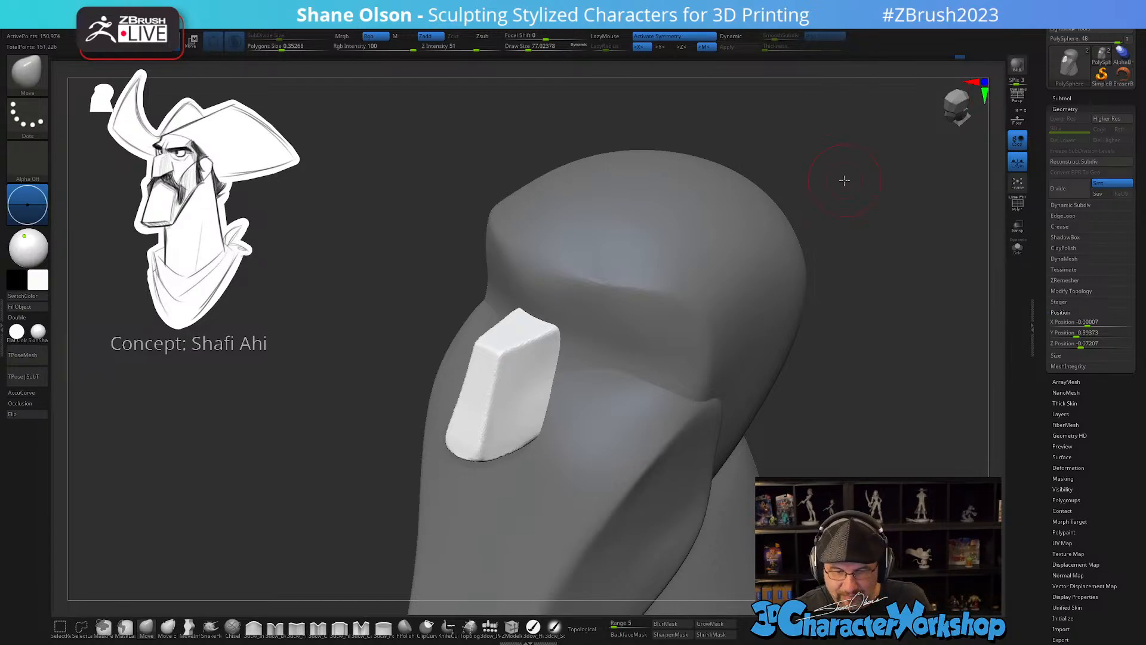
right_drag(629, 418, 531, 399)
mouse_move(478, 433)
shift+mouse_down()
mouse_move(468, 420)
mouse_move(459, 441)
mouse_move(530, 404)
shift+mouse_up()
mouse_move(530, 404)
right_down()
mouse_move(558, 414)
mouse_move(577, 398)
mouse_move(566, 339)
right_up()
- Clear the mask from the whole head
ctrl+drag(782, 361, 803, 376)
shift+right_drag(804, 376, 816, 388)
alt+right_drag(804, 432, 775, 384)
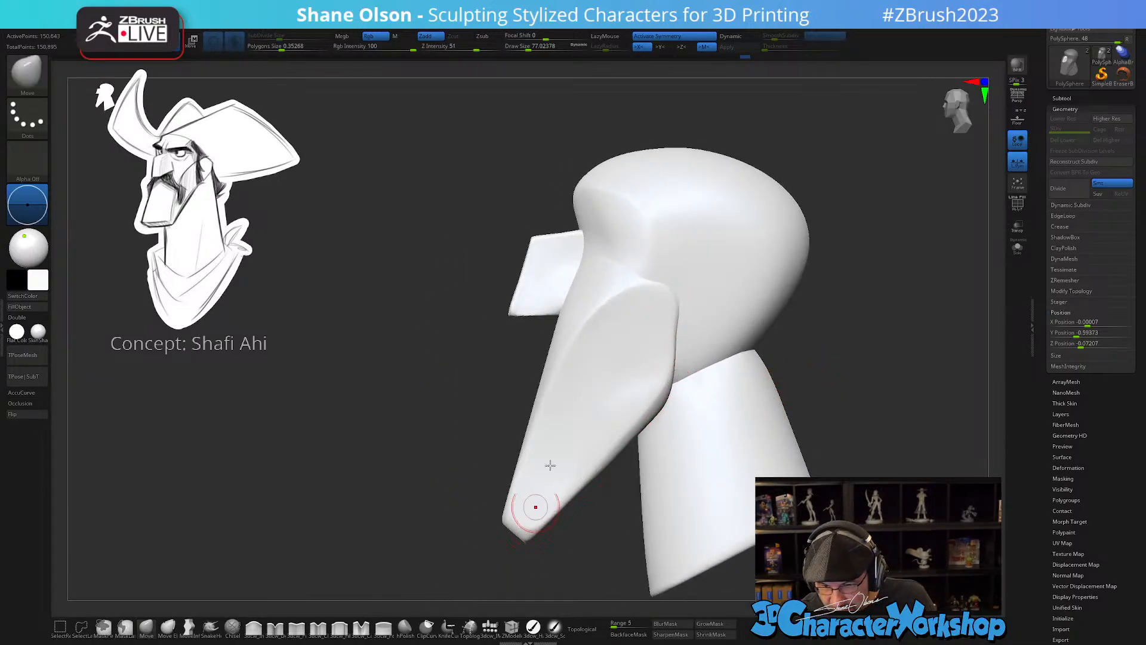
mouse_move(602, 356)
right_down()
mouse_move(627, 361)
mouse_move(609, 379)
mouse_move(622, 289)
mouse_move(621, 322)
right_up()
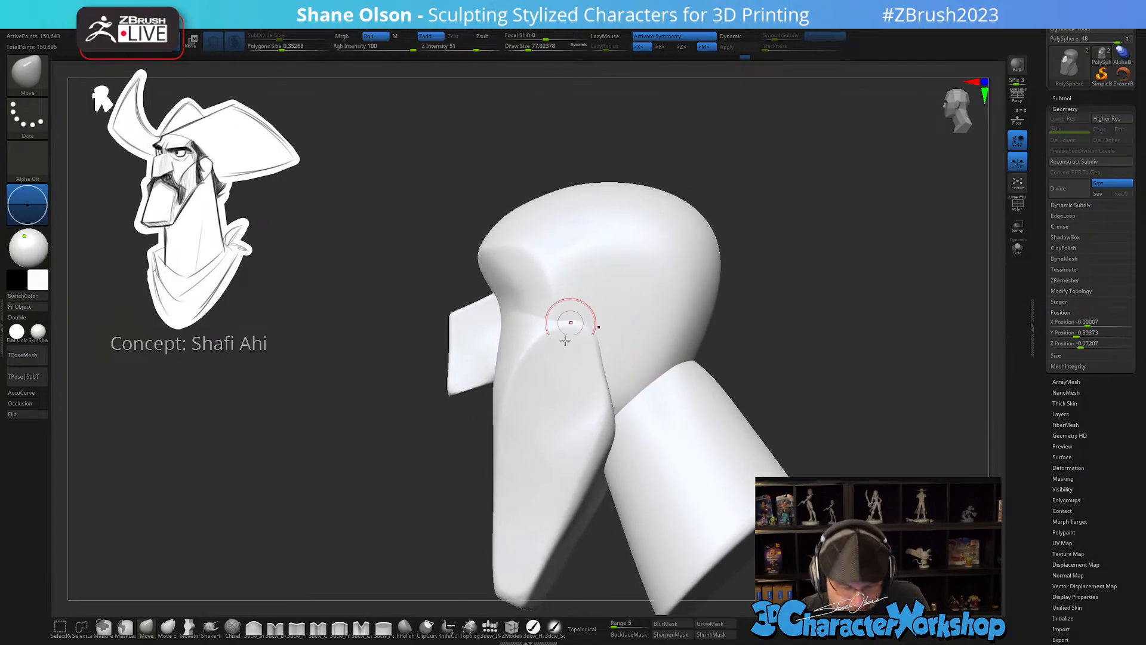
- Define the brow ridge's outer edge with the pinch brush at a draw size of about 101 and smooth the eye area
click(296, 627)
right_drag(589, 282, 604, 271)
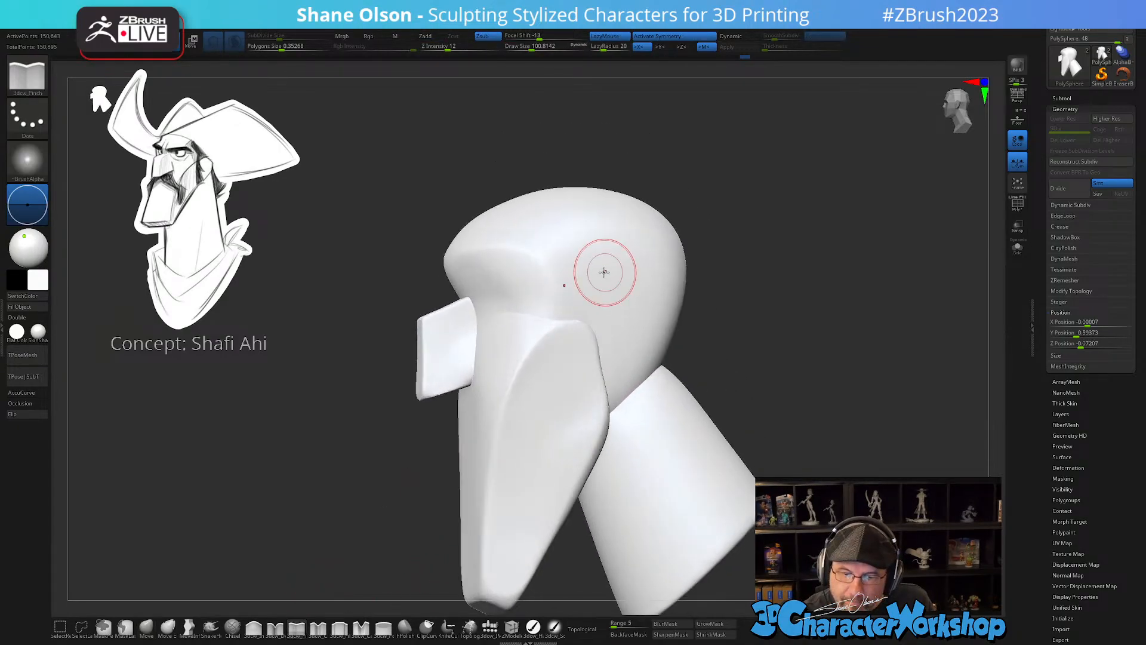
drag(525, 251, 538, 263)
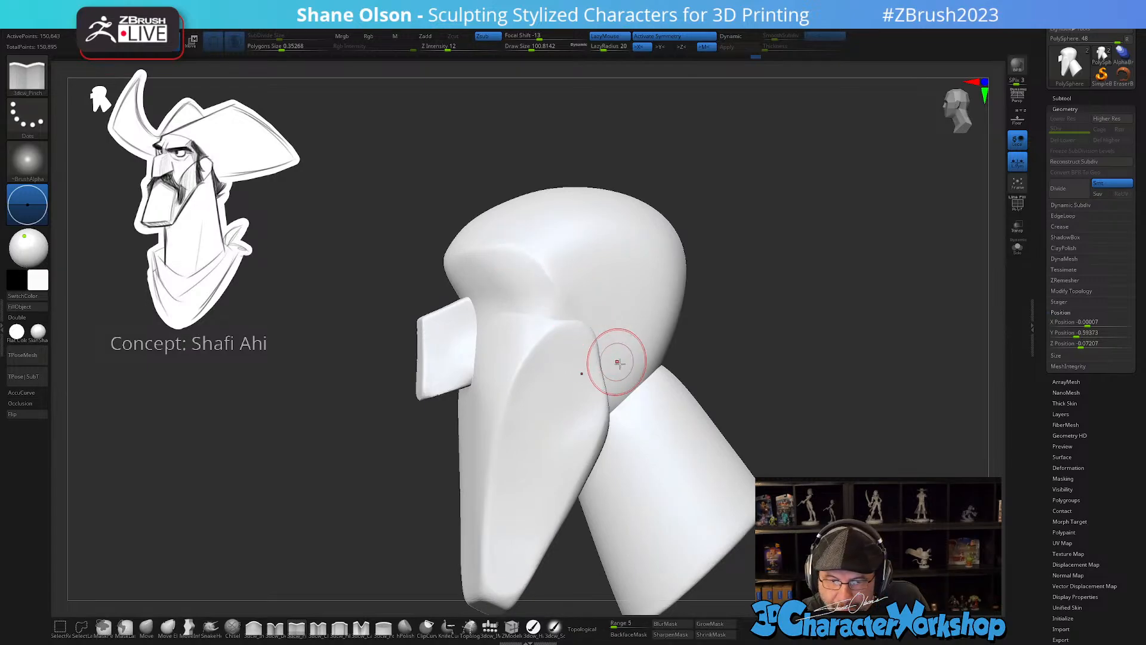
mouse_move(618, 363)
right_down()
mouse_move(645, 353)
mouse_move(622, 384)
mouse_move(629, 358)
right_up()
key(shift)
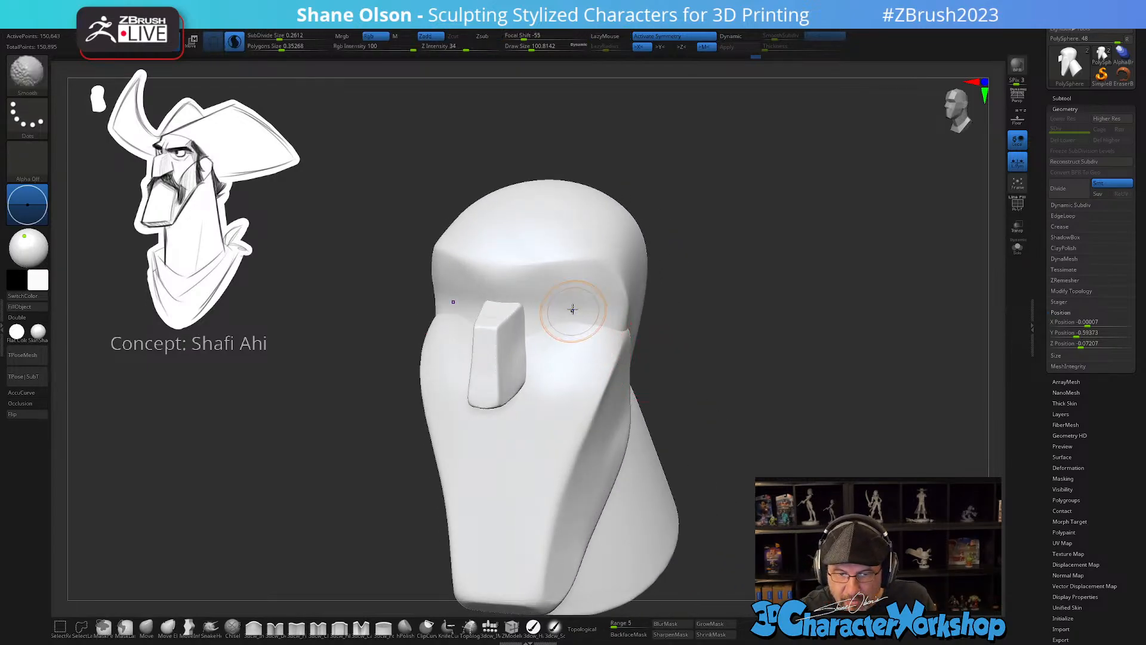
shift+right_drag(716, 346, 731, 352)
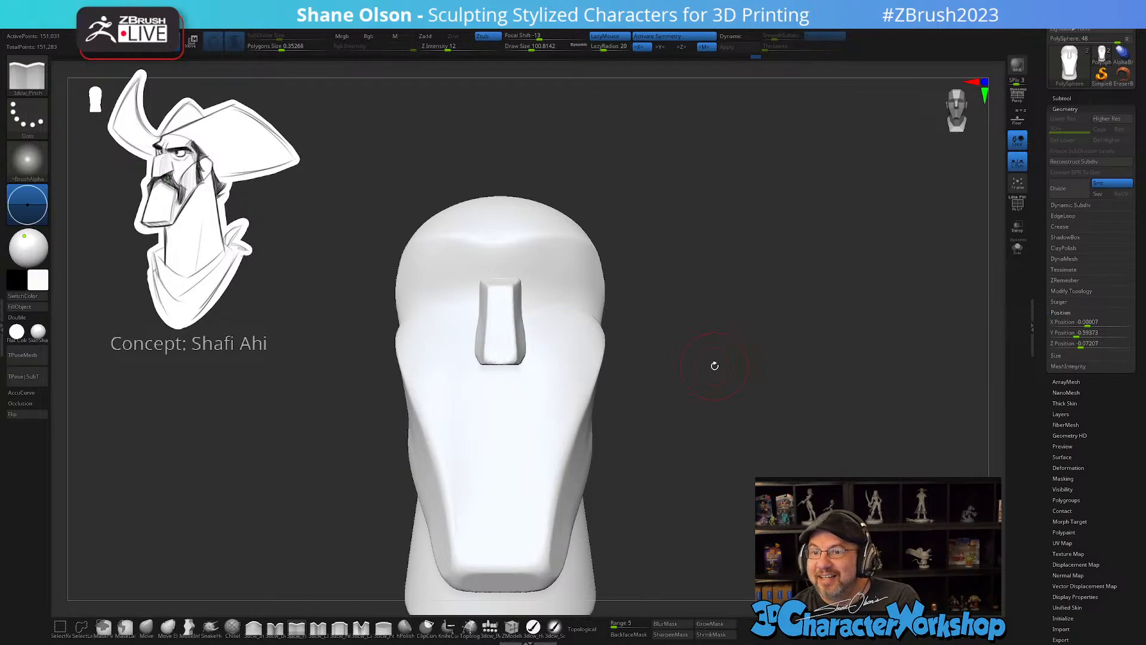
- Set up the insert mesh brush with the QuadSphere-2 primitive at a draw size of about 71
ctrl+right_drag(708, 456, 694, 406)
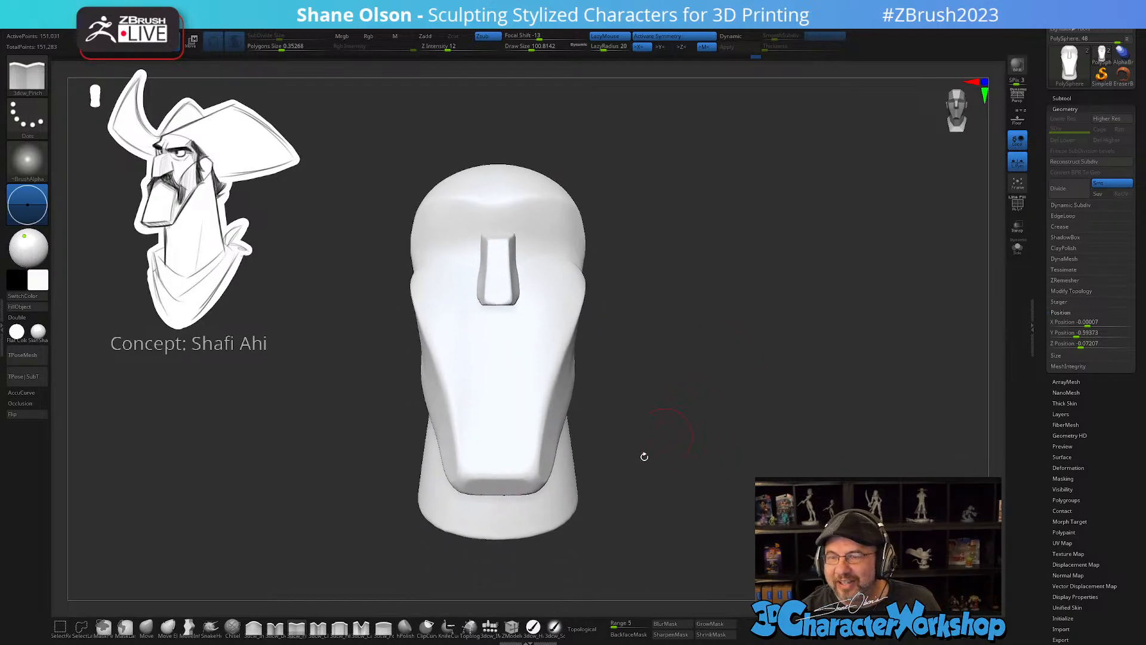
click(490, 626)
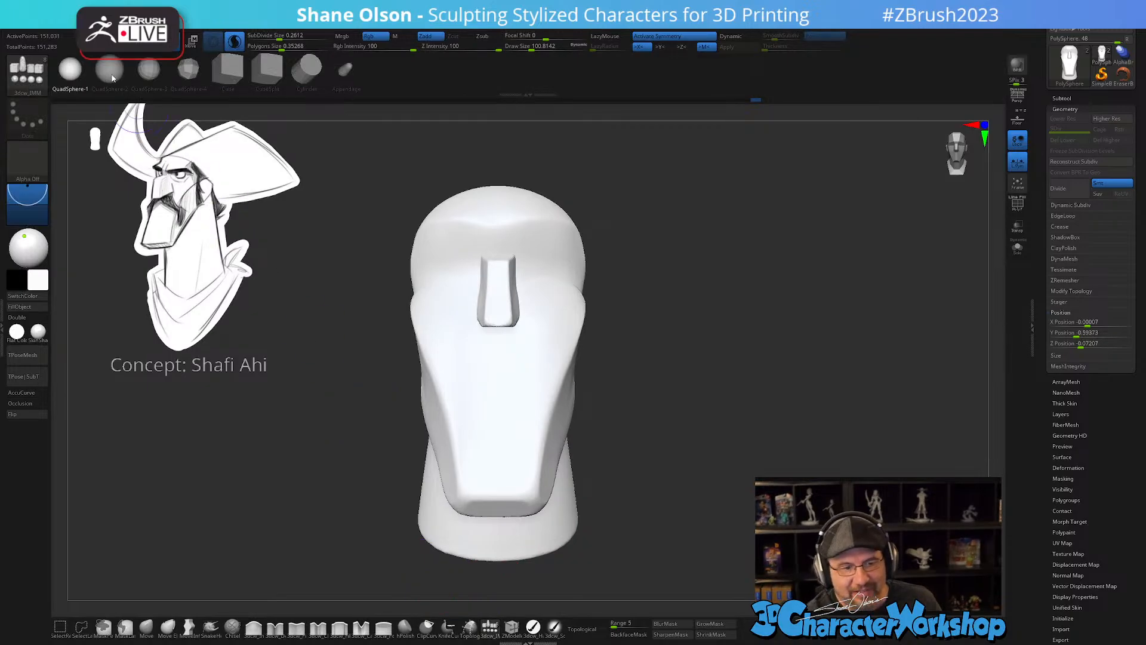
ctrl+right_drag(666, 409, 682, 415)
key(s)
drag(682, 416, 677, 416)
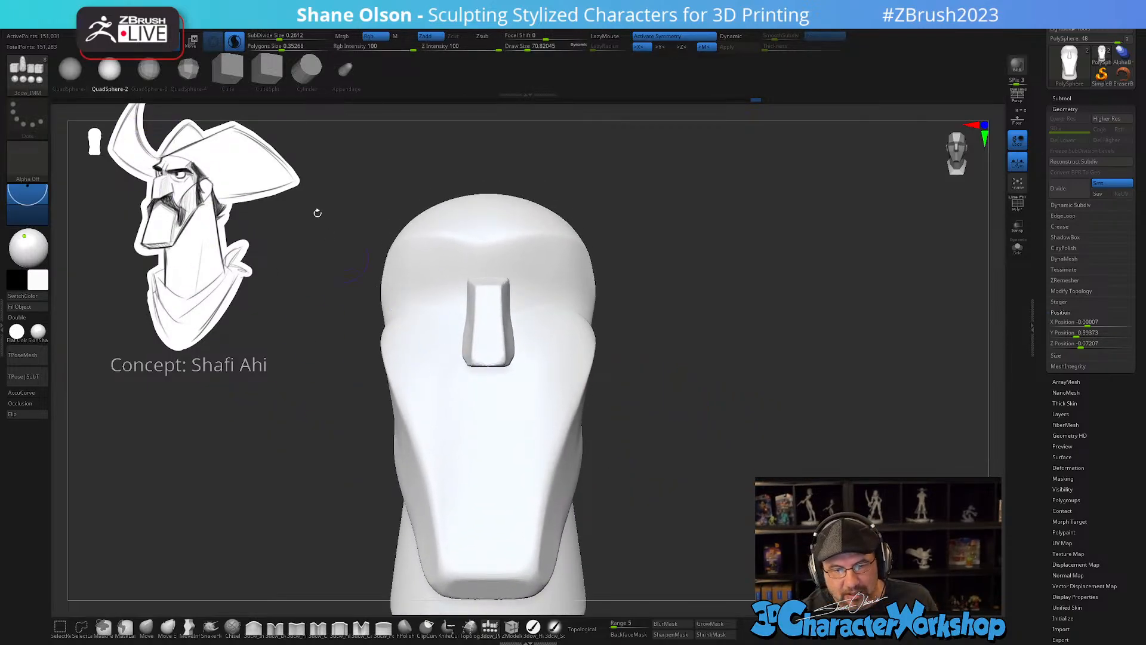
click(237, 50)
- Insert a symmetrical pair of QuadSphere-2 eyeballs on either side of the nose's bridge
alt+drag(746, 400, 783, 388)
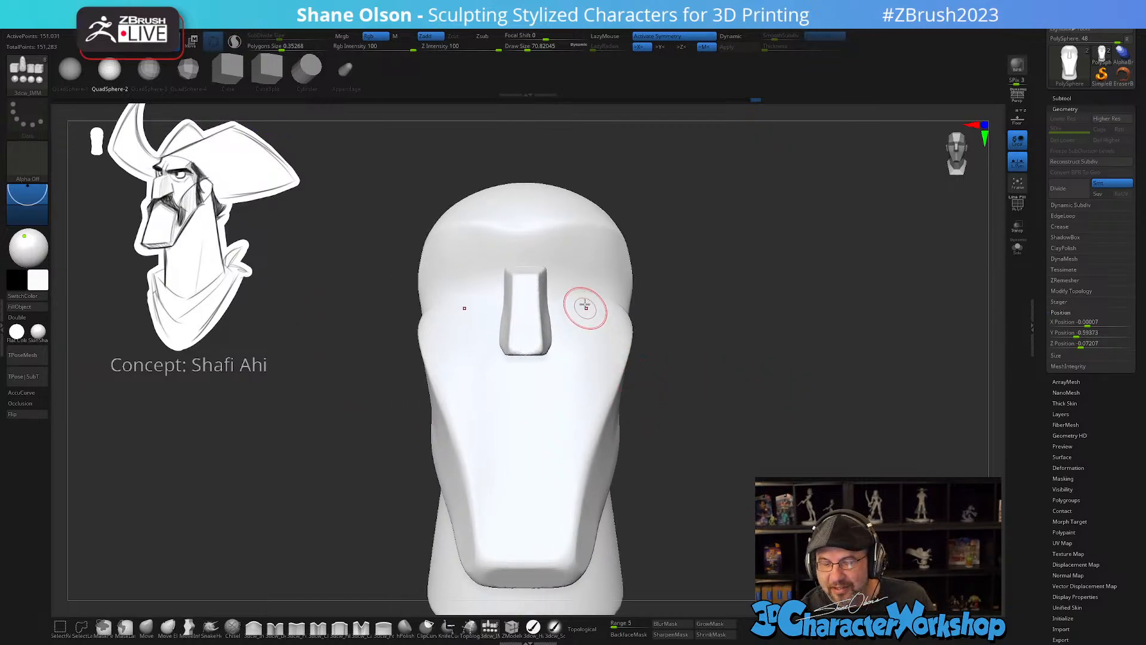
right_drag(584, 285, 585, 299)
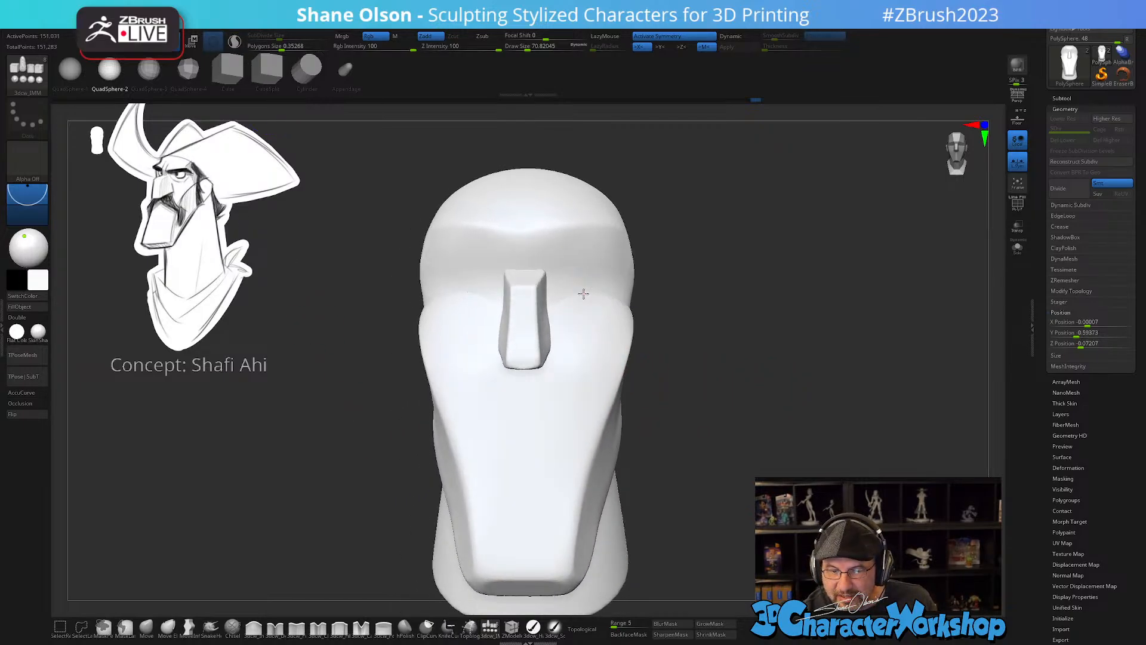
drag(595, 289, 585, 336)
- Move the eyeballs back into the sockets beneath the brow and scale them down slightly
right_drag(768, 410, 729, 410)
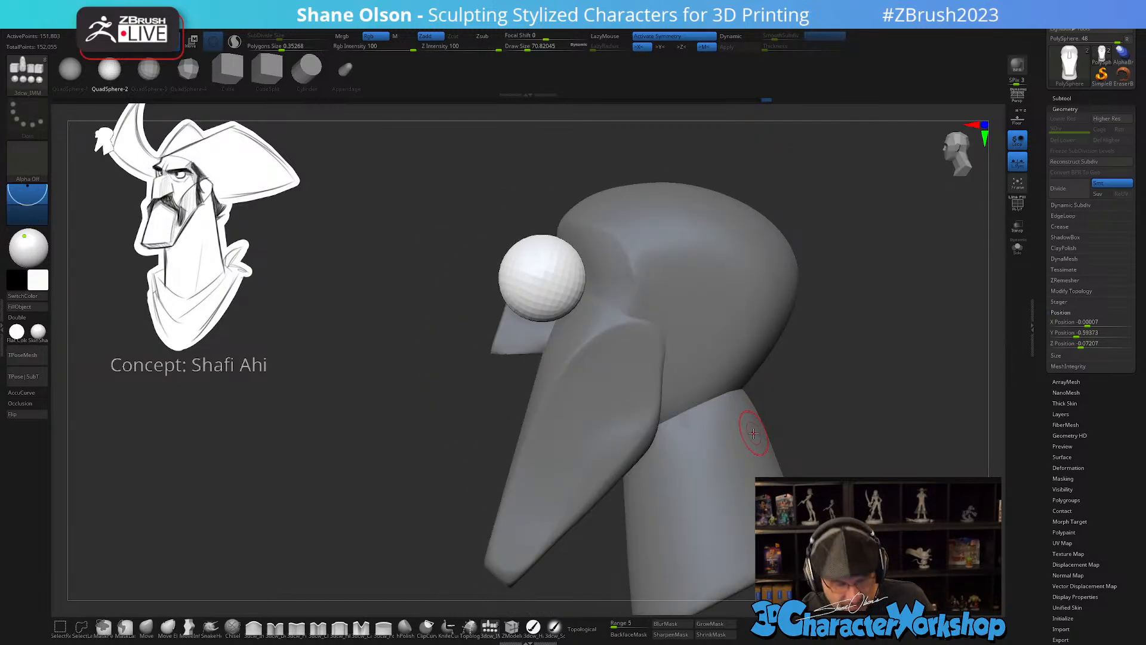
key(w)
drag(630, 272, 688, 248)
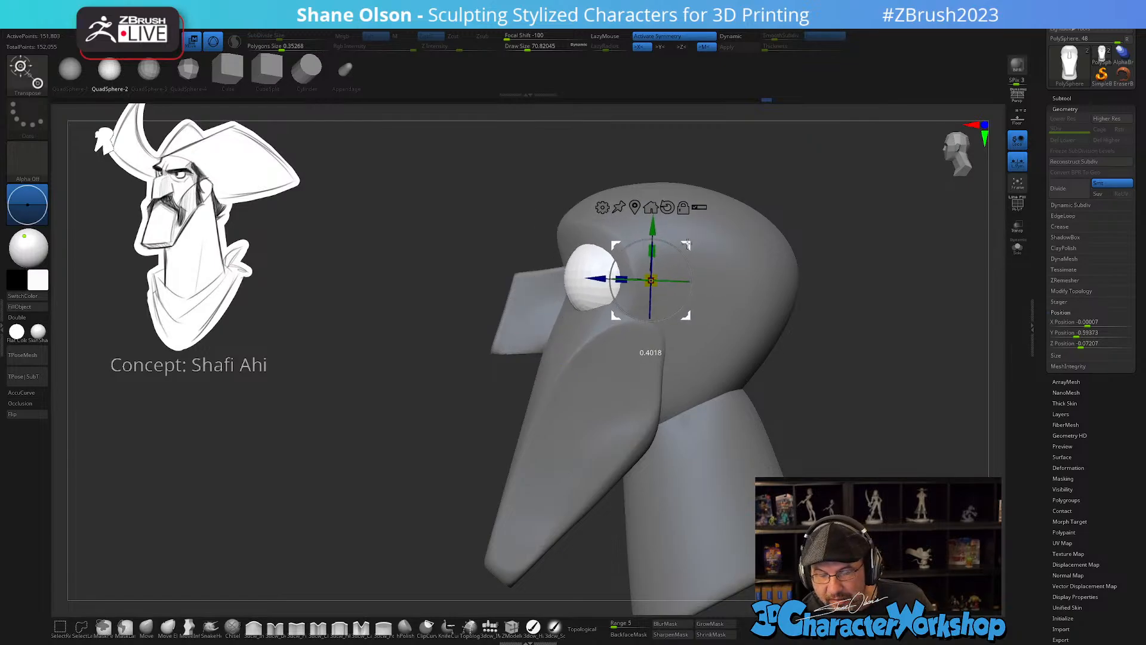
right_drag(663, 388, 733, 385)
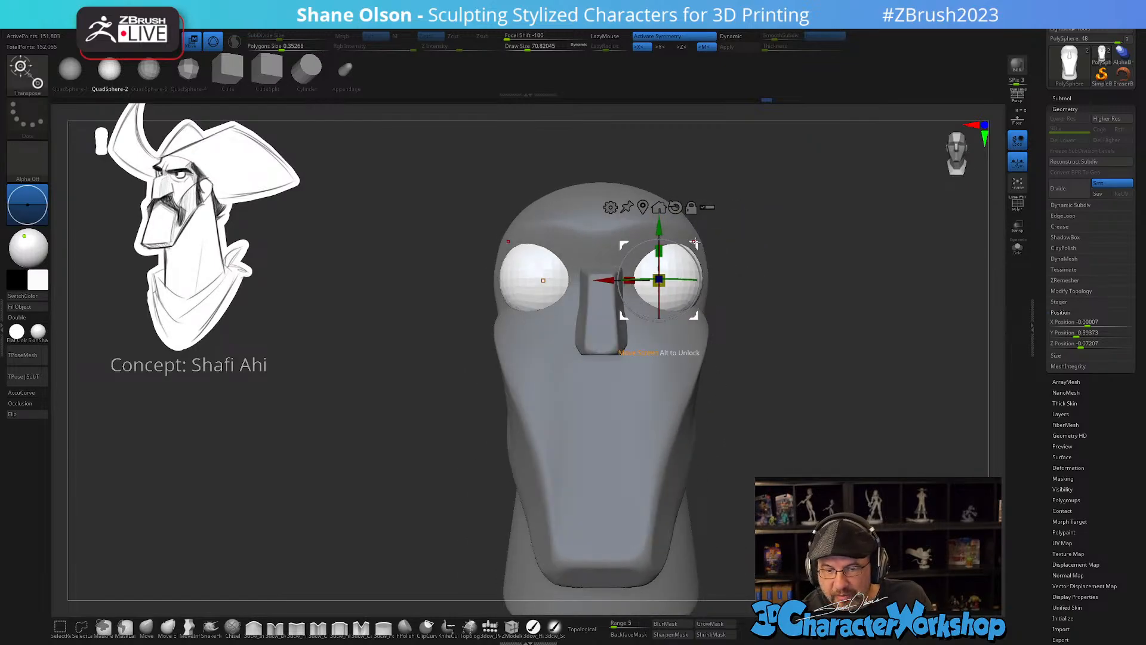
drag(696, 245, 683, 243)
right_drag(779, 339, 712, 296)
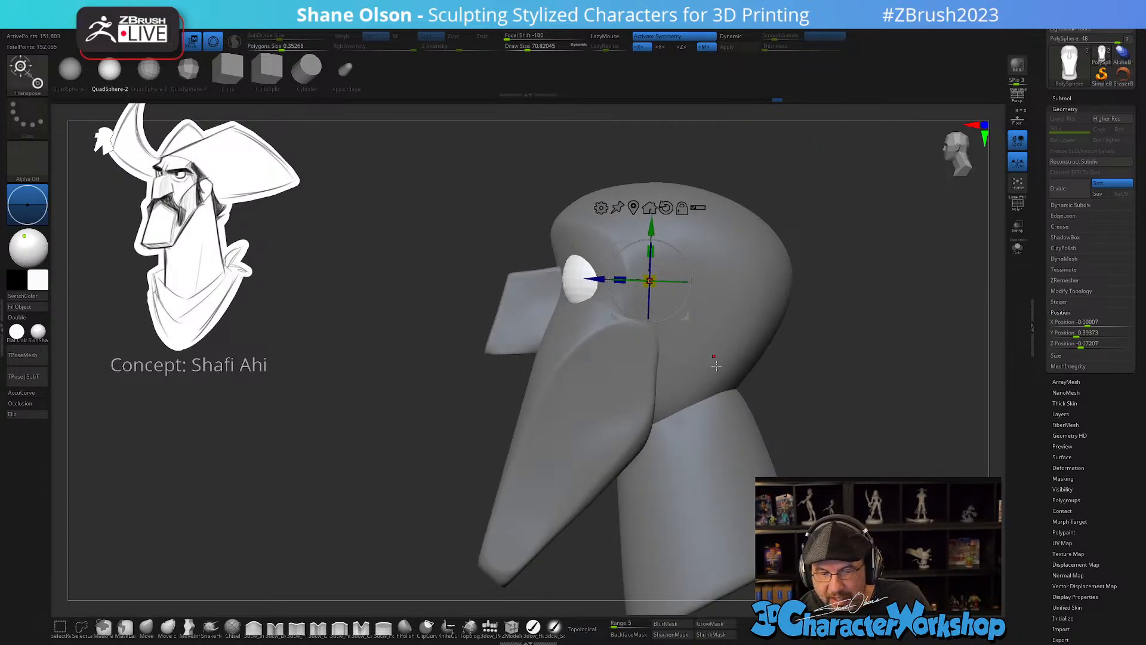
- Split the unmasked eyeballs off the head with Split Unmasked Points and make the new eyeball subtool visible
key(q)
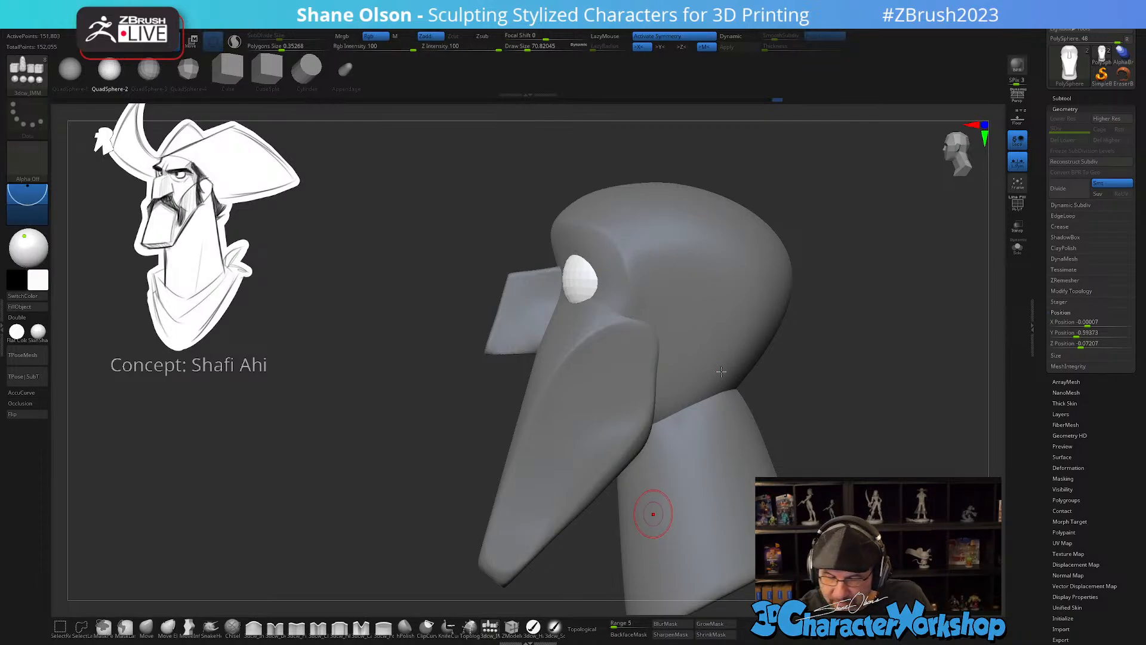
mouse_move(882, 290)
alt+right_down()
mouse_move(837, 278)
mouse_move(791, 358)
mouse_move(804, 358)
mouse_move(776, 317)
mouse_move(777, 331)
mouse_move(760, 319)
alt+right_up()
key(space)
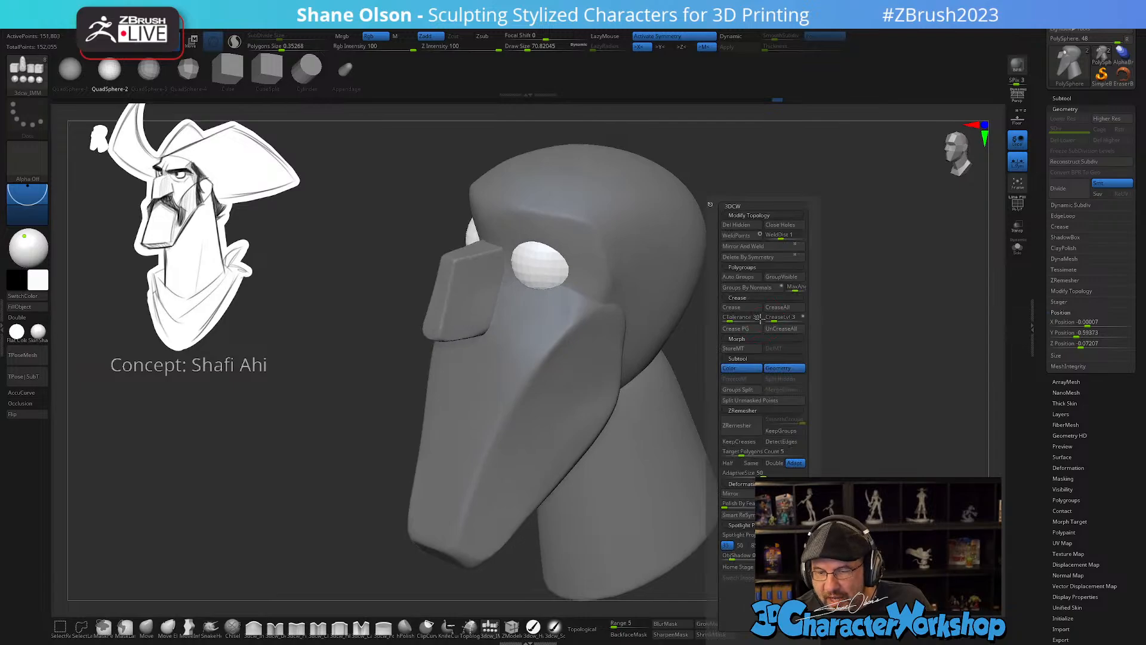
click(750, 400)
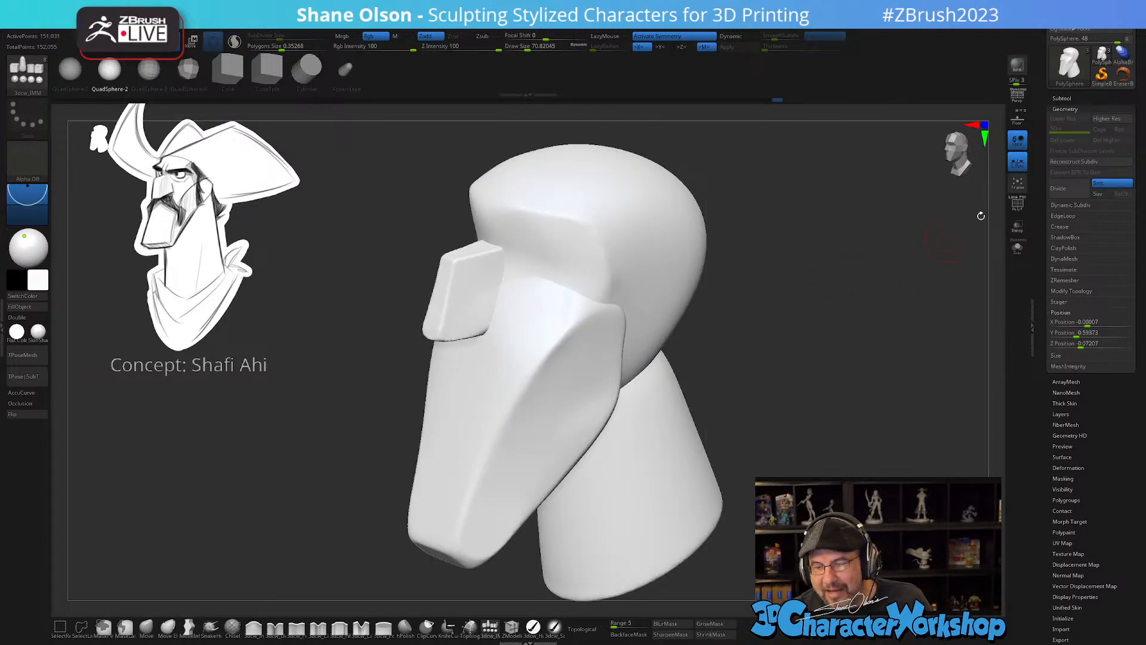
click(1066, 98)
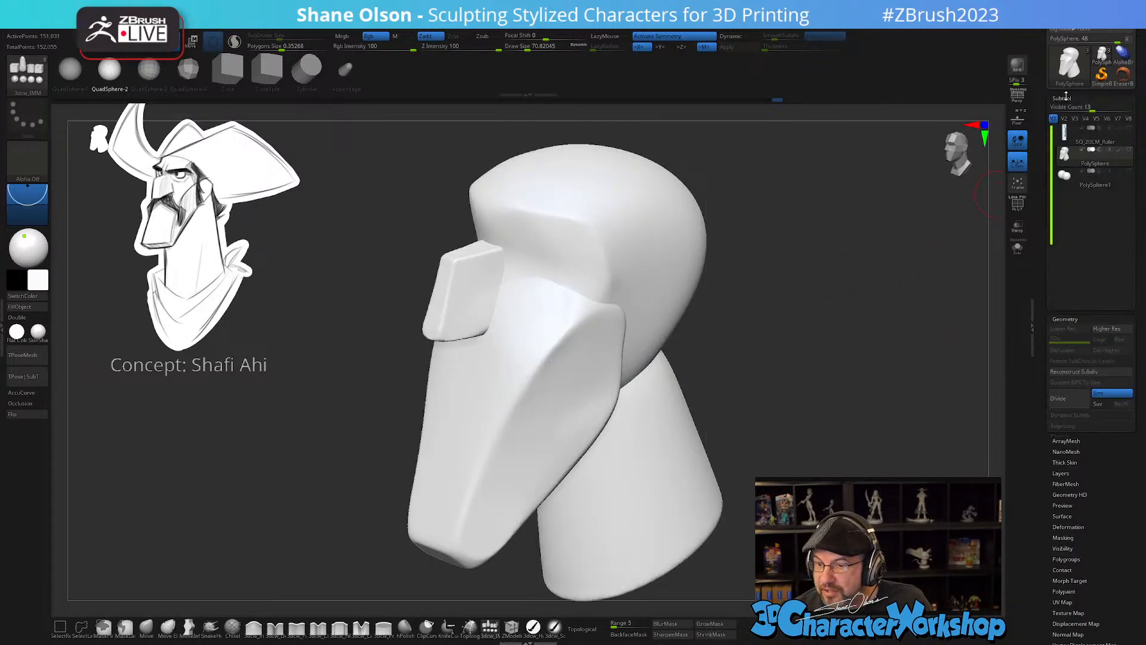
click(1129, 172)
mouse_move(1131, 155)
drag(867, 329, 826, 320)
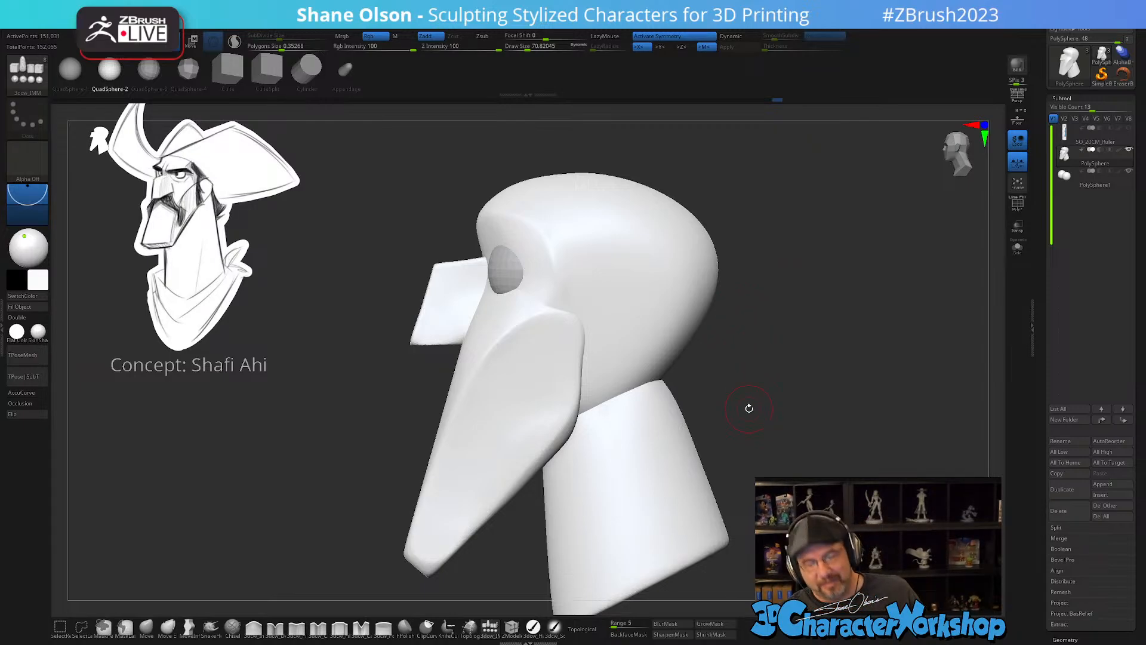
- Set up the Move brush with topological masking enabled at a draw size of about 245
key(s)
drag(757, 411, 763, 412)
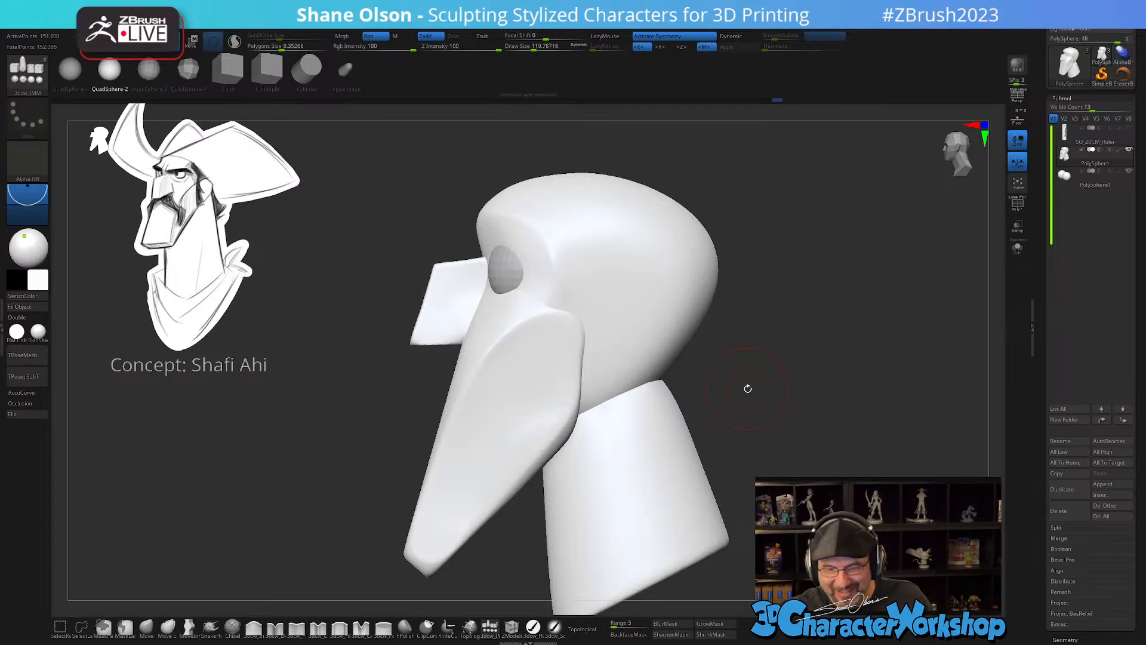
mouse_move(744, 401)
mouse_down()
mouse_move(757, 398)
mouse_move(744, 401)
mouse_up()
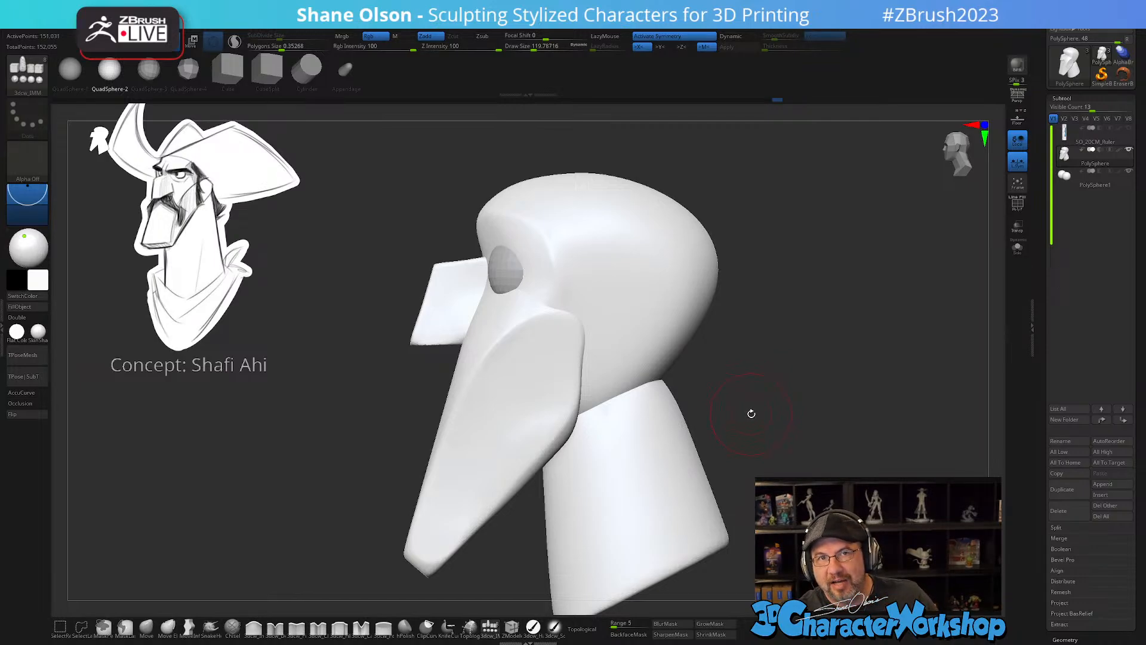
key(s)
drag(747, 406, 763, 404)
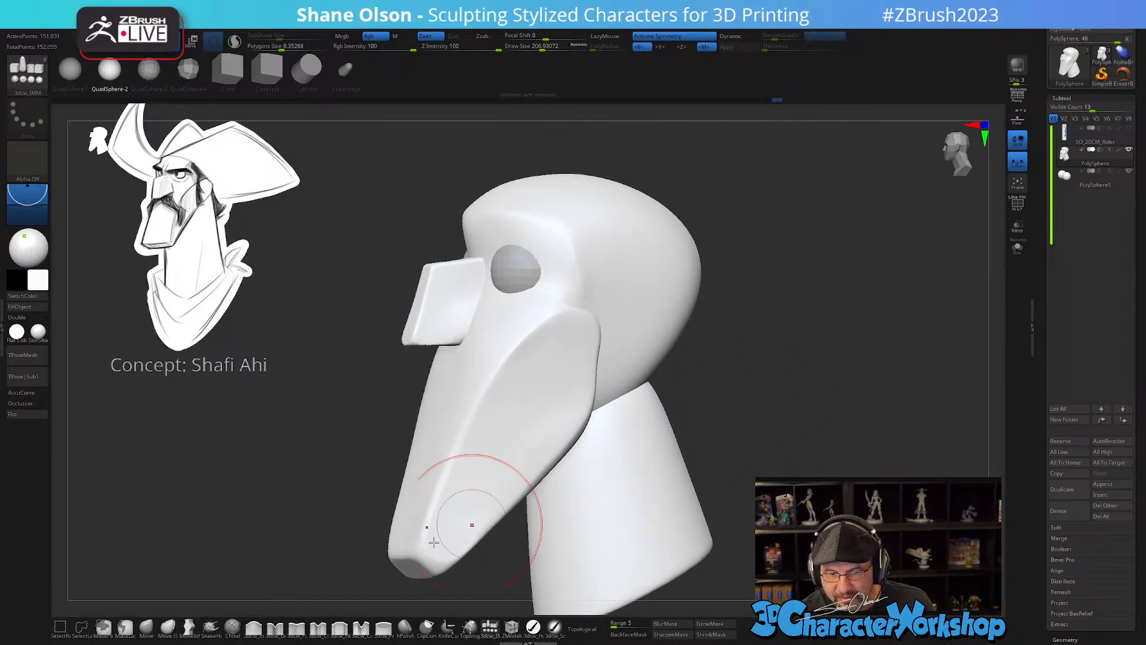
click(146, 627)
drag(268, 567, 334, 564)
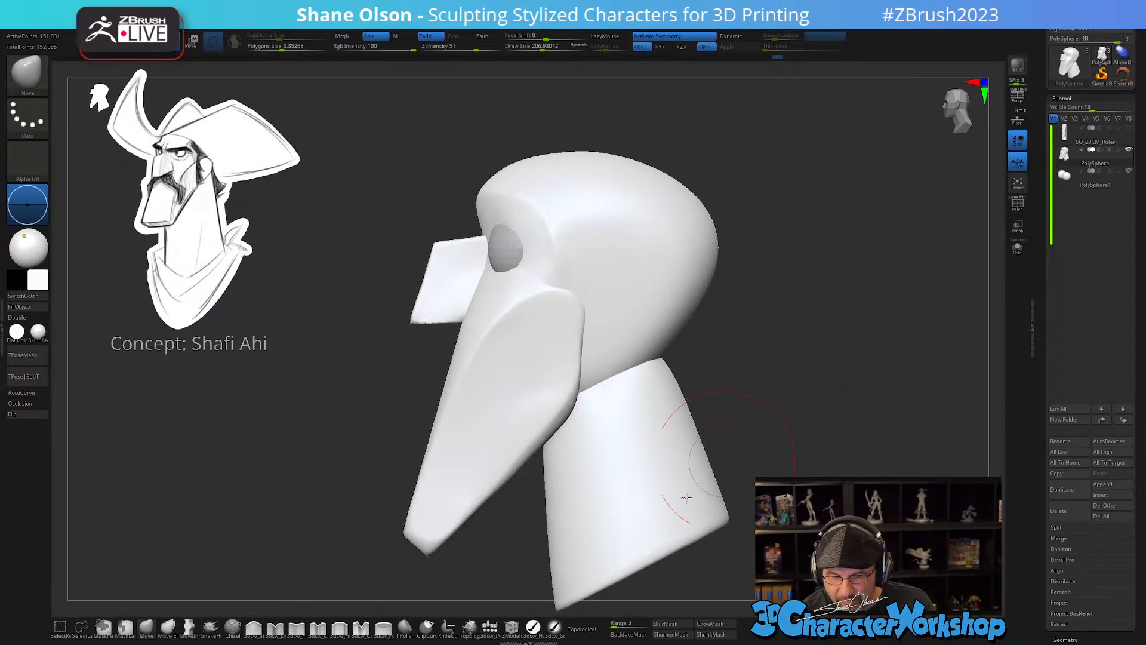
click(582, 629)
alt+right_drag(583, 381, 582, 399)
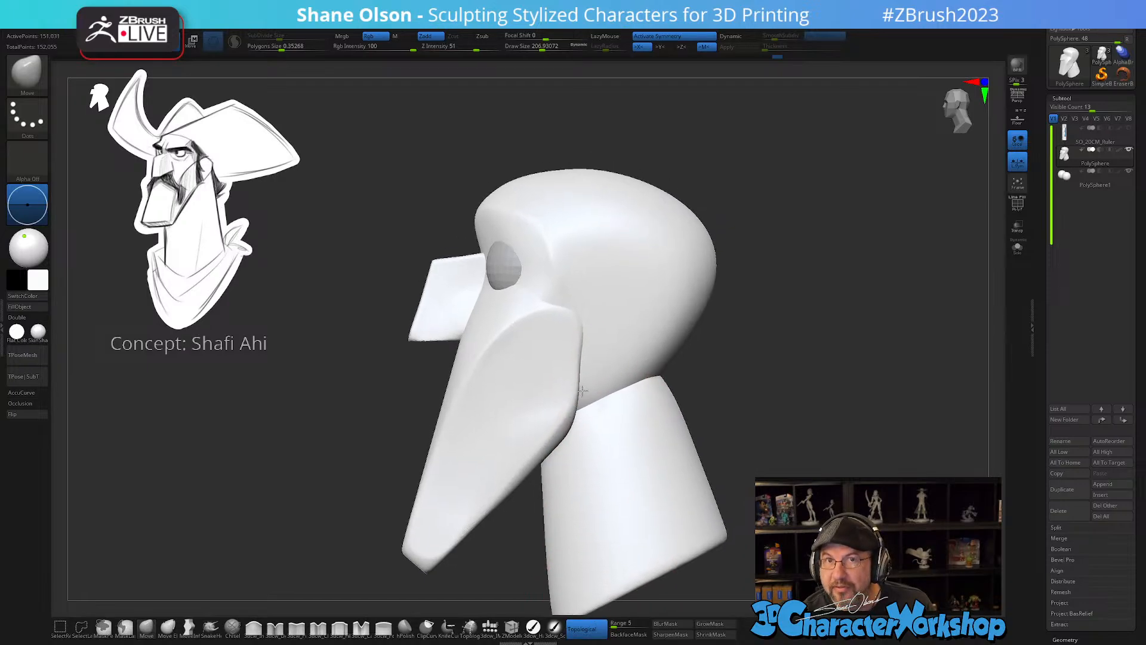
key(s)
drag(568, 415, 572, 415)
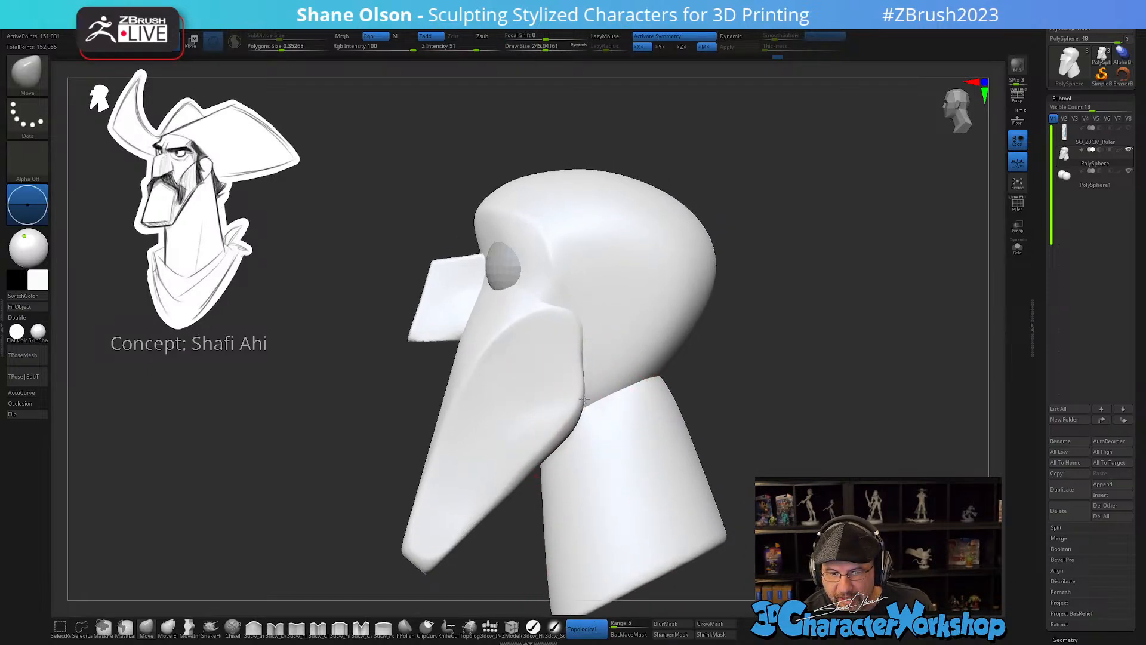
- Isolate the cranium and push its rear underside upward with the Move brush at a draw size of about 372
mouse_move(661, 364)
alt+right_down()
mouse_move(652, 396)
mouse_move(696, 394)
mouse_move(696, 424)
mouse_move(690, 412)
alt+right_up()
key(s)
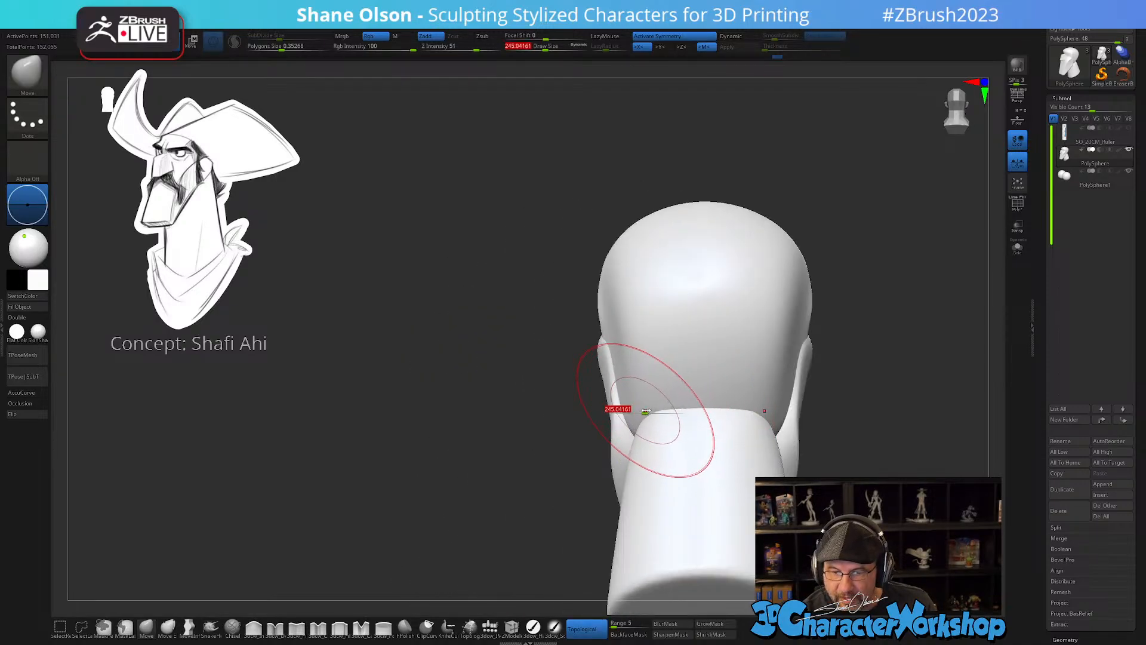
drag(647, 411, 652, 411)
mouse_move(654, 401)
alt+right_down()
mouse_move(644, 432)
mouse_move(701, 390)
alt+right_up()
key(w)
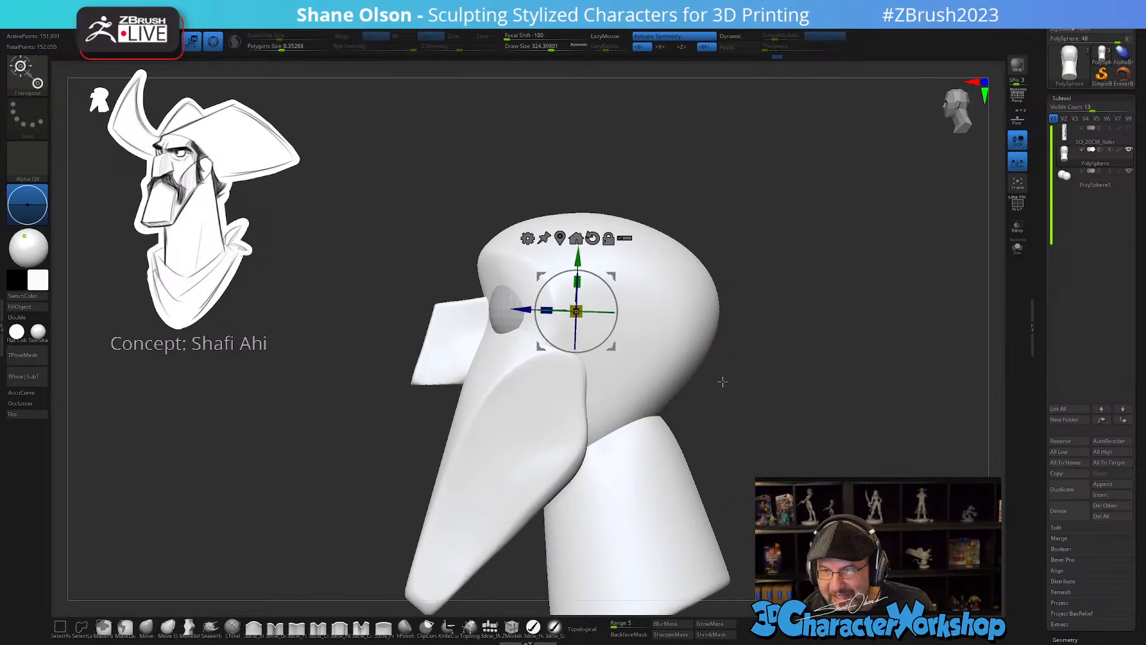
key(q)
ctrl+shift+click(684, 355)
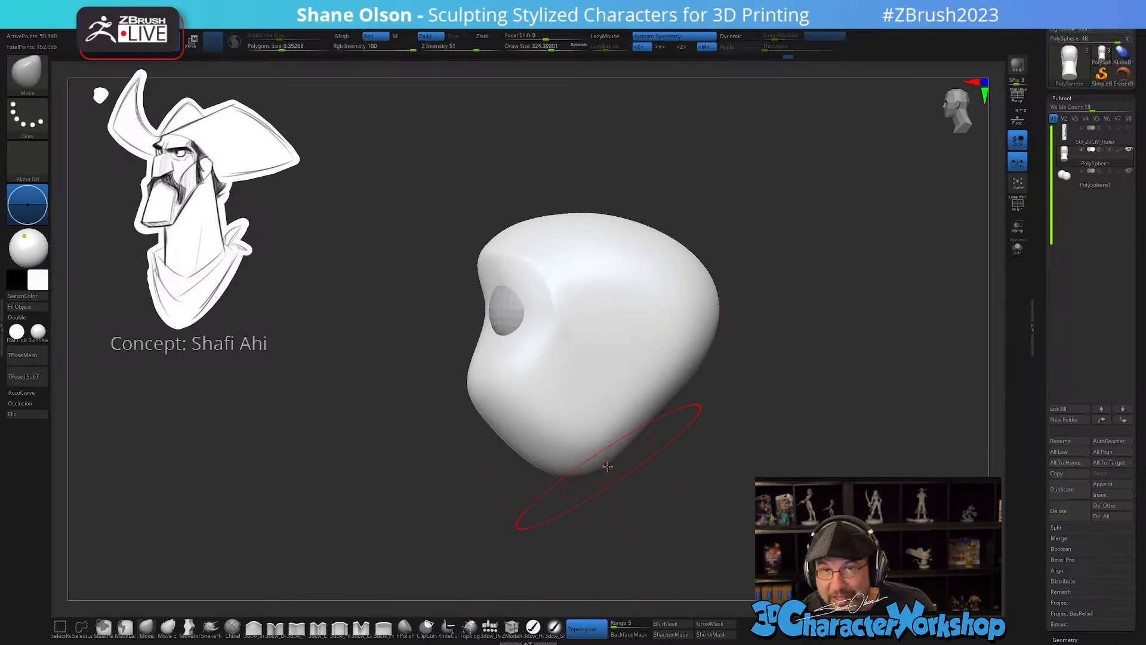
alt+right_drag(622, 472, 637, 473)
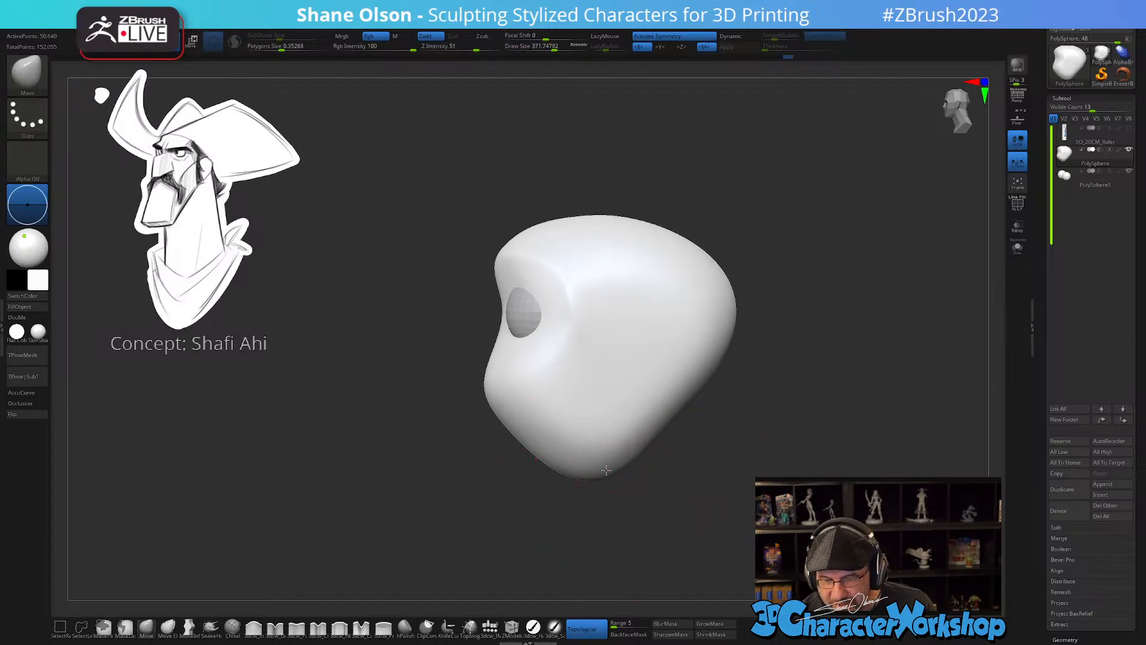
drag(606, 469, 652, 410)
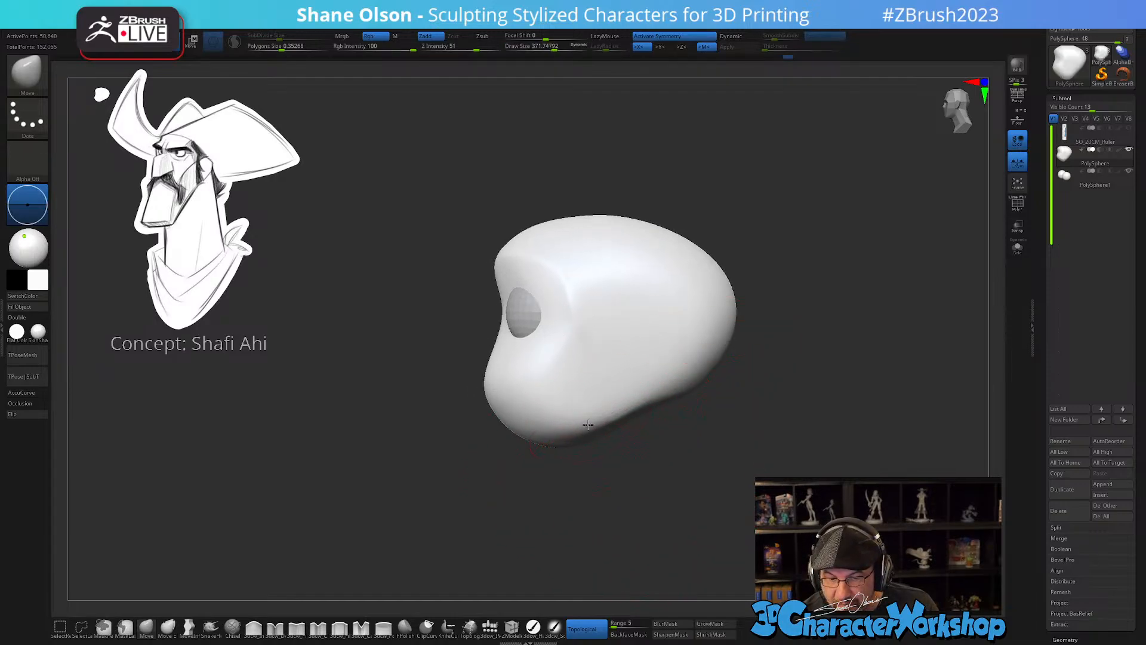
- Smooth the cranium's reshaped underside and unhide the rest of the head
mouse_move(588, 425)
right_down()
mouse_move(709, 402)
mouse_move(652, 418)
right_up()
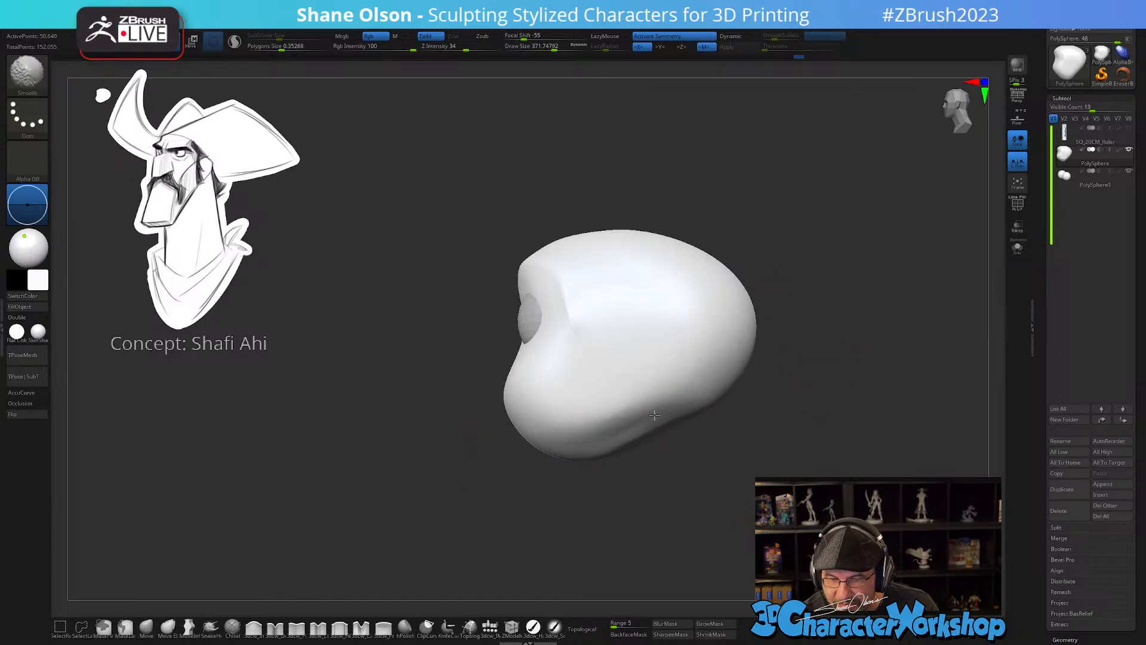
shift+drag(642, 425, 663, 433)
right_drag(687, 461, 651, 434)
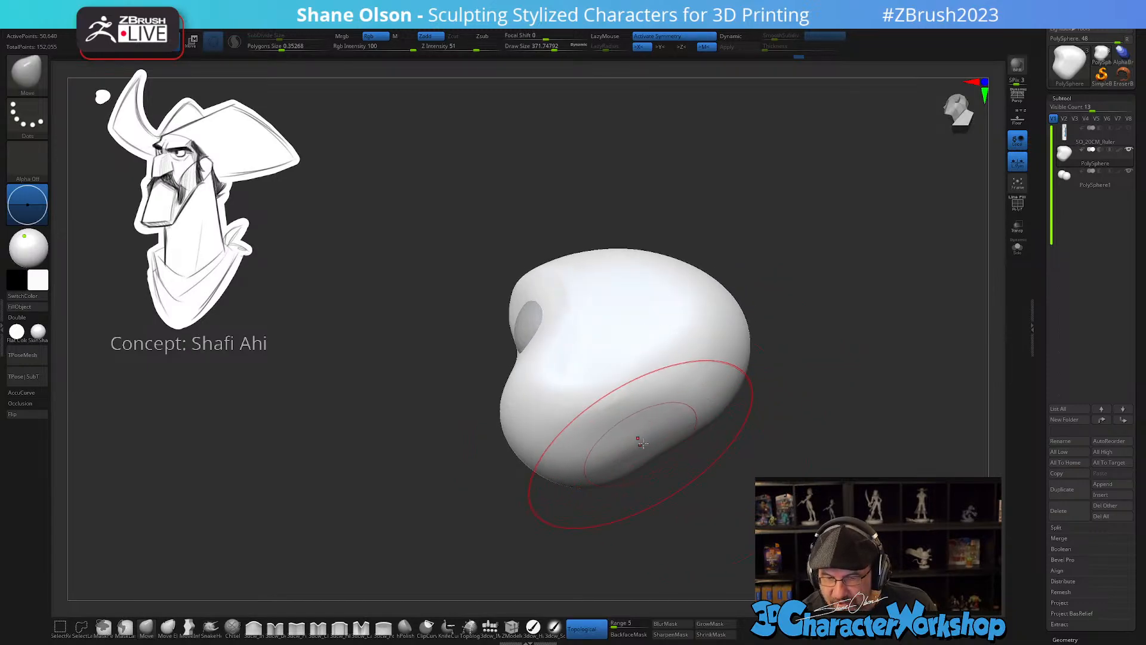
shift+drag(640, 438, 590, 462)
key(shift)
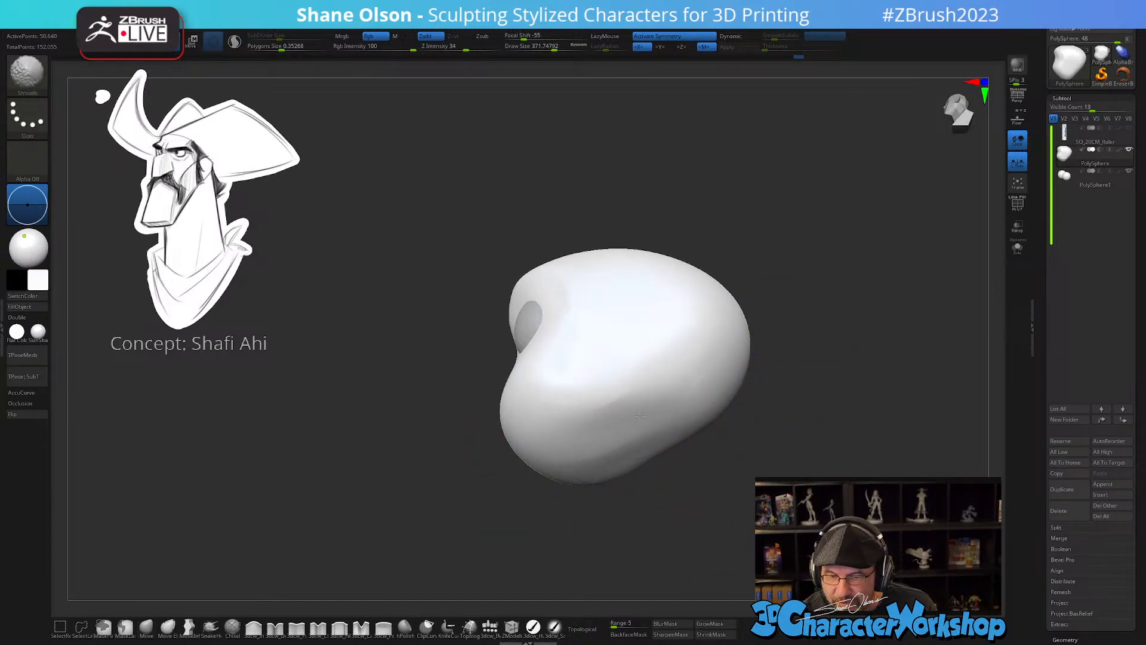
key(shift+f)
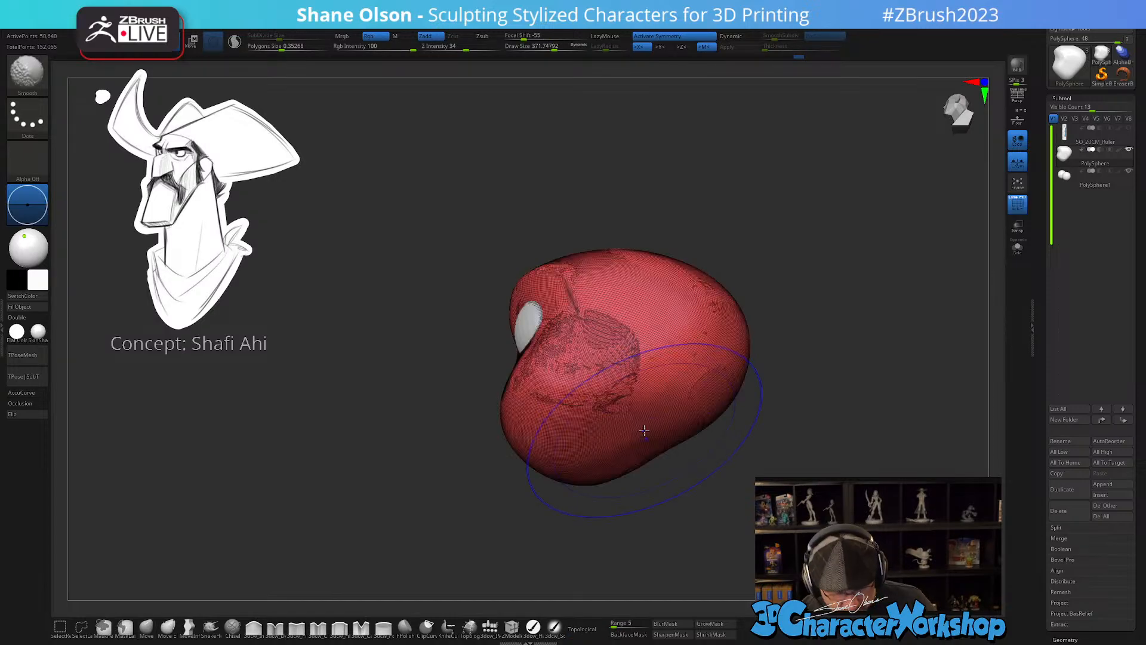
key(shift+f)
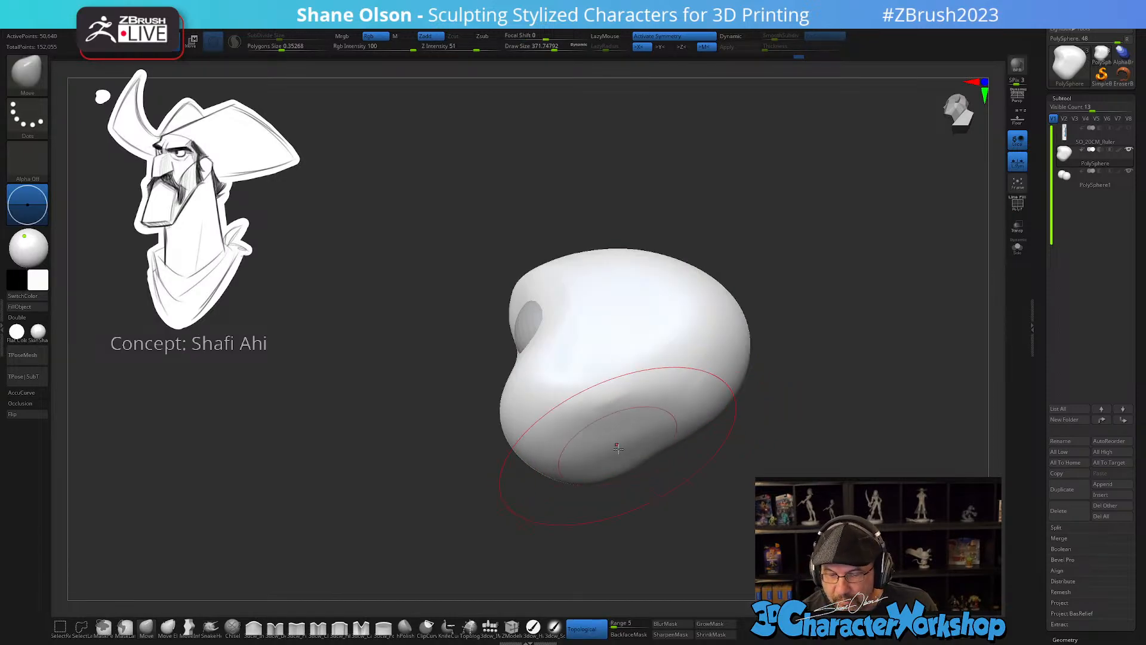
right_drag(707, 409, 711, 411)
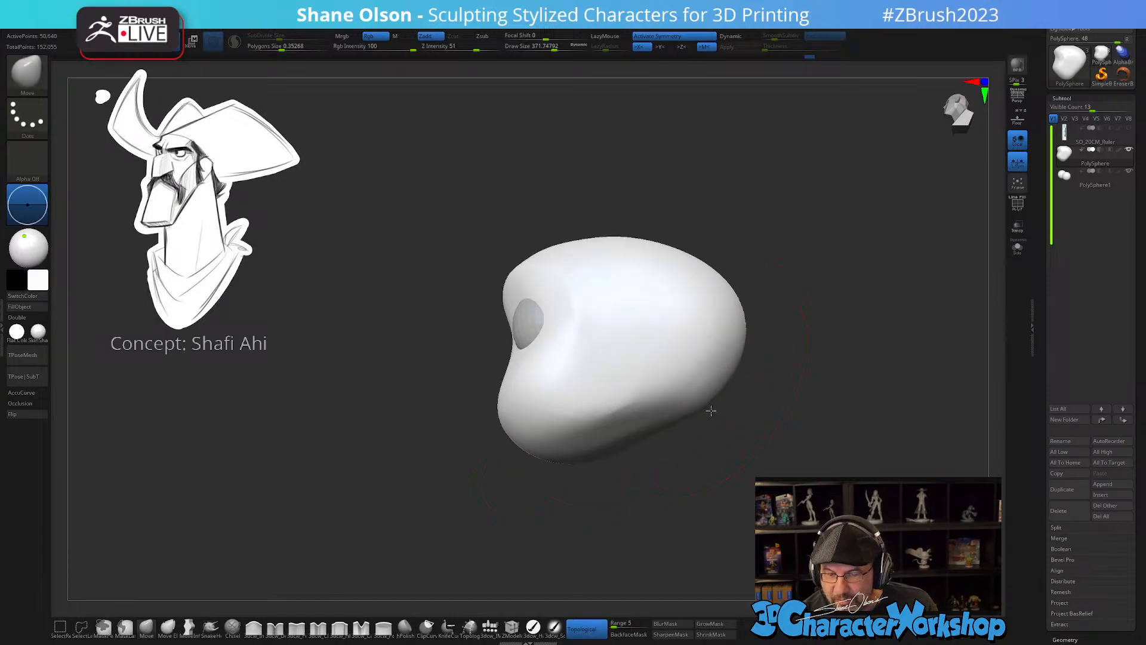
ctrl+shift+click(743, 433)
drag(735, 463, 694, 430)
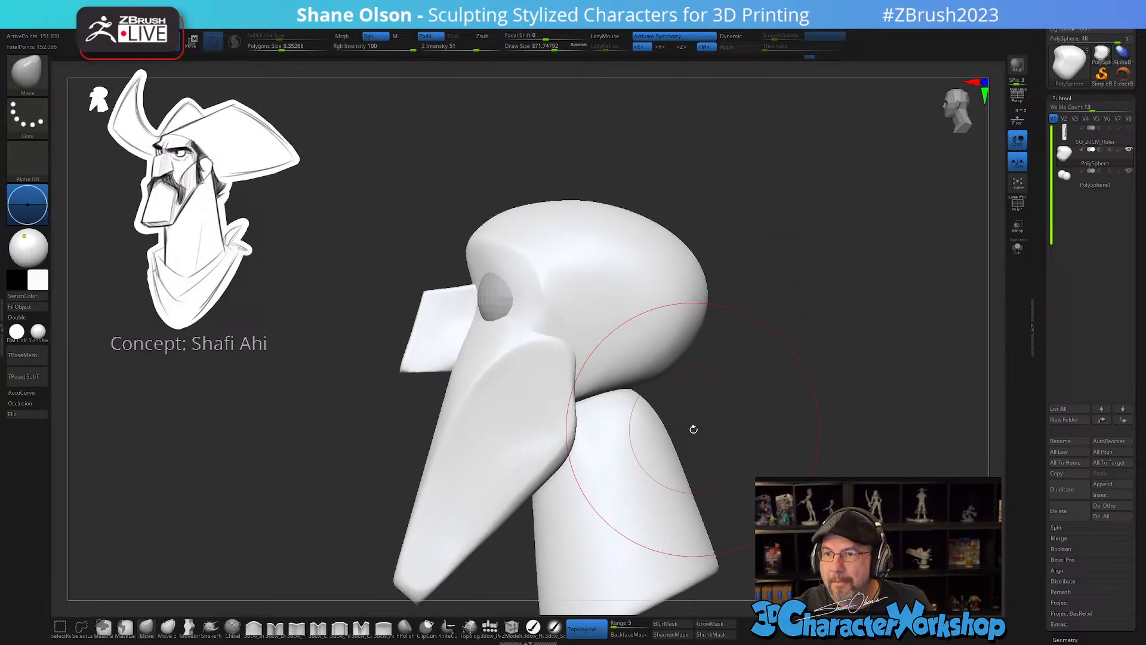
- Isolate the neck, raise its rounded top toward the skull with the infinite-depth move brush, and unhide the other parts
ctrl+shift+click(652, 486)
drag(729, 420, 681, 403)
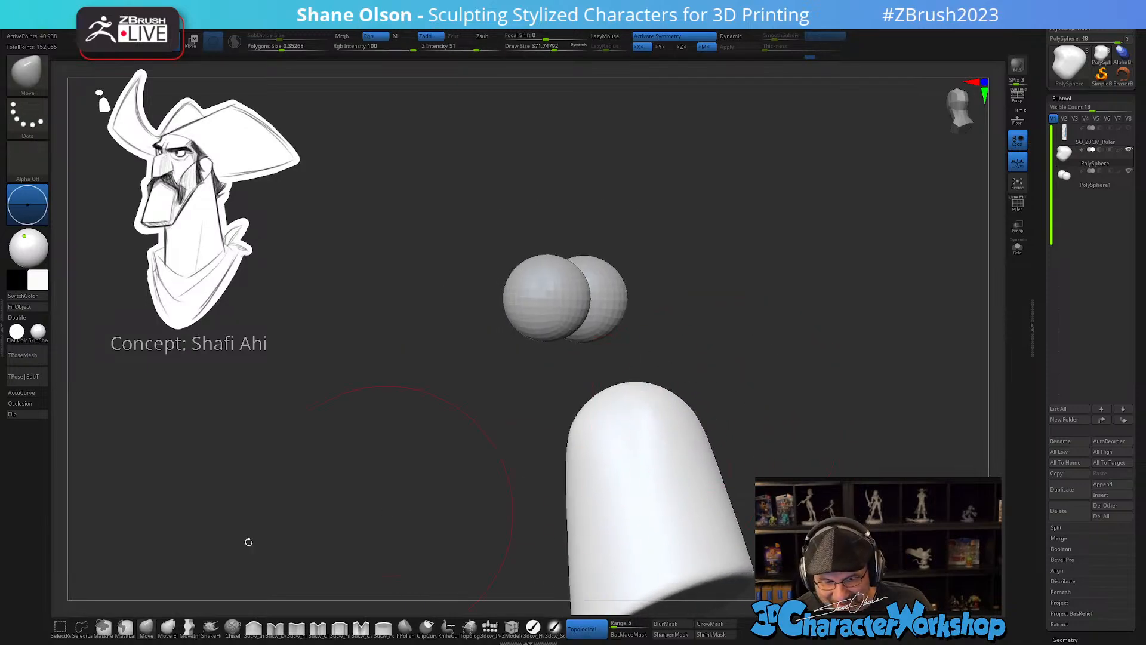
click(189, 627)
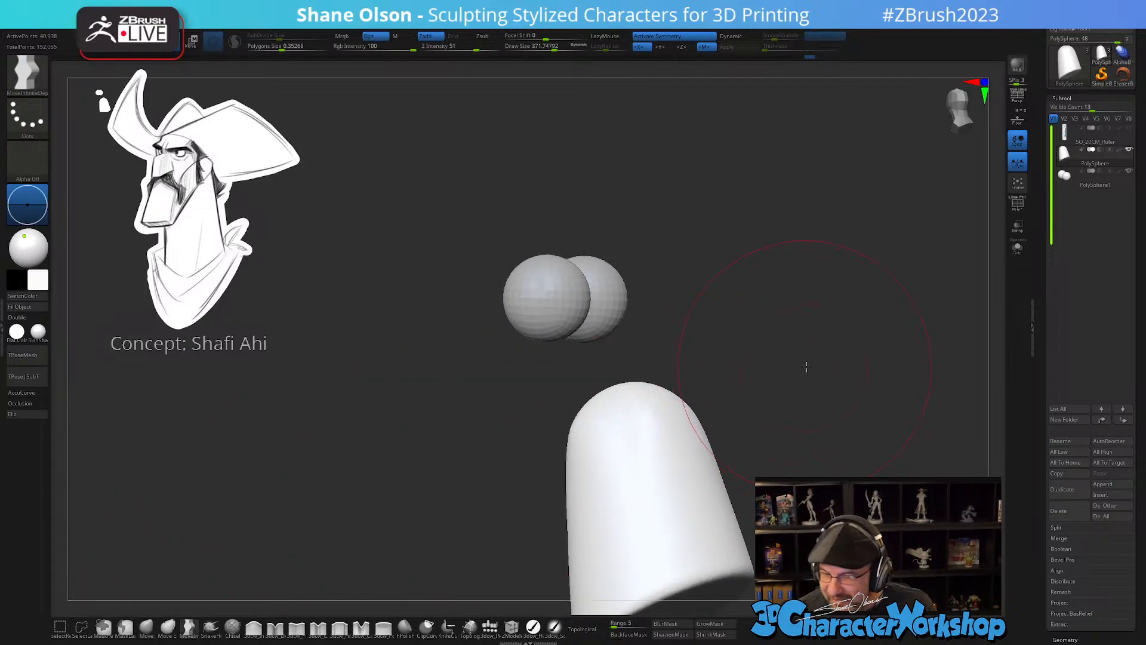
drag(806, 366, 807, 366)
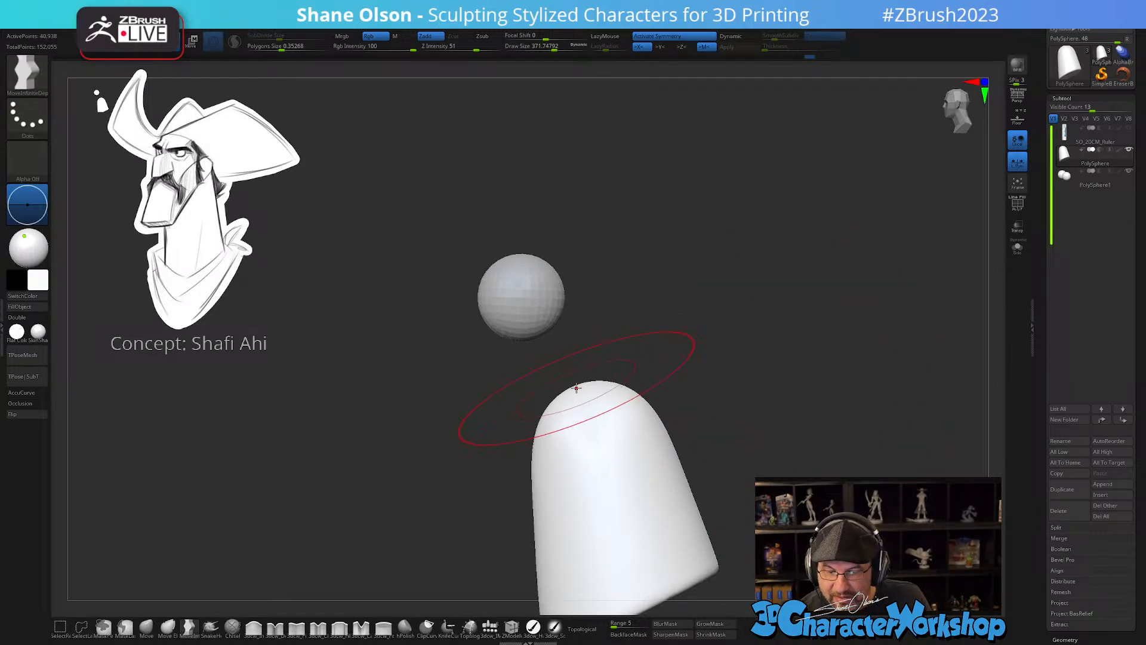
mouse_move(577, 388)
mouse_down()
mouse_move(569, 366)
mouse_move(620, 363)
mouse_up()
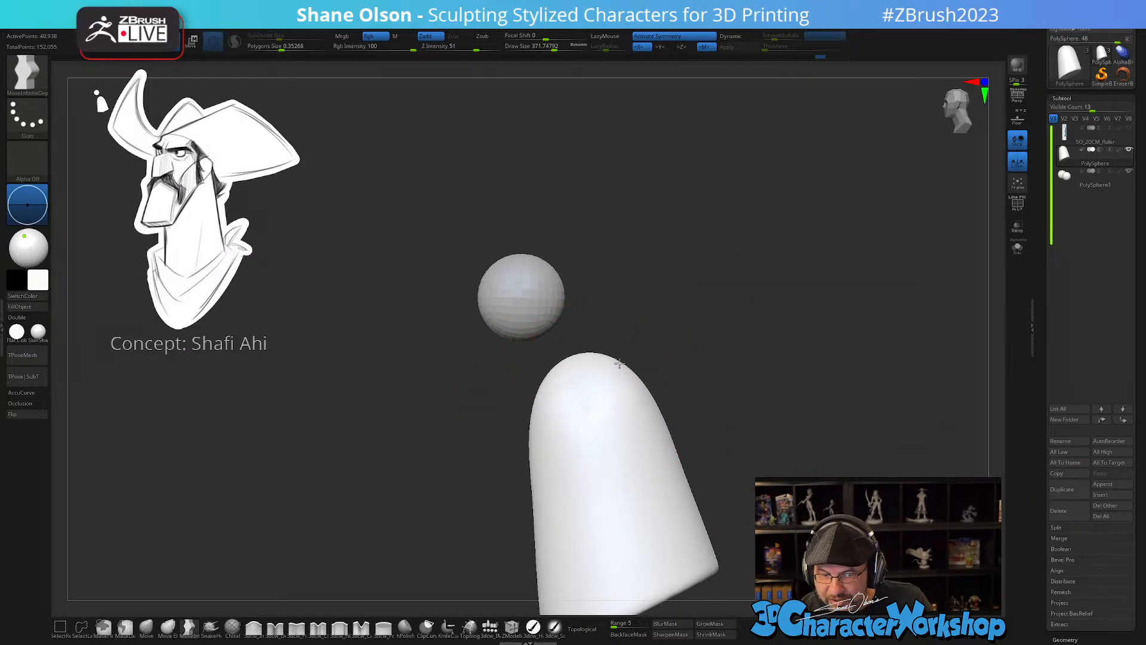
ctrl+shift+click(750, 373)
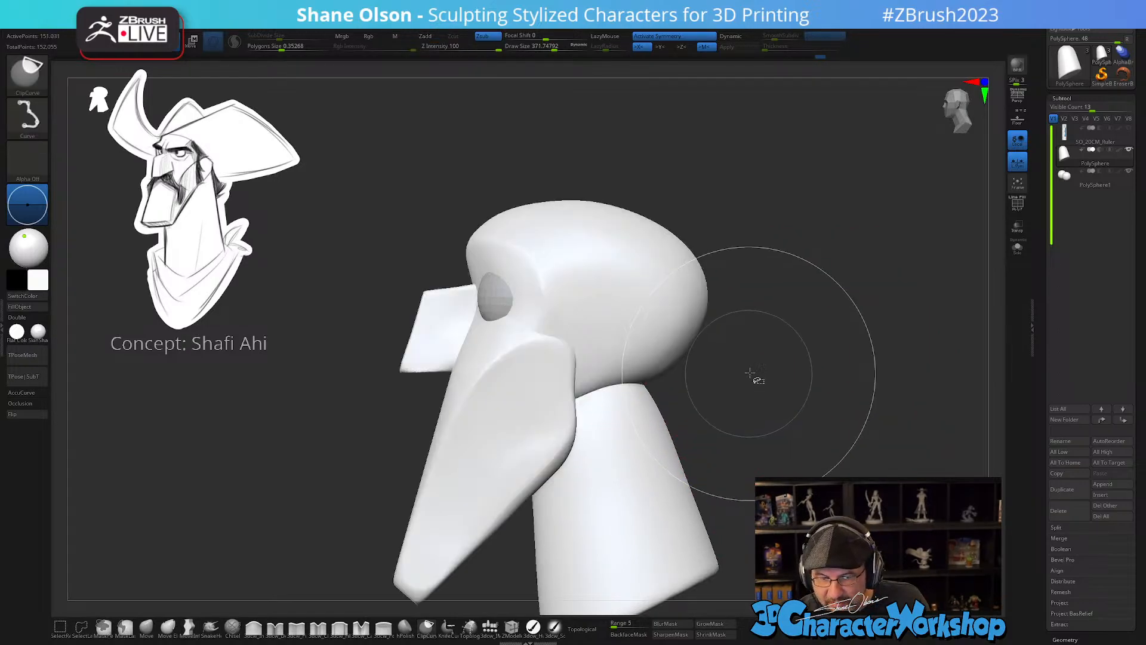
- Enable topological masking for the infinite-depth move brush and adjust the neck where it meets the back of the skull
drag(734, 389, 588, 430)
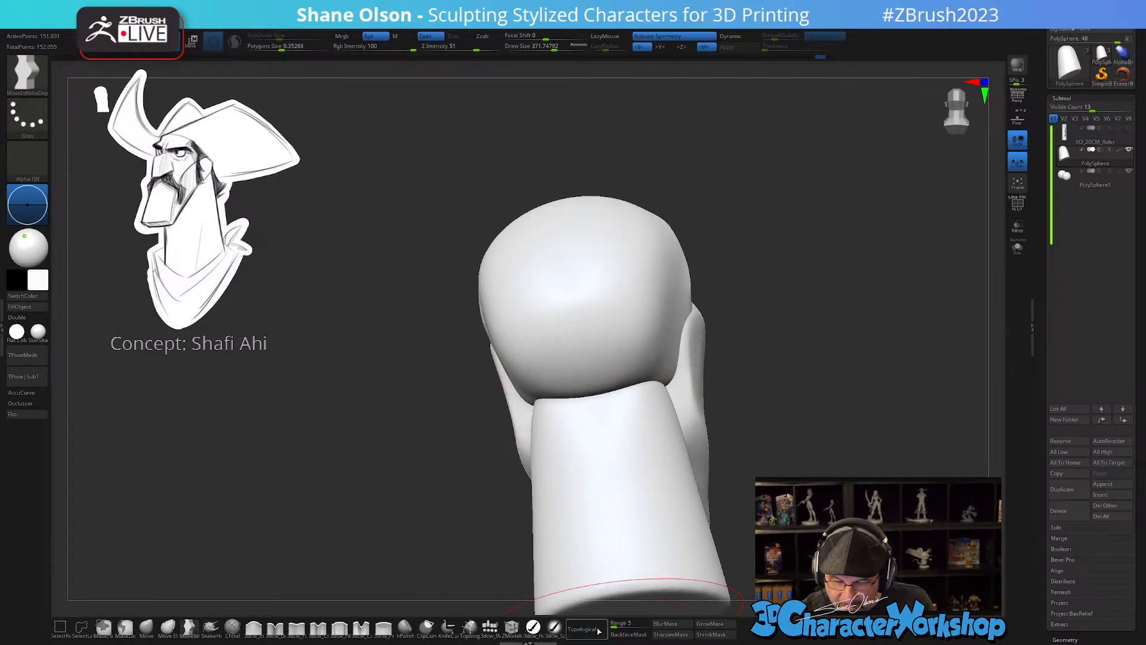
click(599, 630)
mouse_move(589, 410)
mouse_down()
mouse_move(586, 340)
mouse_move(576, 384)
mouse_move(645, 425)
mouse_move(660, 404)
mouse_move(603, 402)
mouse_up()
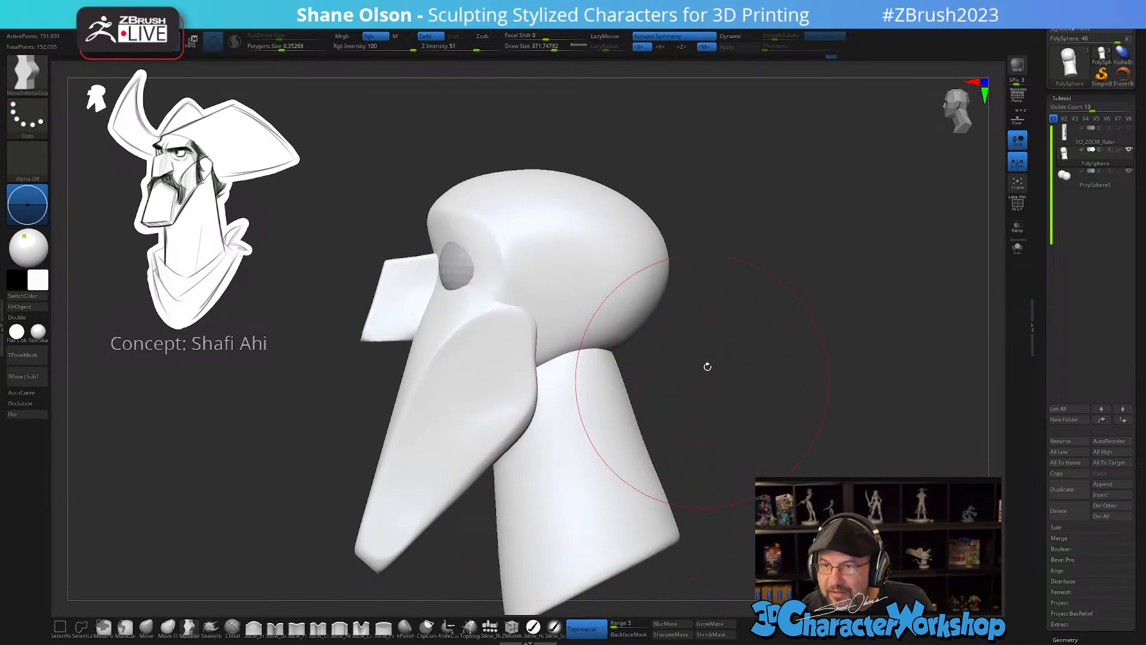
drag(707, 367, 663, 350)
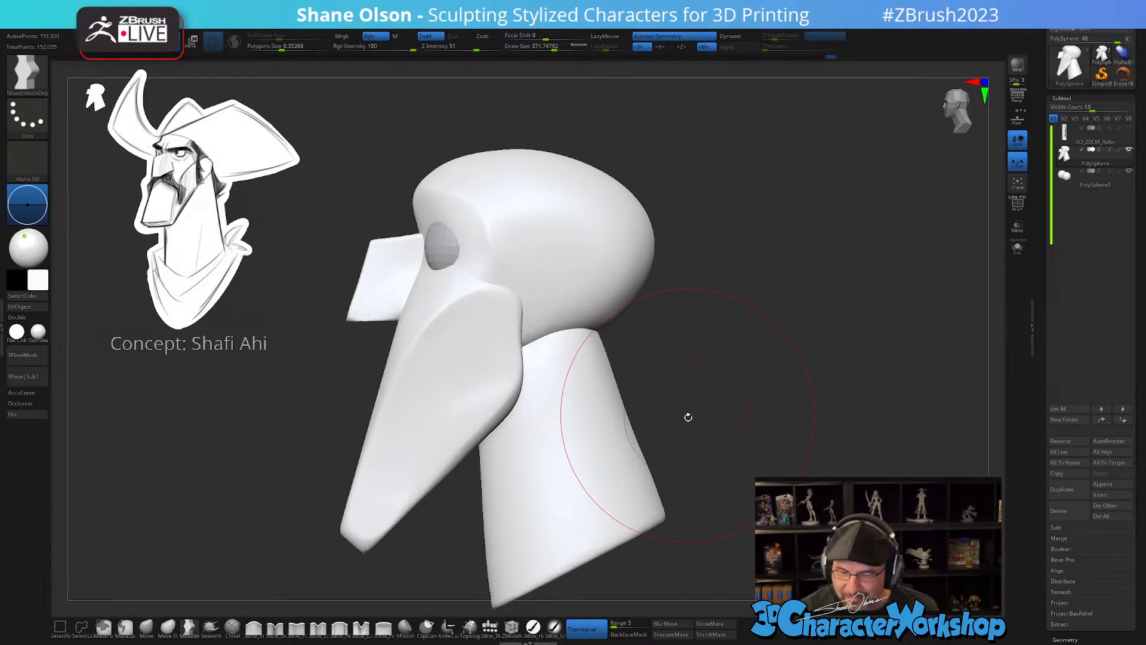
- Pull the jaw's rear edge slightly backward at a draw size of about 201, and reduce the draw size to about 124
key(s)
drag(688, 420, 682, 420)
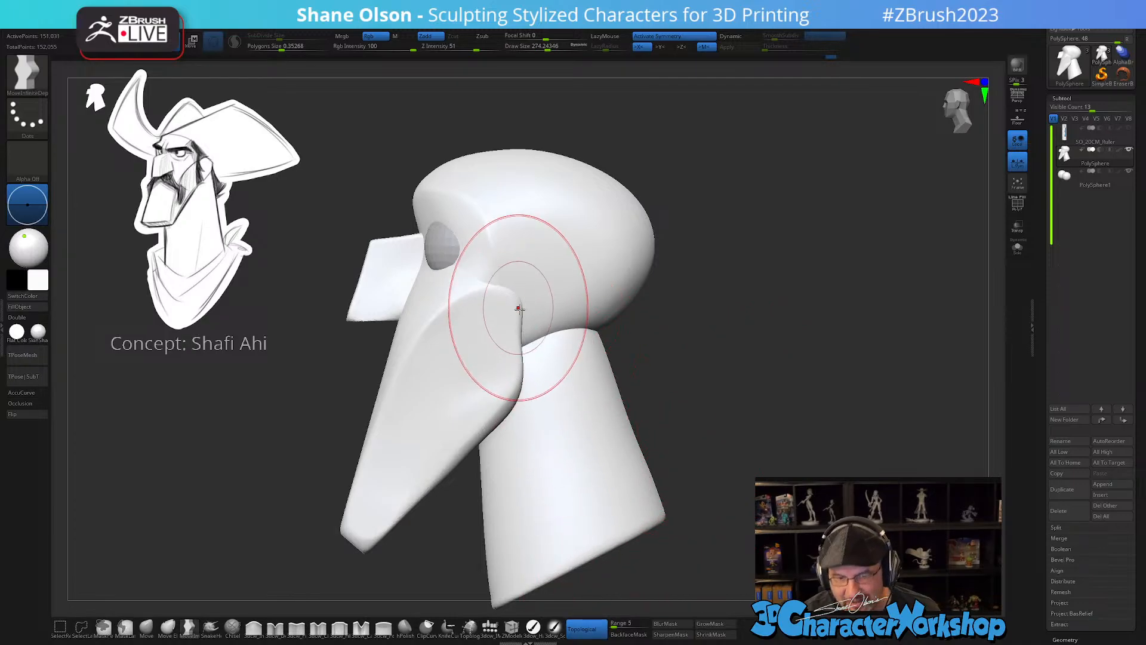
key(s)
drag(537, 430, 512, 430)
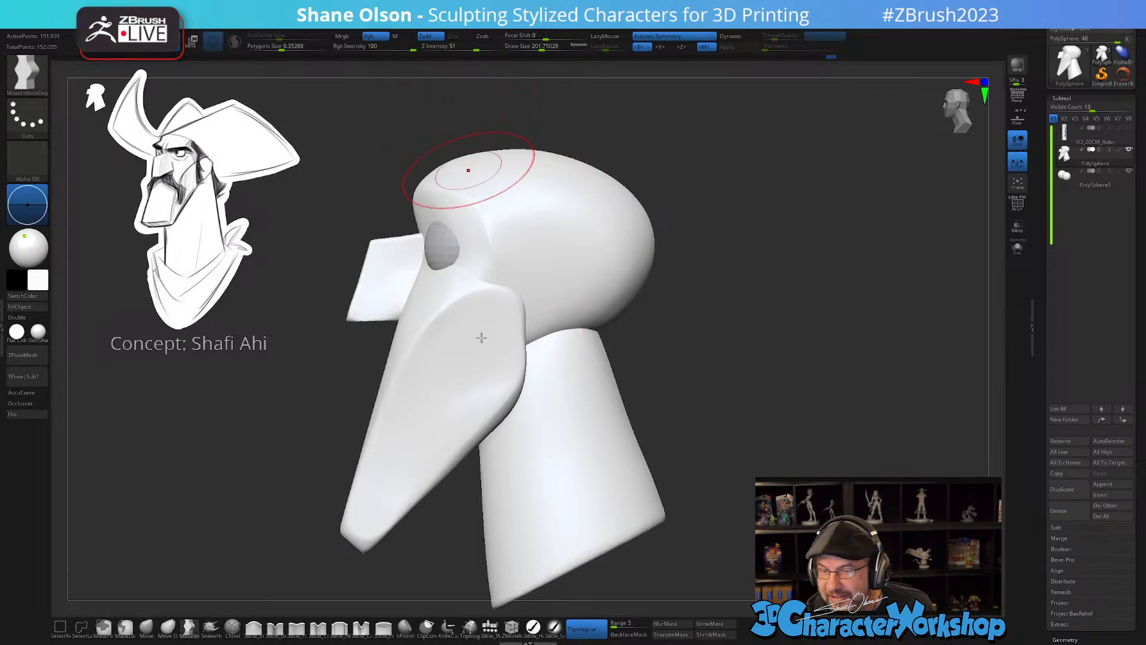
alt+drag(752, 341, 773, 325)
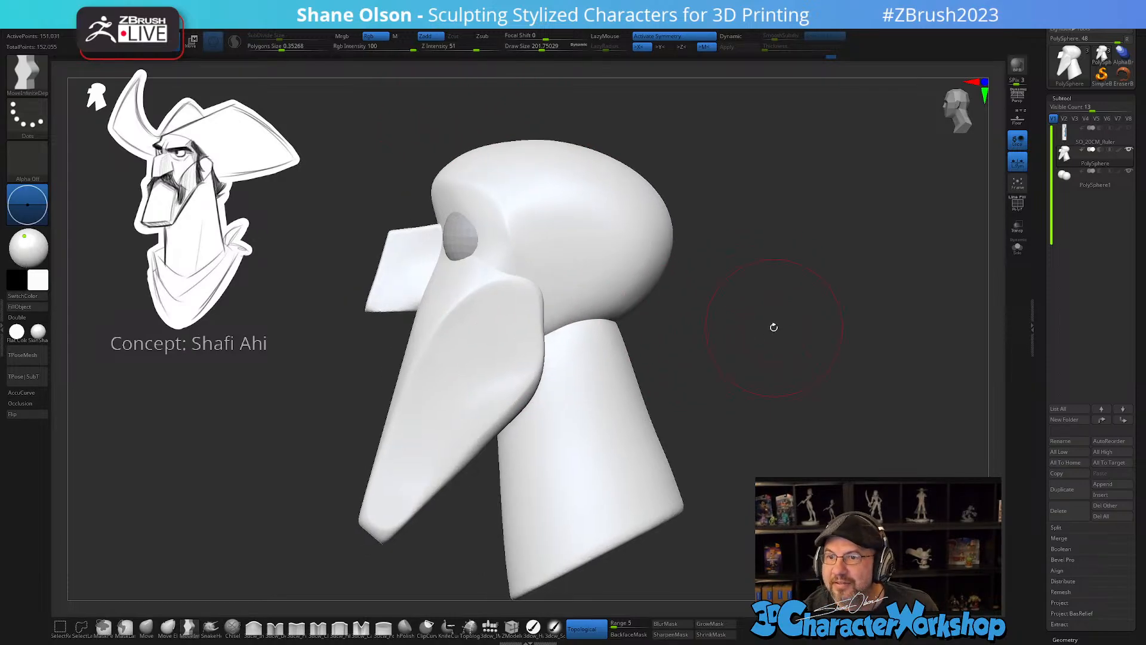
key(bracketleft)
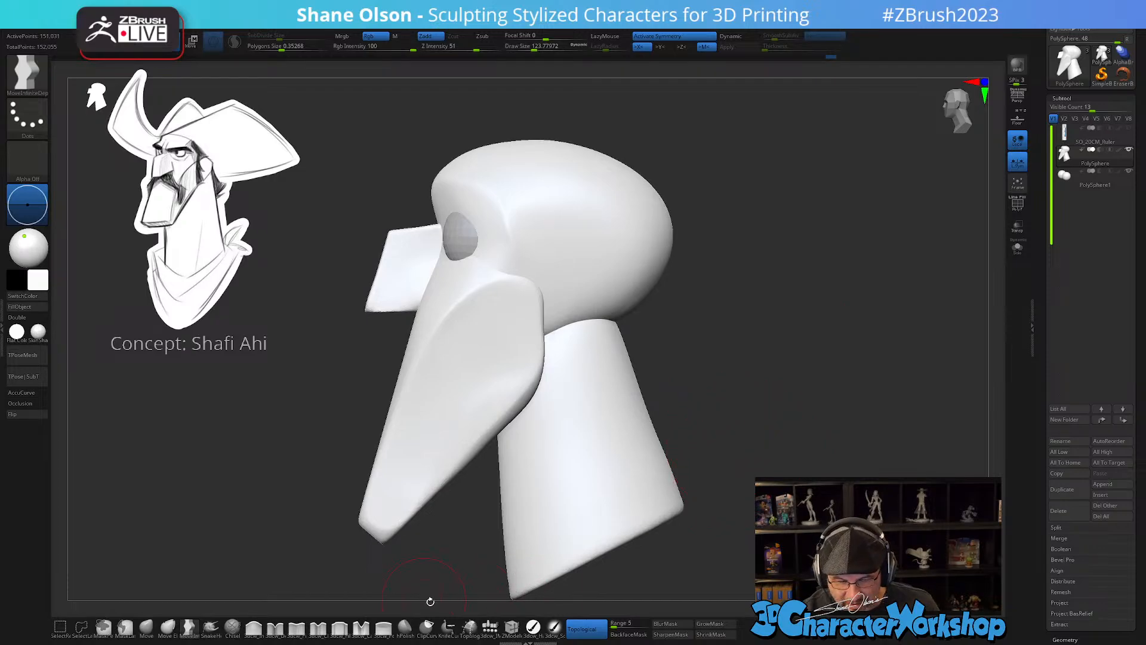
- Choose the 3DCW_Detail brush, reduce the draw size to about 68, and try a stroke down the neck, undoing it
click(277, 627)
mouse_move(647, 364)
alt+mouse_down()
mouse_move(677, 392)
mouse_move(693, 282)
alt+mouse_up()
key(s)
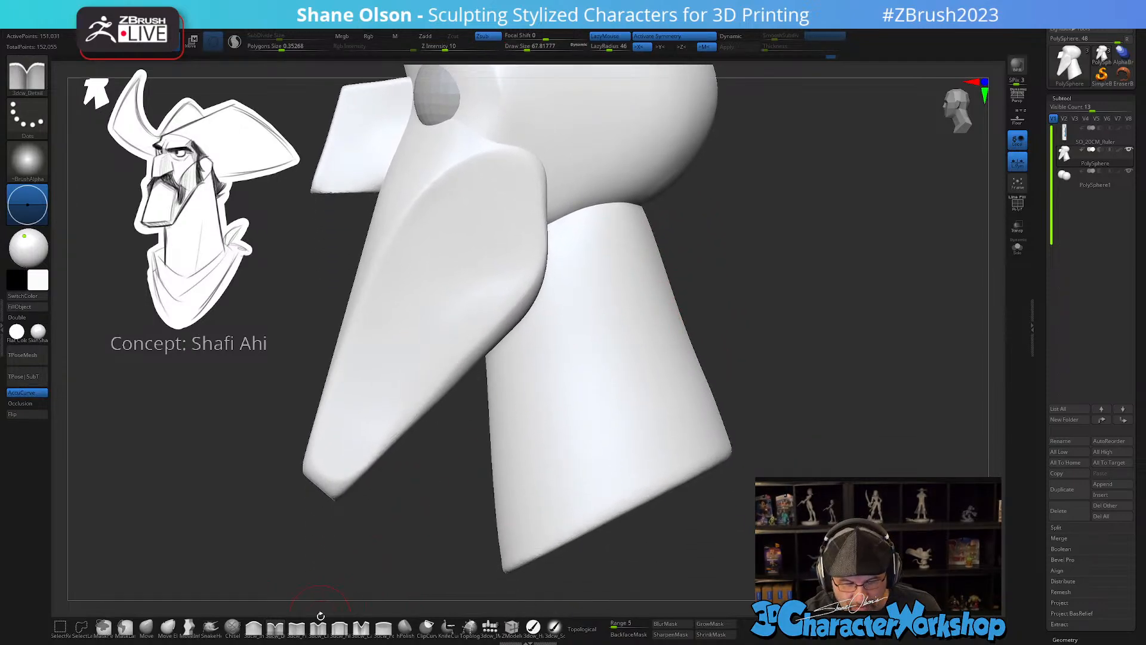
mouse_move(626, 234)
mouse_down()
mouse_move(592, 284)
mouse_move(567, 359)
mouse_move(591, 410)
mouse_move(640, 429)
mouse_up()
drag(800, 406, 771, 433)
key(ctrl+z)
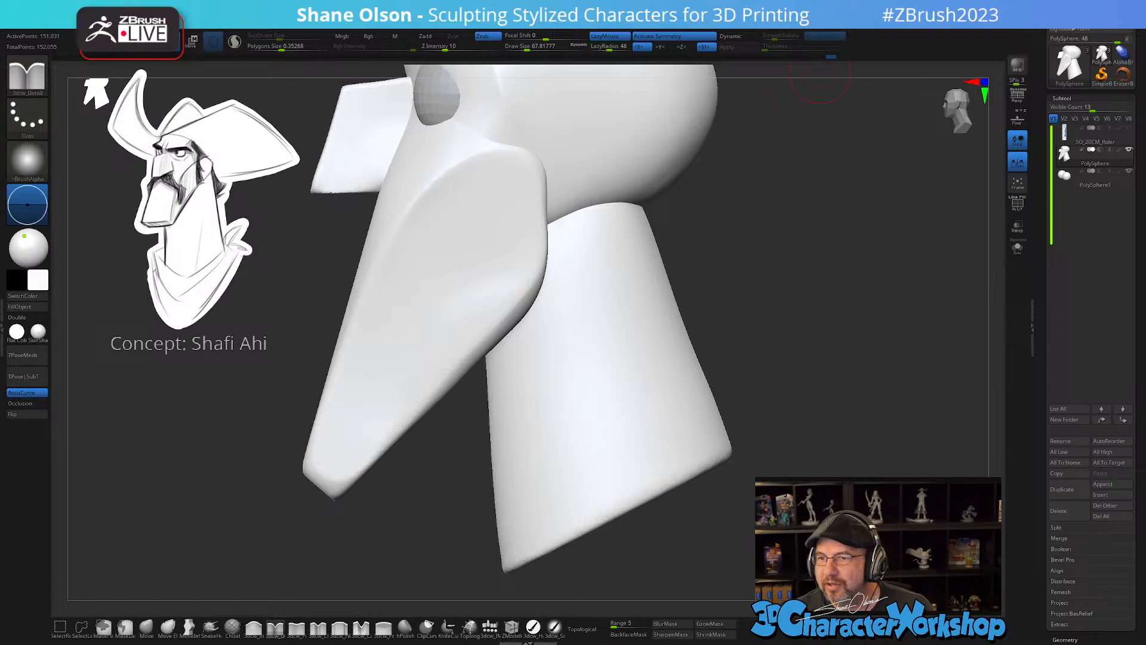
- Hide the cranium and neck, mask the jaw and nose, unhide all parts, and display the polygroup wireframe
drag(737, 285, 737, 272)
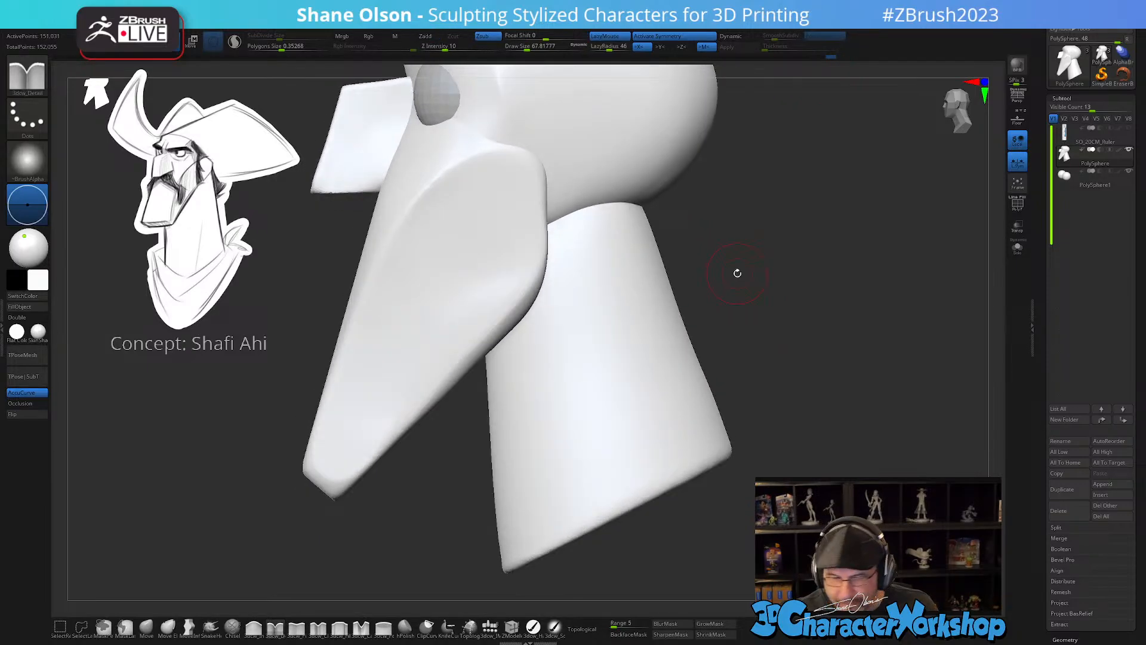
drag(671, 328, 749, 350)
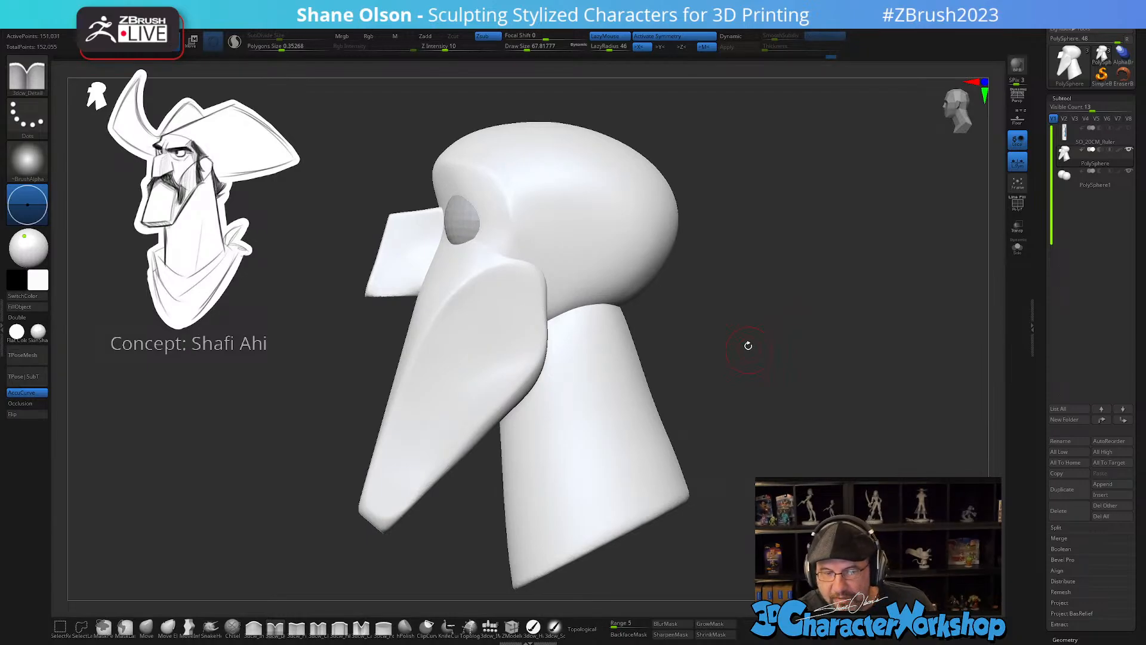
alt+drag(727, 334, 735, 350)
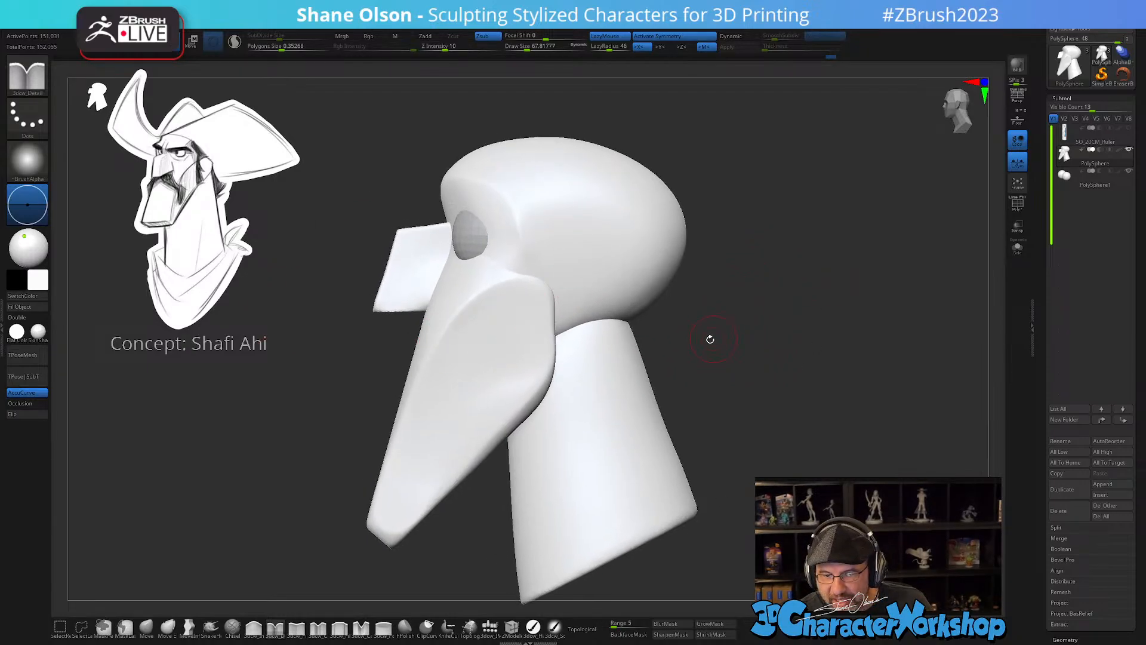
alt+drag(707, 346, 796, 314)
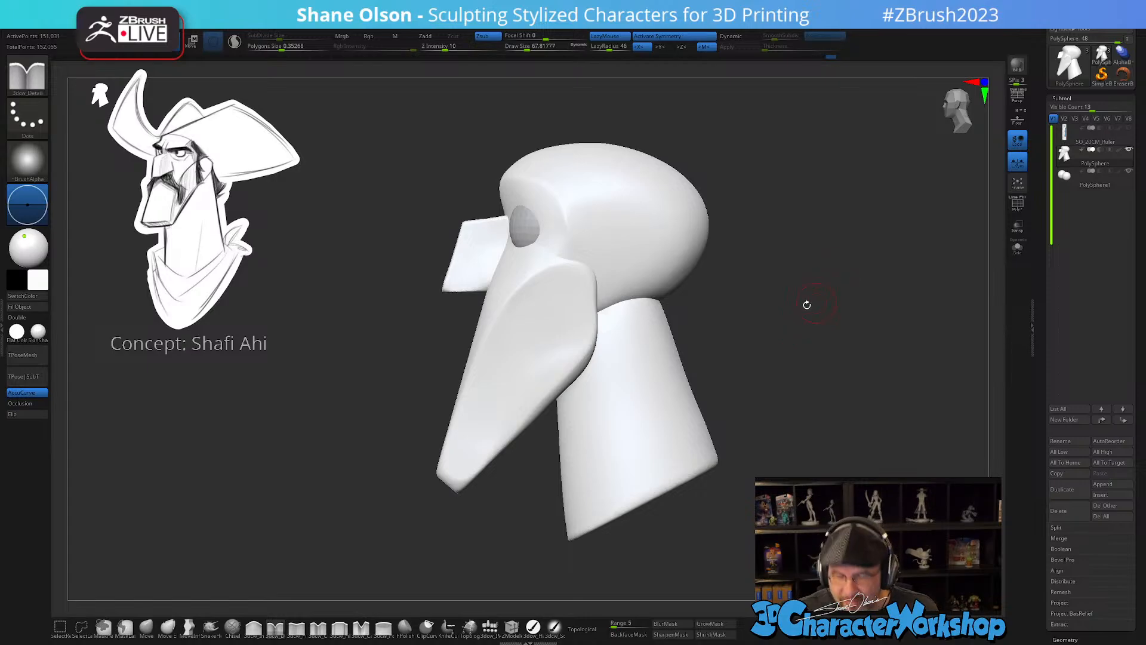
alt+drag(711, 300, 696, 336)
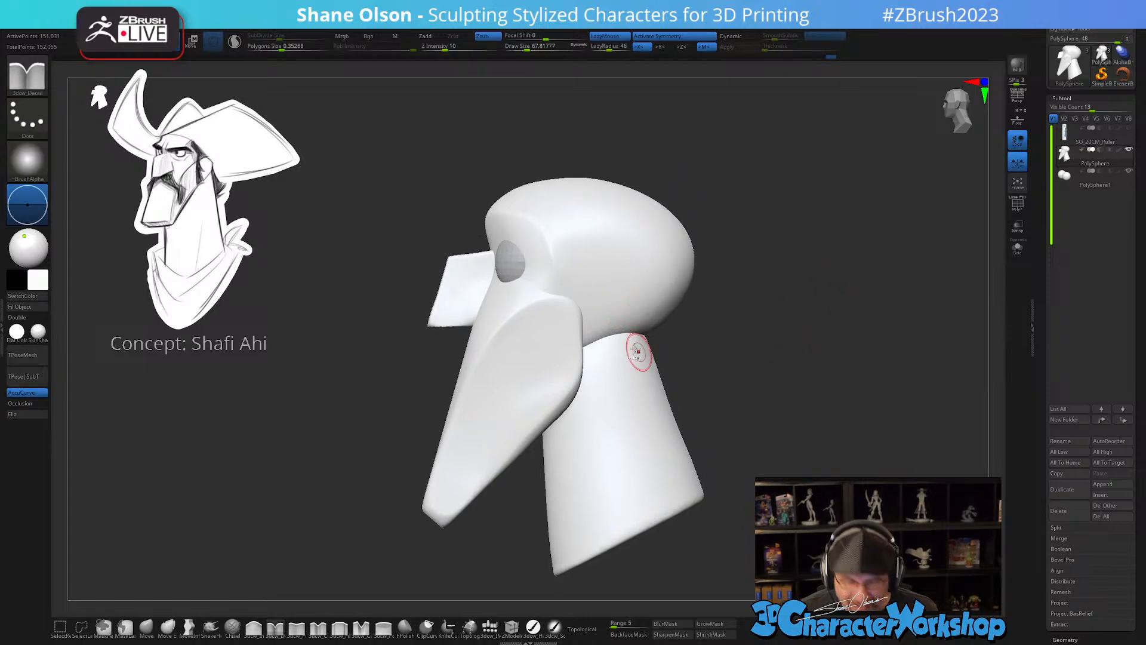
ctrl+shift+click(621, 326)
ctrl+shift+click(613, 312)
ctrl+shift+click(621, 379)
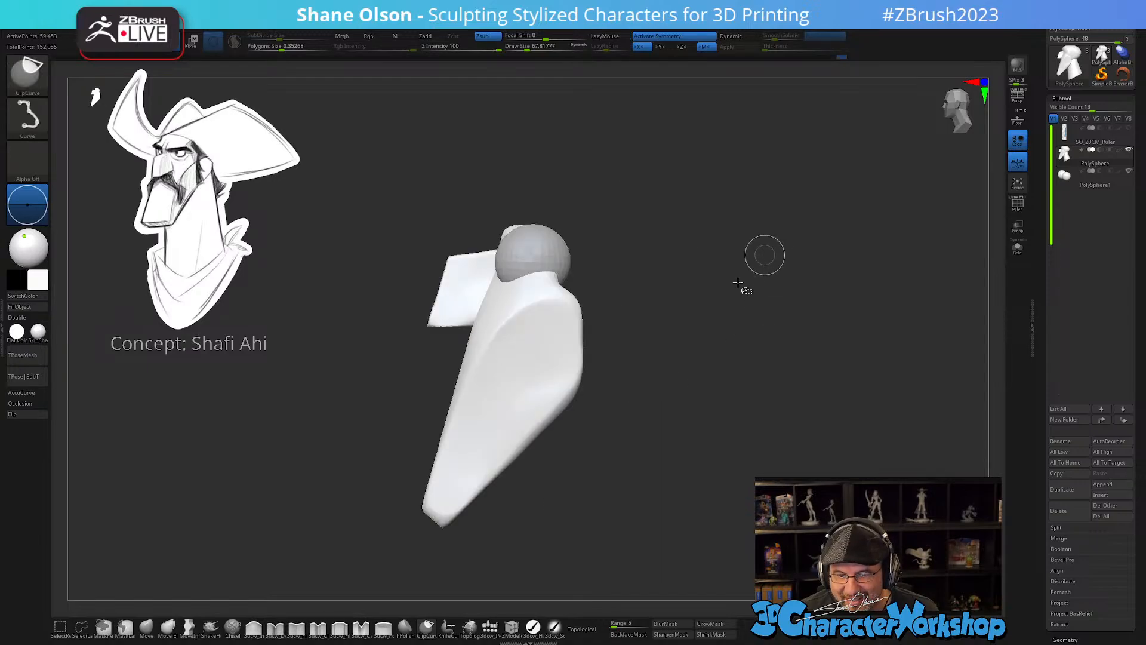
ctrl+drag(309, 135, 674, 567)
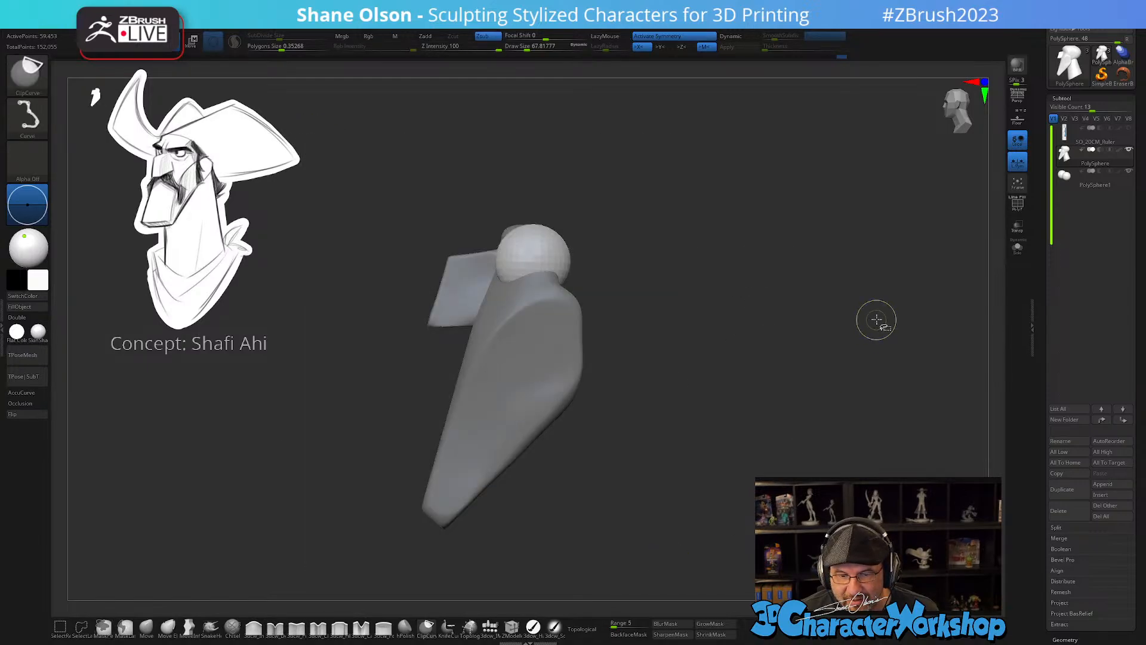
ctrl+shift+click(877, 322)
key(shift+f)
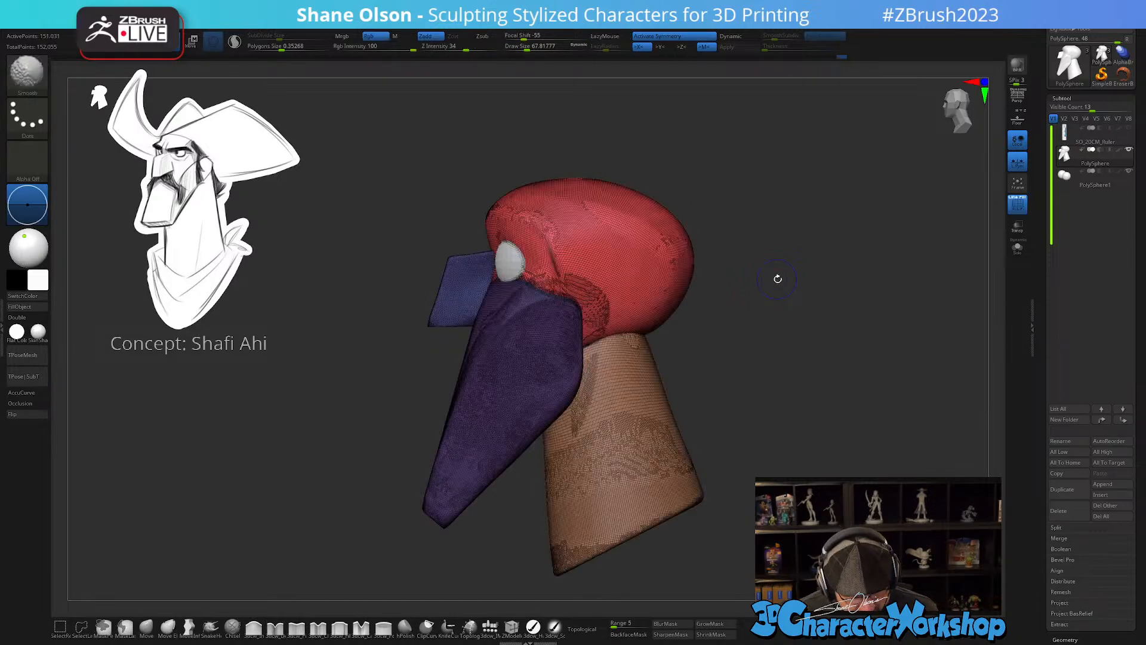
- Turn off symmetry, recentre the gizmo on the head, and merge the unmasked cranium and neck with Remesh By Union
alt+drag(781, 295, 787, 361)
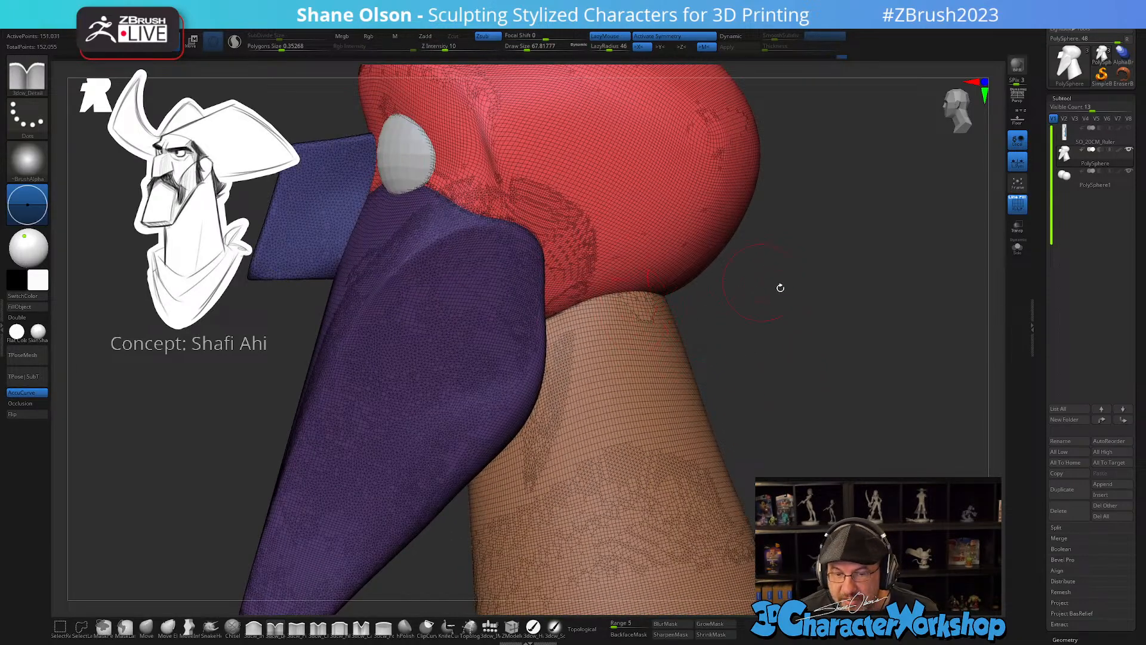
drag(780, 286, 791, 324)
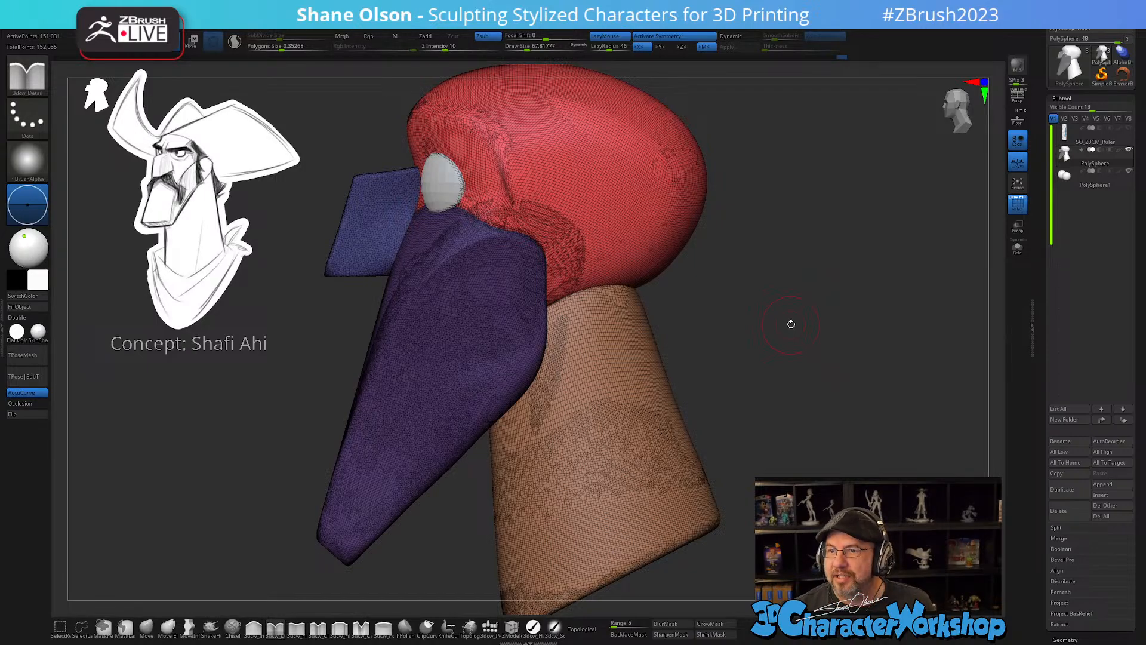
drag(711, 334, 723, 343)
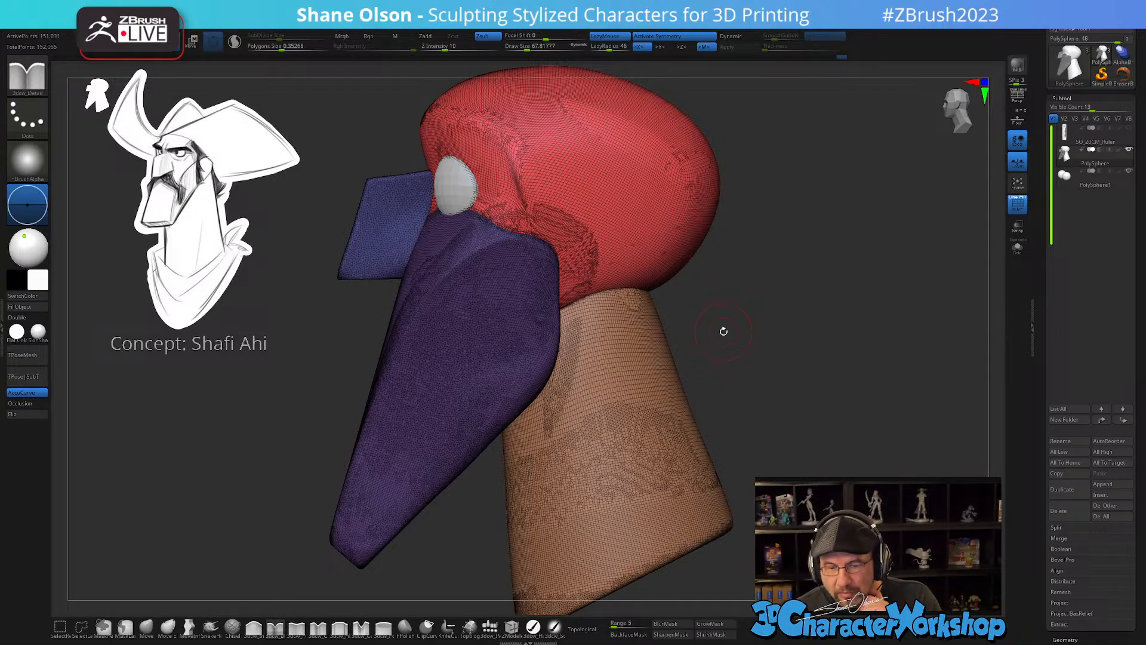
key(w)
drag(704, 331, 752, 422)
key(x)
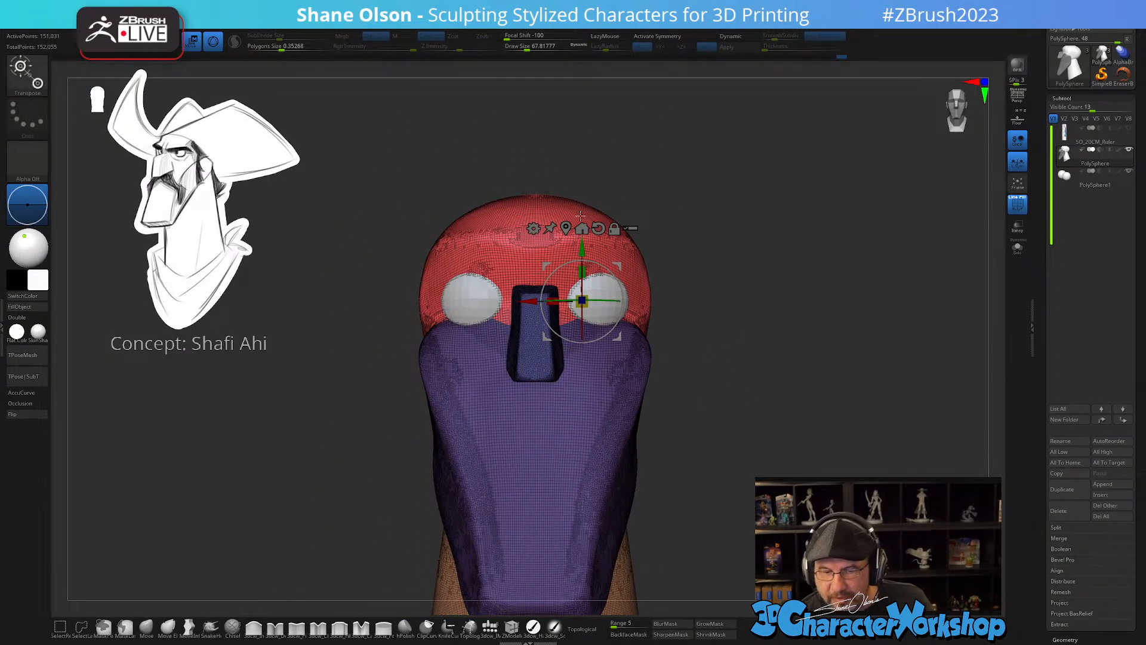
click(582, 229)
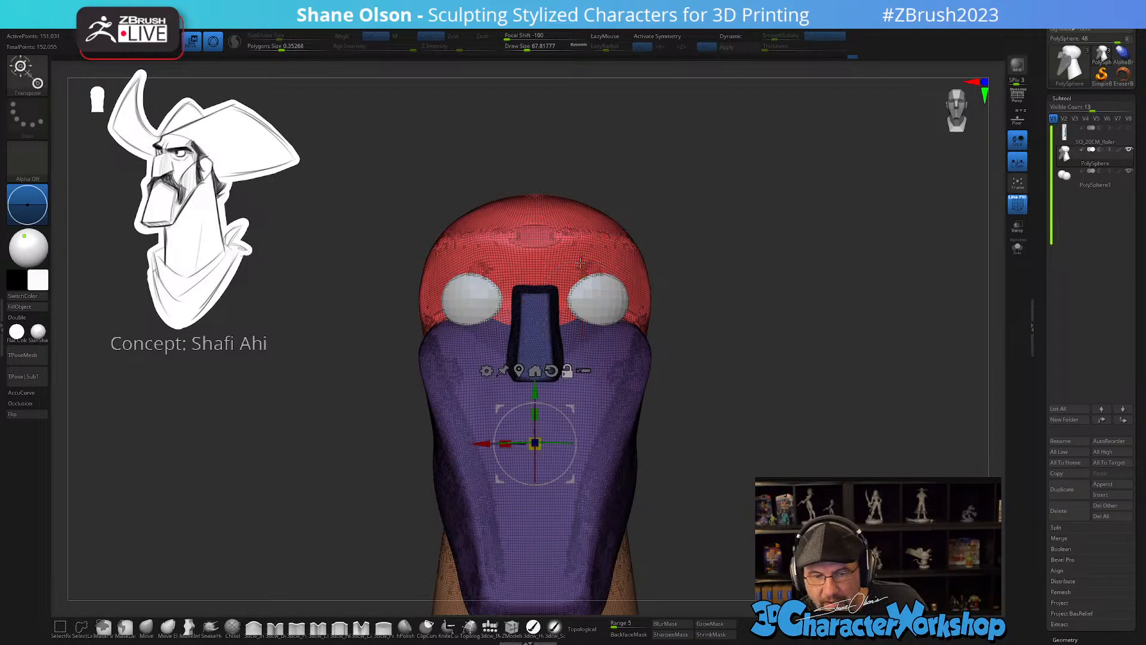
click(487, 370)
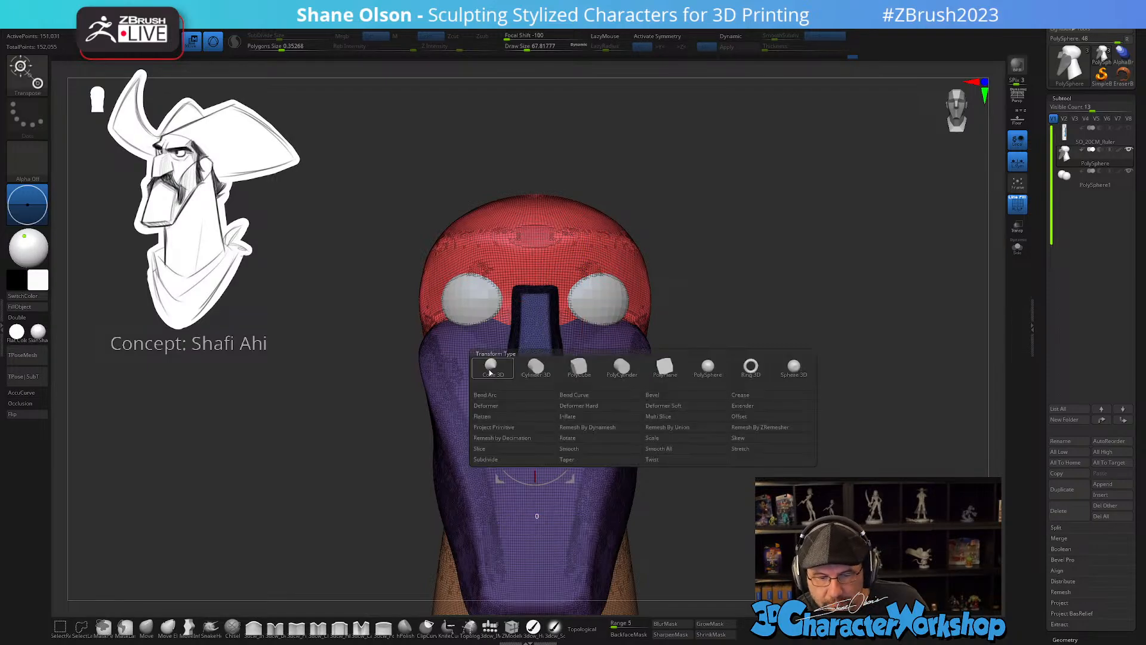
click(694, 428)
drag(772, 343, 675, 355)
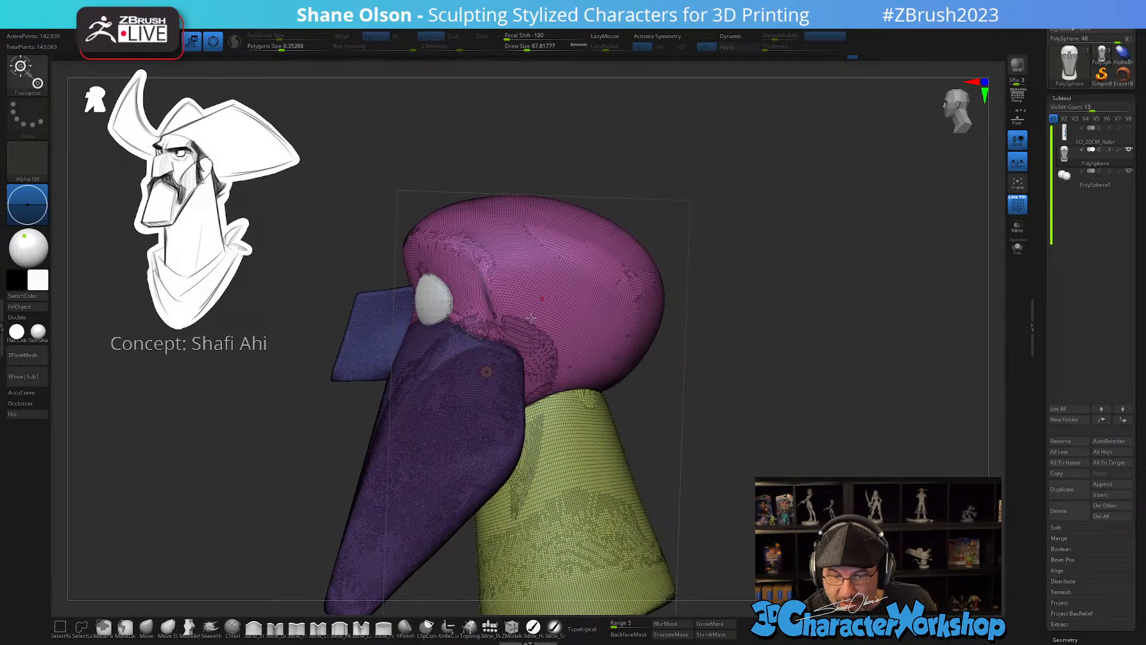
- Turn symmetry back on and return to Draw mode
click(487, 372)
click(642, 371)
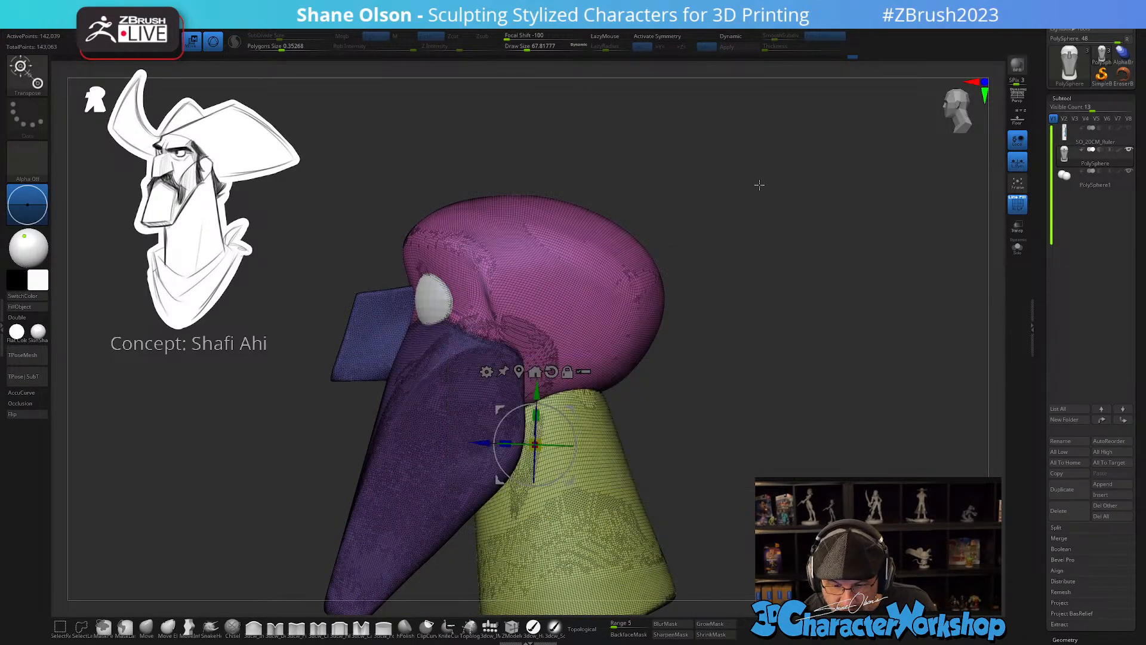
key(x)
key(q)
mouse_move(730, 466)
mouse_down()
mouse_move(701, 463)
mouse_move(737, 448)
mouse_up()
mouse_move(597, 409)
alt+right_down()
mouse_move(611, 339)
mouse_move(622, 364)
mouse_move(615, 354)
alt+right_up()
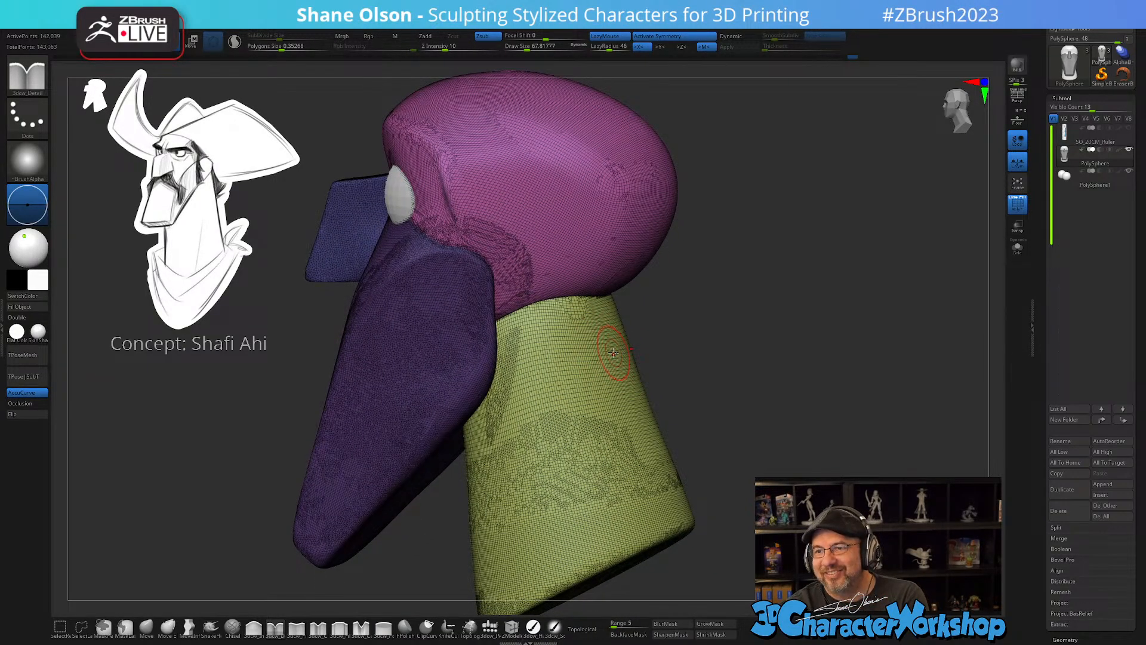
- Enable Sculptris Pro for smoothing and blend the cranium into the back of the neck at a draw size of about 136
key(s)
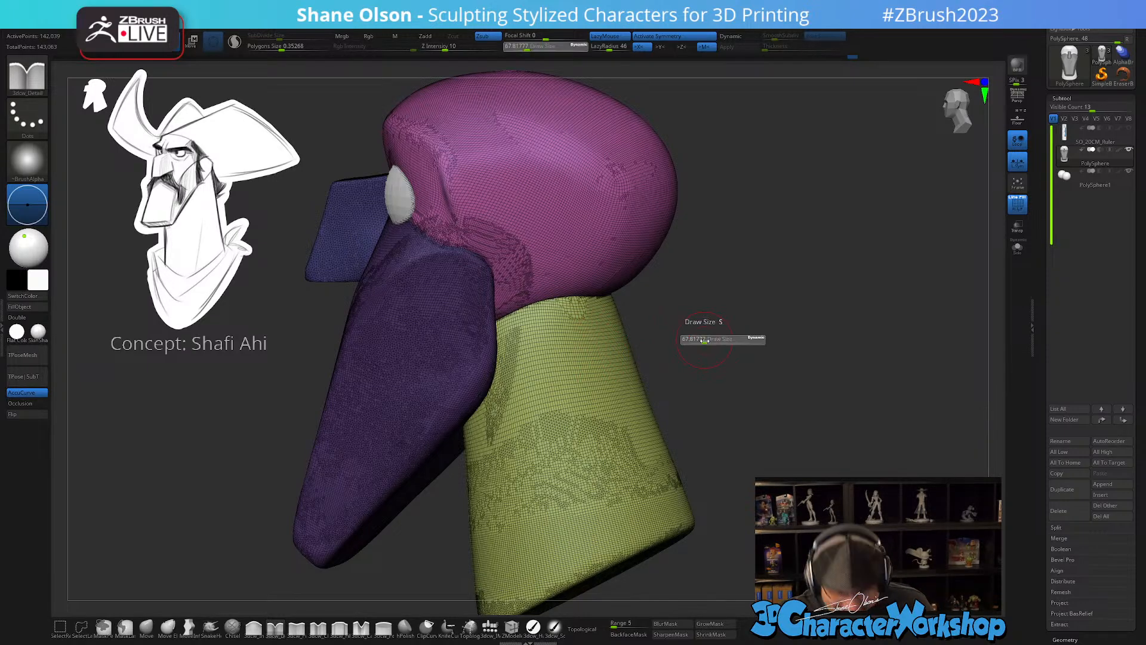
drag(696, 339, 711, 335)
right_drag(711, 335, 655, 311)
mouse_move(600, 316)
shift+mouse_down()
mouse_move(576, 306)
mouse_move(568, 317)
shift+mouse_up()
mouse_move(643, 295)
ctrl+right_down()
mouse_move(659, 472)
mouse_move(638, 385)
ctrl+right_up()
mouse_move(634, 407)
shift+mouse_down()
mouse_move(514, 460)
mouse_move(642, 443)
mouse_move(502, 418)
mouse_move(483, 489)
mouse_move(633, 480)
shift+mouse_up()
shift+click(235, 42)
drag(749, 480, 775, 411)
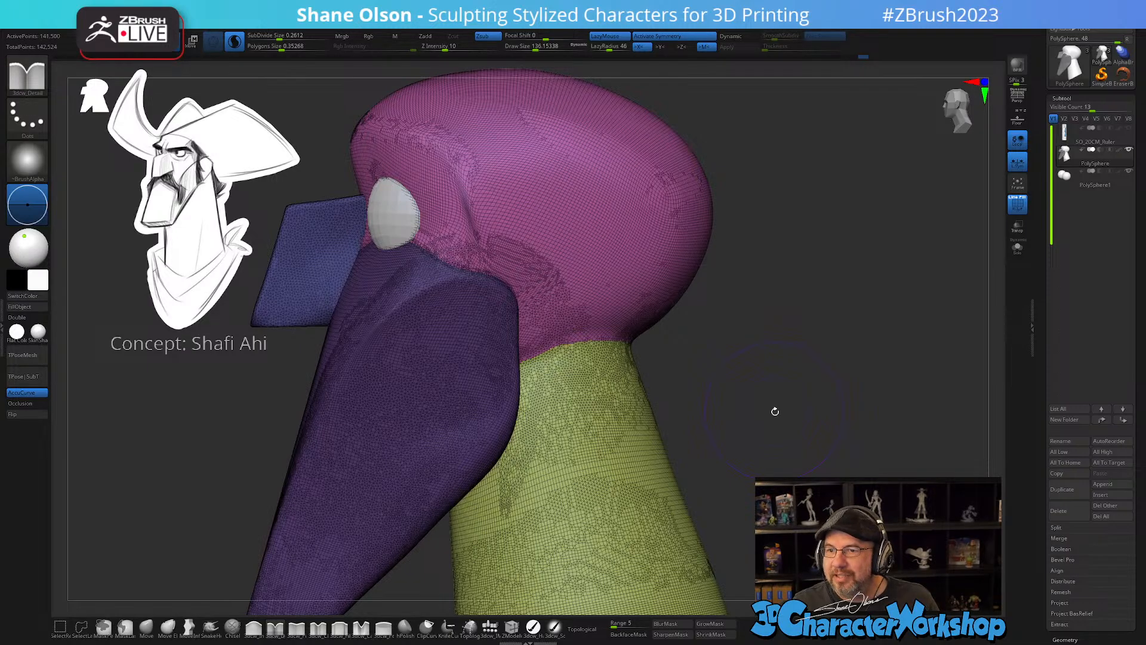
drag(778, 428, 776, 424)
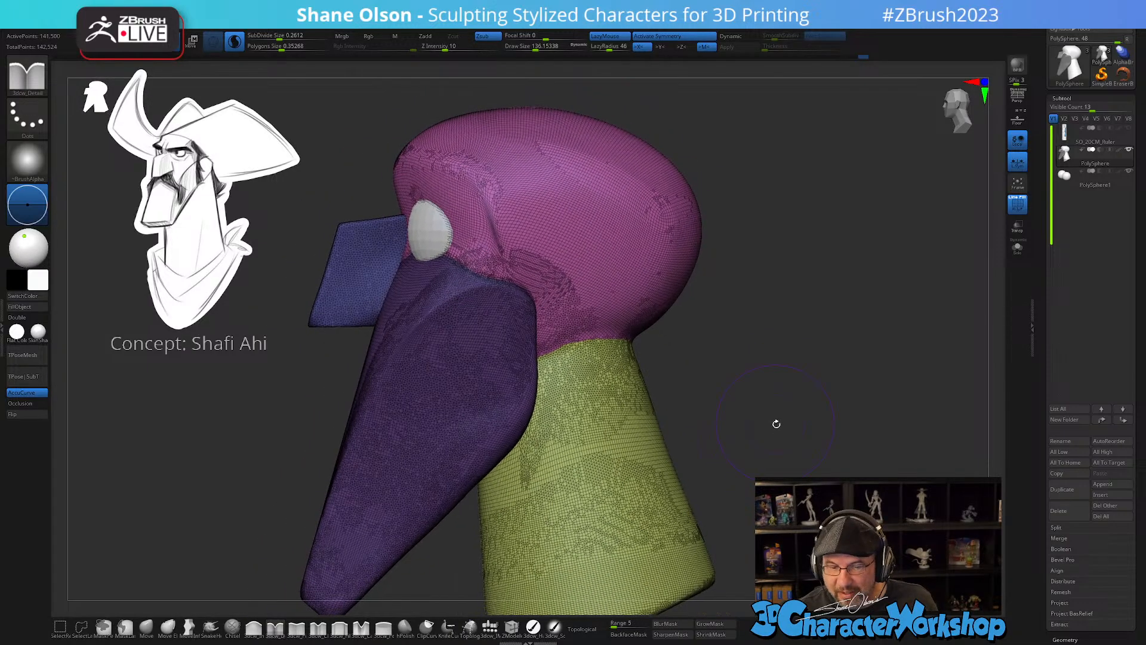
key(shift)
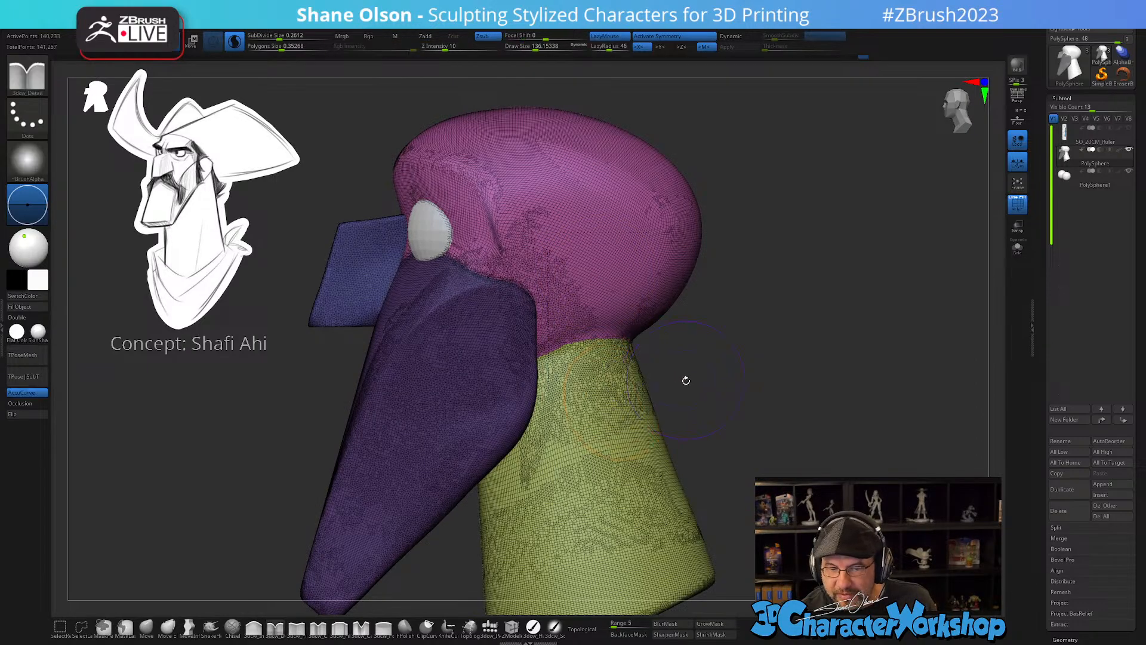
shift+drag(622, 327, 627, 315)
ctrl+right_drag(621, 321, 642, 385)
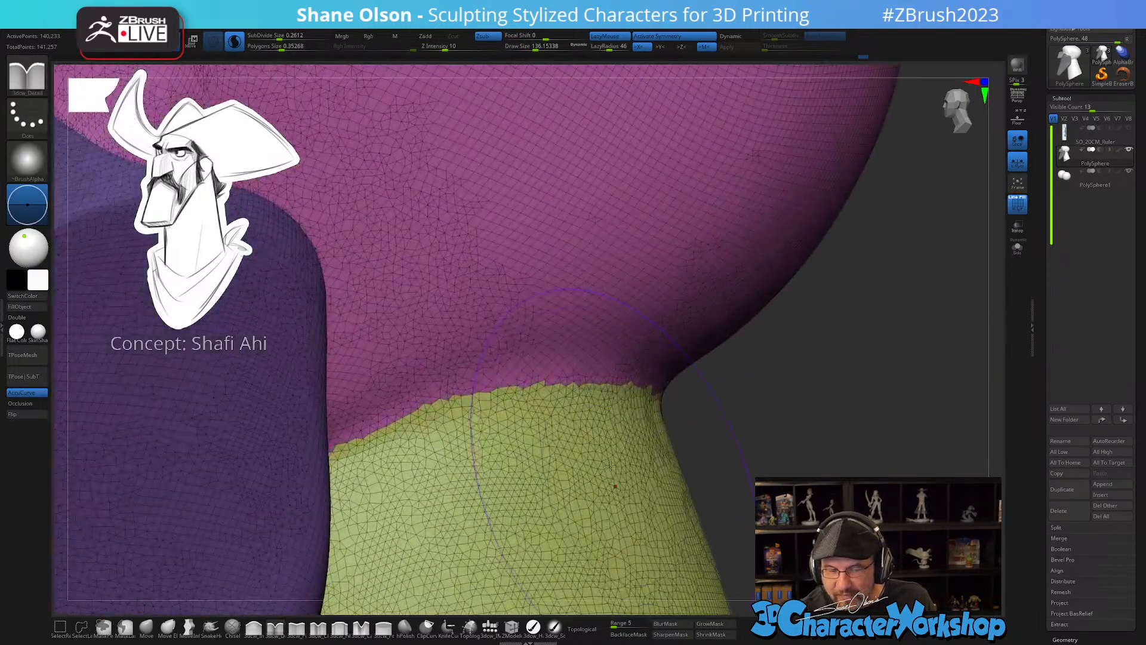
- Isolate the merged cranium and neck, then smooth the seam along the side of the neck
ctrl+shift+click(547, 381)
ctrl+right_drag(747, 453, 703, 364)
right_drag(711, 410, 815, 404)
shift+drag(561, 451, 526, 454)
mouse_move(608, 454)
alt+right_down()
mouse_move(628, 417)
mouse_move(597, 412)
alt+right_up()
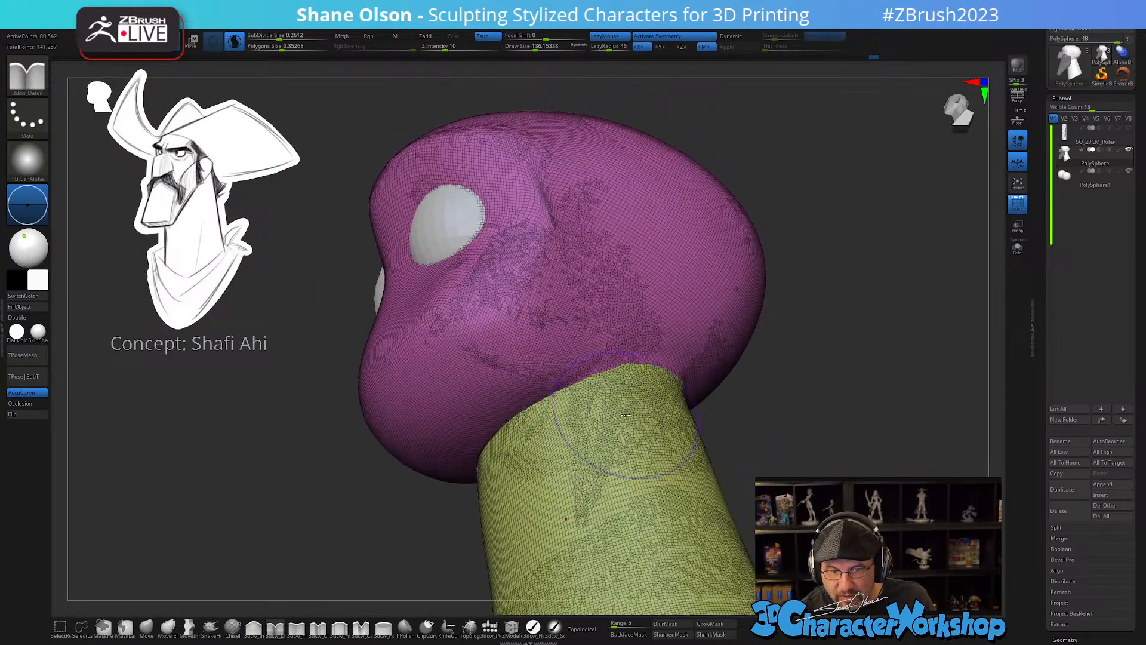
mouse_move(505, 420)
shift+mouse_down()
mouse_move(487, 514)
mouse_move(505, 427)
shift+mouse_up()
shift+drag(572, 370, 562, 412)
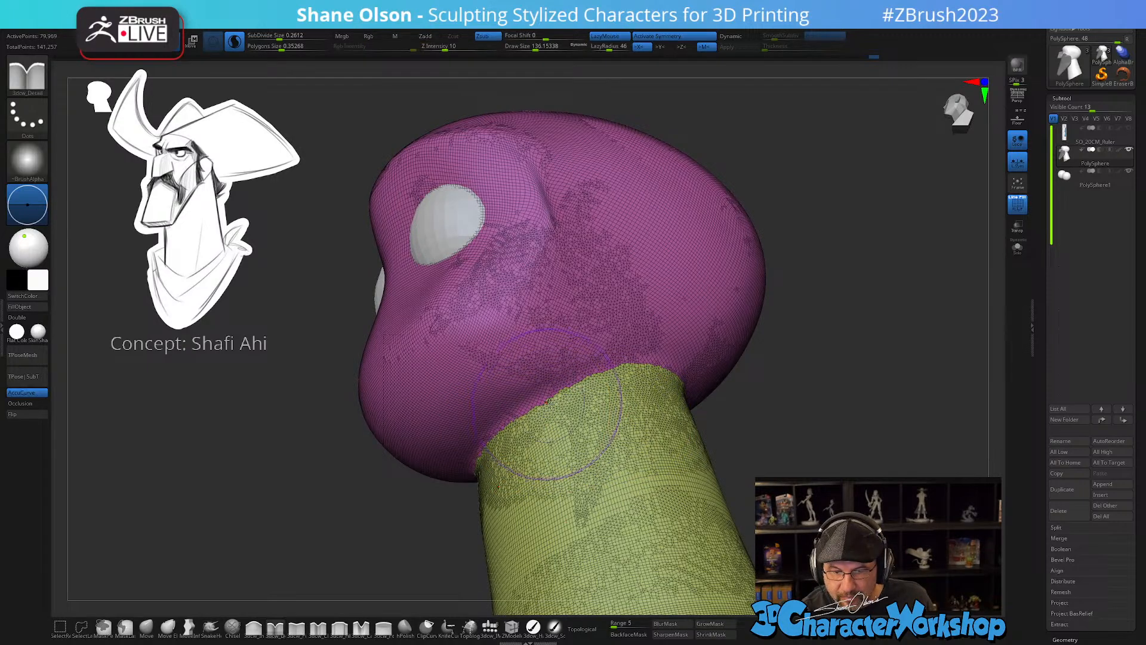
- Smooth the underside of the cranium where it meets the front of the neck
right_drag(558, 425, 598, 412)
mouse_move(474, 427)
shift+mouse_down()
mouse_move(451, 461)
mouse_move(505, 435)
shift+mouse_up()
right_drag(588, 412, 561, 427)
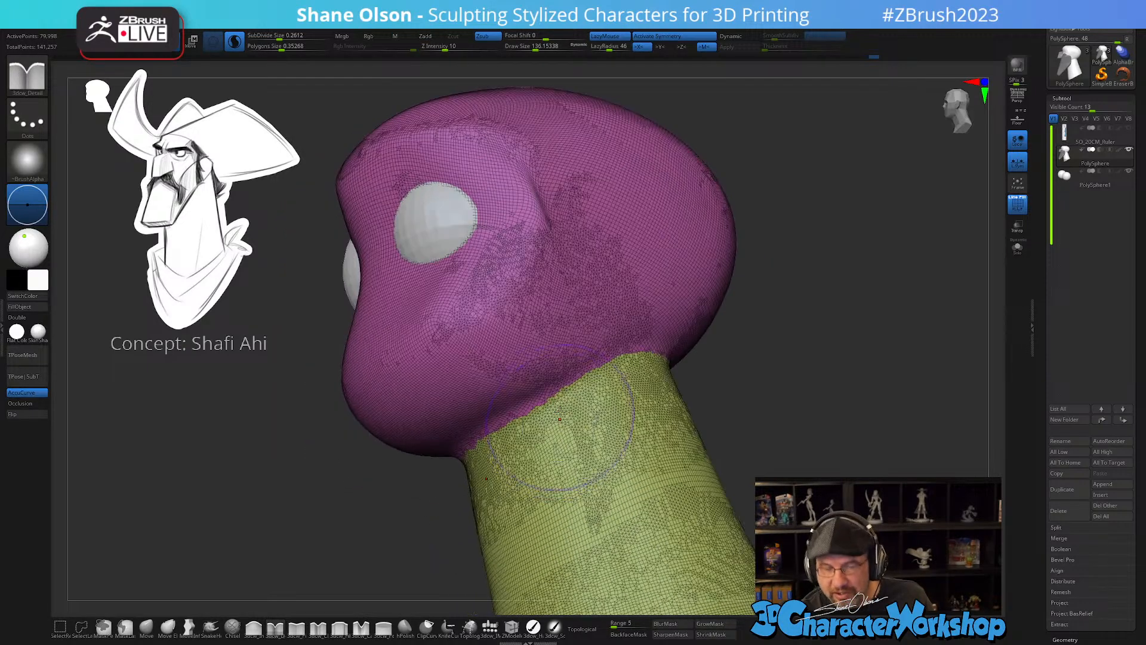
shift+drag(552, 412, 561, 374)
shift+drag(591, 413, 573, 439)
right_drag(574, 439, 669, 406)
drag(734, 424, 725, 335)
right_drag(724, 335, 721, 345)
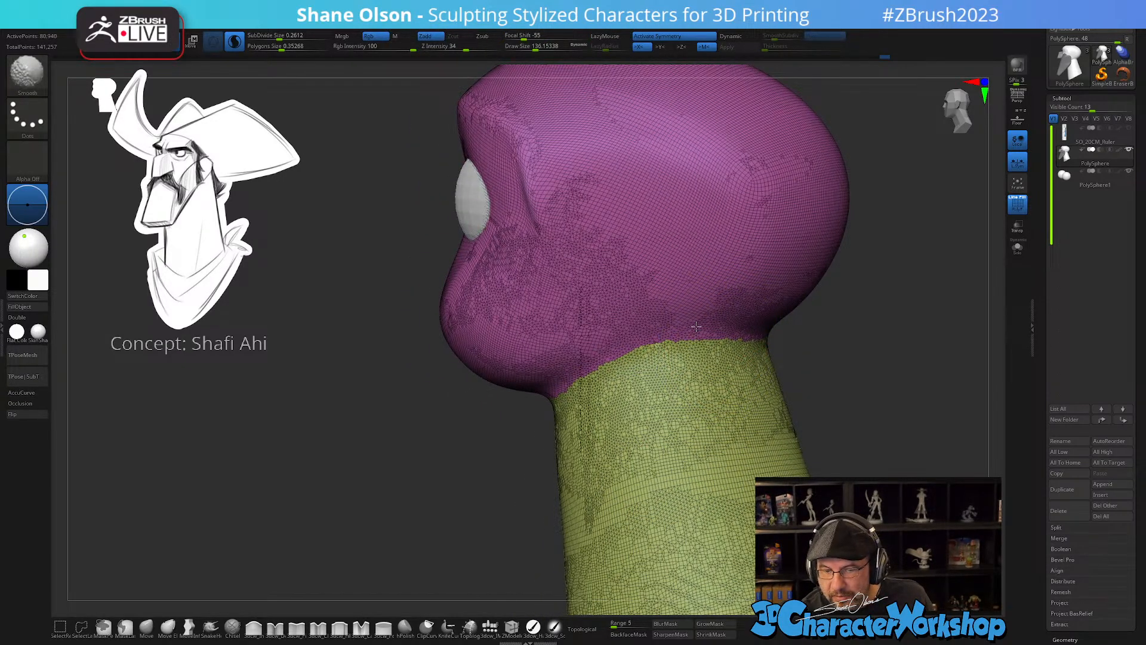
- Smooth the cranium just above the neck seam, unhide the jaw and nose, and turn off the polygroup wireframe
mouse_move(770, 376)
right_down()
mouse_move(819, 422)
mouse_move(774, 403)
right_up()
shift+drag(682, 320, 677, 314)
ctrl+shift+click(809, 408)
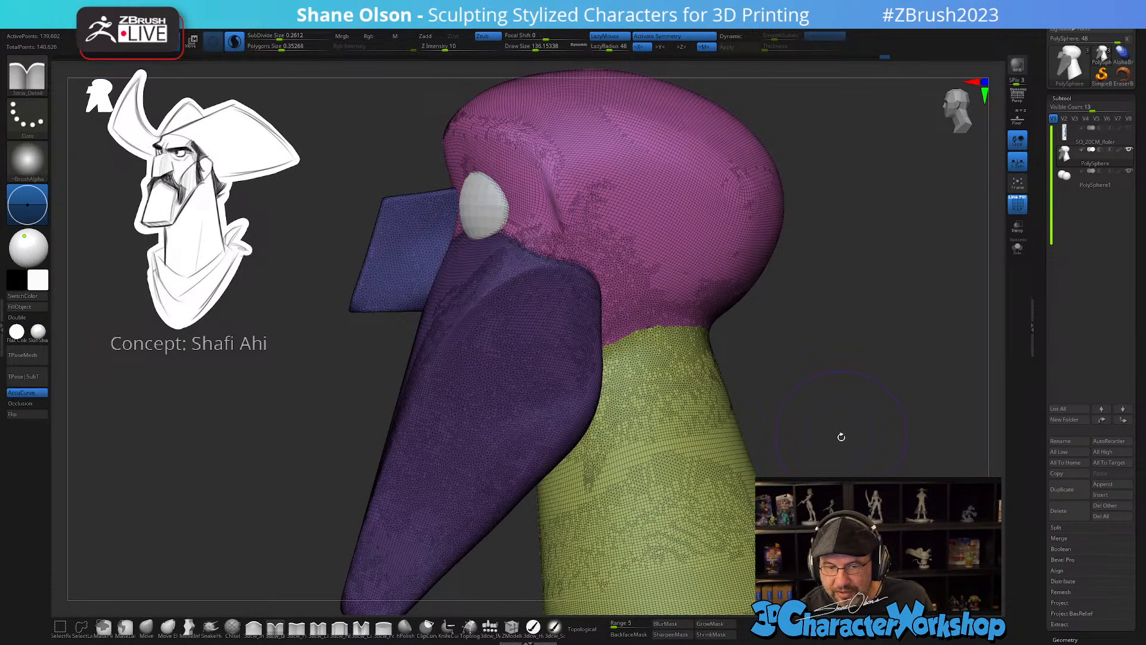
alt+right_drag(842, 438, 827, 418)
key(shift+f)
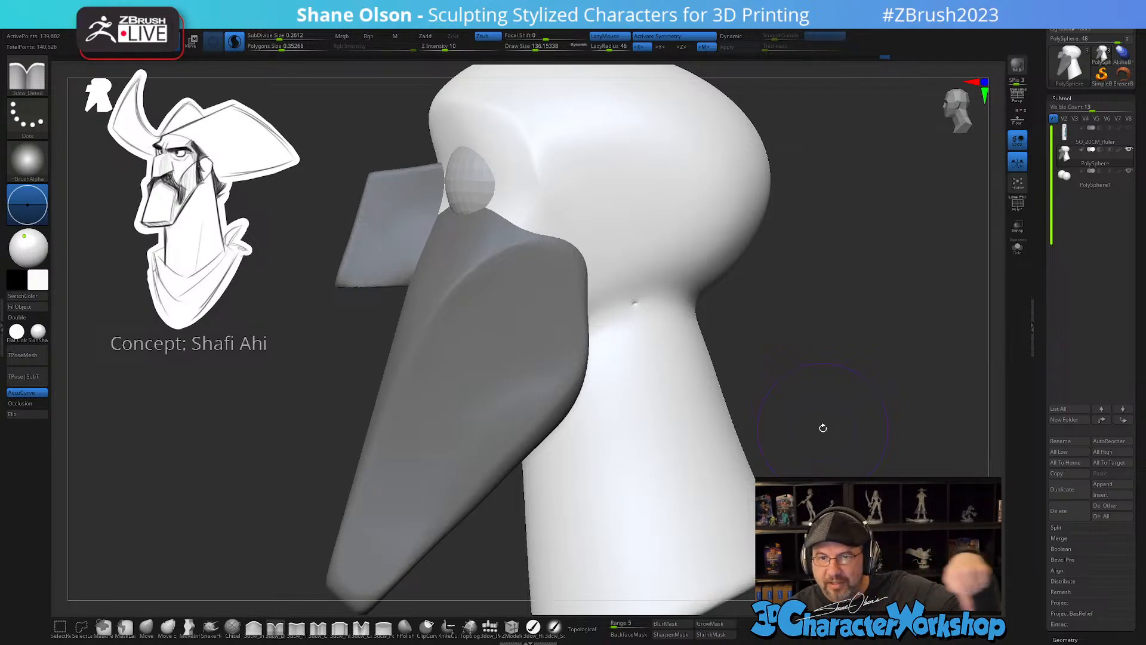
- Smooth away the small bump on the neck seam behind the jaw at a draw size of about 94
drag(708, 315, 775, 346)
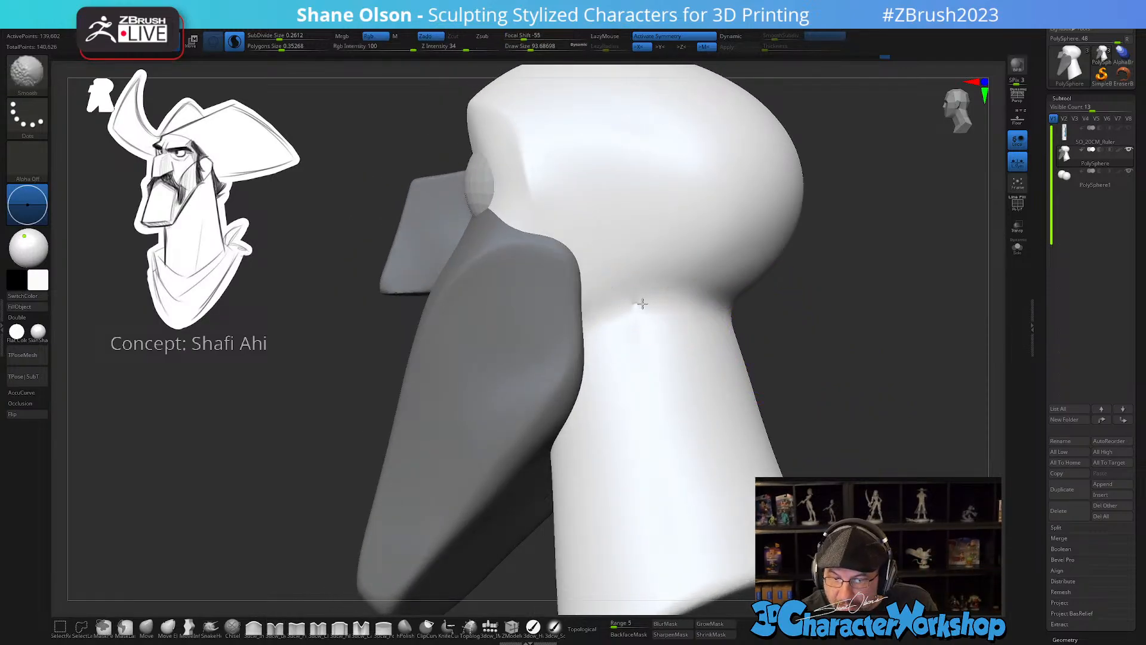
mouse_move(653, 274)
right_down()
mouse_move(766, 380)
mouse_move(651, 327)
mouse_move(690, 317)
mouse_move(665, 328)
right_up()
key(shift)
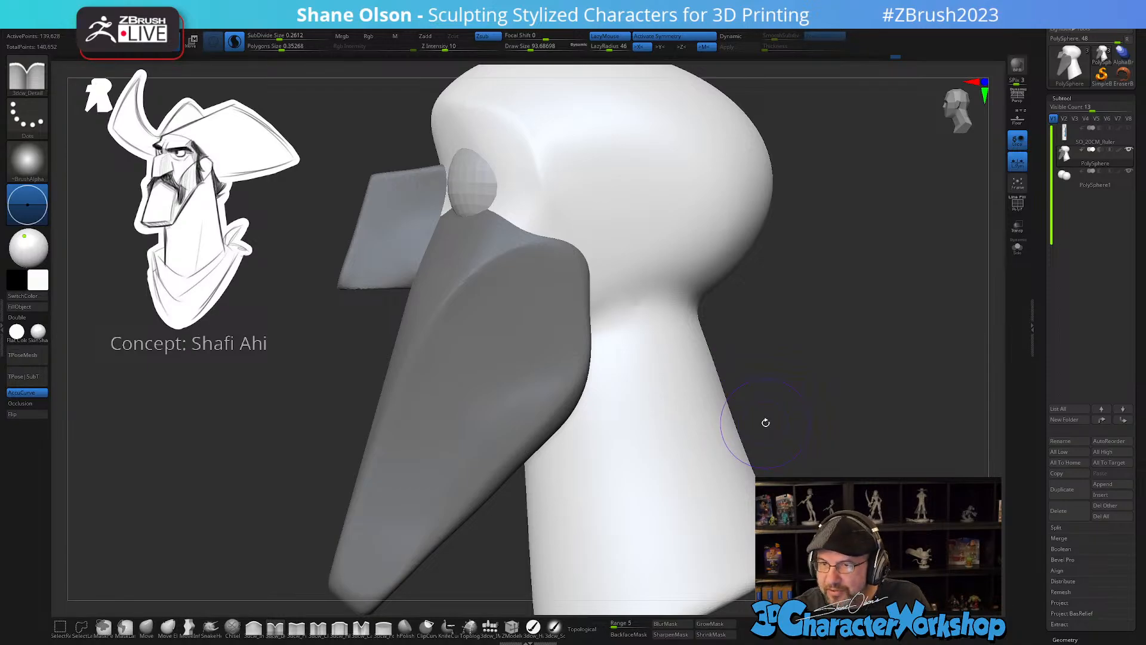
- Display the polygroup wireframe and examine the mesh density where the cranium blends into the neck
mouse_move(896, 325)
right_down()
mouse_move(883, 317)
mouse_move(812, 336)
mouse_move(786, 317)
mouse_move(781, 457)
right_up()
key(shift+f)
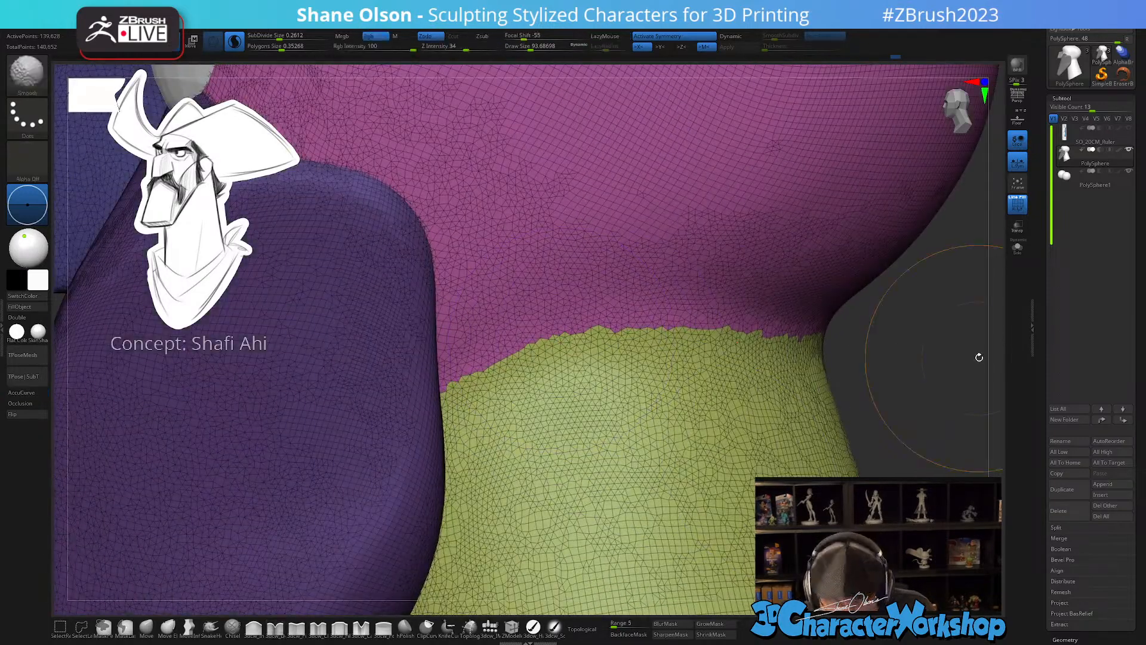
key(shift+f)
key(shift+f)
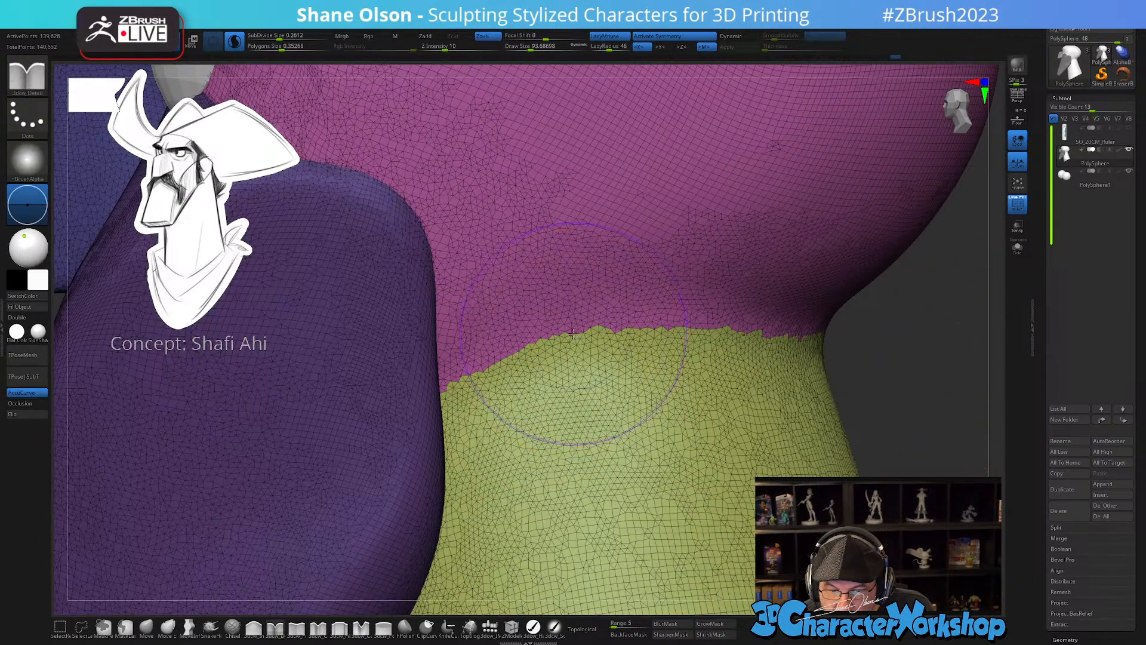
mouse_move(870, 396)
right_down()
mouse_move(886, 373)
mouse_move(857, 368)
mouse_move(865, 377)
mouse_move(874, 316)
right_up()
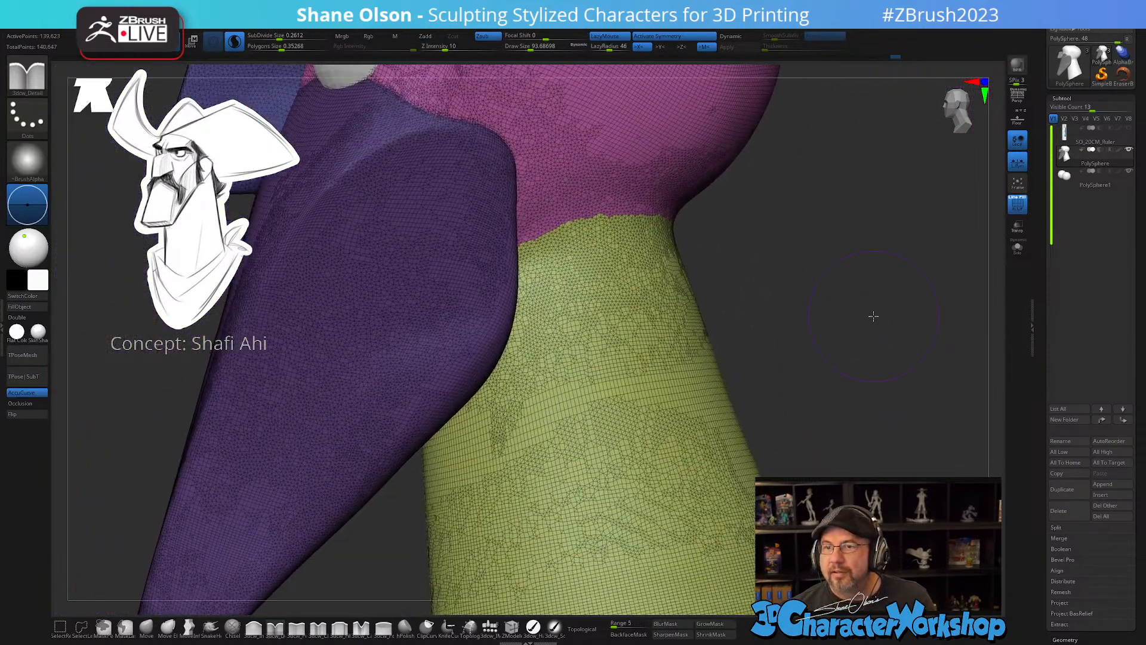
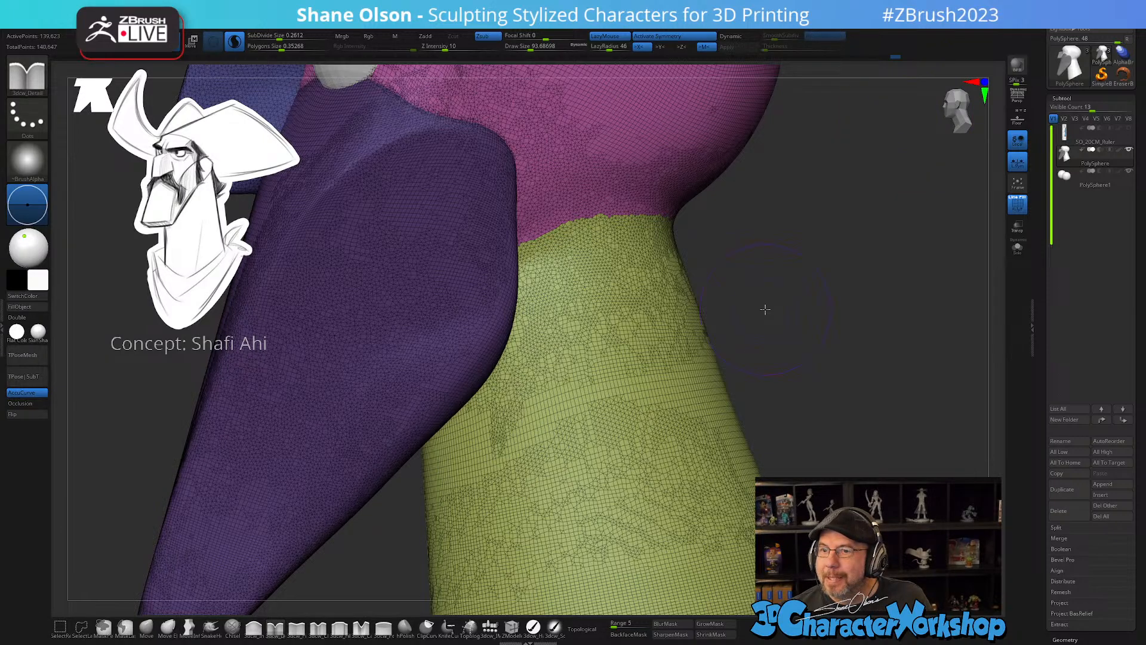
- Turn off the polygroup wireframe, select the eyes subtool, and enable dynamic subdivision on it
mouse_move(755, 394)
mouse_down()
mouse_move(696, 413)
mouse_move(716, 402)
mouse_up()
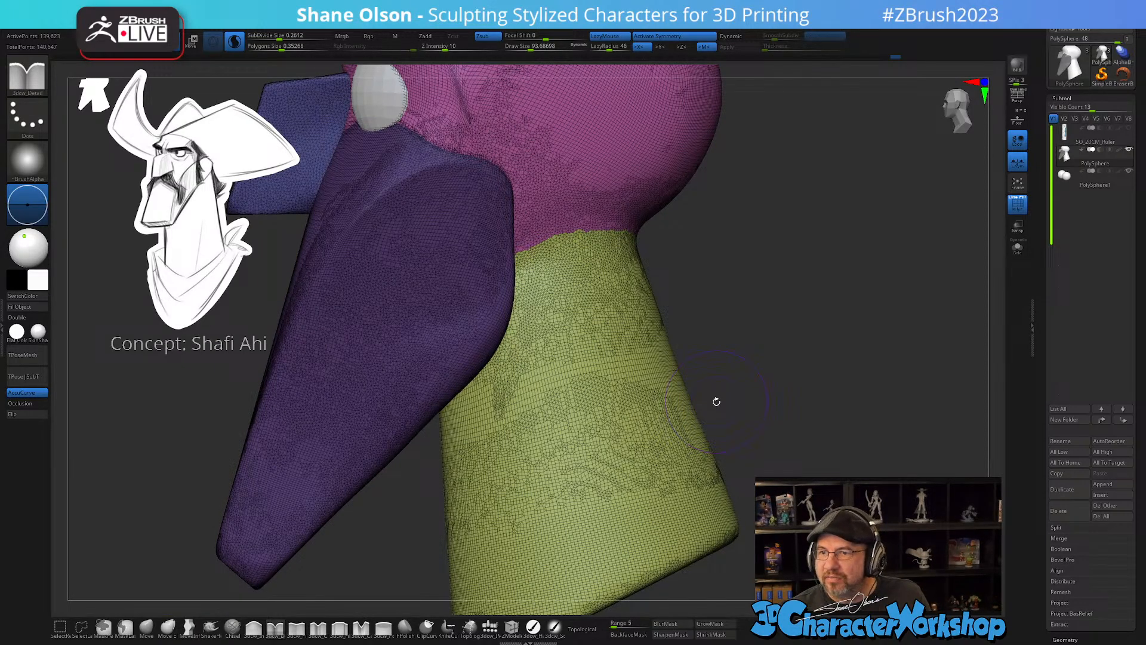
mouse_move(766, 404)
alt+mouse_down()
mouse_move(757, 373)
mouse_move(753, 446)
mouse_move(788, 440)
mouse_move(765, 448)
mouse_move(782, 420)
alt+mouse_up()
key(shift+f)
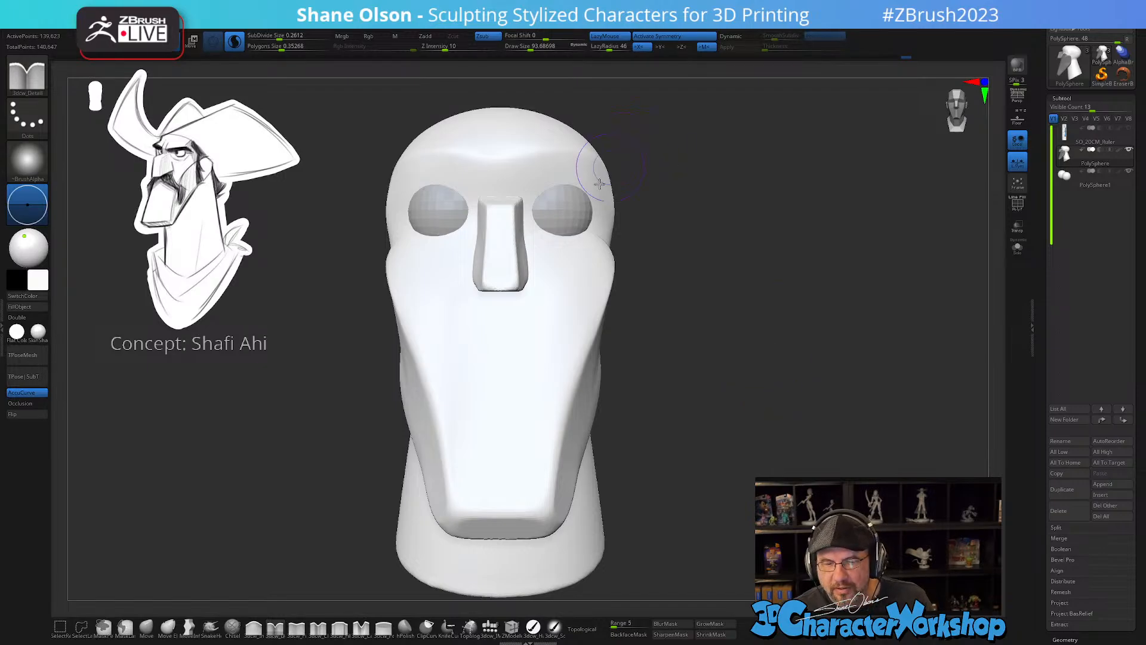
alt+click(560, 204)
drag(810, 220, 783, 223)
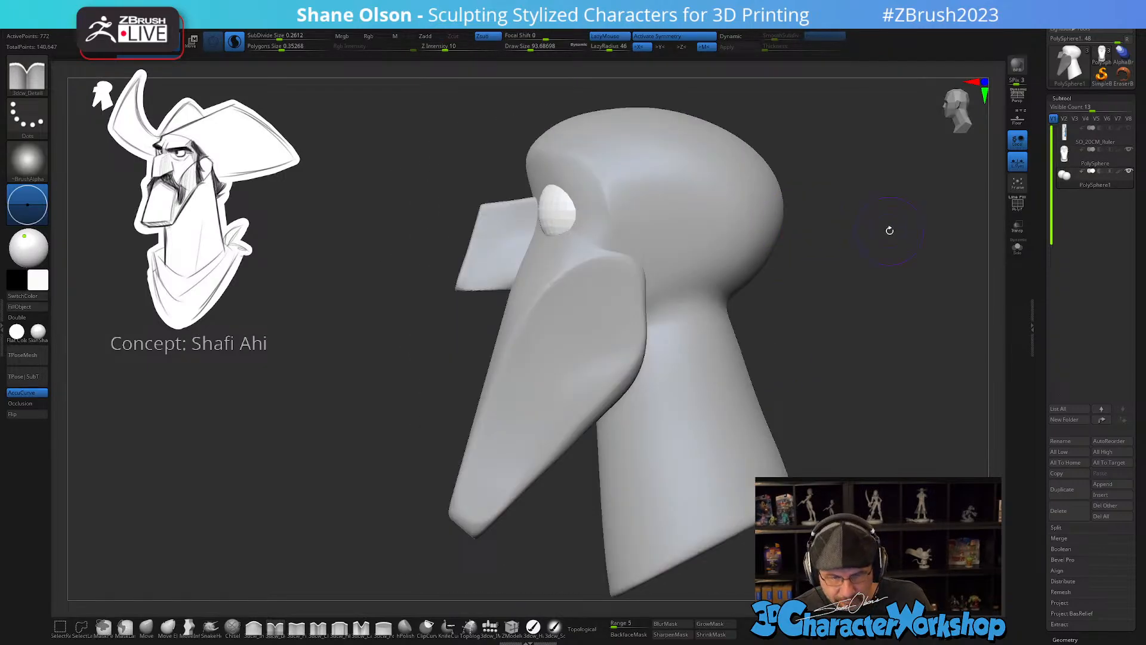
drag(858, 266, 804, 271)
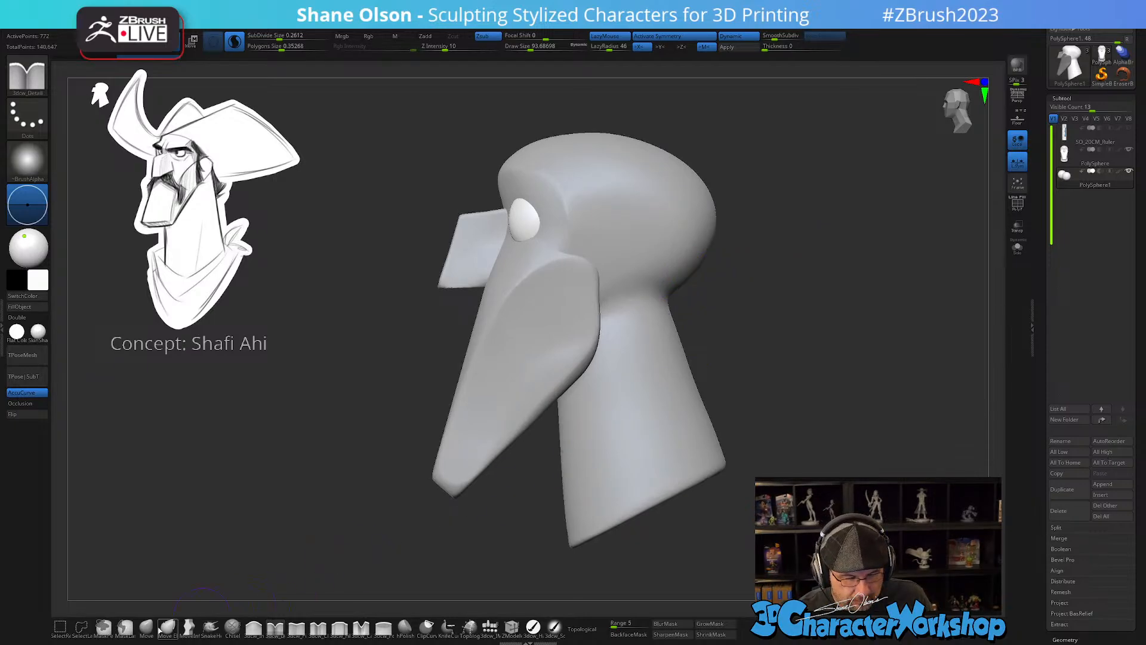
- Select the head and flatten the back of the cranium with the Move brush at a draw size of about 331
key(b)
key(m)
key(v)
key(s)
mouse_move(749, 268)
mouse_down()
mouse_move(761, 270)
mouse_move(719, 325)
mouse_up()
alt+click(682, 301)
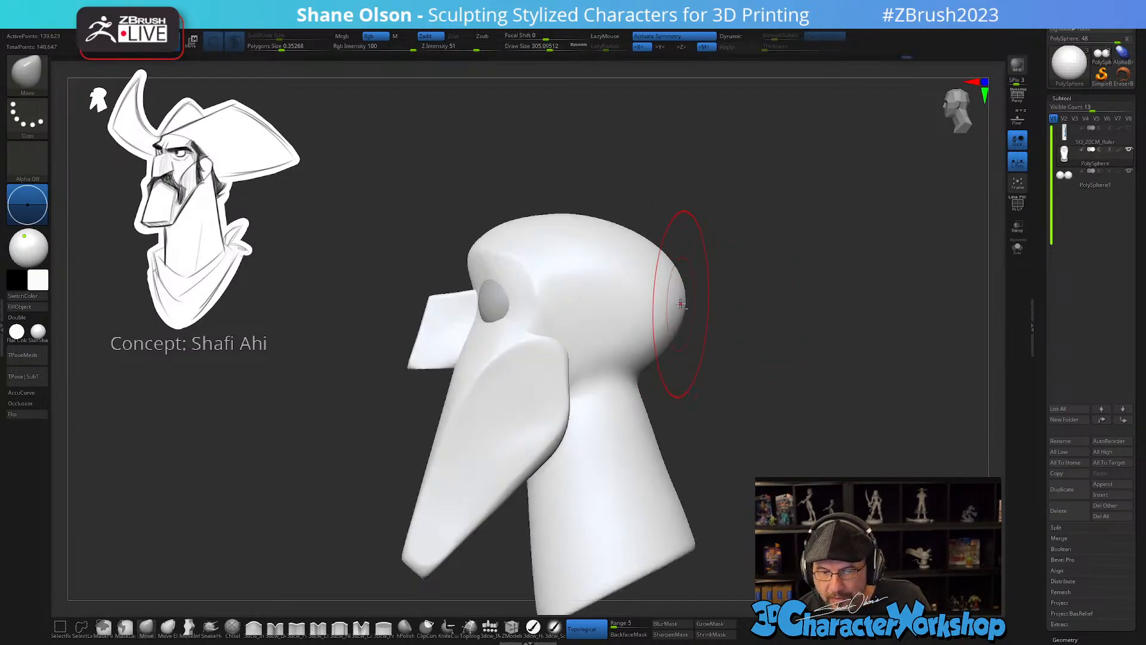
key(bracketright)
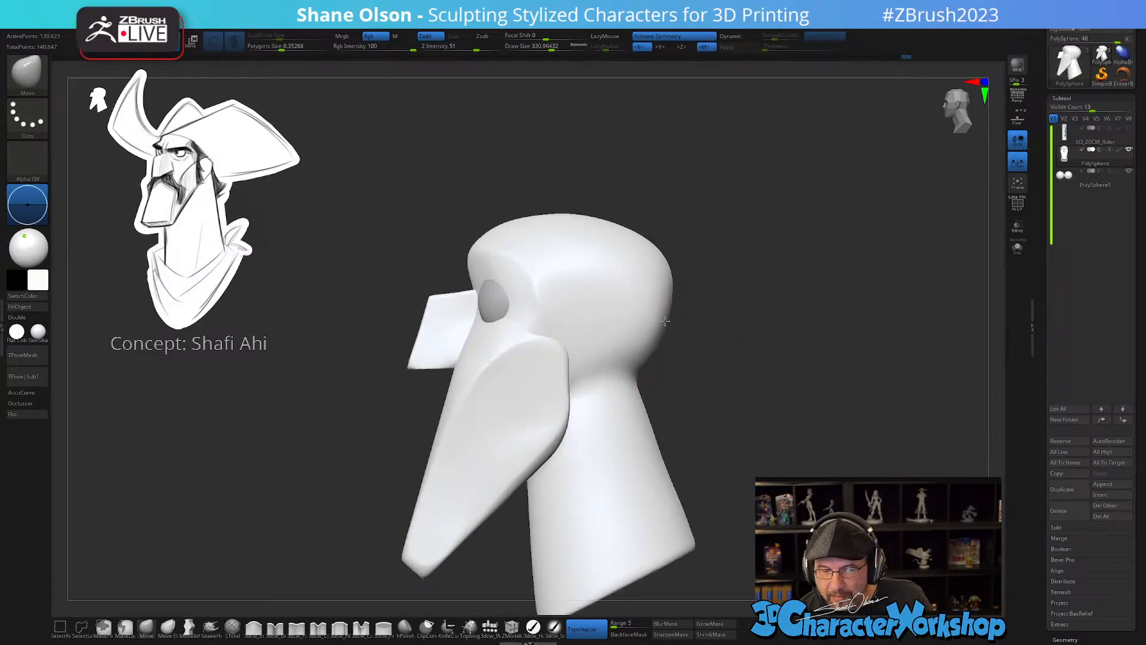
drag(663, 324, 685, 347)
key(shift)
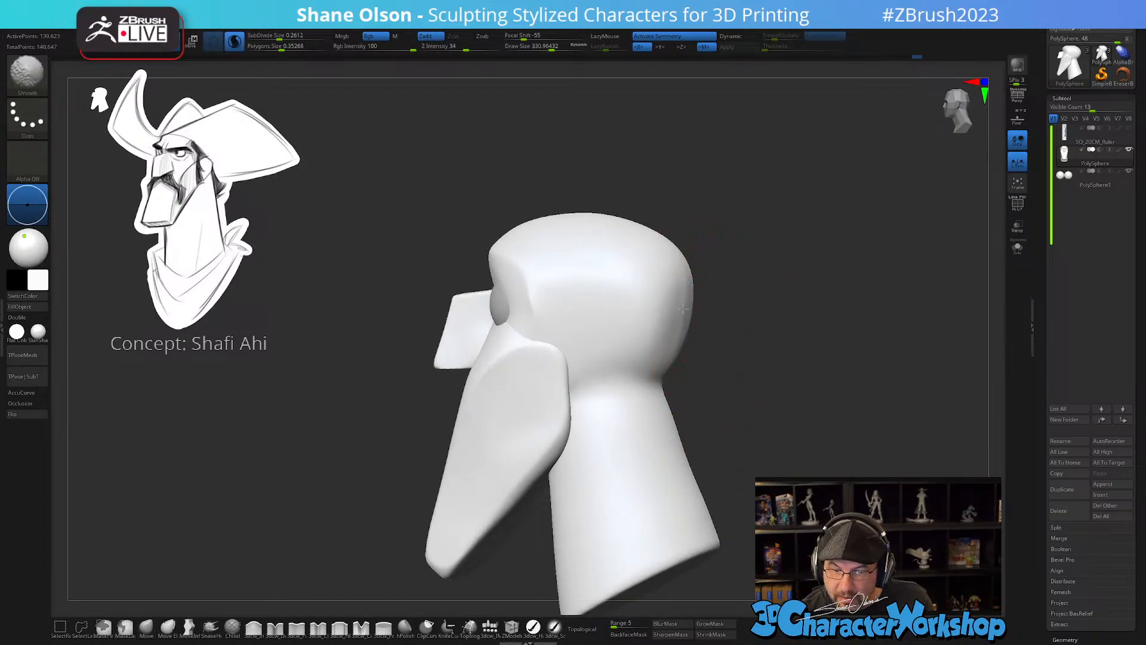
drag(693, 313, 682, 362)
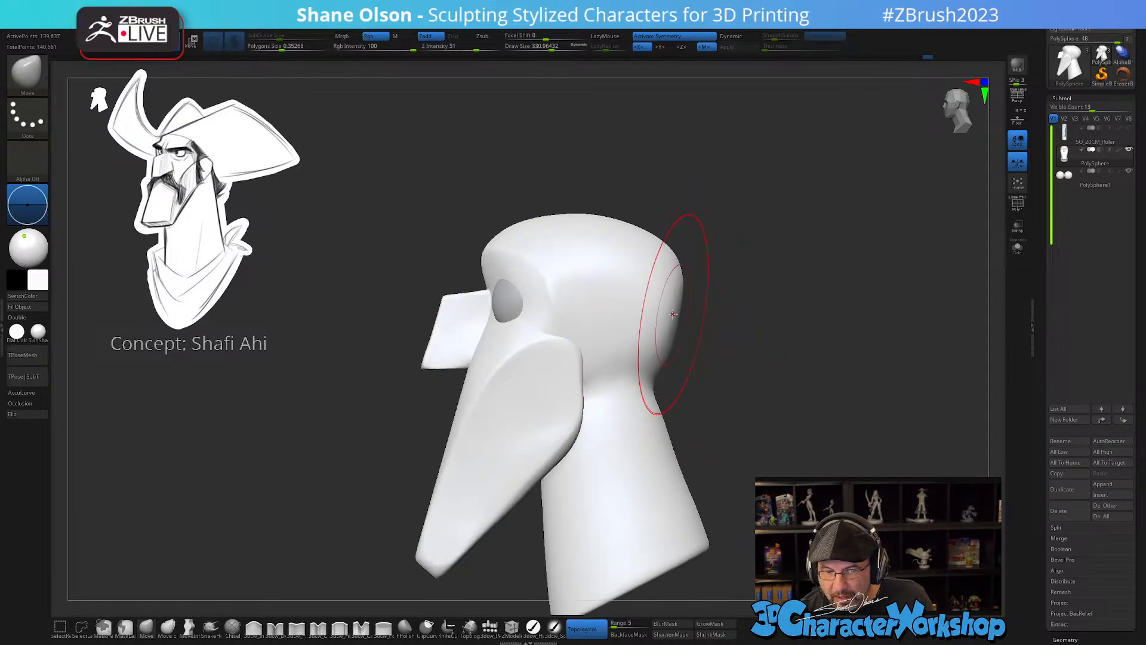
drag(673, 313, 677, 325)
- Try to reshape the nape below the cranium with the Move brush at a draw size of about 251
drag(681, 404, 686, 397)
key(s)
key(ctrl+z)
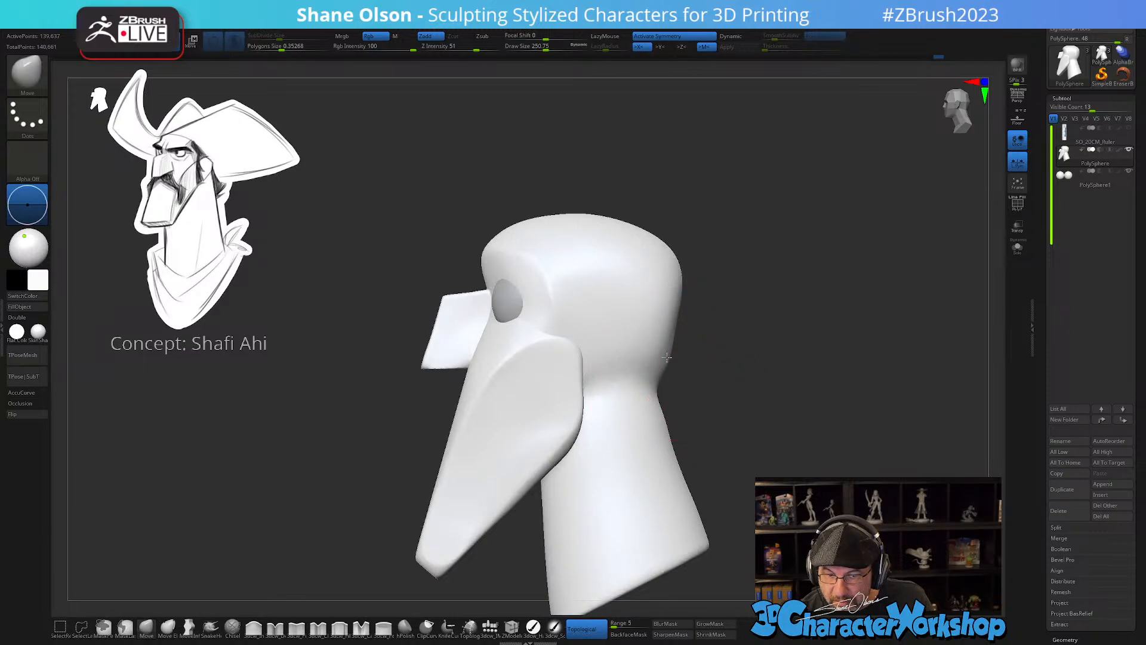
drag(680, 356, 662, 351)
key(ctrl+z)
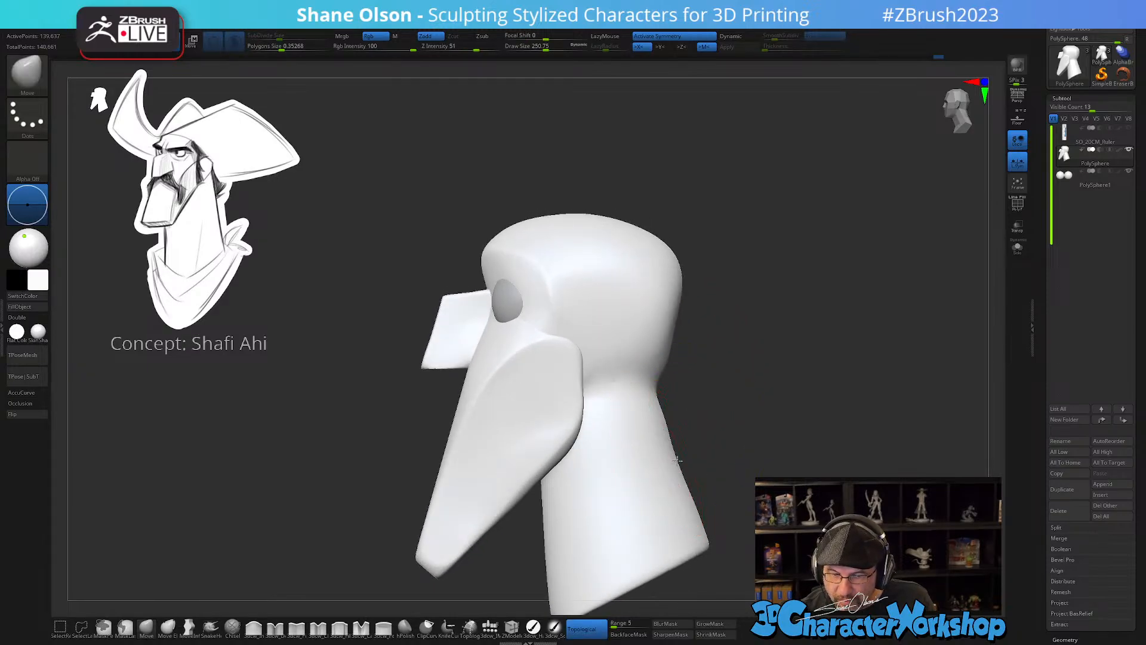
- Turn off the brush's Topological option and smooth the back of the neck and its transition into the cranium
mouse_move(694, 449)
alt+mouse_down()
mouse_move(692, 378)
mouse_move(722, 366)
mouse_move(662, 265)
alt+mouse_up()
click(586, 627)
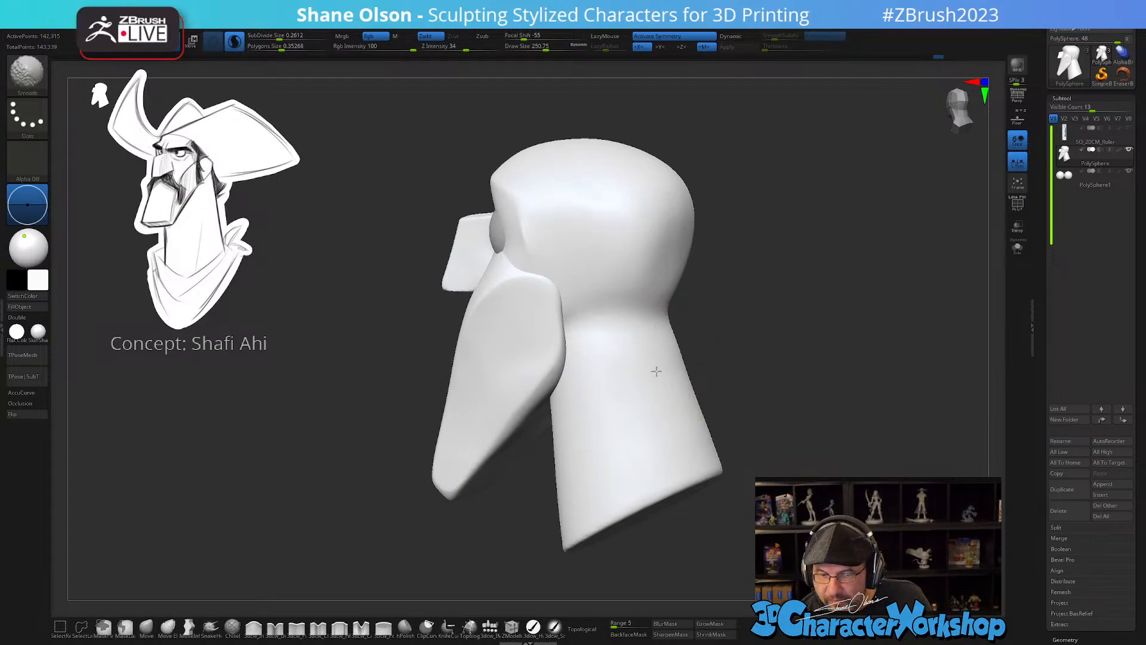
shift+drag(656, 372, 664, 412)
drag(754, 425, 714, 406)
mouse_move(657, 300)
shift+mouse_down()
mouse_move(623, 287)
mouse_move(606, 335)
shift+mouse_up()
mouse_move(705, 365)
mouse_down()
mouse_move(686, 384)
mouse_move(707, 356)
mouse_move(708, 384)
mouse_move(745, 392)
mouse_move(711, 406)
mouse_up()
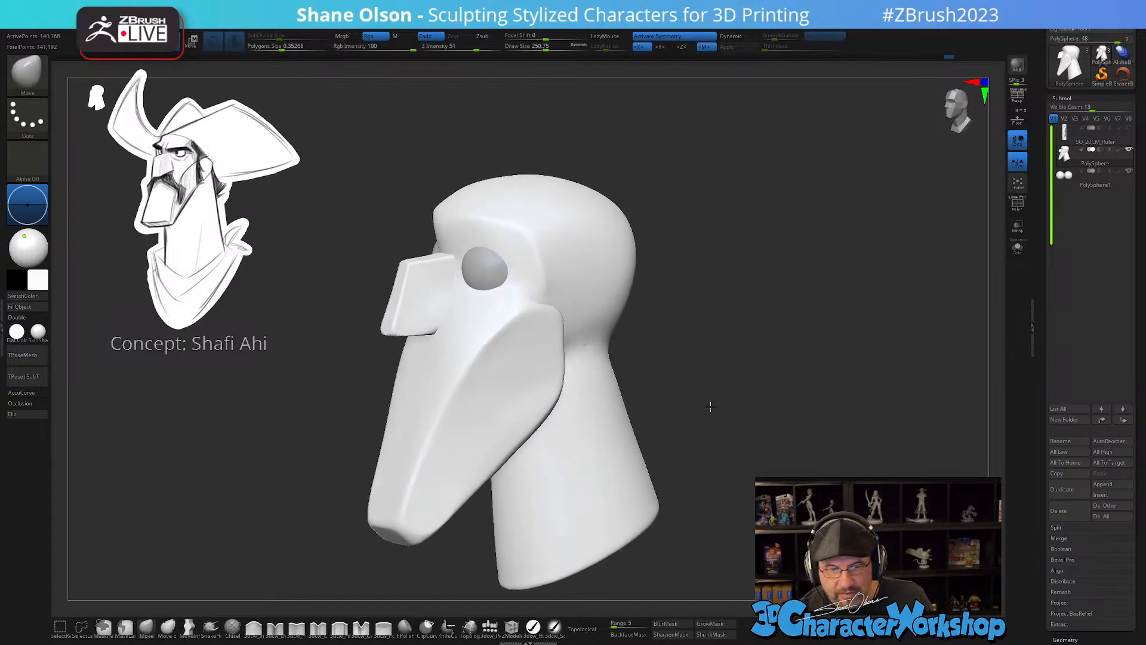
- Insert a QuadSphere-2 mesh on the side of the head behind the jaw as an ear, at a draw size of about 202
mouse_move(699, 360)
mouse_down()
mouse_move(709, 368)
mouse_move(696, 380)
mouse_up()
key(s)
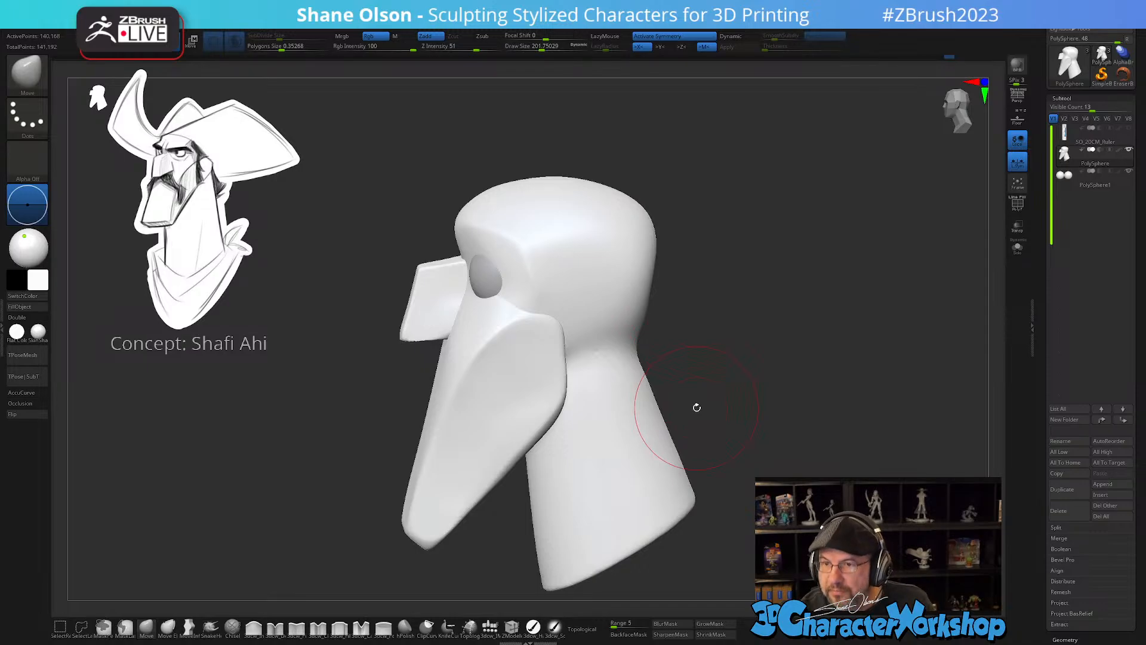
drag(821, 198, 813, 198)
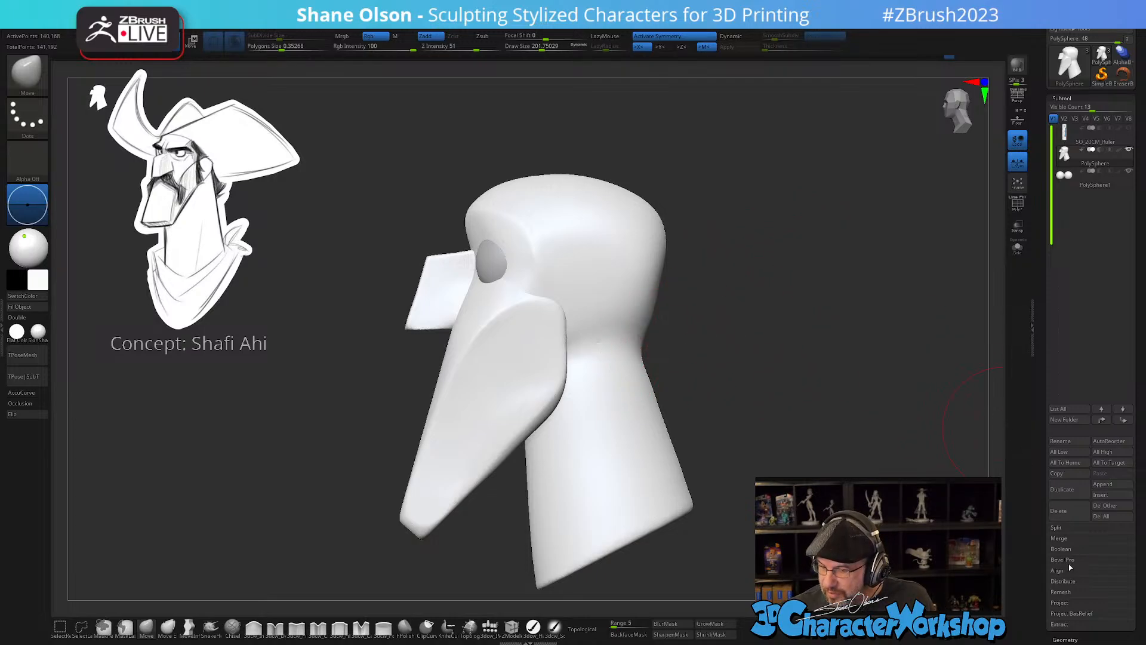
drag(1040, 485, 1028, 398)
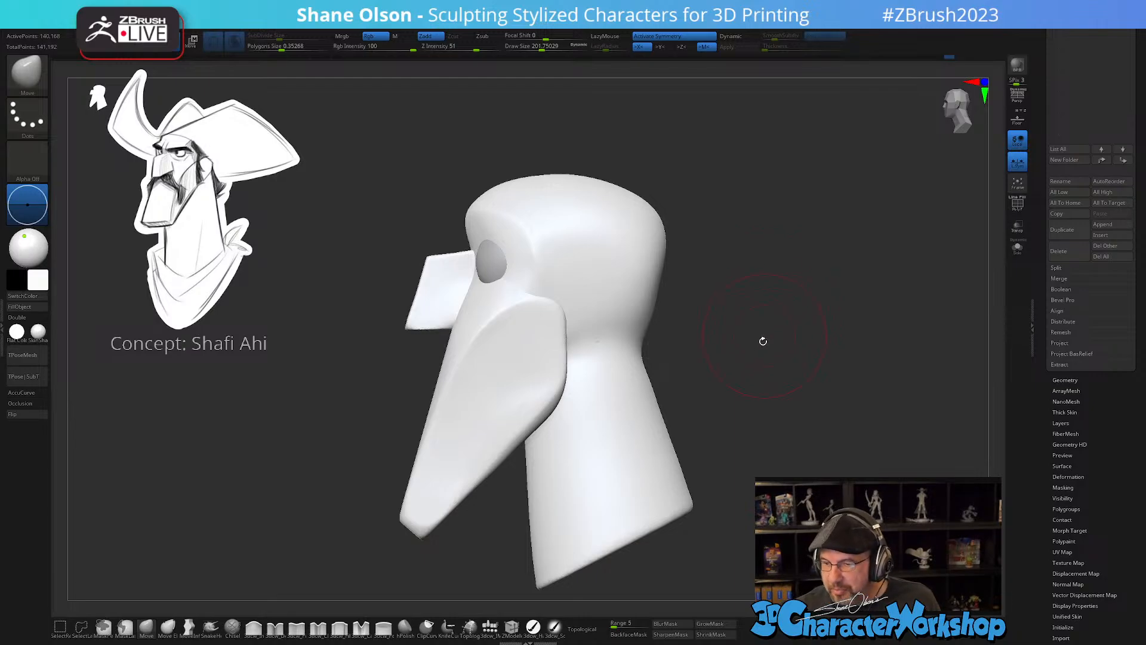
click(490, 626)
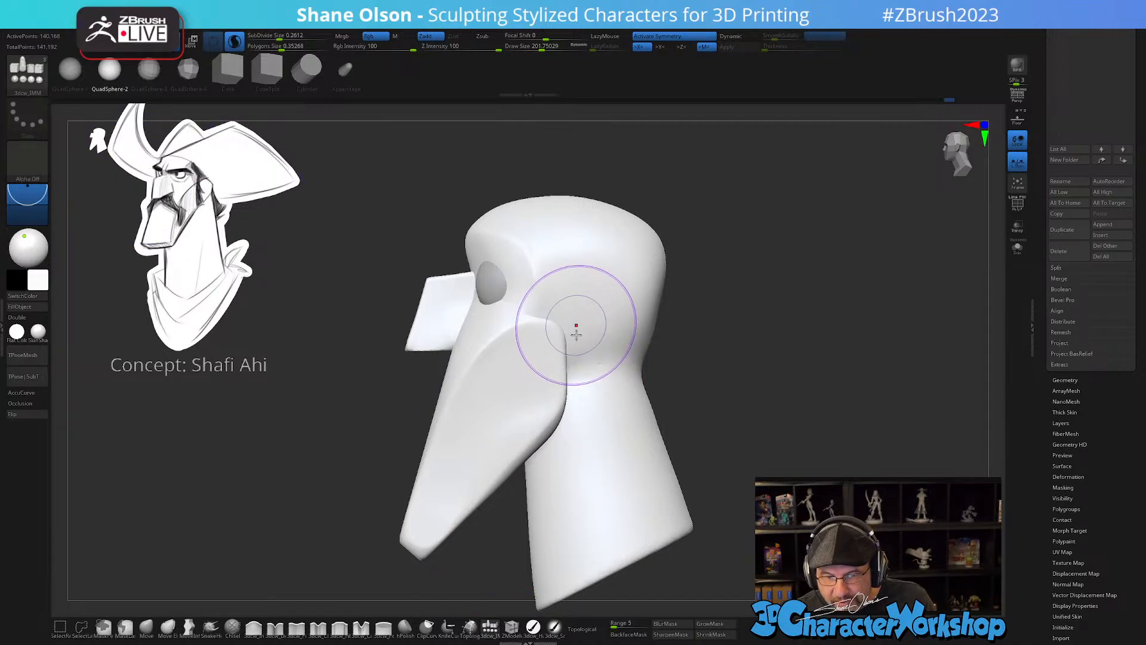
drag(576, 333, 574, 376)
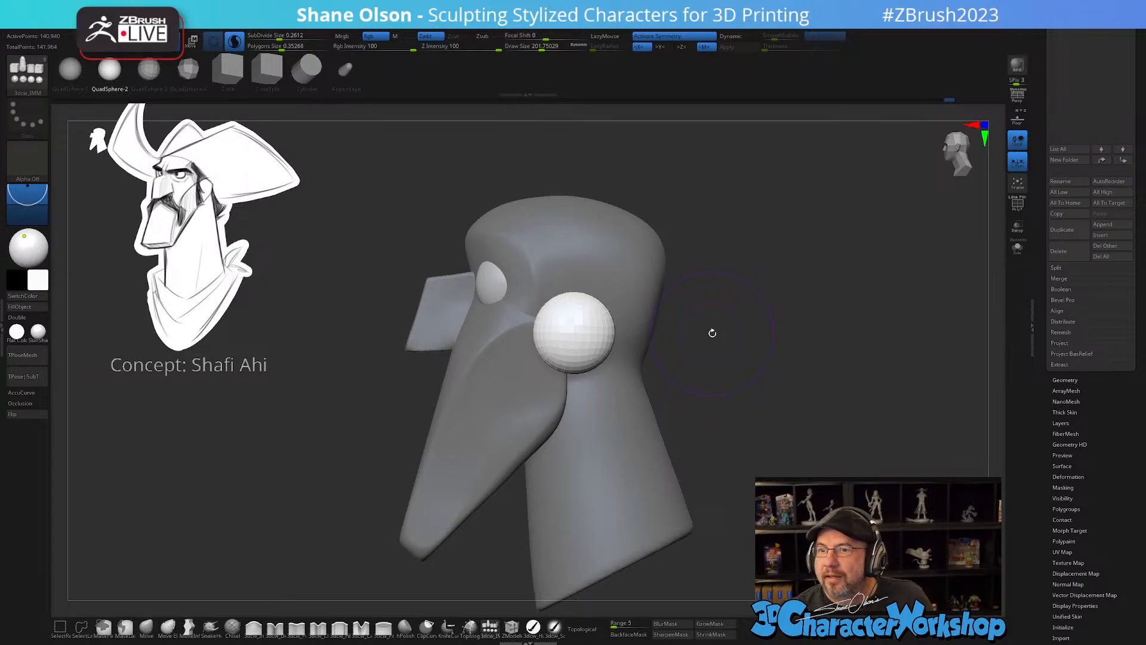
- Flatten the ear sphere into a thin disc and position it against the side of the head behind the jaw
drag(693, 331, 715, 369)
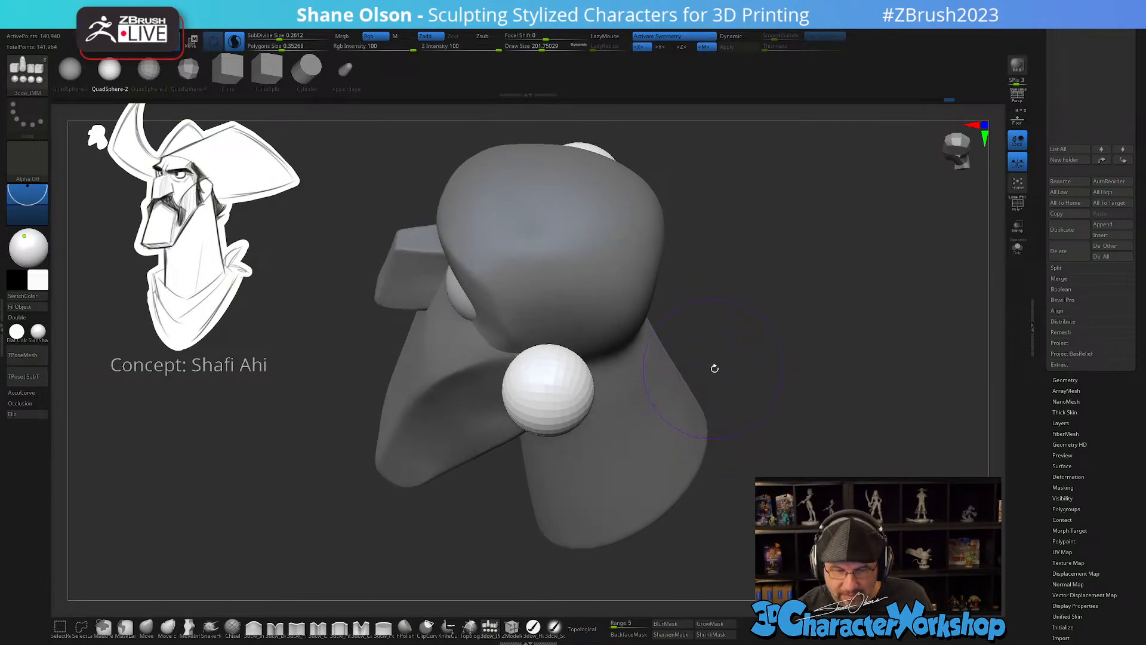
key(w)
drag(523, 353, 574, 385)
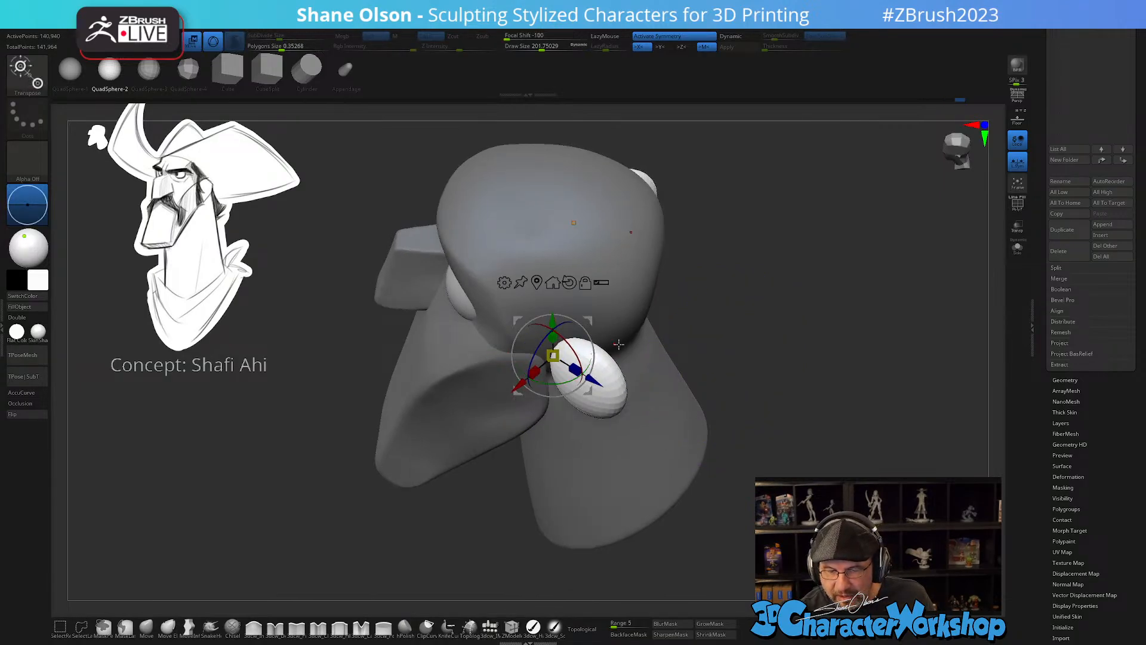
mouse_move(691, 370)
mouse_down()
mouse_move(697, 327)
mouse_move(690, 384)
mouse_move(714, 384)
mouse_move(684, 392)
mouse_move(693, 386)
mouse_up()
right_drag(593, 320, 578, 321)
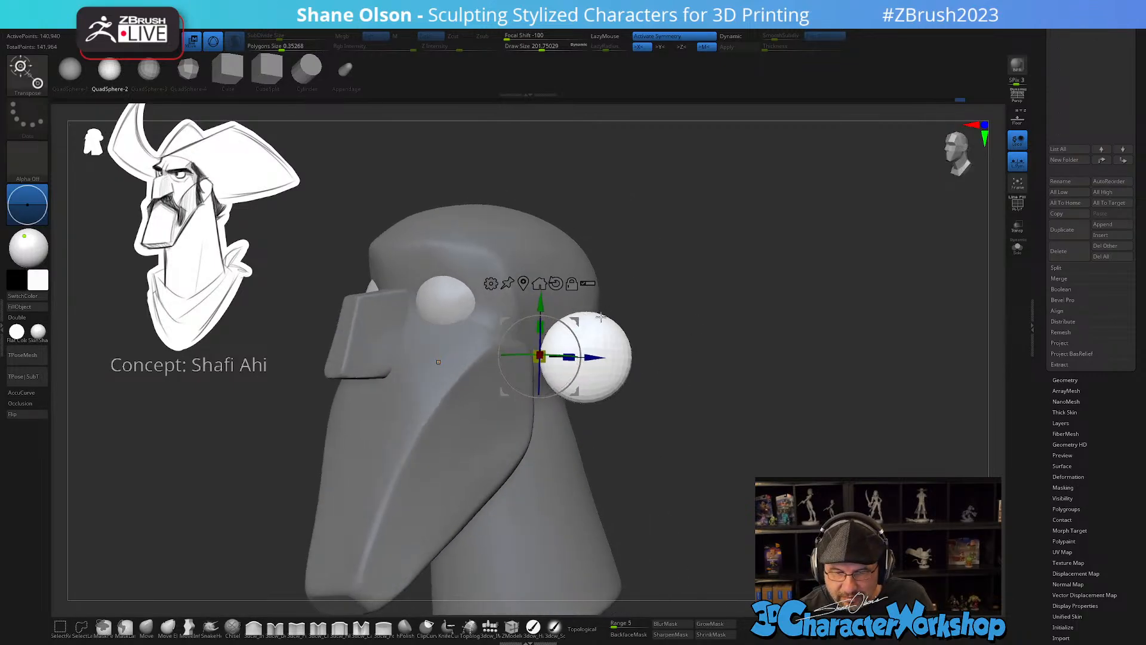
drag(578, 321, 566, 322)
- Tilt the flattened ear slightly against the side of the head and return to Draw mode
right_drag(602, 303, 588, 319)
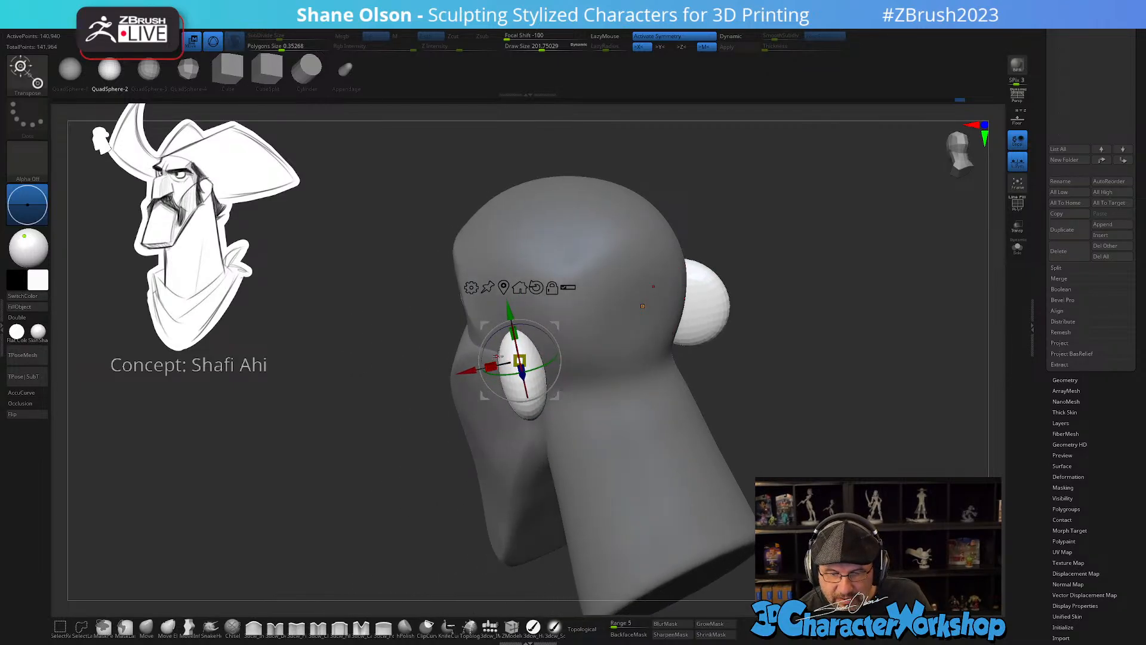
right_drag(499, 357, 570, 341)
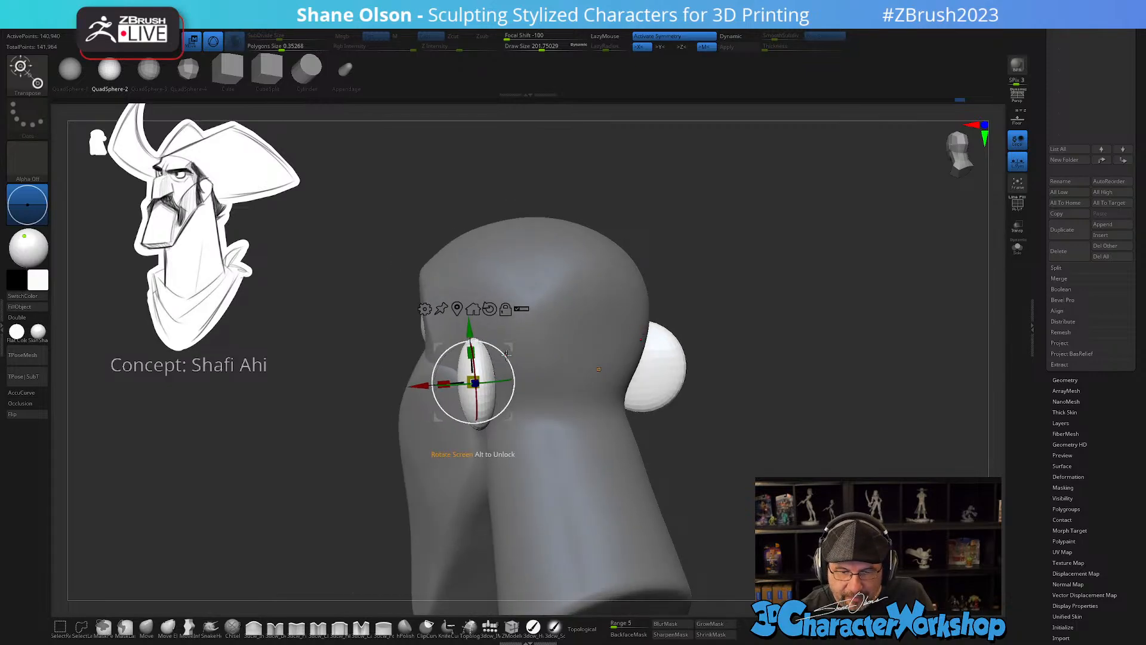
drag(511, 366, 504, 356)
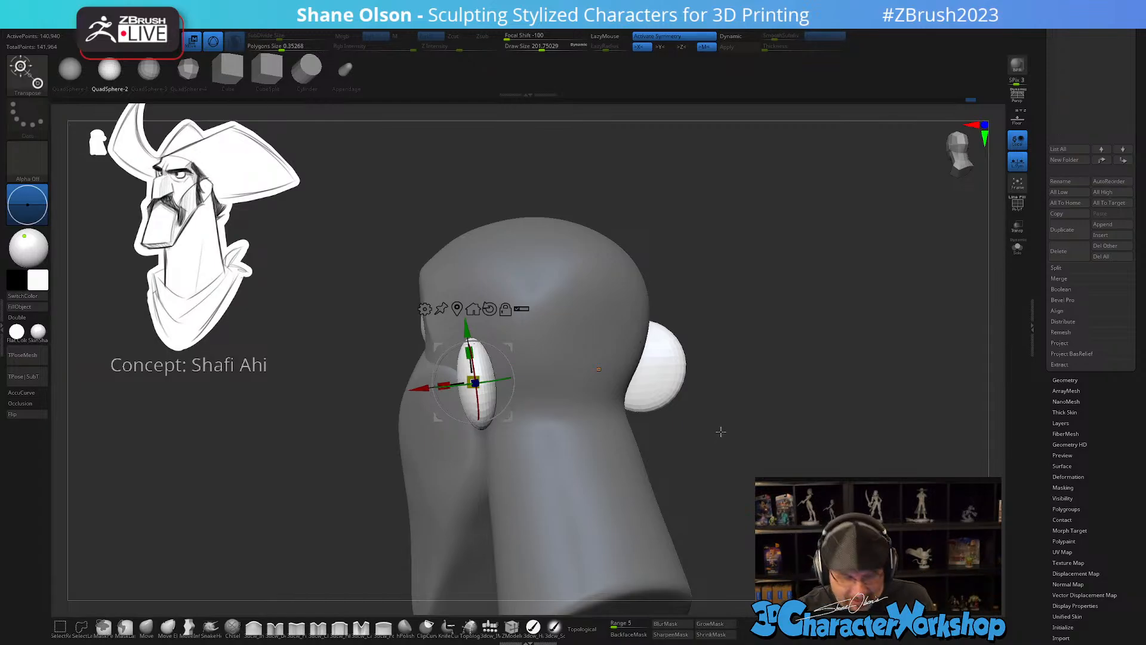
key(q)
mouse_move(722, 415)
mouse_down()
mouse_move(744, 415)
mouse_move(735, 387)
mouse_up()
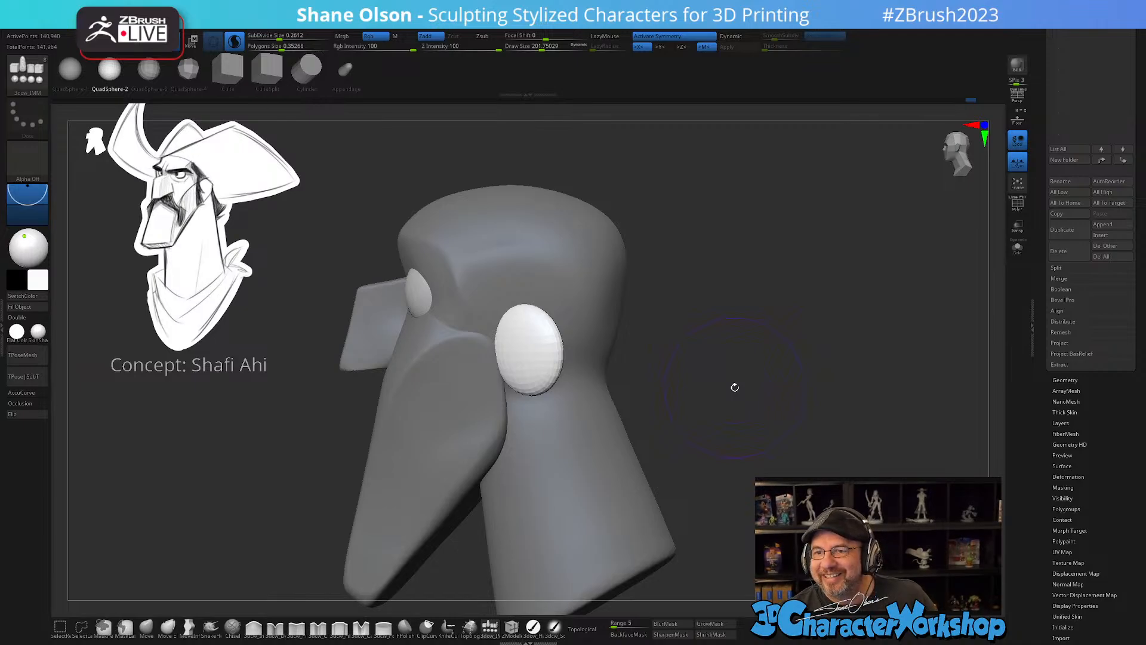
- Reshape the front of the ear with the Move brush at a draw size of about 112
click(146, 628)
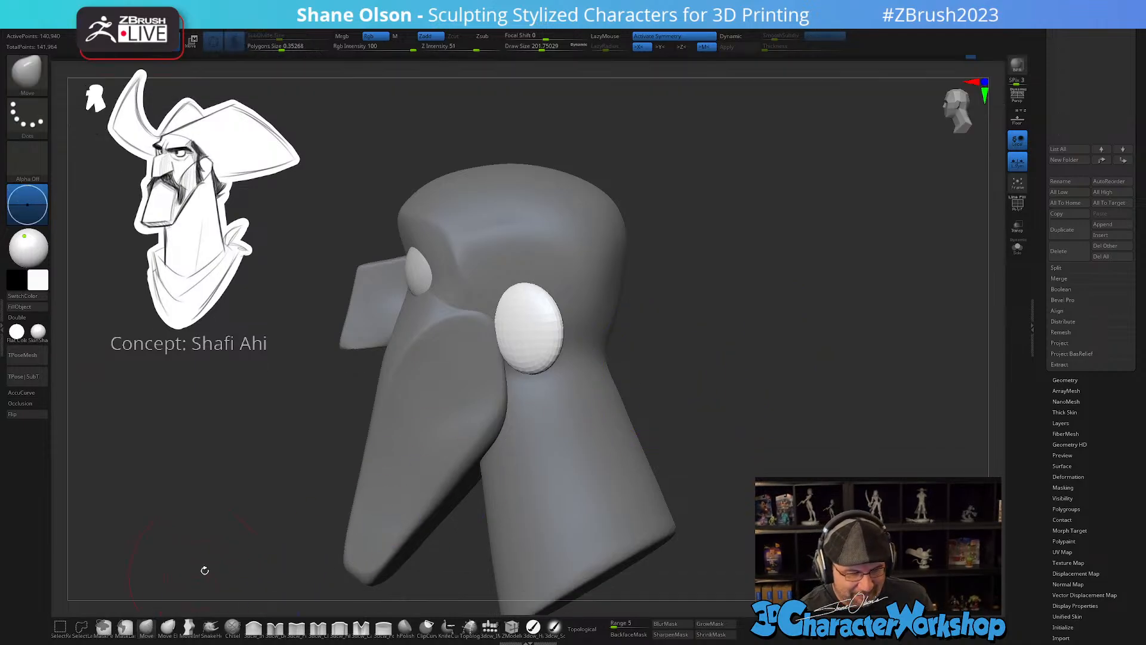
alt+drag(639, 314, 652, 343)
right_drag(653, 343, 679, 350)
key(s)
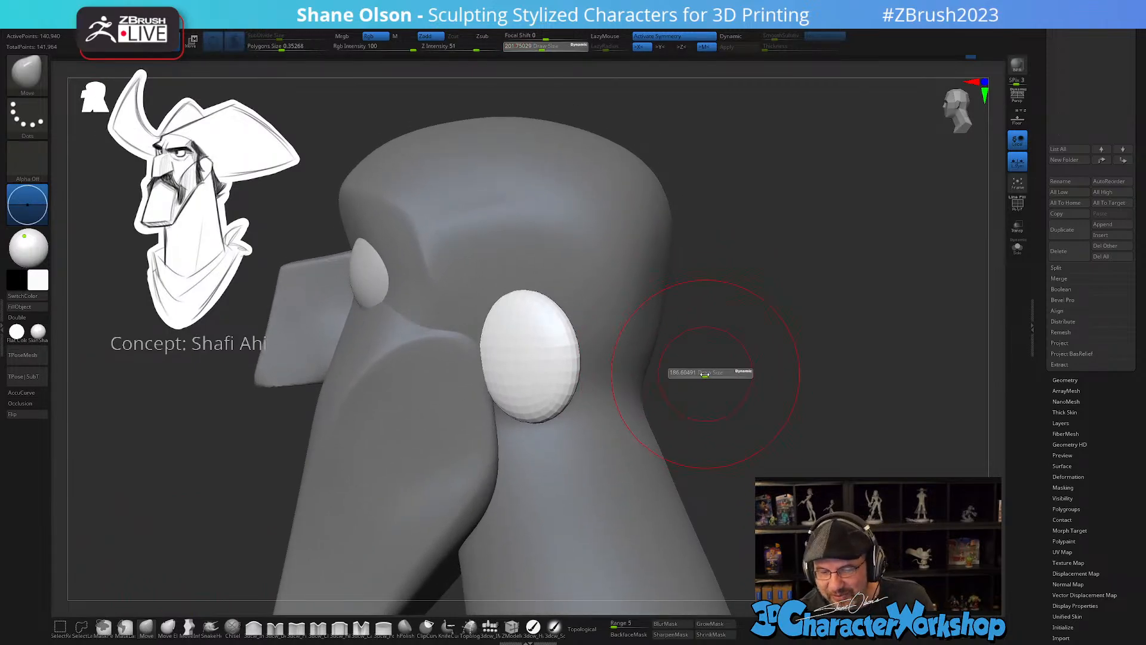
drag(699, 377, 697, 376)
drag(504, 368, 517, 360)
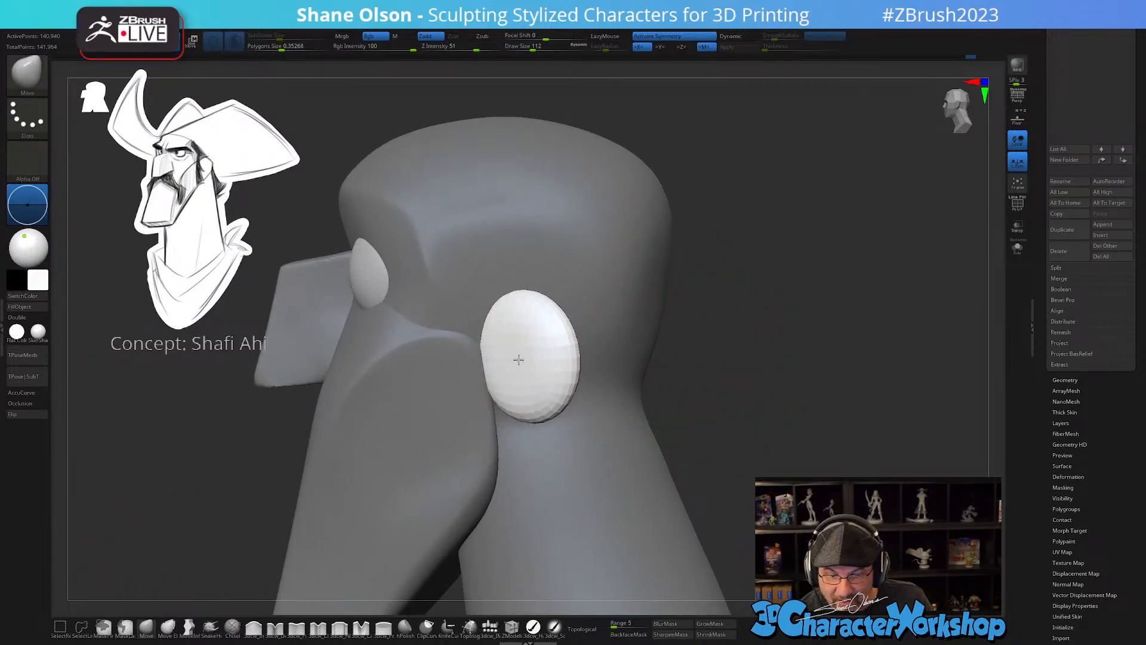
mouse_move(525, 343)
right_down()
mouse_move(542, 336)
mouse_move(529, 350)
right_up()
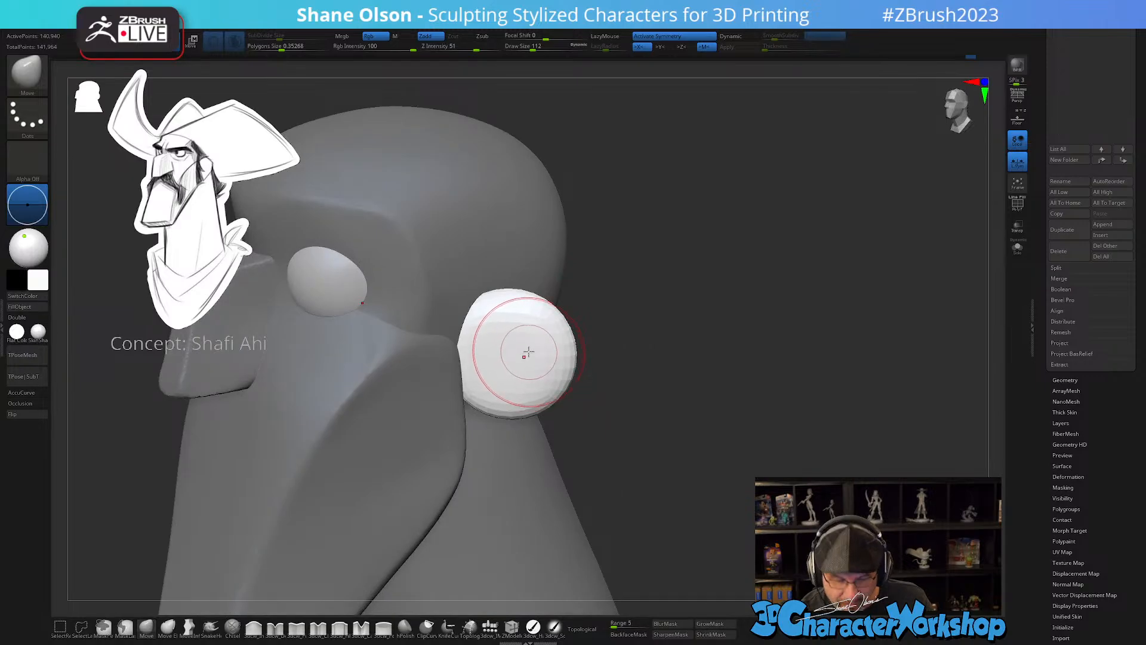
- Display the polygroup wireframe and smooth the ear's outer face to give it a denser mesh
key(shift+f)
mouse_move(531, 348)
shift+mouse_down()
mouse_move(508, 364)
mouse_move(537, 340)
mouse_move(550, 347)
shift+mouse_up()
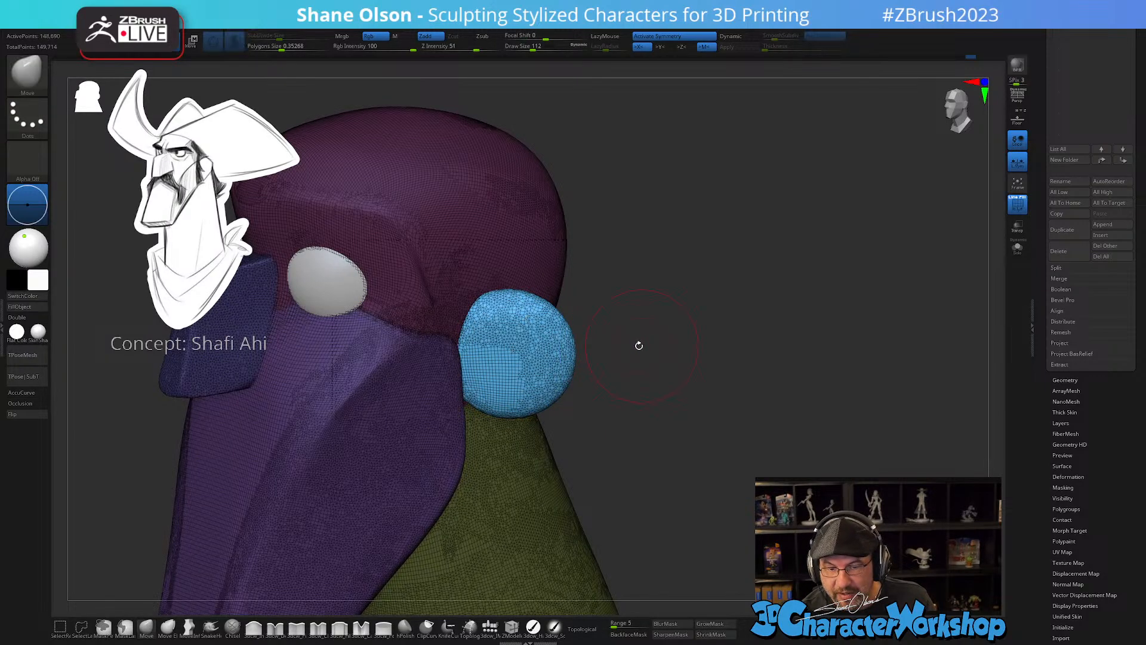
right_drag(637, 343, 568, 353)
mouse_move(495, 344)
right_down()
mouse_move(536, 330)
mouse_move(714, 340)
mouse_move(709, 392)
mouse_move(762, 402)
mouse_move(744, 443)
mouse_move(761, 446)
mouse_move(612, 485)
right_up()
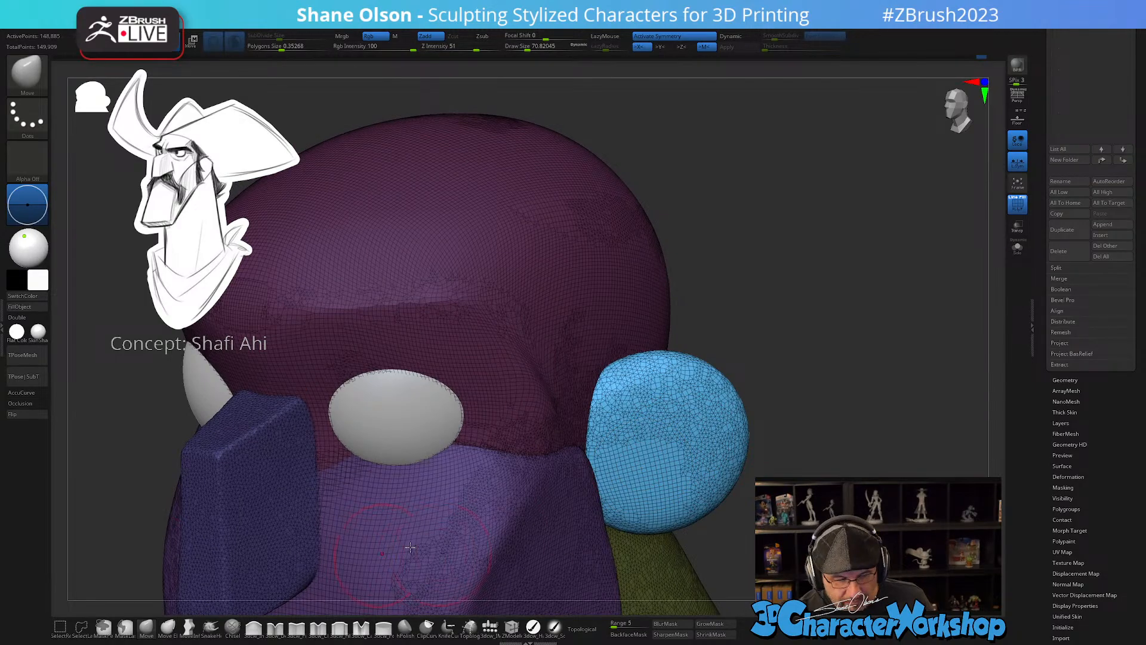
- Push a hollow into the ear's outer face with the Move brush at a draw size of about 87
mouse_move(676, 451)
right_down()
mouse_move(662, 441)
mouse_move(681, 431)
mouse_move(662, 467)
mouse_move(670, 451)
mouse_move(655, 425)
mouse_move(706, 420)
mouse_move(691, 415)
right_up()
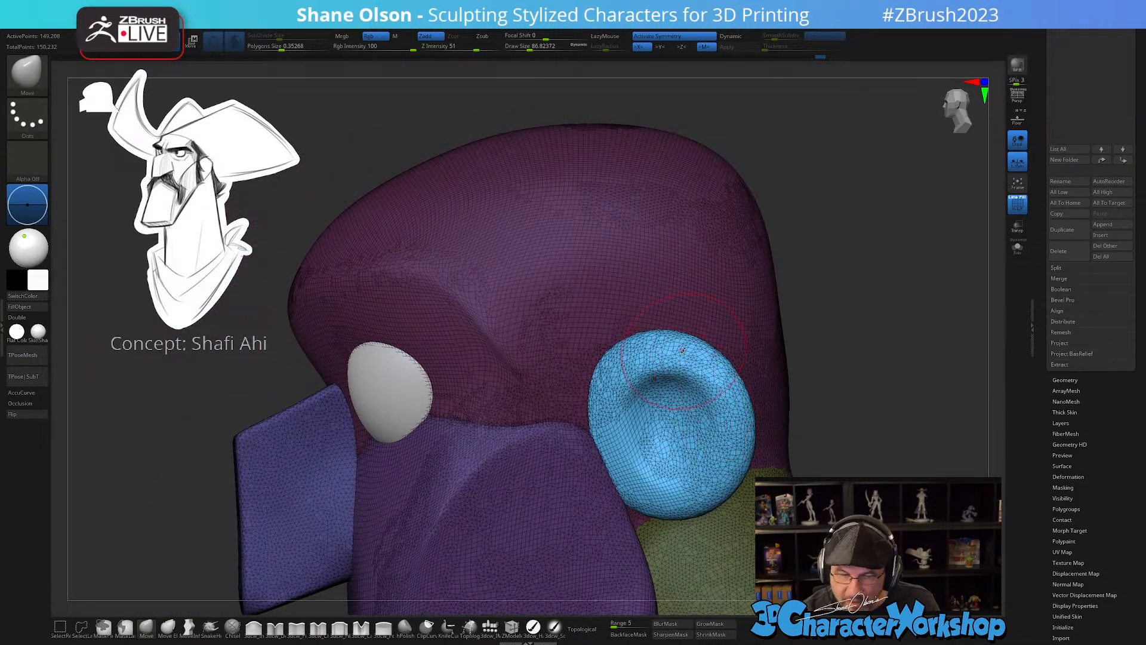
right_drag(682, 351, 705, 311)
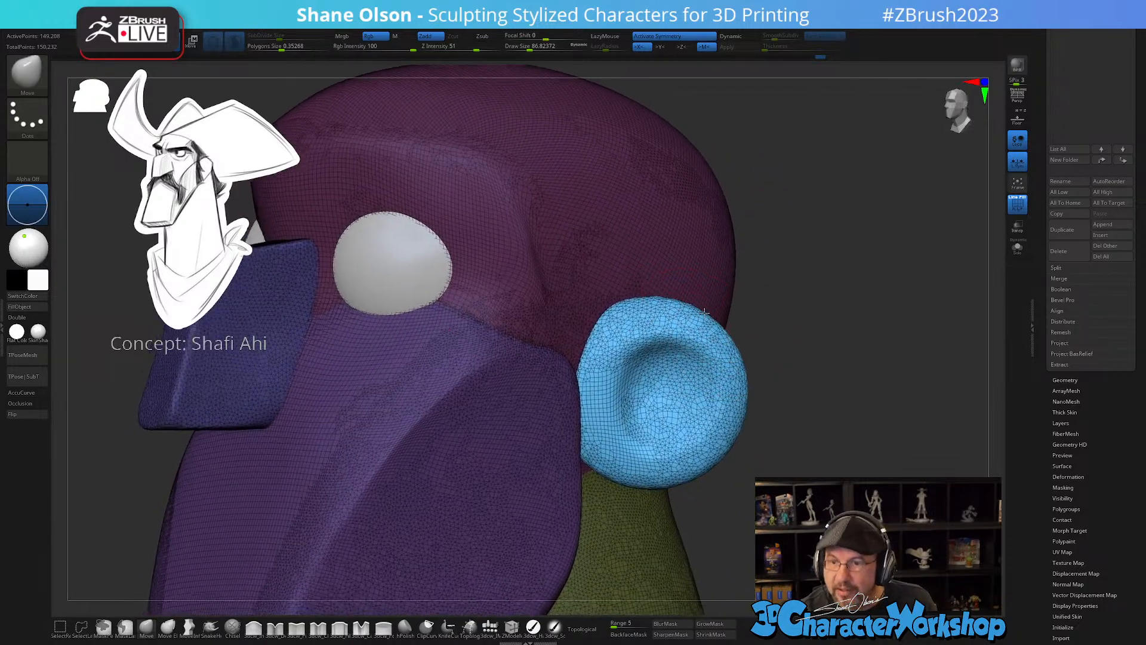
right_drag(824, 335, 802, 362)
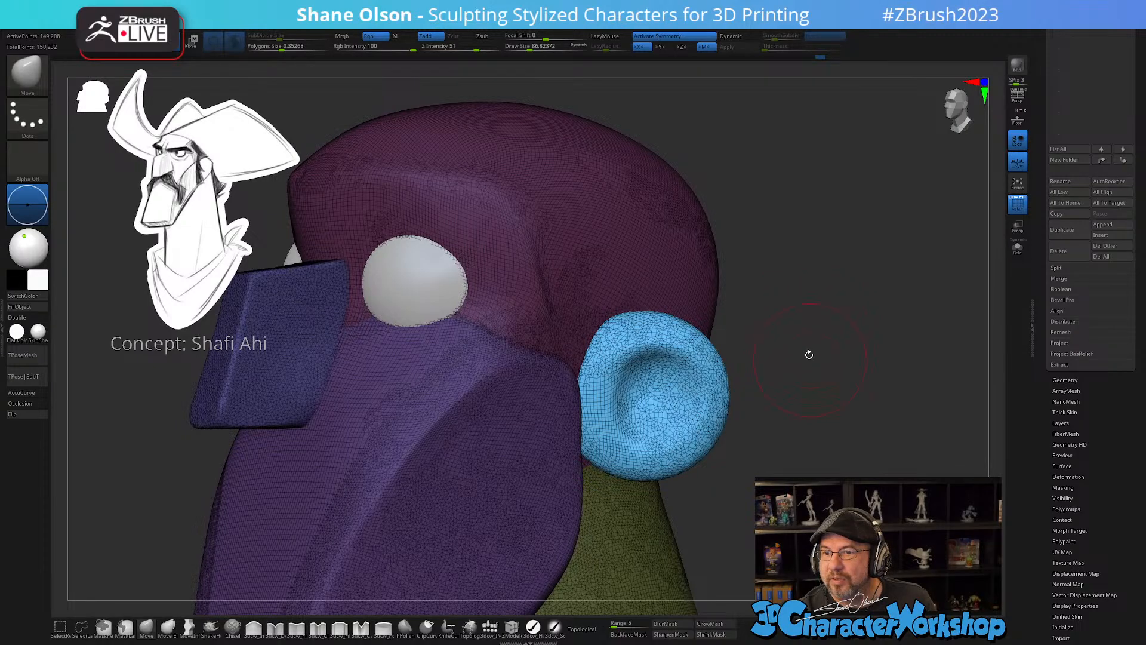
- Reshape the upper rim of the ear with the Move brush at a draw size of about 140
key(s)
drag(804, 370, 807, 373)
mouse_move(789, 370)
right_down()
mouse_move(808, 366)
mouse_move(710, 337)
right_up()
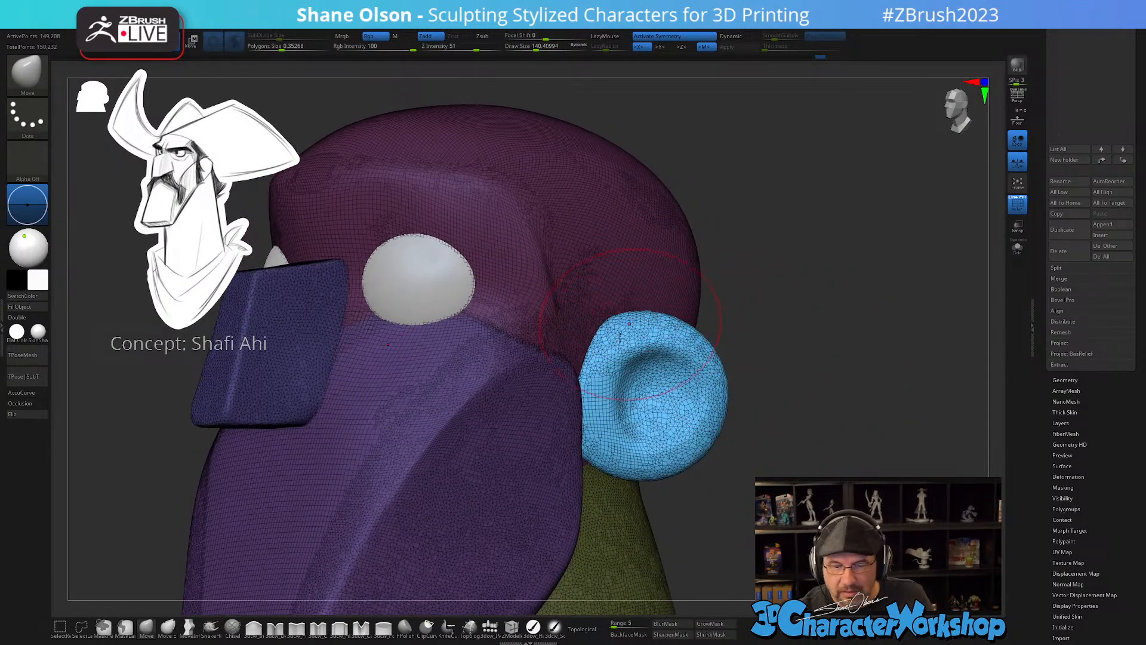
drag(620, 341, 634, 320)
right_drag(691, 334, 691, 338)
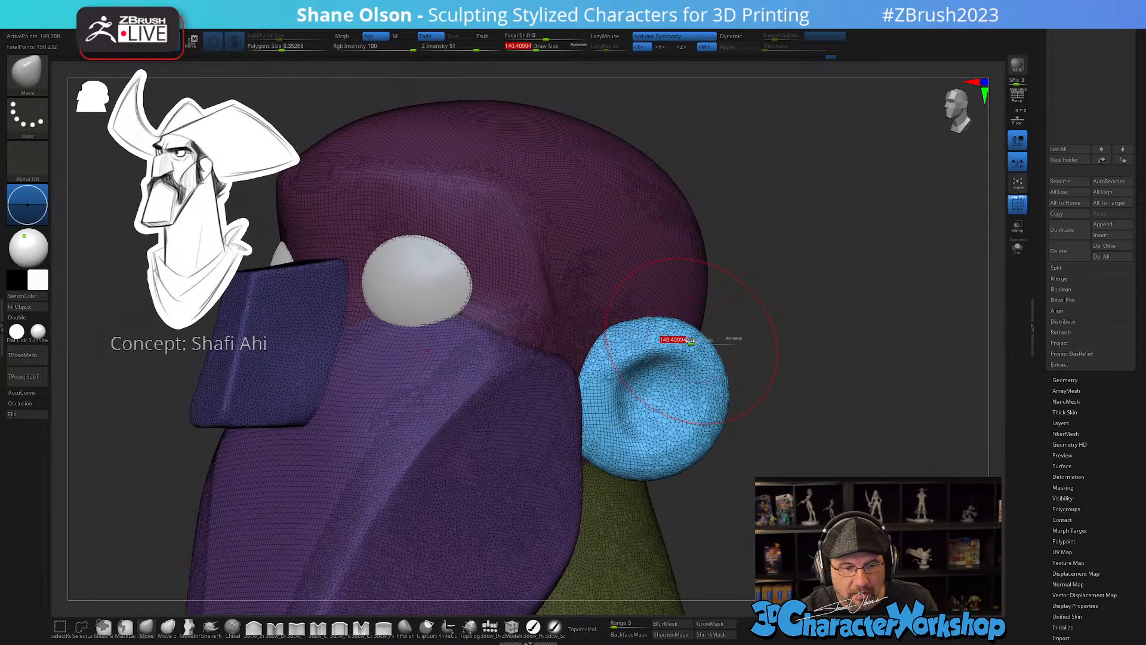
- Push in the lower back edge of the ear with the Move brush at a draw size of about 104
drag(691, 340, 679, 322)
right_drag(683, 300, 693, 364)
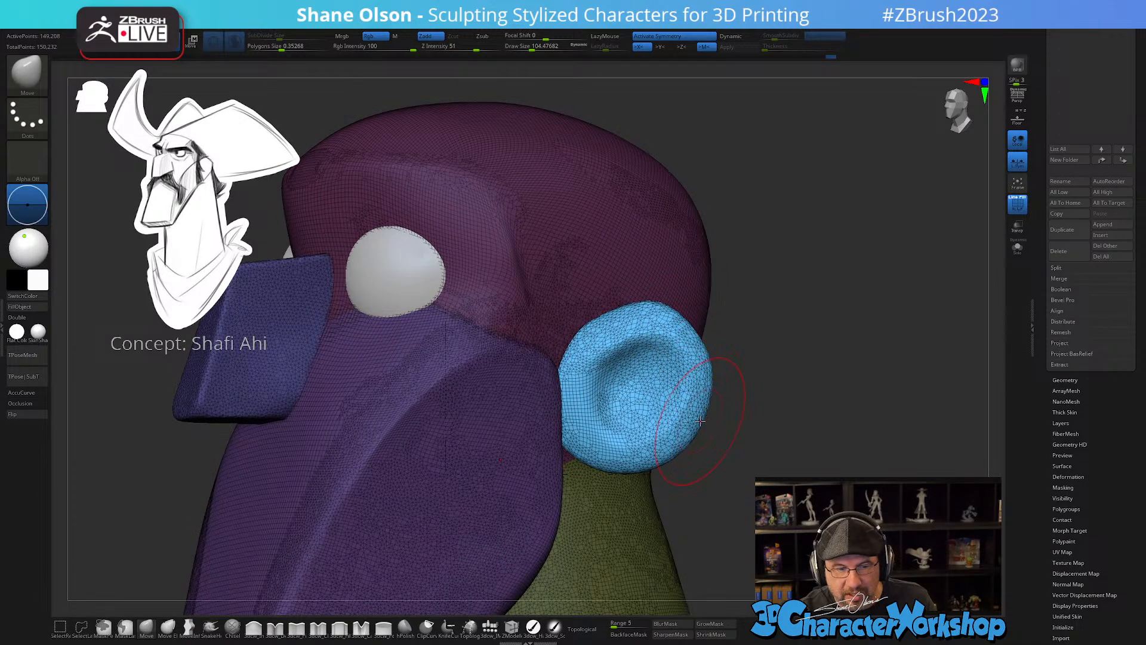
drag(701, 423, 690, 418)
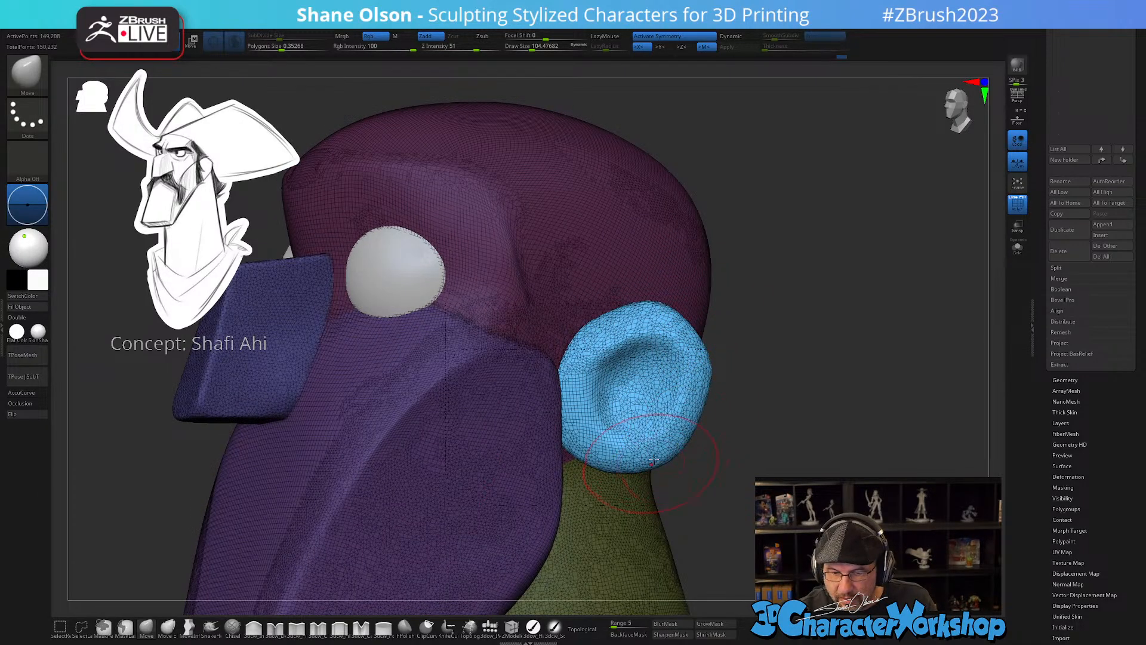
alt+right_drag(656, 453, 683, 433)
- Taper the lower half of the ear into a narrow lobe at a draw size of about 145 and hide the polygroup wireframe
key(s)
mouse_move(640, 447)
mouse_down()
mouse_move(613, 445)
mouse_move(606, 458)
mouse_up()
mouse_move(678, 449)
mouse_down()
mouse_move(667, 443)
mouse_move(697, 406)
mouse_up()
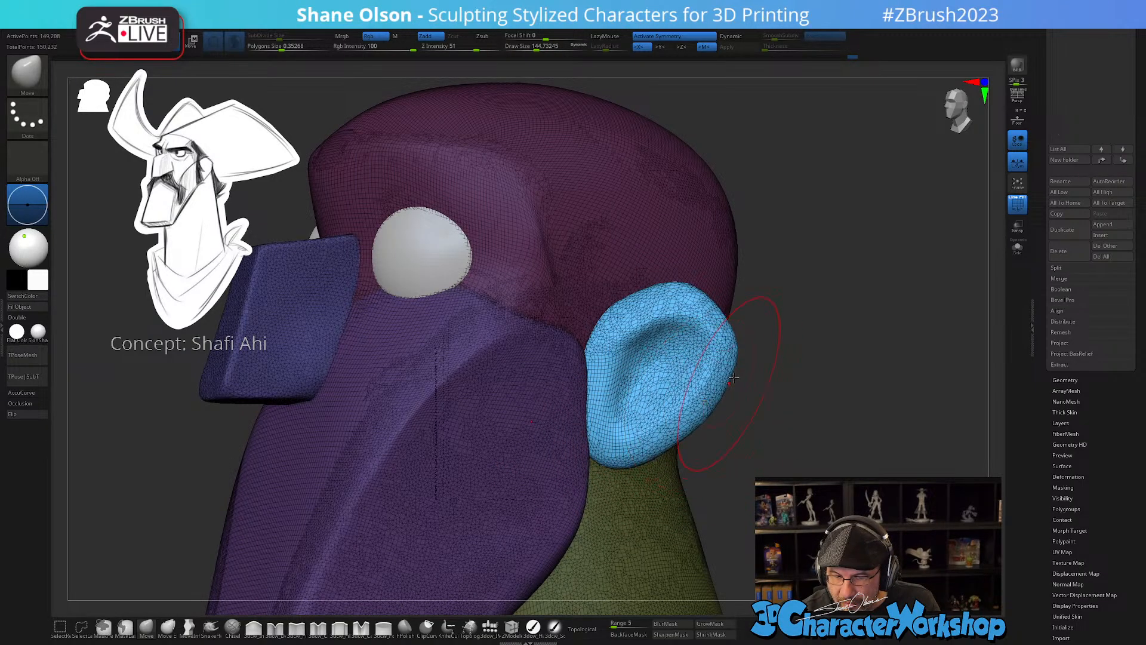
drag(623, 463, 613, 481)
mouse_move(675, 445)
right_down()
mouse_move(582, 441)
mouse_move(708, 436)
mouse_move(768, 415)
mouse_move(762, 402)
mouse_move(783, 435)
mouse_move(814, 386)
mouse_move(770, 392)
mouse_move(780, 332)
right_up()
key(shift+f)
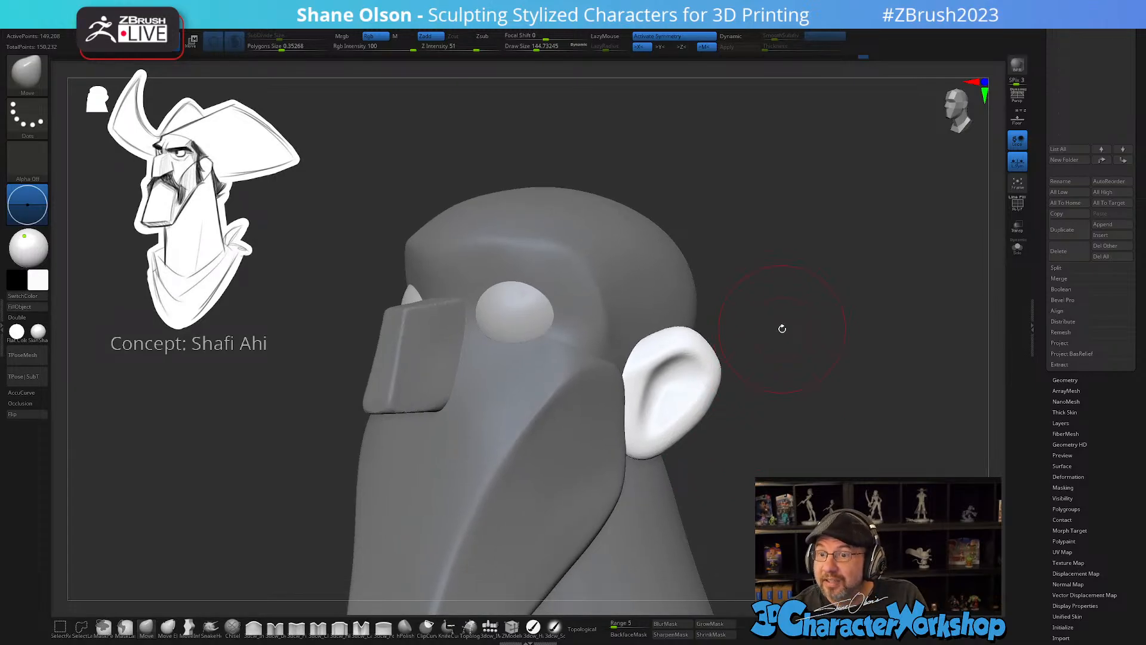
- Push the ear's hollow up under the upper rim with the Move brush at a draw size of about 77
right_drag(796, 362, 799, 380)
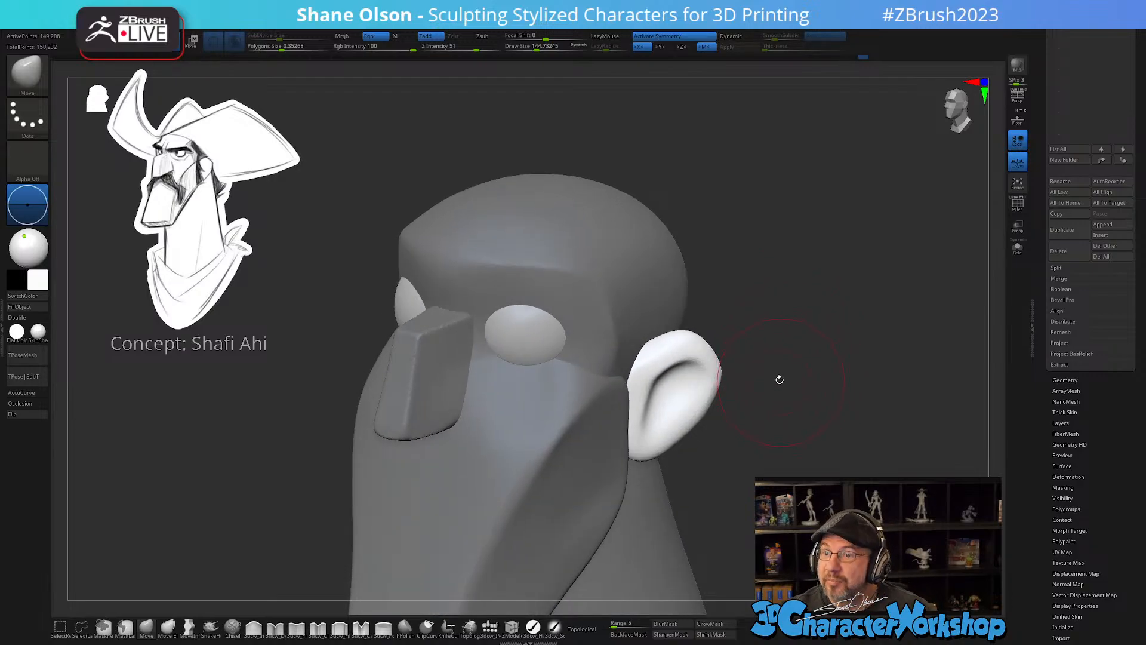
mouse_move(783, 369)
right_down()
mouse_move(760, 402)
mouse_move(778, 396)
mouse_move(775, 418)
right_up()
key(s)
drag(775, 420, 767, 420)
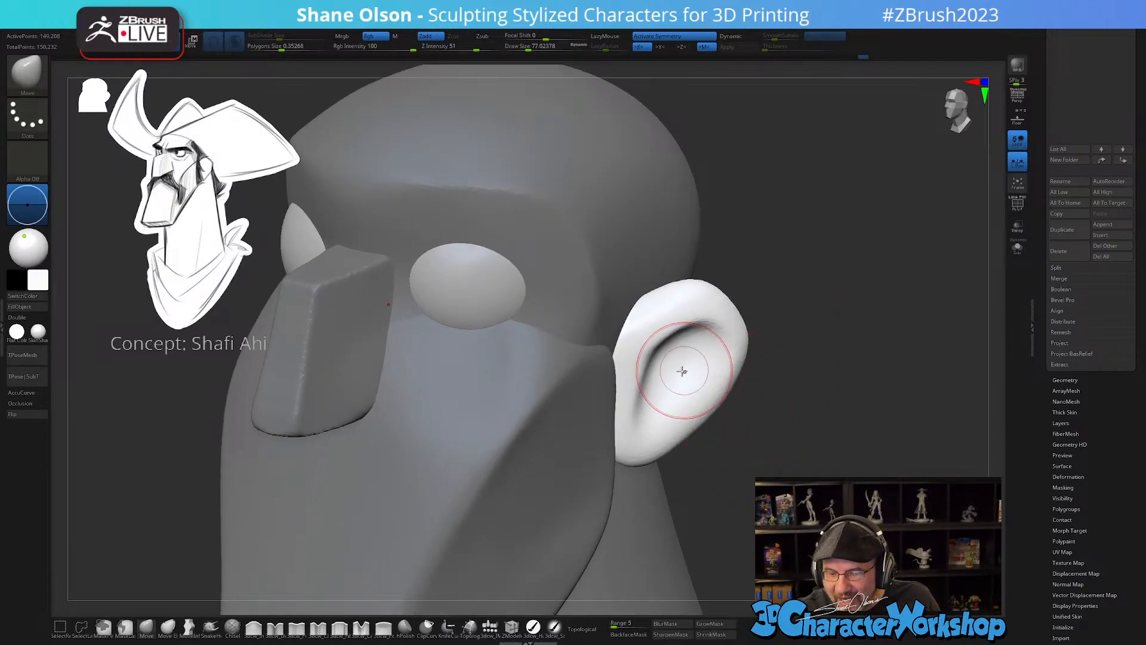
right_drag(674, 367, 669, 370)
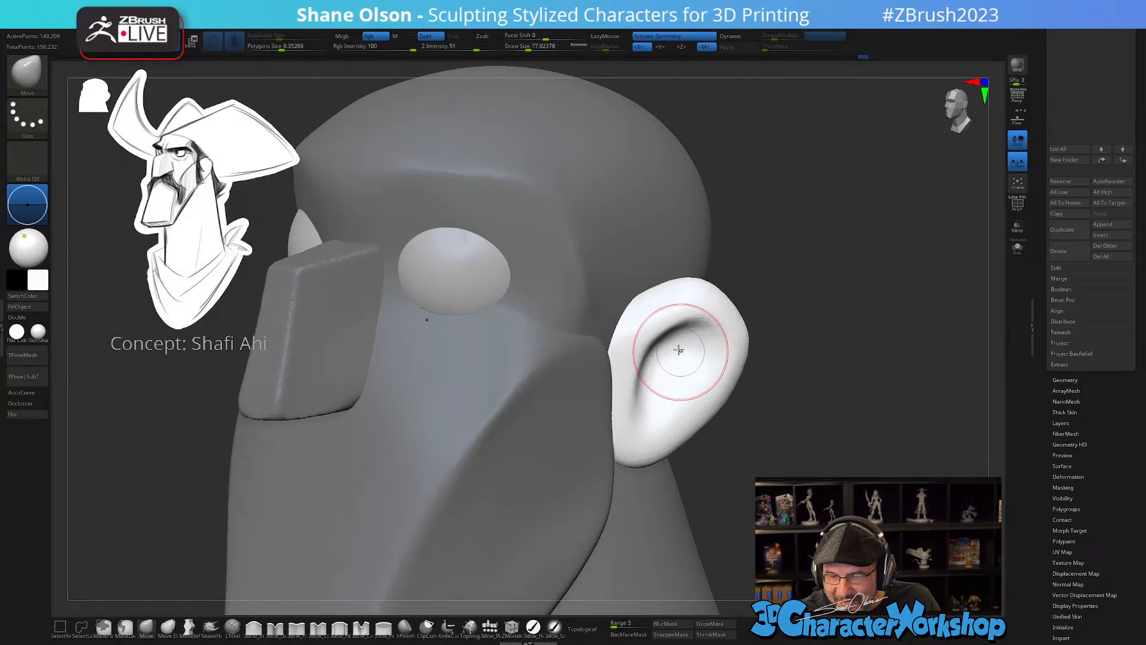
mouse_move(698, 339)
mouse_down()
mouse_move(654, 354)
mouse_move(681, 307)
mouse_move(701, 305)
mouse_up()
right_drag(701, 305, 767, 279)
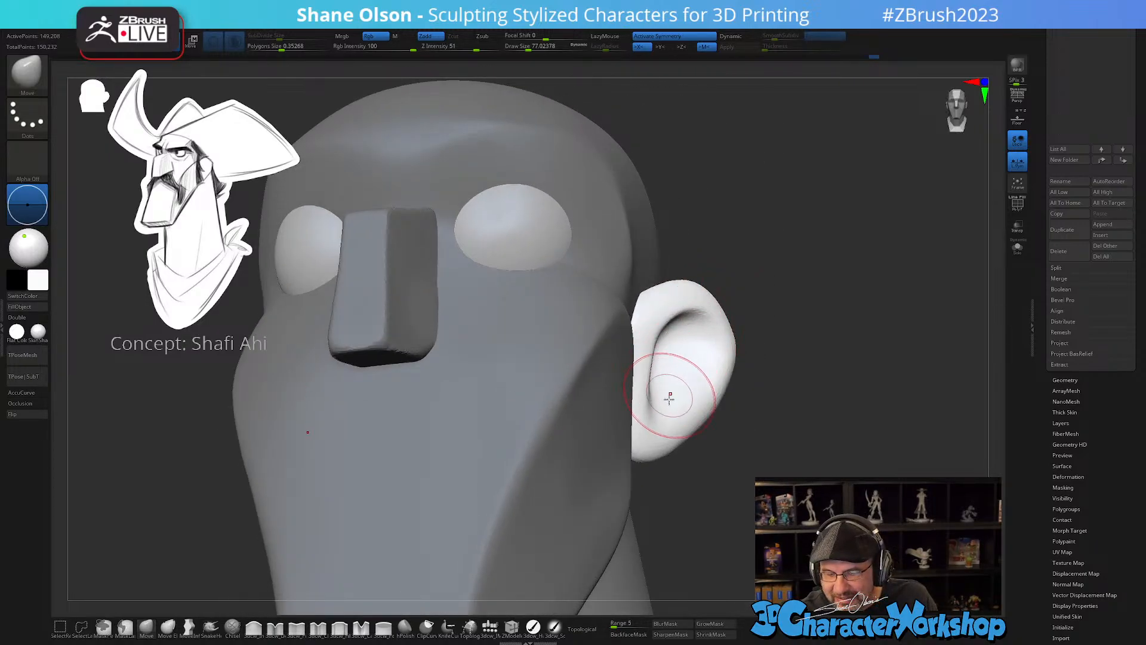
- Extend the ear's hollow down toward the lobe and reduce the draw size to about 56
drag(670, 396, 661, 415)
mouse_move(675, 381)
right_down()
mouse_move(652, 387)
mouse_move(670, 423)
right_up()
key([)
key([)
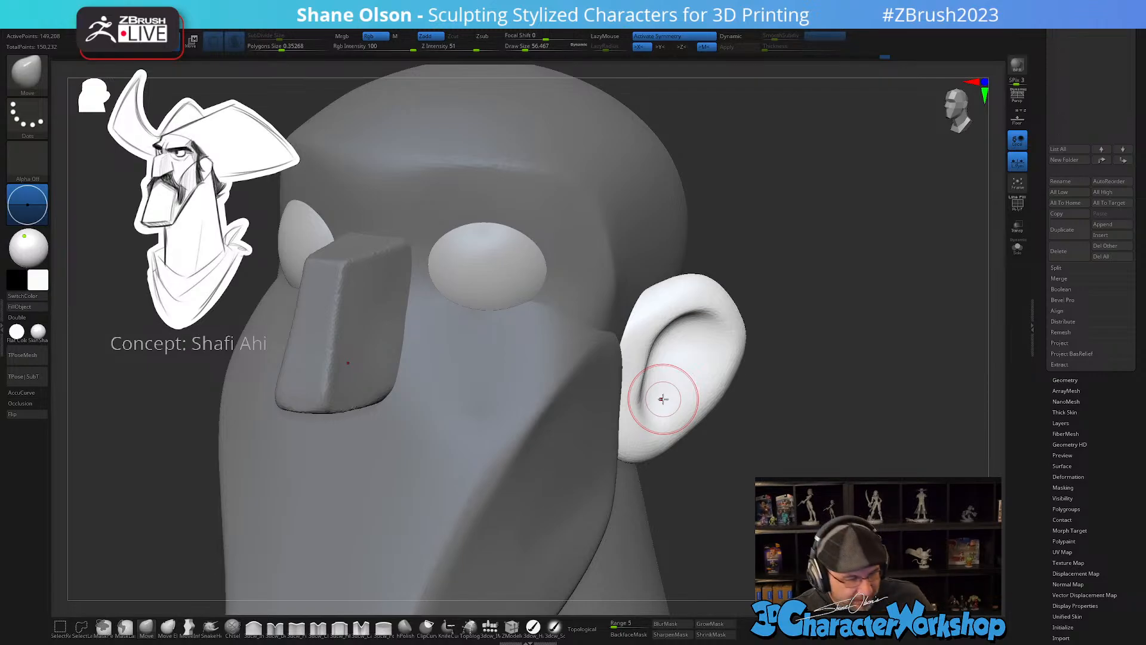
mouse_move(734, 433)
right_down()
mouse_move(719, 441)
mouse_move(726, 425)
right_up()
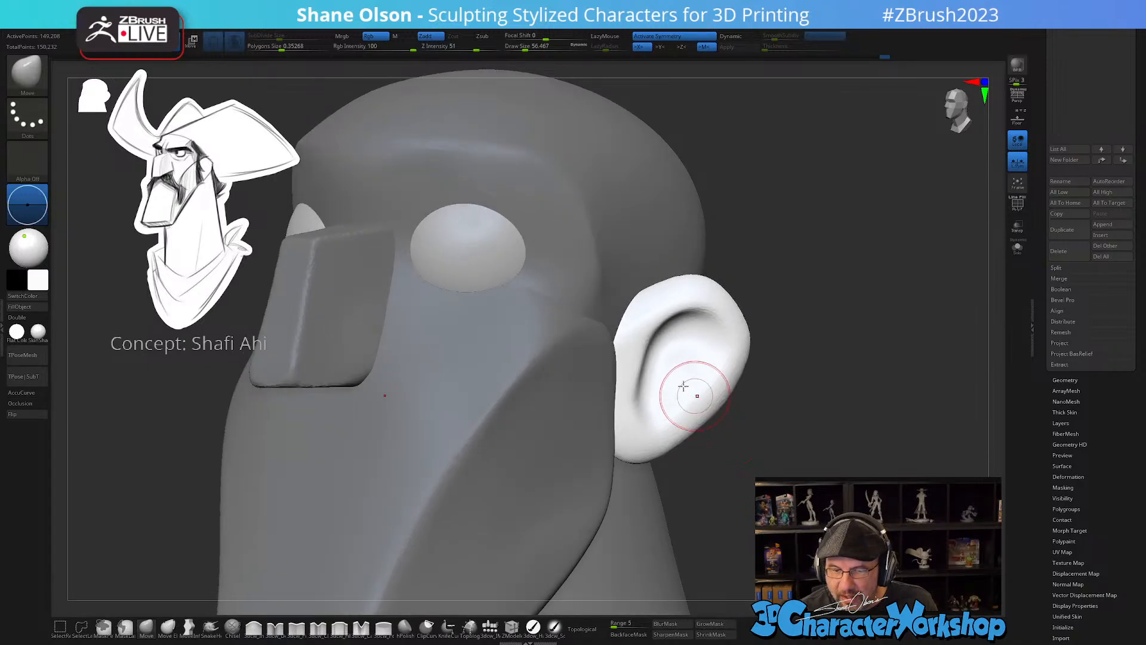
- Refine the inner edge of the ear's hollow with the Move brush at a draw size of about 51
right_drag(667, 354, 662, 343)
key(s)
drag(667, 350, 651, 356)
mouse_move(677, 329)
right_down()
mouse_move(682, 358)
mouse_move(696, 335)
mouse_move(686, 345)
mouse_move(711, 341)
right_up()
right_drag(763, 431, 814, 430)
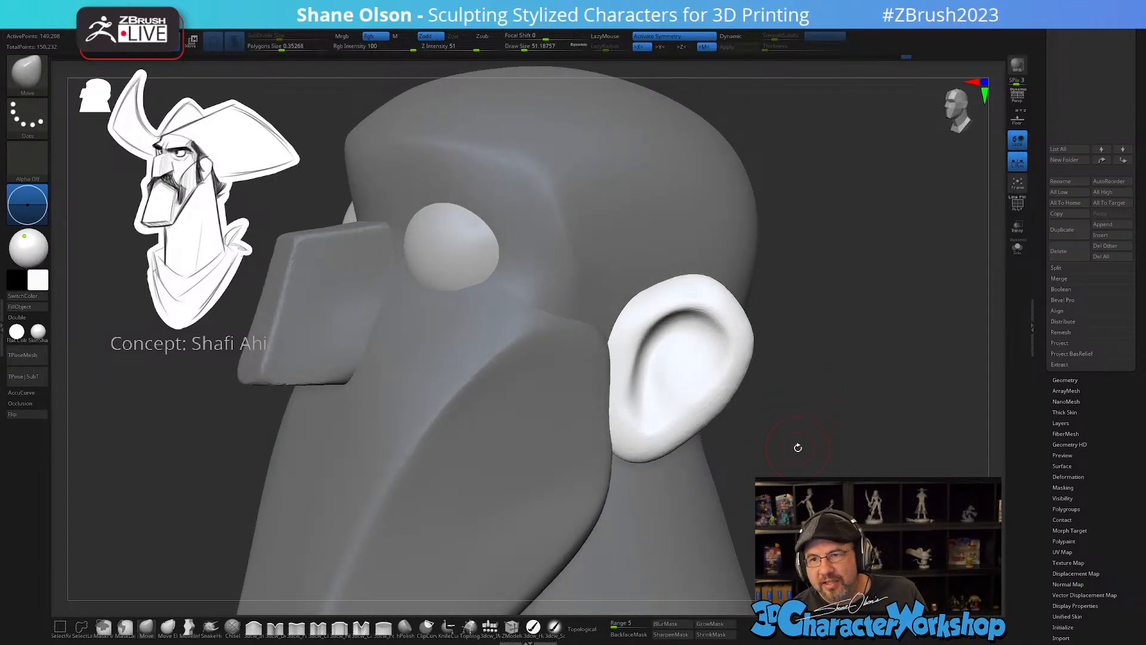
mouse_move(798, 448)
right_down()
mouse_move(750, 404)
mouse_move(654, 387)
mouse_move(655, 356)
mouse_move(675, 350)
right_up()
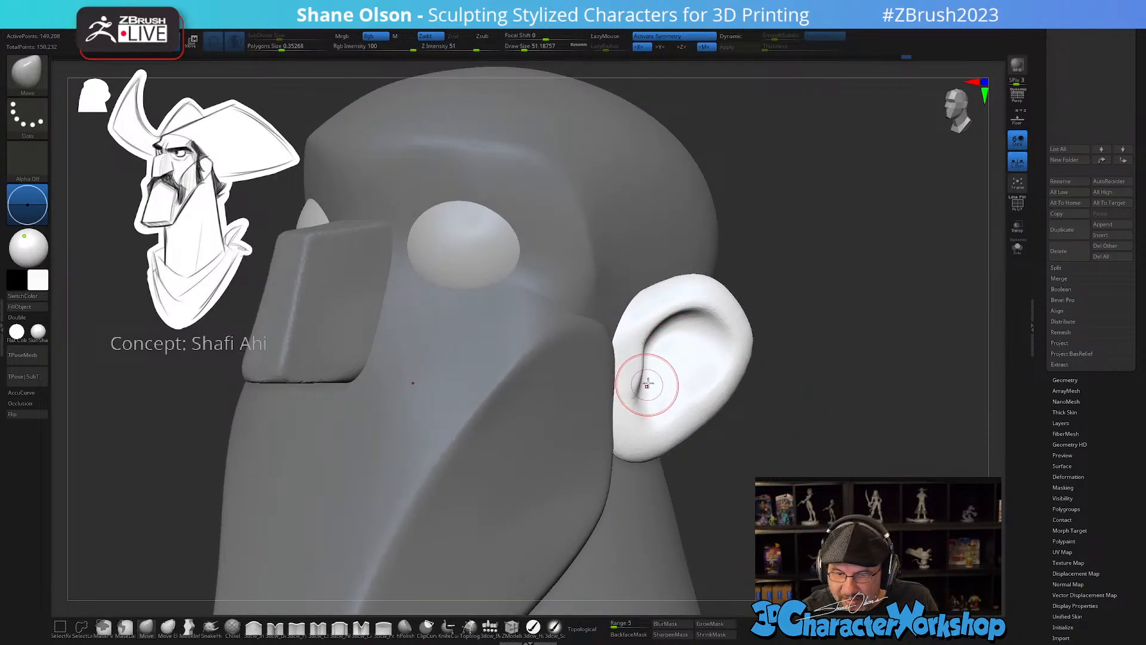
- Smooth the front edge of the ear's hollow and shape a small tragus there at a draw size of about 46
shift+drag(648, 383, 648, 382)
key(s)
mouse_move(648, 384)
mouse_down()
mouse_move(638, 383)
mouse_move(651, 381)
mouse_up()
key(s)
drag(653, 384, 647, 383)
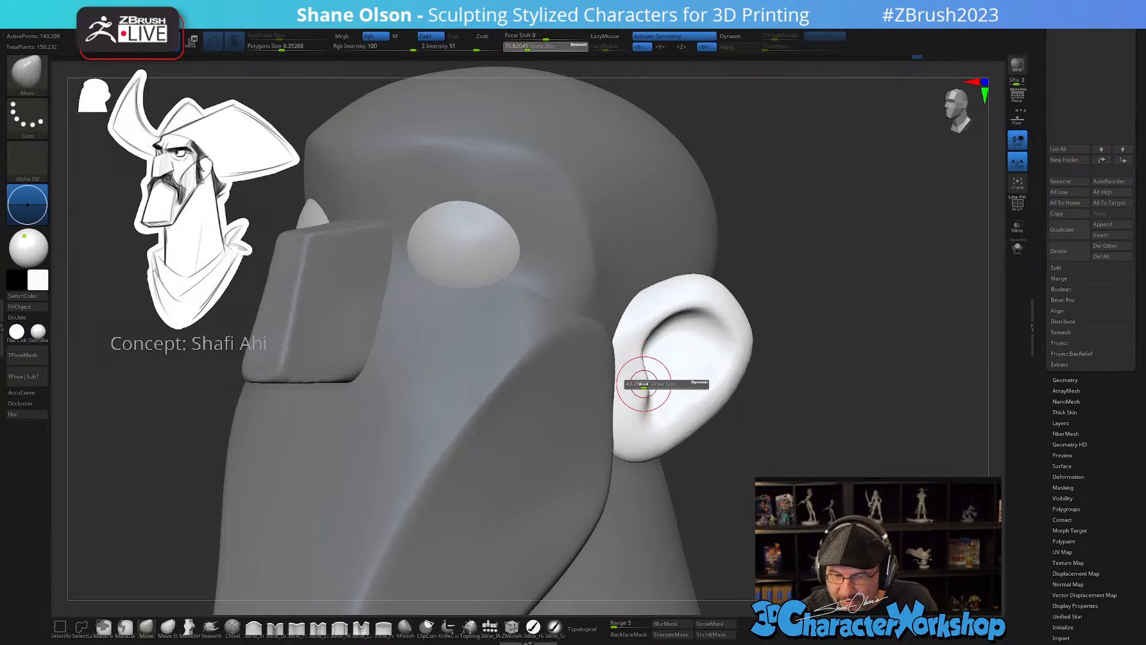
mouse_move(648, 390)
right_down()
mouse_move(631, 390)
mouse_move(654, 381)
mouse_move(664, 355)
mouse_move(656, 382)
mouse_move(634, 341)
right_up()
- Widen the ear's hollow above the tragus with the Move brush at a draw size of about 74
key(s)
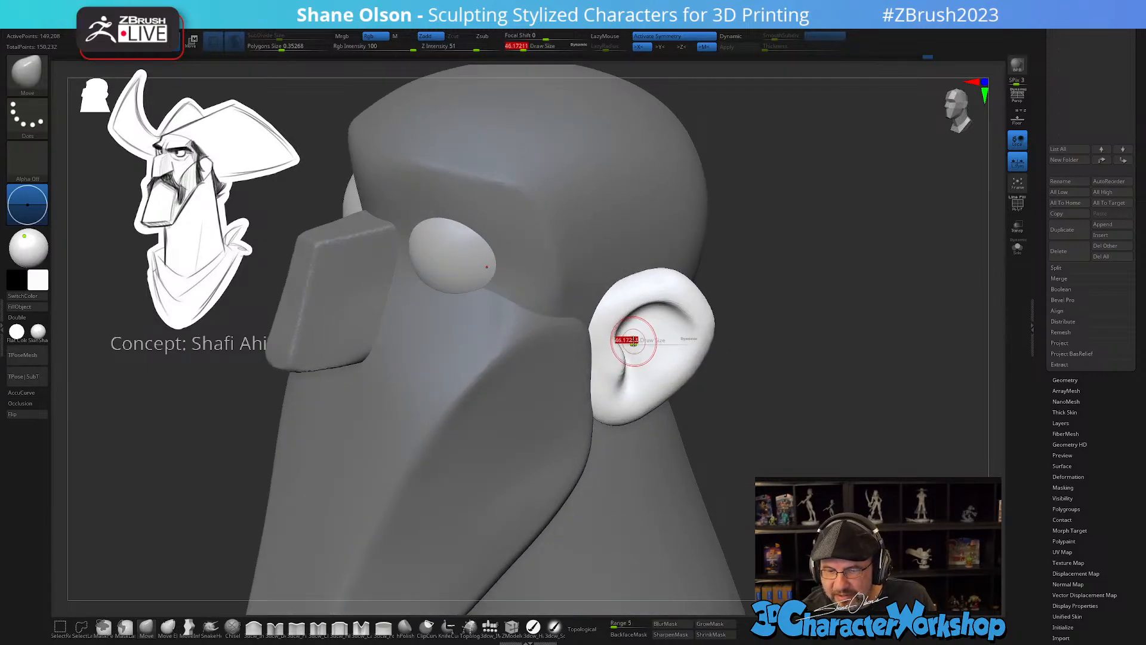
drag(634, 342, 639, 339)
drag(638, 338, 644, 324)
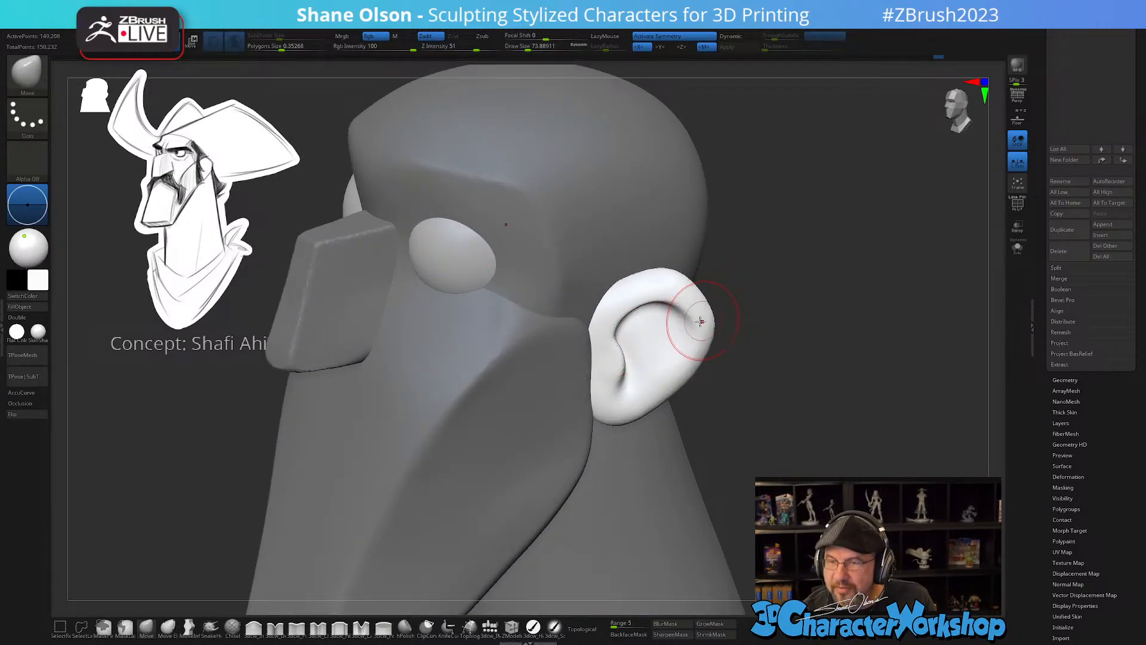
mouse_move(686, 320)
right_down()
mouse_move(734, 341)
mouse_move(758, 394)
mouse_move(737, 410)
right_up()
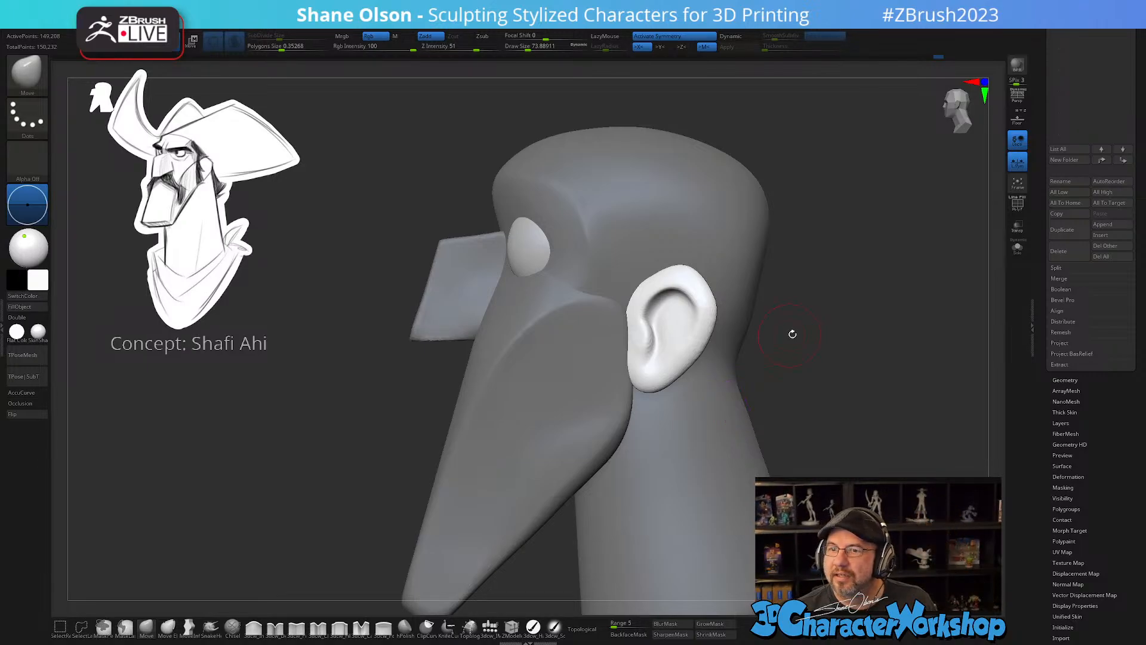
- Make the head mesh active and insert a mirrored QuadSphere-2 over the cheek just below the eye
drag(804, 354, 821, 397)
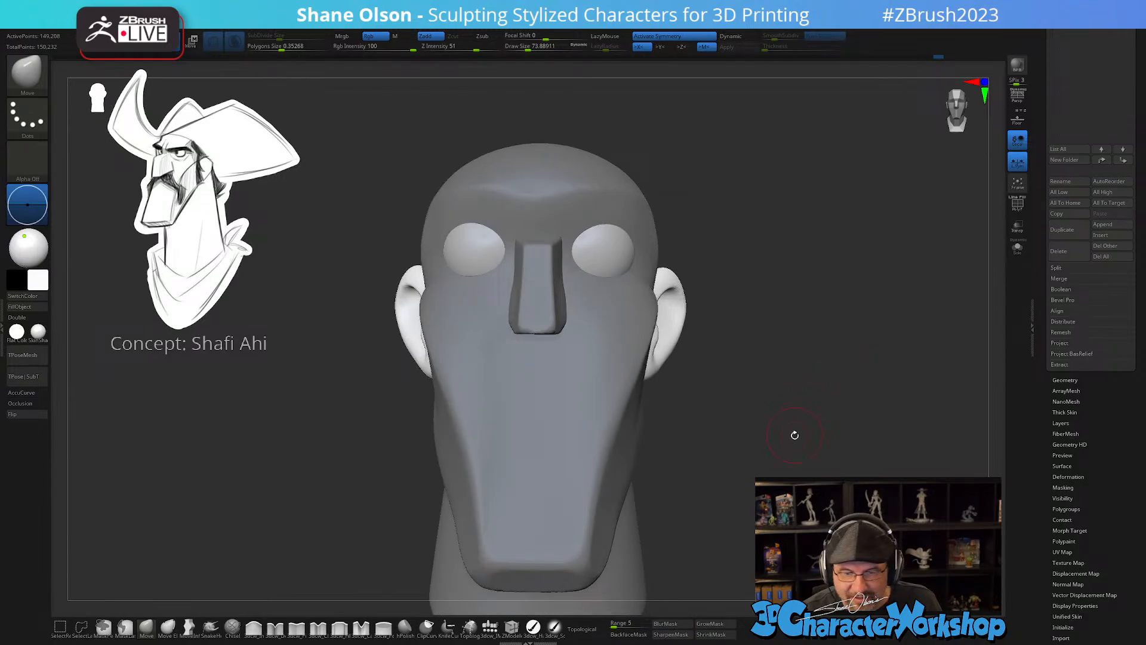
drag(795, 435, 798, 413)
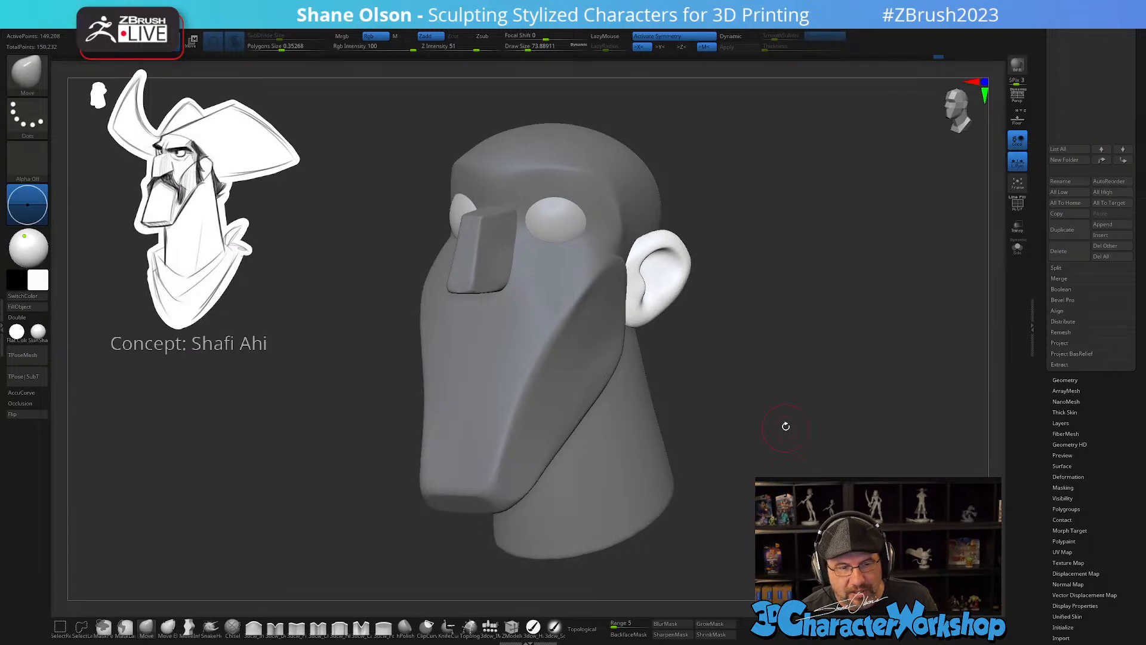
alt+right_drag(581, 246, 570, 274)
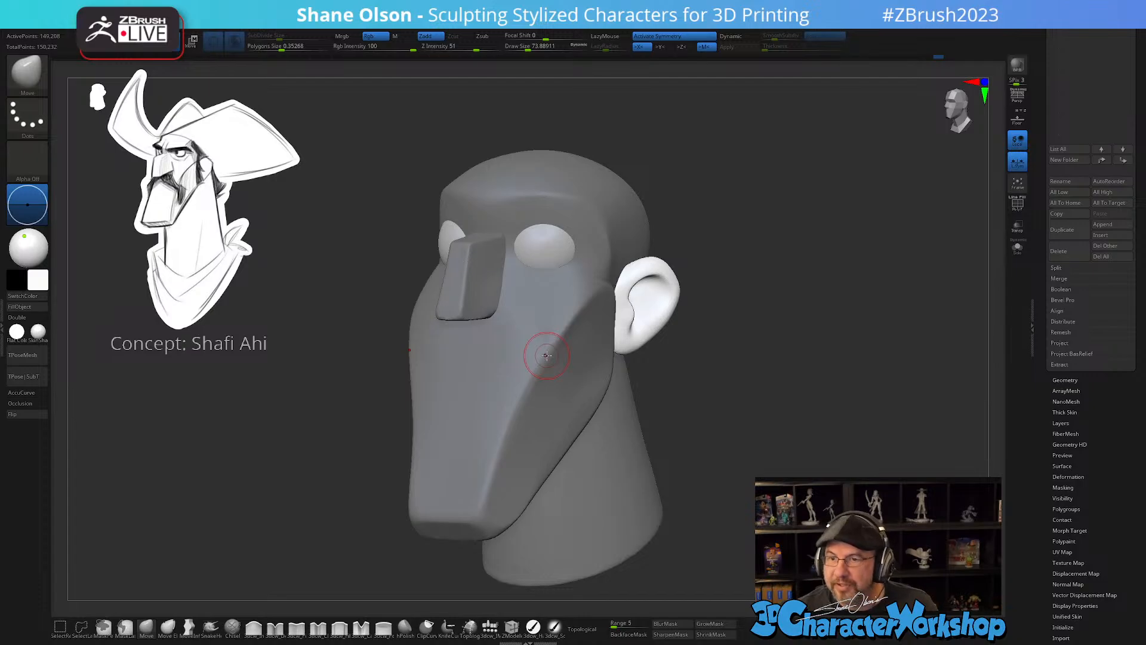
drag(712, 354, 720, 363)
alt+drag(730, 324, 756, 360)
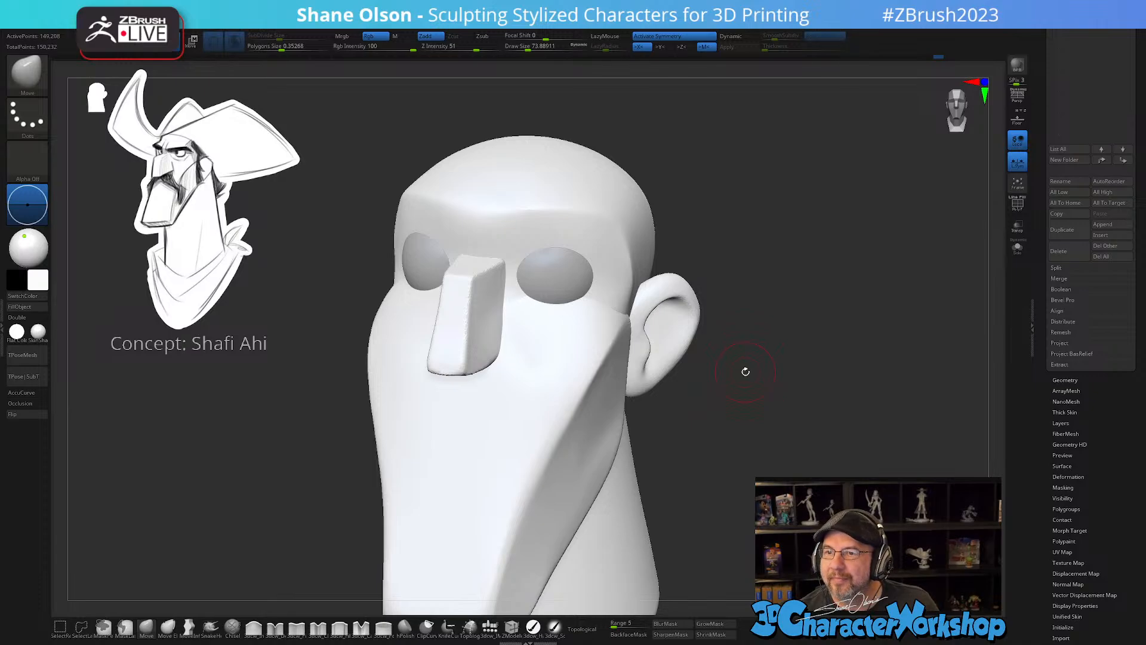
drag(726, 328, 727, 411)
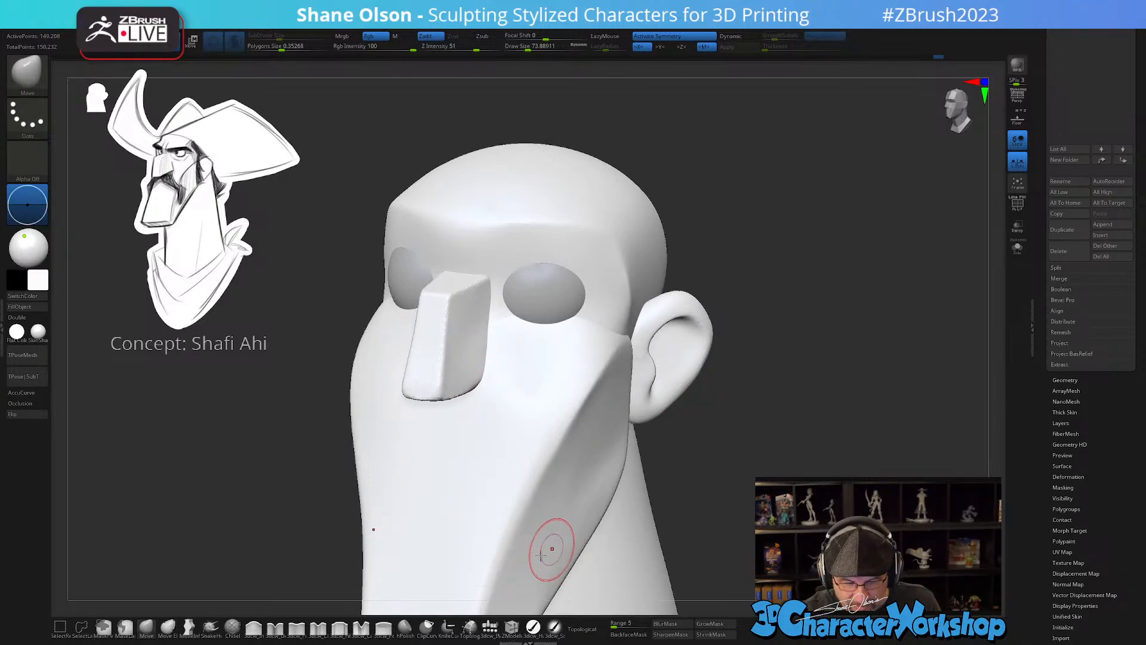
click(490, 626)
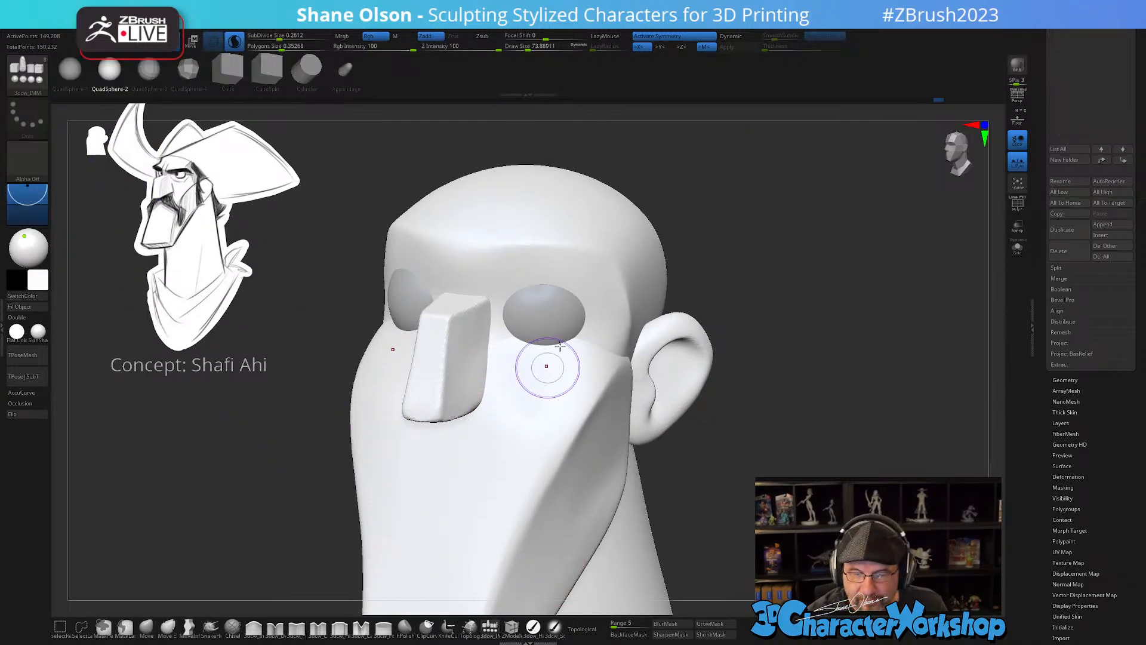
drag(536, 350, 533, 400)
drag(776, 409, 797, 447)
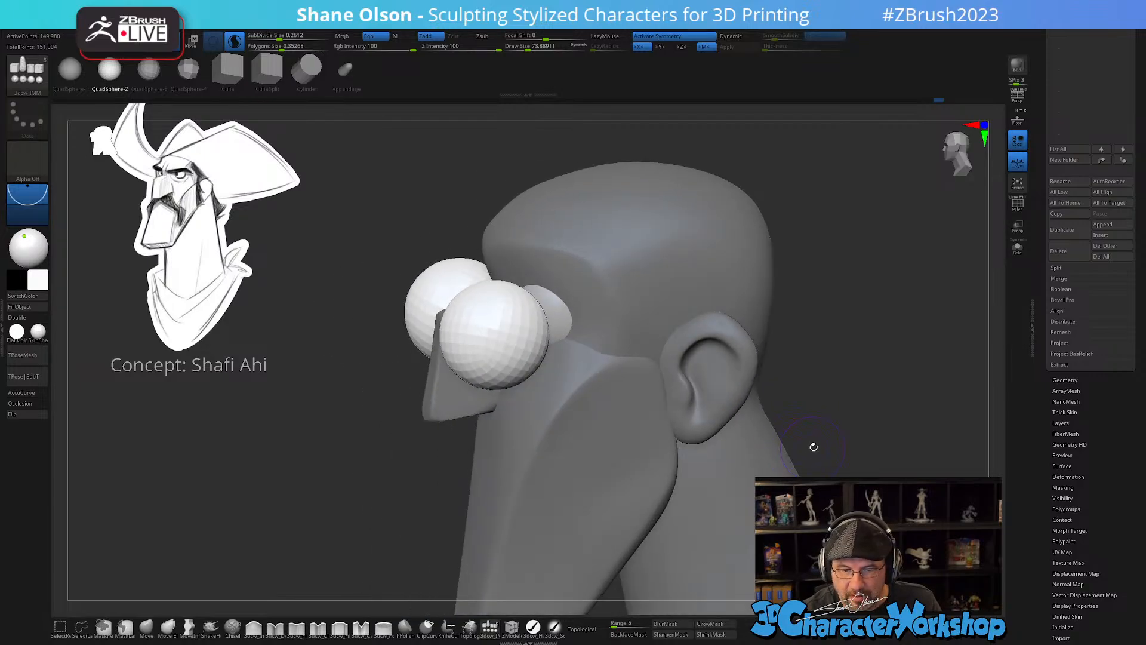
- Flatten the inserted spheres front to back with the transform gizmo's Z scale
key(w)
right_drag(664, 353, 576, 345)
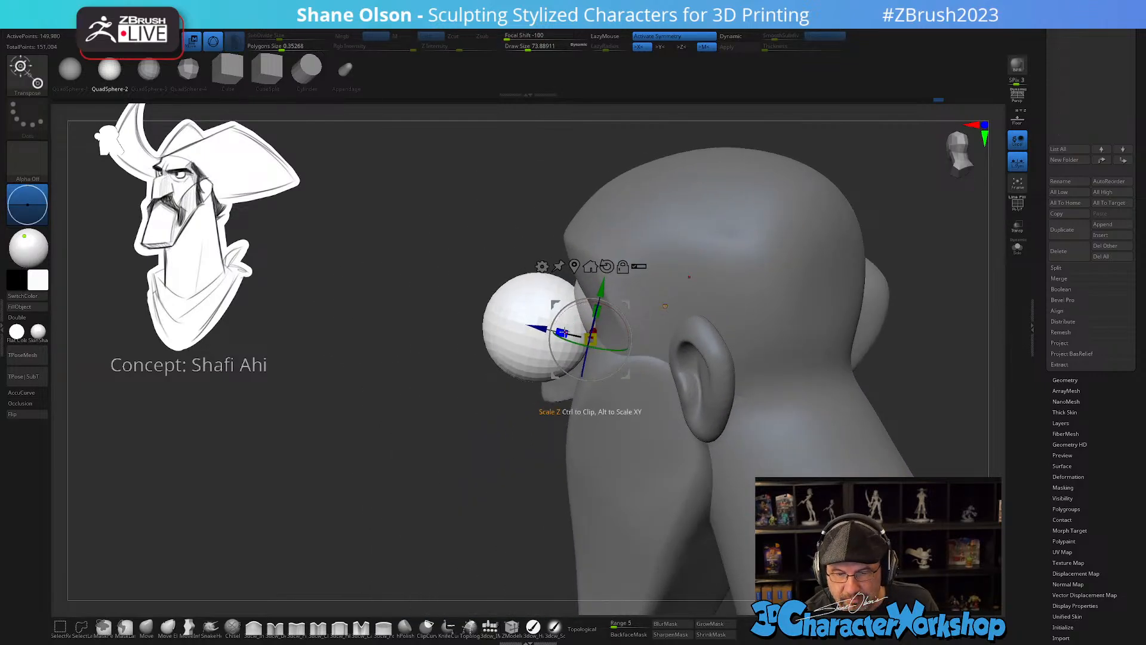
drag(562, 332, 633, 363)
right_drag(633, 363, 644, 471)
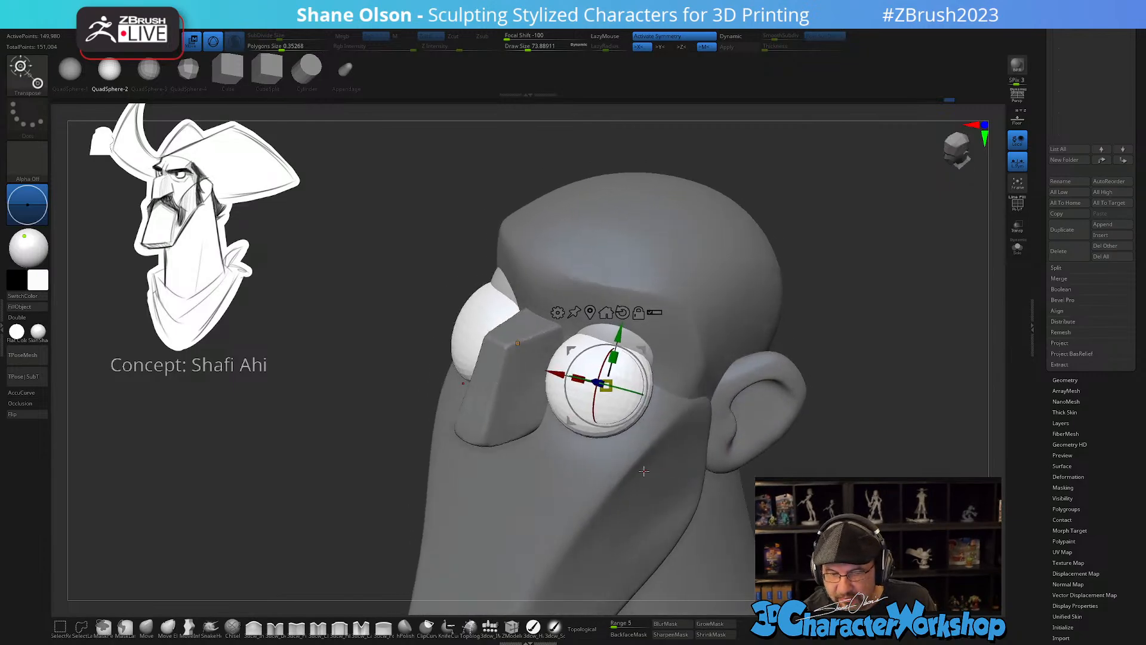
- Mould the flattened spheres around the undersides of the eyes with the Move brush, starting at a draw size of about 280
click(147, 626)
mouse_move(678, 364)
right_down()
mouse_move(686, 351)
mouse_move(664, 384)
right_up()
key(s)
drag(667, 386, 686, 386)
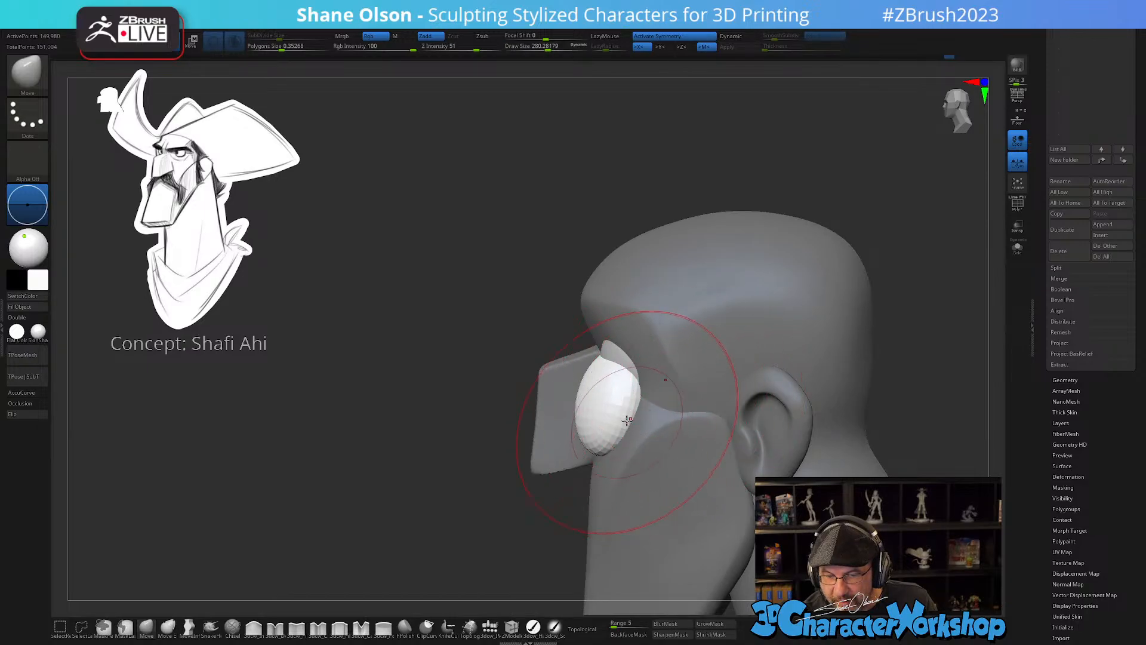
mouse_move(629, 420)
right_down()
mouse_move(699, 378)
mouse_move(642, 438)
mouse_move(615, 382)
mouse_move(615, 335)
right_up()
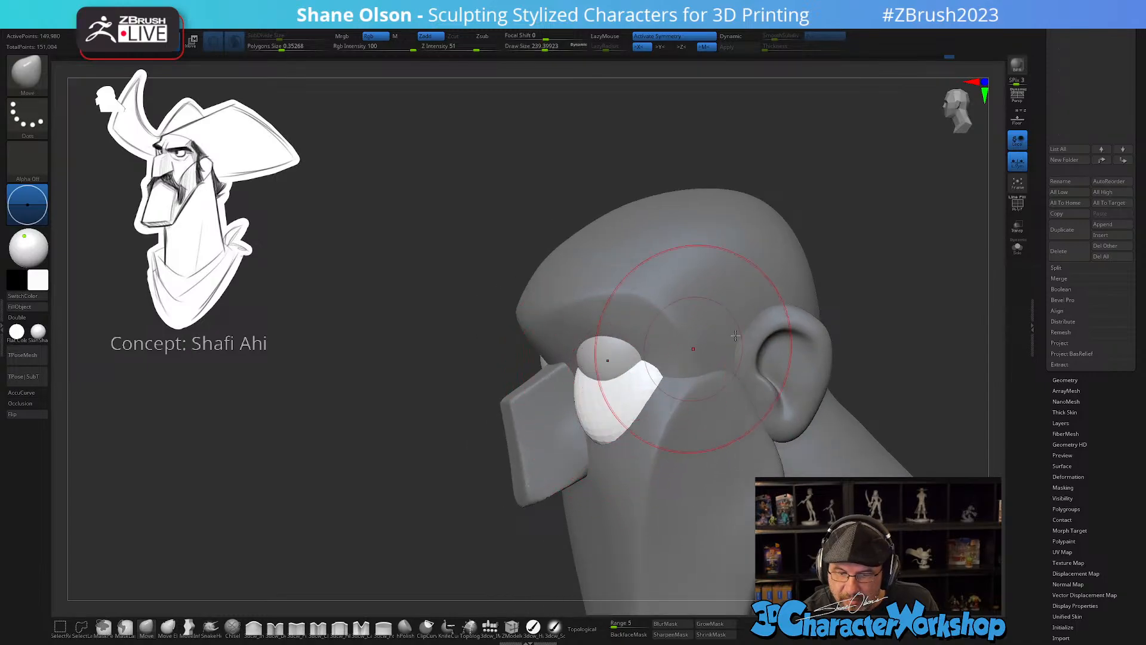
mouse_move(622, 379)
right_down()
mouse_move(645, 351)
mouse_move(604, 351)
right_up()
- Pull down the upper edge of the under-eye forms with the Move brush at a draw size of about 177
key([)
key([)
key([)
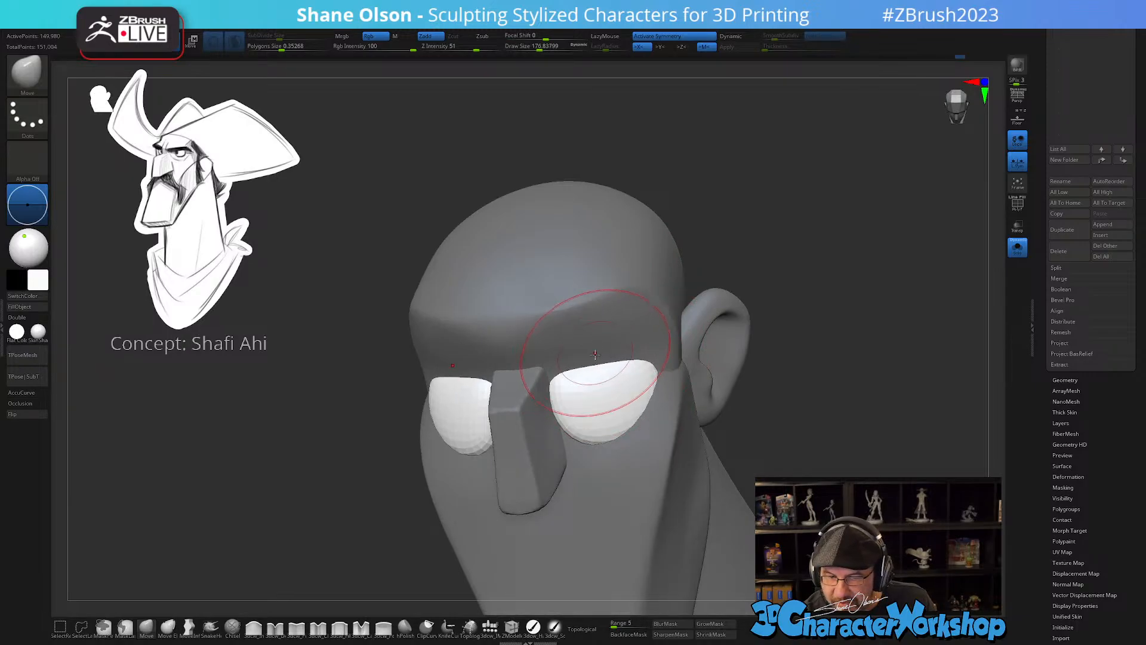
drag(596, 354, 599, 380)
right_drag(605, 372, 622, 344)
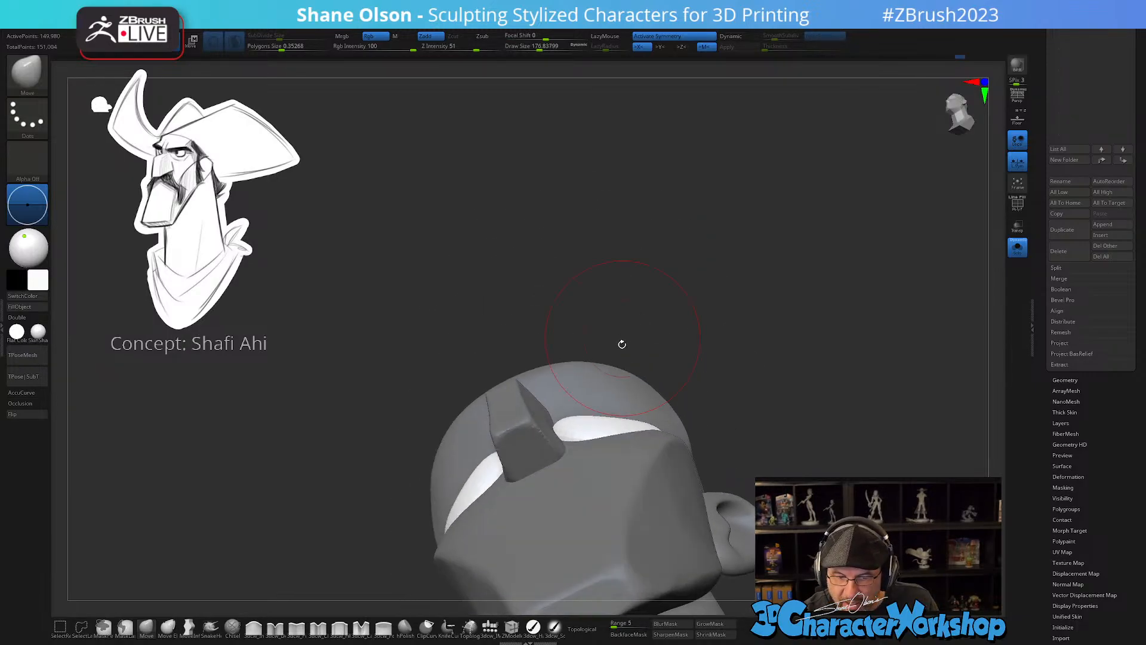
- Leave Solo mode to show the eyeballs, and shape the unmasked lower eye bags around them with the Move brush
drag(561, 428, 565, 434)
mouse_move(654, 399)
right_down()
mouse_move(633, 399)
mouse_move(650, 419)
mouse_move(648, 481)
right_up()
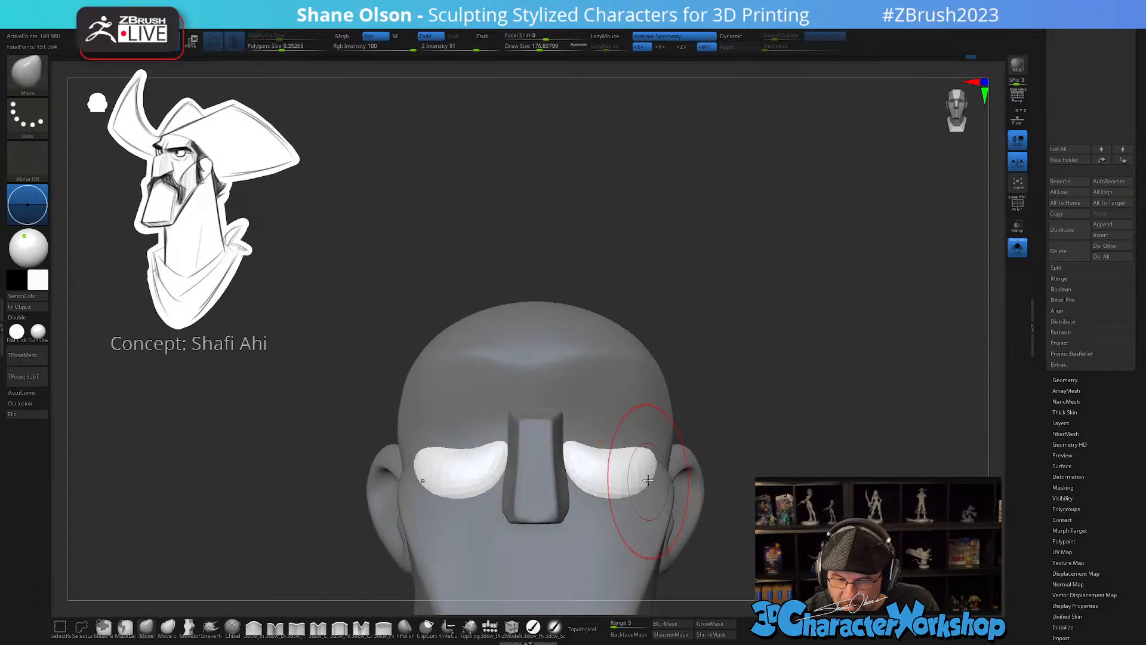
click(1017, 251)
mouse_move(808, 455)
right_down()
mouse_move(742, 404)
mouse_move(605, 387)
mouse_move(591, 373)
mouse_move(611, 413)
right_up()
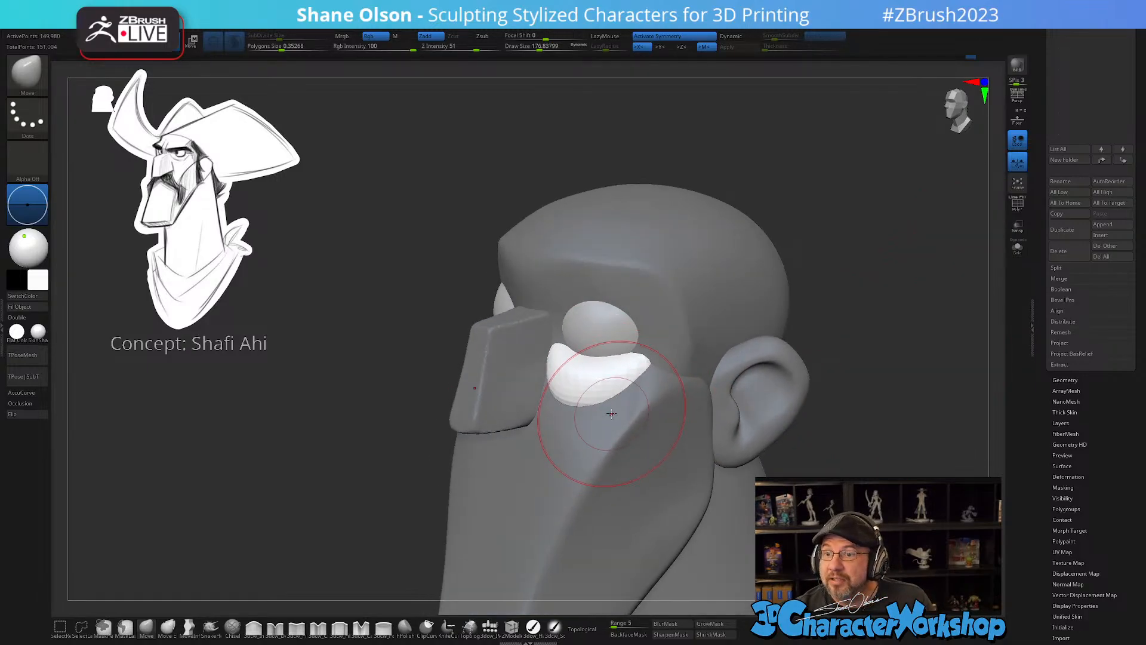
mouse_move(612, 413)
right_down()
mouse_move(597, 364)
mouse_move(609, 380)
mouse_move(618, 372)
right_up()
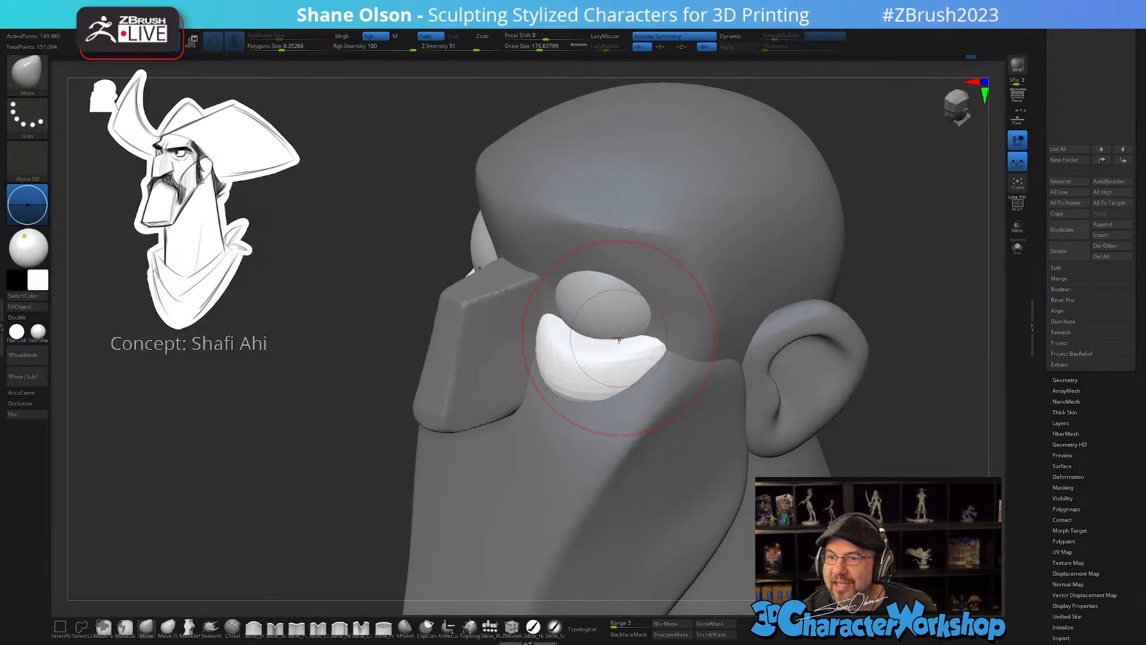
right_drag(631, 362, 599, 358)
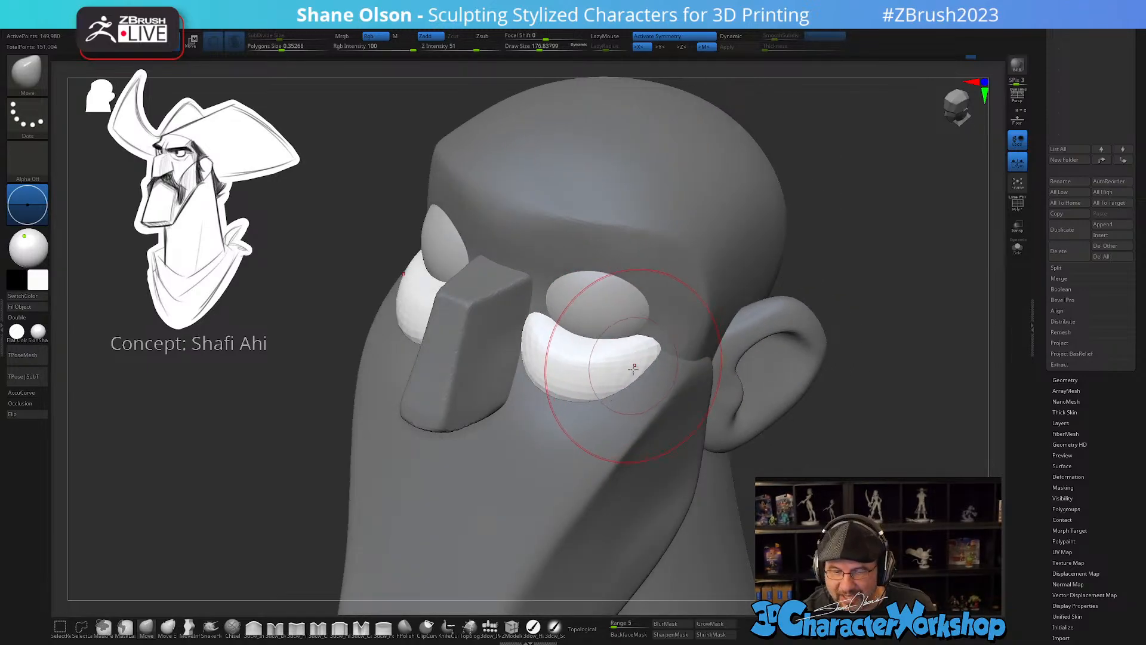
- Turn on the polyframe display and smooth the lower eye bags to refine their mesh
key(shift+f)
mouse_move(624, 375)
shift+mouse_down()
mouse_move(489, 263)
mouse_move(627, 358)
mouse_move(495, 333)
mouse_move(639, 340)
shift+mouse_up()
shift+right_drag(638, 341, 634, 374)
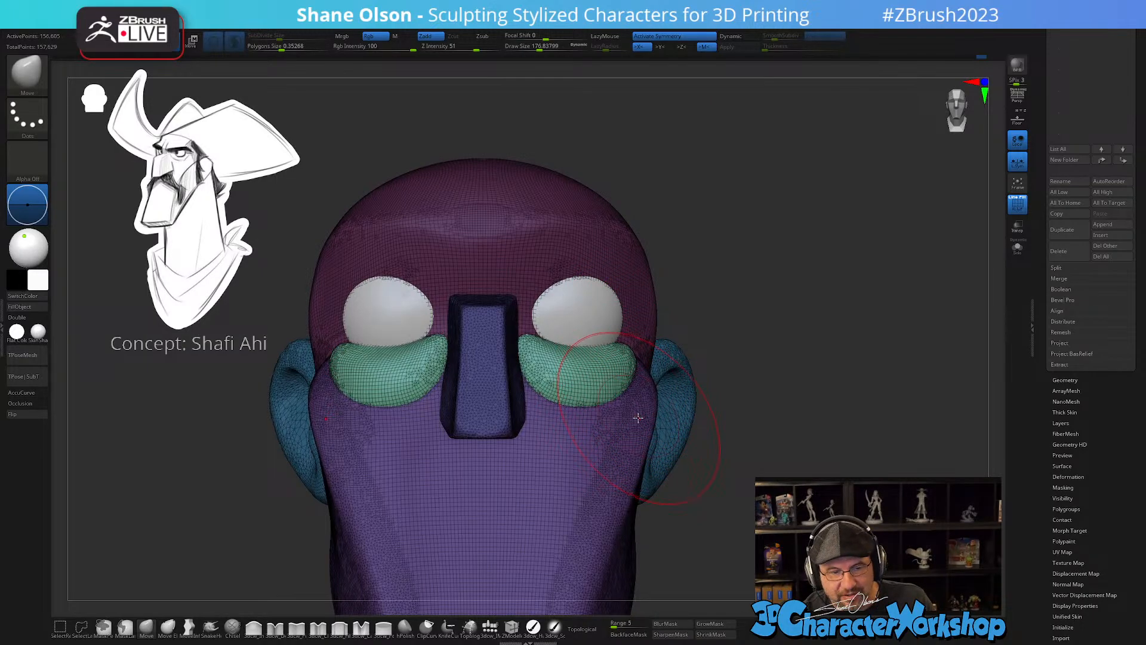
right_drag(624, 376, 609, 438)
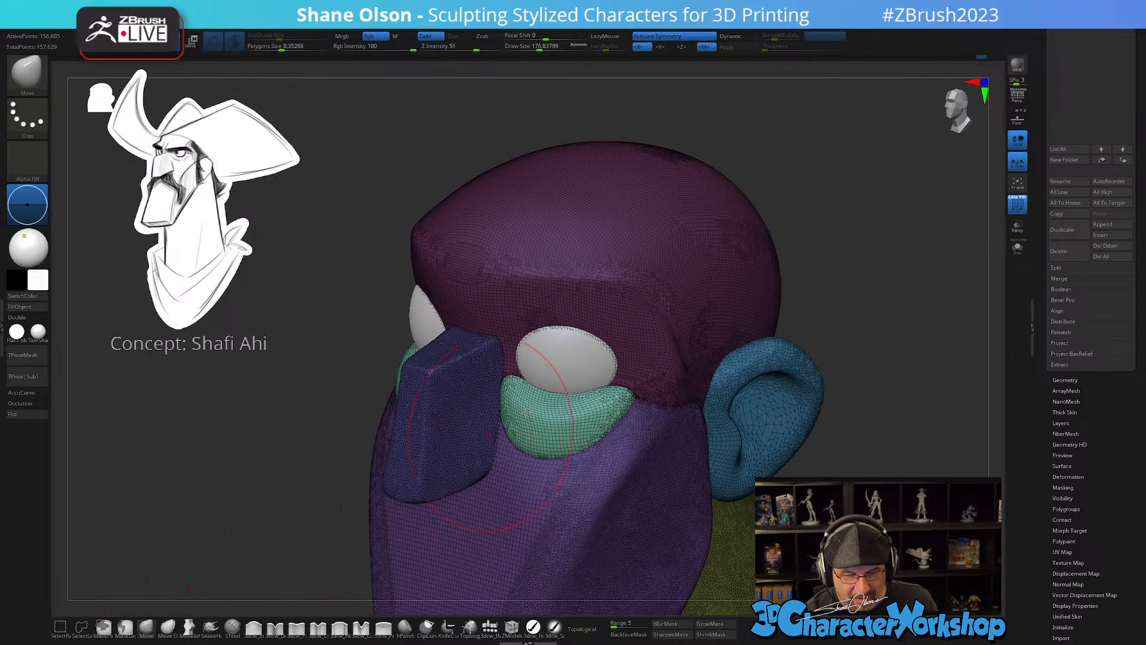
- Move the lower eye bags up snugly beneath the eyeballs using a draw size of about 257
key(s)
click(544, 406)
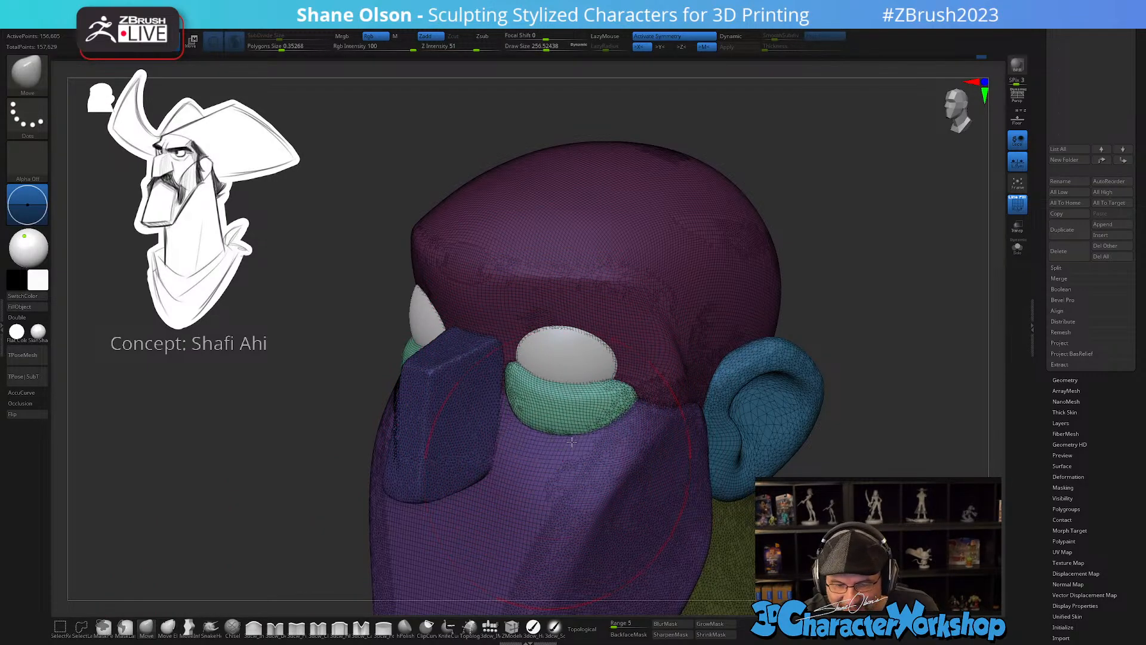
right_drag(607, 426, 605, 374)
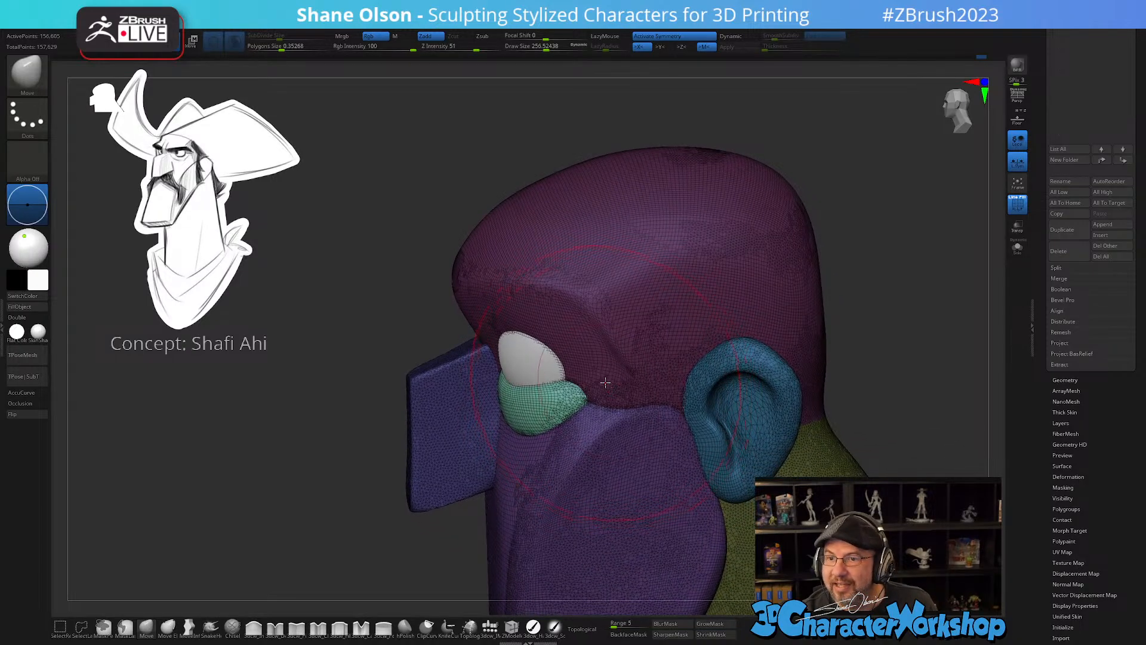
- Curve the inner and outer corners of the eye bags around the eyeballs, using draw sizes of about 154 and 116
key(s)
click(582, 397)
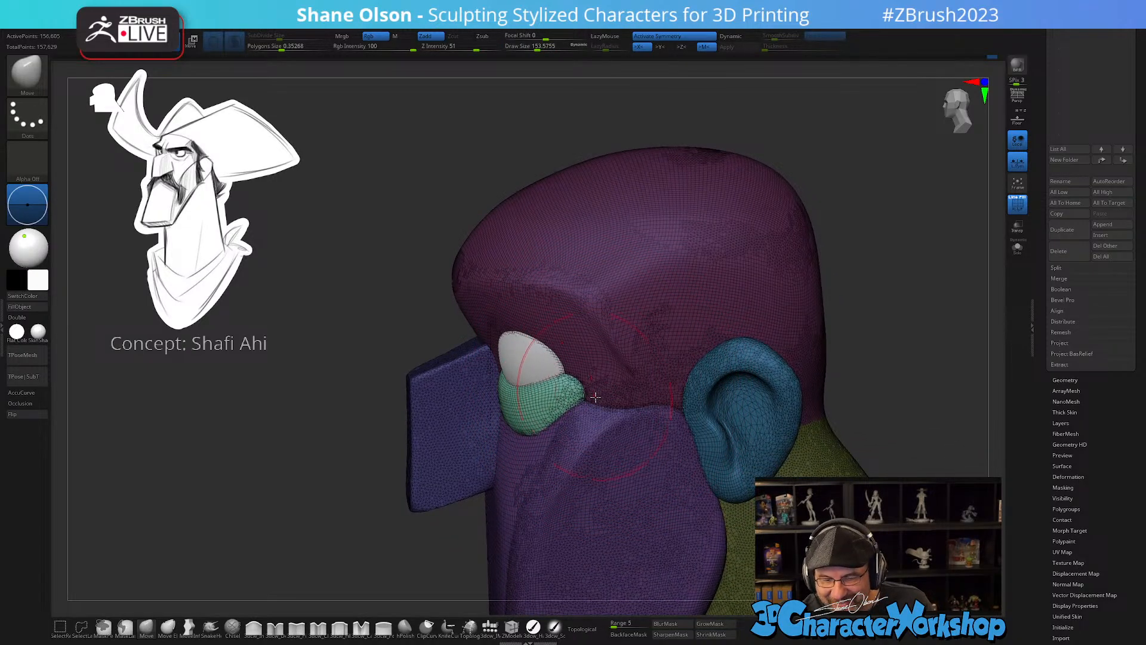
right_drag(595, 396, 566, 420)
mouse_move(579, 362)
right_down()
mouse_move(579, 388)
mouse_move(610, 354)
right_up()
mouse_move(522, 381)
right_down()
mouse_move(476, 384)
mouse_move(475, 404)
mouse_move(523, 383)
right_up()
mouse_move(524, 382)
mouse_down()
mouse_move(522, 407)
mouse_move(529, 388)
mouse_move(503, 389)
mouse_up()
key(s)
right_drag(503, 389, 573, 402)
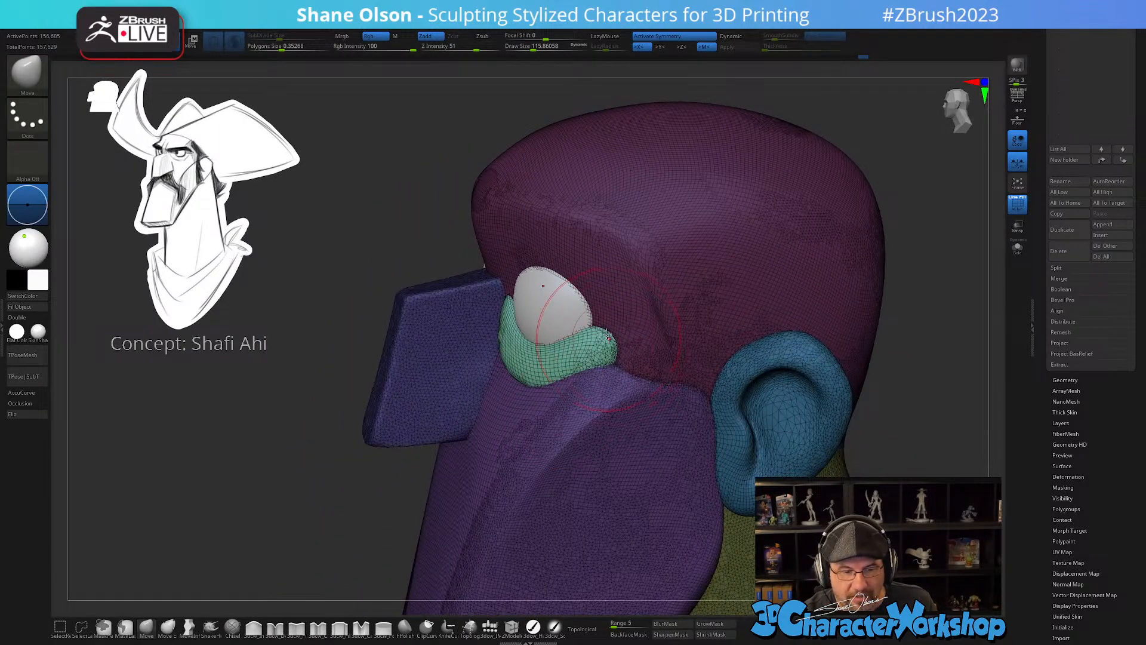
mouse_move(602, 331)
right_down()
mouse_move(650, 383)
mouse_move(661, 378)
mouse_move(609, 345)
mouse_move(615, 329)
right_up()
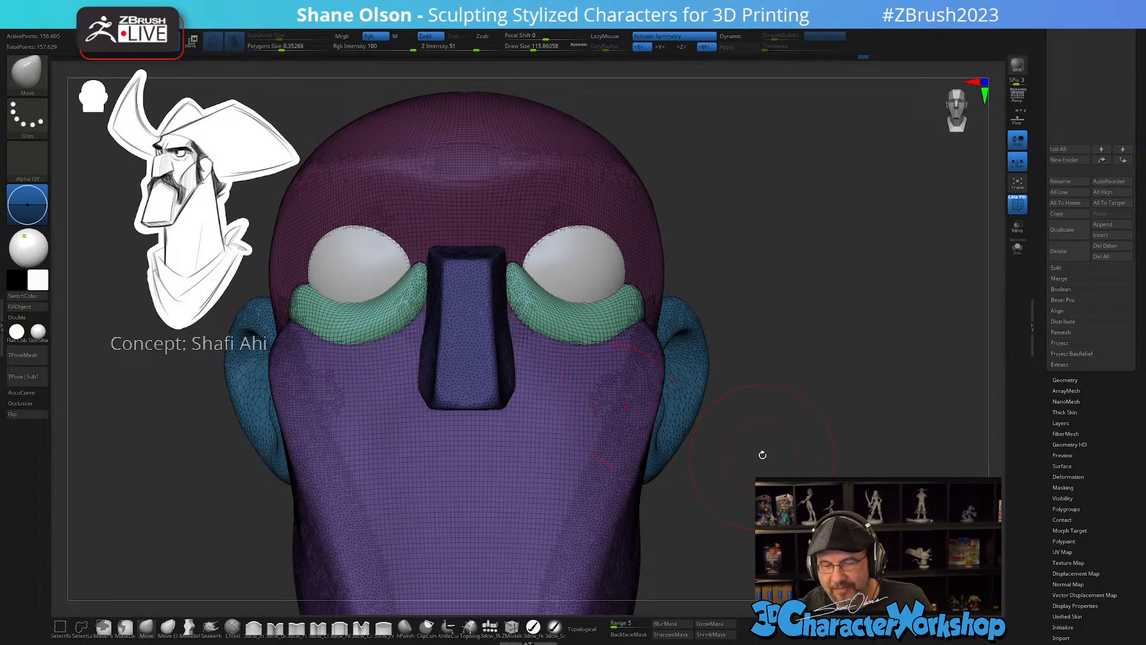
- Clear the mask and smooth the ear at a draw size of about 65 to refine its mesh
right_drag(762, 455, 806, 392)
key(s)
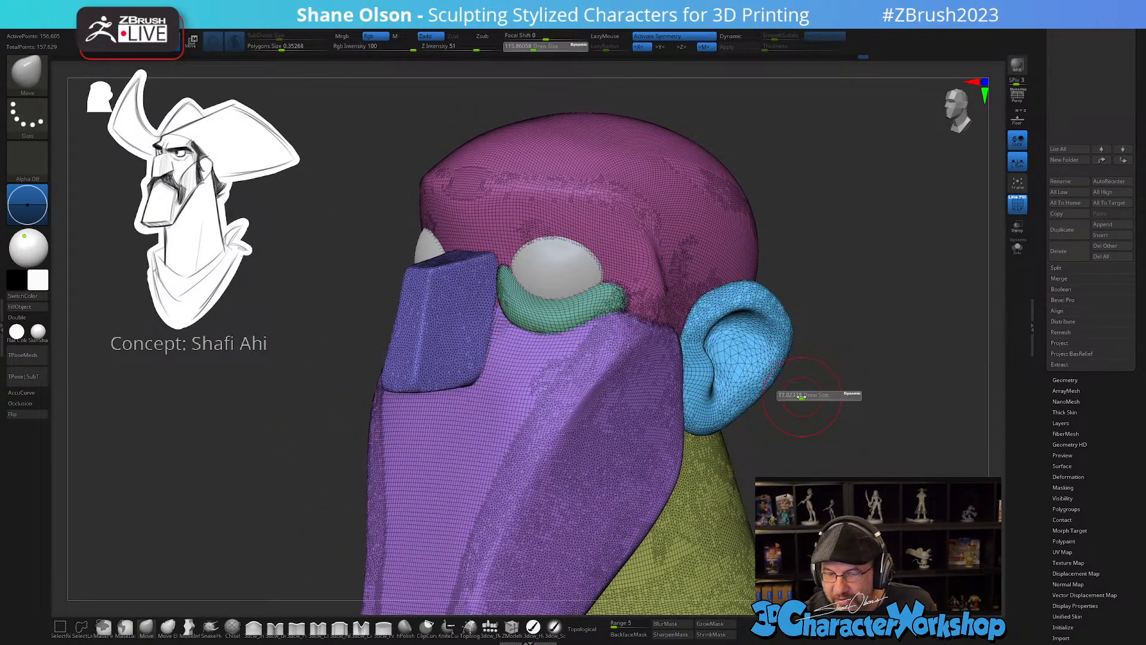
drag(802, 396, 800, 397)
mouse_move(741, 337)
shift+mouse_down()
mouse_move(730, 412)
mouse_move(759, 328)
mouse_move(717, 304)
mouse_move(706, 415)
mouse_move(753, 382)
mouse_move(780, 335)
shift+mouse_up()
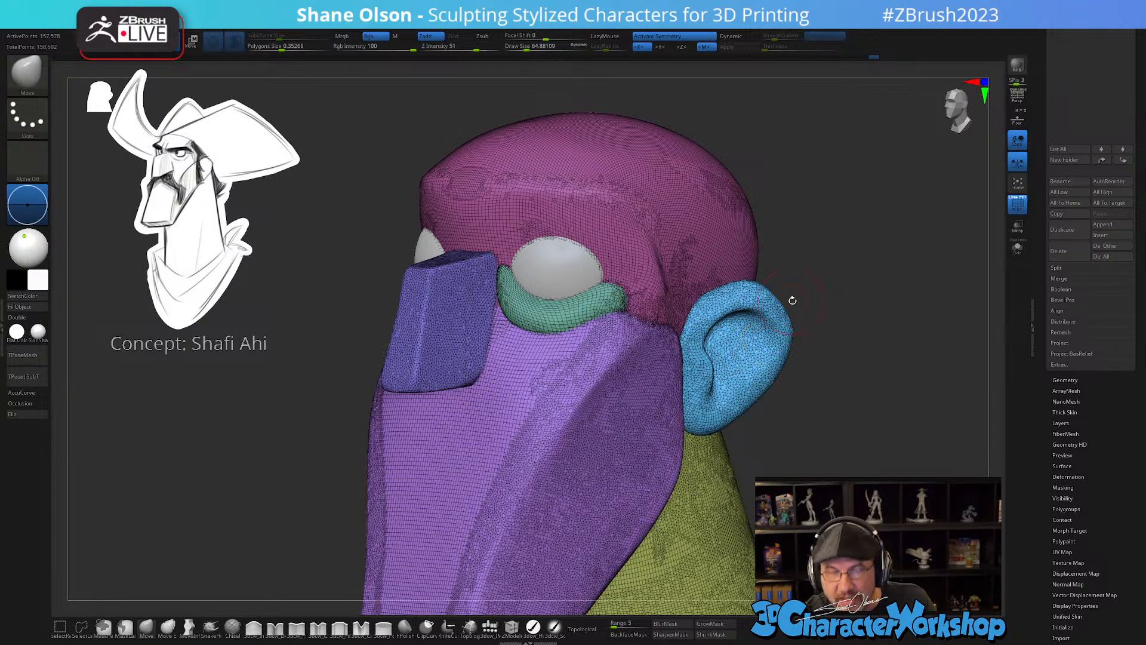
- Hide the polyframe display and enable the Topological option for the Move brush
mouse_move(816, 474)
right_down()
mouse_move(809, 417)
mouse_move(839, 423)
mouse_move(823, 401)
mouse_move(828, 412)
right_up()
key(shift+f)
alt+right_drag(831, 363, 824, 414)
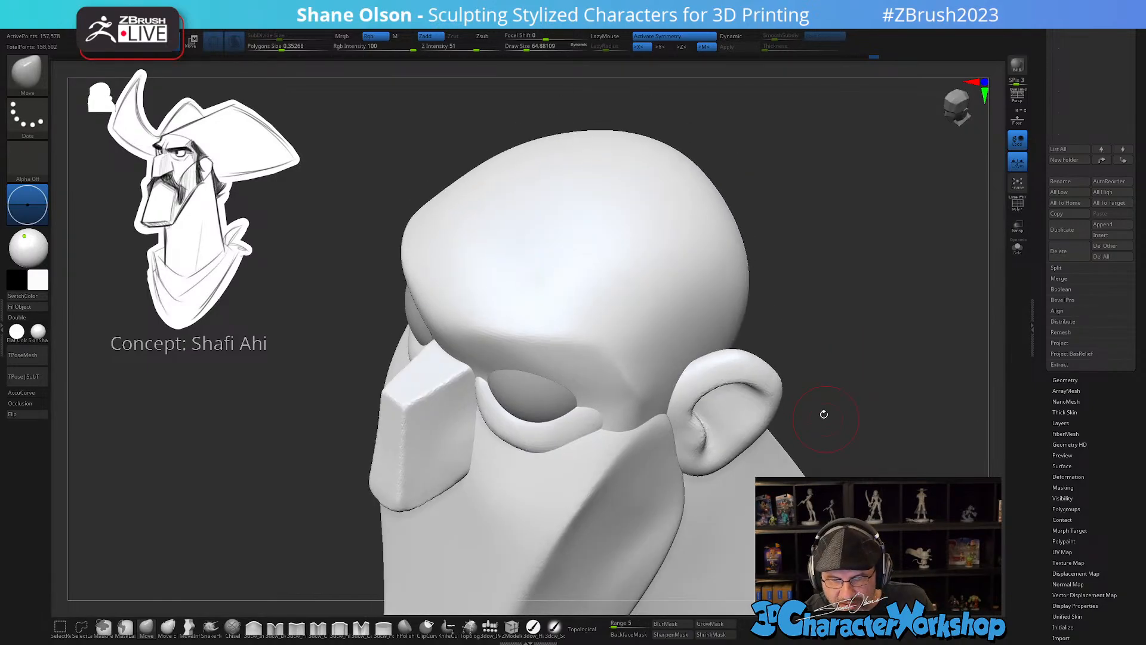
key(b)
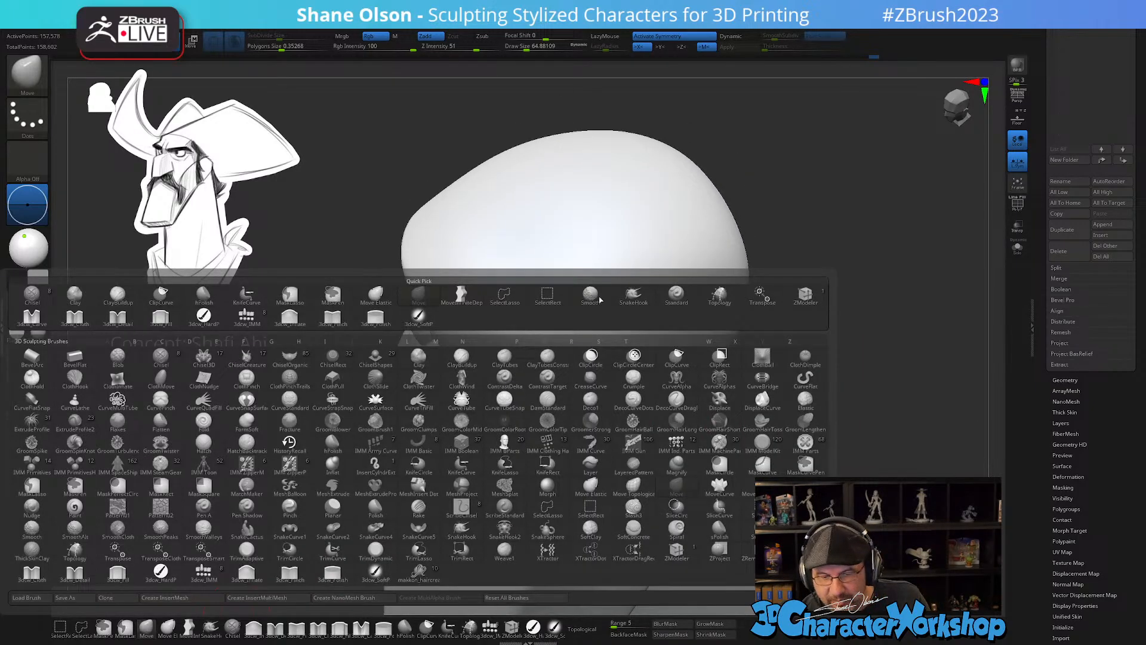
key(m)
key(v)
click(581, 629)
right_drag(526, 353, 524, 401)
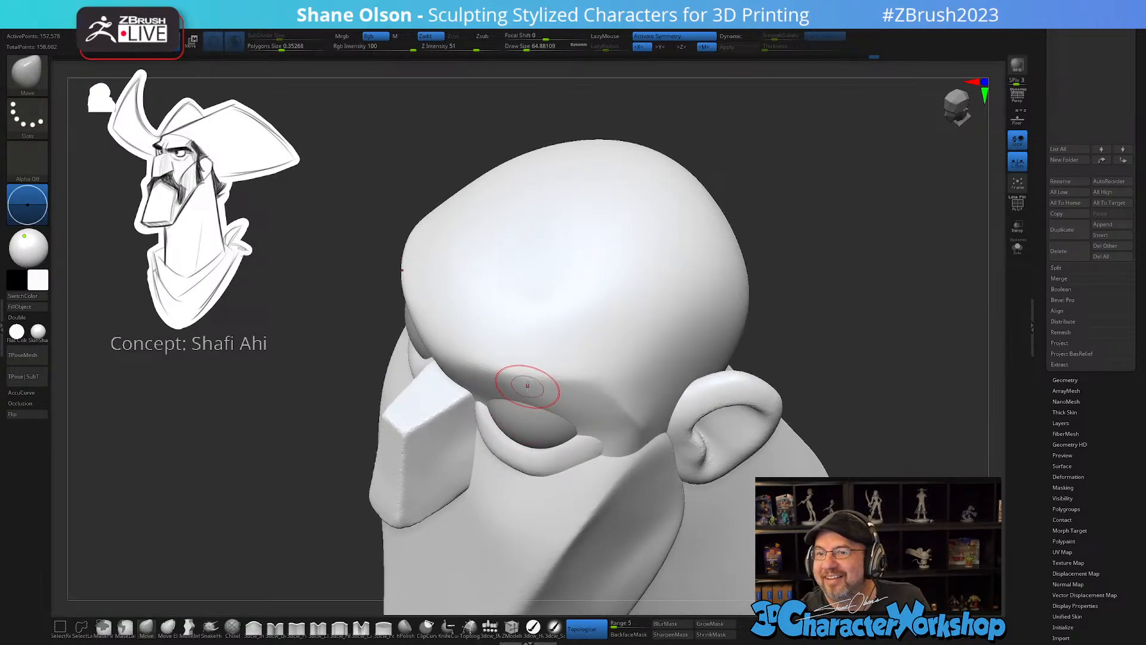
- Adjust the eye bags beside the nose with the Topological Move brush at draw sizes 112 and about 63, and bring the Subtool list into view
ctrl+right_drag(528, 385, 522, 407)
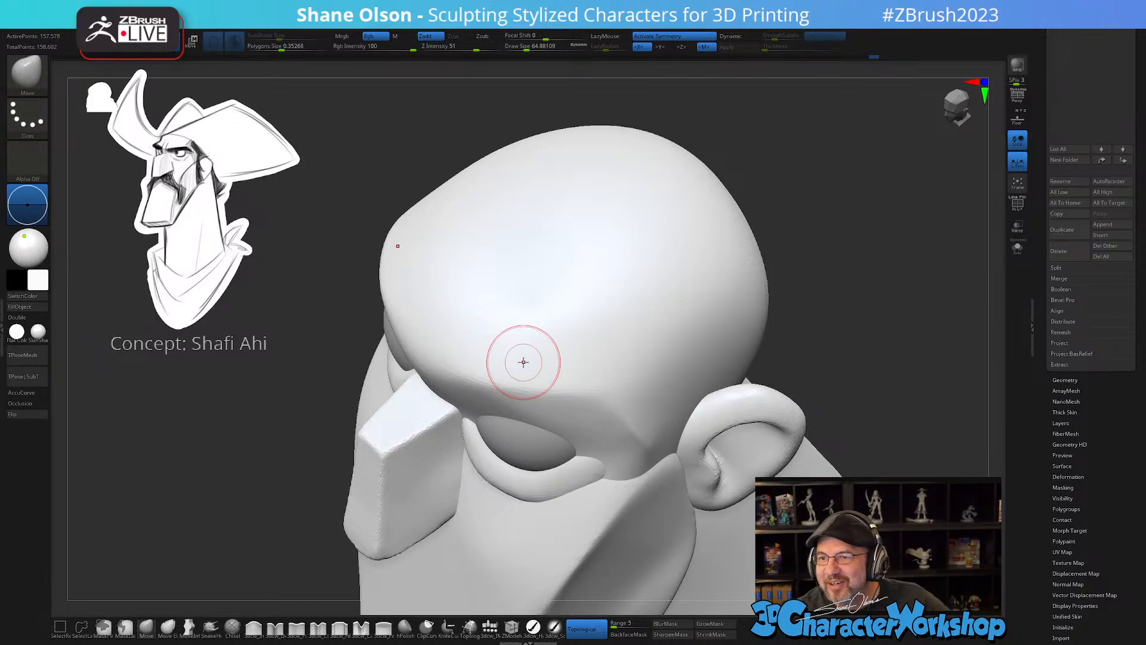
right_drag(524, 361, 530, 347)
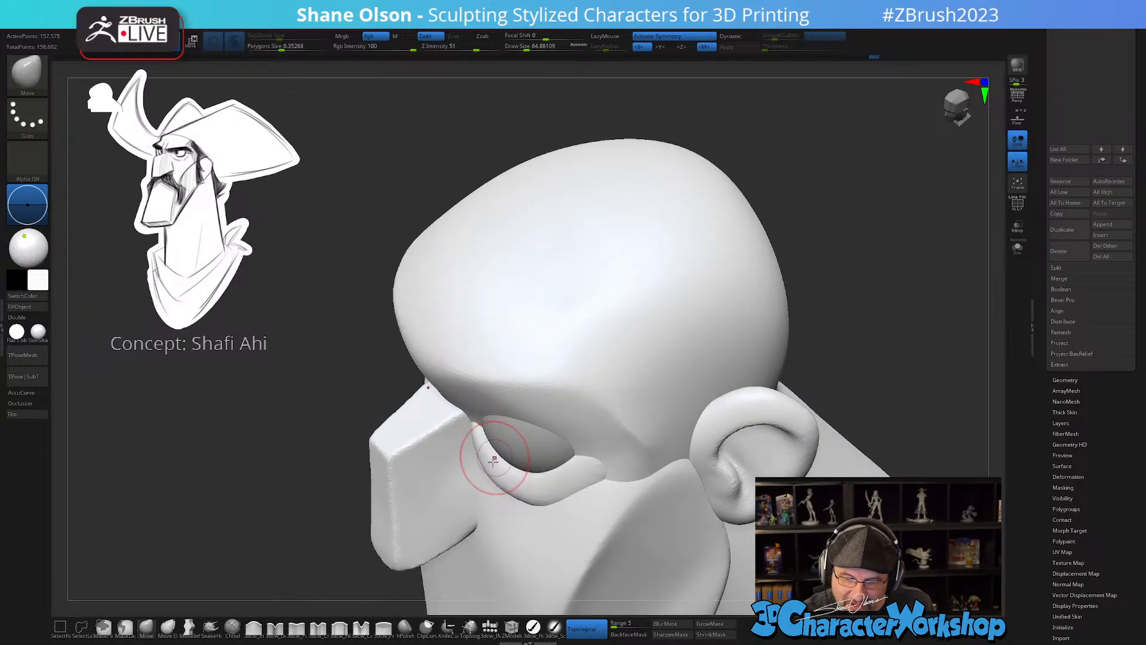
key(s)
mouse_move(494, 461)
mouse_down()
mouse_move(492, 450)
mouse_move(537, 461)
mouse_up()
mouse_move(538, 460)
right_down()
mouse_move(608, 464)
mouse_move(583, 455)
mouse_move(588, 422)
mouse_move(551, 439)
right_up()
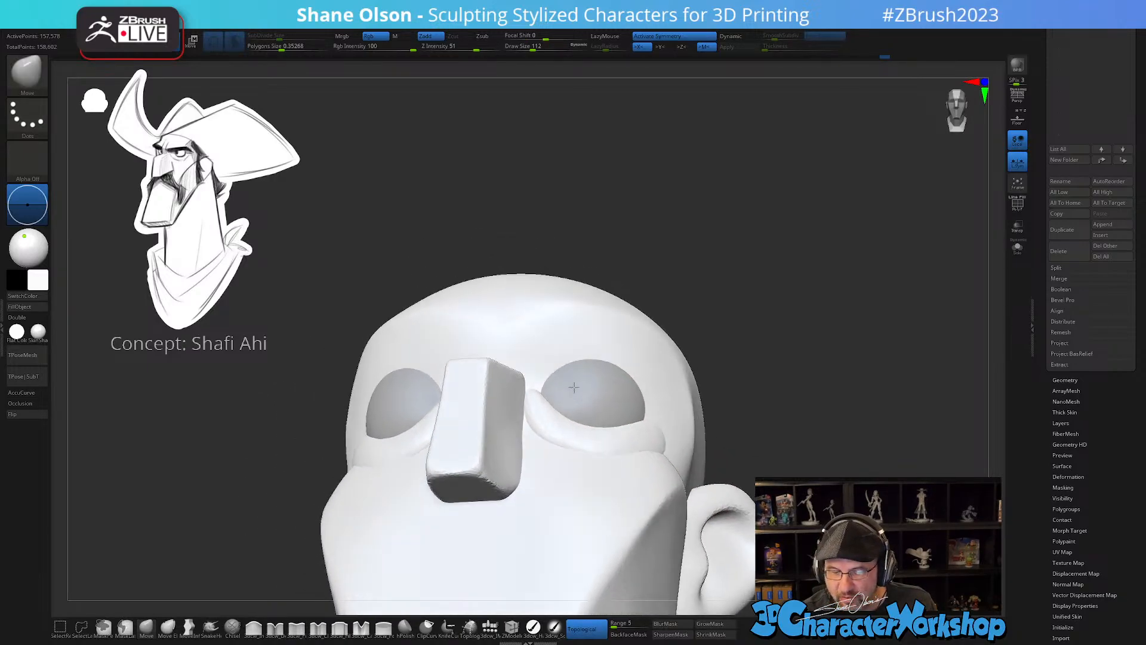
key(s)
drag(554, 430, 545, 430)
mouse_move(607, 433)
right_down()
mouse_move(597, 436)
mouse_move(621, 445)
right_up()
scroll(1099, 220, up, 5)
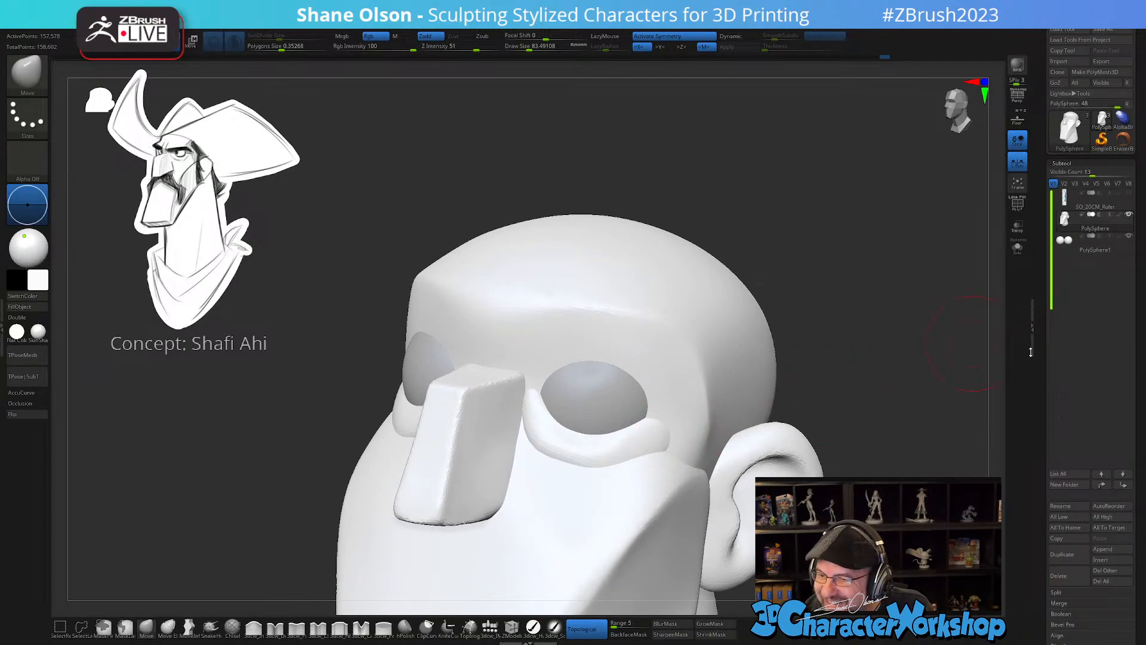
mouse_move(1106, 222)
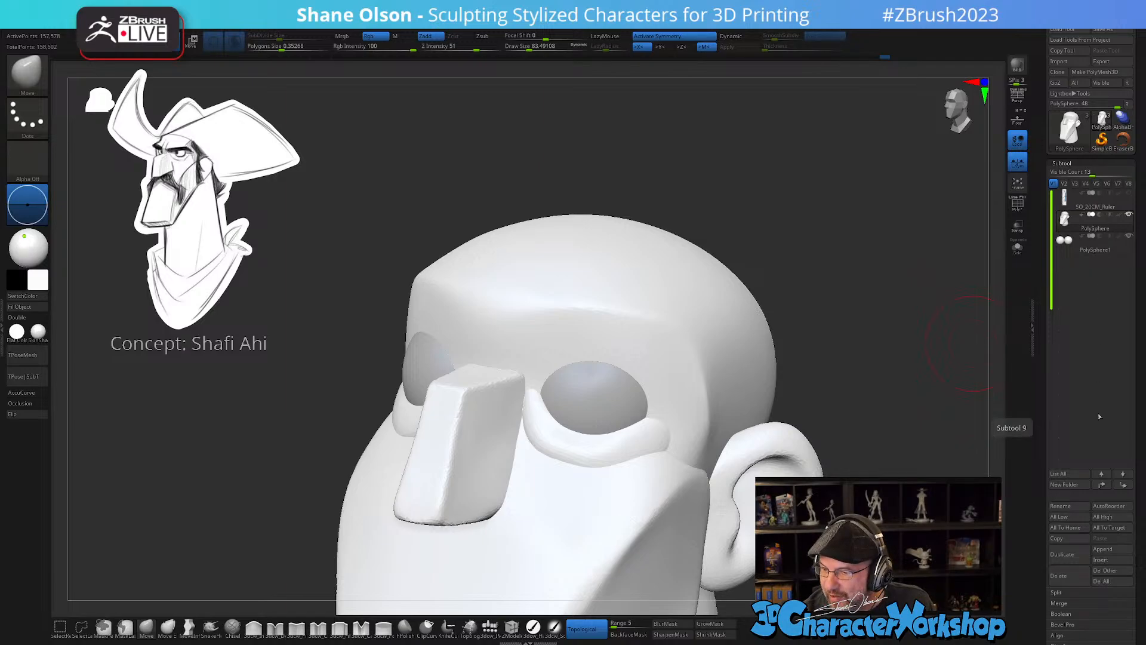
- Refine the shape of the eye bags under the eyeballs with the Move brush at a draw size of about 104
mouse_move(844, 413)
mouse_down()
mouse_move(829, 384)
mouse_move(799, 475)
mouse_move(597, 414)
mouse_up()
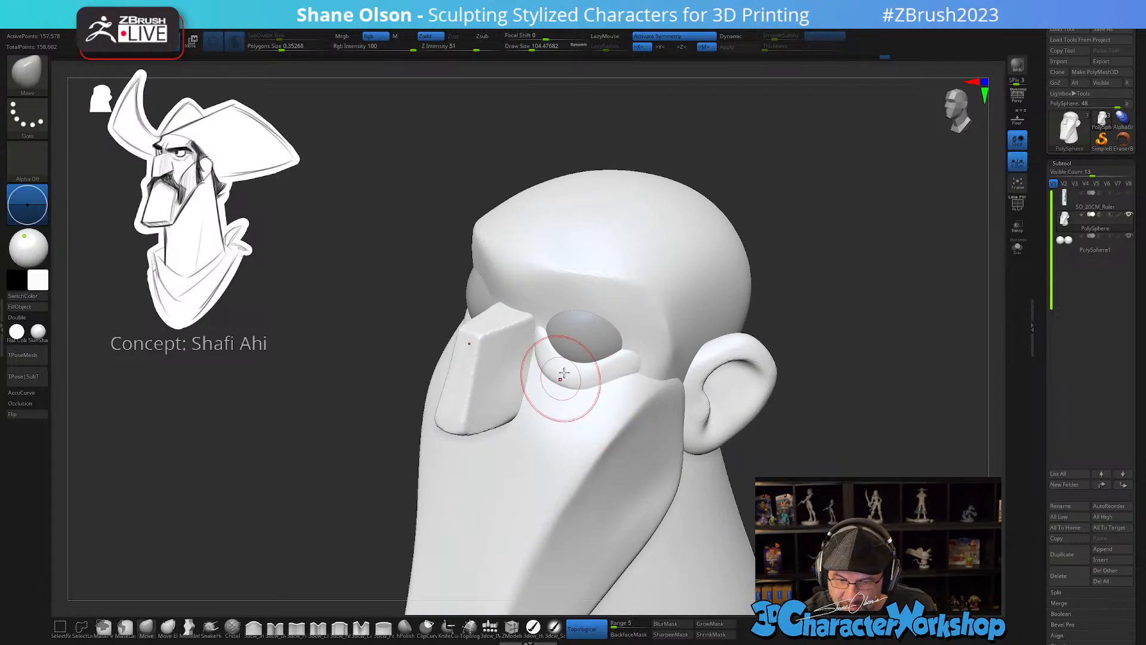
mouse_move(586, 358)
right_down()
mouse_move(657, 410)
mouse_move(665, 447)
mouse_move(699, 435)
mouse_move(669, 460)
right_up()
alt+right_drag(652, 358, 648, 386)
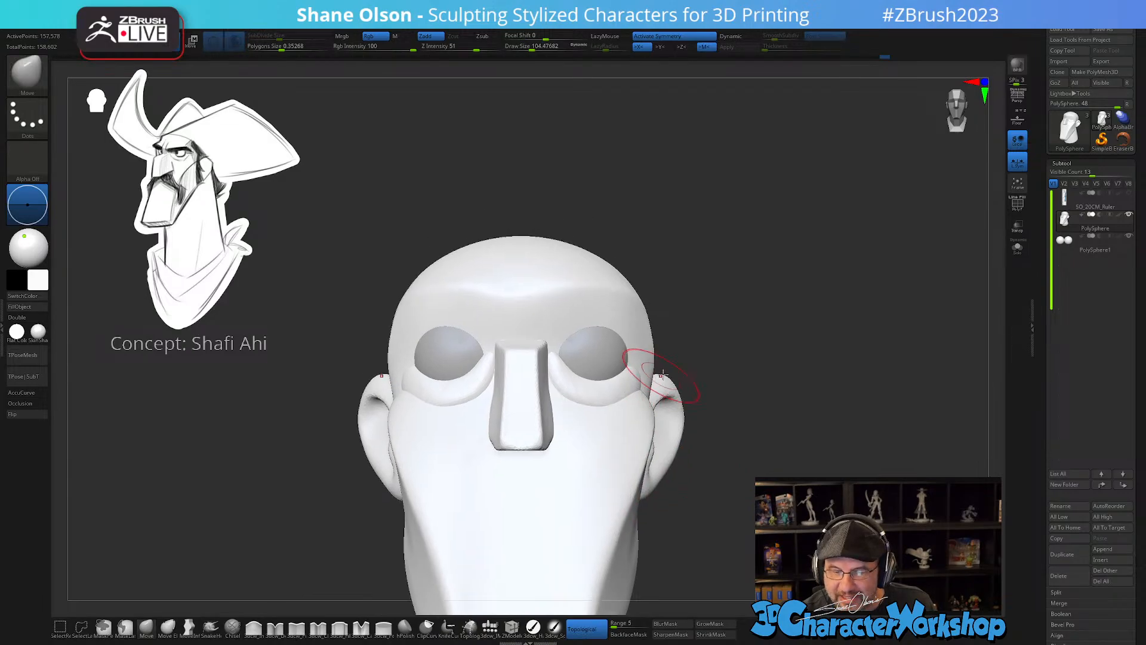
alt+right_drag(716, 341, 721, 353)
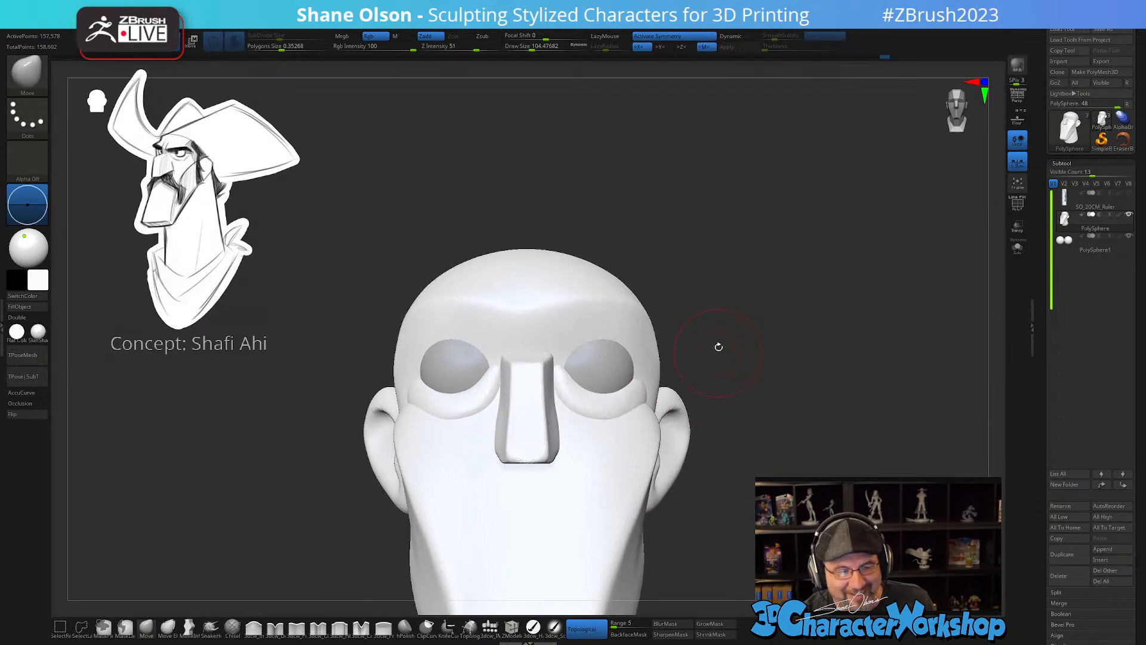
- Set the draw size to about 223 and mask everything on the head except the cranium polygroup
key(s)
drag(721, 342, 733, 343)
right_drag(733, 344, 711, 343)
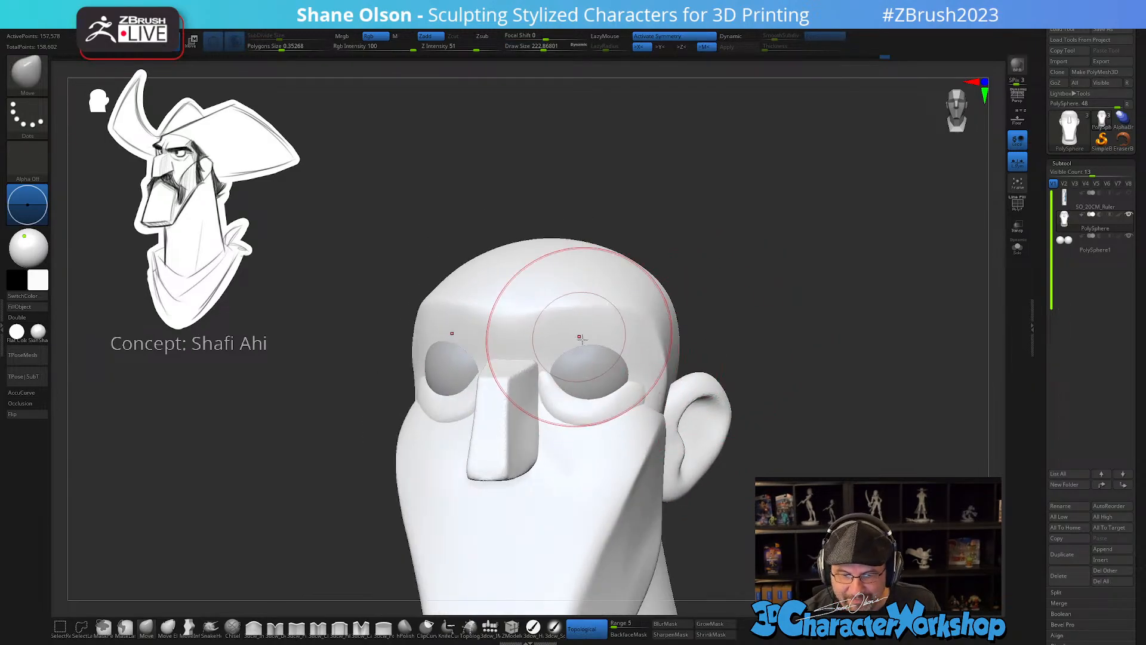
key(w)
ctrl+click(605, 303)
key(q)
mouse_move(743, 439)
right_down()
mouse_move(758, 428)
mouse_move(753, 401)
right_up()
mouse_move(754, 401)
alt+right_down()
mouse_move(750, 368)
mouse_move(729, 410)
alt+right_up()
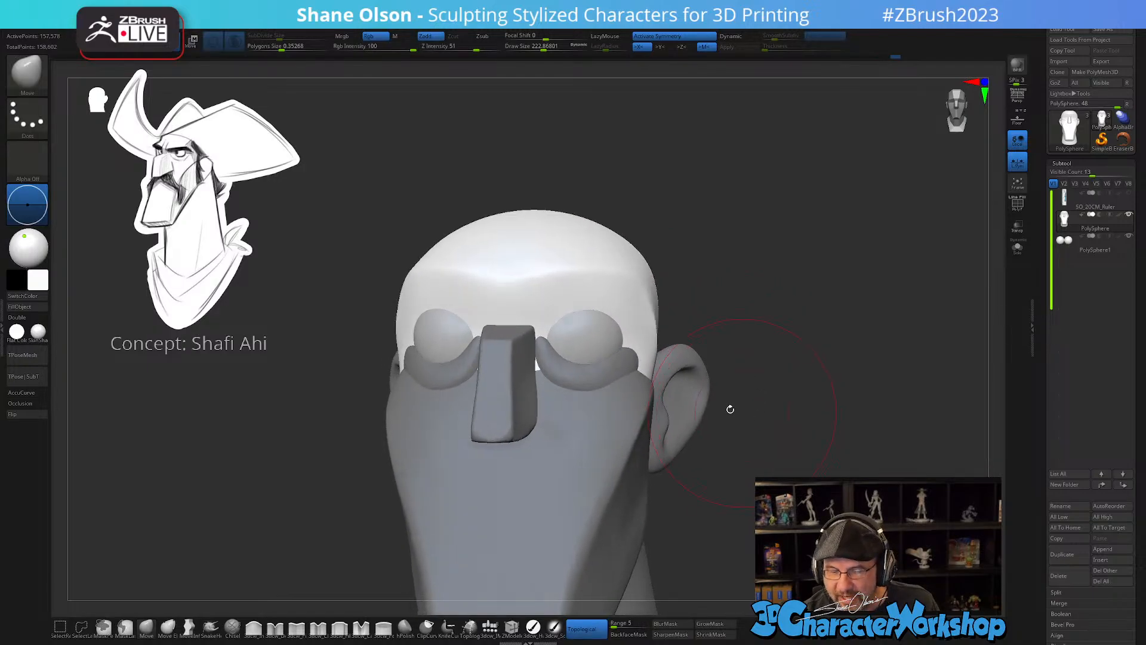
- Pull the middle of the brow down toward the nose bridge to give the unmasked cranium an angry slant
mouse_move(527, 275)
alt+right_down()
mouse_move(526, 261)
mouse_move(527, 278)
alt+right_up()
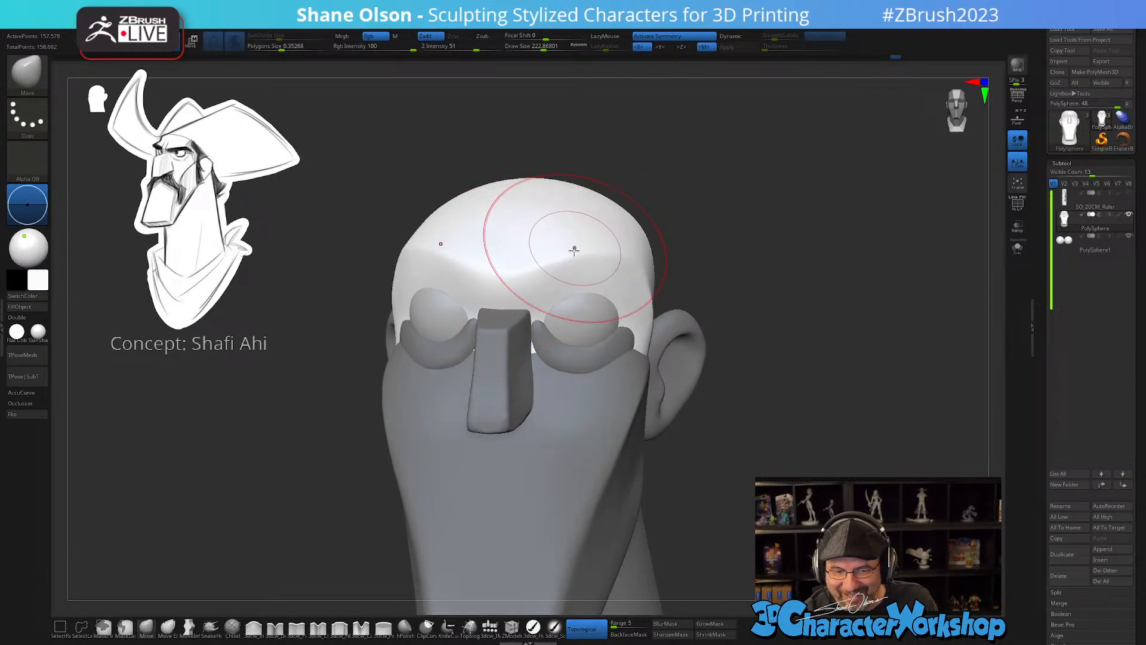
right_drag(576, 248, 569, 259)
drag(570, 259, 578, 259)
right_drag(675, 239, 606, 259)
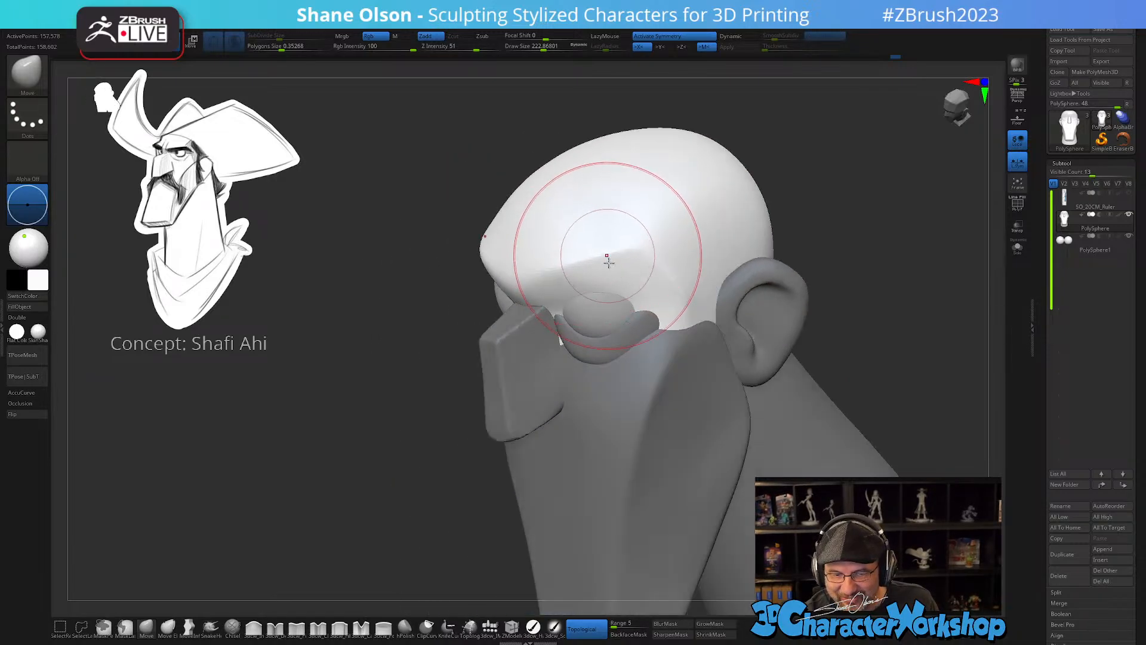
- Refine the brow ridge over the eyes with draw sizes of about 167 and 136, and turn off the Topological option
key(s)
drag(606, 314, 598, 314)
mouse_move(624, 309)
right_down()
mouse_move(603, 306)
mouse_move(668, 300)
right_up()
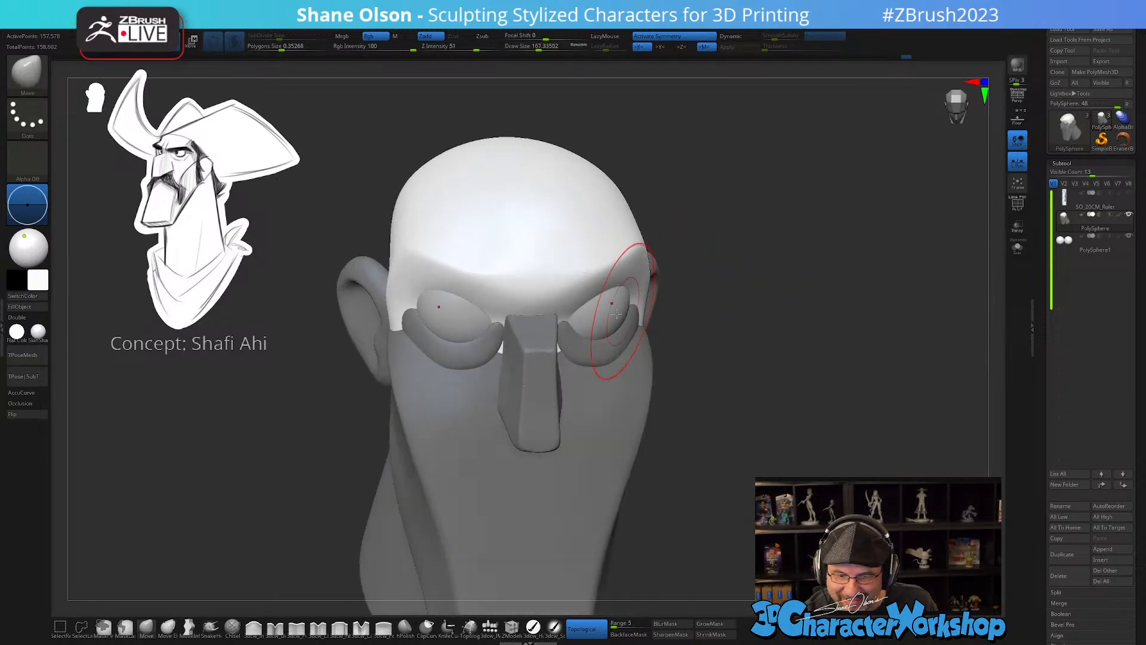
key(s)
drag(593, 329, 587, 330)
drag(580, 319, 575, 322)
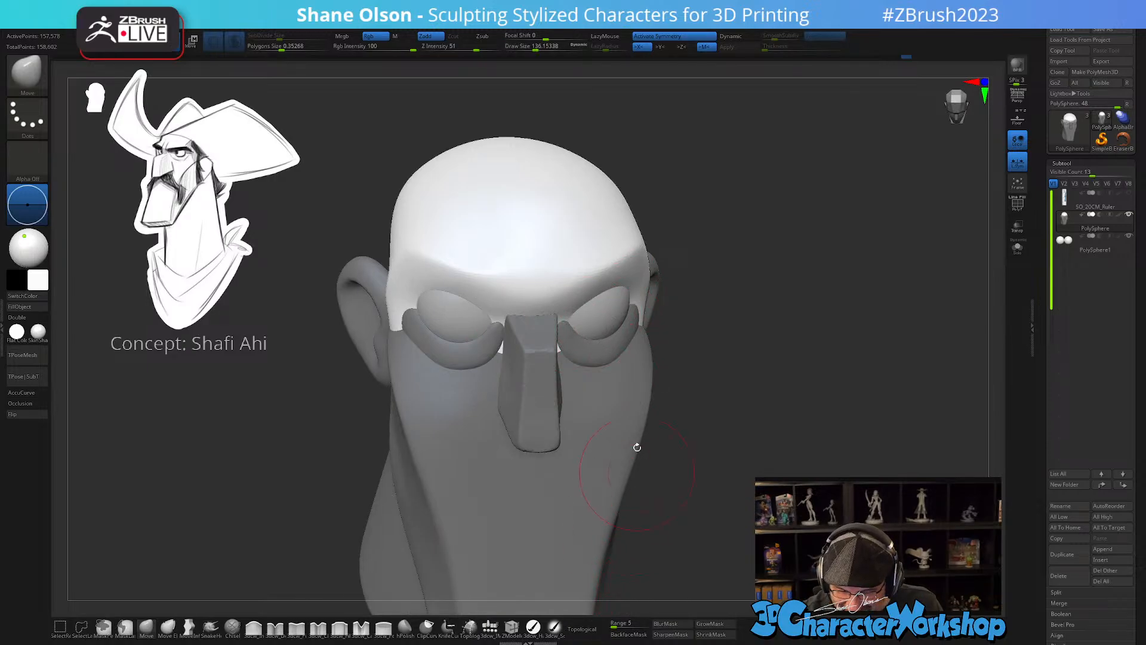
drag(637, 445, 588, 379)
- Reshape the forehead and the upper sides of the cranium with the Move brush at a draw size of about 107
mouse_move(614, 345)
right_down()
mouse_move(598, 295)
mouse_move(607, 283)
mouse_move(585, 297)
mouse_move(621, 248)
mouse_move(579, 288)
mouse_move(567, 274)
right_up()
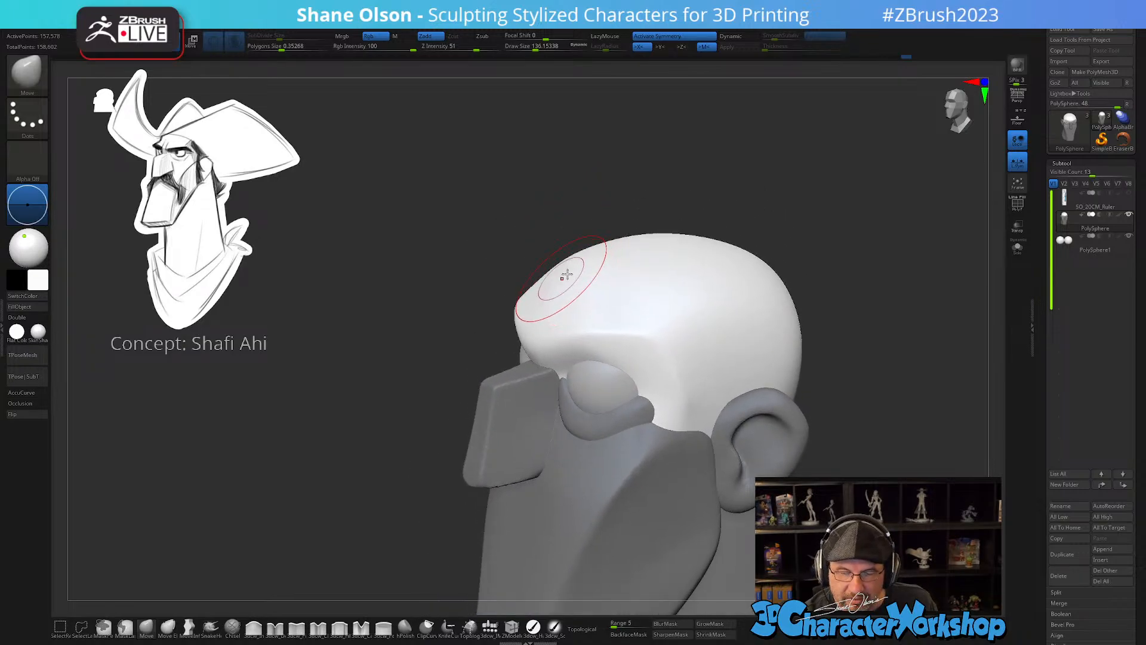
key(s)
drag(571, 264, 558, 257)
mouse_move(665, 231)
right_down()
mouse_move(663, 247)
mouse_move(686, 230)
right_up()
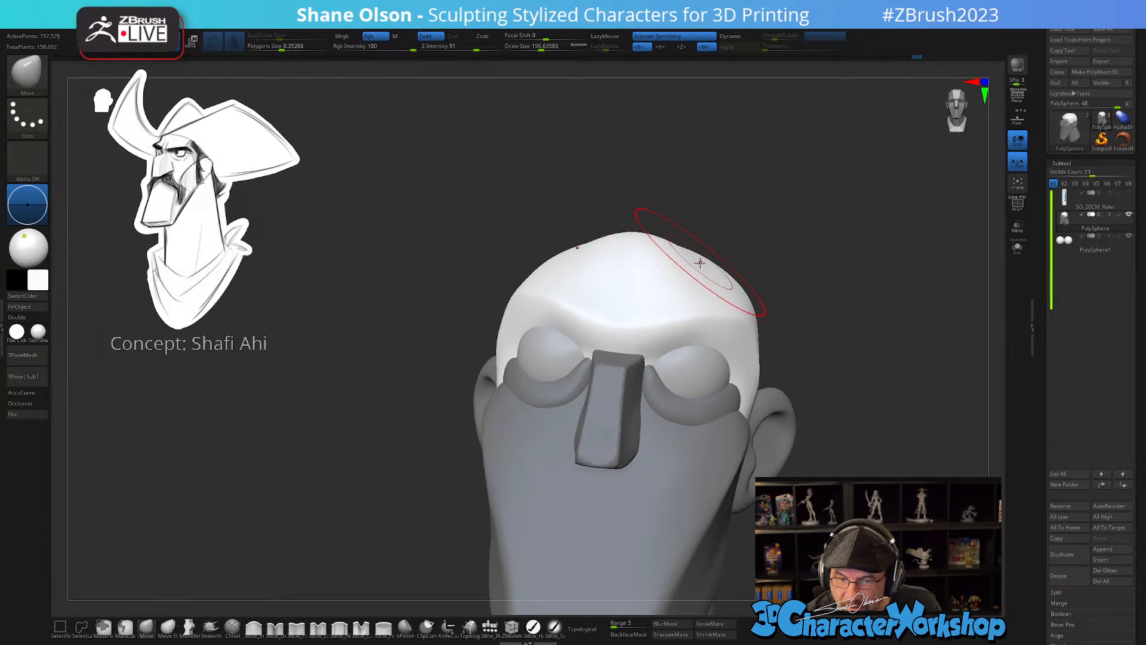
right_drag(754, 245, 735, 257)
drag(752, 267, 744, 259)
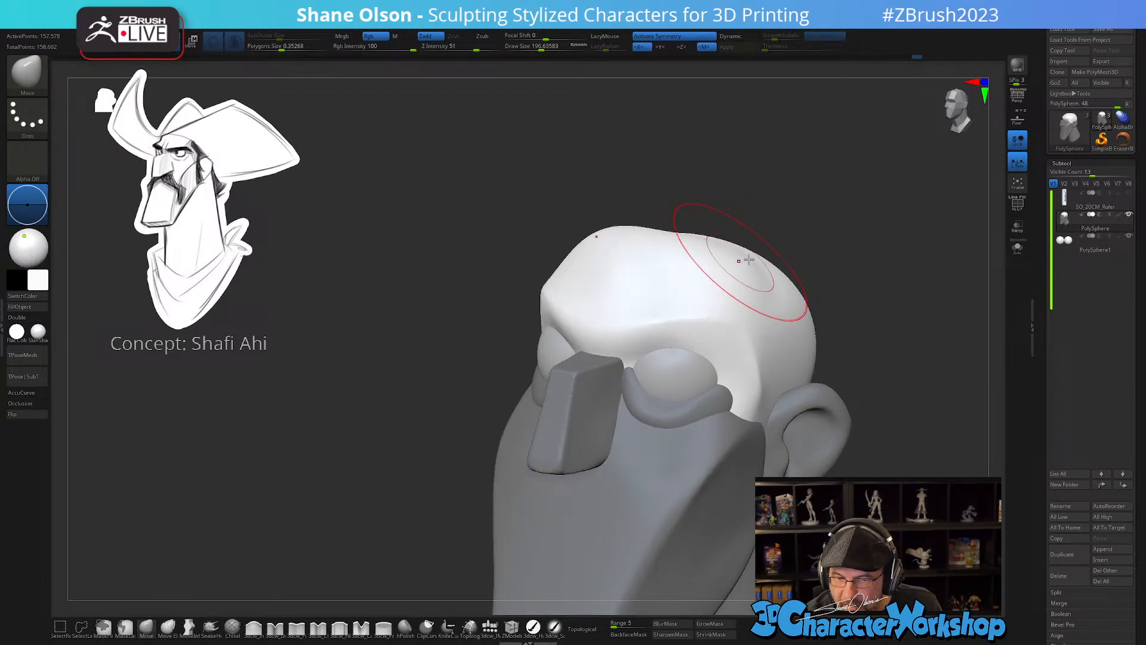
- Increase the draw size to about 257 and reshape the crown and back of the cranium
right_drag(745, 258, 743, 251)
key(s)
drag(736, 220, 743, 219)
right_drag(743, 219, 758, 280)
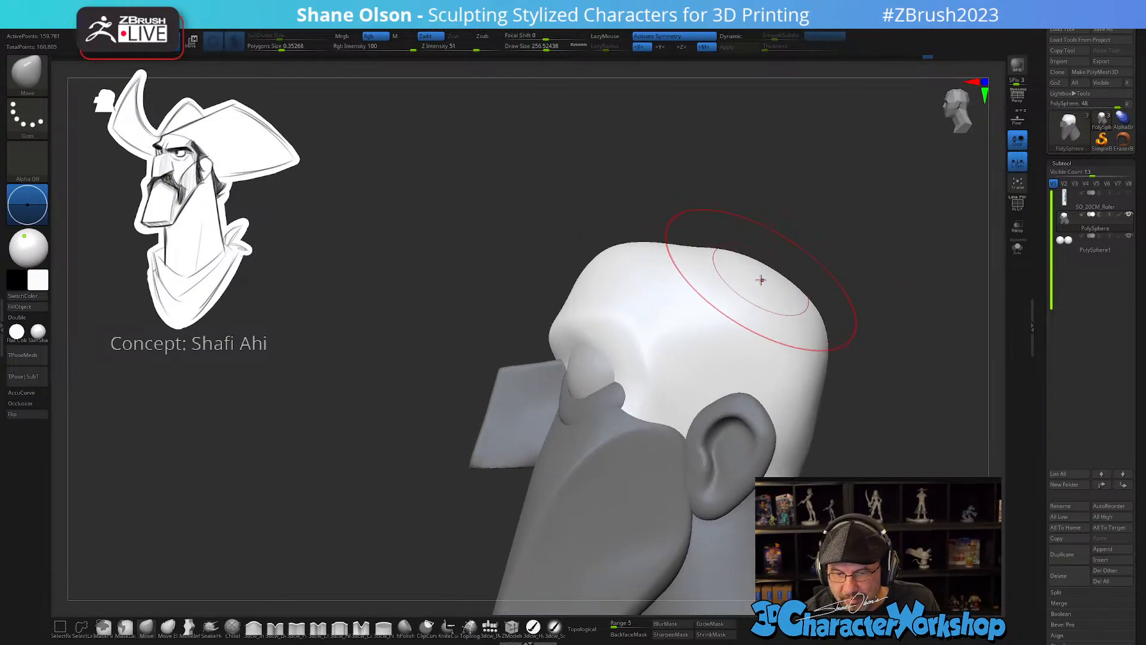
mouse_move(626, 291)
alt+right_down()
mouse_move(623, 314)
mouse_move(588, 259)
alt+right_up()
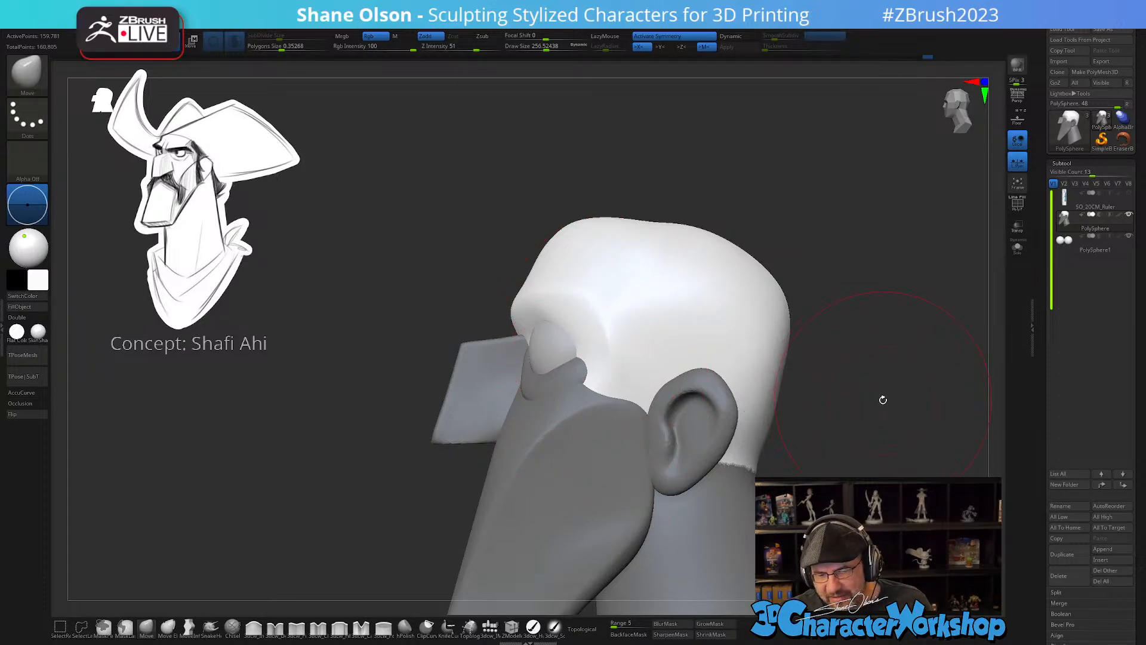
- Insert a cylinder from the insert mesh brush into the side of the cranium with a draw size of about 154
mouse_move(884, 399)
mouse_down()
mouse_move(796, 354)
mouse_move(765, 378)
mouse_move(805, 405)
mouse_move(771, 361)
mouse_move(726, 365)
mouse_move(826, 206)
mouse_up()
key(s)
click(788, 364)
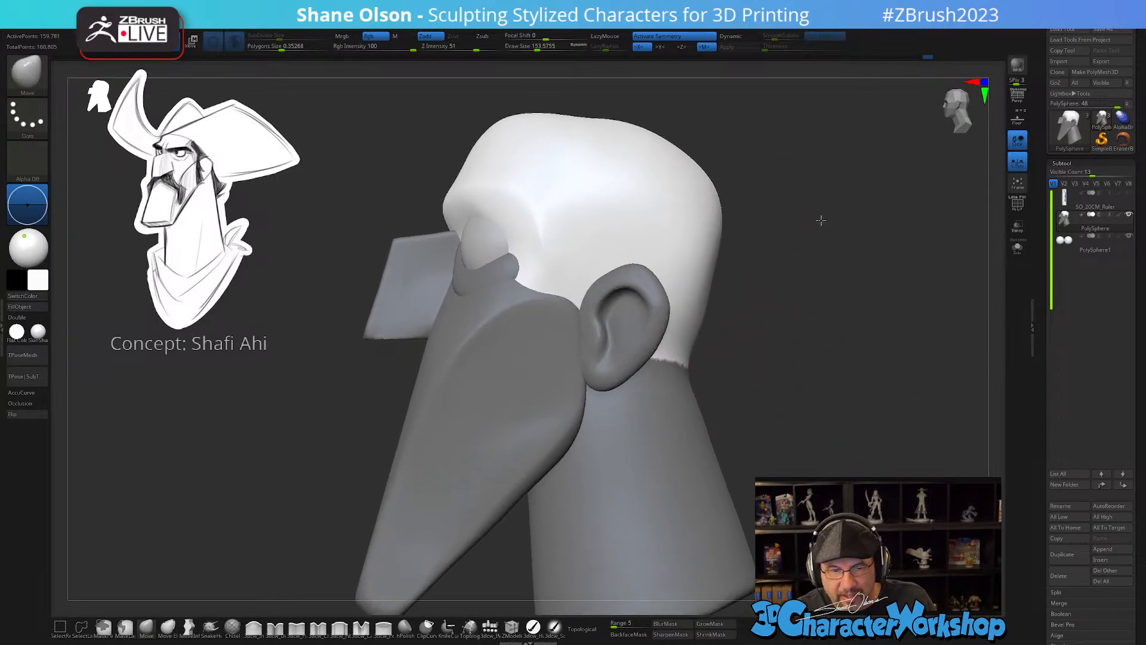
click(489, 626)
click(307, 68)
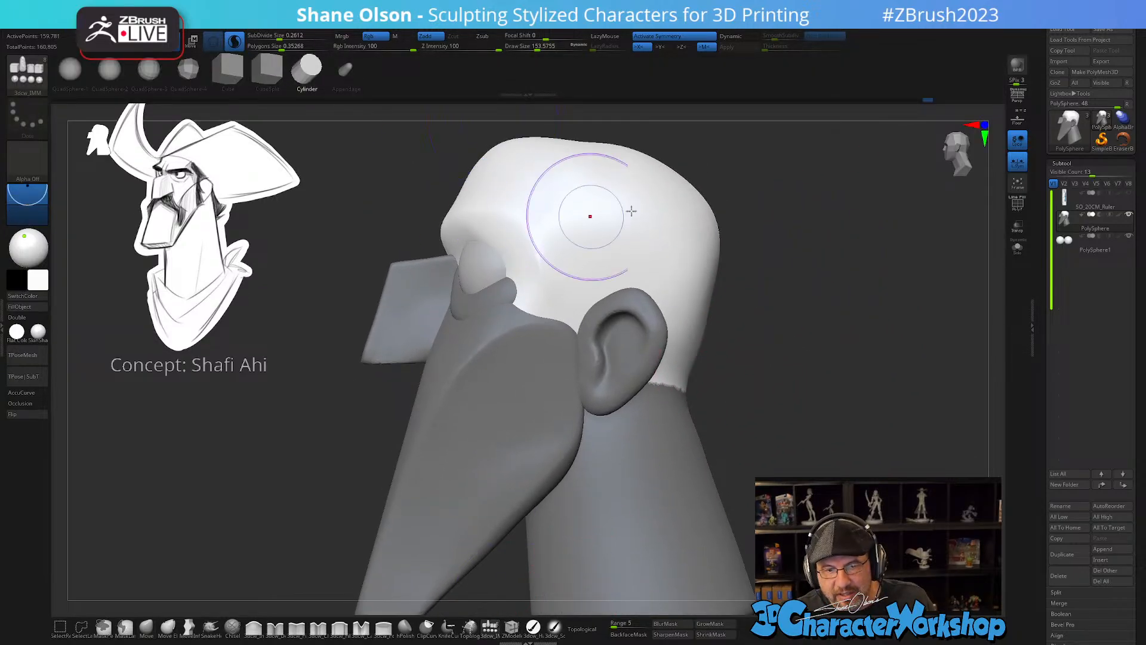
drag(599, 238, 642, 242)
- Split the inserted cylinder off as its own subtool using the unmasked points and turn on Dynamic Subdivision for it
drag(808, 305, 826, 308)
key(3)
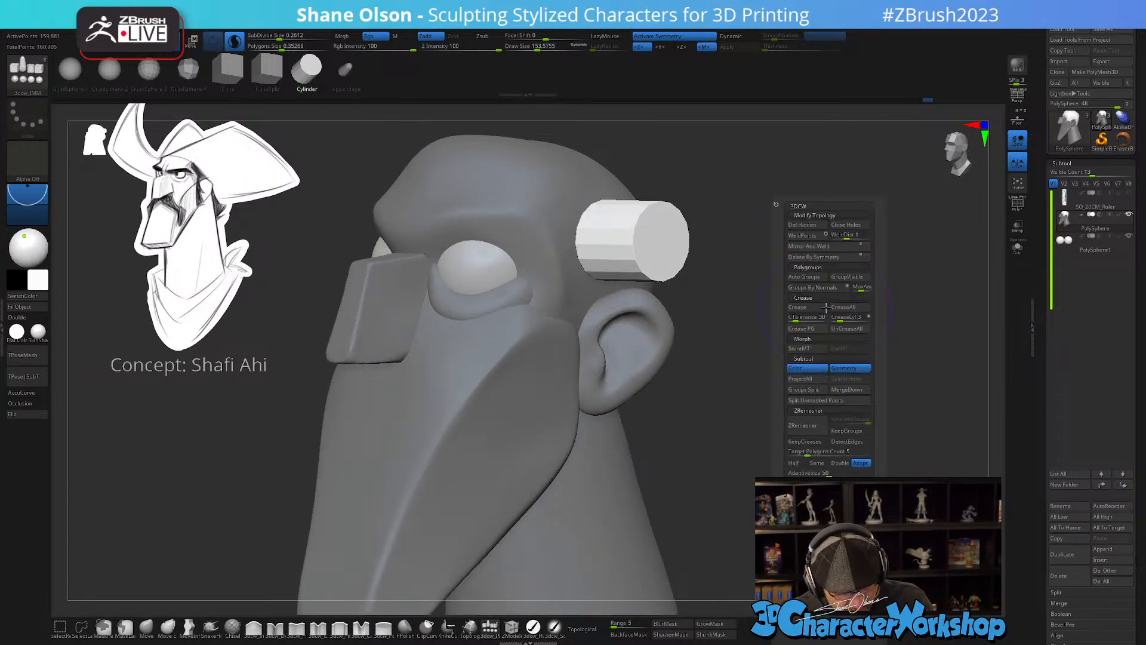
click(817, 400)
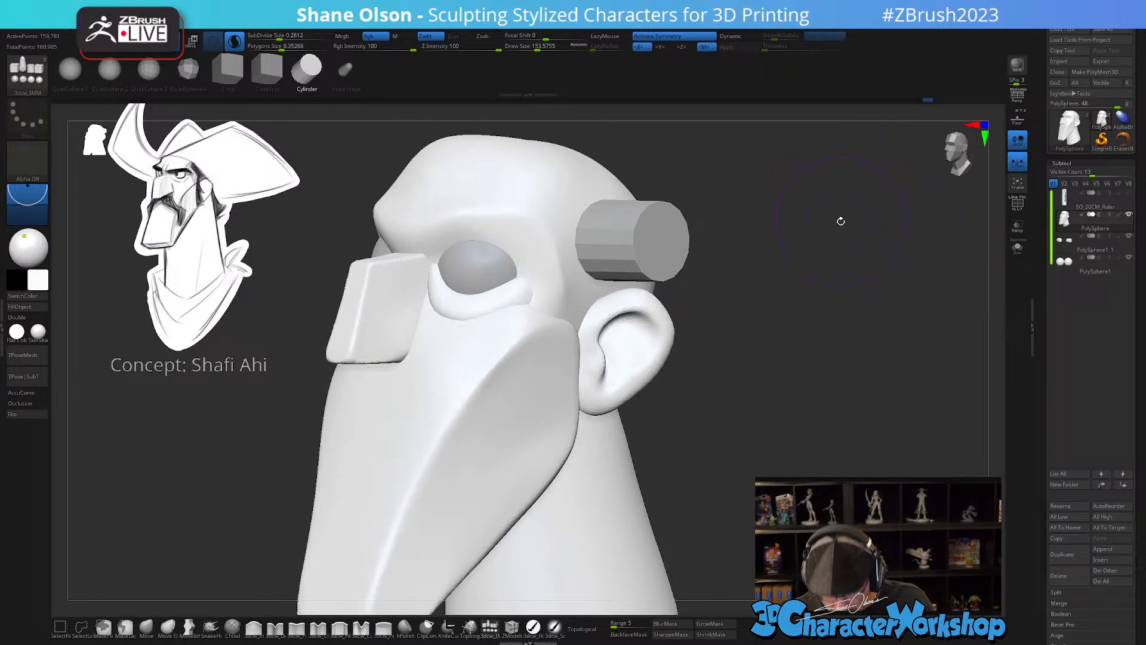
key(d)
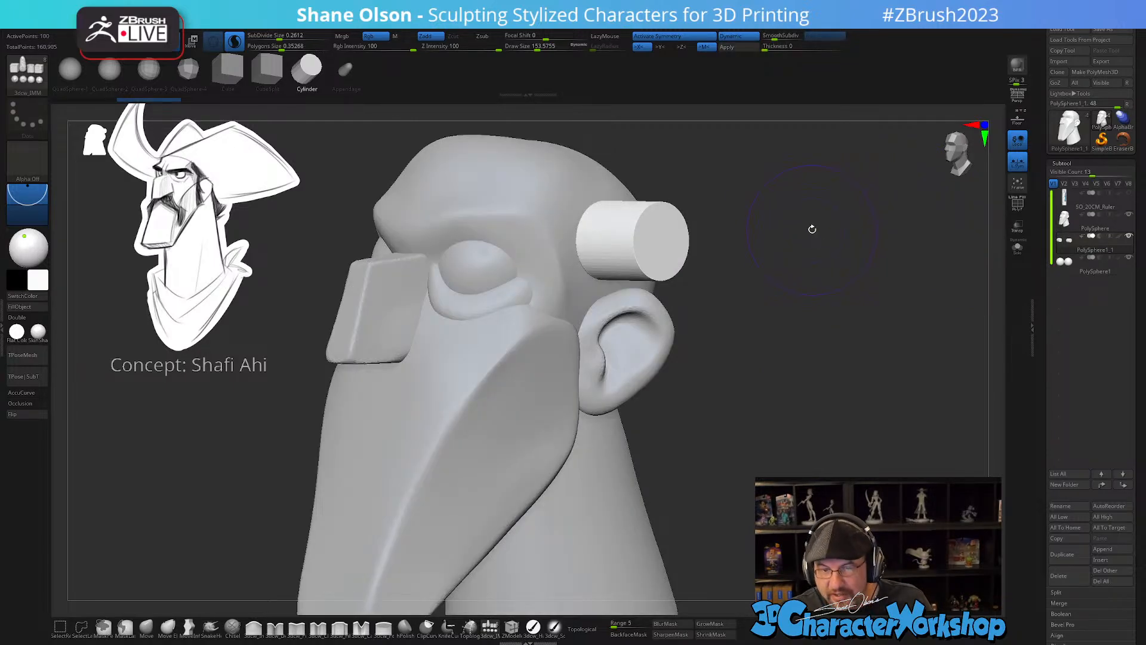
- Set the draw size to about 80 and show the wireframe on the cylinder to examine its topology up close
mouse_move(812, 230)
alt+mouse_down()
mouse_move(824, 321)
mouse_move(788, 365)
alt+mouse_up()
key(s)
mouse_move(866, 299)
mouse_down()
mouse_move(879, 295)
mouse_move(868, 294)
mouse_up()
key(shift+f)
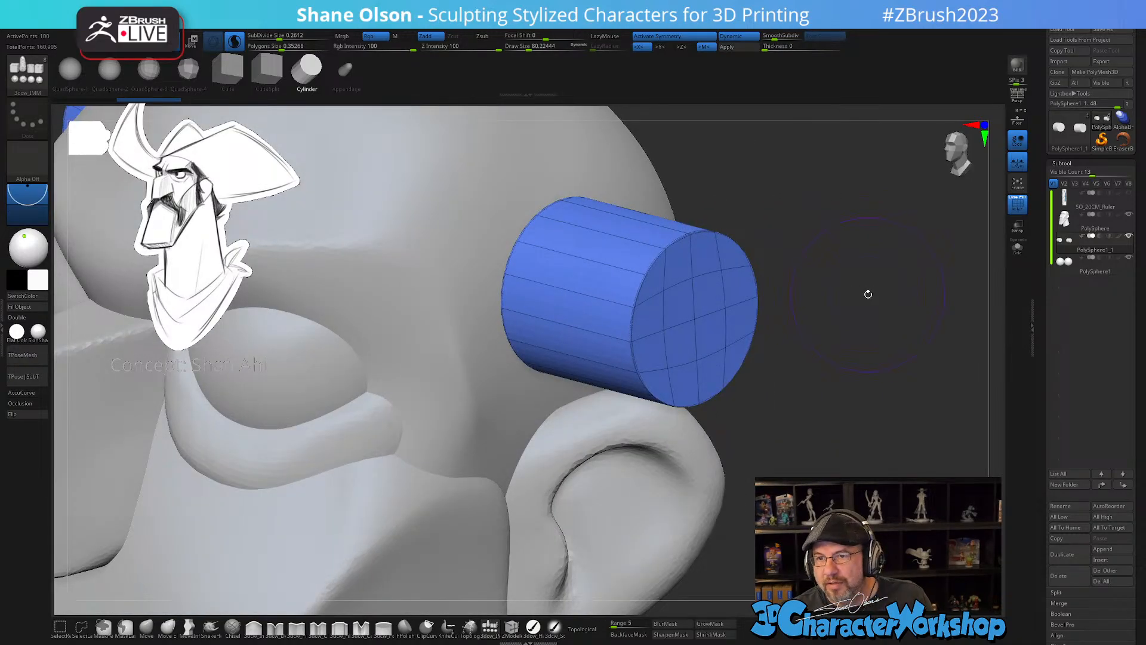
drag(868, 294, 868, 286)
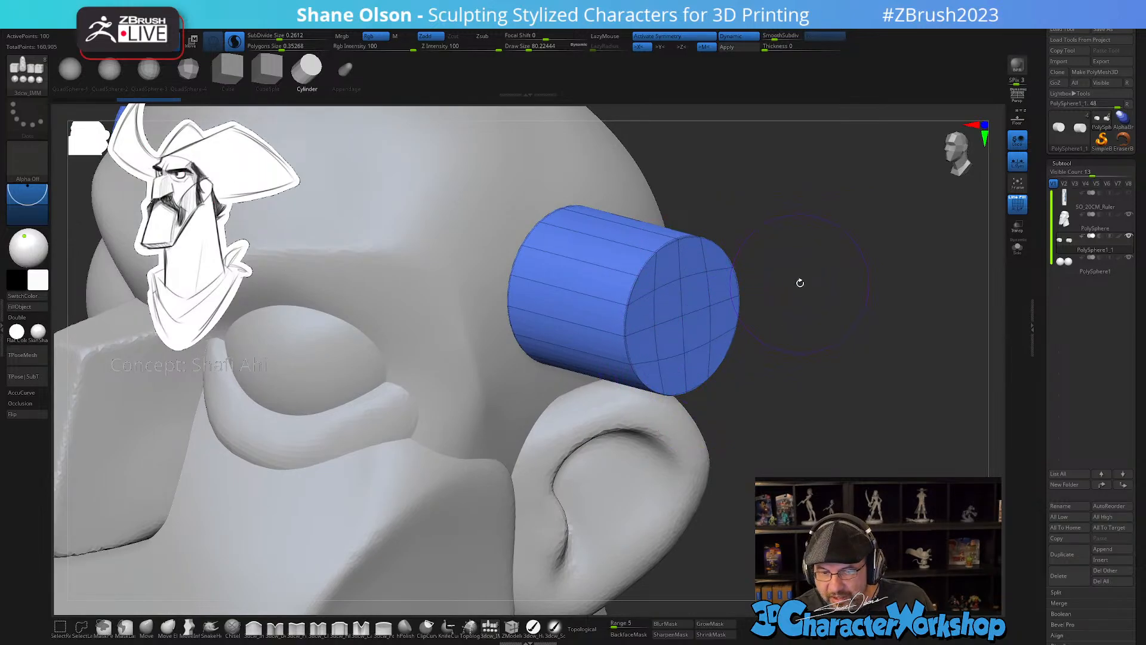
drag(800, 283, 800, 280)
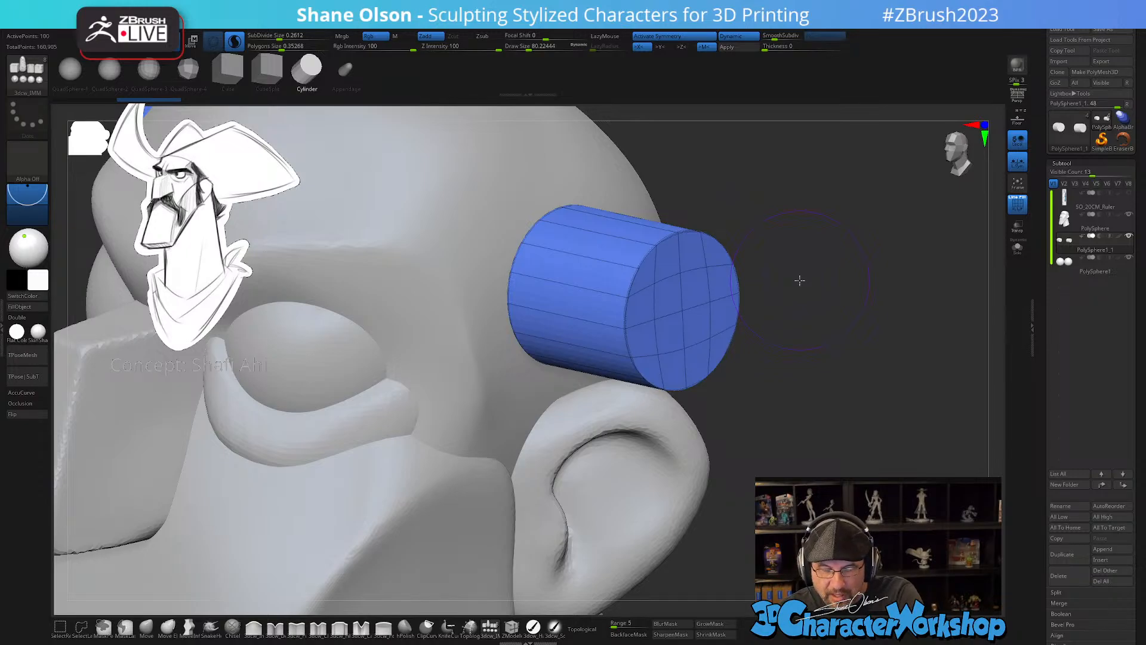
- Scale the cylinder slightly smaller with the Gizmo
key(w)
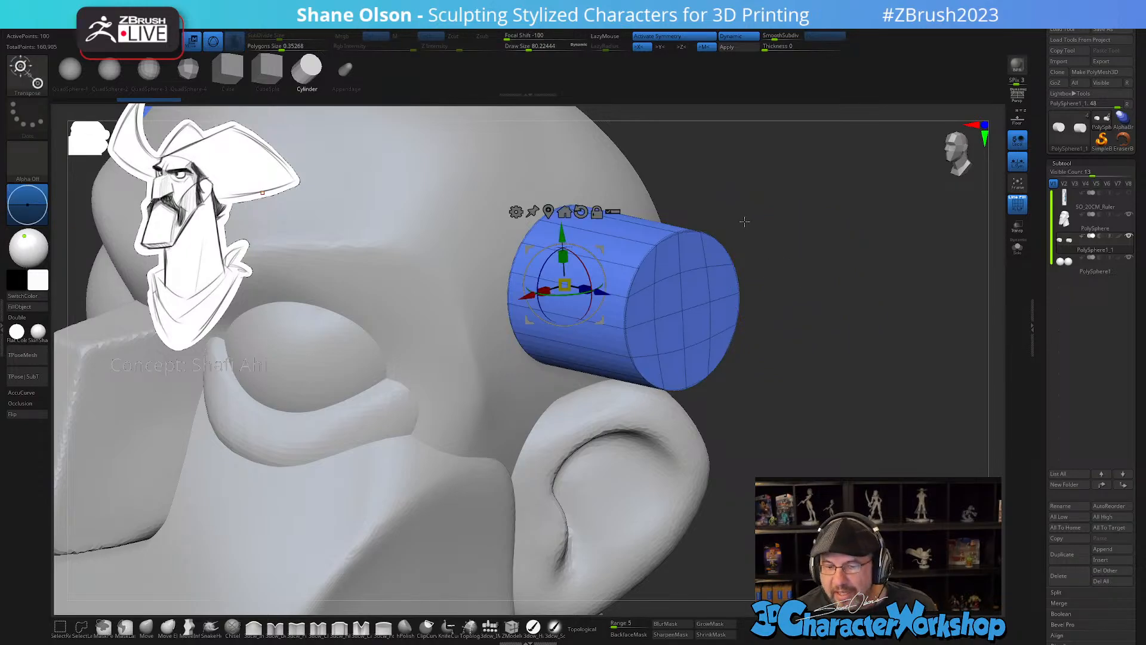
drag(758, 191, 622, 280)
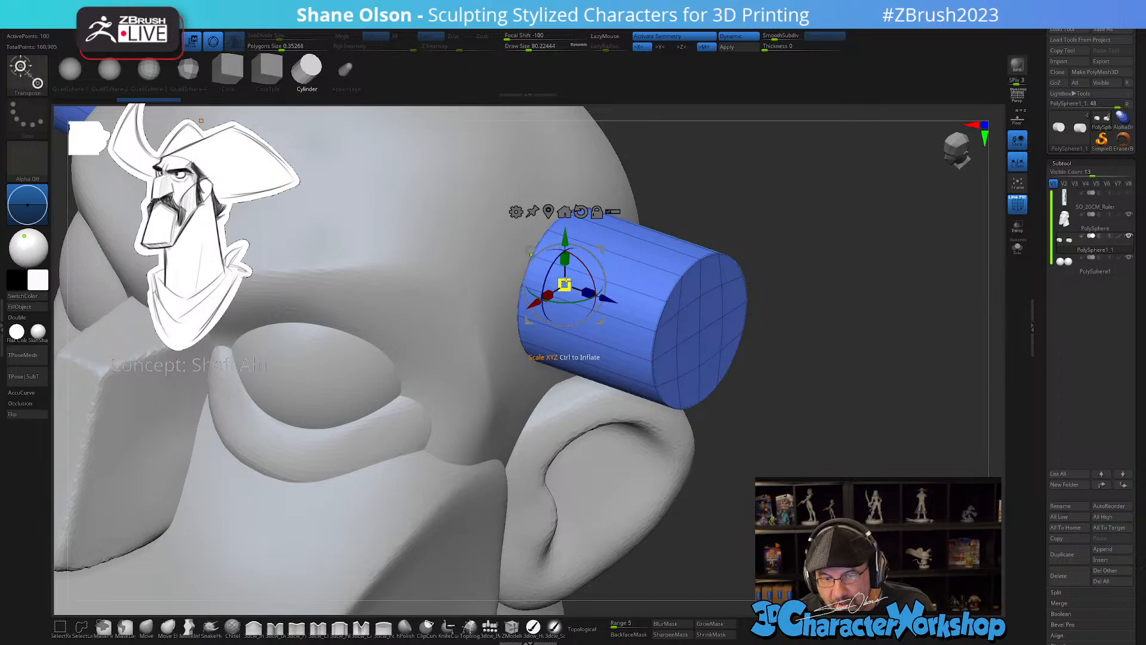
drag(570, 280, 535, 298)
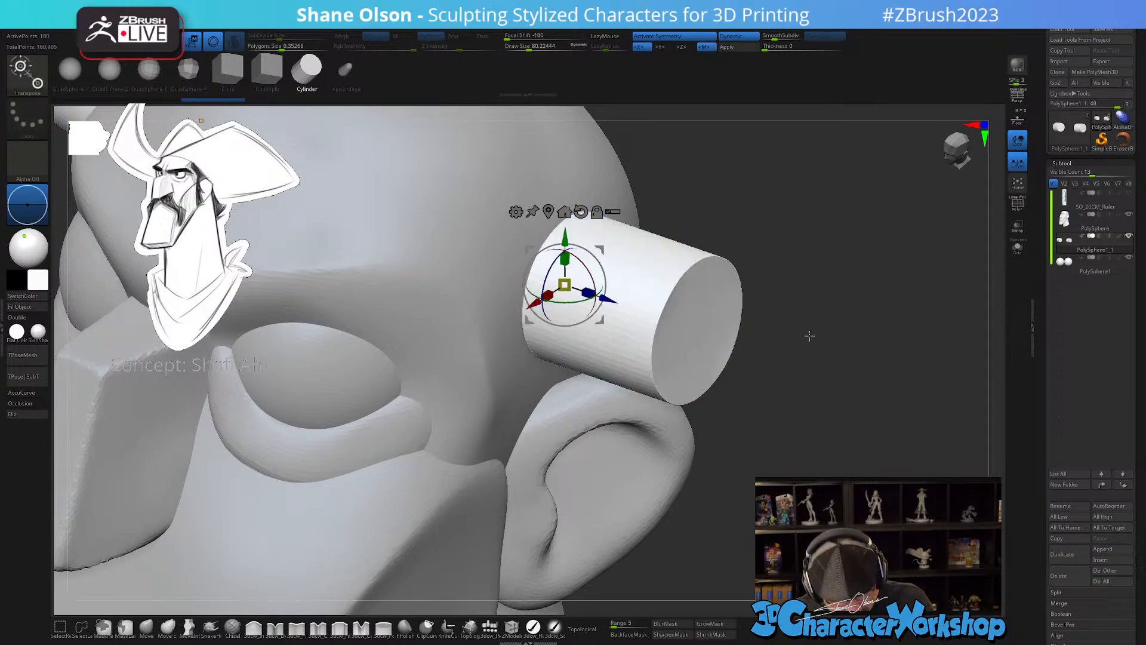
- Hide the wireframe, turn off the cylinder's Dynamic Subdivision and return to Draw mode
key(shift+f)
drag(832, 358, 844, 348)
key(shift+d)
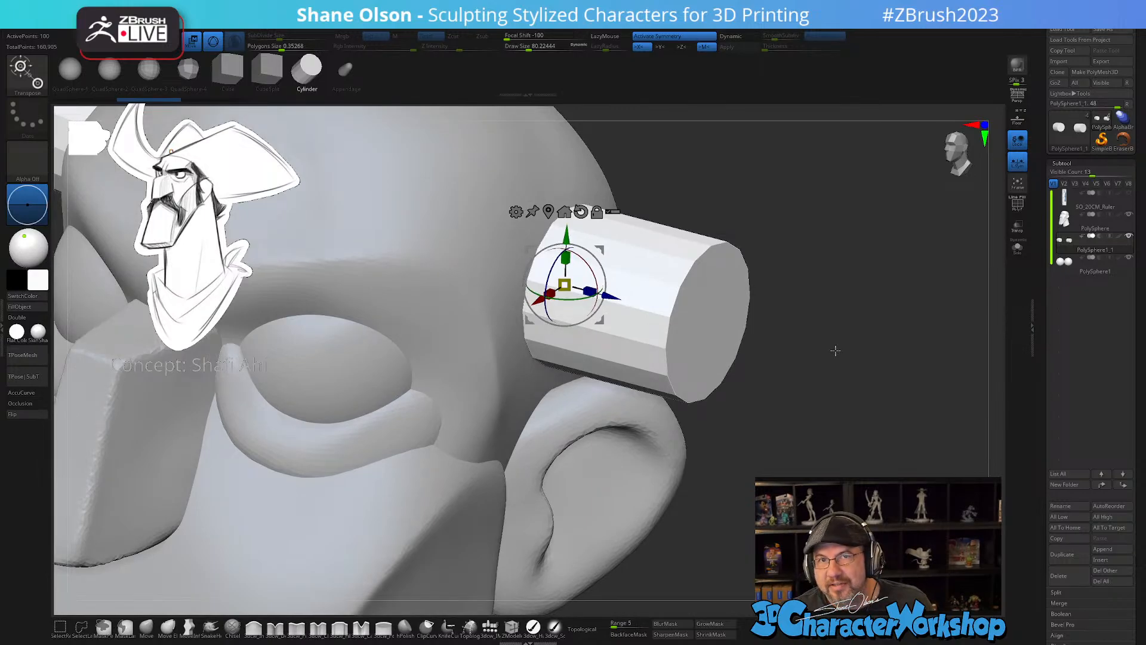
key(q)
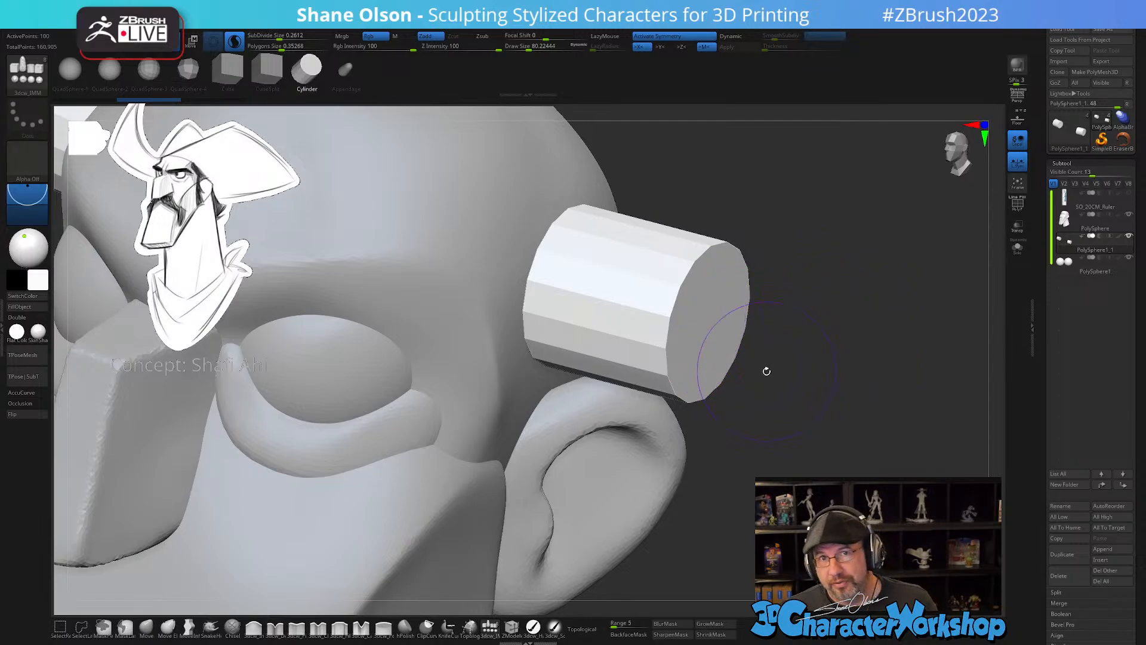
shift+drag(791, 365, 806, 389)
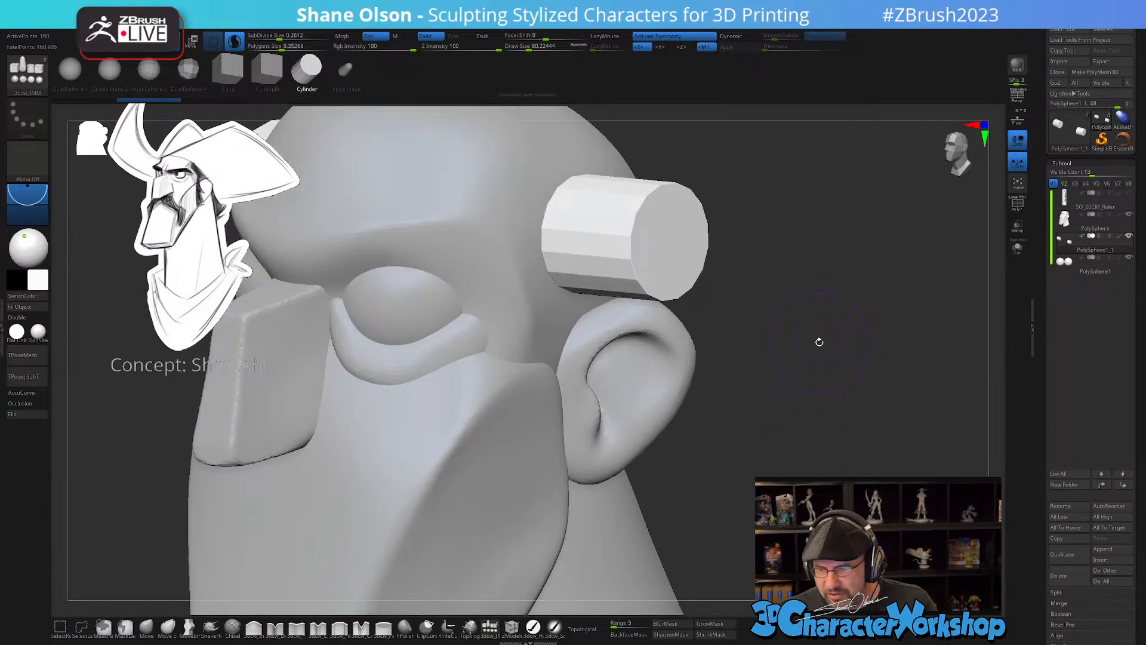
- Delete the cylinder subtool, keeping the head and the eyeballs
click(1130, 236)
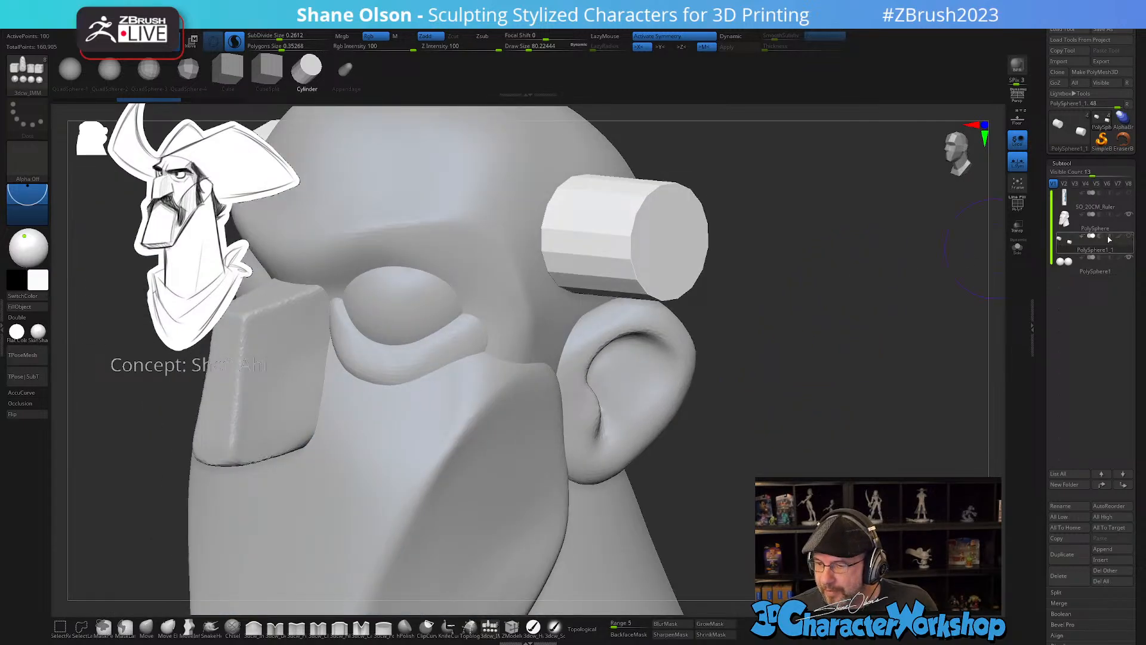
click(1095, 223)
alt+drag(812, 338, 794, 404)
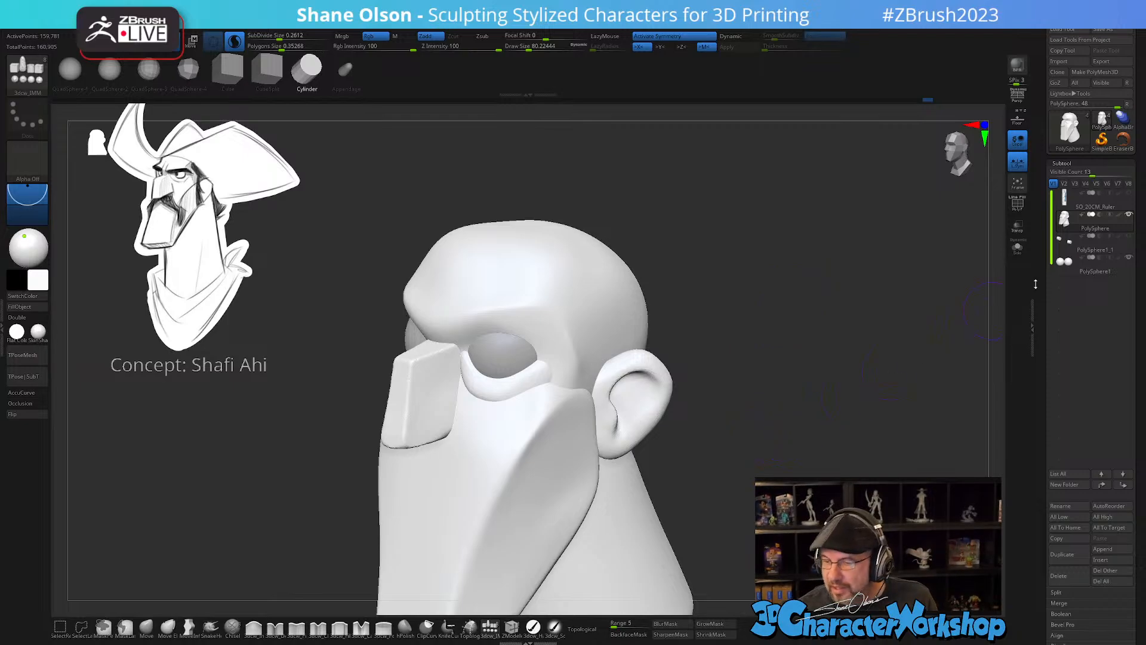
click(1077, 254)
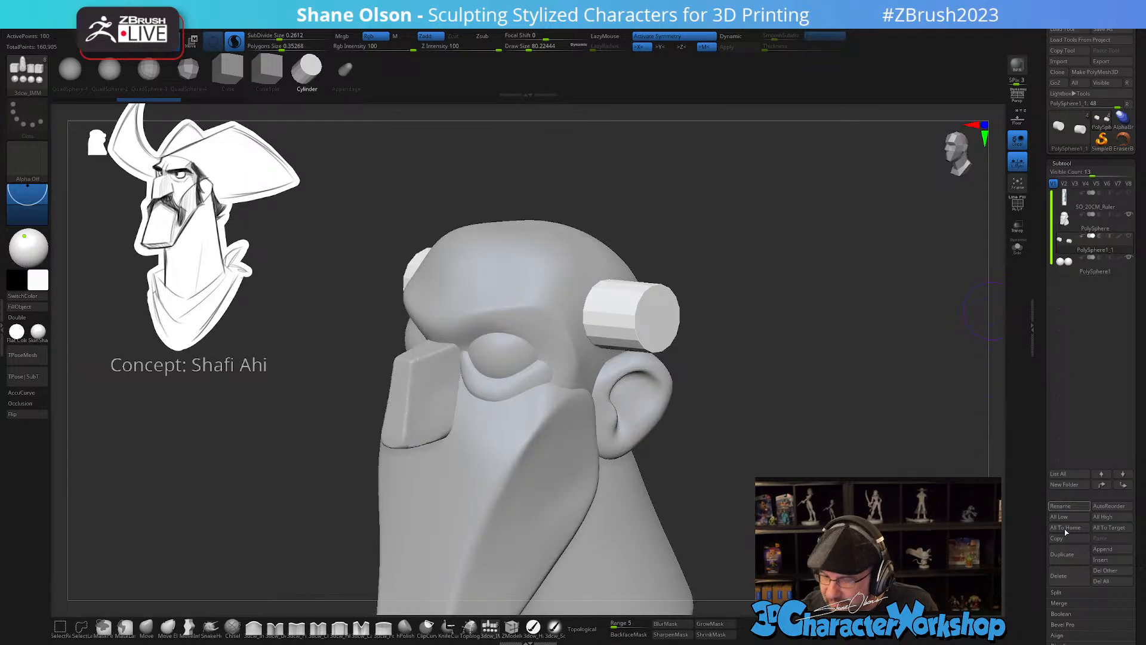
click(1068, 576)
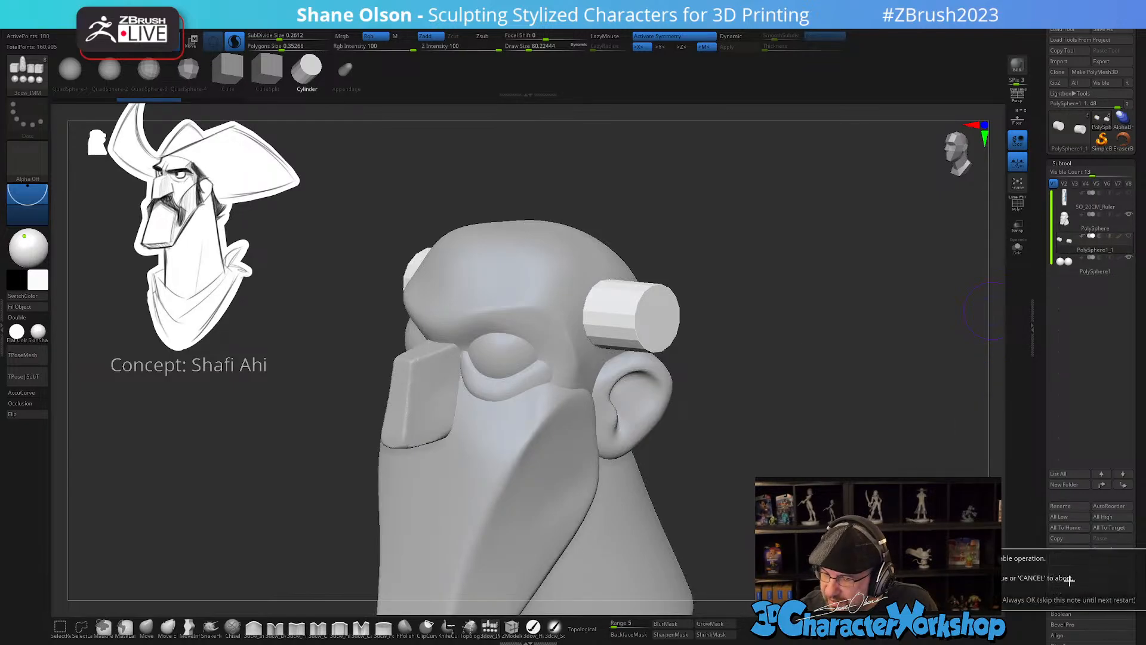
key(Return)
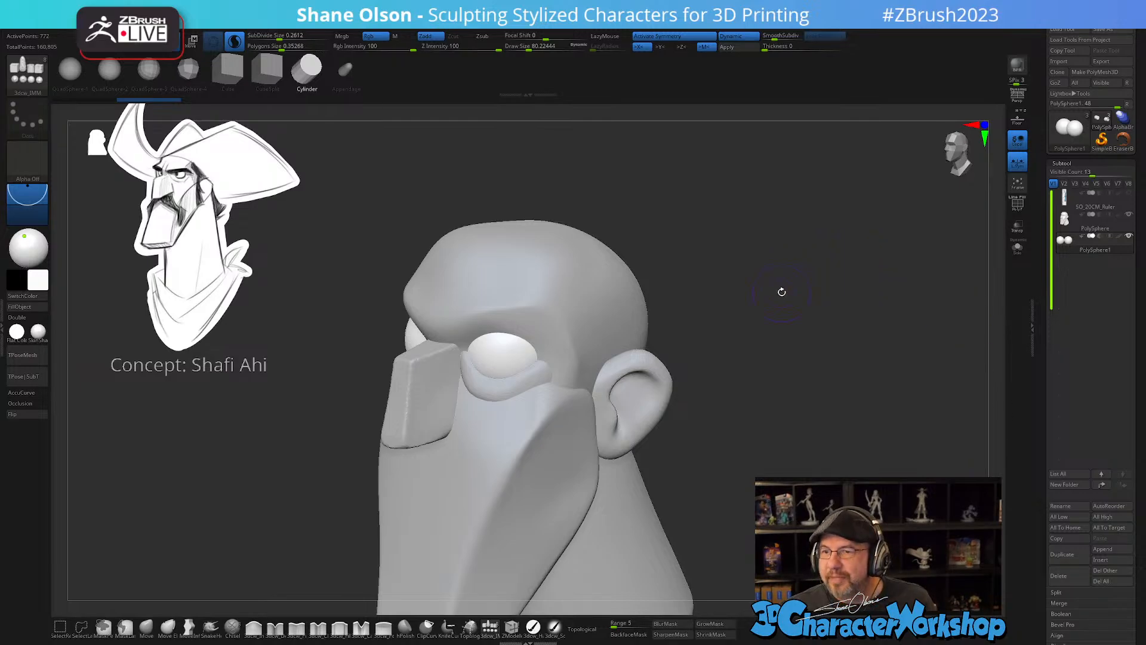
- Save the tool in the Twitch ZTLs folder, named with the concept artist's full name followed by _Cowboy
drag(782, 292, 790, 353)
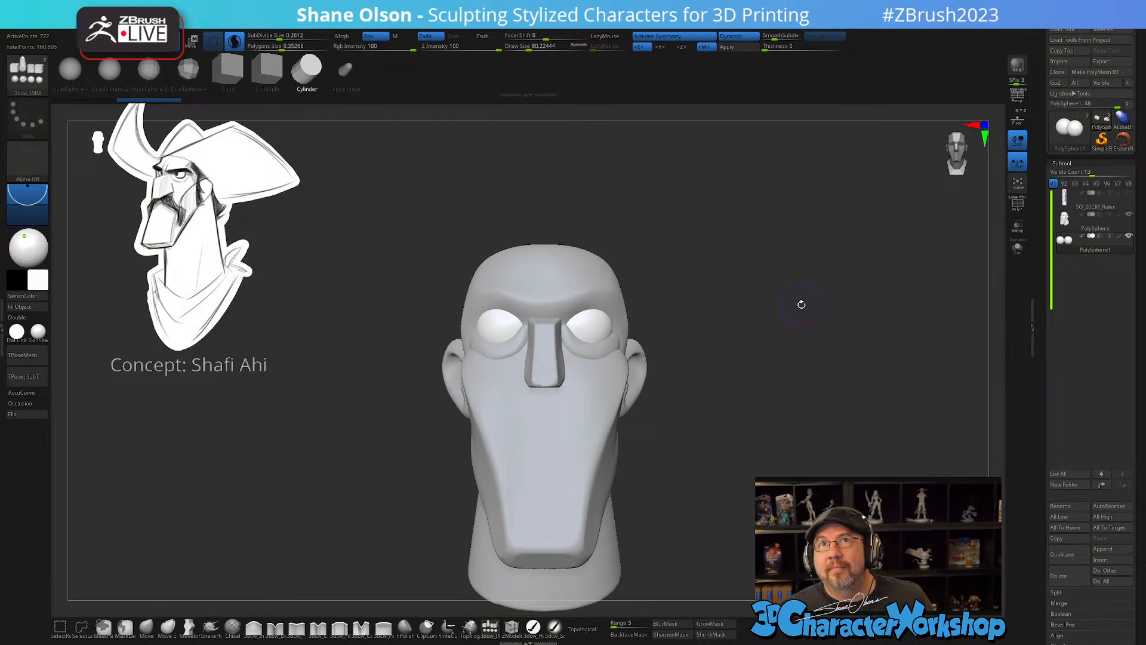
drag(781, 300, 752, 302)
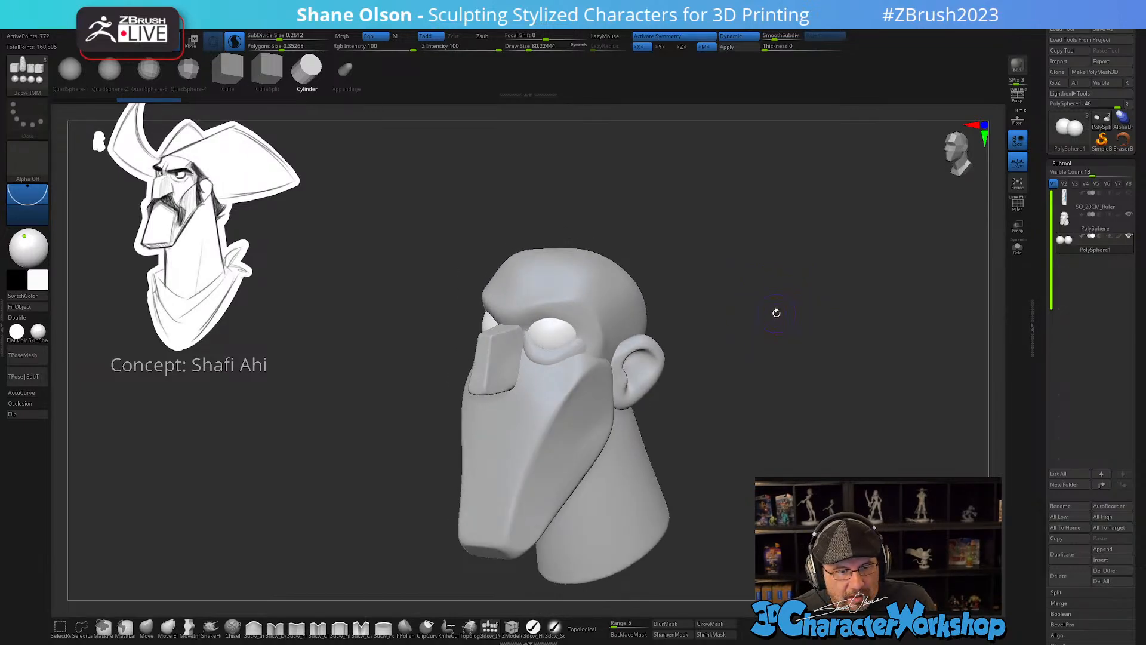
mouse_move(776, 313)
mouse_down()
mouse_move(750, 322)
mouse_move(769, 296)
mouse_up()
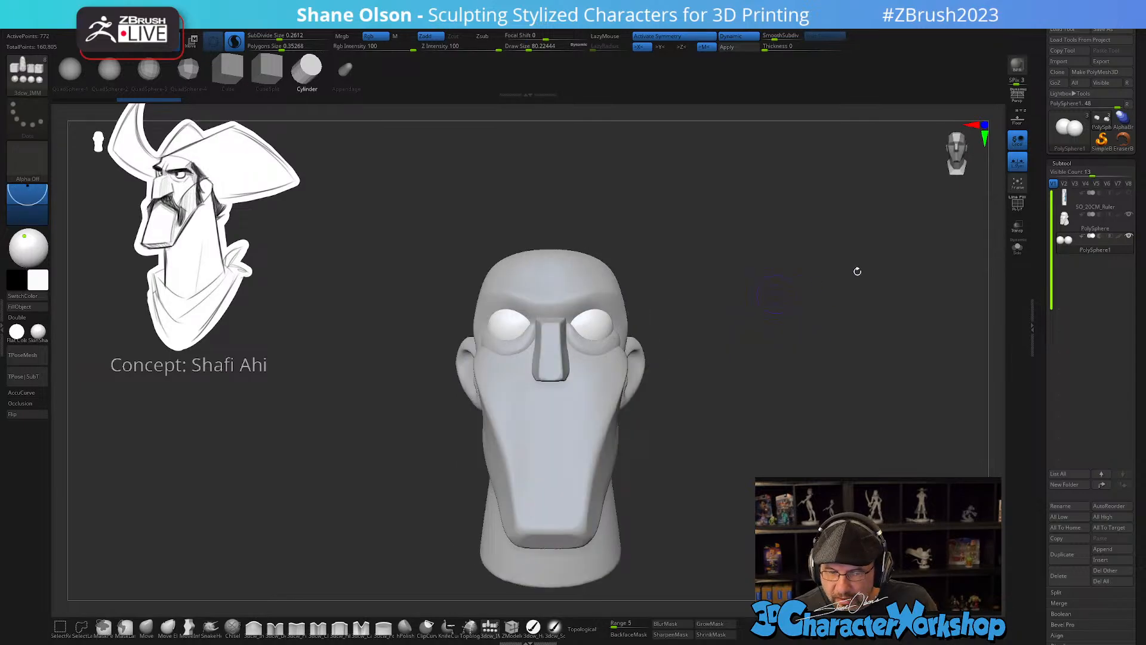
click(1102, 32)
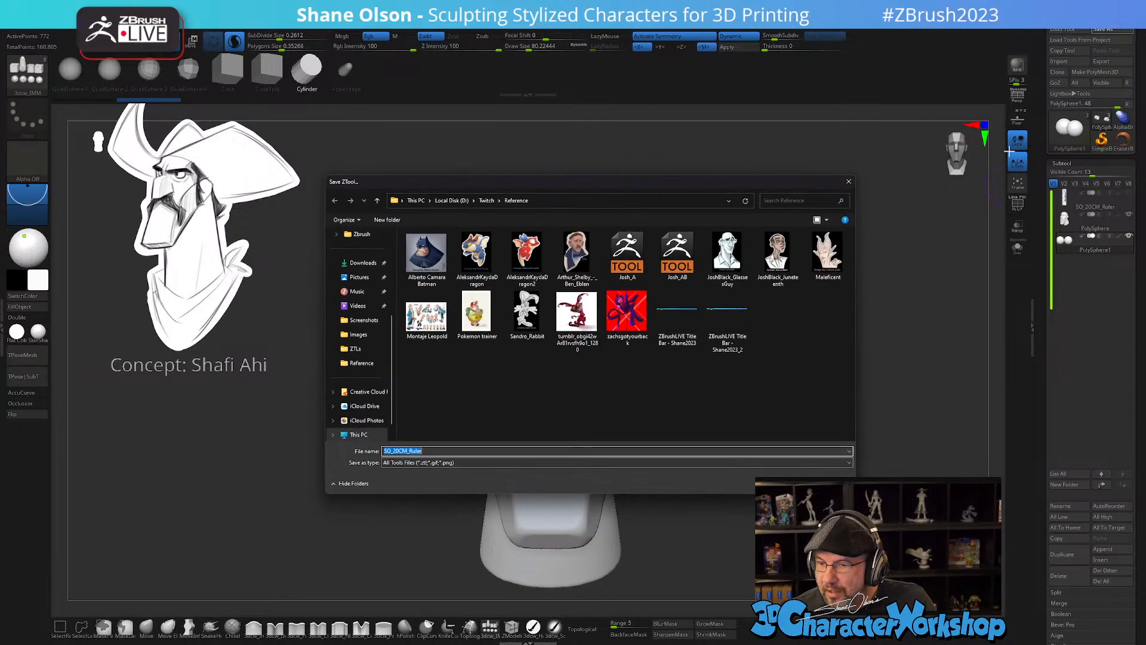
click(486, 202)
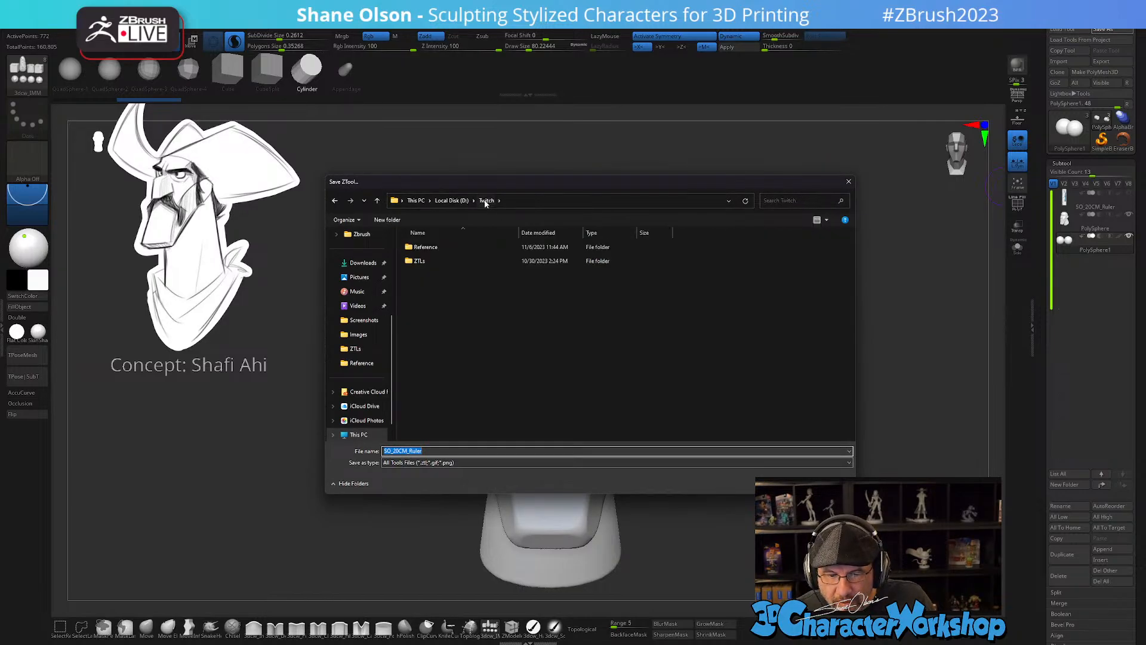
double_click(420, 260)
double_click(461, 451)
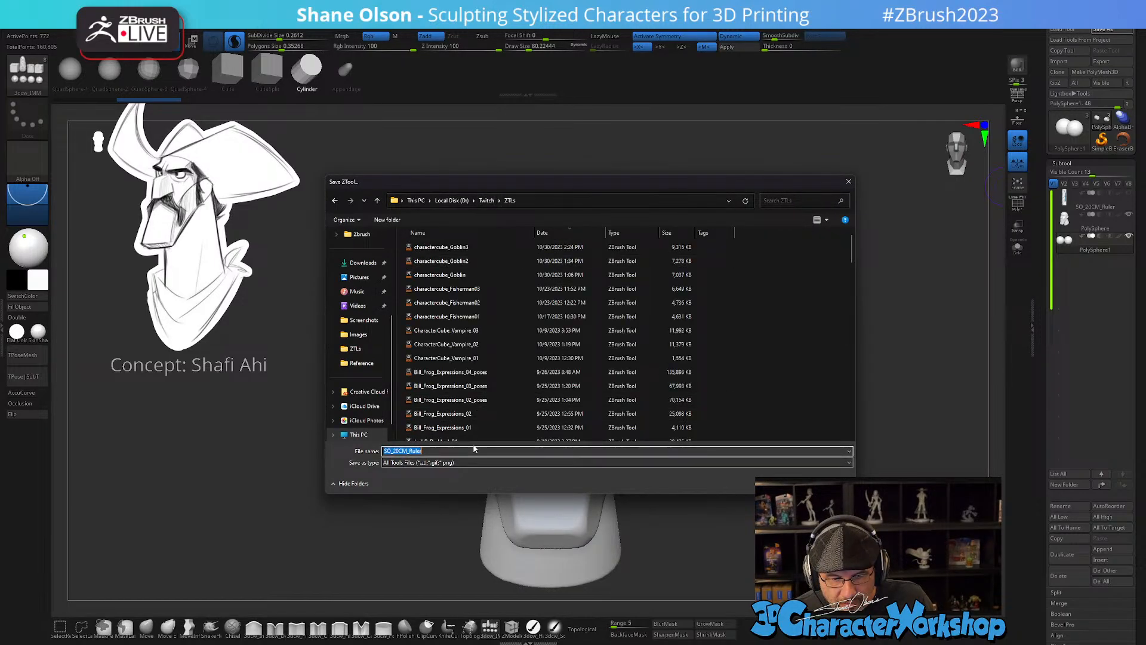
text(Sha)
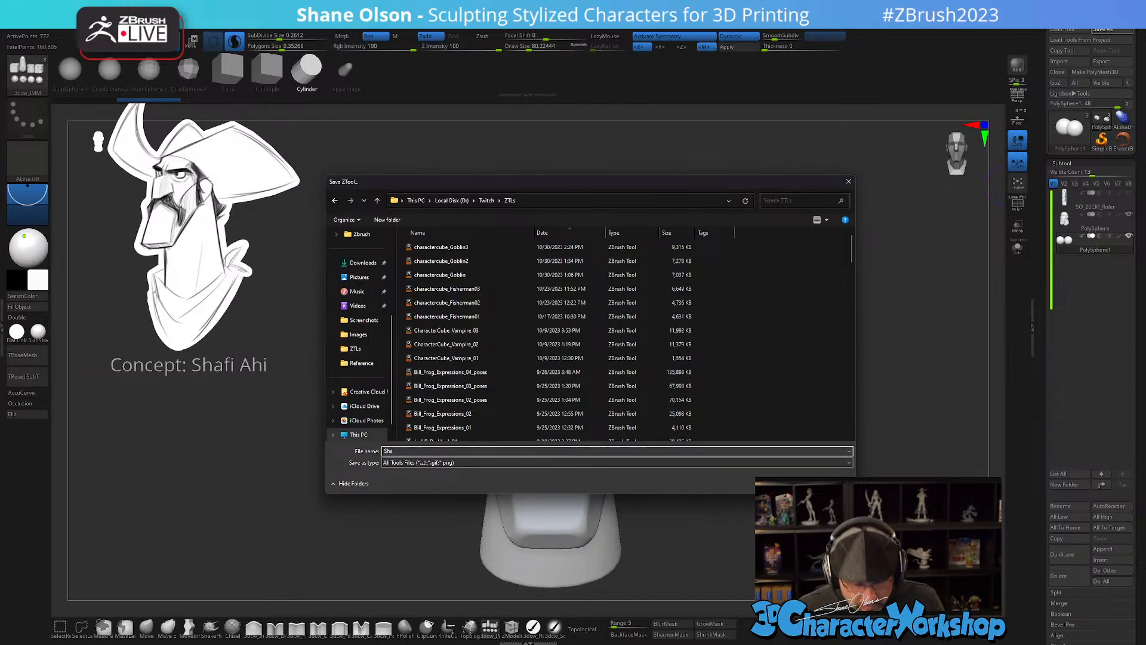
text(fiAhi)
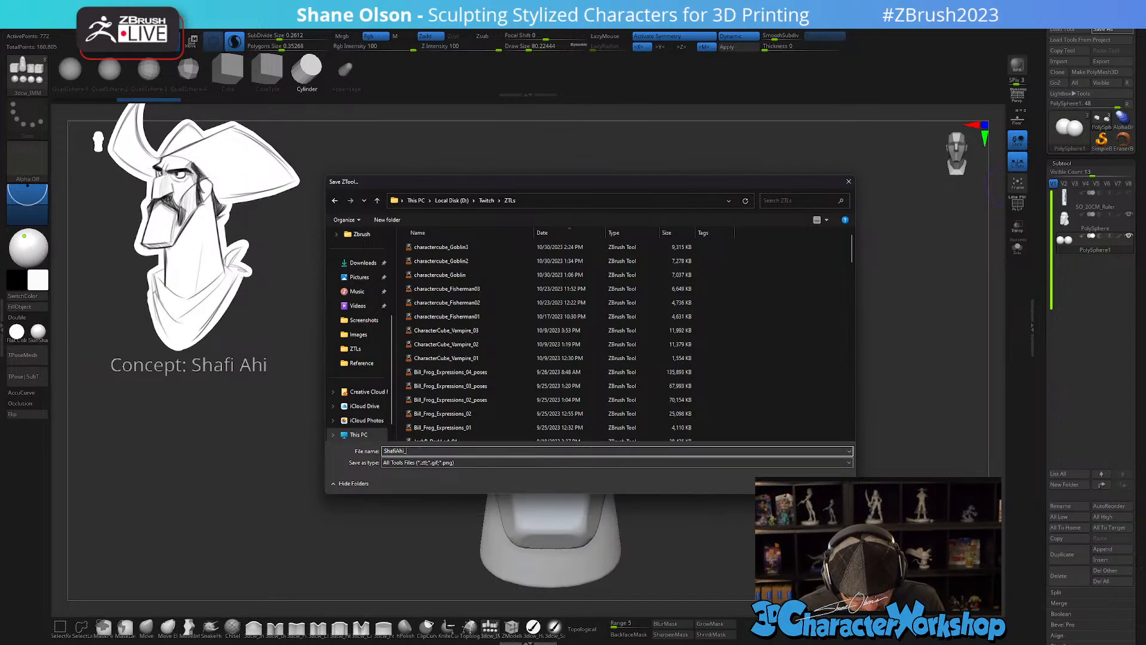
text(_Cowbo)
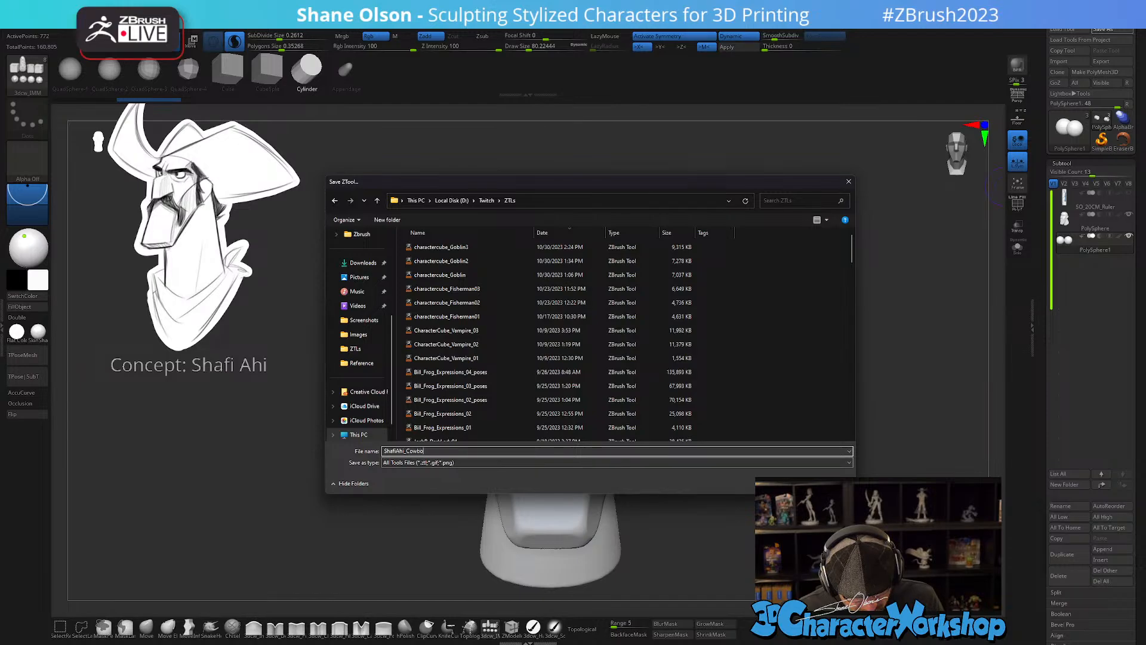
text(y)
key(Return)
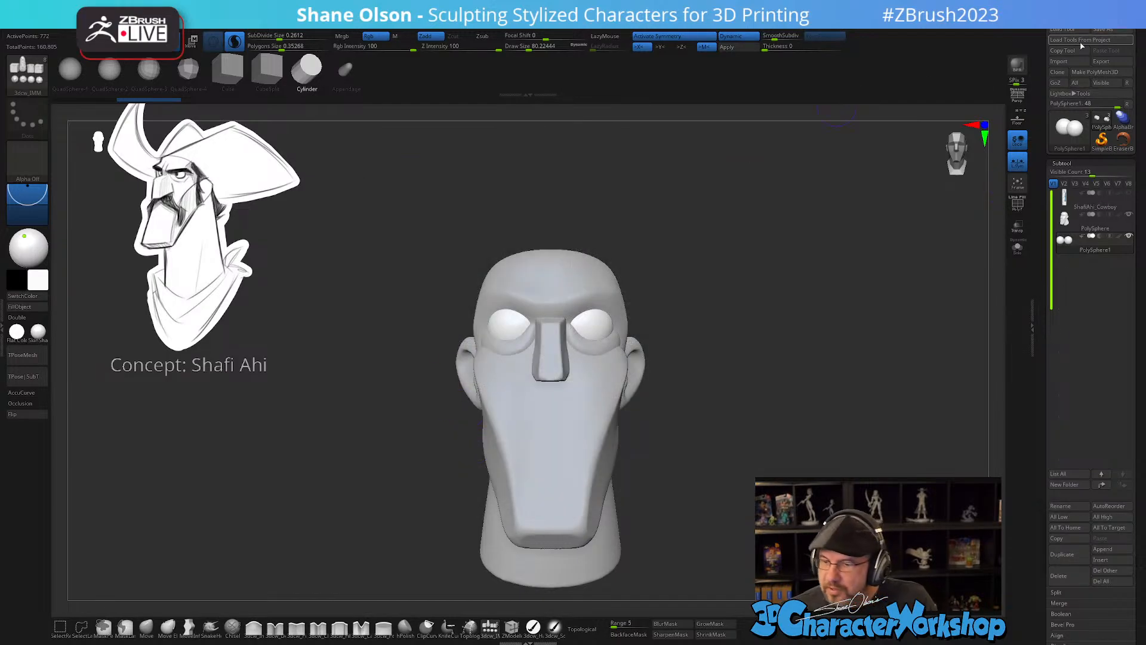
- Load the Snail tool, view the finished character from several angles, and switch back to the sculpted head
click(1070, 30)
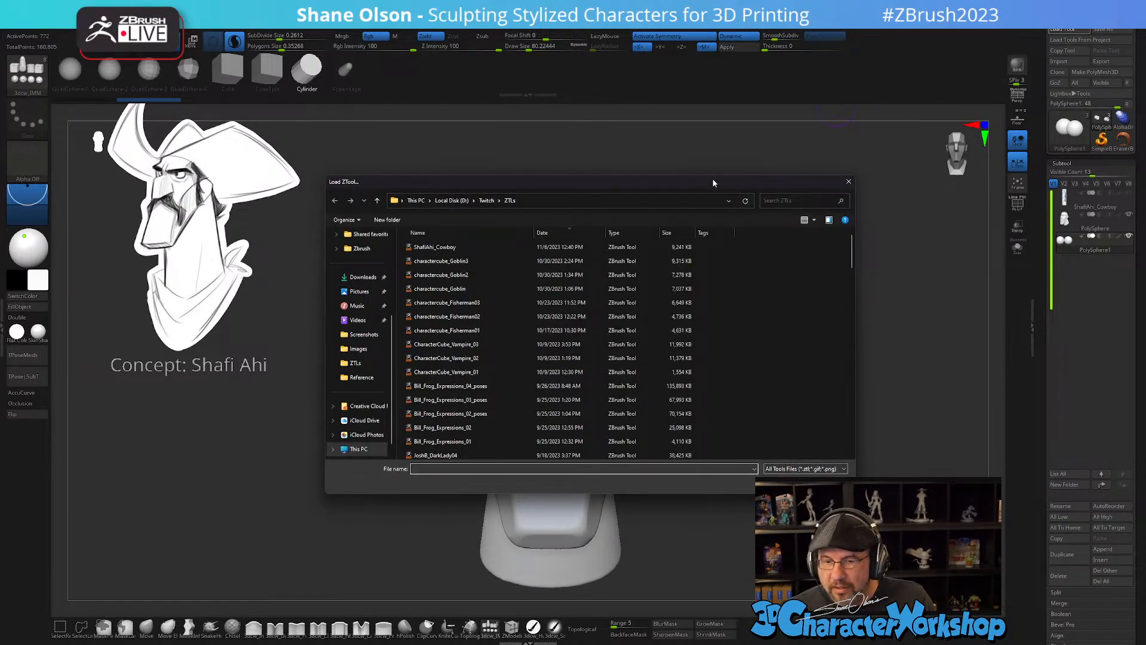
key(Escape)
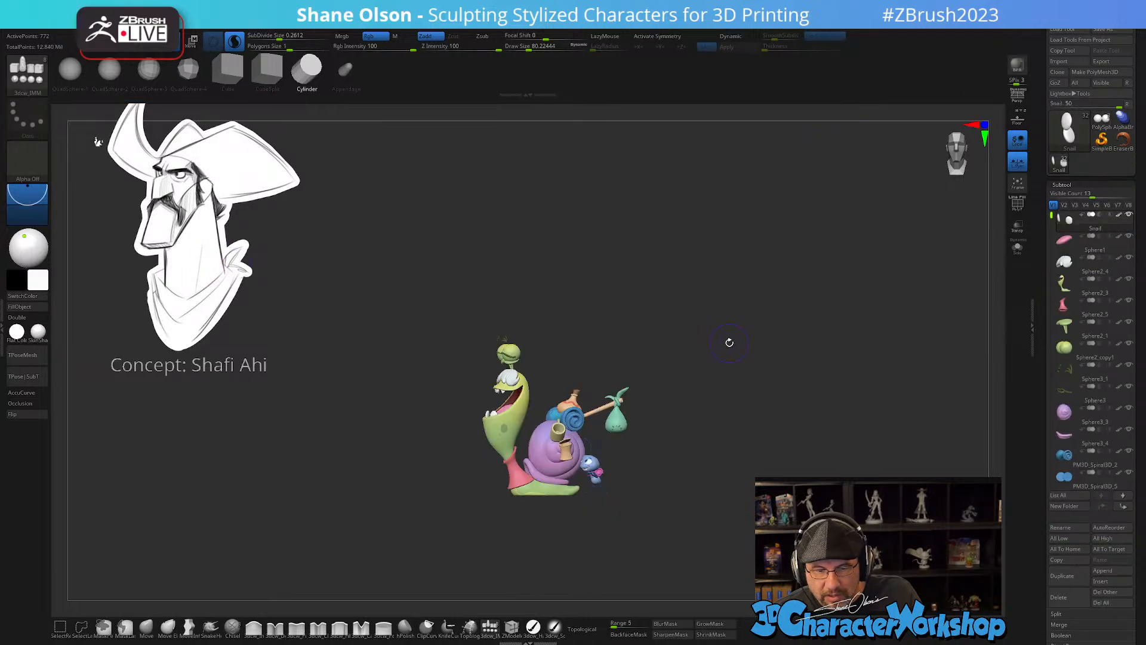
key(f)
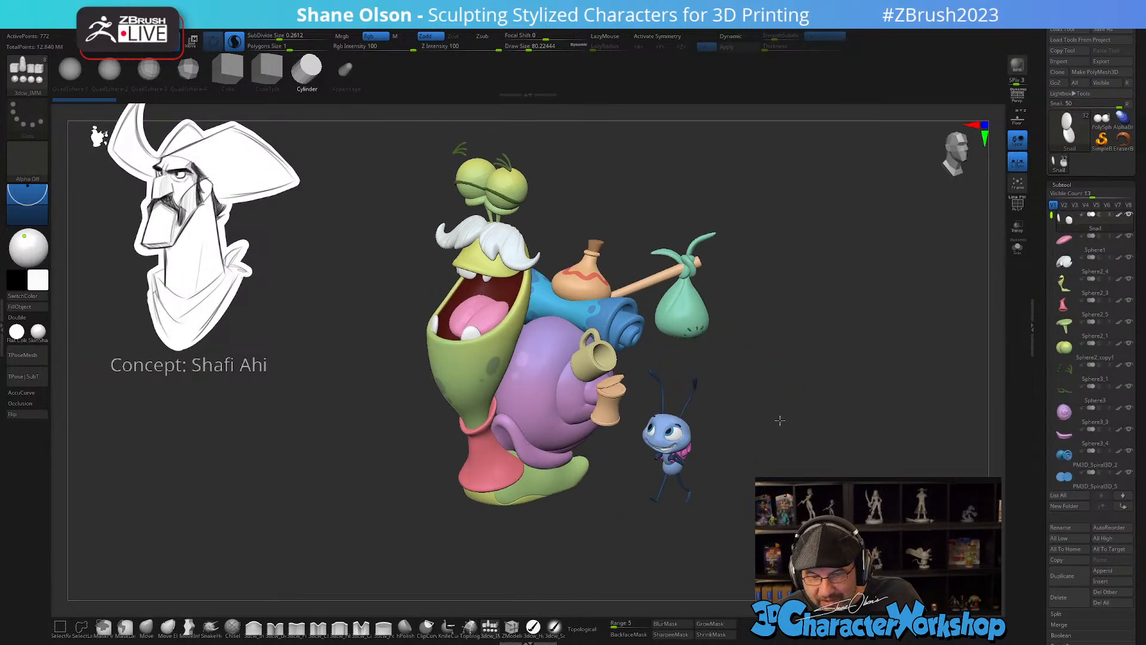
drag(815, 381, 801, 335)
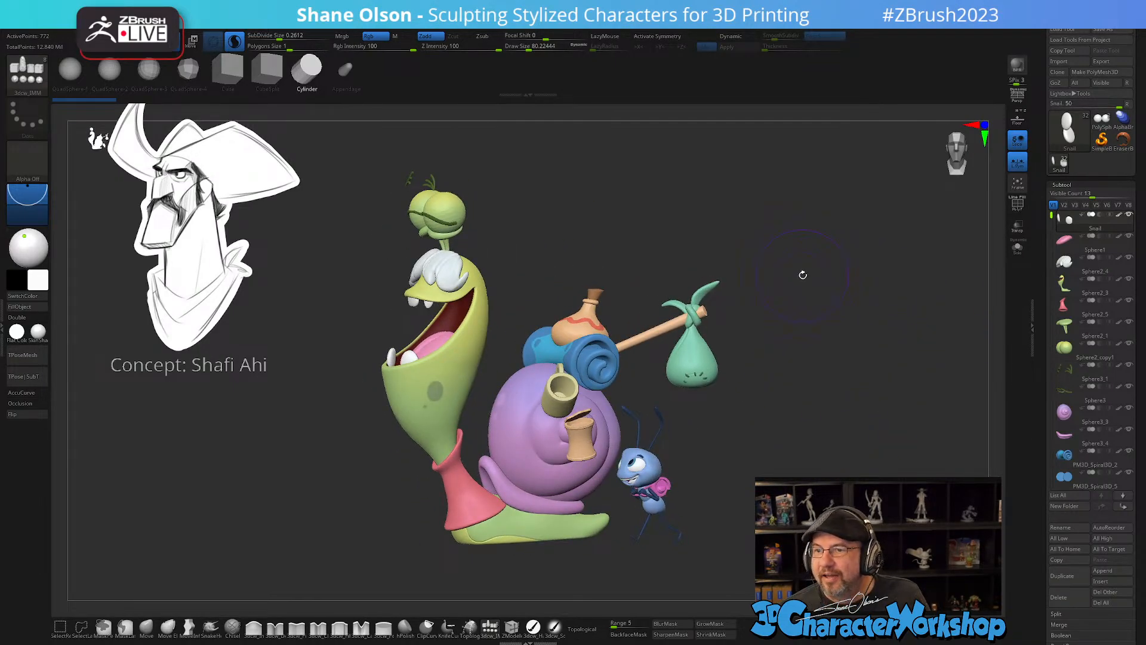
drag(803, 274, 850, 365)
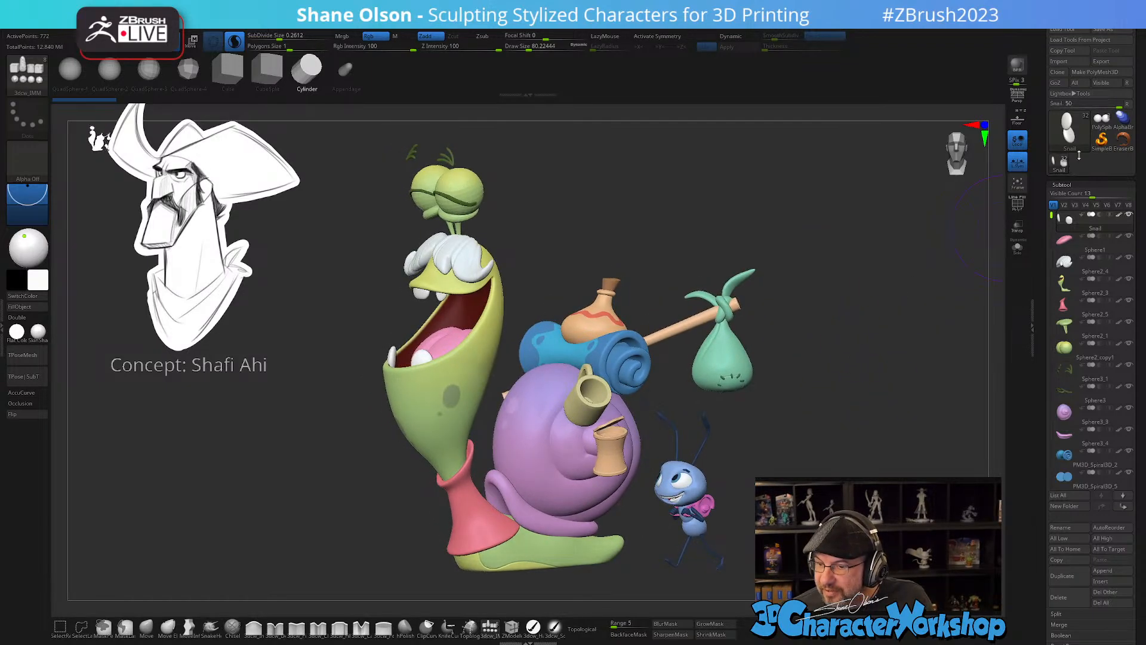
click(1105, 124)
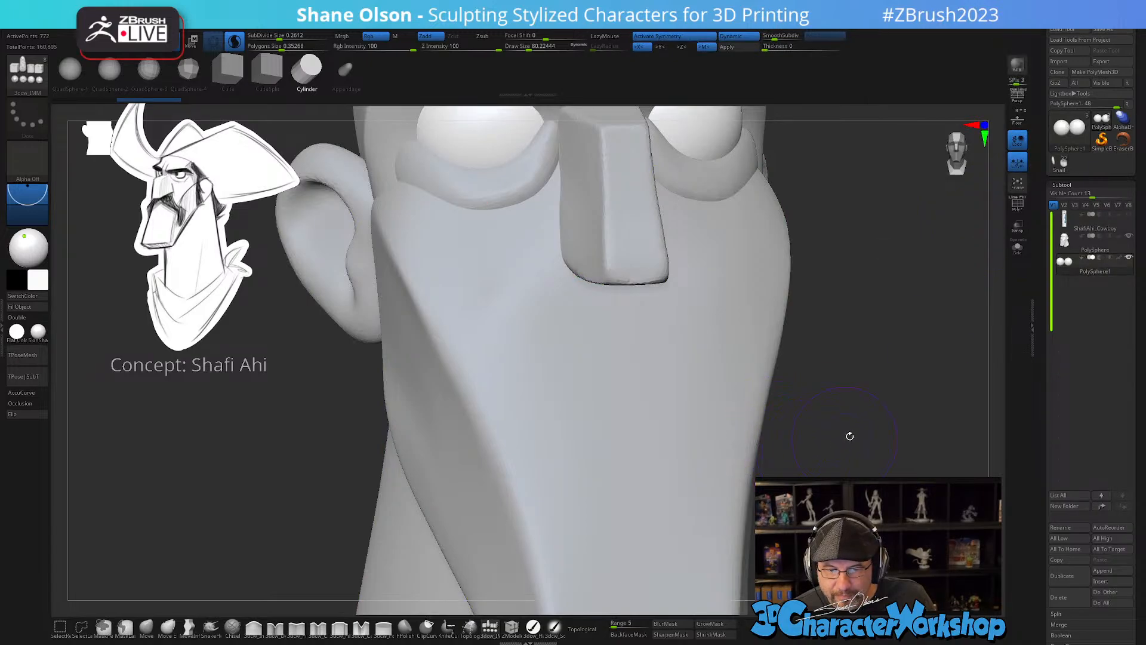
- View the chameleon and snail reference images in Snipping Tool, and return to ZBrush, dismissing the file error
alt+drag(850, 436, 737, 516)
alt+drag(801, 460, 744, 437)
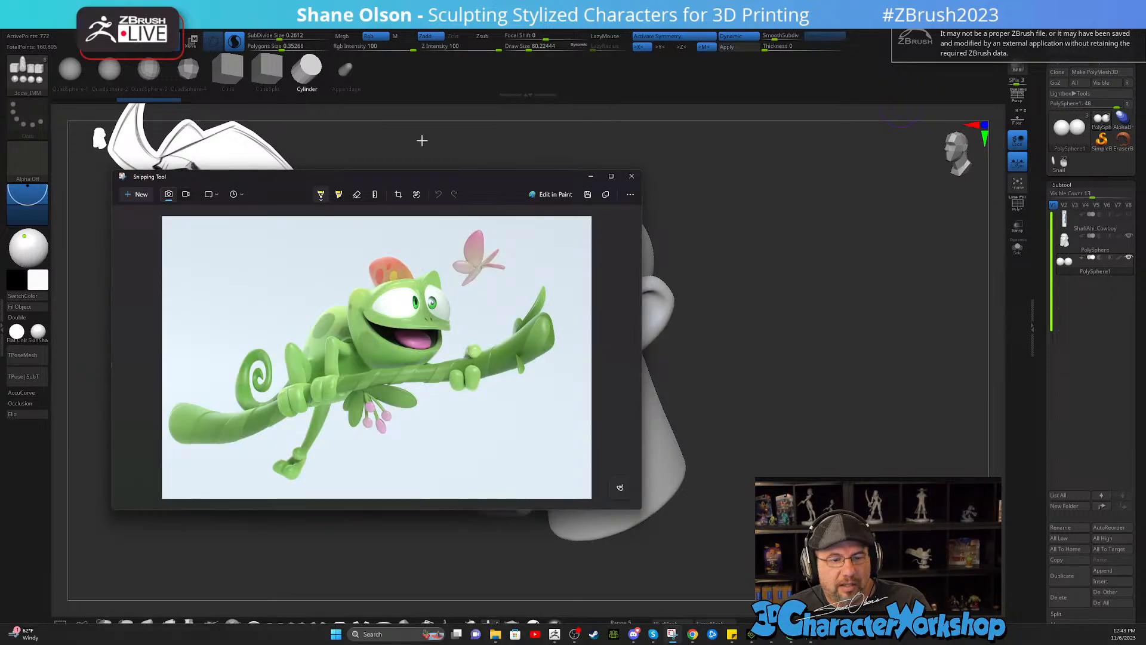
click(611, 176)
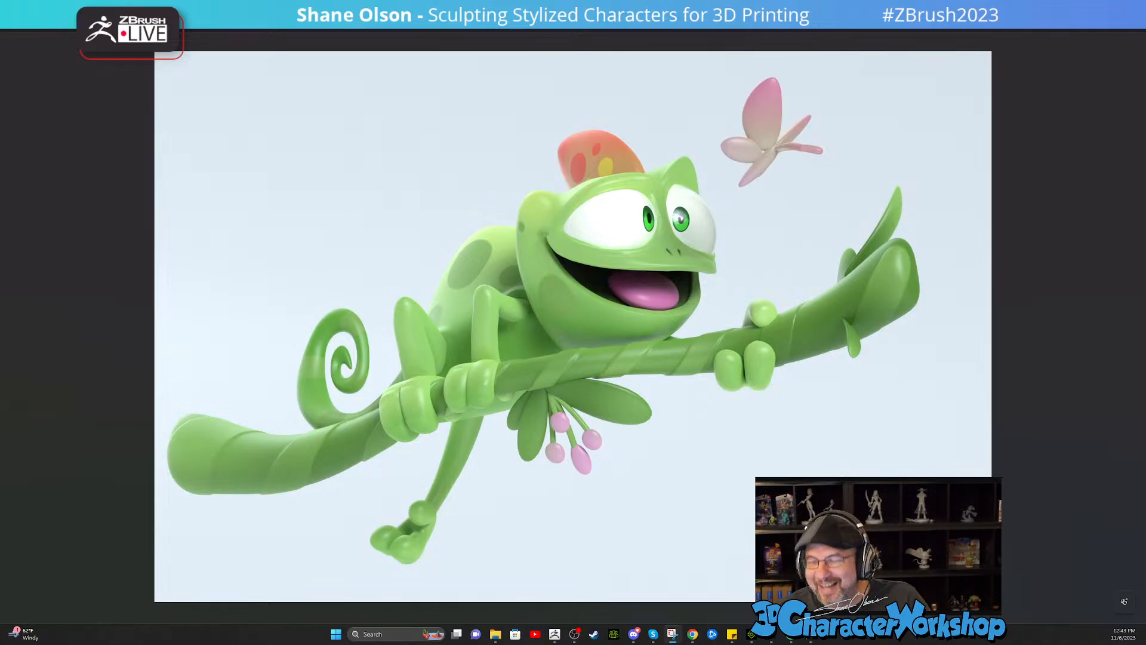
key(Escape)
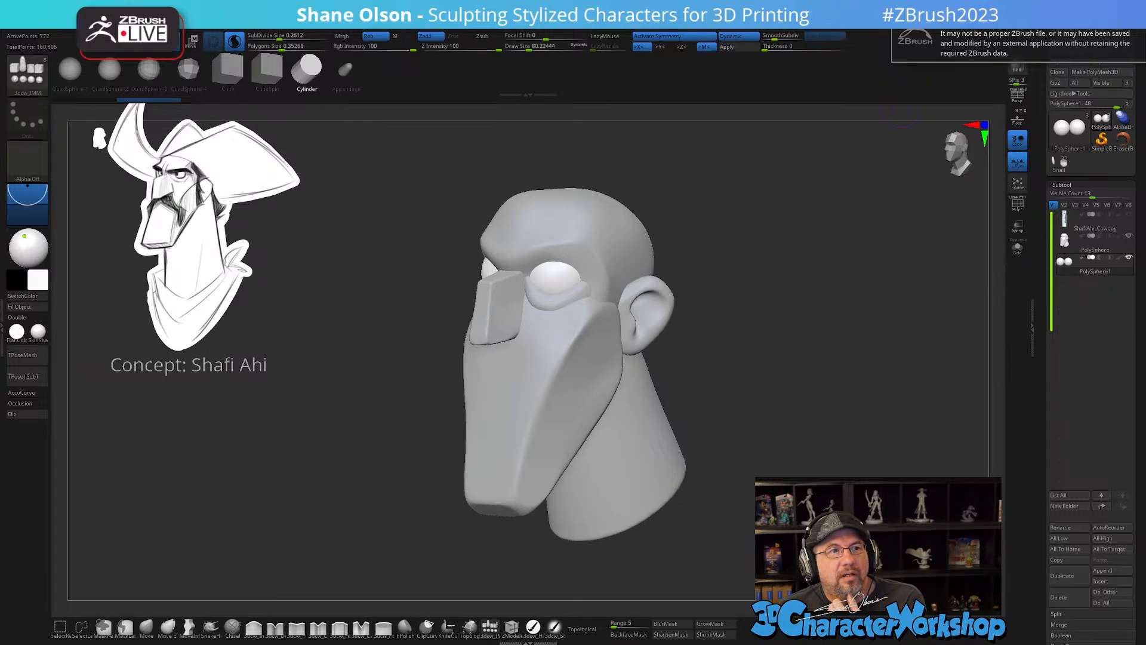
drag(525, 35, 389, 119)
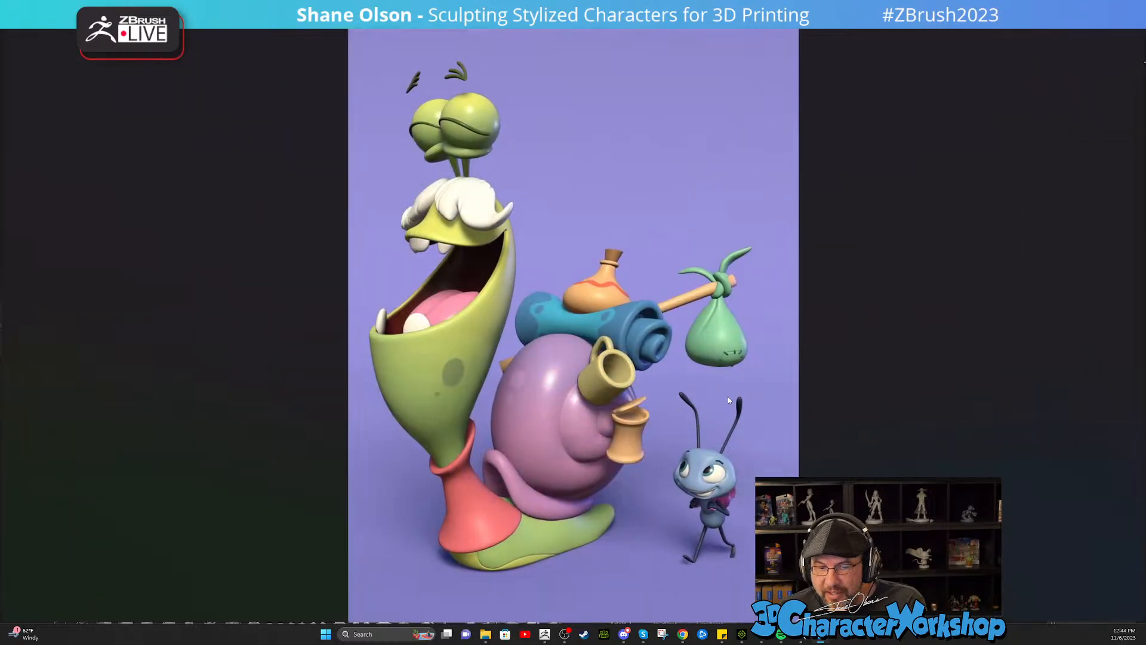
click(810, 117)
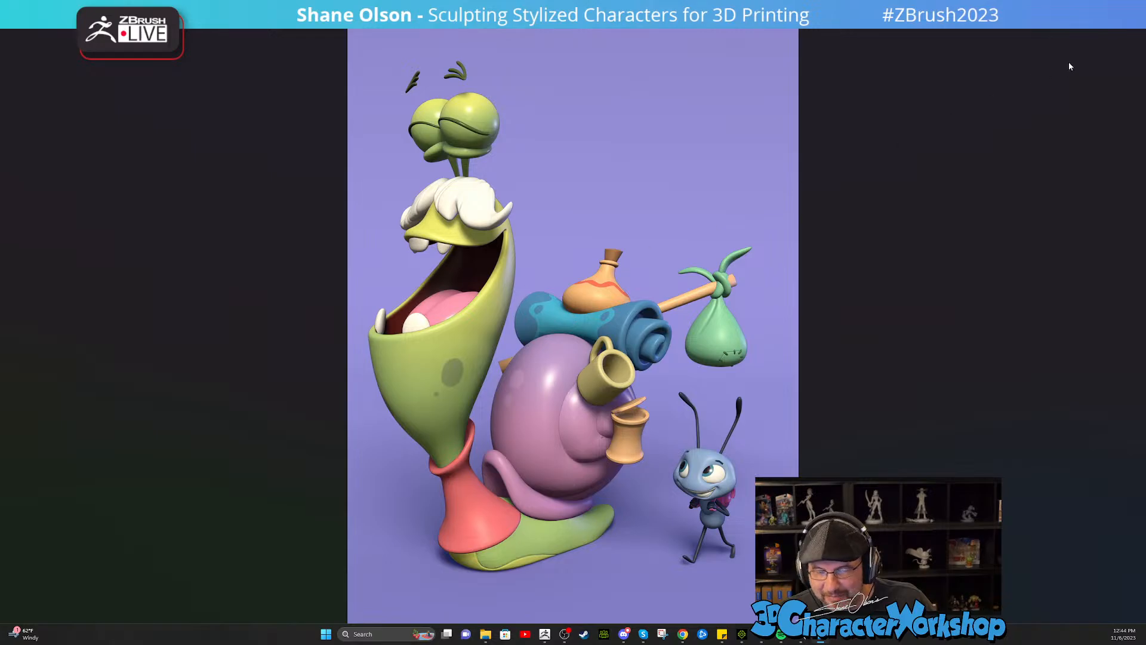
key(alt+Tab)
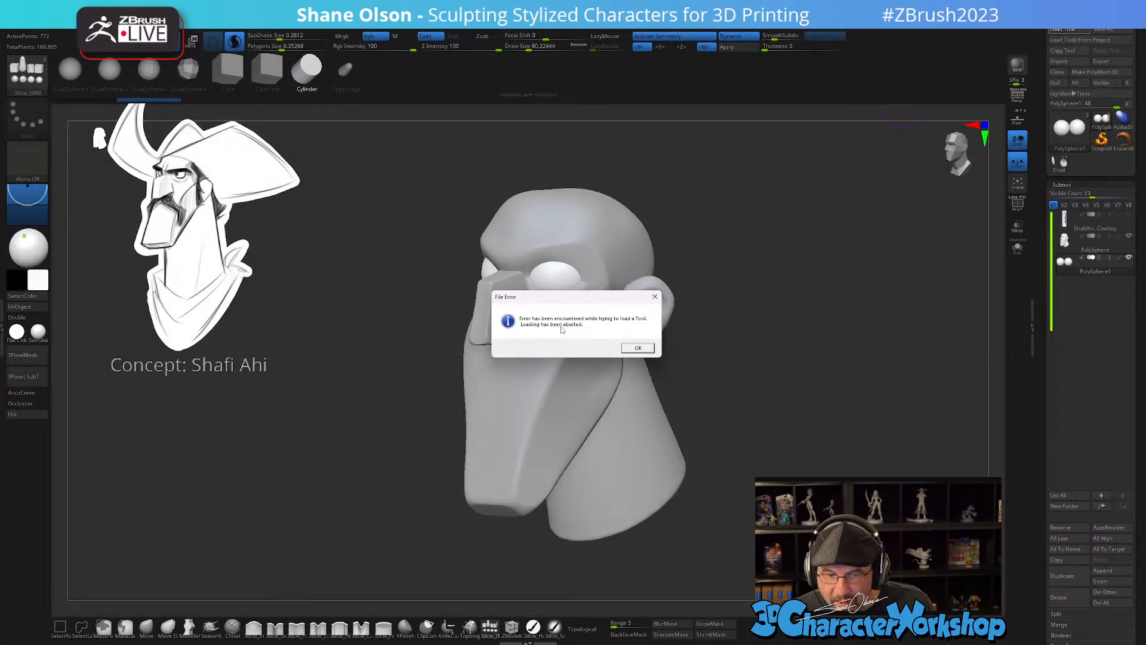
click(655, 296)
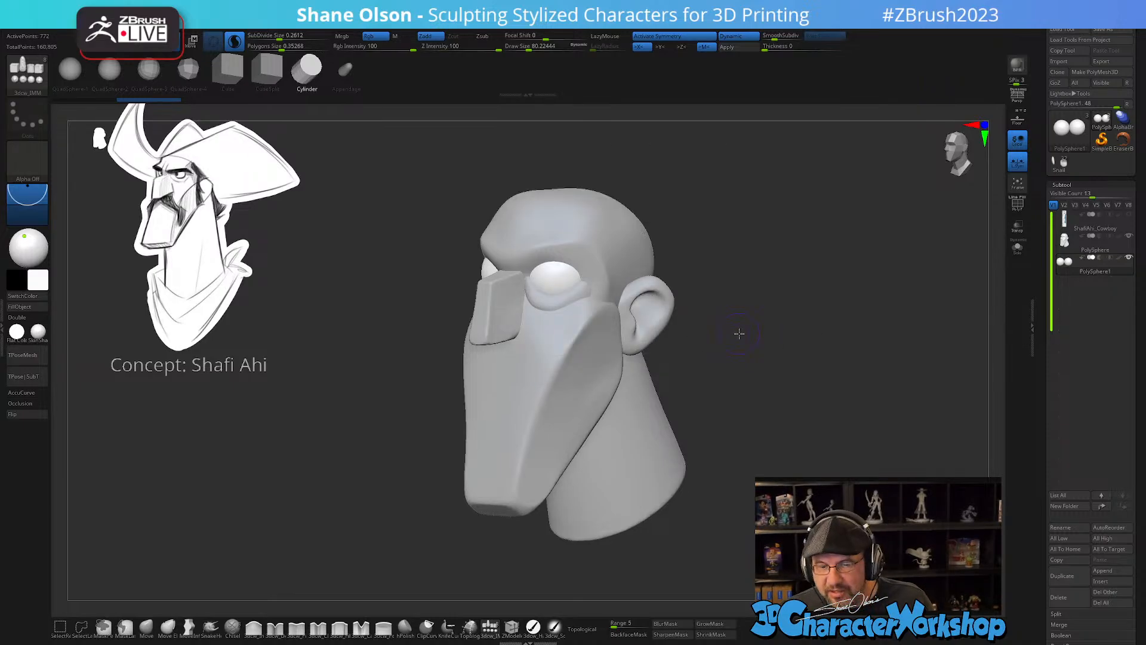
- Load the armoured character tool and examine the full figure from a three-quarter angle
drag(739, 334, 760, 374)
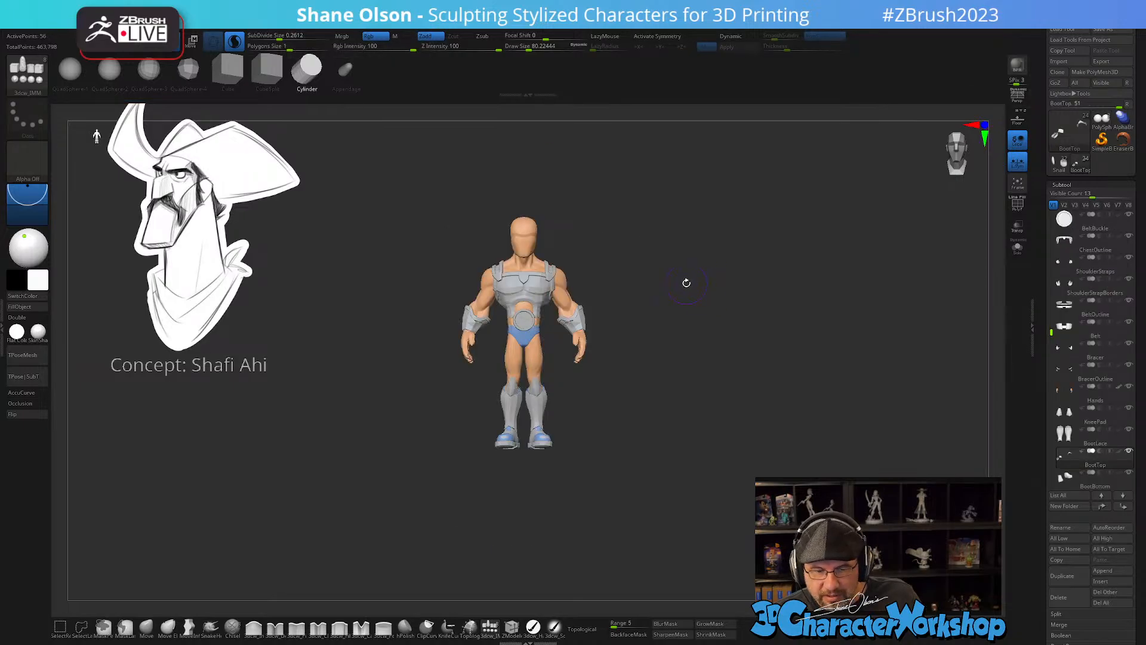
mouse_move(686, 284)
mouse_down()
mouse_move(661, 283)
mouse_move(722, 266)
mouse_move(707, 265)
mouse_up()
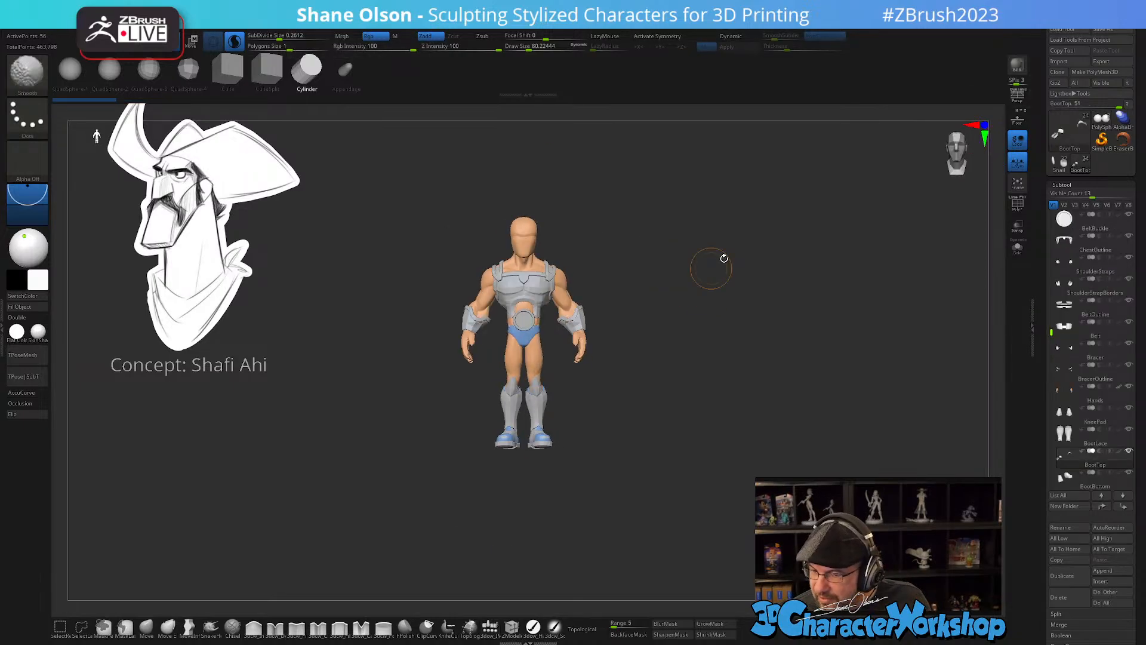
alt+drag(623, 292, 629, 338)
alt+drag(742, 291, 730, 370)
mouse_move(803, 317)
mouse_down()
mouse_move(760, 313)
mouse_move(808, 302)
mouse_up()
alt+drag(704, 283, 710, 294)
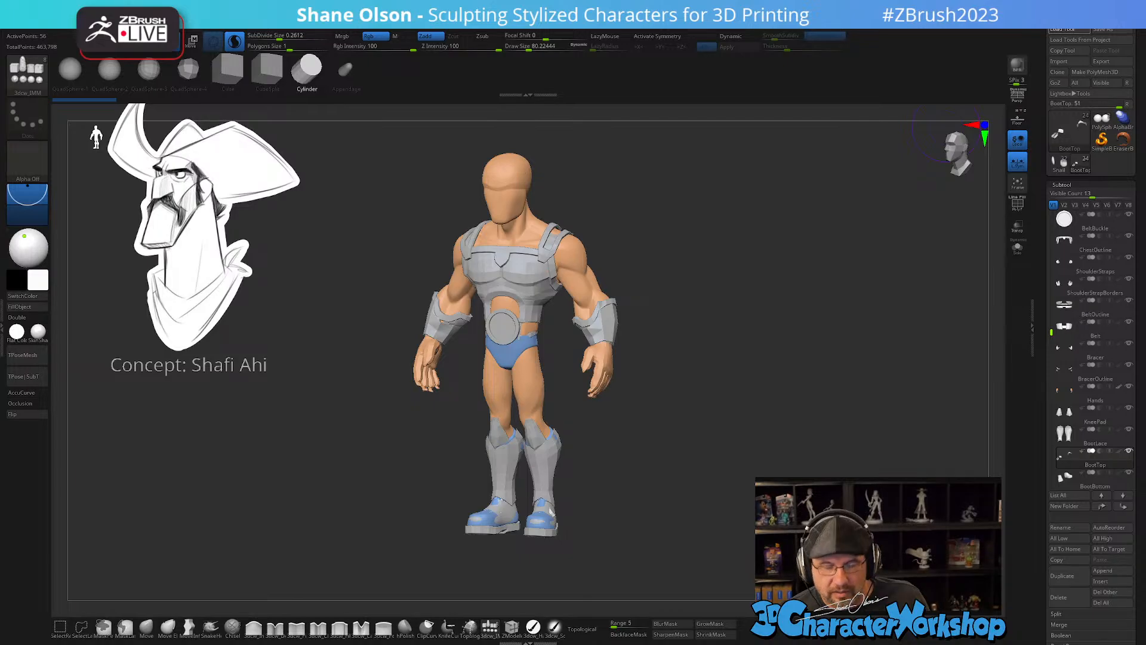
- Load the two earlier body block-outs and inspect the segmented one from several angles, showing its polygroup colours without wireframe lines
key(shift+f)
key(shift+f)
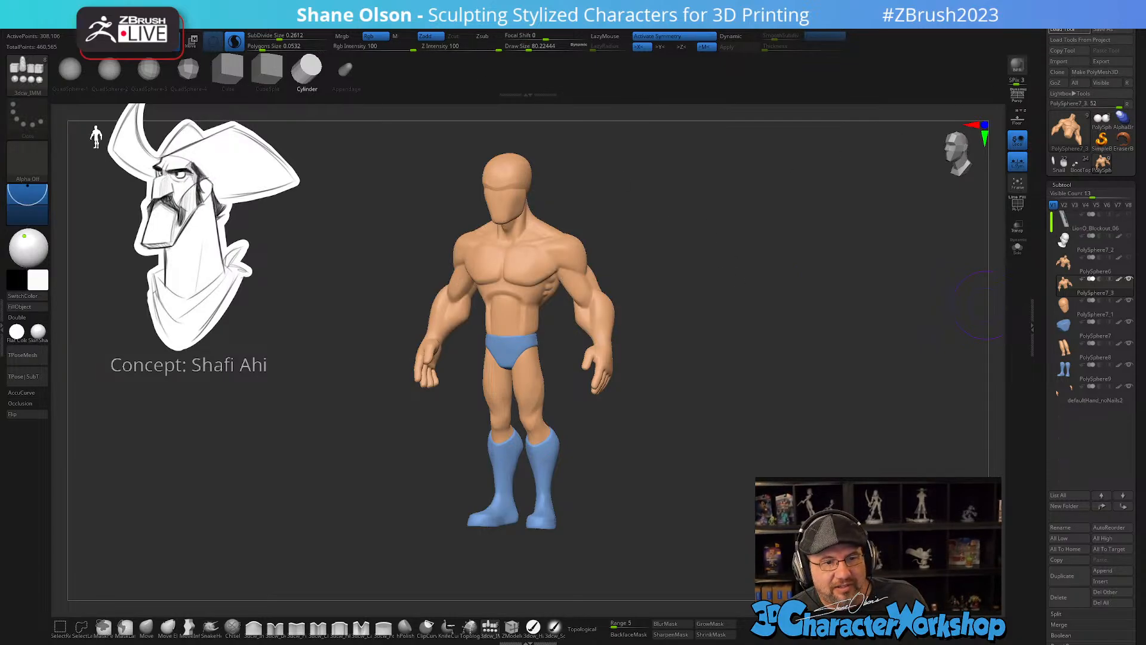
key(shift+f)
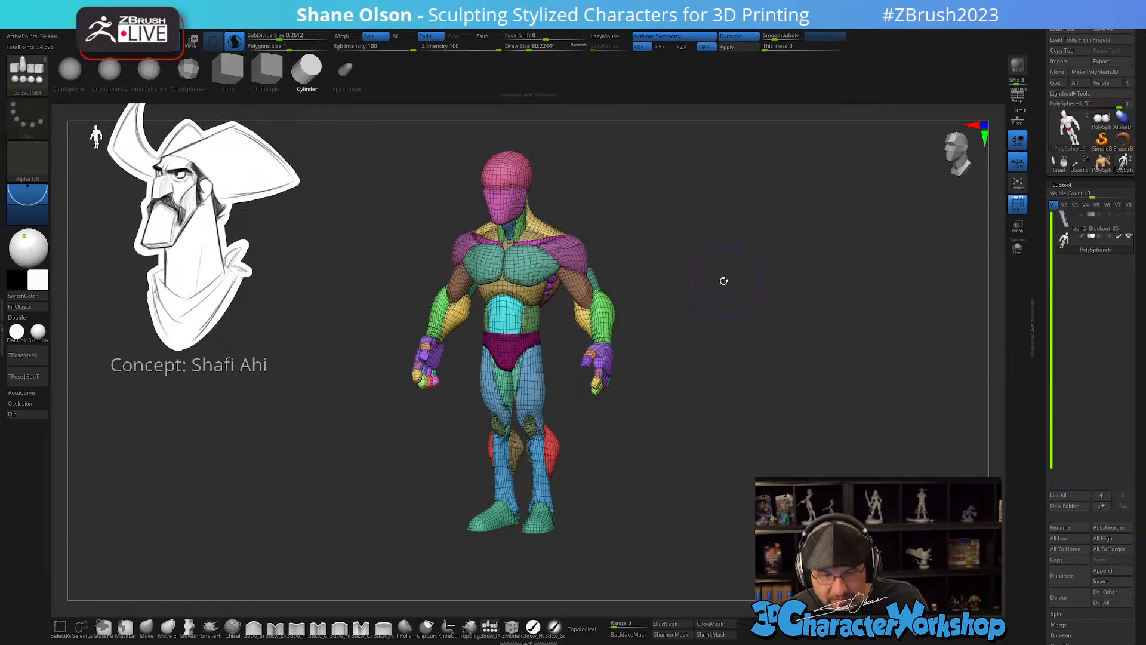
shift+drag(724, 280, 740, 279)
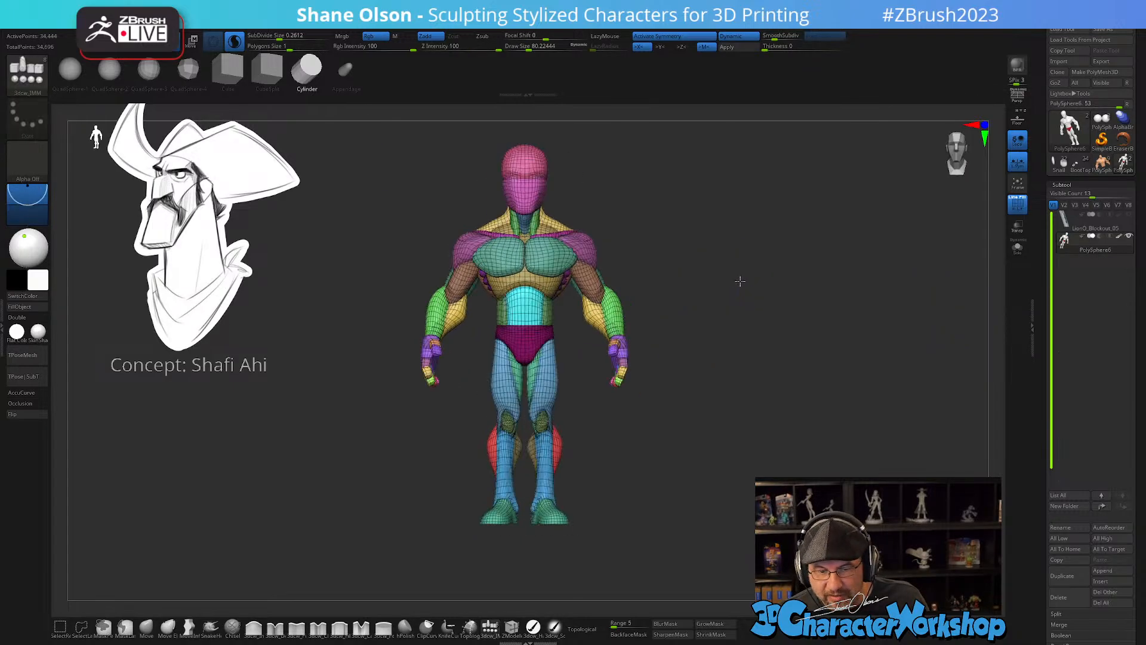
click(1018, 204)
drag(743, 272, 822, 416)
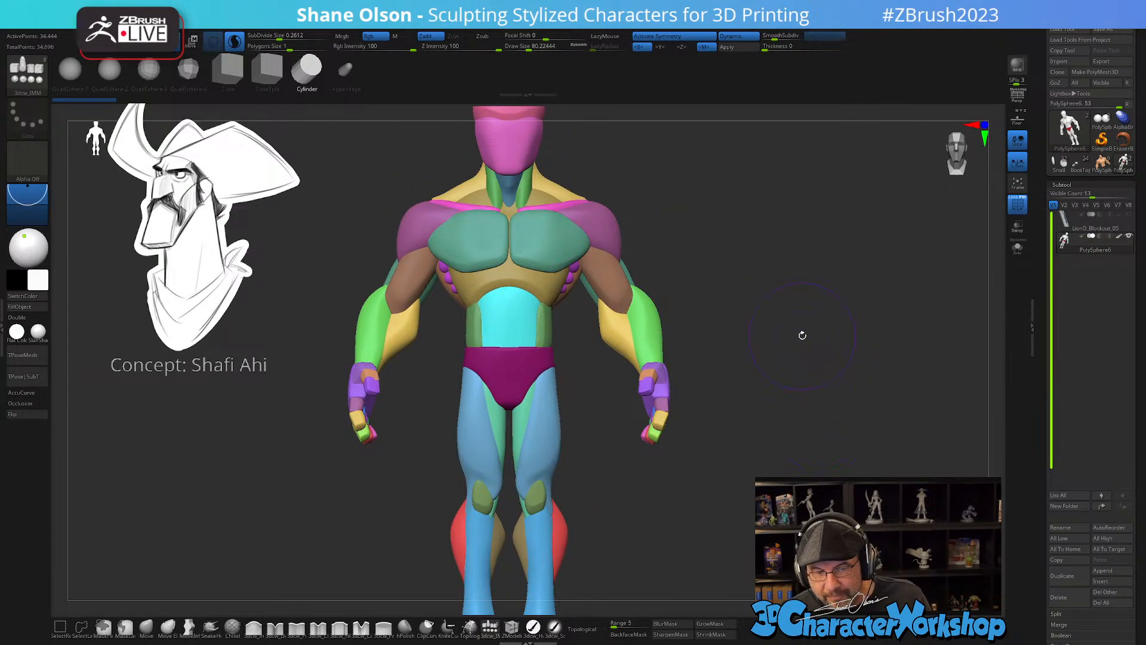
drag(803, 335, 778, 335)
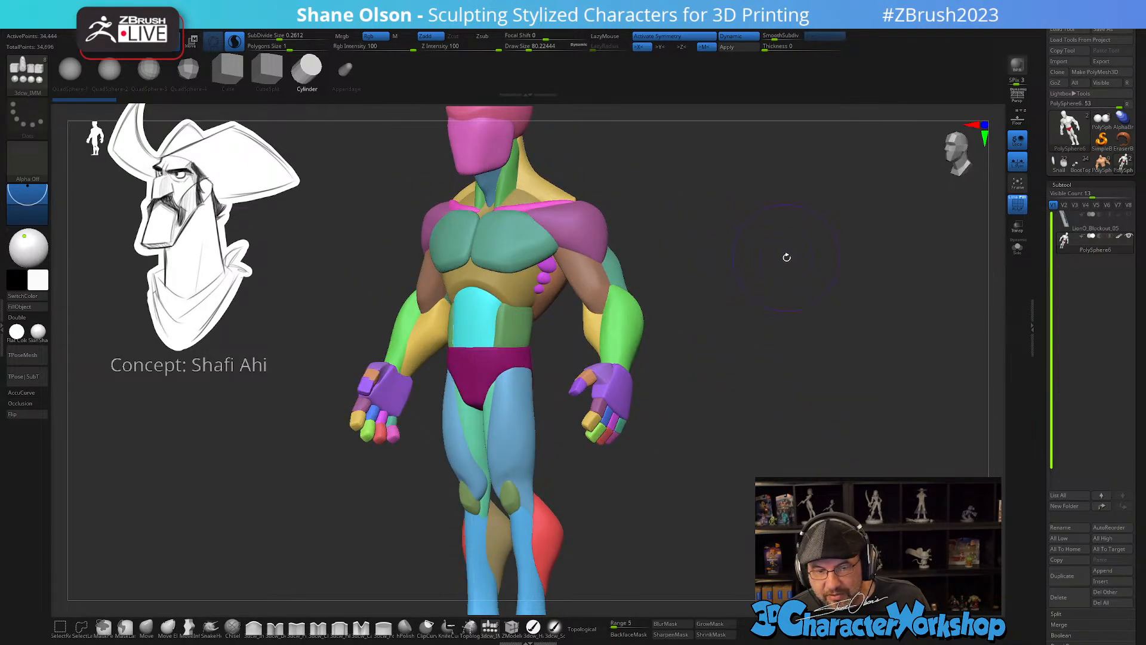
drag(787, 257, 732, 343)
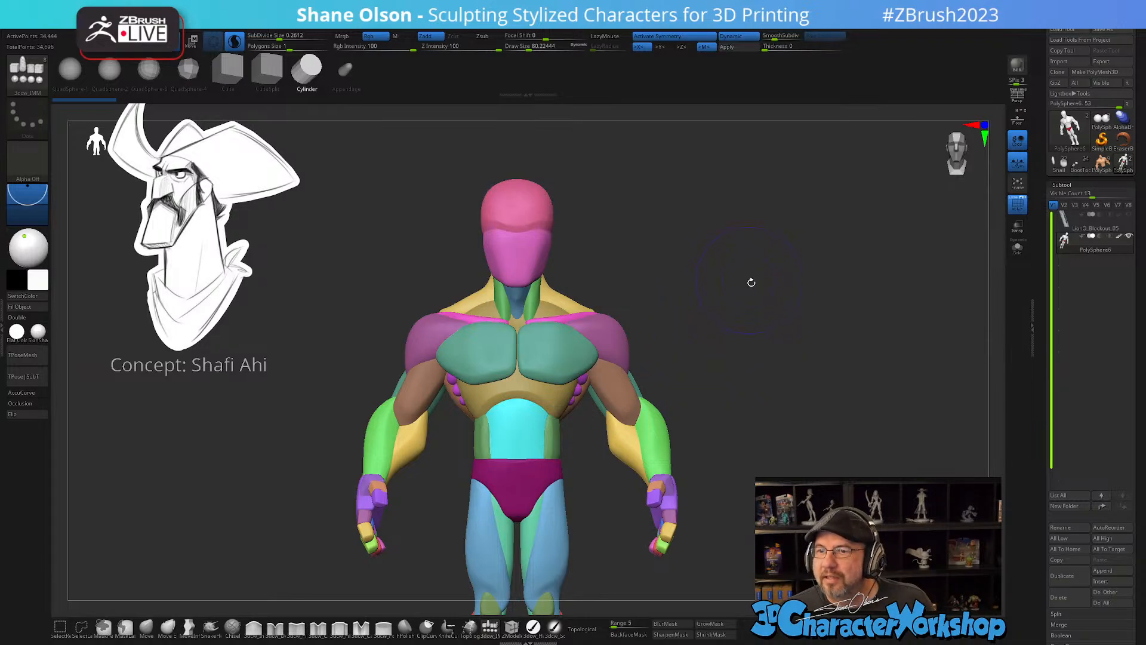
mouse_move(760, 317)
mouse_down()
mouse_move(755, 281)
mouse_move(758, 339)
mouse_move(725, 259)
mouse_move(739, 350)
mouse_move(727, 238)
mouse_up()
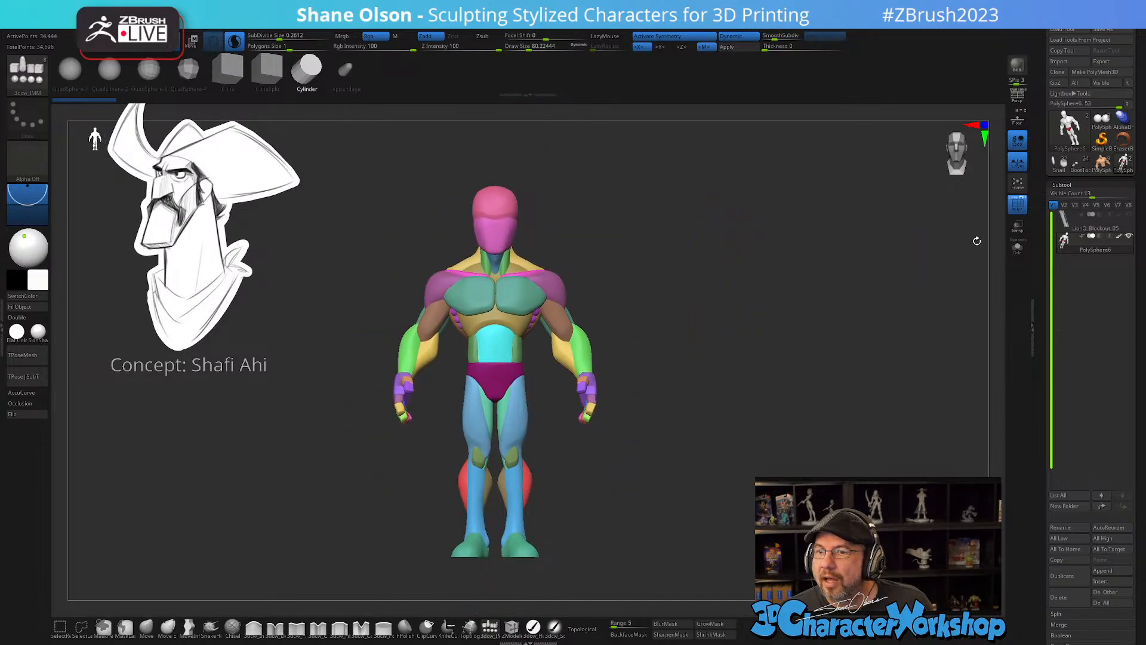
- Switch back to the sculpted cowboy head and view it from the front and a three-quarter angle
click(1100, 123)
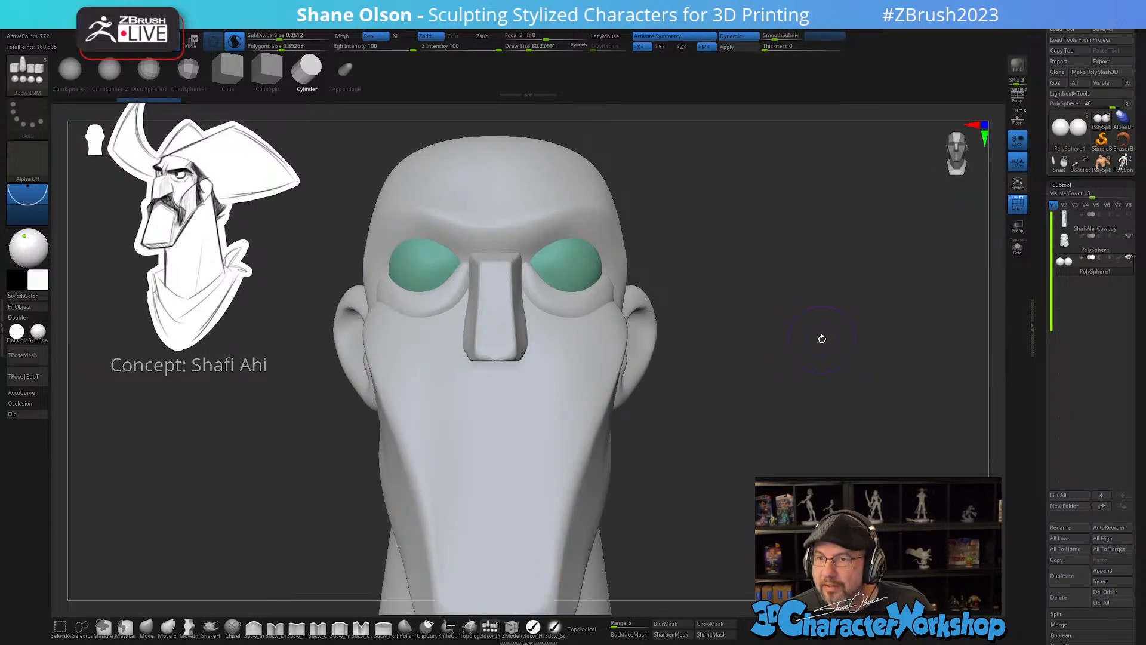
drag(822, 338, 763, 325)
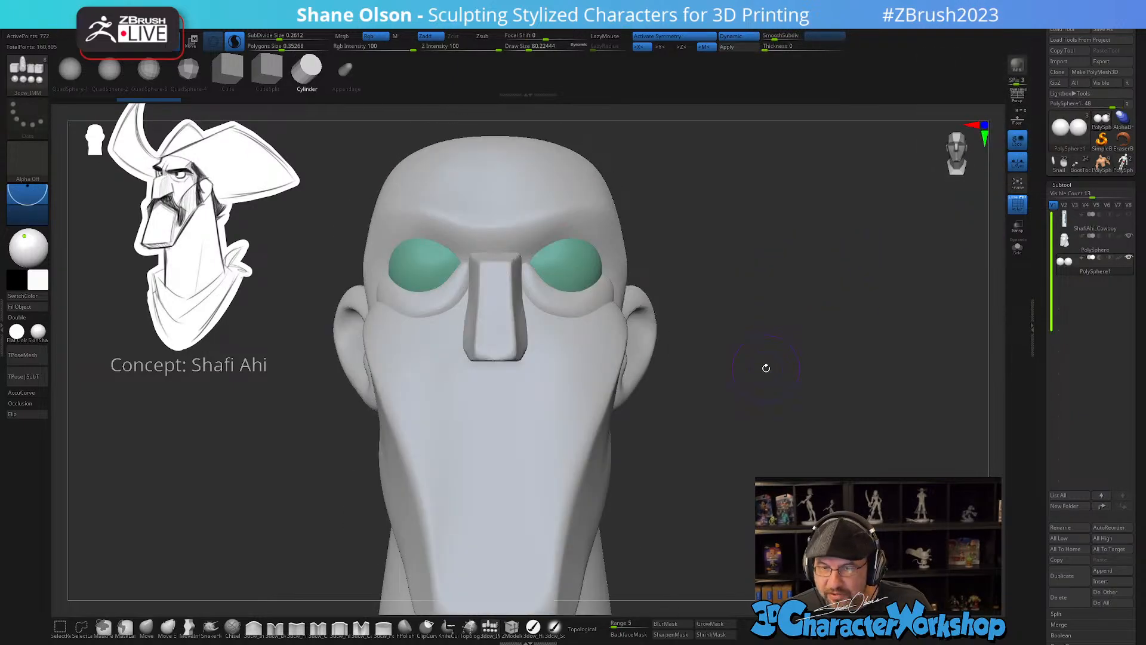
drag(766, 368, 765, 330)
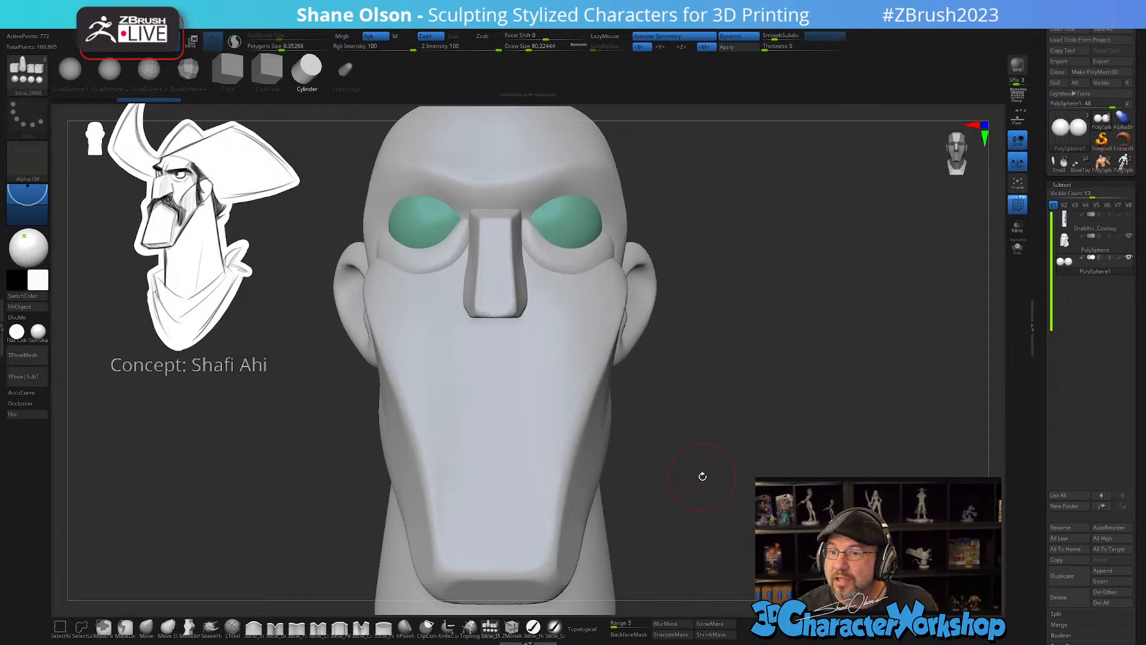
mouse_move(700, 469)
alt+mouse_down()
mouse_move(726, 458)
mouse_move(710, 461)
alt+mouse_up()
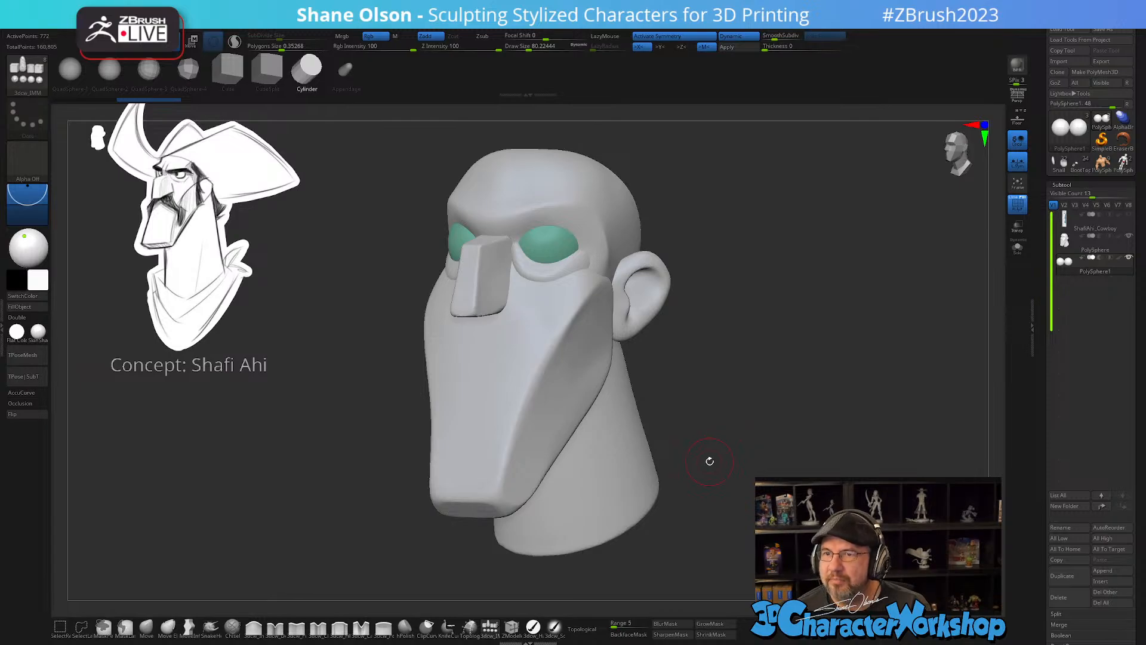
shift+drag(970, 405, 970, 414)
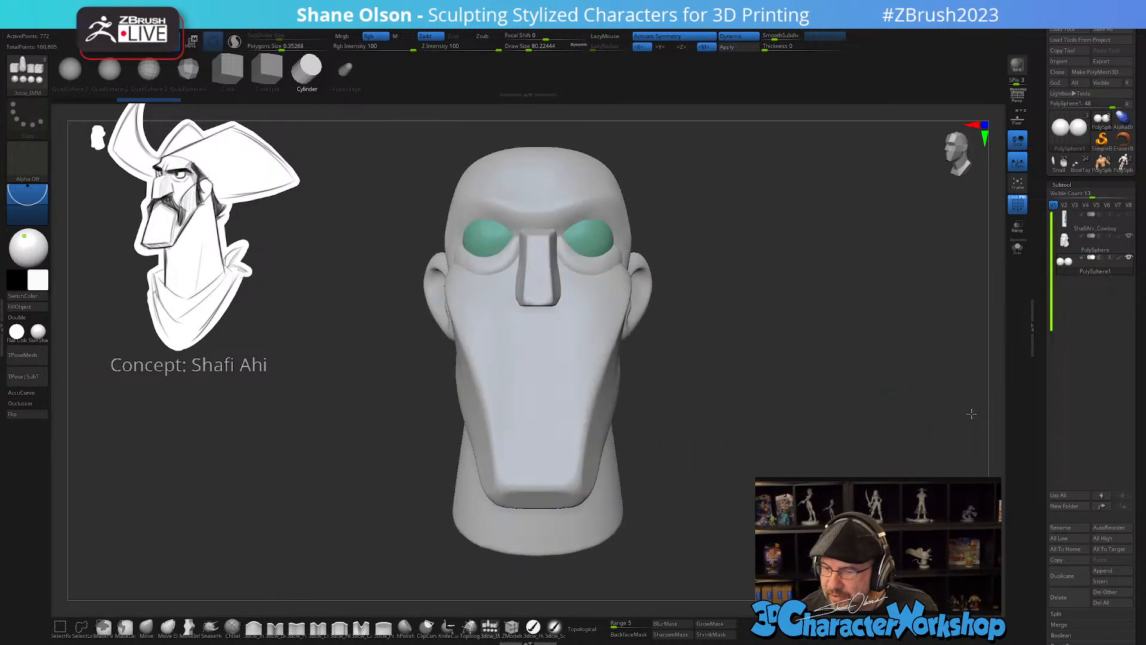
- Duplicate the head subtool, turn off the polygroup display, and hide the original head
click(1066, 243)
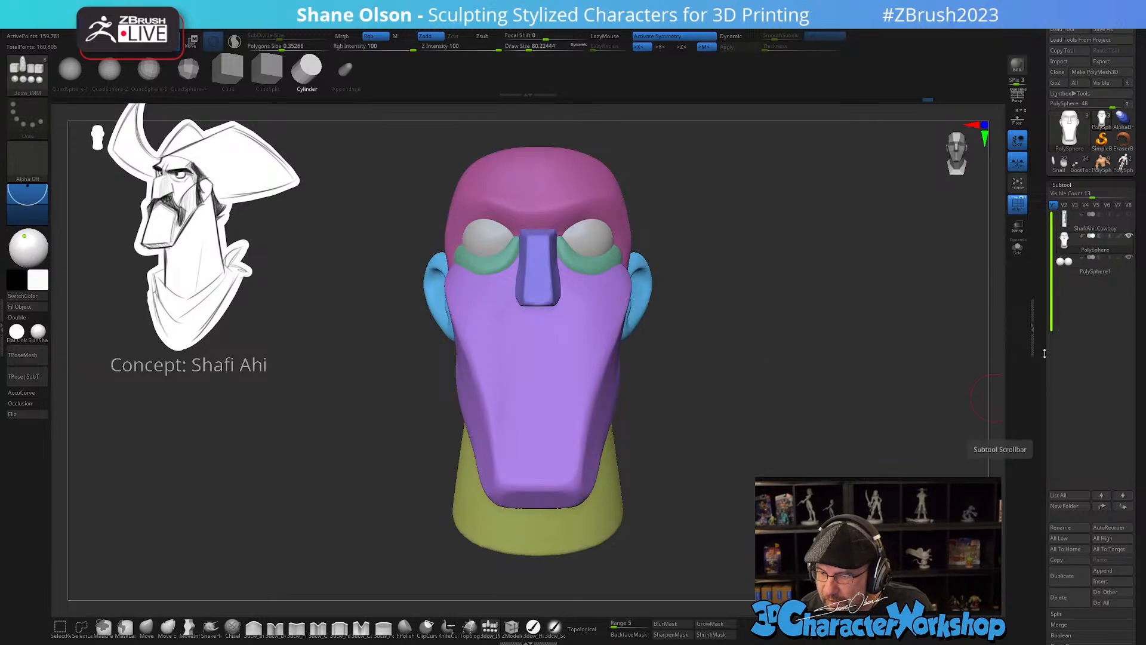
click(1060, 575)
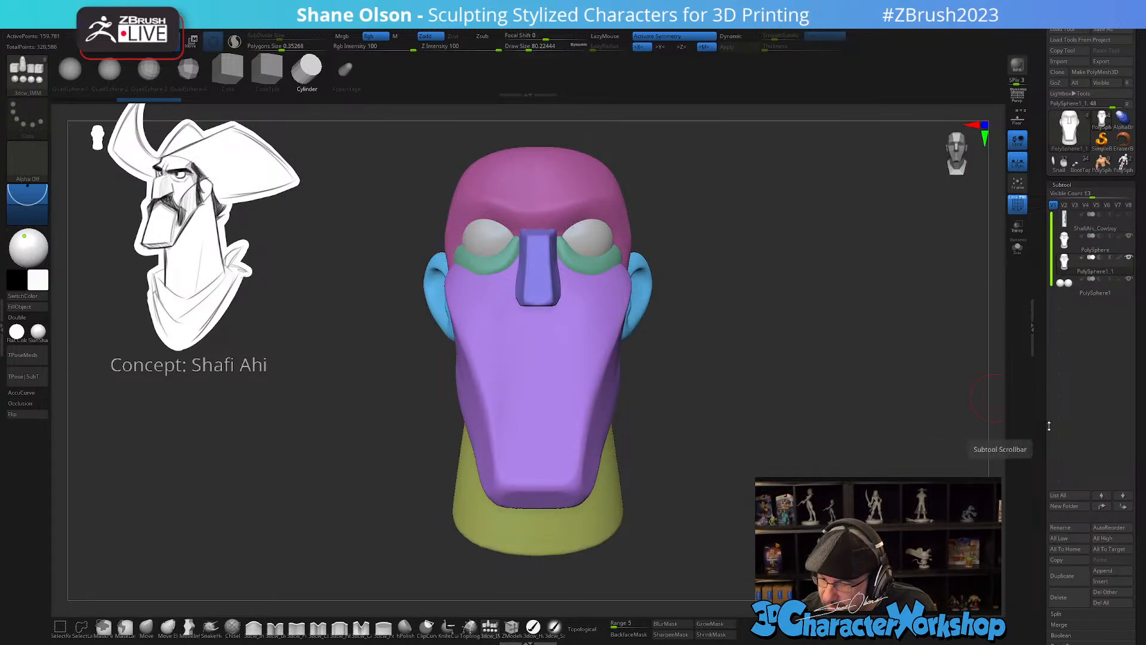
click(1018, 204)
key(shift+f)
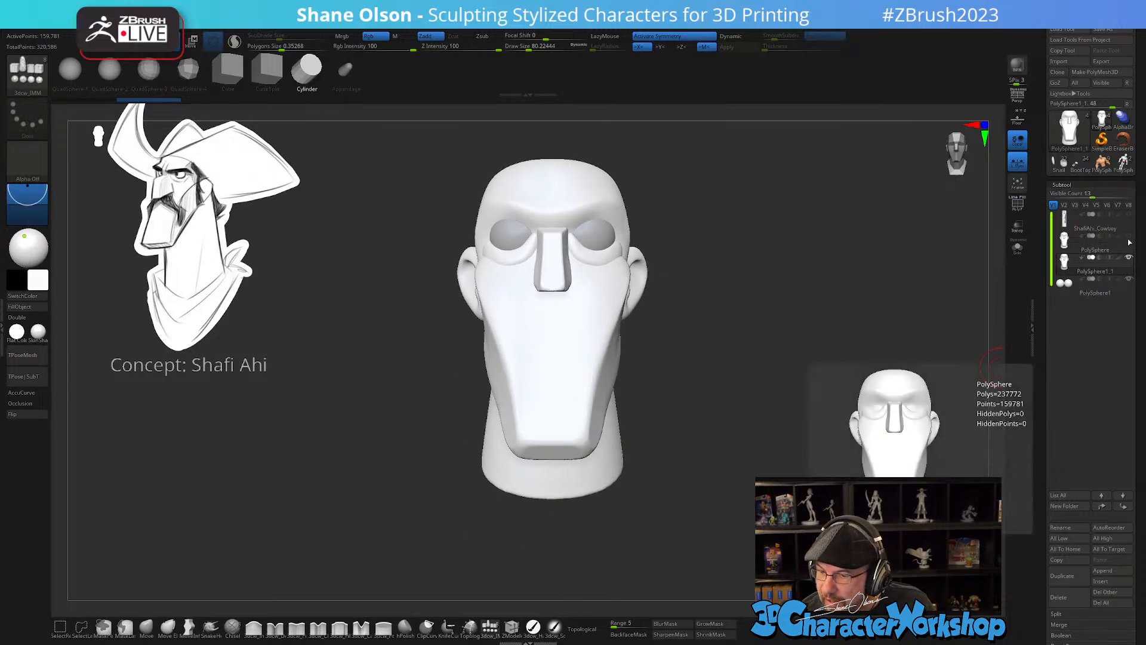
- With the floor grid on and symmetry off, move the duplicated head sideways off the centre line and isolate it with Solo
key(w)
alt+click(641, 146)
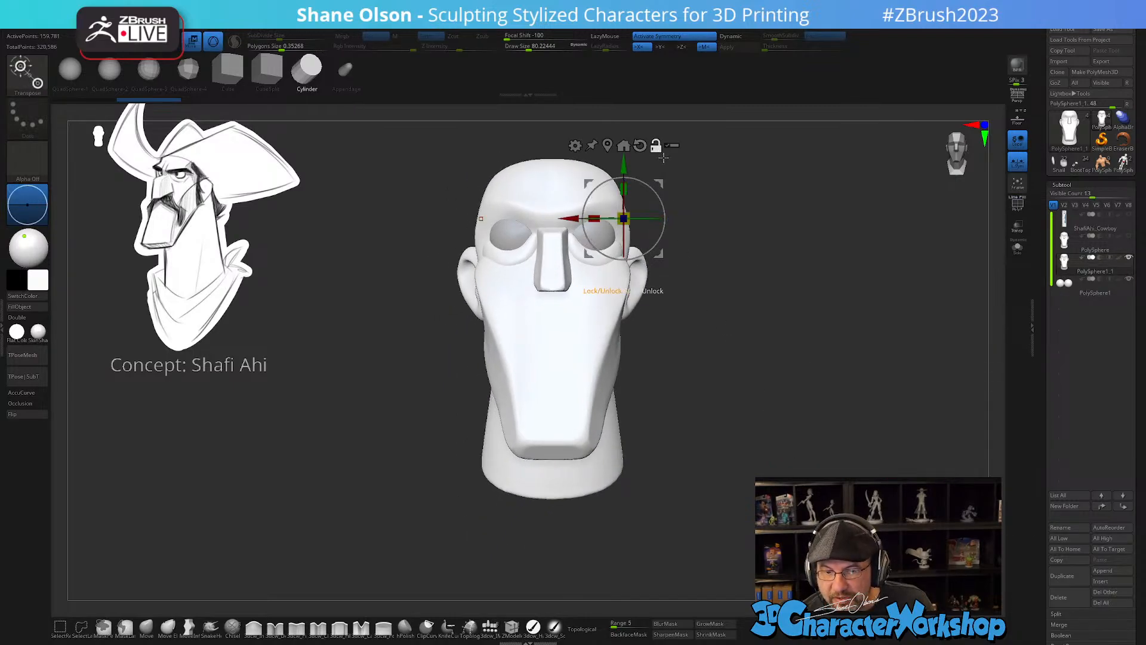
click(1020, 123)
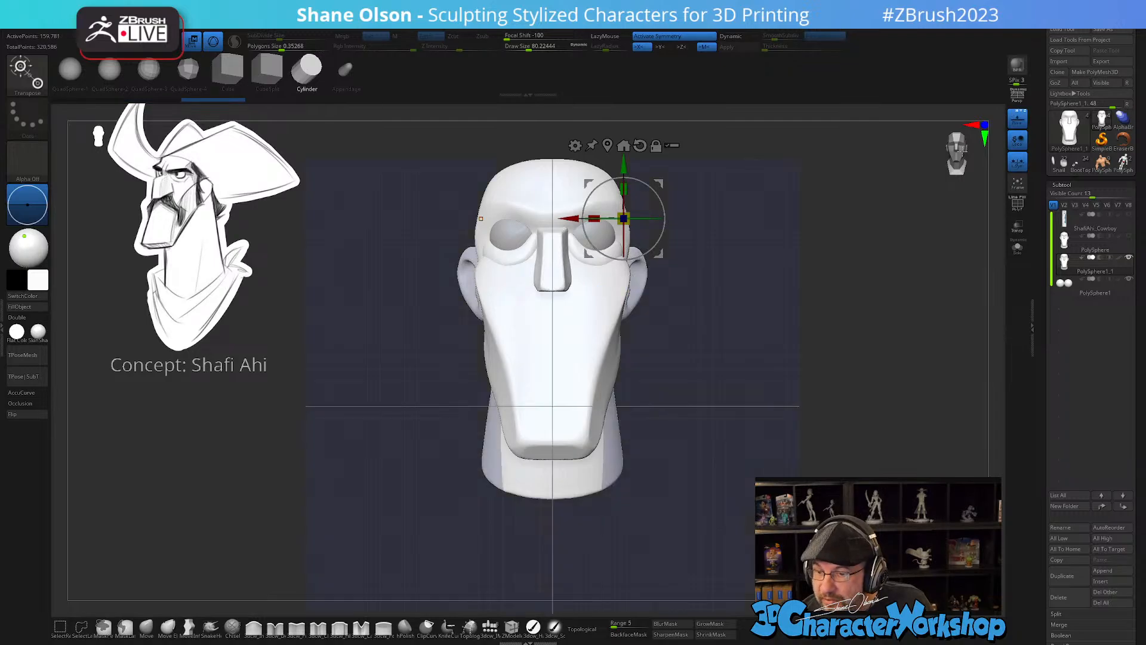
drag(658, 183, 565, 191)
key(ctrl+z)
key(x)
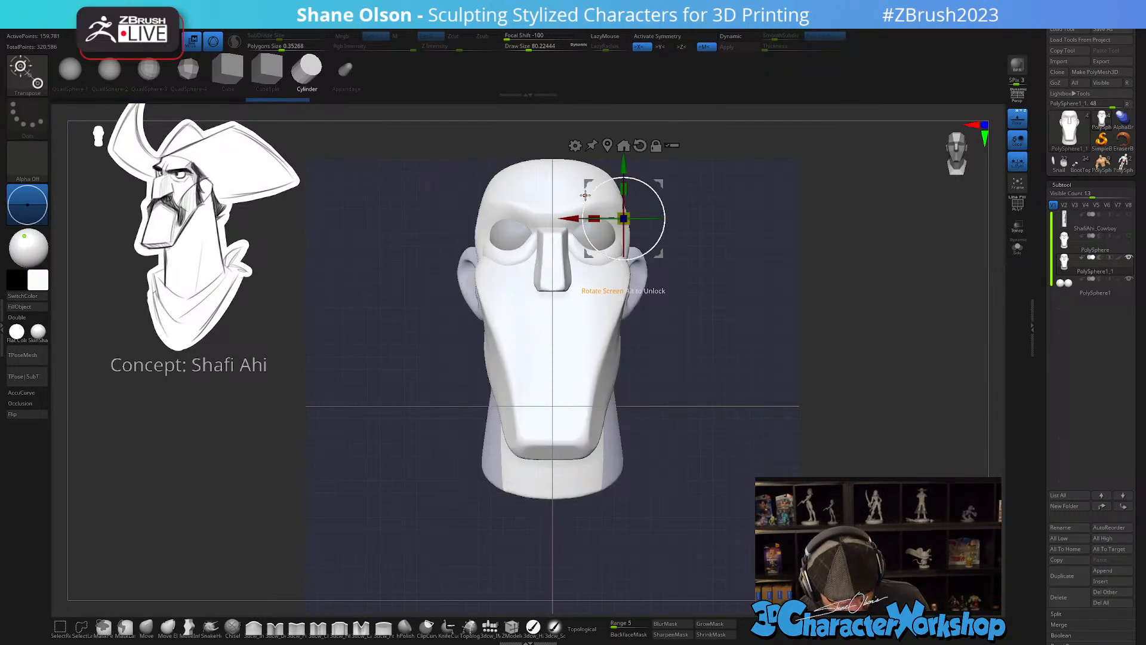
drag(658, 184, 521, 244)
click(1017, 247)
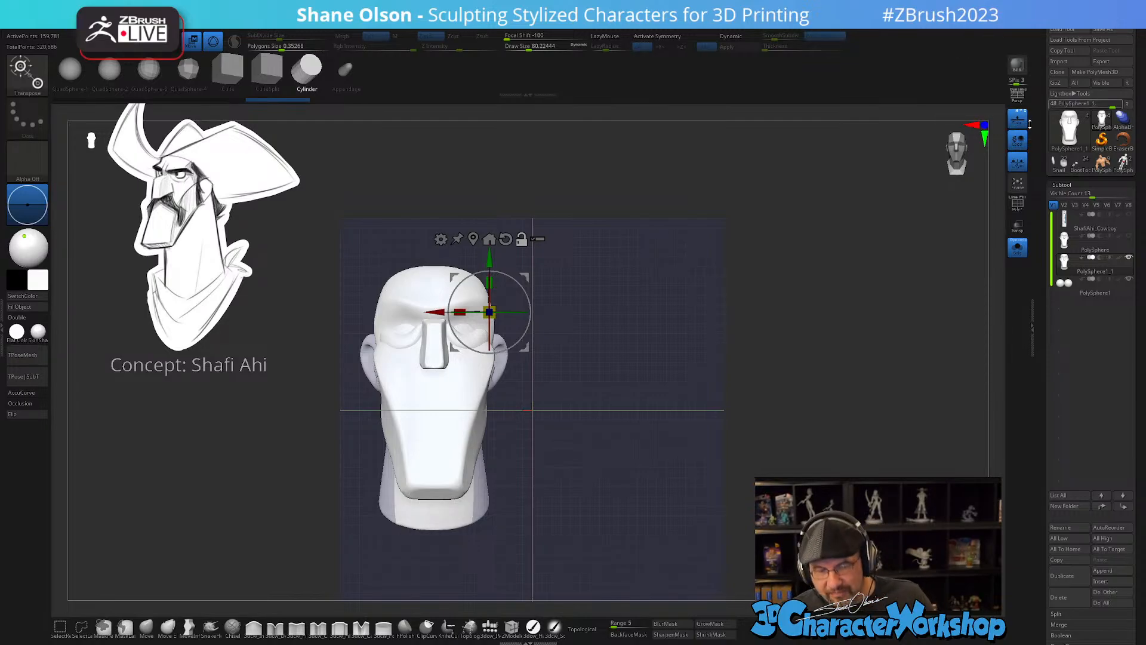
key(q)
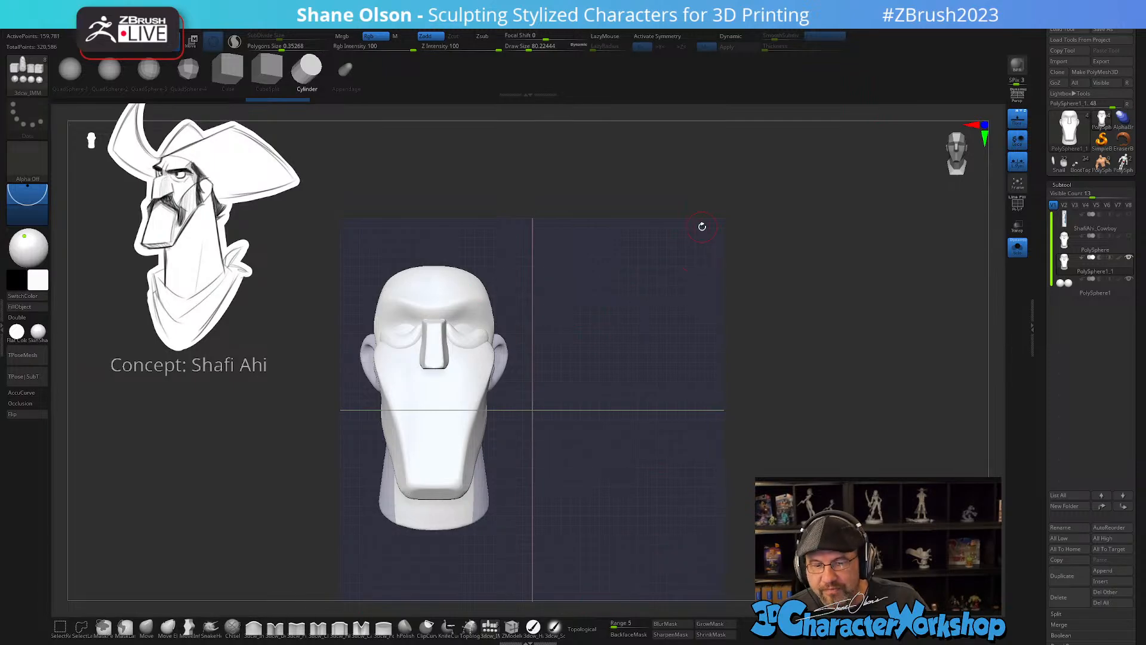
- Turn off Solo to show the eyeballs beside the offset head, and hide the ruler subtool
key(3)
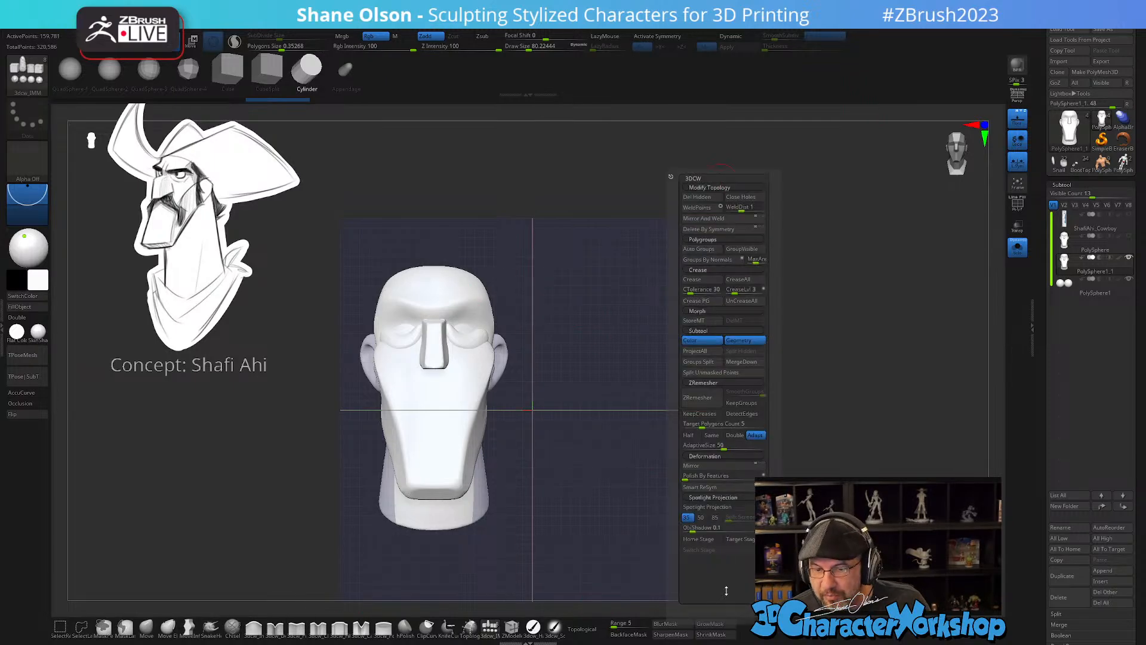
key(3)
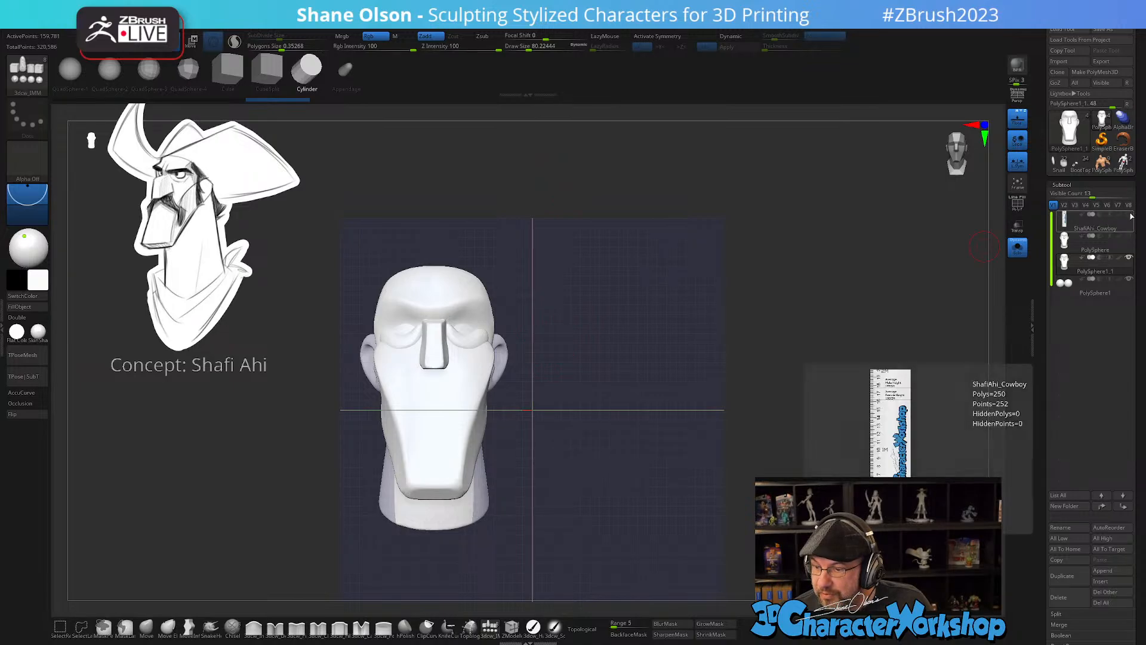
click(1025, 248)
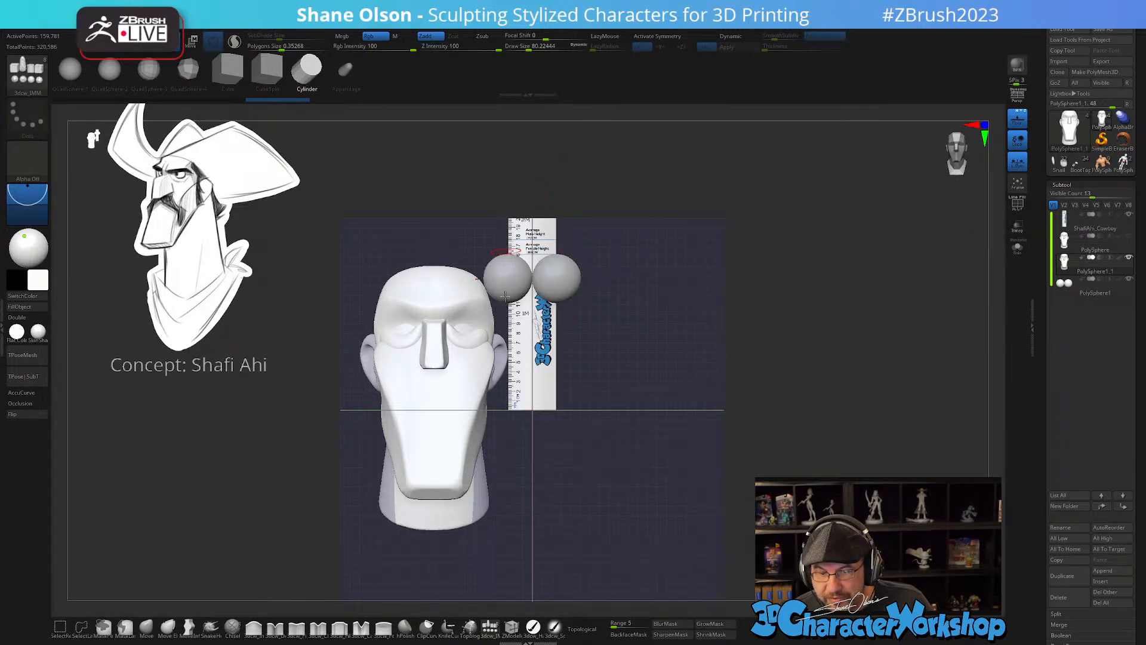
drag(745, 310, 742, 310)
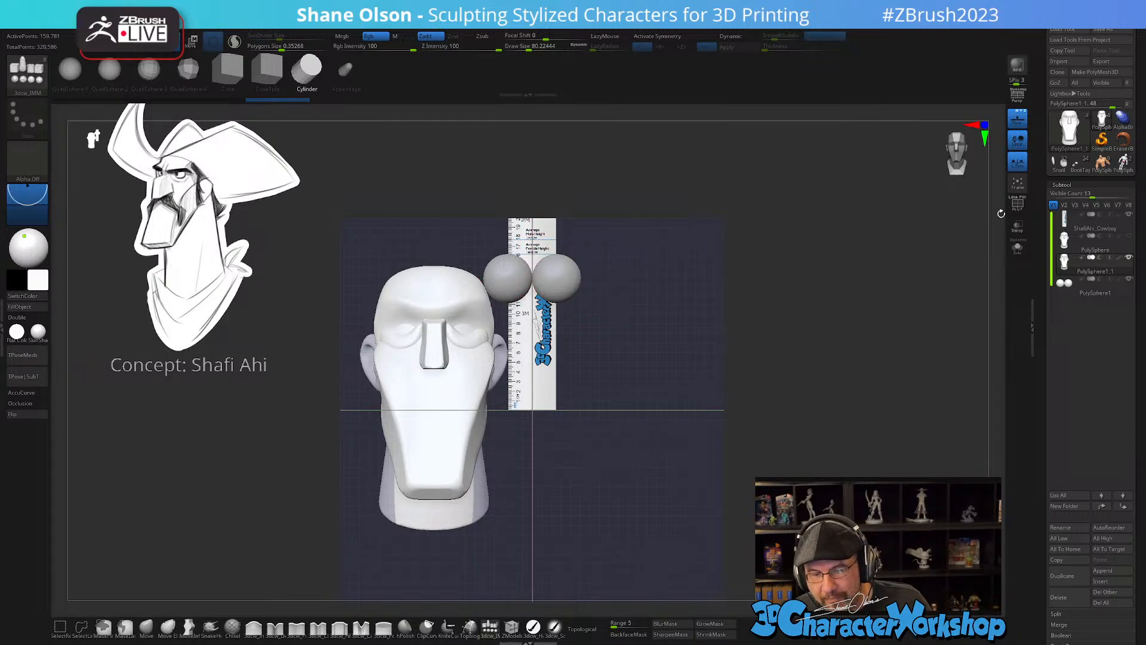
click(1129, 215)
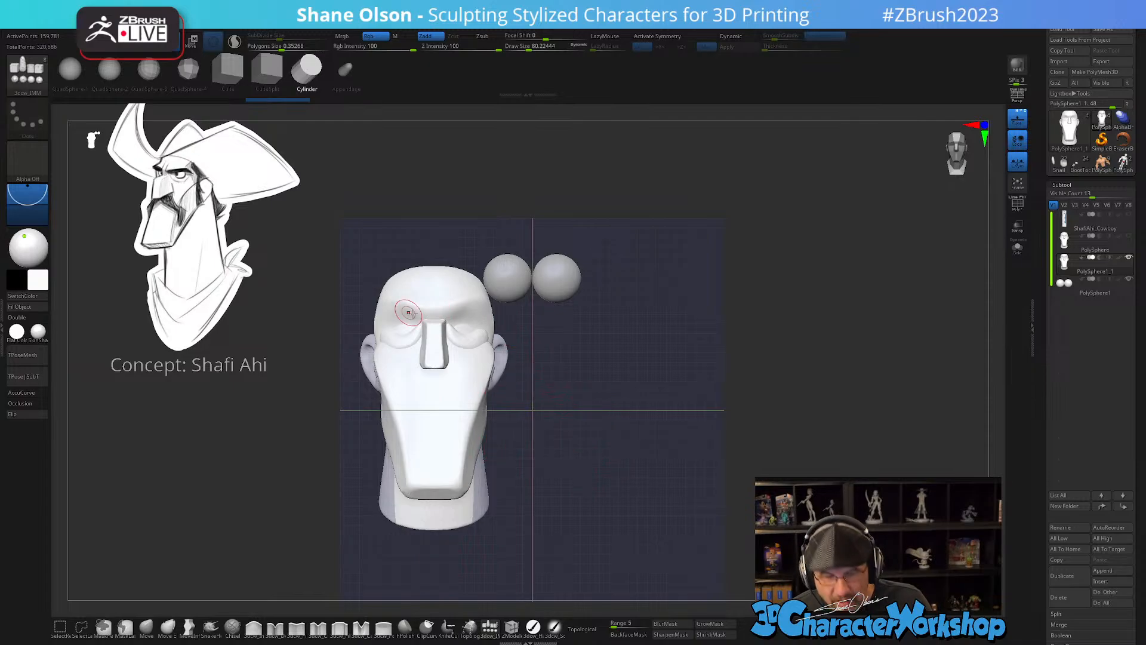
- Centre the transform gizmo on the offset head, snap the head back to the world centre, and raise it straight up
key(w)
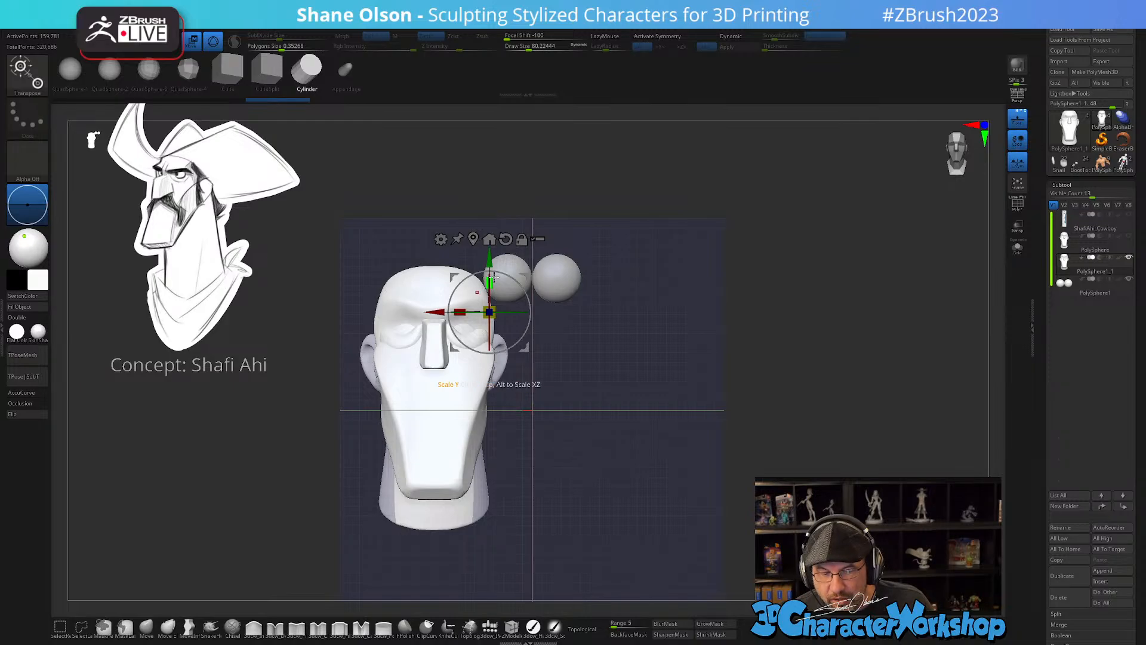
click(474, 239)
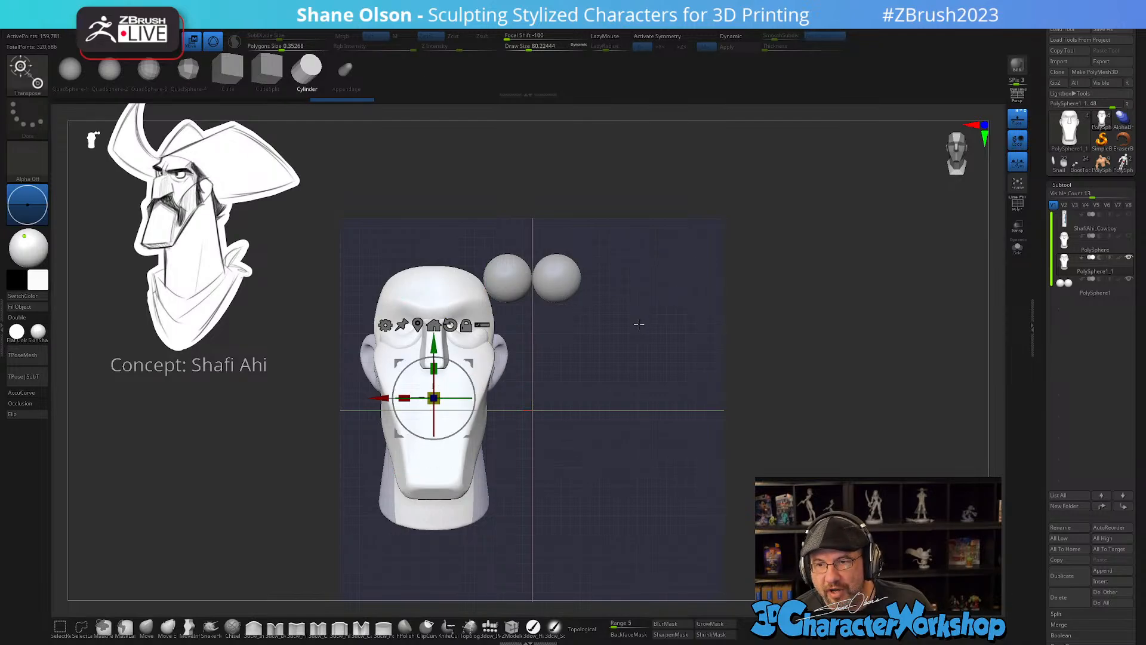
mouse_move(629, 388)
mouse_down()
mouse_move(604, 390)
mouse_move(638, 390)
mouse_up()
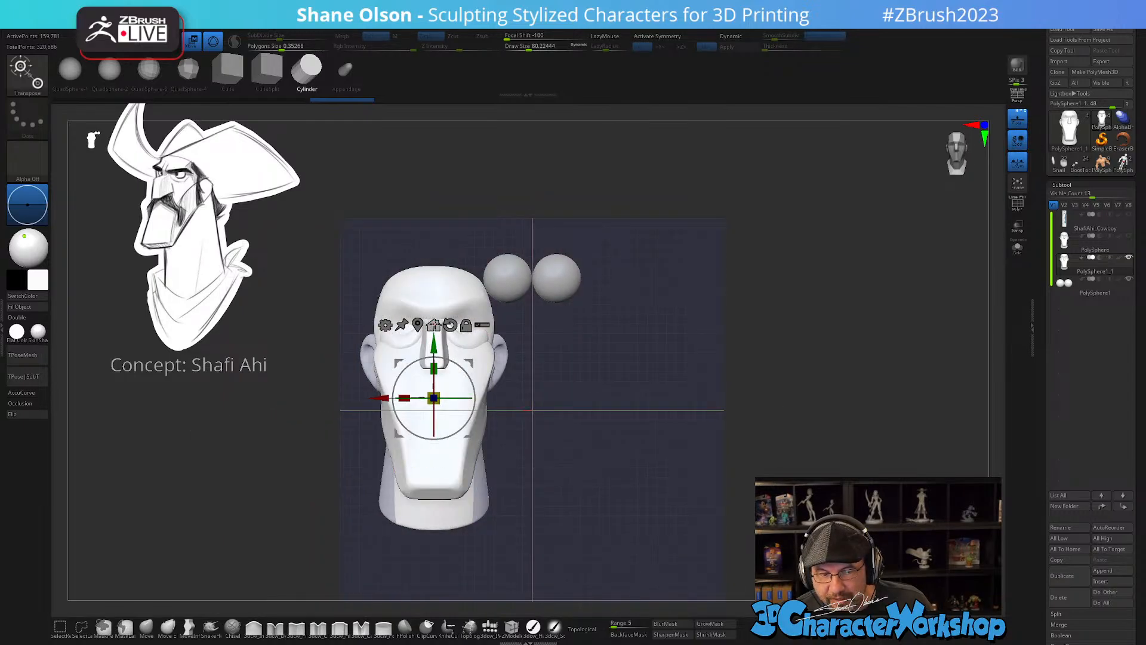
click(434, 324)
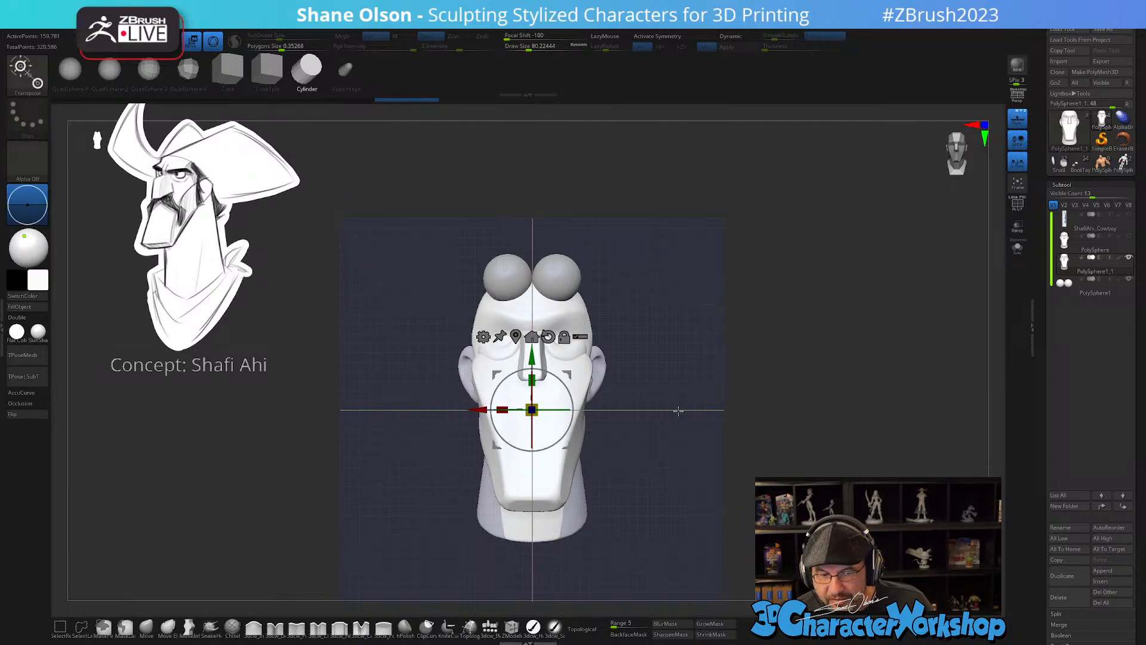
drag(530, 360, 531, 247)
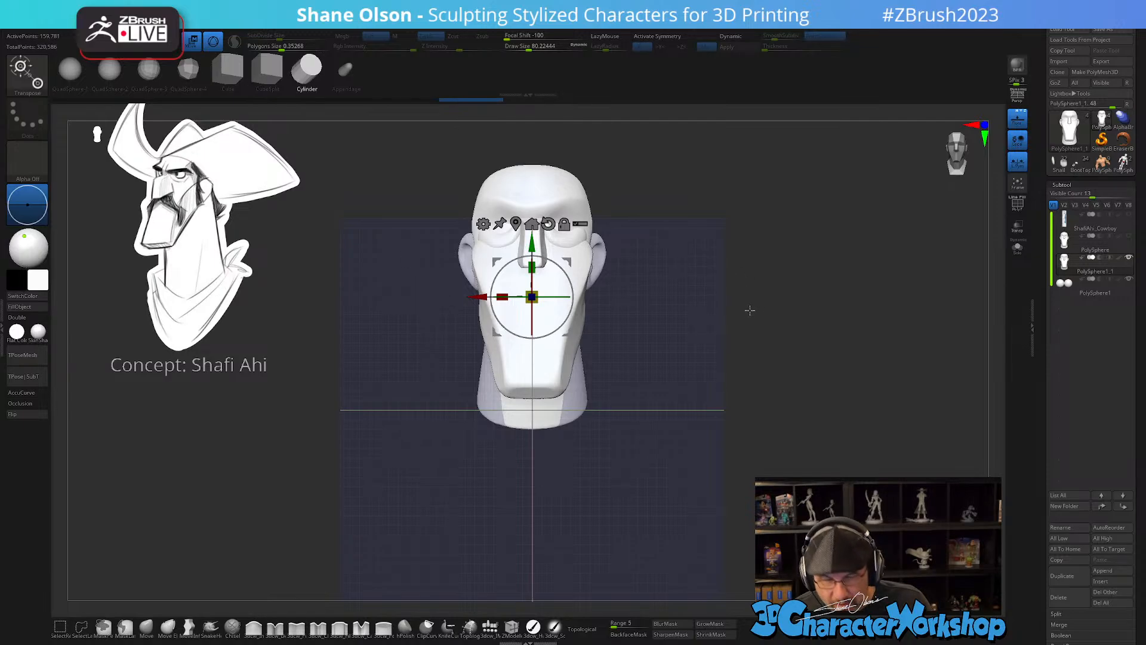
alt+drag(677, 290, 679, 344)
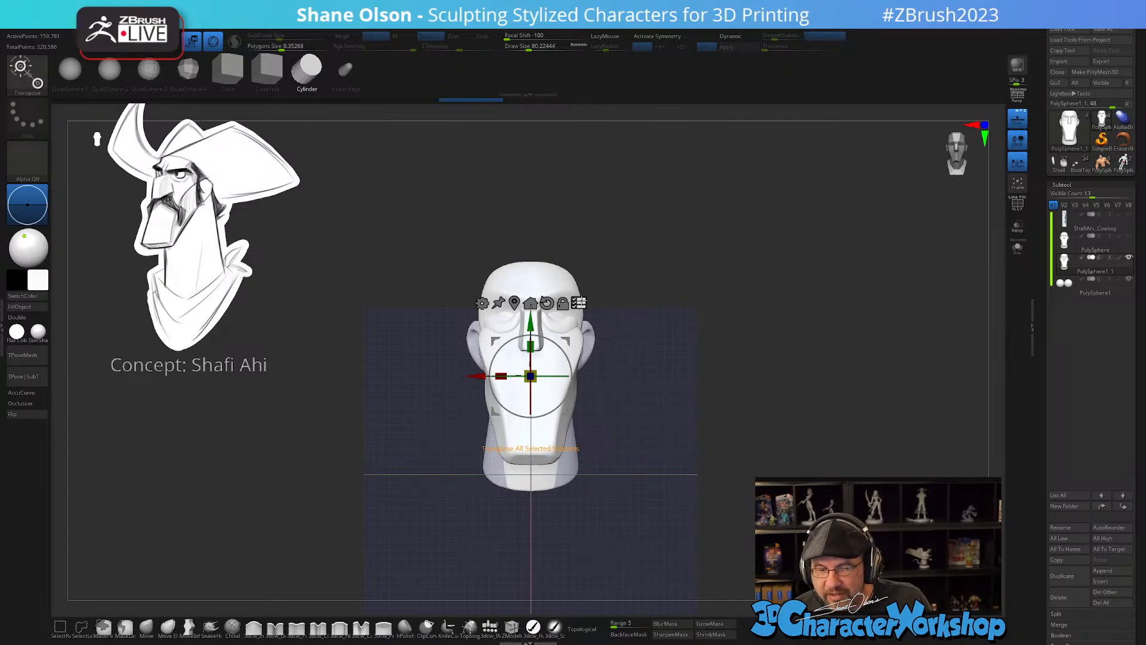
key(q)
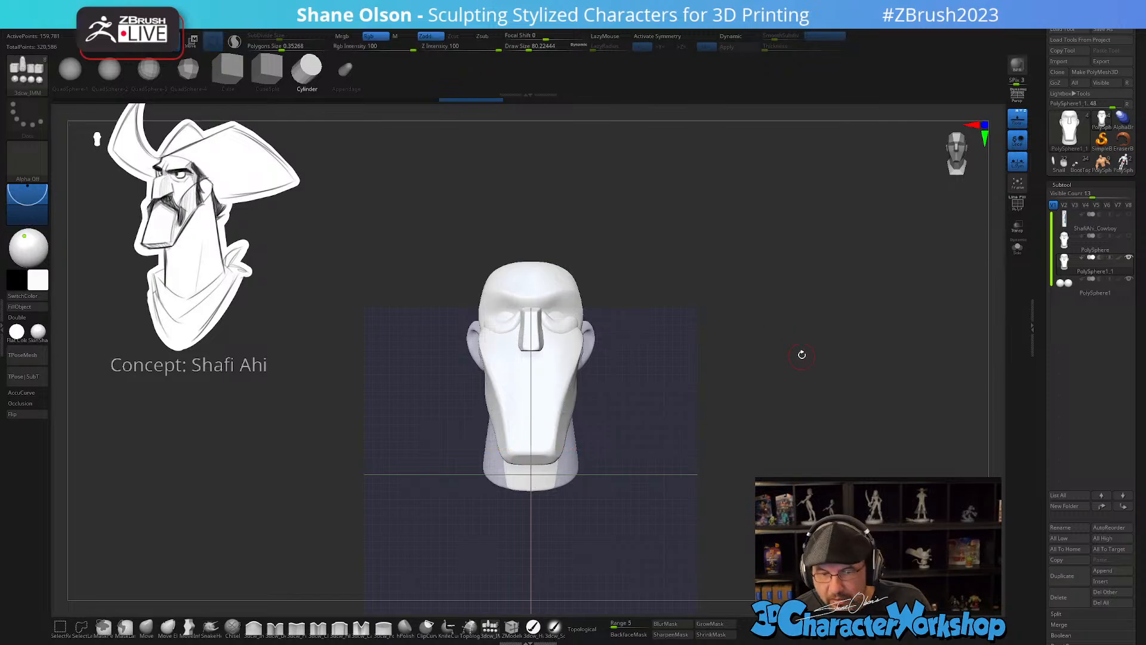
- Delete the duplicated head subtool and show the original head again together with the eyeballs
click(1068, 267)
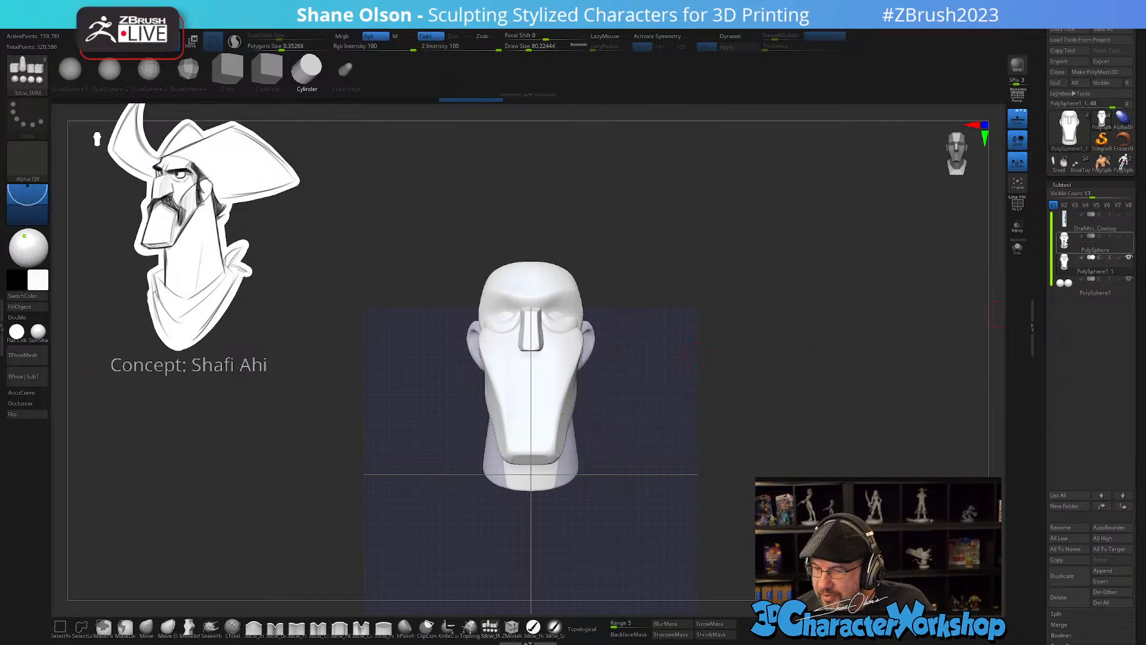
click(1065, 269)
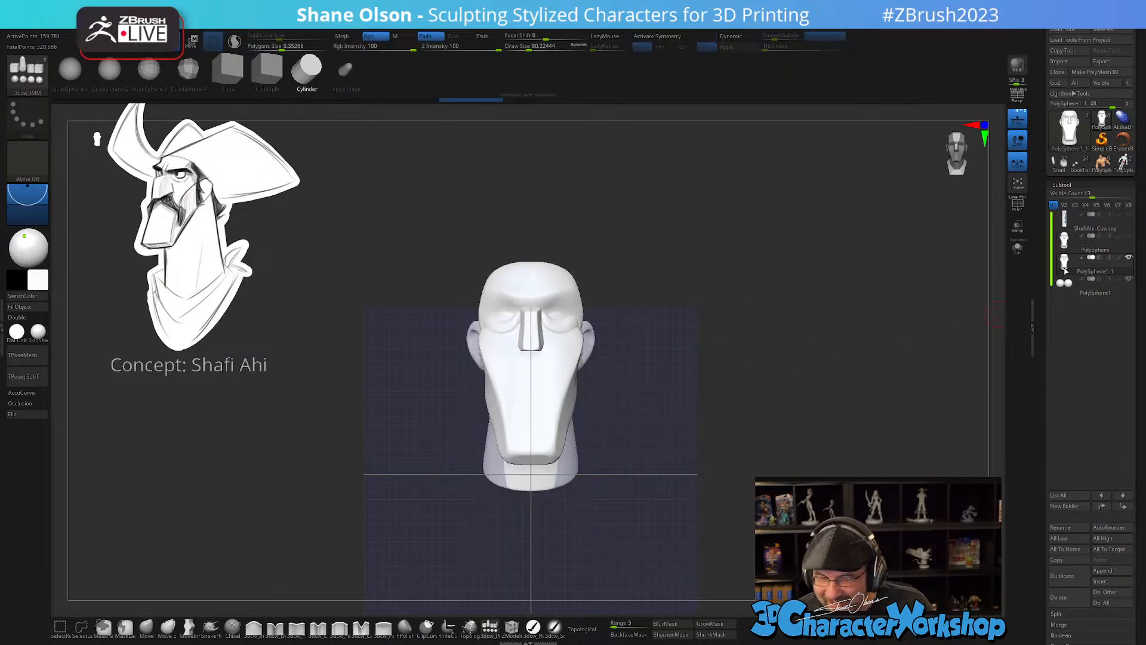
click(1060, 597)
click(1013, 610)
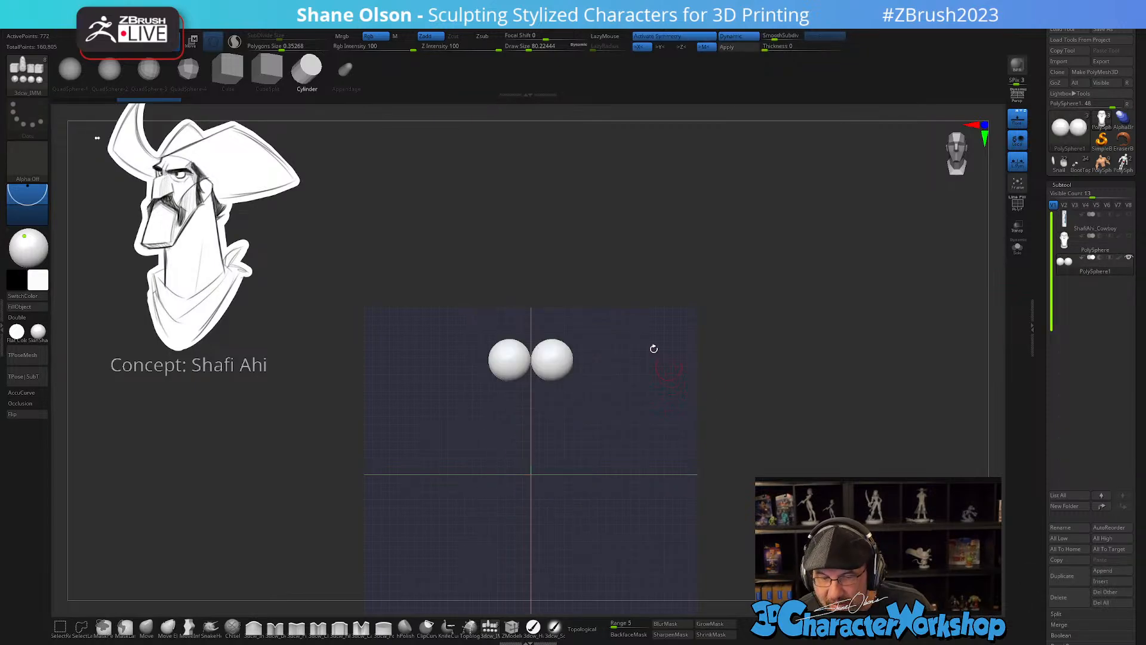
click(1129, 237)
drag(744, 357, 716, 208)
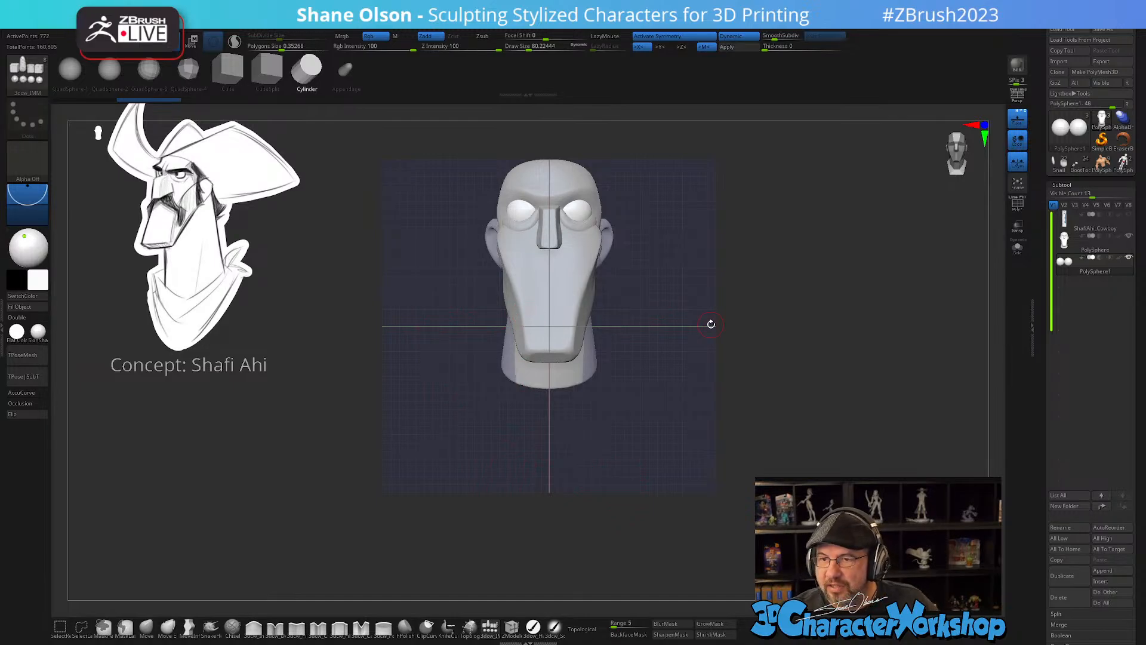
drag(693, 327, 691, 352)
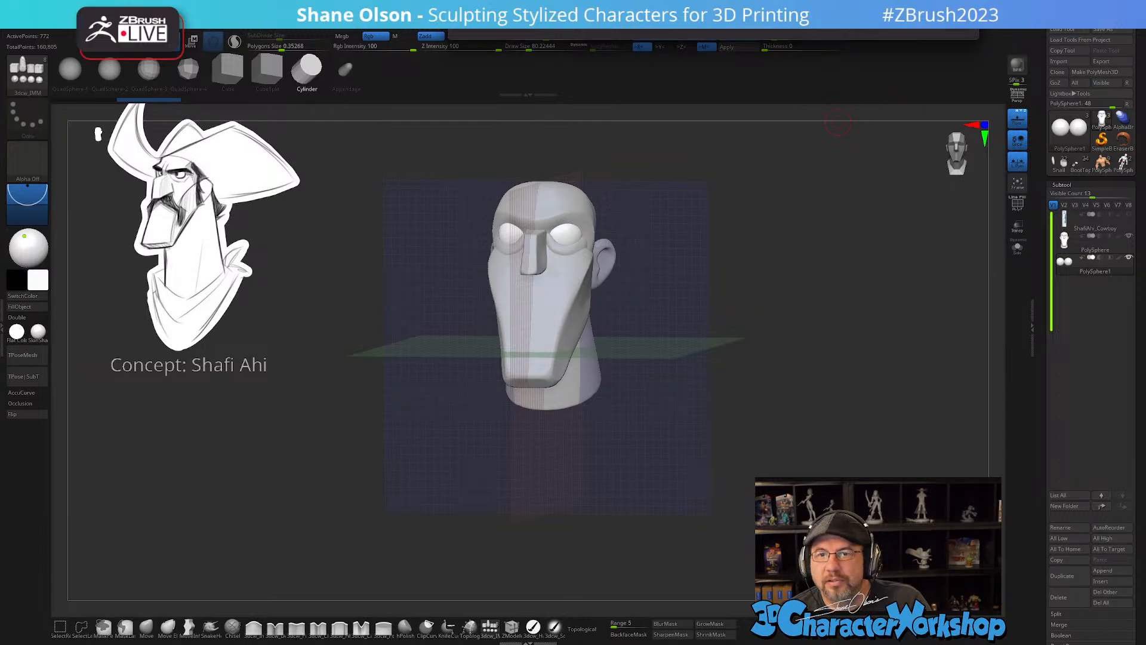
- Bring in the Snipping Tool window to view the Thundercats character drawing, and return to the head model
drag(777, 0, 660, 126)
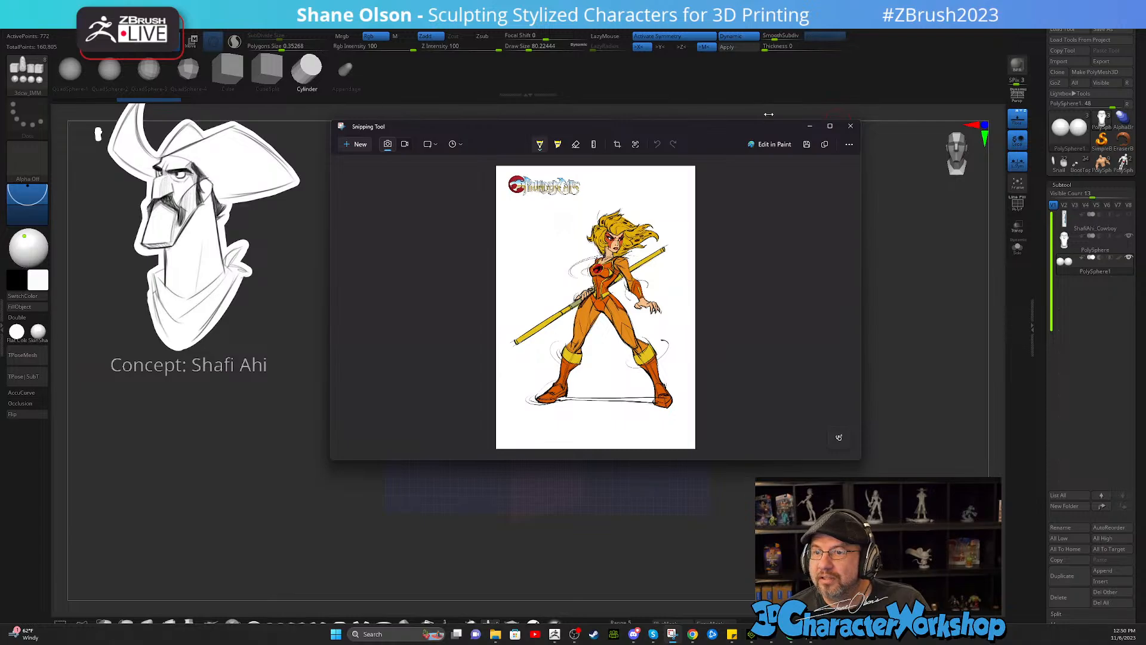
drag(751, 105, 721, 106)
shift+drag(719, 275, 766, 270)
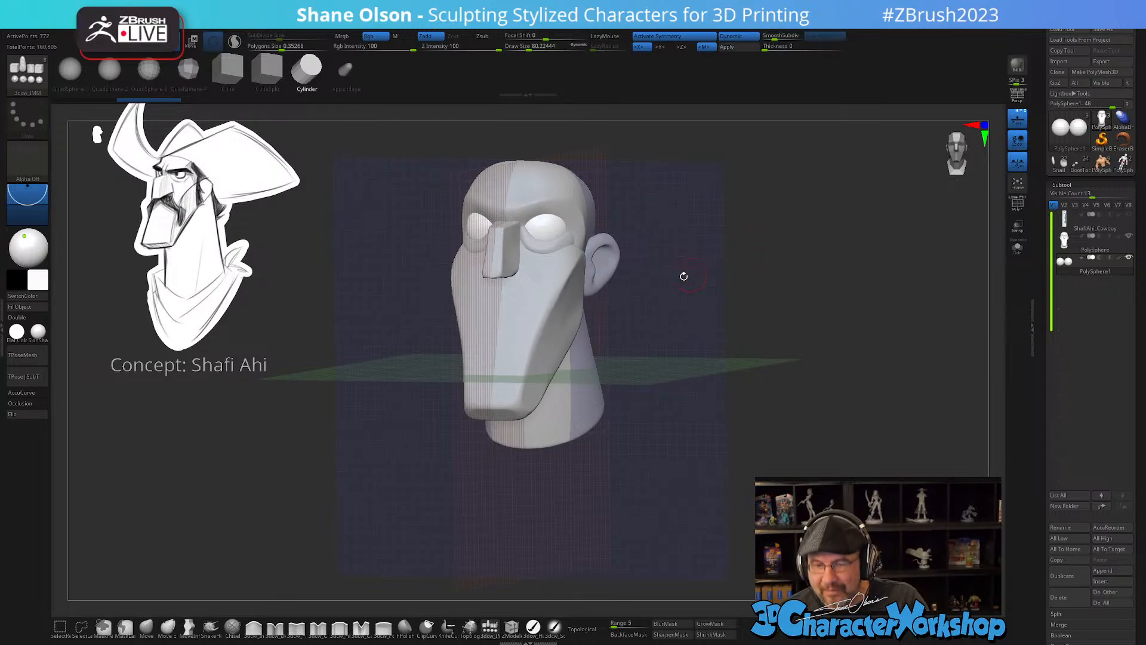
- With the Draw Size raised to about 268, hide the floor grid and make the original head the active subtool
key(s)
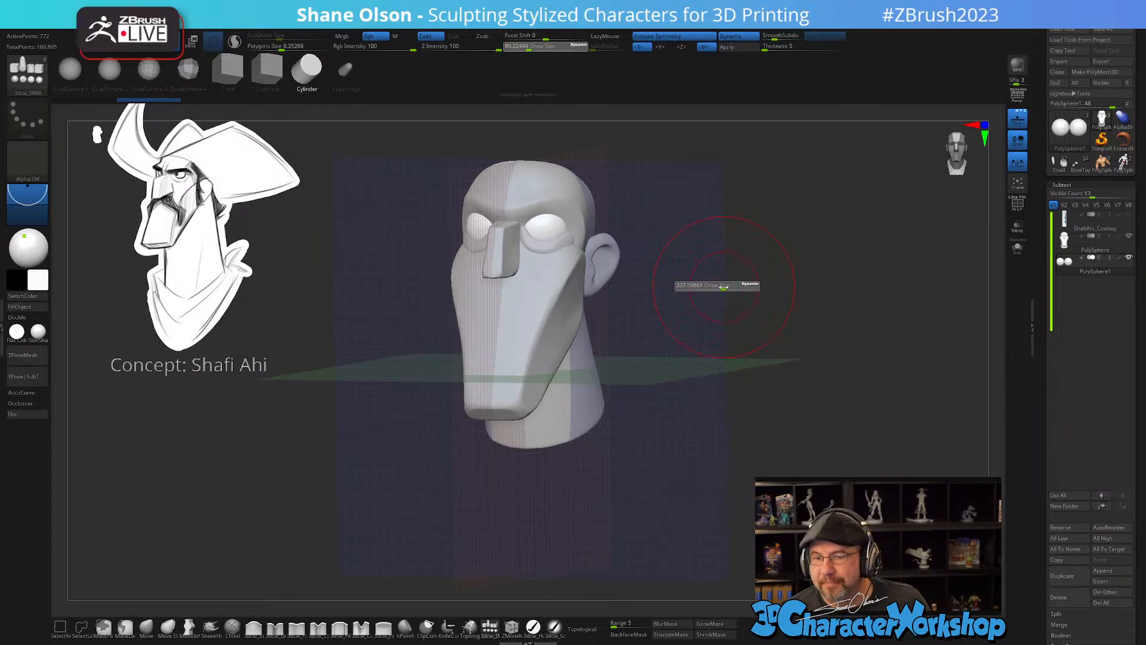
drag(724, 287, 713, 308)
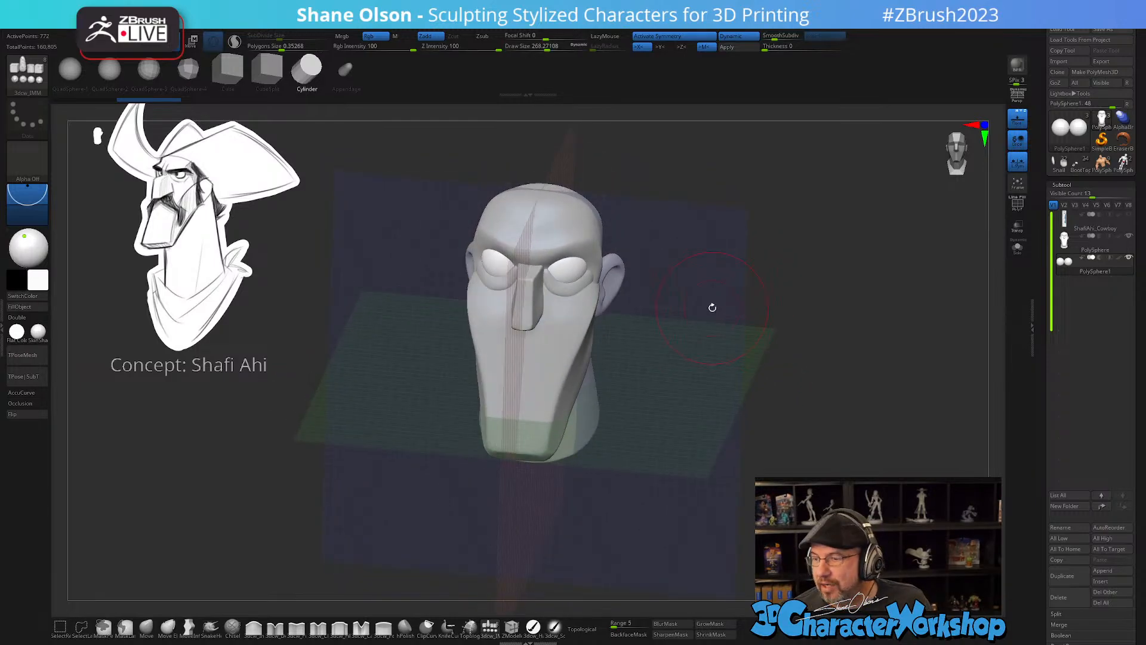
click(1018, 118)
mouse_move(691, 443)
mouse_down()
mouse_move(686, 396)
mouse_move(691, 466)
mouse_move(681, 439)
mouse_up()
mouse_move(590, 309)
ctrl+right_down()
mouse_move(587, 337)
mouse_move(646, 336)
ctrl+right_up()
right_drag(606, 287, 623, 249)
alt+click(606, 243)
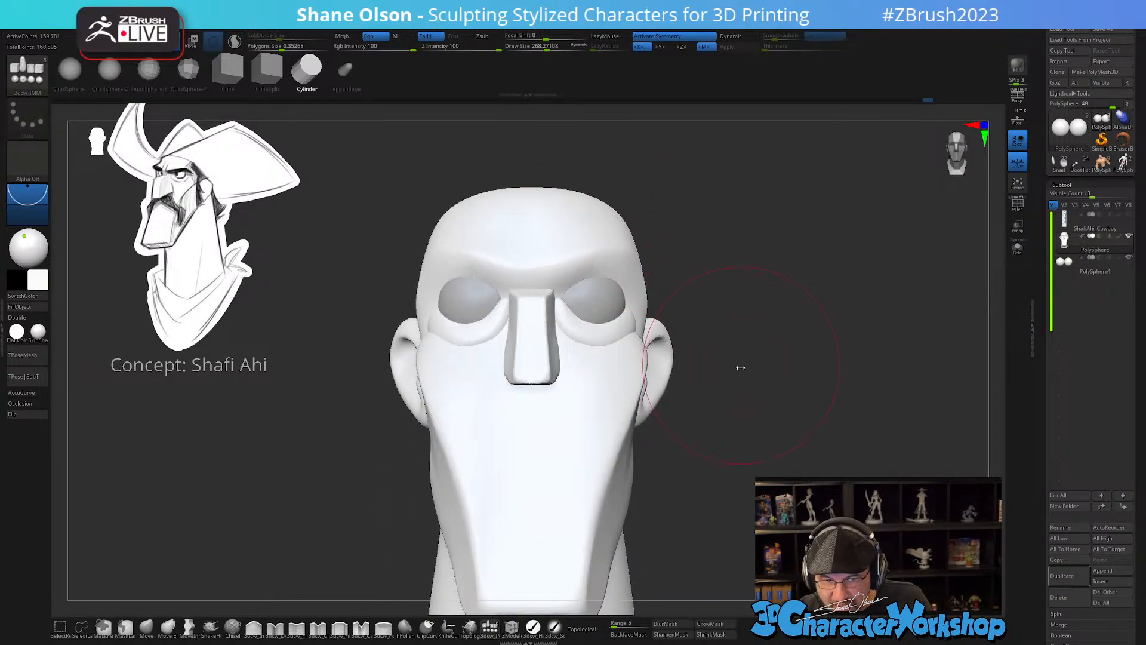
- Reshape the brow ridge above the eyes symmetrically with the Move brush, using a Draw Size of about 207
key(s)
drag(741, 367, 733, 367)
alt+right_drag(682, 381, 709, 344)
click(146, 629)
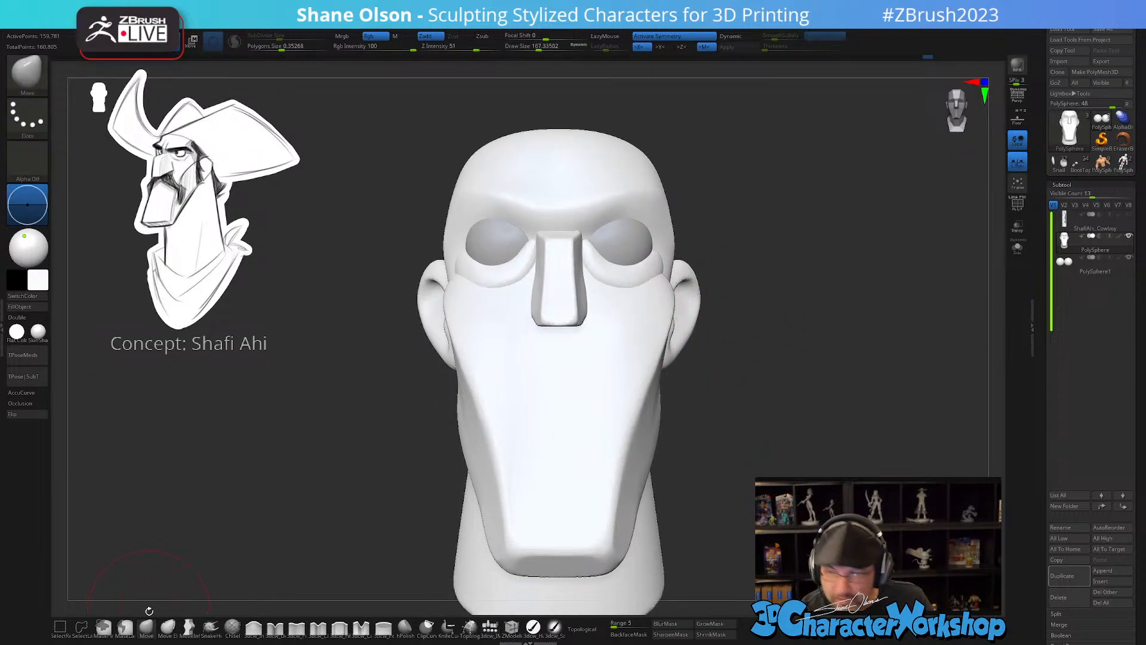
mouse_move(776, 291)
right_down()
mouse_move(750, 310)
mouse_move(762, 303)
right_up()
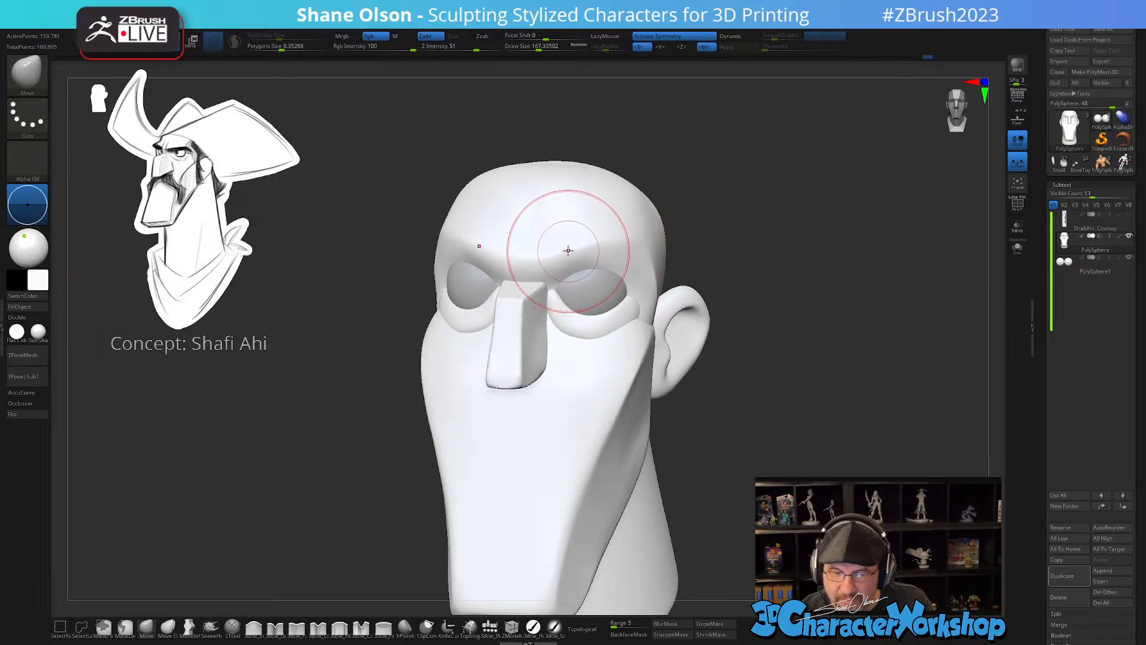
key(bracketright)
key(bracketright)
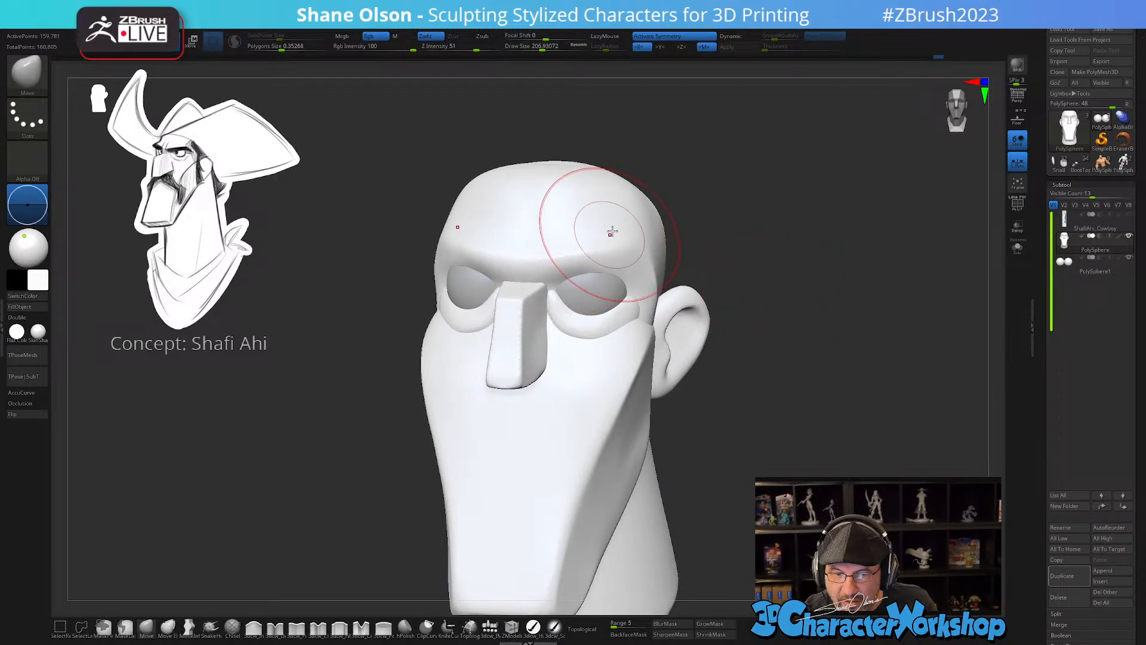
mouse_move(589, 225)
right_down()
mouse_move(615, 210)
mouse_move(594, 181)
mouse_move(590, 244)
mouse_move(618, 263)
mouse_move(639, 219)
right_up()
mouse_move(666, 262)
mouse_down()
mouse_move(678, 252)
mouse_move(742, 288)
mouse_move(731, 316)
mouse_move(693, 303)
mouse_up()
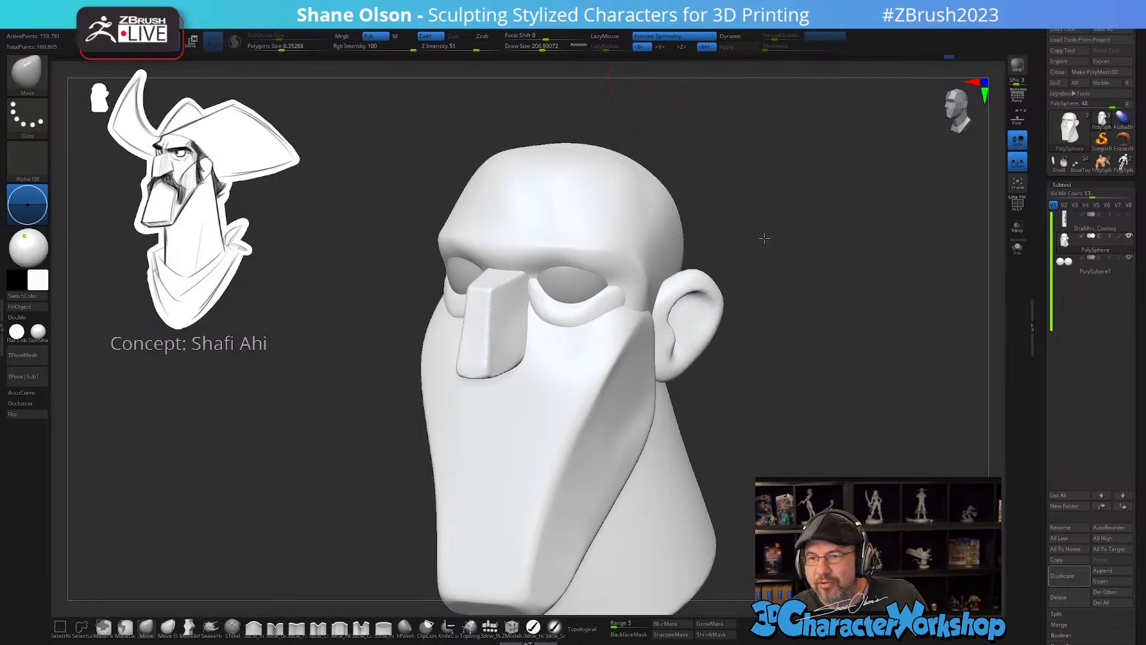
- Insert a large QuadSphere-1 mesh on the centre line of the face, working from the front view
drag(770, 241, 792, 340)
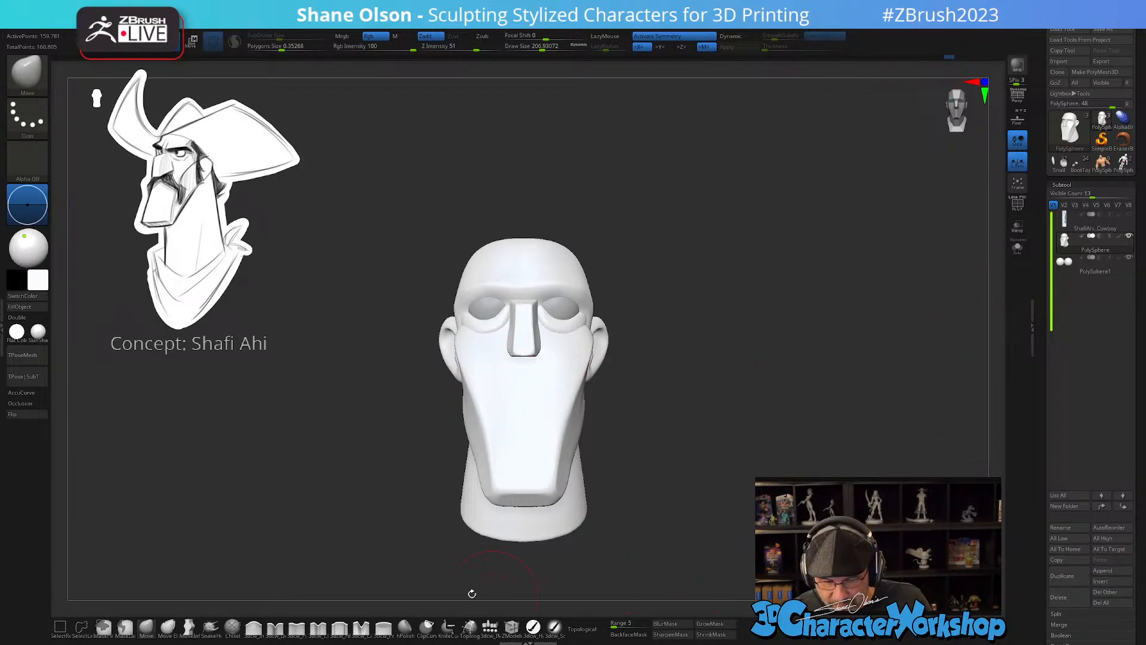
click(489, 627)
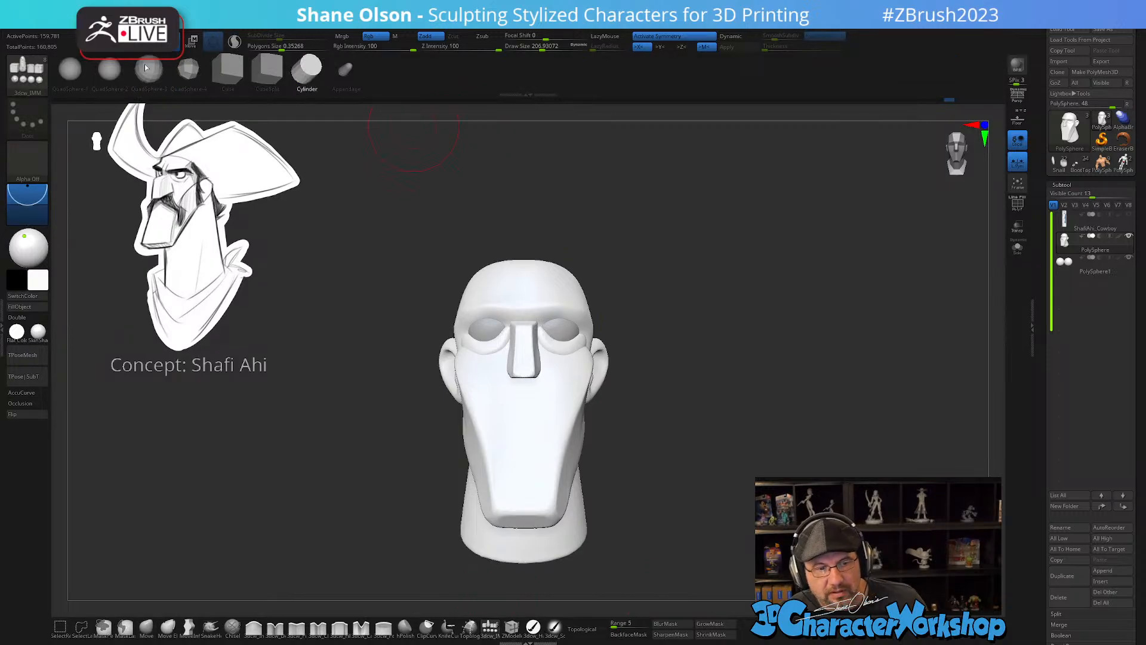
click(71, 69)
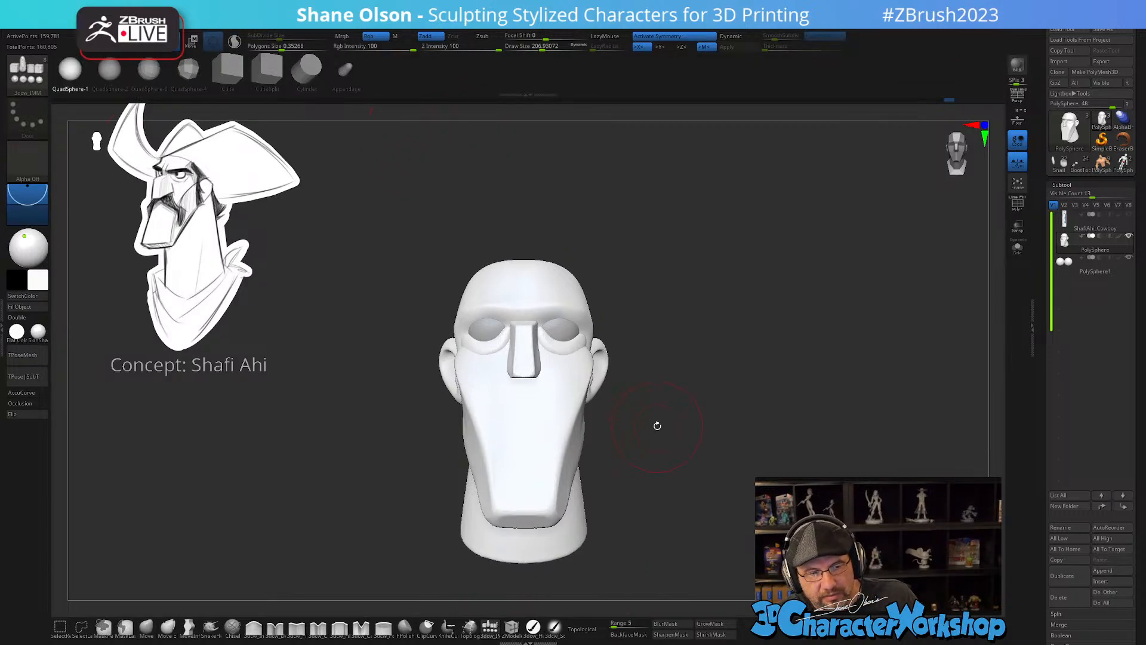
drag(529, 410, 527, 480)
drag(838, 334, 810, 329)
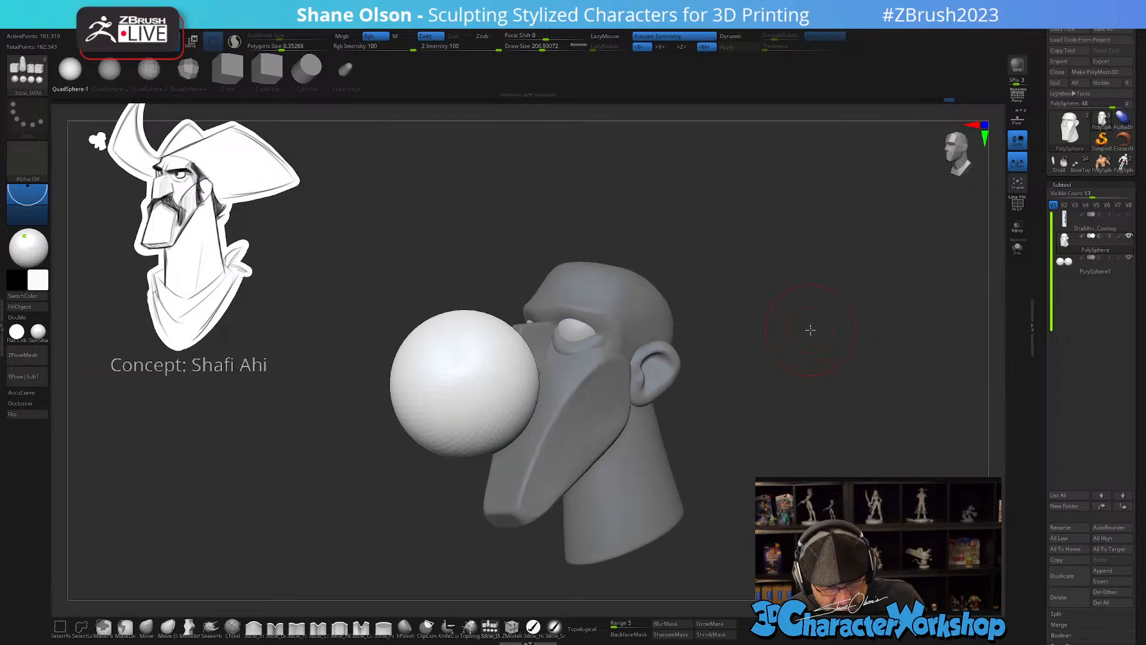
- Split the unmasked sphere from the head into its own subtool, and select and isolate it with Solo
key(3)
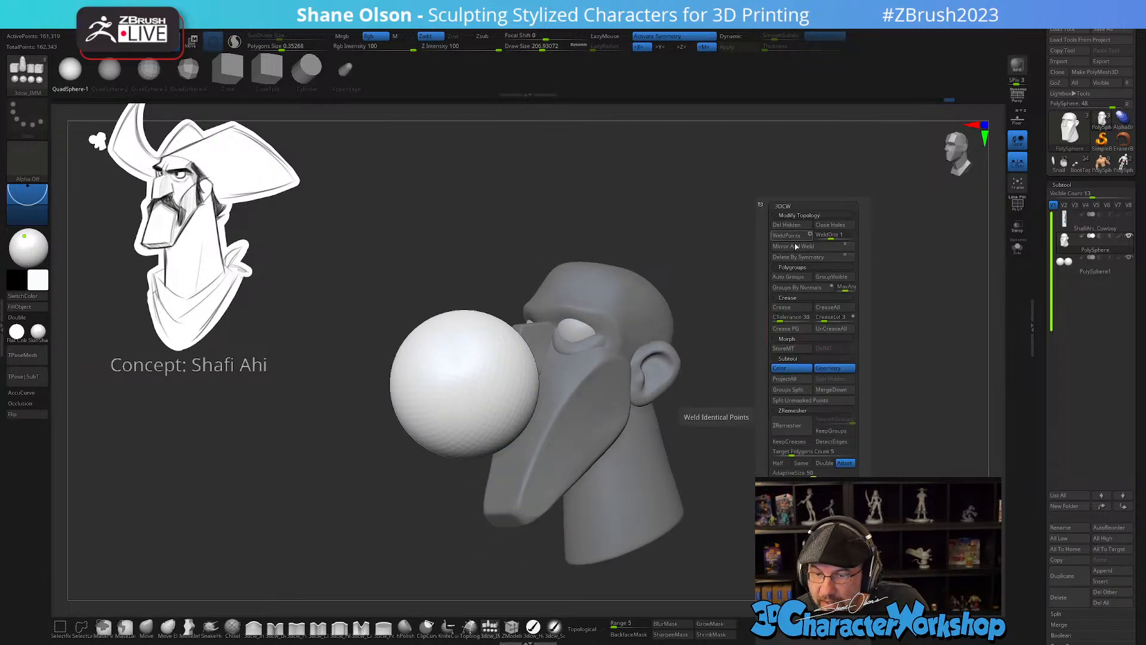
click(800, 400)
click(1075, 263)
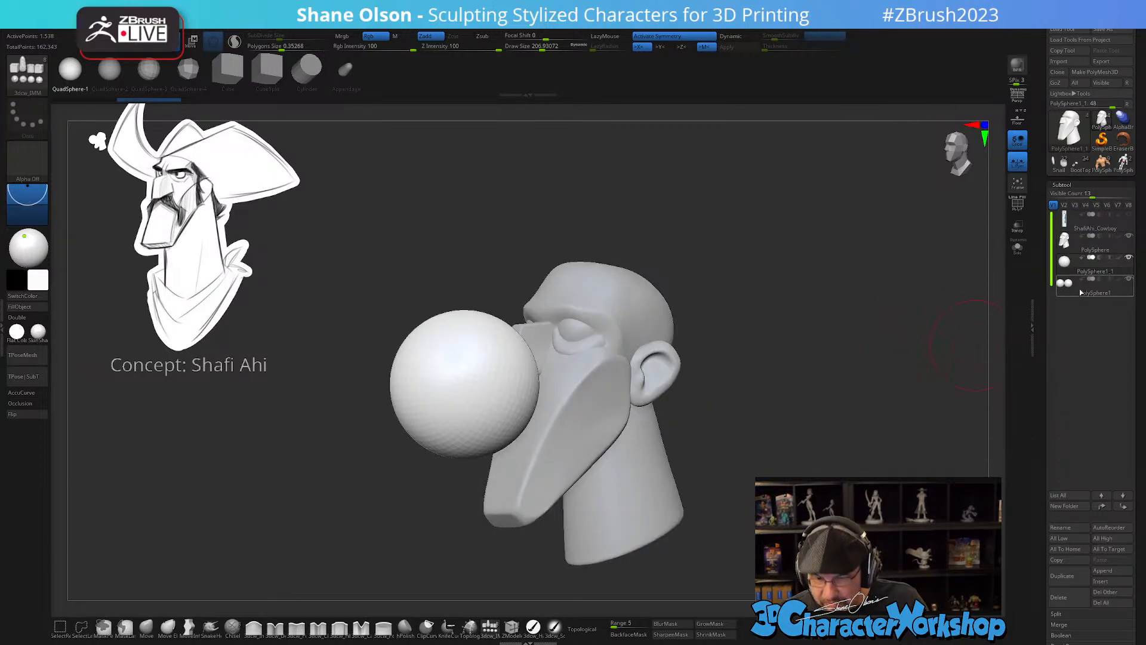
click(1019, 248)
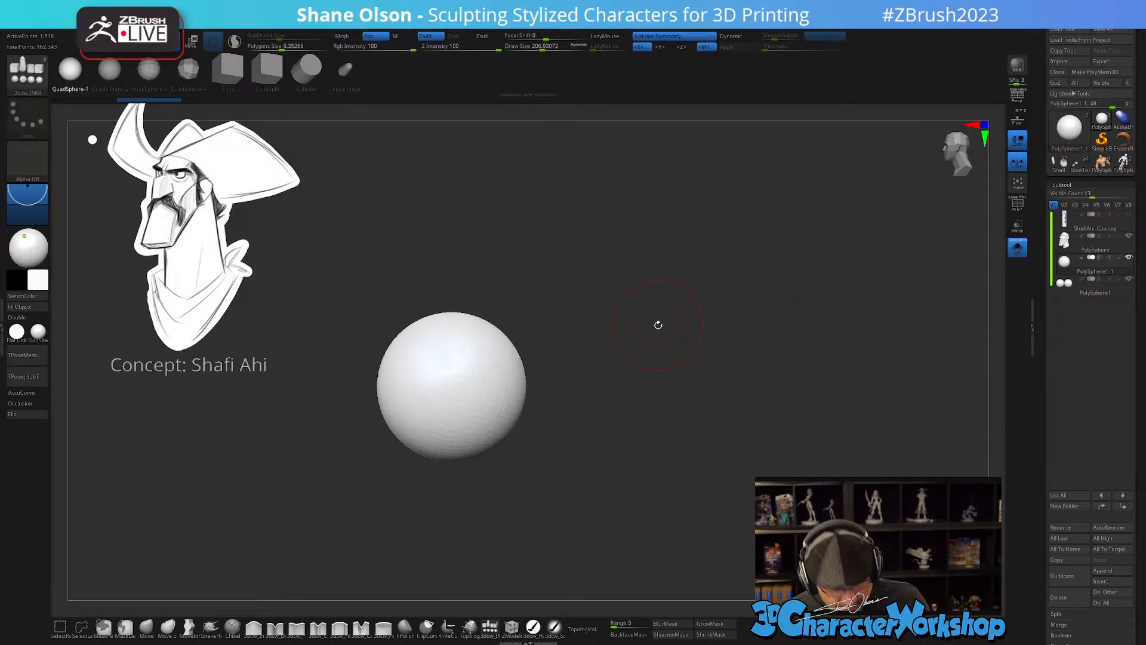
- Bring in the browser window to view the grandmother character turnaround, and minimize it to return to the sphere
key(w)
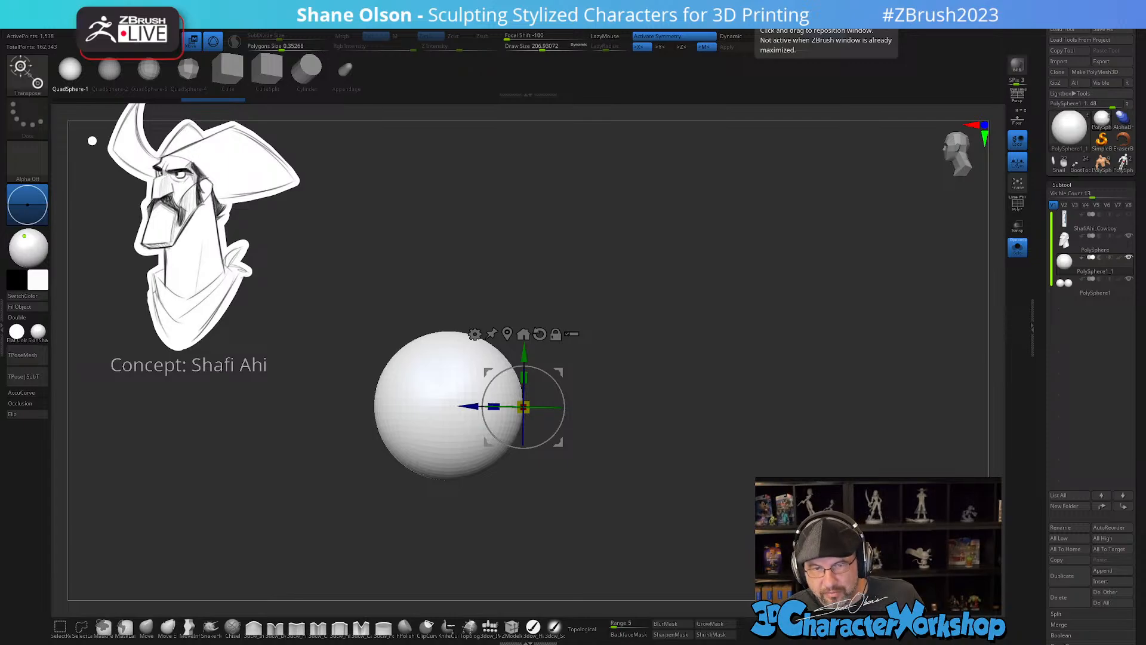
drag(746, 1, 744, 78)
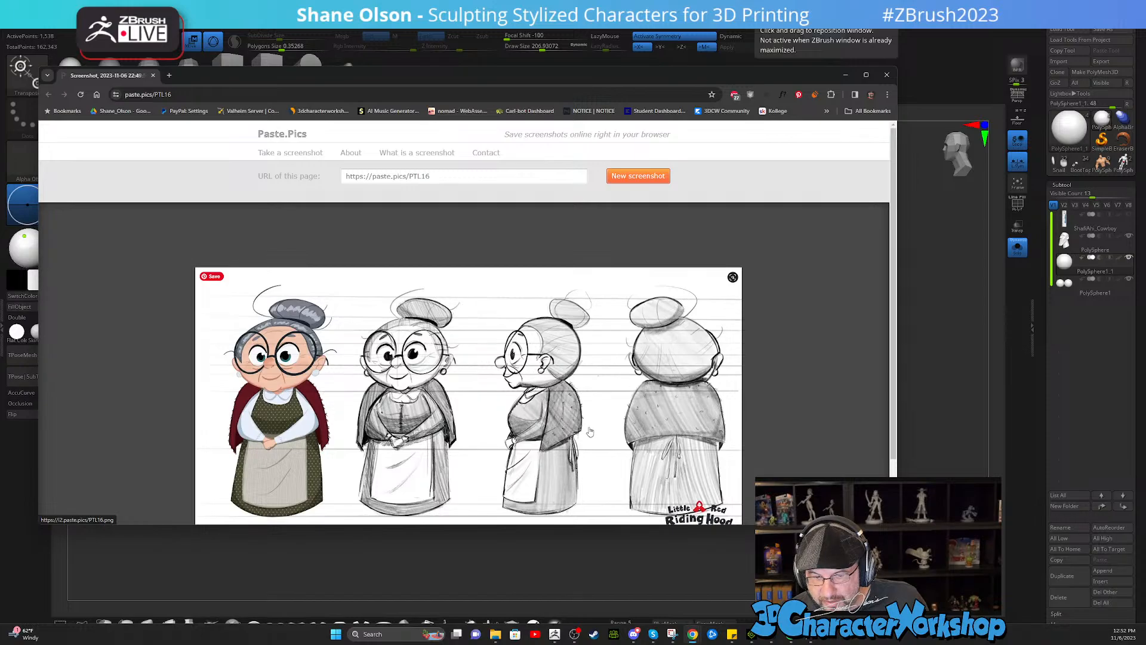
click(845, 75)
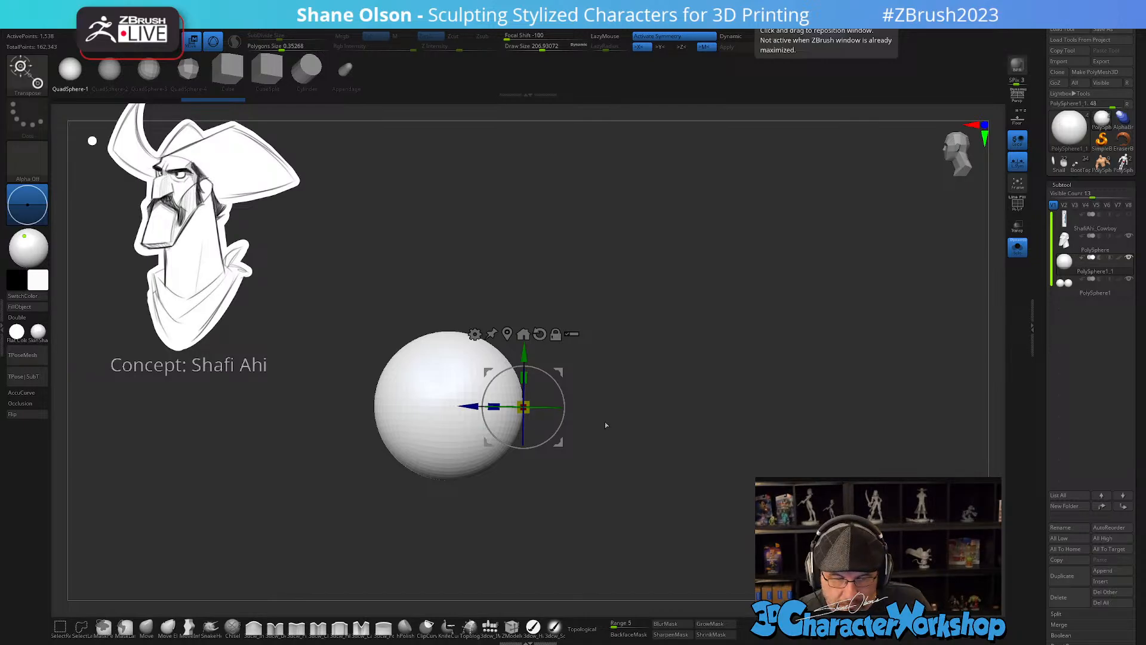
- Show the isolated sphere's polyframe and switch to Draw mode with a Draw Size of about 116
drag(606, 425, 784, 438)
key(shift+f)
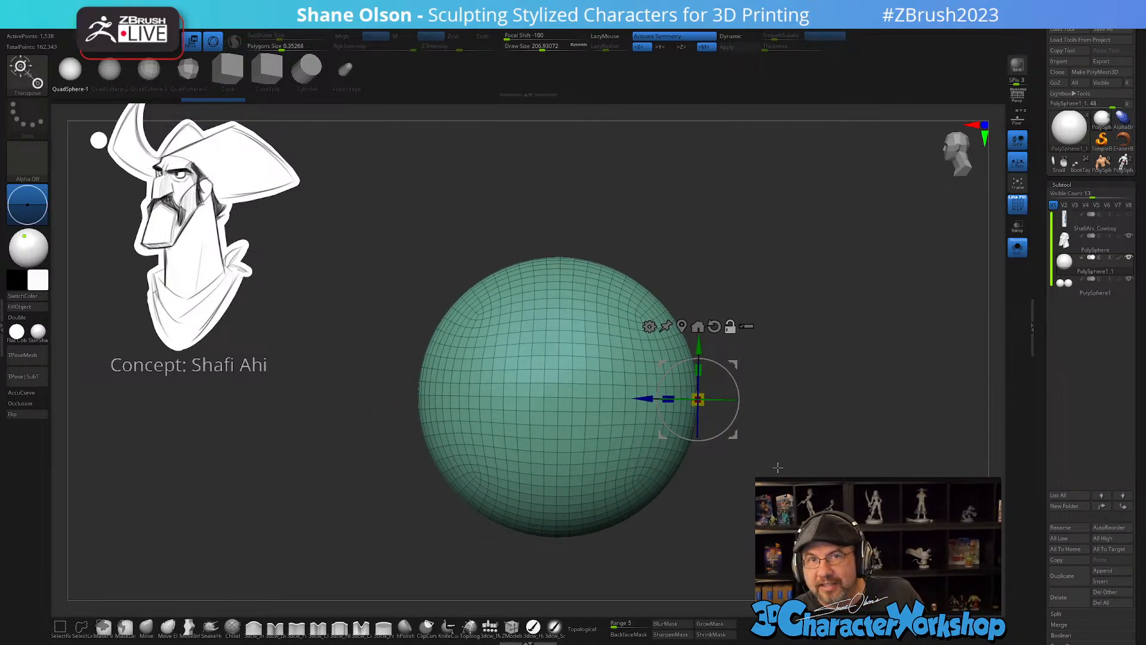
key(q)
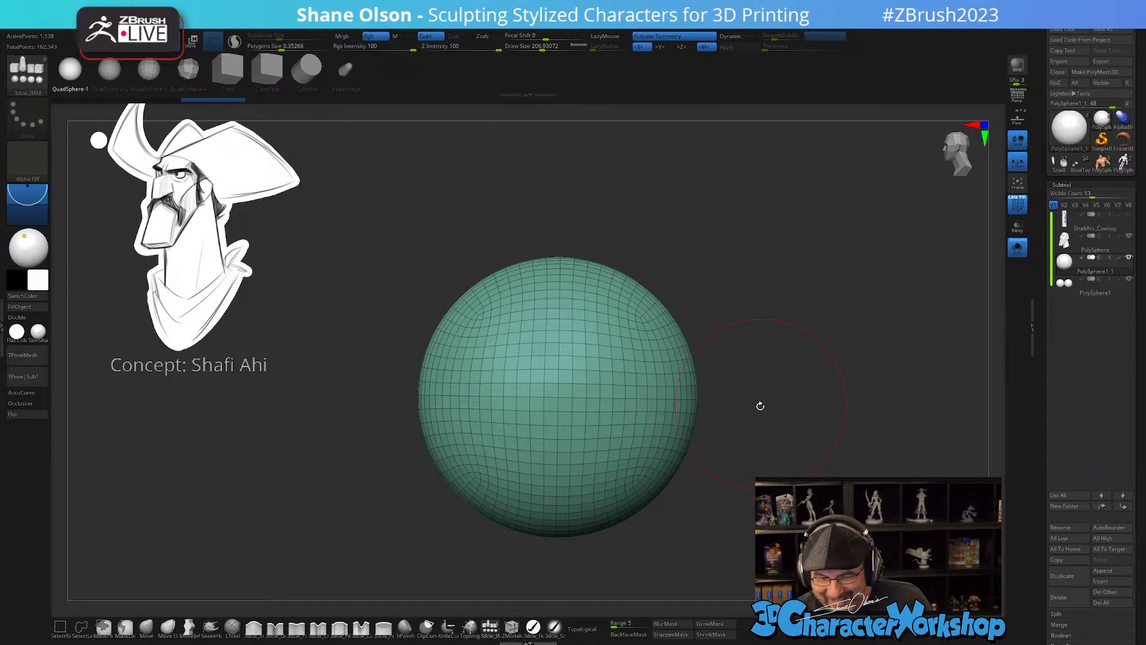
key(s)
drag(760, 406, 806, 370)
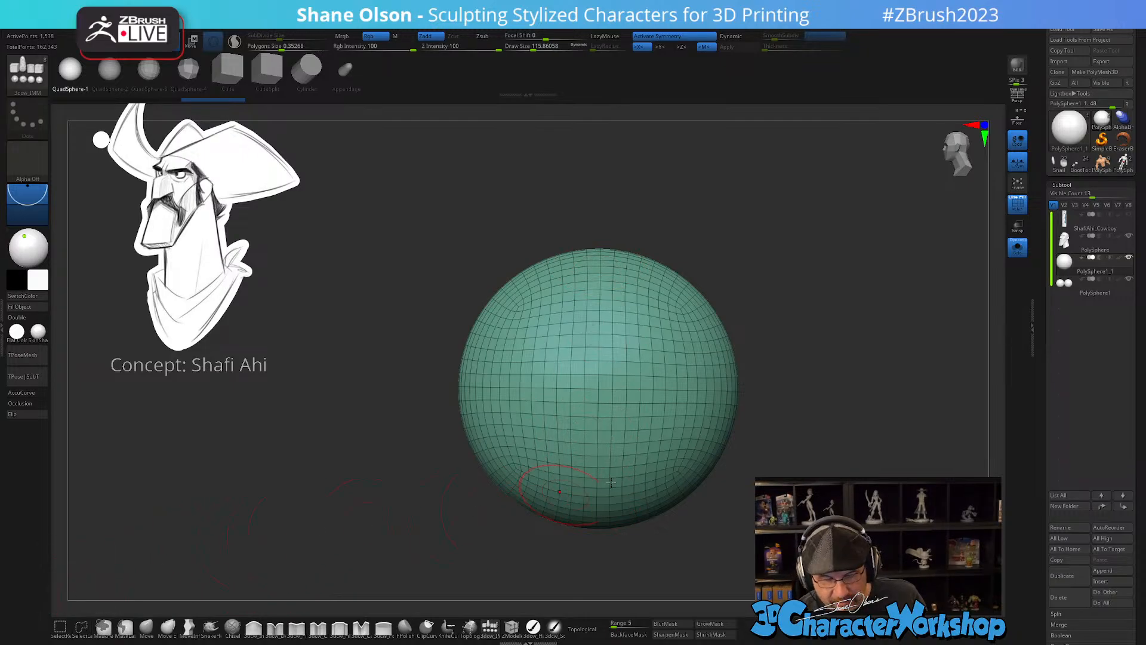
- Hide the sphere's vertical middle polygon loop and a horizontal polygon loop below centre across its back half
key(ctrl+shift)
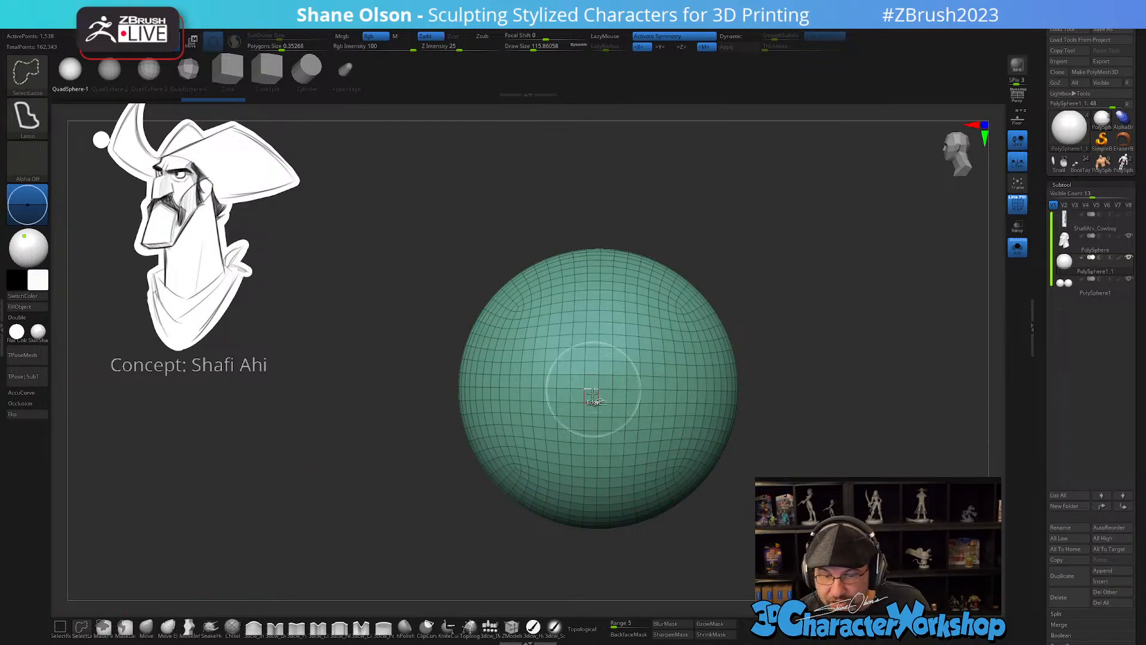
ctrl+shift+click(592, 389)
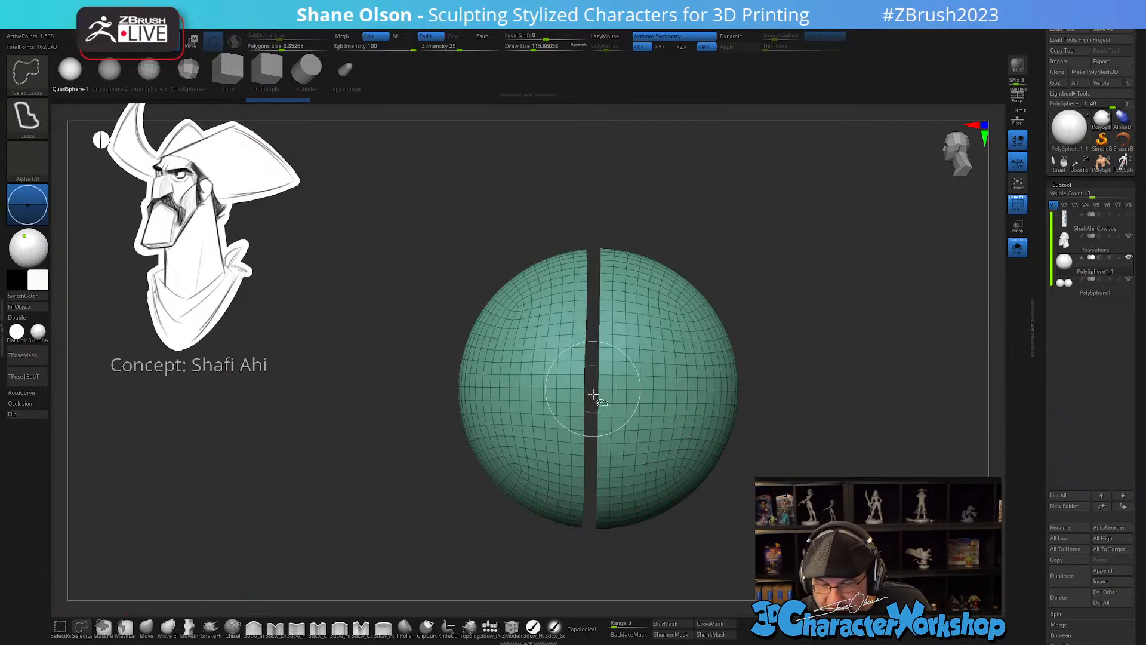
drag(747, 518, 725, 507)
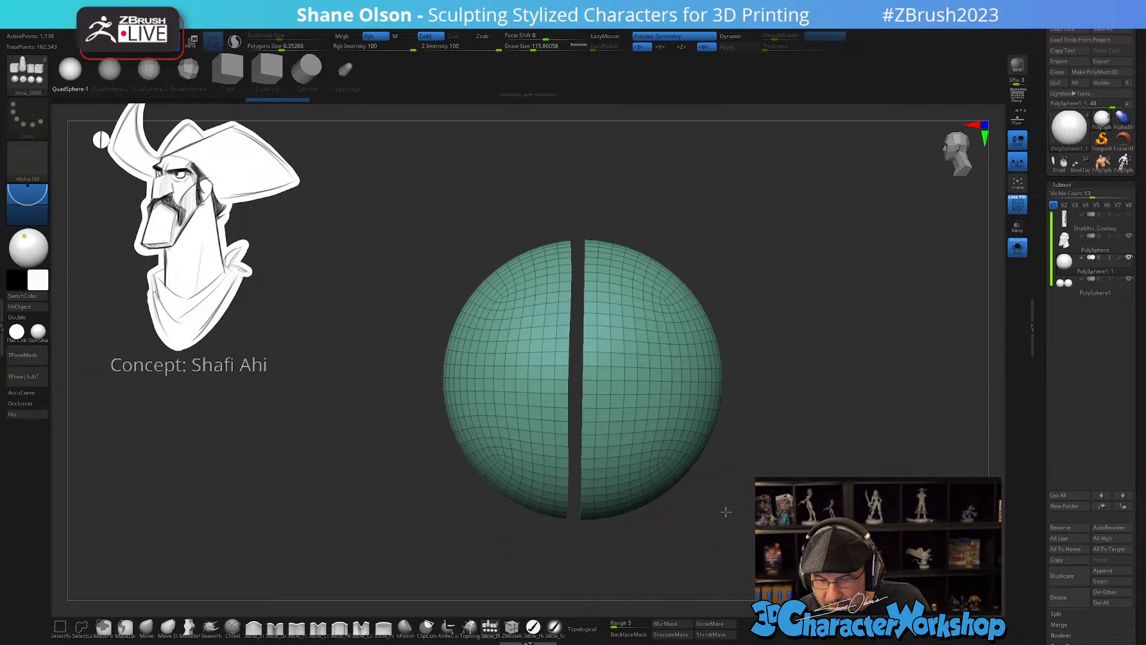
ctrl+shift+click(632, 426)
mouse_move(736, 512)
mouse_down()
mouse_move(684, 532)
mouse_move(730, 514)
mouse_up()
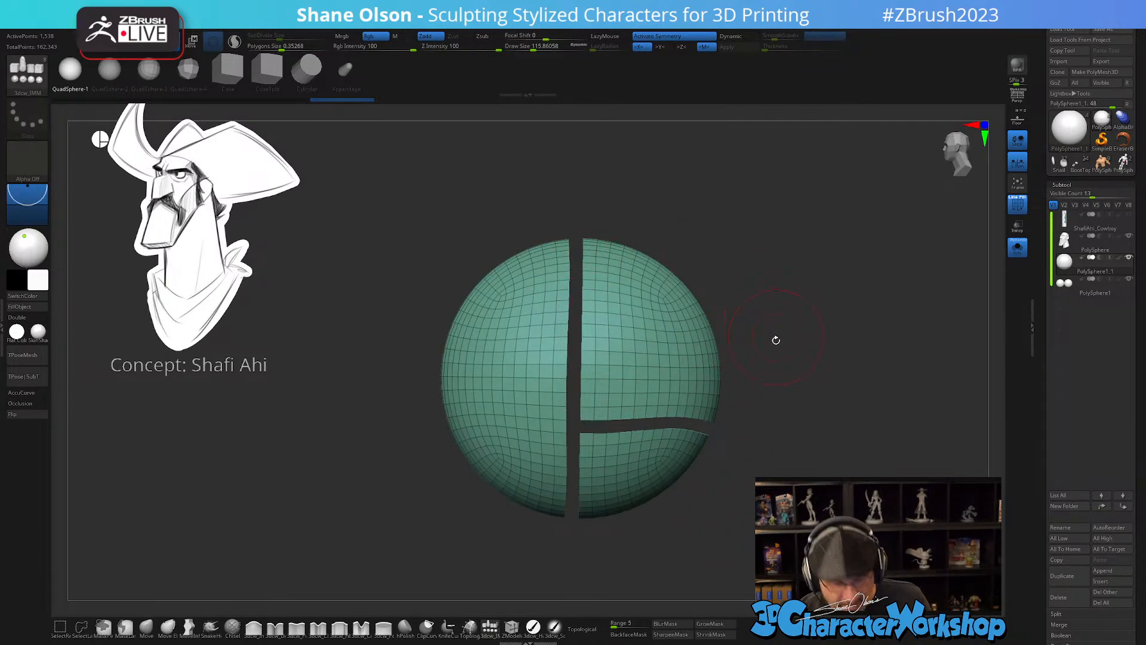
- Auto-group the sections separated by the hidden loops, and unhide the whole sphere
key(space)
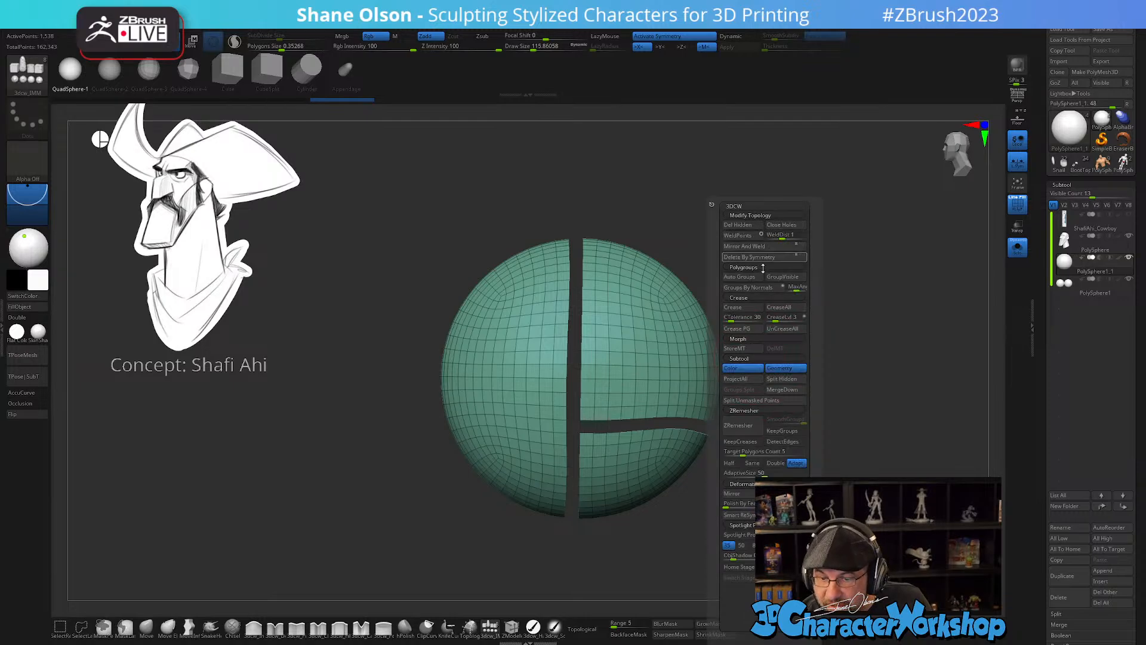
click(755, 278)
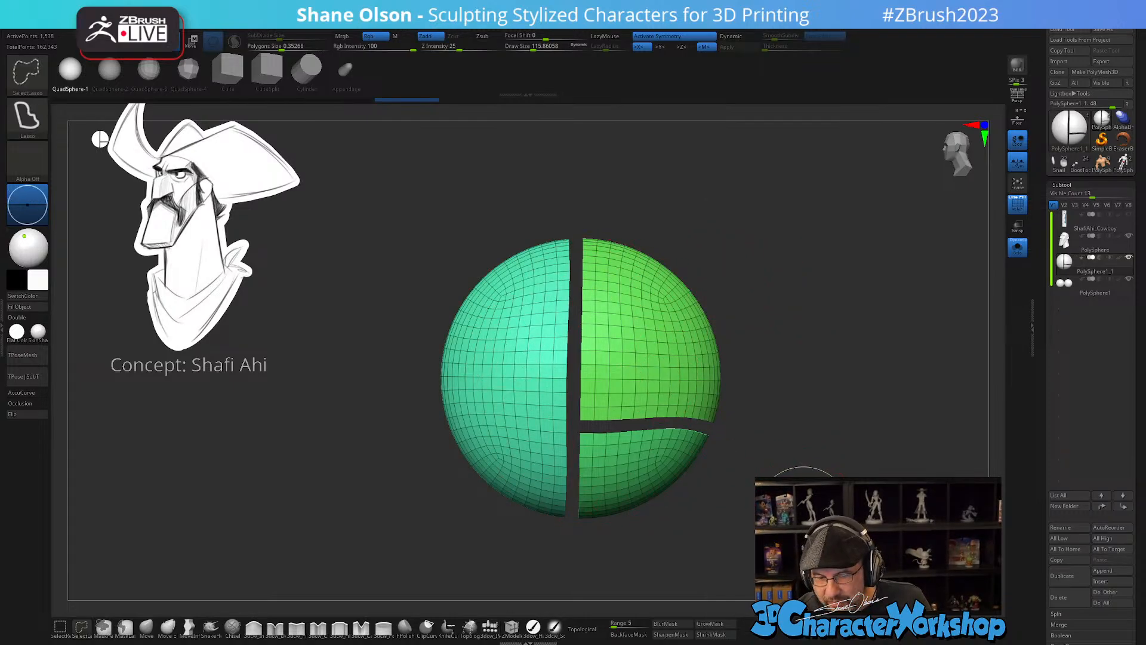
ctrl+shift+click(800, 513)
mouse_move(800, 513)
mouse_down()
mouse_move(704, 502)
mouse_move(788, 507)
mouse_up()
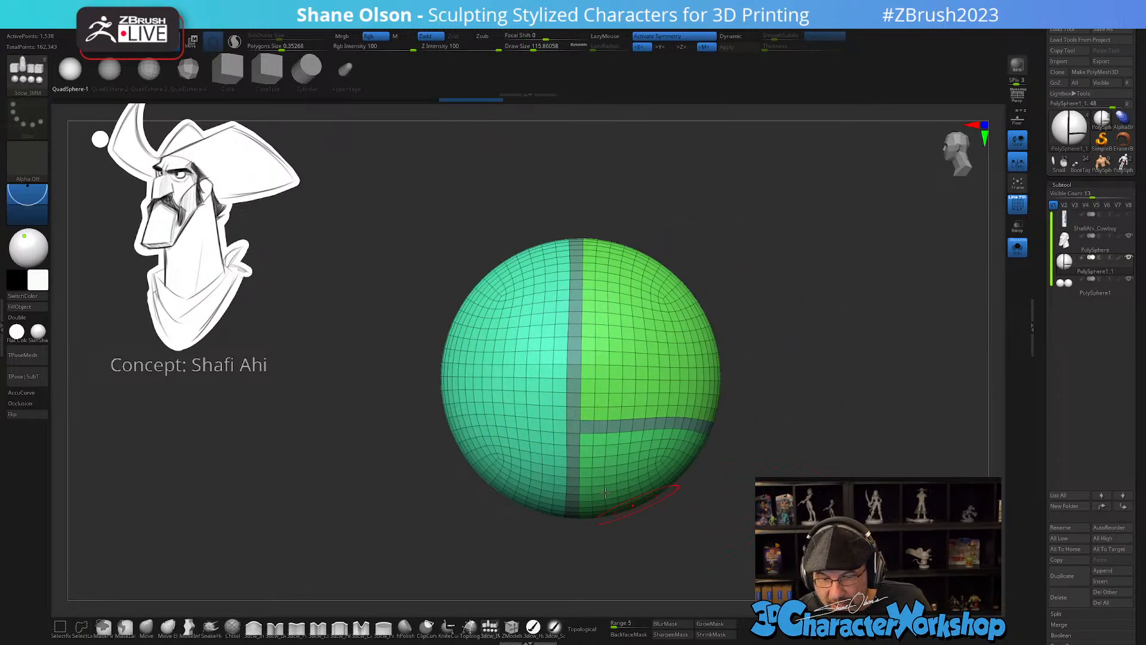
- Isolate the upper back section of the sphere by hiding the other polygroups, and delete the hidden geometry
ctrl+shift+click(567, 433)
ctrl+shift+click(567, 434)
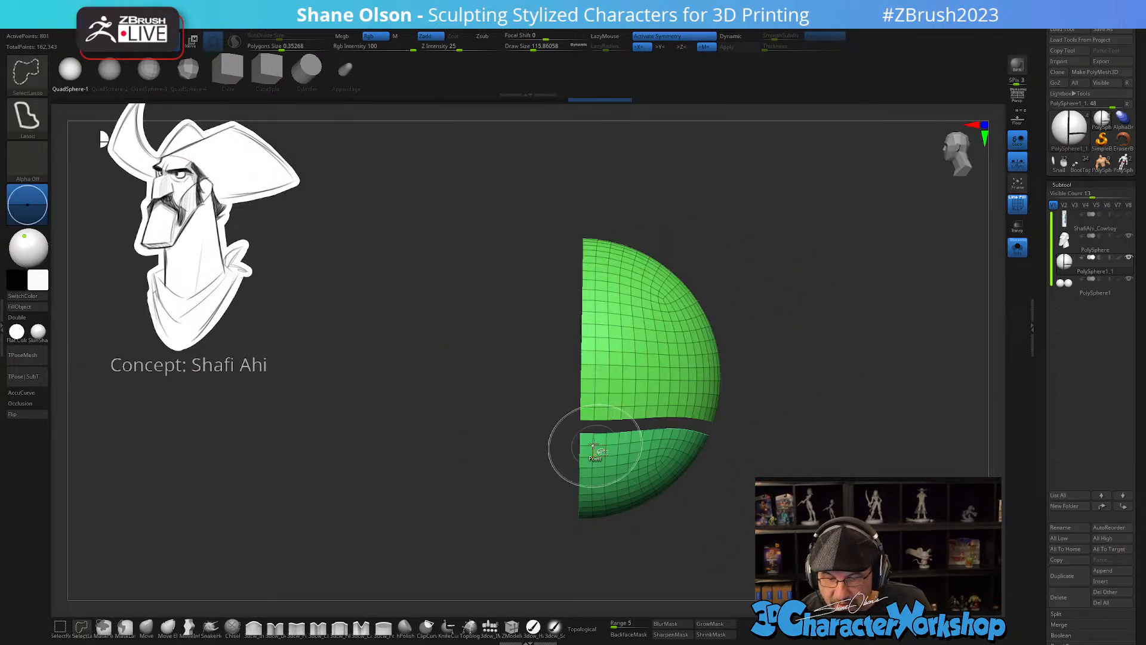
ctrl+shift+click(594, 448)
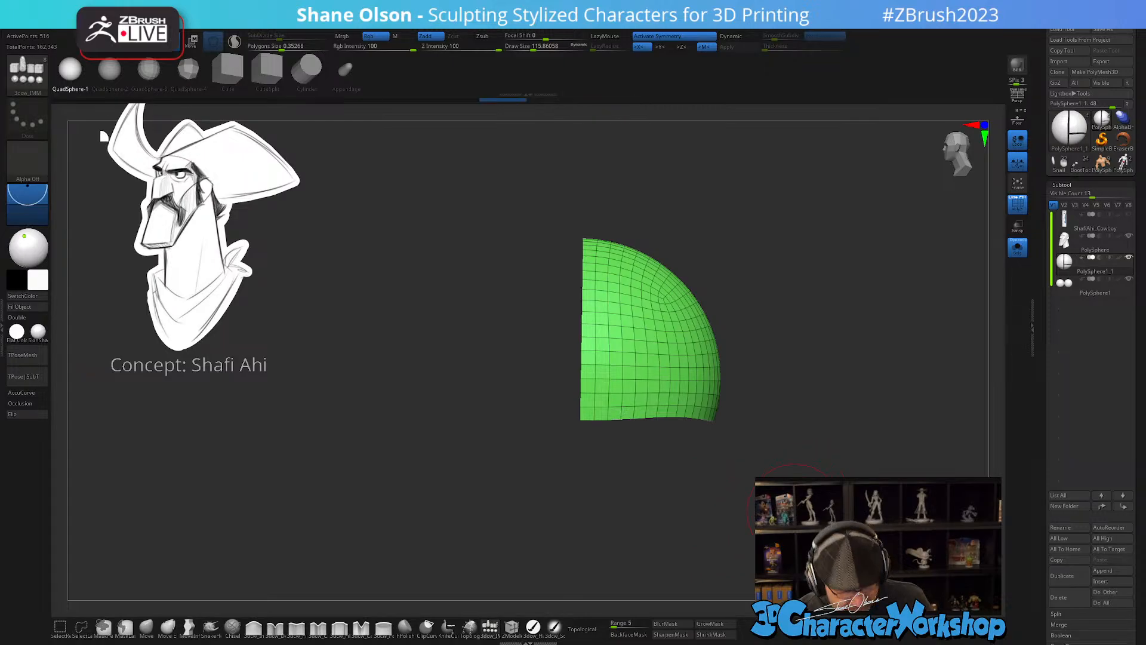
key(3)
click(777, 229)
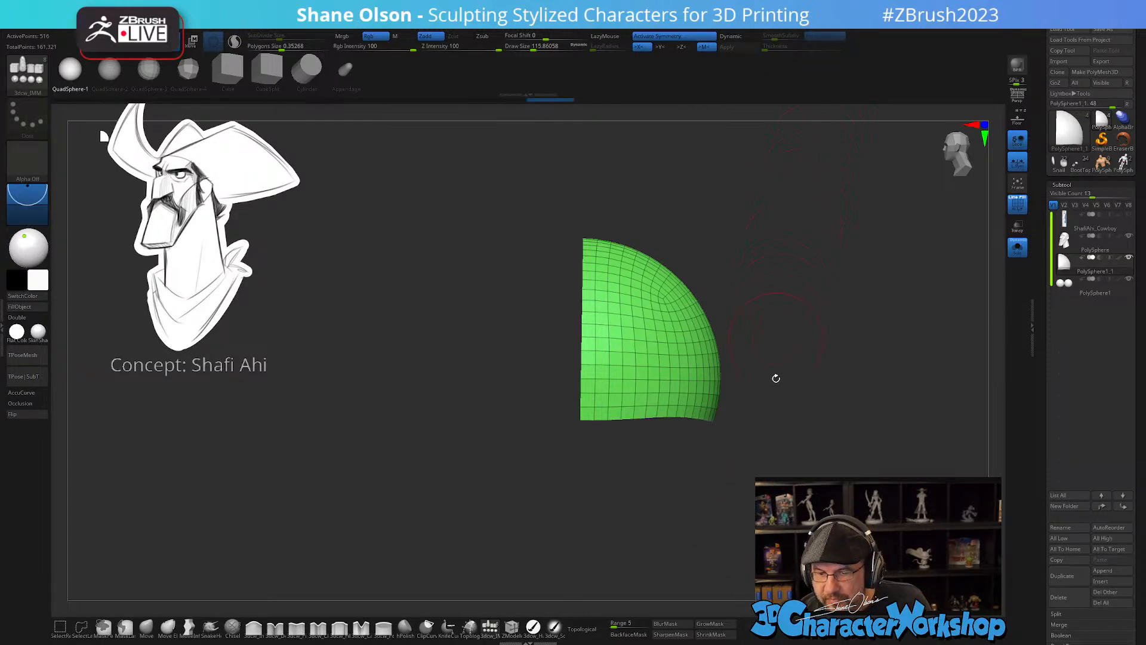
- Mask all but the shell's bottom polygon row, flatten its edge with a straight ClipCurve, and move it back up along Y
mouse_move(742, 469)
mouse_down()
mouse_move(732, 472)
mouse_move(739, 463)
mouse_up()
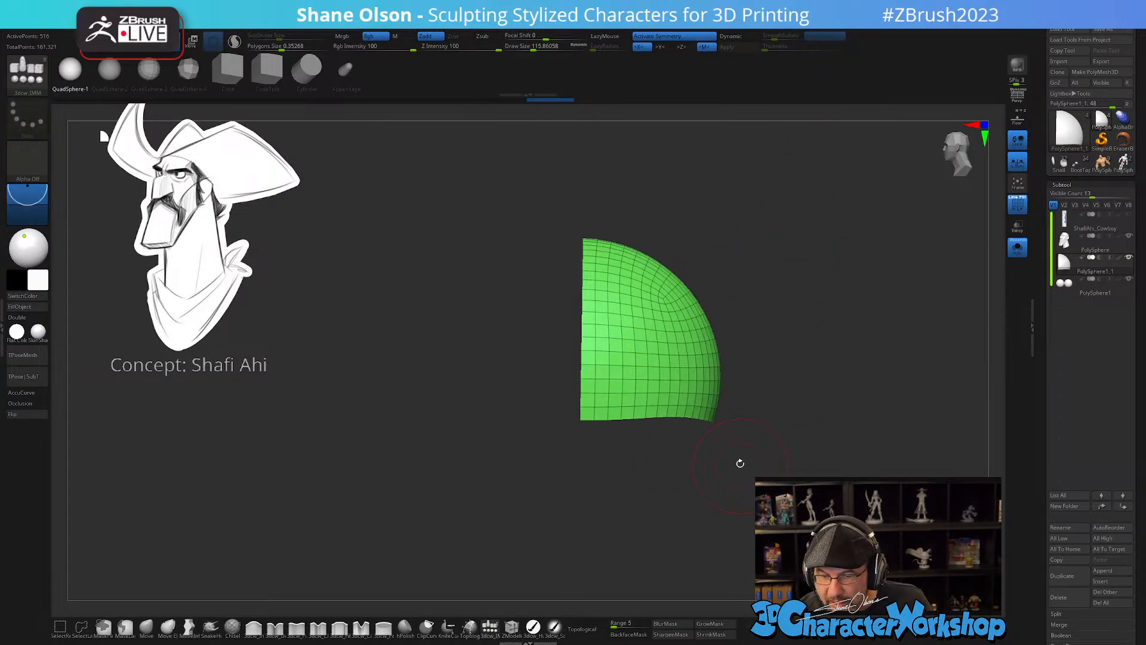
drag(729, 414, 771, 493)
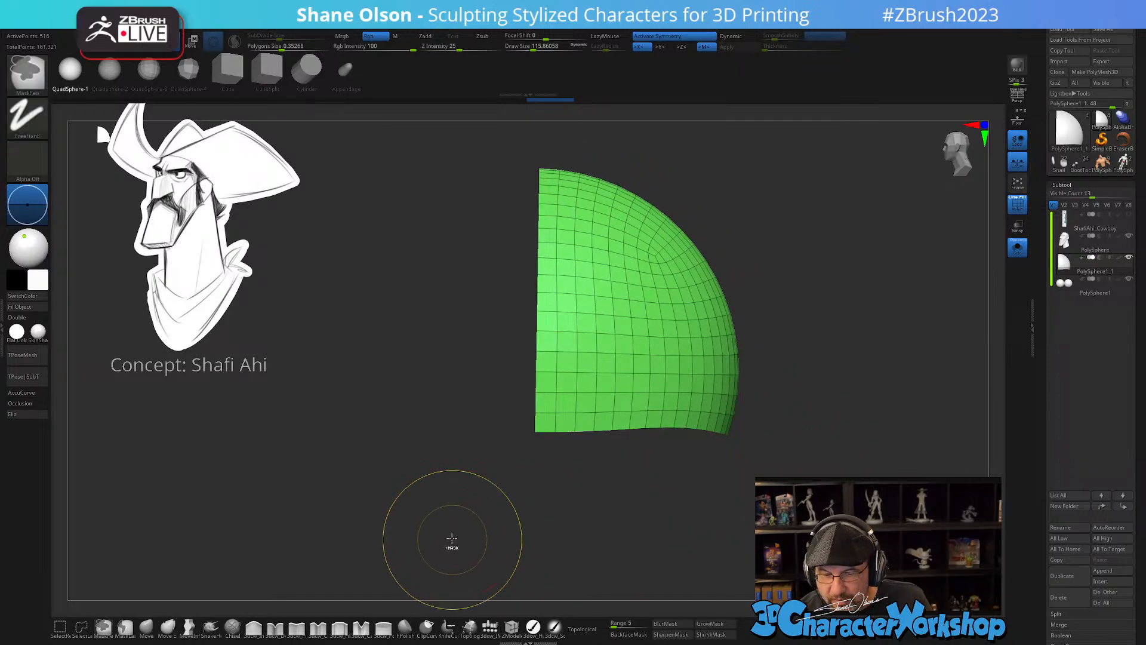
mouse_move(452, 537)
ctrl+mouse_down()
mouse_move(736, 475)
mouse_move(843, 421)
ctrl+mouse_up()
ctrl+click(842, 420)
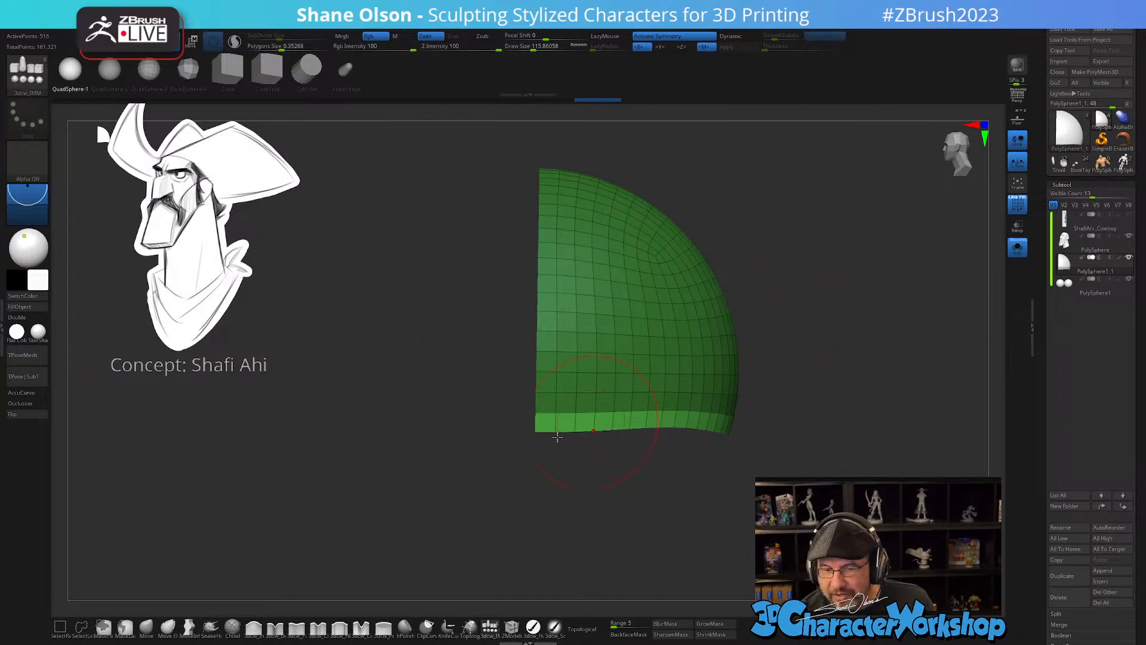
alt+drag(820, 437, 817, 406)
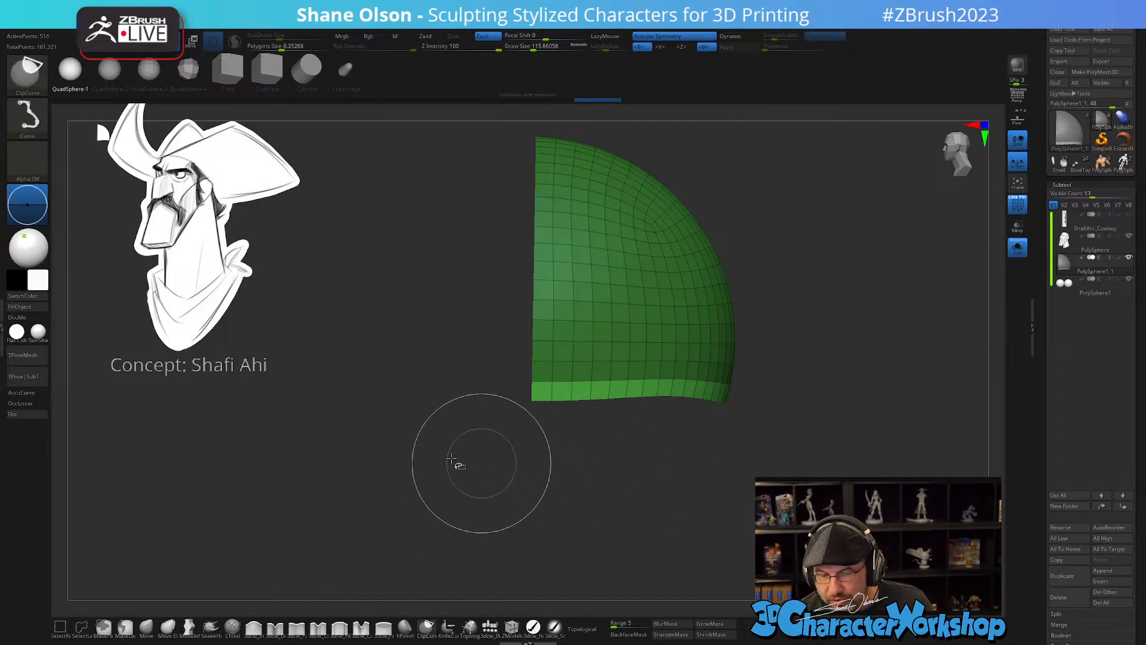
mouse_move(411, 440)
ctrl+shift+mouse_down()
mouse_move(783, 439)
mouse_move(790, 451)
mouse_move(803, 408)
mouse_move(805, 472)
mouse_move(804, 397)
mouse_move(804, 513)
mouse_move(815, 464)
ctrl+shift+mouse_up()
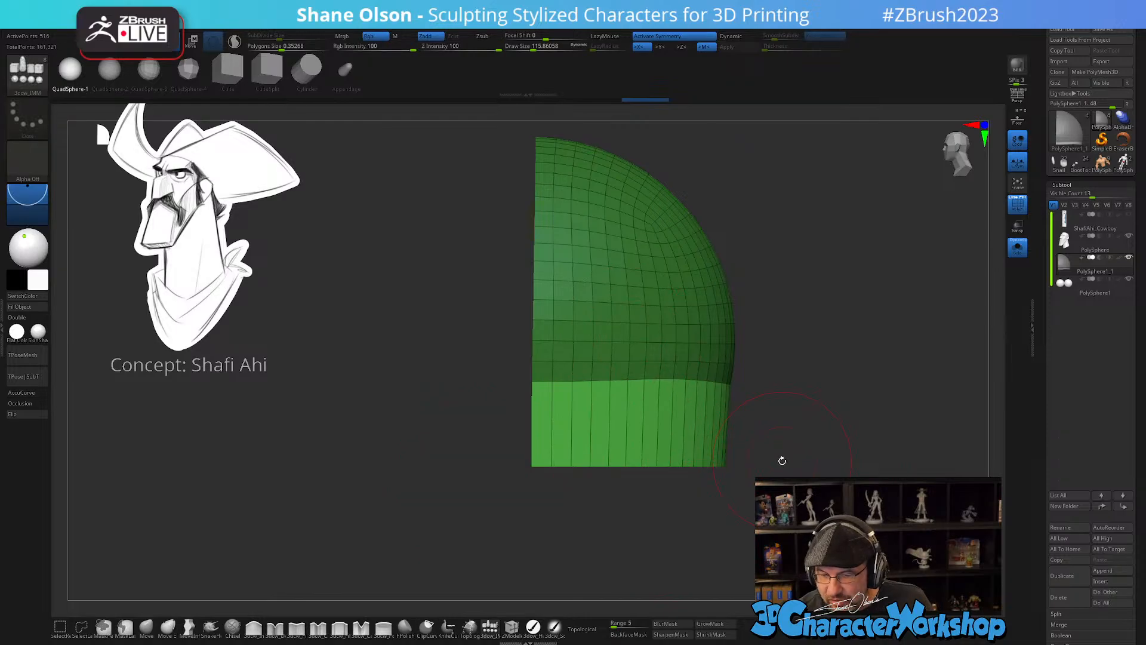
key(w)
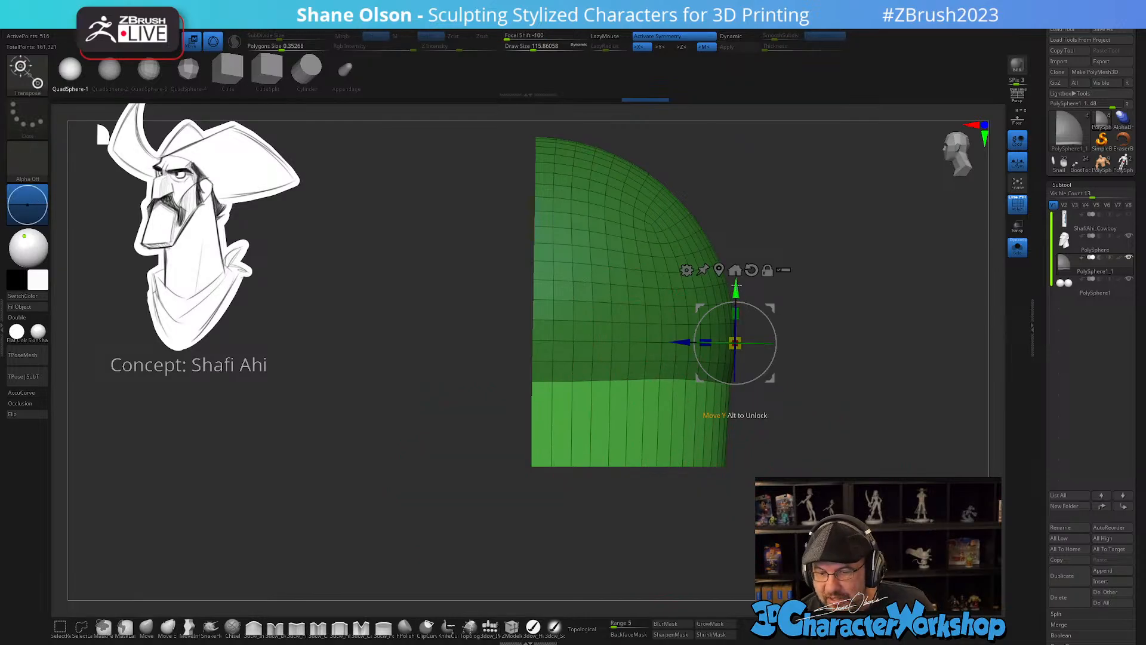
drag(735, 275, 738, 223)
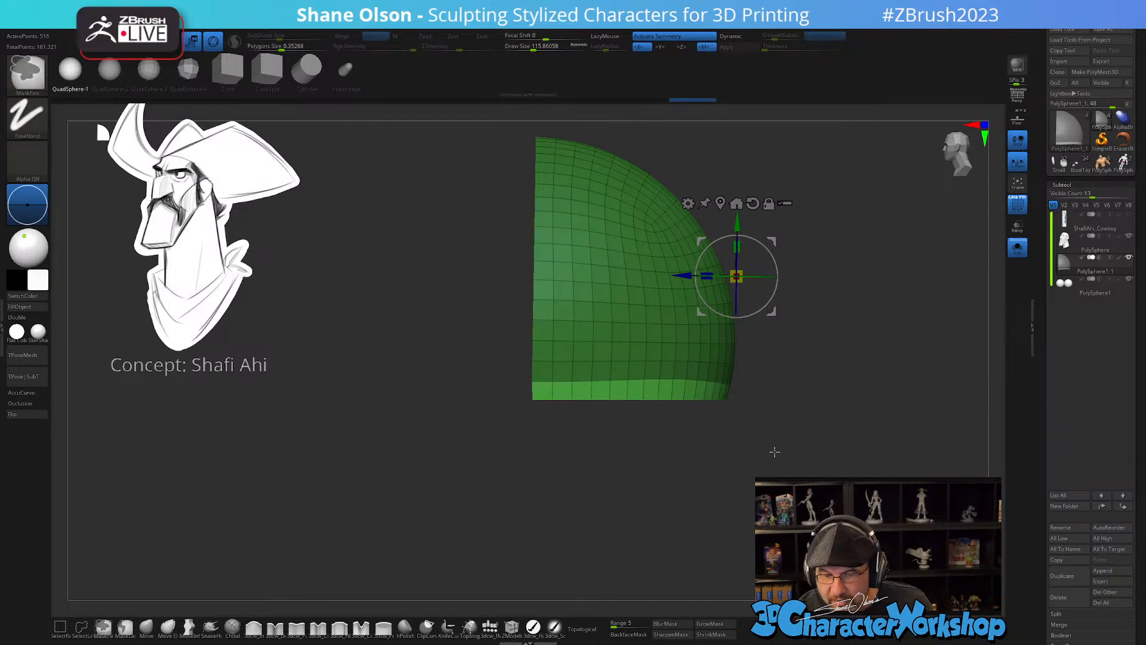
- Unmask a second bottom row, level the rim again with ClipCurve, raise it along Y, and clear the mask
alt+drag(777, 440, 768, 464)
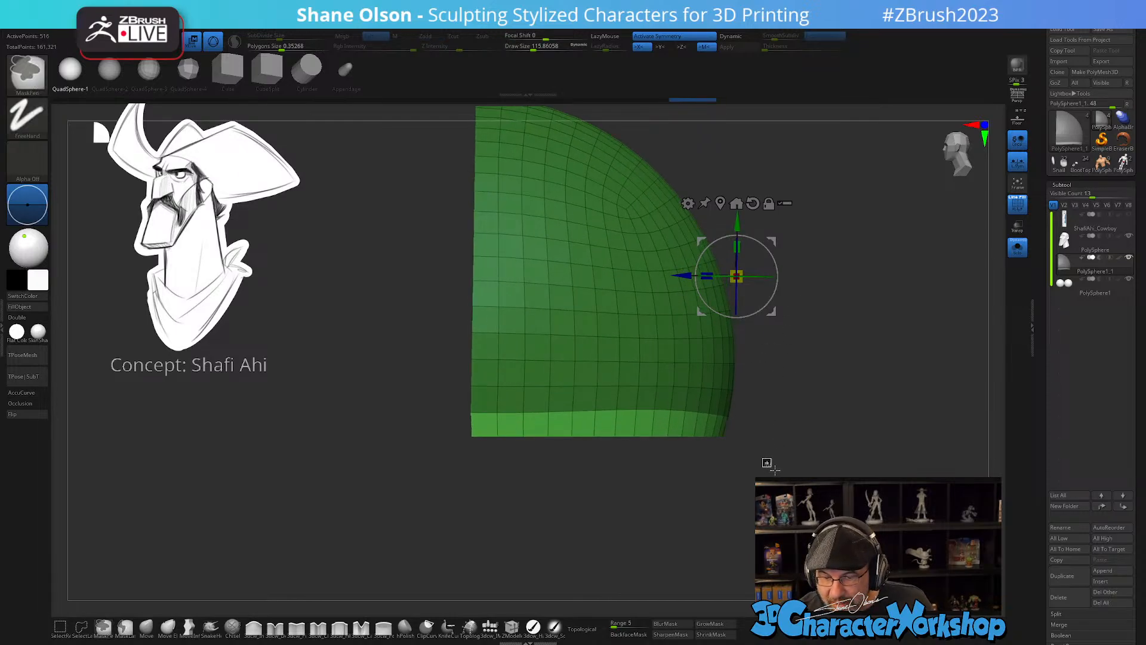
ctrl+drag(452, 396, 773, 426)
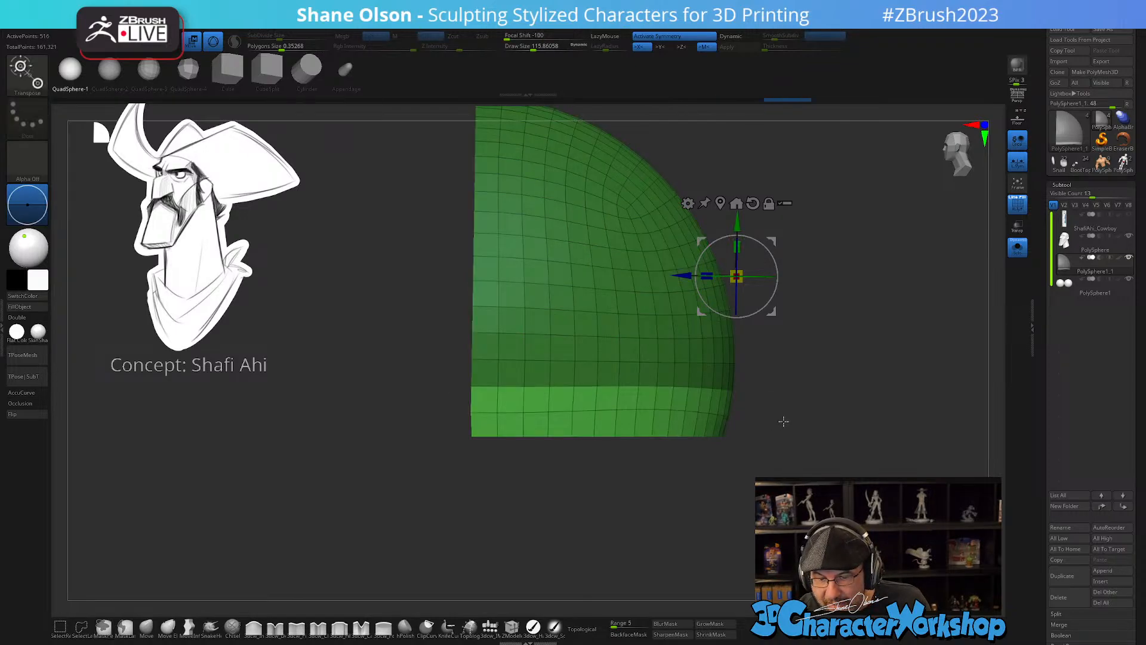
key(q)
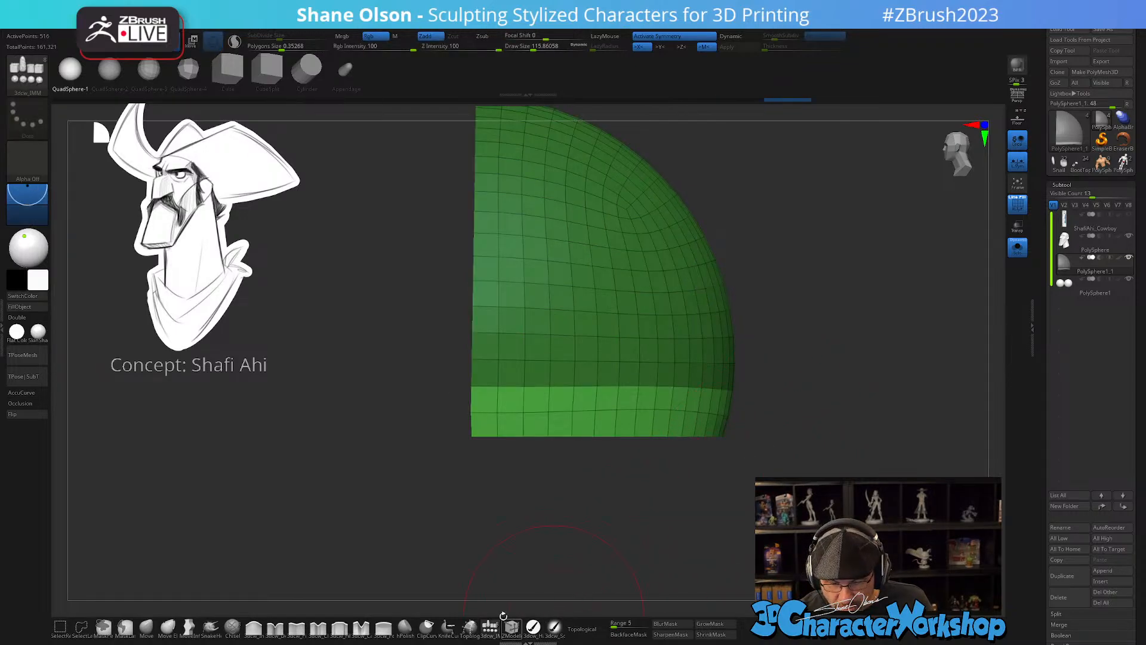
click(427, 626)
mouse_move(393, 456)
ctrl+shift+mouse_down()
mouse_move(673, 451)
mouse_move(806, 427)
ctrl+shift+mouse_up()
key(w)
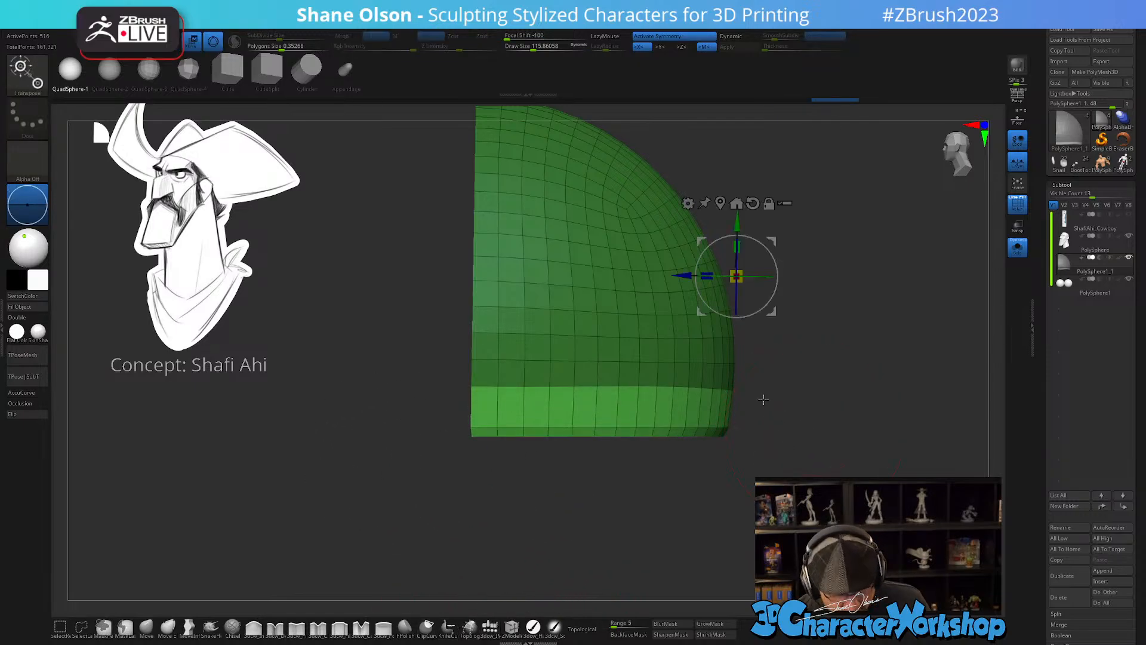
drag(739, 226, 738, 209)
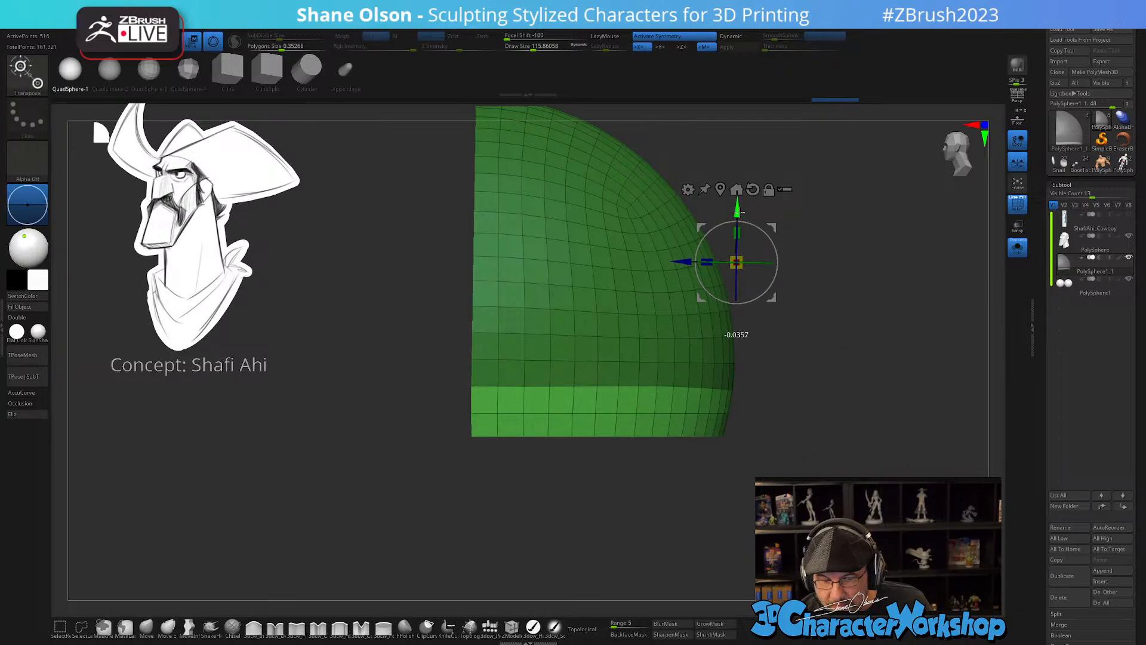
ctrl+click(814, 442)
mouse_move(814, 442)
mouse_down()
mouse_move(770, 454)
mouse_move(802, 451)
mouse_move(806, 417)
mouse_move(769, 451)
mouse_move(818, 464)
mouse_up()
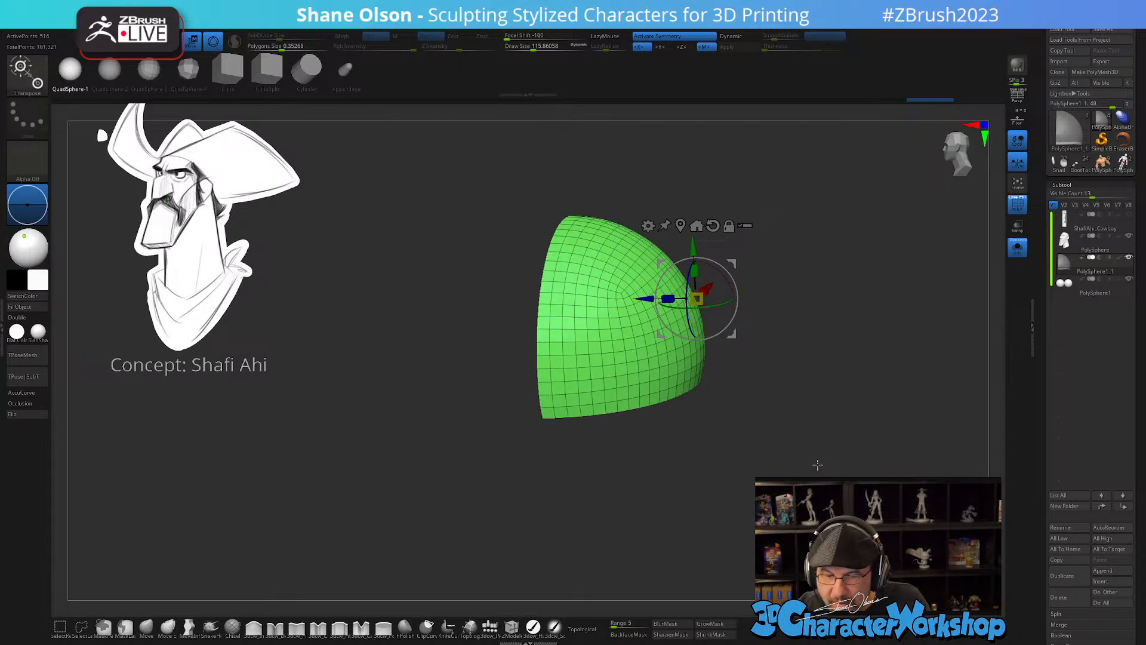
- Scale the shell narrower from front to back with the gizmo, working from the side view
drag(881, 379, 823, 312)
drag(668, 351, 645, 359)
shift+drag(786, 317, 816, 296)
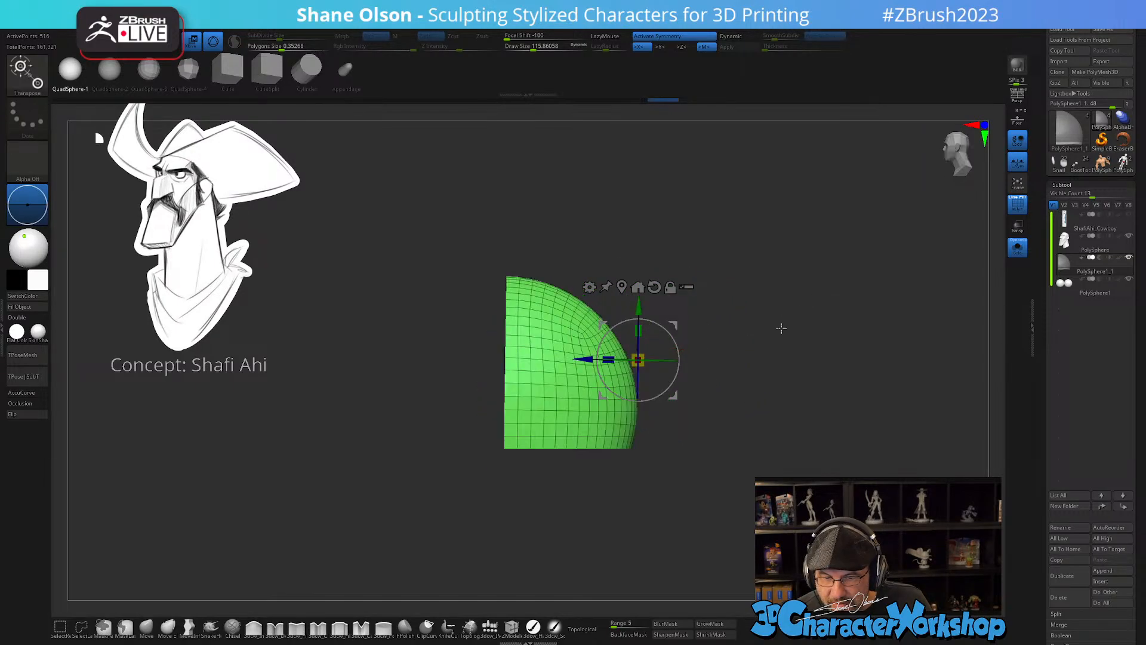
drag(610, 361, 639, 326)
mouse_move(808, 366)
mouse_down()
mouse_move(824, 384)
mouse_move(814, 382)
mouse_up()
drag(784, 338, 818, 314)
- Turn on Dynamic Subdivision for the shell and give it a Thickness of 0.02198
click(735, 36)
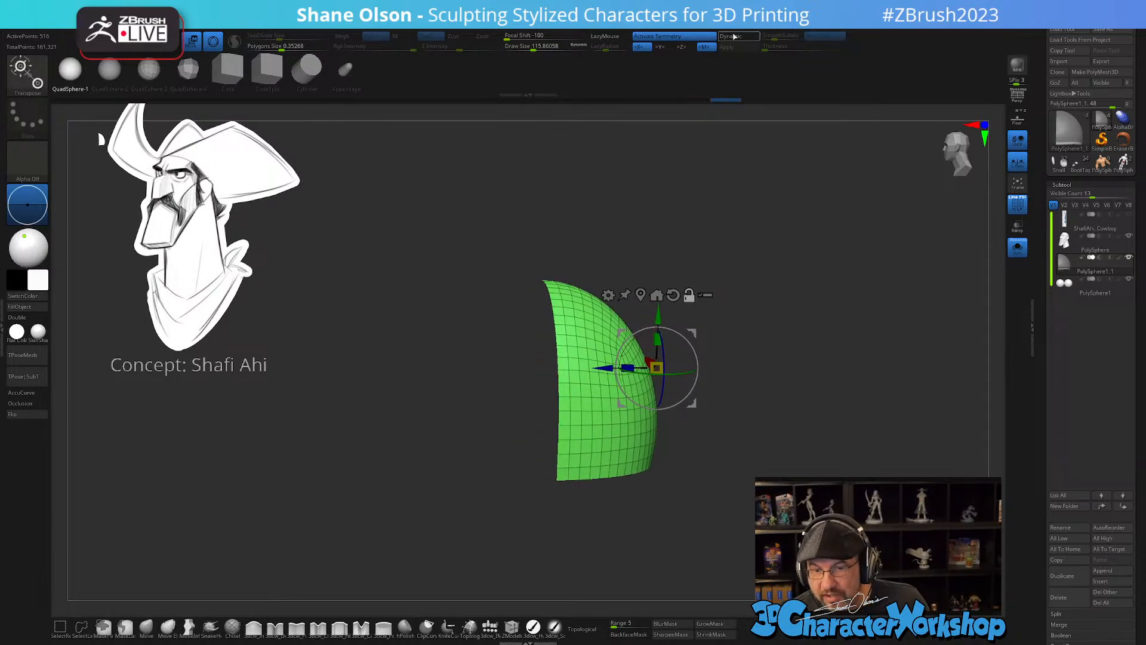
click(772, 47)
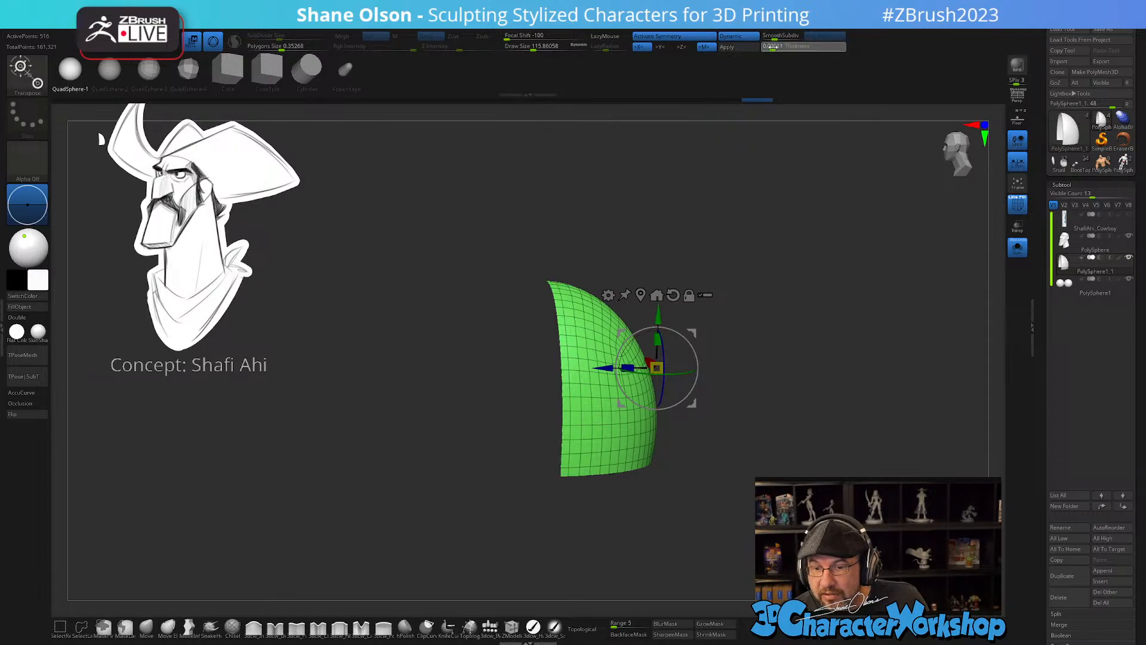
drag(785, 47, 795, 48)
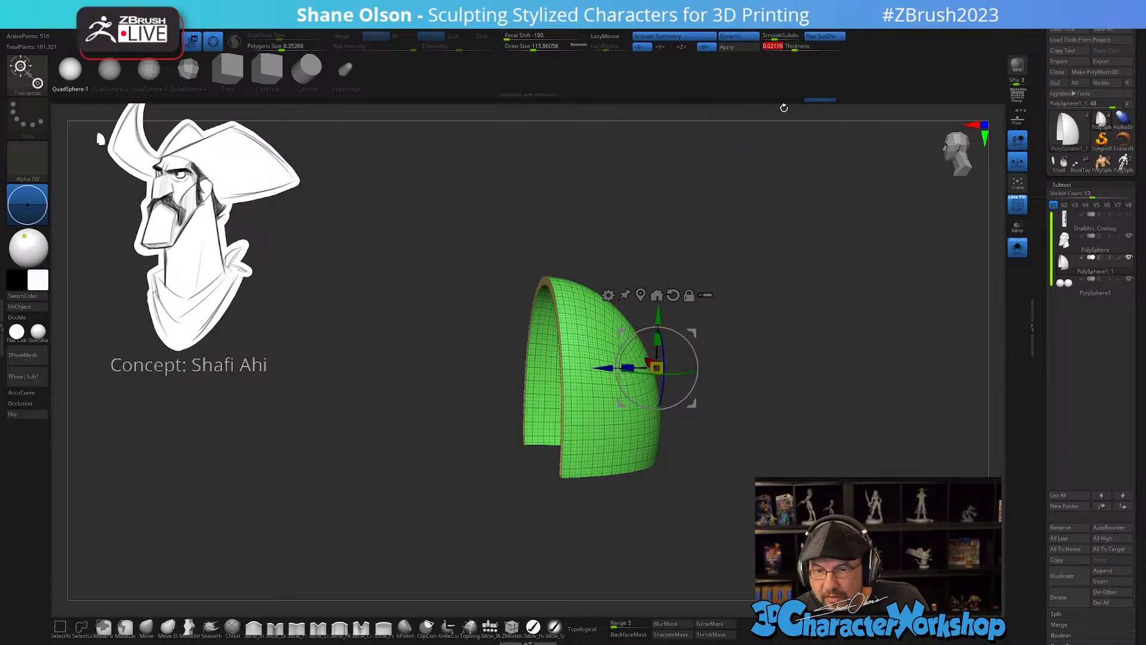
drag(807, 271, 564, 410)
- Uncrease all the shell's edges and turn off Post SubDiv, with the polyframe hidden for a smooth view
key(q)
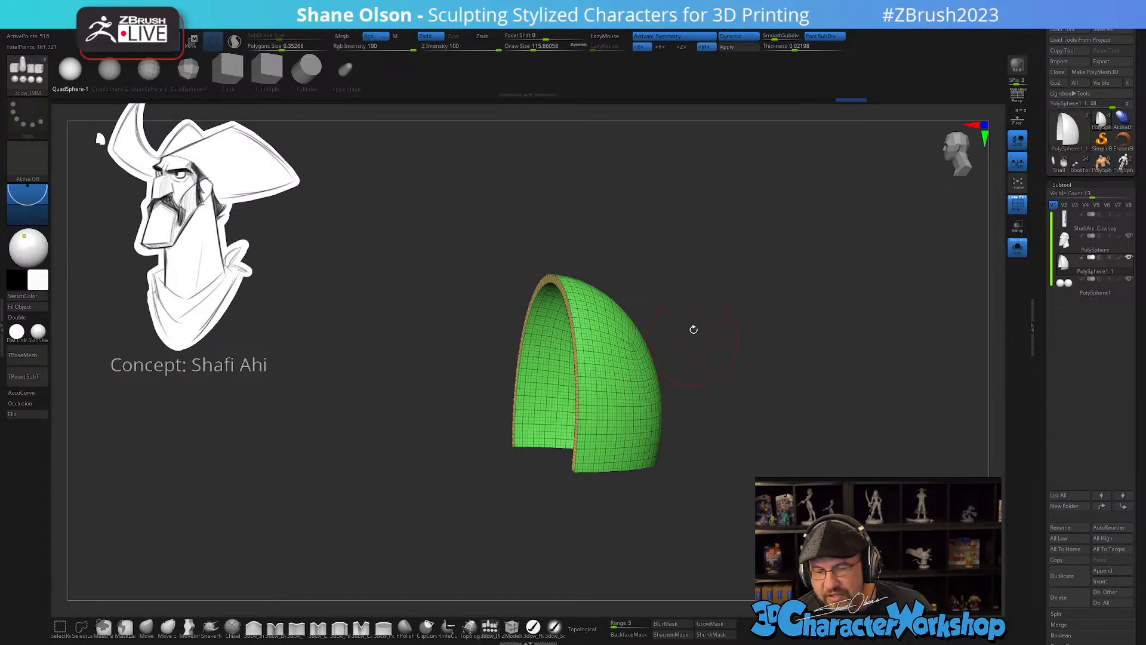
key(space)
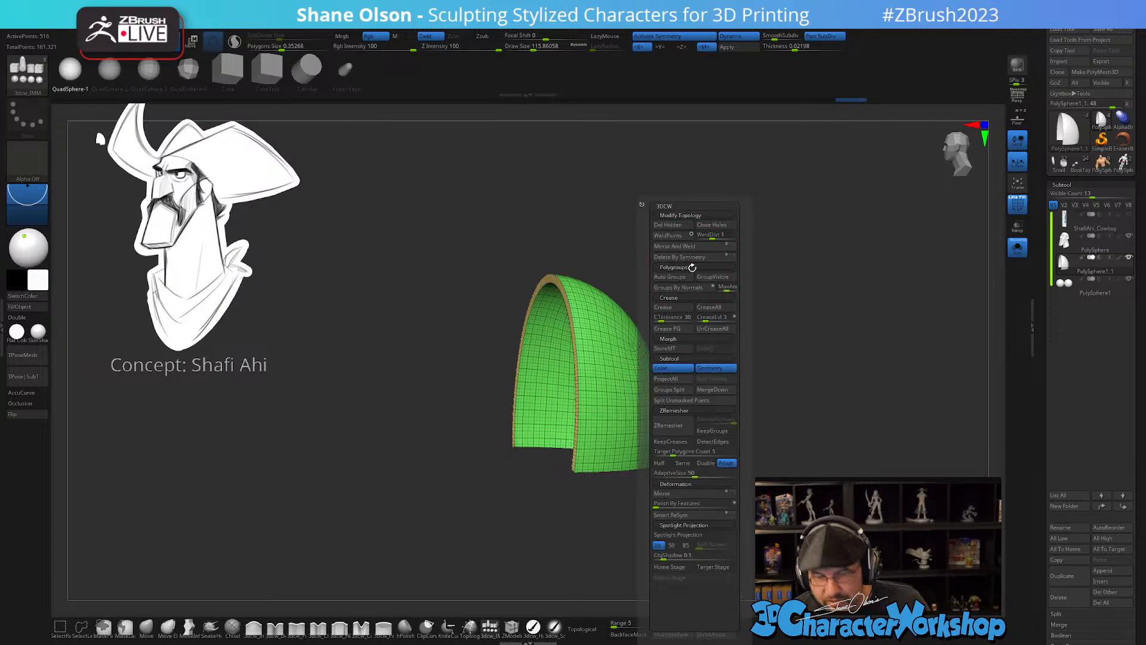
click(715, 330)
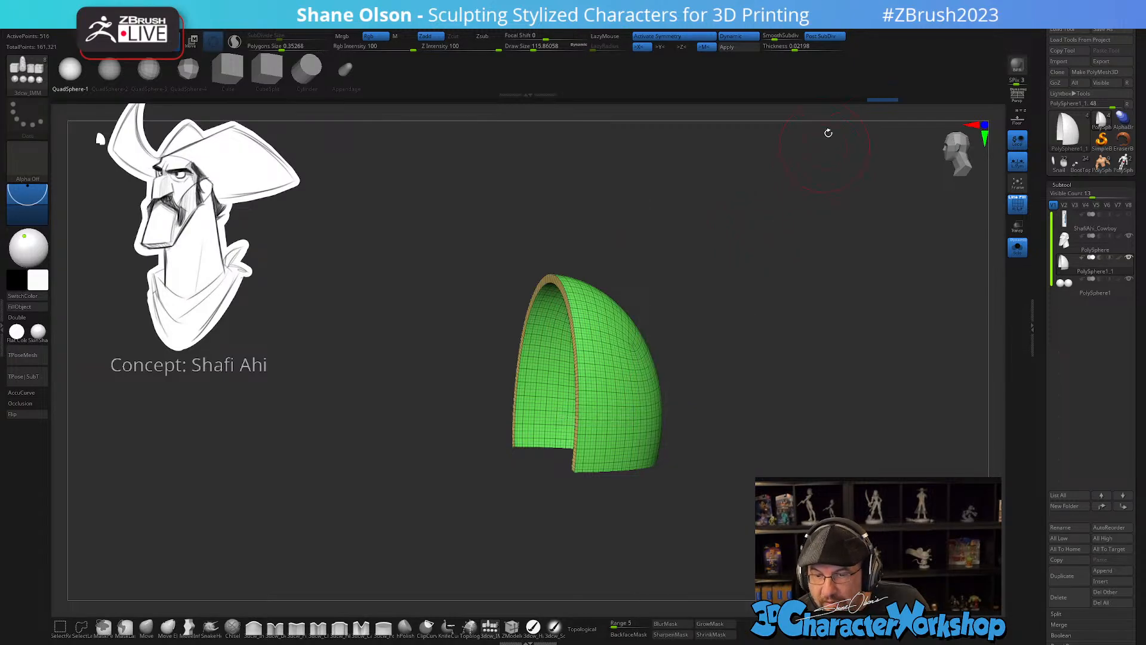
click(819, 37)
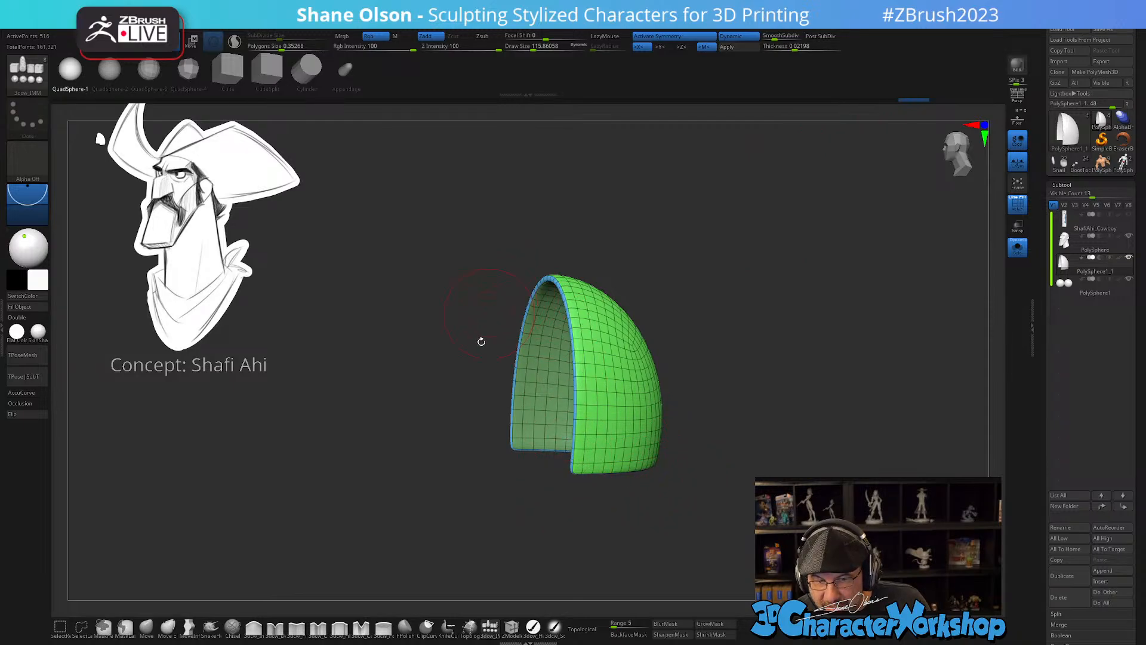
key(shift+f)
drag(867, 393, 998, 266)
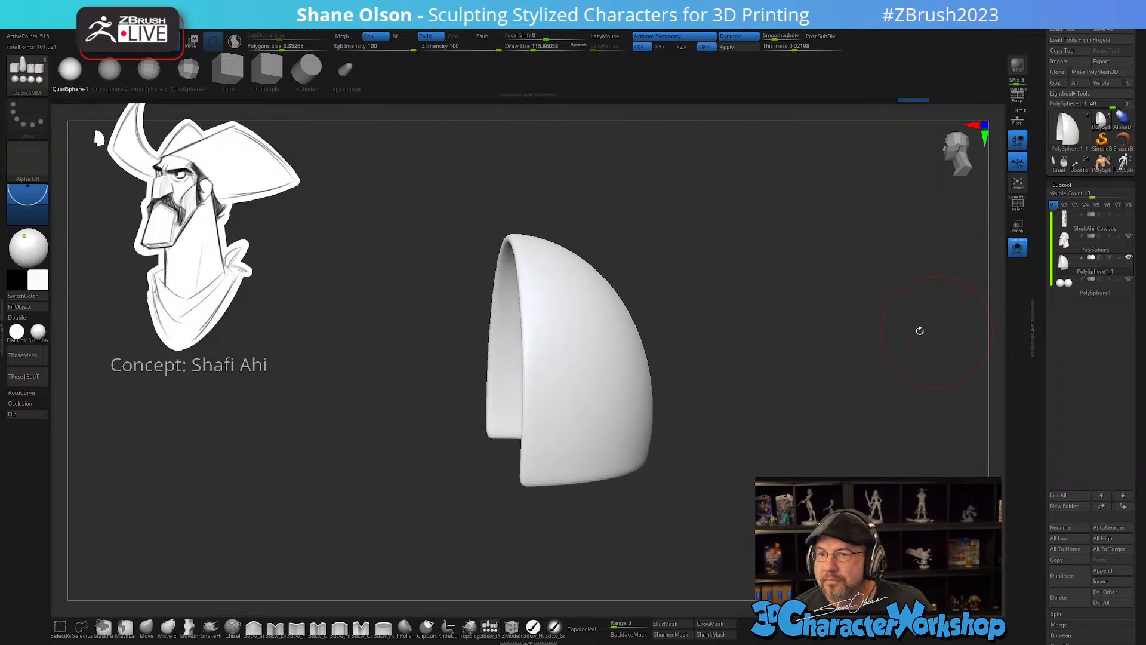
- Bring the head back into view, make it the active subtool, and hide the shell part
mouse_move(1066, 242)
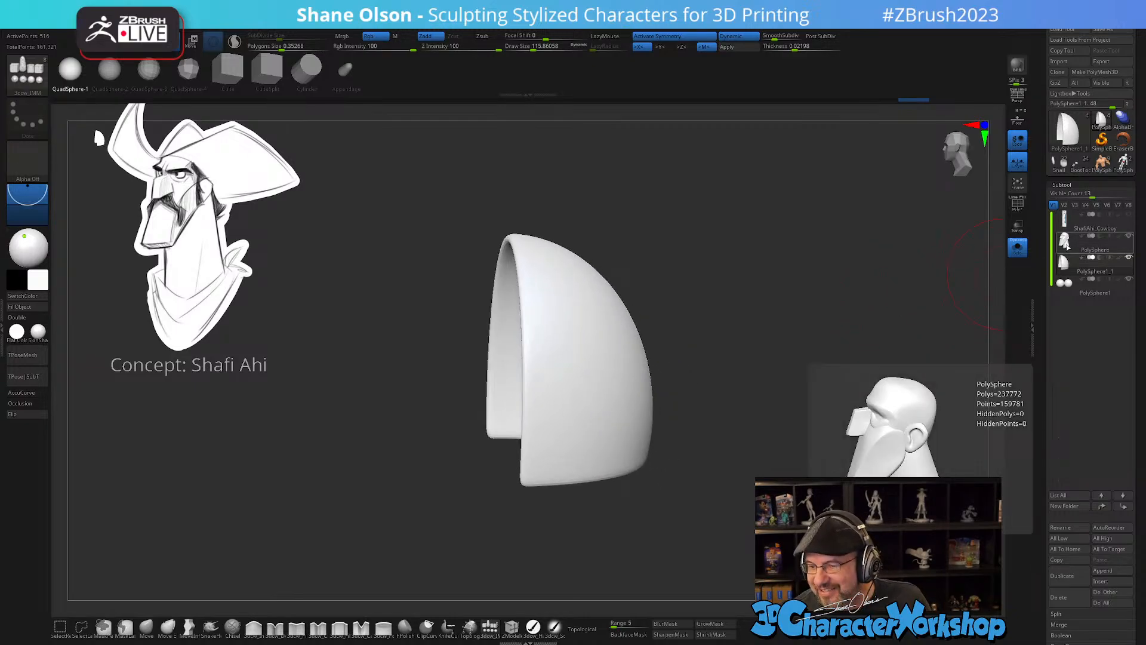
click(1019, 248)
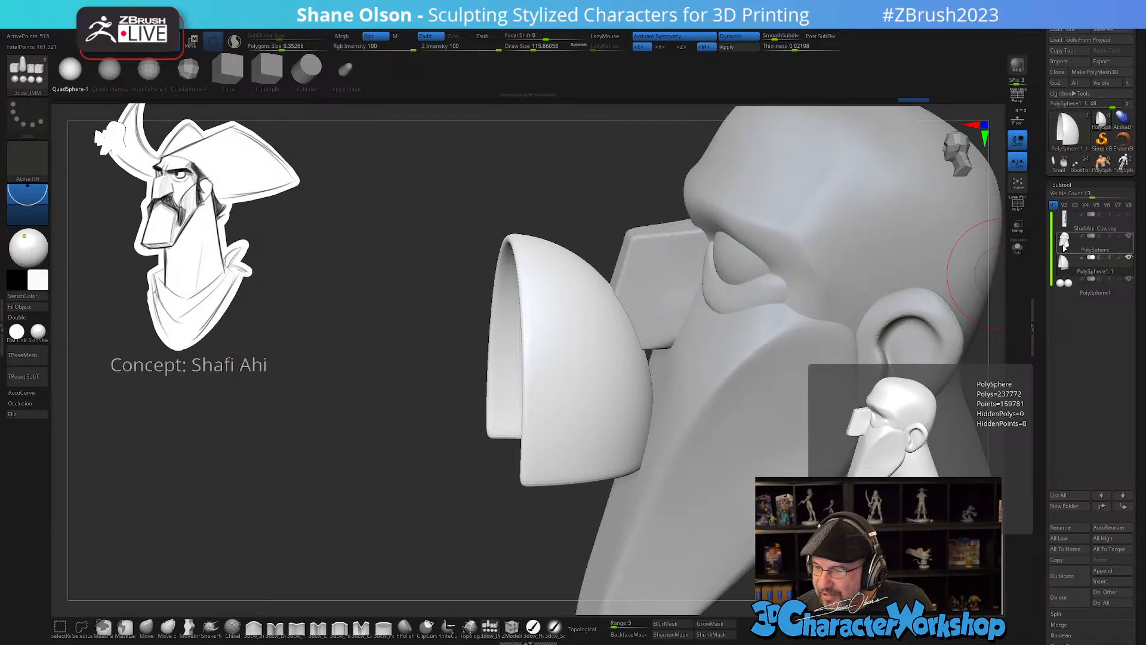
click(1066, 241)
click(1123, 259)
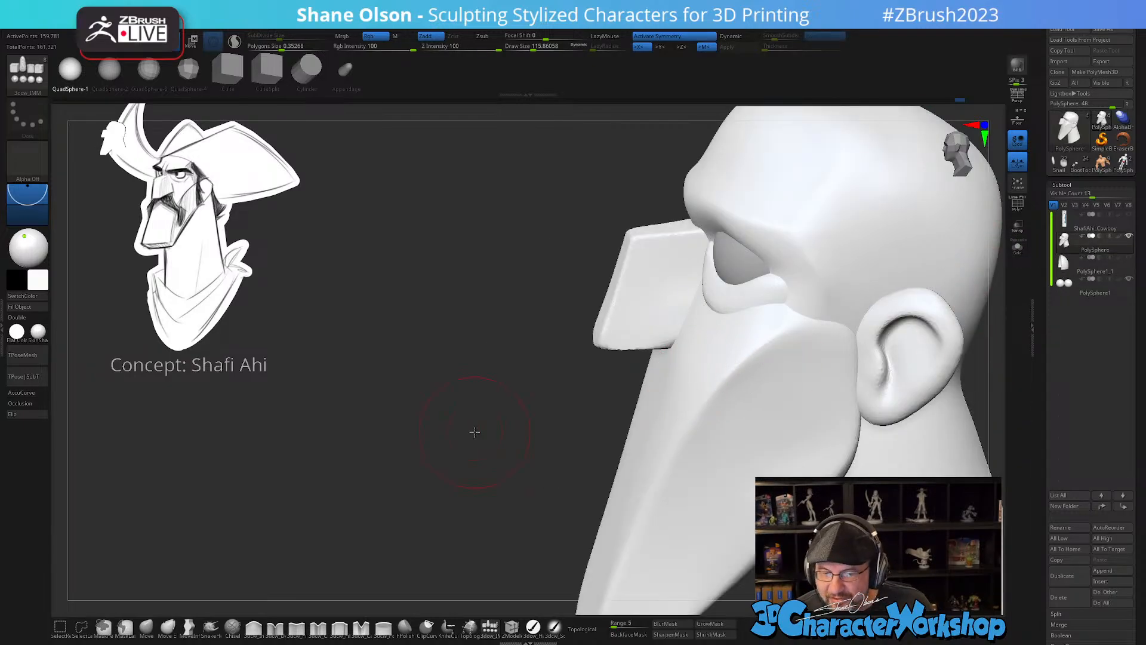
key(f)
drag(930, 304, 922, 321)
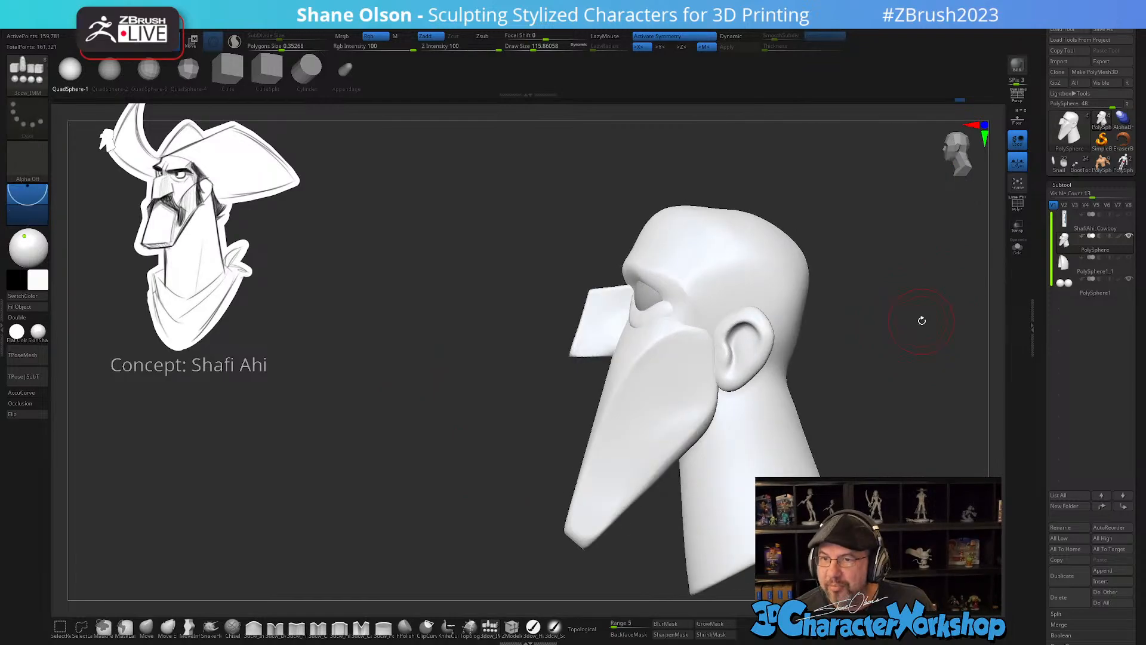
mouse_move(860, 386)
mouse_down()
mouse_move(765, 374)
mouse_move(768, 360)
mouse_move(770, 391)
mouse_move(786, 392)
mouse_move(772, 400)
mouse_move(790, 388)
mouse_move(736, 423)
mouse_move(727, 414)
mouse_move(789, 384)
mouse_up()
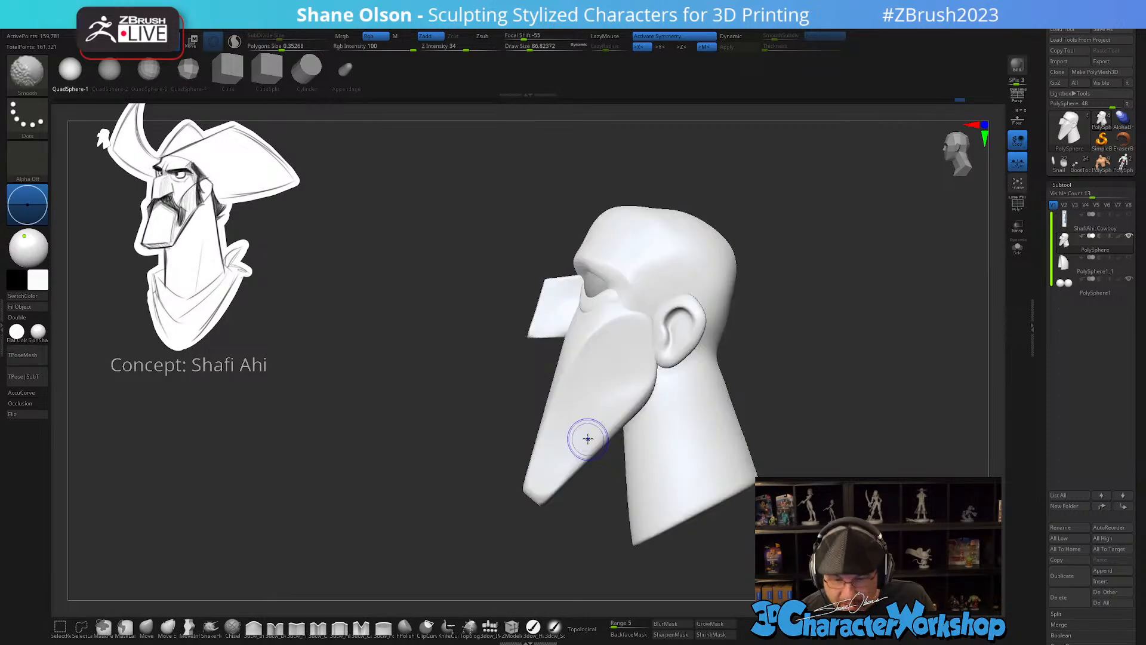
- Change the masking brush and mask the lower end of the long jaw straight across in the side view
mouse_move(529, 372)
ctrl+mouse_down()
mouse_move(452, 500)
mouse_move(541, 555)
ctrl+mouse_up()
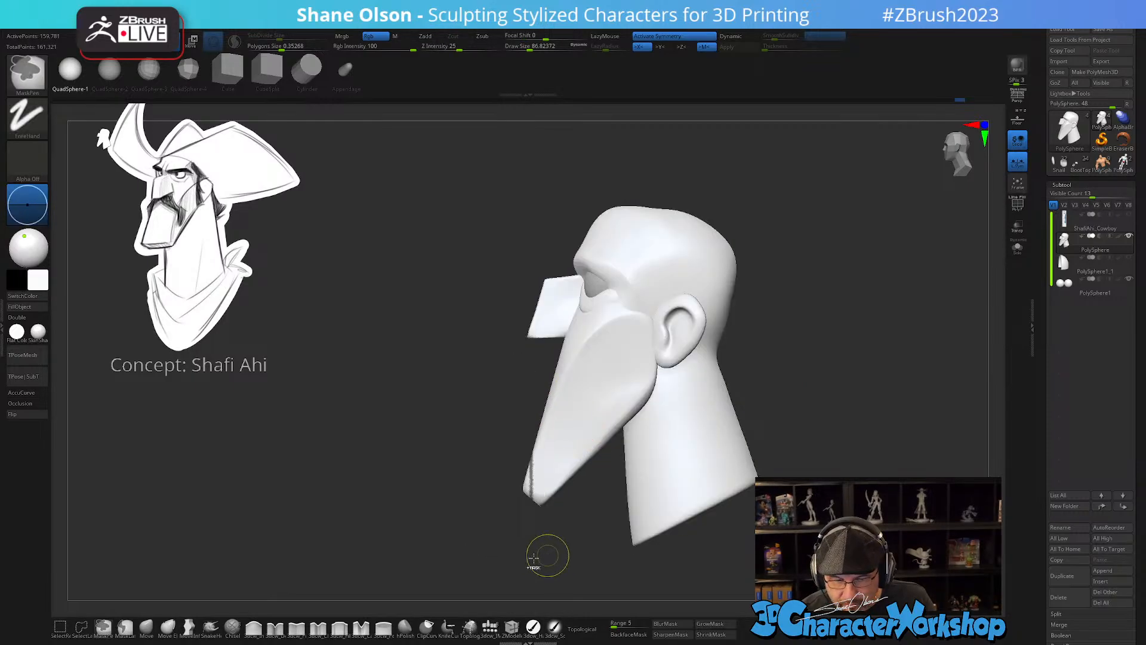
click(125, 627)
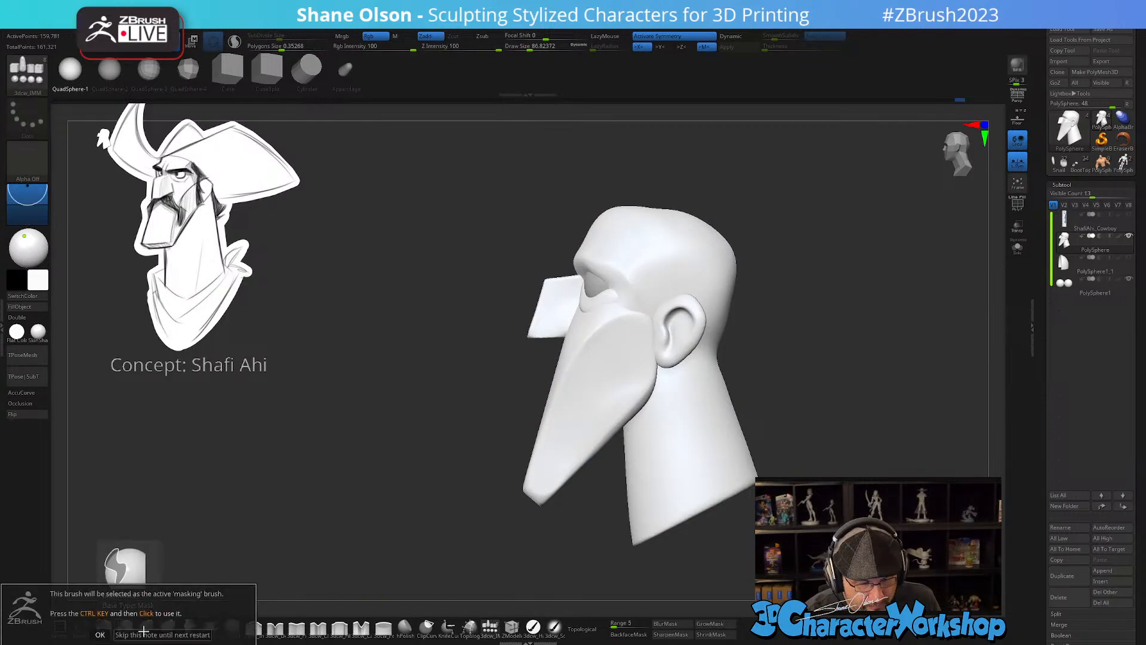
click(101, 635)
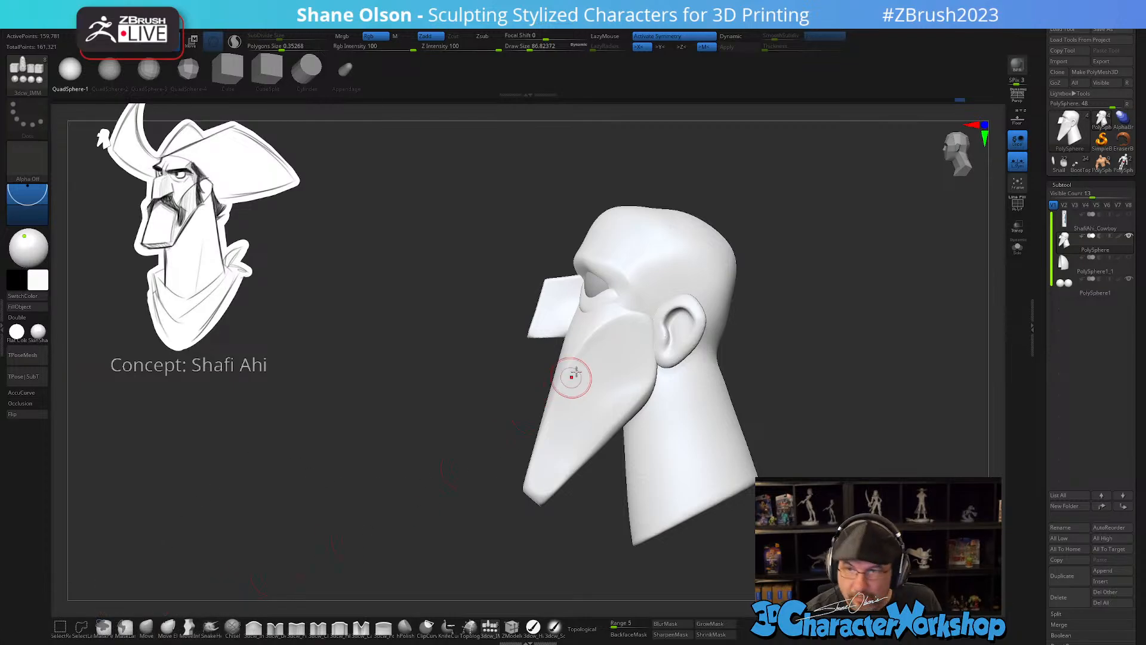
alt+drag(824, 402, 815, 384)
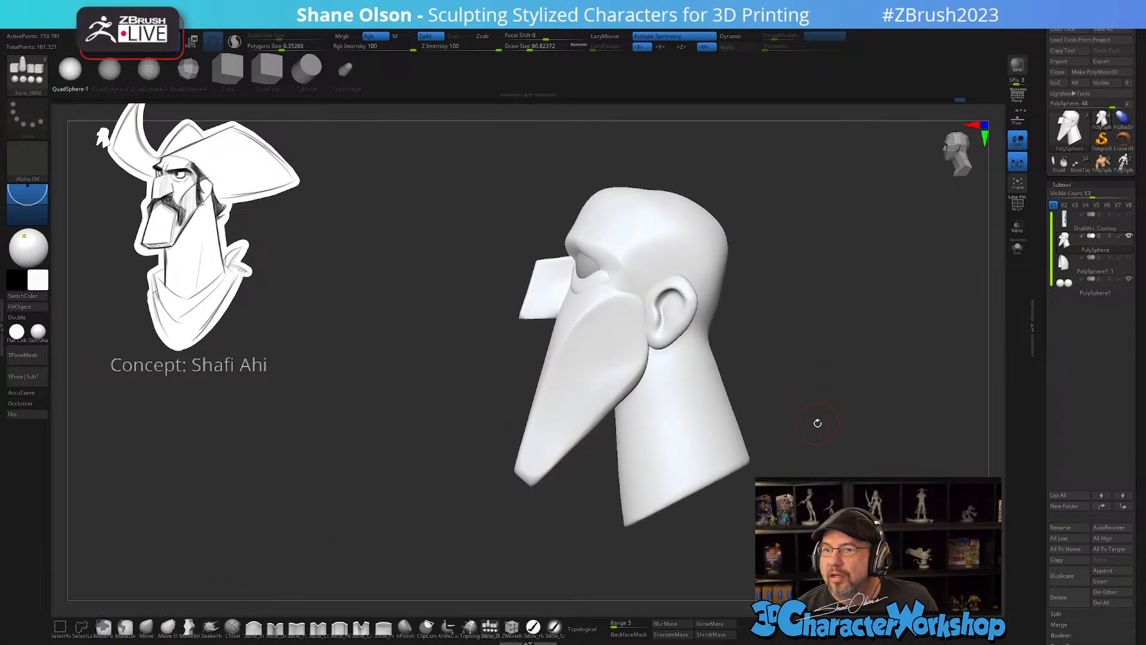
mouse_move(508, 357)
ctrl+mouse_down()
mouse_move(563, 525)
mouse_move(605, 442)
ctrl+mouse_up()
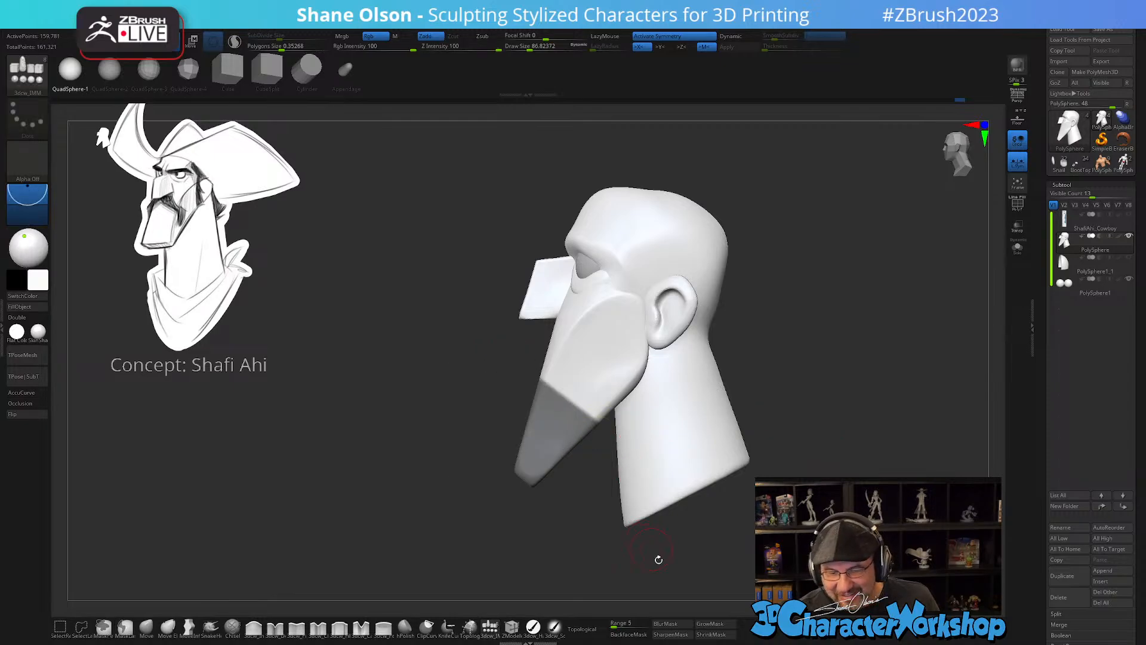
- Blur the jaw mask's edge and invert the mask so that only the jaw's lower end can be edited
click(677, 636)
click(681, 625)
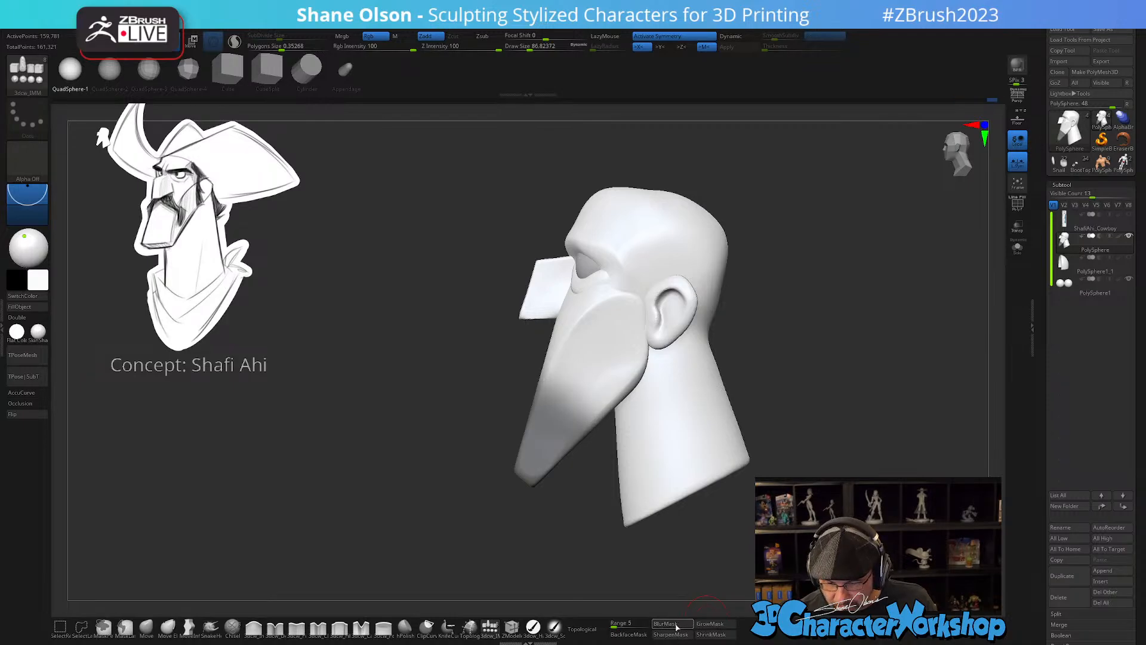
ctrl+click(738, 527)
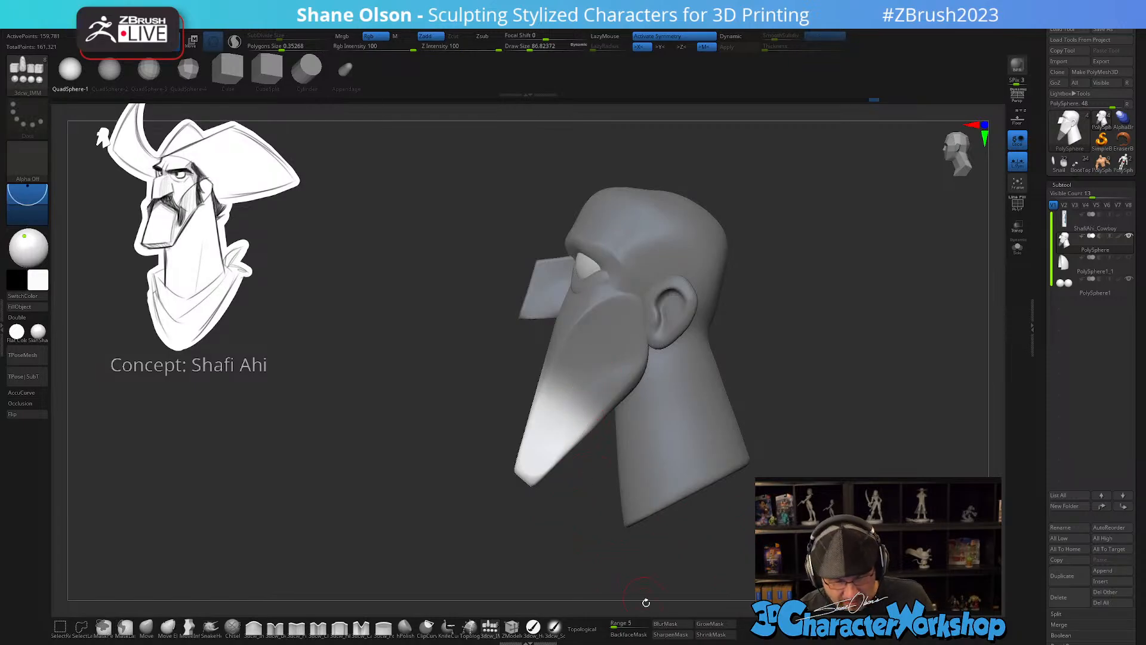
click(664, 624)
- Move the lower end of the jaw slightly up and back with the gizmo, clear the mask, and return to Draw mode
key(w)
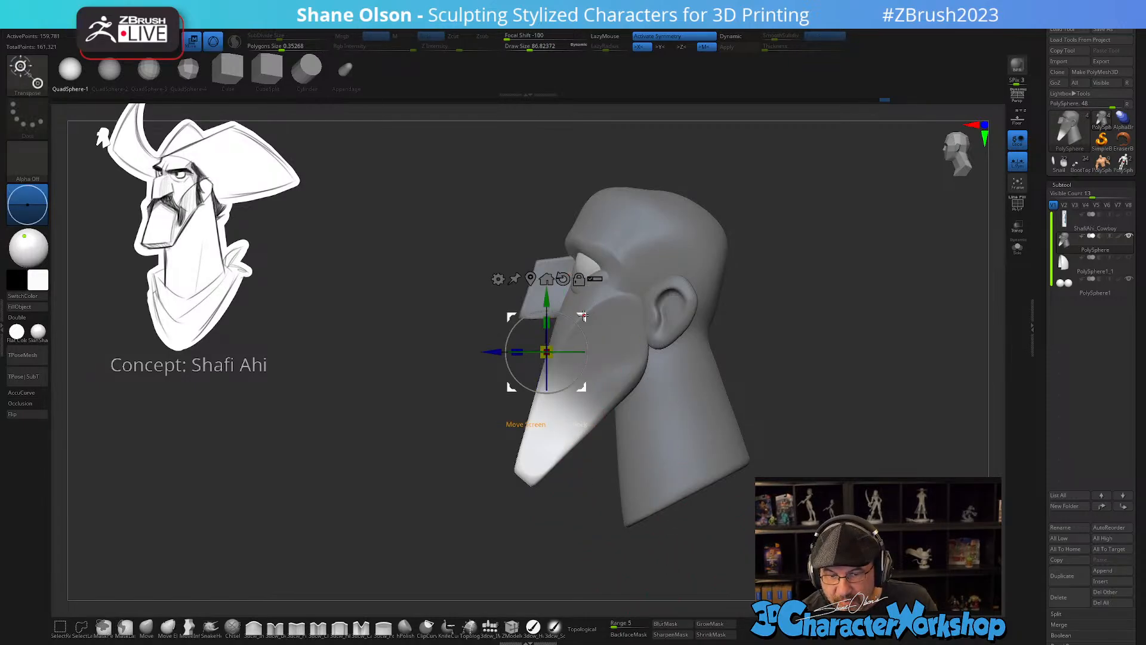
click(563, 278)
drag(587, 308, 591, 302)
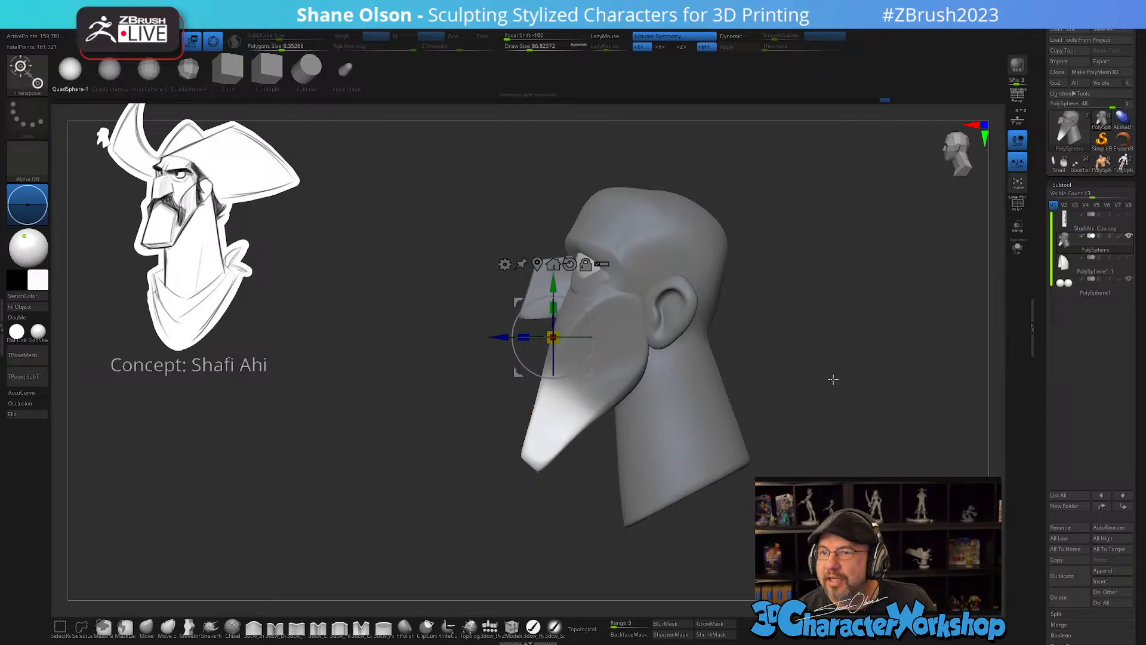
alt+drag(834, 379, 797, 349)
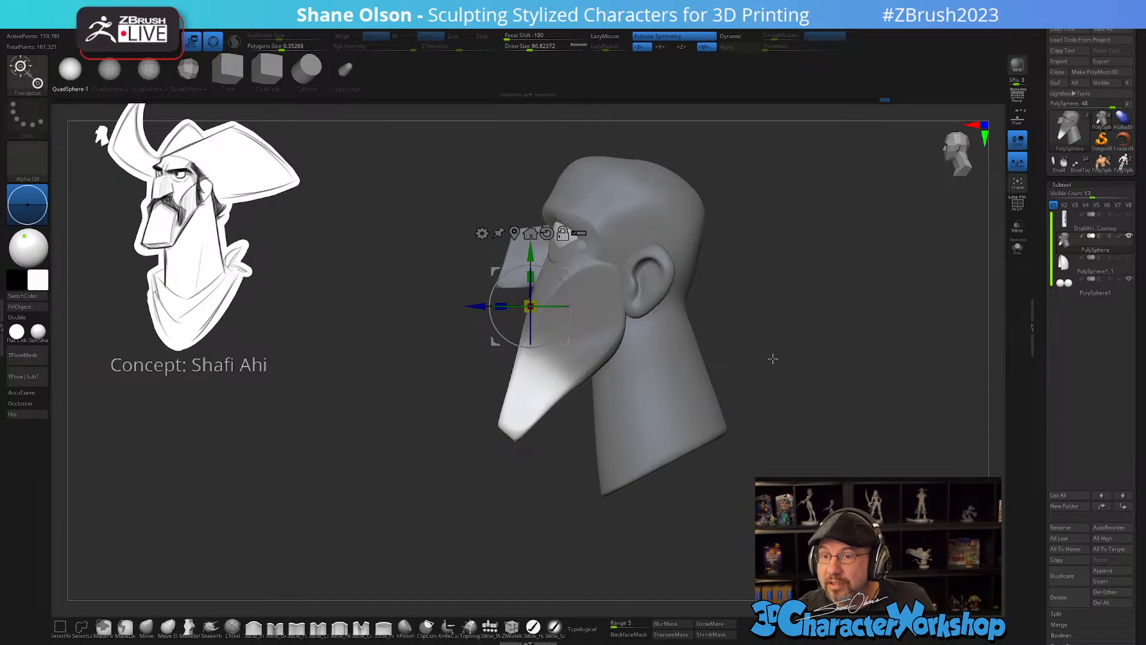
mouse_move(769, 368)
ctrl+mouse_down()
mouse_move(775, 351)
mouse_move(793, 364)
mouse_move(755, 392)
mouse_move(775, 398)
ctrl+mouse_up()
key(q)
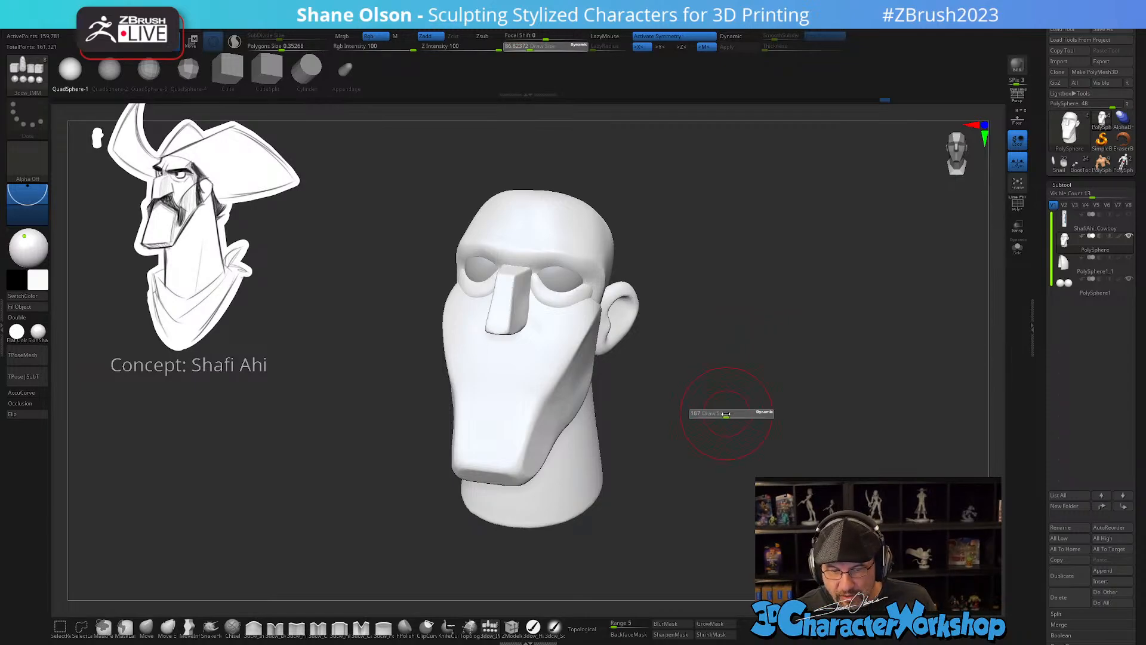
shift+drag(724, 400, 727, 406)
key(grave)
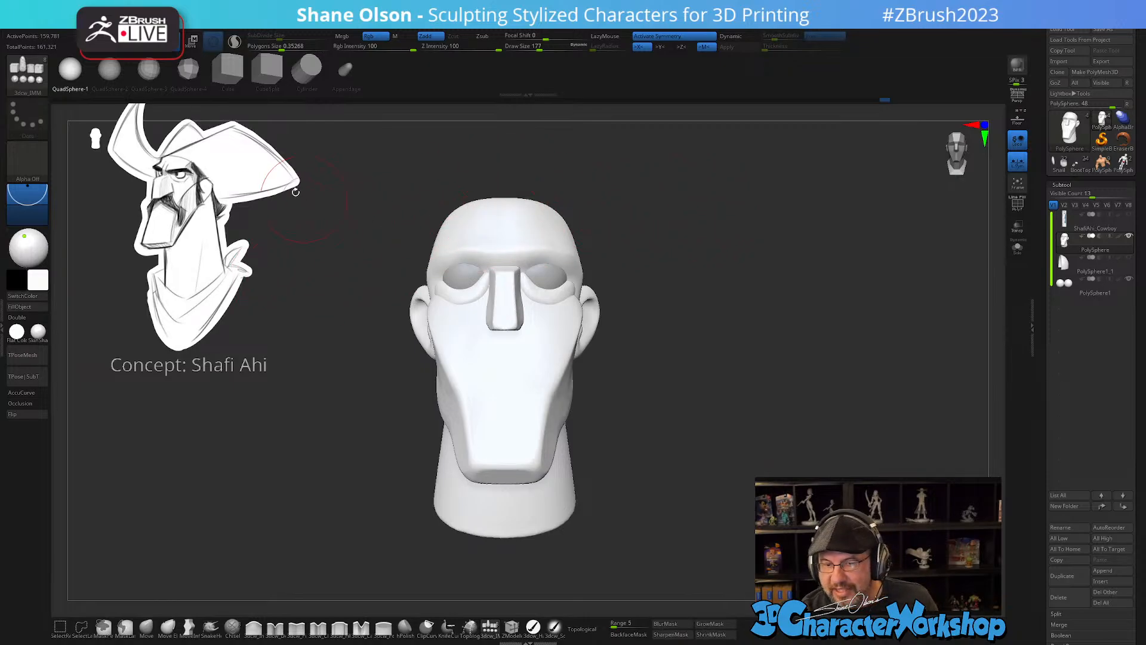
key(3)
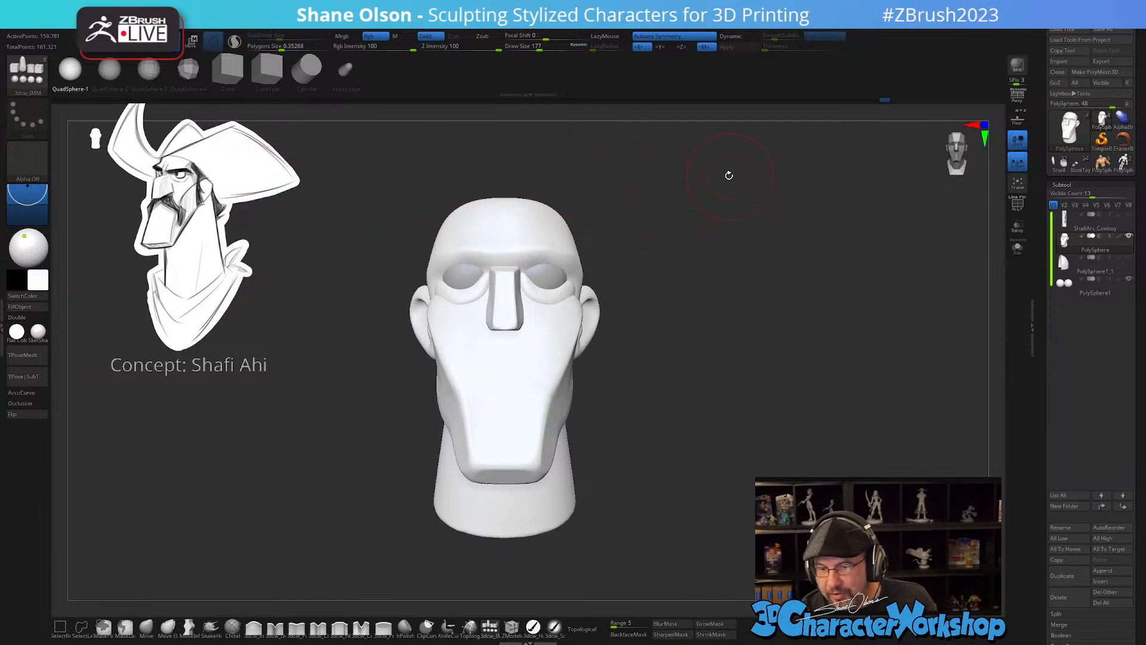
key(3)
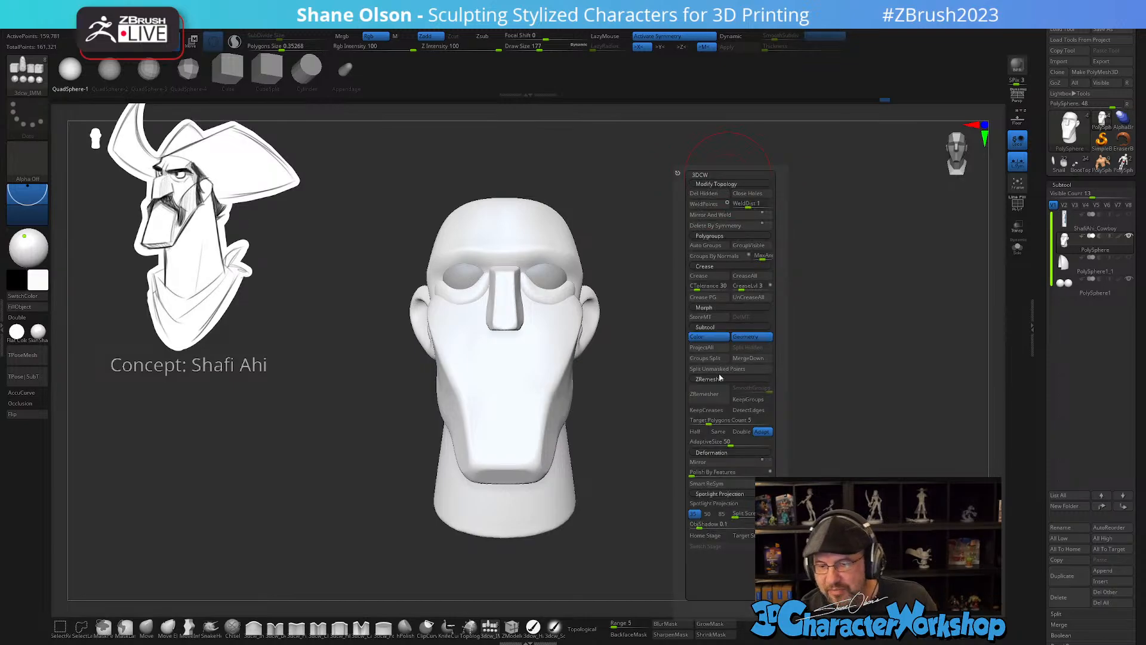
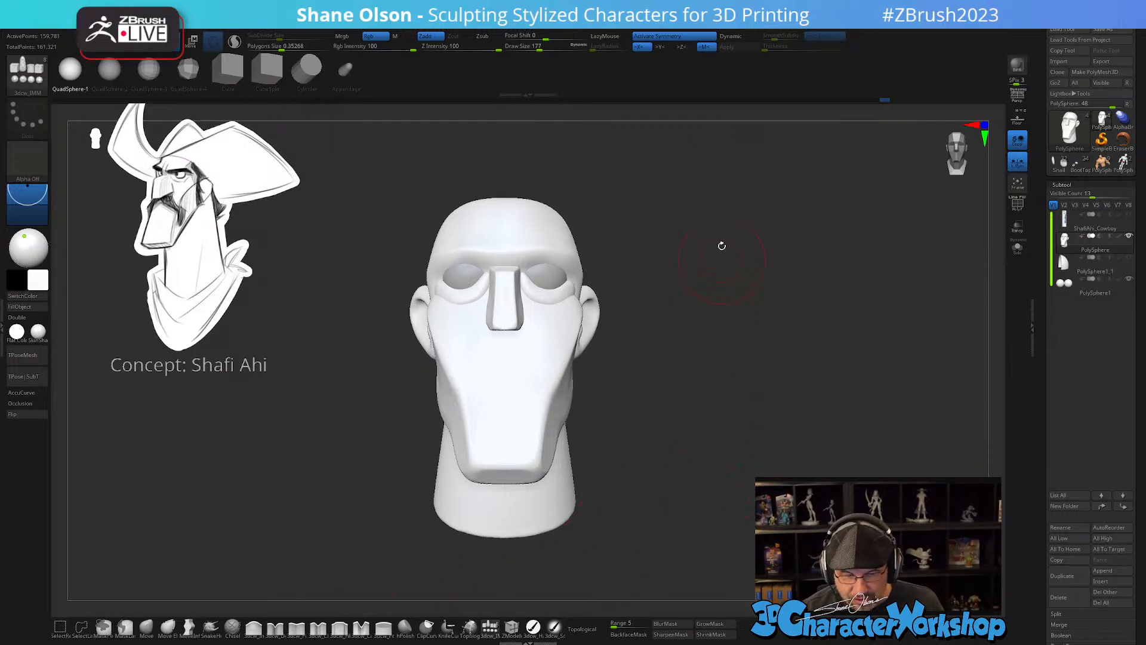
key(space)
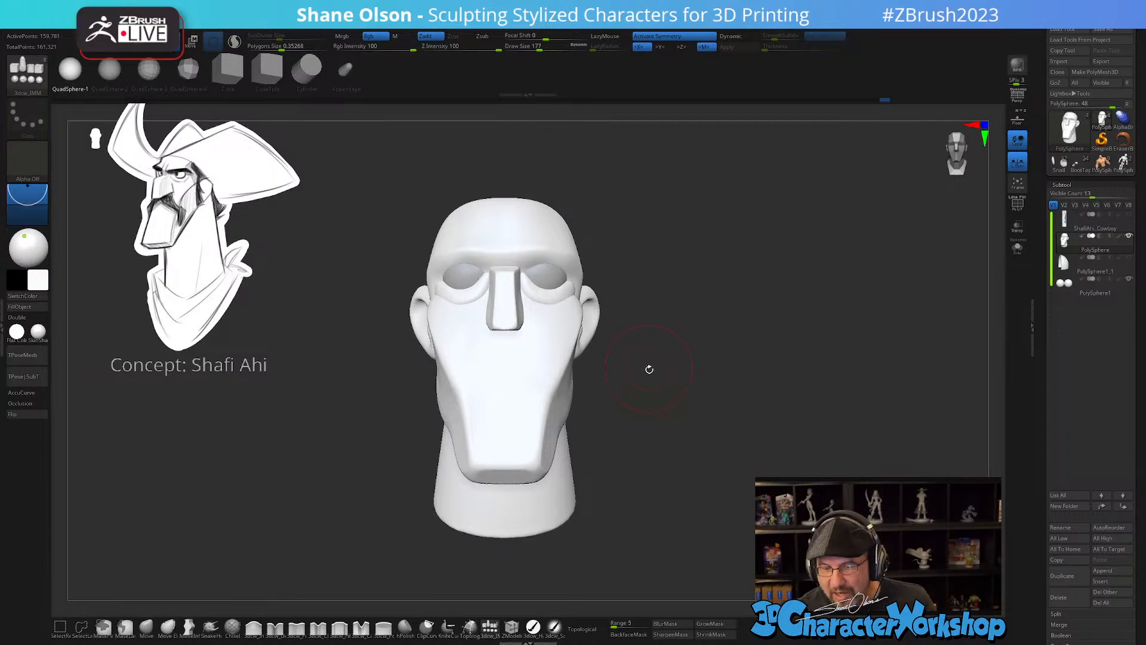
- Choose the Move brush with a draw size of about 207 and smooth along the side edge of the jaw
mouse_move(656, 411)
alt+mouse_down()
mouse_move(655, 430)
mouse_move(675, 397)
alt+mouse_up()
drag(675, 397, 662, 423)
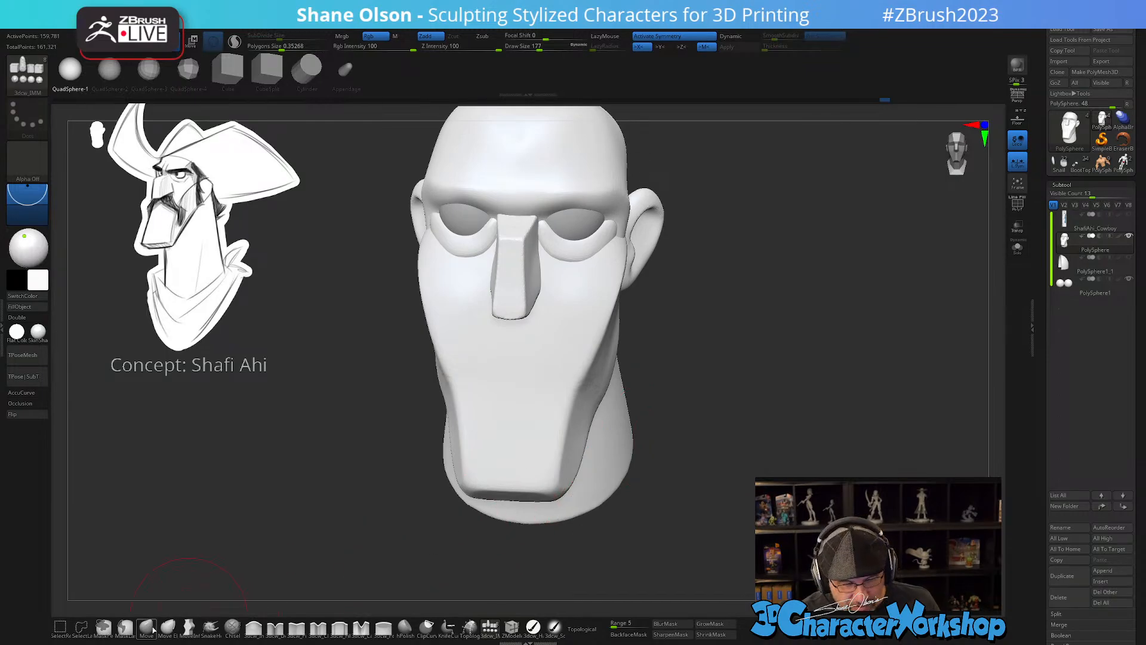
click(146, 627)
key(s)
mouse_move(594, 381)
mouse_down()
mouse_move(683, 372)
mouse_move(589, 367)
mouse_up()
right_drag(597, 334, 643, 334)
shift+drag(633, 287, 586, 449)
shift+drag(635, 312, 588, 439)
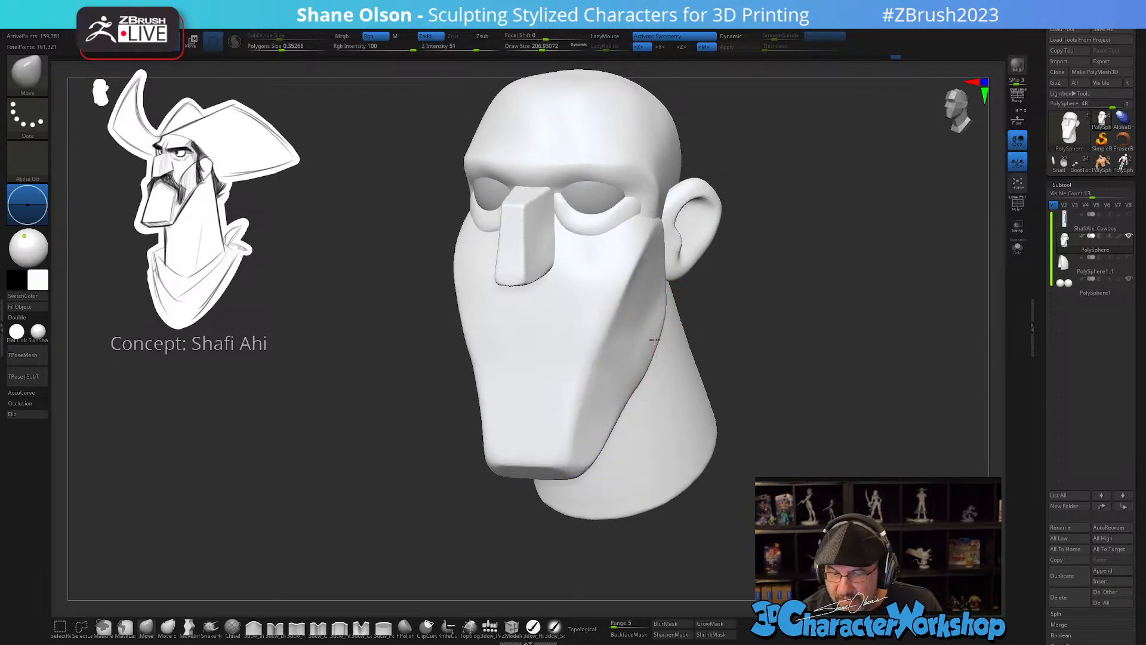
- Reduce the draw size to about 197 and reshape the side planes of the jaw with the Move brush
mouse_move(618, 346)
right_down()
mouse_move(658, 342)
mouse_move(644, 382)
right_up()
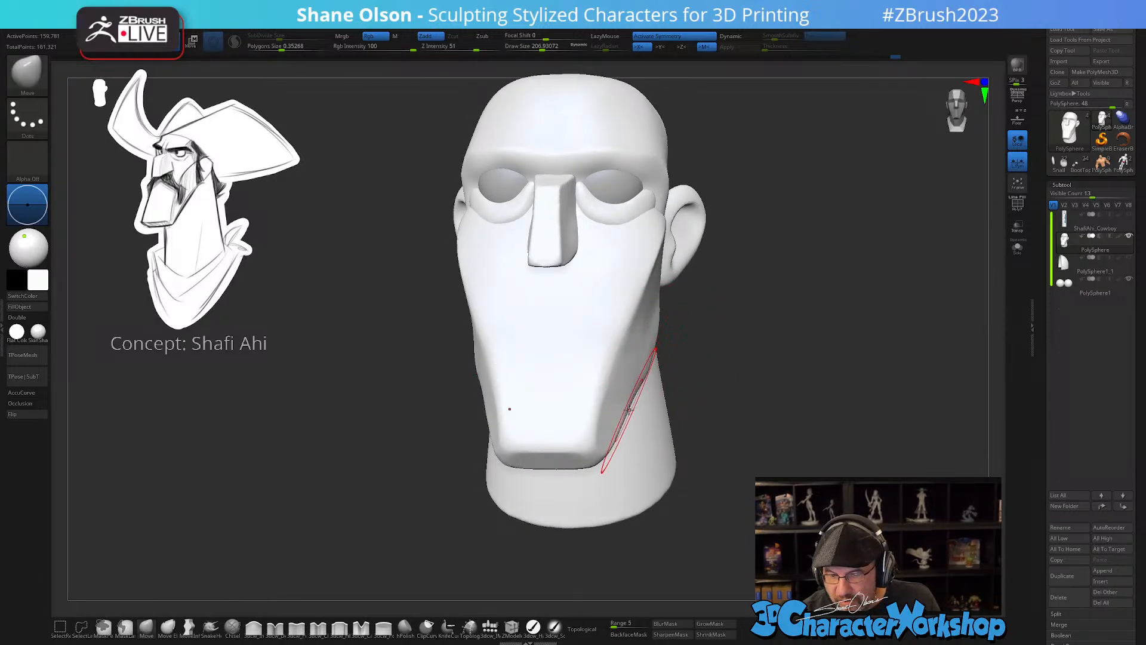
mouse_move(621, 422)
right_down()
mouse_move(649, 388)
mouse_move(639, 353)
right_up()
key([)
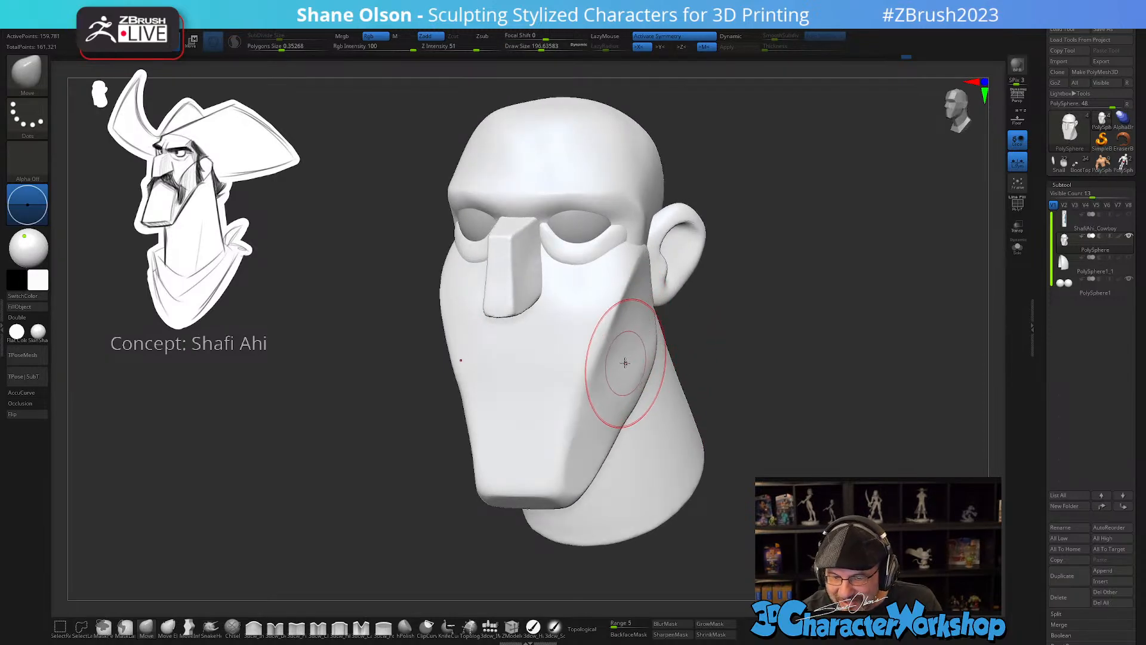
right_drag(611, 409, 628, 407)
drag(593, 397, 600, 396)
mouse_move(578, 433)
mouse_down()
mouse_move(586, 437)
mouse_move(594, 412)
mouse_up()
right_drag(635, 407, 619, 406)
mouse_move(594, 340)
right_down()
mouse_move(622, 376)
mouse_move(613, 357)
right_up()
mouse_move(600, 406)
right_down()
mouse_move(610, 388)
mouse_move(606, 414)
right_up()
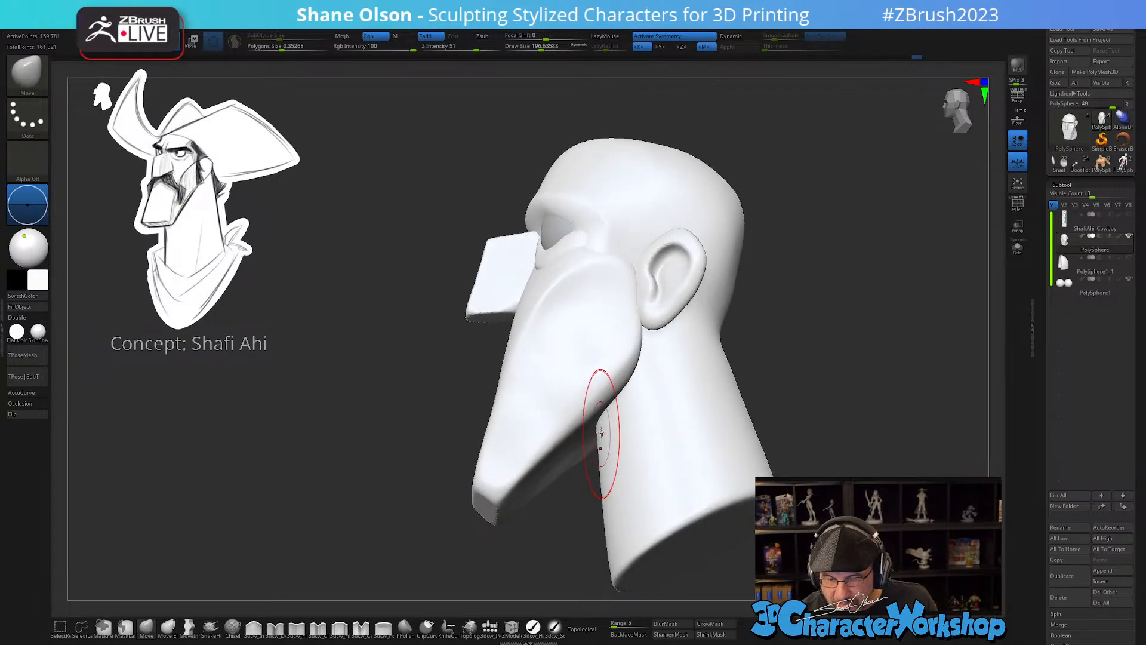
- Mask everything except the jaw piece, pull its underside down toward the neck with the Move brush, and clear the mask
key(w)
ctrl+click(599, 343)
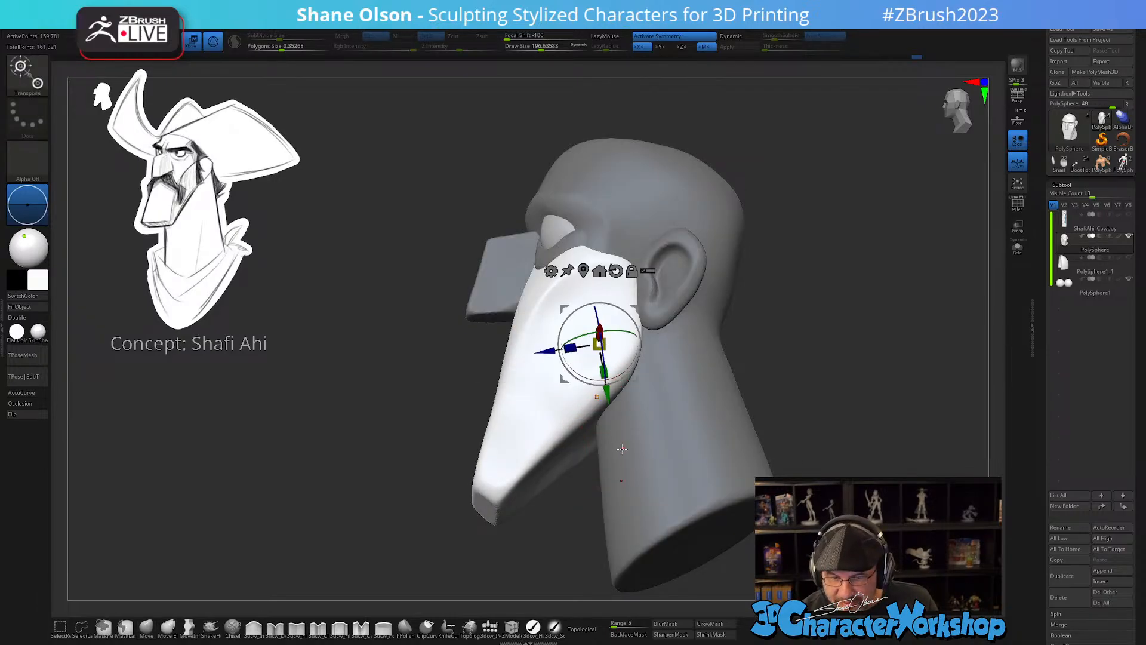
key(q)
mouse_move(624, 447)
right_down()
mouse_move(597, 445)
mouse_move(588, 464)
mouse_move(626, 444)
mouse_move(597, 451)
right_up()
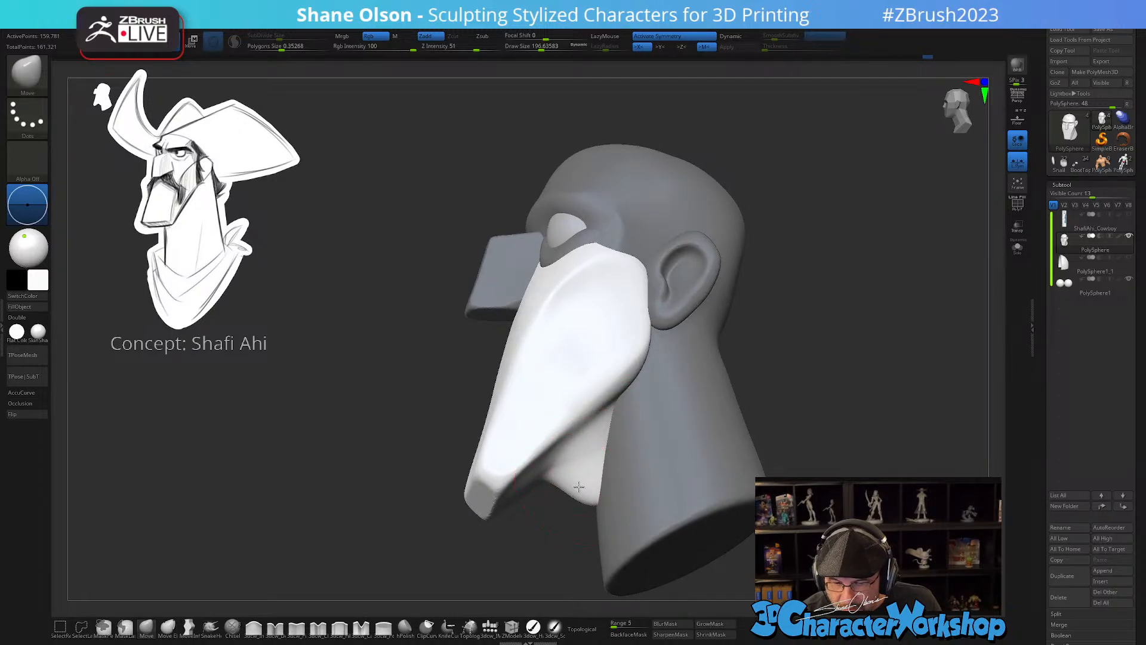
mouse_move(591, 480)
right_down()
mouse_move(773, 447)
mouse_move(691, 442)
right_up()
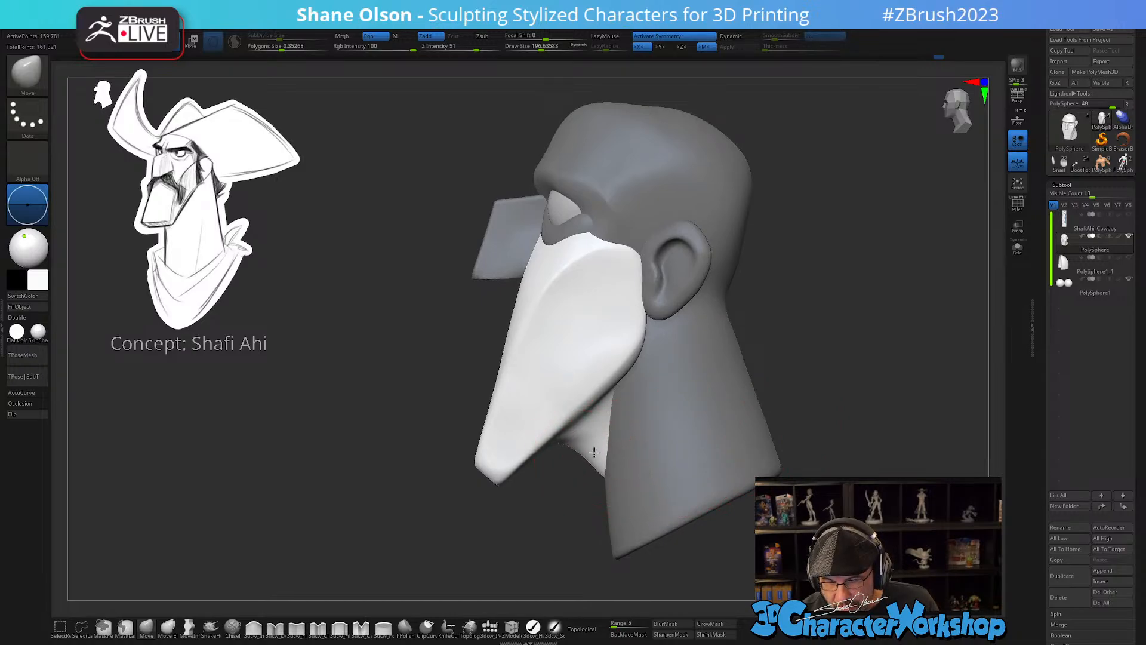
mouse_move(597, 448)
right_down()
mouse_move(796, 358)
mouse_move(705, 358)
mouse_move(809, 352)
mouse_move(783, 417)
mouse_move(765, 335)
mouse_move(737, 325)
mouse_move(753, 338)
mouse_move(656, 331)
right_up()
mouse_move(565, 318)
right_down()
mouse_move(556, 302)
mouse_move(554, 314)
right_up()
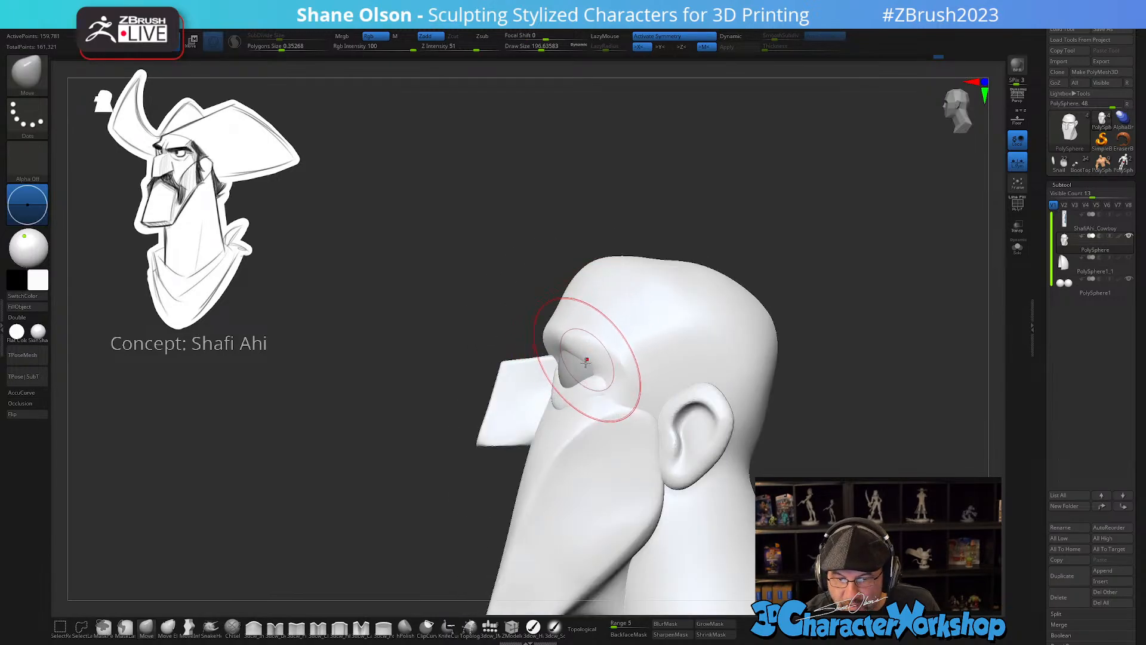
- Mask everything except the cranium and set the Move brush's draw size to about 80
key(s)
drag(586, 367, 580, 366)
mouse_move(582, 344)
ctrl+right_down()
mouse_move(586, 366)
mouse_move(593, 314)
mouse_move(580, 328)
ctrl+right_up()
key(w)
ctrl+click(631, 248)
key(q)
key(s)
drag(586, 321, 577, 320)
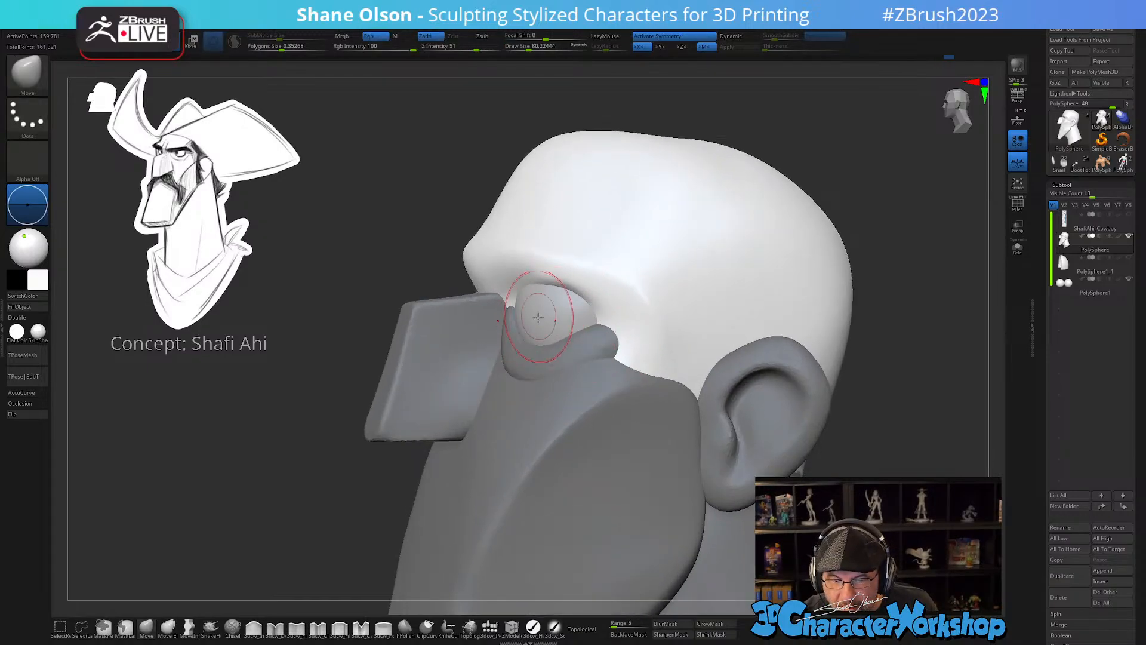
- Reshape the brow and temples around the outer eye corners with the Move brush, using draw sizes of about 223 and 212
mouse_move(538, 317)
right_down()
mouse_move(599, 298)
mouse_move(591, 263)
right_up()
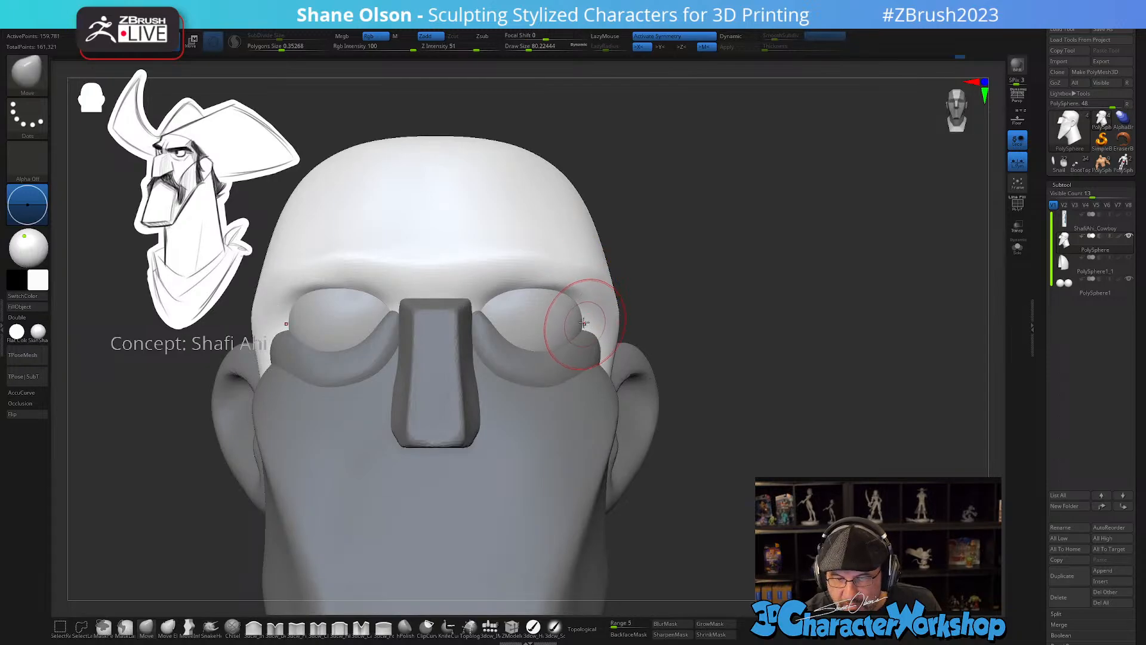
mouse_move(584, 324)
ctrl+right_down()
mouse_move(585, 297)
mouse_move(581, 323)
ctrl+right_up()
key(s)
drag(571, 337, 586, 336)
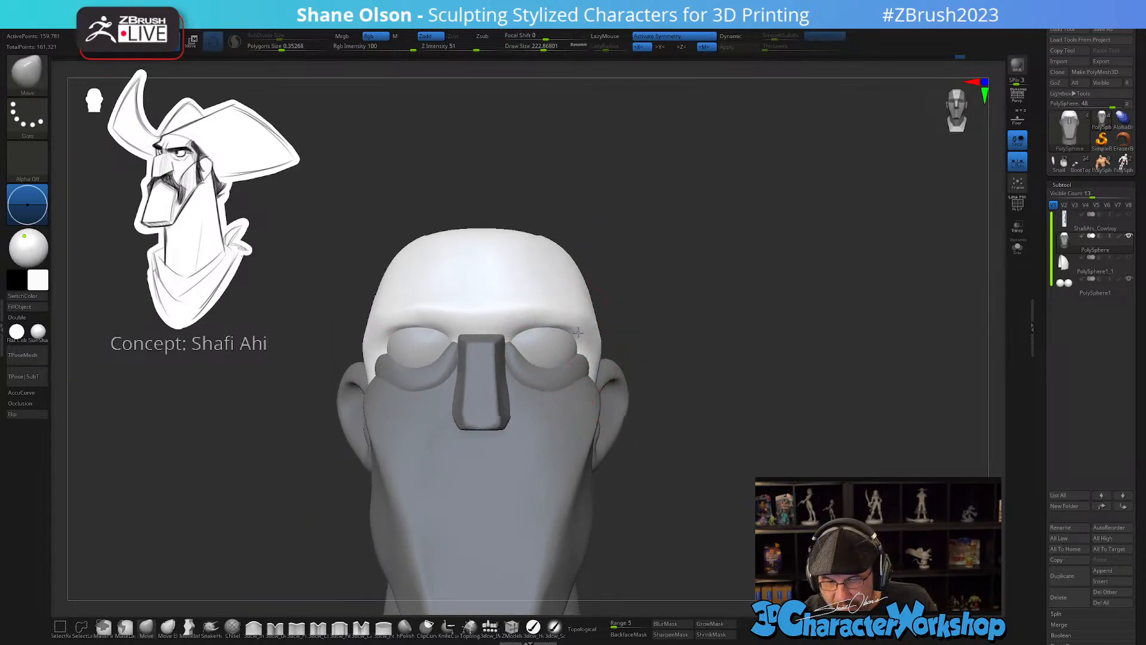
mouse_move(552, 284)
right_down()
mouse_move(516, 304)
mouse_move(558, 302)
mouse_move(603, 263)
mouse_move(644, 320)
mouse_move(617, 329)
right_up()
mouse_move(603, 305)
right_down()
mouse_move(621, 329)
mouse_move(634, 302)
right_up()
key(s)
drag(638, 328, 638, 328)
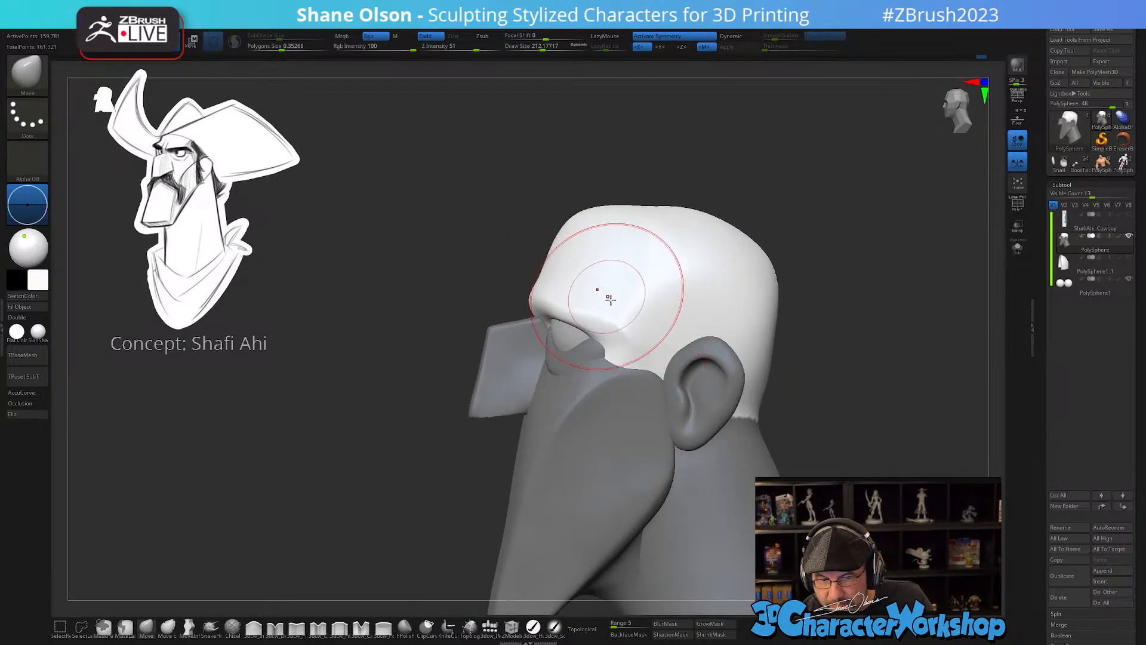
- Invert the mask to protect the cranium and free the face, nose, and ears for editing
mouse_move(610, 299)
right_down()
mouse_move(624, 304)
mouse_move(613, 335)
mouse_move(567, 359)
mouse_move(624, 356)
mouse_move(606, 314)
mouse_move(573, 347)
mouse_move(687, 358)
mouse_move(681, 376)
right_up()
key(ctrl)
alt+click(881, 300)
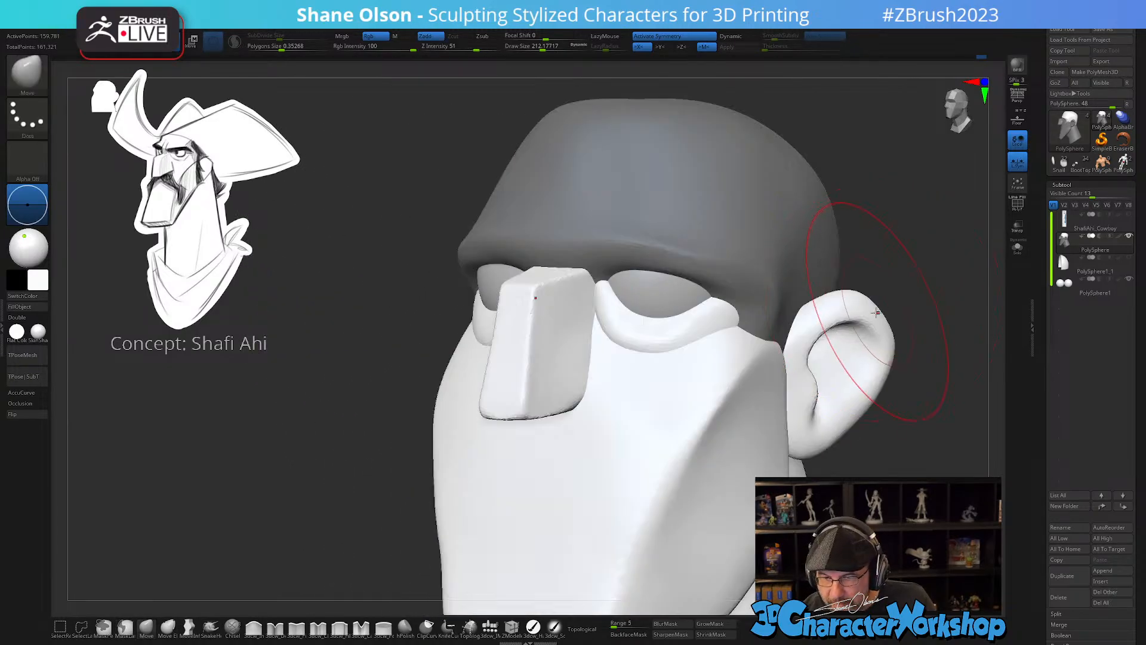
- Refine the lower eyelids with the Move brush in topological mode at a draw size of about 136, and clear the mask
mouse_move(819, 269)
right_down()
mouse_move(678, 359)
mouse_move(544, 332)
right_up()
key(s)
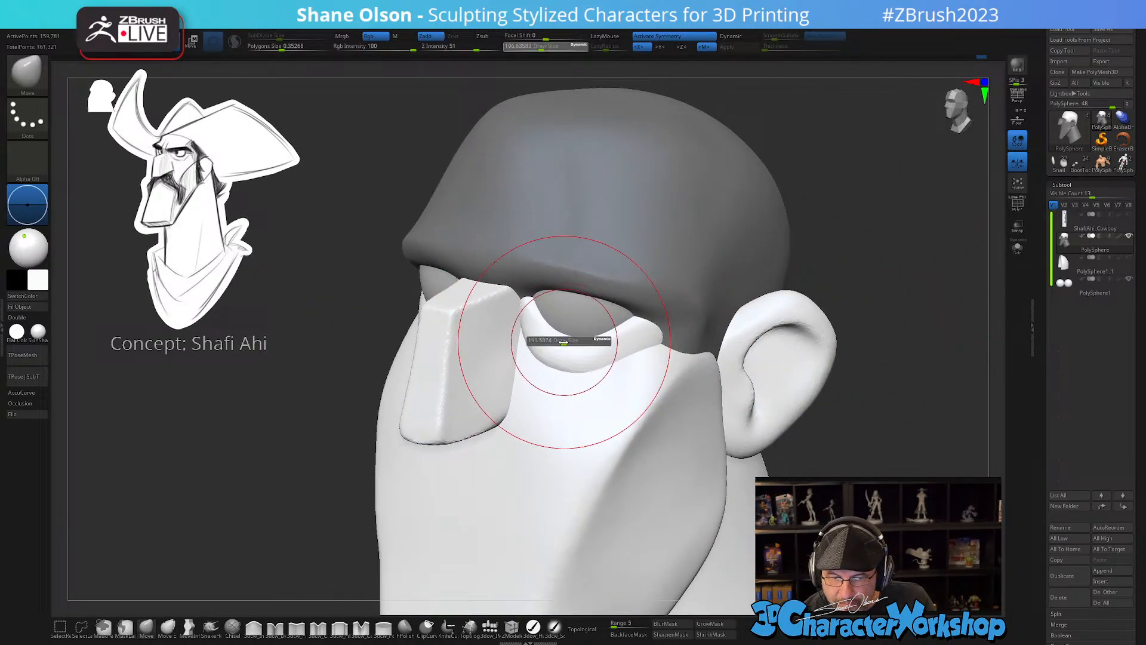
drag(564, 341, 556, 342)
click(583, 629)
mouse_move(578, 347)
right_down()
mouse_move(572, 359)
mouse_move(545, 295)
right_up()
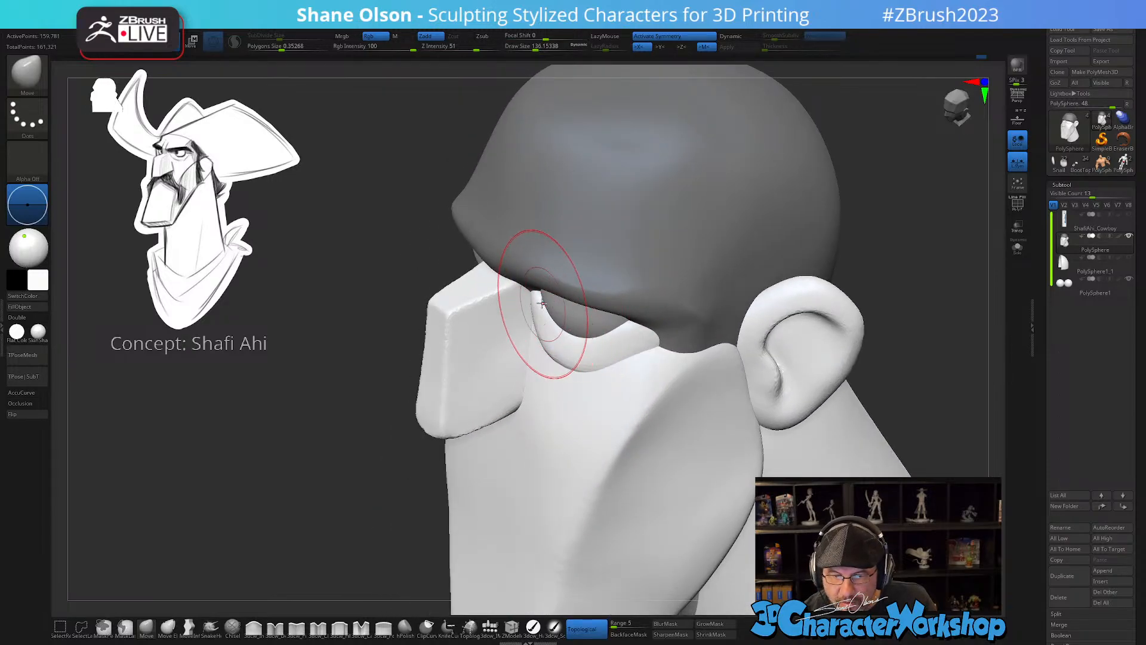
mouse_move(636, 338)
right_down()
mouse_move(645, 334)
mouse_move(604, 374)
mouse_move(626, 358)
mouse_move(578, 366)
mouse_move(584, 411)
mouse_move(573, 350)
mouse_move(583, 358)
mouse_move(560, 292)
mouse_move(627, 316)
mouse_move(757, 331)
right_up()
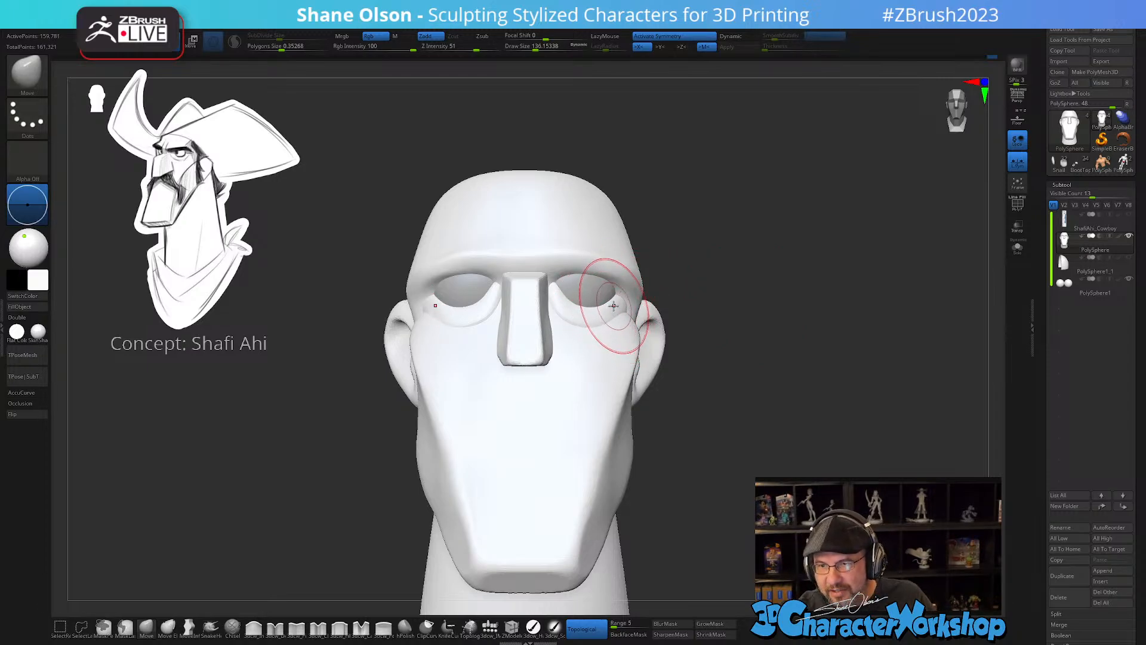
- Reshape the brow ridge above the outer eyes with the Move brush at a draw size of about 94
mouse_move(582, 273)
ctrl+right_down()
mouse_move(588, 345)
mouse_move(563, 286)
ctrl+right_up()
key(s)
mouse_move(563, 278)
mouse_down()
mouse_move(507, 287)
mouse_move(589, 294)
mouse_move(625, 265)
mouse_up()
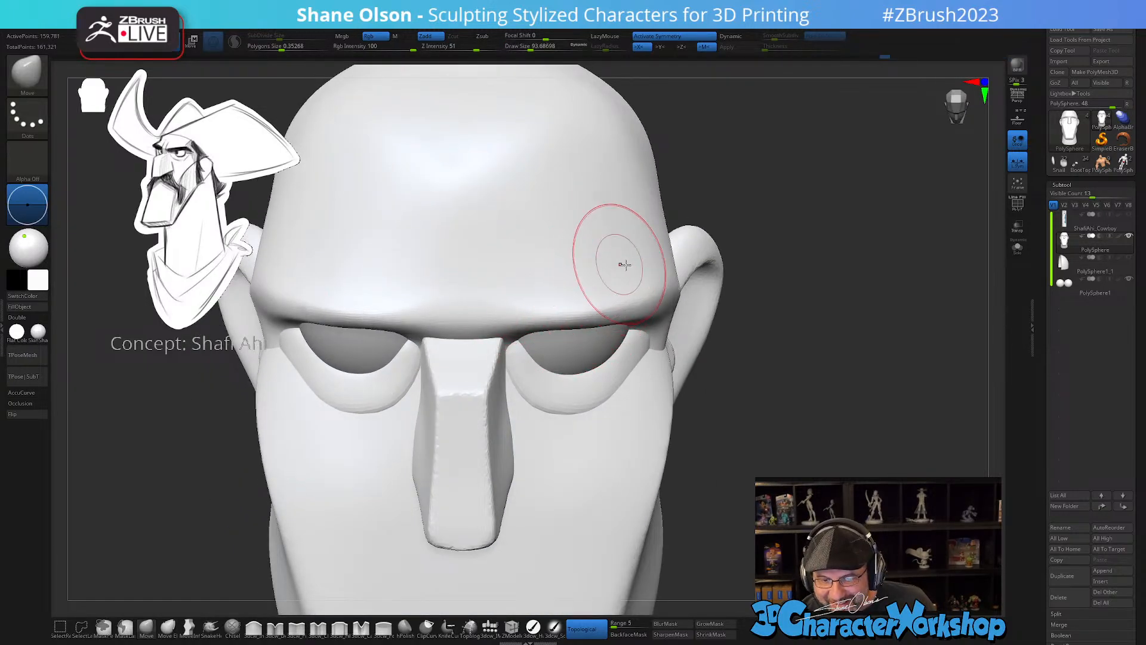
right_drag(625, 264, 586, 270)
drag(640, 281, 647, 279)
right_drag(647, 279, 635, 233)
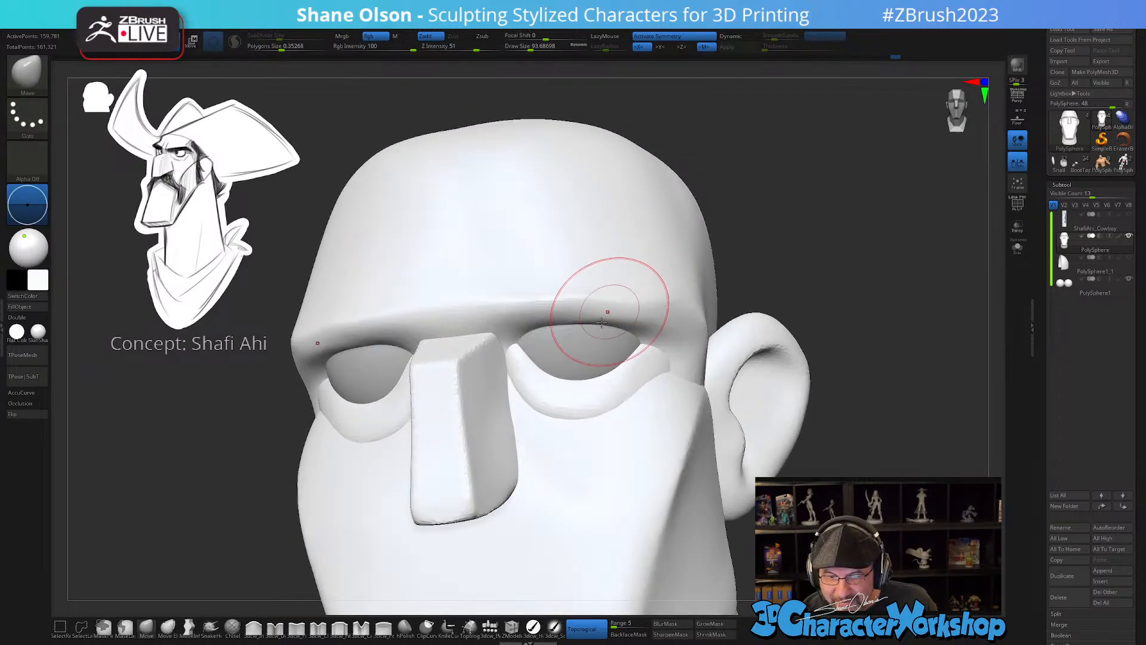
- Adjust the outer eyelid corners with the Move brush and smooth the brow edge over the eyes
right_drag(602, 323, 609, 350)
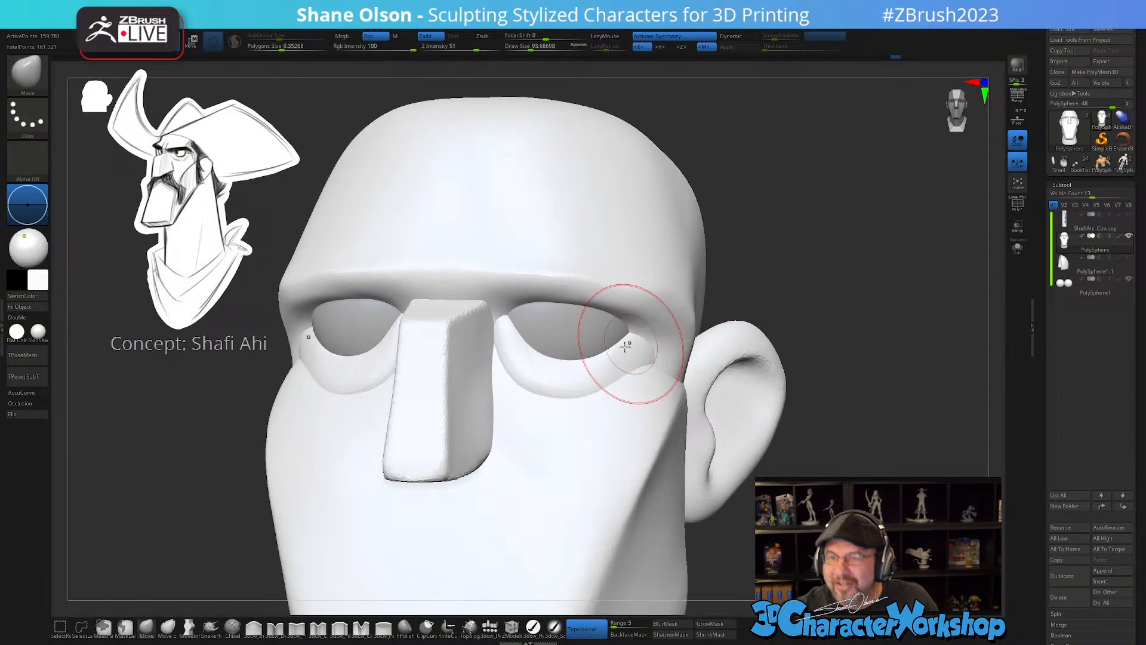
key(shift)
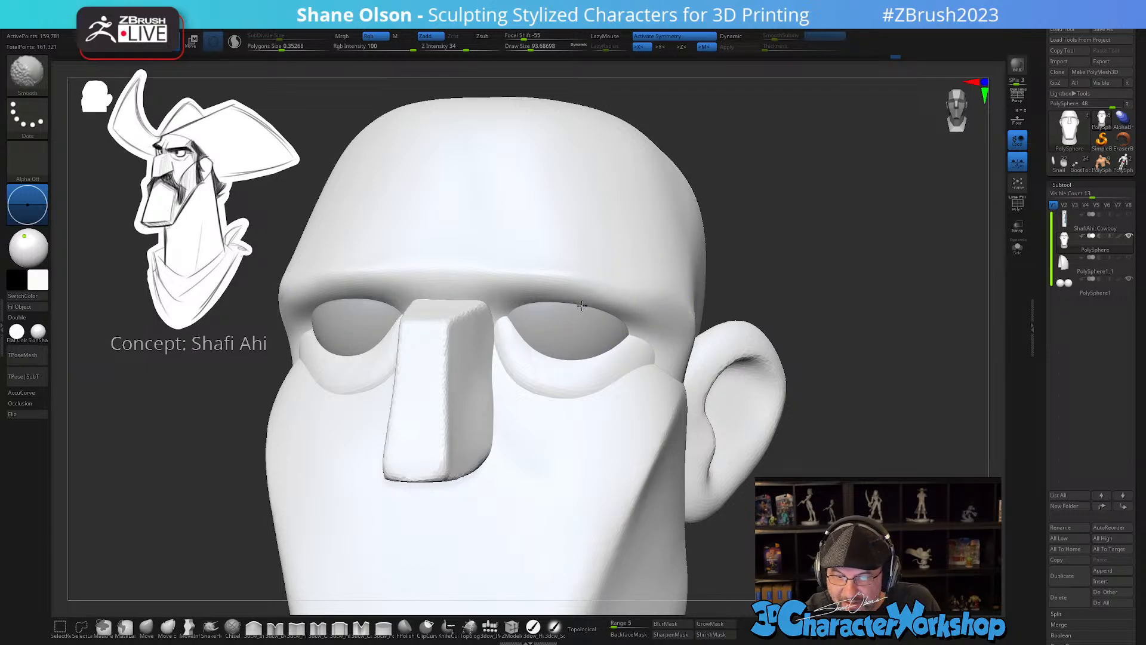
right_drag(582, 305, 661, 346)
right_drag(574, 271, 574, 290)
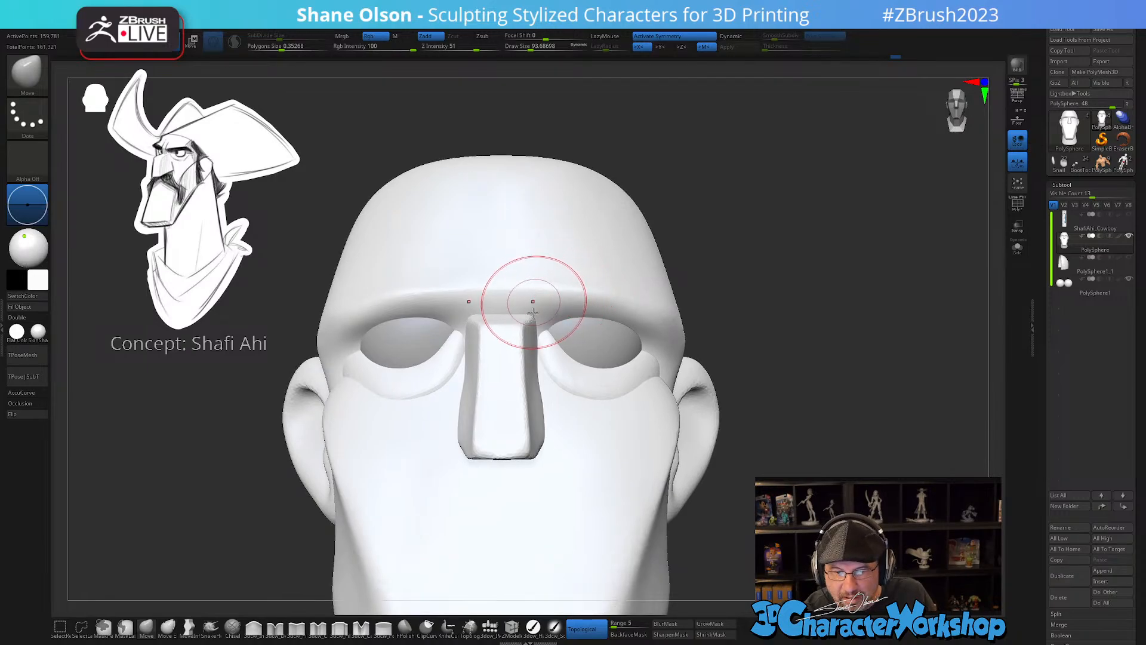
- Carve two vertical frown creases above the nose bridge with the 3dcw_Detail brush at a draw size of about 62
click(275, 629)
key(s)
drag(524, 304, 517, 305)
alt+right_drag(521, 270, 523, 294)
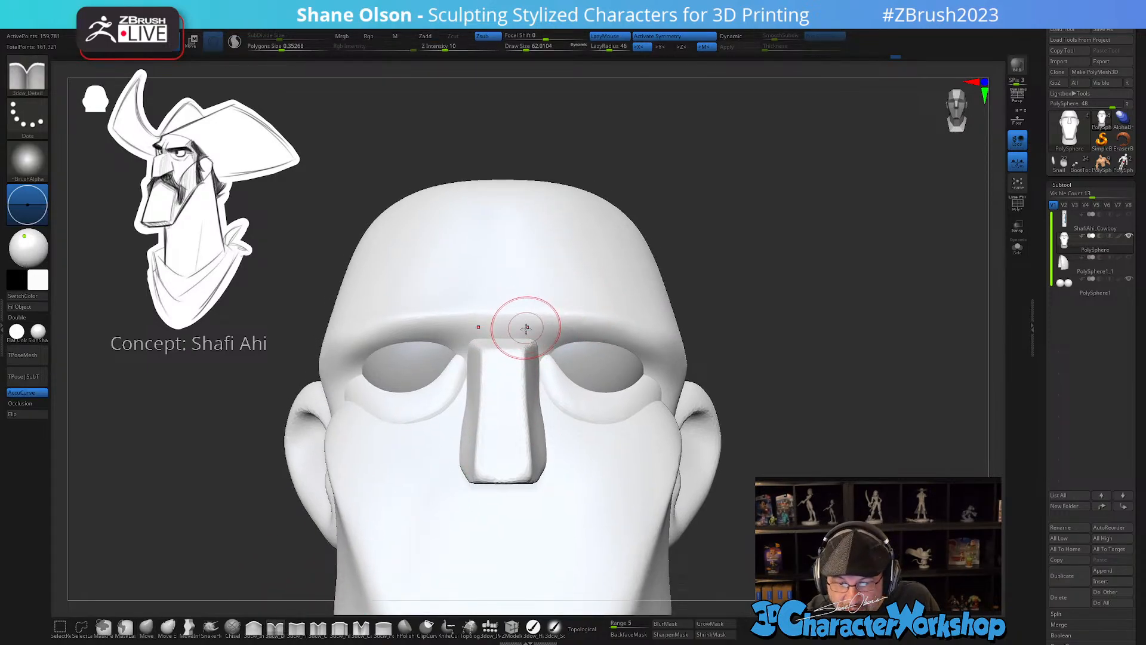
right_drag(529, 264, 534, 299)
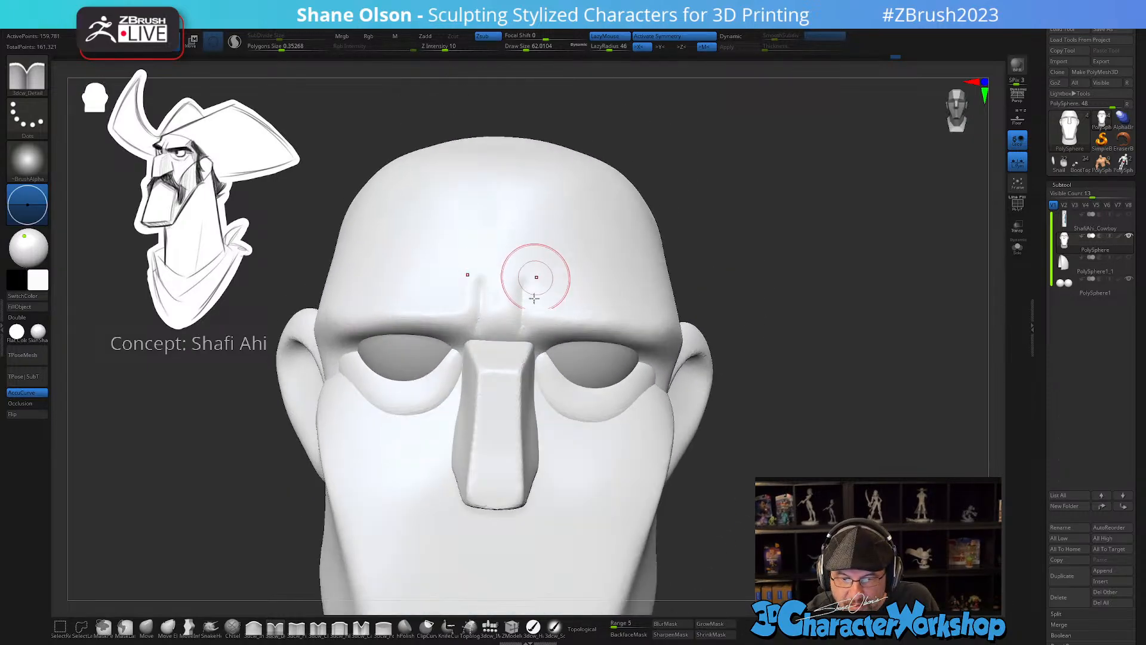
right_drag(609, 307, 602, 317)
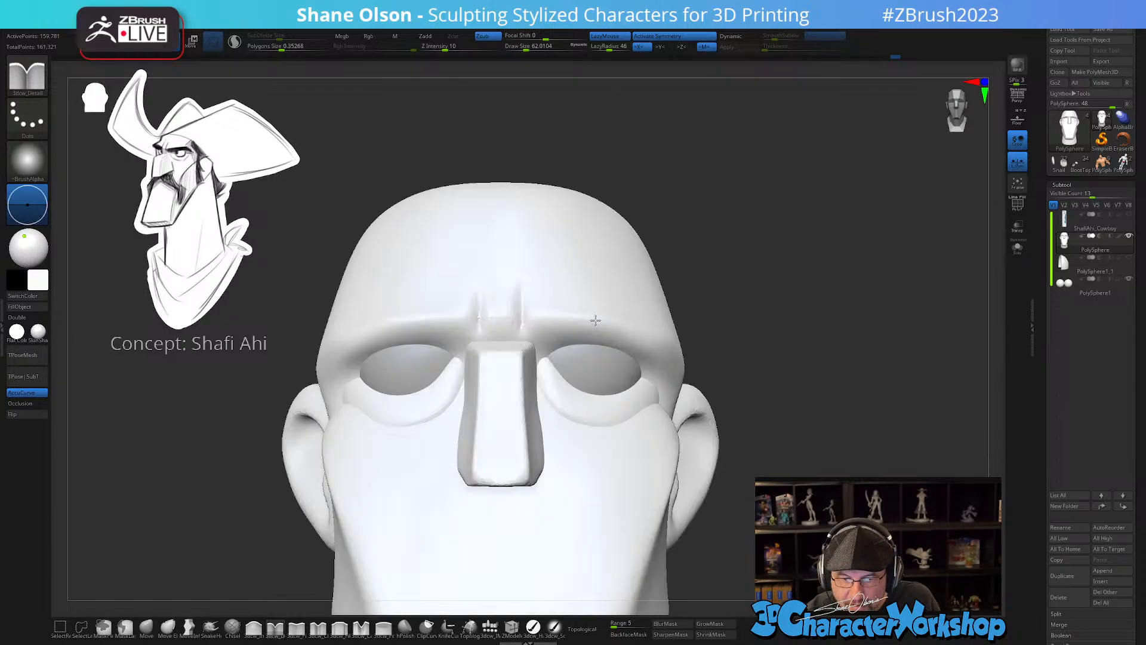
- Build up the brow ridge around the frown creases and above the eyes with the 3dcw_Inflate brush
click(269, 626)
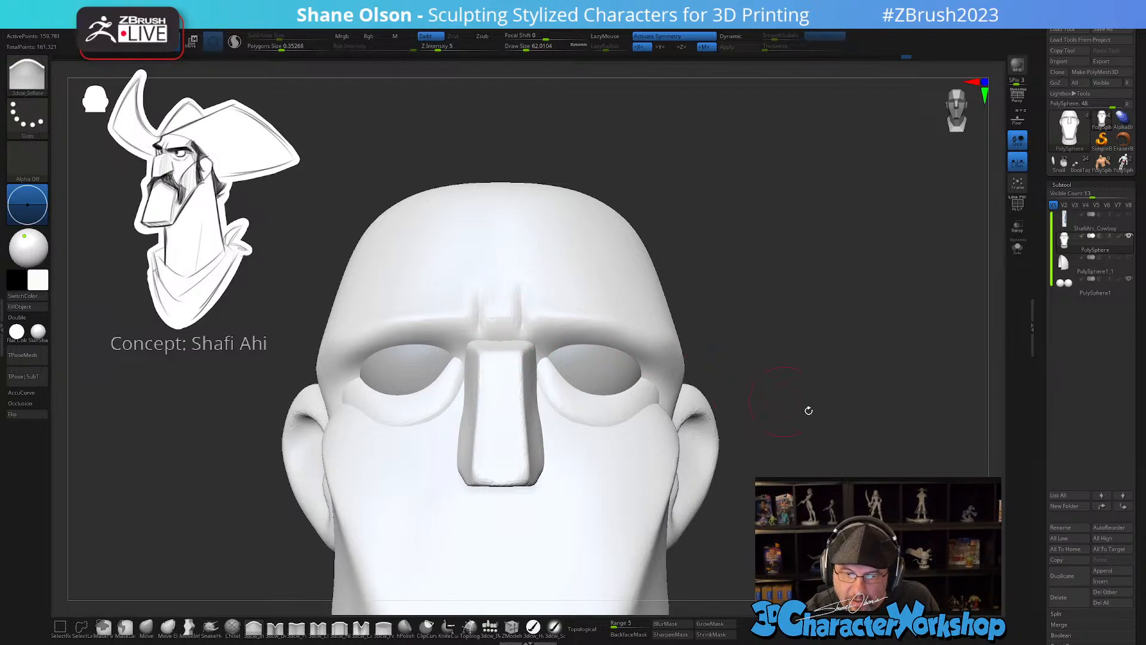
mouse_move(806, 409)
right_down()
mouse_move(788, 454)
mouse_move(814, 410)
mouse_move(744, 459)
right_up()
alt+right_drag(692, 307, 671, 352)
drag(687, 349, 626, 350)
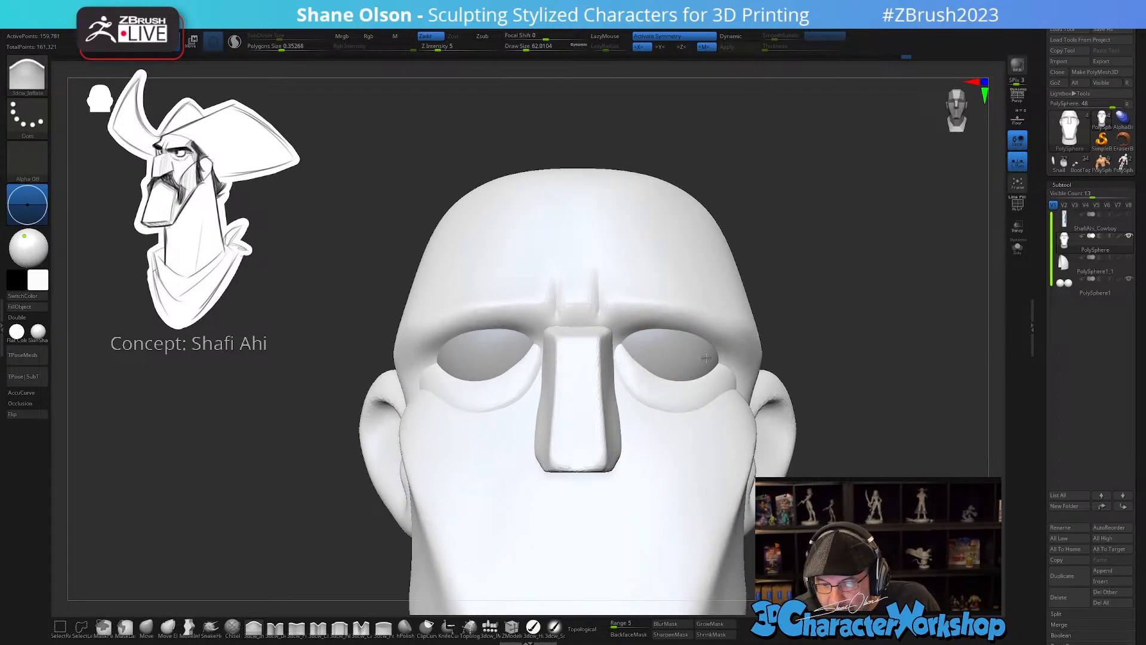
right_drag(717, 359, 798, 312)
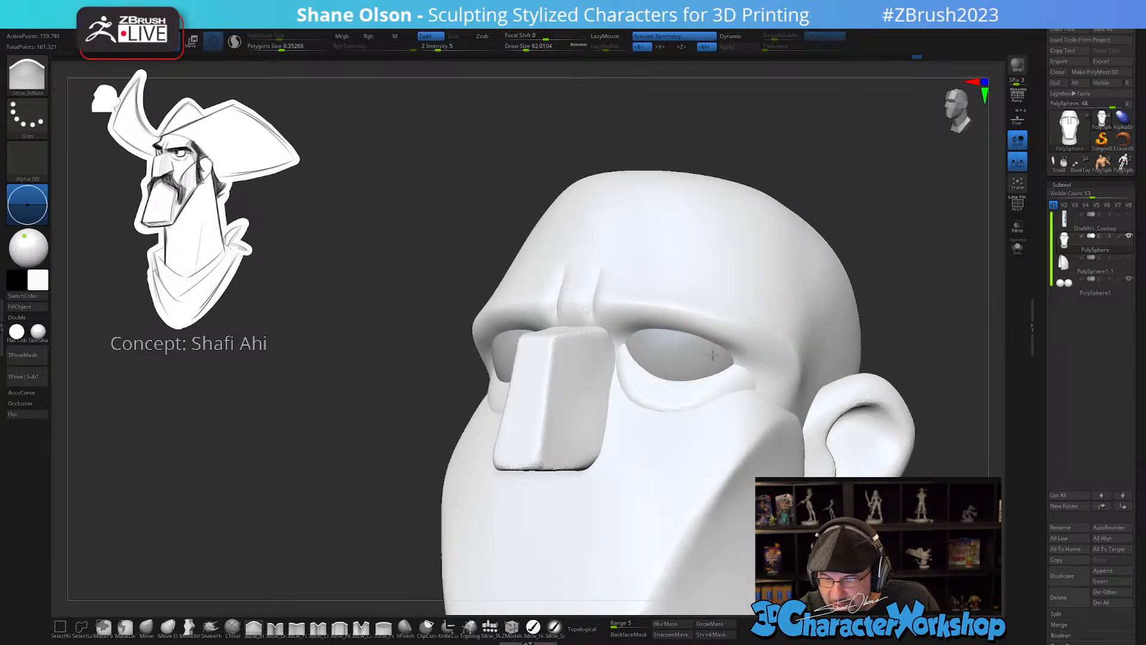
right_drag(651, 369, 715, 388)
mouse_move(704, 531)
right_down()
mouse_move(696, 547)
mouse_move(687, 478)
mouse_move(651, 460)
mouse_move(597, 460)
mouse_move(645, 455)
right_up()
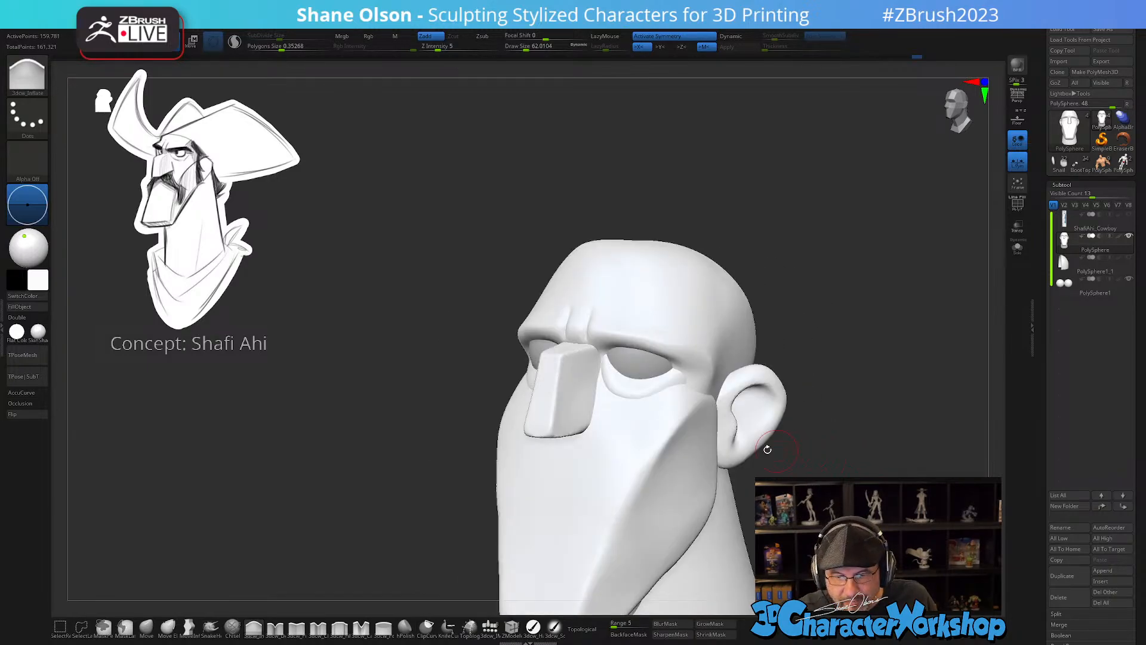
shift+right_drag(768, 449, 824, 448)
- Reshape the center of the brow above the nose with the topological Move brush at a draw size of about 154
click(146, 627)
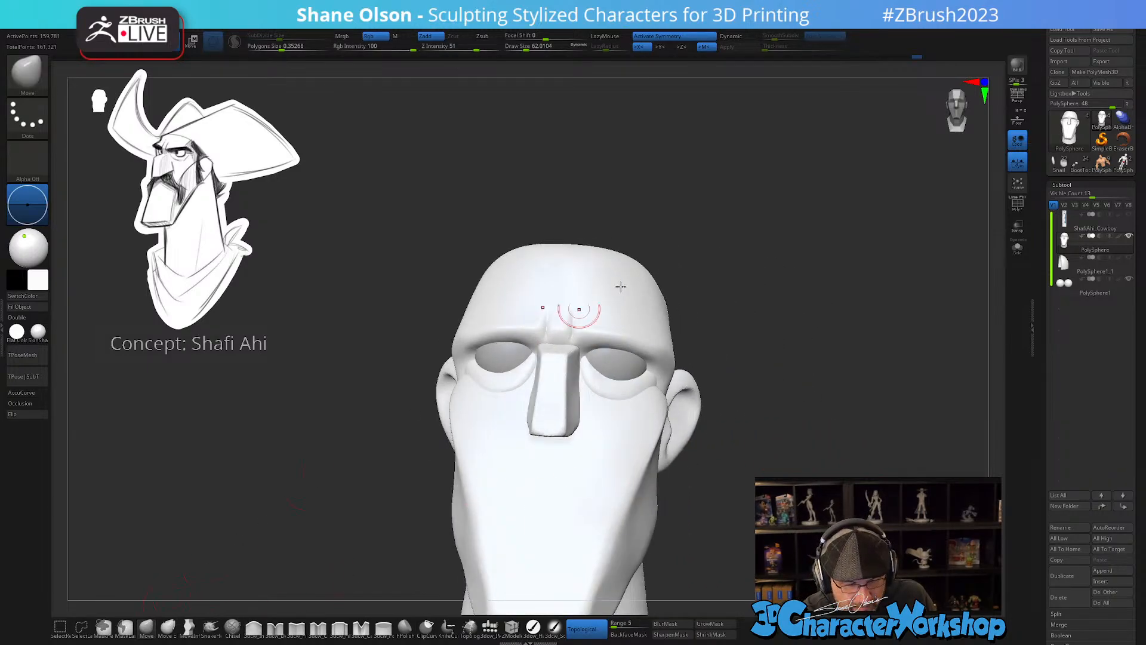
key(s)
drag(685, 257, 696, 257)
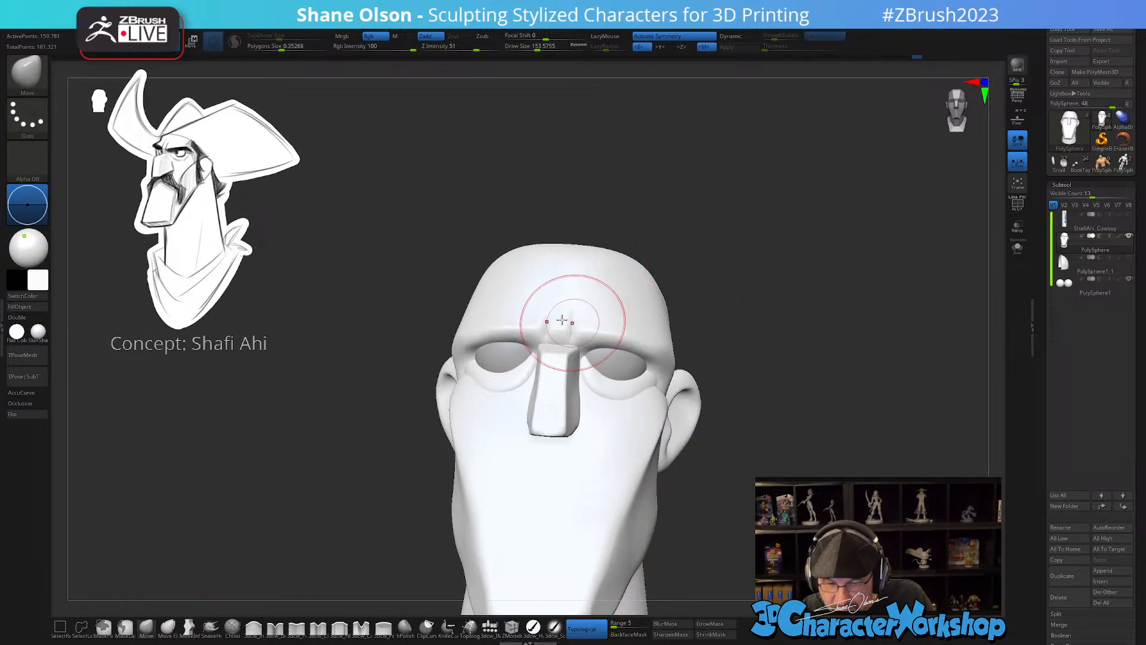
drag(554, 326, 555, 317)
mouse_move(615, 299)
right_down()
mouse_move(601, 299)
mouse_move(572, 352)
right_up()
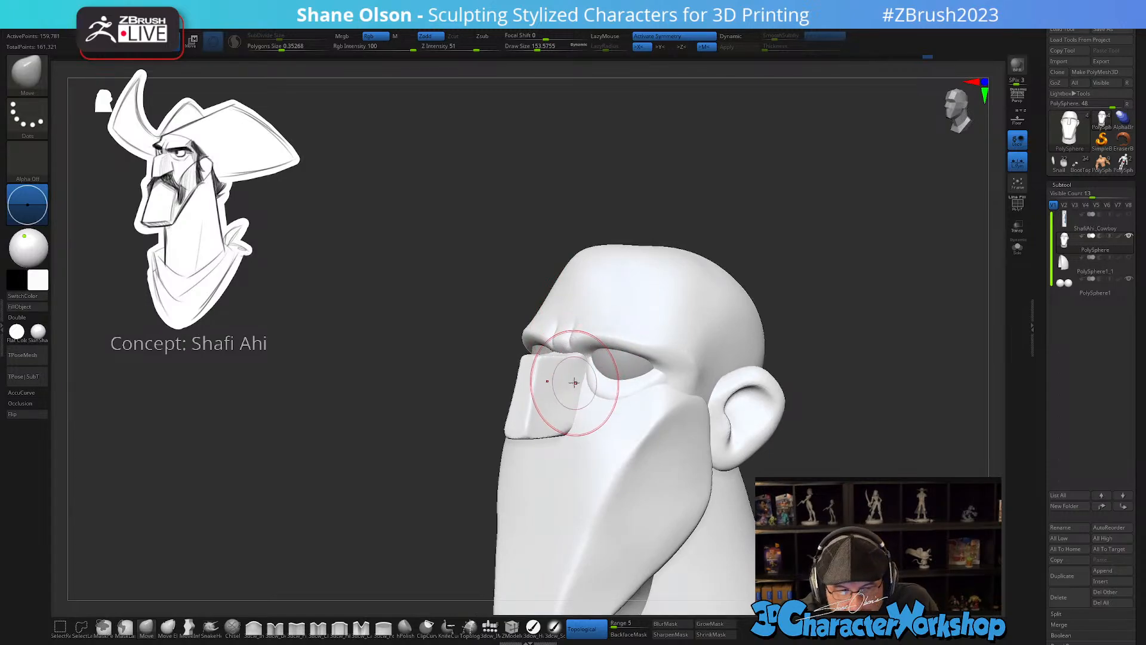
- Reshape the nose bridge with the Move brush and adjust the nose in profile with MoveInfiniteDepth at draw size 112
right_drag(575, 382, 542, 371)
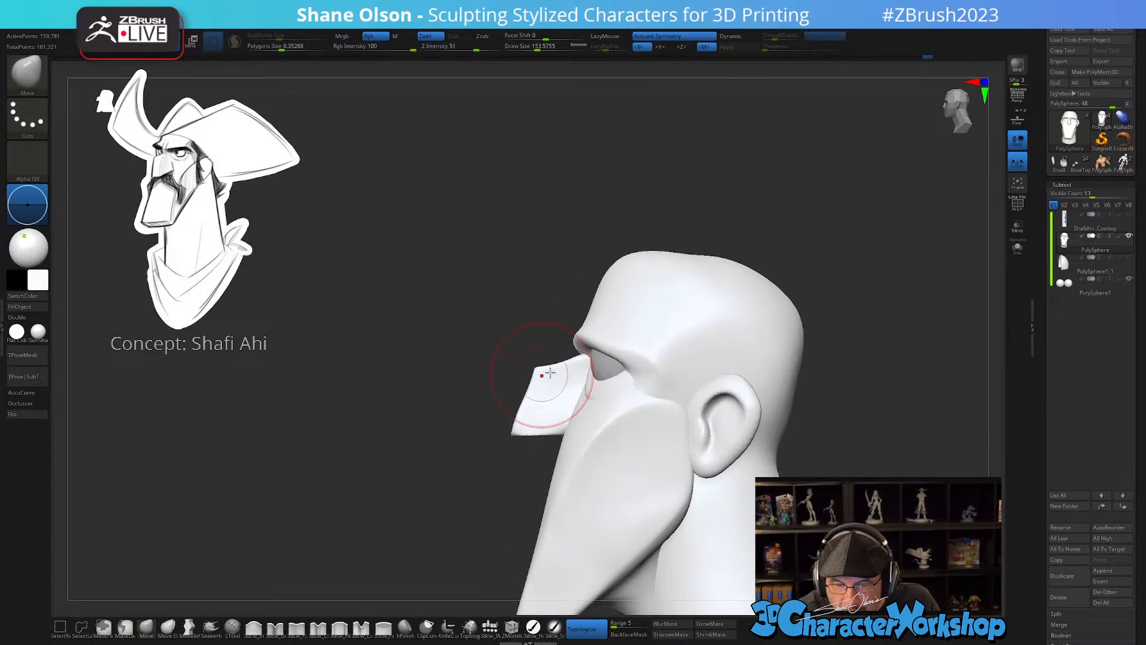
drag(550, 373, 585, 360)
click(189, 627)
key(s)
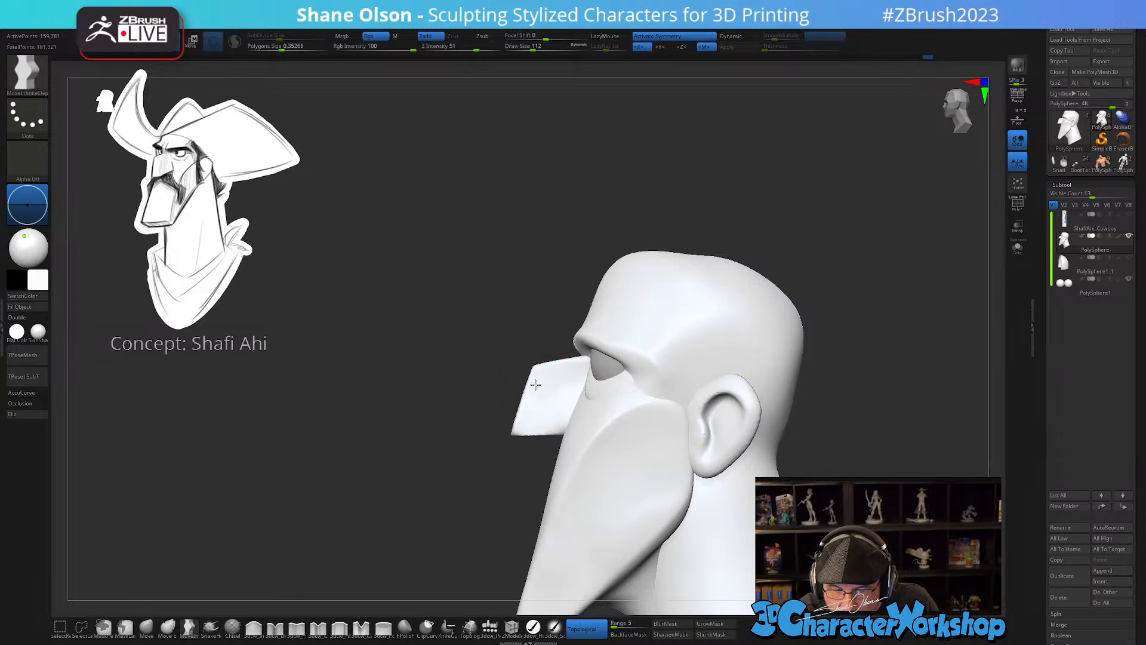
drag(528, 414, 529, 409)
mouse_move(666, 355)
right_down()
mouse_move(801, 376)
mouse_move(850, 401)
mouse_move(794, 403)
mouse_move(786, 417)
mouse_move(764, 376)
right_up()
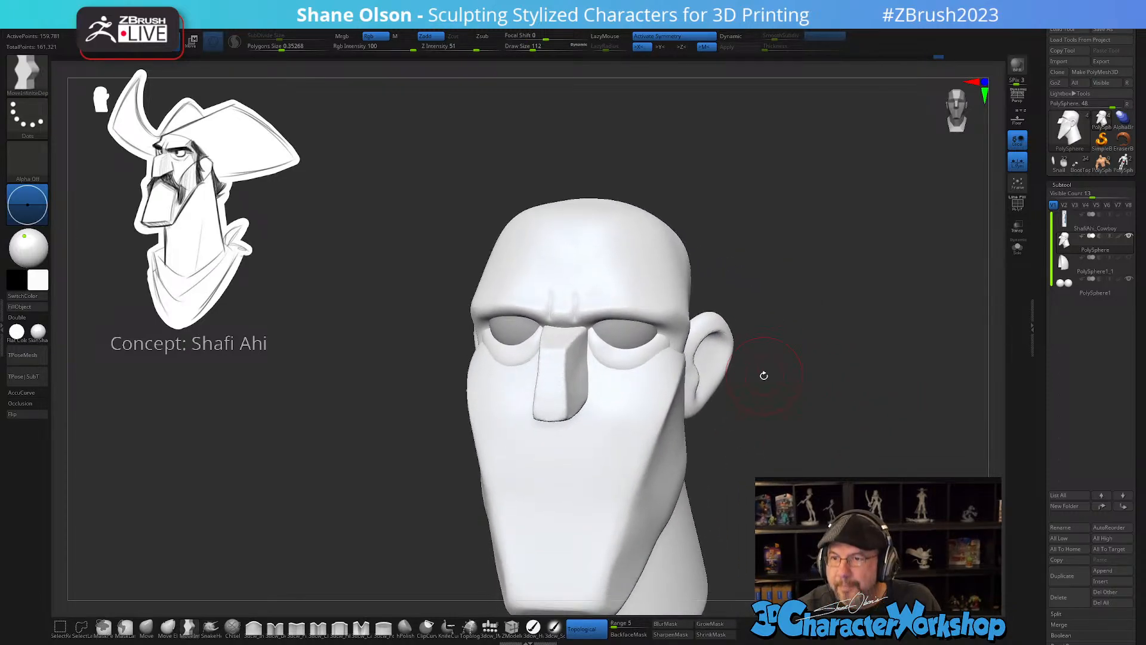
- Refine the brow, temples, and cheek sides with the Move brush at a draw size of about 158, and turn off topological mode
click(146, 627)
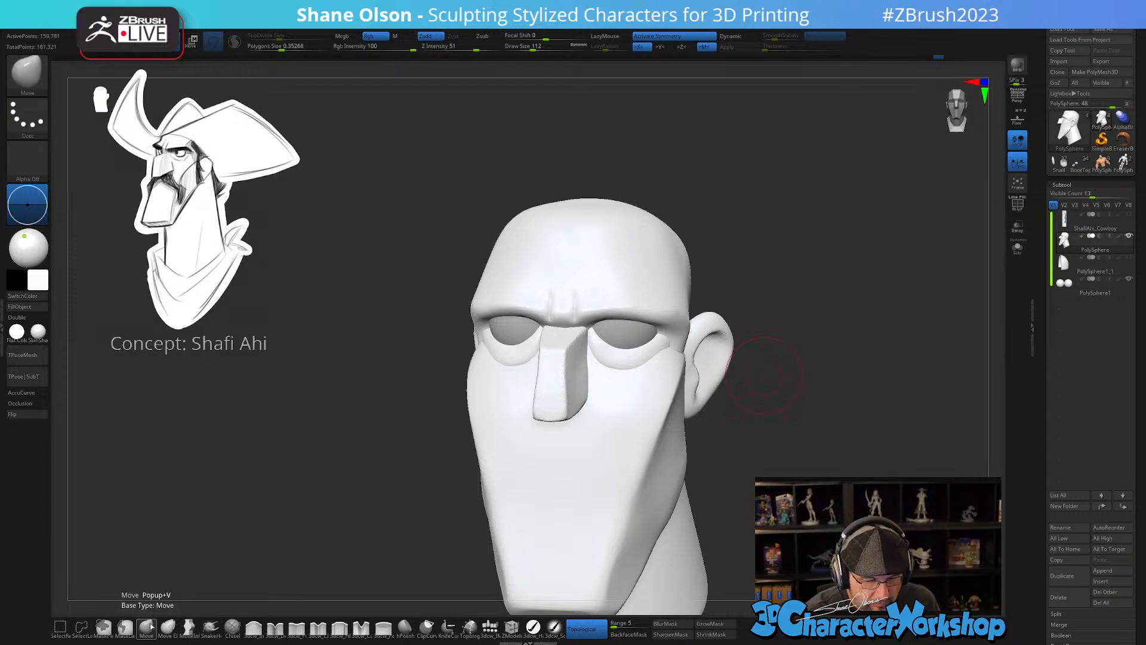
mouse_move(794, 299)
right_down()
mouse_move(737, 310)
mouse_move(776, 307)
mouse_move(782, 295)
mouse_move(770, 308)
right_up()
key(s)
drag(768, 310, 775, 309)
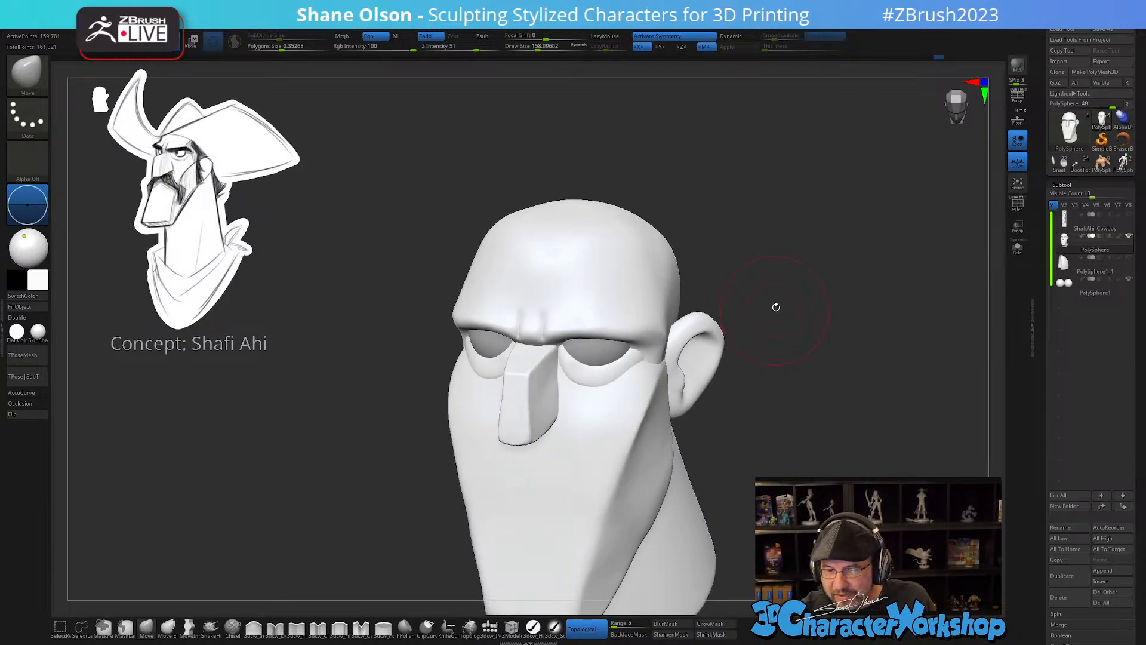
right_drag(776, 307, 730, 311)
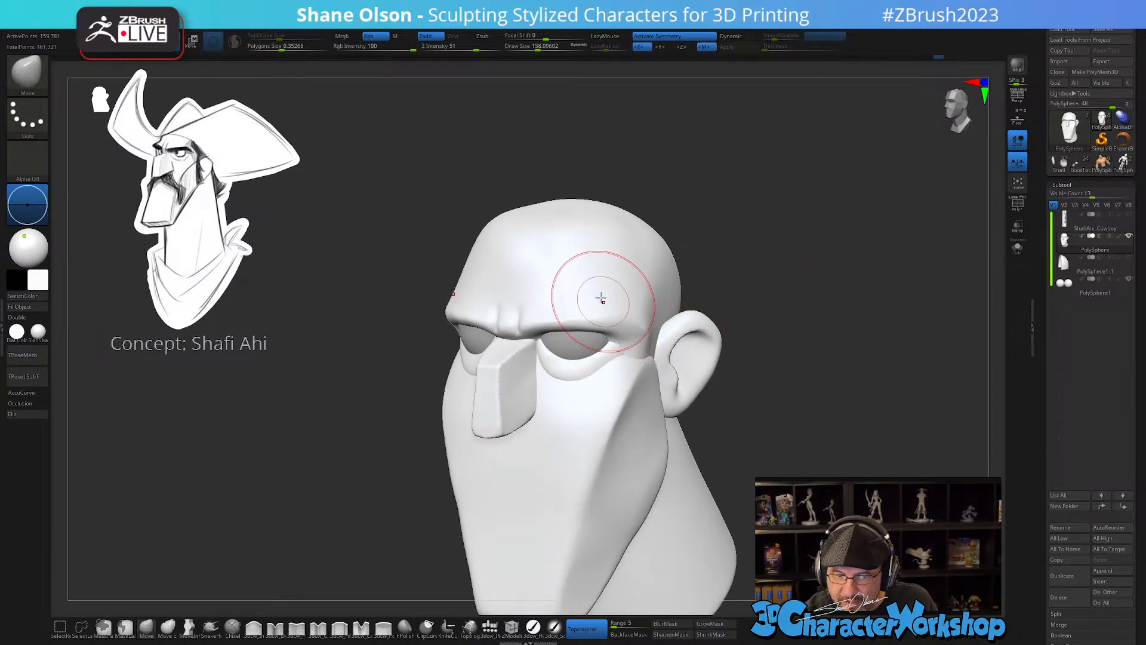
mouse_move(593, 302)
right_down()
mouse_move(597, 323)
mouse_move(598, 287)
mouse_move(611, 339)
mouse_move(598, 357)
right_up()
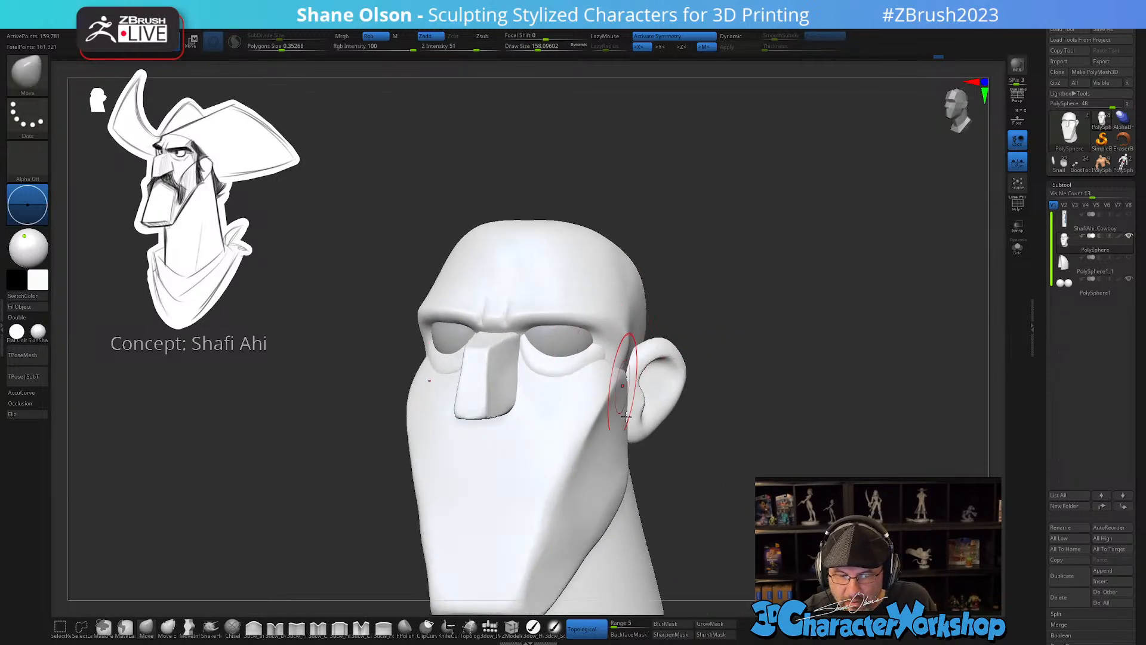
click(589, 629)
right_drag(740, 479, 741, 443)
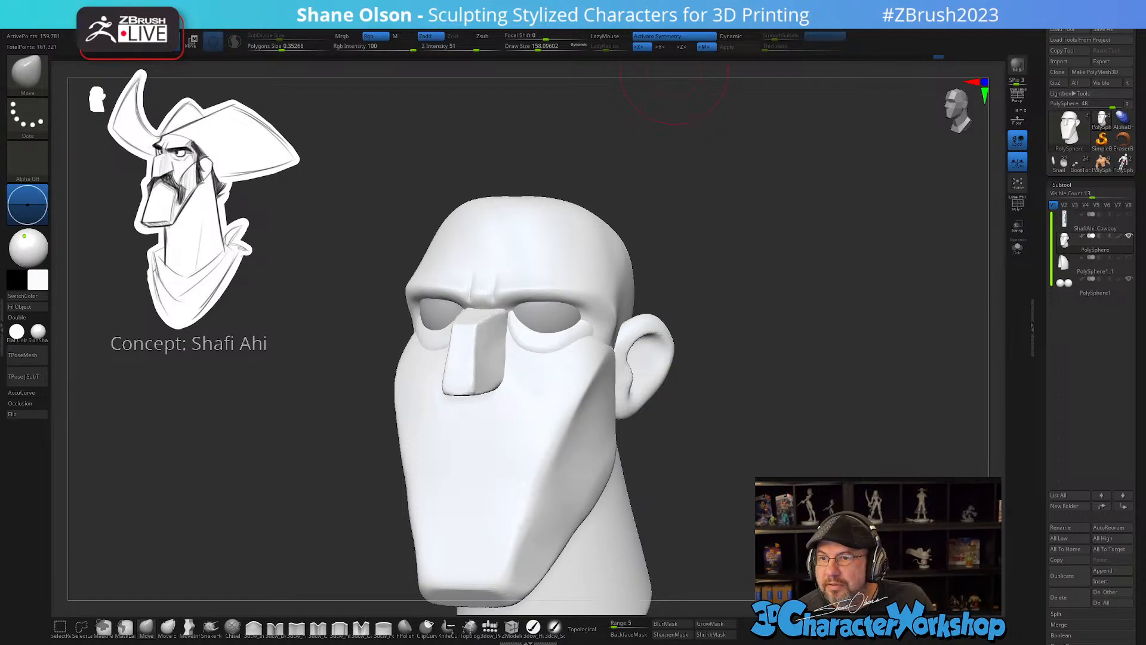
- Switch to the web browser, open 3dcharacterworkshop.com, examine the free ZBrush brushes section, and return to ZBrush
key(alt+Tab)
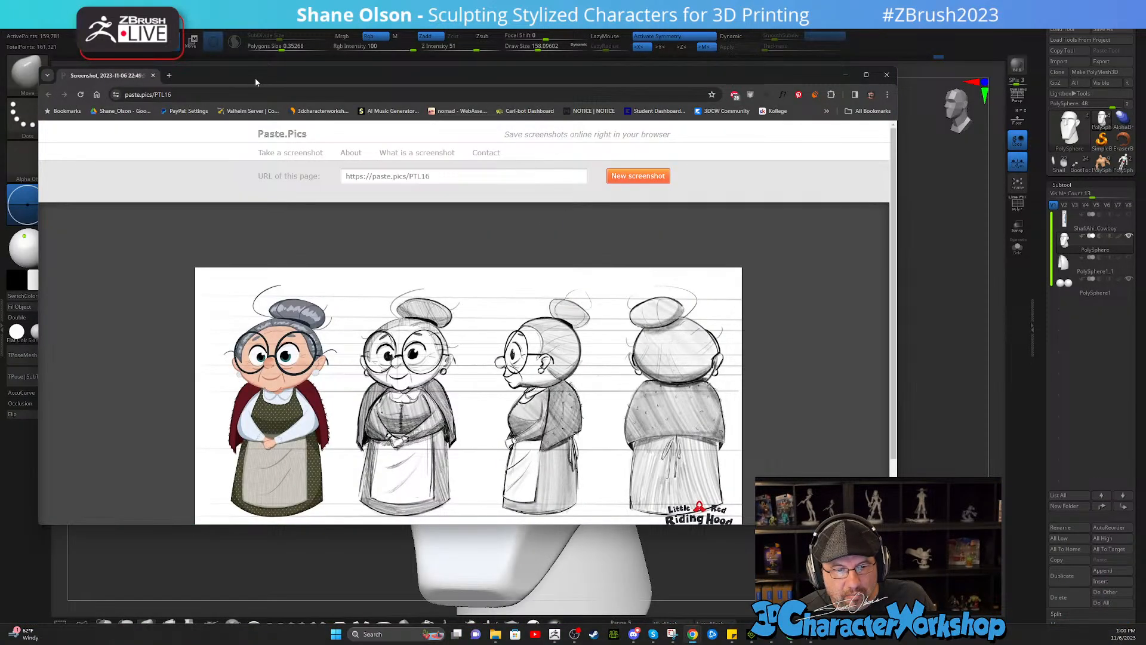
click(181, 95)
text(3dcharacterworkshop.com)
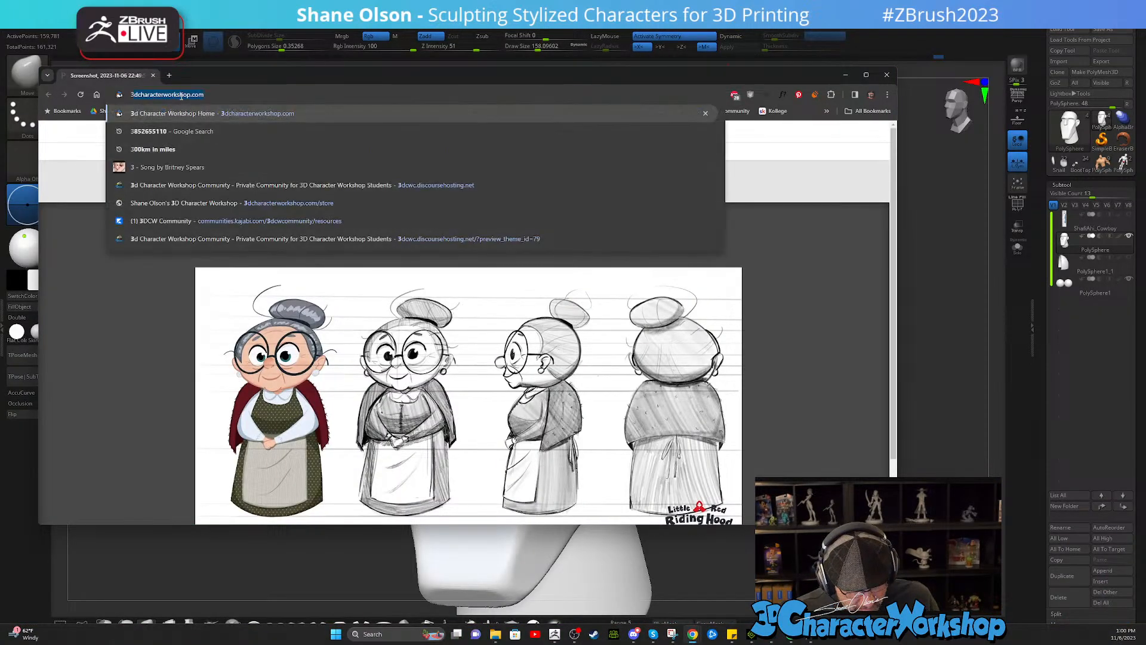
key(Return)
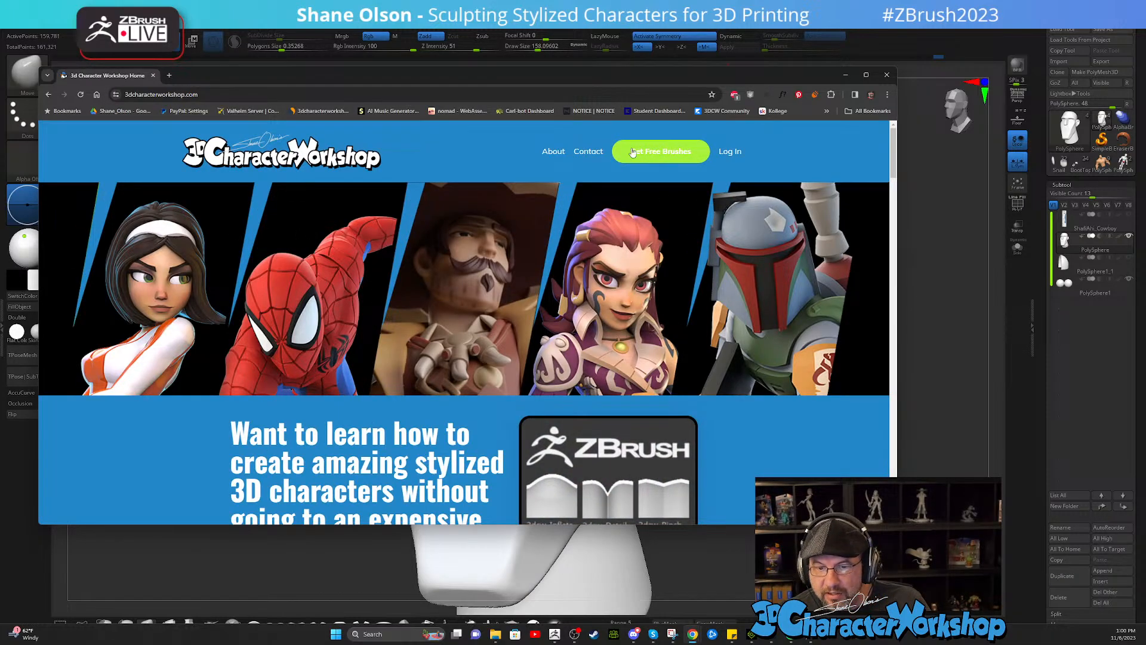
scroll(425, 356, down, 5)
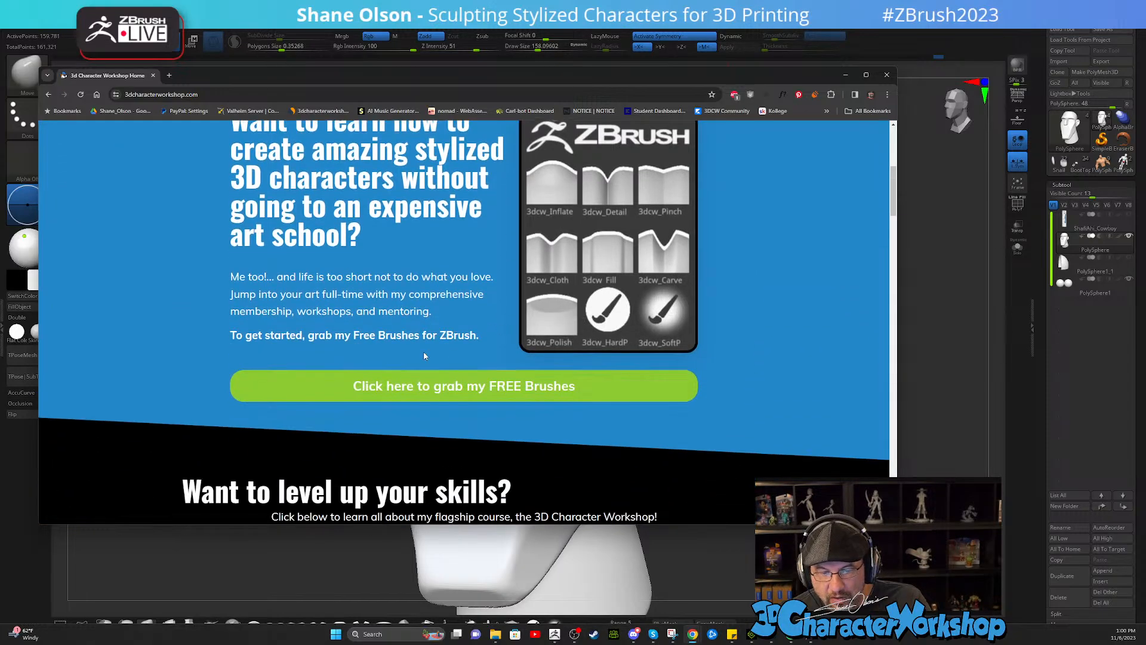
scroll(502, 394, up, 2)
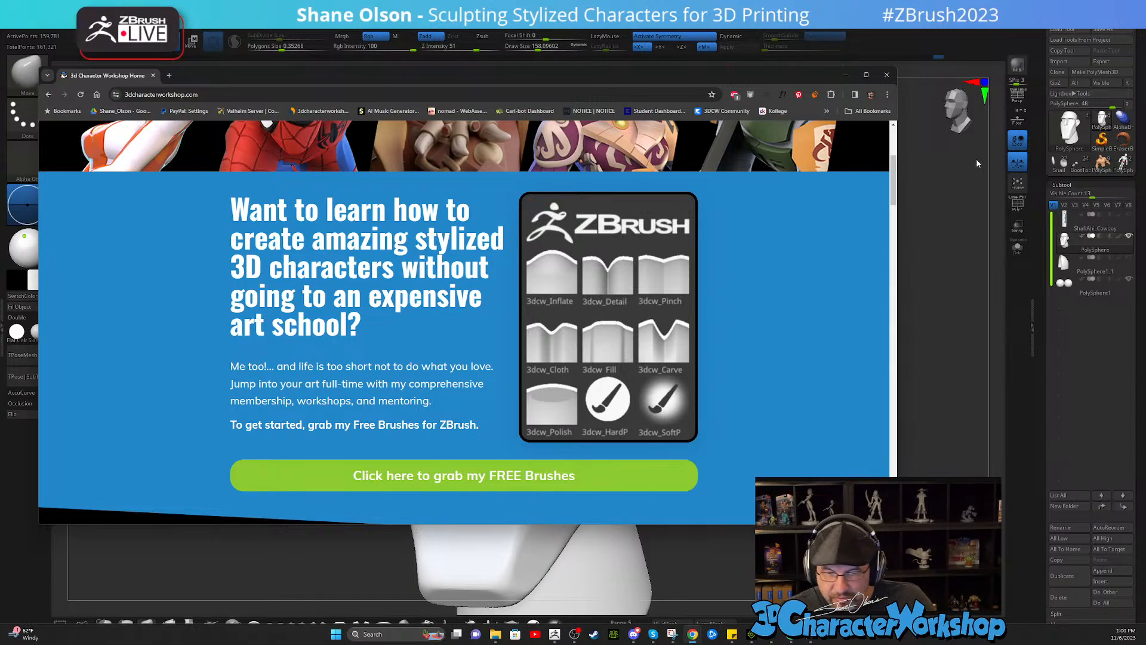
click(938, 205)
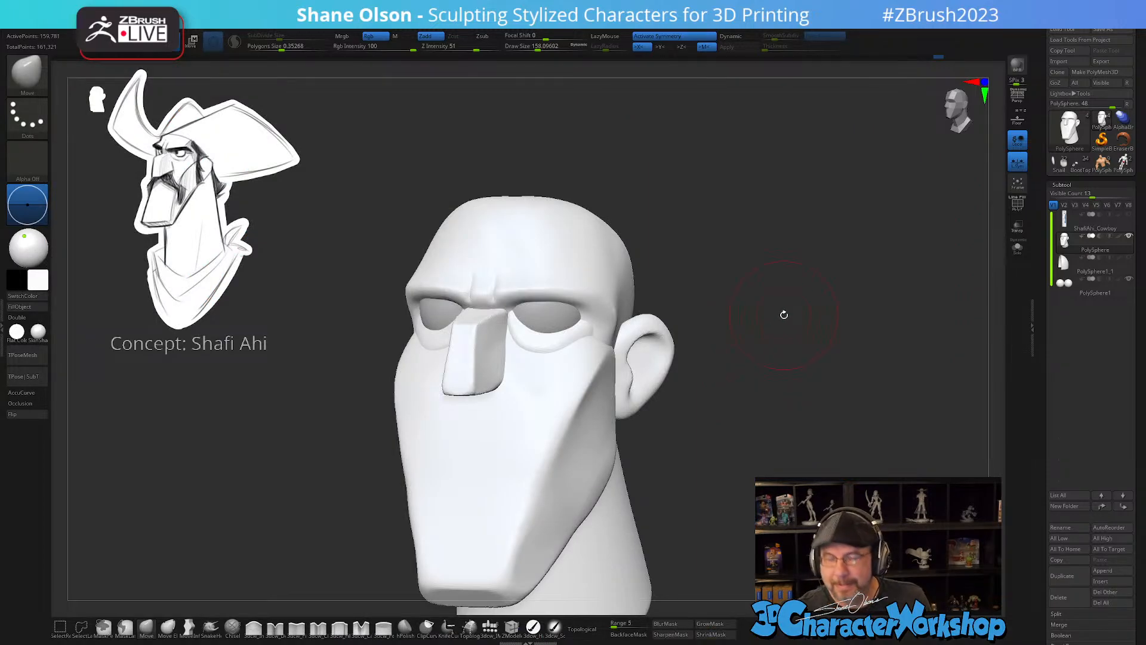
- Sharpen the edge between the front and side planes of the cheek with the 3dcw_Pinch brush
mouse_move(685, 419)
mouse_down()
mouse_move(696, 422)
mouse_move(676, 417)
mouse_up()
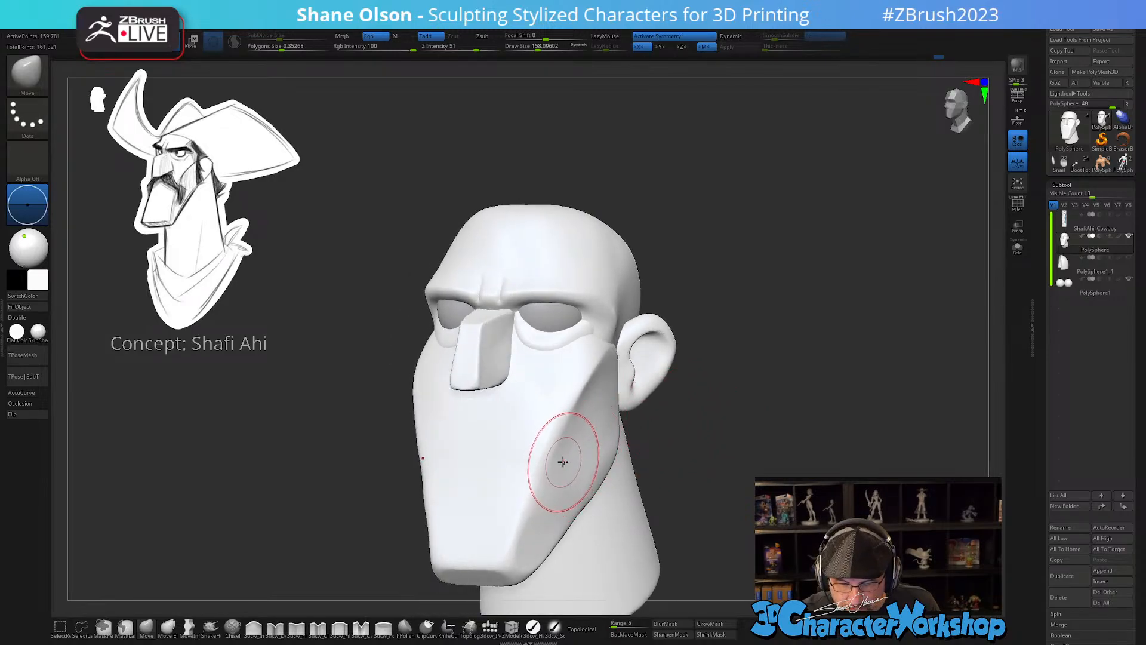
alt+right_drag(580, 451, 592, 396)
click(297, 628)
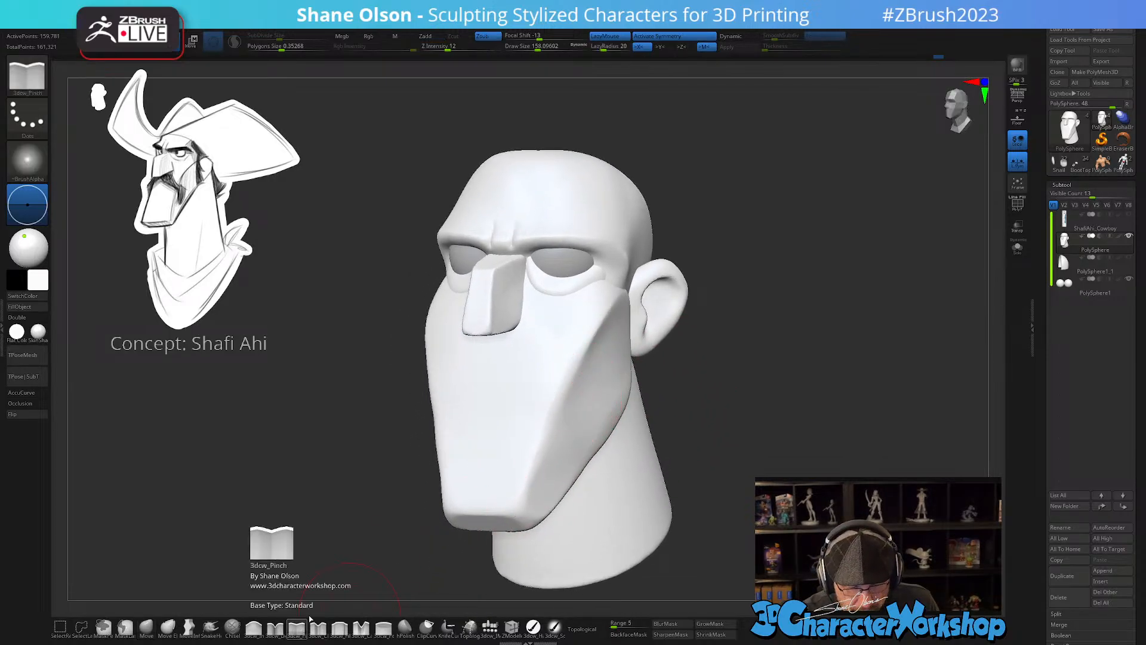
mouse_move(572, 375)
mouse_down()
mouse_move(590, 334)
mouse_move(577, 368)
mouse_up()
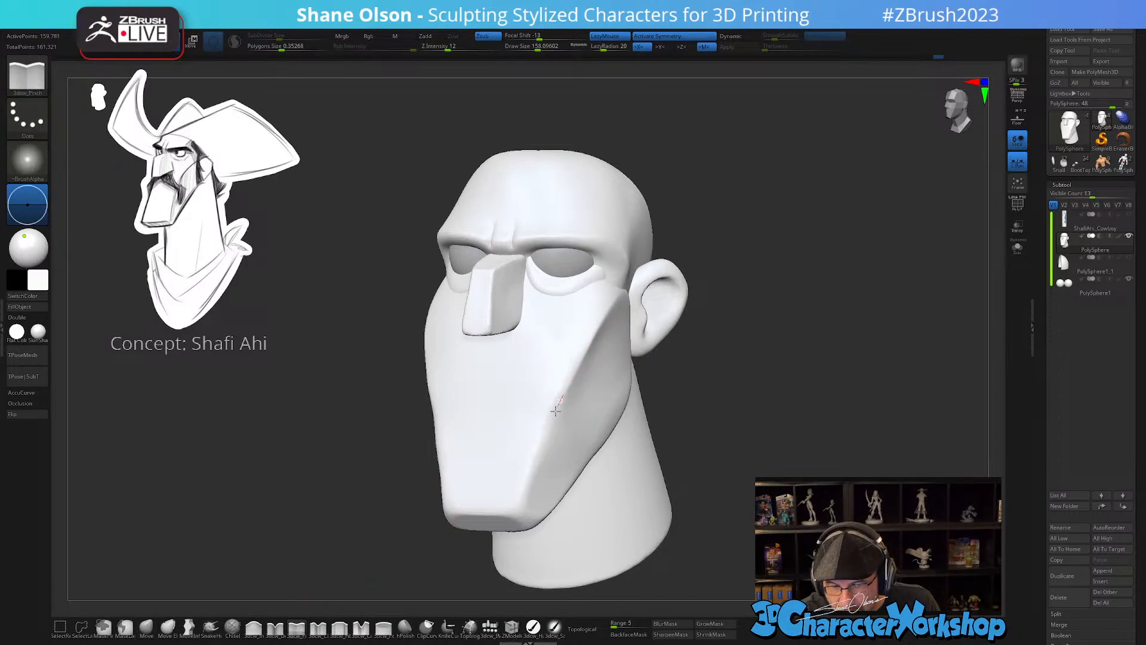
drag(556, 411, 522, 496)
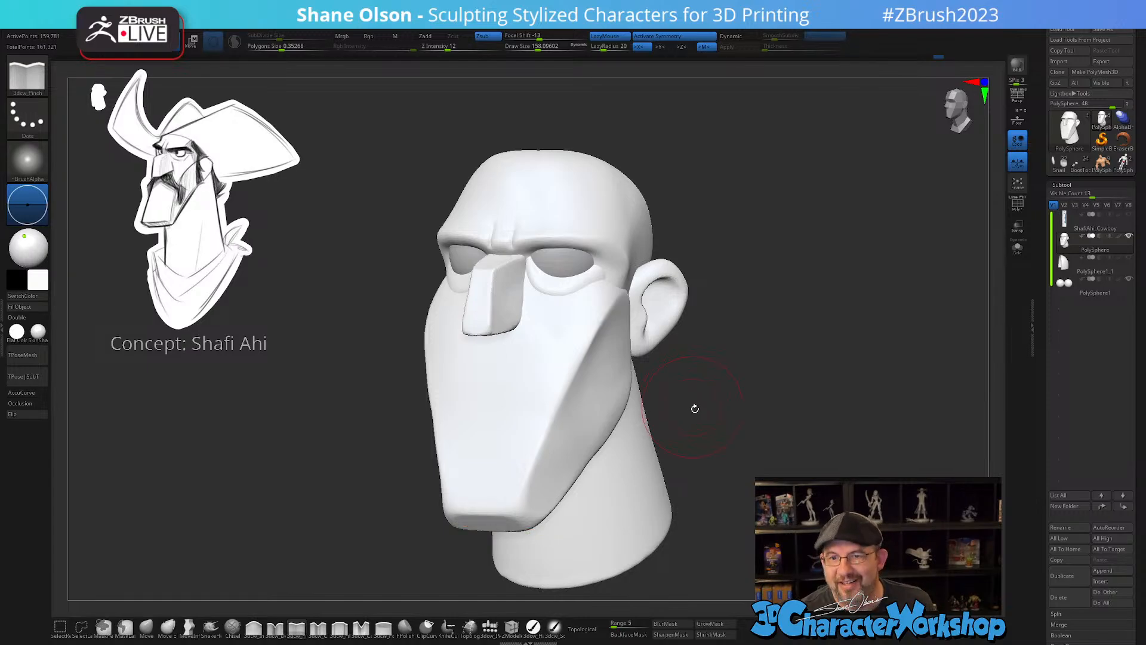
- Reshape the side of the jaw and the cheek edge with the Move brush at a draw size of about 102
drag(694, 404, 678, 422)
click(146, 627)
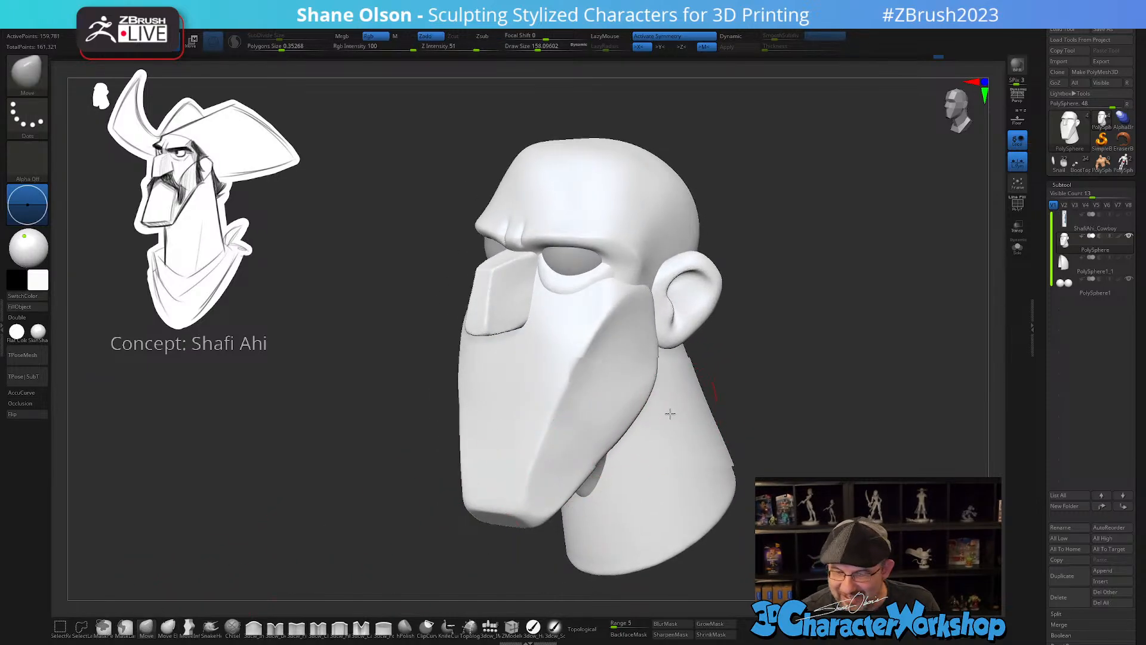
right_drag(670, 412, 648, 411)
key(s)
drag(799, 391, 803, 390)
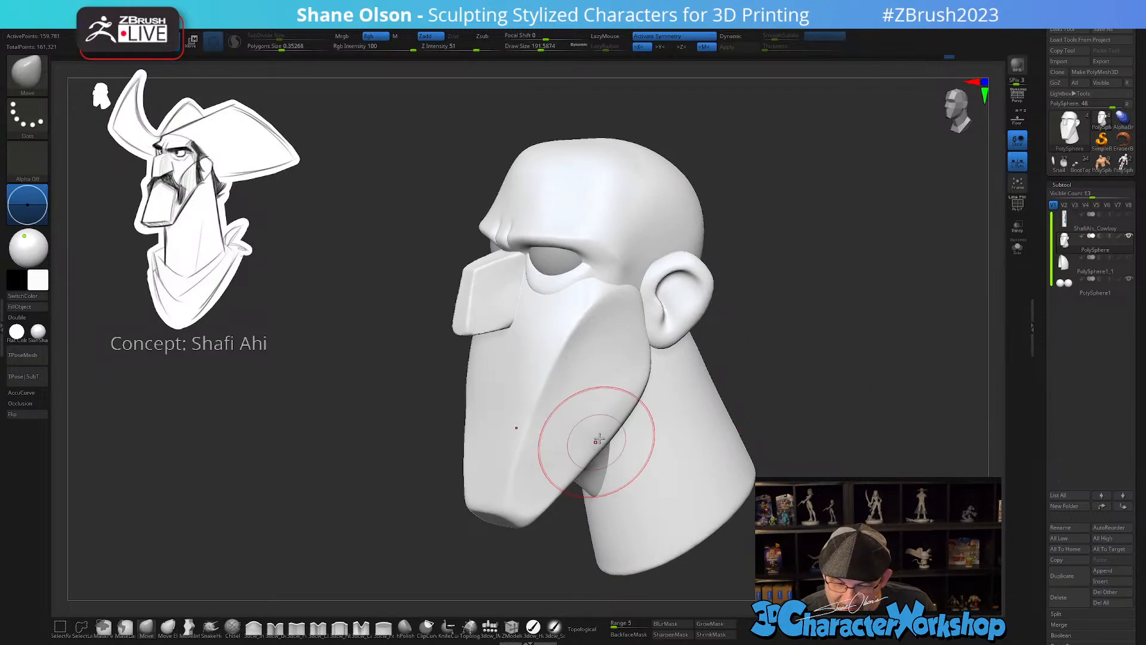
right_drag(590, 445, 606, 453)
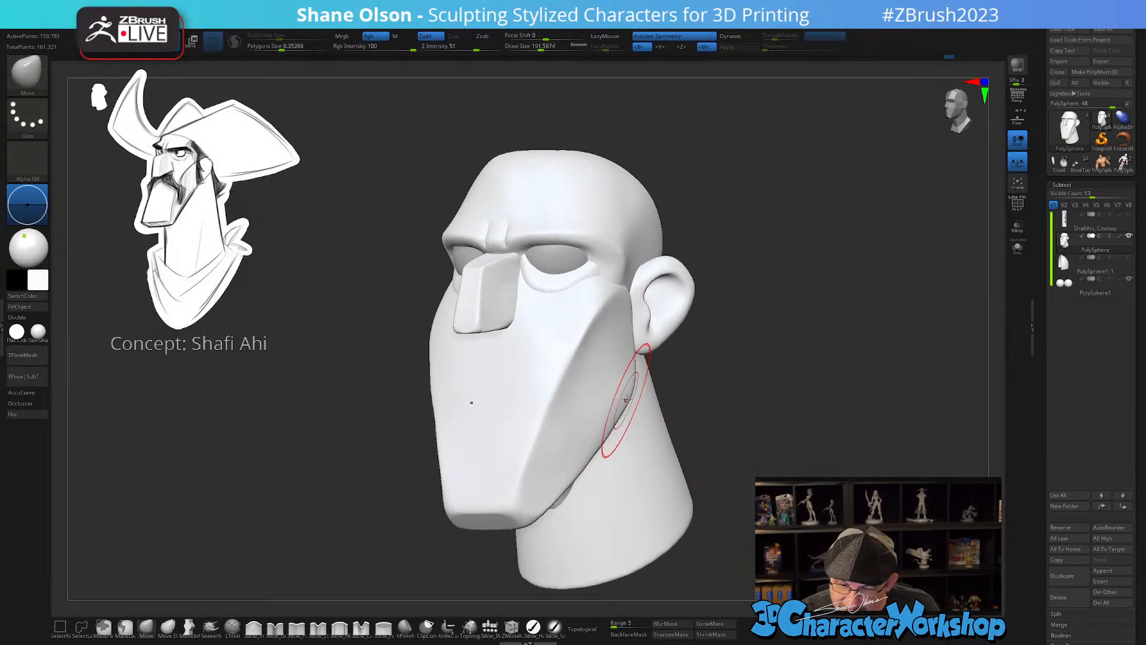
mouse_move(550, 486)
right_down()
mouse_move(543, 492)
mouse_move(536, 469)
right_up()
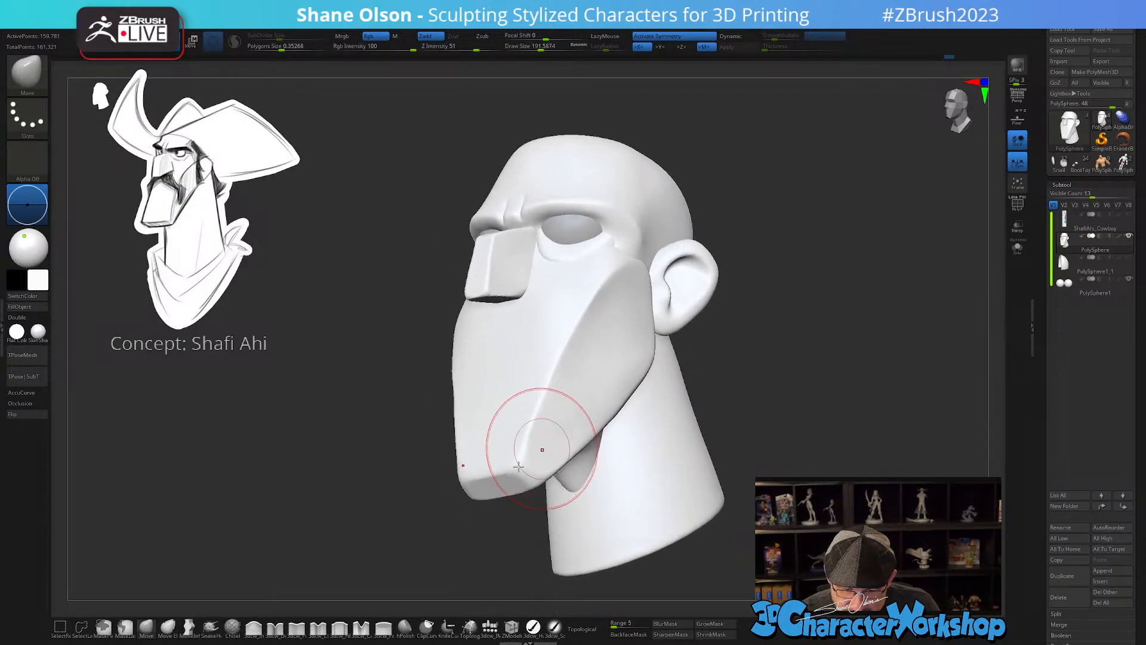
- Flatten the side plane of the lower jaw with the hPolish brush, raising the draw size to about 132
click(405, 627)
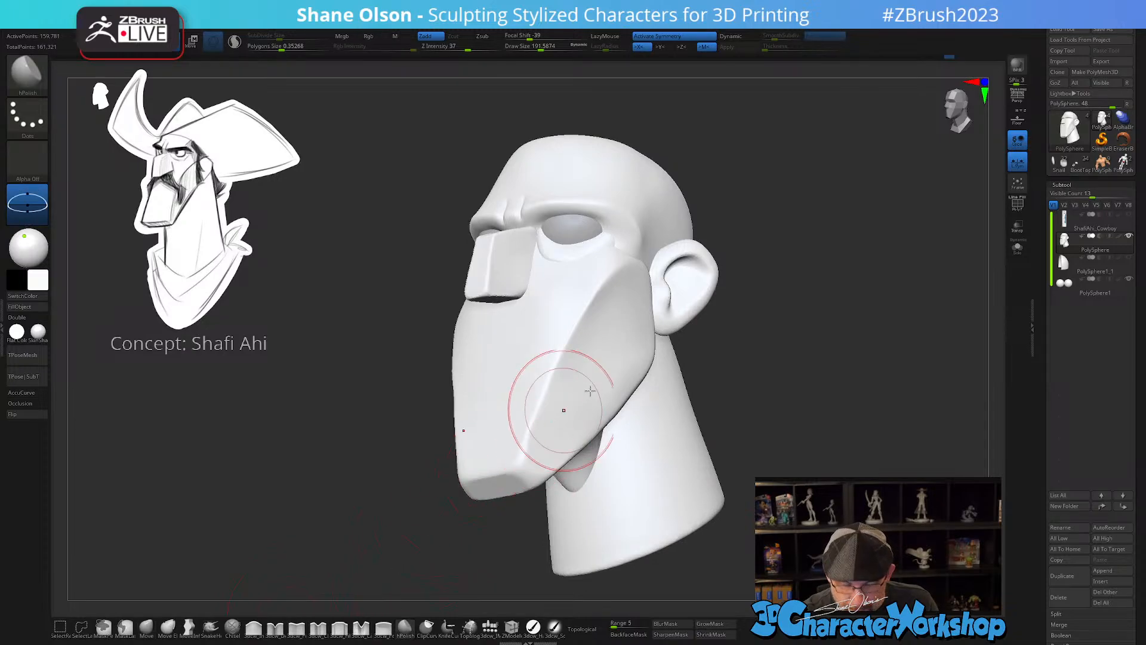
mouse_move(557, 410)
right_down()
mouse_move(532, 460)
mouse_move(553, 452)
right_up()
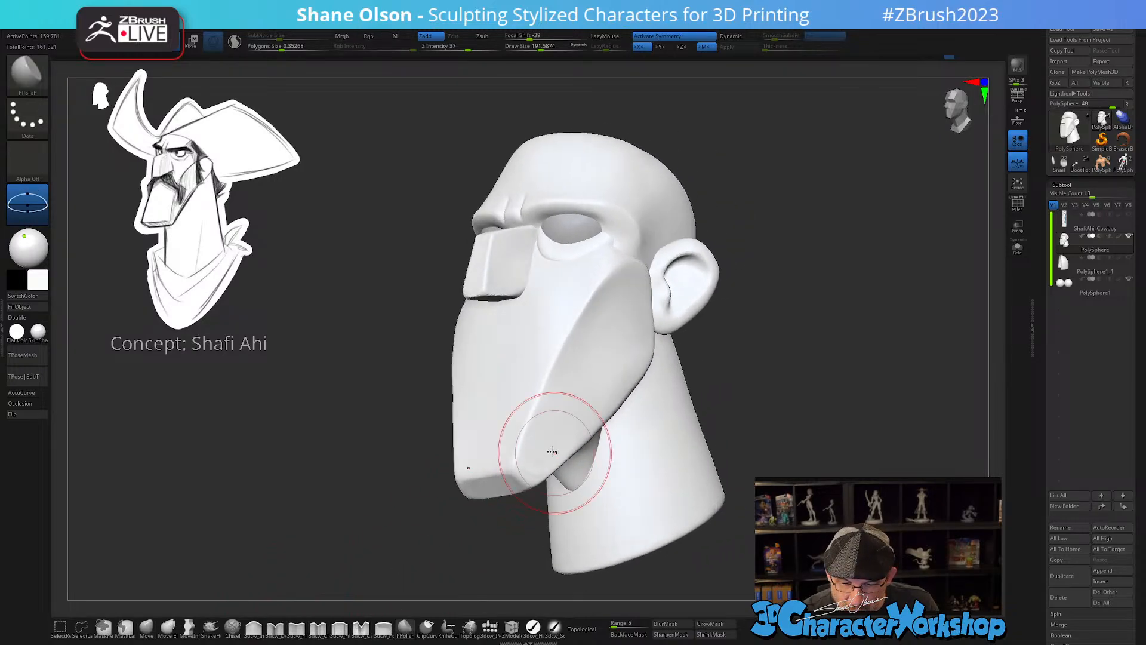
drag(540, 464, 541, 453)
key(s)
mouse_move(542, 452)
right_down()
mouse_move(536, 467)
mouse_move(565, 428)
right_up()
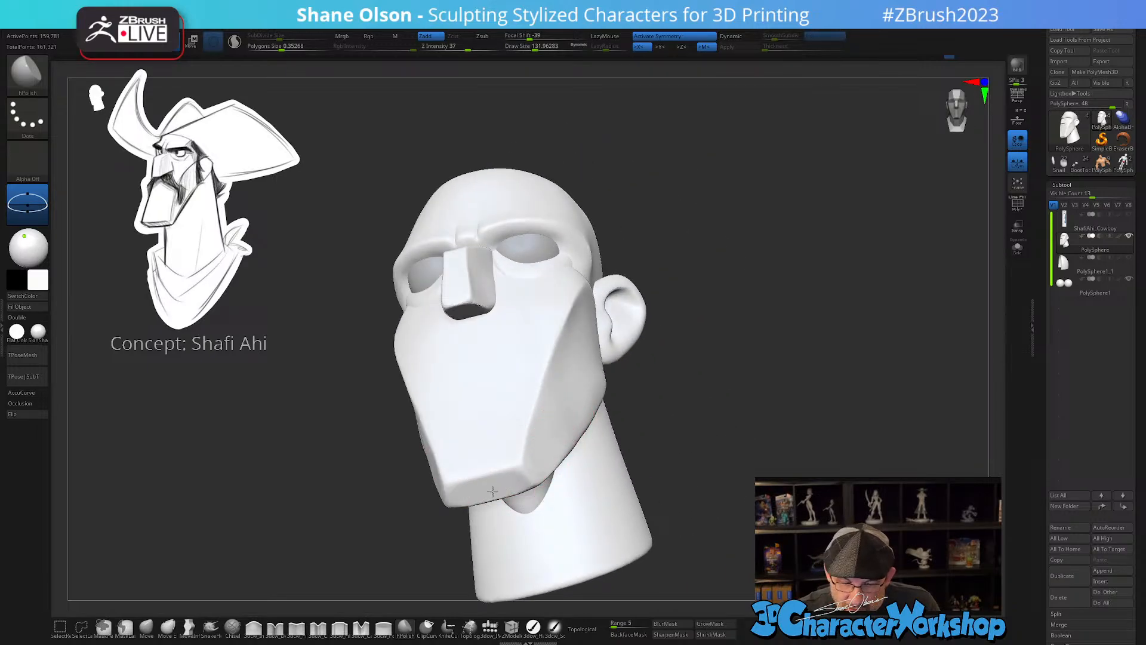
- Polish the chin and the long cheek plane with hPolish, checking the planes from profile and three-quarter angles
mouse_move(535, 482)
right_down()
mouse_move(546, 439)
mouse_move(525, 371)
mouse_move(499, 452)
right_up()
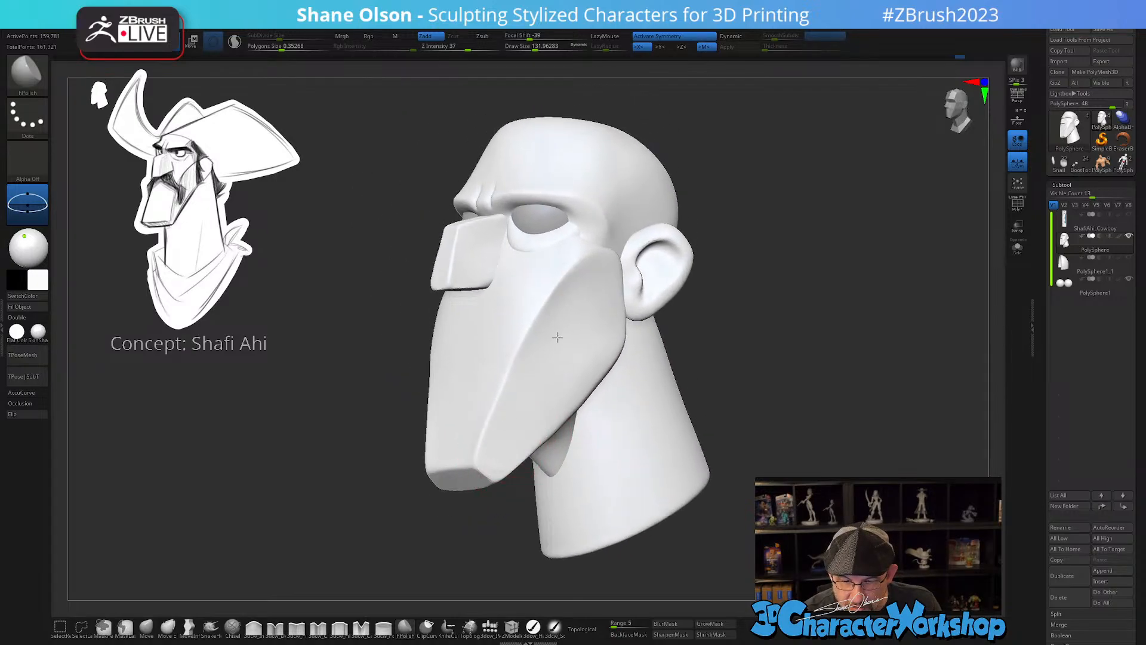
right_drag(525, 402, 457, 442)
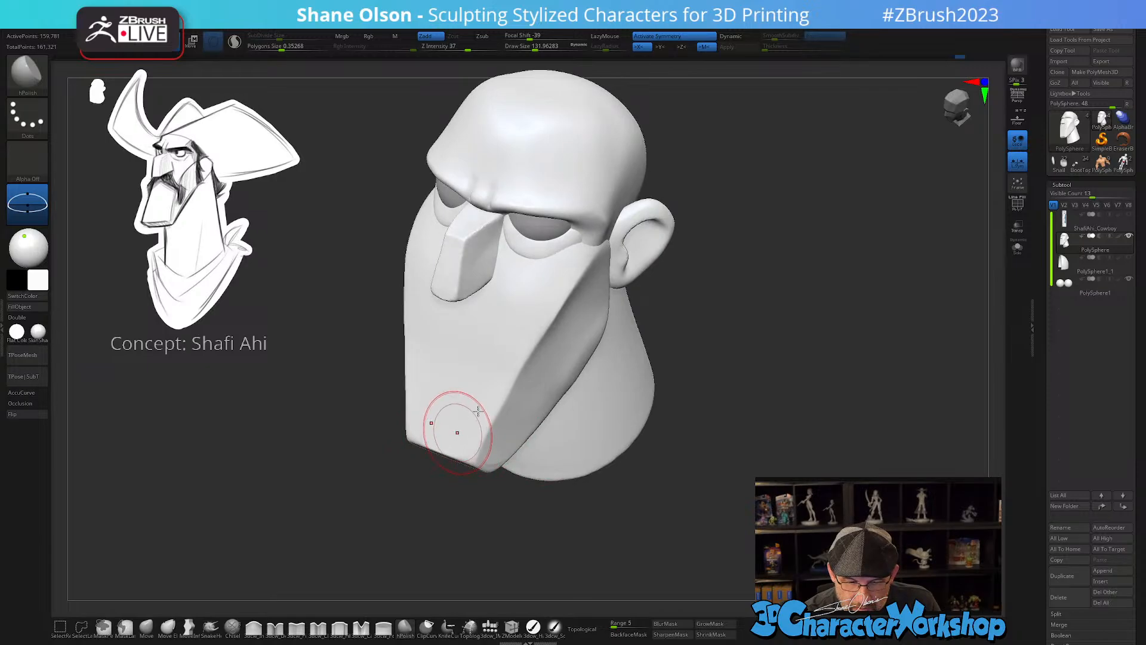
drag(724, 445, 793, 440)
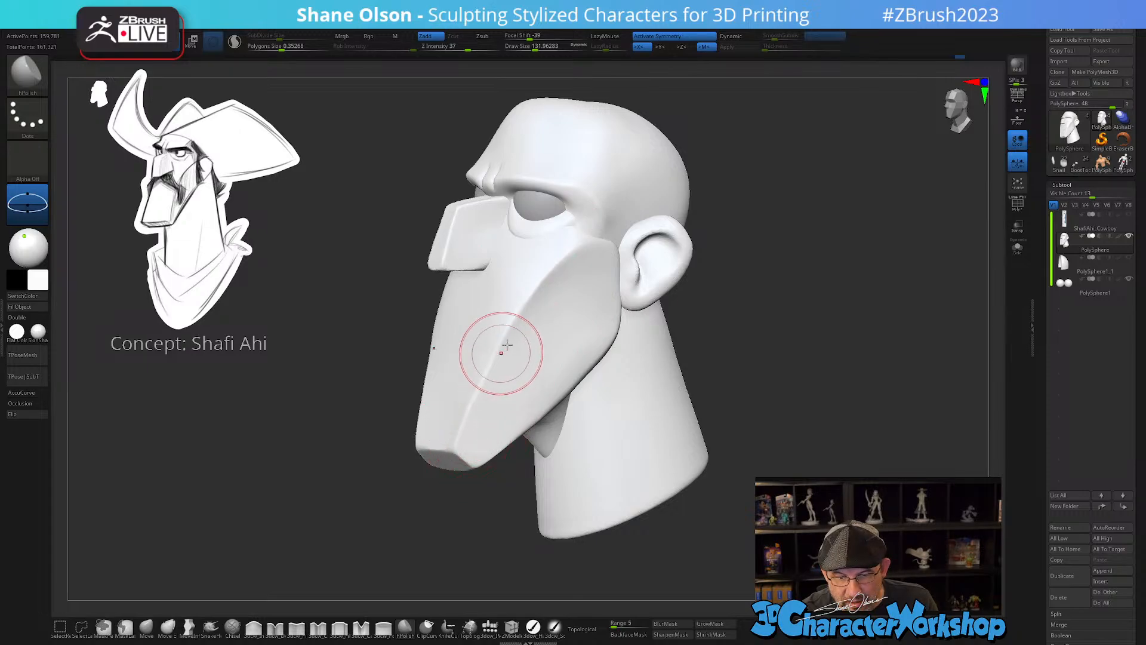
right_drag(563, 351, 546, 351)
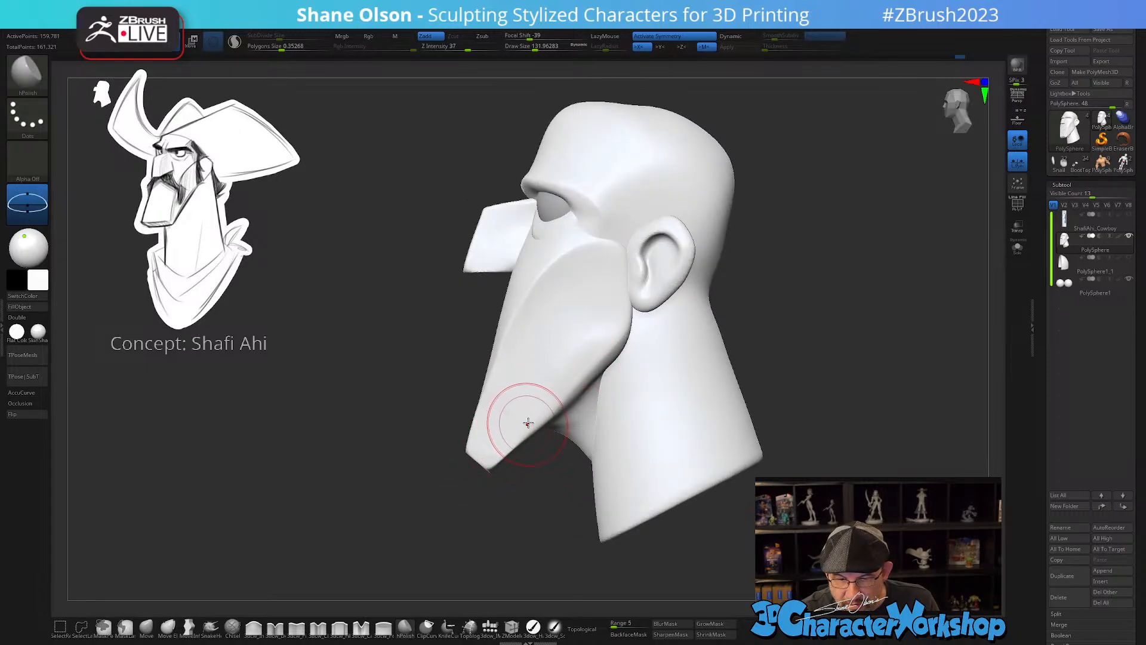
right_drag(798, 325, 768, 362)
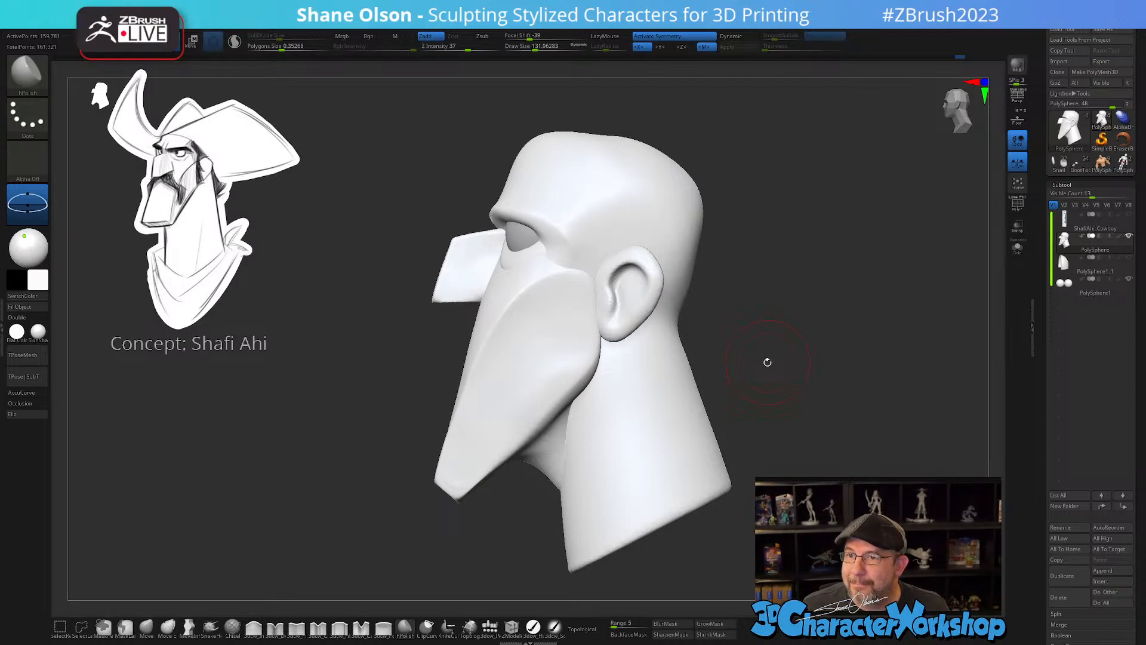
right_drag(779, 328, 818, 328)
right_drag(763, 273, 800, 370)
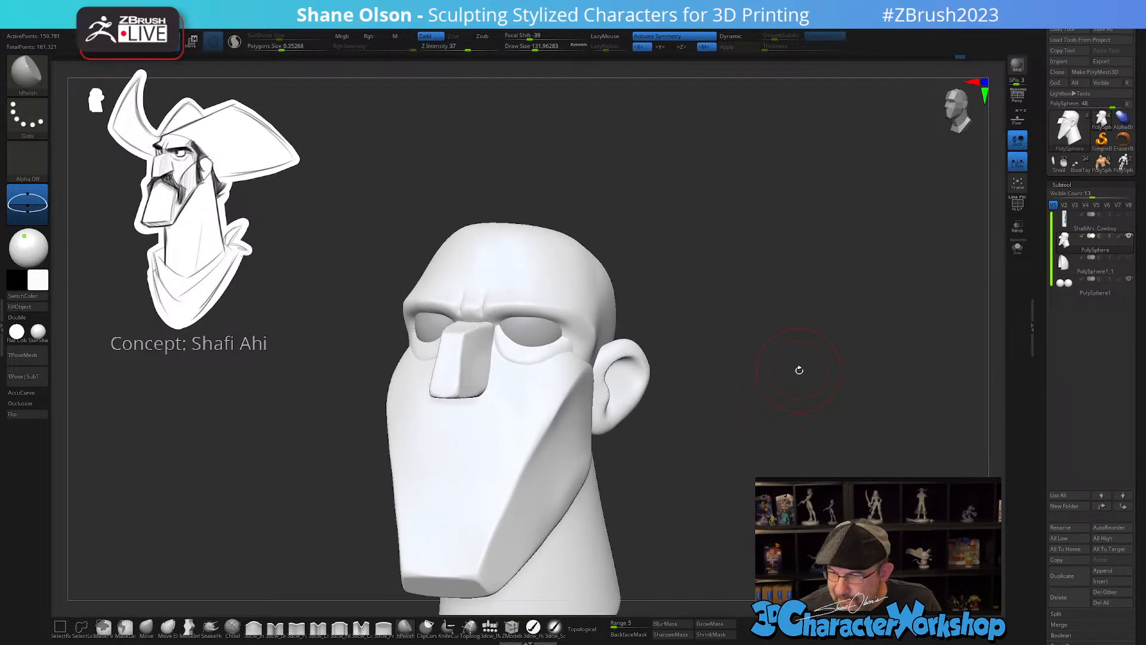
- Mask everything except the lower face polygroup
right_drag(760, 381, 735, 392)
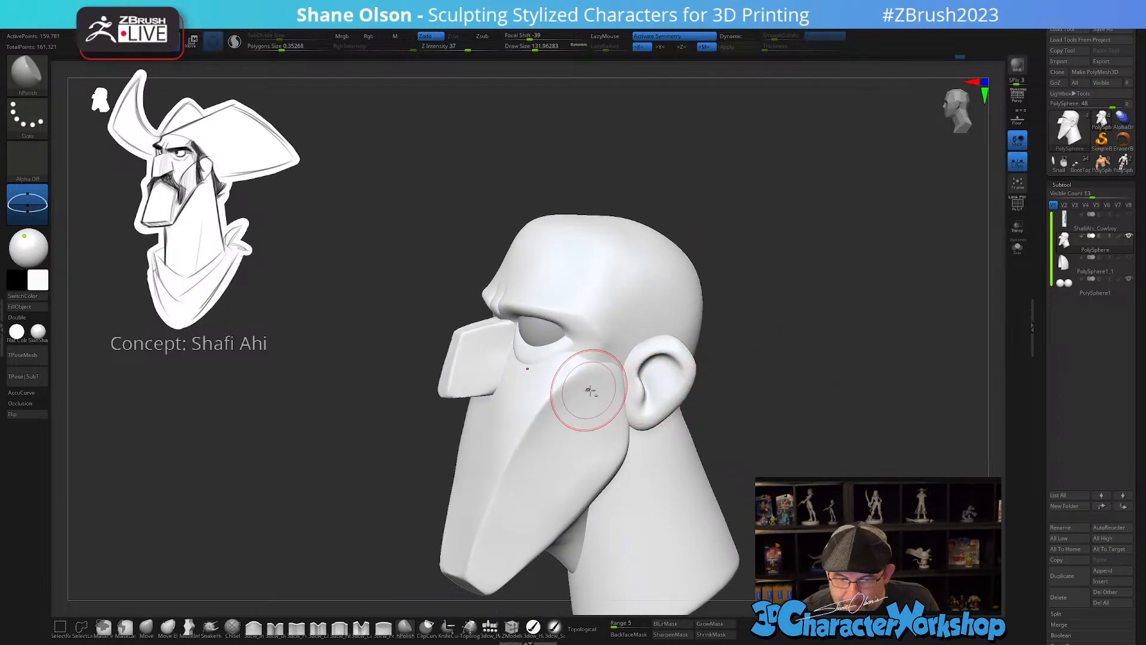
key(w)
ctrl+click(599, 407)
key(q)
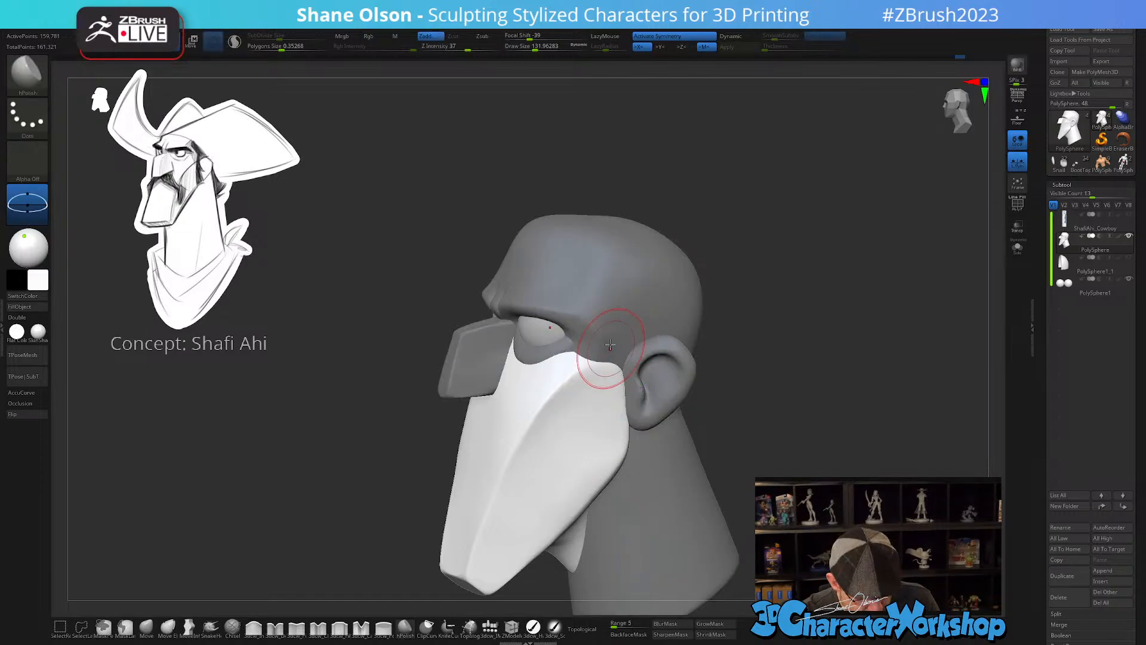
- Reshape the top of the unmasked cheek below the temple with the Move brush at draw sizes of about 217 and 163
right_drag(608, 351, 598, 365)
key(s)
drag(598, 371, 598, 363)
click(147, 628)
key(s)
right_drag(615, 341, 594, 354)
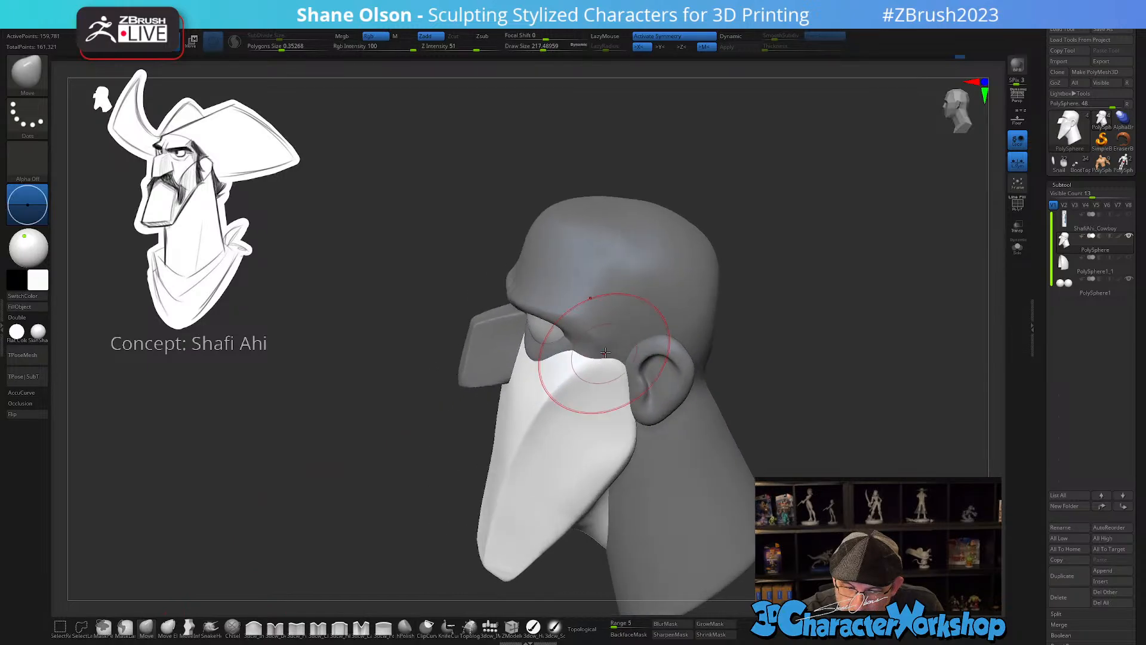
key(s)
drag(594, 358, 592, 357)
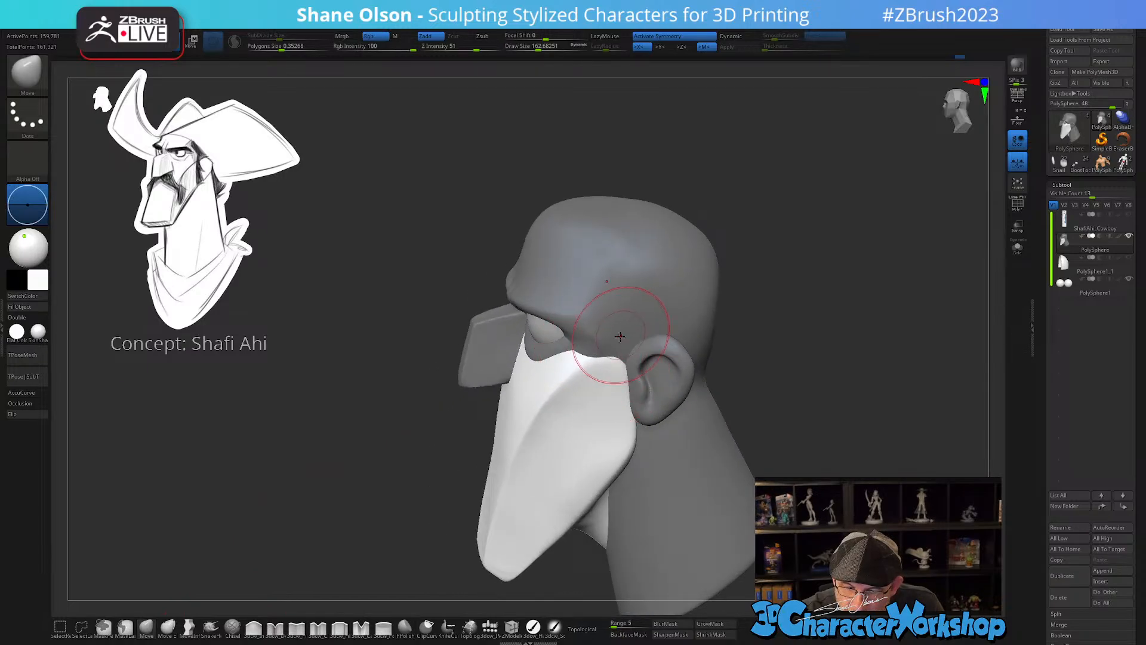
- Pull the upper back corner of the cheek toward the ear with the Move brush at draw size 112
right_drag(620, 336, 613, 372)
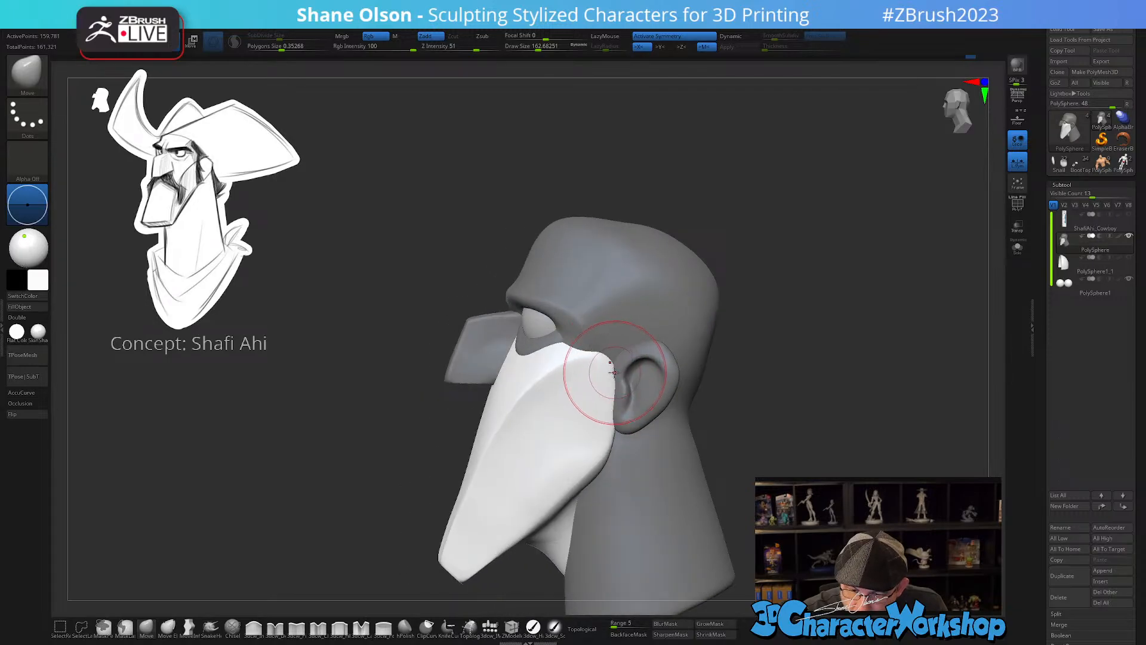
key(s)
mouse_move(623, 367)
mouse_down()
mouse_move(605, 371)
mouse_move(627, 362)
mouse_up()
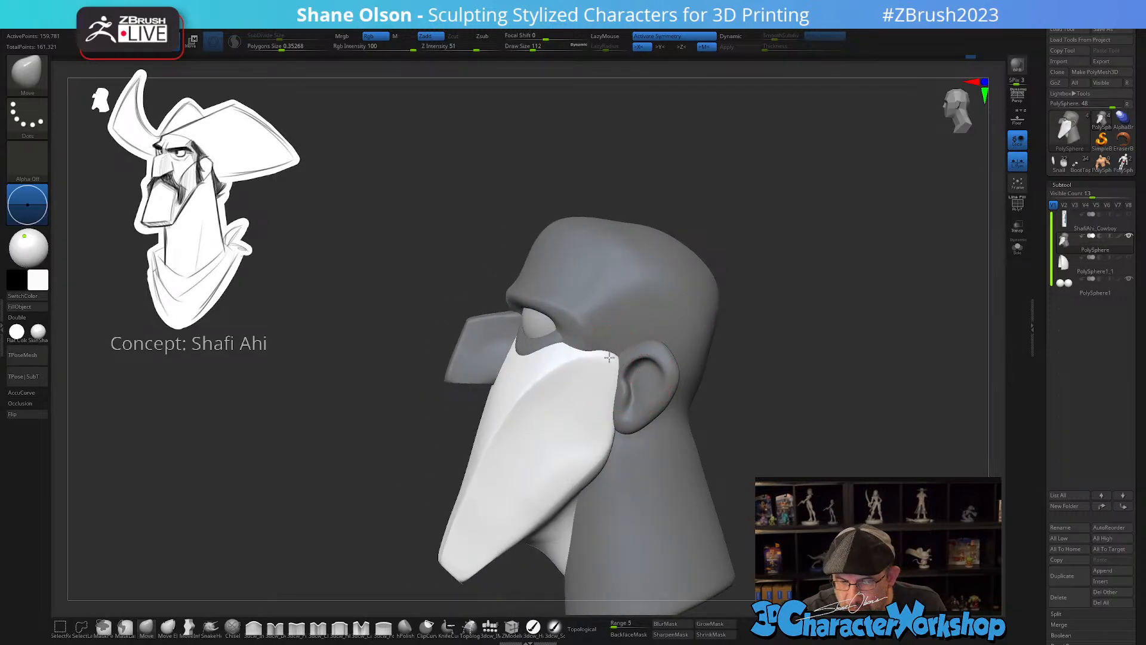
right_drag(631, 351, 615, 401)
right_drag(629, 363, 609, 358)
- Smooth the side plane of the cheek down toward the chin
key(shift)
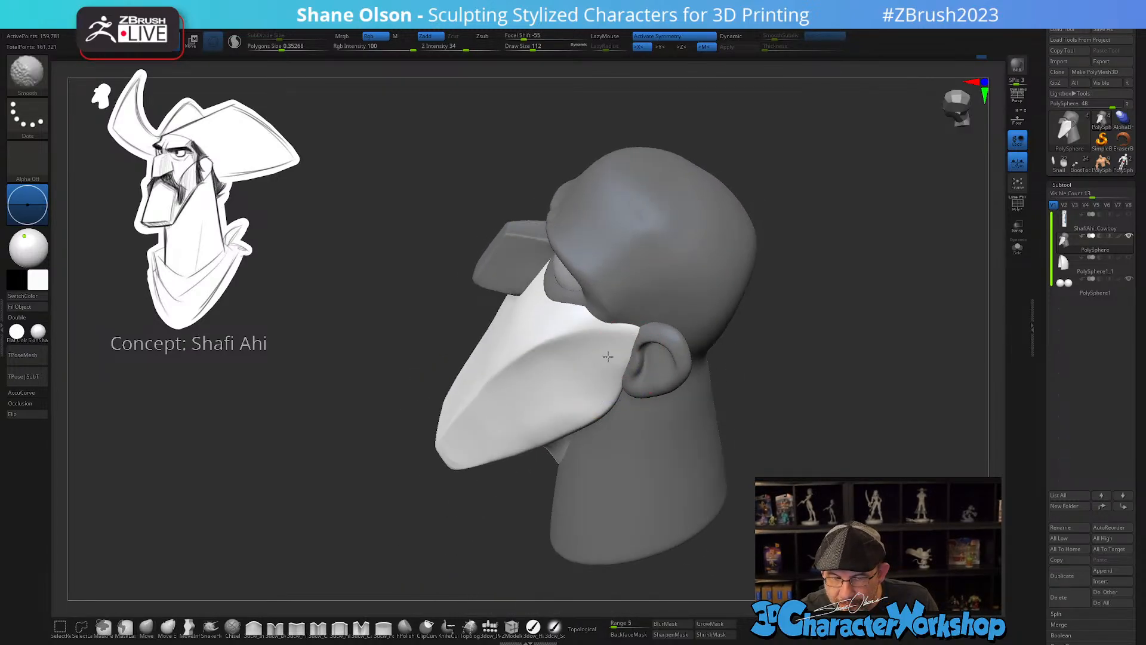
shift+drag(579, 376, 583, 383)
right_drag(584, 389, 583, 364)
mouse_move(551, 381)
shift+mouse_down()
mouse_move(535, 361)
mouse_move(550, 393)
mouse_move(498, 440)
shift+mouse_up()
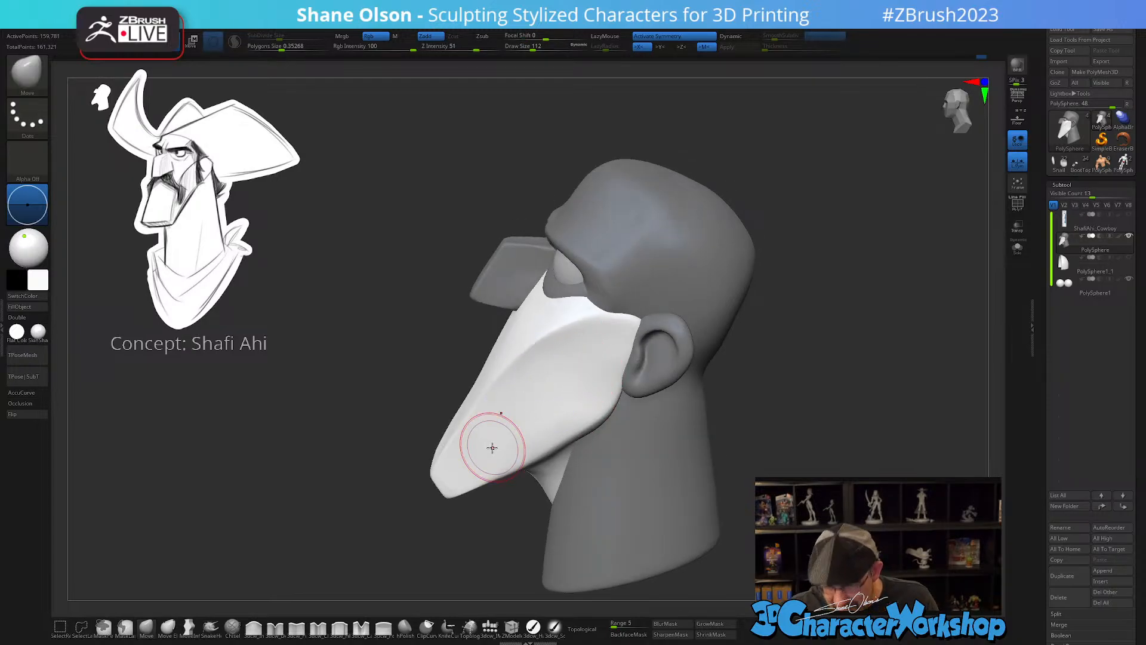
- Sharpen the upper cheek edge toward the ear with the 3dcw_Pinch brush at a draw size of about 56
mouse_move(627, 371)
right_down()
mouse_move(660, 404)
mouse_move(655, 379)
mouse_move(648, 401)
mouse_move(589, 384)
right_up()
click(302, 634)
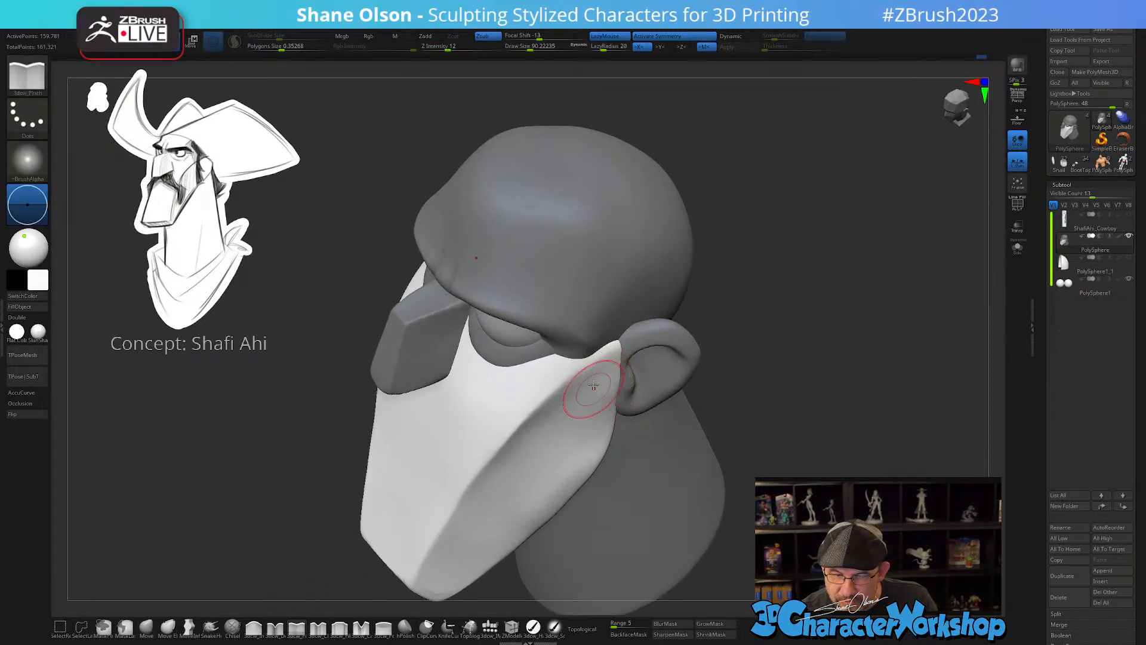
key(s)
drag(556, 390, 550, 390)
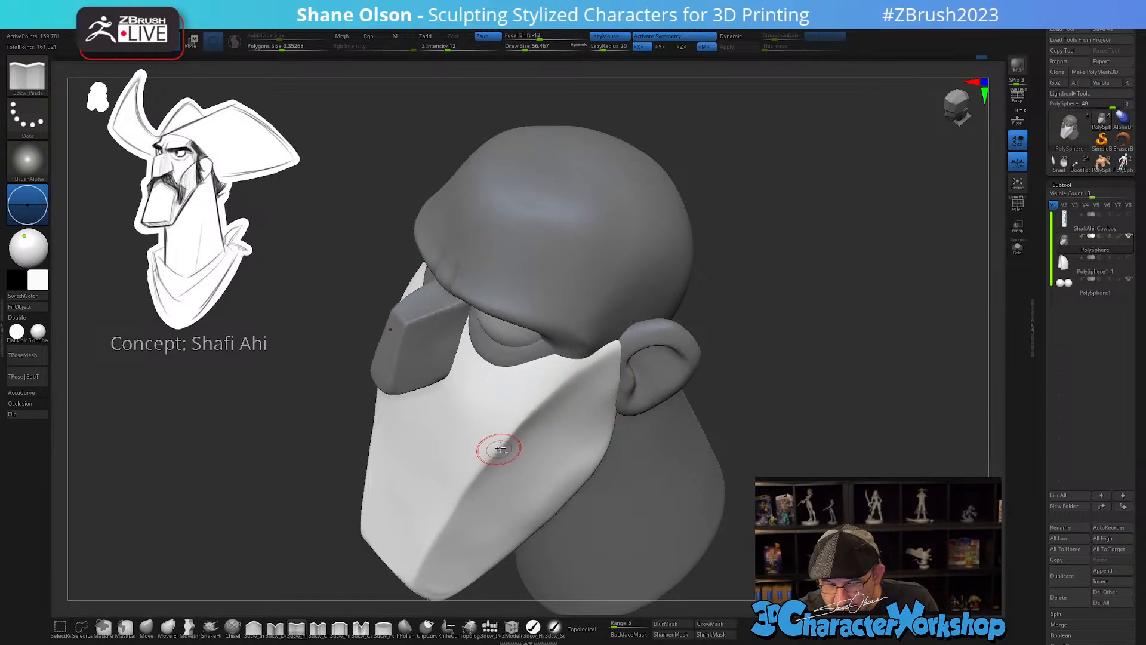
drag(498, 448, 538, 411)
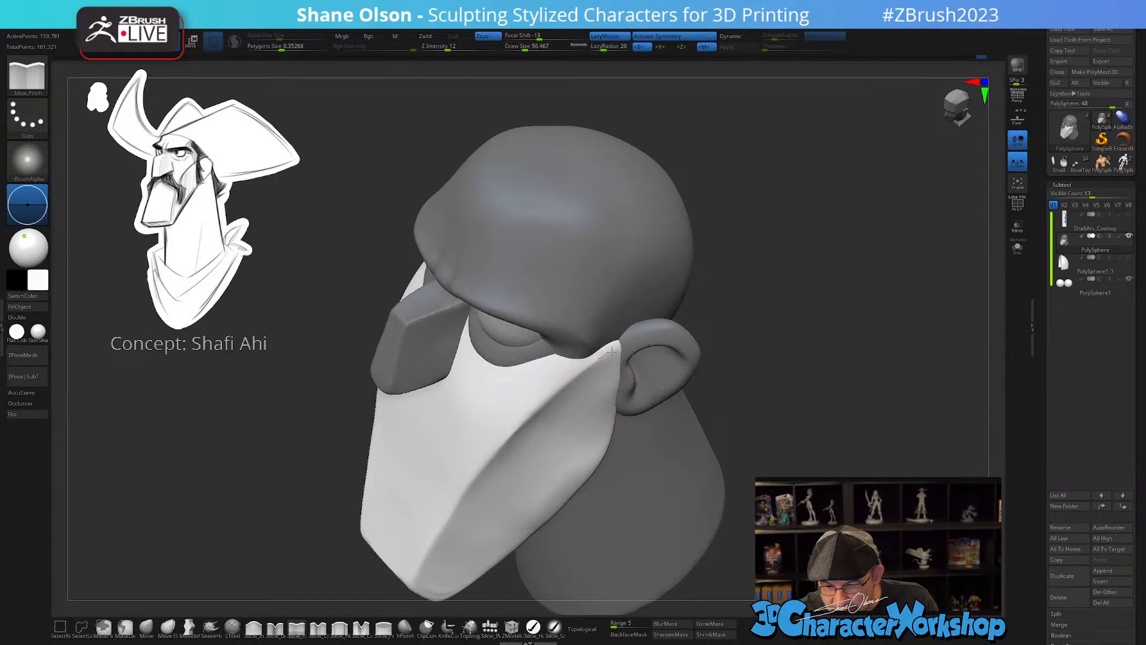
right_drag(629, 341, 545, 379)
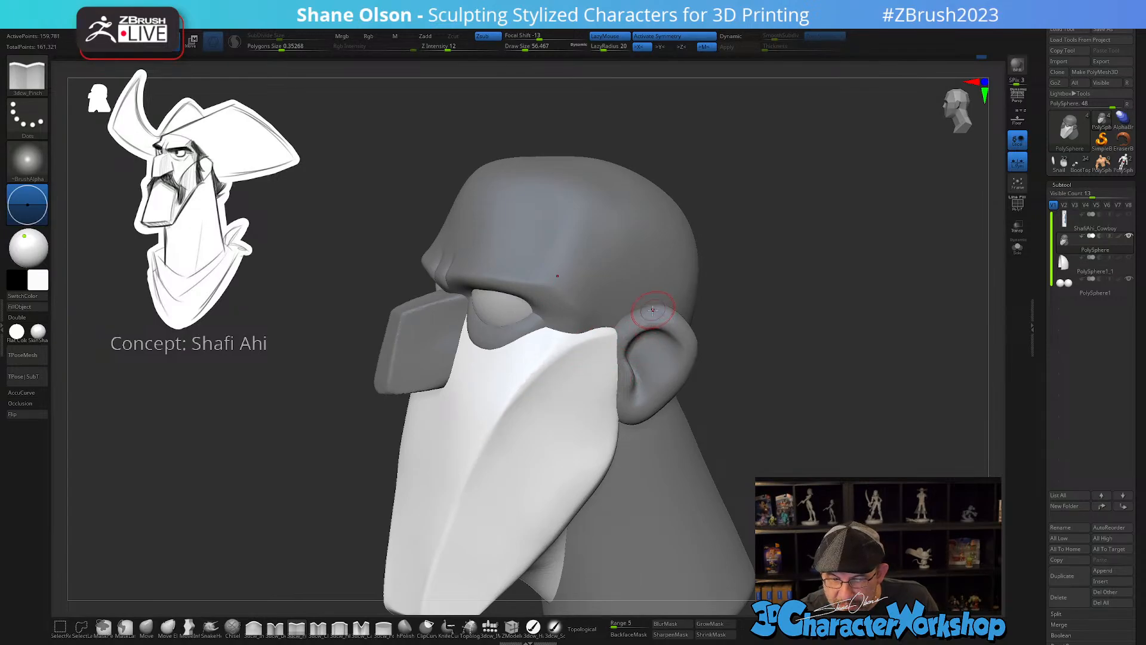
right_drag(636, 329, 643, 333)
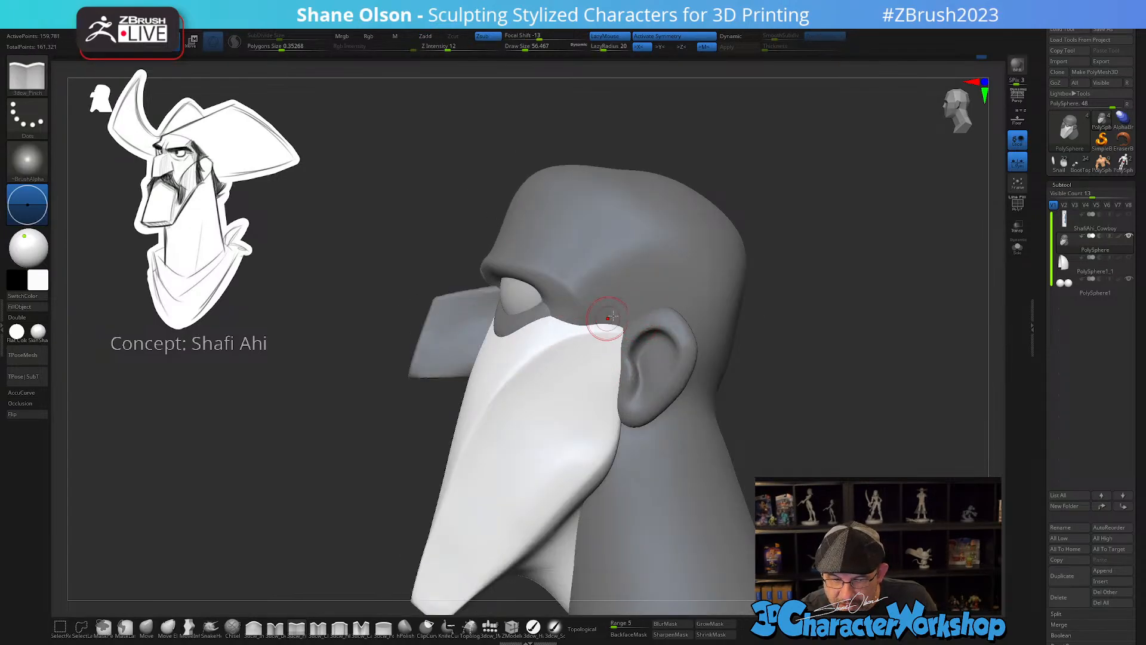
right_drag(619, 304, 613, 332)
- Invert the mask, and mask everything except the forehead and skull polygroup
ctrl+click(797, 363)
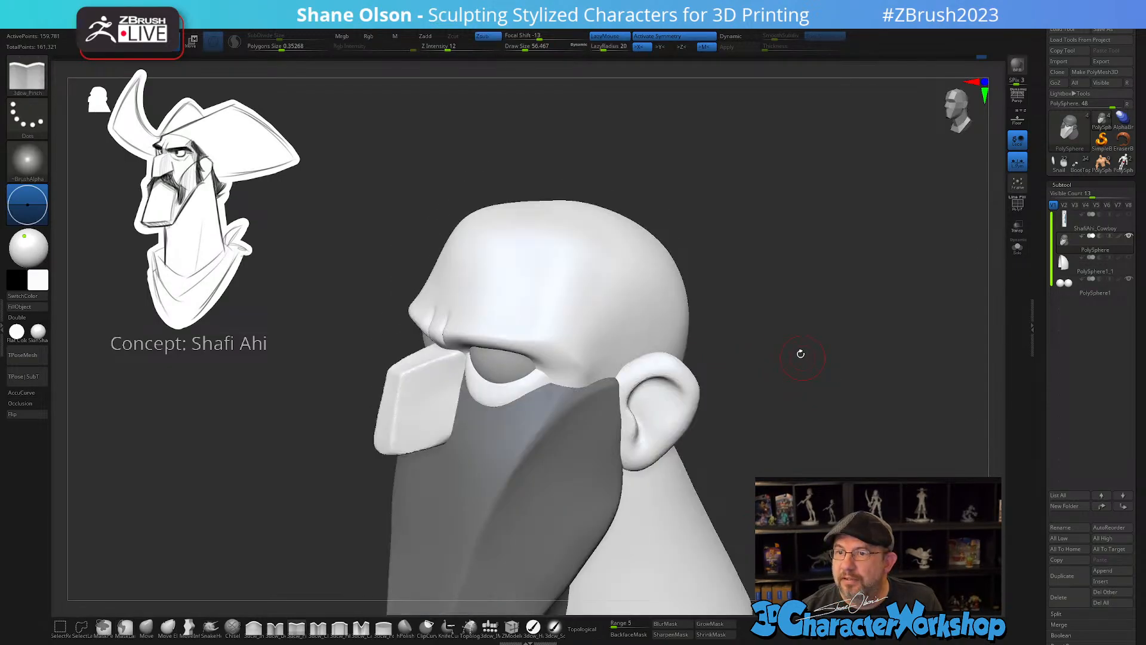
right_drag(802, 353, 763, 366)
key(w)
key(q)
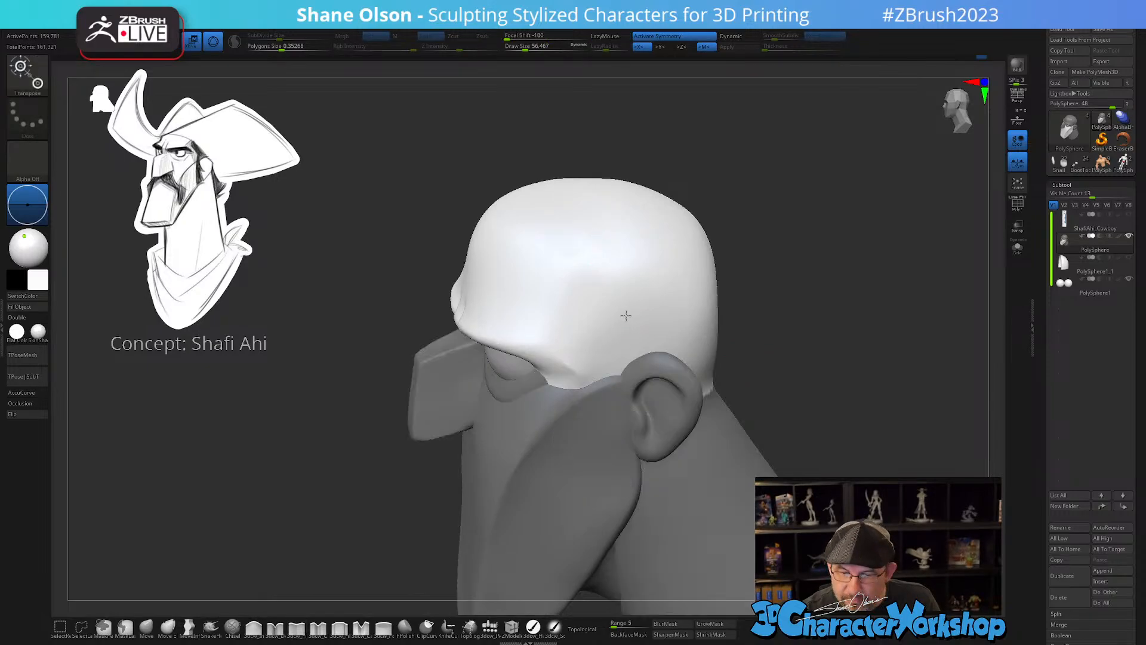
key(w)
key(q)
right_drag(691, 460, 683, 445)
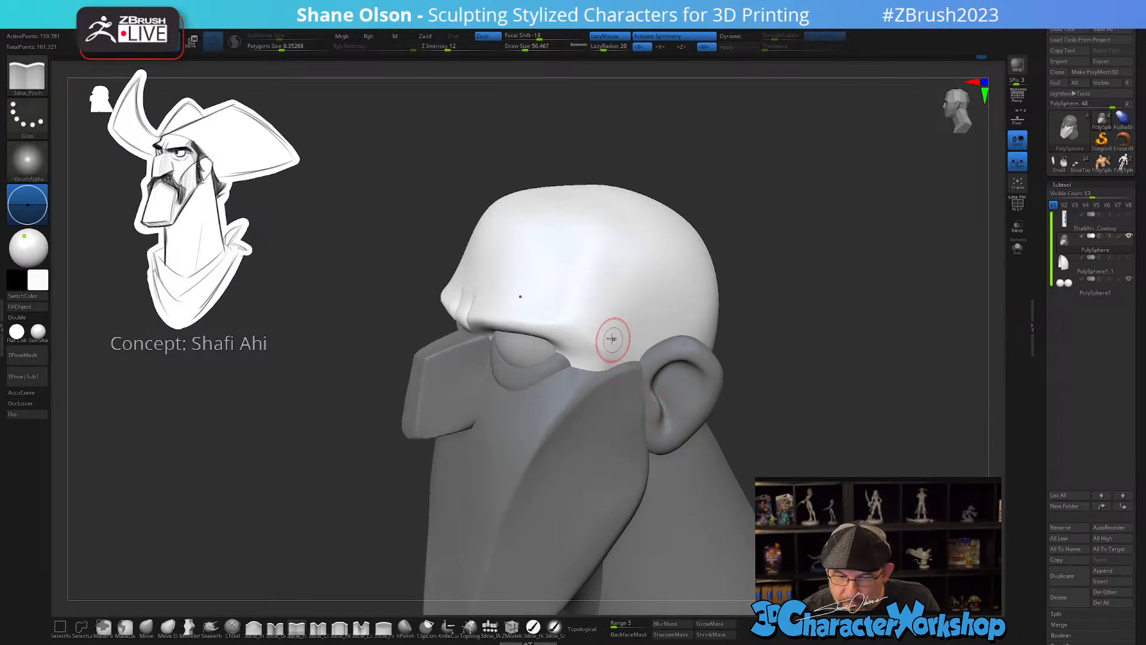
- Sharpen the brow edge above the eye toward the temple with the 3dcw_Pinch brush at a draw size of about 56
right_drag(612, 339, 617, 281)
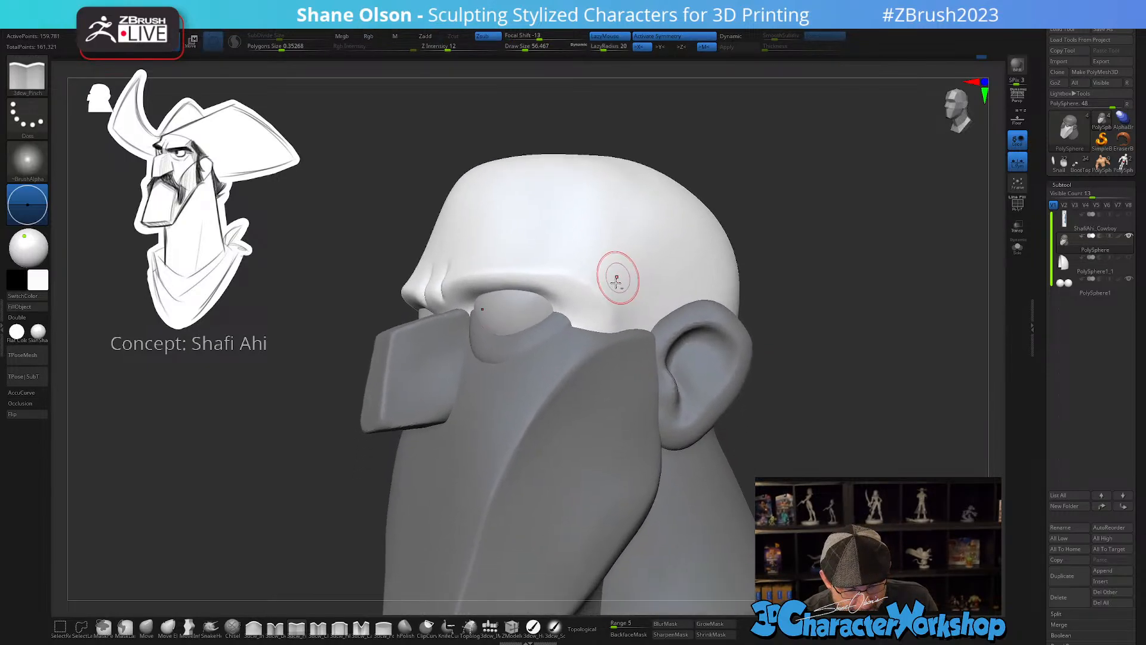
drag(536, 275, 558, 277)
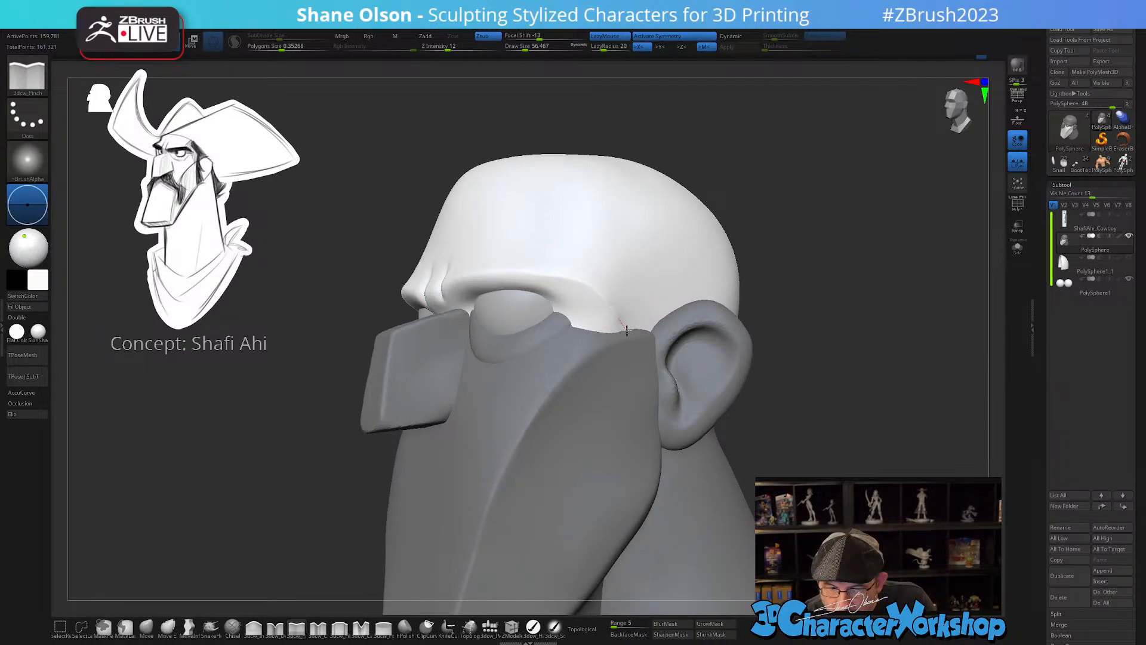
right_drag(630, 337, 660, 437)
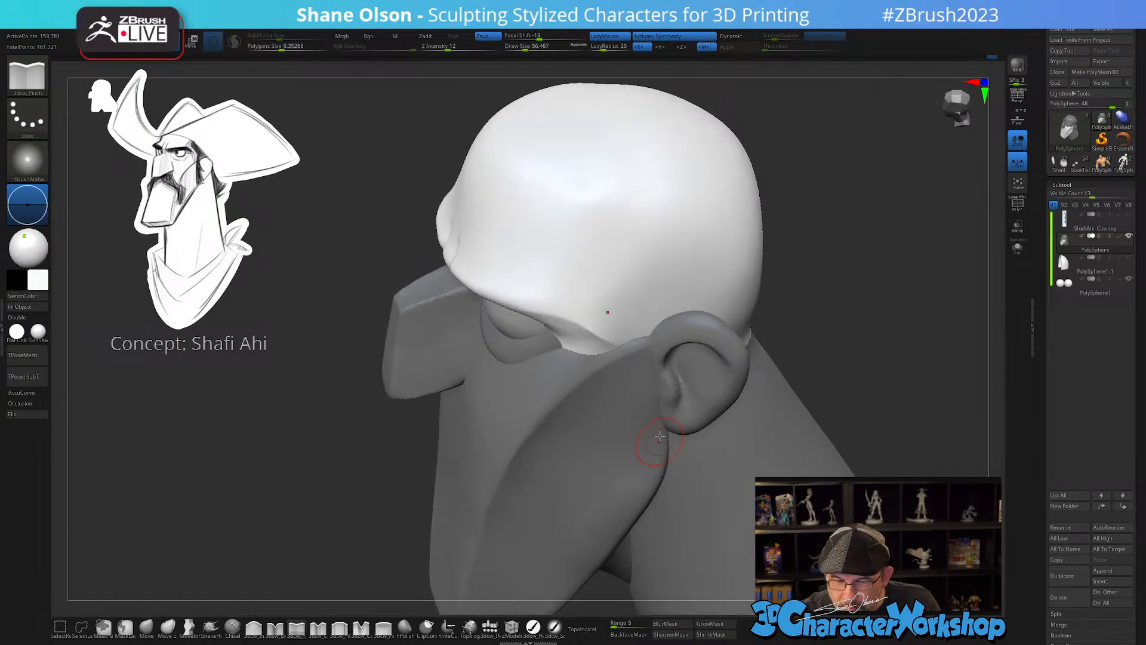
- Nudge the outer brow corner upward with the Move brush at a draw size of about 94, and smooth the inner underside of the brow
click(151, 628)
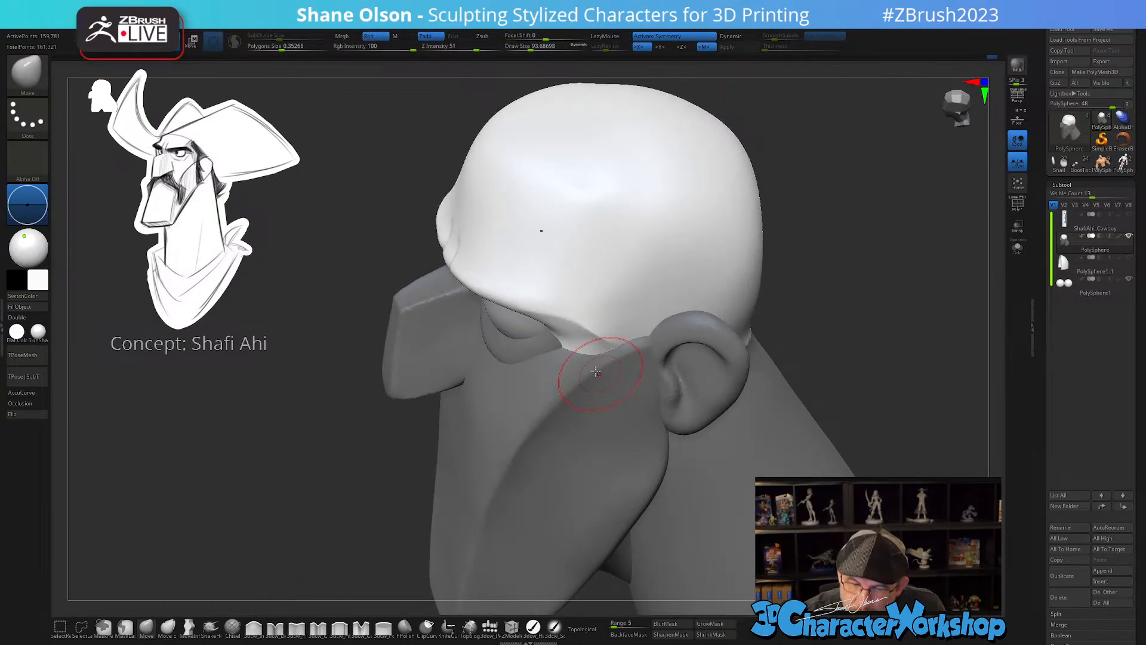
drag(586, 363, 585, 353)
mouse_move(606, 371)
right_down()
mouse_move(591, 334)
mouse_move(560, 316)
mouse_move(592, 395)
mouse_move(572, 393)
right_up()
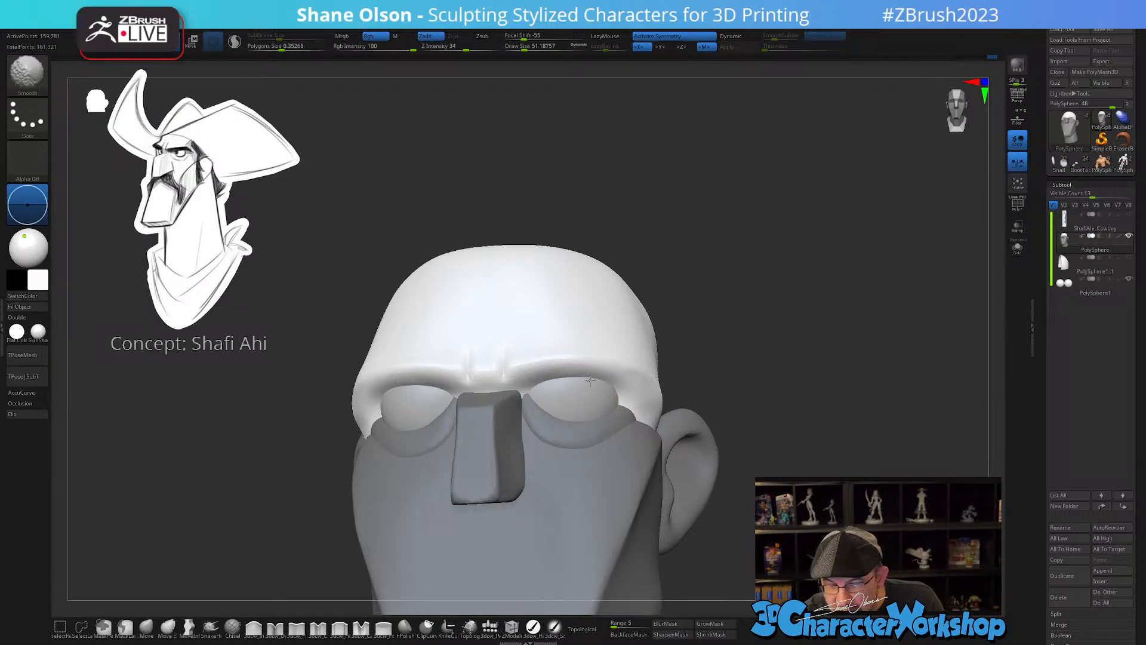
right_drag(586, 372, 594, 401)
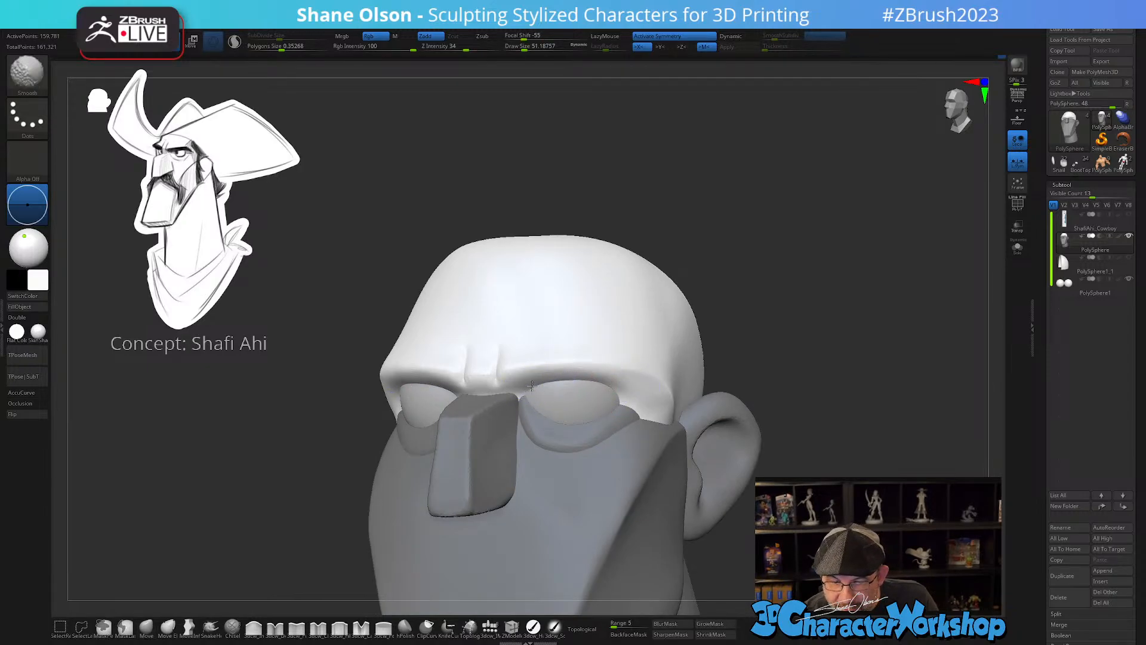
shift+drag(532, 386, 546, 383)
- Reshape the inner brow above the nose bridge with the Move brush at a draw size of about 97
mouse_move(555, 392)
right_down()
mouse_move(624, 415)
mouse_move(633, 404)
mouse_move(640, 384)
mouse_move(596, 358)
mouse_move(579, 380)
mouse_move(598, 361)
mouse_move(573, 340)
right_up()
key(])
drag(573, 338, 552, 346)
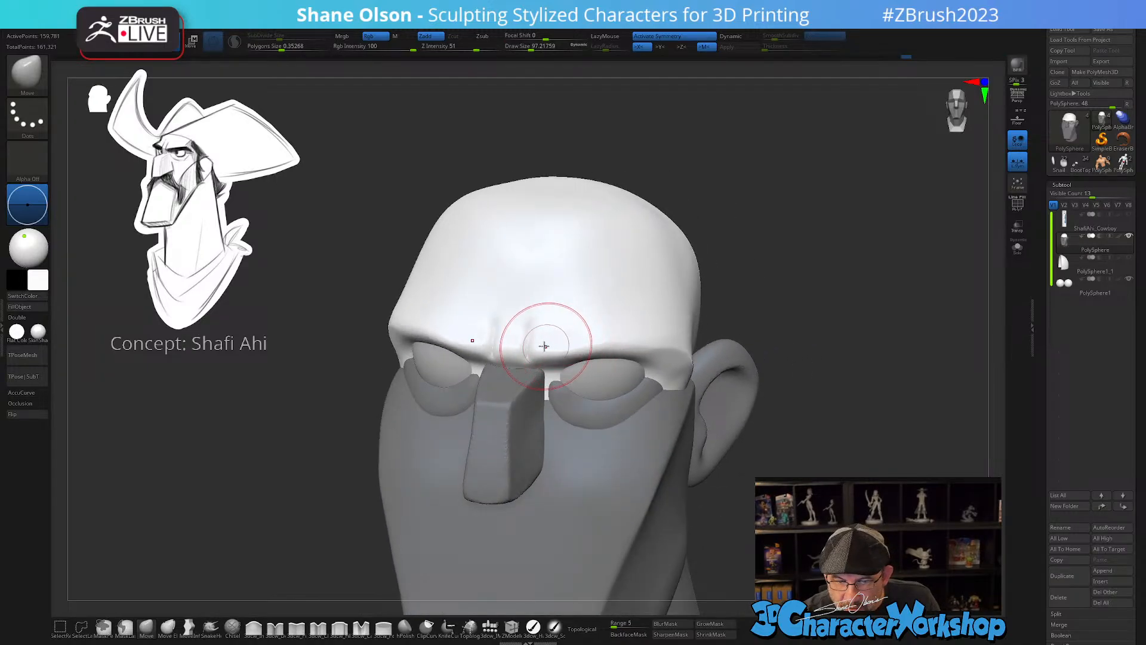
right_drag(524, 333, 596, 328)
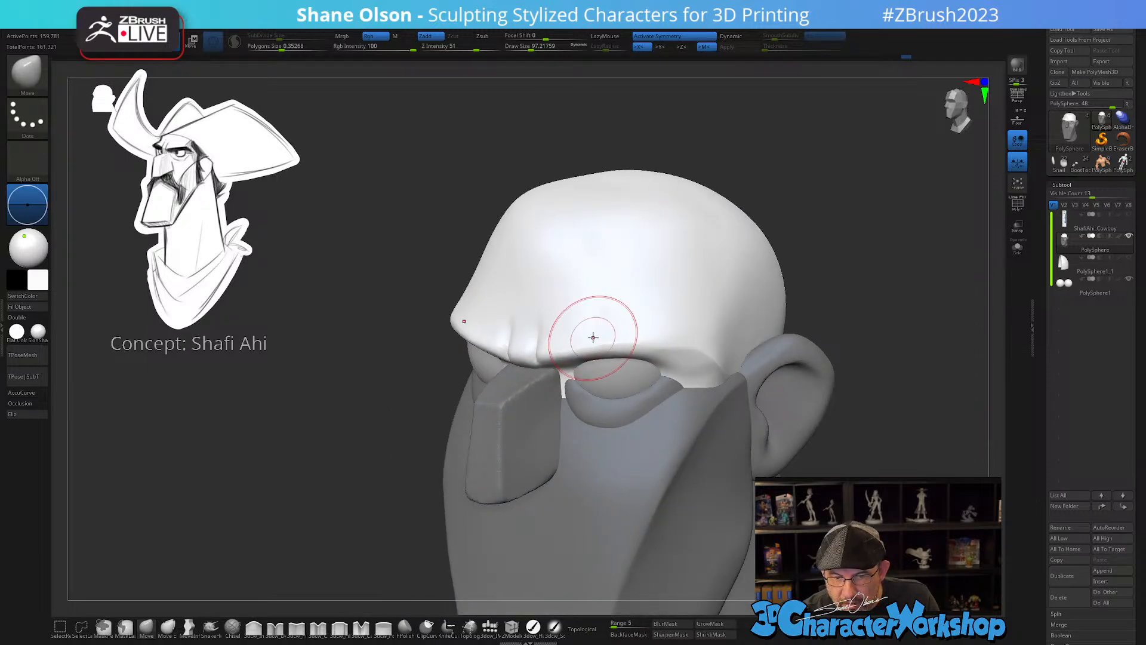
- Sharpen the outer brow edge down toward the ear with the 3dcw_Pinch brush at a draw size of about 132
key(])
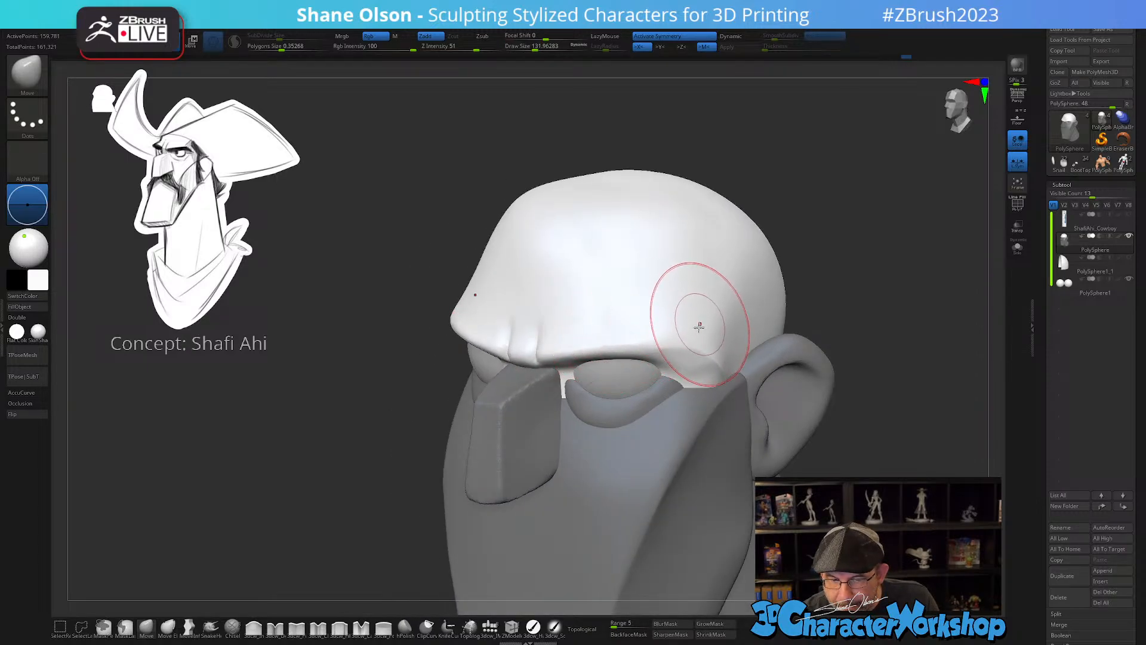
right_drag(686, 320, 448, 516)
click(297, 627)
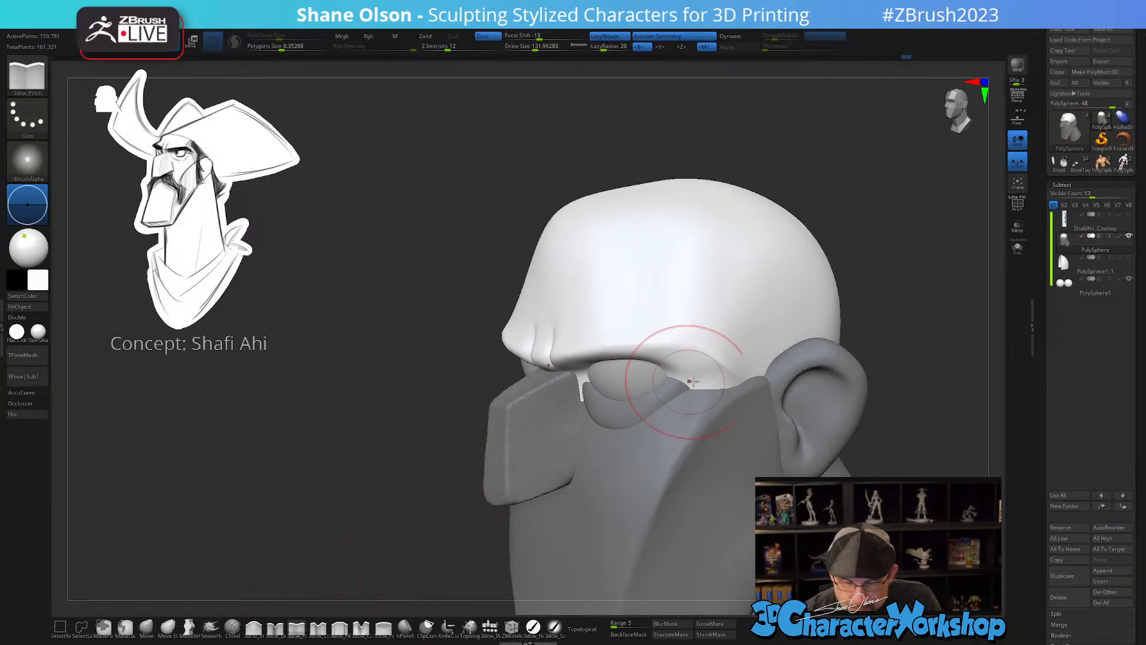
right_drag(594, 358, 585, 349)
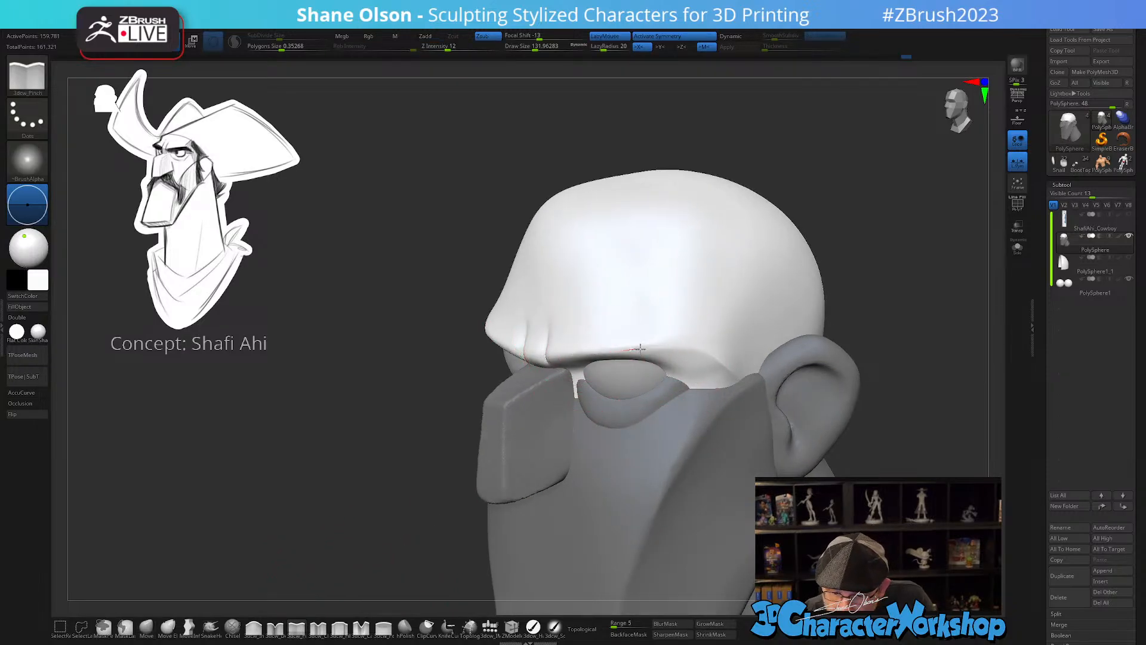
drag(698, 350, 707, 352)
right_drag(700, 348, 706, 313)
mouse_move(663, 345)
mouse_down()
mouse_move(721, 358)
mouse_move(754, 384)
mouse_up()
right_drag(754, 384, 806, 412)
- Push the side of the head beside the outer brow inward with the Move brush at a draw size of about 202
click(147, 627)
right_drag(714, 465, 742, 395)
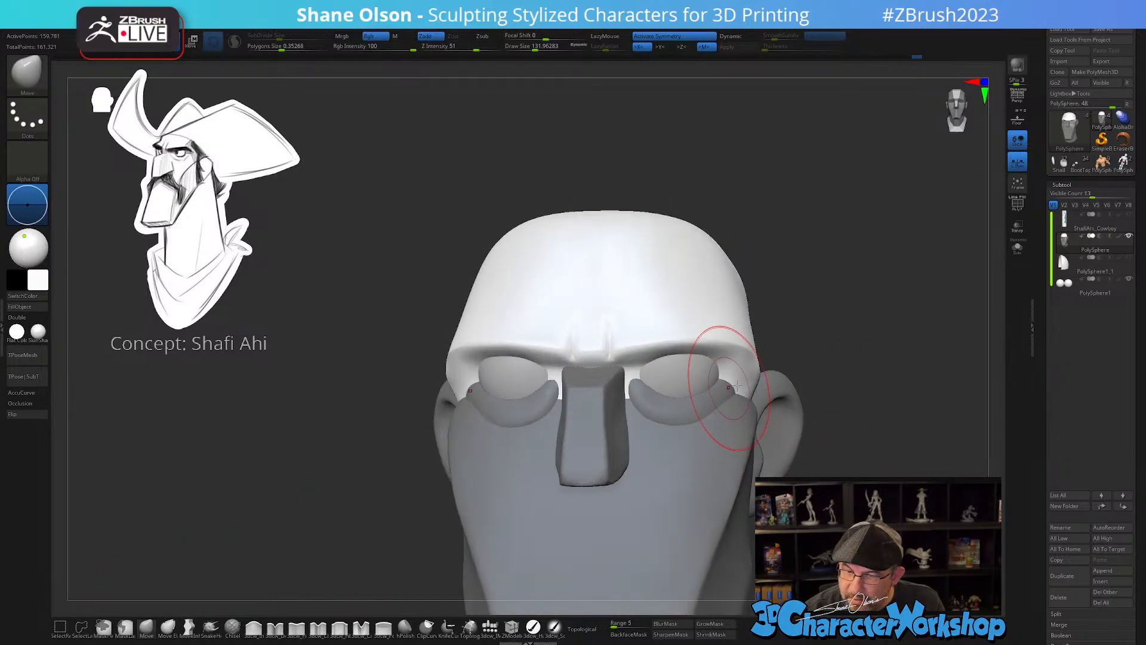
key(s)
drag(747, 384, 759, 384)
drag(759, 374, 752, 373)
right_drag(780, 340, 705, 374)
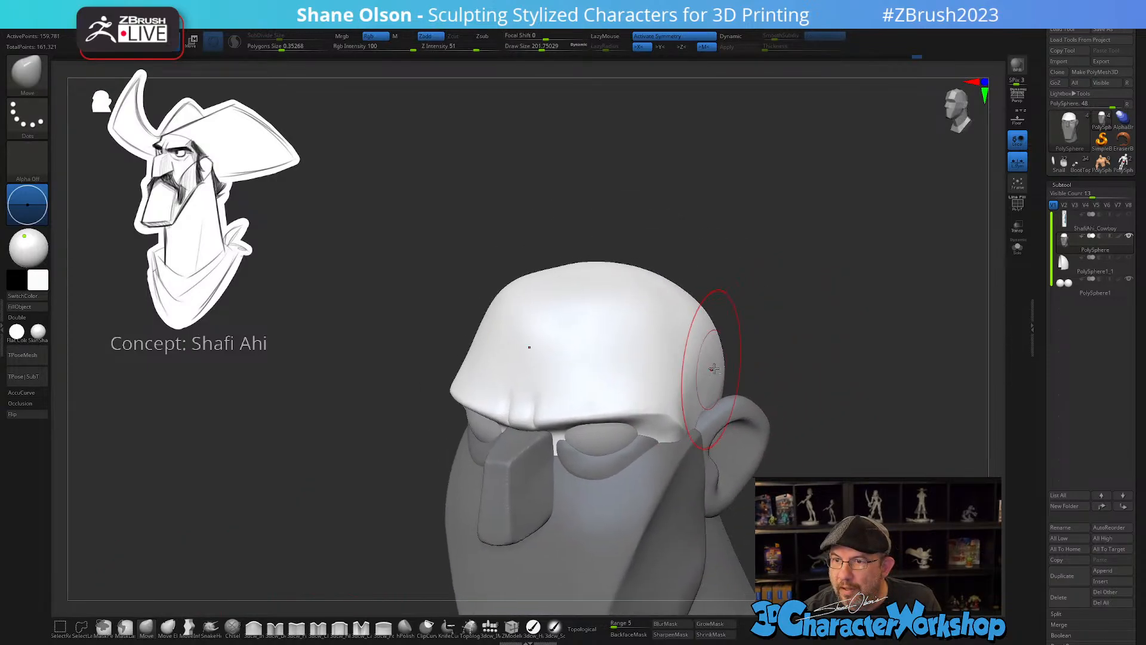
- Reduce the draw size to about 136 and smooth the temple behind the outer brow corner
key(s)
drag(698, 419, 681, 405)
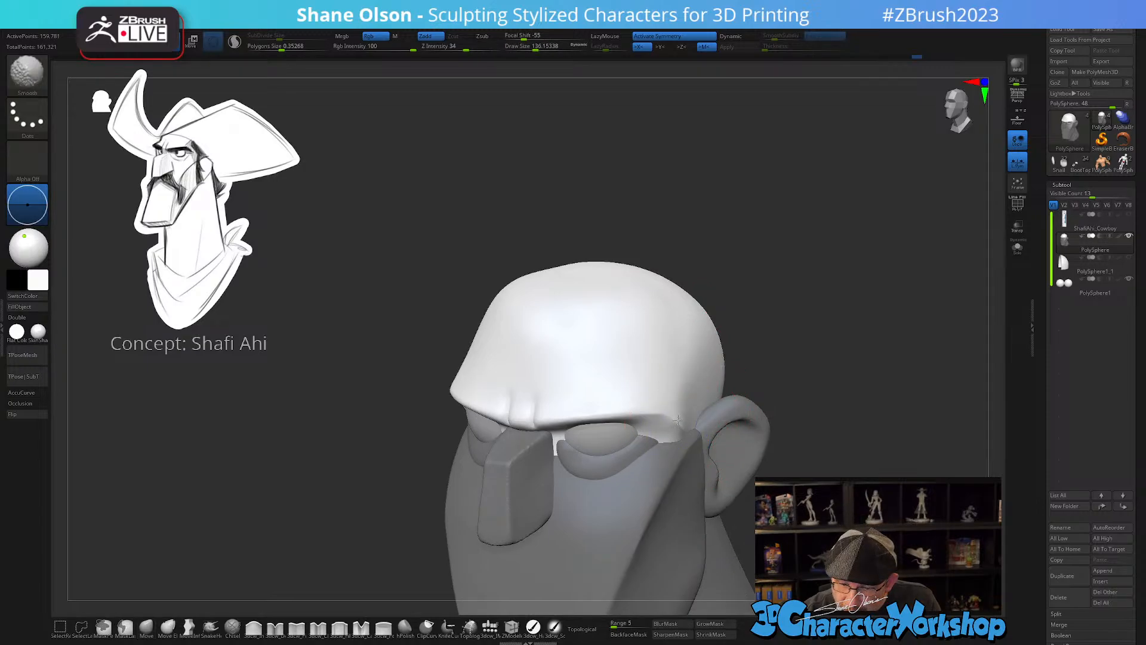
right_drag(711, 369, 686, 384)
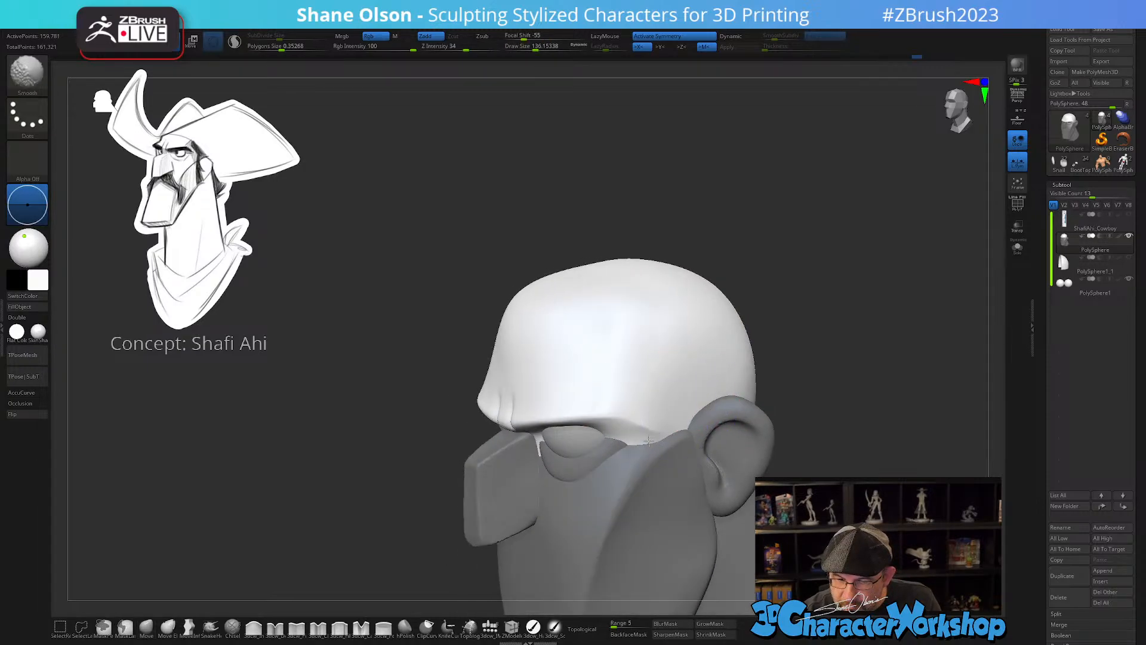
mouse_move(649, 441)
right_down()
mouse_move(688, 379)
mouse_move(691, 406)
right_up()
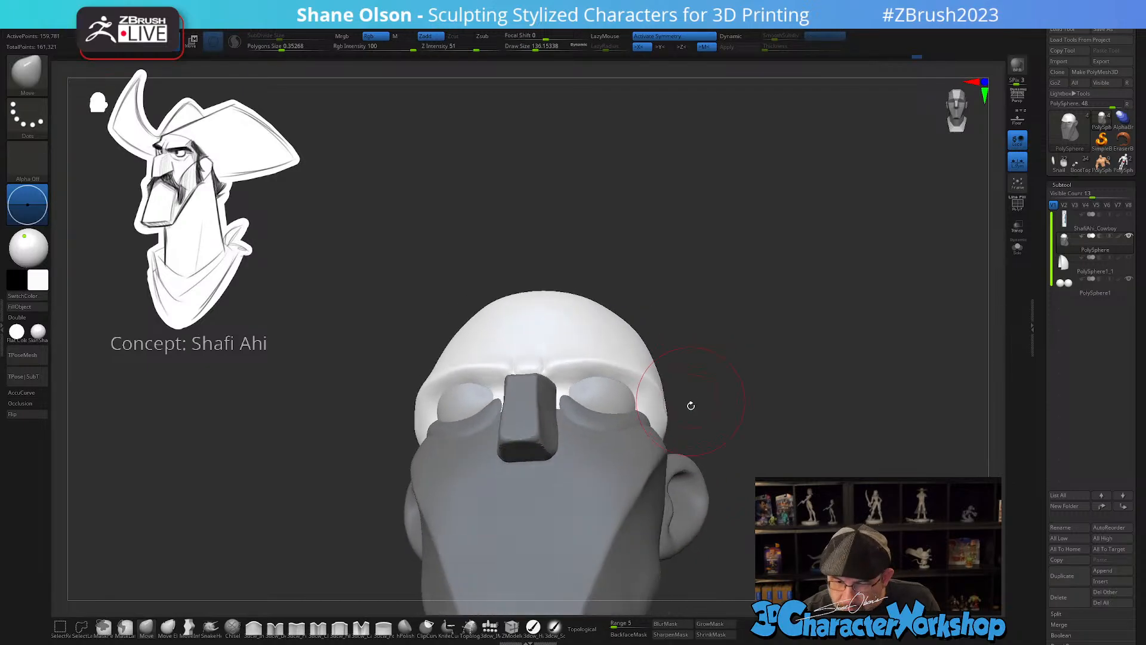
- Adjust the temple's contour with the Move brush at a draw size of about 145, and smooth the side of the skull above the ear
drag(669, 425, 666, 421)
mouse_move(676, 410)
right_down()
mouse_move(679, 462)
mouse_move(693, 448)
mouse_move(685, 426)
mouse_move(678, 455)
right_up()
key(s)
drag(671, 455, 675, 454)
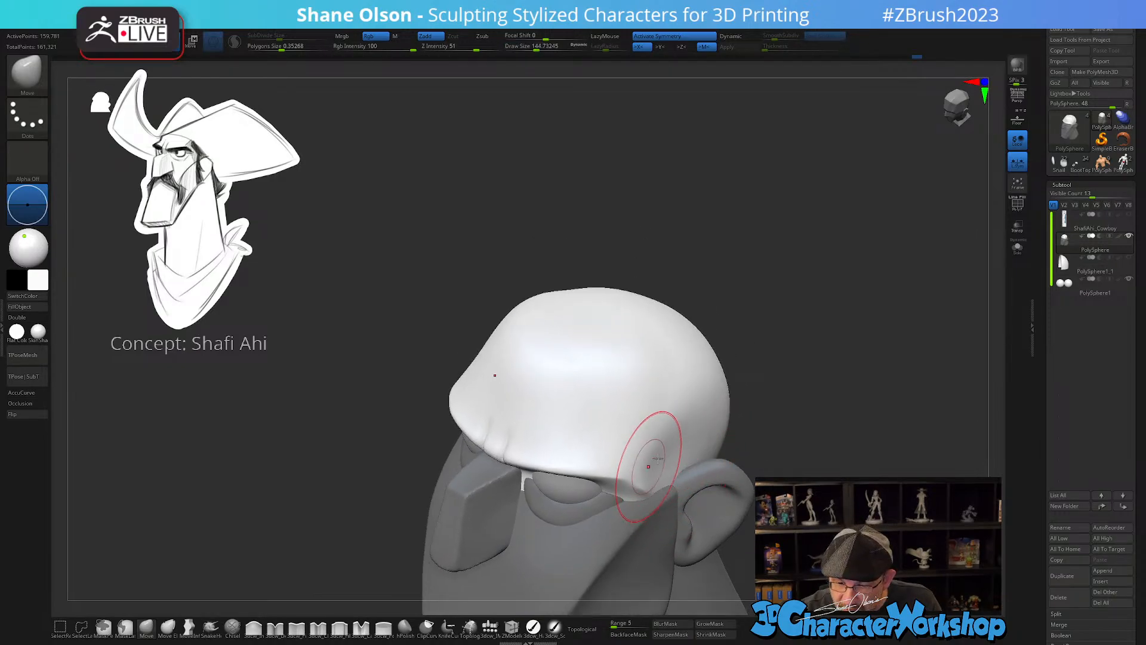
right_drag(721, 412, 721, 403)
shift+drag(718, 423, 683, 436)
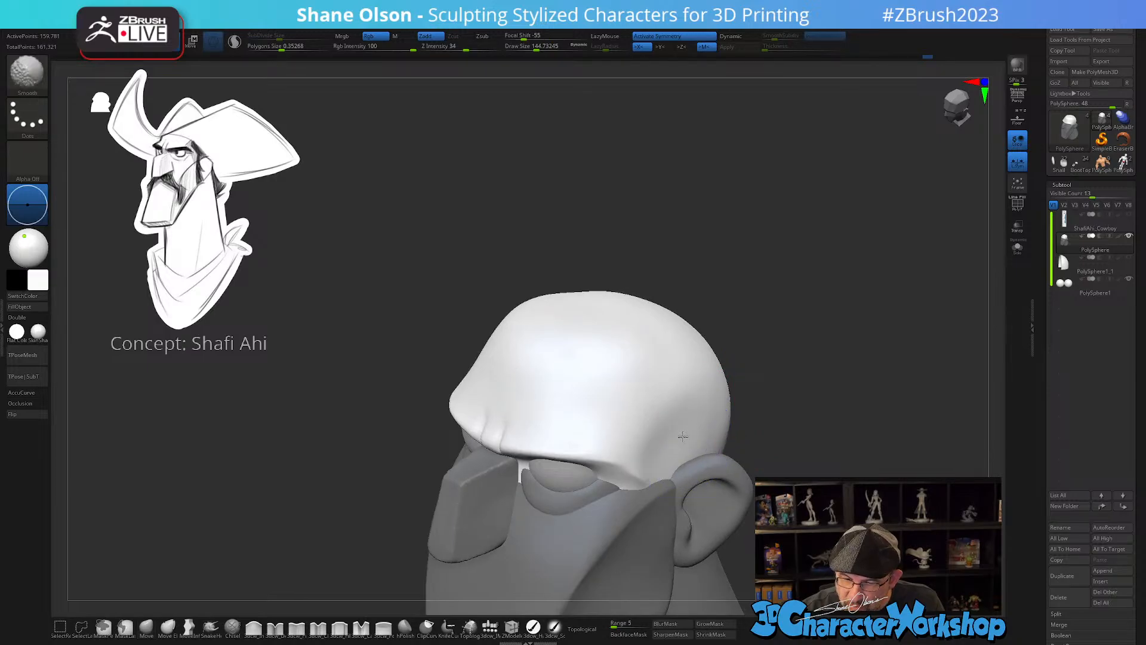
- Reshape the back of the skull with the Move brush at a draw size of about 187, and smooth the side and back surfaces
right_drag(696, 410, 712, 472)
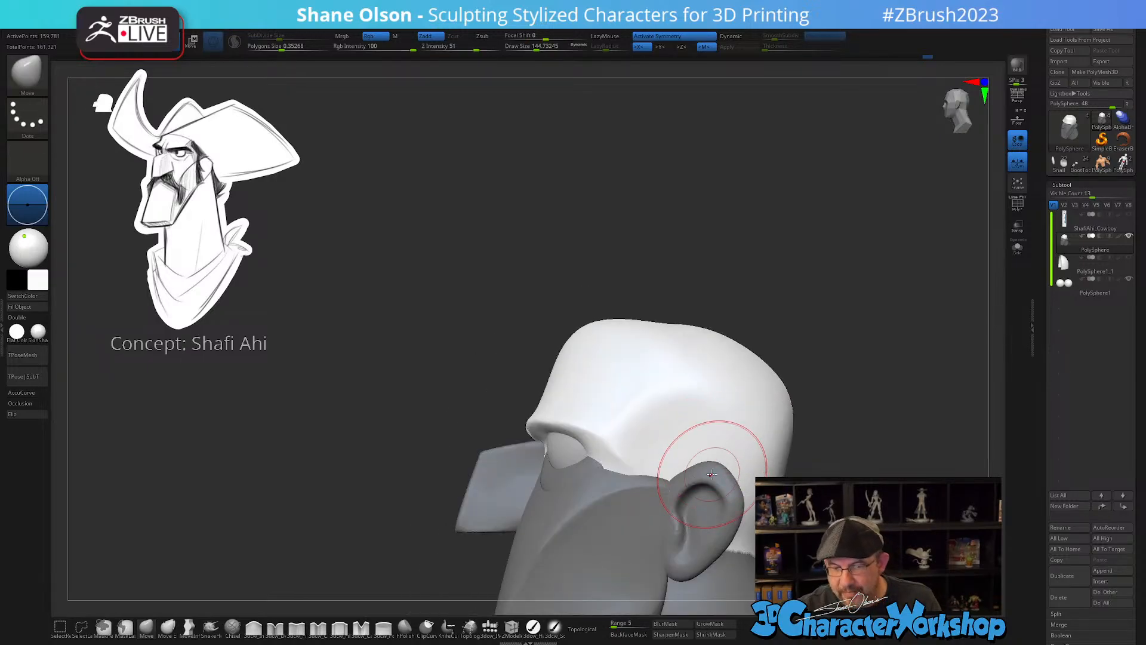
alt+right_drag(792, 374, 762, 380)
key(s)
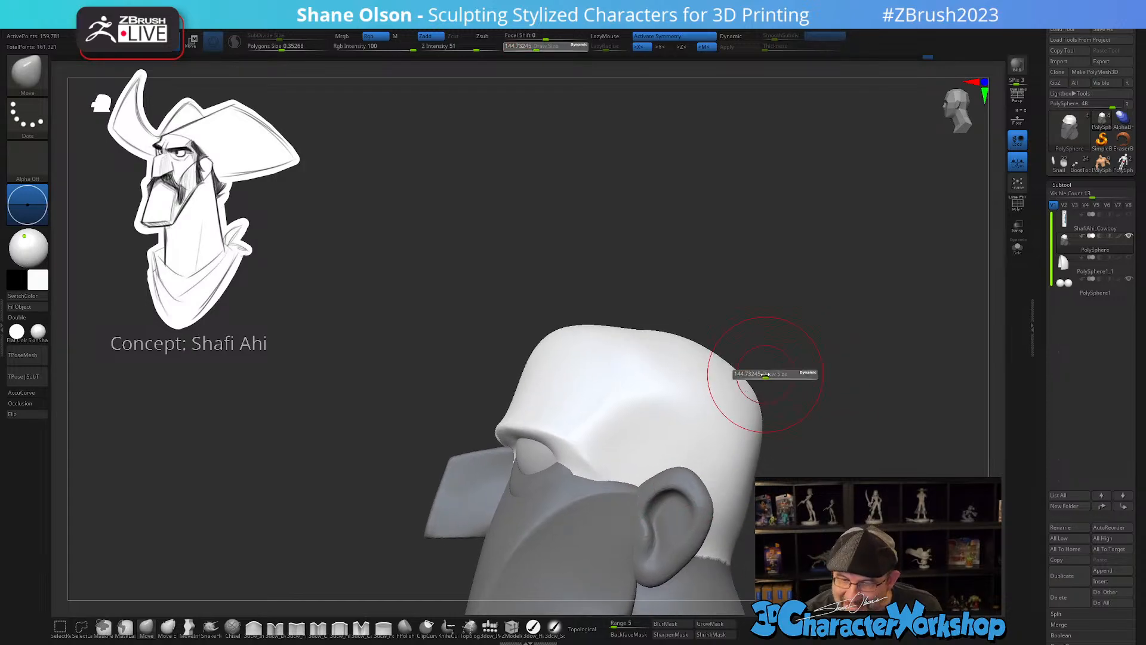
drag(762, 376, 743, 364)
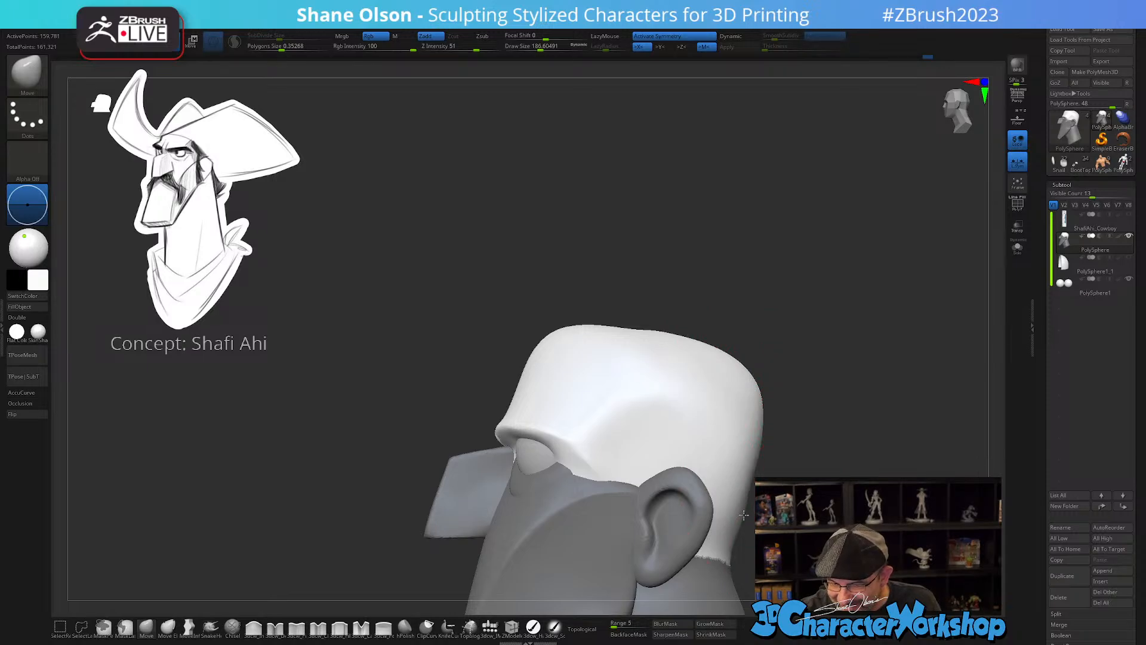
right_drag(762, 466, 721, 512)
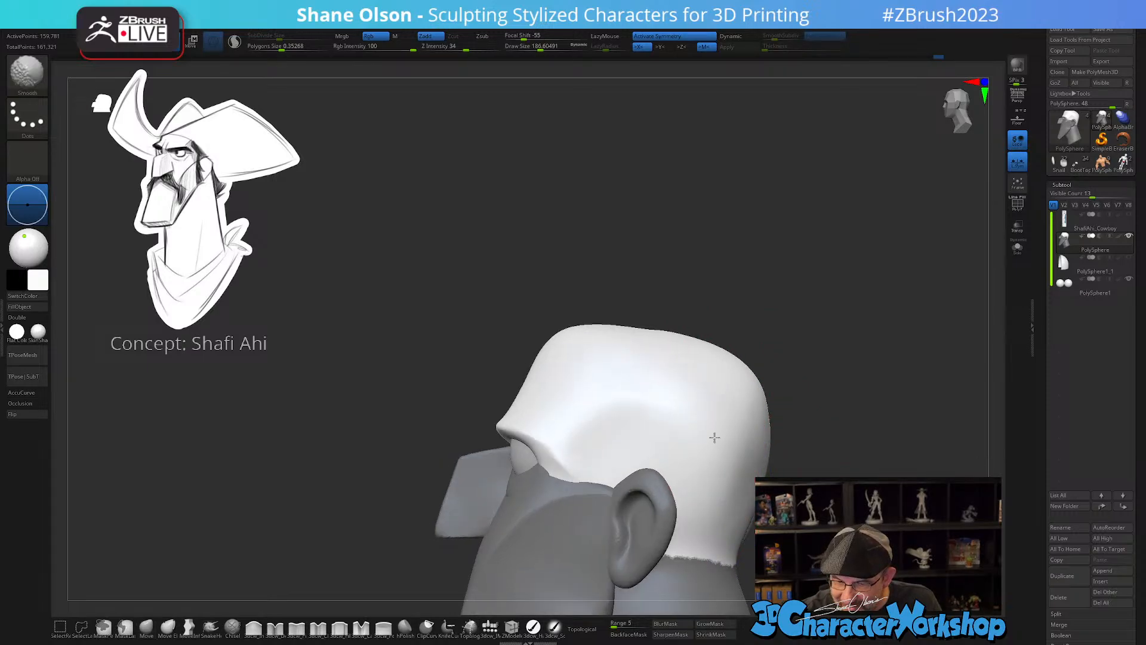
mouse_move(698, 436)
right_down()
mouse_move(717, 440)
mouse_move(636, 421)
mouse_move(673, 435)
mouse_move(691, 463)
mouse_move(727, 404)
mouse_move(710, 412)
mouse_move(624, 367)
mouse_move(651, 397)
mouse_move(645, 360)
mouse_move(636, 398)
mouse_move(678, 353)
mouse_move(652, 338)
mouse_move(710, 319)
mouse_move(704, 345)
mouse_move(722, 350)
right_up()
key(shift)
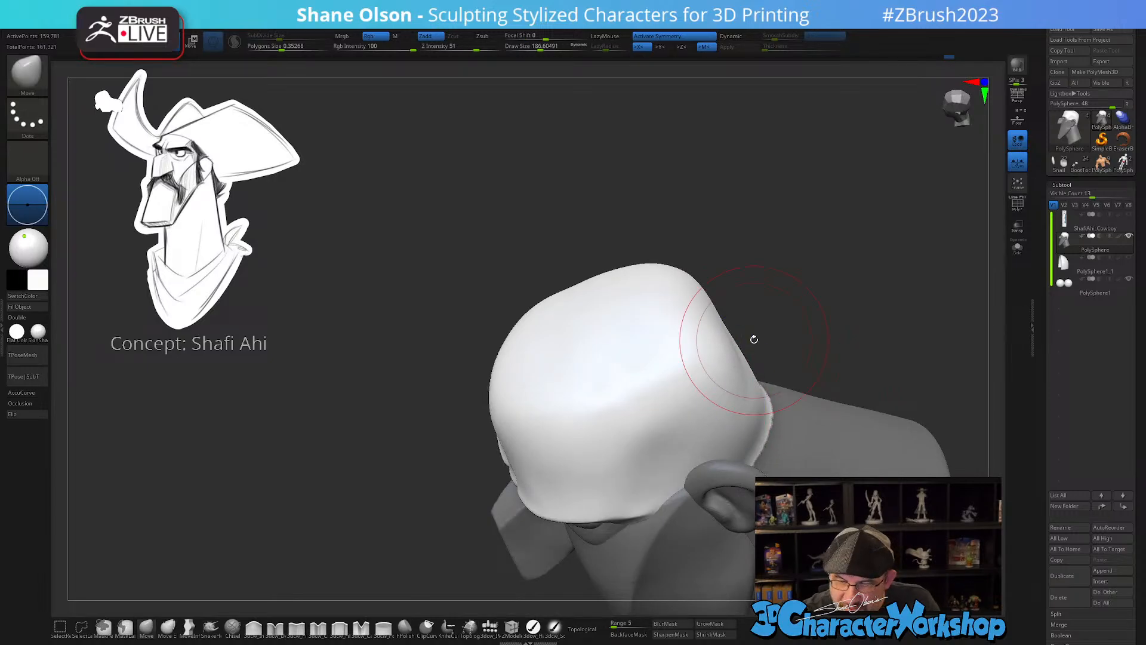
- Refine the upper side contour of the forehead with the Move brush at a draw size of about 108
right_drag(809, 287, 764, 281)
key(s)
drag(705, 345, 693, 347)
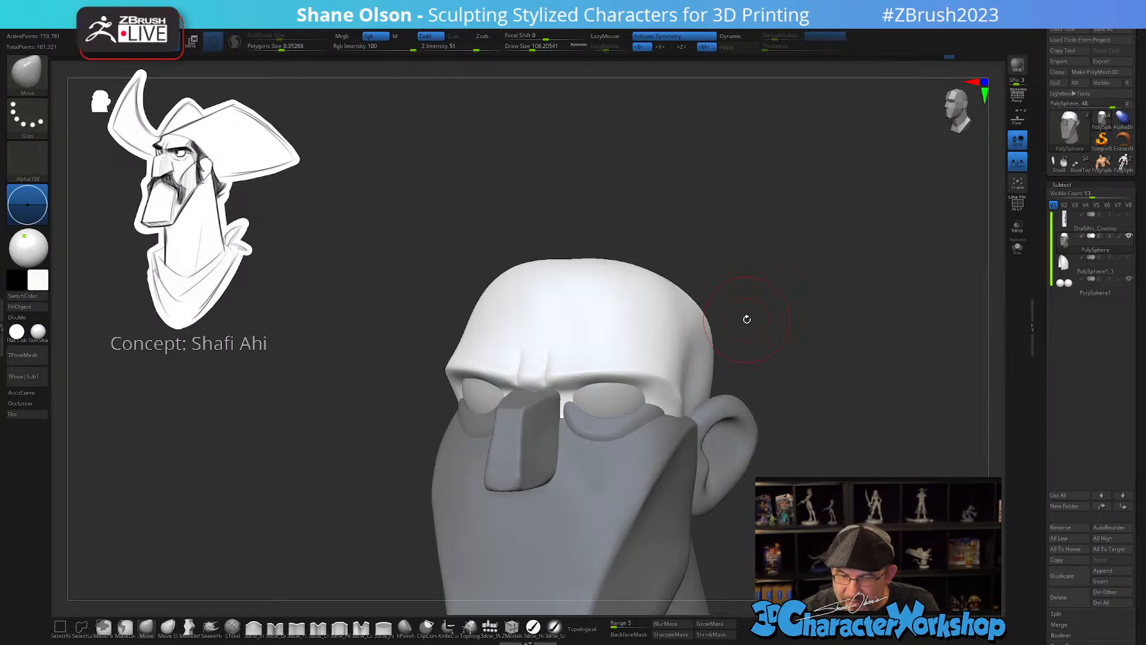
right_drag(747, 319, 747, 295)
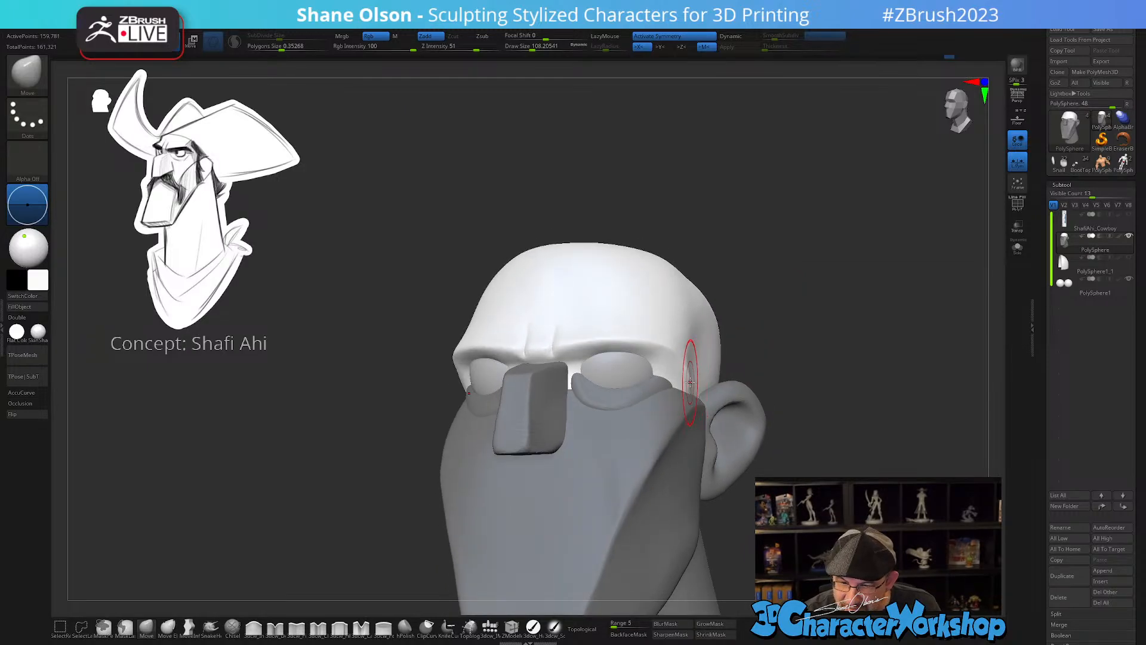
- Tuck in the temple just above the cheek with the Move brush at a draw size of about 94
right_drag(693, 386, 699, 370)
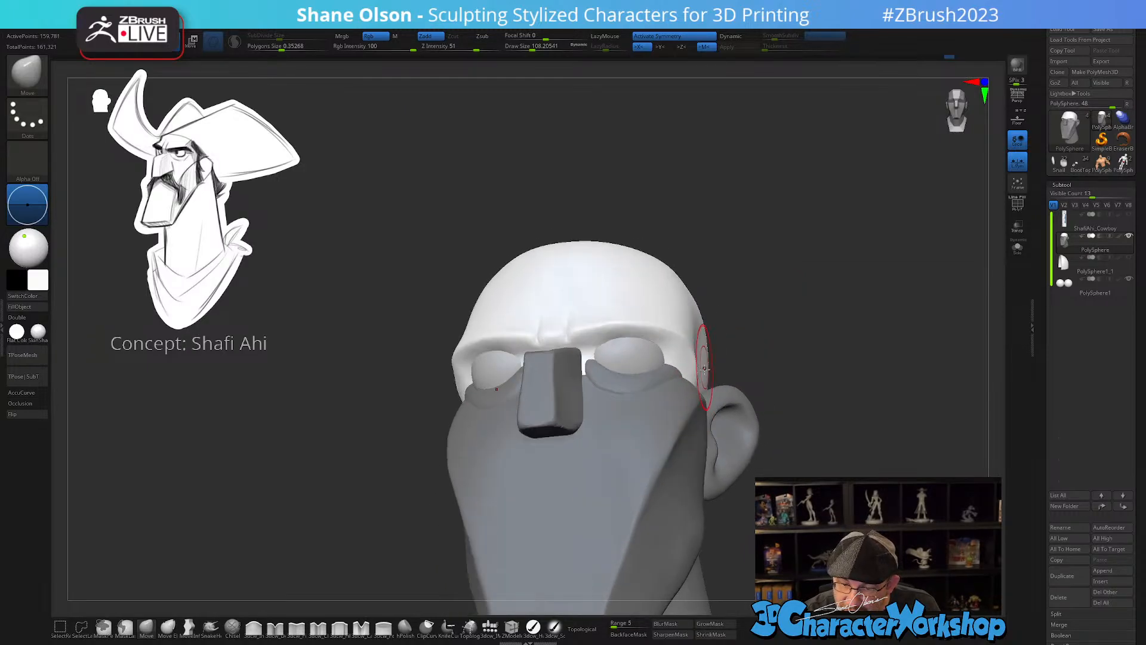
key(s)
drag(698, 371, 694, 369)
right_drag(693, 370, 667, 394)
- Set the Smooth brush's Z Intensity to 72, and check the head's wireframe and polygroups
key(shift)
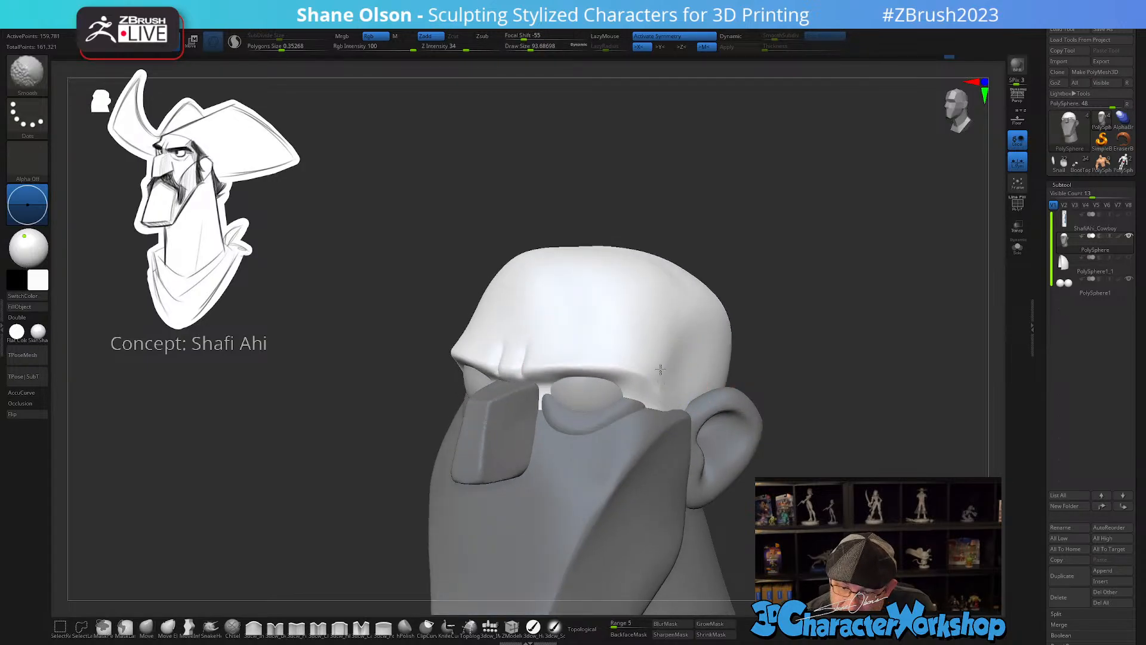
drag(485, 49, 487, 49)
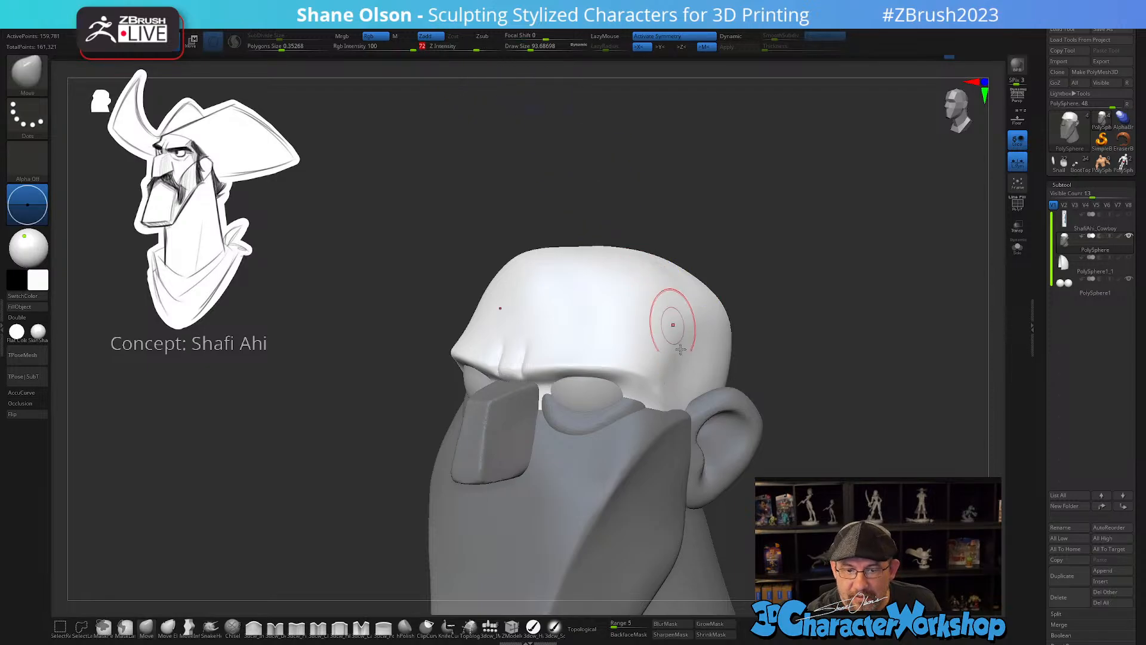
key(shift+f)
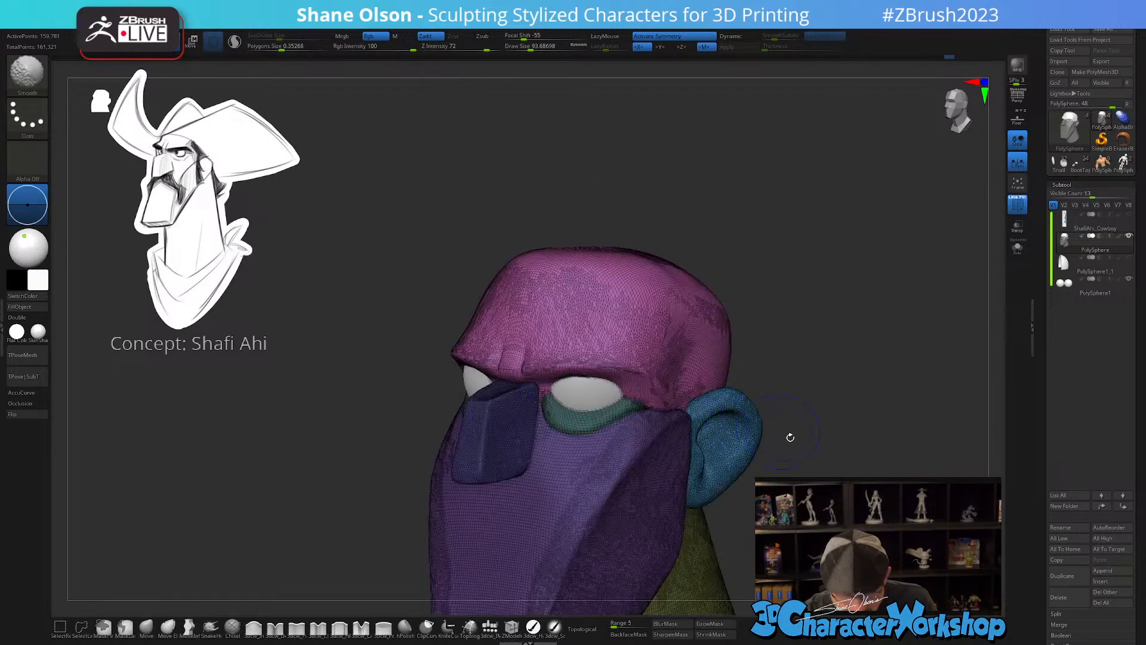
drag(820, 457, 808, 456)
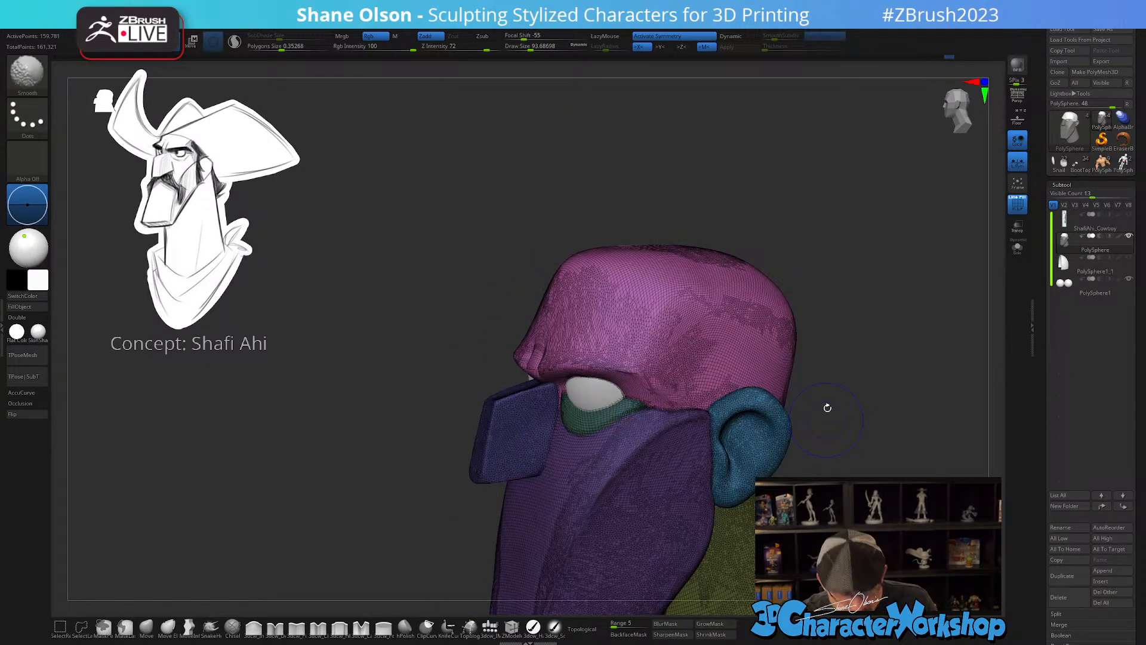
key(shift+f)
- Shape the temple plane in front of the ear with the Move brush at a draw size of about 132
drag(818, 410, 836, 452)
key(])
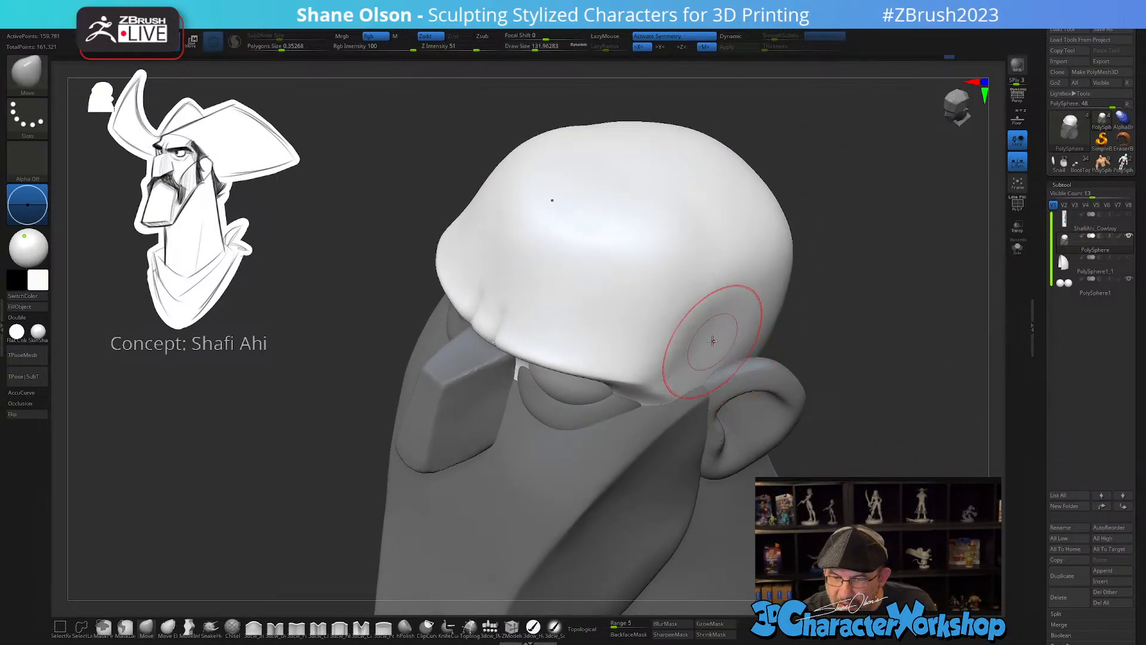
drag(726, 368, 652, 346)
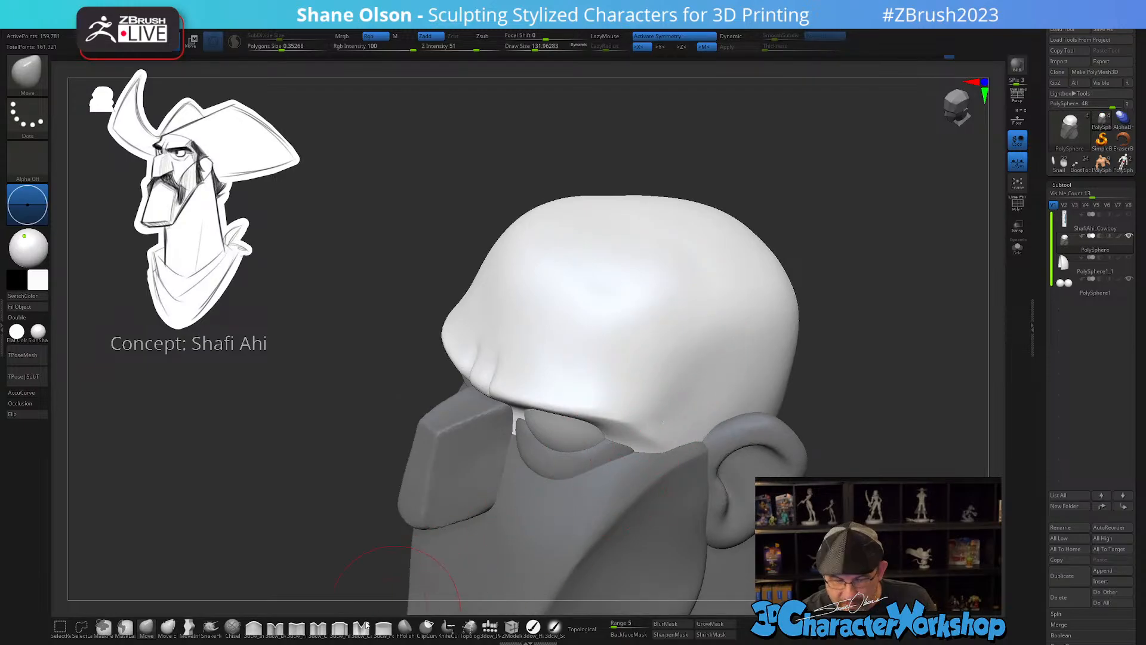
- Sharpen the edge between the forehead and temple planes with the 3dcw_Pinch brush, reducing its draw size to about 97
click(297, 627)
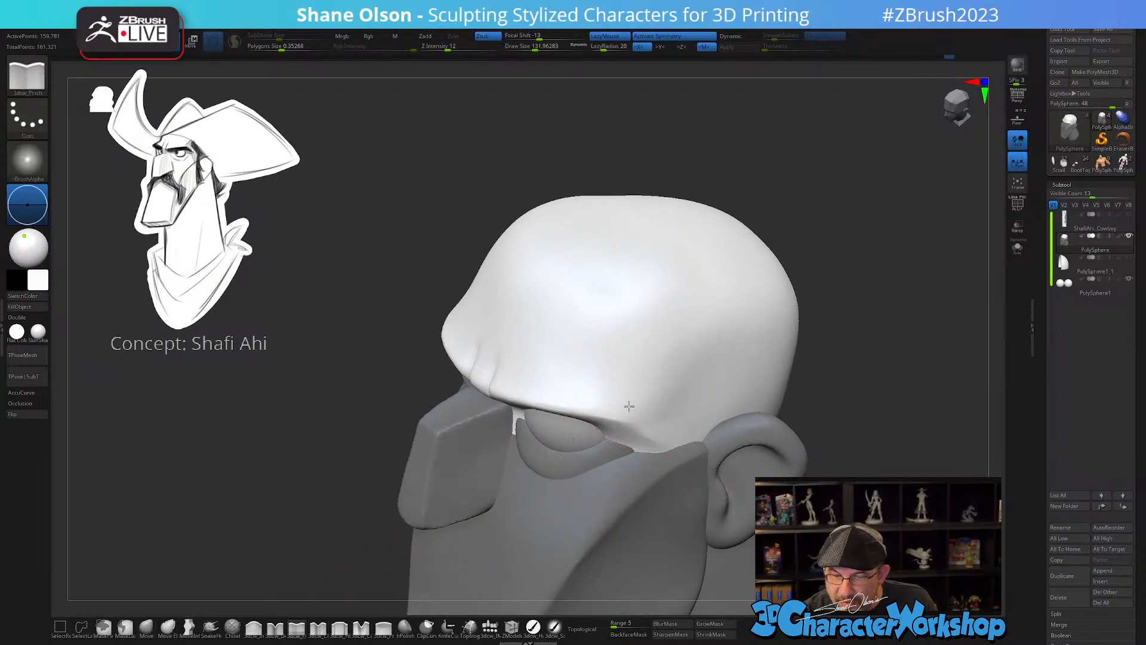
drag(738, 391, 738, 366)
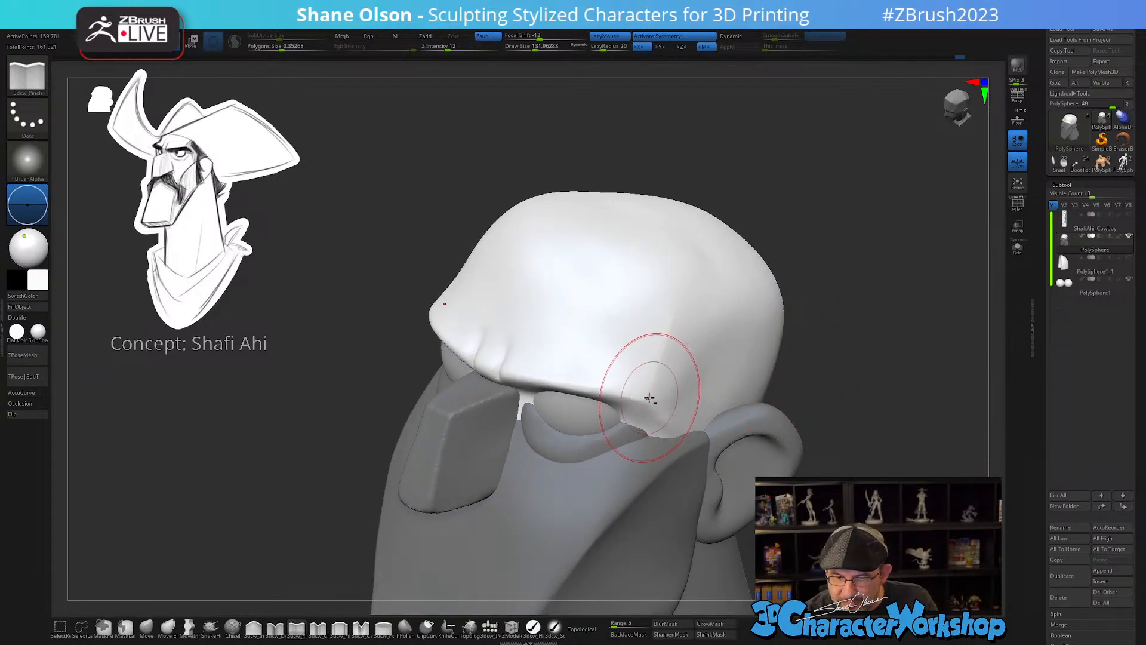
drag(842, 412, 728, 406)
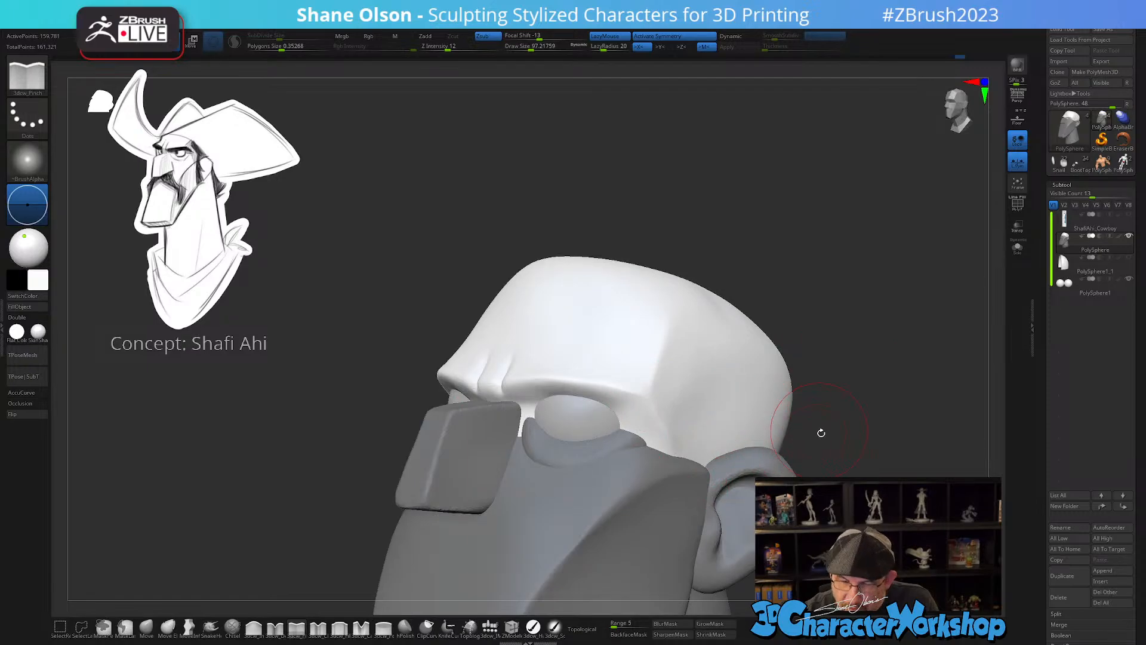
- Adjust the temple area beside the brow with the Move brush at a draw size of about 97
shift+drag(819, 430, 815, 381)
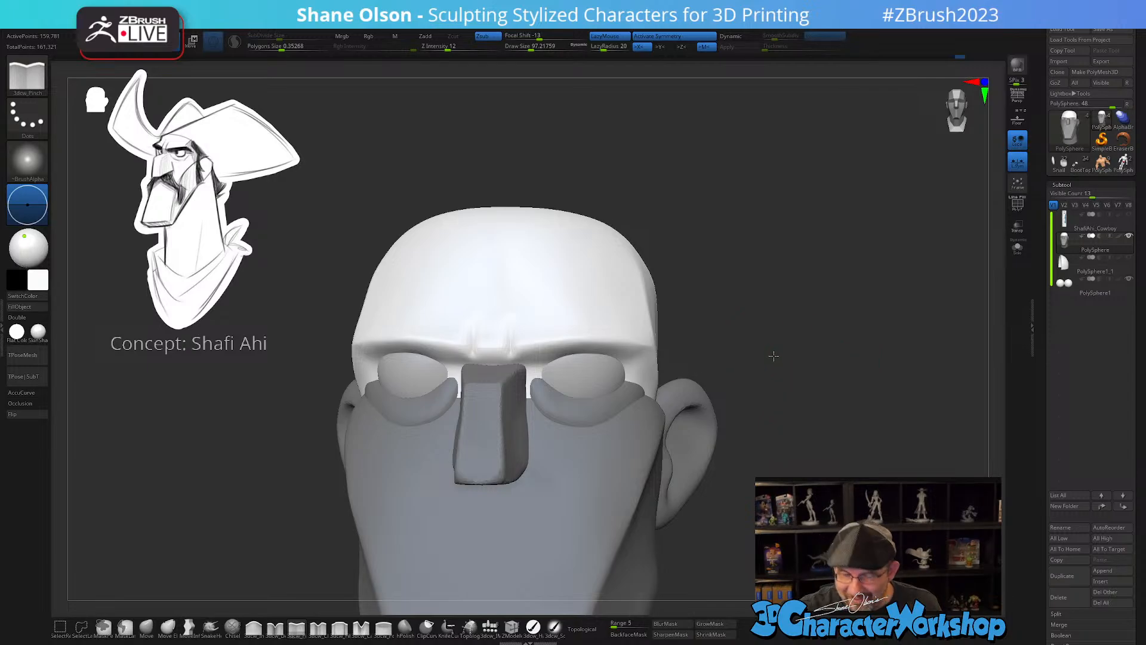
drag(774, 356, 780, 350)
click(146, 627)
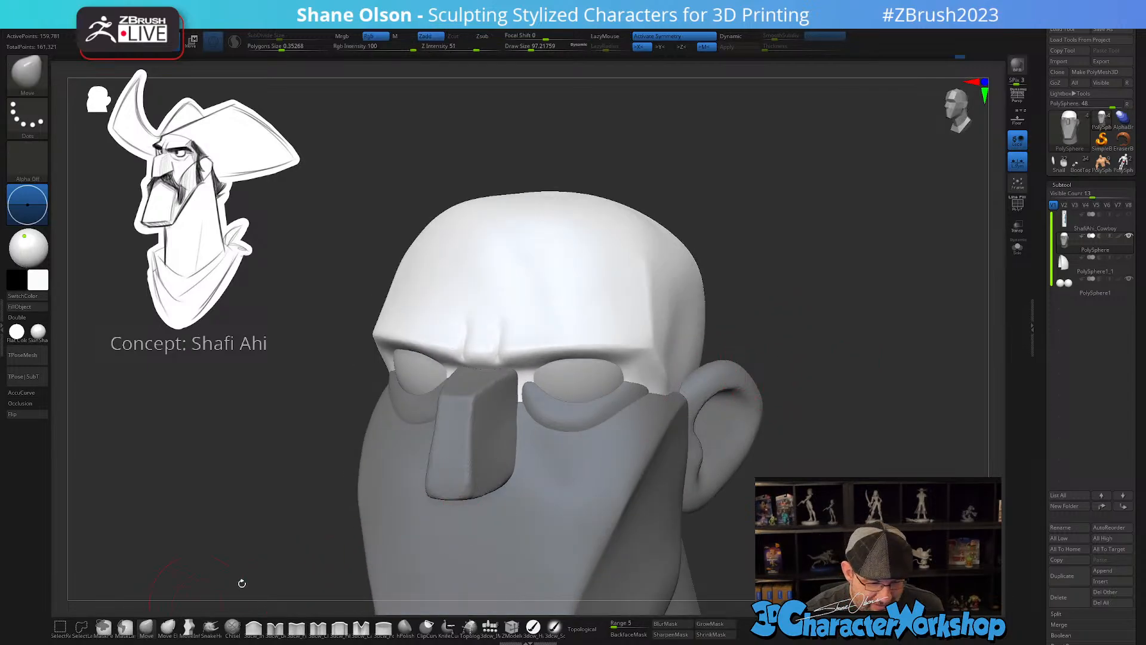
key(s)
mouse_move(686, 354)
right_down()
mouse_move(671, 367)
mouse_move(676, 347)
right_up()
shift+drag(677, 340, 671, 352)
- Flatten the temple plane between the outer brow and the ear with the hPolish brush at a draw size of about 116
click(384, 627)
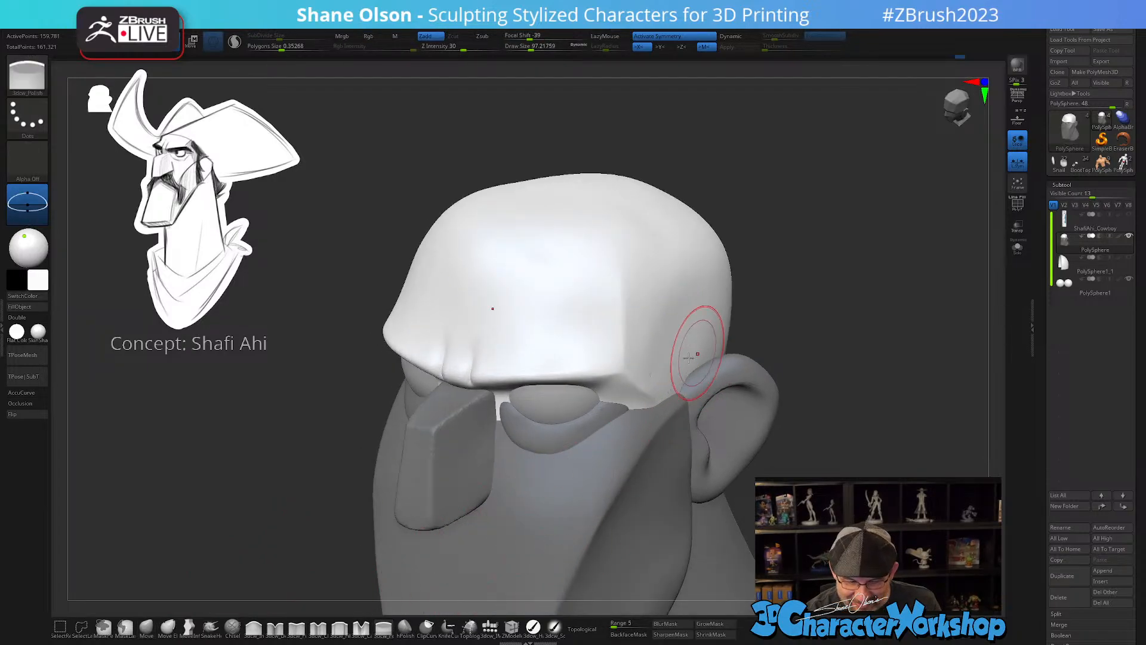
click(405, 625)
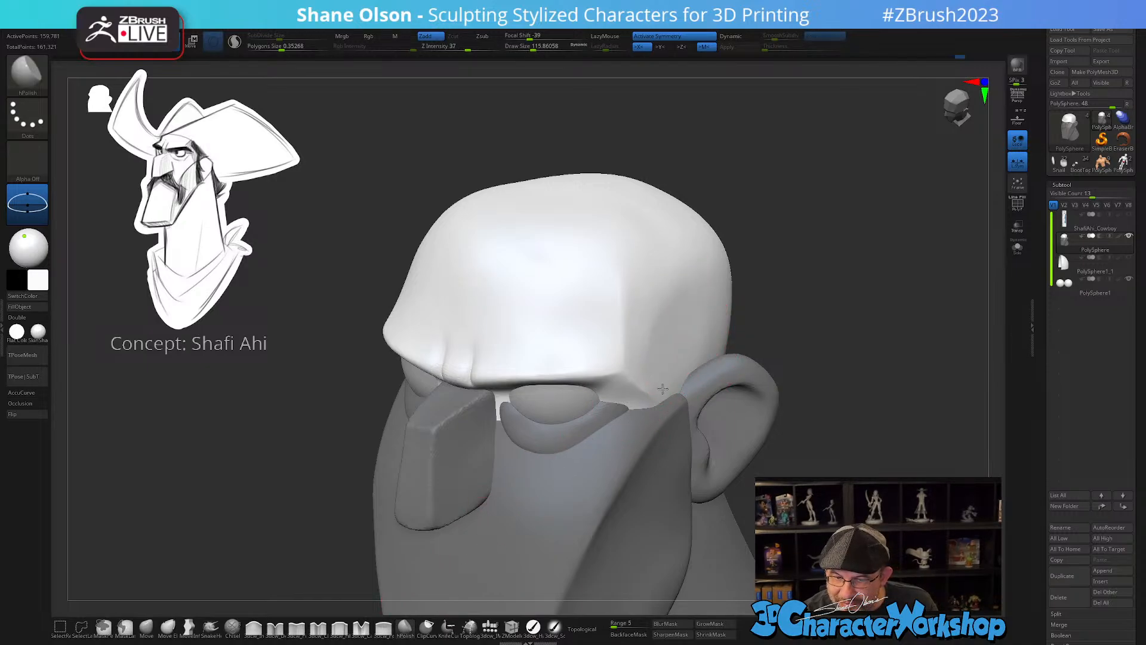
mouse_move(659, 345)
mouse_down()
mouse_move(666, 284)
mouse_move(646, 343)
mouse_up()
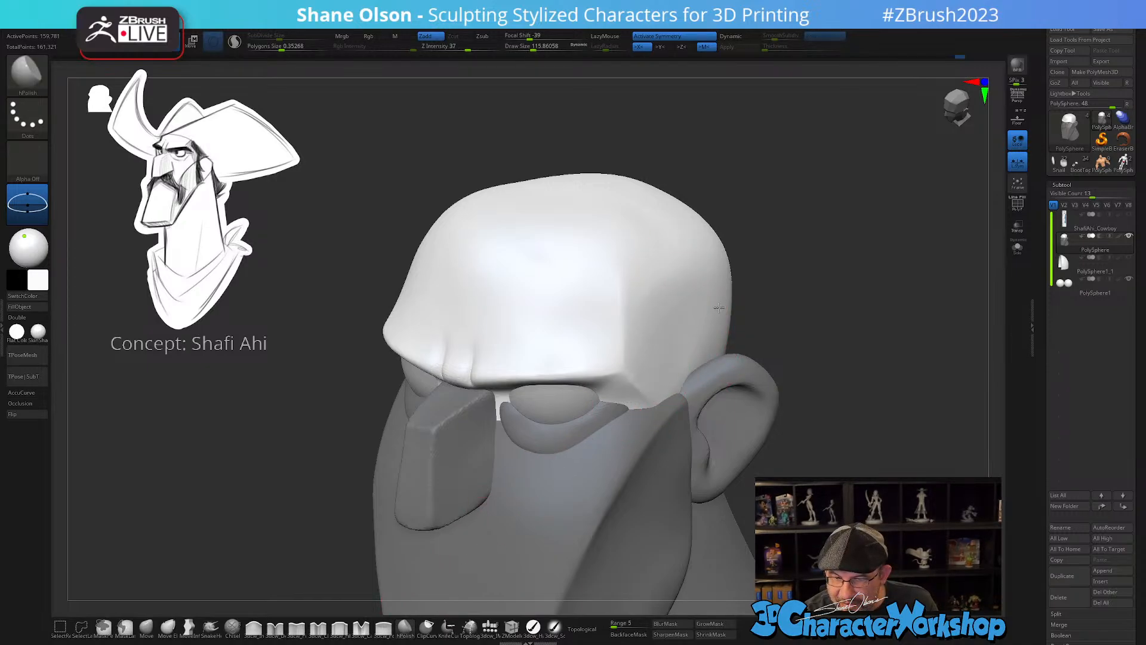
shift+drag(843, 392, 735, 394)
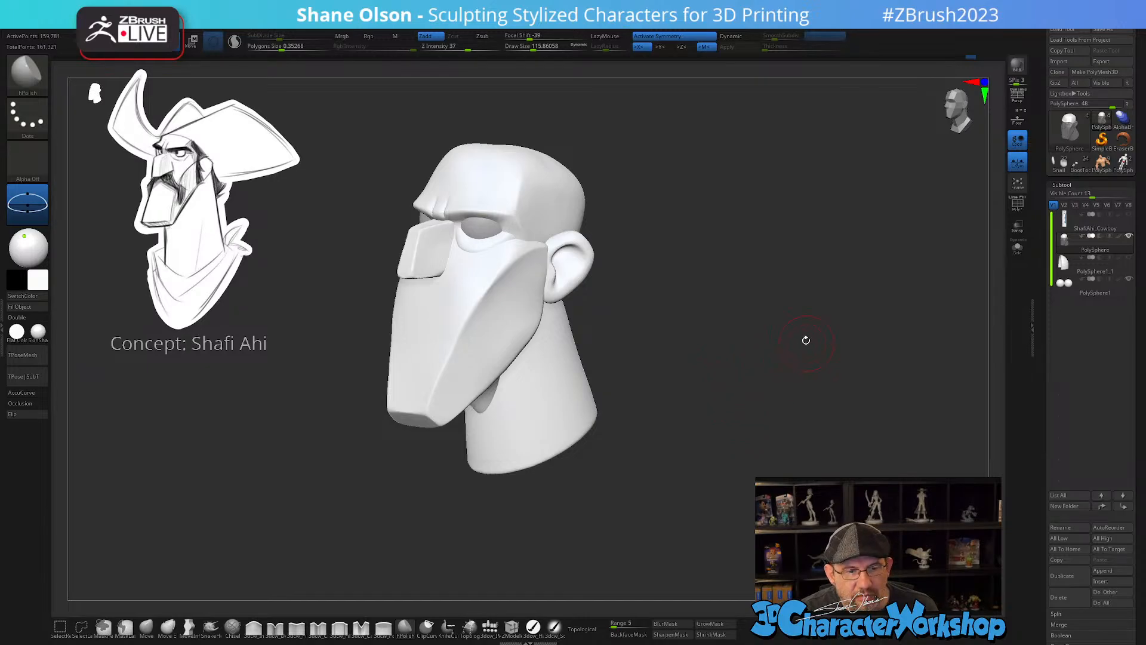
- Make the nose block the active piece, ready for brush sculpting
alt+drag(728, 236, 736, 274)
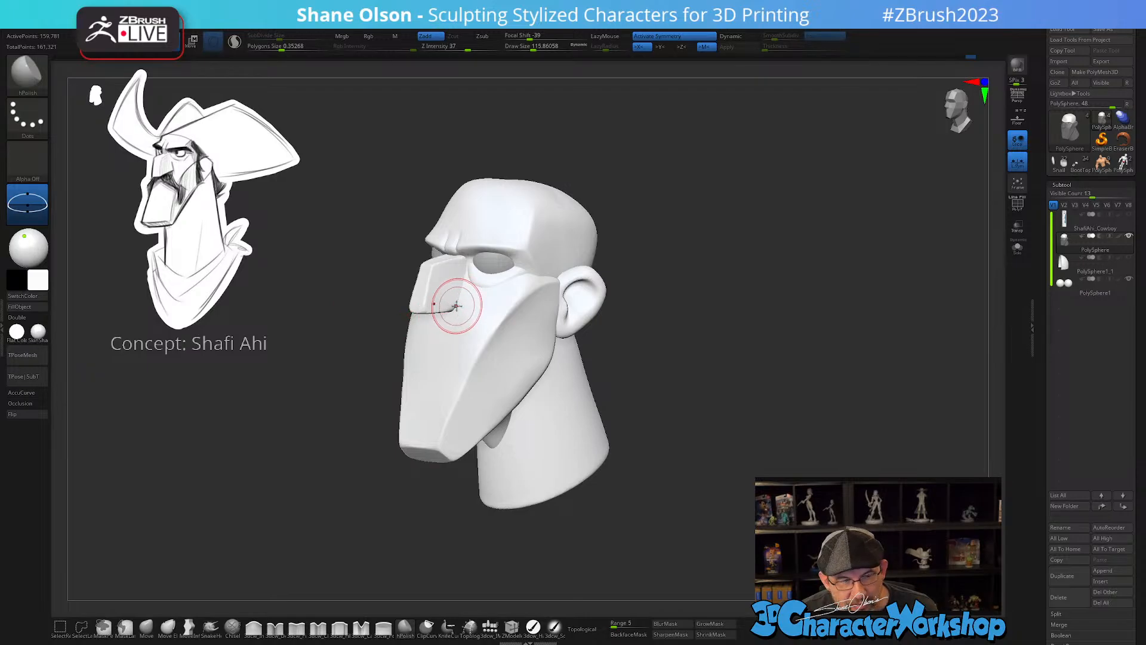
drag(727, 297, 752, 335)
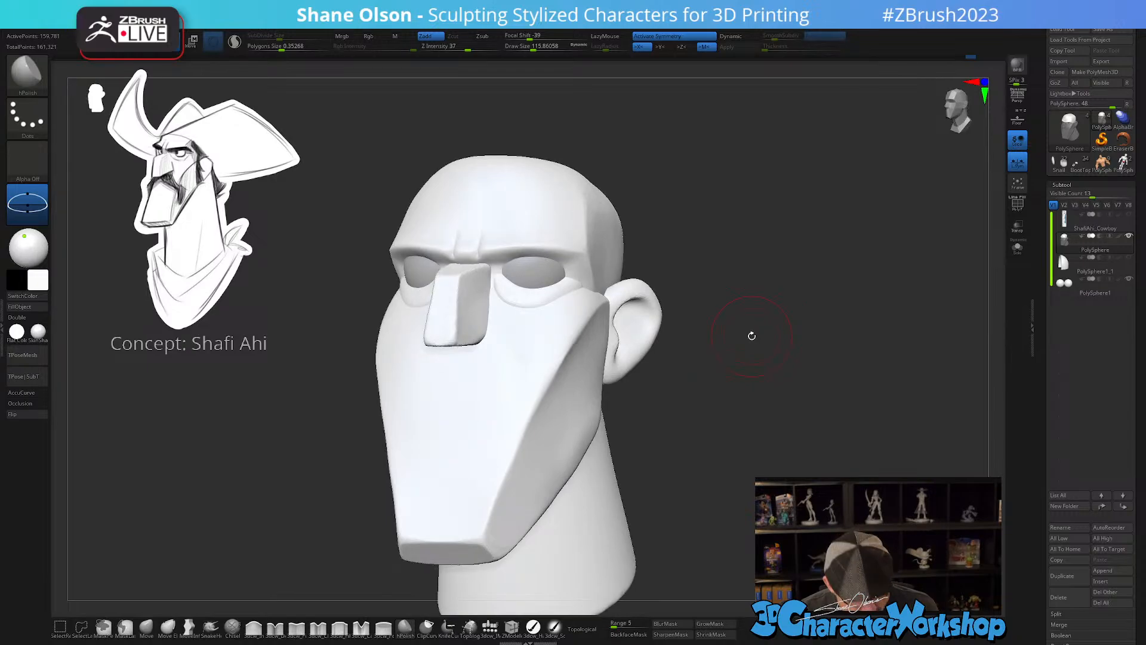
key(w)
alt+click(449, 333)
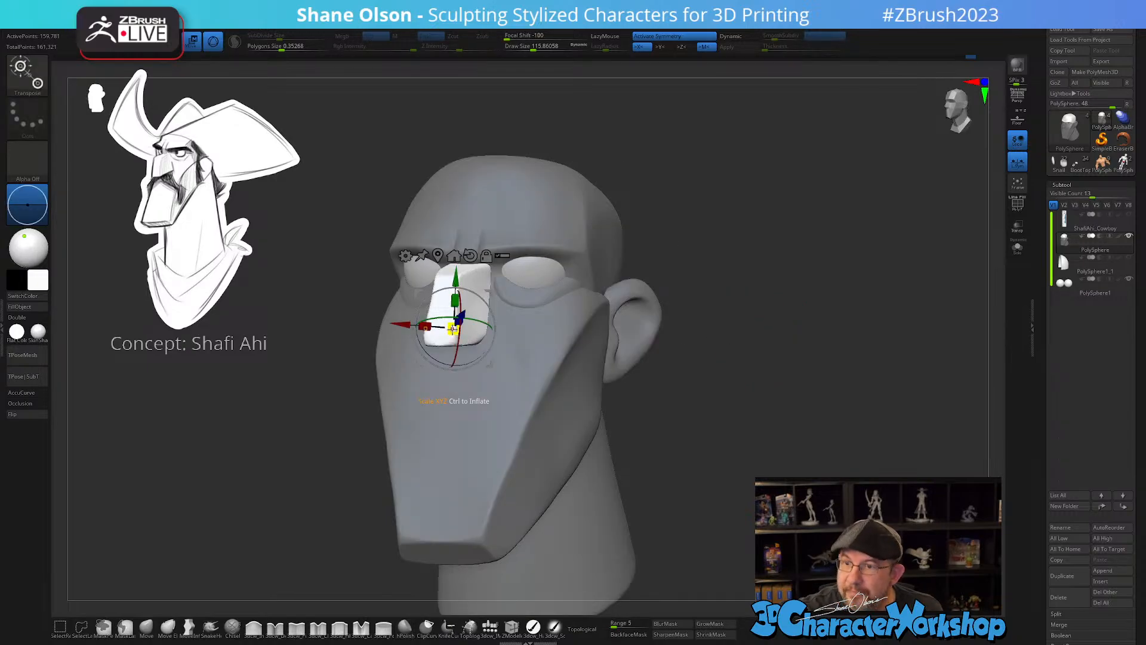
mouse_move(735, 385)
alt+mouse_down()
mouse_move(775, 374)
mouse_move(719, 399)
alt+mouse_up()
key(q)
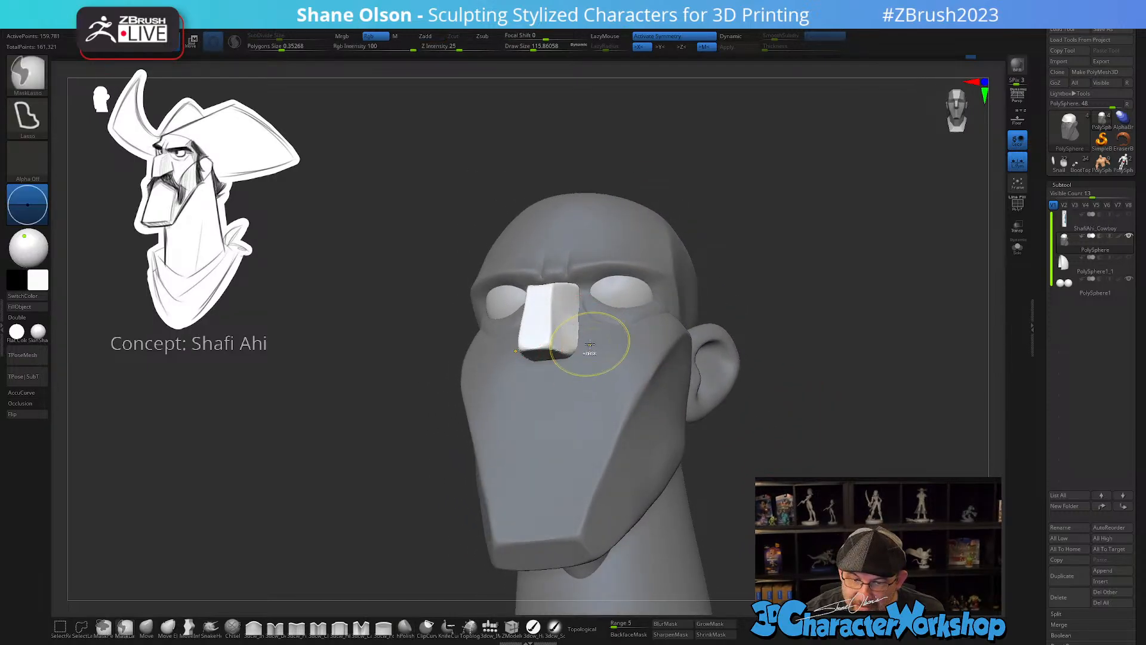
key(ctrl+z)
- Widen the lower sides of the nose block with the Move brush at a draw size of about 97
click(147, 627)
right_drag(597, 354, 585, 362)
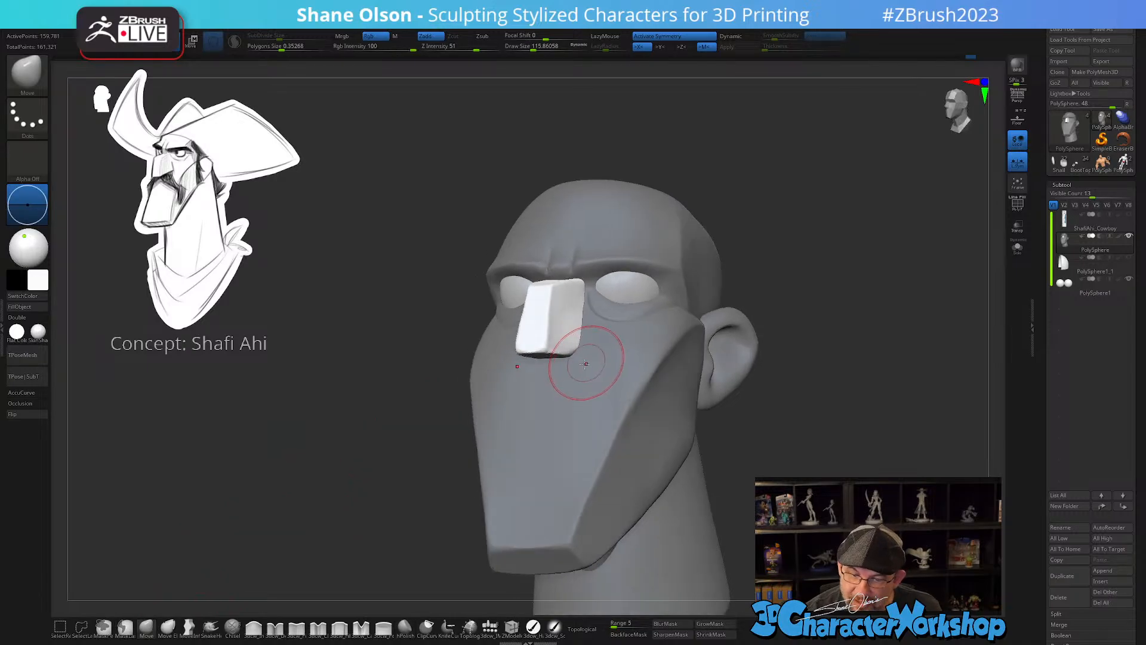
key(s)
drag(588, 359, 587, 353)
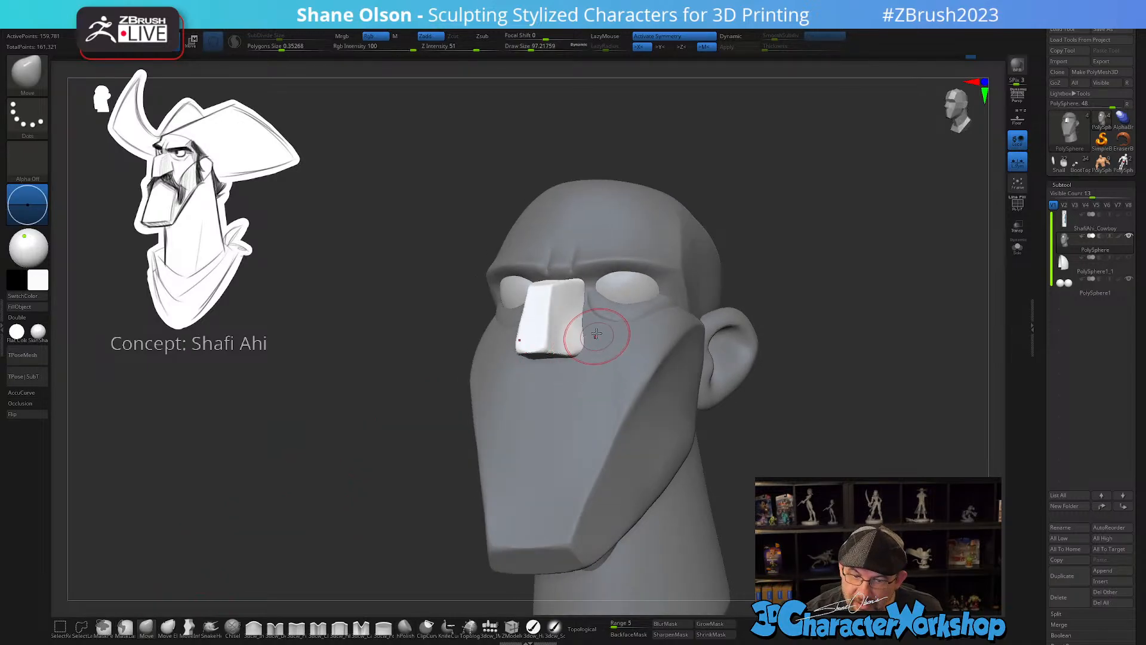
mouse_move(596, 333)
right_down()
mouse_move(595, 321)
mouse_move(587, 356)
right_up()
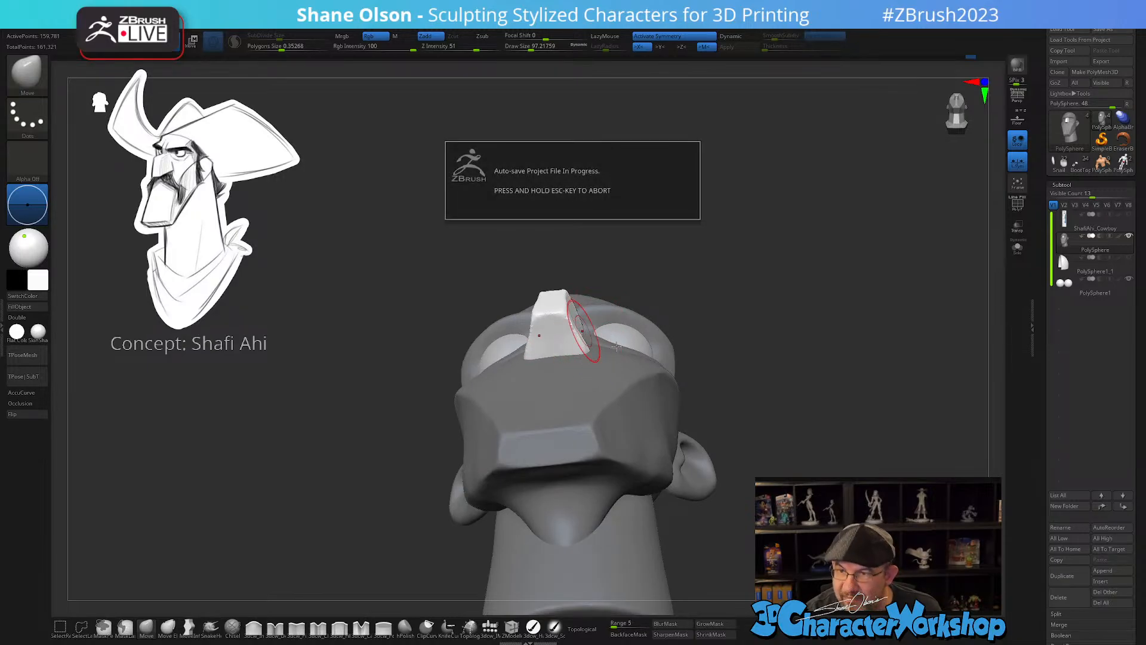
- Refine the nose block's lower side edge with the Move brush at a draw size of about 68
mouse_move(617, 348)
right_down()
mouse_move(600, 385)
mouse_move(602, 345)
mouse_move(593, 353)
right_up()
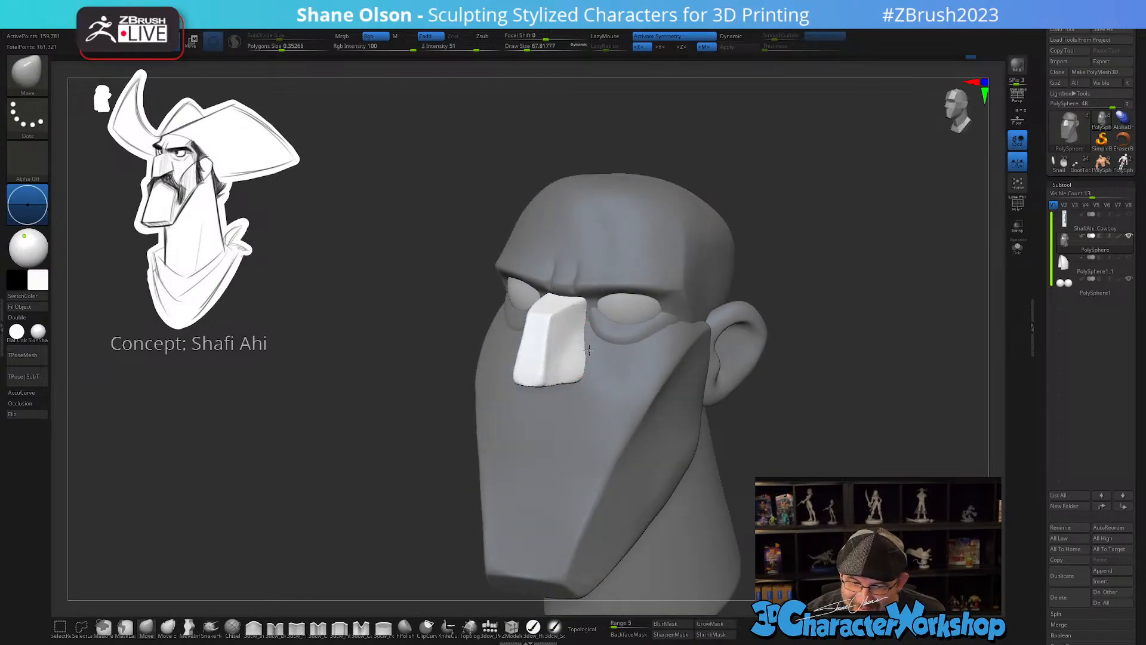
drag(589, 350, 587, 377)
right_drag(589, 380, 546, 430)
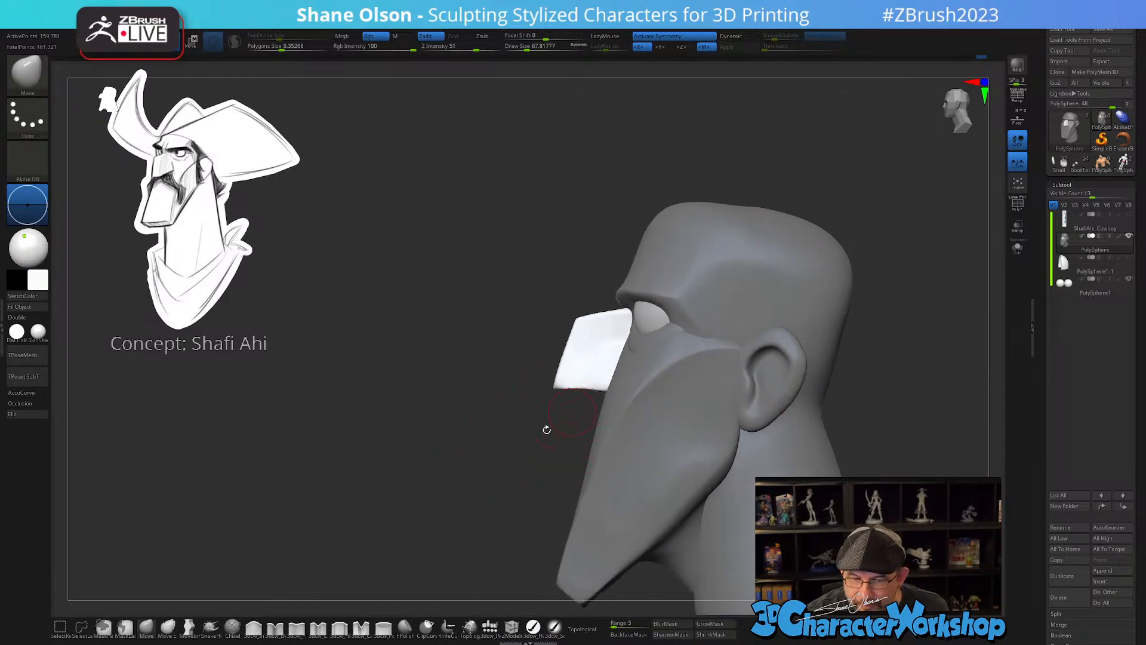
- Pull the nose tip forward and down in profile with the Move Infinite Depth brush at a draw size of about 140
click(189, 627)
key(s)
mouse_move(552, 416)
mouse_down()
mouse_move(563, 417)
mouse_move(560, 392)
mouse_move(597, 383)
mouse_move(585, 382)
mouse_up()
key(s)
drag(567, 391, 568, 389)
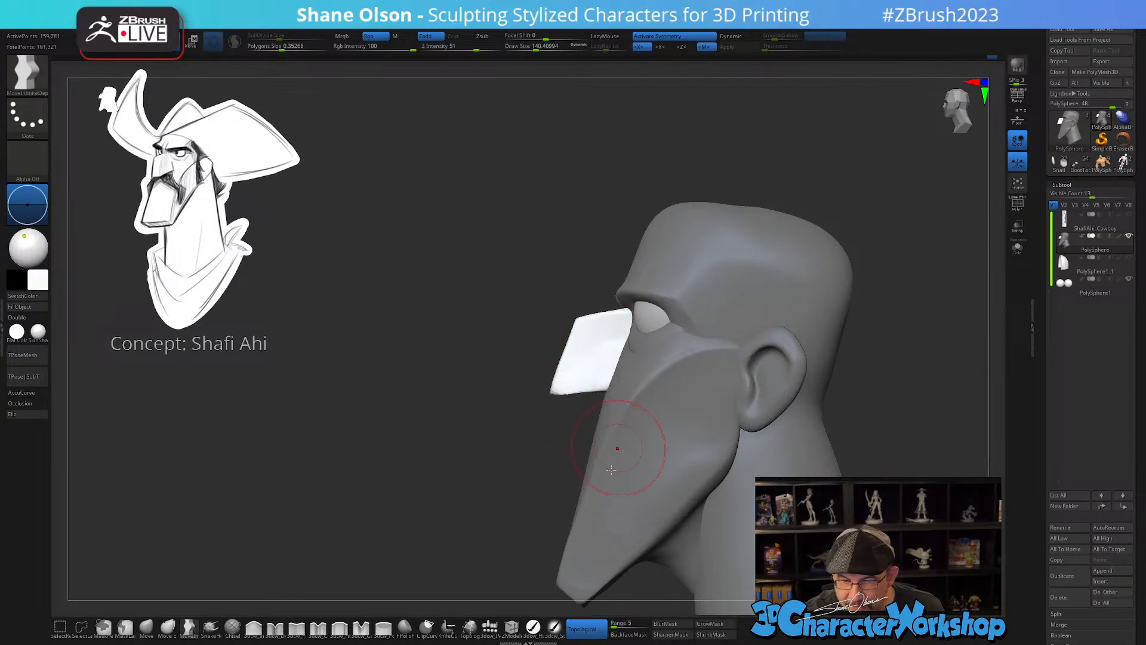
- Make the head active and adjust the face contour beneath the nose with the Move brush at a draw size of about 154
ctrl+right_drag(610, 516, 604, 507)
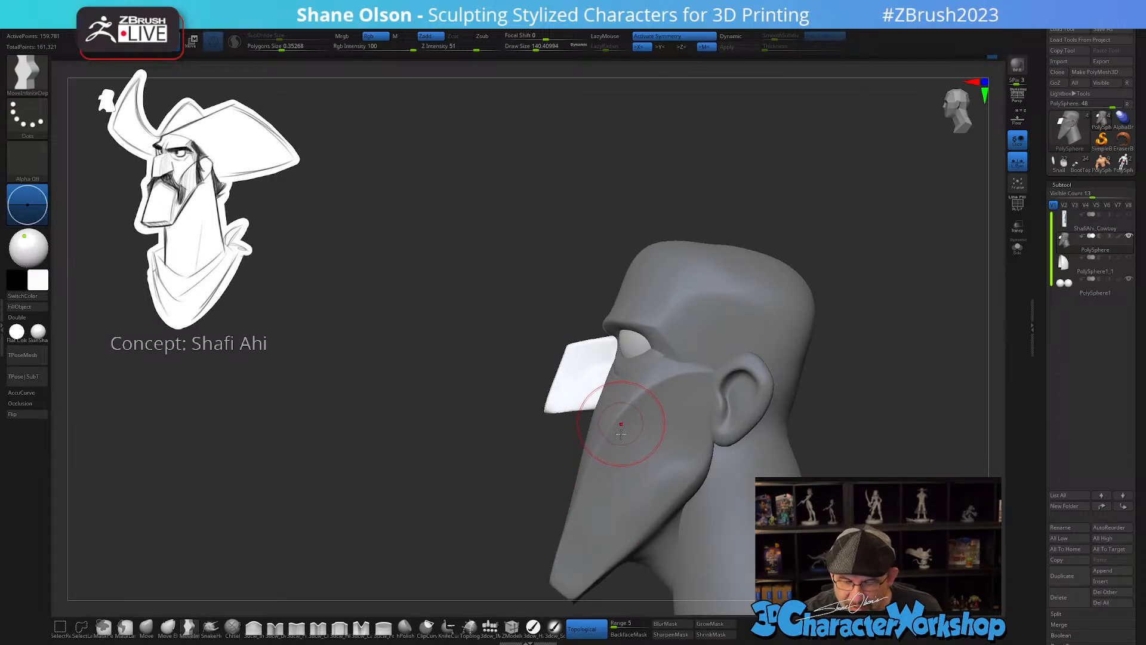
alt+click(568, 457)
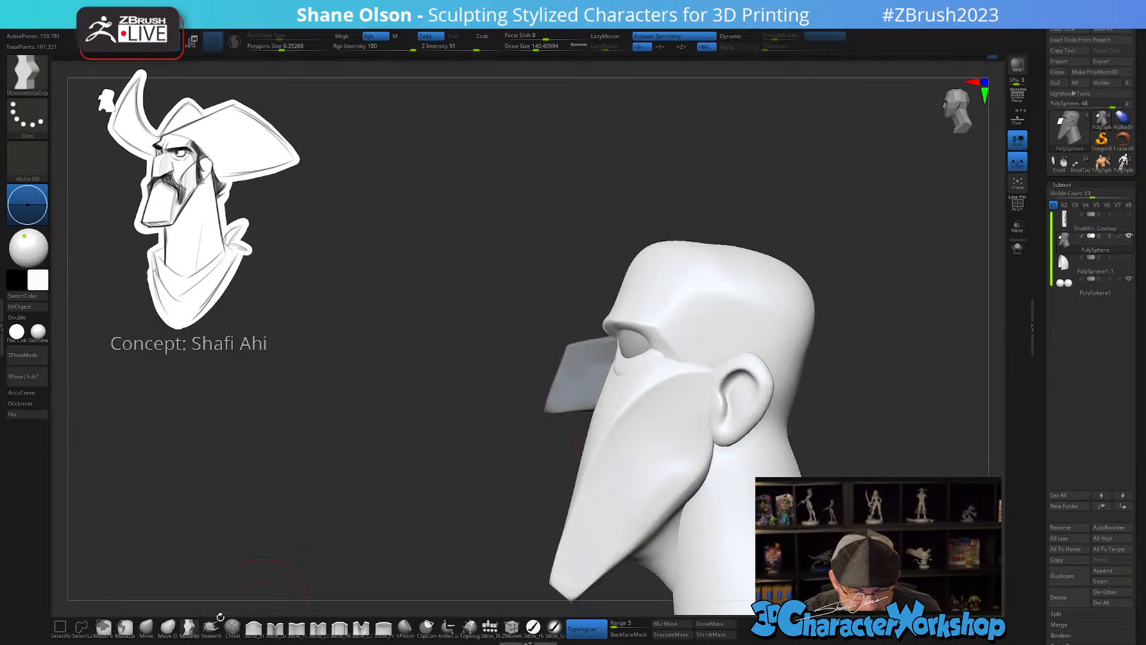
click(146, 626)
key(s)
drag(602, 406, 604, 405)
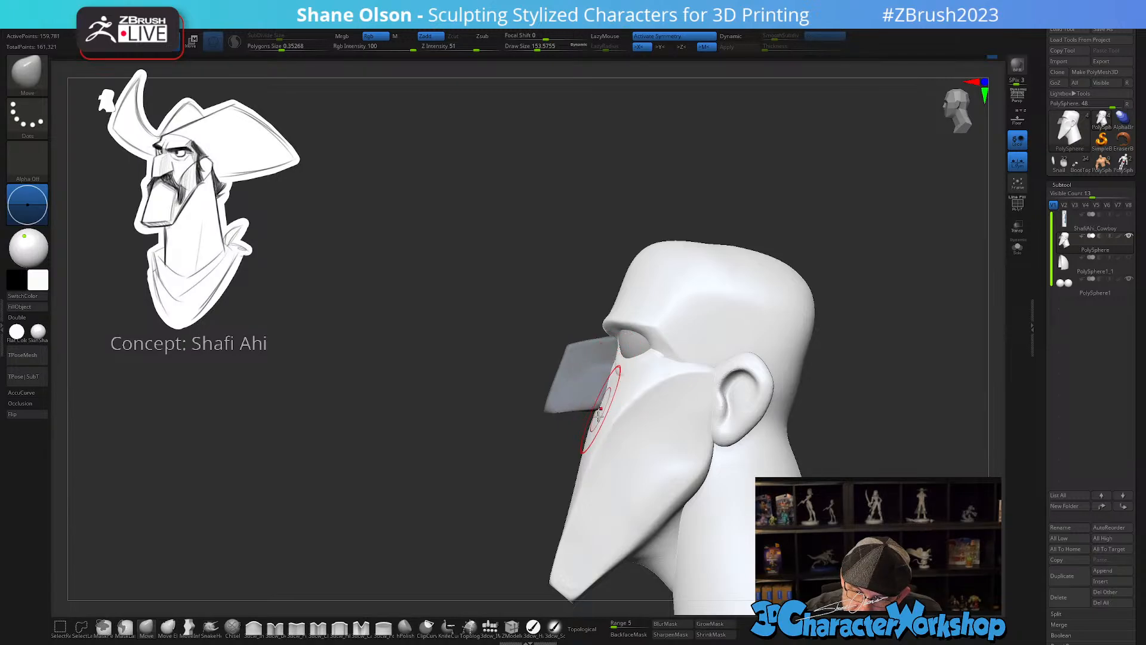
- Switch to the paint brush and set the main color to a muted tan skin tone
mouse_move(584, 500)
right_down()
mouse_move(640, 499)
mouse_move(596, 504)
mouse_move(612, 427)
mouse_move(620, 440)
mouse_move(693, 392)
right_up()
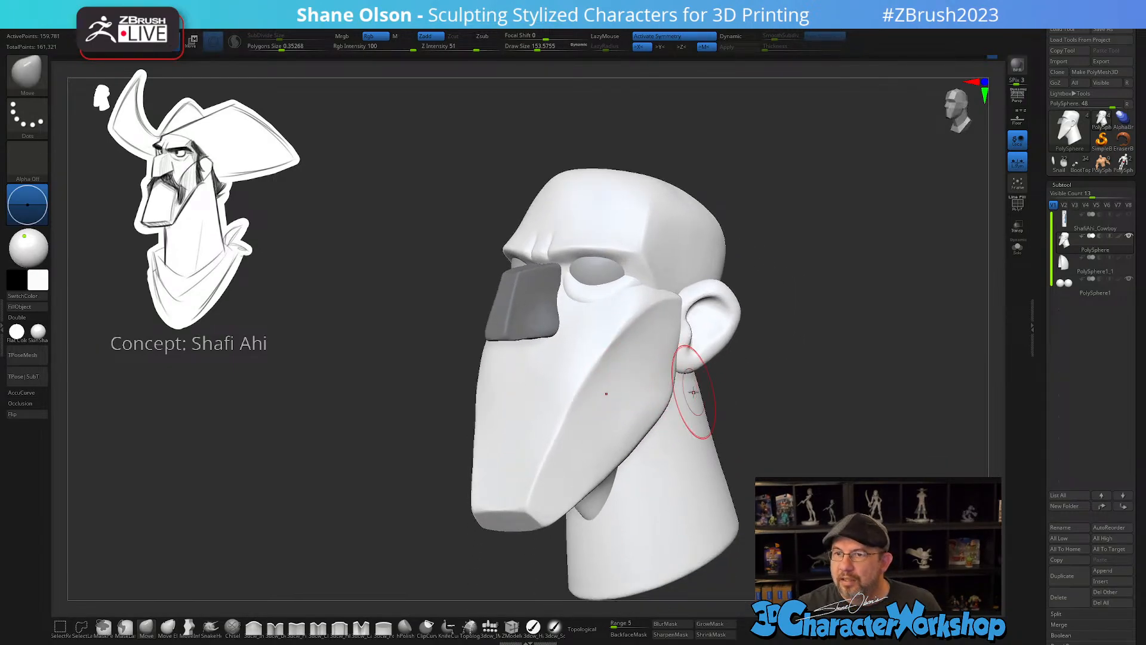
right_drag(693, 393, 736, 433)
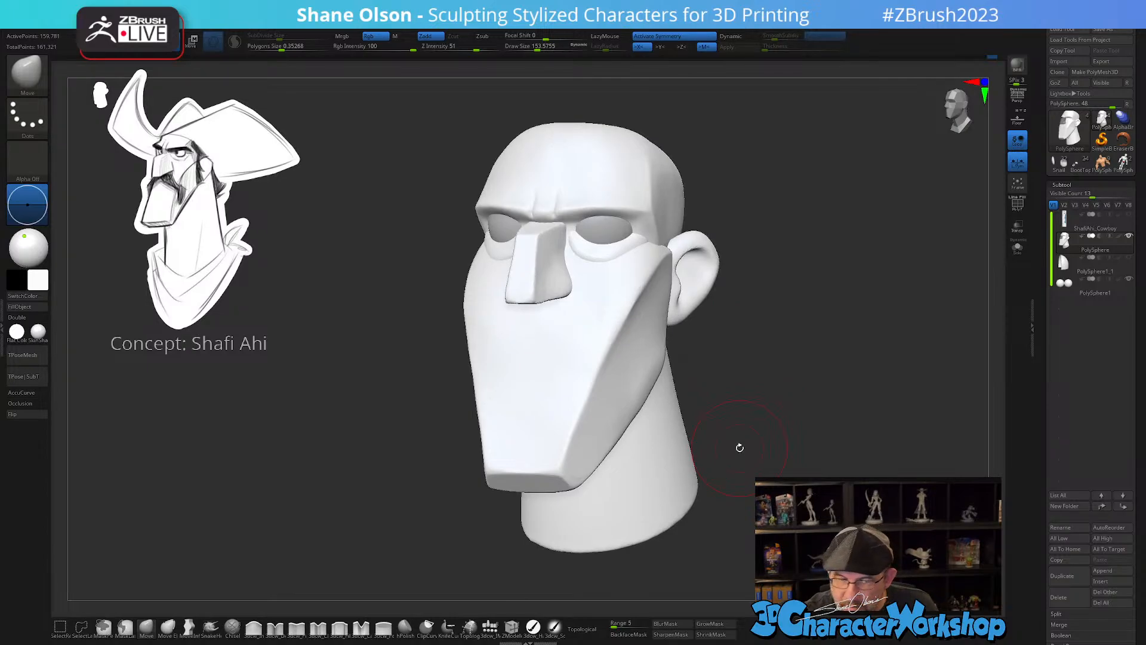
right_drag(804, 399, 635, 420)
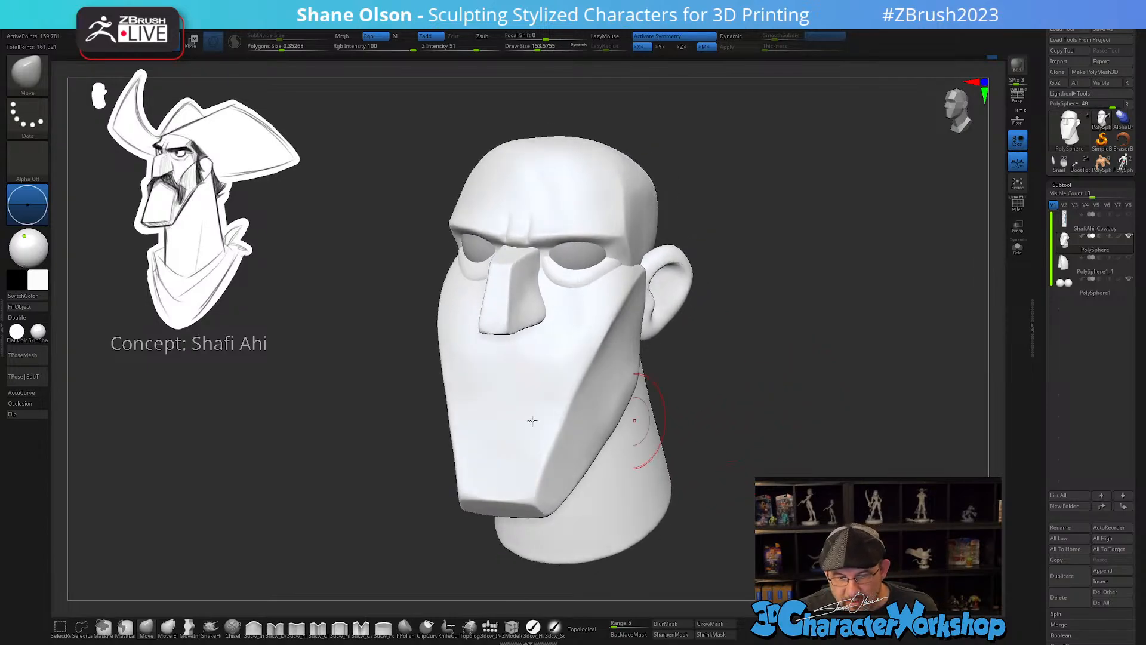
click(533, 626)
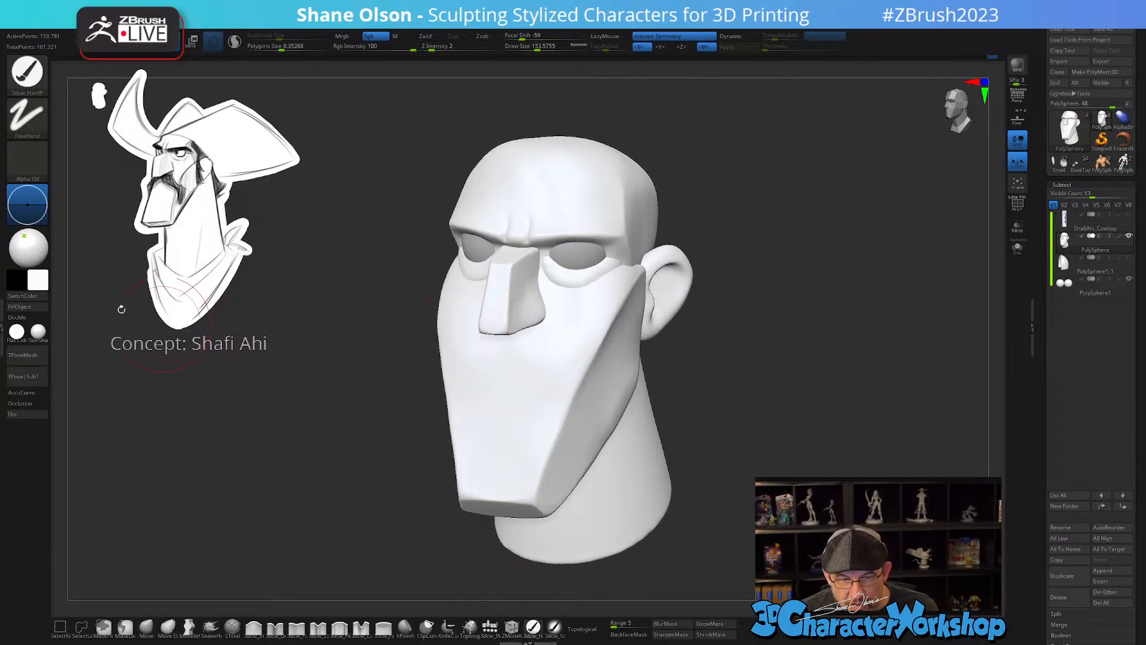
click(31, 287)
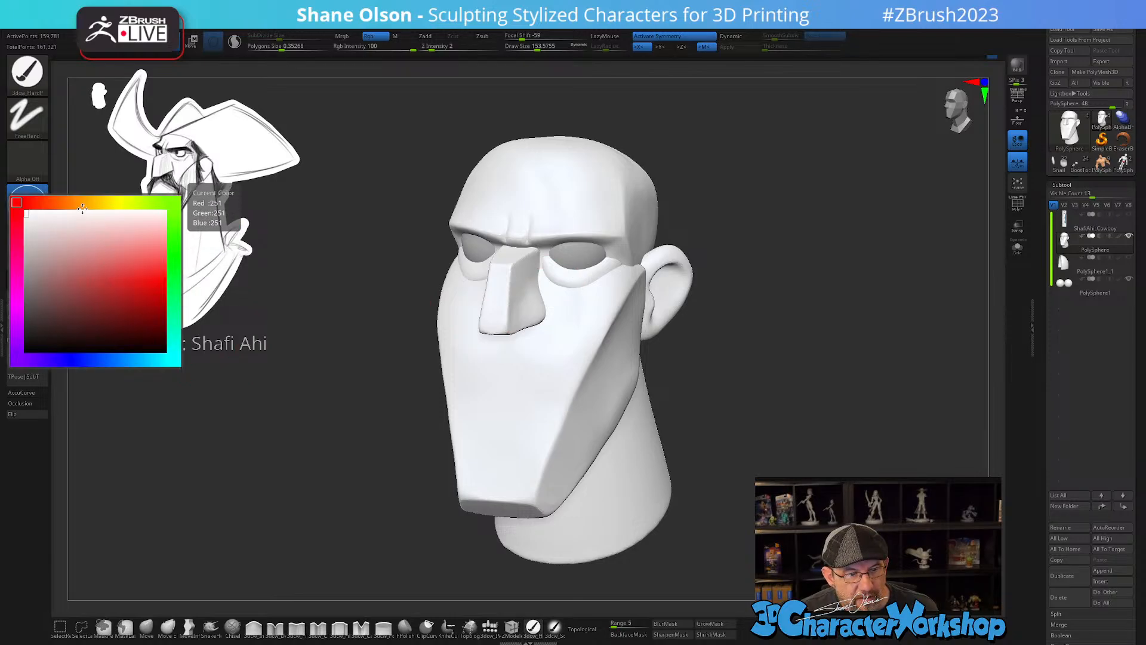
mouse_move(89, 203)
mouse_down()
mouse_move(99, 203)
mouse_move(76, 203)
mouse_up()
drag(67, 247, 65, 247)
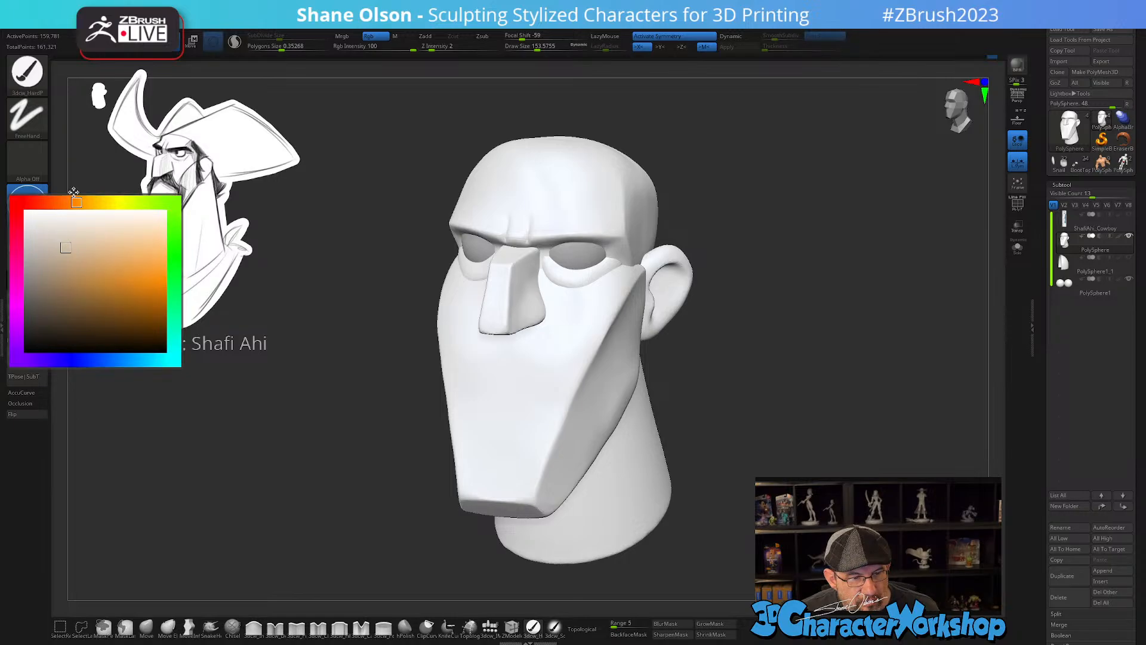
click(65, 265)
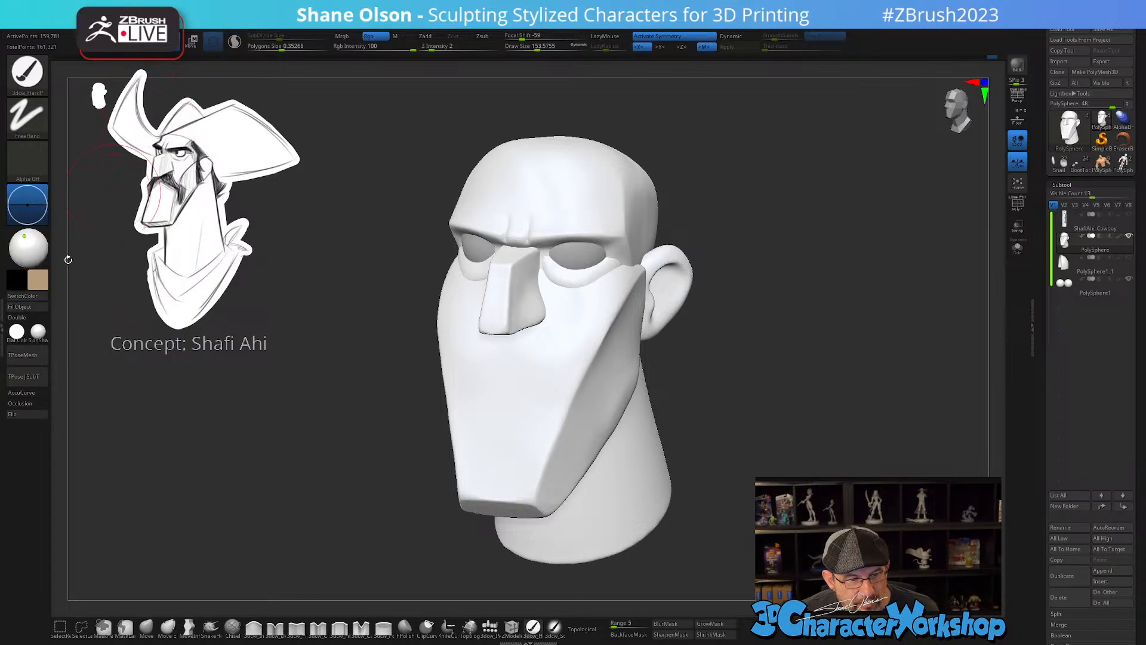
- Shift the tan's hue slightly toward red and fill the whole head object with that color
click(38, 279)
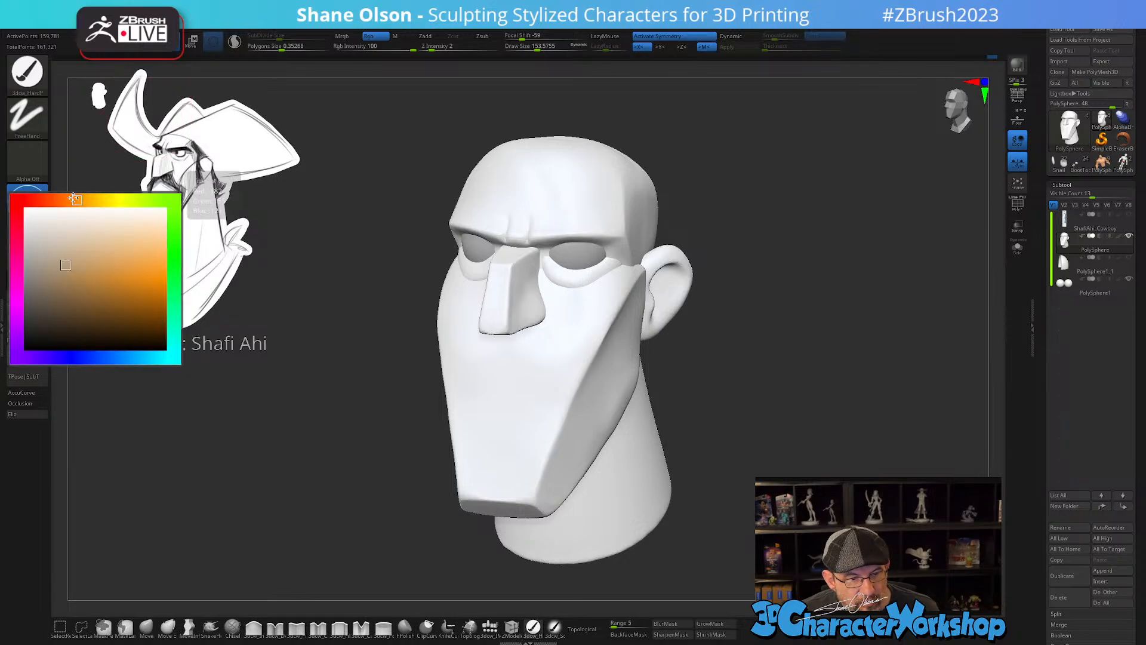
drag(72, 200, 67, 200)
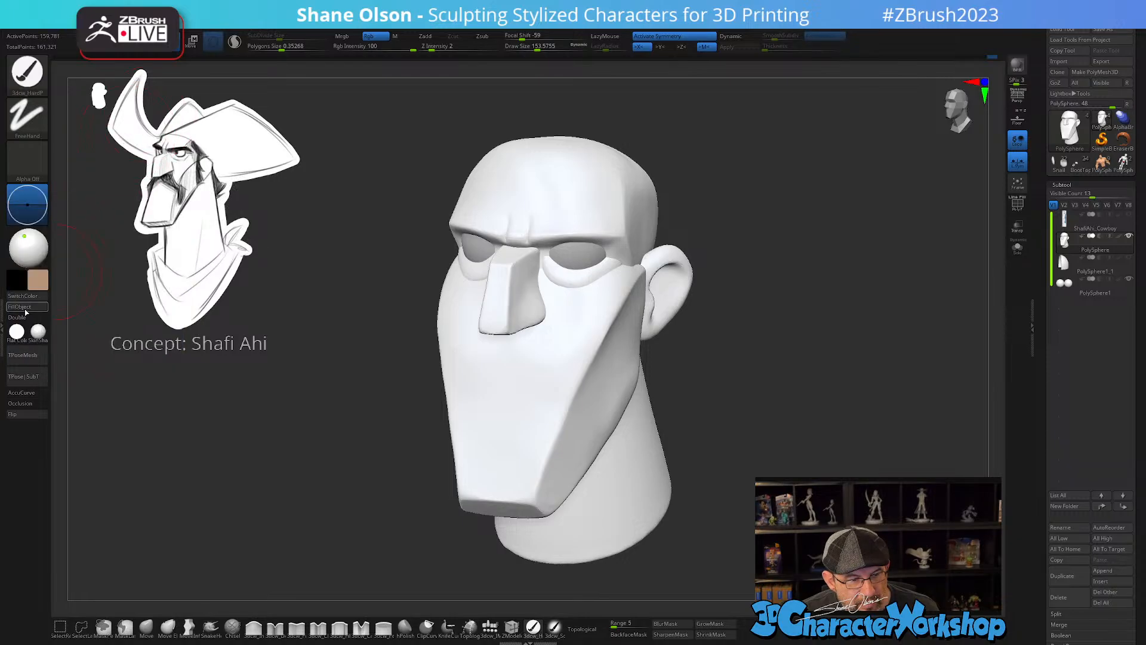
click(22, 307)
drag(248, 430, 312, 412)
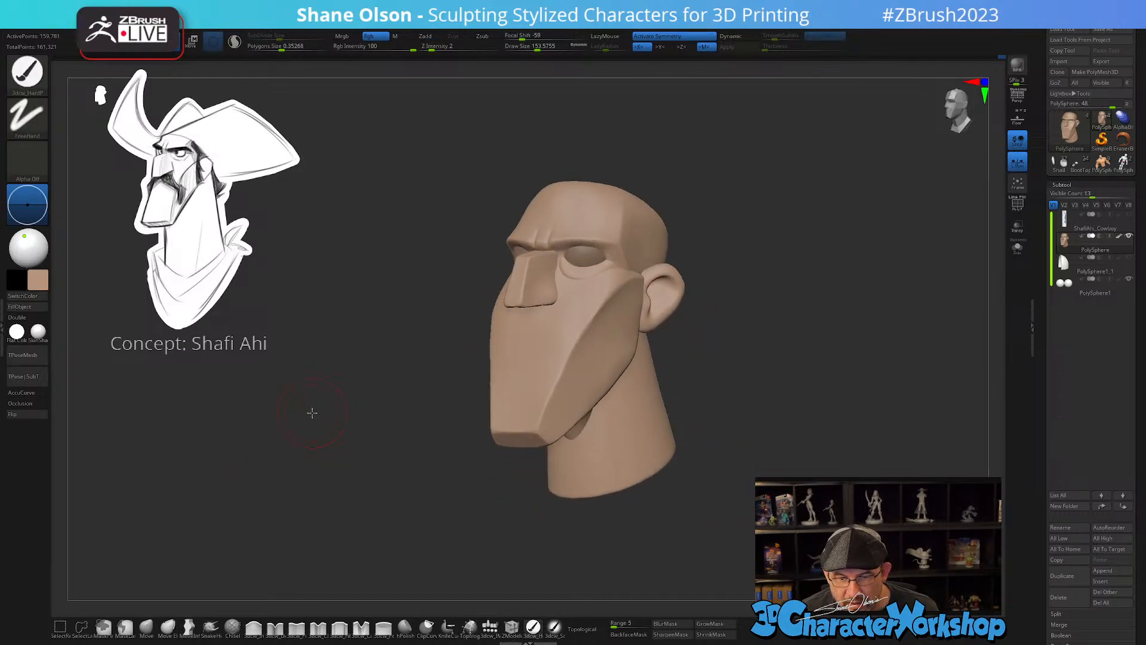
- Shift the active colour to a lighter, pinker skin tone and fill the head with it
click(37, 287)
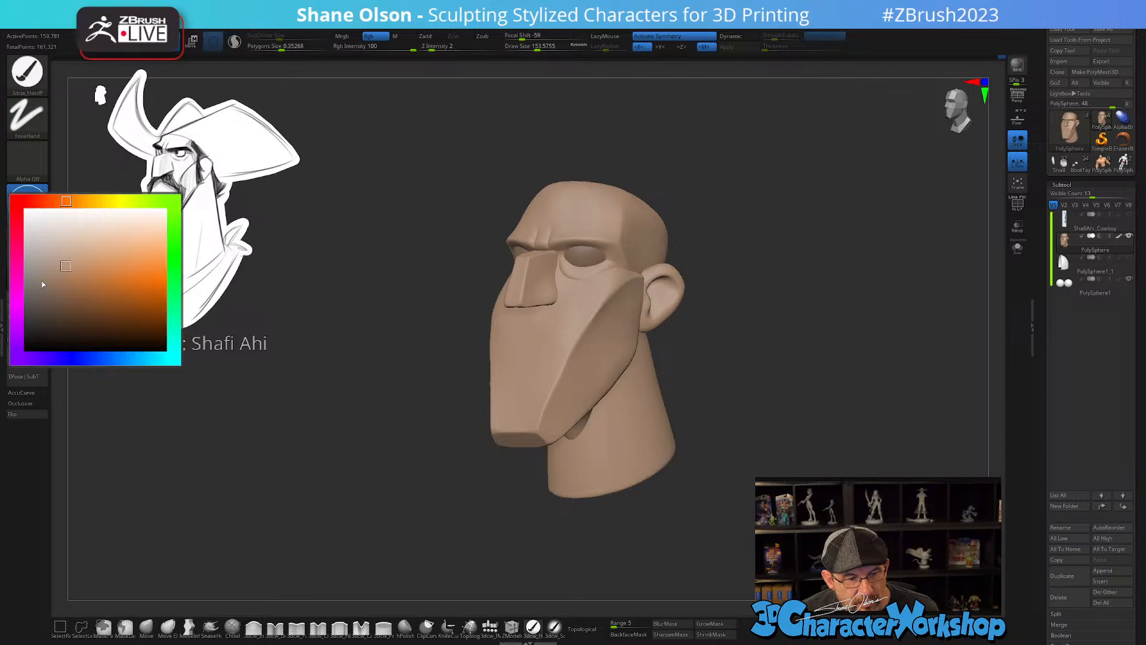
click(69, 259)
click(32, 310)
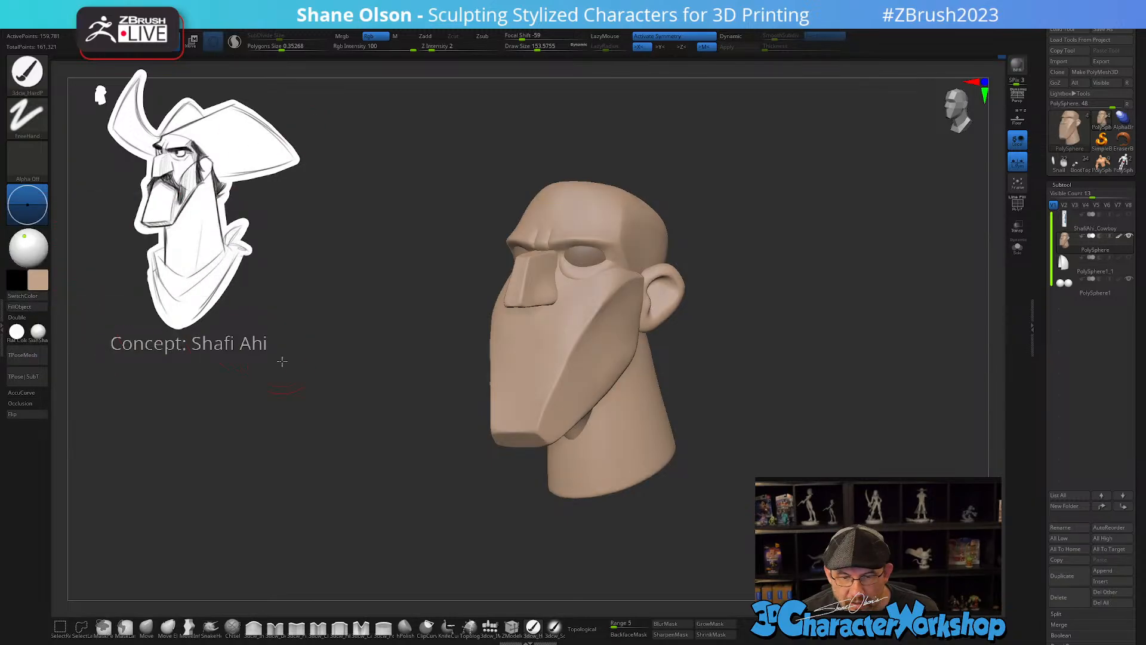
drag(281, 363, 254, 345)
click(38, 289)
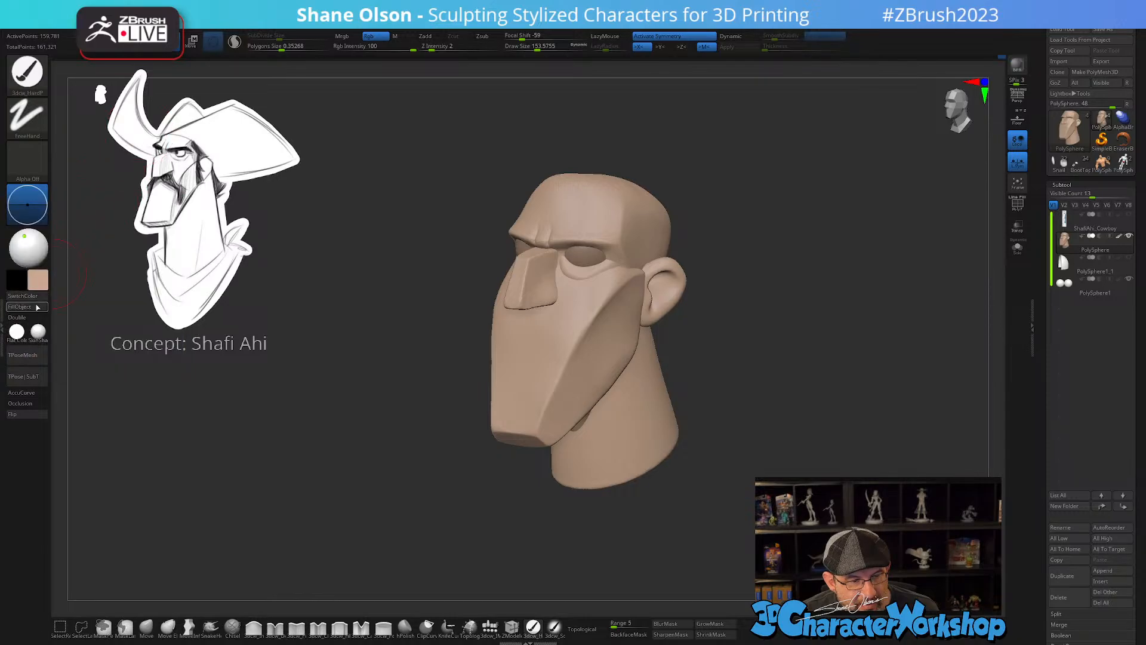
- Choose an off-white colour and make the eyeballs subtool active so the eyes display in white
mouse_move(327, 385)
mouse_down()
mouse_move(363, 389)
mouse_move(313, 386)
mouse_move(360, 390)
mouse_move(389, 375)
mouse_up()
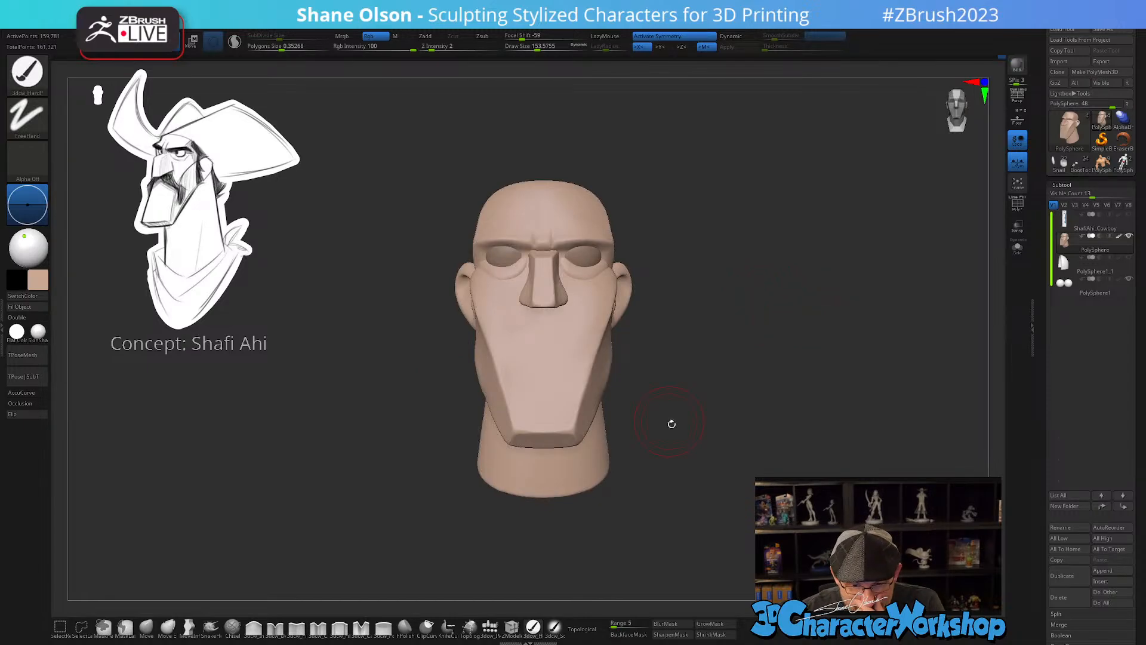
mouse_move(671, 424)
mouse_down()
mouse_move(704, 363)
mouse_move(704, 381)
mouse_up()
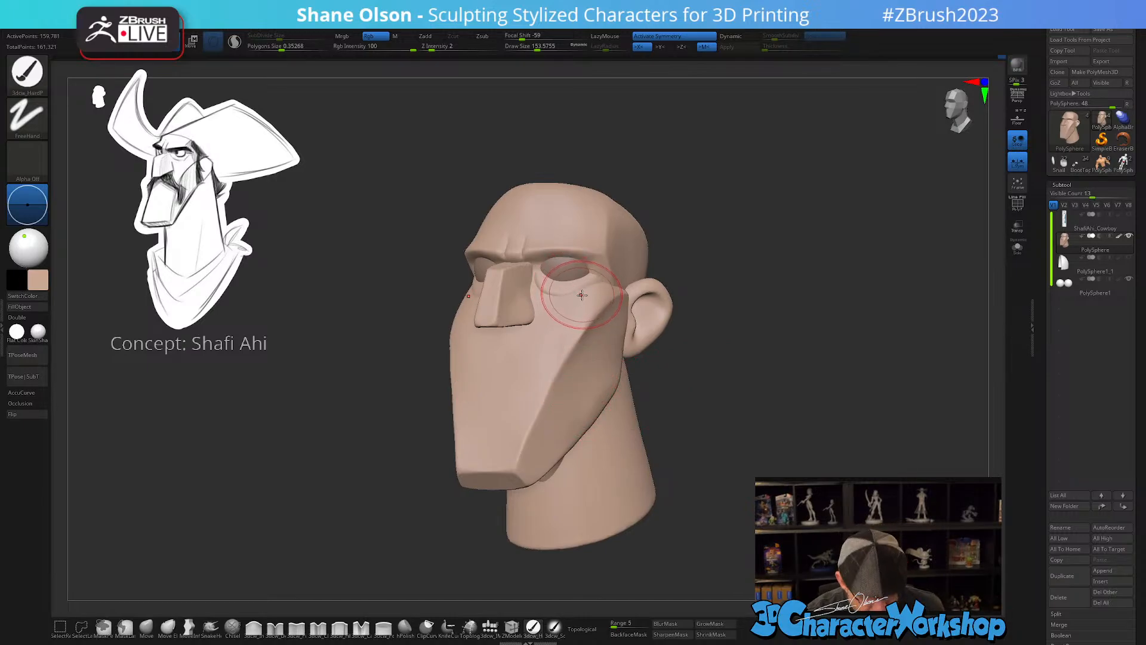
click(38, 285)
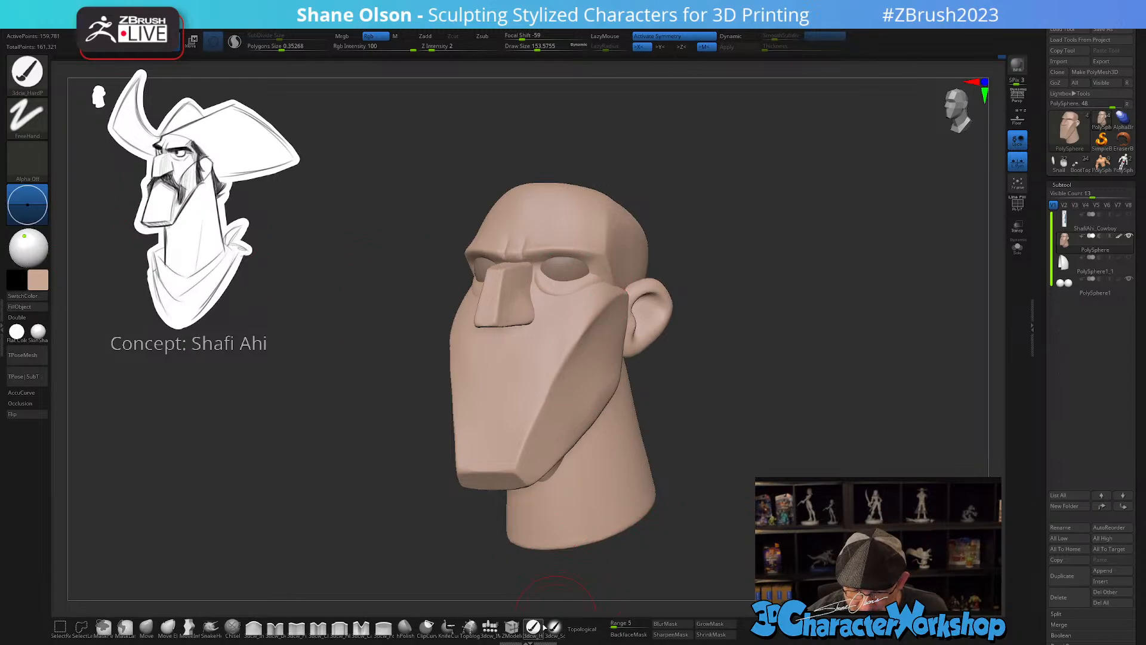
click(37, 287)
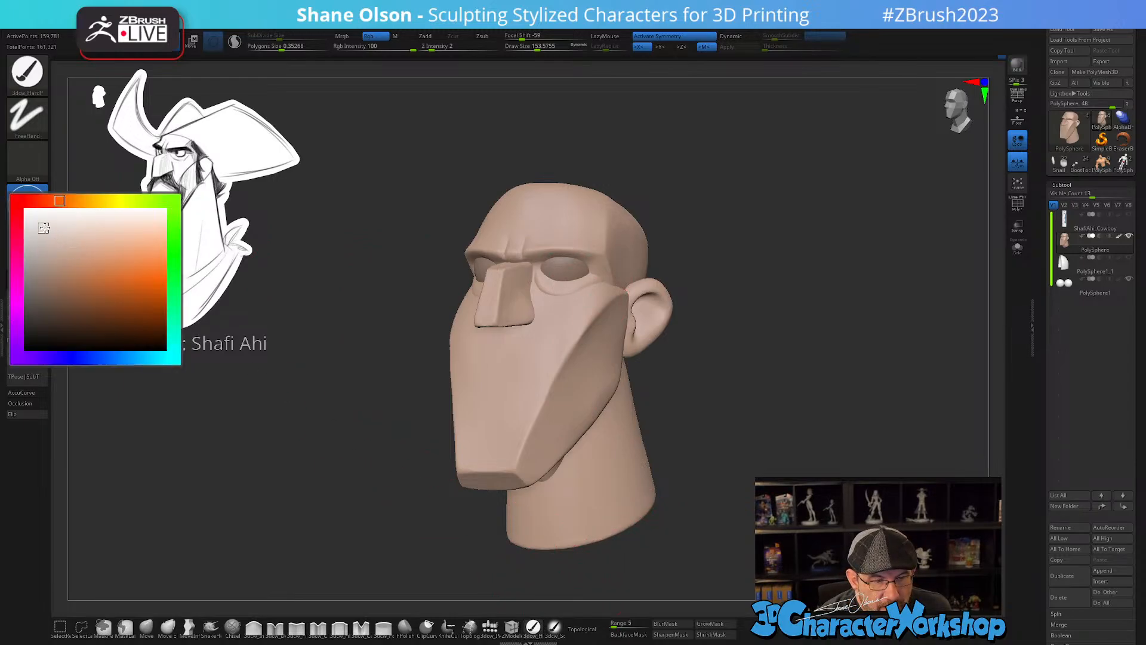
click(78, 201)
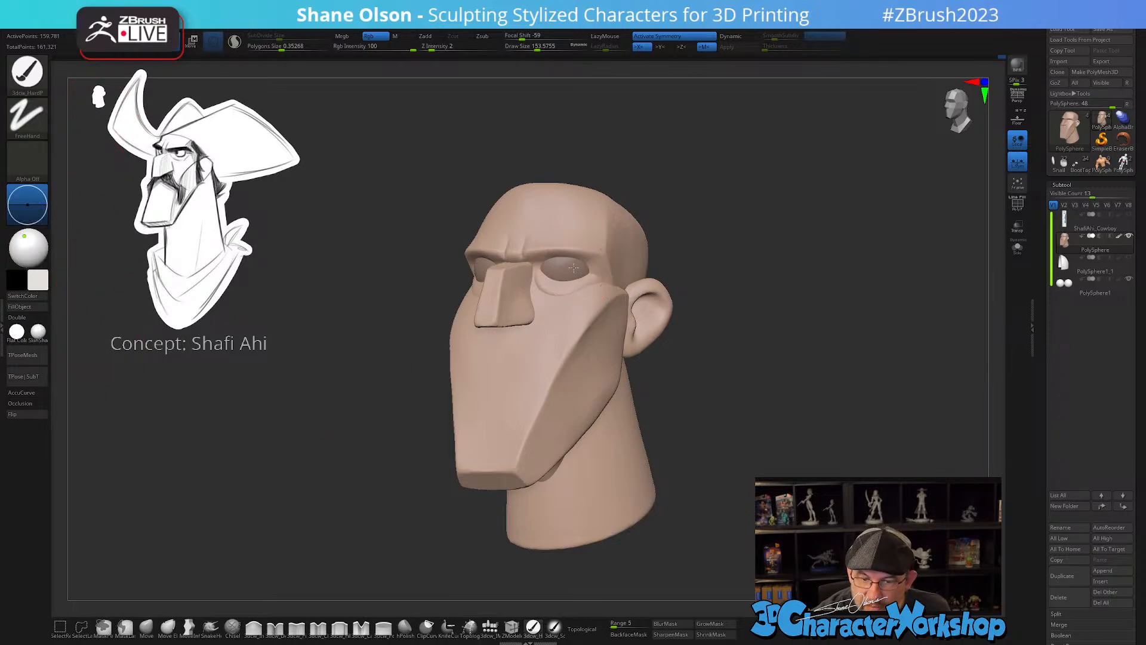
click(1064, 289)
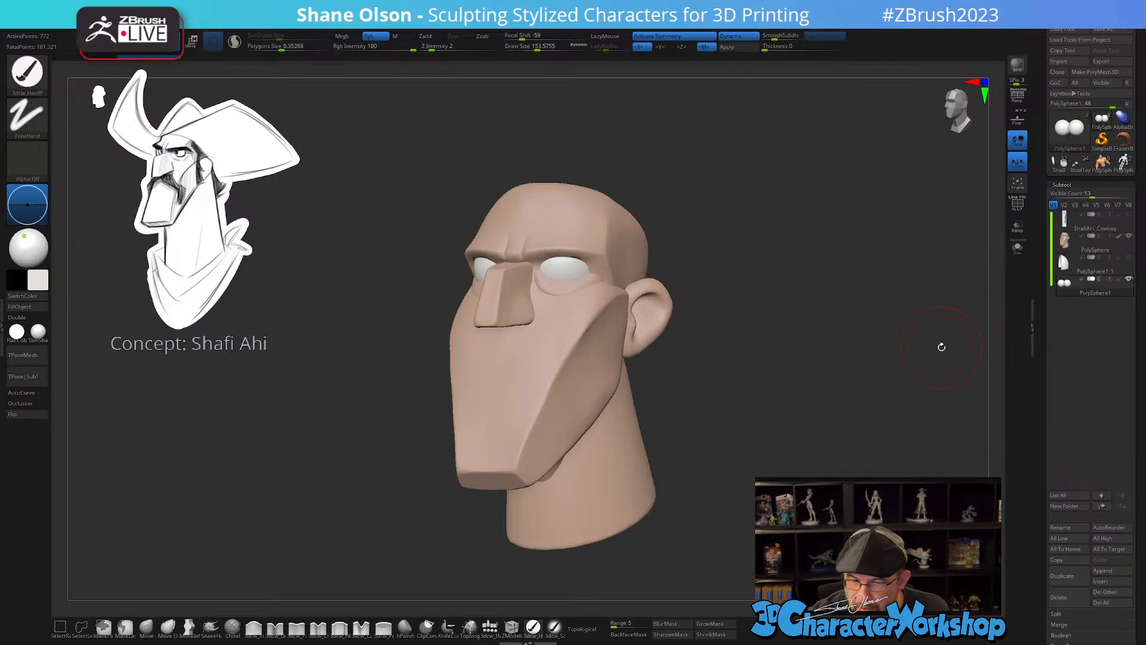
drag(724, 422, 760, 402)
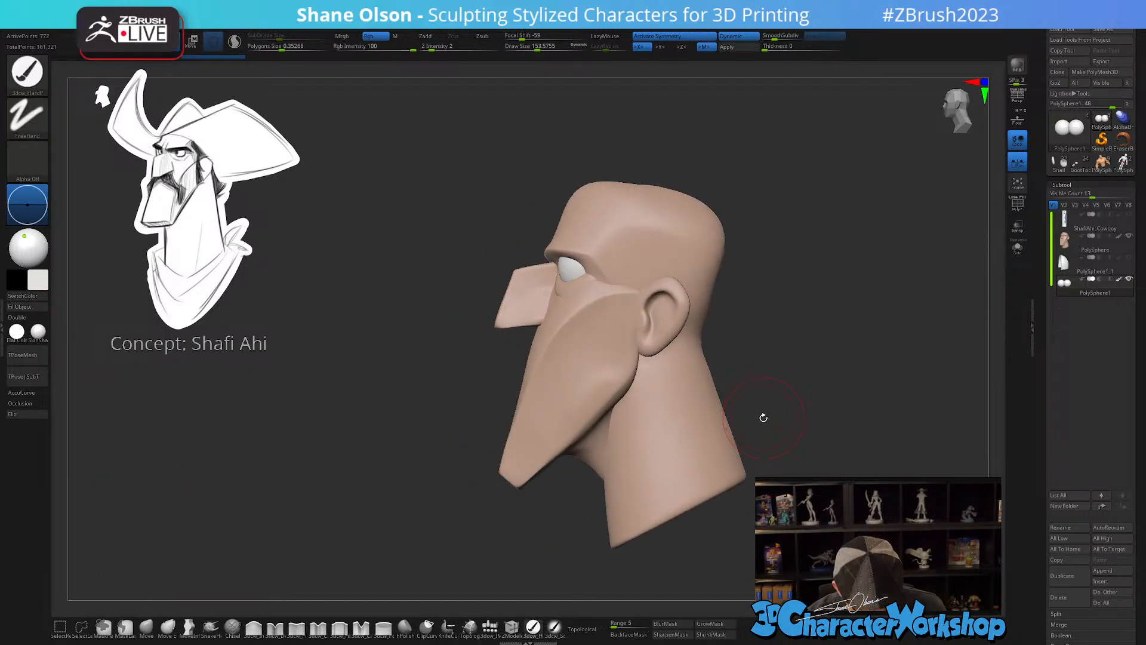
- Reset the transform gizmo's orientation on the eyeballs and adjust their placement in the eye sockets
key(w)
click(589, 149)
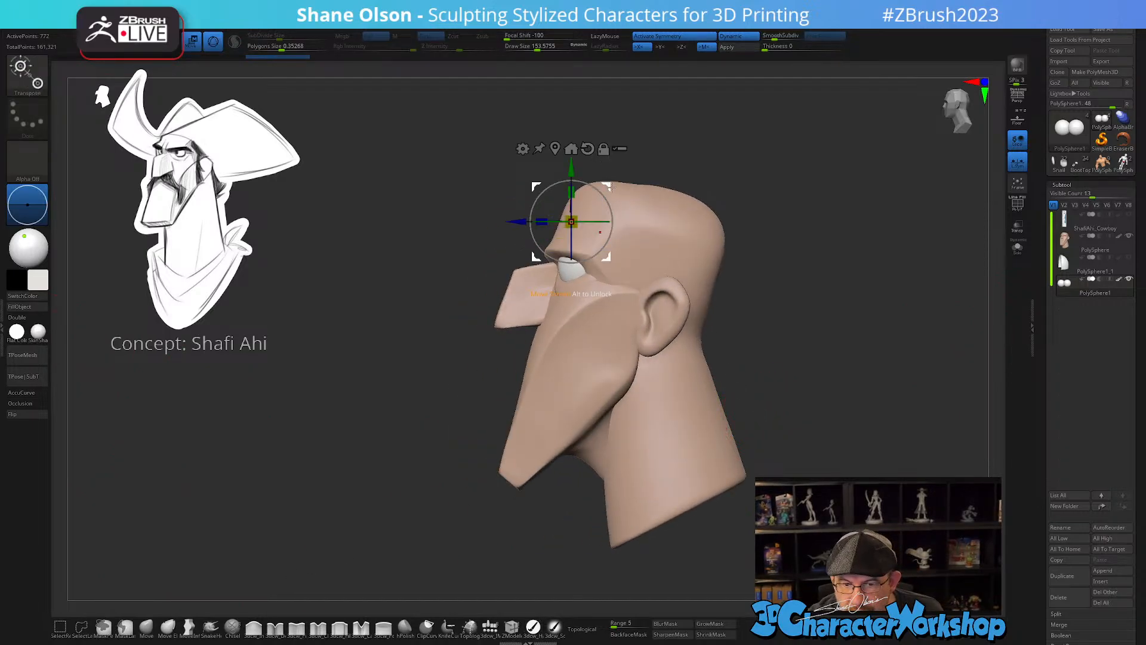
drag(613, 189, 663, 251)
drag(613, 191, 616, 191)
mouse_move(638, 239)
right_down()
mouse_move(704, 274)
mouse_move(701, 233)
mouse_move(666, 361)
right_up()
key(q)
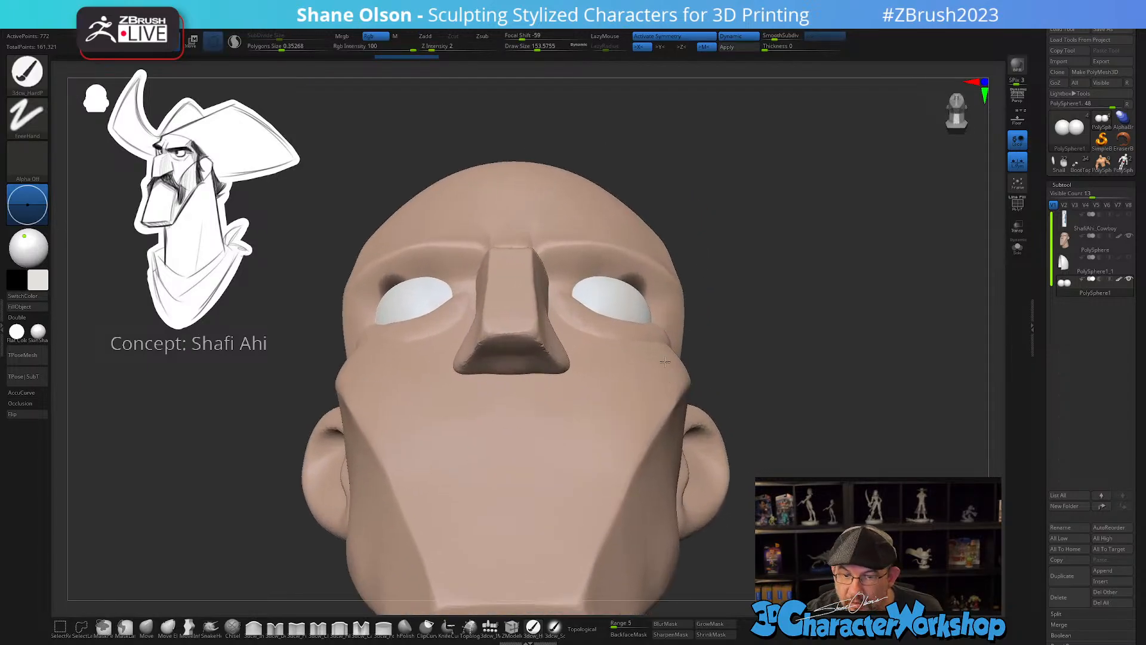
alt+right_drag(753, 333, 768, 293)
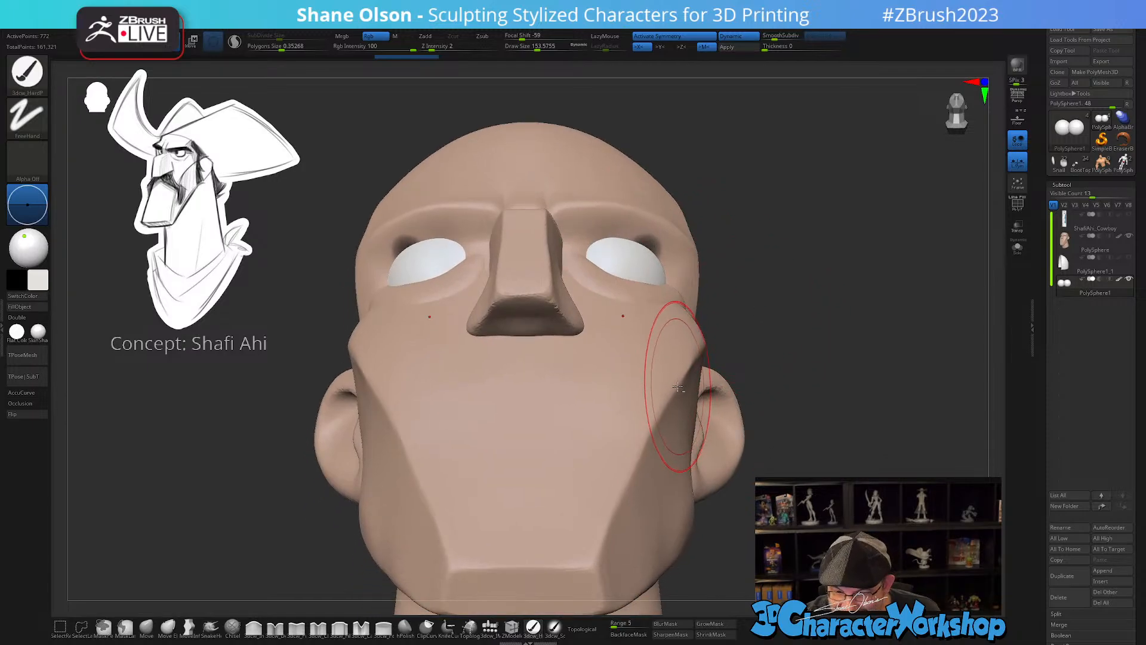
- Make the head subtool active, reduce the draw size to about 54 and sample the head's skin colour
alt+click(677, 386)
key(shift+f)
key(shift+f)
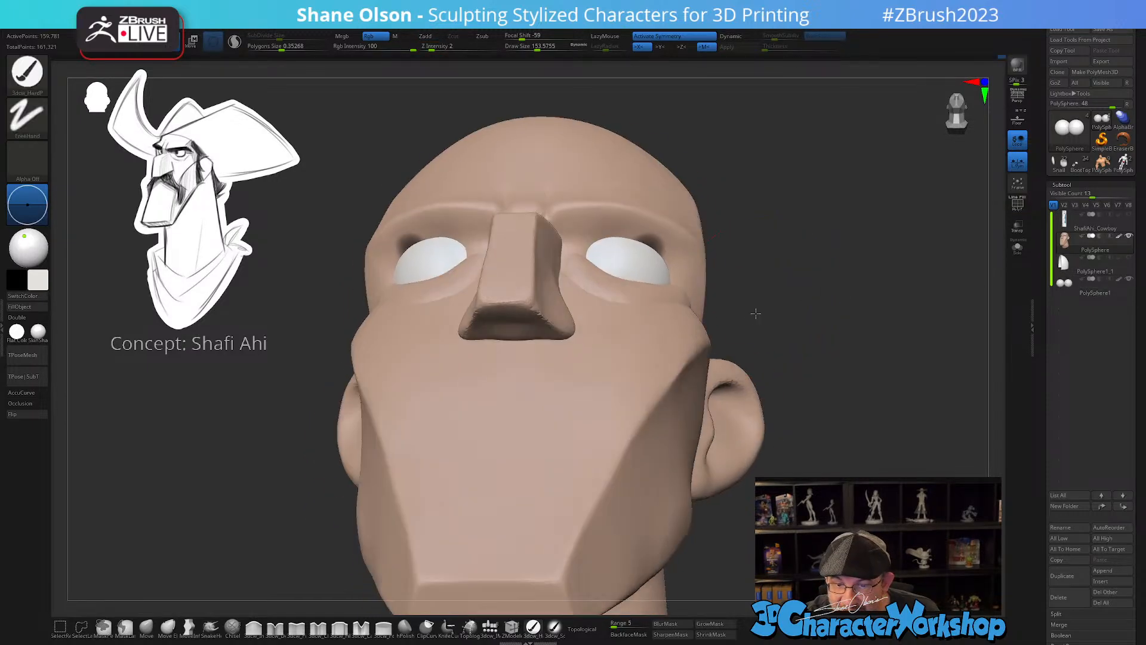
right_drag(754, 310, 745, 315)
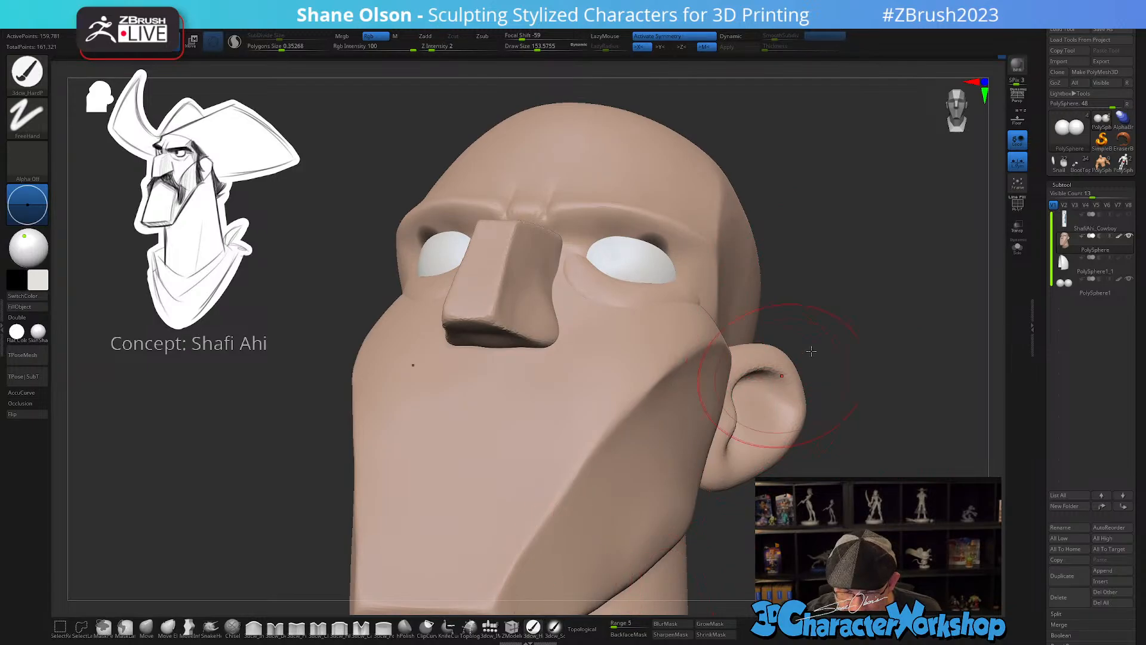
key(s)
drag(811, 330, 778, 328)
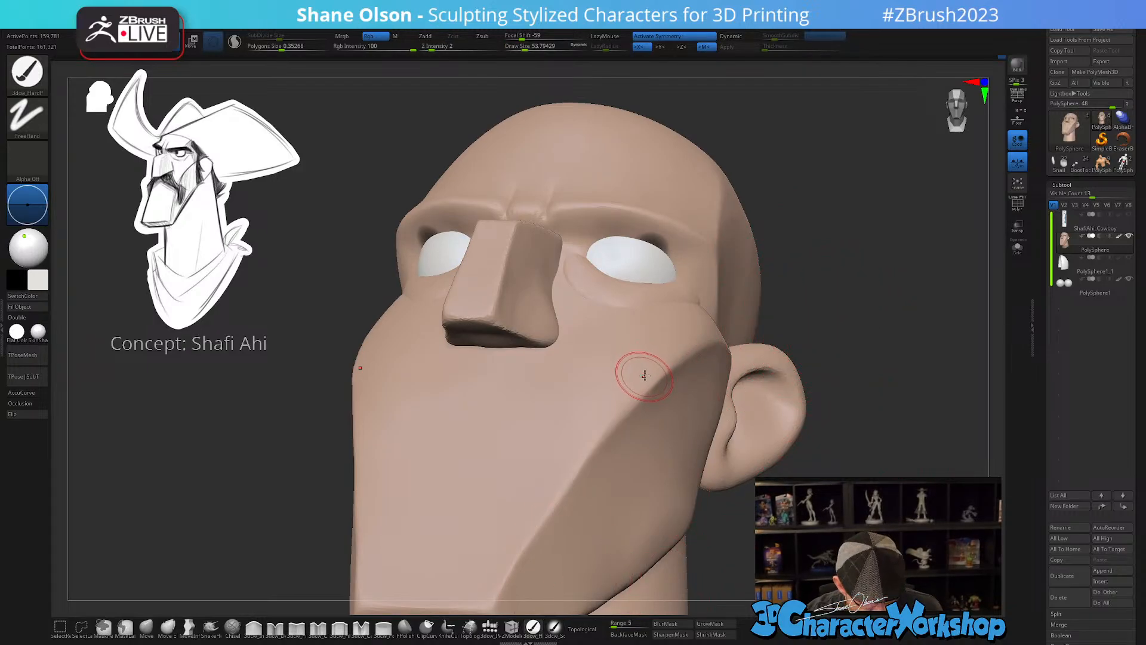
key(c)
- Flatten the large side plane of the cheek and jaw using the hPolish brush at an enlarged draw size
shift+drag(853, 356, 839, 420)
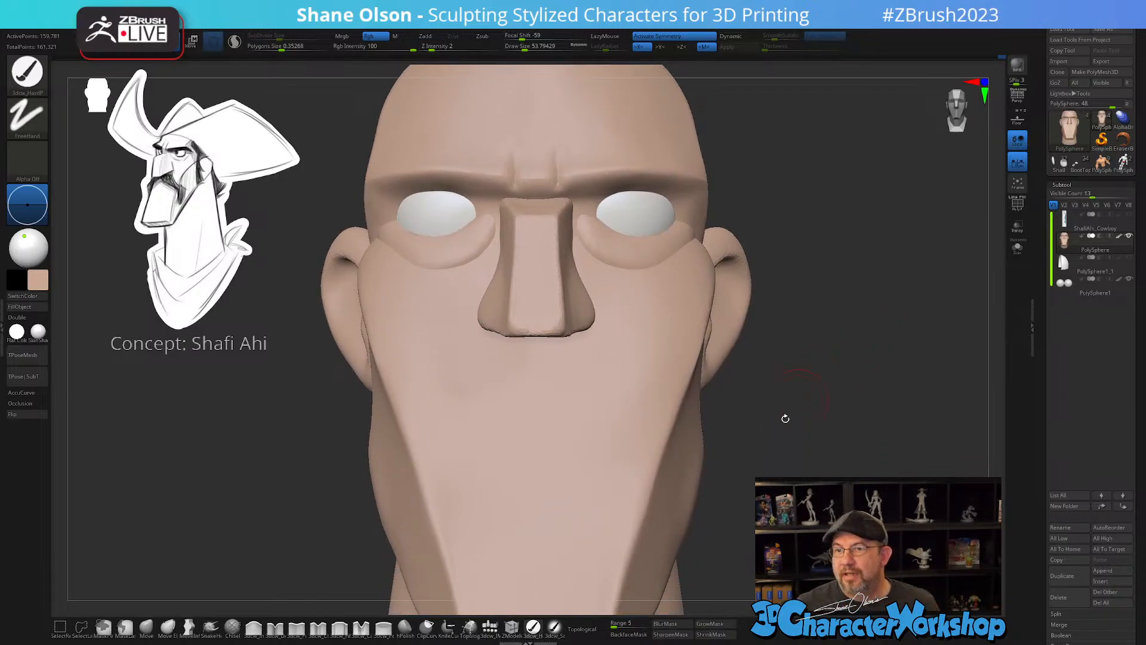
alt+drag(821, 403, 798, 382)
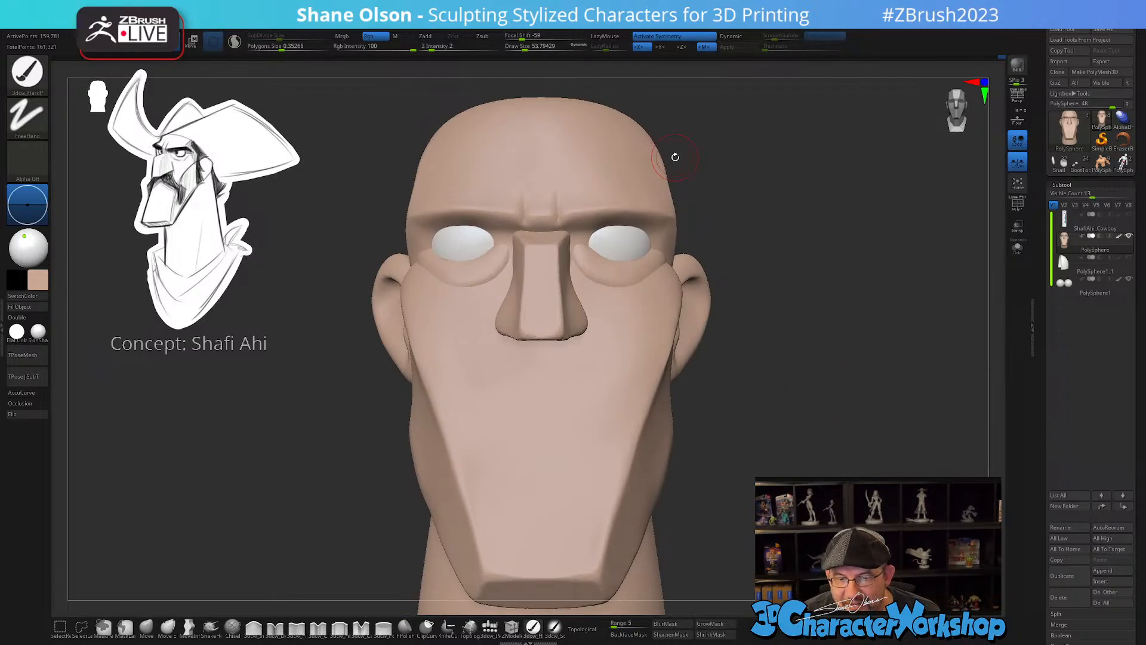
mouse_move(803, 185)
alt+mouse_down()
mouse_move(808, 256)
mouse_move(773, 259)
mouse_move(799, 259)
mouse_move(800, 285)
mouse_move(811, 259)
alt+mouse_up()
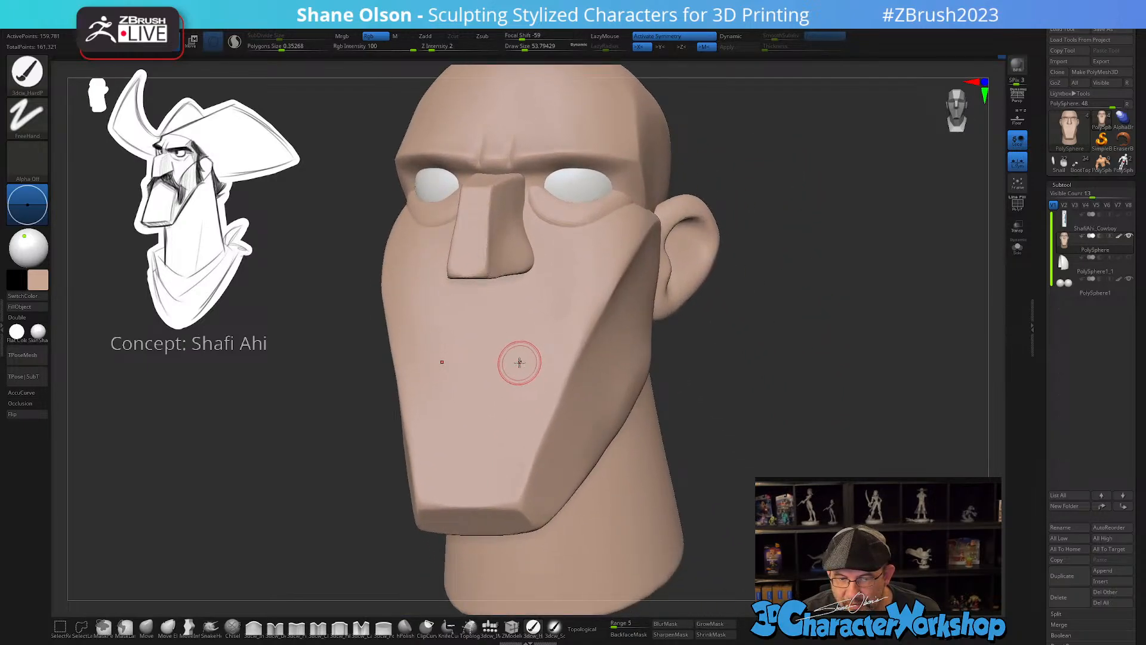
alt+drag(797, 356, 779, 346)
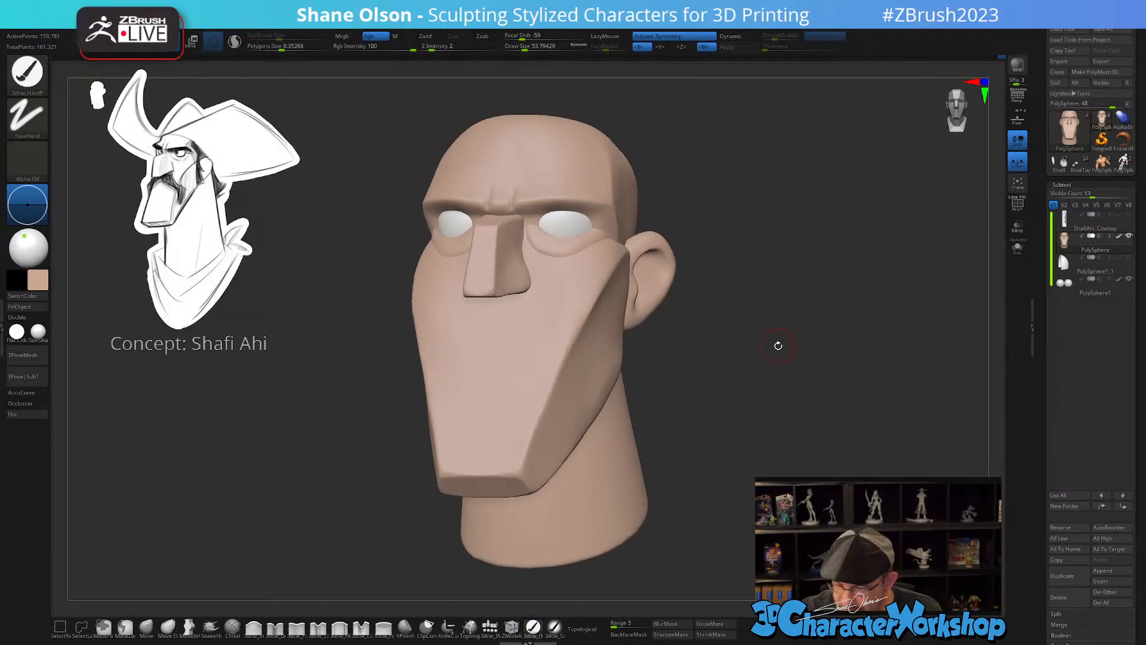
click(406, 628)
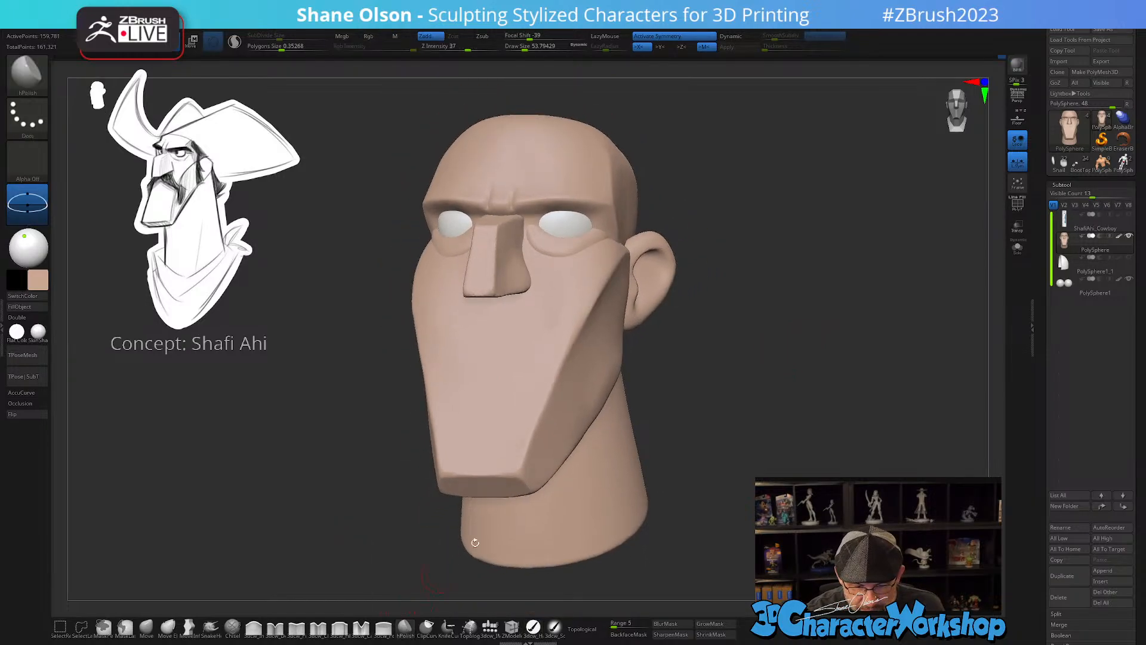
key(s)
drag(666, 446, 668, 446)
drag(741, 441, 689, 437)
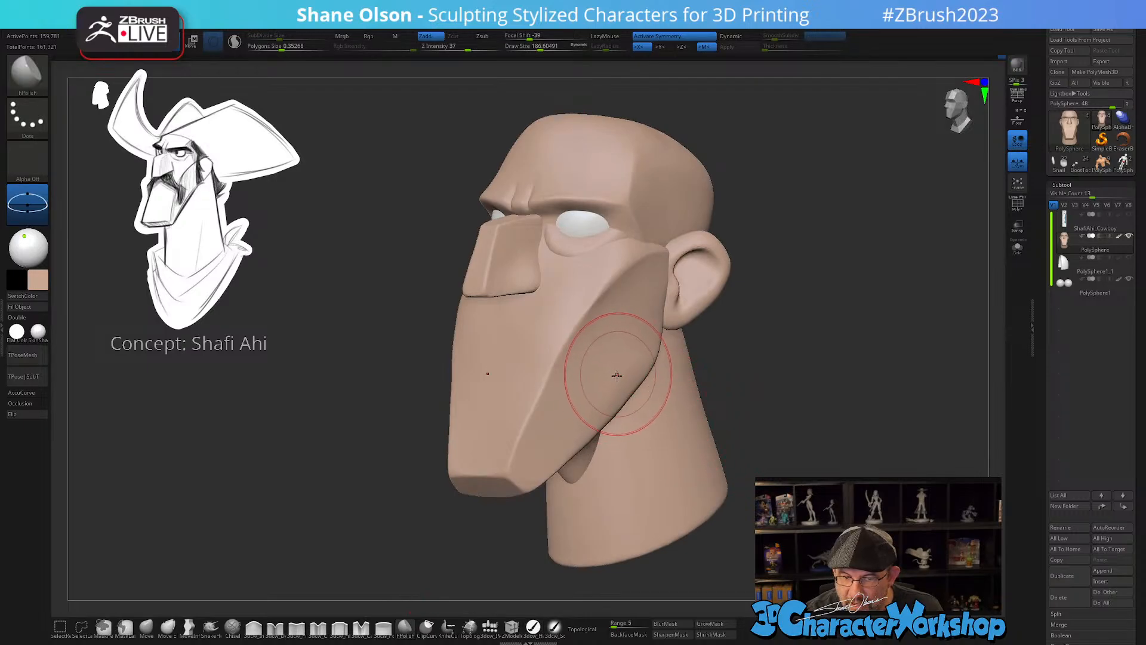
mouse_move(614, 376)
mouse_down()
mouse_move(603, 388)
mouse_move(635, 346)
mouse_up()
right_drag(637, 334, 619, 333)
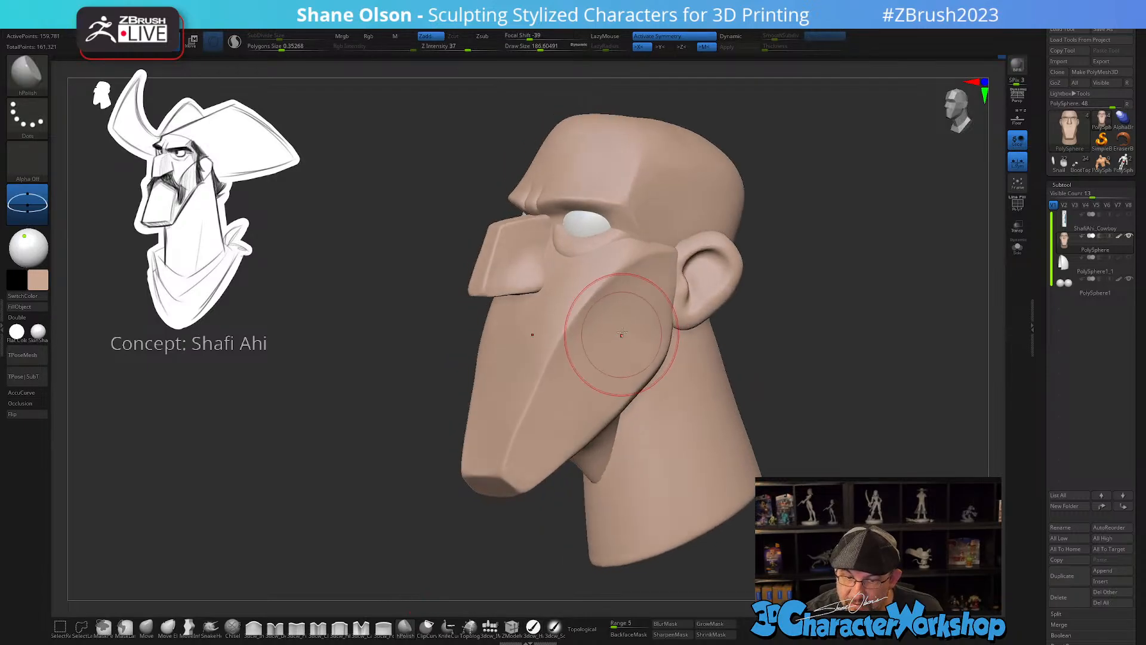
drag(588, 341, 631, 285)
drag(561, 391, 614, 332)
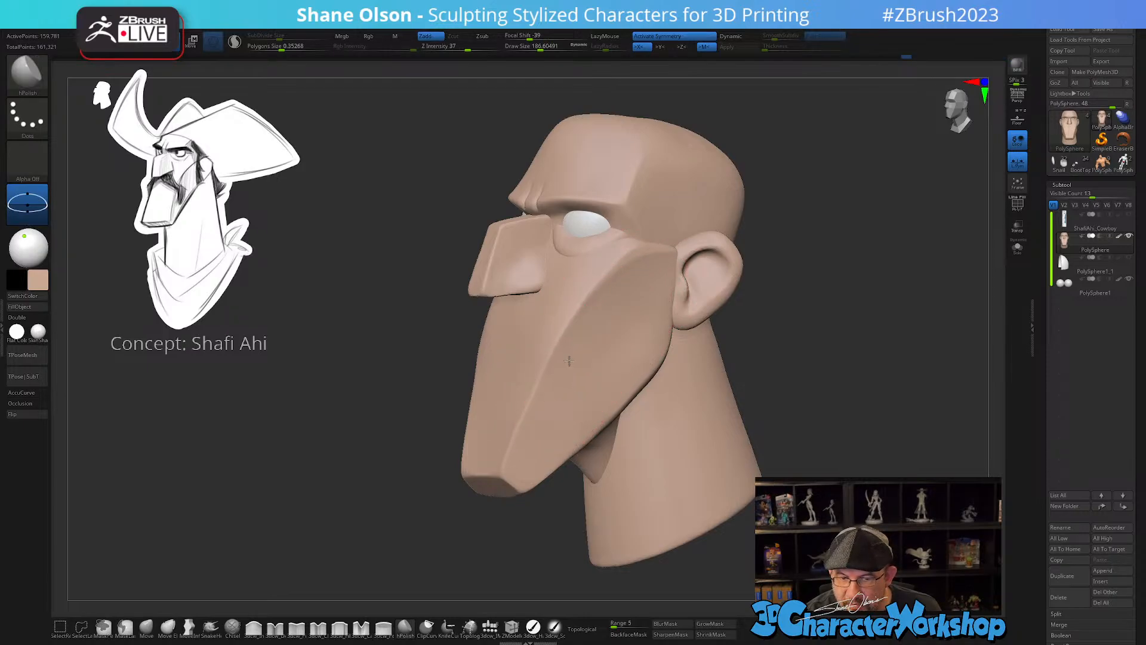
- Smooth and refine the side plane of the jaw from the cheek down towards the chin
shift+drag(621, 332, 633, 336)
right_drag(635, 328, 632, 364)
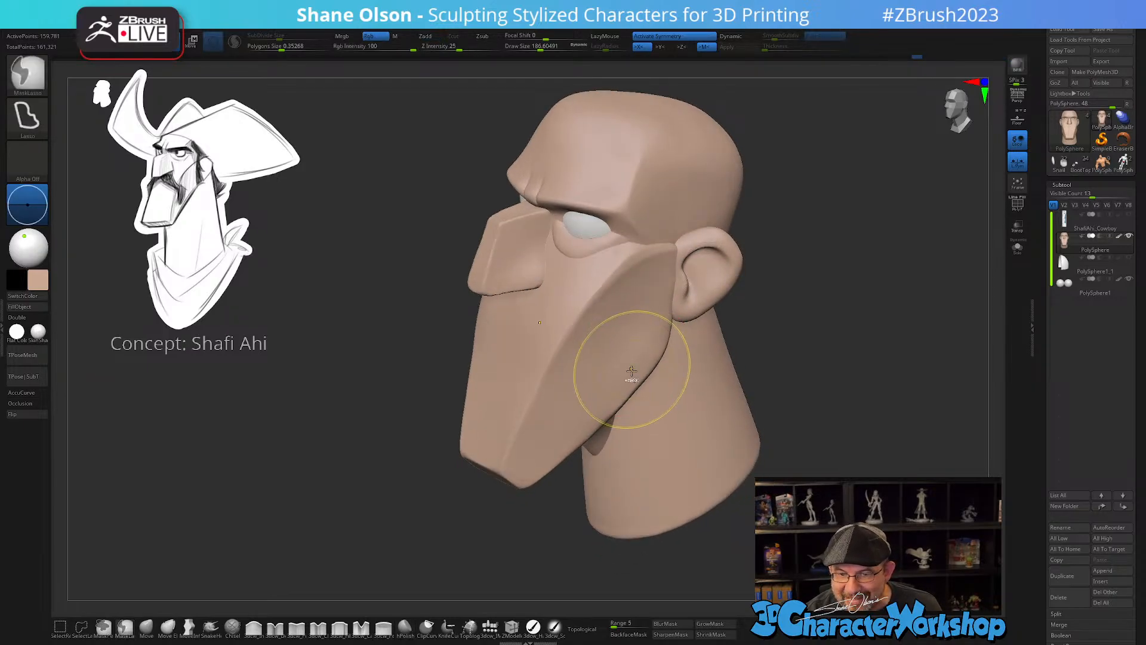
shift+drag(631, 373, 631, 362)
right_drag(627, 371, 618, 339)
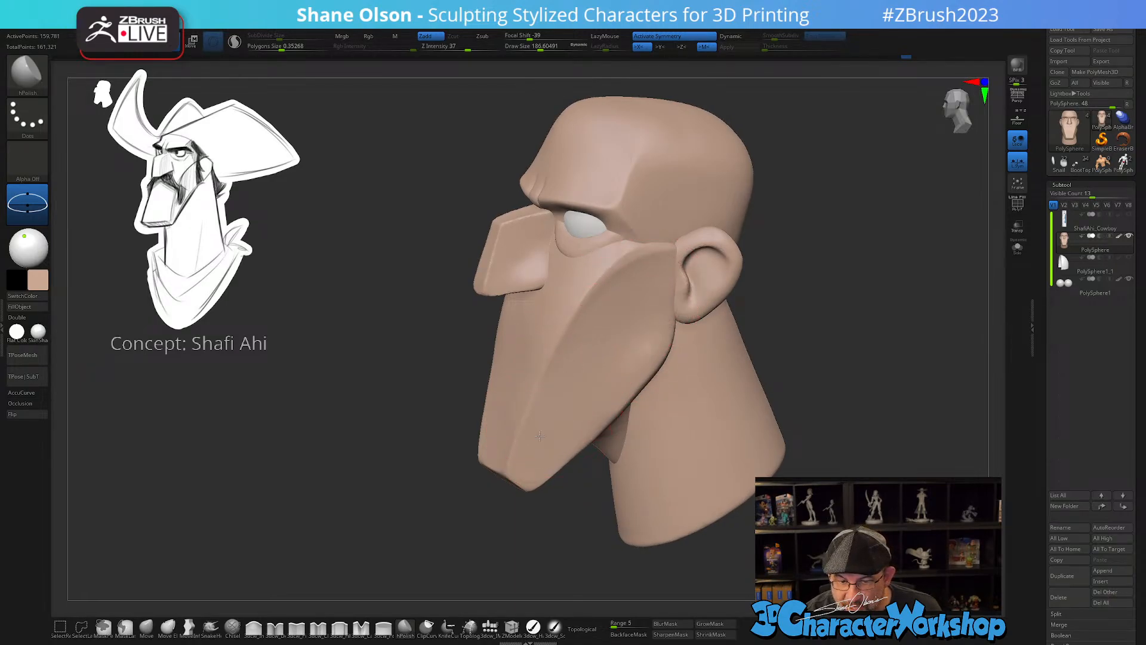
right_drag(596, 404, 617, 395)
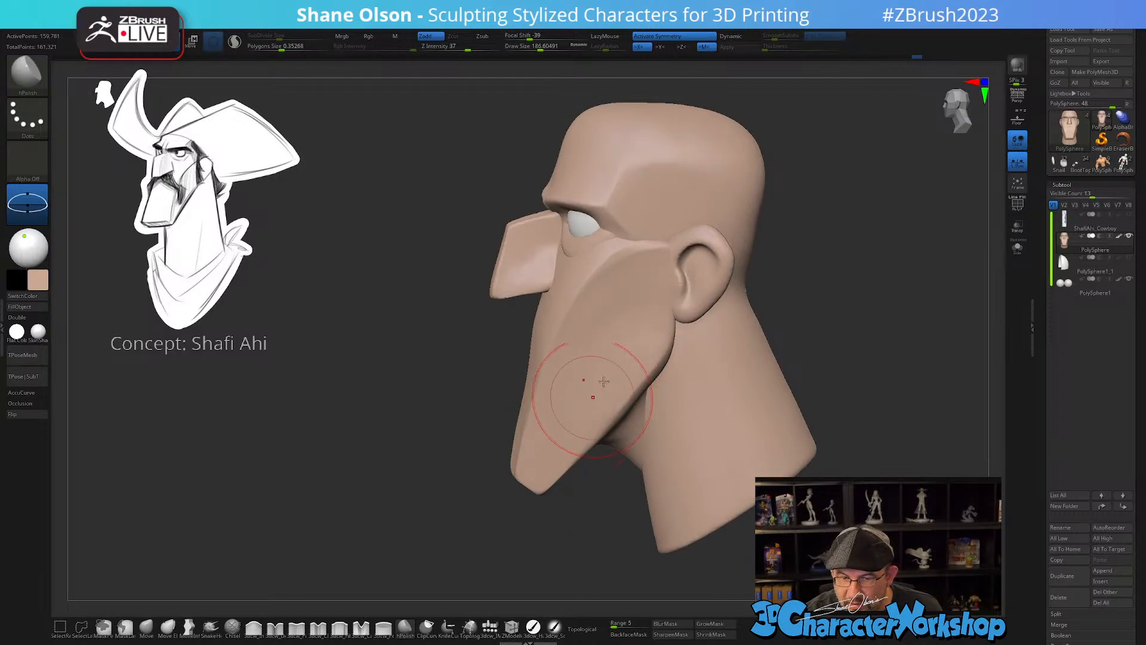
mouse_move(752, 354)
right_down()
mouse_move(839, 322)
mouse_move(801, 364)
mouse_move(822, 356)
mouse_move(787, 359)
right_up()
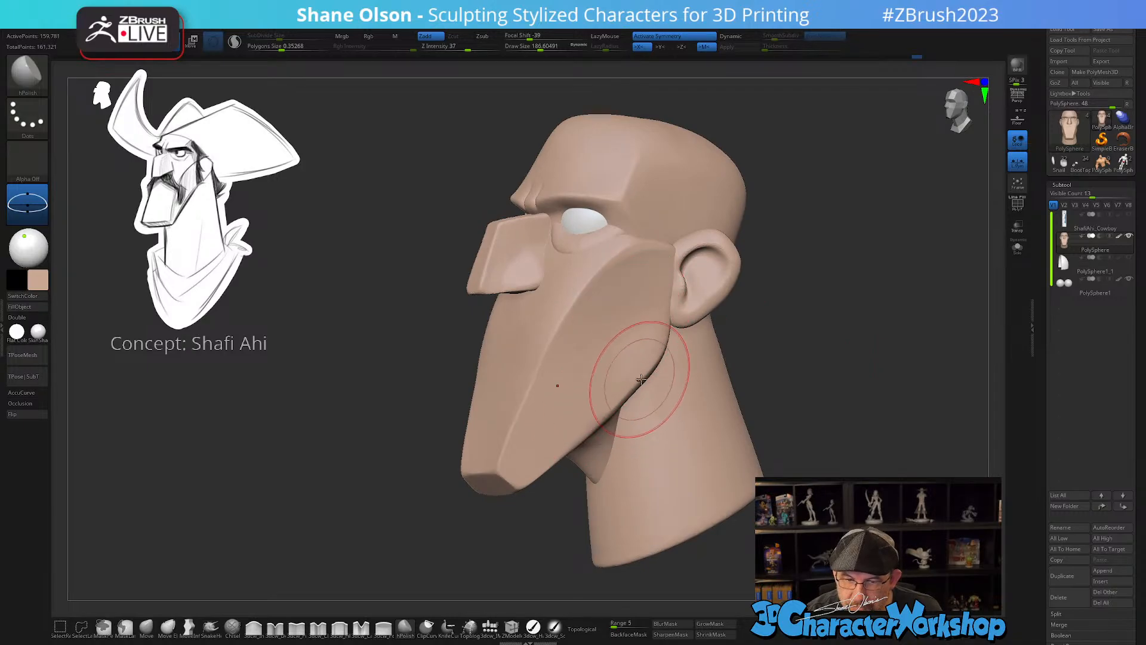
mouse_move(640, 380)
right_down()
mouse_move(788, 379)
mouse_move(791, 389)
mouse_move(781, 372)
mouse_move(793, 395)
mouse_move(786, 350)
mouse_move(786, 416)
mouse_move(789, 361)
mouse_move(800, 386)
right_up()
- Sculpt a subtle crease into the forehead above the outer brow at draw size 112 and Z Intensity 10
click(275, 627)
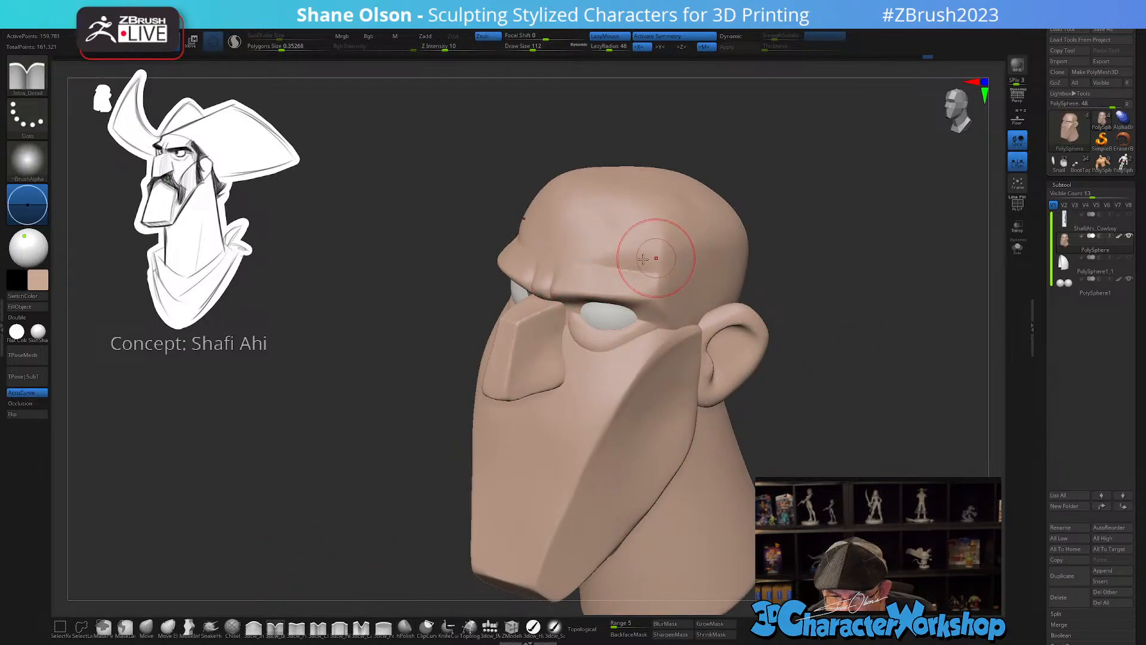
right_drag(658, 243, 578, 227)
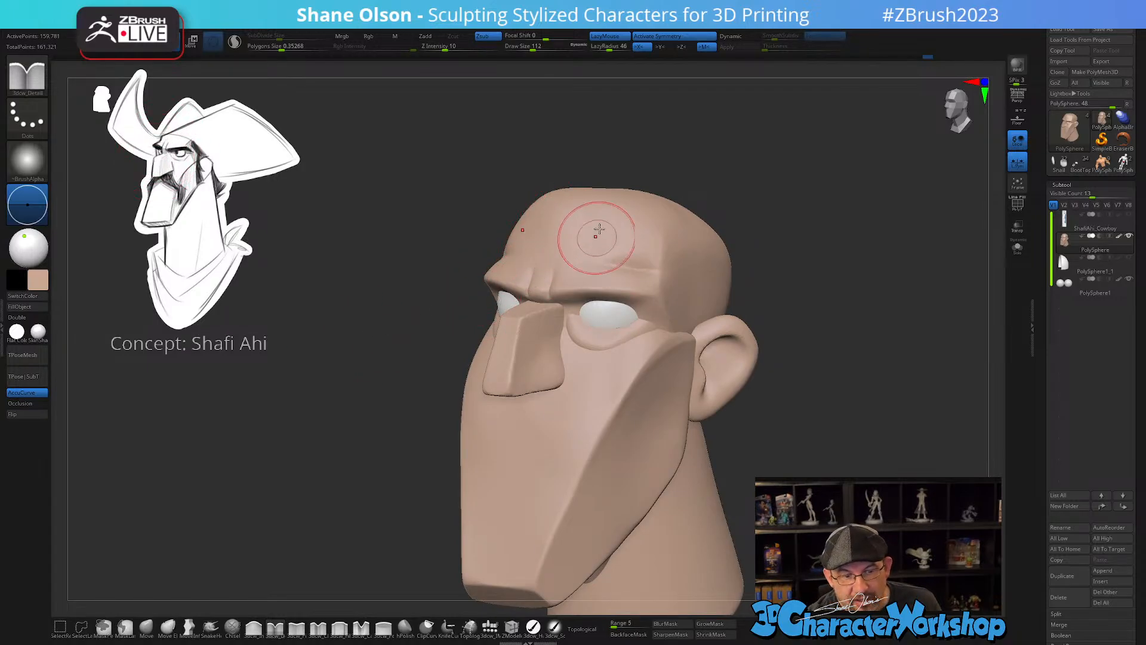
right_drag(573, 227, 572, 236)
- Adjust the contour of the forehead and upper skull with the Move brush at draw sizes between about 132 and 202
click(147, 627)
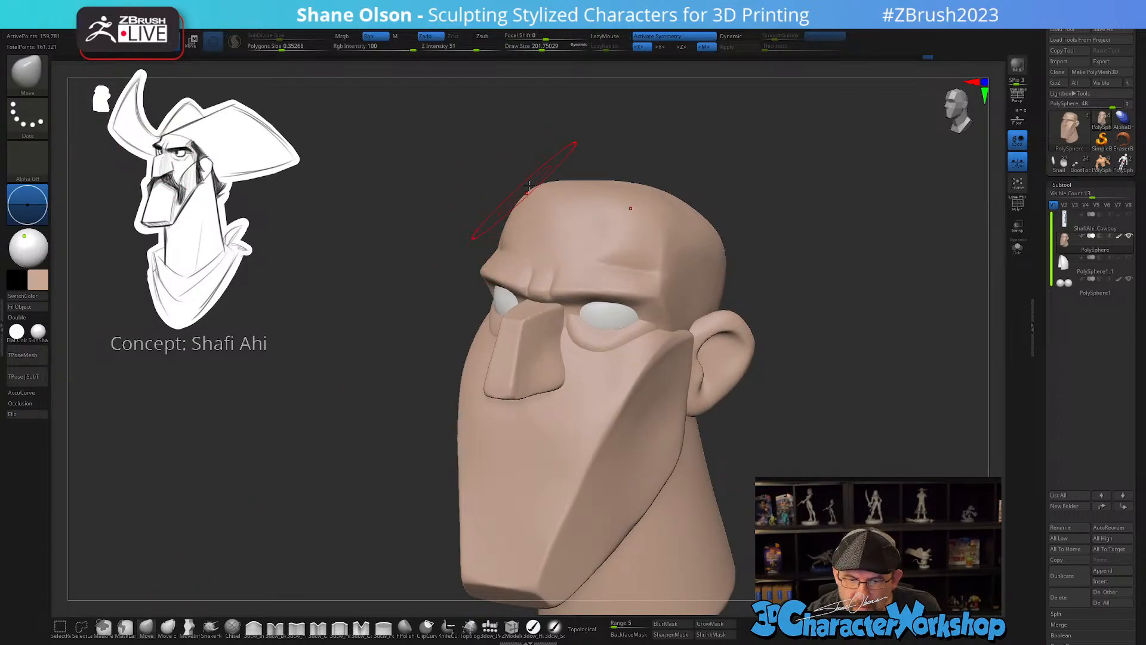
key(bracketleft)
mouse_move(538, 211)
right_down()
mouse_move(801, 227)
mouse_move(773, 232)
mouse_move(789, 234)
right_up()
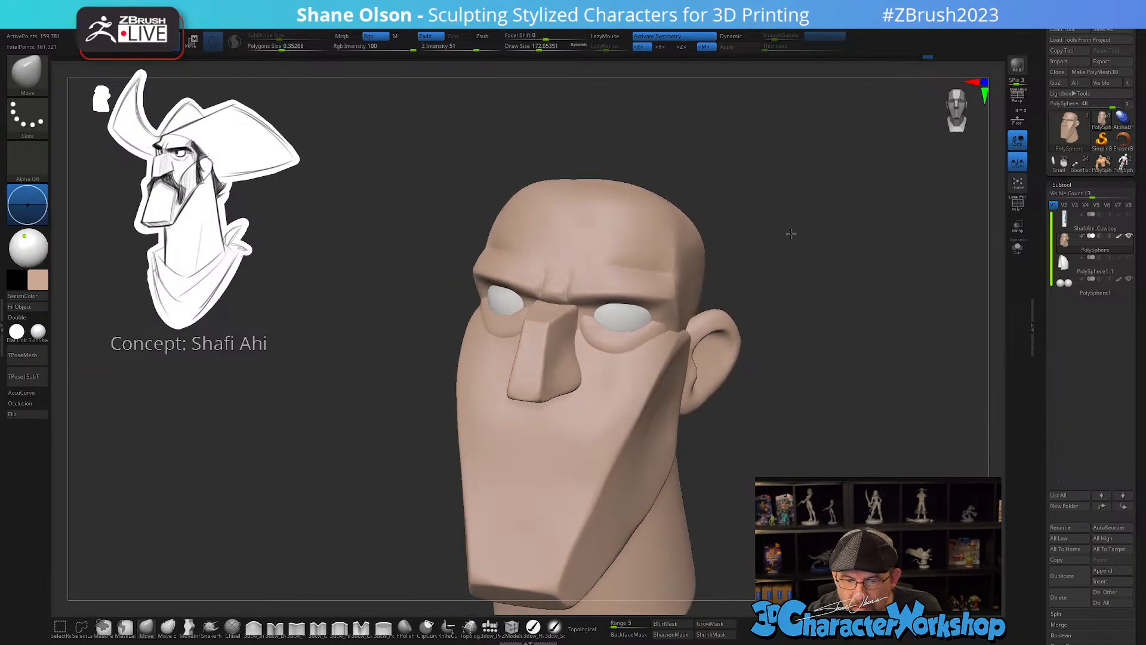
right_drag(510, 168, 504, 226)
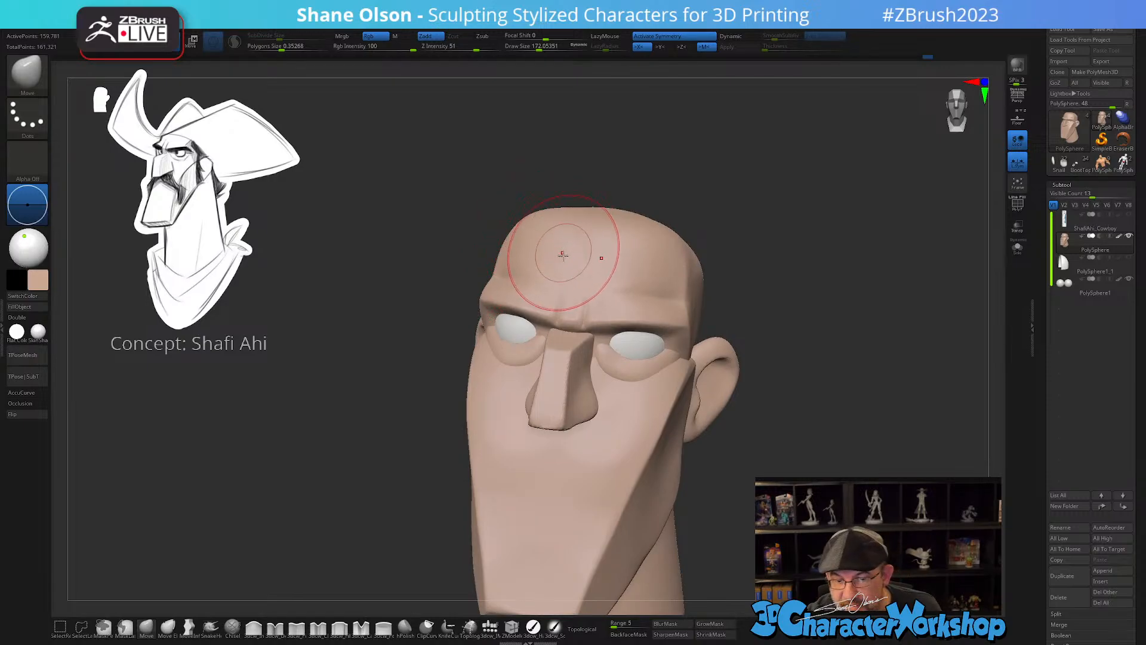
mouse_move(586, 251)
right_down()
mouse_move(563, 255)
mouse_move(689, 247)
mouse_move(686, 235)
right_up()
key(bracketleft)
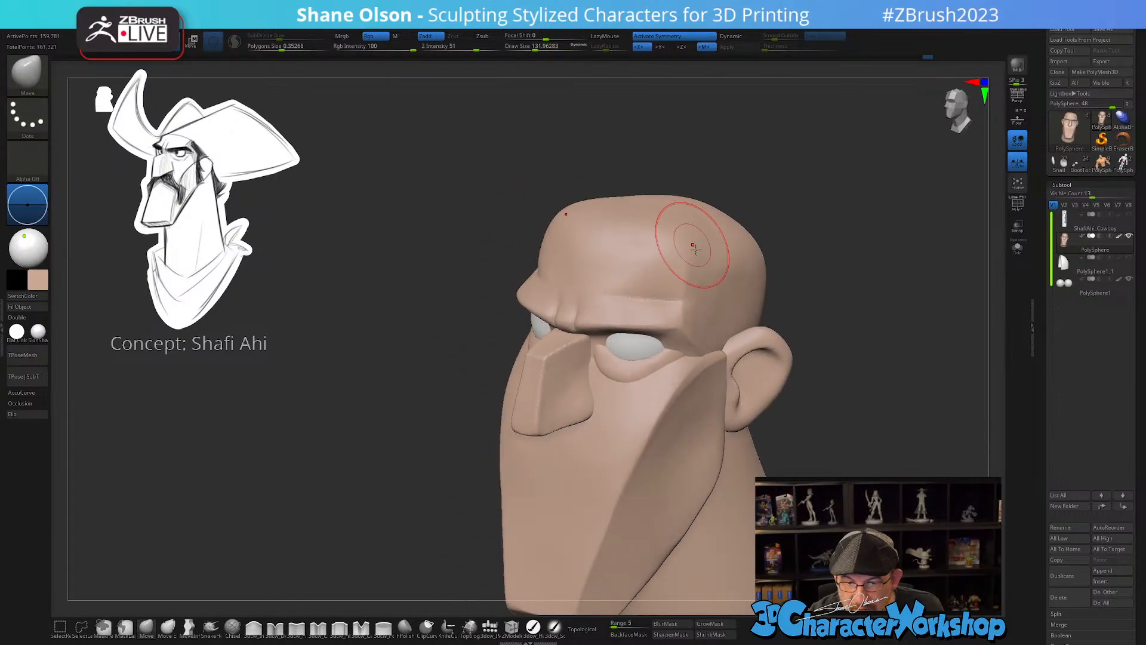
key(shift)
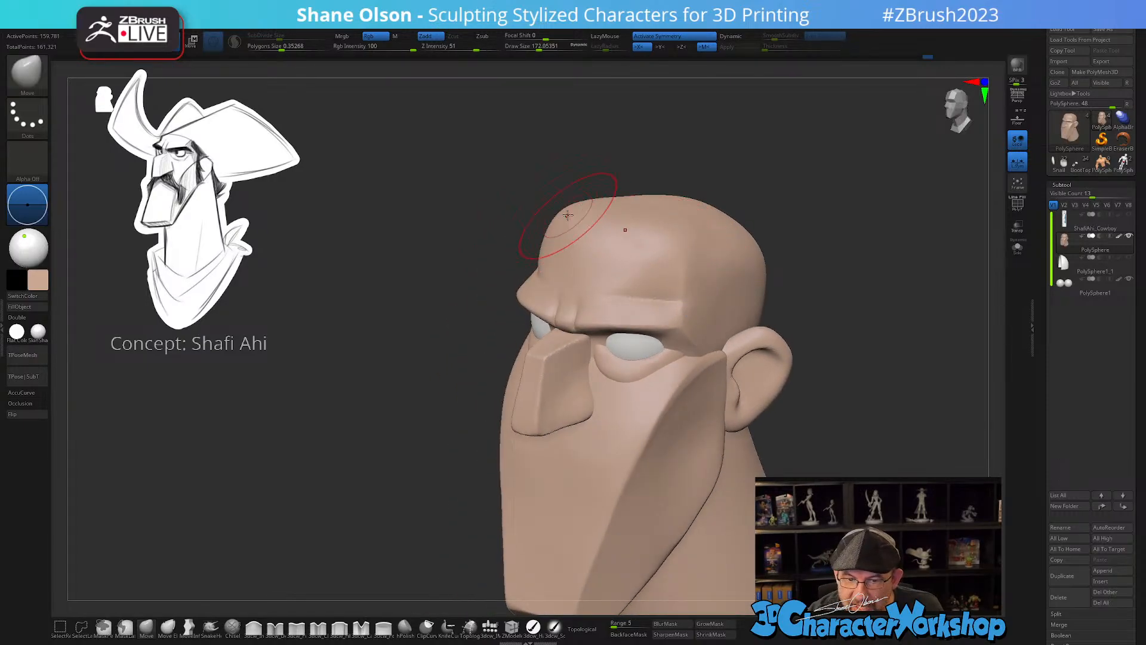
- Reshape and smooth the top of the skull with the Move brush at a draw size of about 251
right_drag(663, 184, 650, 230)
key(bracketright)
key(bracketright)
key(bracketright)
mouse_move(796, 226)
right_down()
mouse_move(799, 196)
mouse_move(778, 220)
mouse_move(796, 289)
mouse_move(779, 261)
mouse_move(770, 282)
right_up()
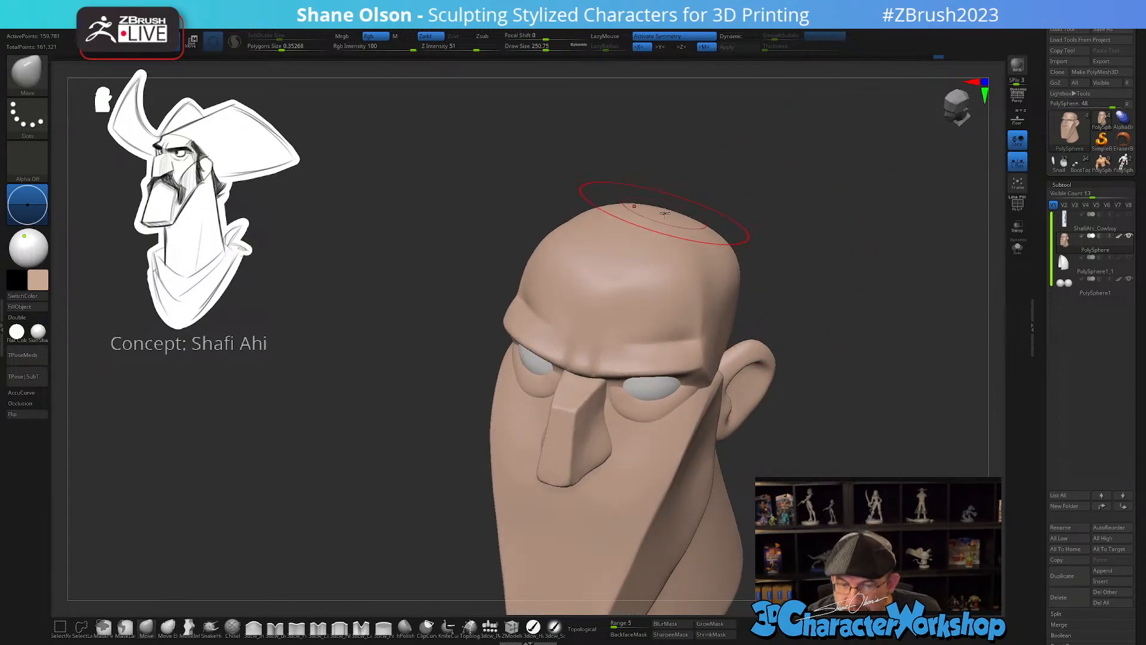
right_drag(679, 196, 683, 224)
shift+drag(685, 228, 657, 232)
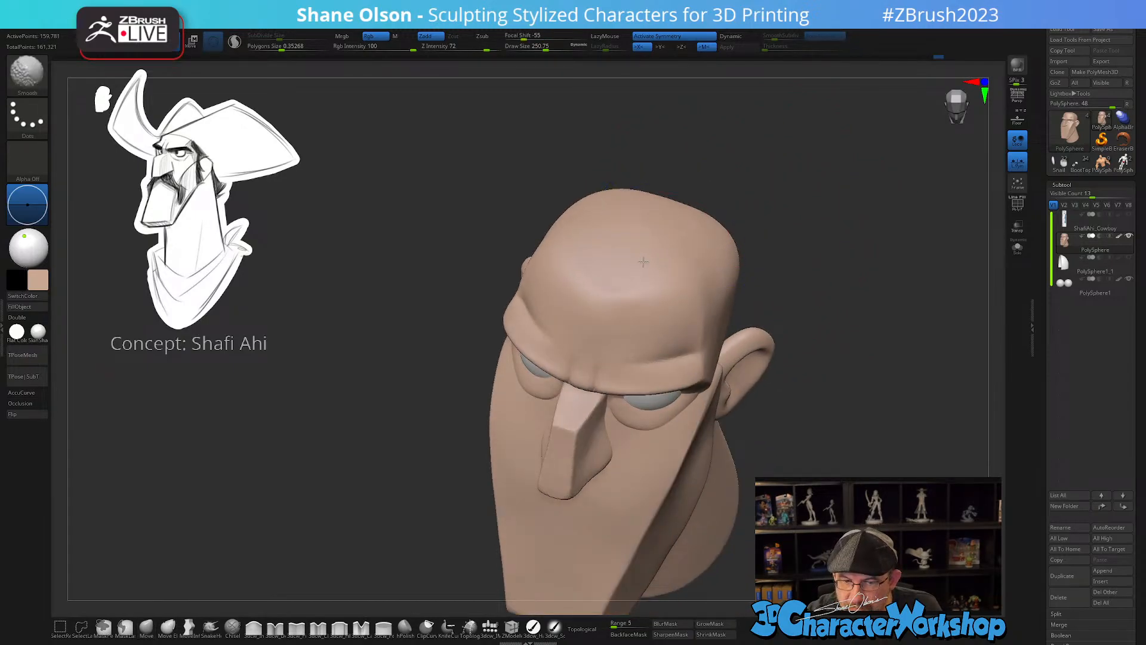
mouse_move(844, 388)
right_down()
mouse_move(865, 436)
mouse_move(838, 428)
right_up()
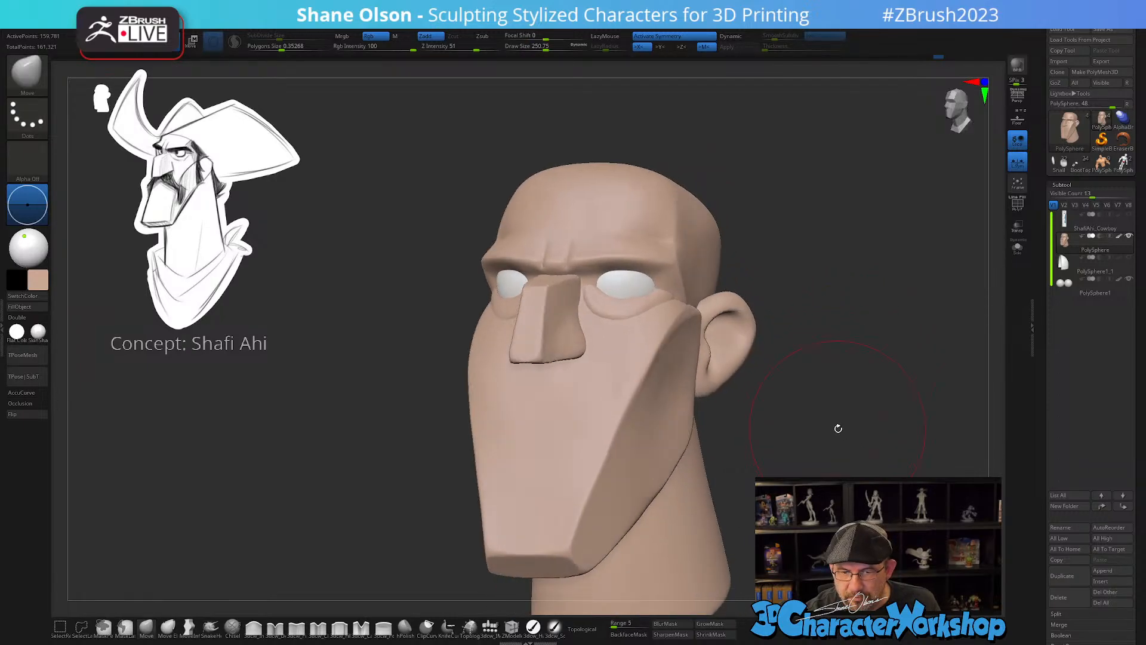
- Refine the forms around the eye and its lower bag with the detail brush at a draw size of about 65
click(275, 627)
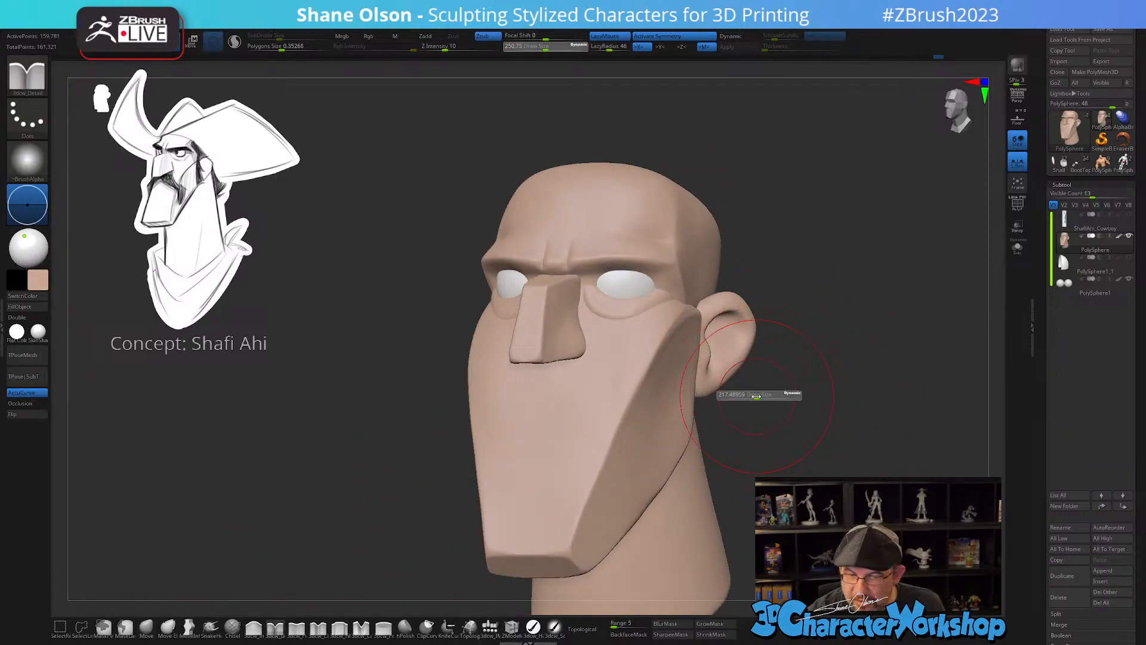
mouse_move(750, 389)
right_down()
mouse_move(802, 399)
mouse_move(836, 366)
mouse_move(845, 445)
mouse_move(865, 342)
mouse_move(813, 420)
mouse_move(760, 408)
right_up()
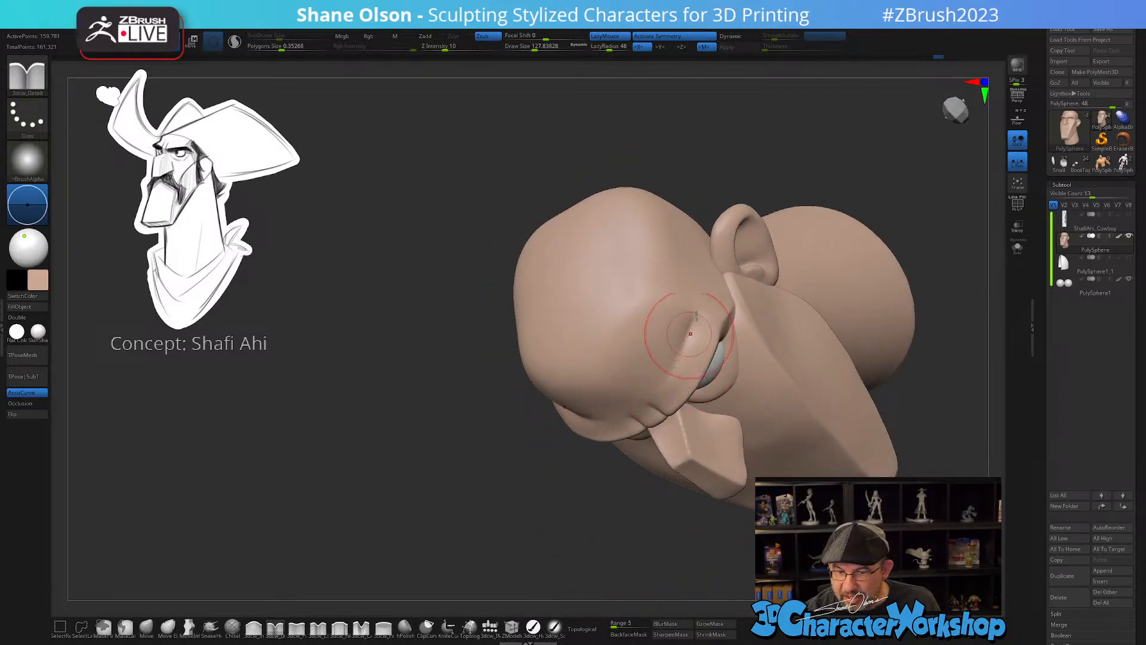
alt+right_drag(760, 351, 712, 398)
mouse_move(712, 398)
right_down()
mouse_move(604, 371)
mouse_move(599, 447)
right_up()
mouse_move(553, 373)
alt+right_down()
mouse_move(556, 347)
mouse_move(576, 347)
alt+right_up()
key(s)
drag(575, 362, 566, 362)
right_drag(568, 351, 575, 349)
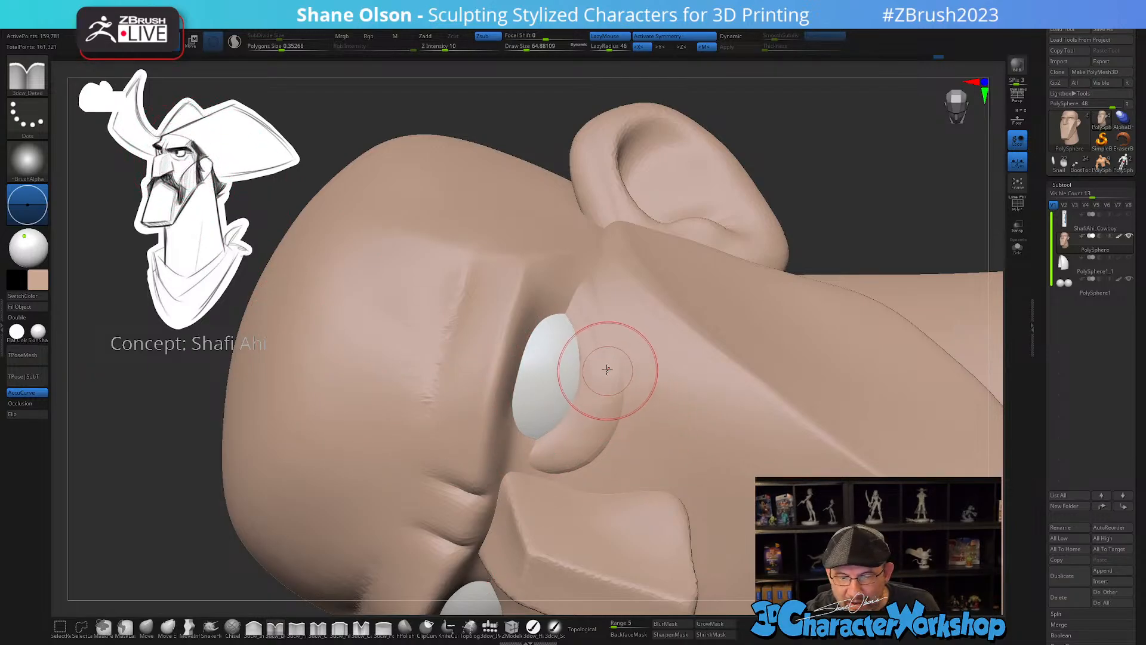
- Sharpen the corners and lower lid edge of the eye opening at a draw size of about 41
ctrl+right_drag(607, 370, 607, 386)
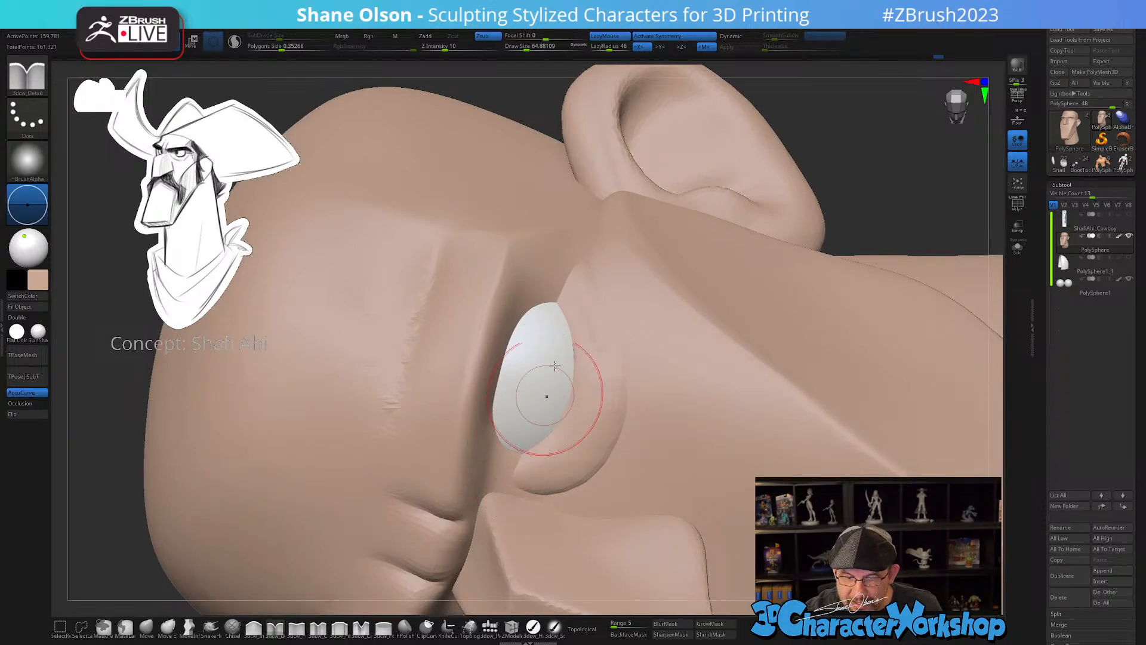
key(s)
drag(547, 295, 543, 296)
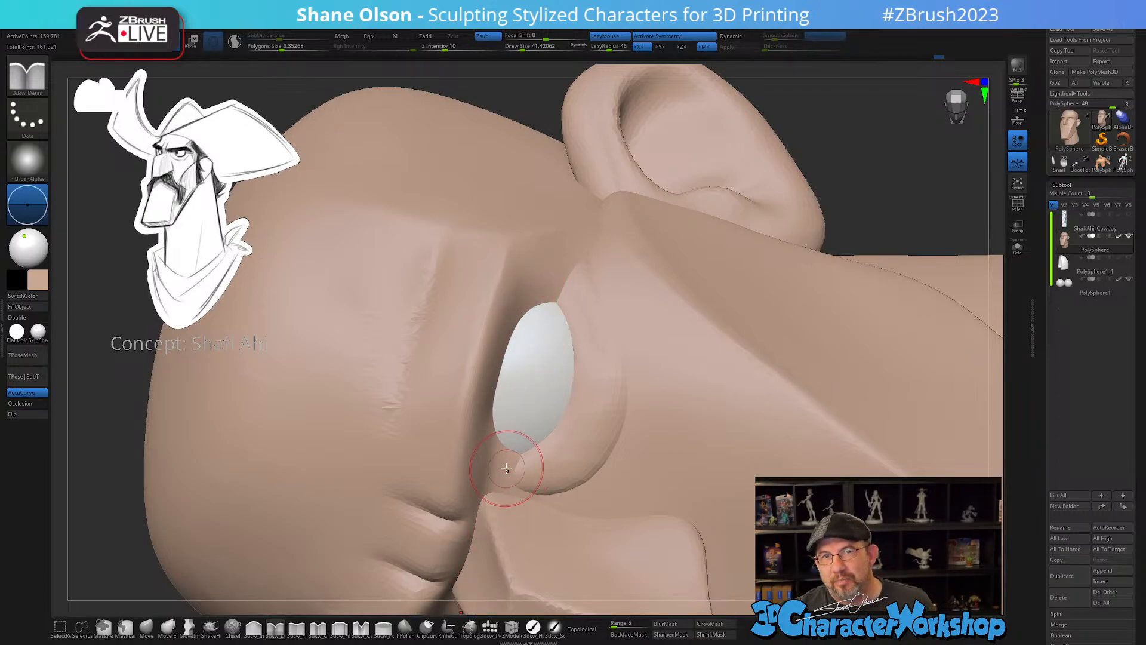
right_drag(506, 468, 568, 333)
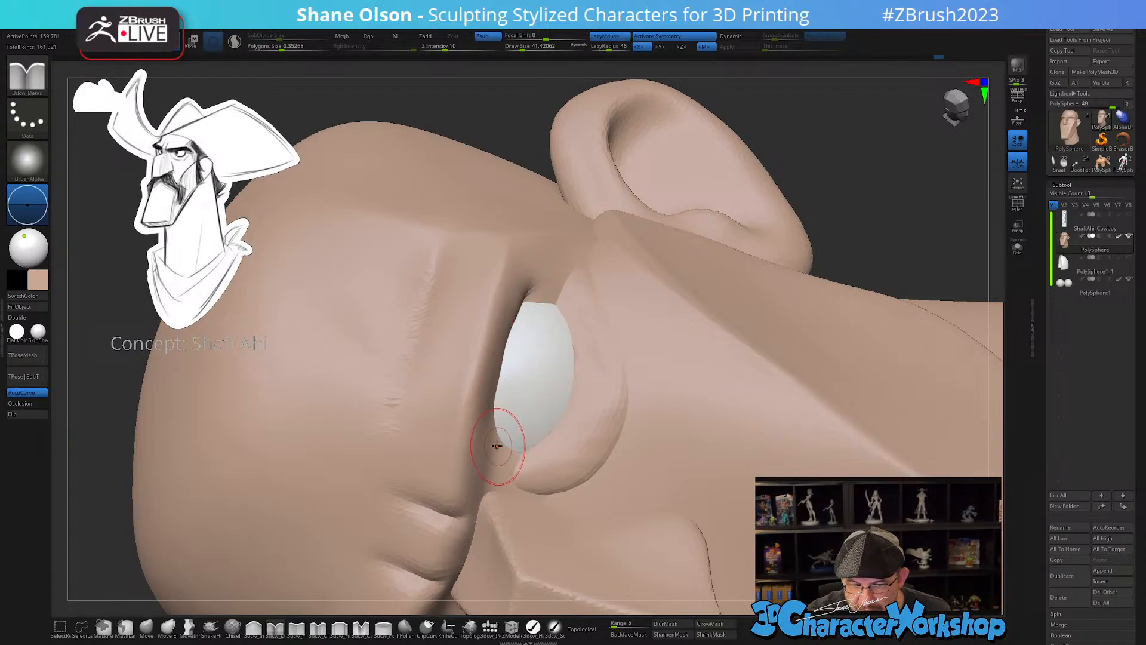
mouse_move(504, 456)
right_down()
mouse_move(532, 384)
mouse_move(520, 412)
right_up()
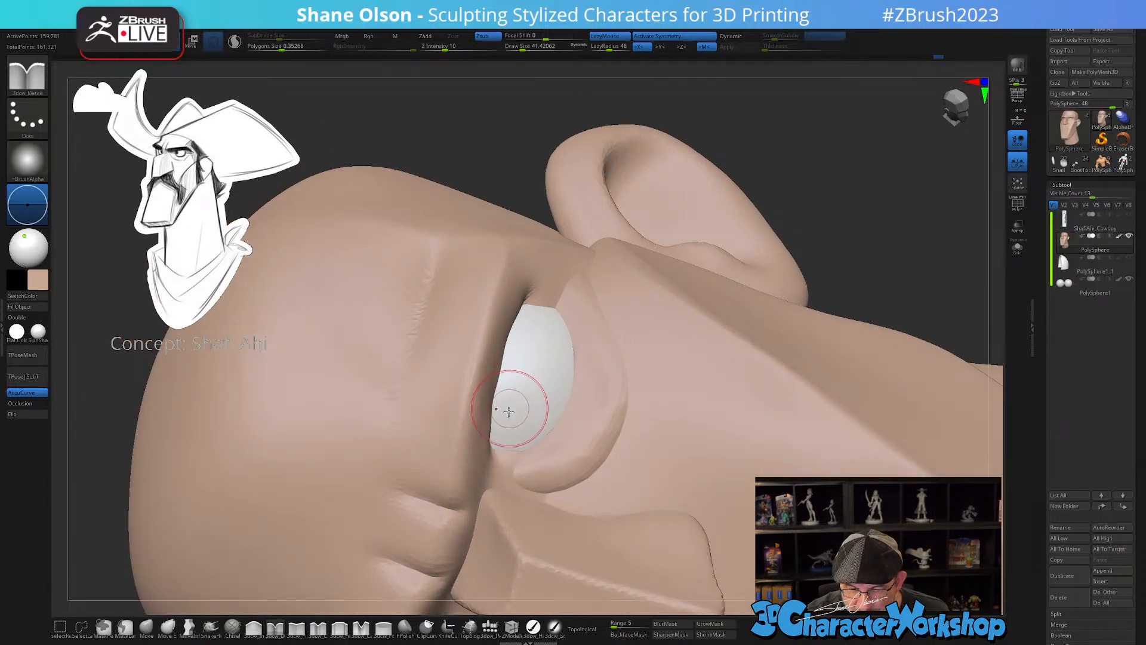
mouse_move(507, 446)
mouse_down()
mouse_move(523, 446)
mouse_move(563, 388)
mouse_up()
right_drag(563, 378, 553, 365)
mouse_move(542, 300)
mouse_down()
mouse_move(576, 326)
mouse_move(563, 332)
mouse_move(571, 348)
mouse_up()
mouse_move(604, 373)
right_down()
mouse_move(614, 397)
mouse_move(637, 376)
mouse_move(731, 394)
mouse_move(731, 412)
mouse_move(665, 409)
right_up()
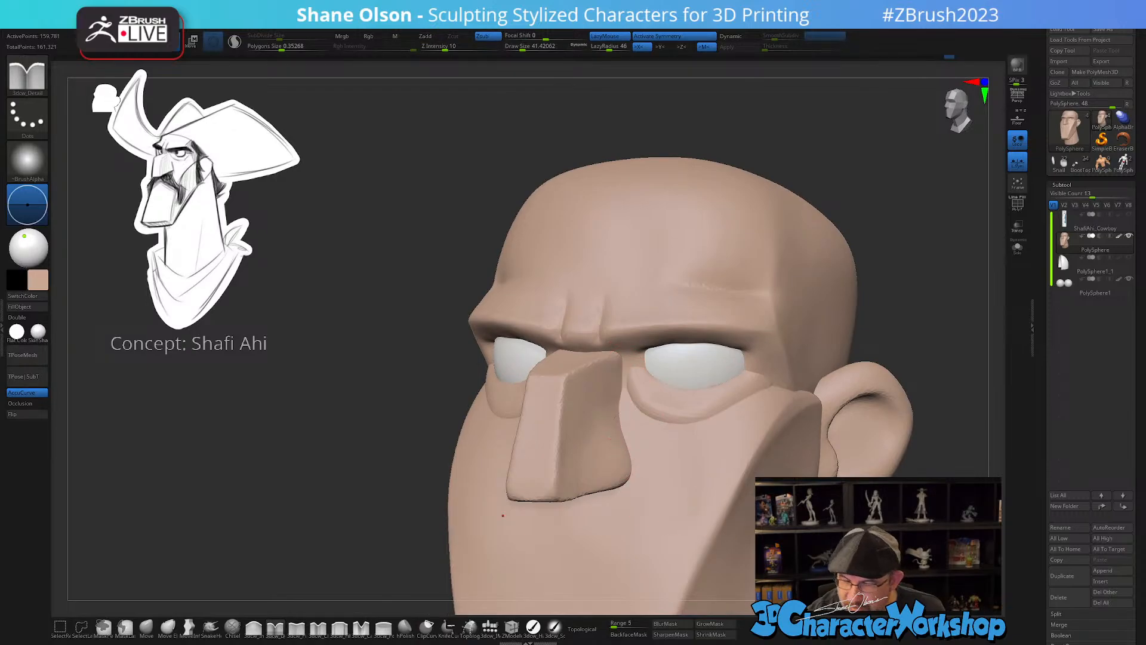
- Mask the whole head except the nose polygroup and return to the sculpting brush
alt+right_drag(666, 509, 637, 488)
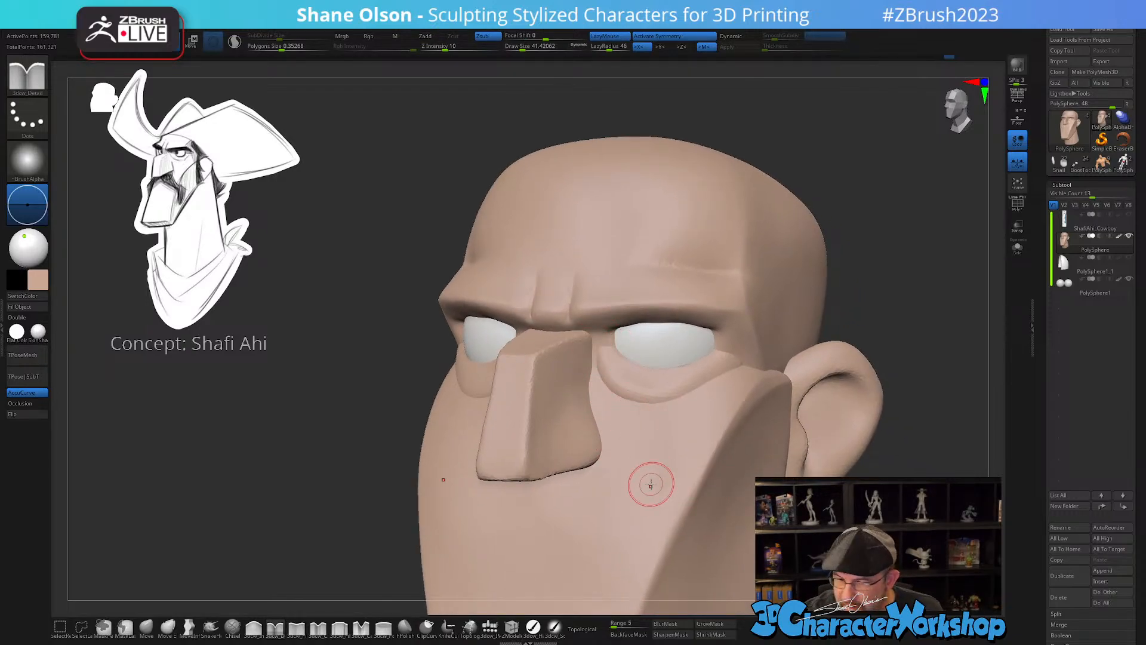
drag(273, 355, 507, 356)
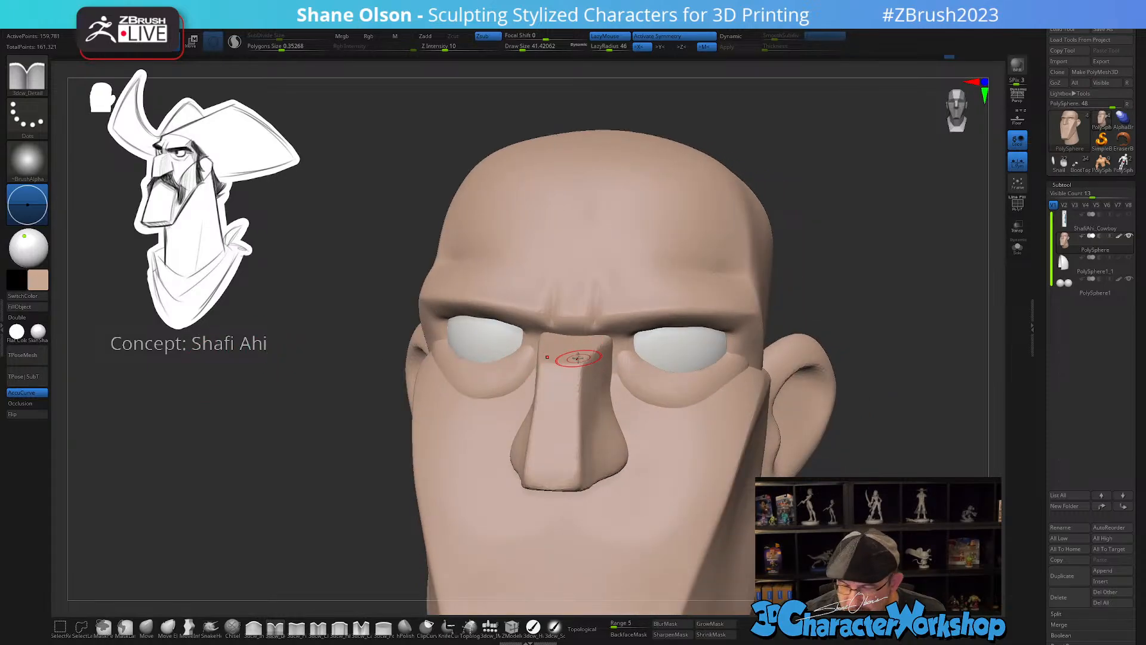
key(w)
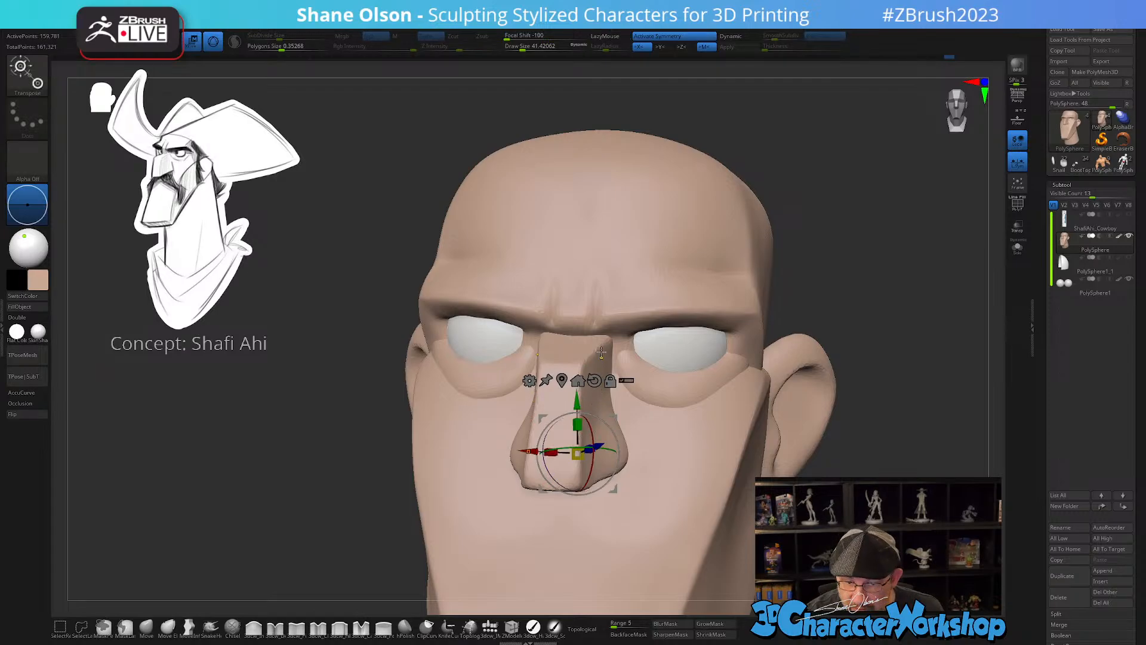
key(ctrl+h)
key(q)
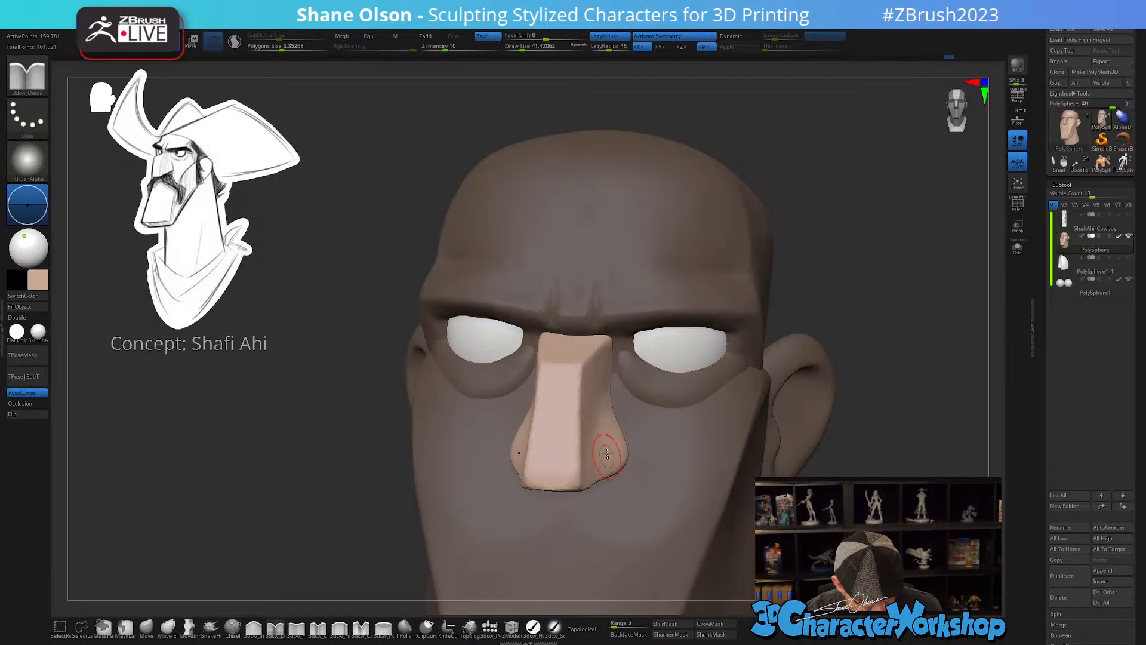
- Narrow the bridge of the nose beneath the brow with the Move brush, using draw sizes of about 120 and 104
click(167, 627)
right_drag(651, 341, 605, 380)
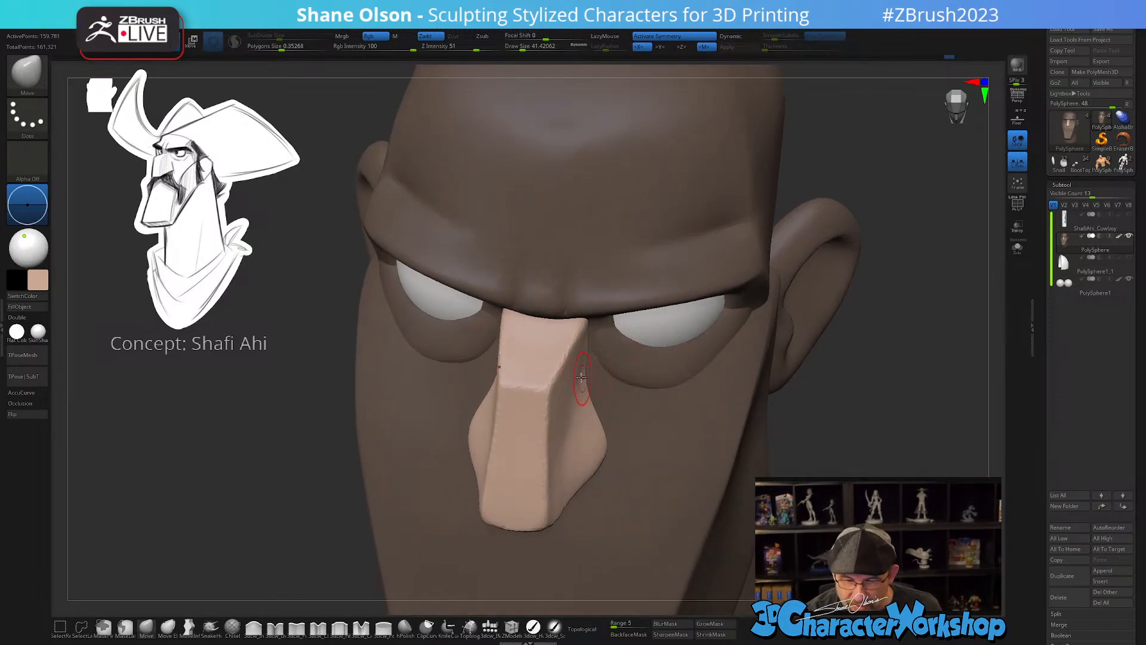
key(s)
drag(588, 378, 598, 378)
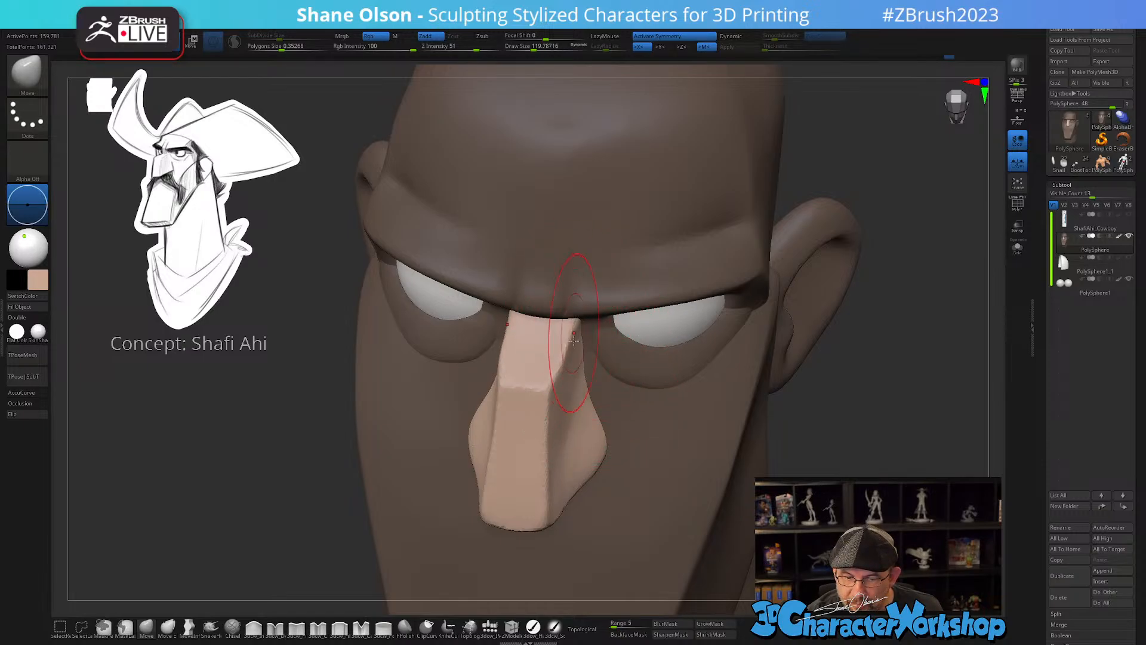
key(s)
drag(575, 360, 570, 360)
- Show the polyframe with its polygroups, invert the mask and clear it from the head
key(shift+f)
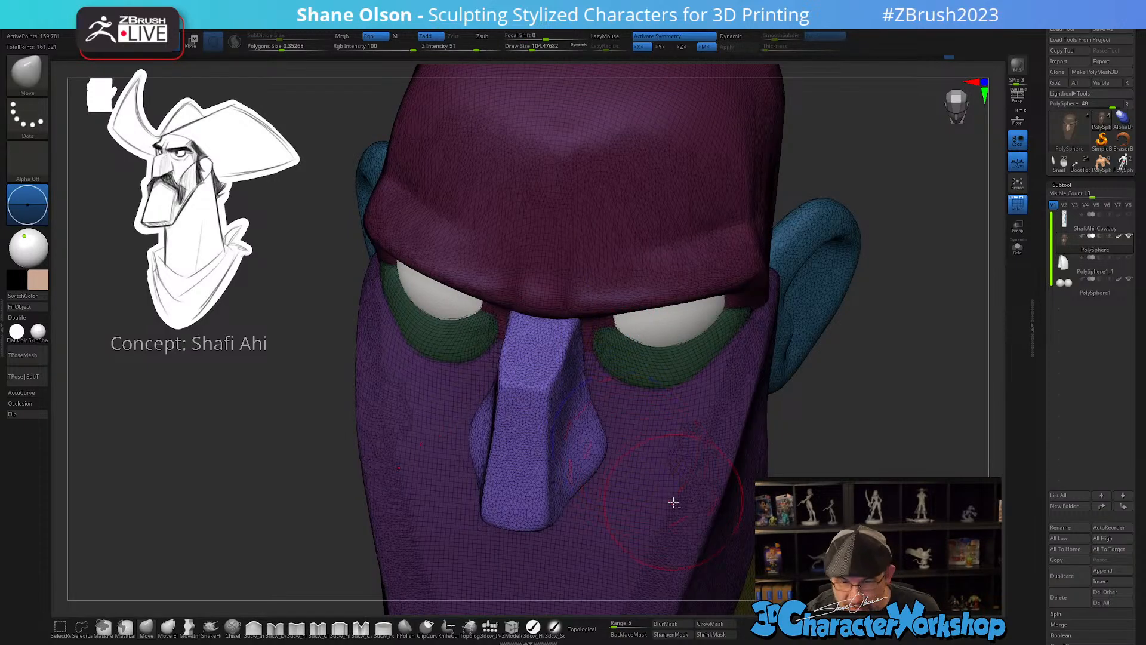
mouse_move(673, 503)
ctrl+right_down()
mouse_move(717, 473)
mouse_move(735, 392)
mouse_move(755, 399)
ctrl+right_up()
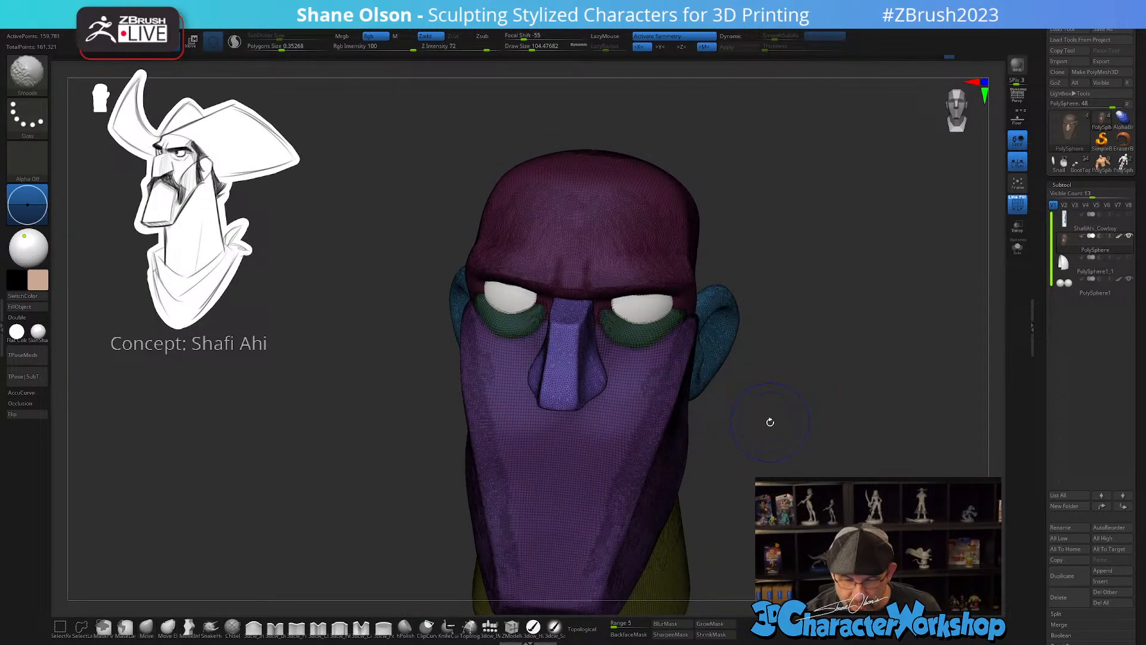
key(shift+f)
key(shift+f)
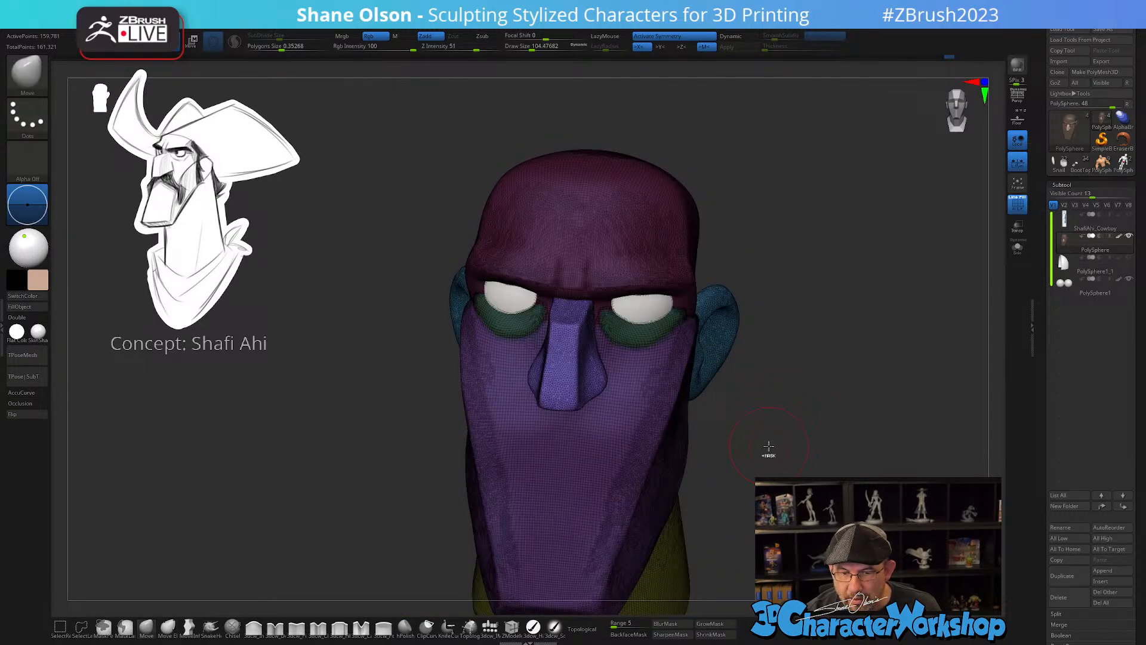
ctrl+click(775, 450)
right_drag(776, 448, 723, 416)
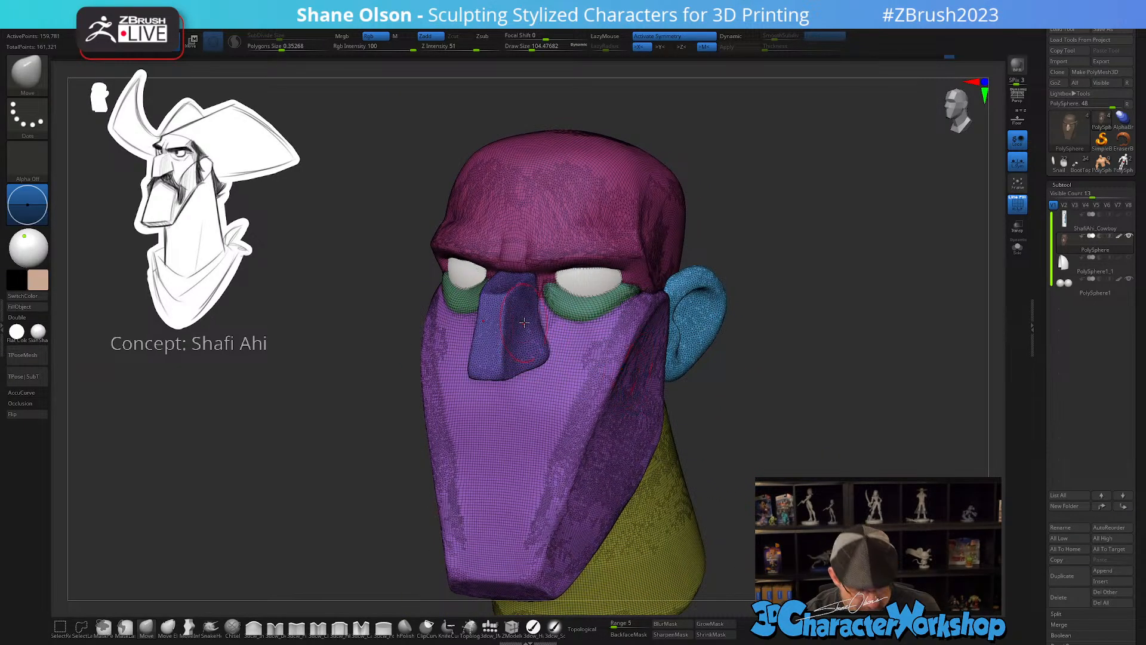
ctrl+right_drag(524, 323, 558, 429)
alt+right_drag(558, 429, 554, 489)
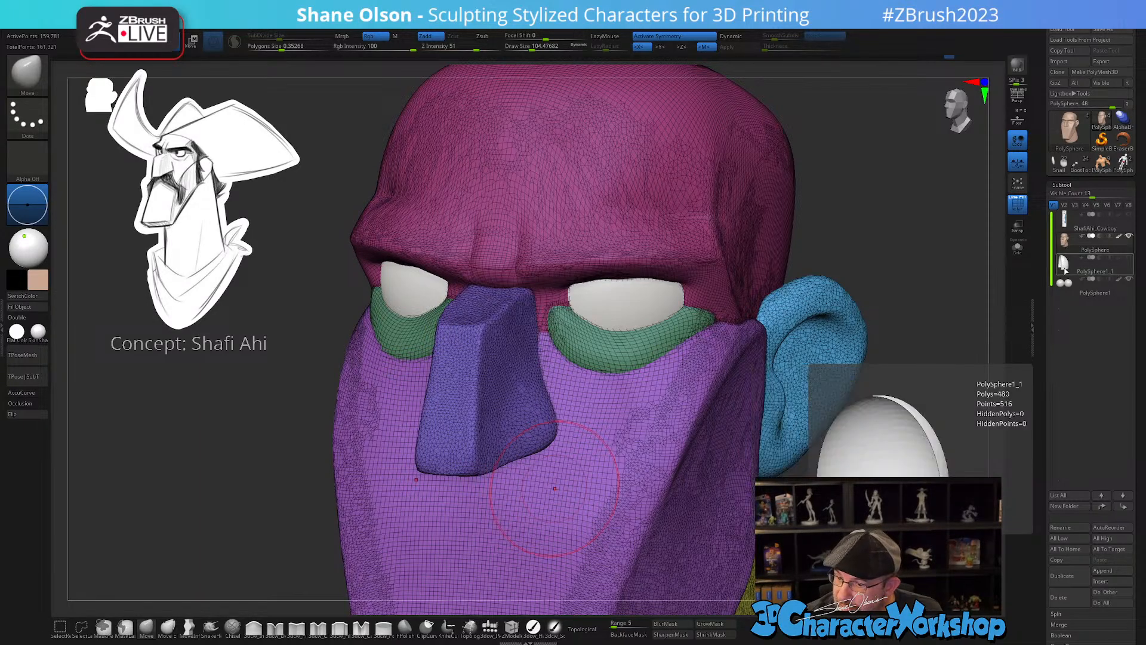
- Delete the PolySphere1_1 half-shell subtool
click(1065, 265)
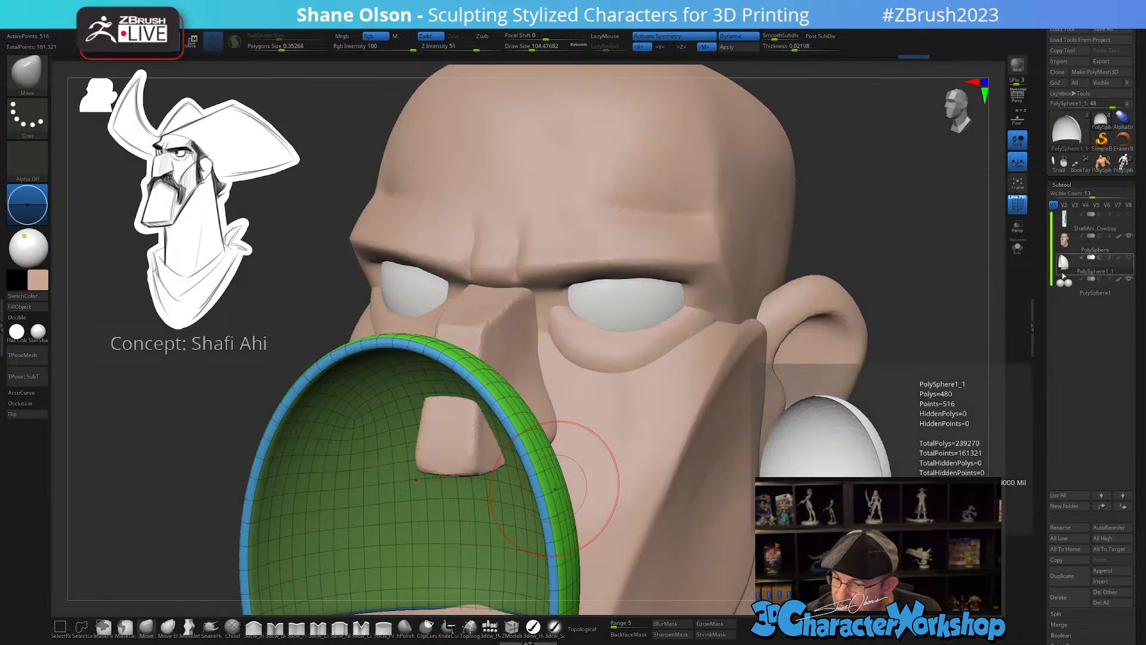
click(1058, 598)
click(989, 618)
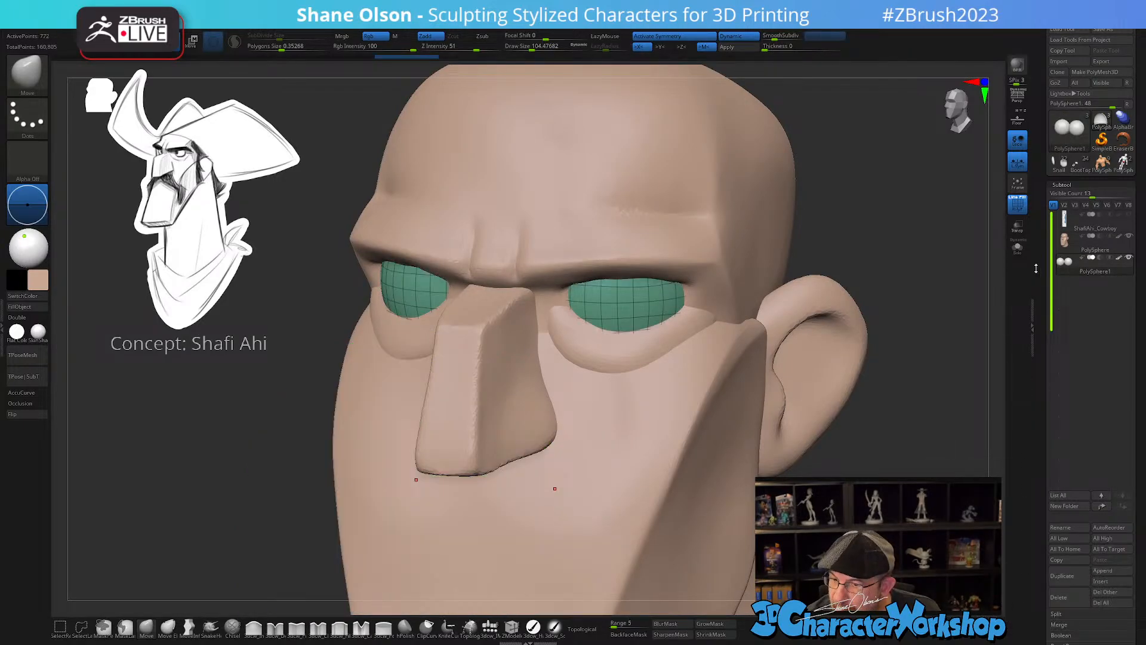
- Make the head subtool active again and turn off the polyframe display
alt+click(602, 419)
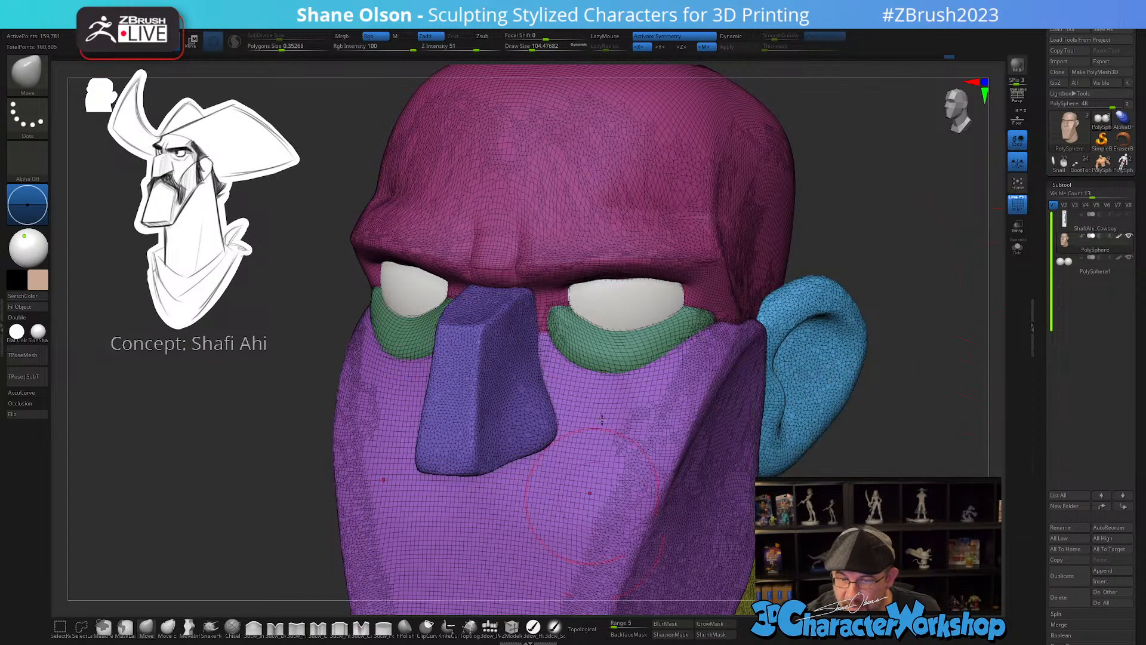
right_drag(506, 461, 649, 459)
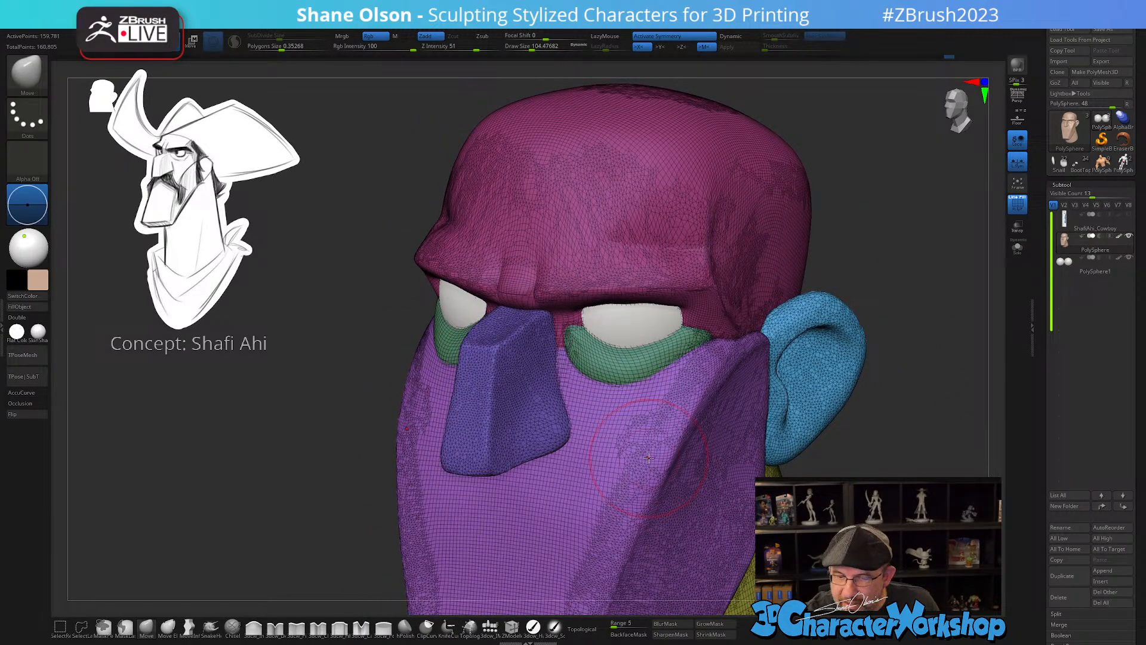
ctrl+right_drag(860, 463, 872, 366)
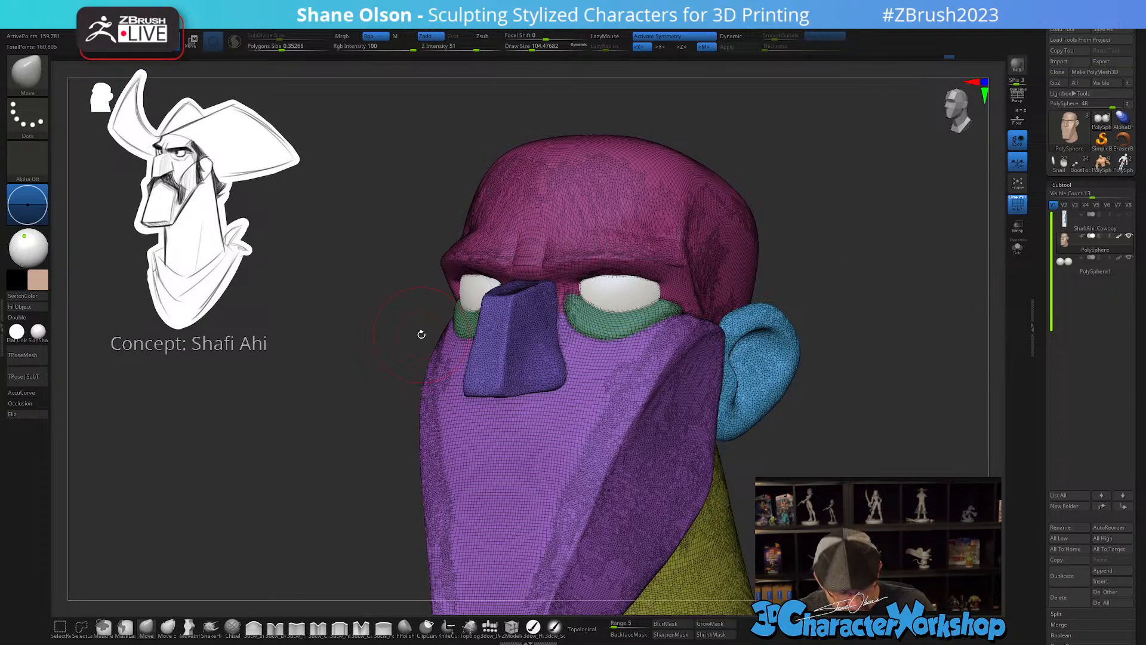
key(shift+f)
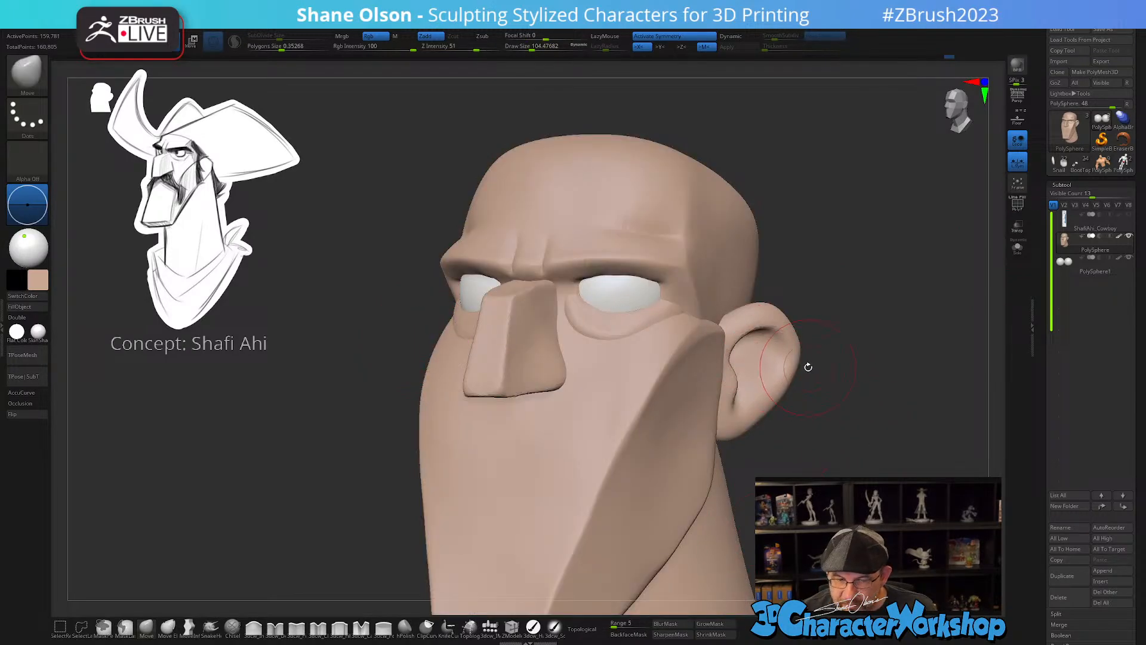
drag(839, 258, 827, 264)
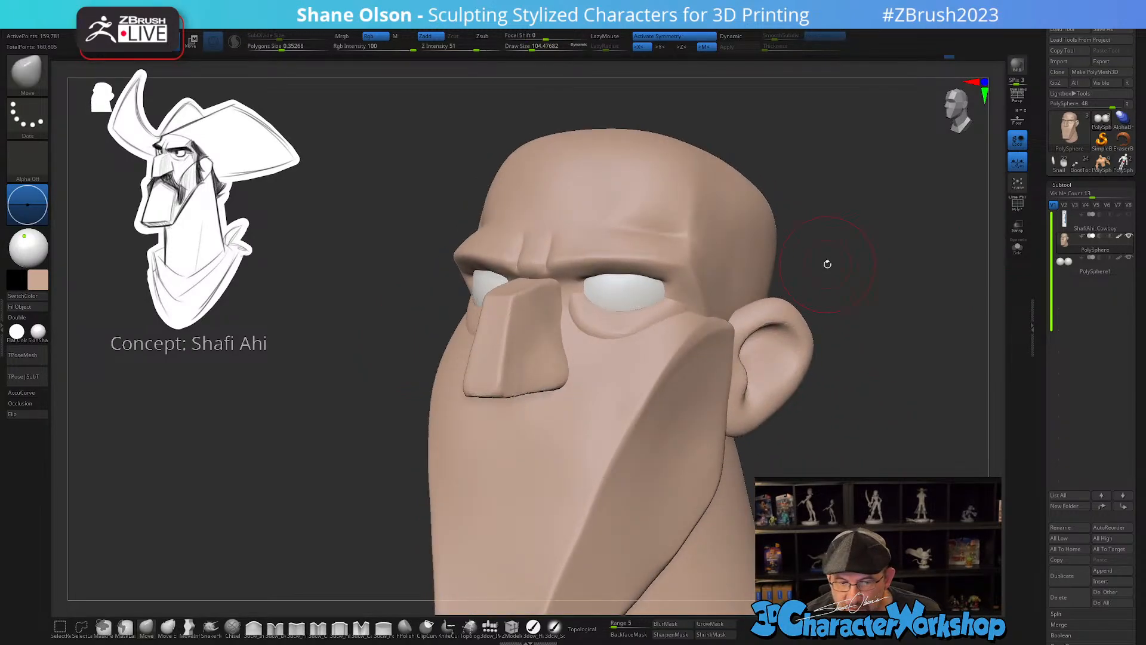
mouse_move(770, 192)
mouse_down()
mouse_move(858, 197)
mouse_move(856, 215)
mouse_up()
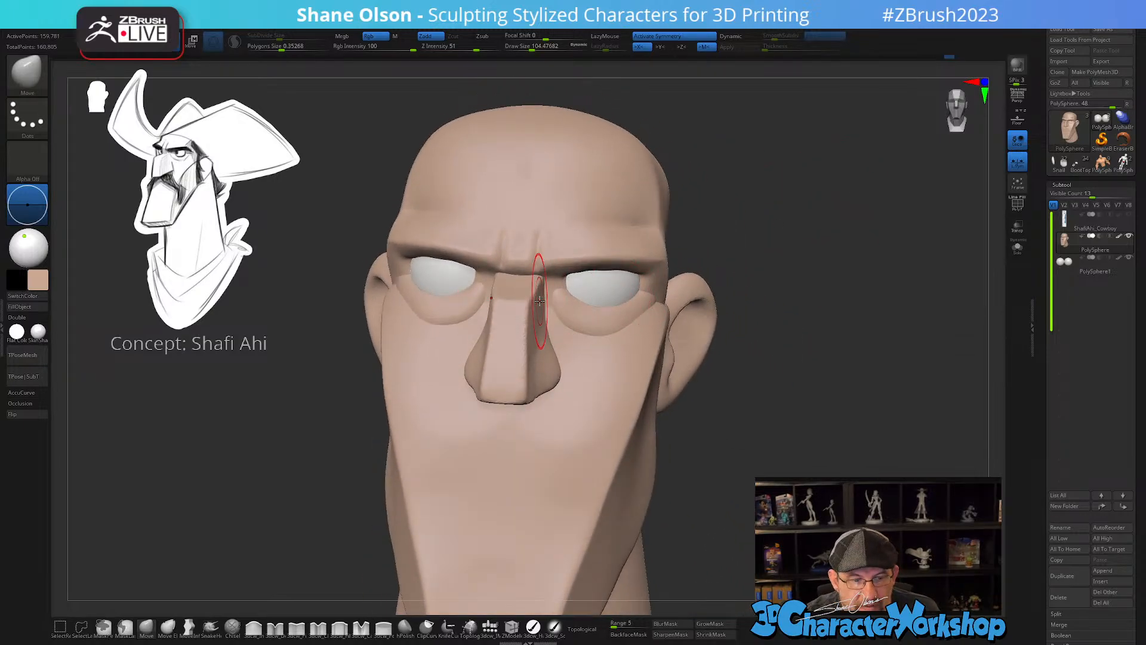
- Mask the whole head except the nose polygroup
right_drag(524, 265, 530, 317)
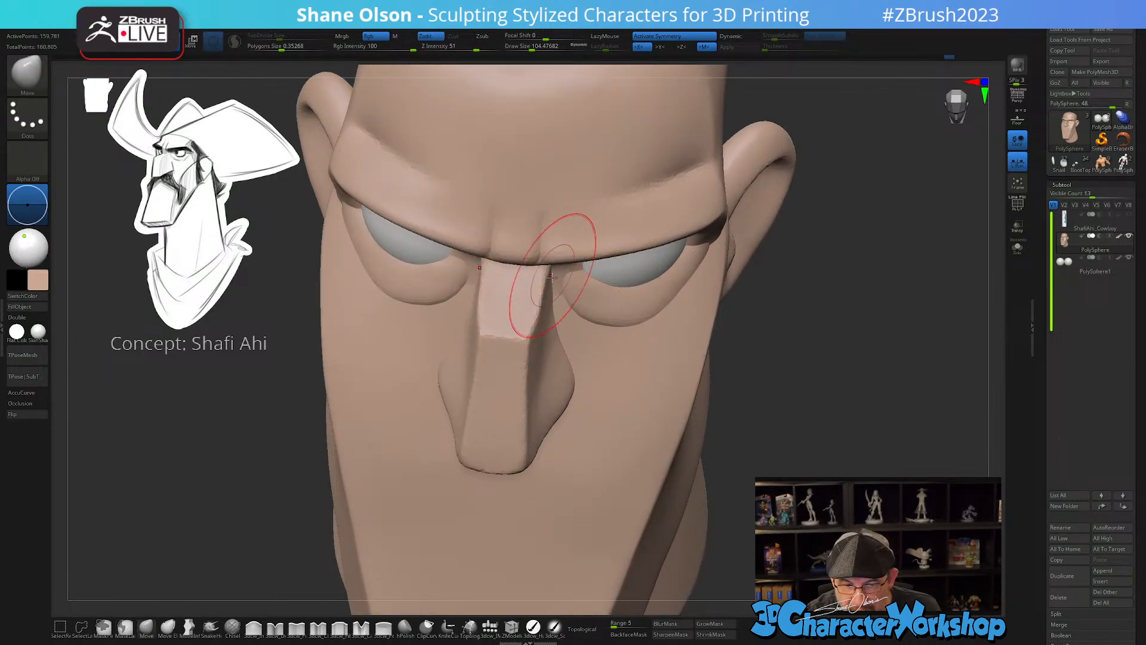
key(w)
ctrl+click(548, 341)
key(q)
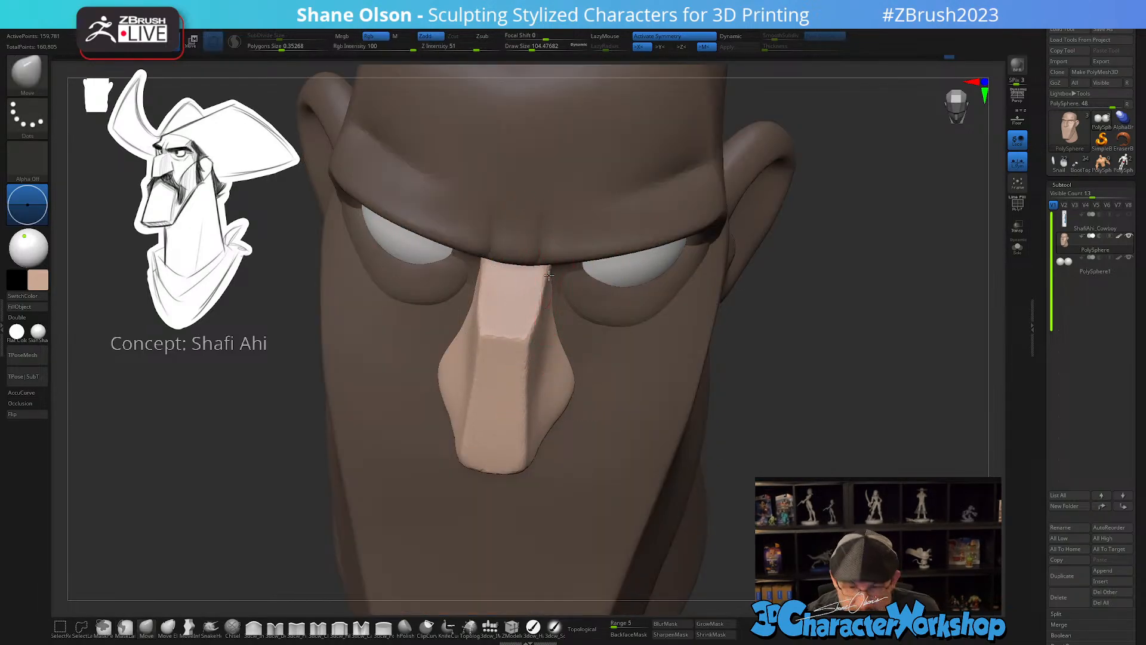
- Narrow the upper sides of the nose bridge with the Move brush at a draw size of about 71, and smooth them
right_drag(561, 269, 548, 268)
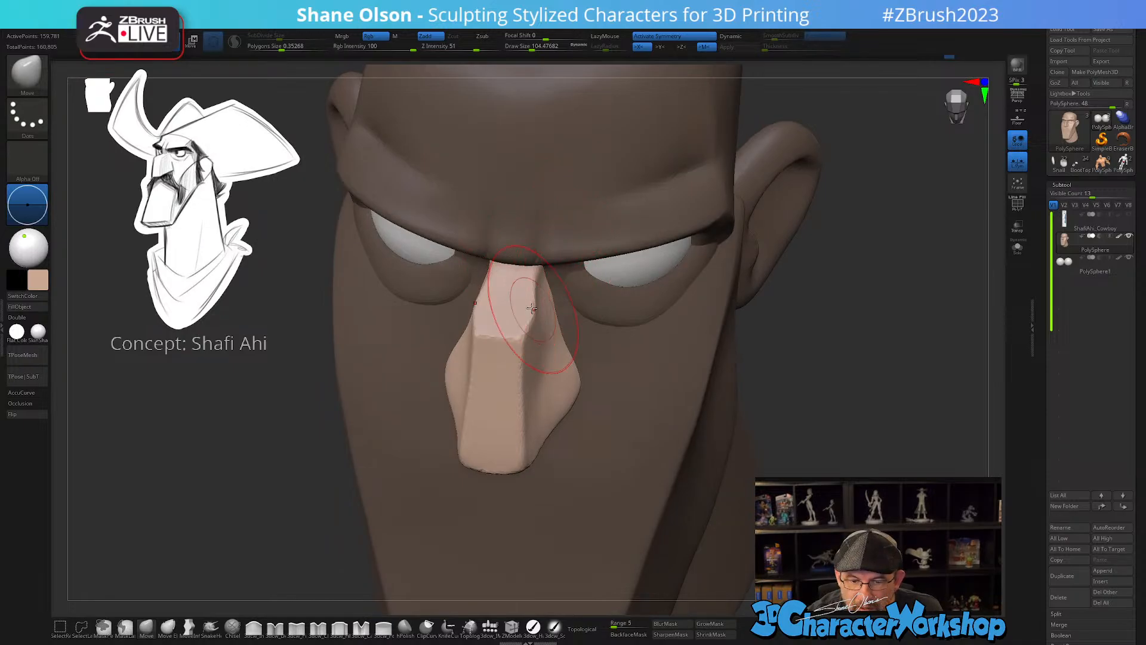
right_drag(532, 309, 540, 263)
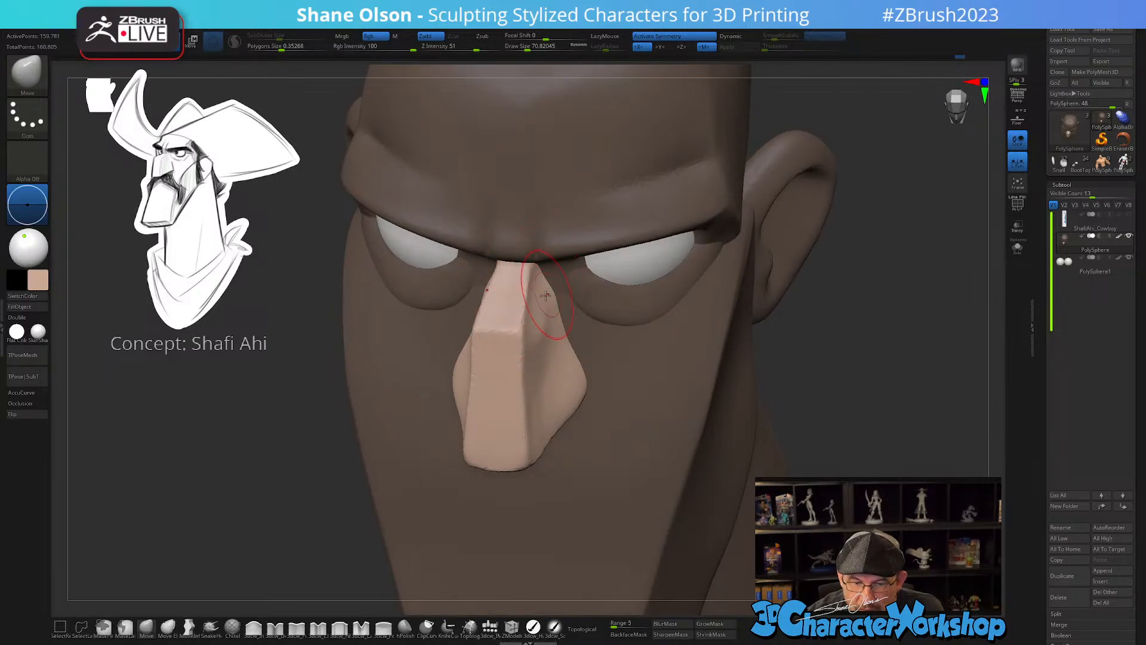
right_drag(546, 296, 538, 337)
key(shift)
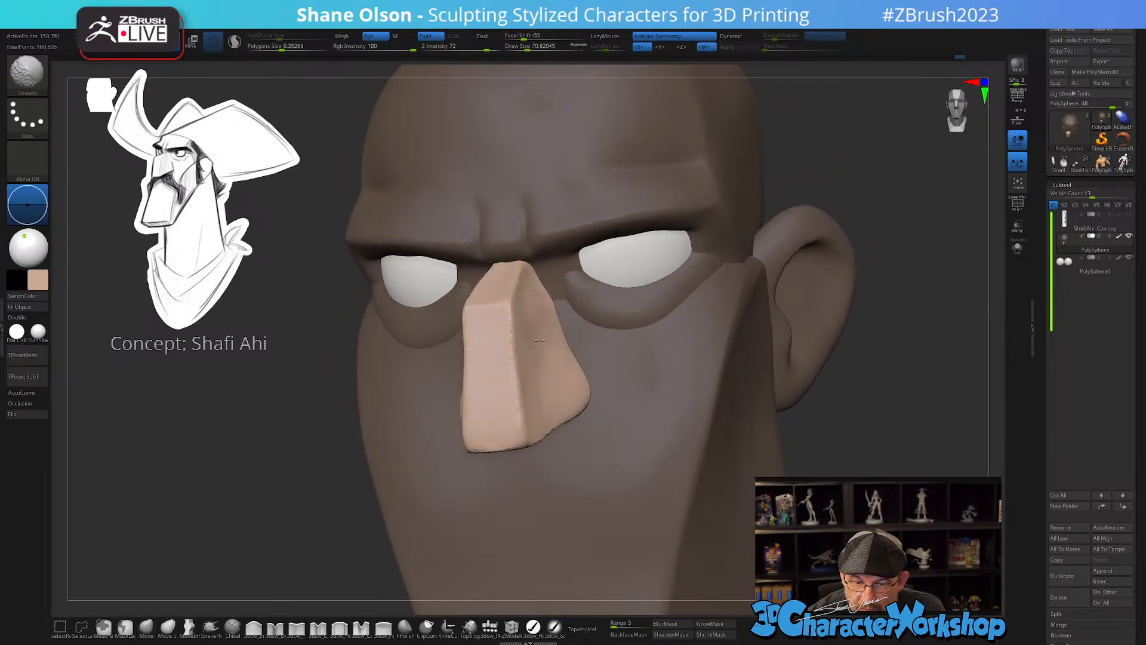
right_drag(539, 290, 517, 268)
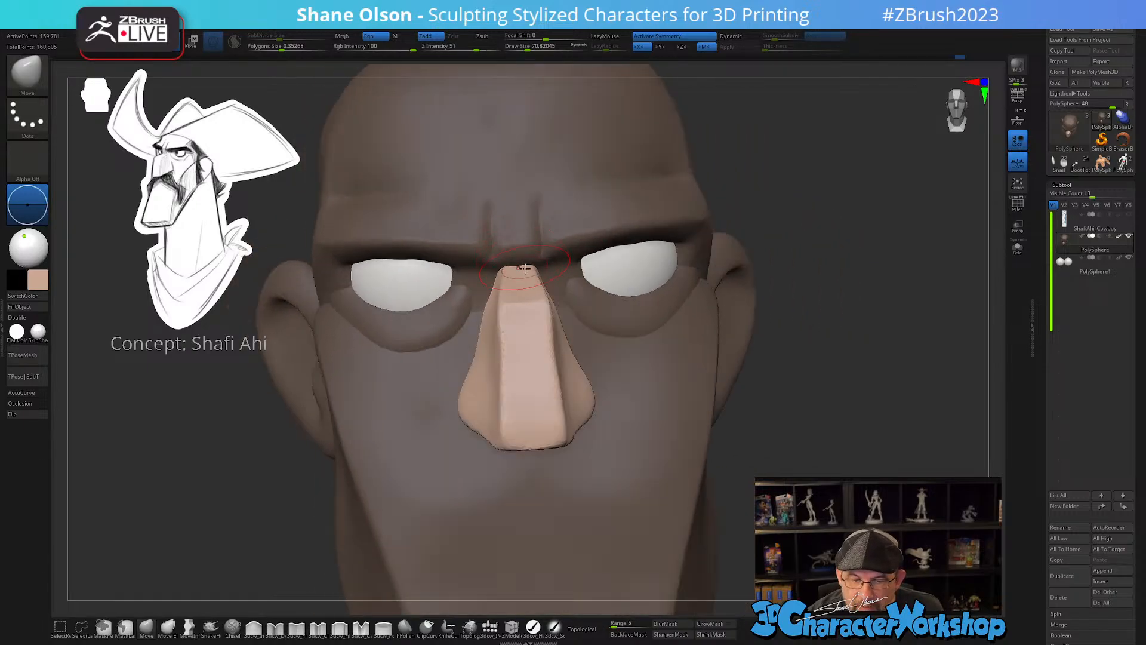
- Adjust the top end of the nose bridge beneath the brow with the Move brush at a draw size of about 39
key(s)
drag(521, 268, 520, 268)
drag(519, 270, 519, 264)
right_drag(531, 250, 550, 302)
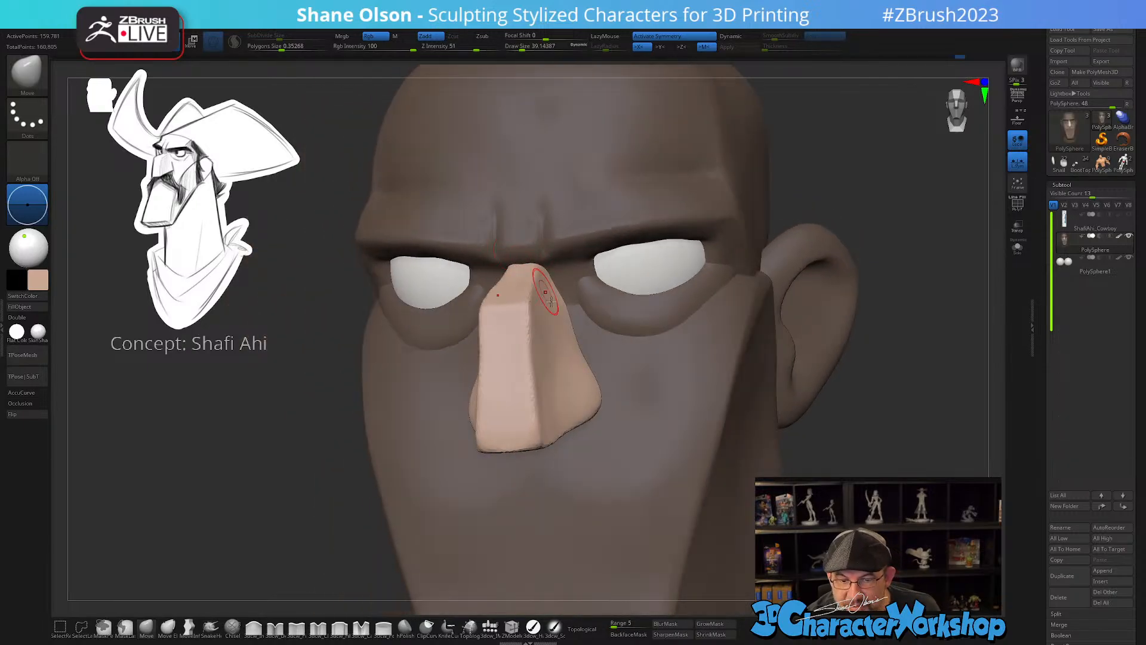
- Refine the side contours of the nose bridge with the Move brush at draw sizes of about 56 and 71, and smooth them
key(s)
drag(570, 312, 572, 310)
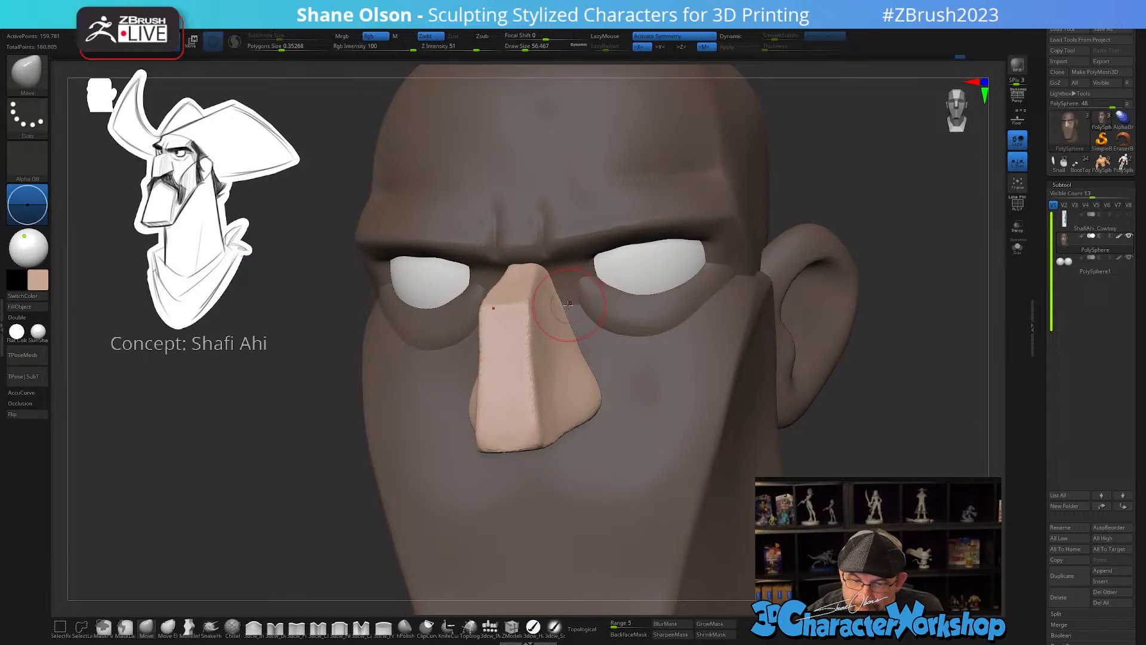
right_drag(568, 305, 563, 312)
key(s)
drag(564, 310, 566, 309)
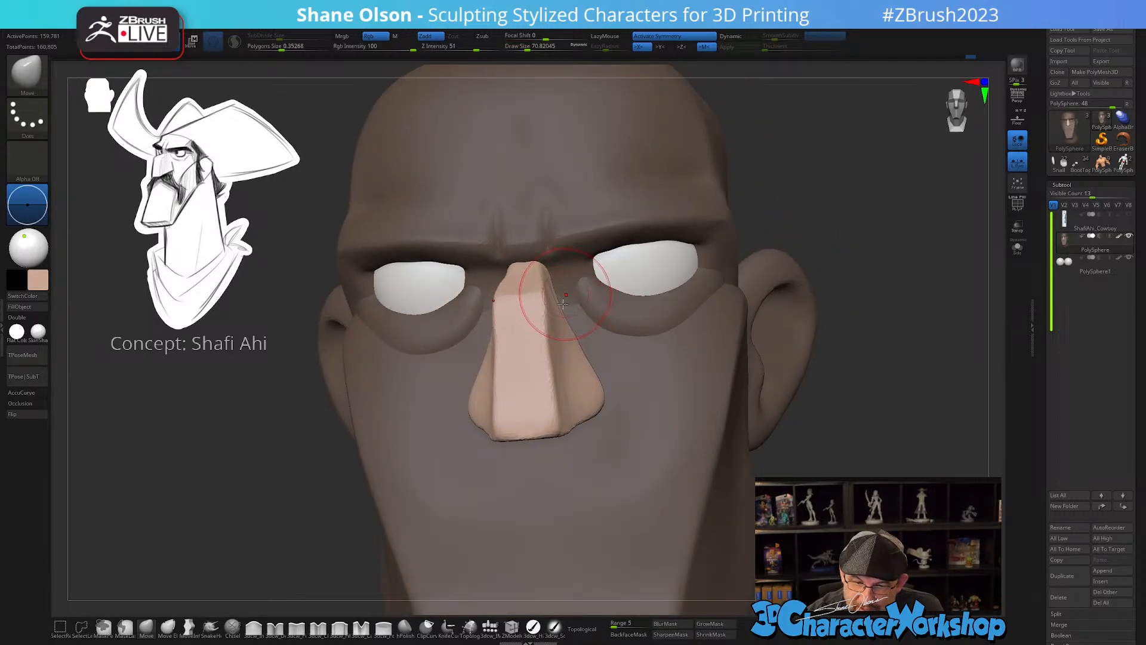
right_drag(564, 304, 557, 317)
key(shift)
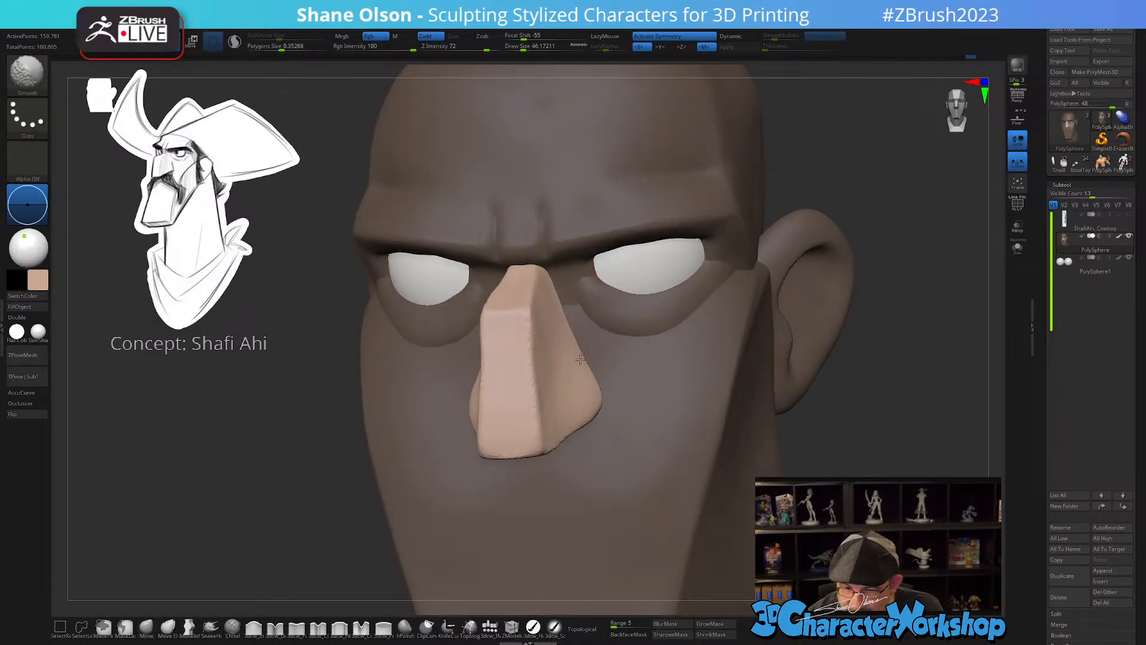
- Shape the nose's side edges and profile with the Move brush at a draw size of about 83
right_drag(545, 364, 545, 373)
key(bracketright)
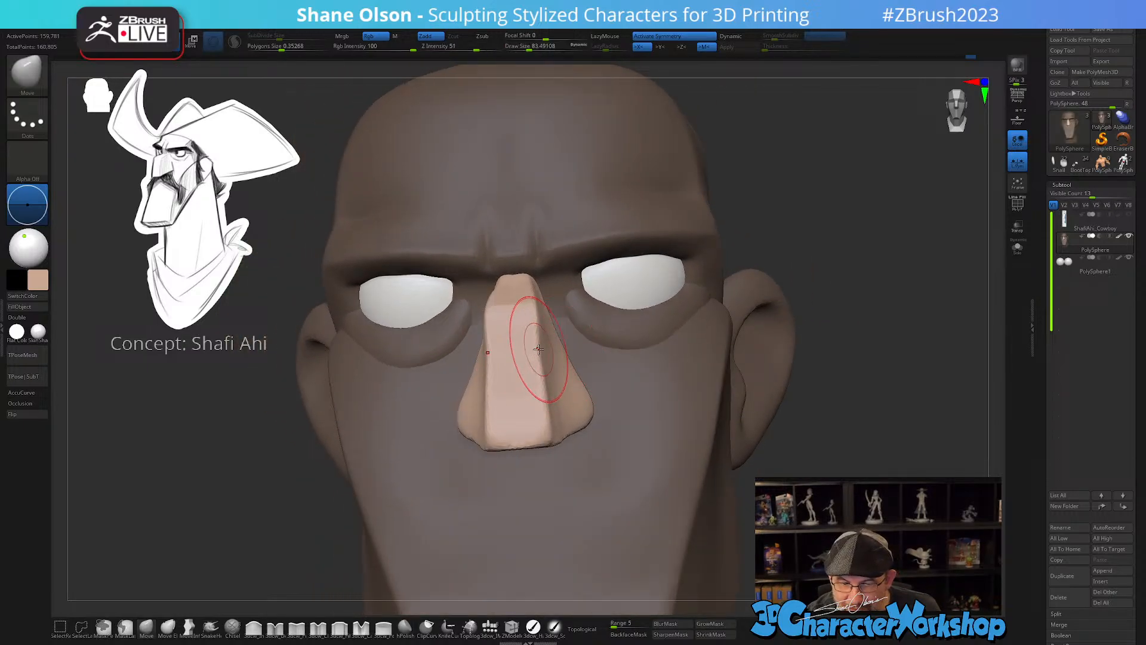
mouse_move(526, 263)
right_down()
mouse_move(529, 311)
mouse_move(561, 346)
mouse_move(588, 331)
right_up()
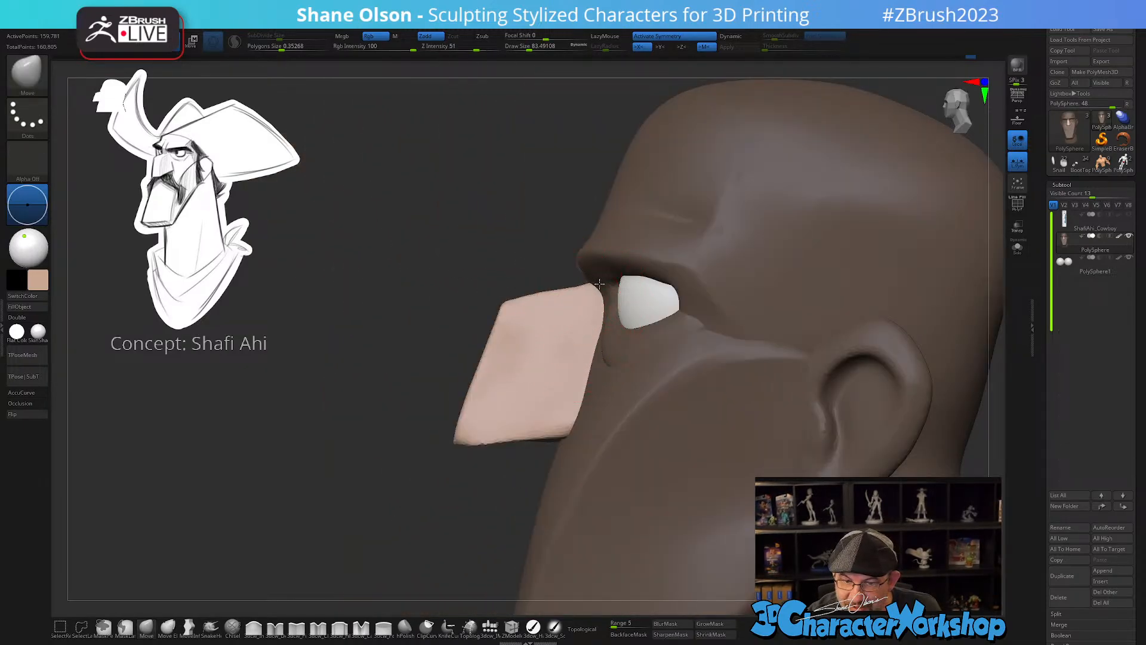
right_drag(597, 316, 581, 341)
- Flatten the bridge and side planes of the nose with the hPolish brush, reducing the draw size to about 62
click(405, 628)
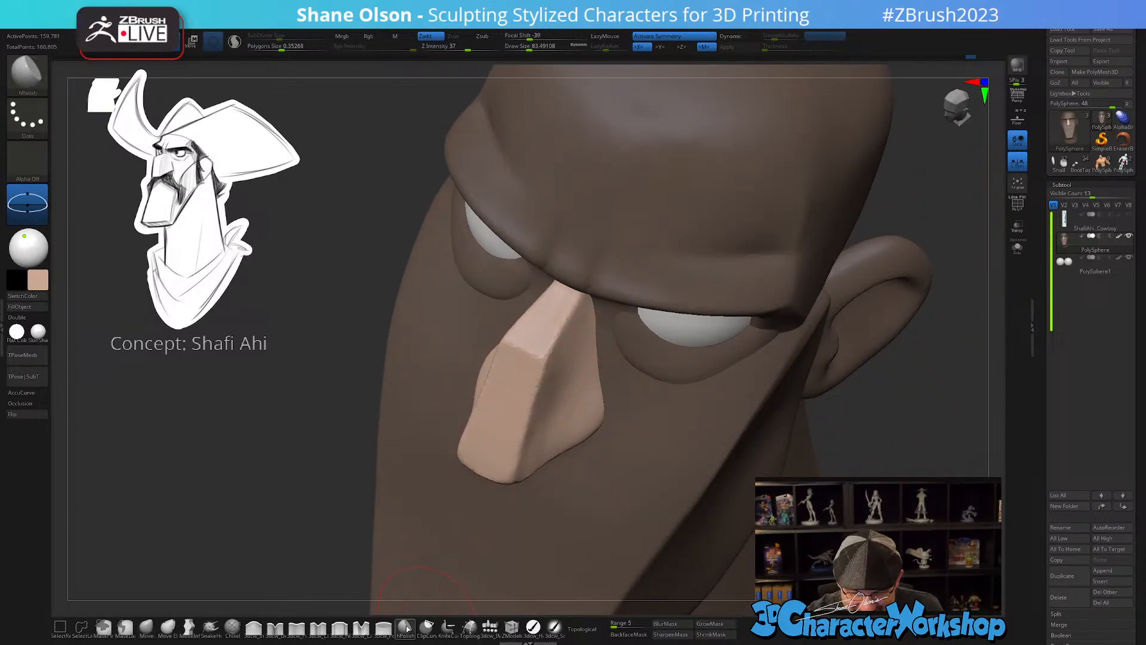
mouse_move(551, 306)
right_down()
mouse_move(555, 364)
mouse_move(532, 385)
mouse_move(548, 361)
mouse_move(535, 369)
right_up()
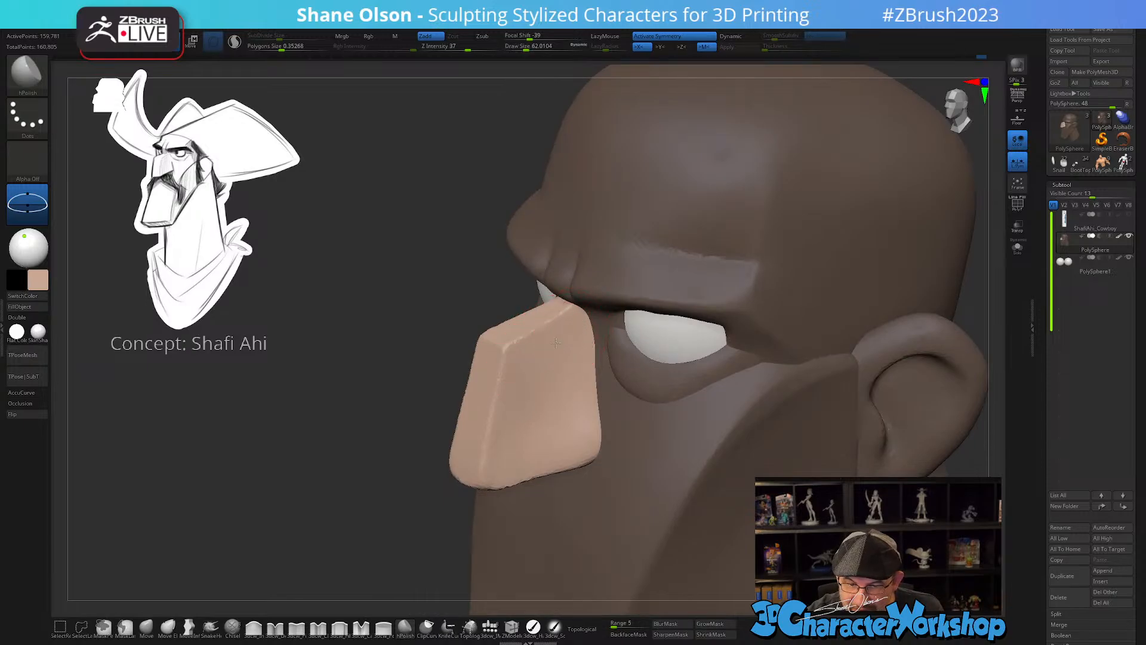
right_drag(582, 417, 550, 409)
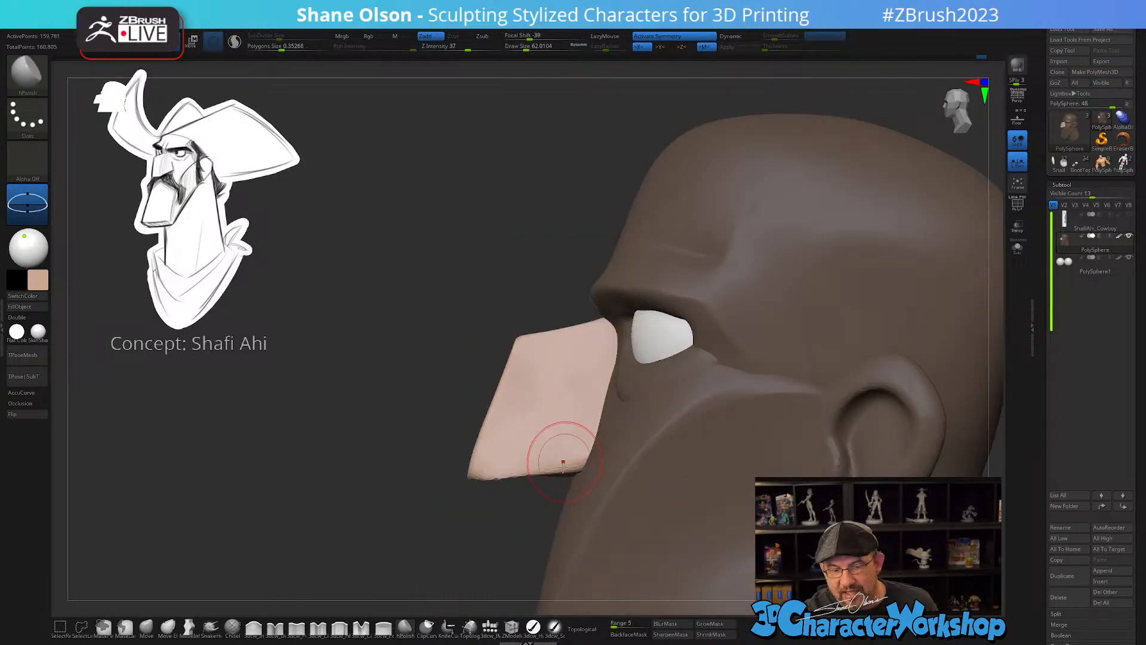
- Polish the underside and lower side planes of the nose with hPolish at draw sizes of about 90 and 68
mouse_move(522, 530)
right_down()
mouse_move(549, 482)
mouse_move(553, 421)
mouse_move(548, 451)
right_up()
key(s)
mouse_move(547, 463)
mouse_down()
mouse_move(536, 468)
mouse_move(533, 453)
mouse_up()
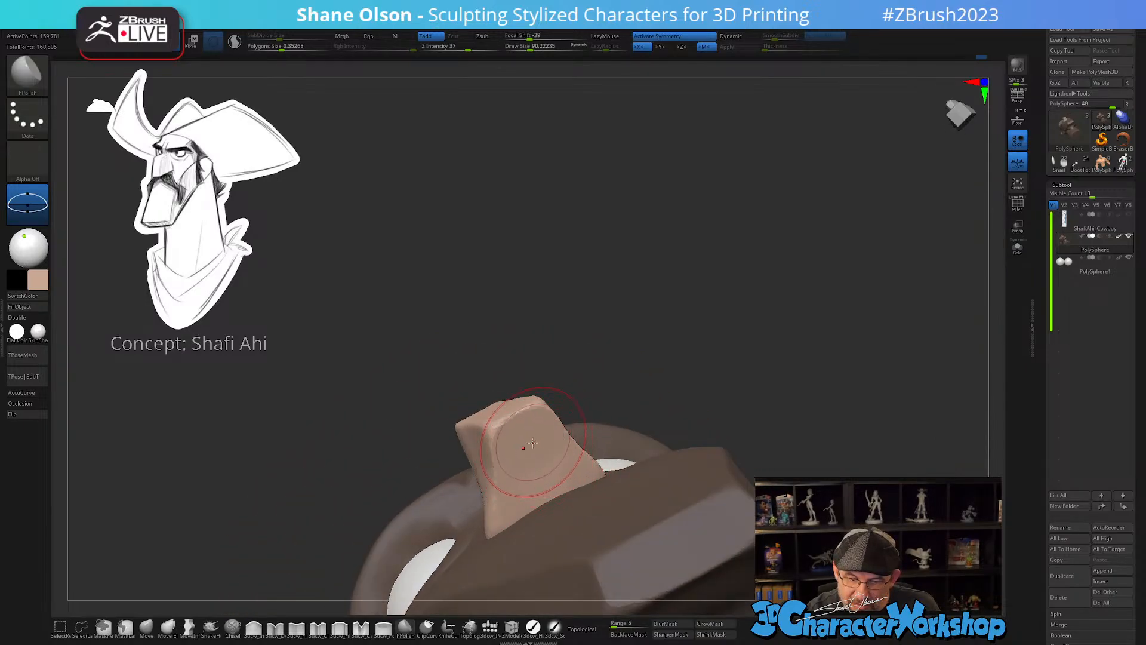
mouse_move(533, 442)
right_down()
mouse_move(543, 472)
mouse_move(619, 504)
right_up()
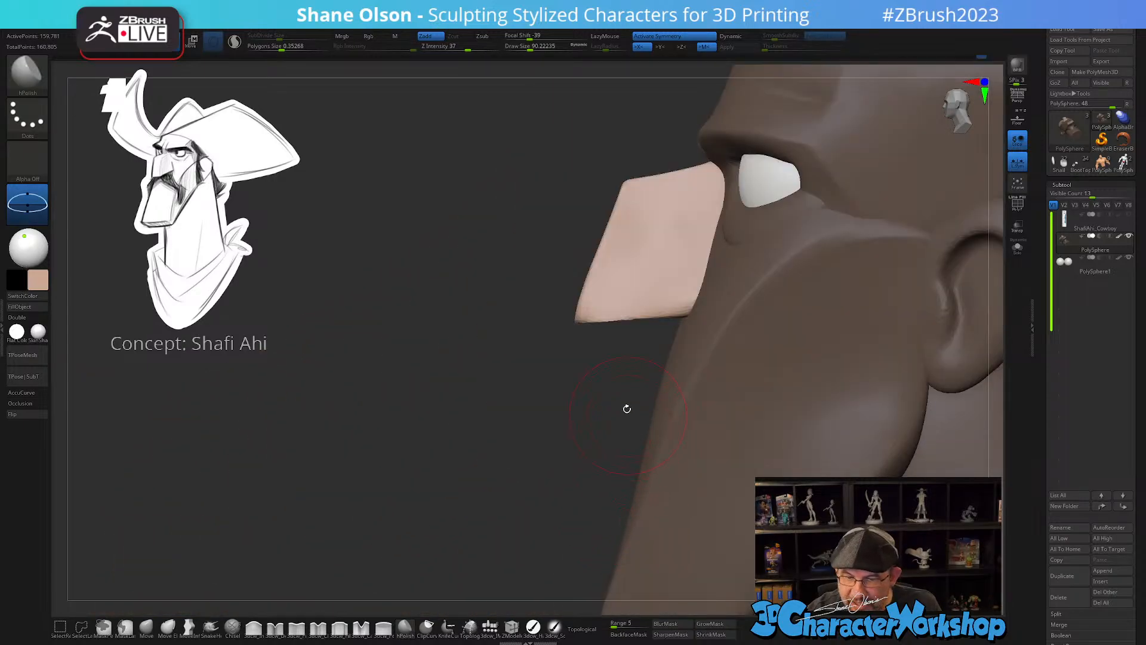
mouse_move(627, 409)
right_down()
mouse_move(594, 502)
mouse_move(553, 473)
mouse_move(537, 501)
right_up()
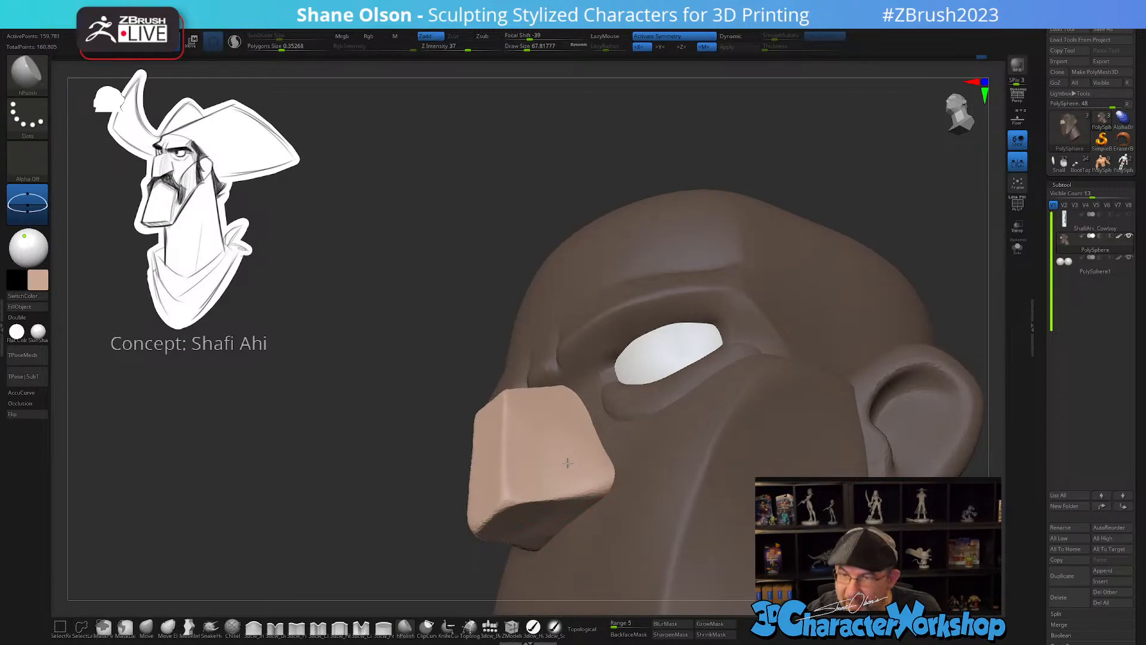
alt+right_drag(568, 462, 545, 399)
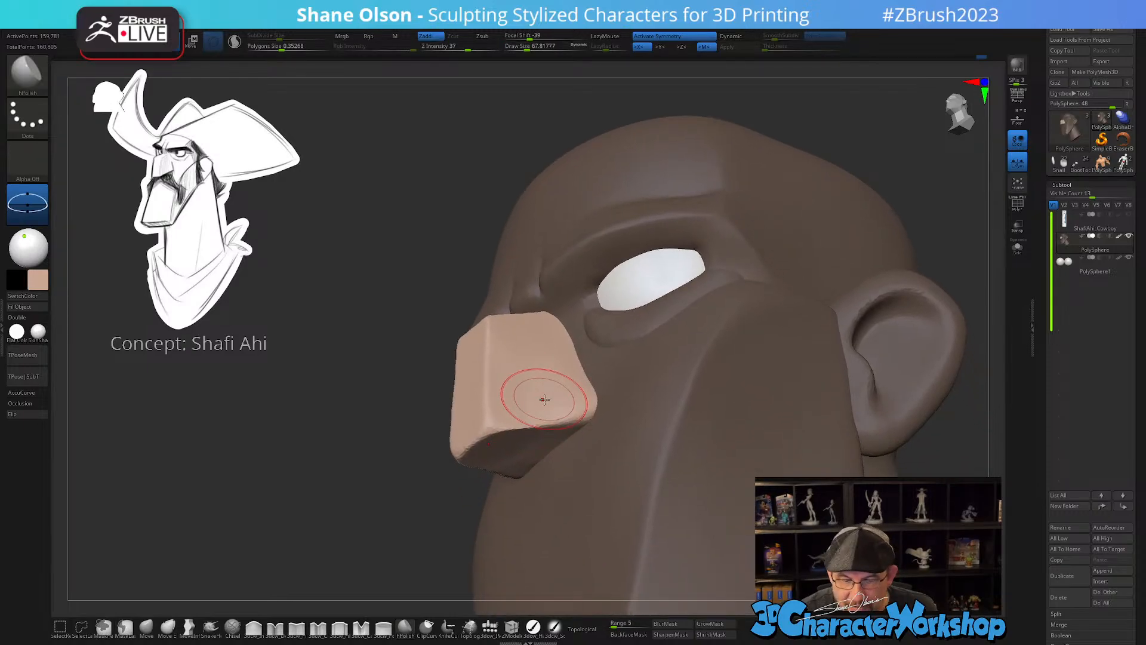
mouse_move(404, 435)
right_down()
mouse_move(405, 468)
mouse_move(608, 433)
right_up()
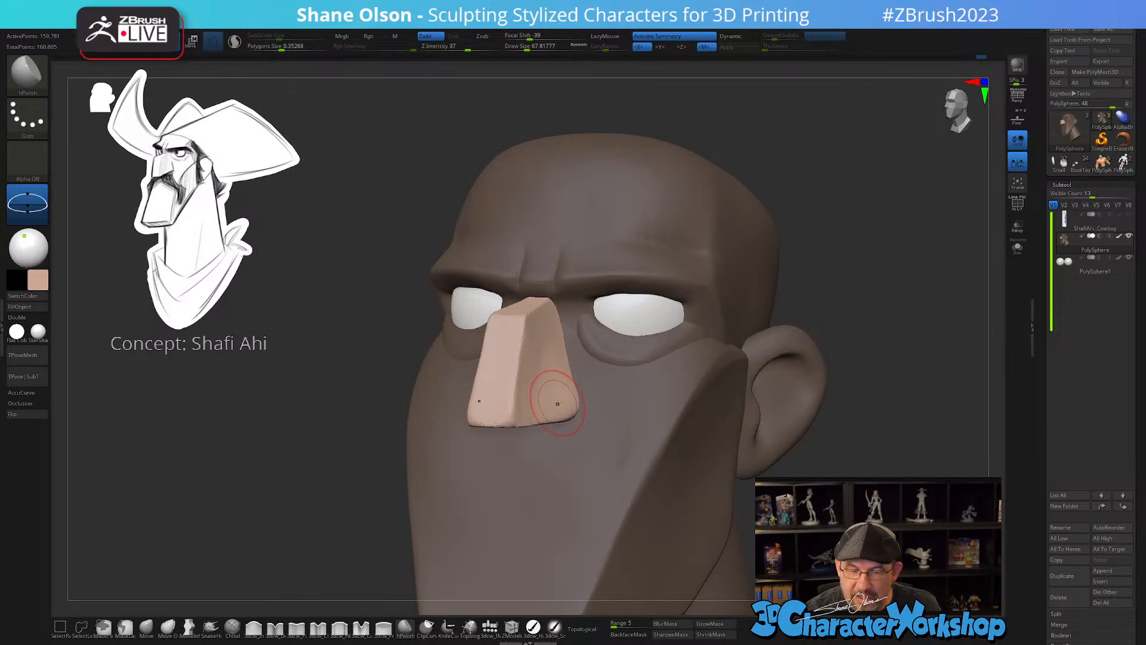
- Smooth the lower side of the nose and its underside edge, and clear the mask from the head
right_drag(555, 397, 540, 388)
mouse_move(537, 393)
shift+mouse_down()
mouse_move(526, 382)
mouse_move(528, 406)
shift+mouse_up()
right_drag(565, 403, 546, 395)
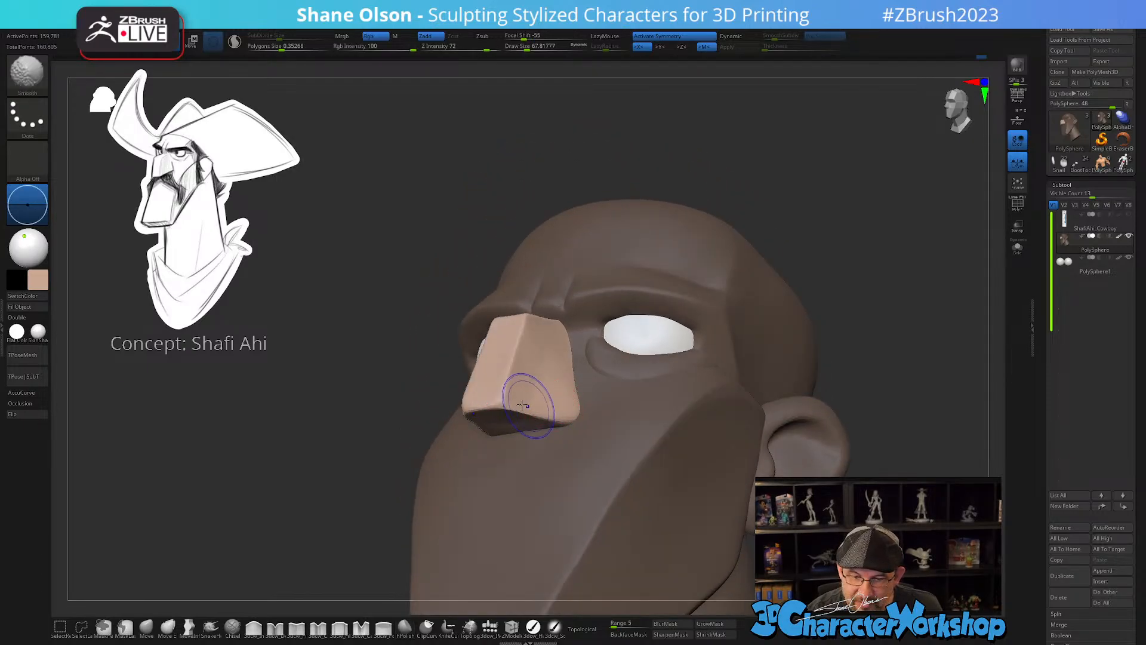
shift+drag(525, 396, 550, 401)
mouse_move(548, 379)
right_down()
mouse_move(747, 468)
mouse_move(786, 410)
mouse_move(808, 440)
mouse_move(798, 448)
mouse_move(822, 440)
mouse_move(813, 448)
right_up()
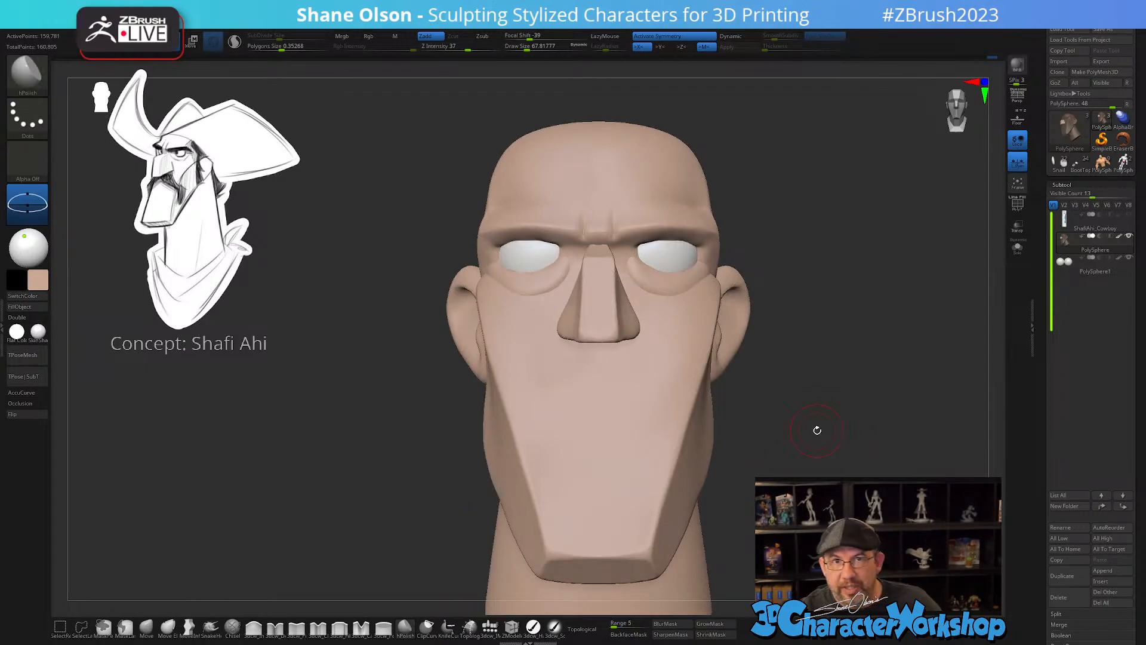
- Adjust the nose bridge between the eyes with the Move brush, enlarging the draw size to about 97
alt+right_drag(611, 256, 610, 297)
click(147, 626)
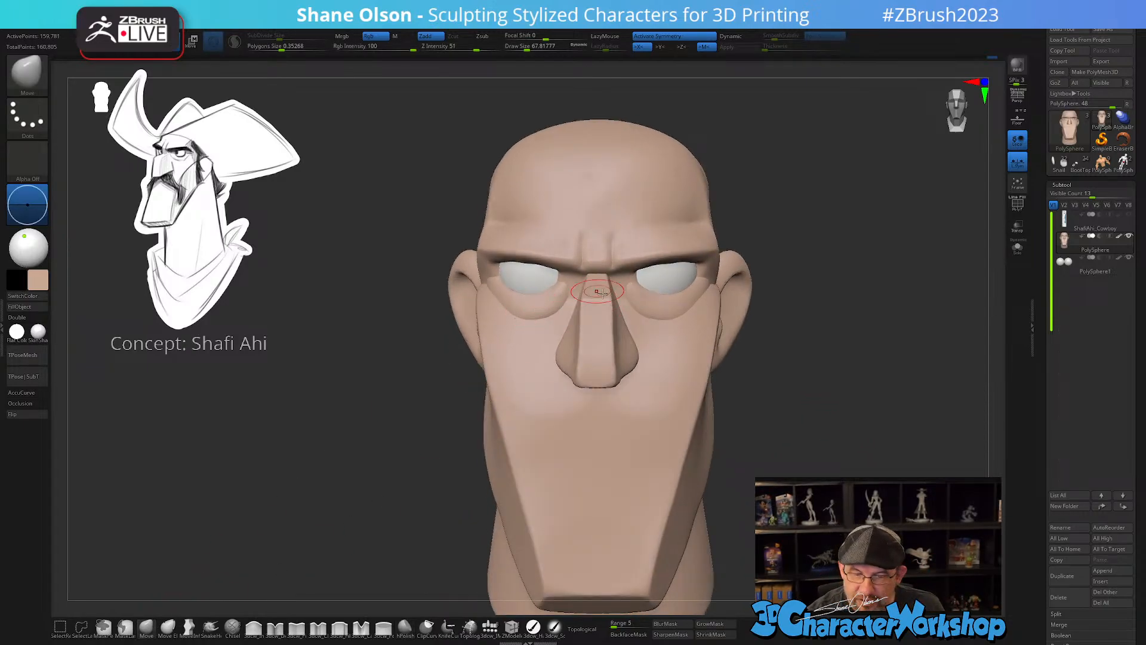
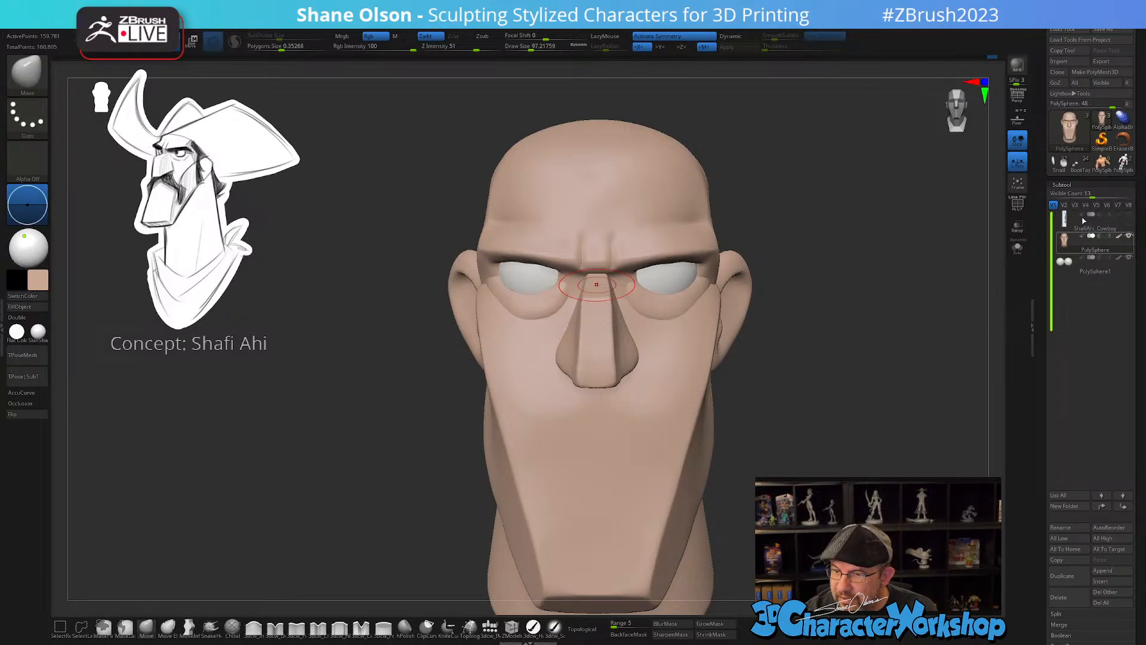
mouse_move(1087, 258)
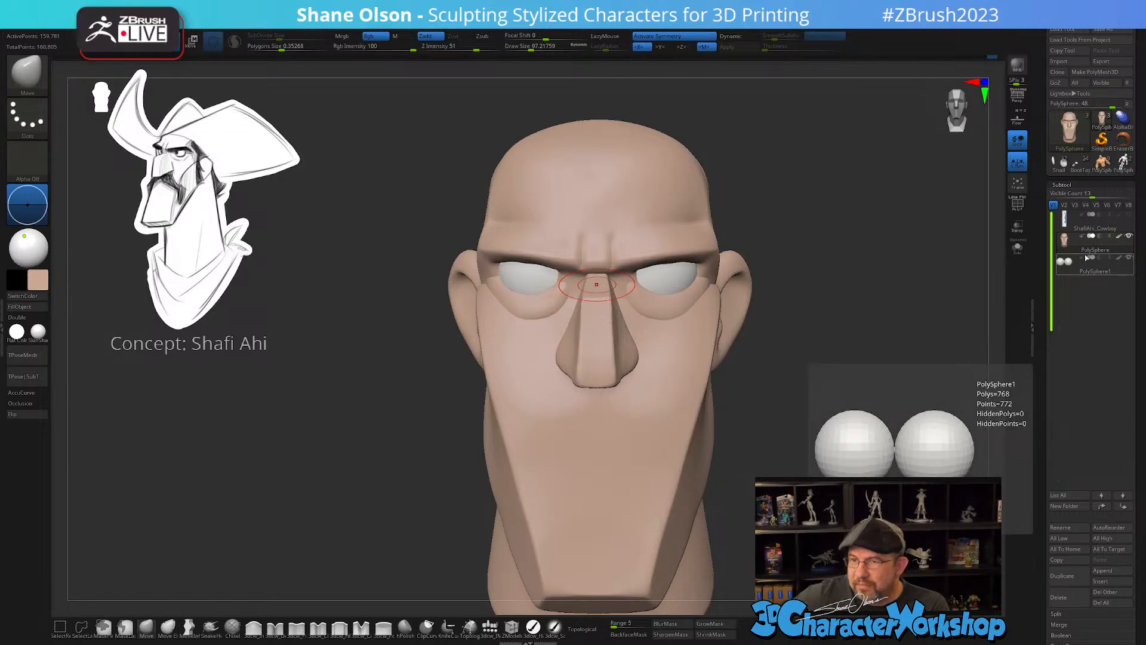
drag(771, 403, 790, 422)
ctrl+right_drag(678, 286, 685, 377)
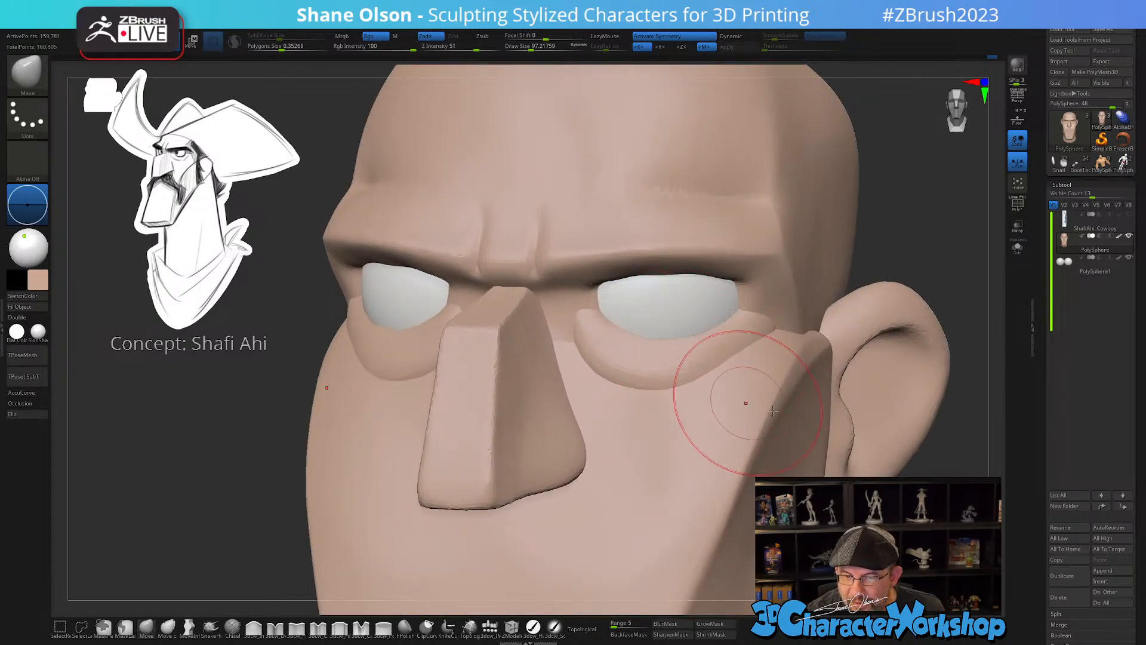
- Isolate the head subtool with Solo to expose the eye sockets, and switch to the hard-polish brush
click(1017, 247)
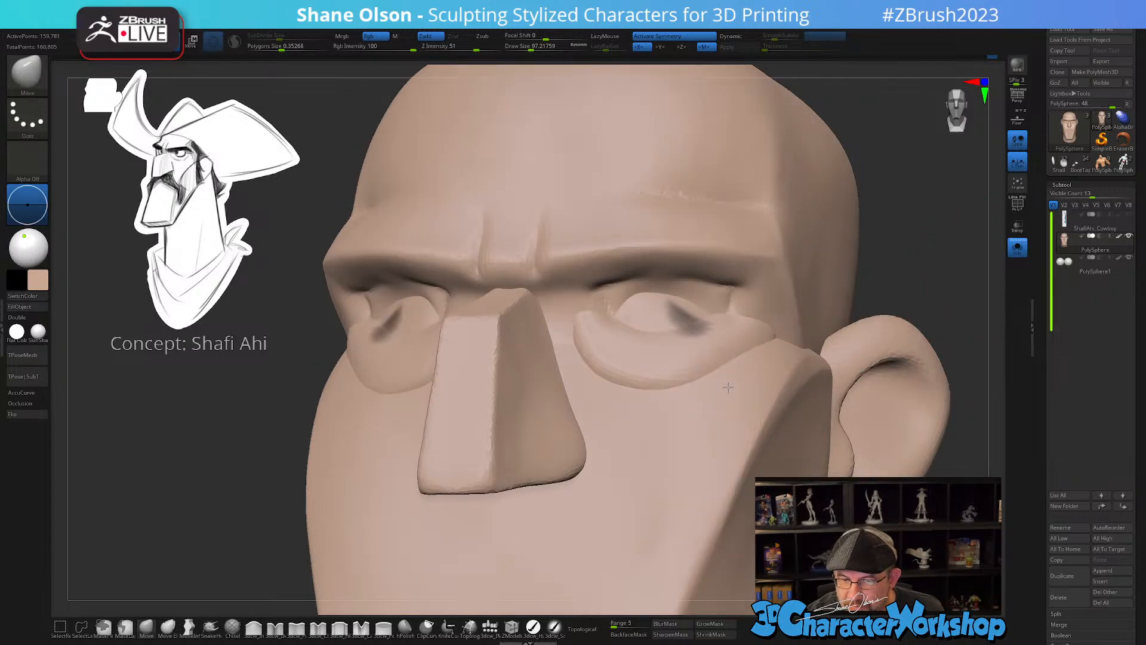
mouse_move(728, 388)
right_down()
mouse_move(716, 352)
mouse_move(697, 436)
mouse_move(654, 431)
right_up()
click(533, 627)
key(ctrl+z)
mouse_move(807, 344)
right_down()
mouse_move(691, 379)
mouse_move(692, 409)
right_up()
click(1019, 249)
click(1019, 249)
mouse_move(690, 448)
right_down()
mouse_move(632, 361)
mouse_move(648, 384)
right_up()
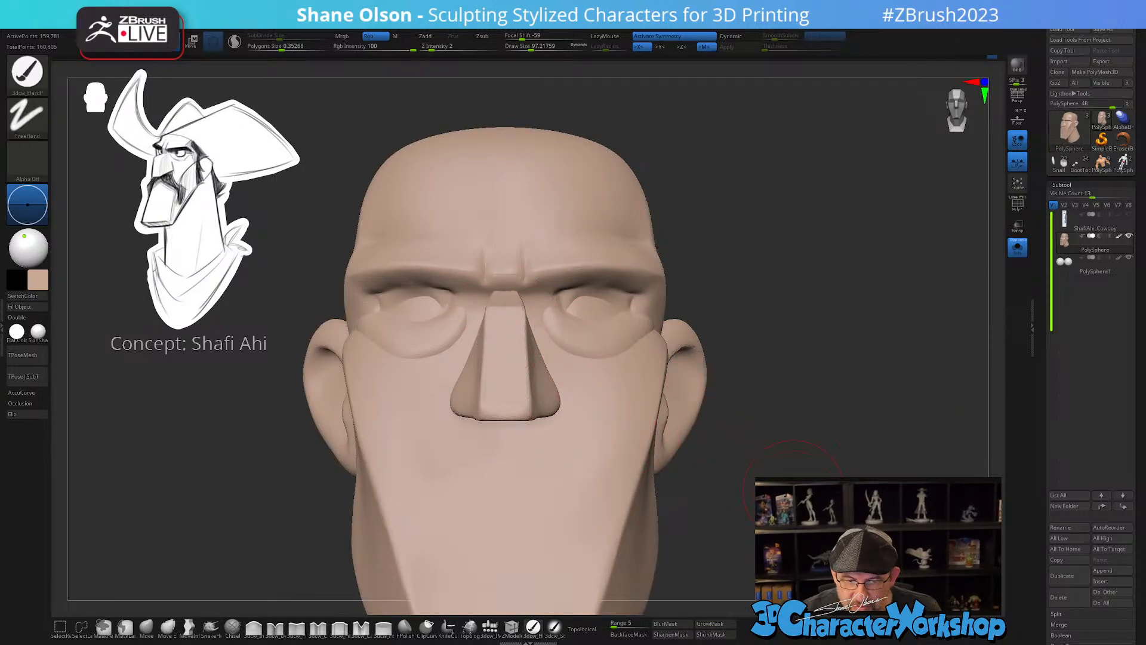
key(w)
right_drag(809, 458, 828, 438)
ctrl+click(800, 365)
ctrl+click(891, 458)
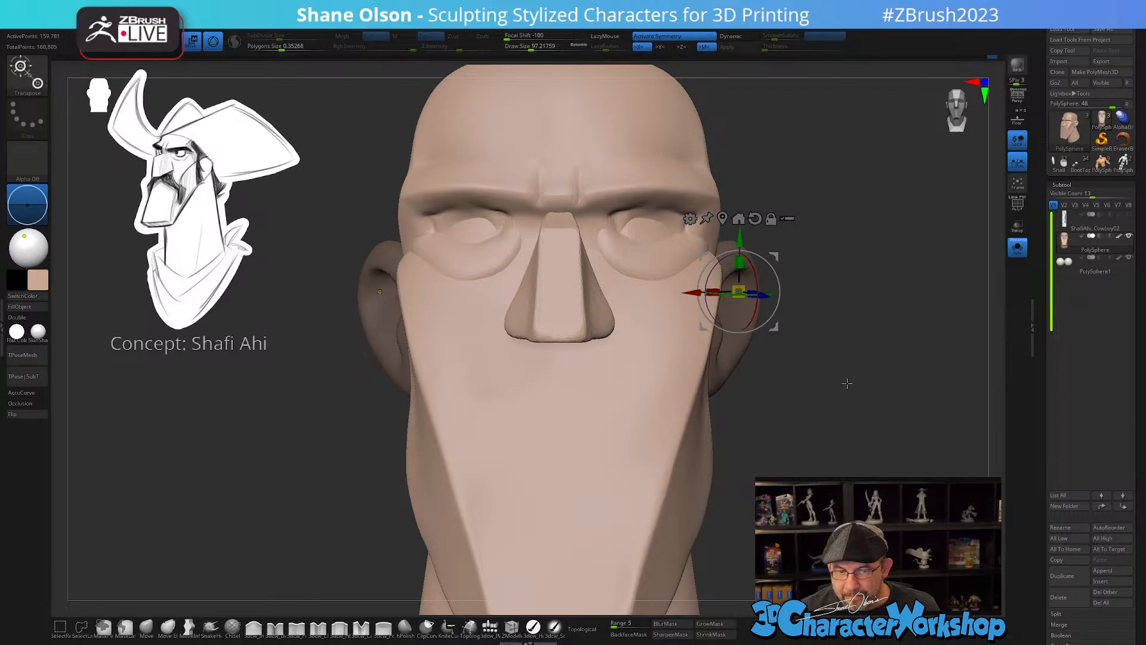
key(q)
- Display the polyframe with the head's polygroups around the eye area
right_drag(850, 394, 826, 352)
key(shift+f)
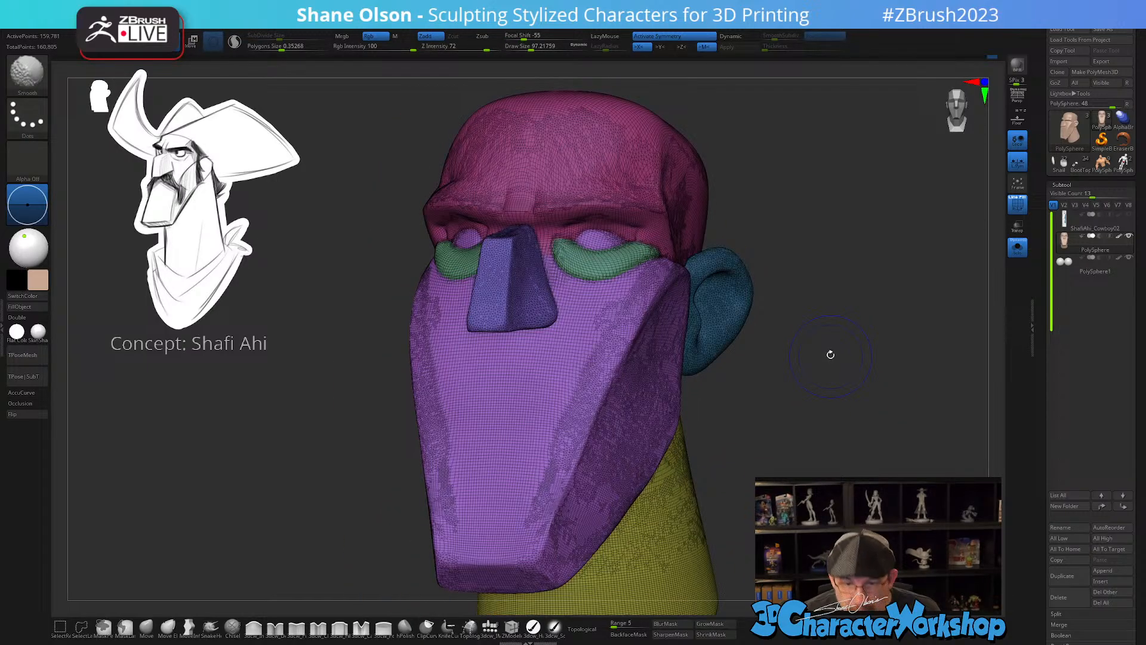
mouse_move(847, 184)
right_down()
mouse_move(776, 314)
mouse_move(778, 332)
right_up()
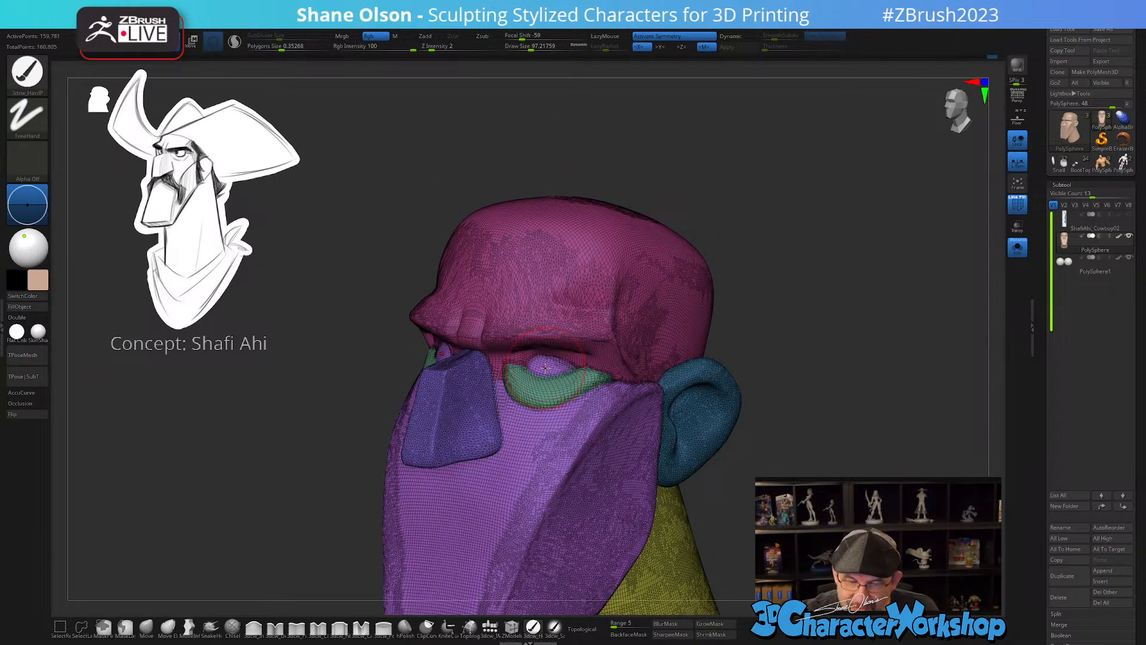
- Push the purple face bulge in the eye sockets back into the head with the Move brush and Topological masking enabled
click(147, 628)
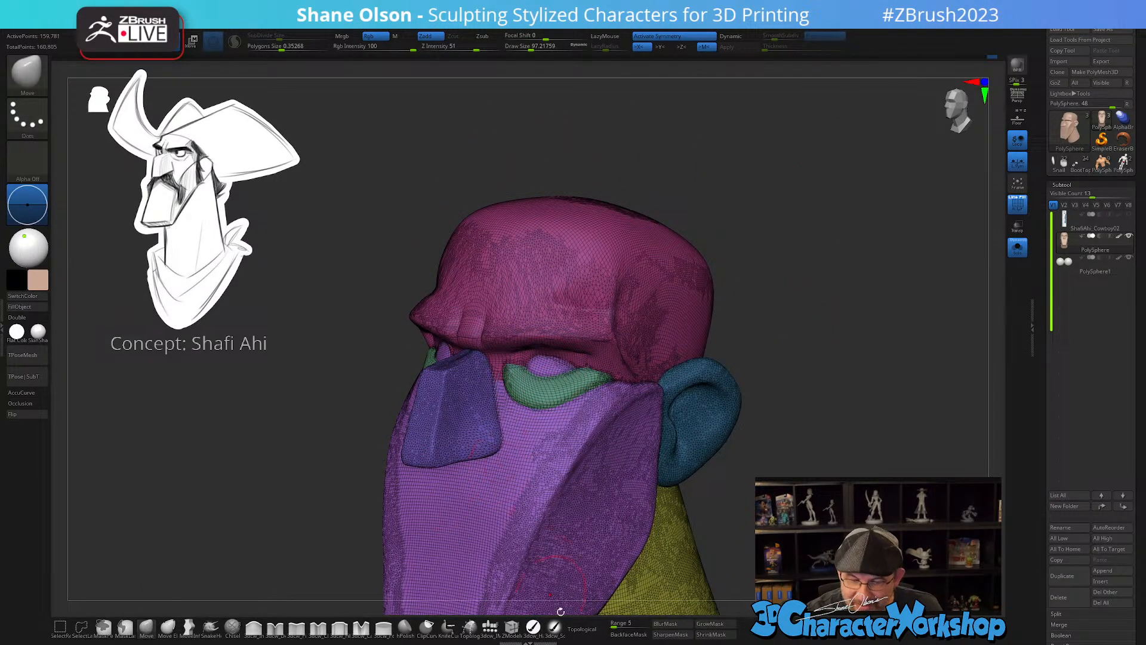
click(581, 629)
mouse_move(608, 377)
ctrl+right_down()
mouse_move(618, 415)
mouse_move(595, 379)
ctrl+right_up()
drag(550, 385, 579, 389)
mouse_move(599, 367)
right_down()
mouse_move(541, 385)
mouse_move(568, 374)
right_up()
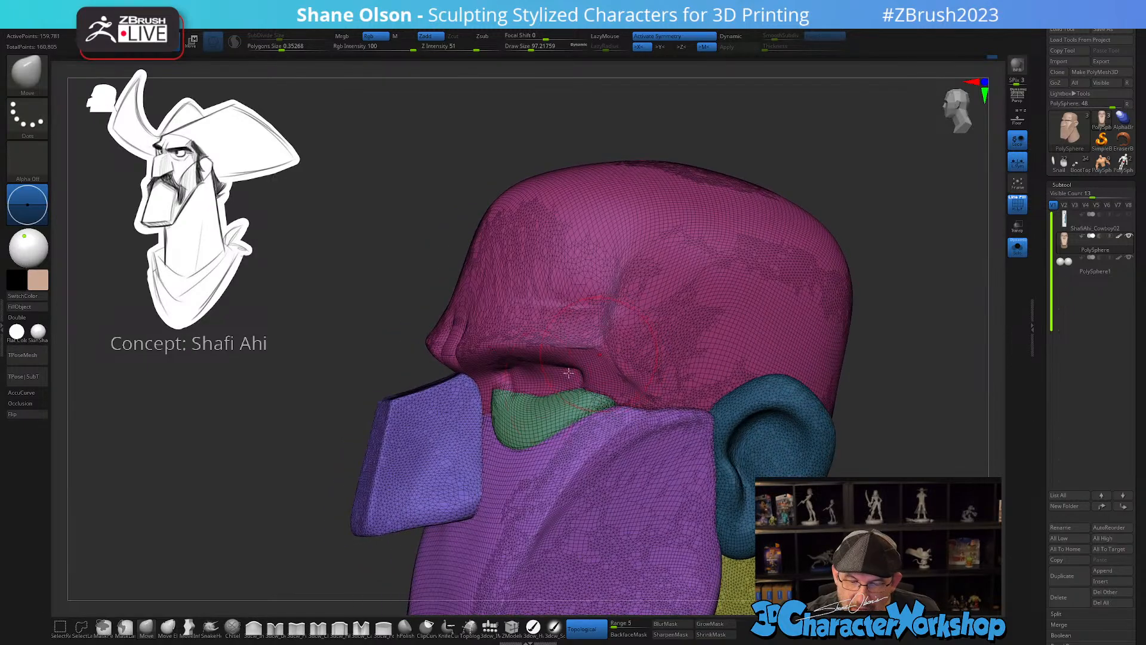
- Set the Move brush's draw size to about 51 and adjust the surface in the eye socket under the brow
key(s)
drag(533, 386, 526, 387)
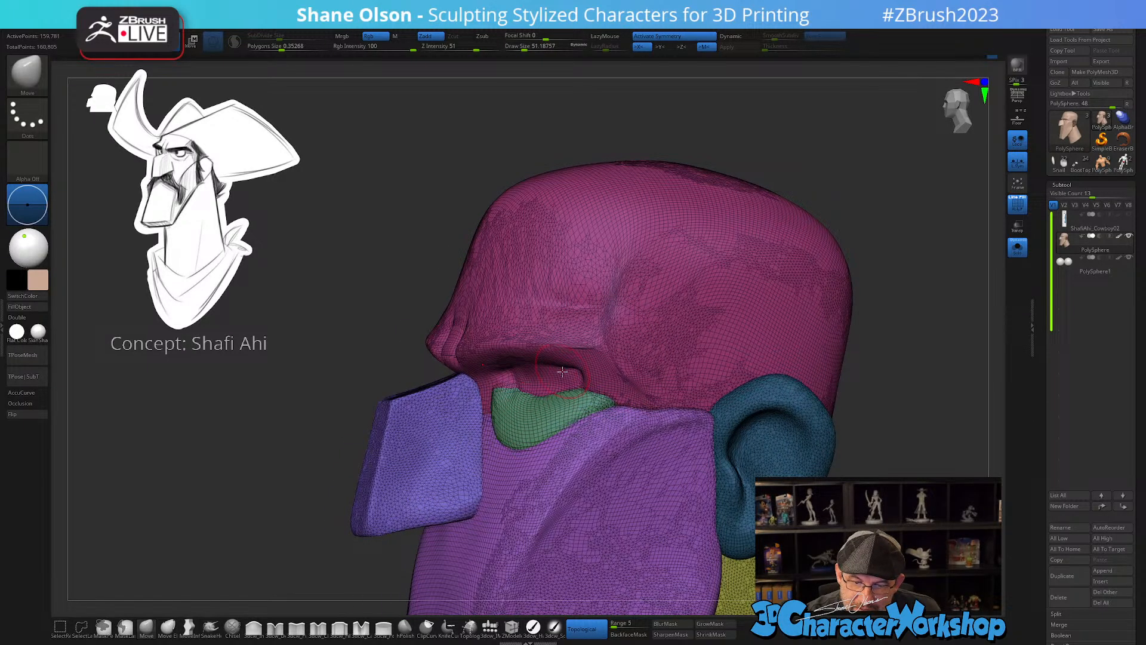
mouse_move(562, 371)
right_down()
mouse_move(575, 377)
mouse_move(600, 355)
mouse_move(570, 367)
right_up()
- Refine the lower brow ridge and upper eye sockets with the detail brush at a draw size of about 35, smoothing where needed
click(287, 627)
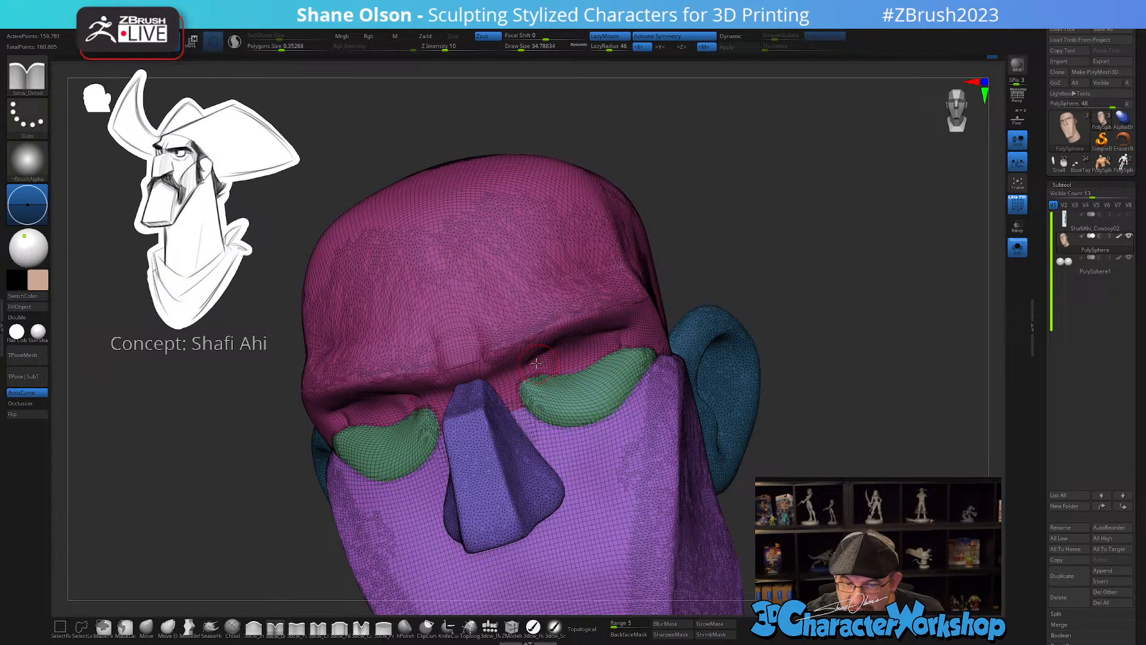
drag(606, 337, 472, 385)
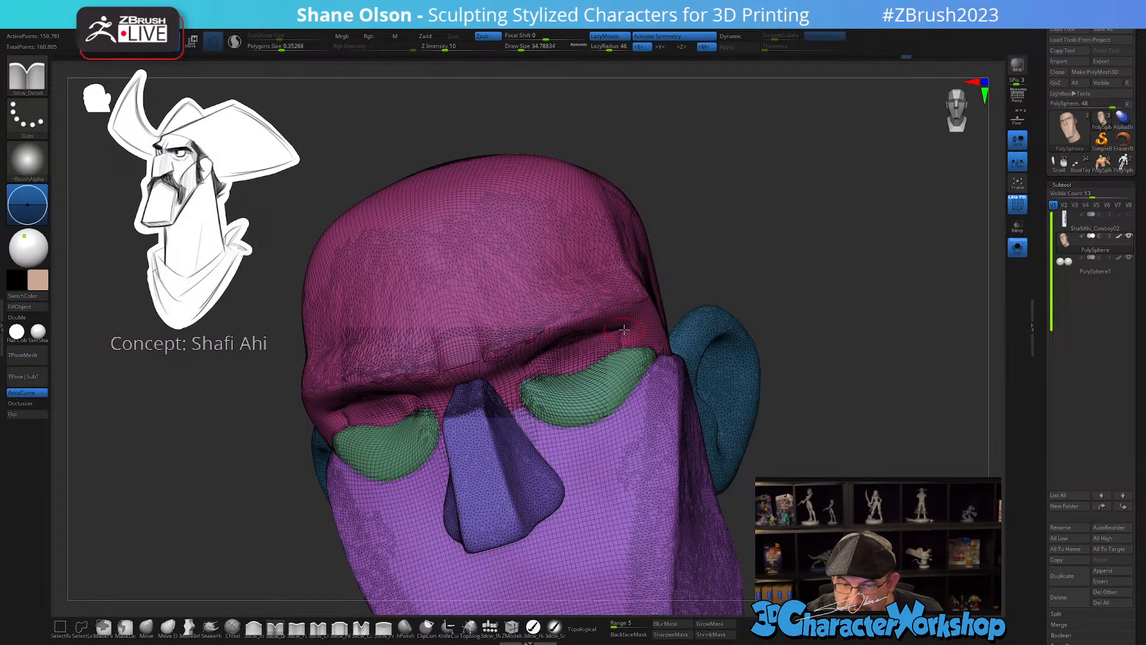
right_drag(788, 315, 562, 381)
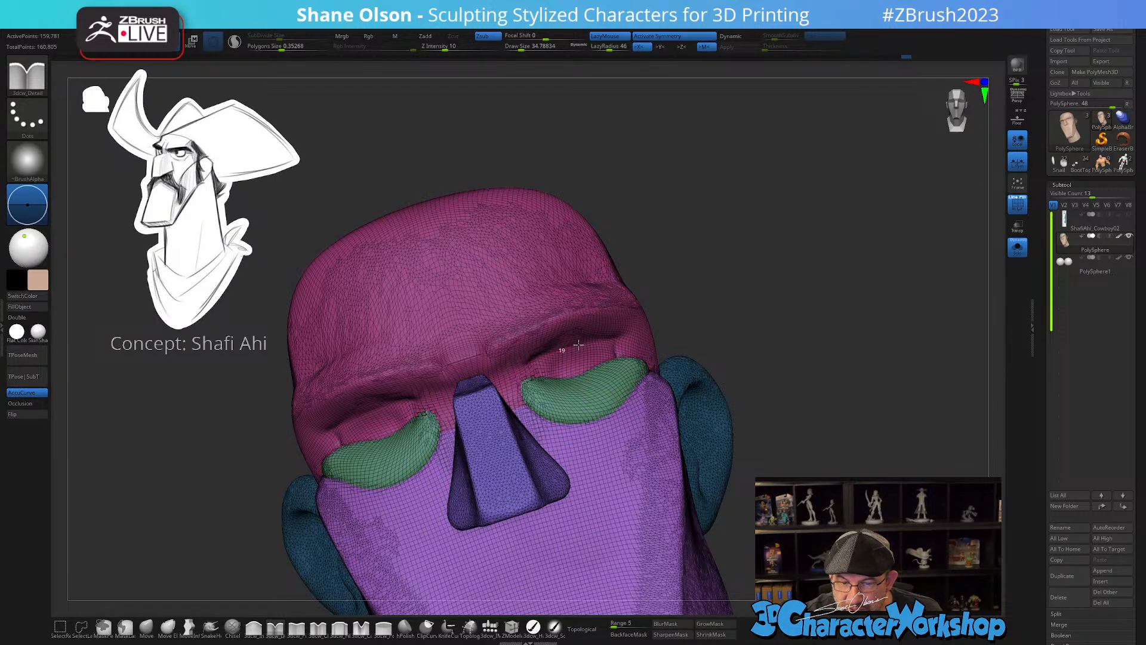
right_drag(750, 308, 730, 275)
mouse_move(606, 331)
right_down()
mouse_move(584, 365)
mouse_move(532, 347)
right_up()
key(shift)
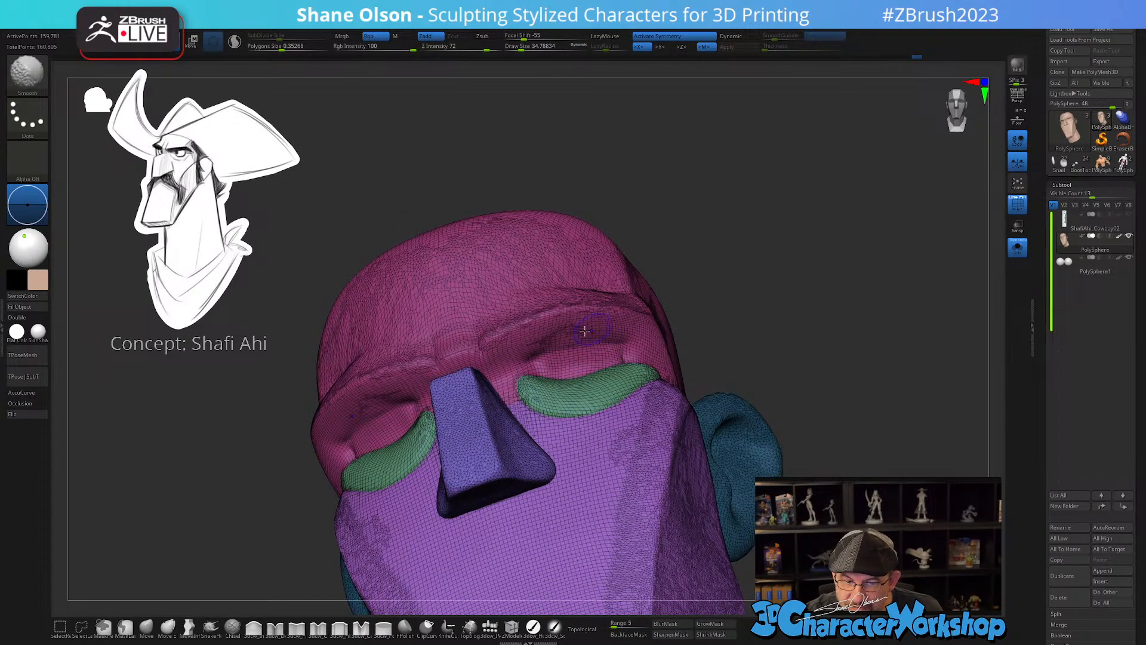
drag(816, 391, 814, 407)
shift+drag(869, 367, 867, 395)
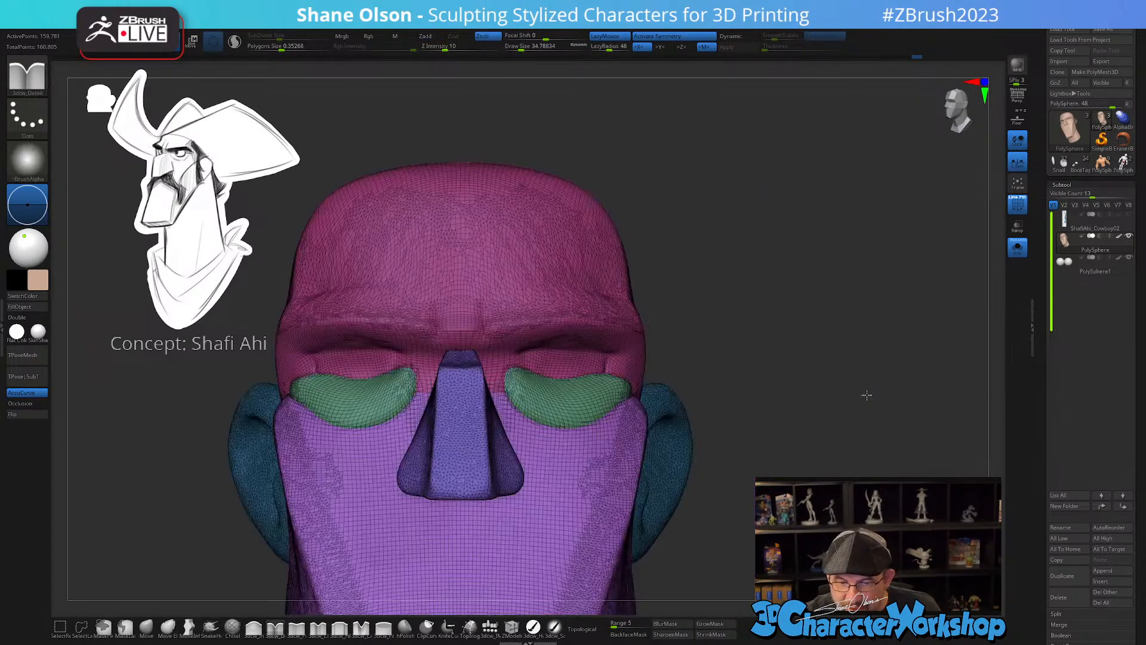
- Turn off Solo and check how the eyeballs sit in the reworked sockets from the front and at an angle
drag(836, 456, 827, 340)
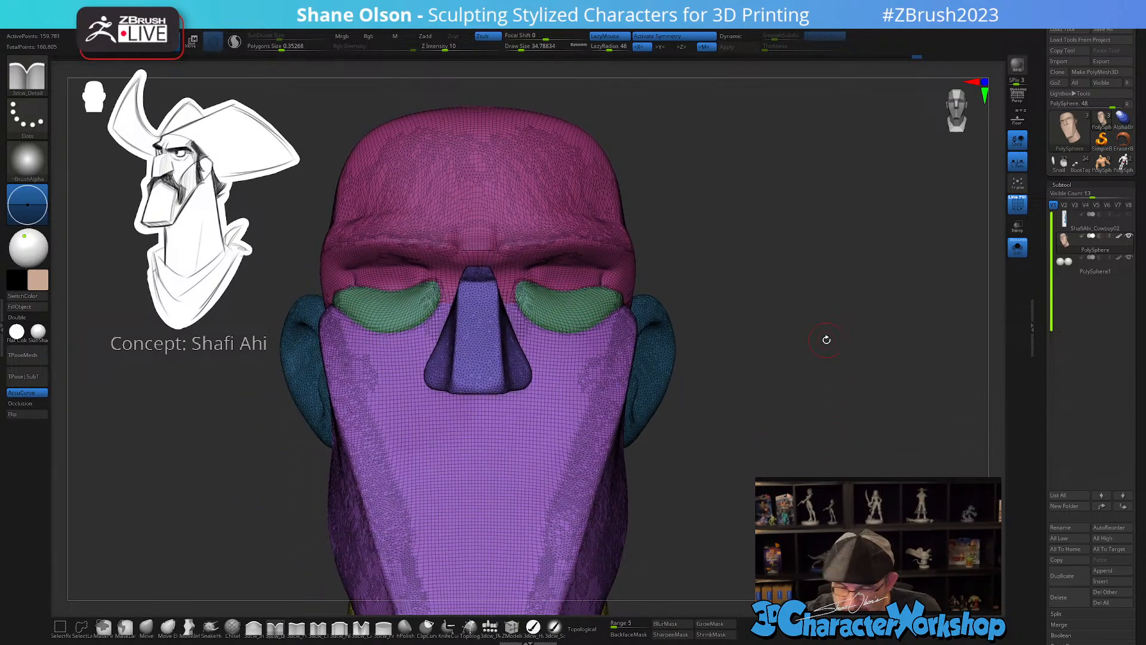
click(1015, 254)
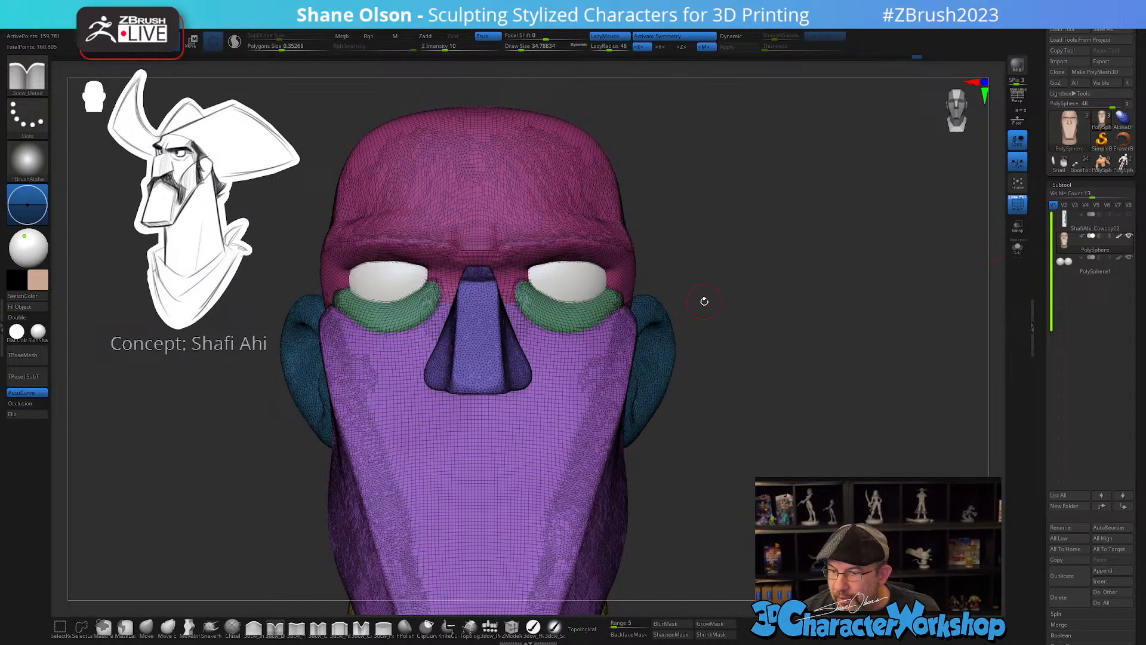
mouse_move(779, 259)
mouse_down()
mouse_move(757, 230)
mouse_move(777, 239)
mouse_move(777, 254)
mouse_up()
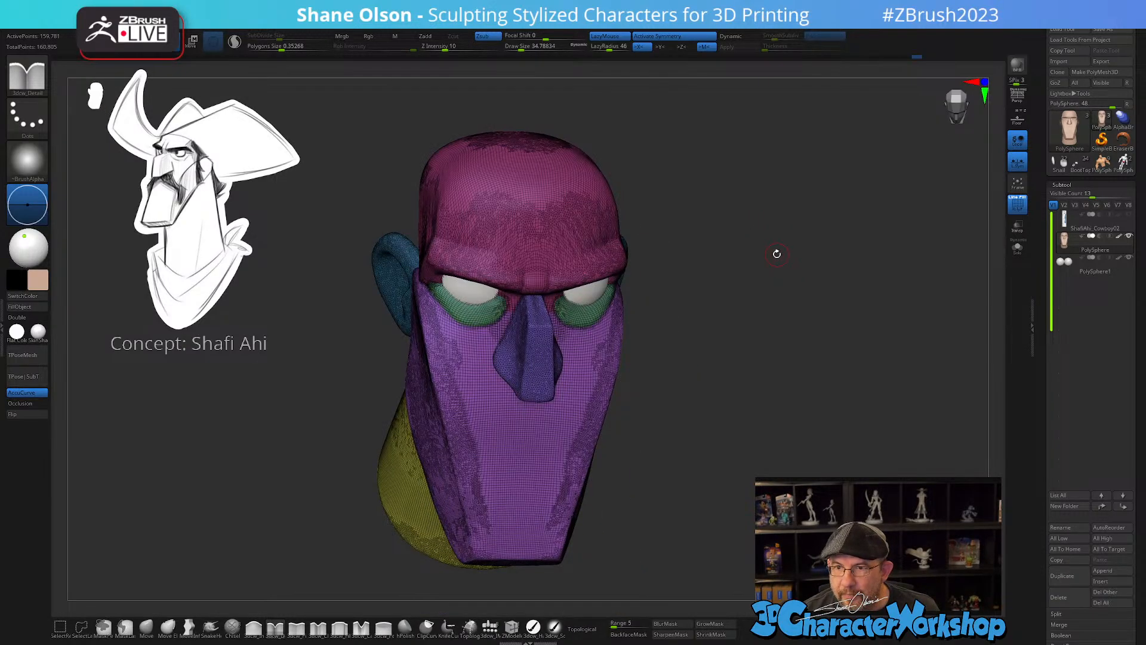
drag(804, 345, 739, 302)
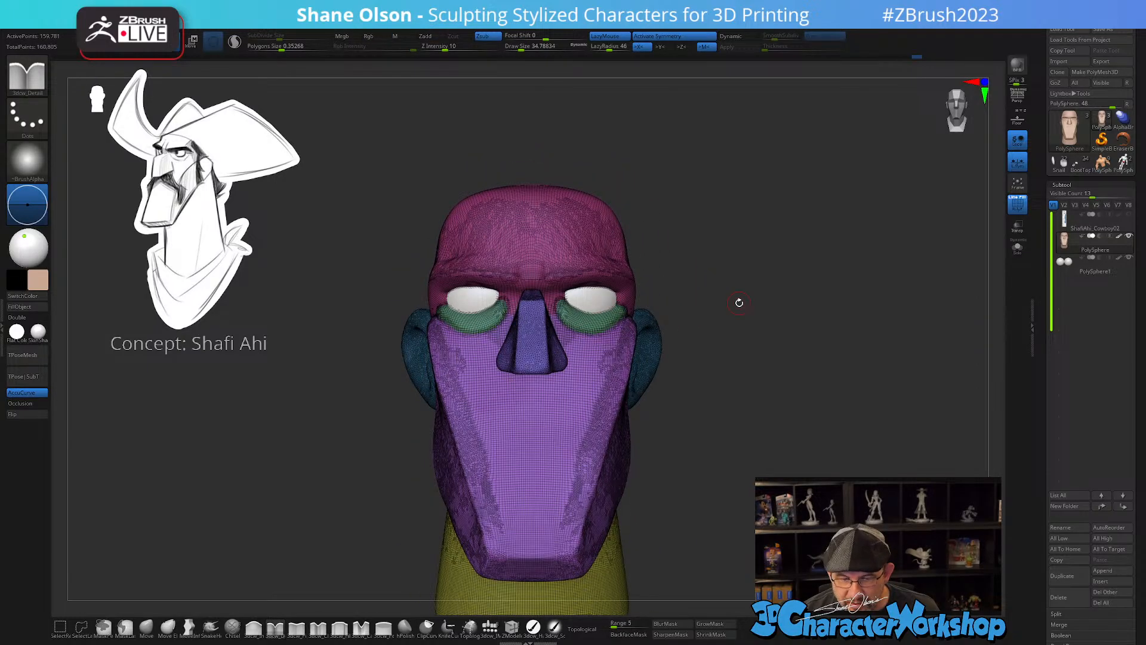
- Hide the eyeball subtool and the polyframe to review the bare head, and enlarge the draw size to about 71
click(1128, 260)
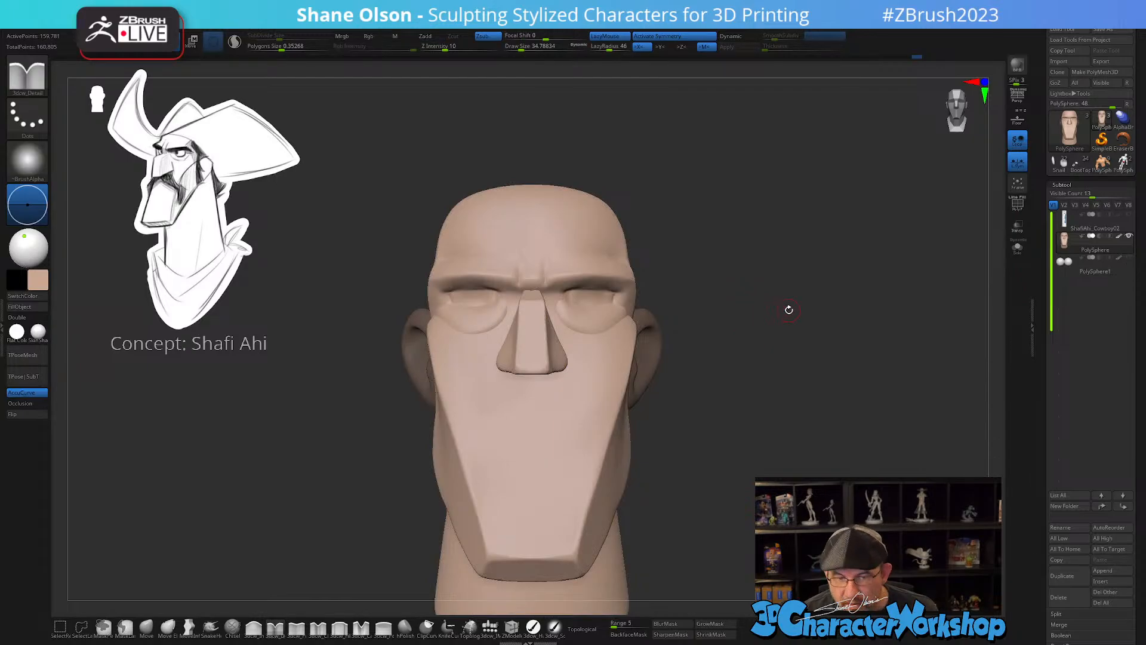
mouse_move(789, 310)
mouse_down()
mouse_move(794, 287)
mouse_move(835, 273)
mouse_up()
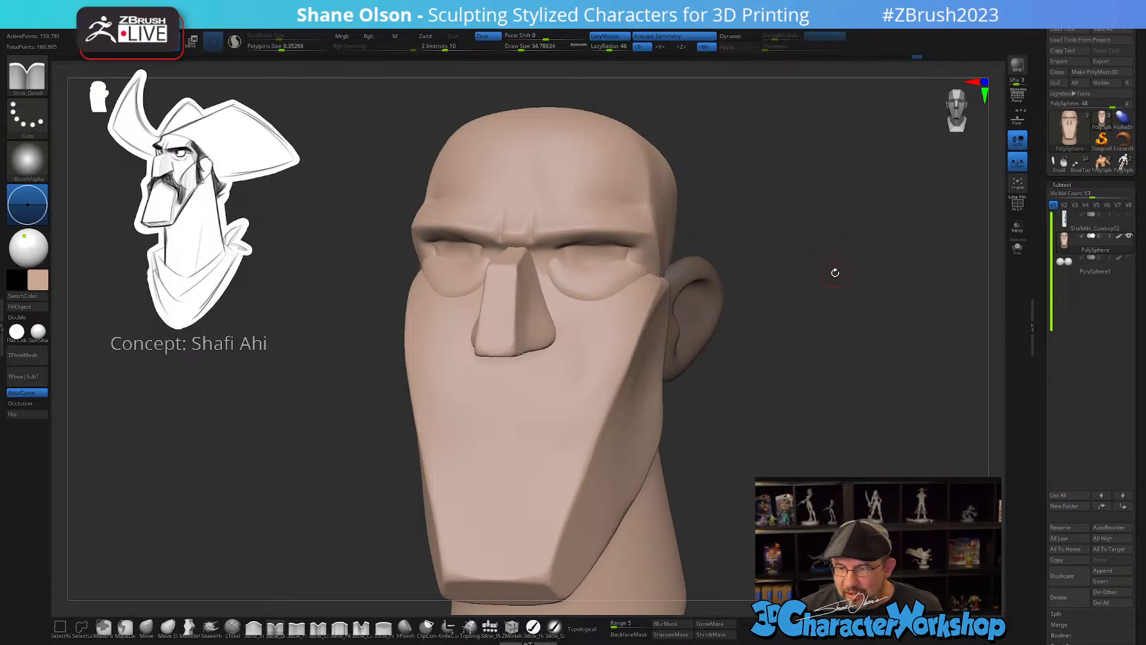
key(s)
drag(779, 327, 783, 327)
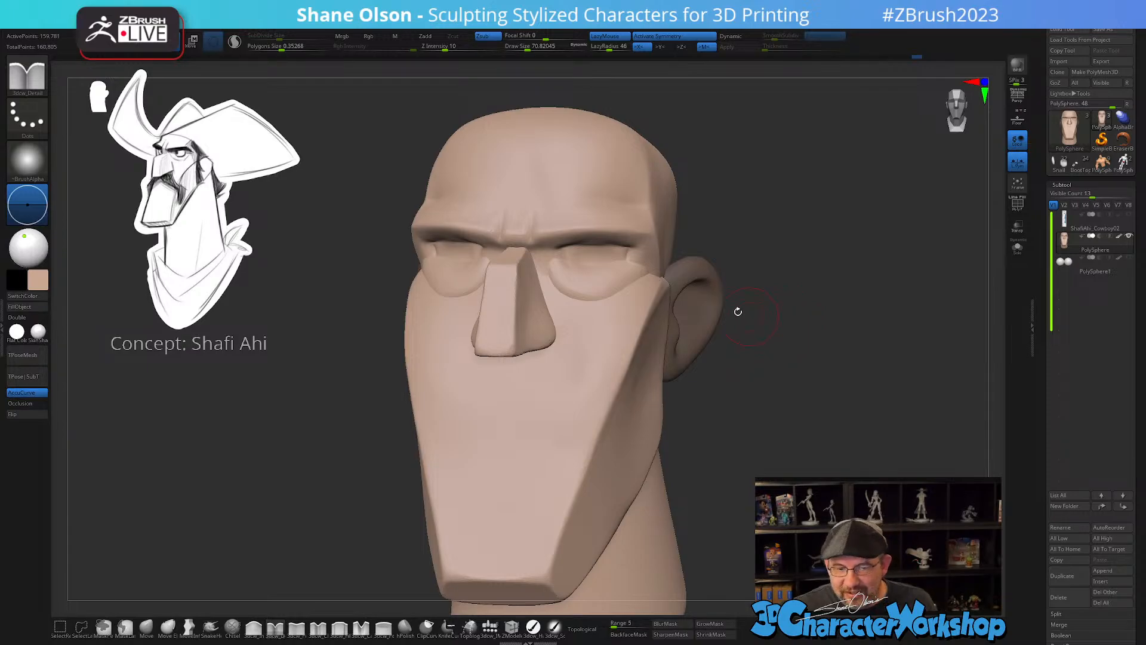
mouse_move(836, 352)
mouse_down()
mouse_move(859, 355)
mouse_move(842, 355)
mouse_move(827, 307)
mouse_move(806, 314)
mouse_move(802, 216)
mouse_move(799, 230)
mouse_up()
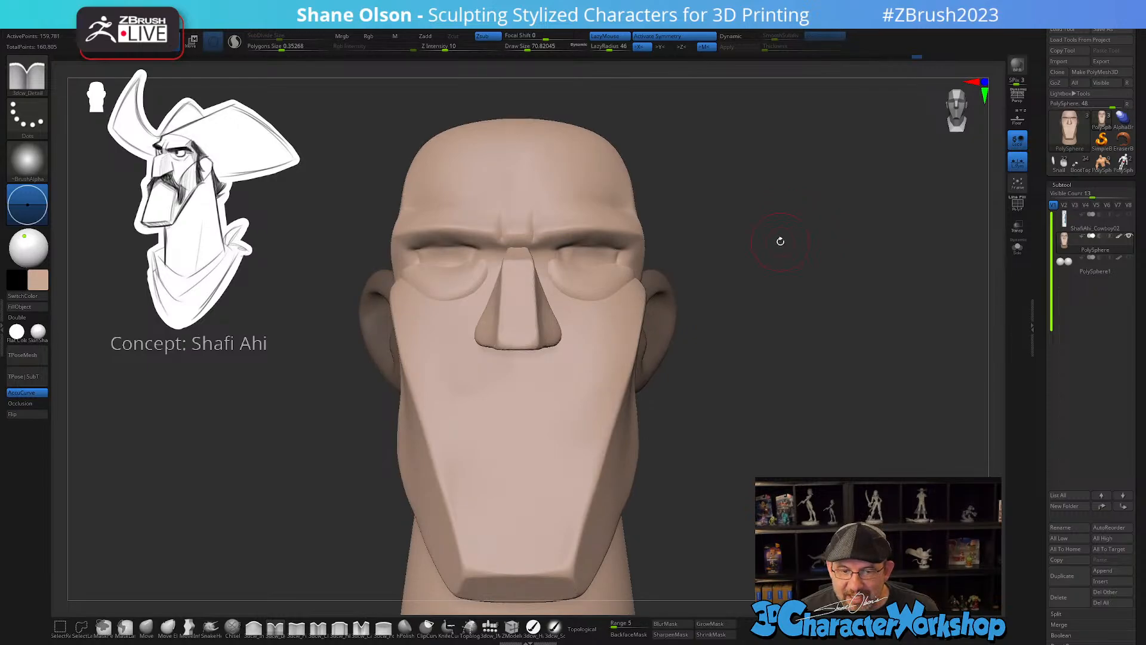
mouse_move(791, 353)
mouse_down()
mouse_move(704, 351)
mouse_move(774, 356)
mouse_move(776, 305)
mouse_up()
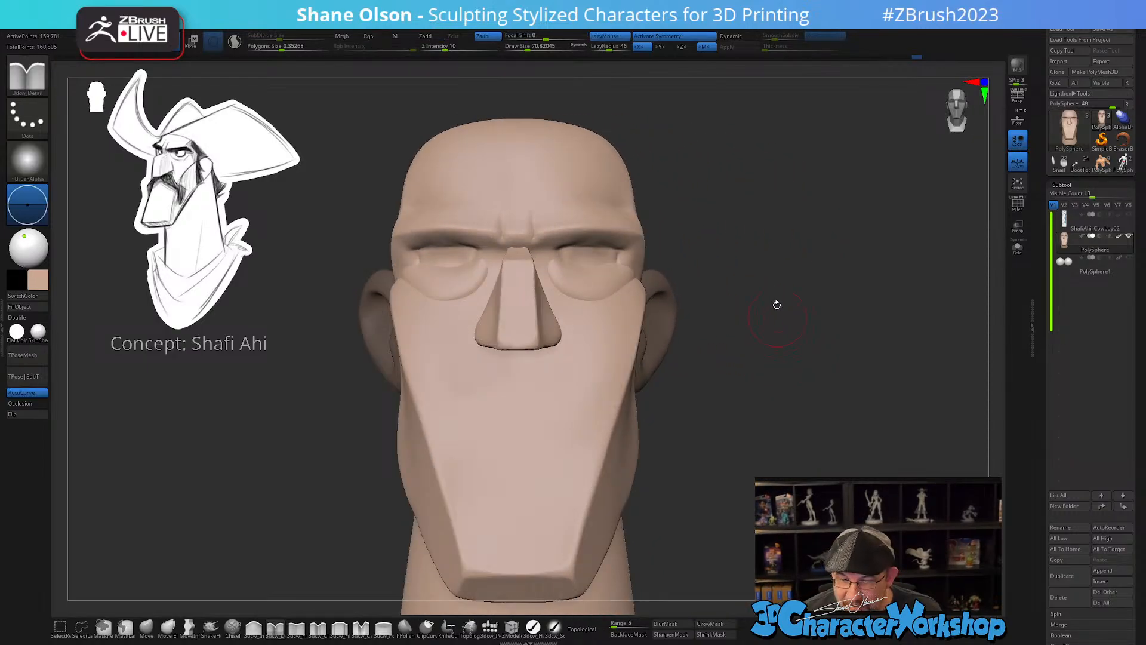
- Turn off symmetry, move the gizmo to the unmasked mesh center of the head, and reset its orientation
right_click(787, 281)
key(w)
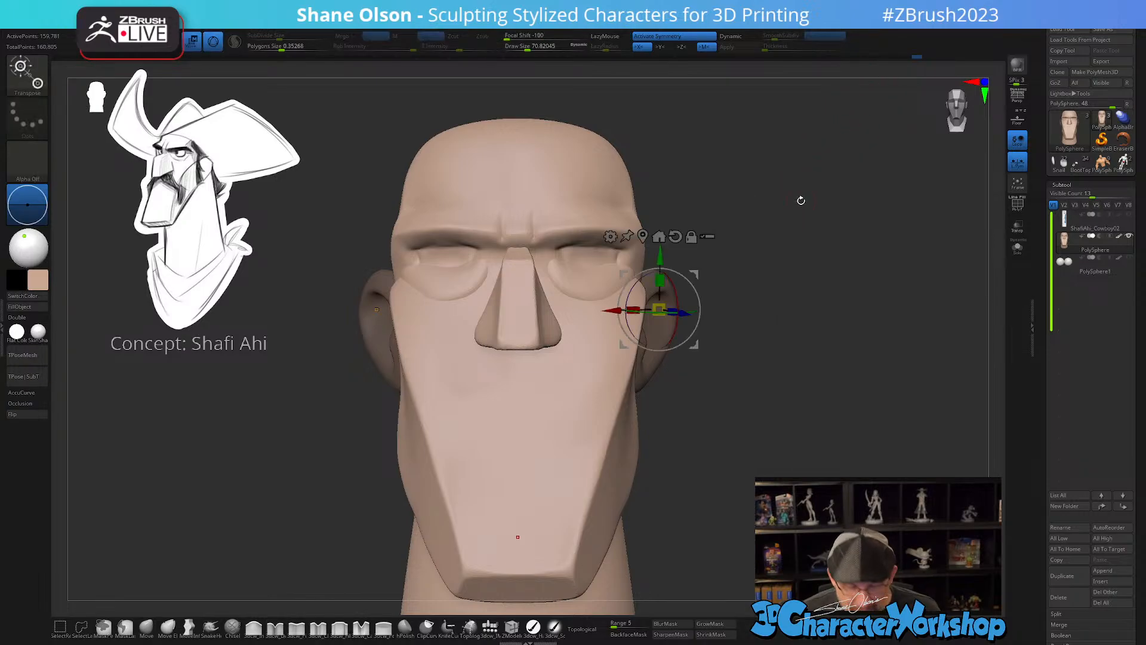
key(x)
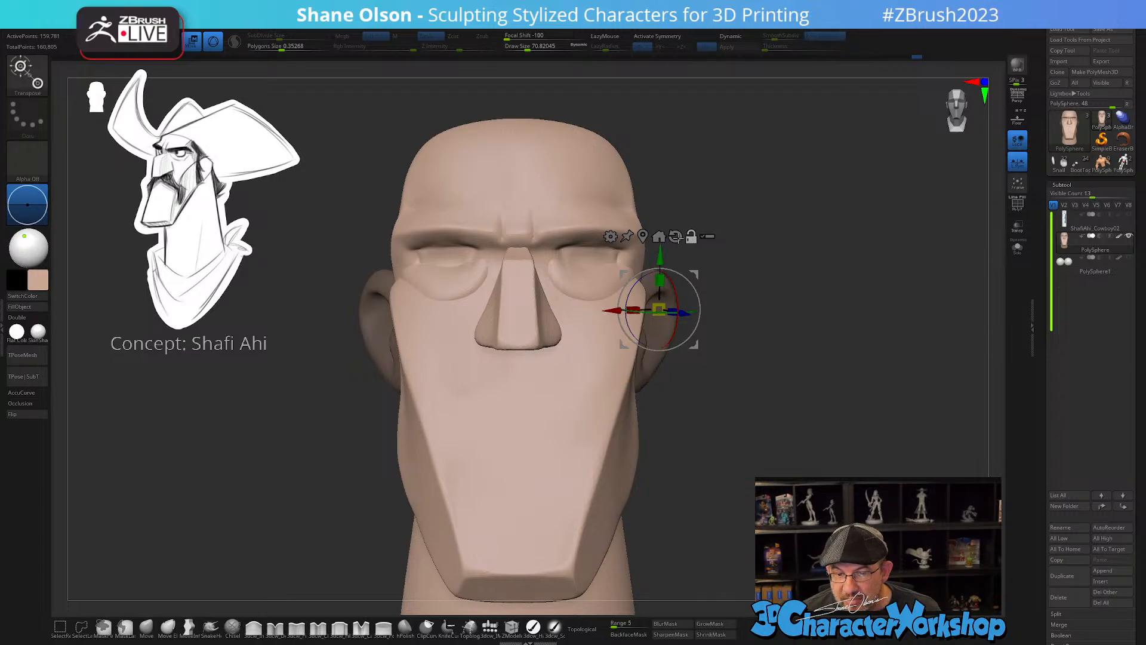
click(659, 236)
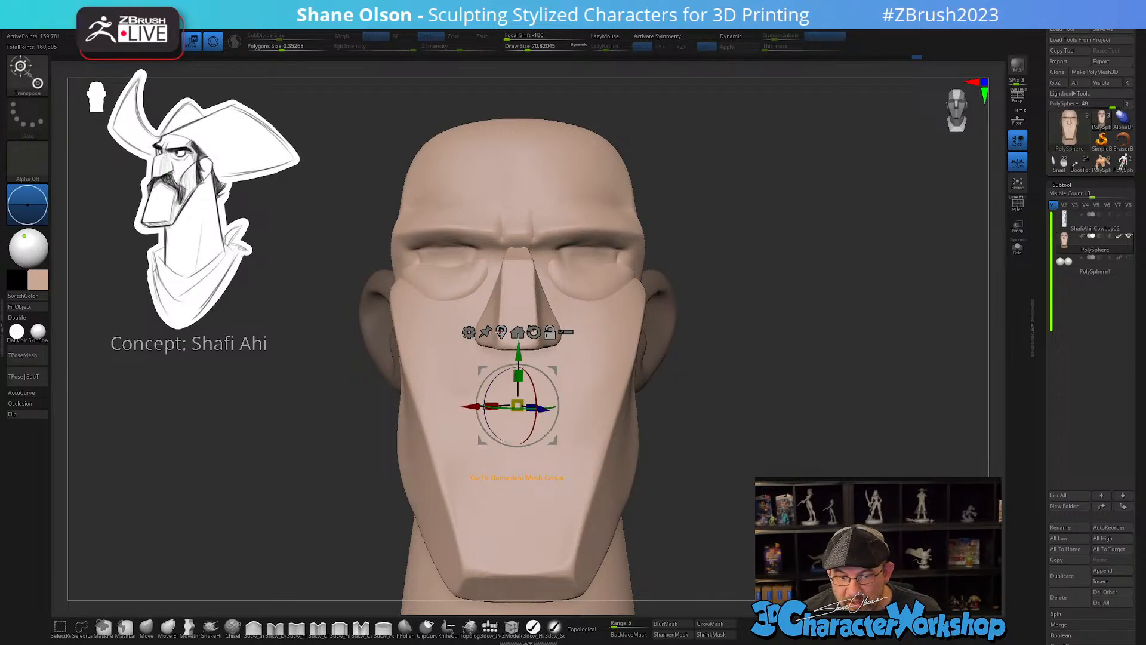
click(534, 332)
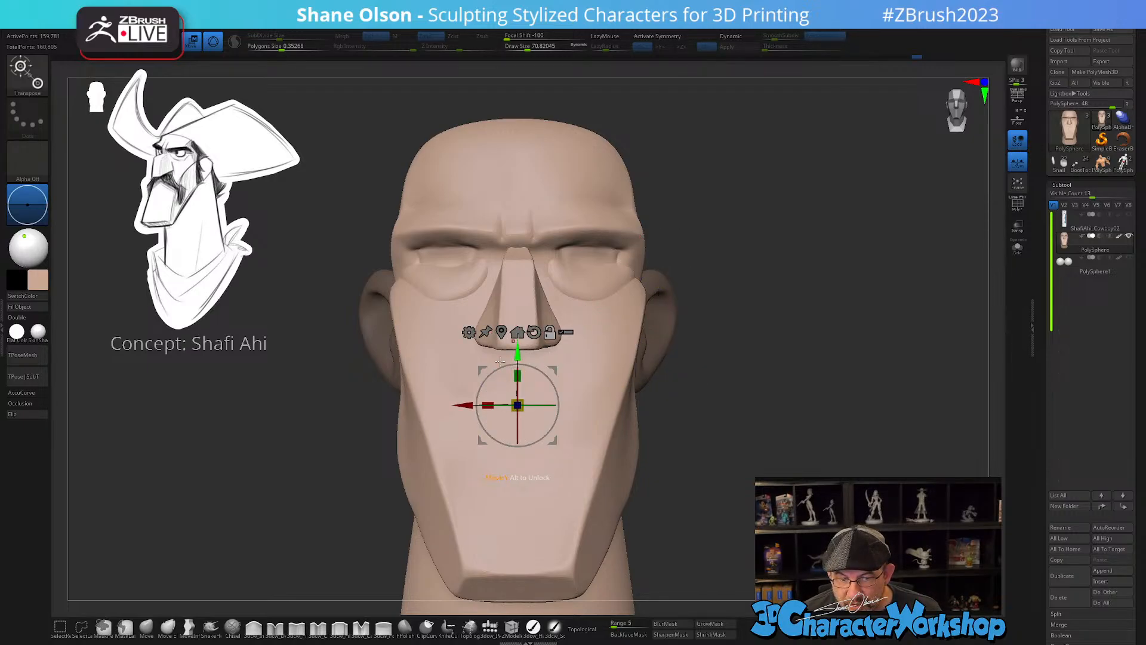
- Fuse the head's overlapping pieces with Remesh By Union and turn symmetry back on
click(469, 332)
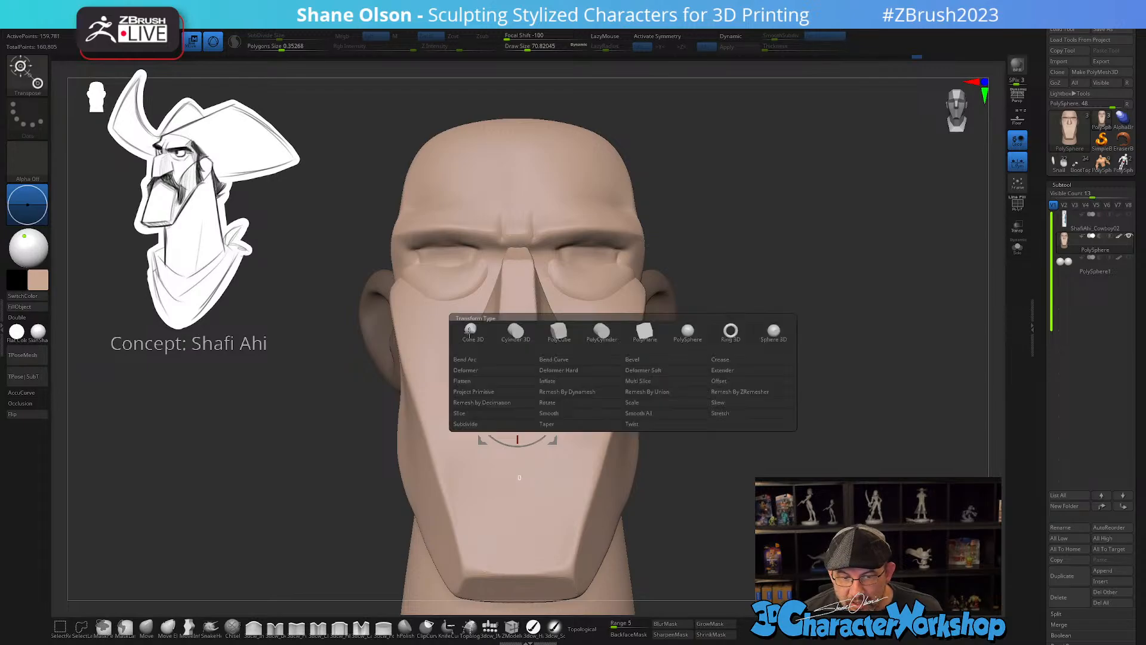
click(664, 394)
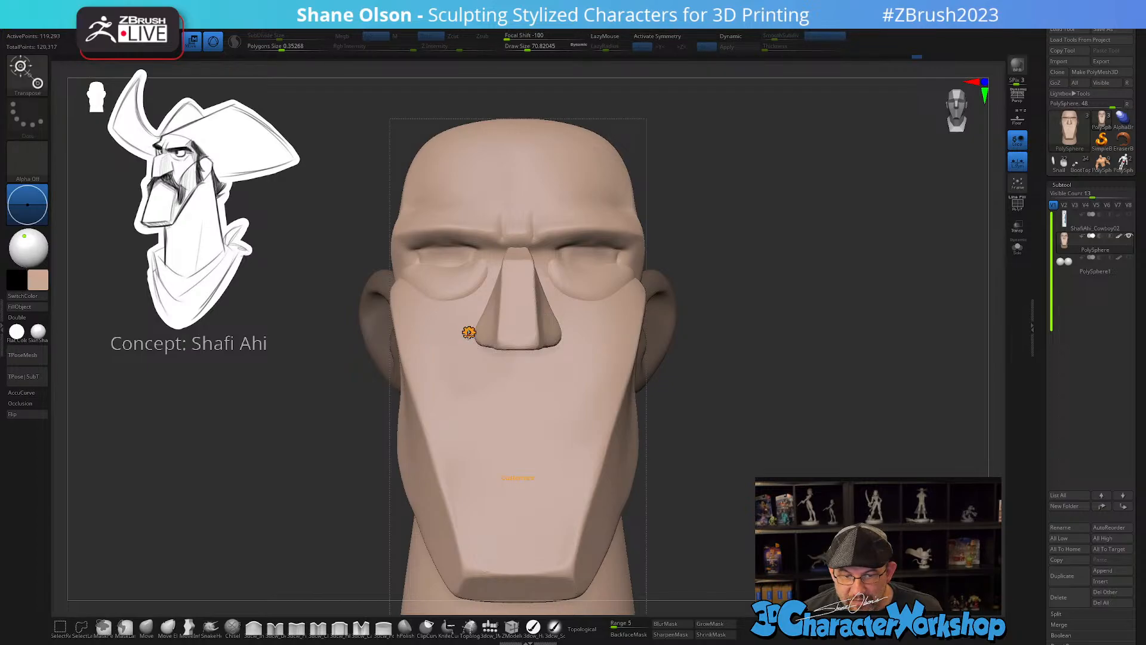
click(469, 332)
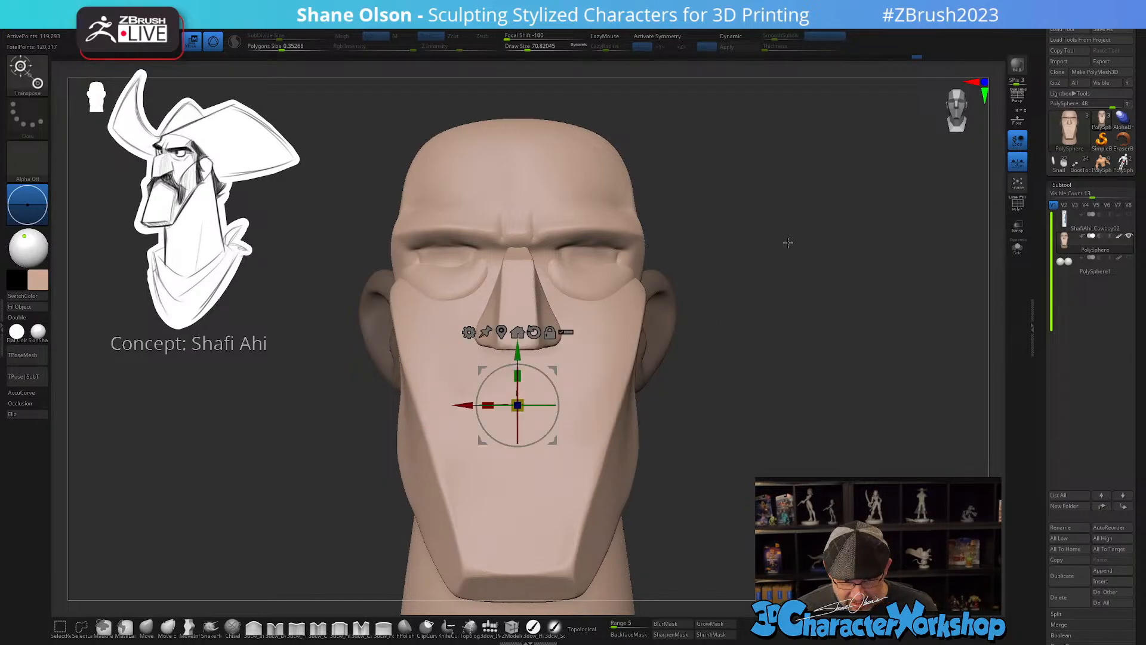
key(x)
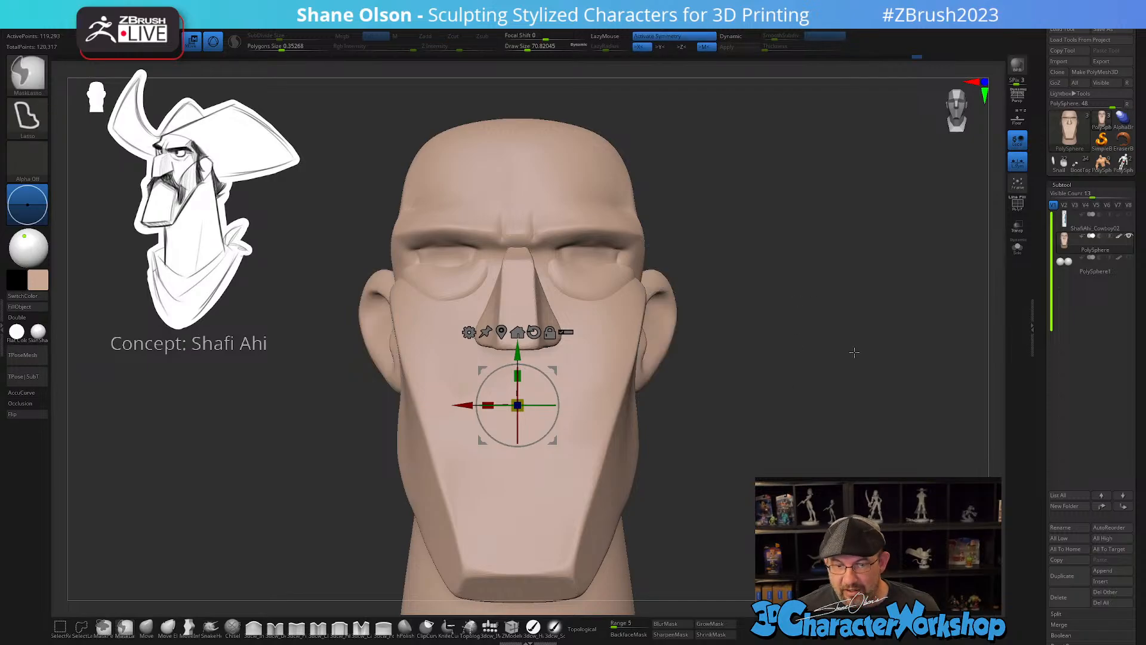
- Return to Draw mode and examine the fused head's topology and polygroup borders with the polyframe, around the eyes, cheeks and jaw
key(q)
mouse_move(844, 340)
mouse_down()
mouse_move(842, 295)
mouse_move(852, 305)
mouse_move(922, 243)
mouse_move(906, 348)
mouse_up()
key(shift+f)
alt+drag(871, 270, 847, 326)
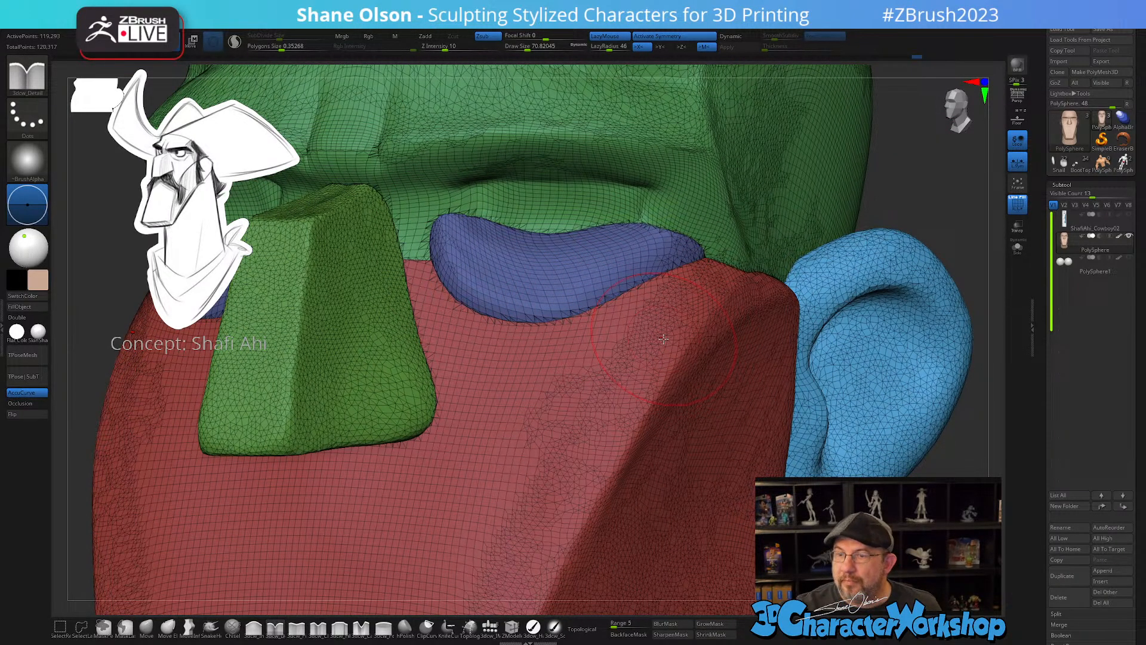
alt+right_drag(662, 400, 658, 461)
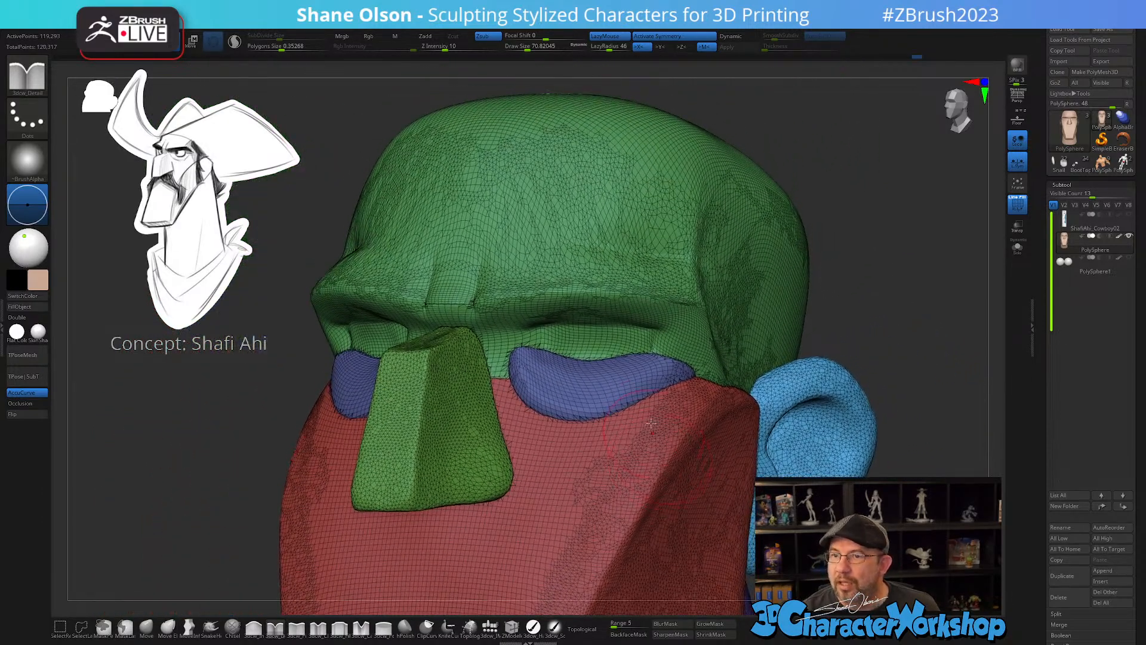
mouse_move(656, 389)
right_down()
mouse_move(663, 417)
mouse_move(653, 398)
mouse_move(674, 363)
mouse_move(663, 407)
right_up()
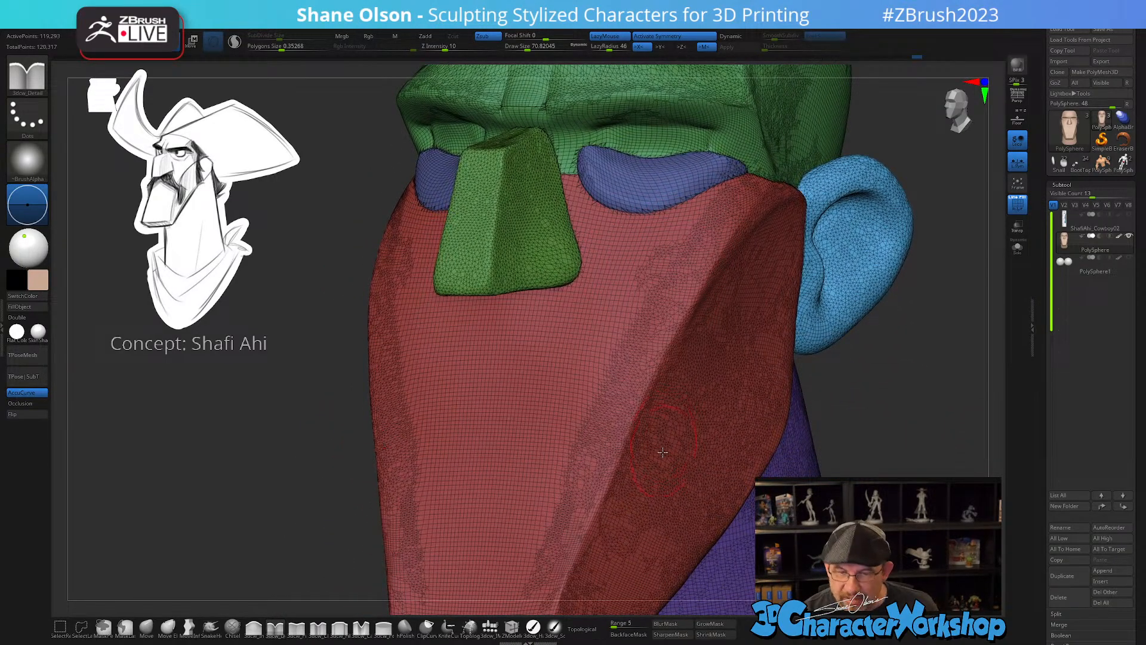
mouse_move(663, 452)
ctrl+right_down()
mouse_move(649, 384)
mouse_move(708, 494)
mouse_move(684, 496)
mouse_move(688, 473)
ctrl+right_up()
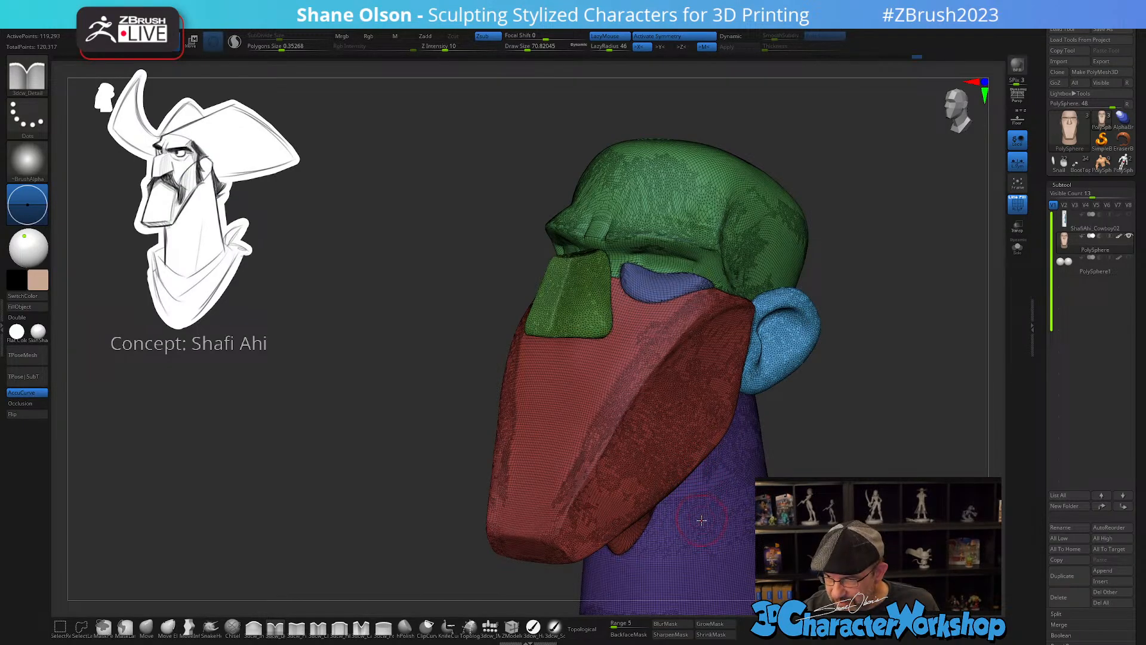
key(shift+f)
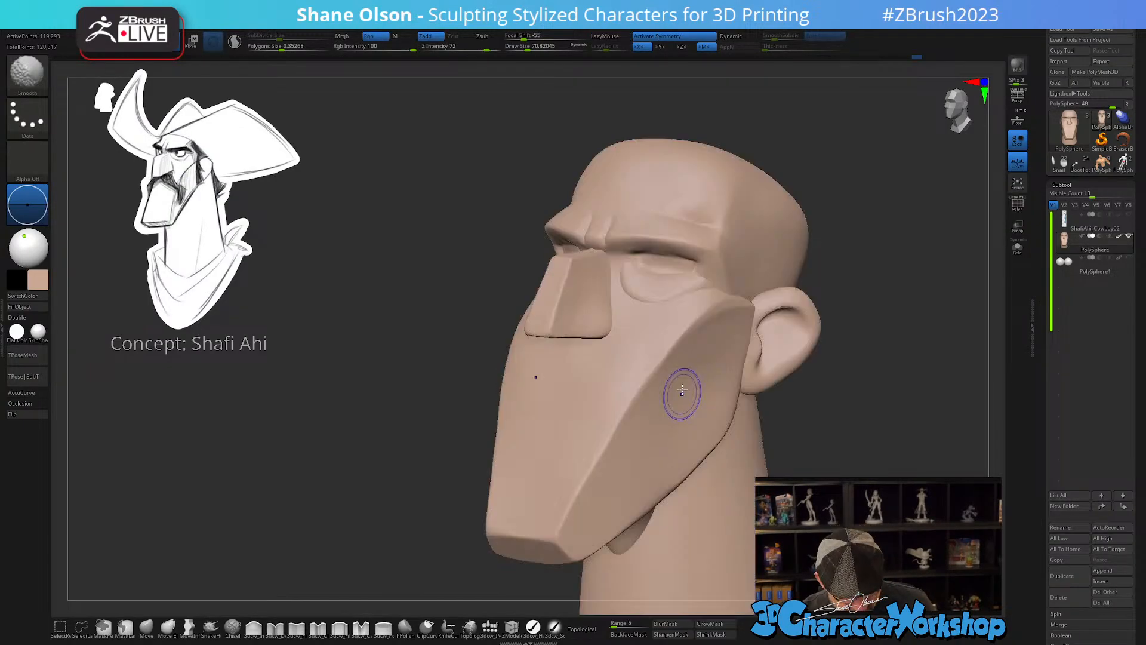
- Enable Sculptris Pro and smooth the seam between the nose and the inner eye bag at a draw size of about 49
mouse_move(678, 389)
ctrl+right_down()
mouse_move(679, 345)
mouse_move(676, 491)
mouse_move(671, 461)
mouse_move(649, 448)
ctrl+right_up()
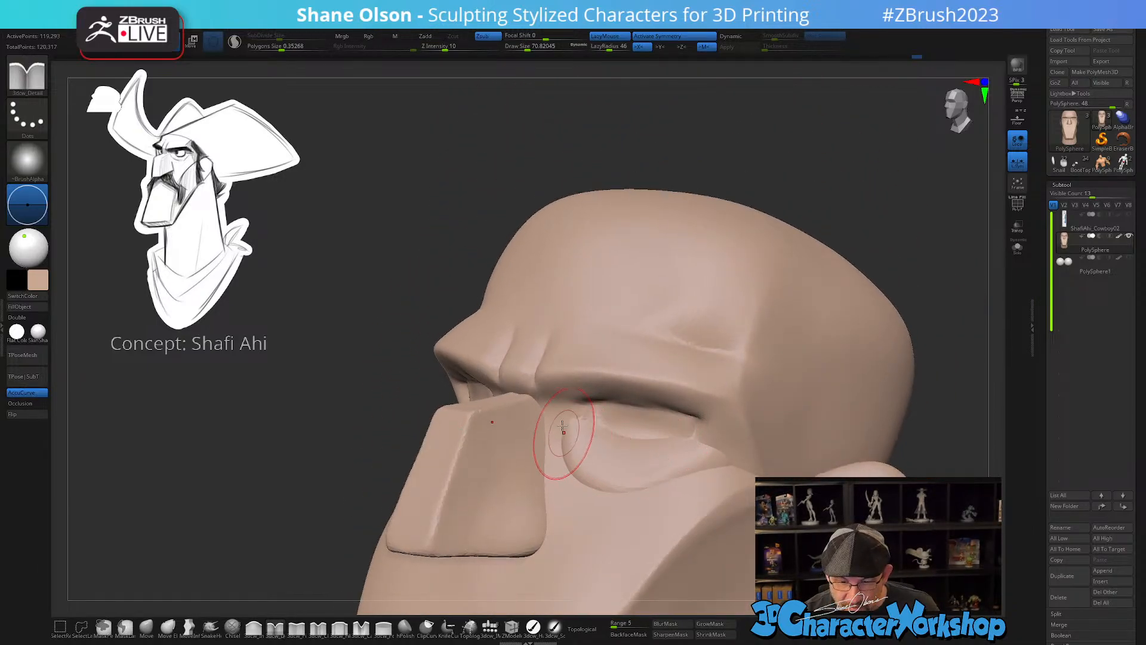
alt+right_drag(557, 419, 564, 388)
key(s)
drag(568, 414, 552, 386)
shift+drag(557, 457, 553, 417)
- Show the polyframe and smooth the junction of the nose bridge, brow and cheek at a draw size of about 35
key(shift+f)
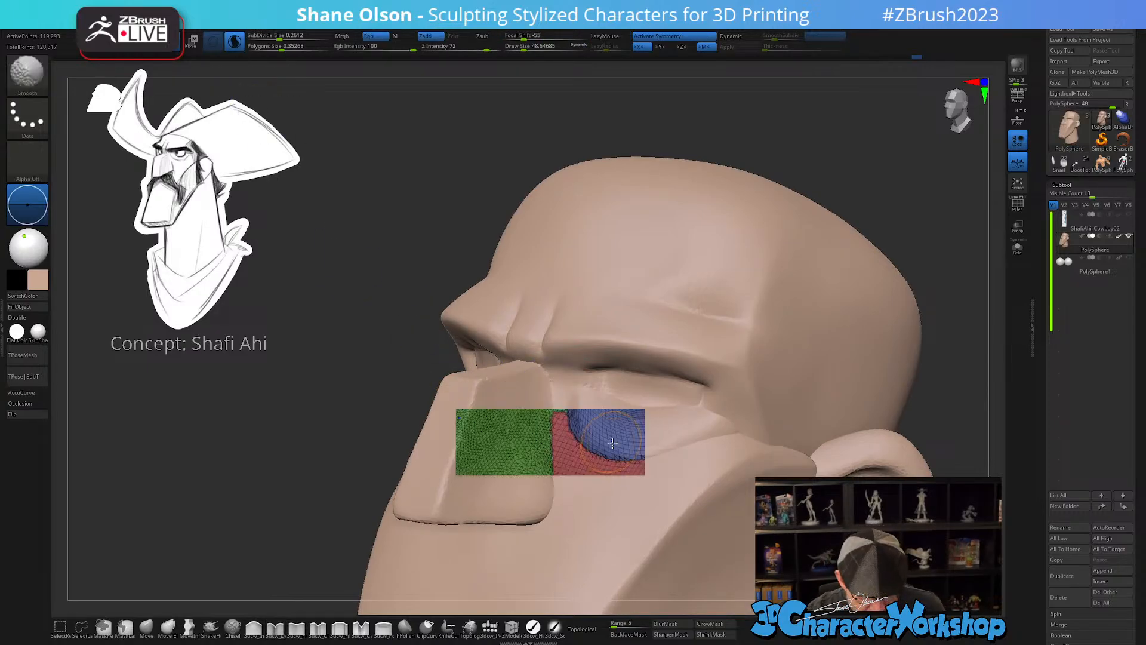
right_drag(579, 413, 553, 403)
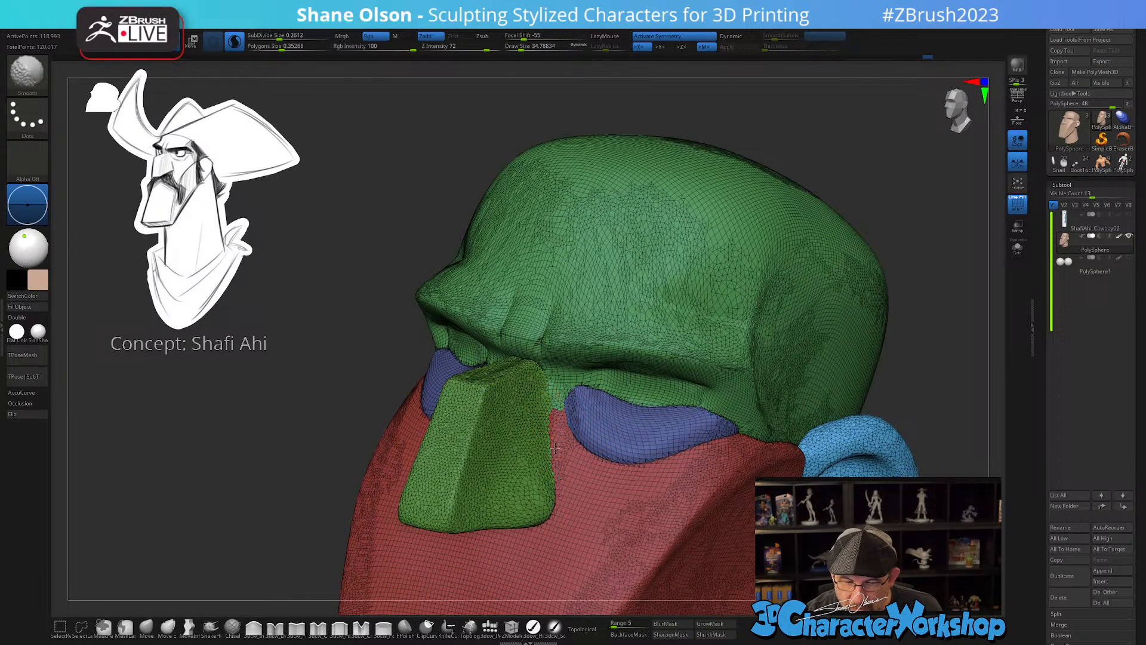
shift+drag(544, 388, 553, 399)
right_drag(554, 397, 588, 434)
shift+drag(520, 382, 514, 396)
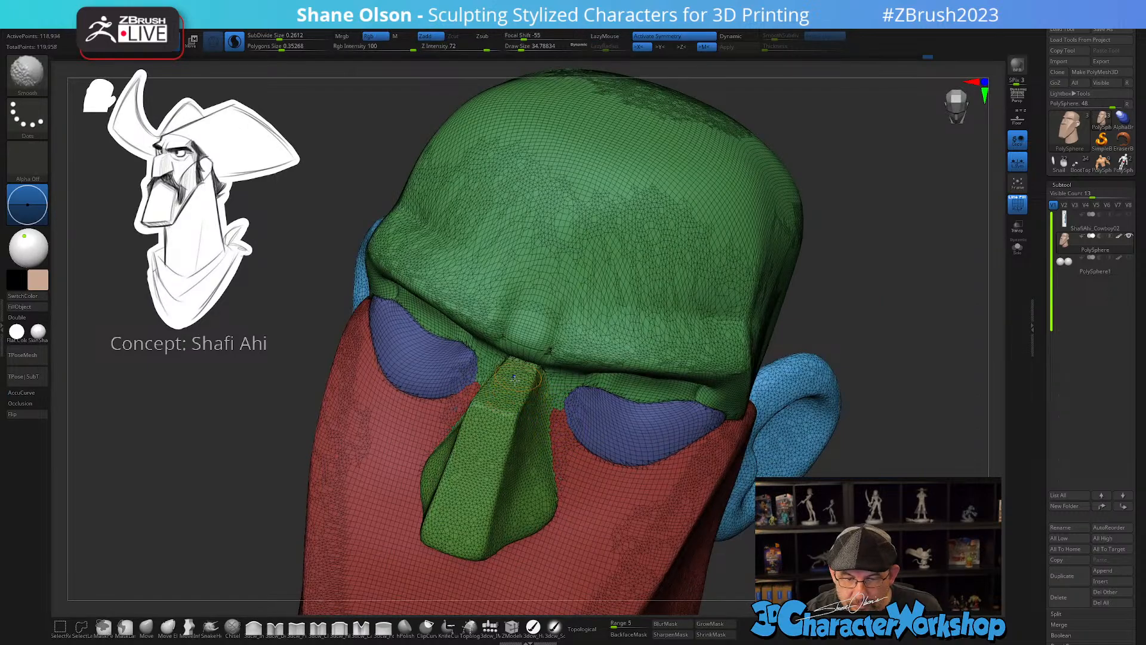
- Smooth the eye socket surface between the brow and eye bag at a draw size of about 44, and hide the polyframe
mouse_move(661, 485)
right_down()
mouse_move(655, 473)
mouse_move(687, 499)
mouse_move(654, 466)
right_up()
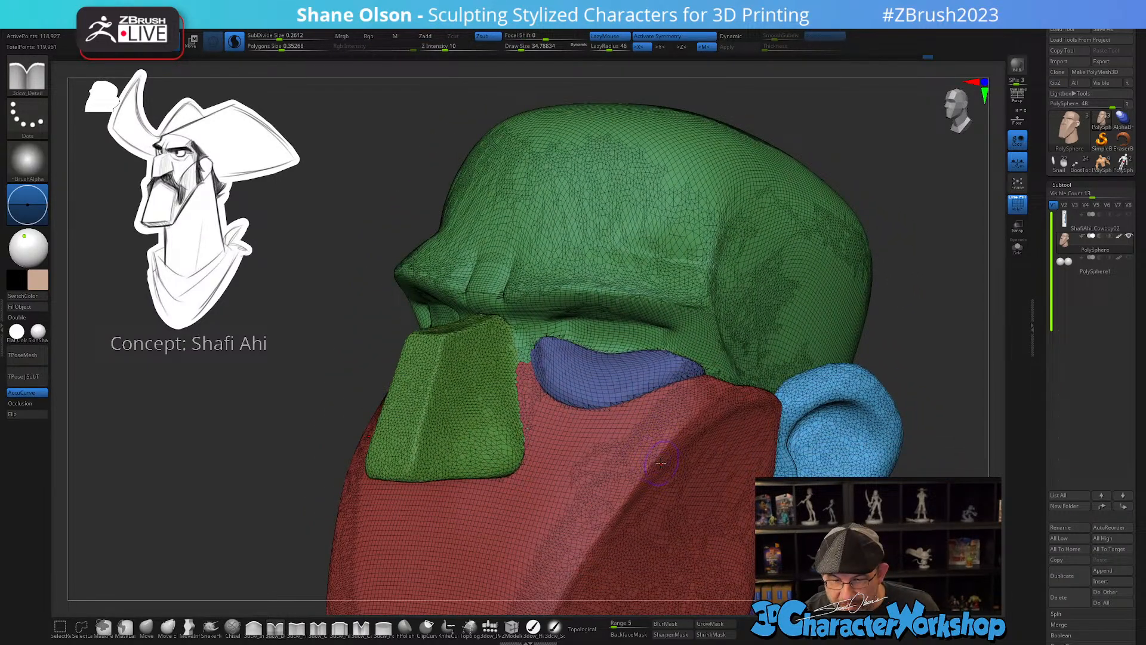
key(s)
mouse_move(616, 352)
mouse_down()
mouse_move(575, 350)
mouse_move(661, 362)
mouse_up()
mouse_move(687, 467)
right_down()
mouse_move(645, 470)
mouse_move(685, 476)
mouse_move(668, 463)
right_up()
key(shift+f)
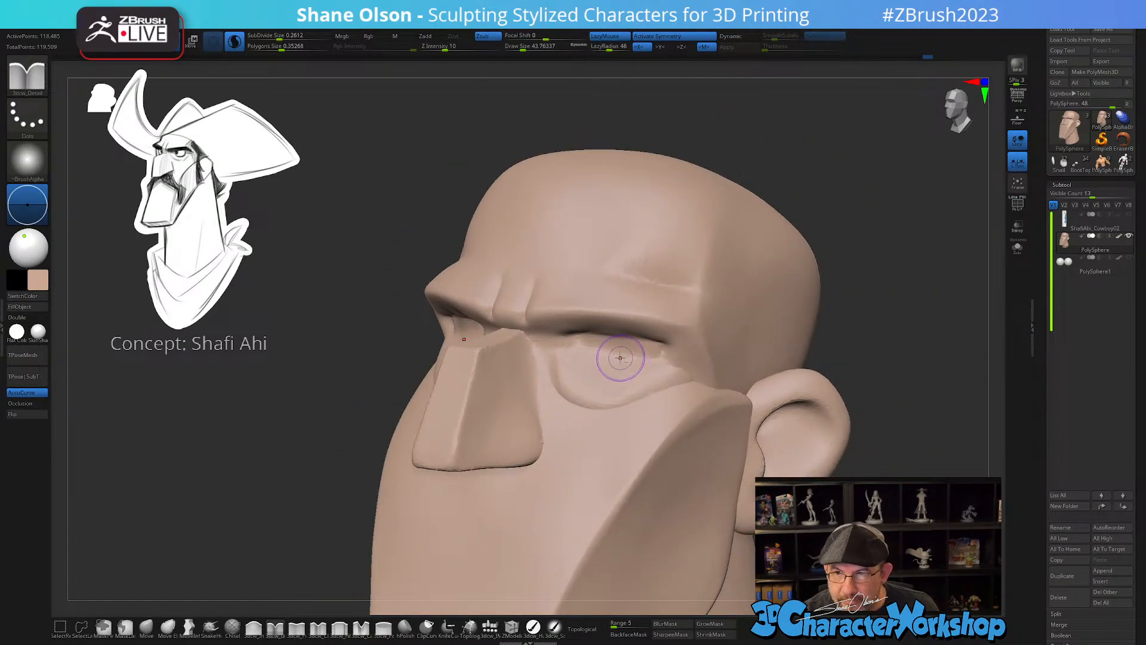
alt+right_drag(616, 348, 598, 304)
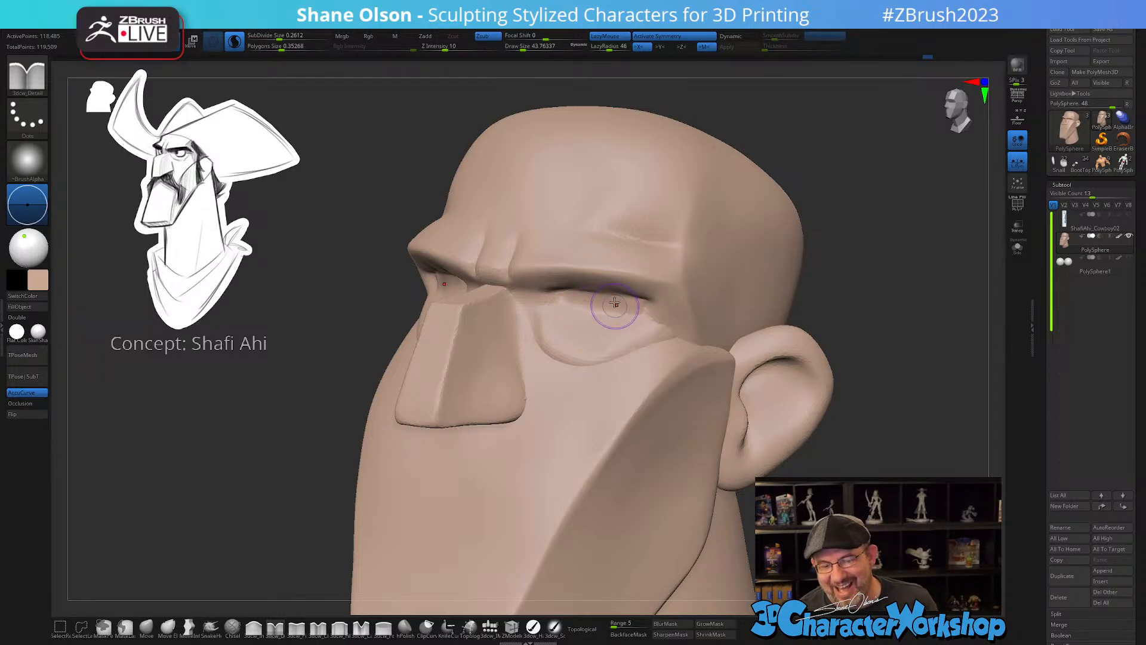
- Pinch the crease under the brow with the Pinch brush at a draw size of about 44, and smooth the inner eye corner at about 27
right_drag(611, 269, 619, 257)
mouse_move(628, 352)
right_down()
mouse_move(650, 328)
mouse_move(604, 315)
mouse_move(605, 352)
right_up()
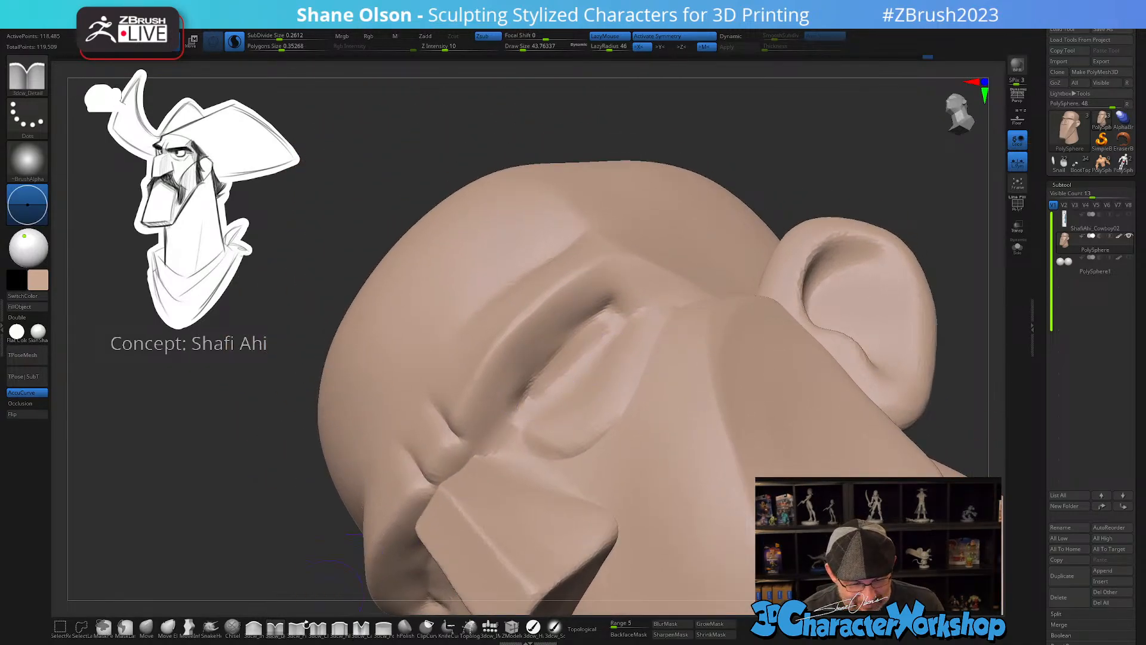
click(298, 629)
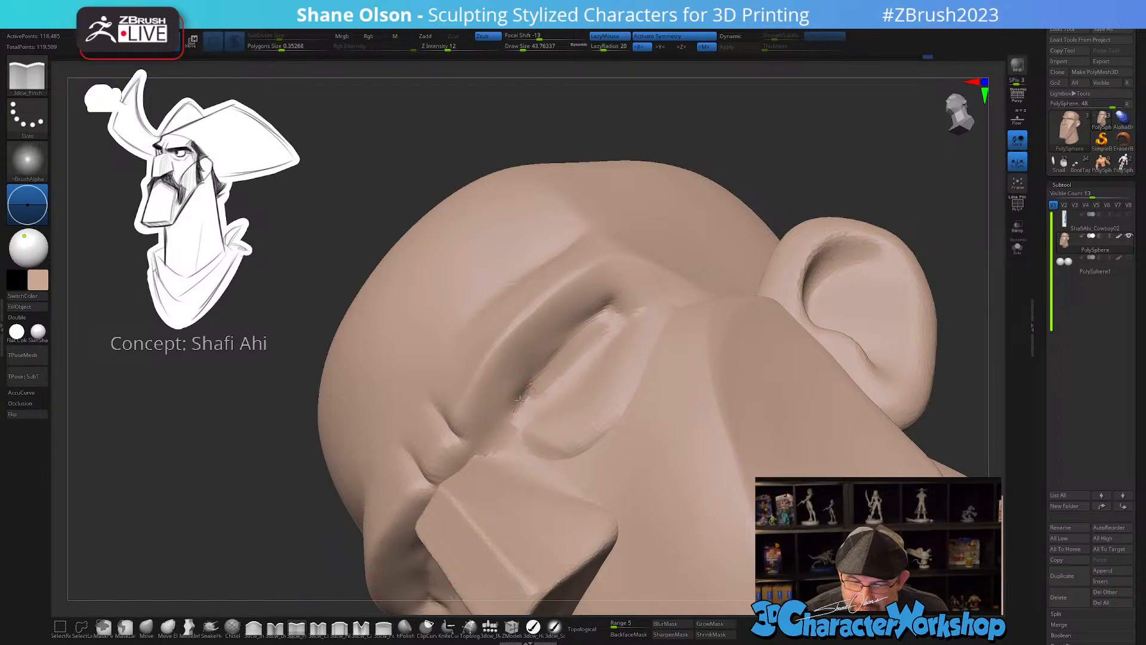
mouse_move(589, 348)
right_down()
mouse_move(579, 379)
mouse_move(596, 377)
right_up()
key(shift)
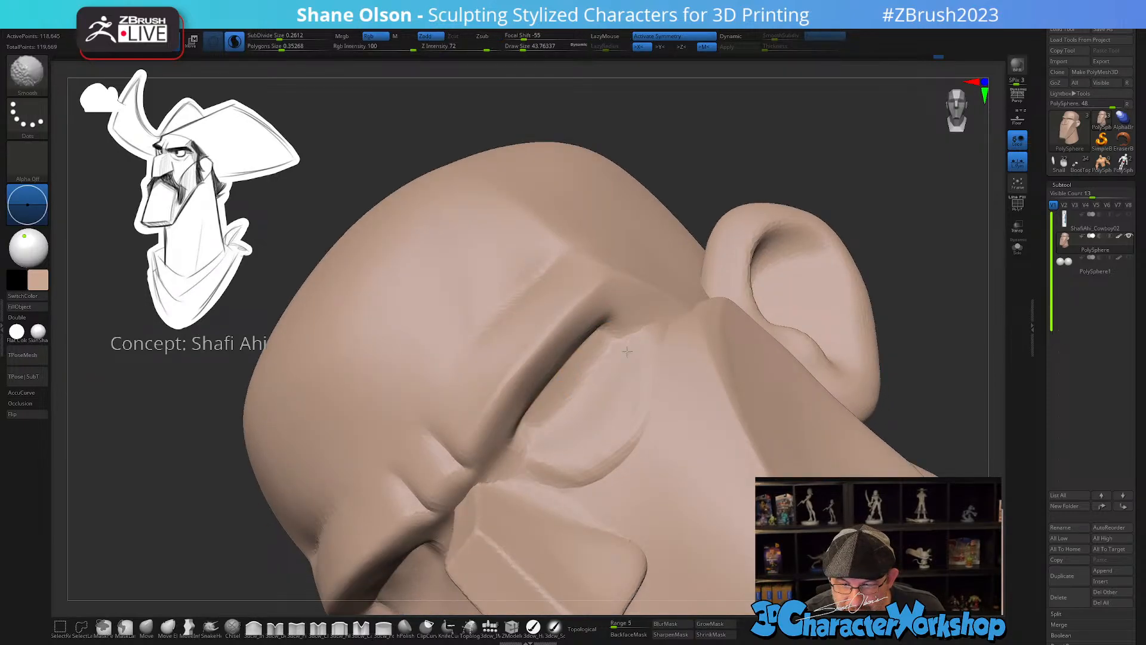
mouse_move(563, 415)
right_down()
mouse_move(603, 402)
mouse_move(550, 358)
right_up()
key(shift)
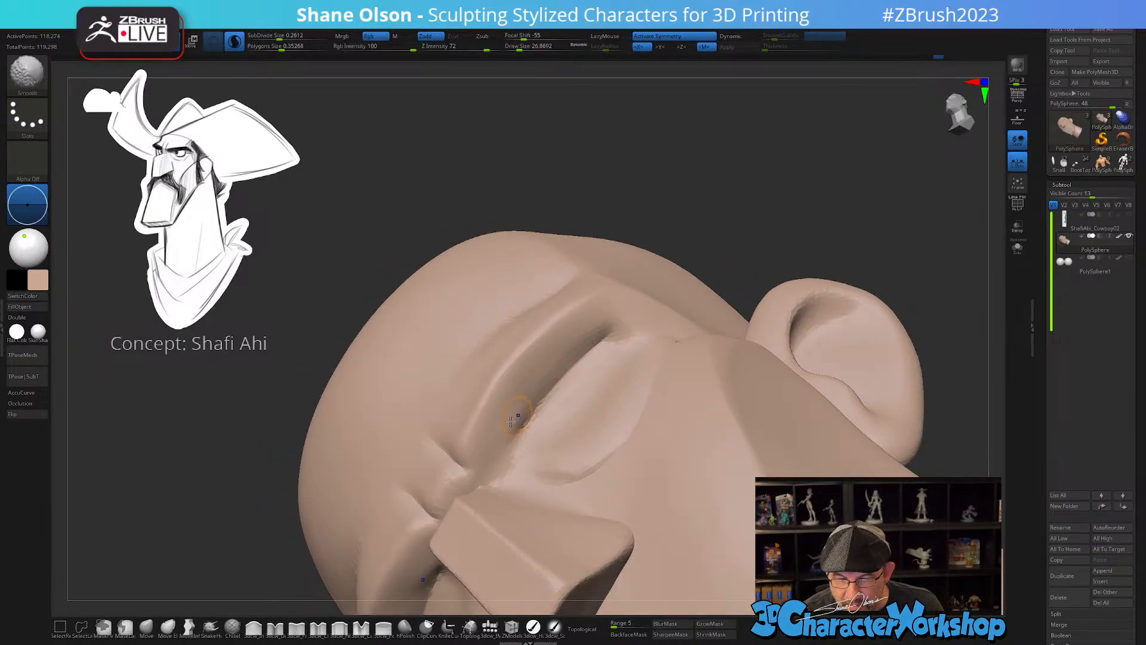
- Sharpen the edges of the brow ridge with the Pinch brush at a draw size of about 54
mouse_move(622, 366)
right_down()
mouse_move(581, 416)
mouse_move(593, 404)
mouse_move(650, 404)
mouse_move(634, 440)
mouse_move(657, 412)
mouse_move(652, 399)
mouse_move(669, 408)
right_up()
key(s)
drag(667, 409, 671, 410)
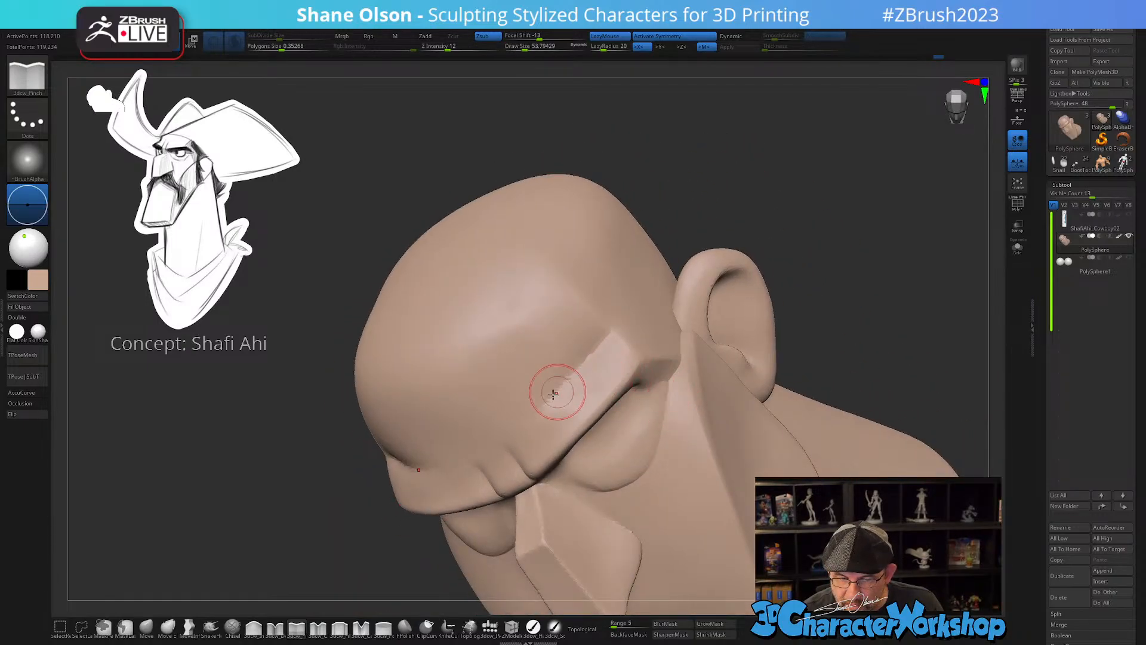
- Pinch the front and side edges of the nose and its bridge at a draw size of about 41
right_drag(632, 415, 671, 529)
mouse_move(614, 414)
ctrl+right_down()
mouse_move(617, 430)
mouse_move(634, 415)
ctrl+right_up()
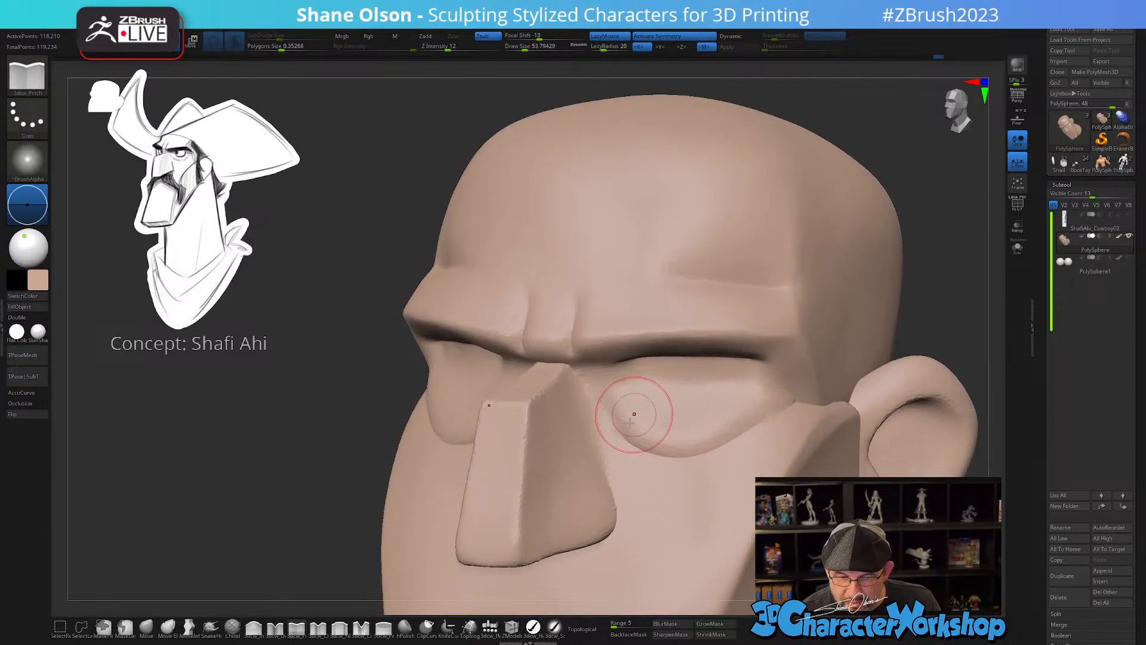
key(s)
drag(638, 419, 631, 419)
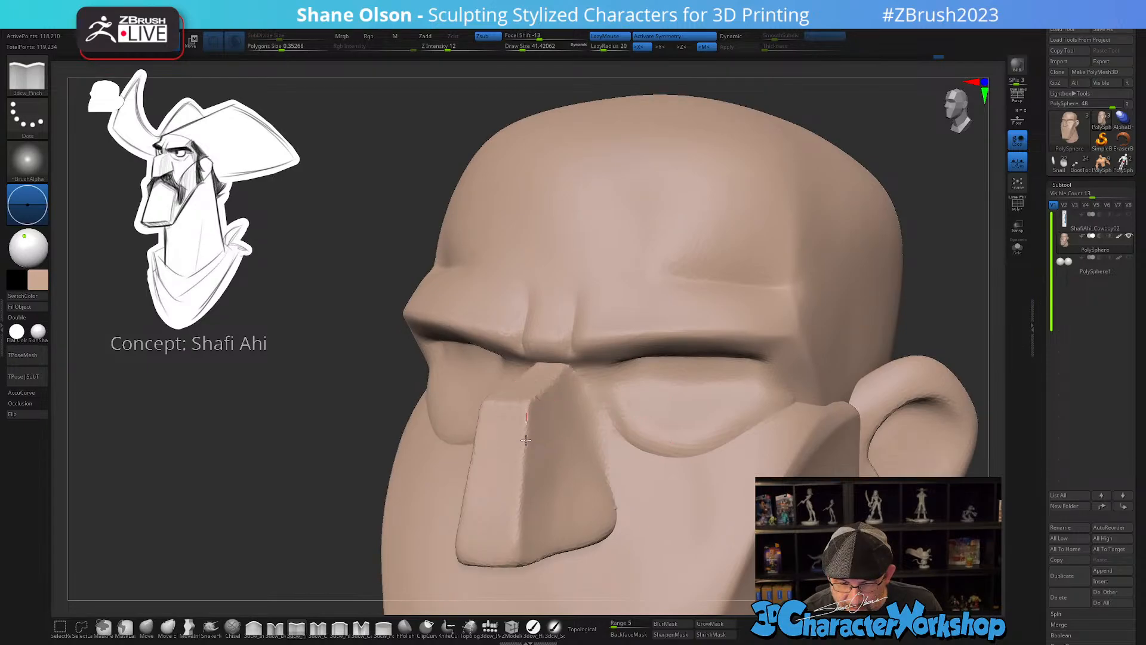
right_drag(575, 389, 540, 410)
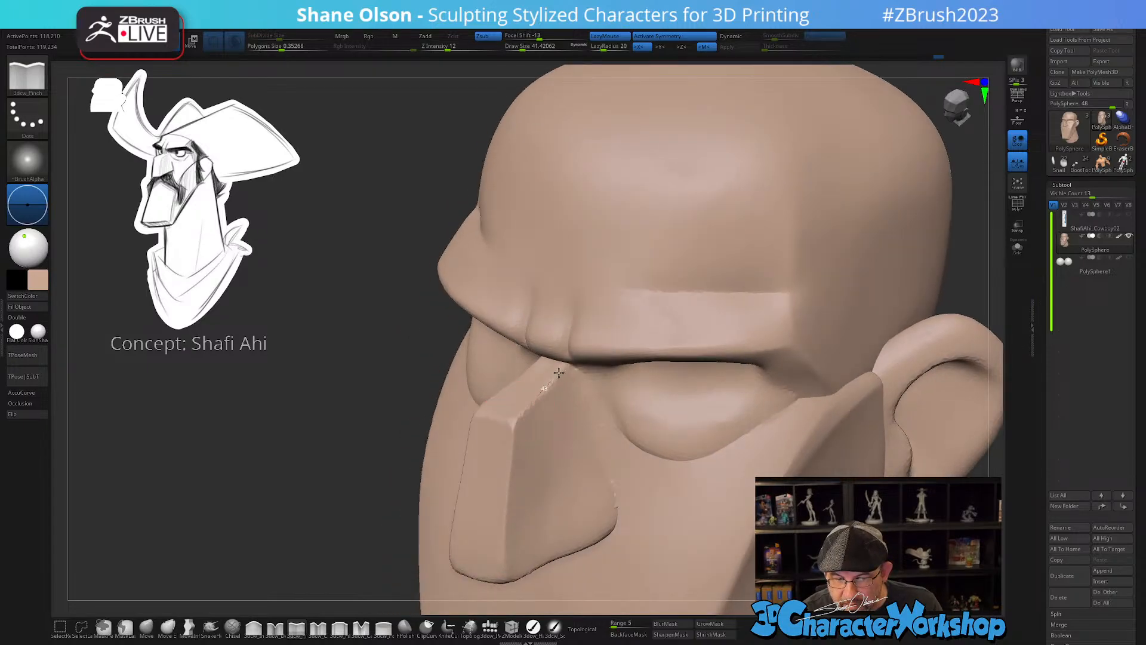
right_drag(627, 495, 658, 478)
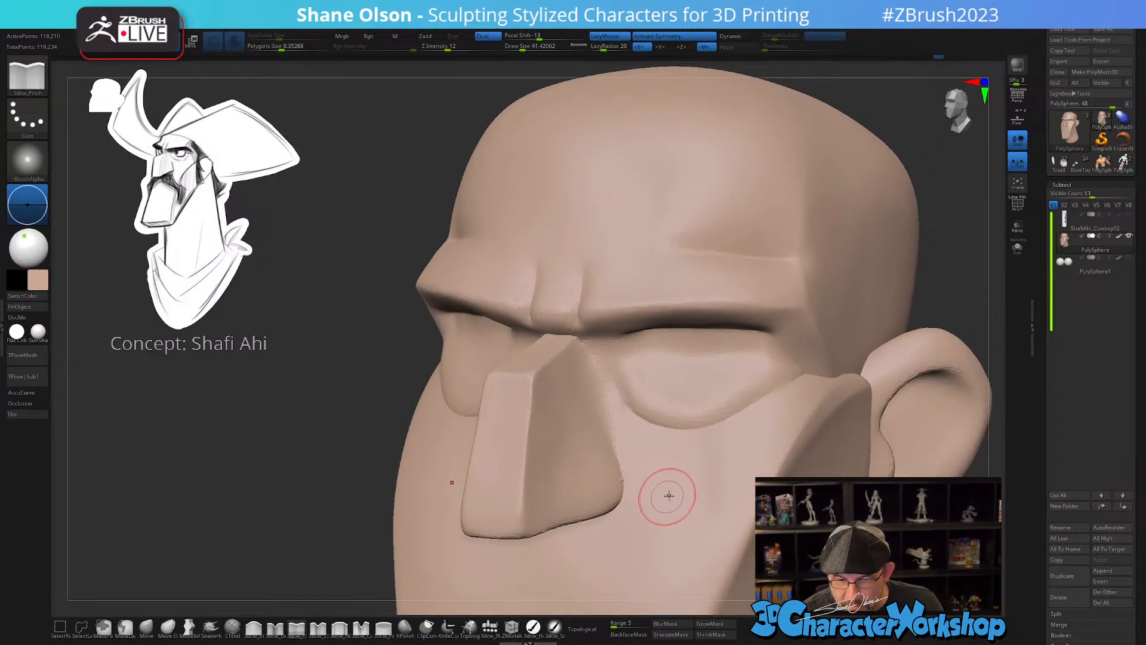
- Show the eyeballs subtool and reshape the inner brows into an angrier angle with the Move brush at draw sizes of about 128 and 202
click(1129, 257)
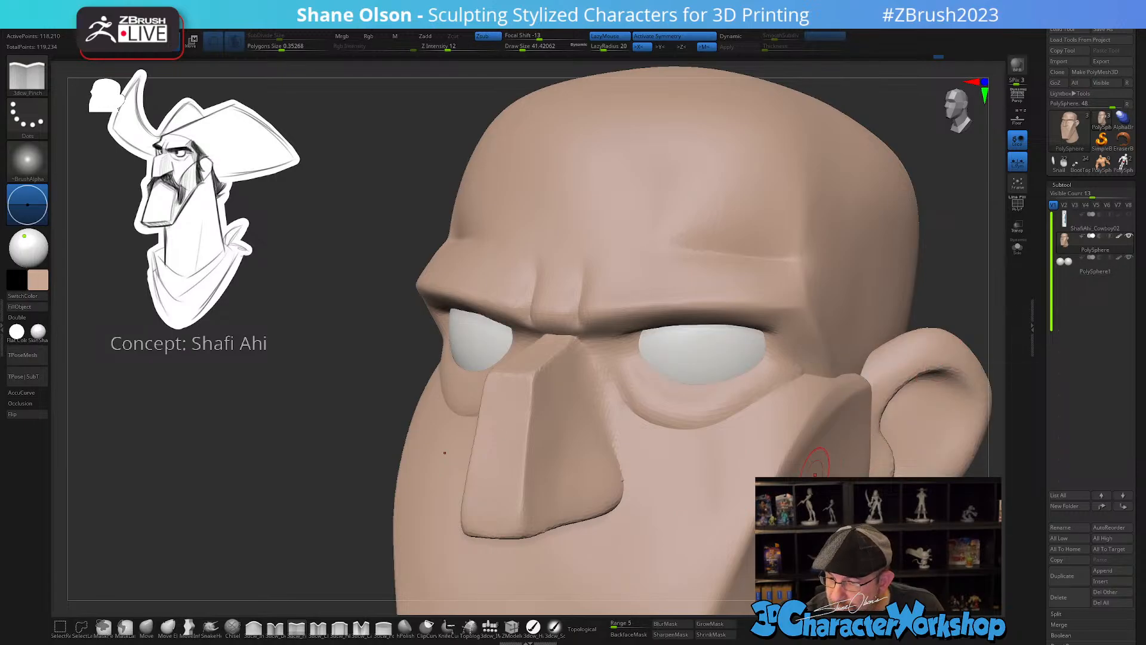
ctrl+right_drag(730, 497, 736, 481)
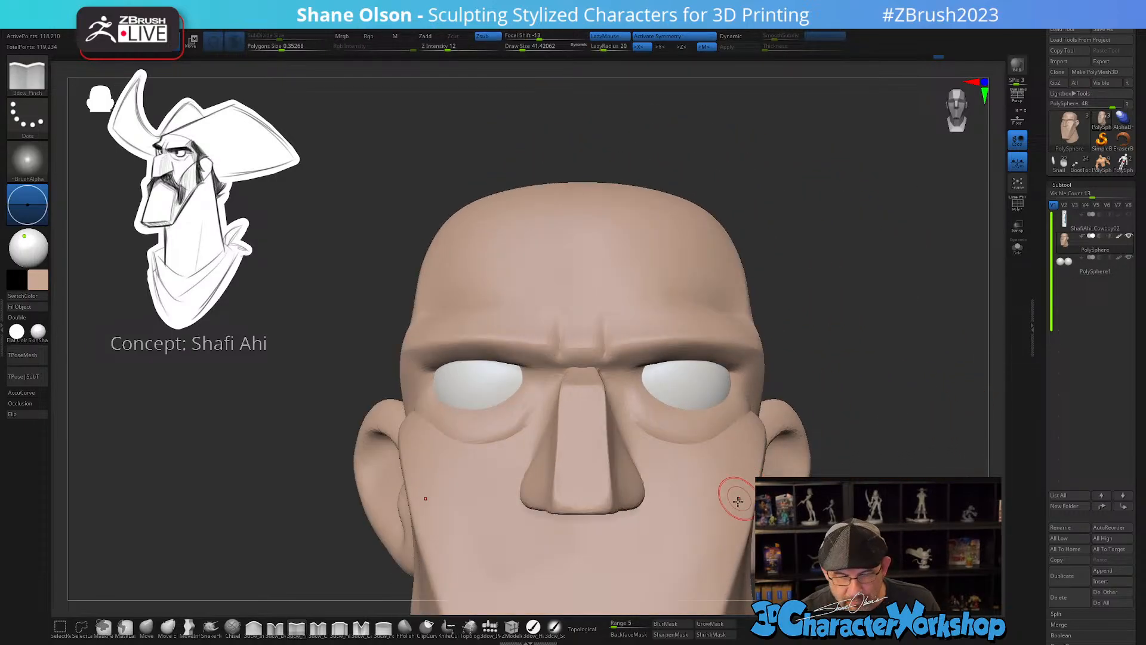
click(148, 626)
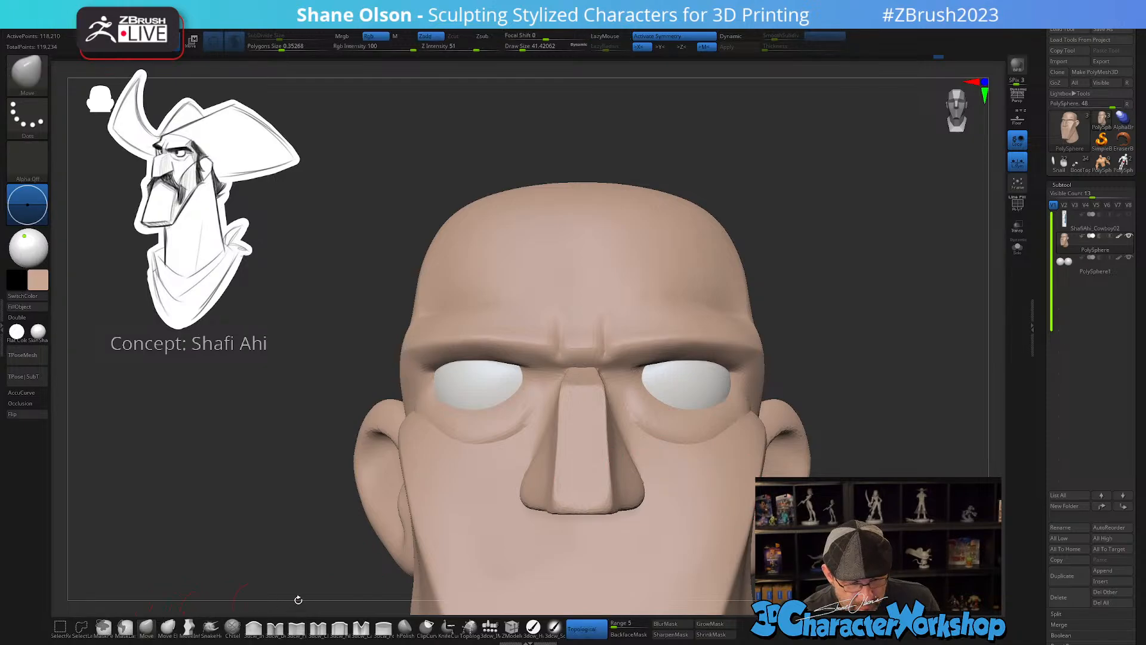
key(s)
drag(685, 385, 696, 384)
alt+right_drag(691, 378, 678, 419)
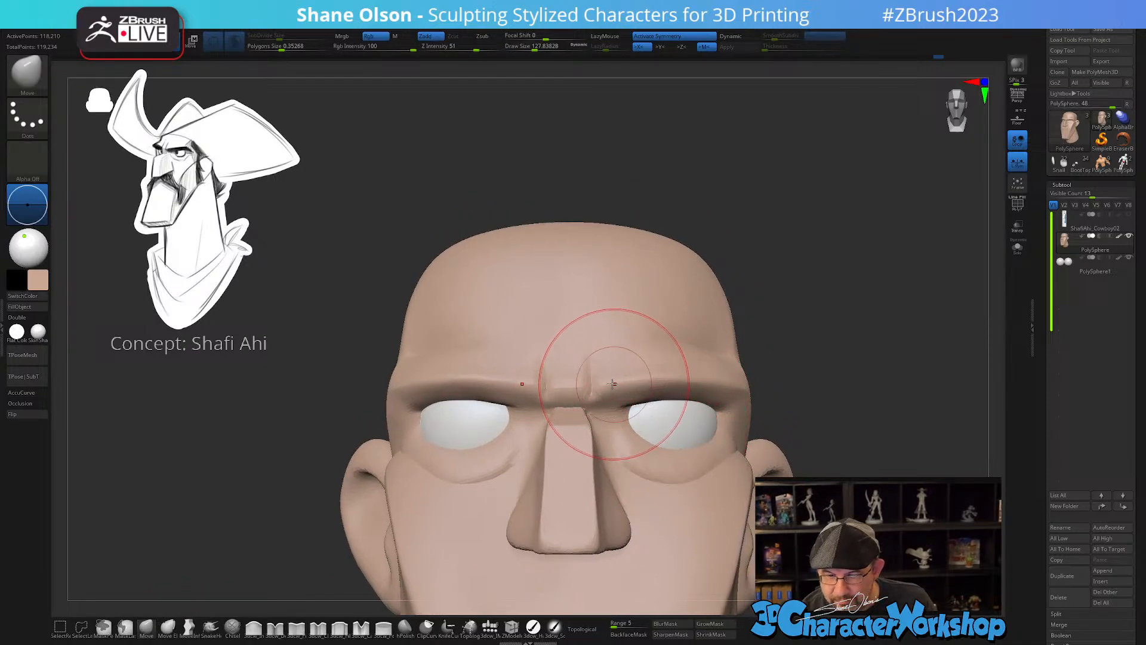
key(s)
drag(612, 380, 622, 380)
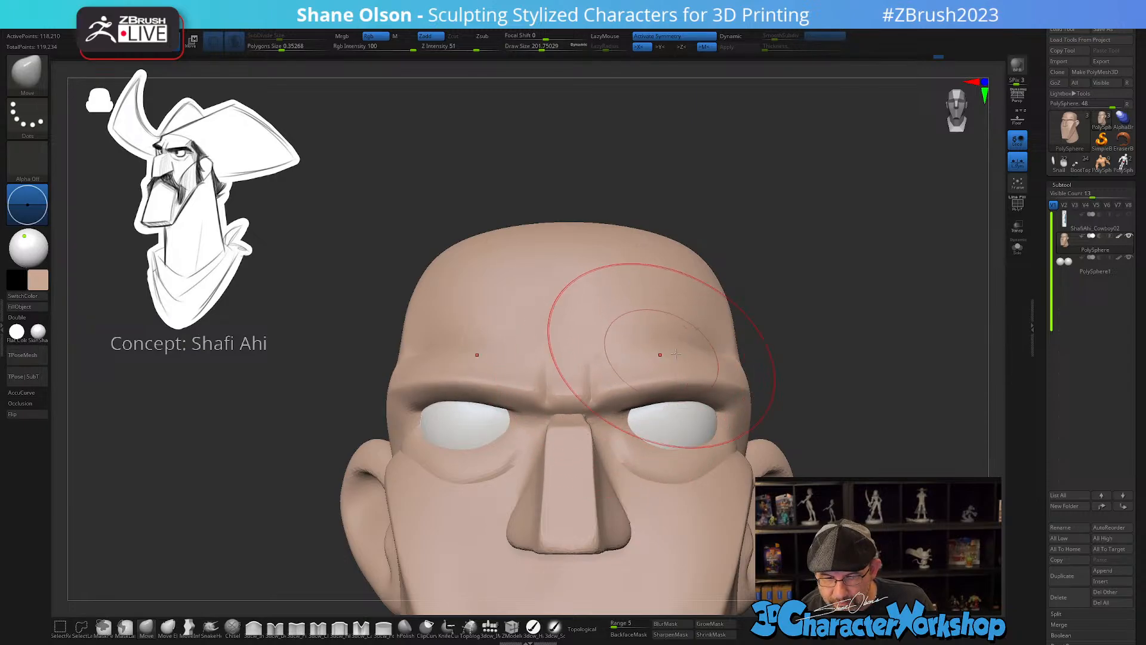
- Refine the slant of the brow and the area between the eyebrows with the Move brush at a draw size of about 172
right_drag(731, 348, 698, 358)
key(s)
drag(665, 370, 661, 382)
drag(577, 379, 576, 386)
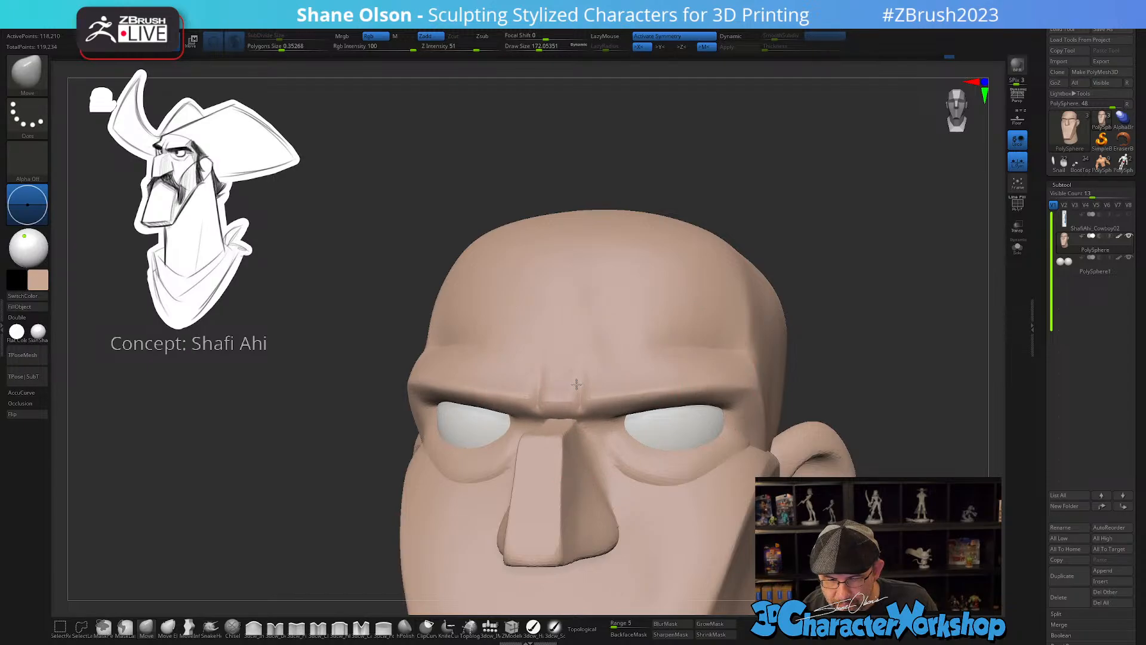
- Reshape the nose profile from the side with the infinite-depth Move brush, using draw sizes of about 132 and 116
right_drag(577, 384, 494, 581)
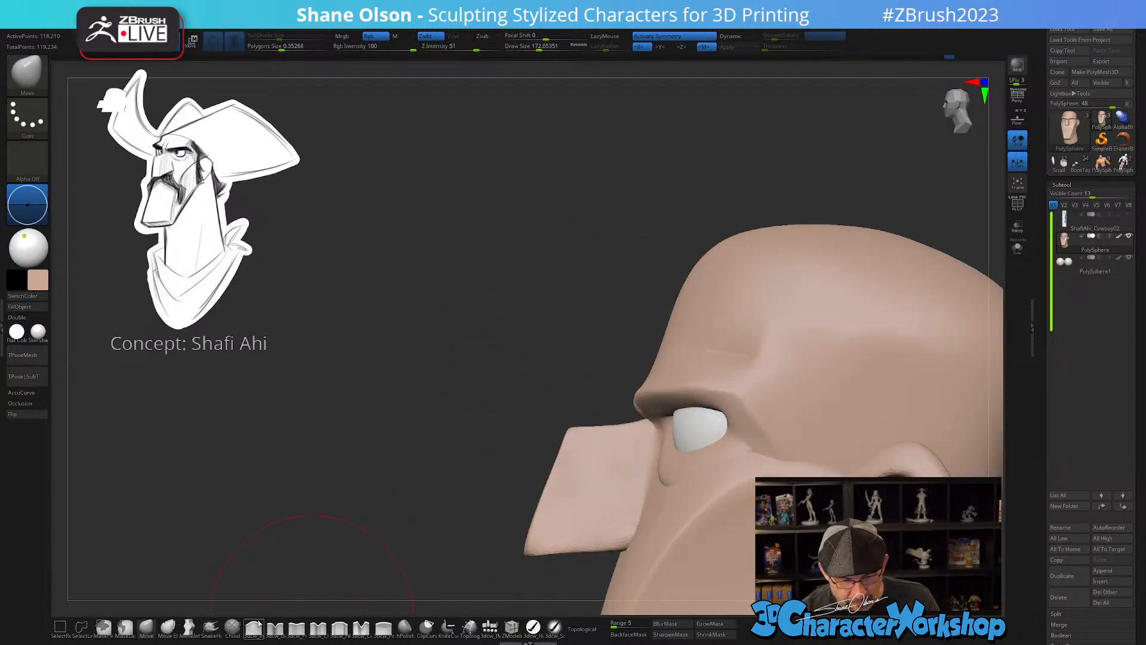
click(189, 626)
key(s)
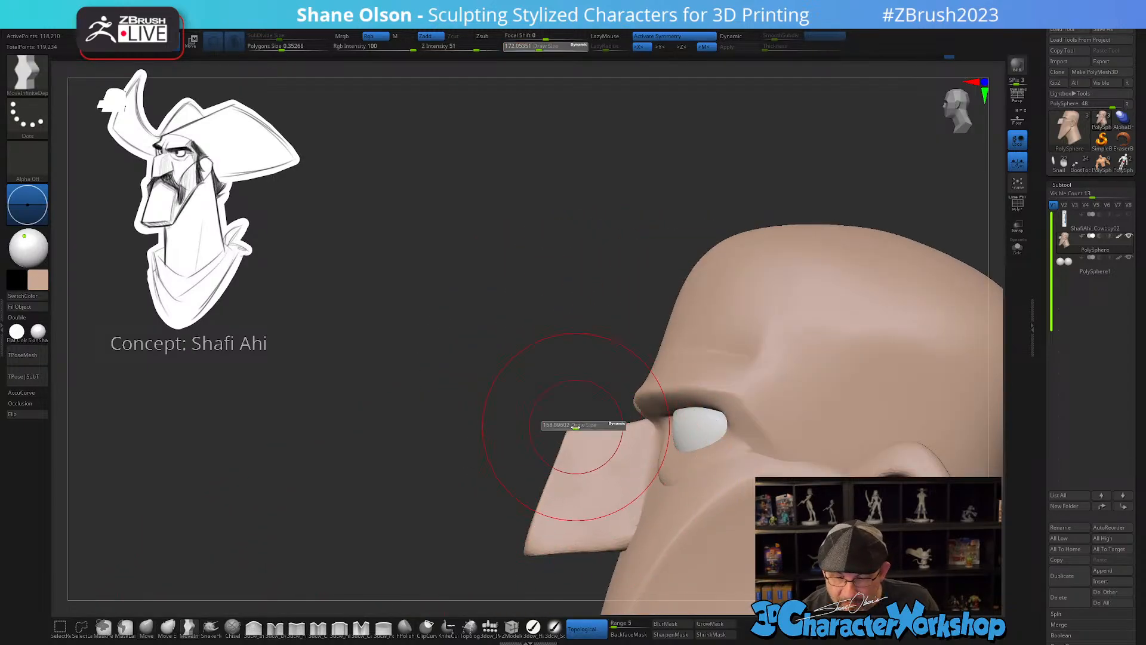
drag(570, 402, 556, 402)
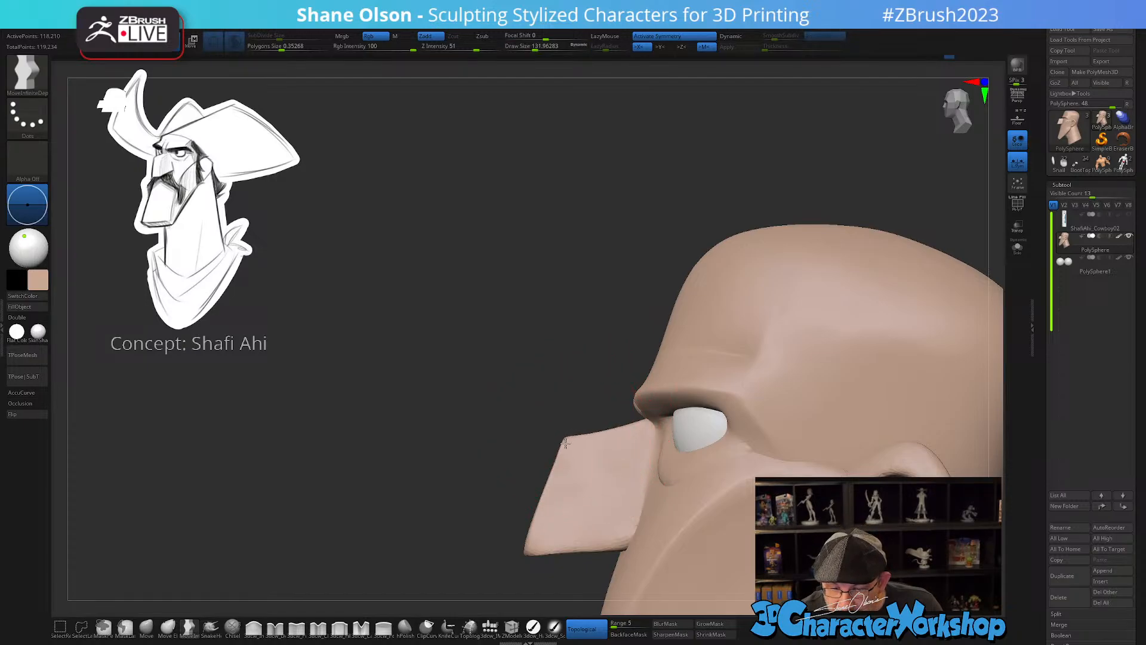
drag(565, 443, 602, 442)
key(s)
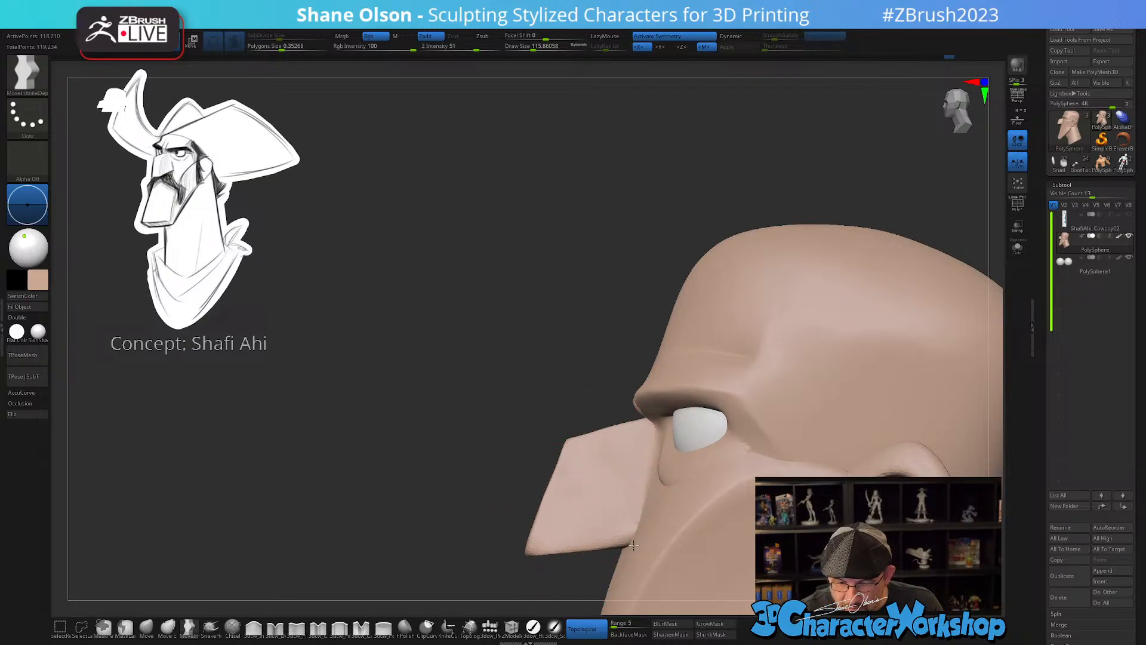
- Smooth the cheekbone between the outer eye corner and the ear at a draw size of about 51 with Sculptris Pro enabled
right_drag(658, 496, 667, 438)
mouse_move(710, 373)
right_down()
mouse_move(708, 363)
mouse_move(683, 458)
right_up()
key(s)
mouse_move(688, 445)
mouse_down()
mouse_move(676, 445)
mouse_move(681, 425)
mouse_up()
right_drag(687, 421, 658, 420)
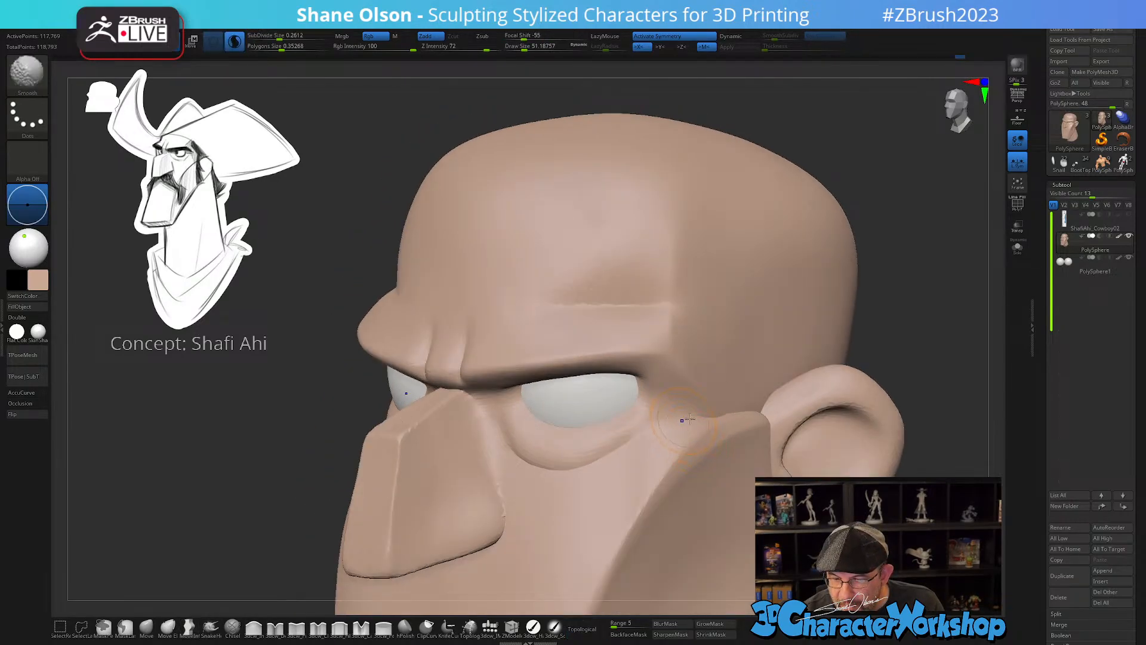
shift+drag(685, 417, 696, 422)
right_drag(698, 421, 676, 420)
mouse_move(708, 424)
shift+mouse_down()
mouse_move(738, 412)
mouse_move(759, 422)
shift+mouse_up()
mouse_move(766, 530)
ctrl+right_down()
mouse_move(725, 403)
mouse_move(667, 429)
ctrl+right_up()
- Turn off Sculptris Pro and polish the side plane of the cheek and jaw with the hPolish brush at a draw size of about 83
click(405, 627)
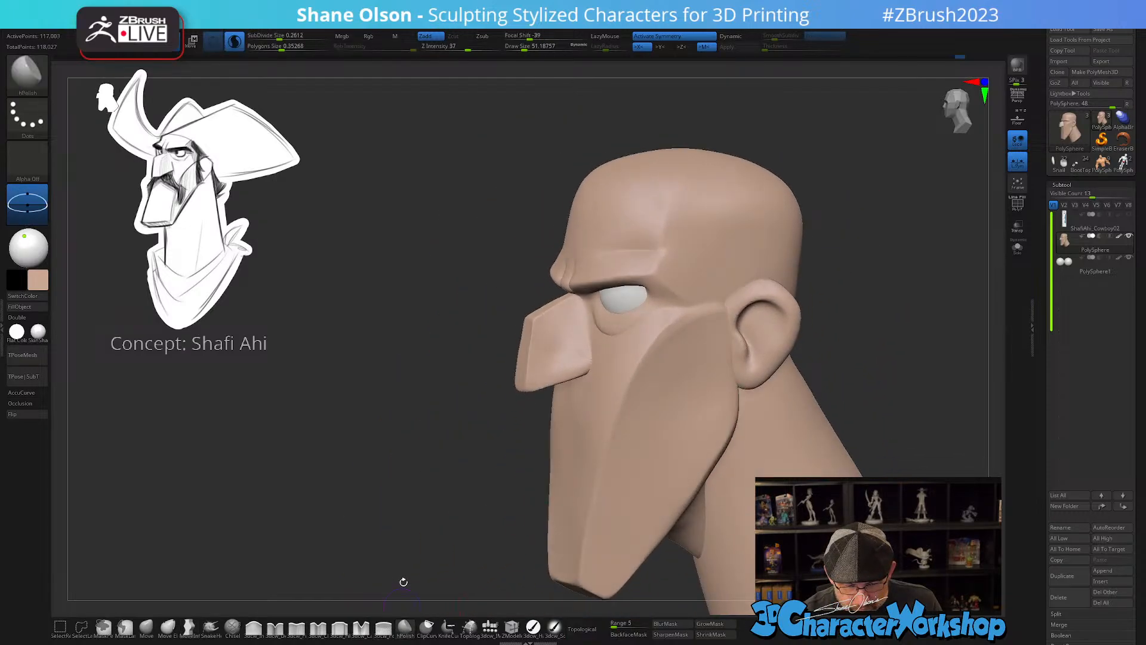
key(s)
drag(668, 364, 675, 363)
alt+right_drag(664, 396, 660, 400)
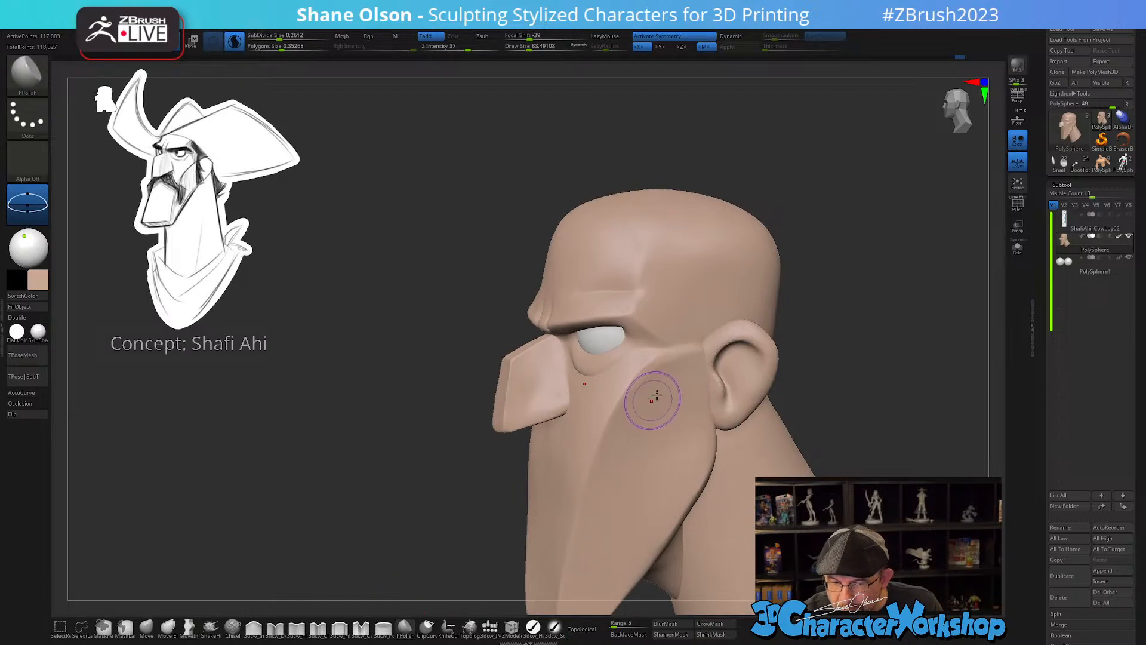
click(235, 42)
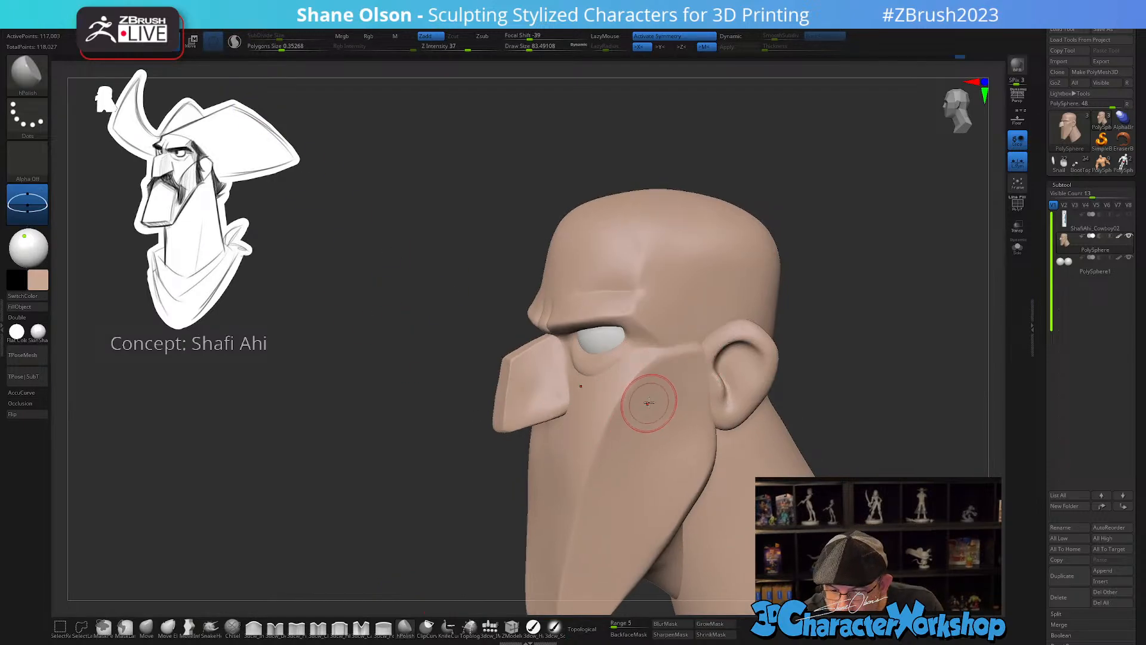
mouse_move(676, 394)
right_down()
mouse_move(696, 426)
mouse_move(688, 440)
mouse_move(691, 380)
mouse_move(657, 410)
right_up()
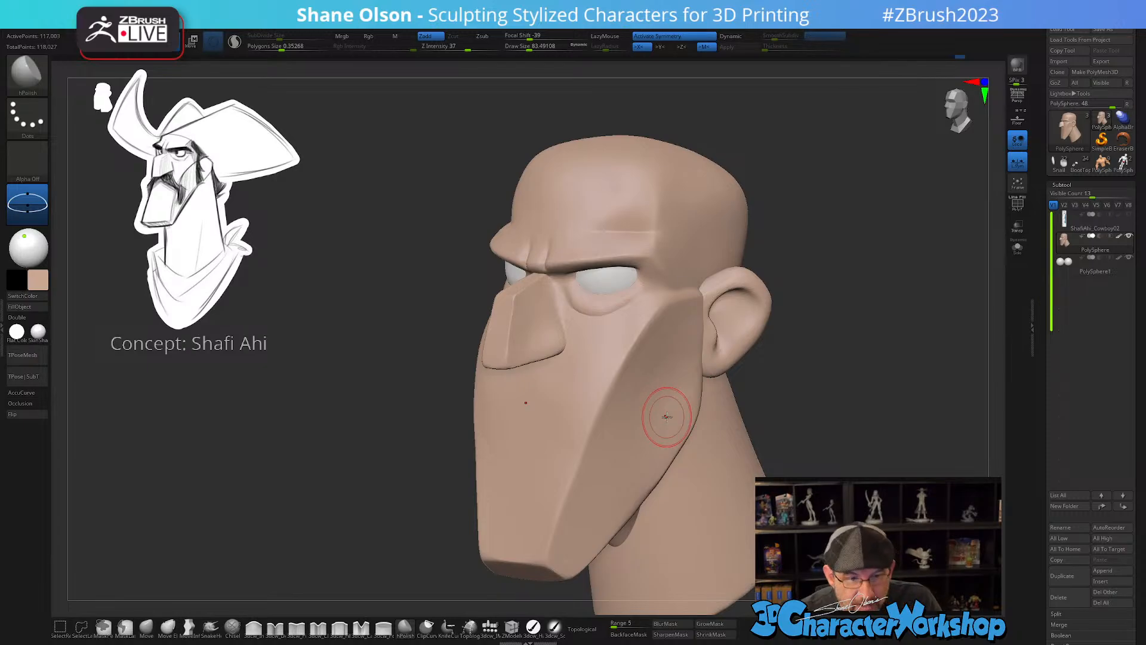
ctrl+right_drag(623, 332, 612, 371)
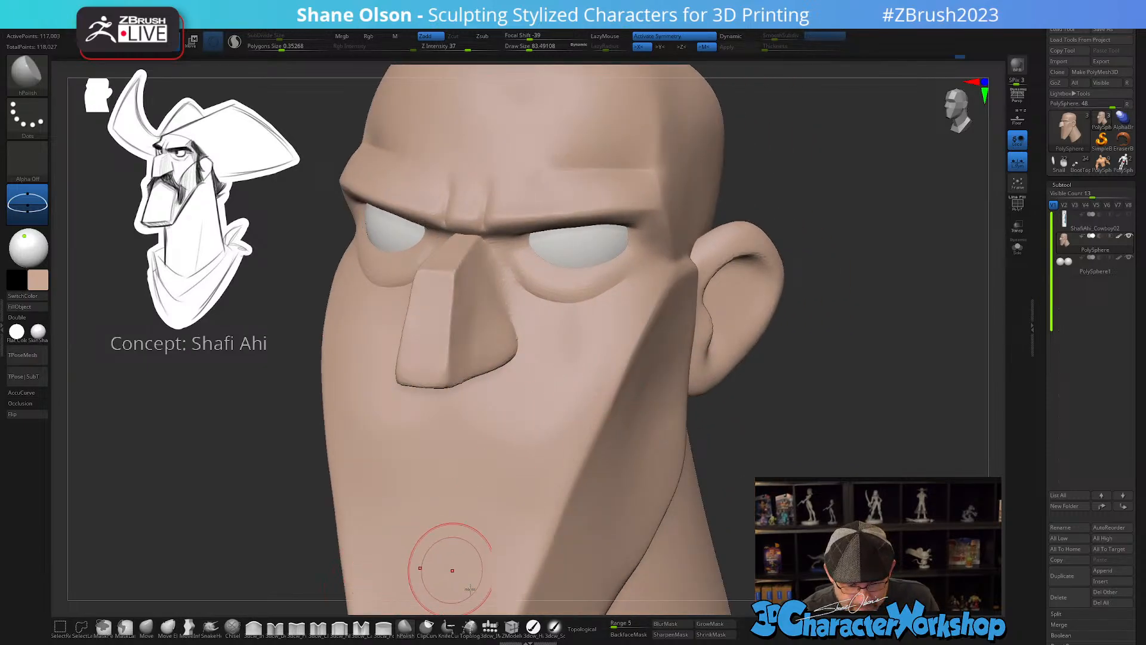
- Try the Topology brush around the brow and temple at a draw size of about 54
click(470, 627)
alt+right_drag(538, 341, 539, 506)
key(s)
drag(569, 369, 550, 365)
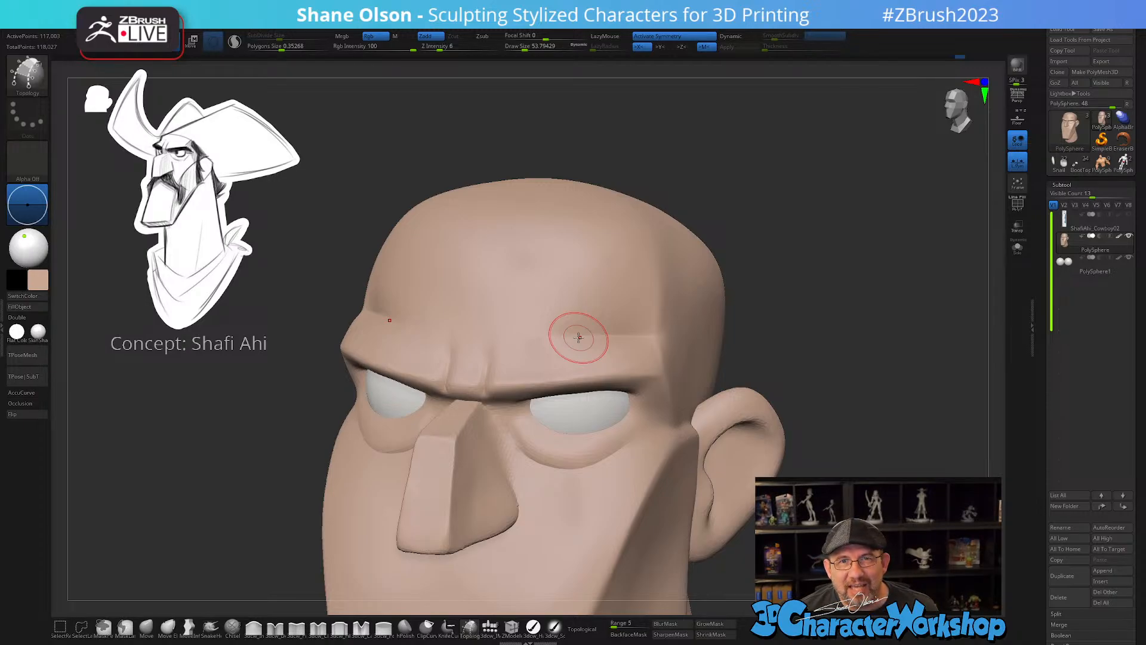
right_drag(601, 473, 591, 437)
drag(488, 409, 577, 386)
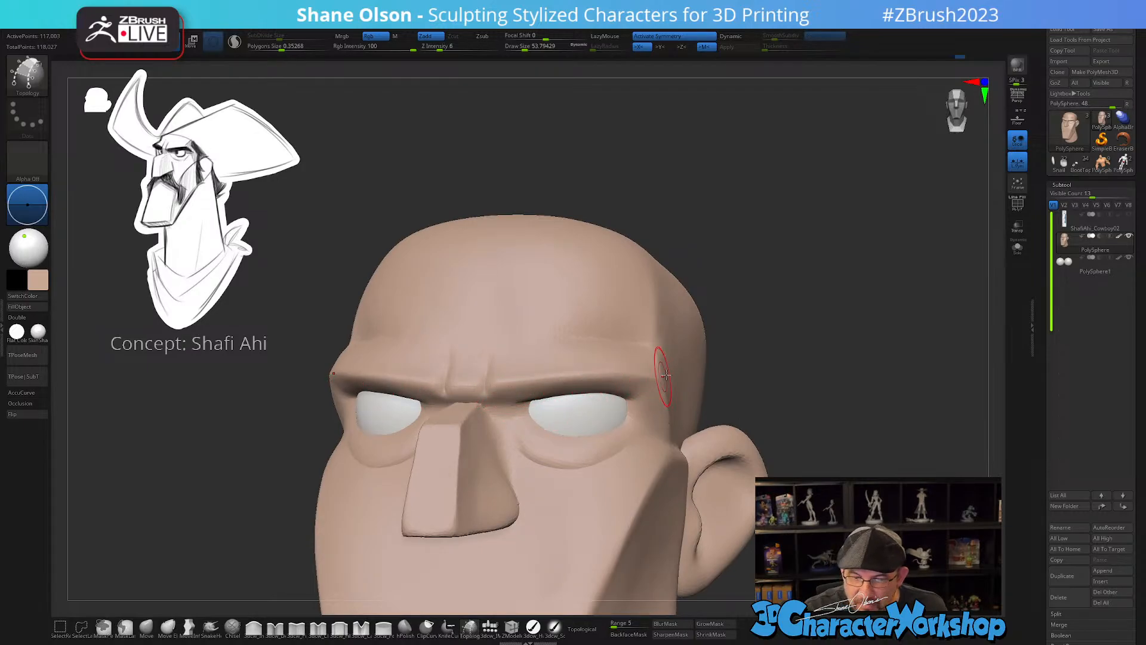
right_drag(715, 448, 671, 405)
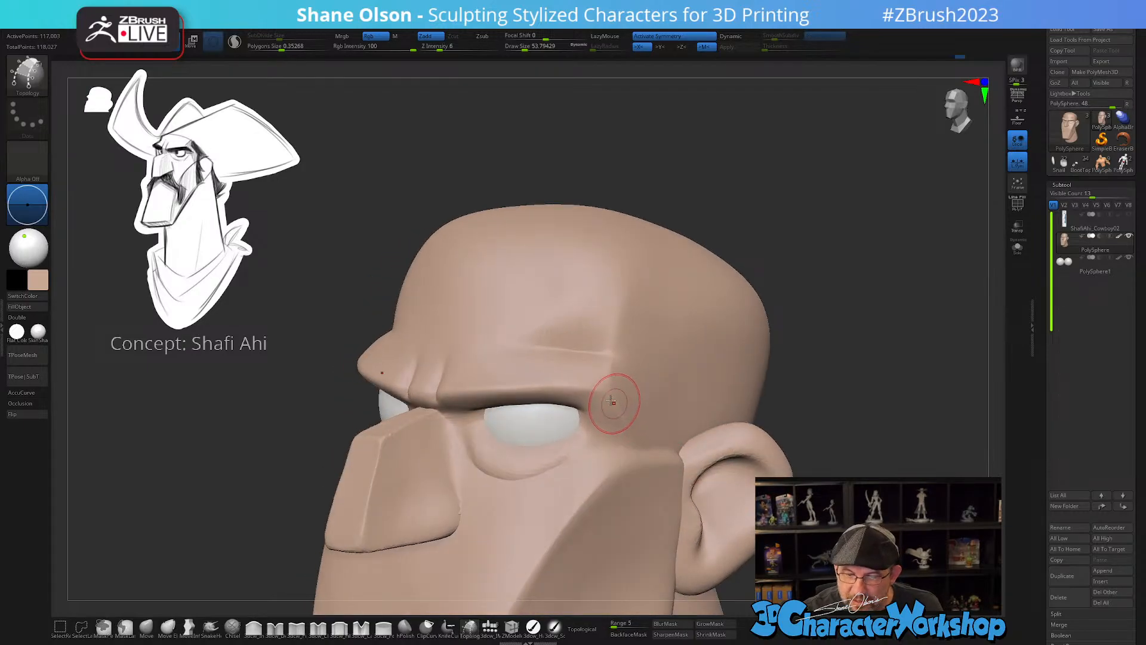
mouse_move(614, 378)
right_down()
mouse_move(612, 399)
mouse_move(622, 401)
mouse_move(607, 411)
right_up()
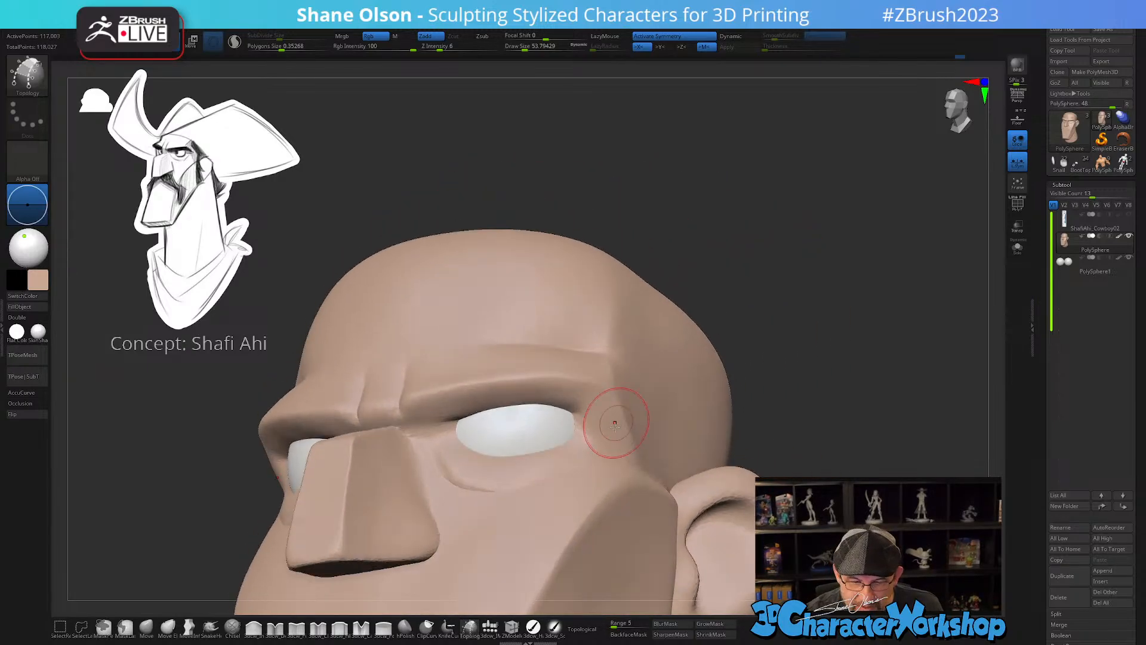
mouse_move(544, 382)
alt+right_down()
mouse_move(575, 470)
mouse_move(545, 414)
mouse_move(593, 384)
mouse_move(629, 494)
mouse_move(717, 435)
mouse_move(758, 388)
mouse_move(704, 418)
mouse_move(756, 389)
mouse_move(728, 412)
mouse_move(646, 405)
alt+right_up()
- Polish the planes of the brow ridge above the eye with the hPolish brush at a draw size of about 44
click(405, 628)
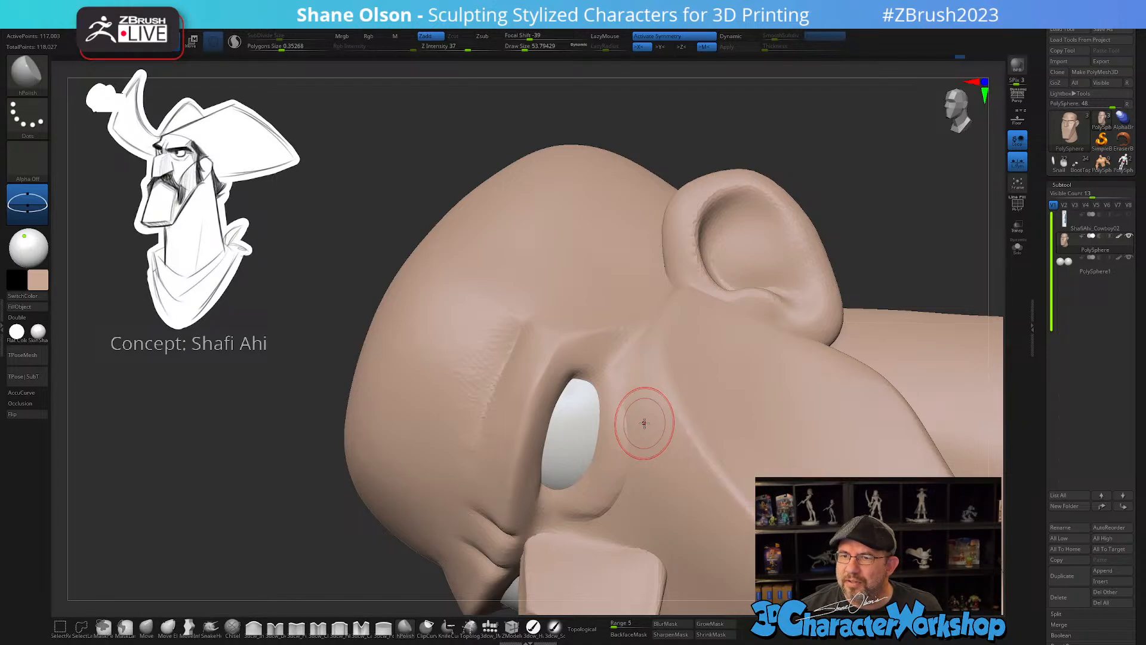
mouse_move(645, 423)
right_down()
mouse_move(575, 370)
mouse_move(490, 366)
right_up()
key(s)
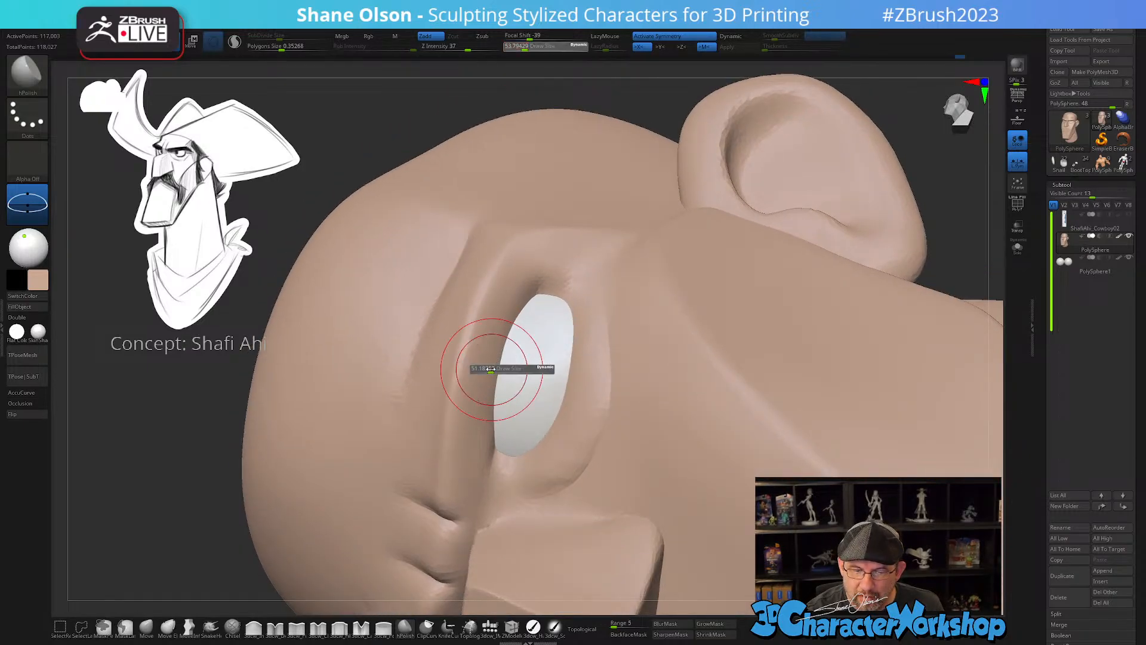
mouse_move(486, 367)
mouse_down()
mouse_move(471, 441)
mouse_move(474, 350)
mouse_up()
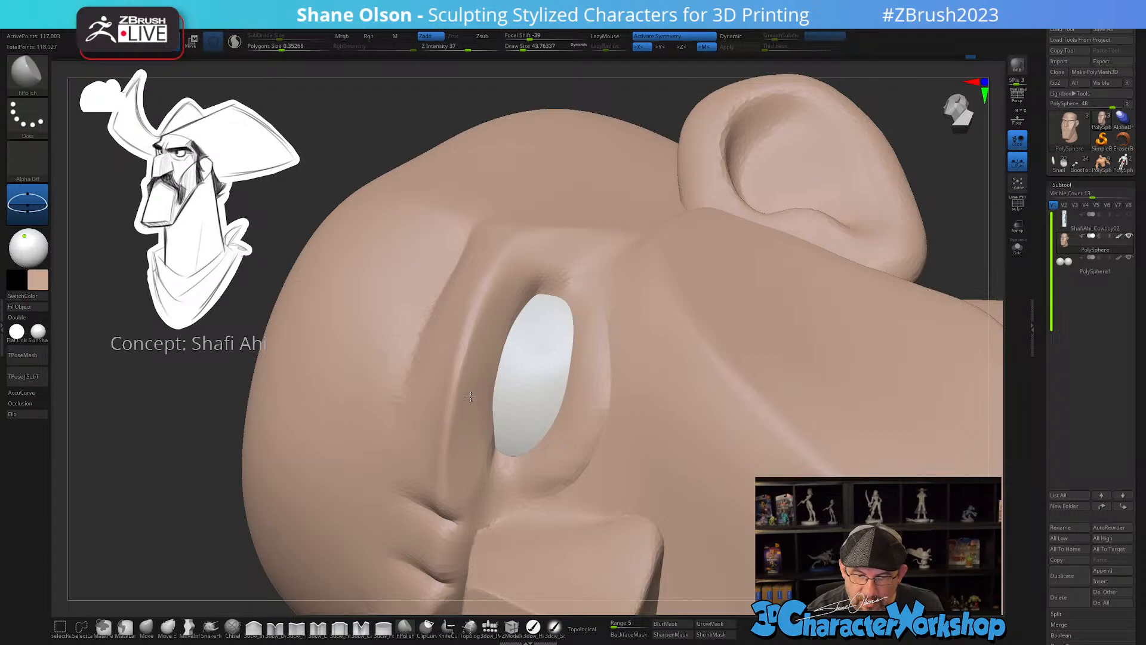
mouse_move(486, 351)
right_down()
mouse_move(497, 417)
mouse_move(455, 358)
right_up()
right_drag(455, 452, 477, 412)
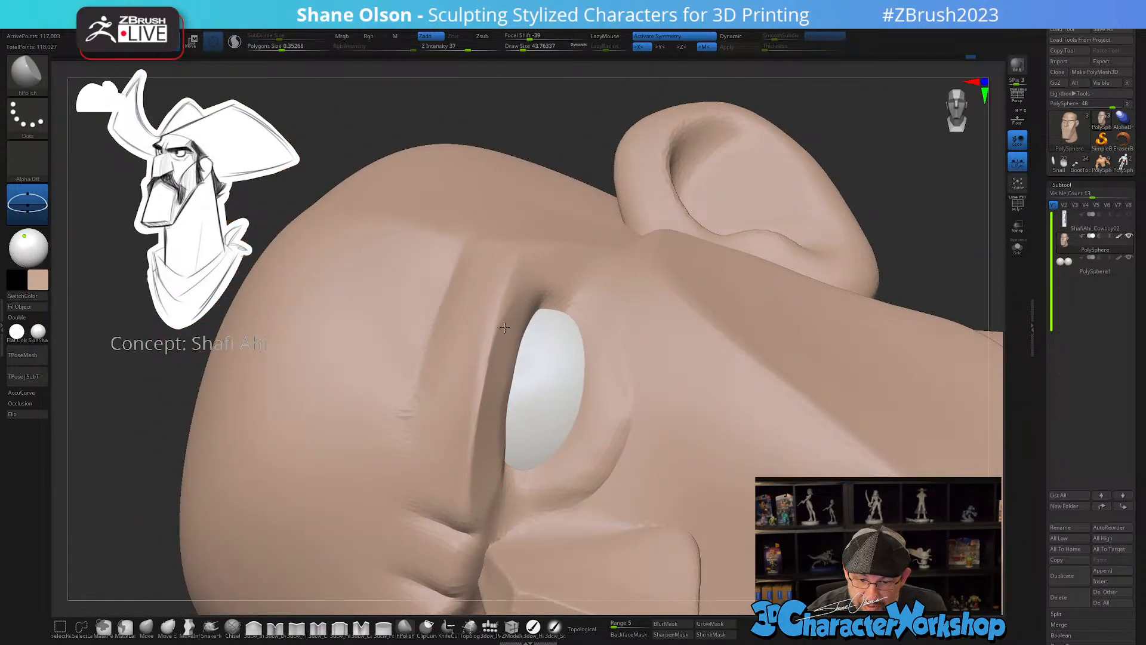
mouse_move(484, 482)
right_down()
mouse_move(478, 397)
mouse_move(520, 406)
right_up()
mouse_move(540, 300)
alt+right_down()
mouse_move(526, 369)
mouse_move(503, 341)
alt+right_up()
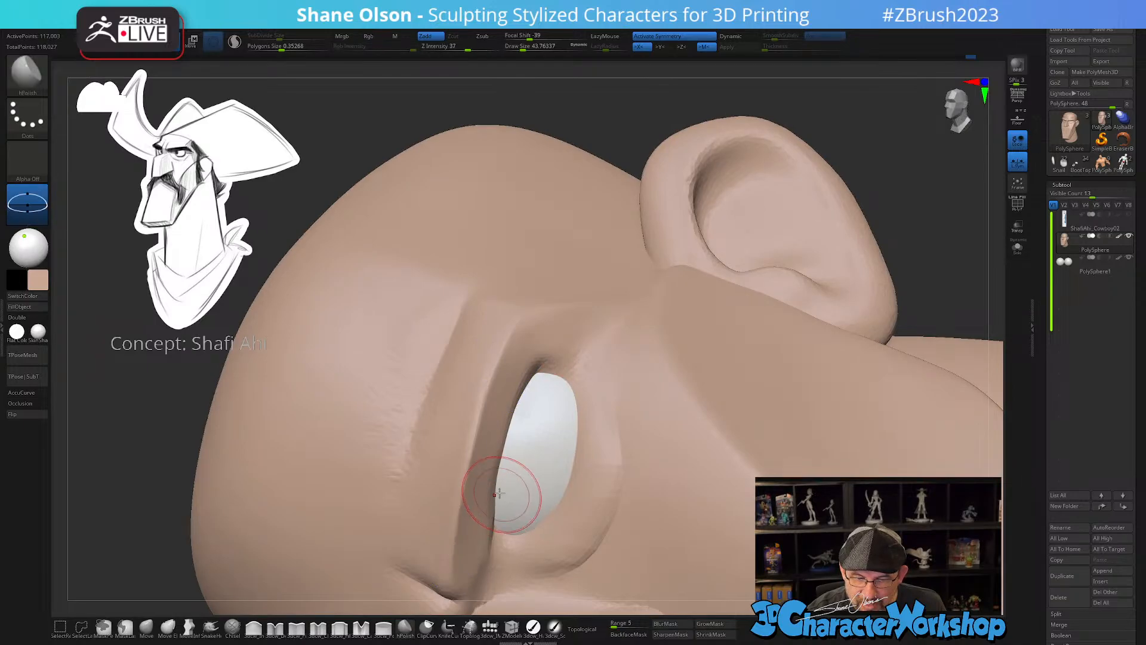
mouse_move(525, 468)
right_down()
mouse_move(504, 501)
mouse_move(514, 397)
right_up()
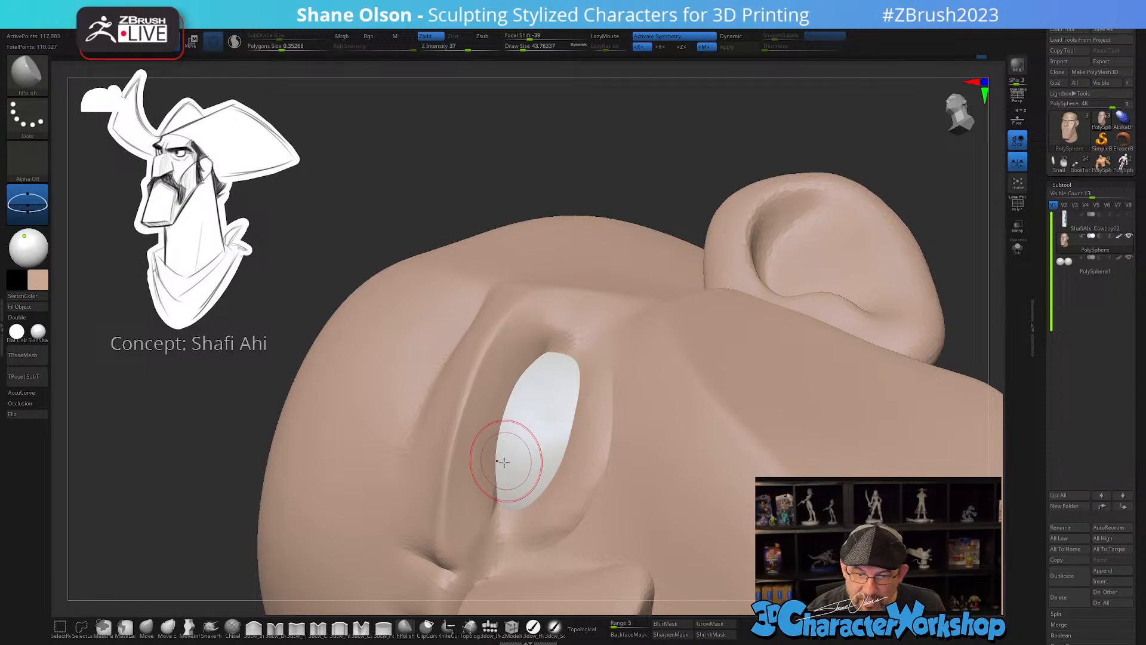
- Sharpen the lower edge of the brow ridge out to the temple with the 3dcw_Pinch brush at a draw size of about 44
right_drag(511, 466, 485, 518)
mouse_move(520, 463)
right_down()
mouse_move(581, 525)
mouse_move(627, 486)
mouse_move(633, 413)
right_up()
right_drag(621, 461, 648, 457)
mouse_move(609, 388)
ctrl+right_down()
mouse_move(594, 448)
mouse_move(603, 499)
ctrl+right_up()
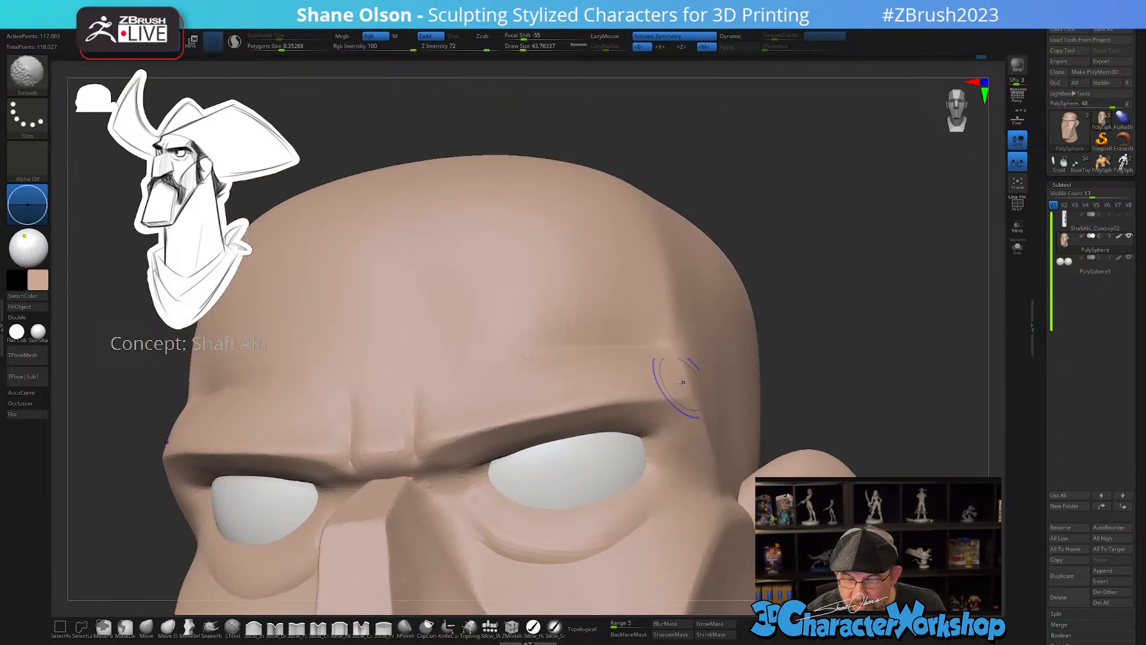
click(297, 627)
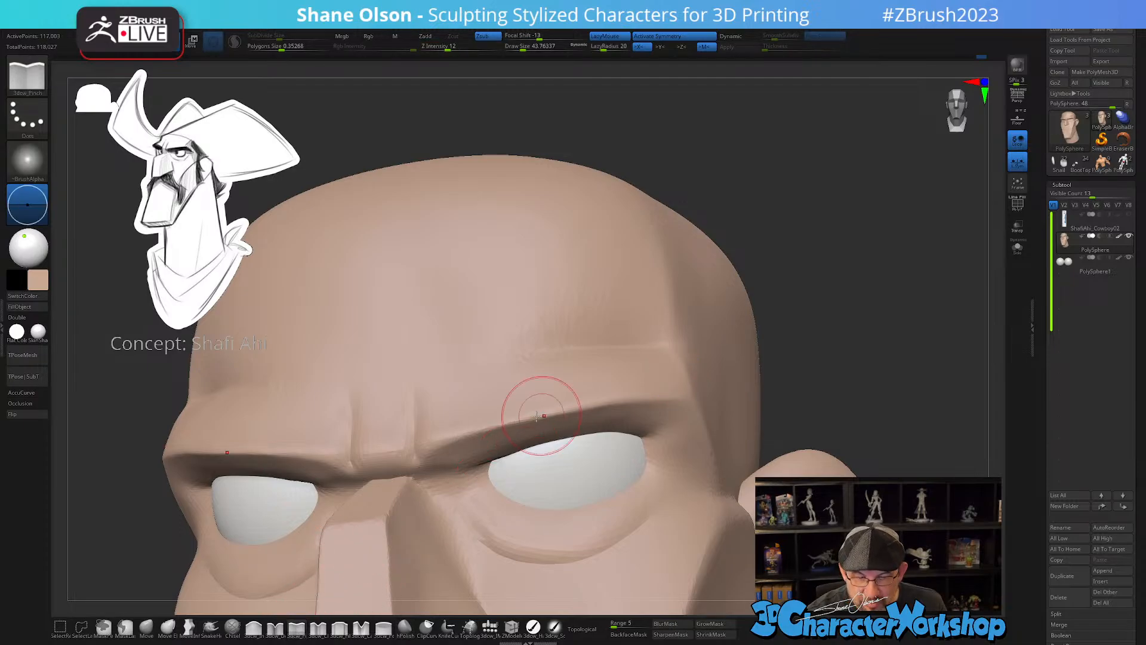
drag(431, 443, 428, 444)
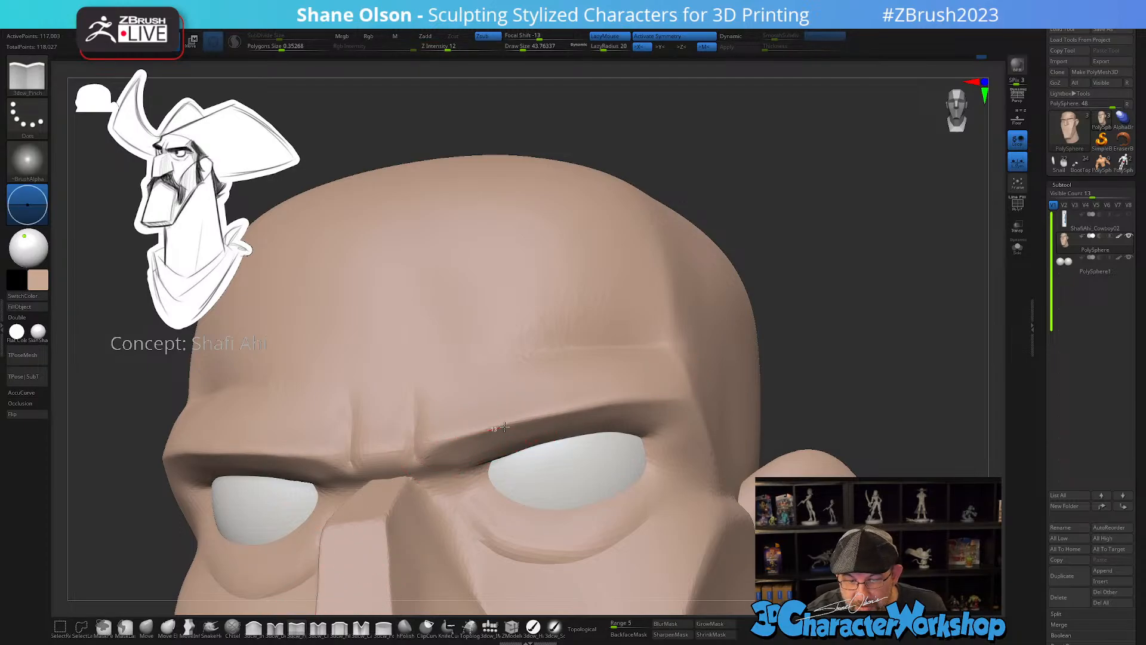
drag(691, 401, 698, 402)
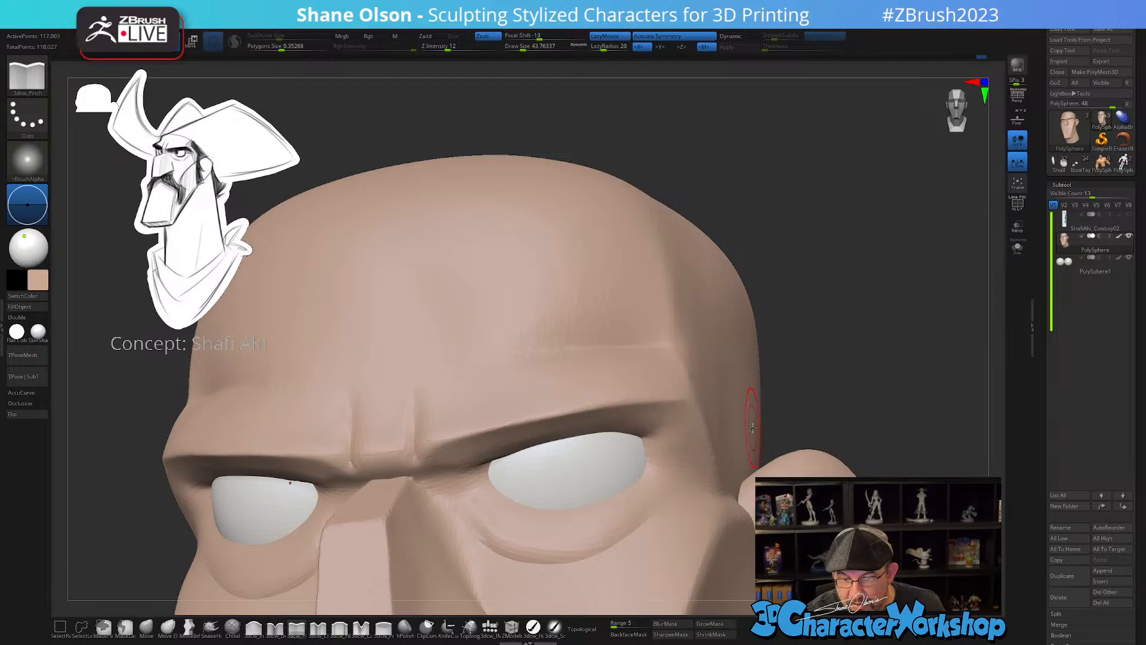
right_drag(728, 452, 699, 456)
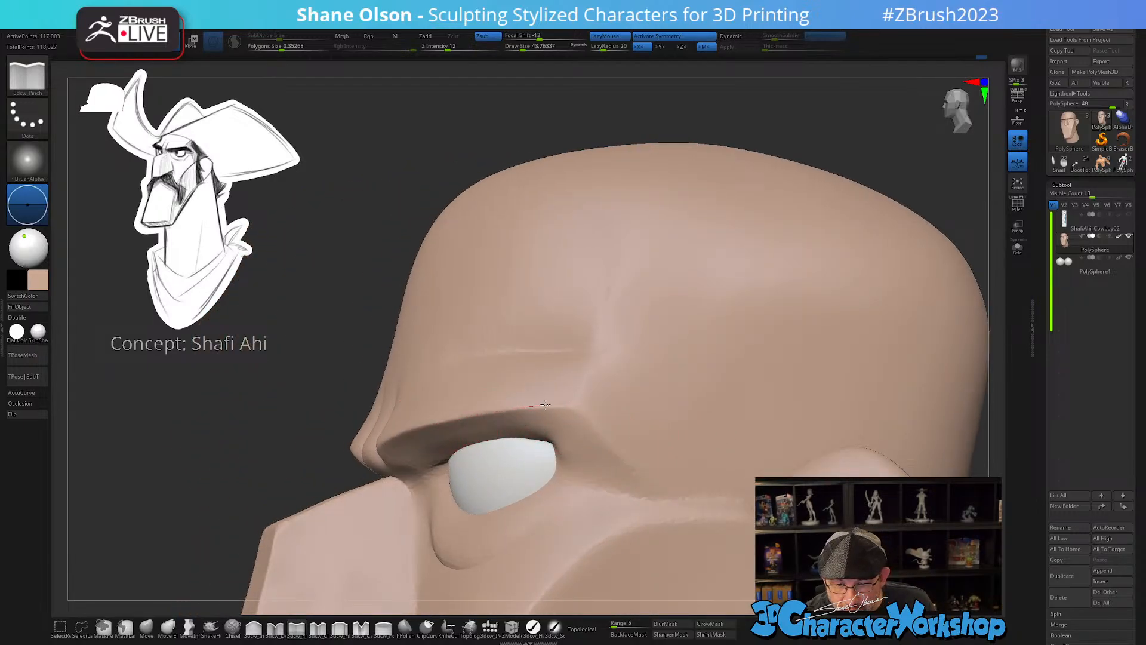
drag(577, 406, 584, 404)
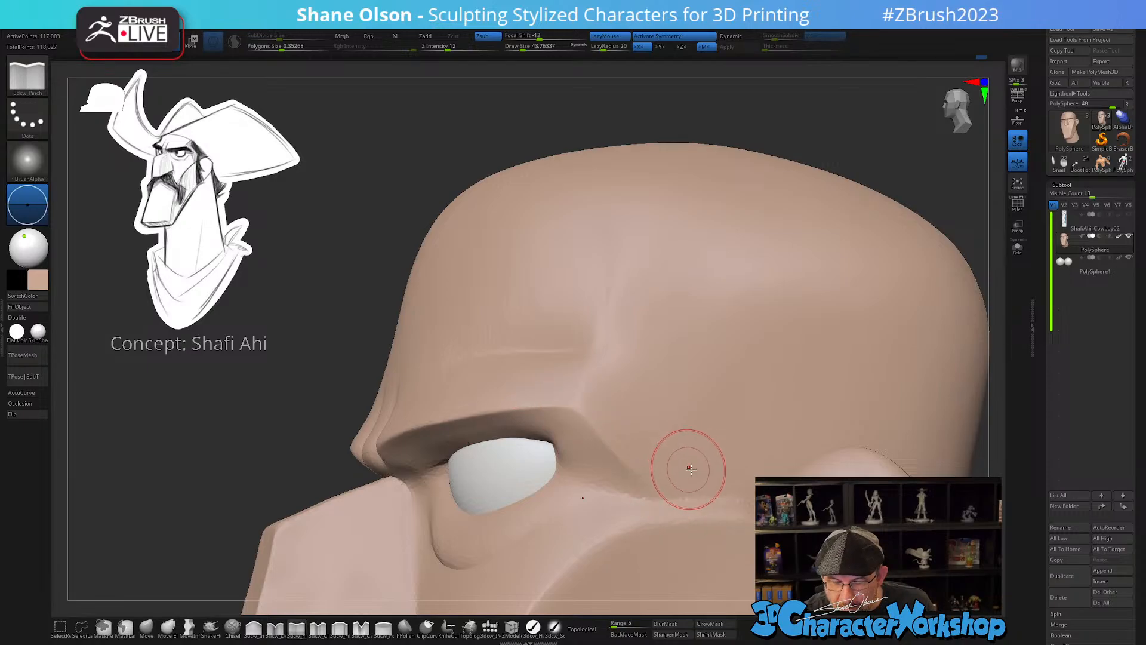
mouse_move(683, 468)
right_down()
mouse_move(702, 473)
mouse_move(703, 457)
right_up()
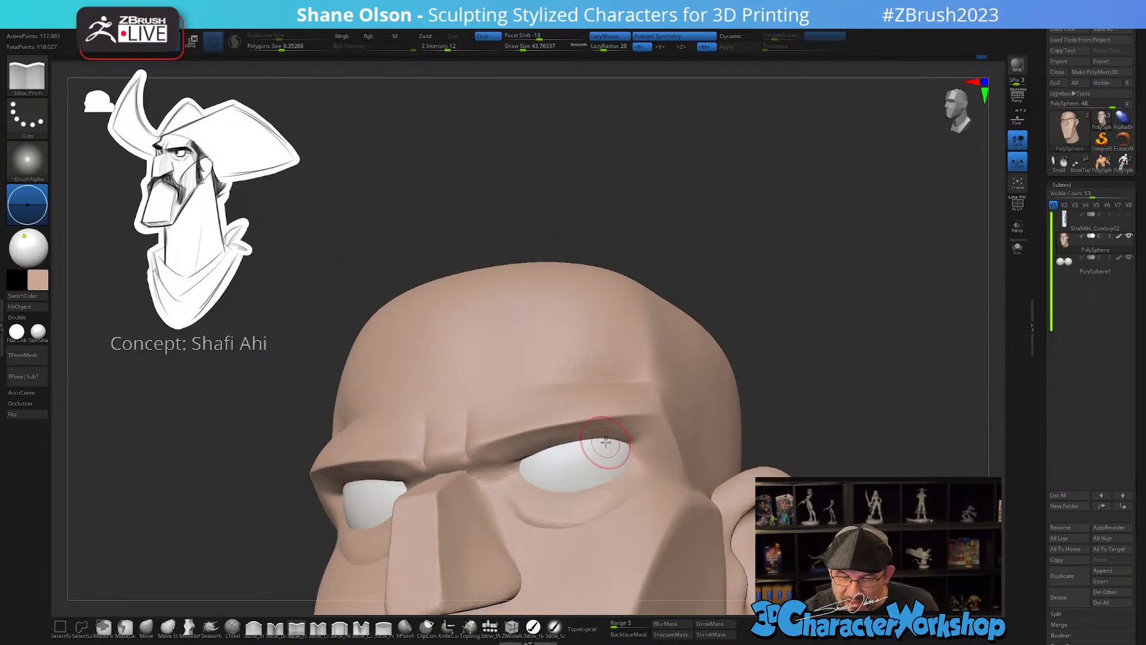
- Pinch and smooth the recess between the brow and the upper edge of the eyeball at a draw size of about 31
ctrl+right_drag(588, 445, 585, 476)
key(s)
drag(574, 462, 571, 462)
right_drag(576, 465, 575, 455)
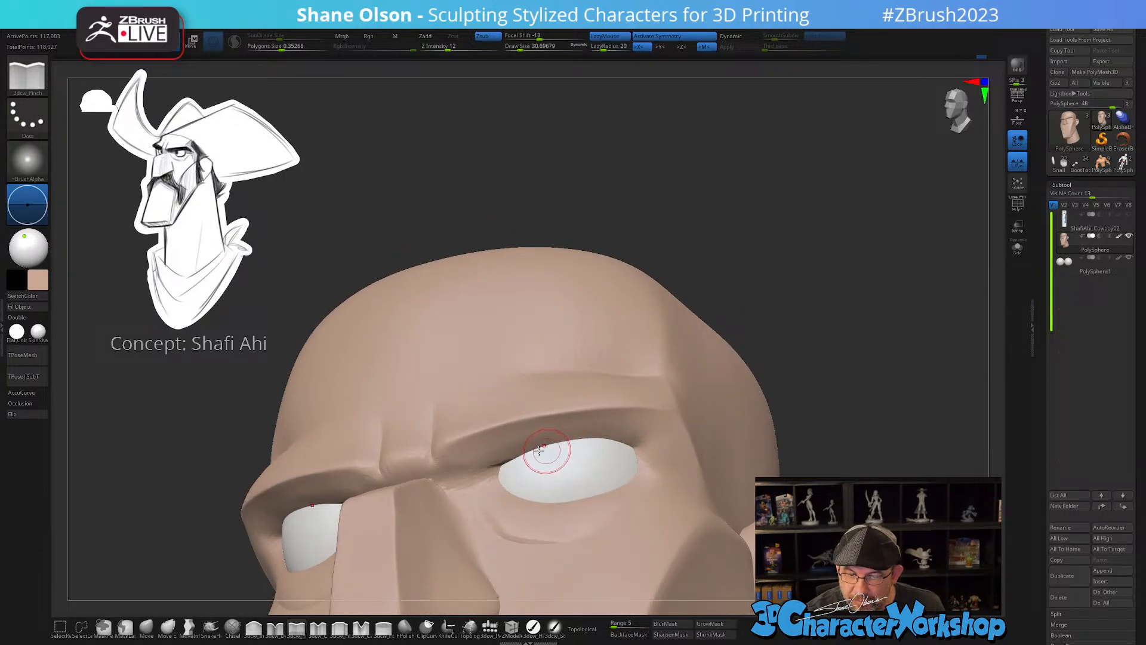
shift+drag(500, 453, 585, 441)
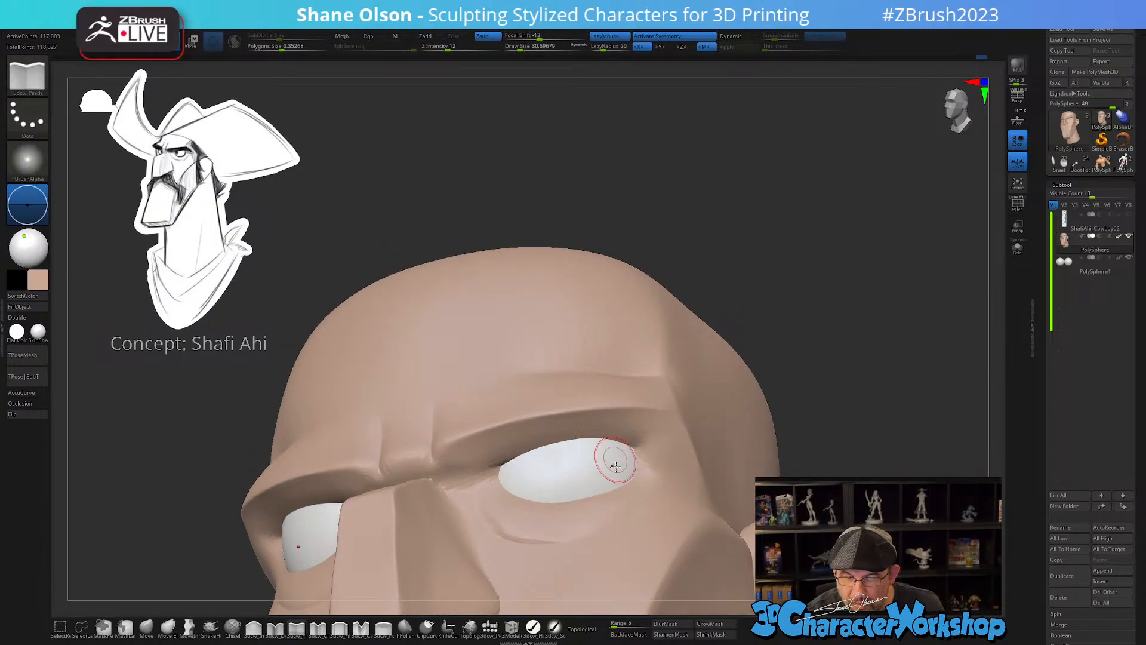
mouse_move(615, 466)
right_down()
mouse_move(617, 491)
mouse_move(661, 418)
mouse_move(836, 439)
right_up()
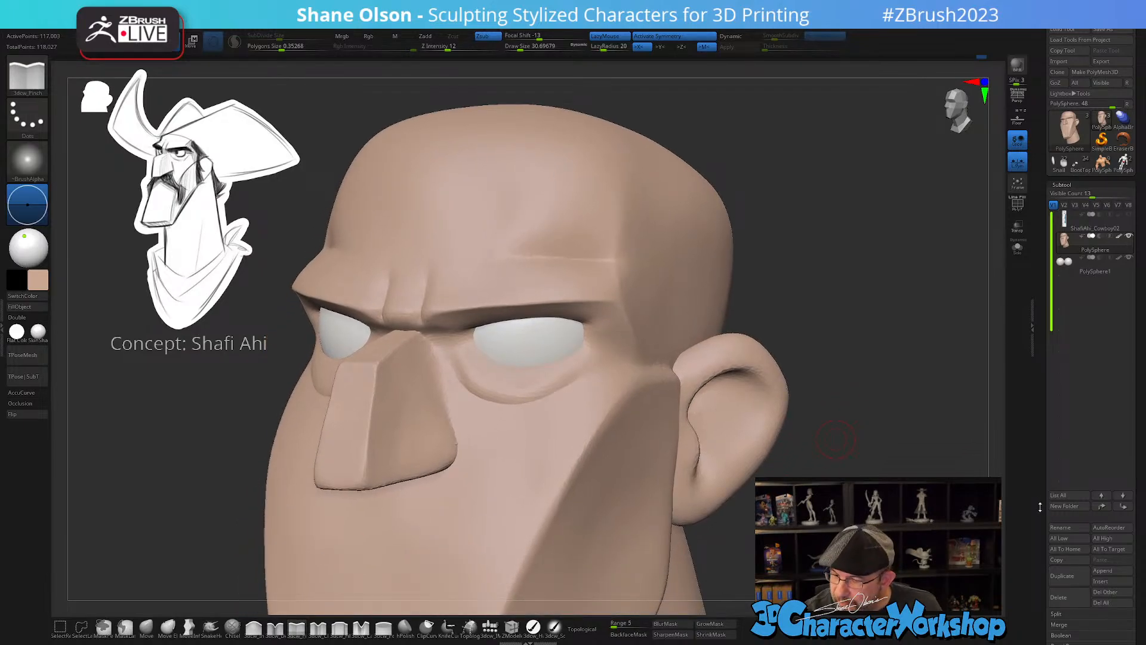
- Expand the Deformation settings and refine the brow's lower edge with the pinch brush at draw sizes of about 62 and 37
drag(1040, 507, 1057, 395)
click(1069, 385)
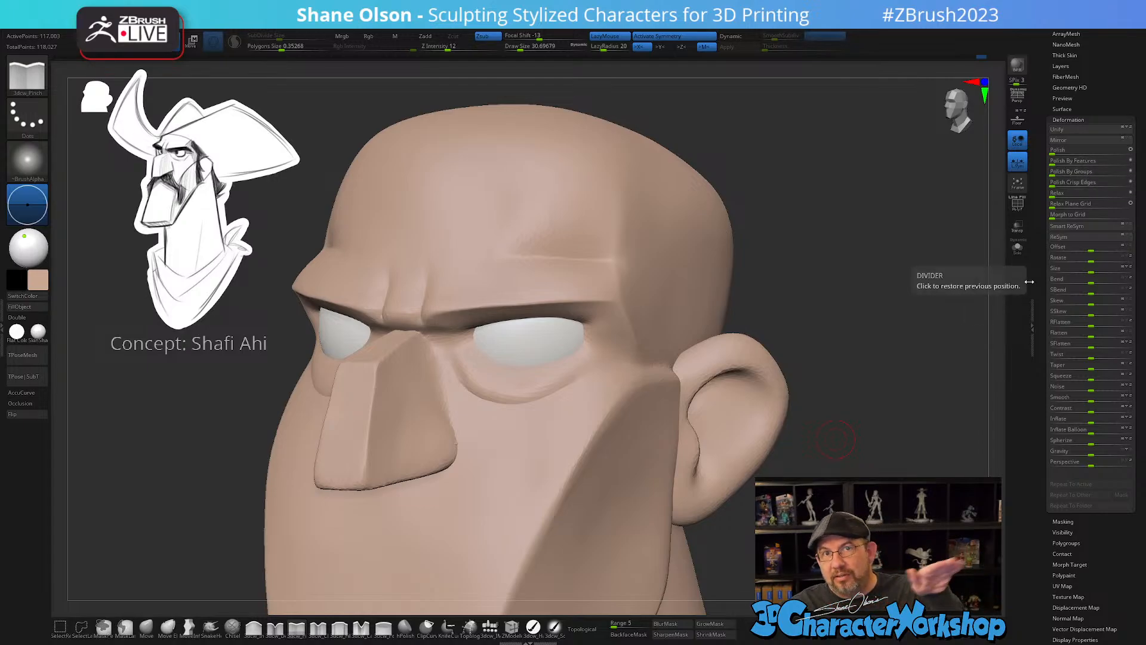
drag(871, 370, 818, 385)
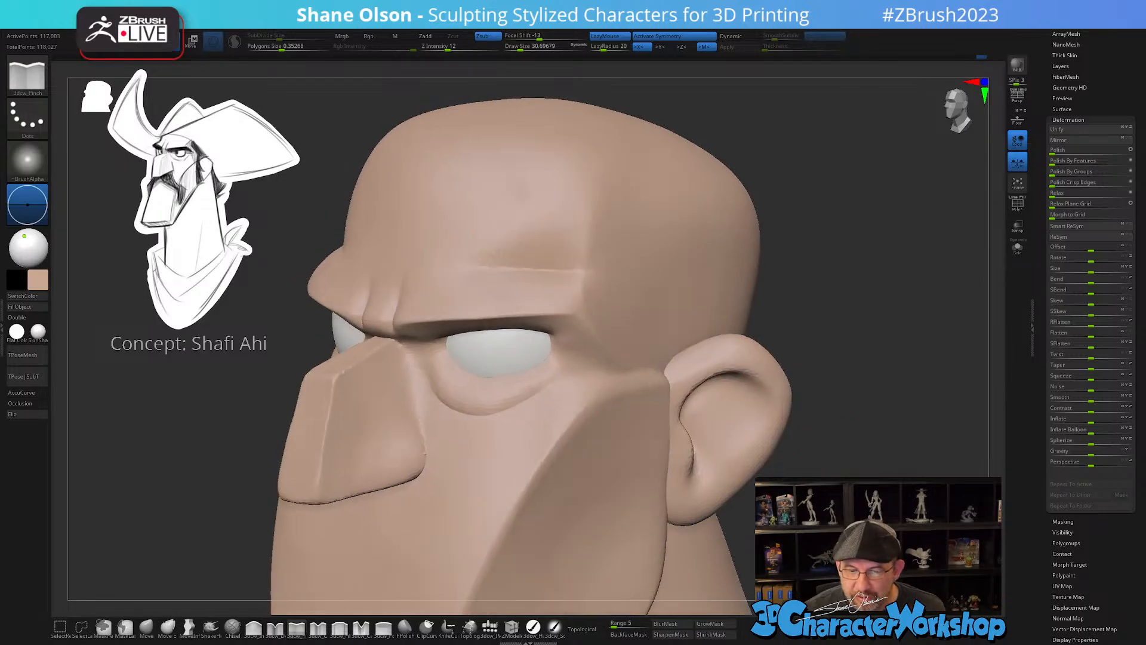
key(s)
mouse_move(800, 287)
alt+mouse_down()
mouse_move(824, 376)
mouse_move(802, 375)
alt+mouse_up()
drag(477, 347, 557, 352)
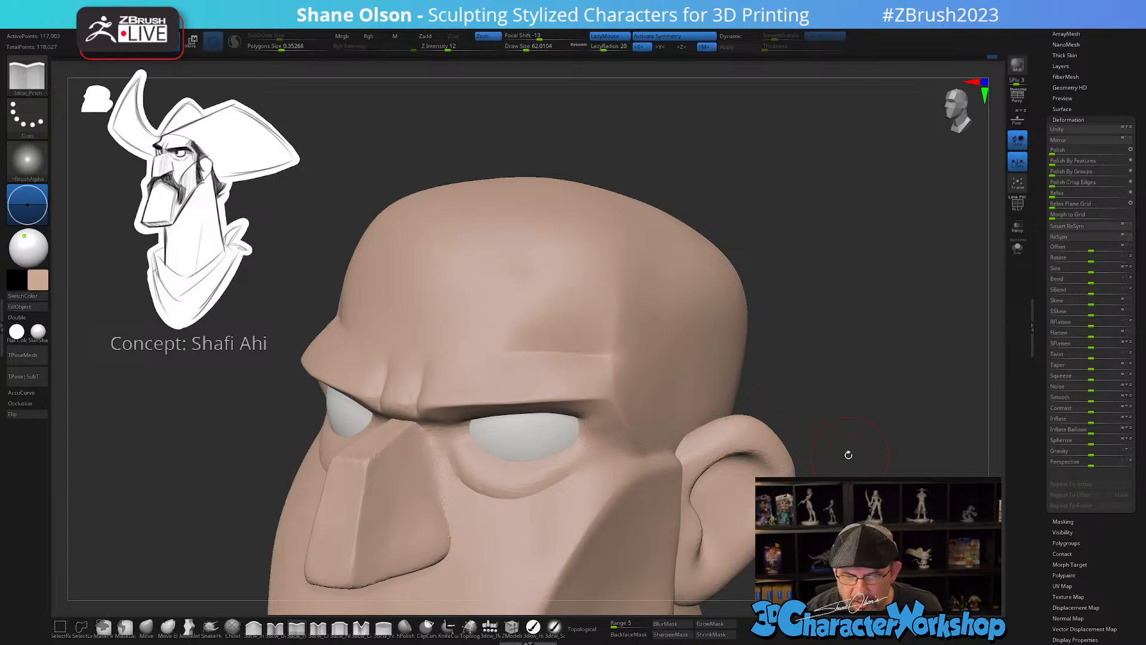
mouse_move(845, 455)
mouse_down()
mouse_move(834, 434)
mouse_move(806, 473)
mouse_up()
mouse_move(790, 407)
mouse_down()
mouse_move(789, 425)
mouse_move(811, 399)
mouse_move(800, 426)
mouse_move(808, 400)
mouse_move(795, 398)
mouse_up()
key(s)
mouse_move(782, 351)
mouse_down()
mouse_move(780, 407)
mouse_move(781, 381)
mouse_move(799, 370)
mouse_move(785, 359)
mouse_move(858, 345)
mouse_move(861, 400)
mouse_up()
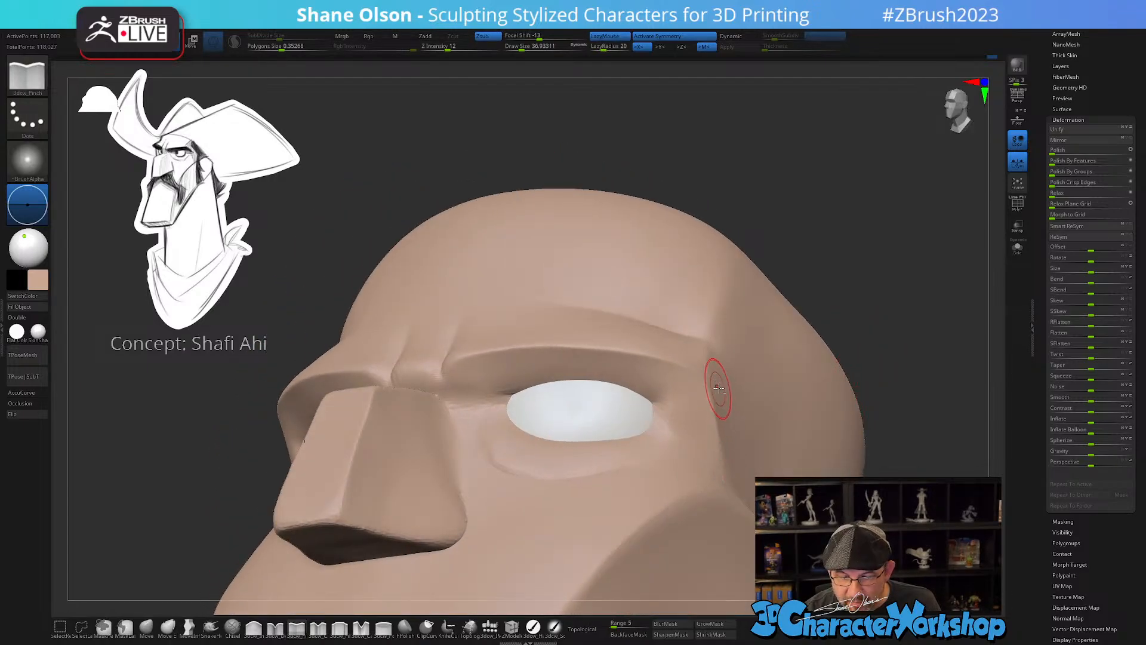
- Draw a Topology brush curve from the inner brow to the inner eye corner at a draw size of about 20
click(469, 625)
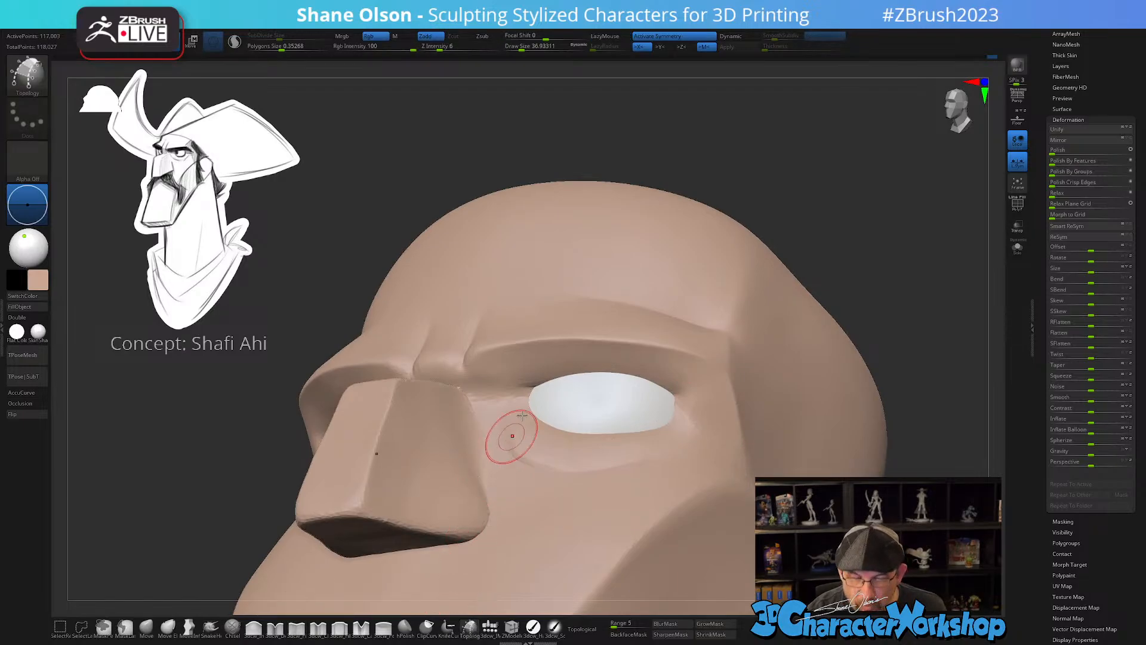
right_drag(525, 394, 552, 345)
key(s)
drag(497, 370, 492, 368)
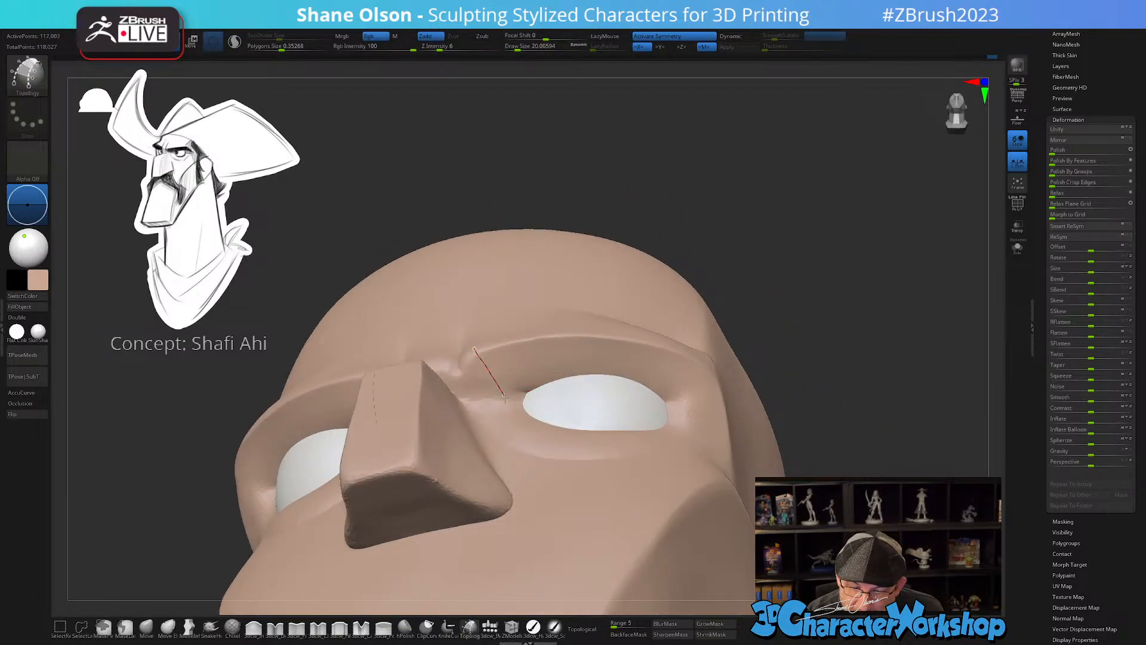
drag(509, 406, 511, 405)
right_drag(612, 417, 595, 460)
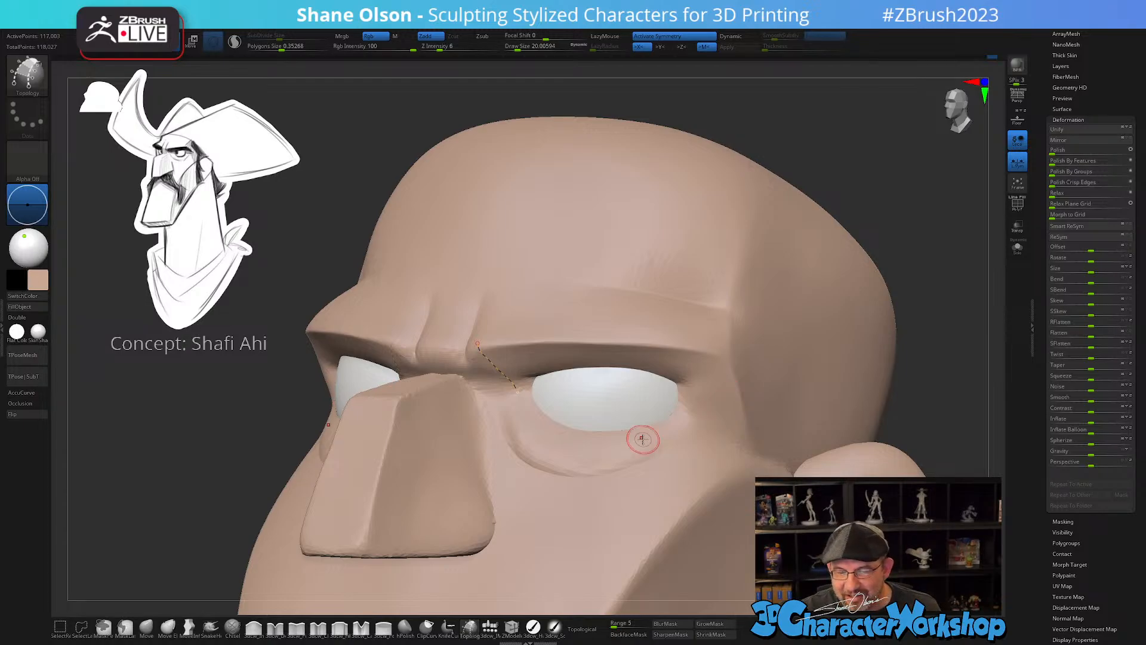
right_drag(643, 439, 712, 484)
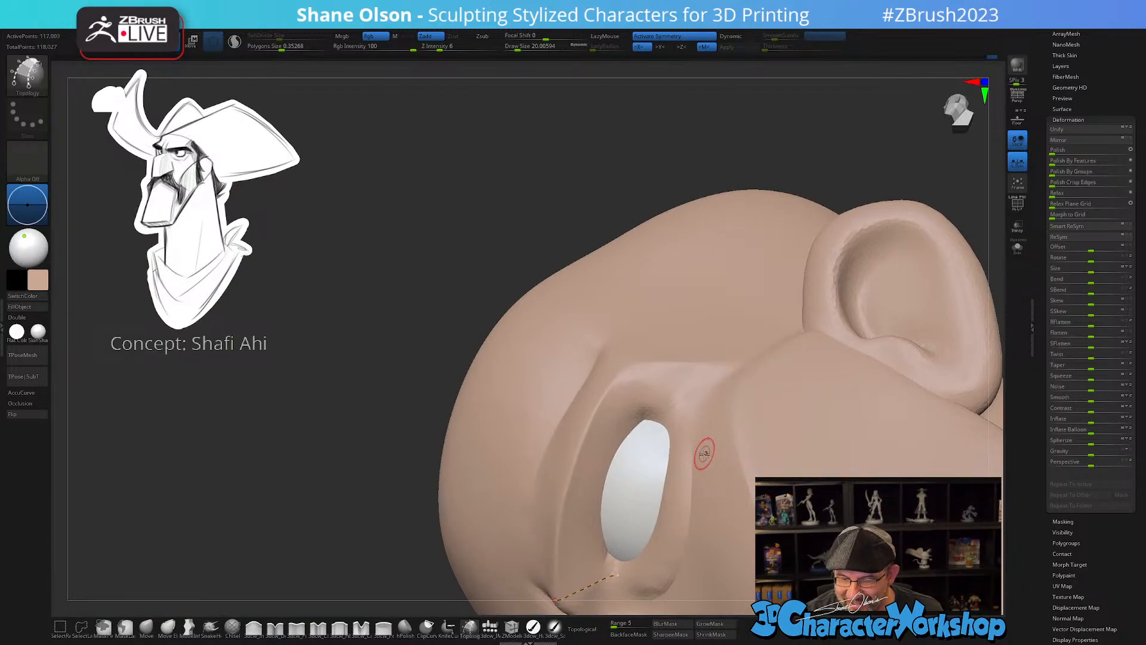
alt+right_drag(704, 462, 714, 401)
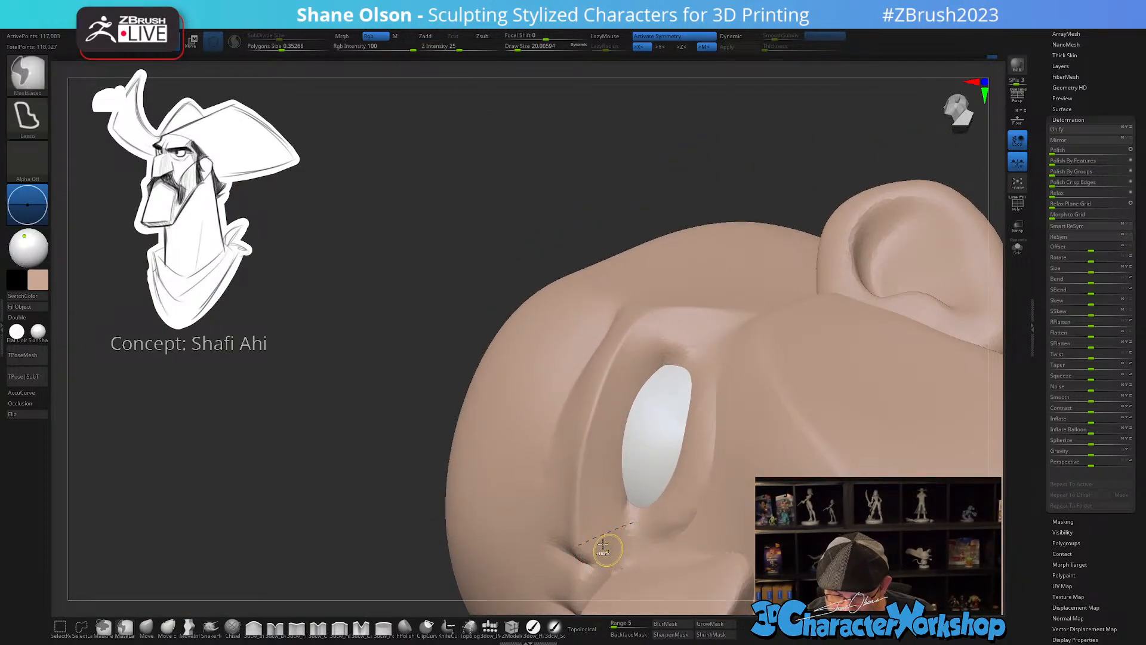
- Draw two roughly parallel Topology curves along the underside of the brow, from the nose bridge out to the temple
mouse_move(590, 569)
mouse_down()
mouse_move(582, 461)
mouse_move(616, 364)
mouse_move(646, 311)
mouse_move(710, 287)
mouse_up()
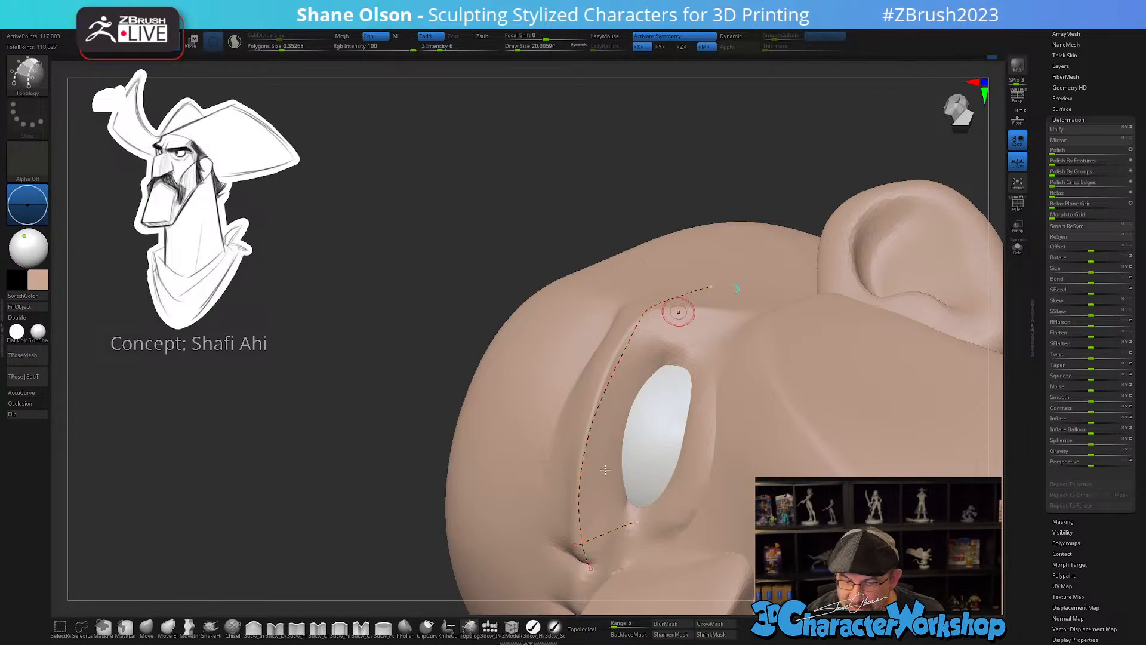
drag(616, 553, 610, 465)
drag(620, 412, 723, 289)
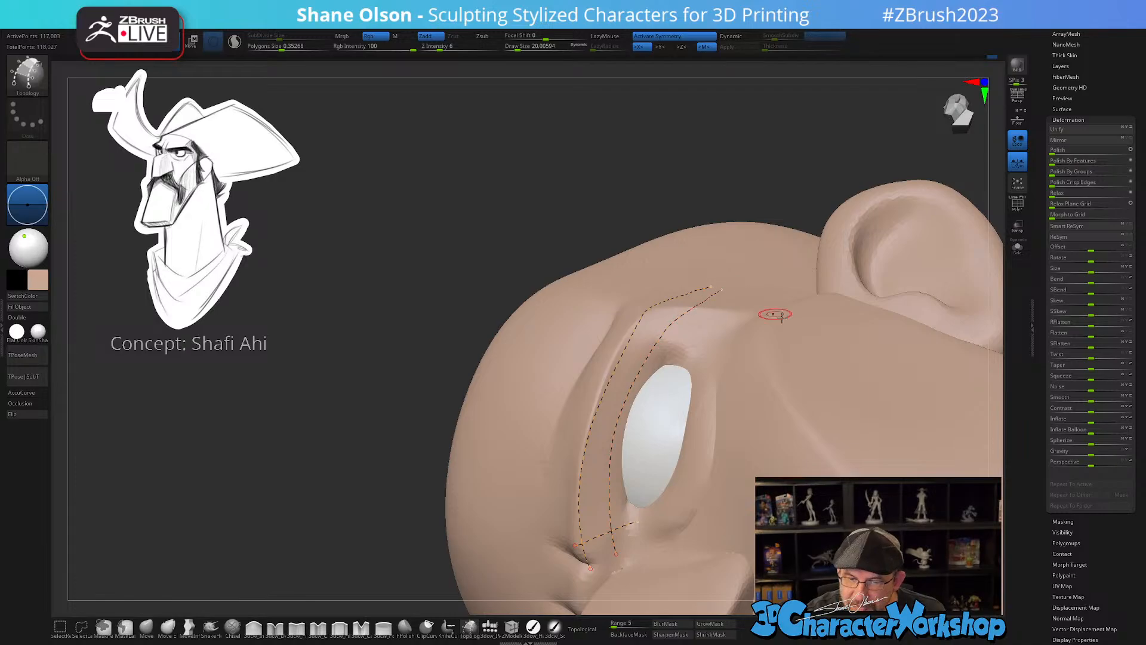
right_drag(775, 315, 678, 467)
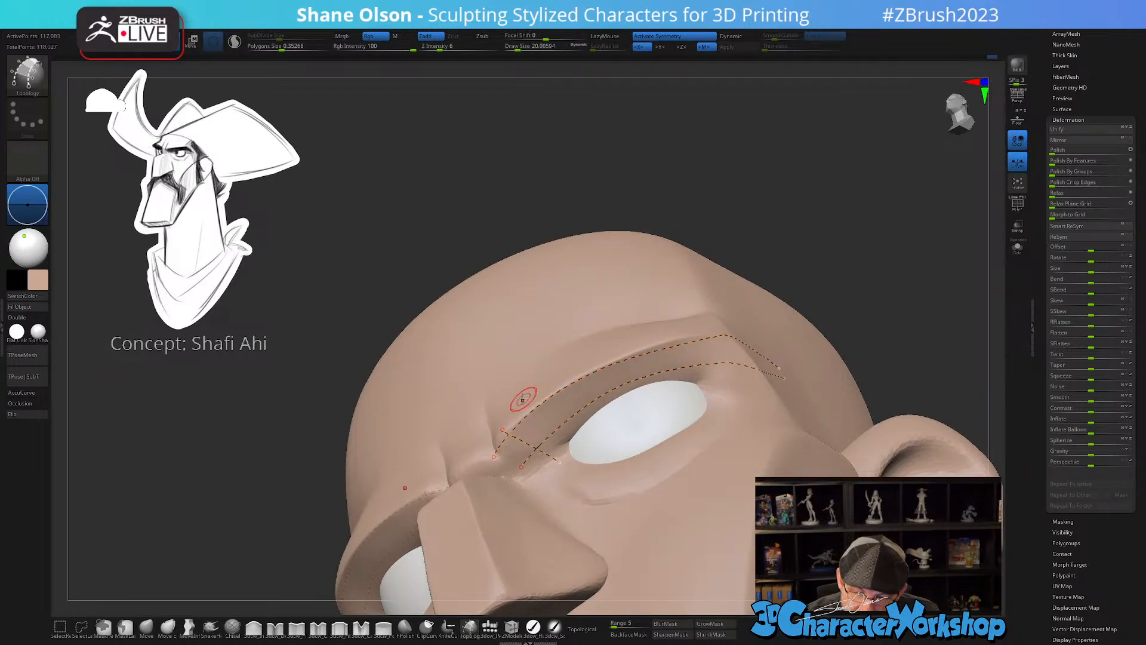
- Draw short crossing curves over the two brow curves above the eye to form a row of quads
drag(521, 397, 561, 428)
right_drag(661, 447, 665, 500)
drag(557, 409, 602, 457)
drag(589, 388, 621, 439)
right_drag(670, 475, 660, 454)
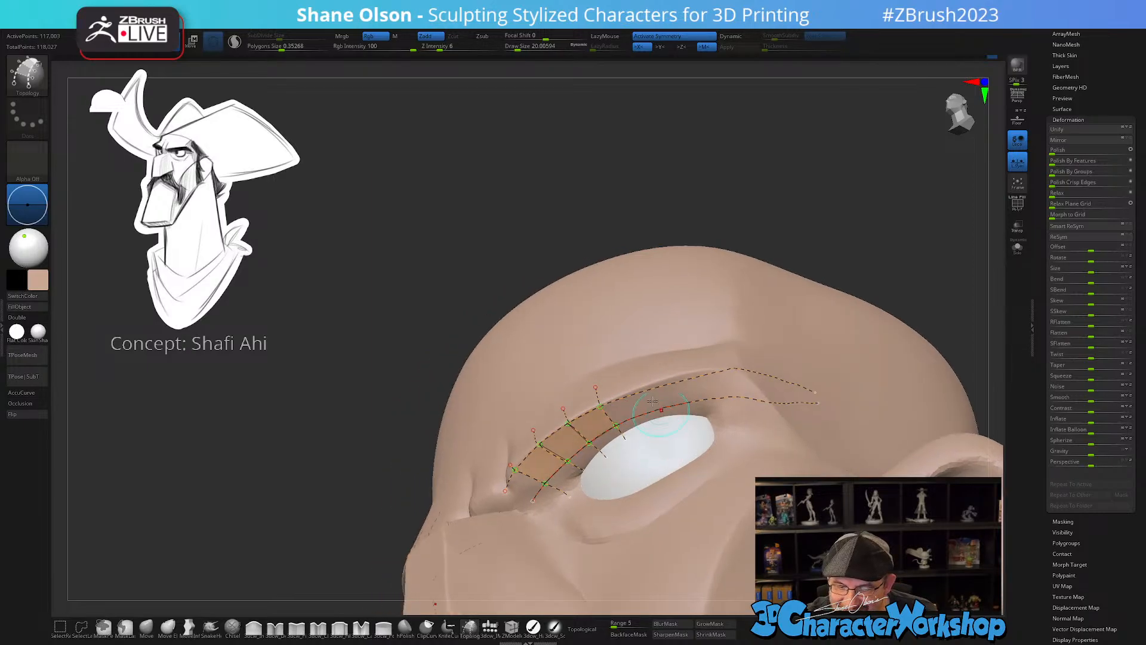
drag(634, 370, 639, 425)
right_drag(685, 475, 690, 392)
drag(690, 391, 700, 442)
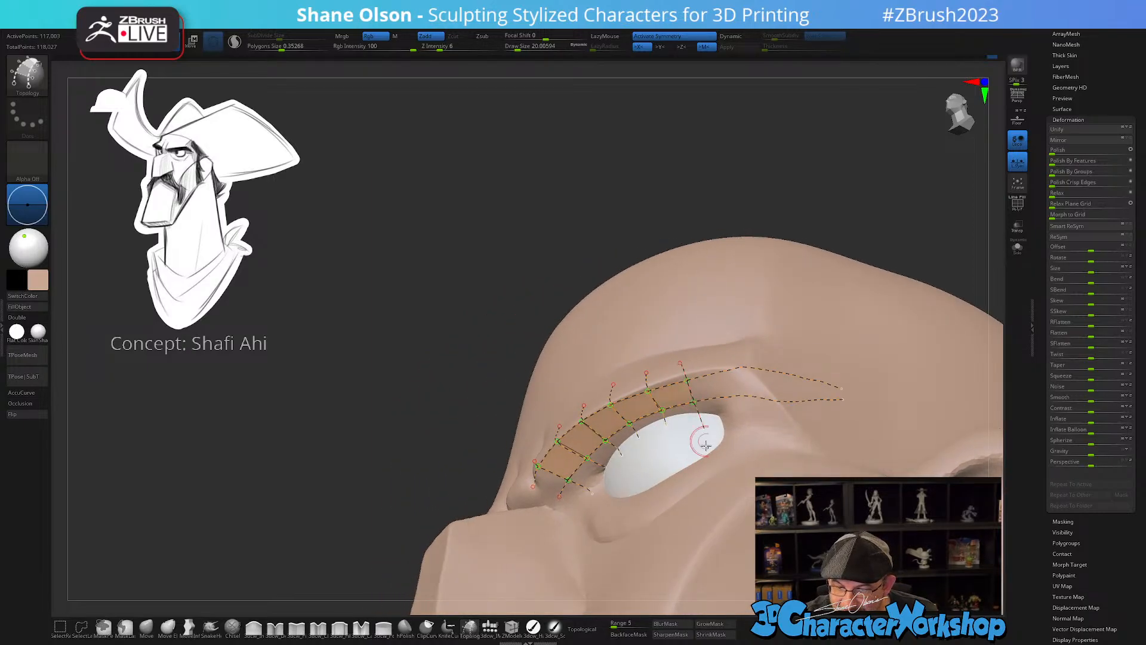
right_drag(738, 466, 747, 441)
drag(732, 352, 746, 412)
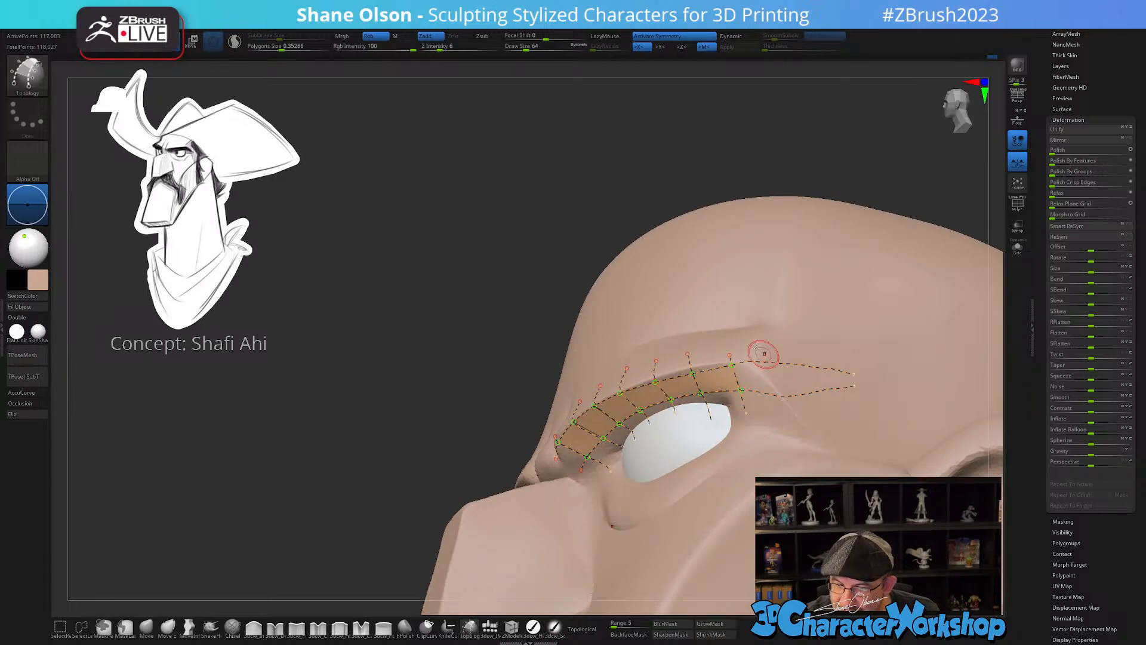
- Add crossing curves from the outer eye corner to the temple end of the strip and trim the overhanging curve ends
drag(742, 345, 798, 419)
mouse_move(855, 476)
right_down()
mouse_move(890, 478)
mouse_move(840, 467)
right_up()
drag(798, 342, 826, 421)
drag(831, 345, 848, 419)
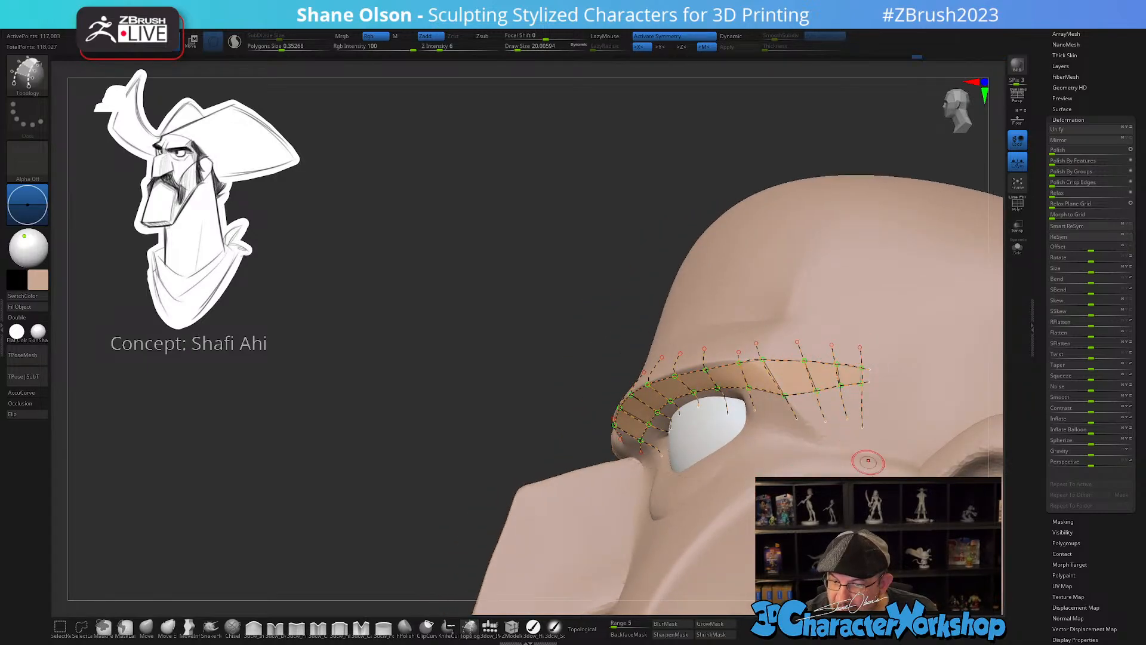
drag(861, 346, 863, 429)
mouse_move(871, 487)
right_down()
mouse_move(764, 501)
mouse_move(802, 468)
right_up()
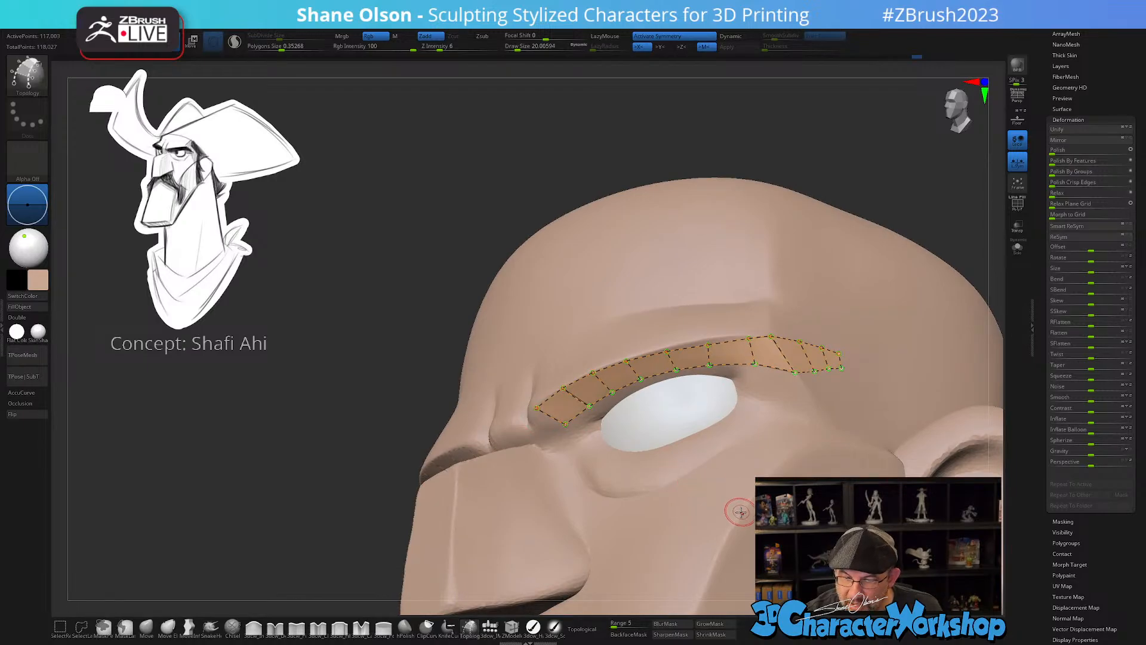
- Set the draw size to 1 and generate the eyebrow strip mesh from the Topology curves
mouse_move(737, 507)
right_down()
mouse_move(754, 496)
mouse_move(742, 484)
mouse_move(775, 476)
mouse_move(709, 481)
right_up()
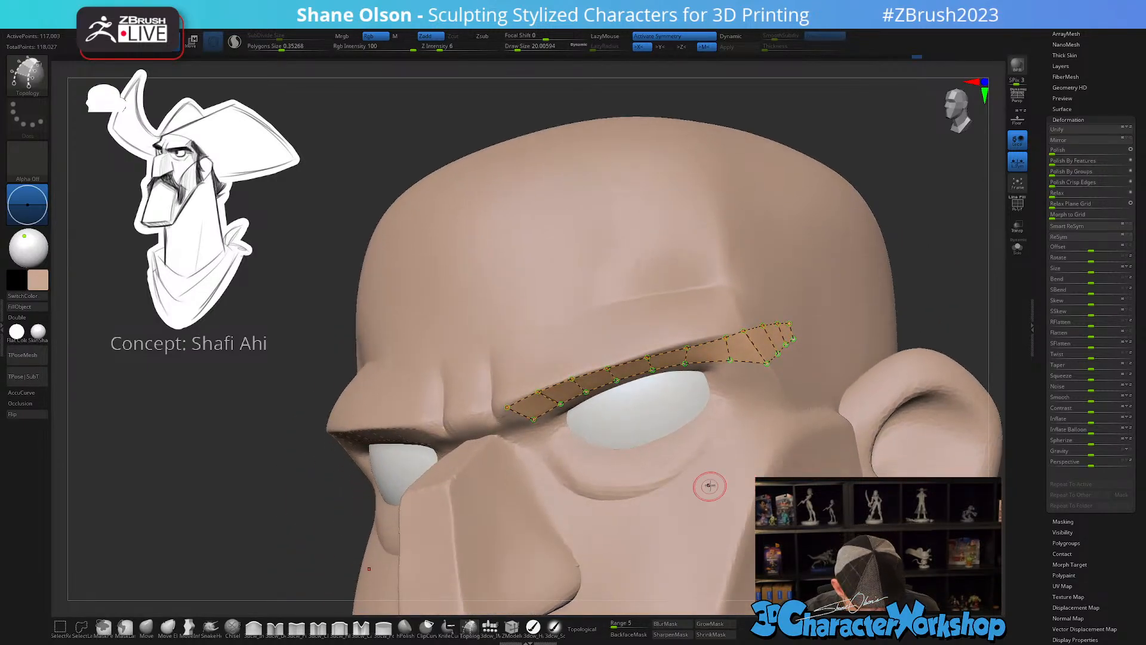
text(s)
text(1)
key(Return)
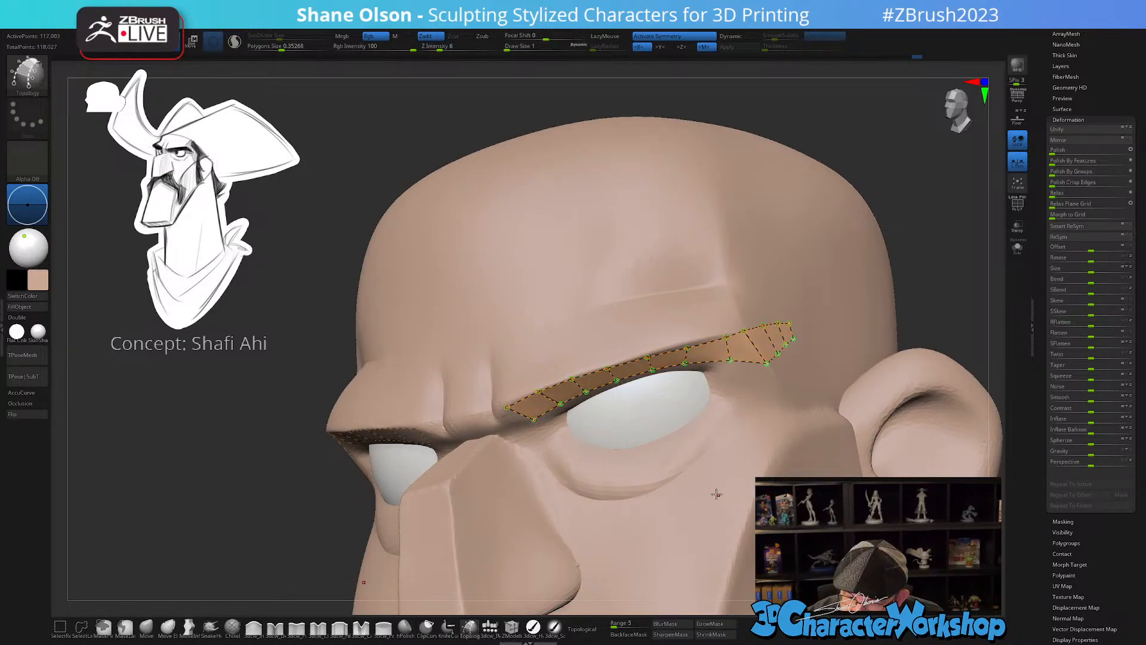
click(749, 454)
drag(747, 471, 775, 430)
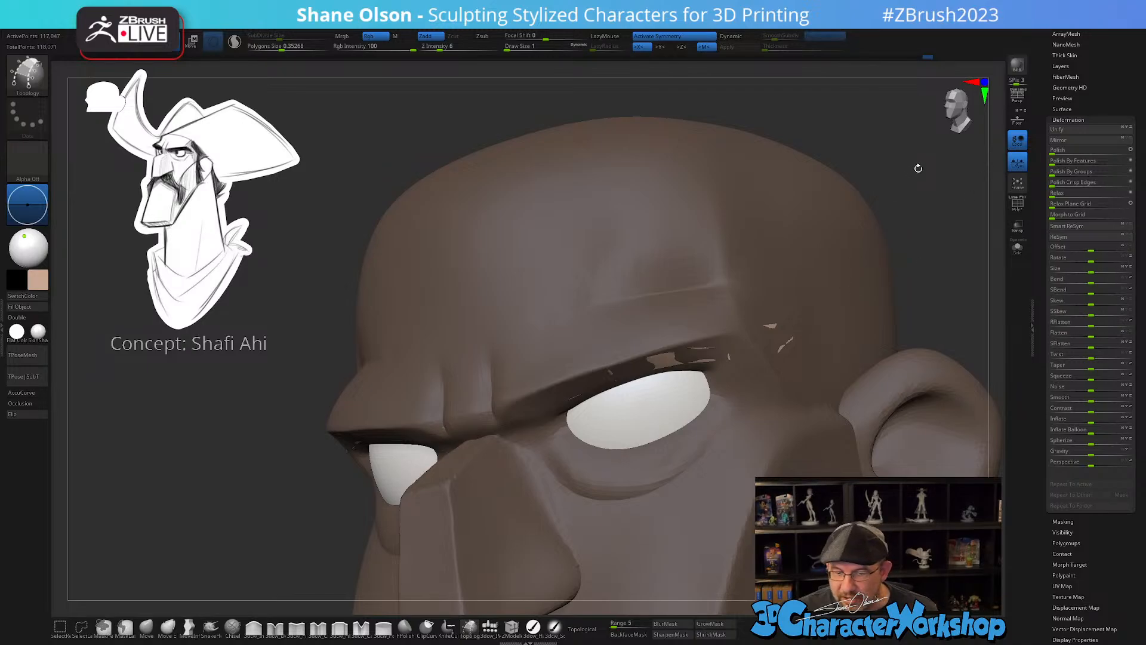
- Split the new eyebrow strip from the head into its own subtool and turn on transparency to see it
key(ctrl)
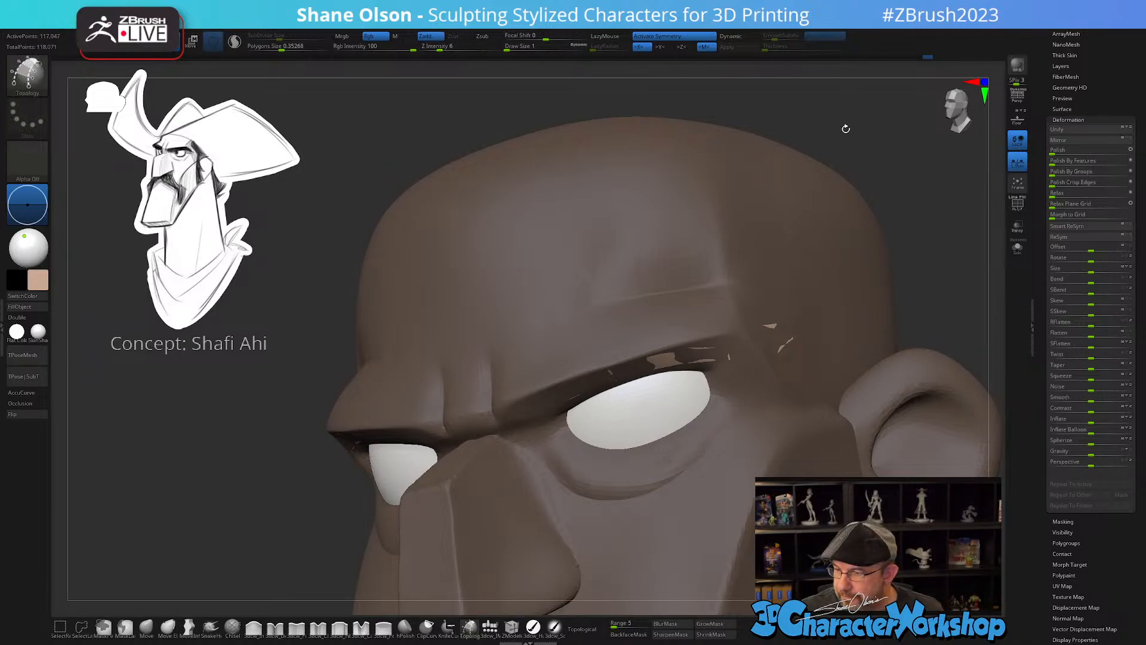
key(3)
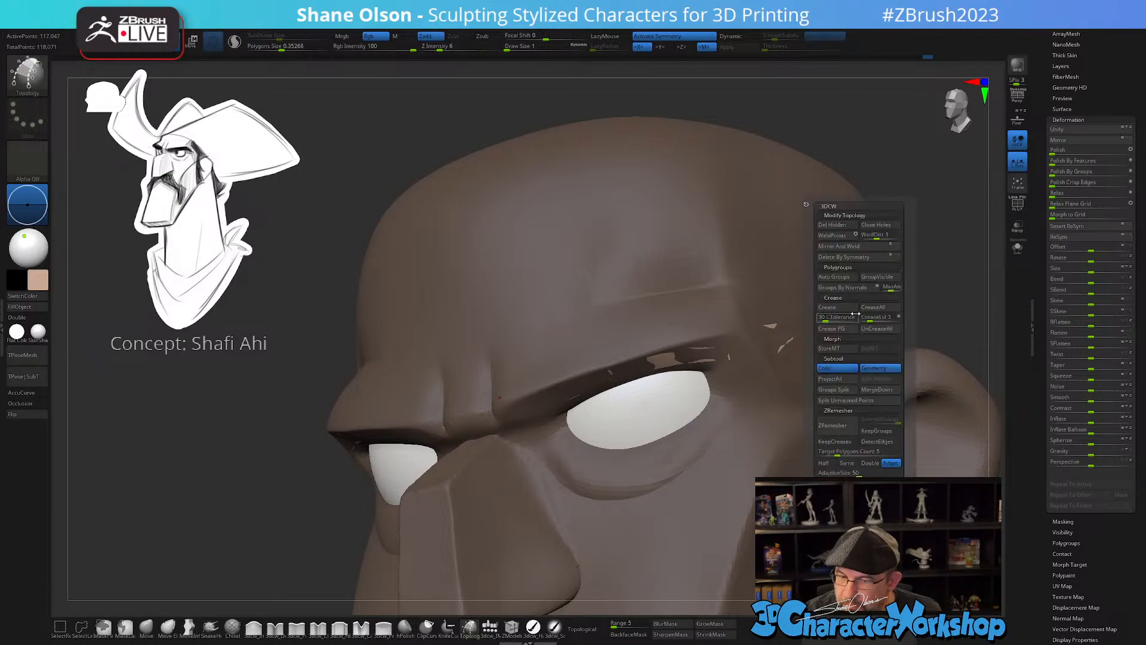
click(846, 391)
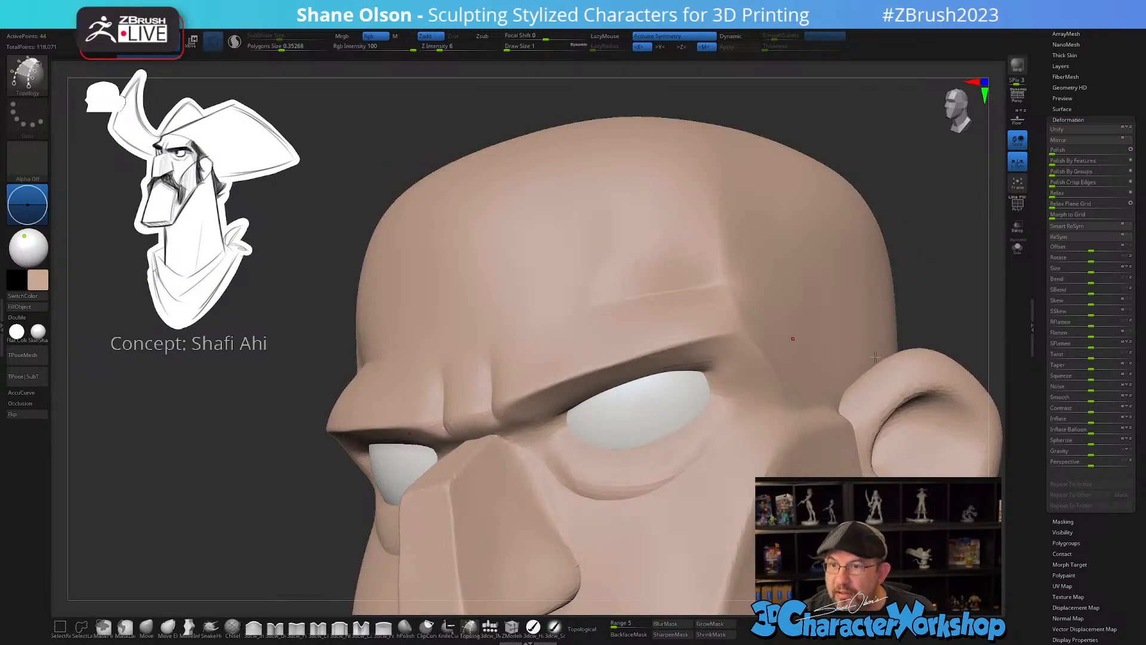
drag(878, 360, 799, 336)
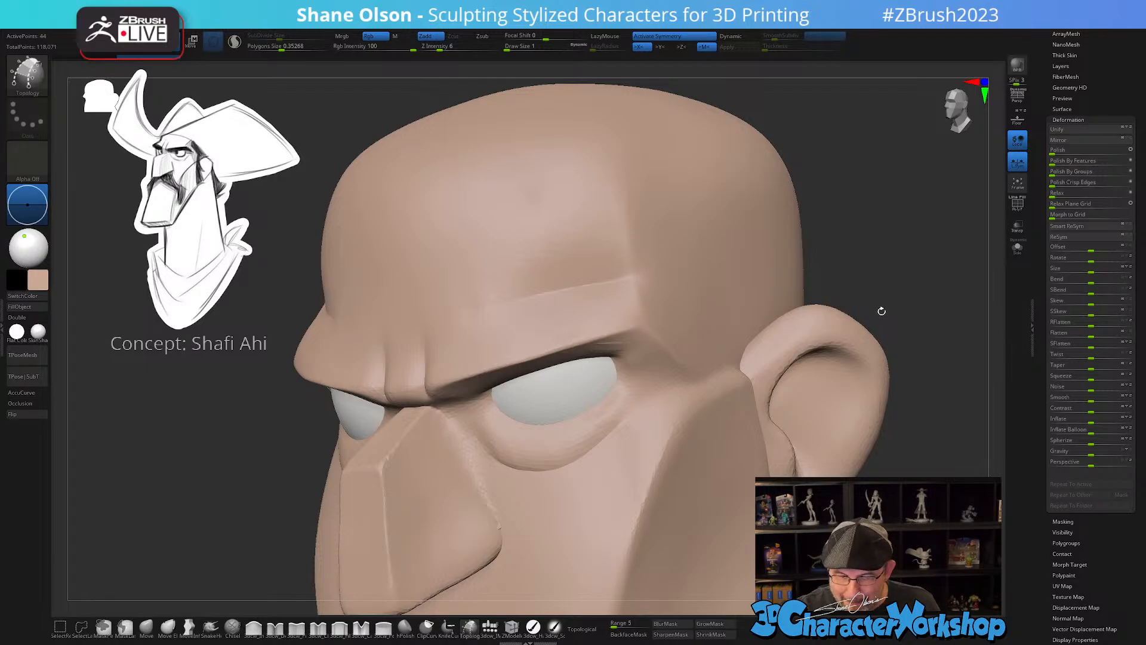
click(1018, 226)
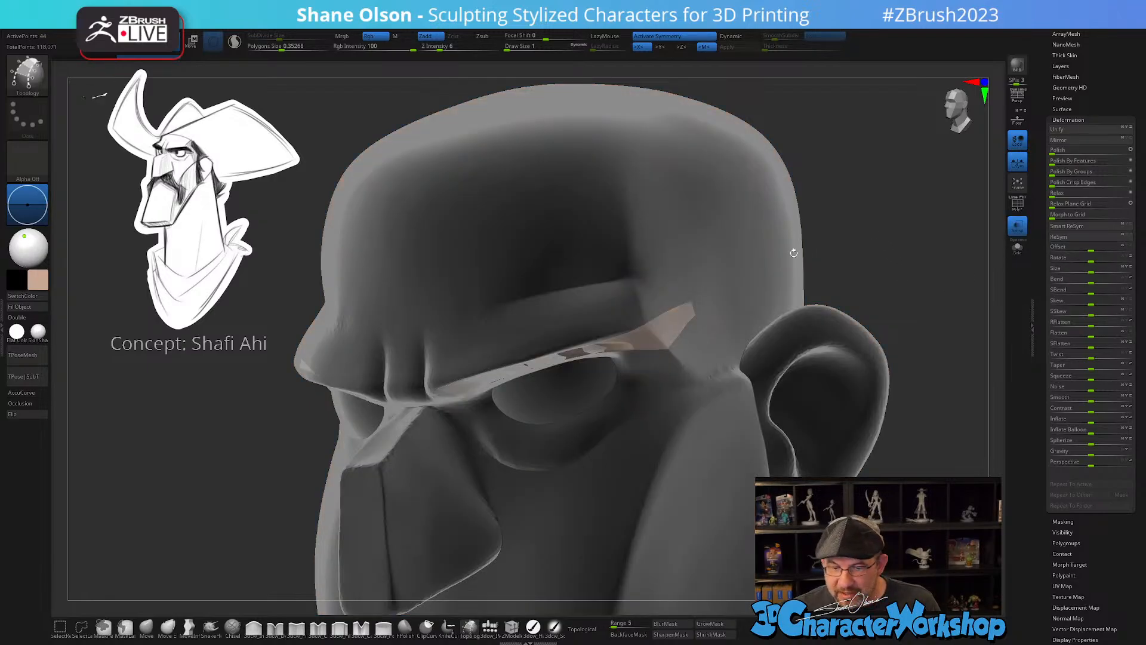
- Set the draw size to 28.75 and turn on Dynamic Subdivision for the eyebrow strip with a thickness of 0.01321
mouse_move(912, 257)
mouse_down()
mouse_move(896, 248)
mouse_move(919, 237)
mouse_move(894, 233)
mouse_up()
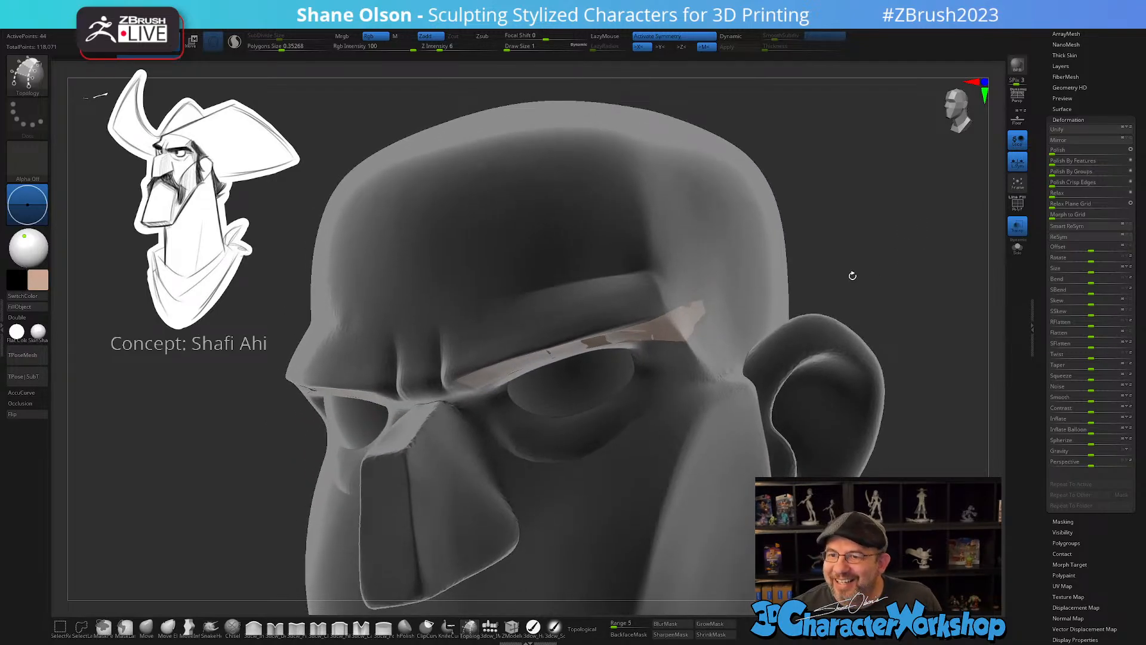
key(s)
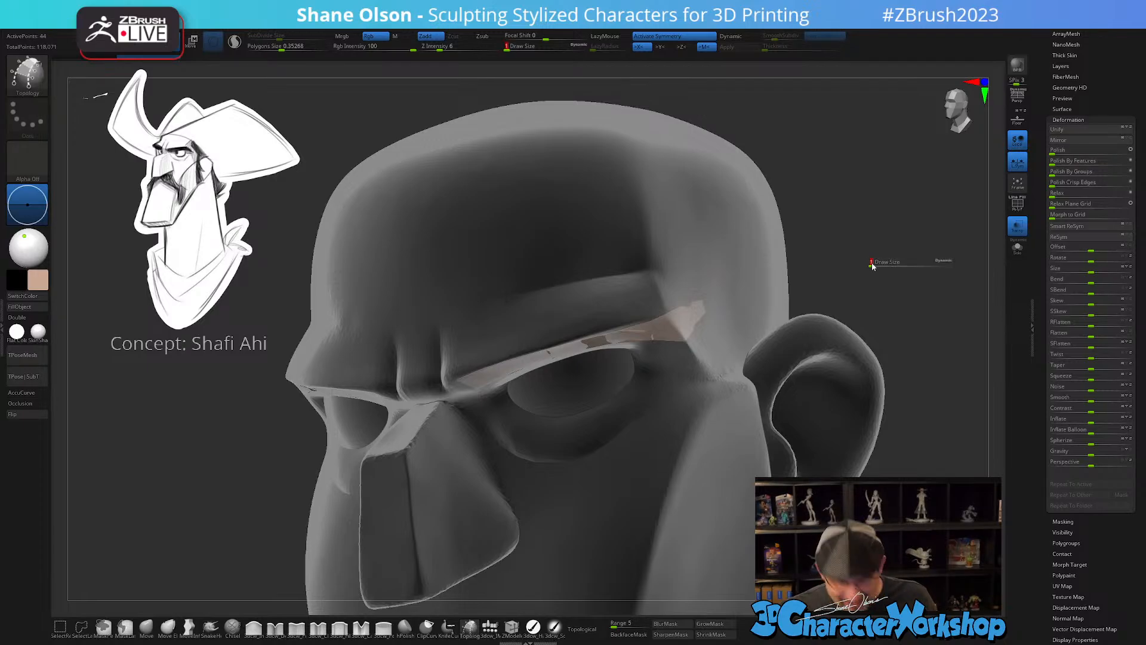
drag(884, 264, 823, 243)
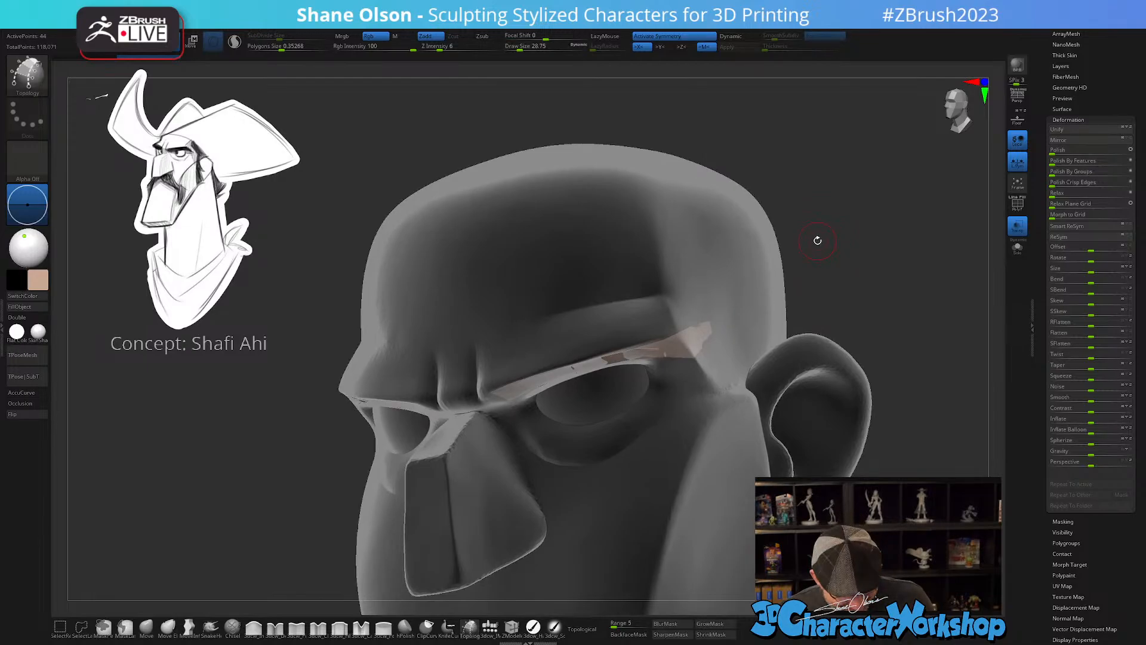
key(d)
drag(766, 48, 793, 48)
click(815, 37)
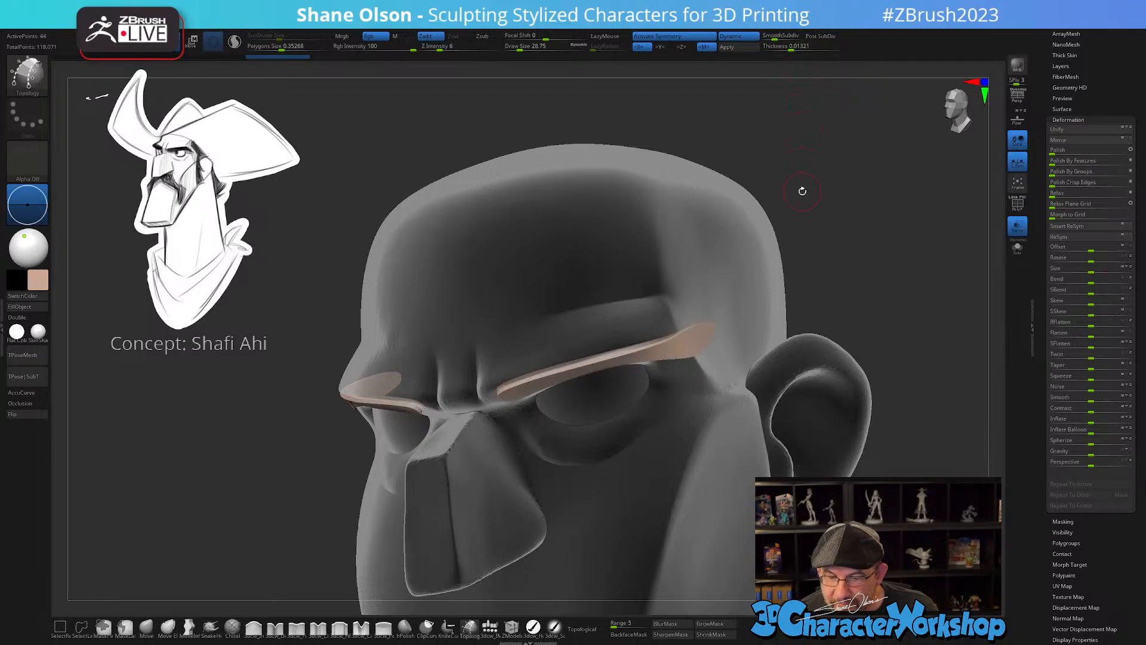
- Uncrease all edges of the eyebrow strip and raise its Dynamic Subdivision thickness to 0.02619
key(space)
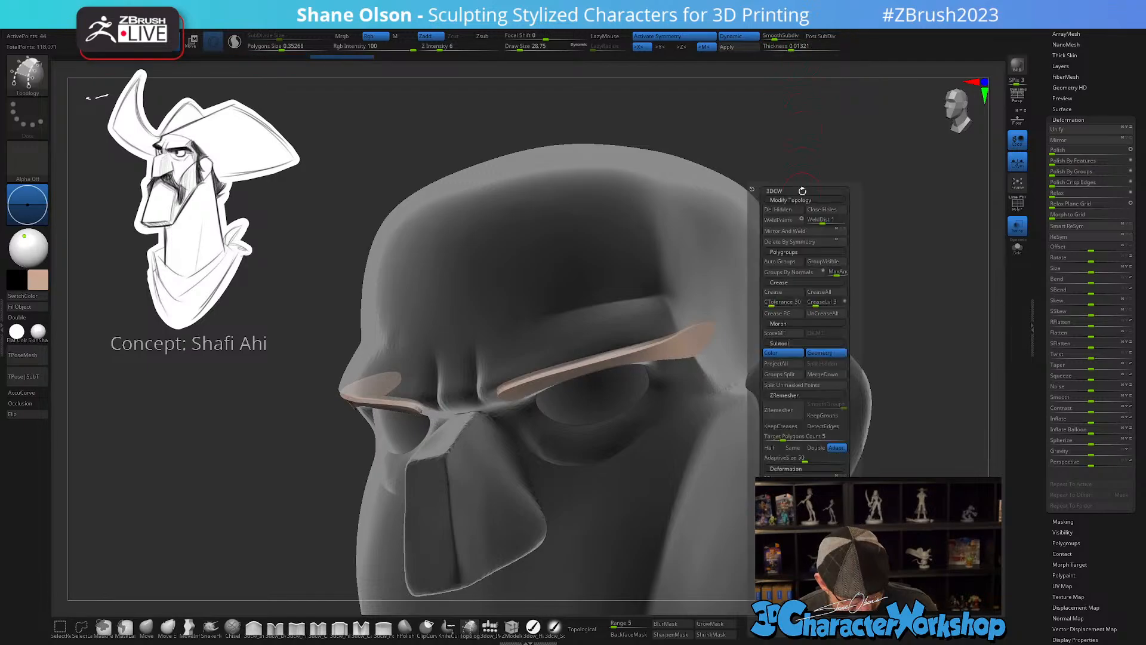
click(823, 313)
mouse_move(862, 189)
mouse_down()
mouse_move(875, 210)
mouse_move(859, 235)
mouse_move(849, 203)
mouse_up()
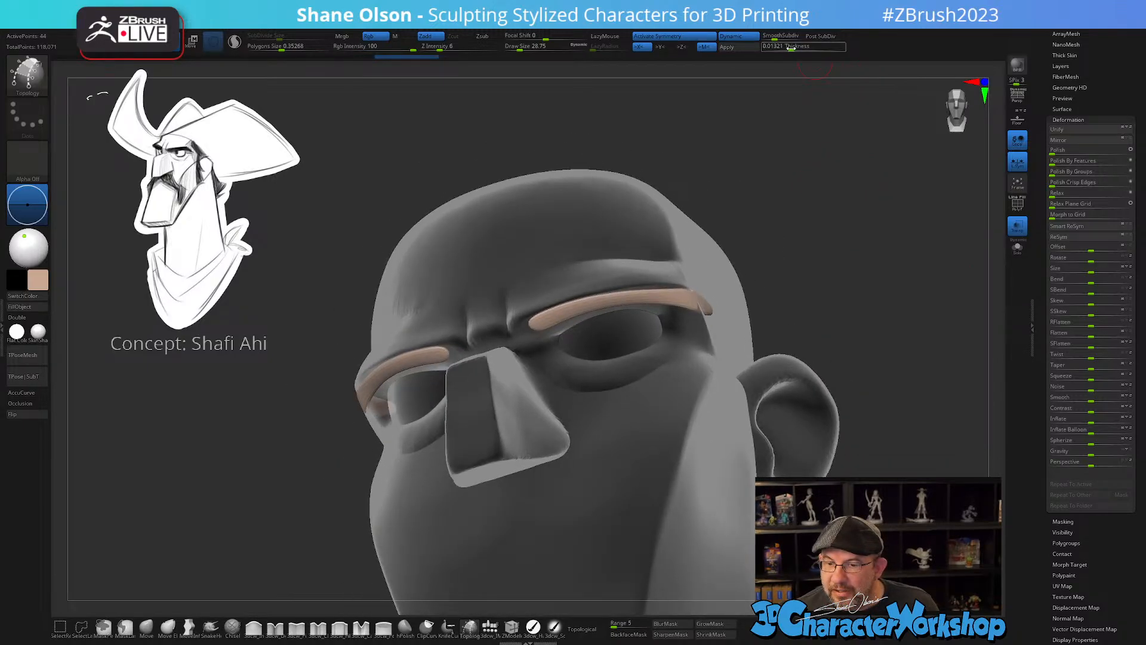
drag(791, 47, 799, 48)
drag(781, 177, 726, 329)
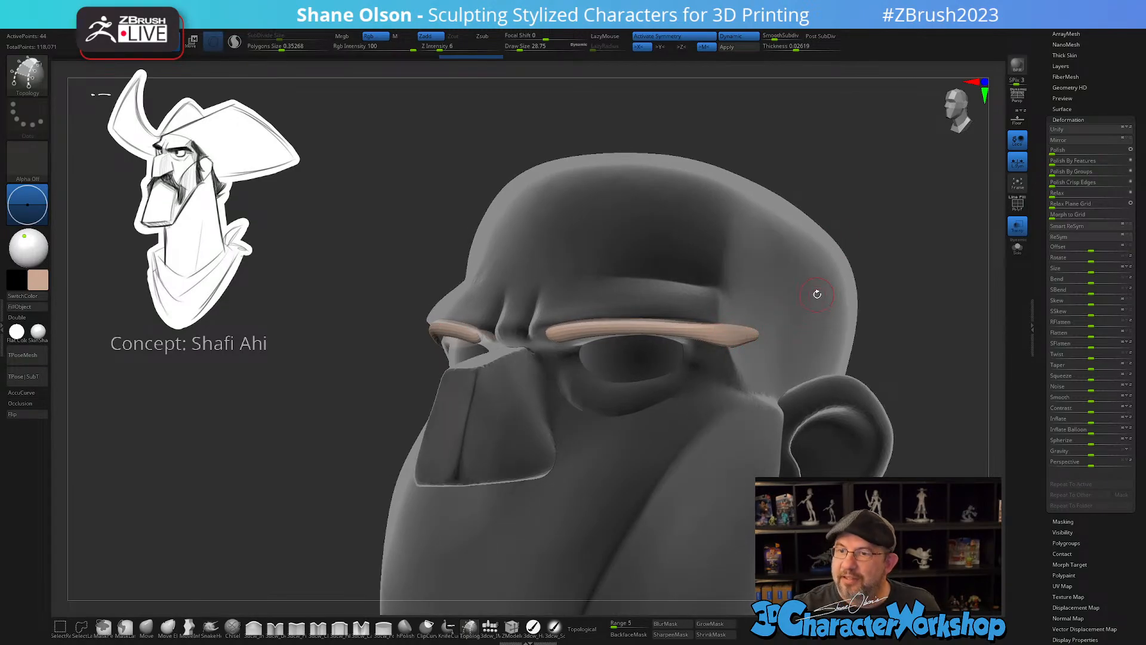
- Turn off transparency and fill the eyebrow subtool with a dark brown color
click(1017, 226)
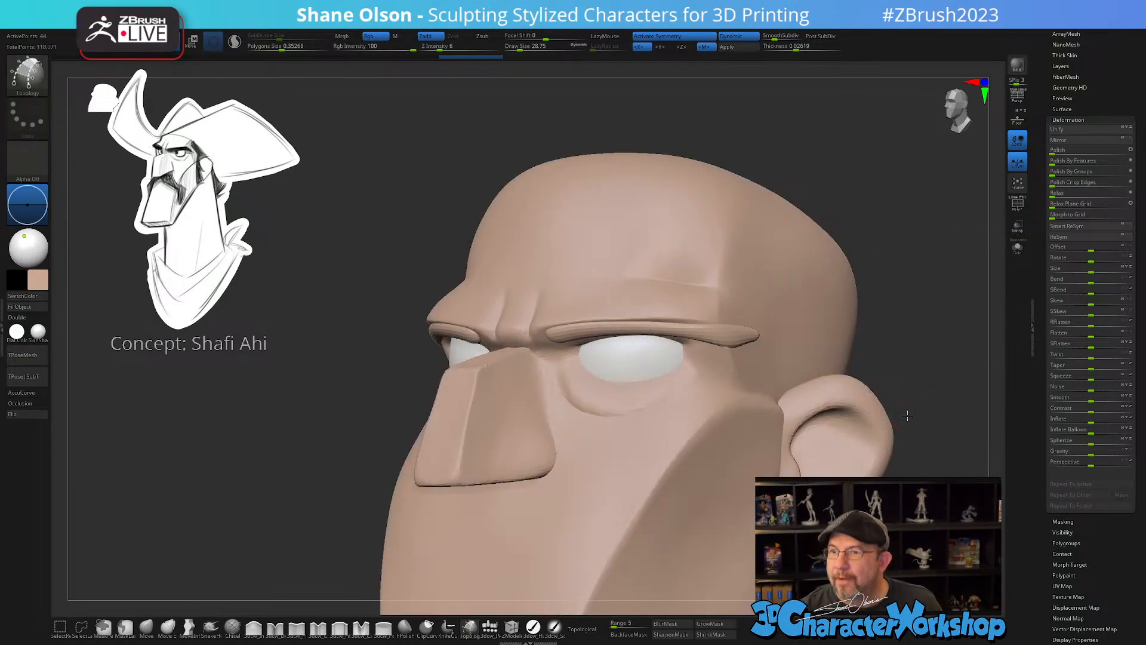
alt+drag(904, 399, 811, 324)
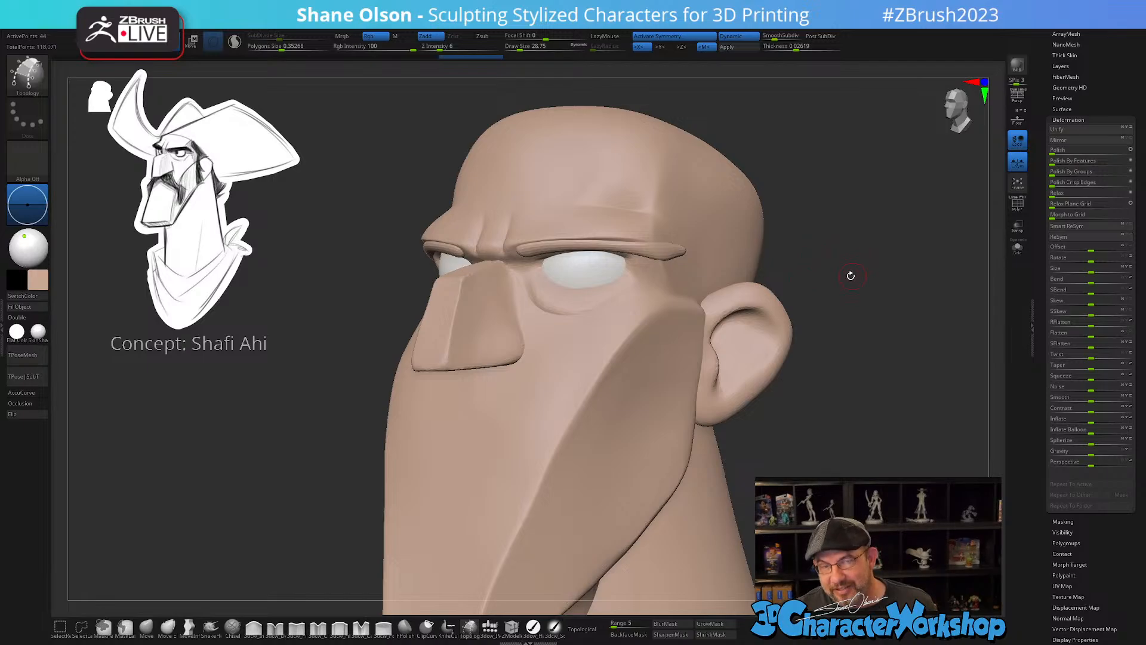
mouse_move(837, 261)
alt+mouse_down()
mouse_move(844, 288)
mouse_move(876, 249)
alt+mouse_up()
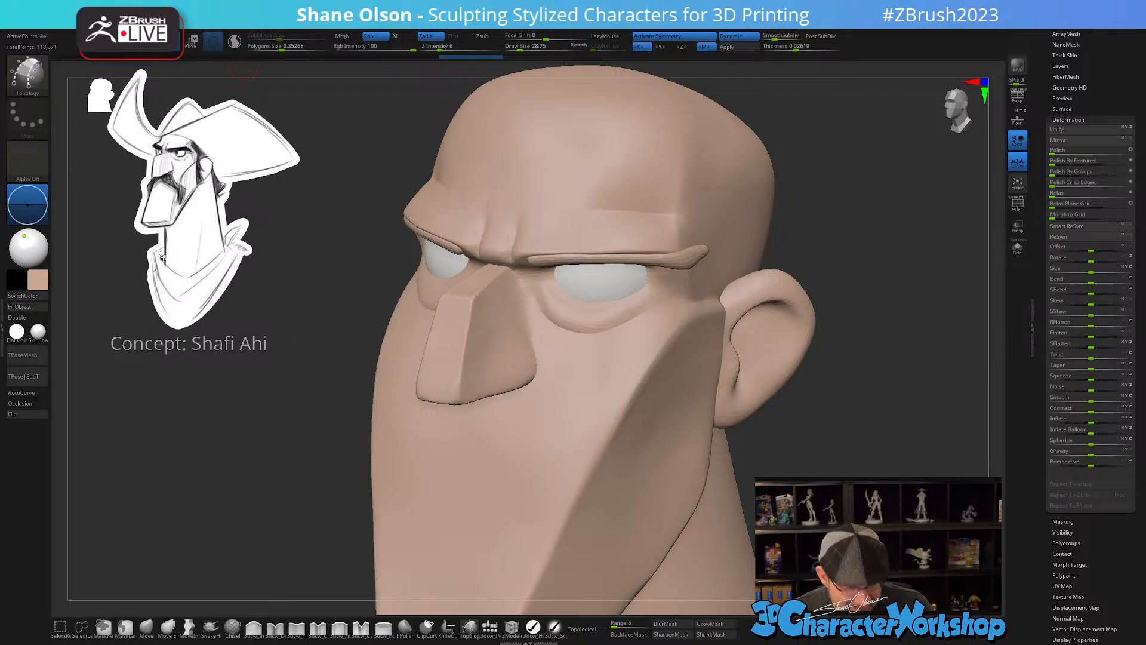
mouse_move(36, 283)
mouse_down()
mouse_move(120, 295)
mouse_move(51, 300)
mouse_move(40, 317)
mouse_up()
click(26, 307)
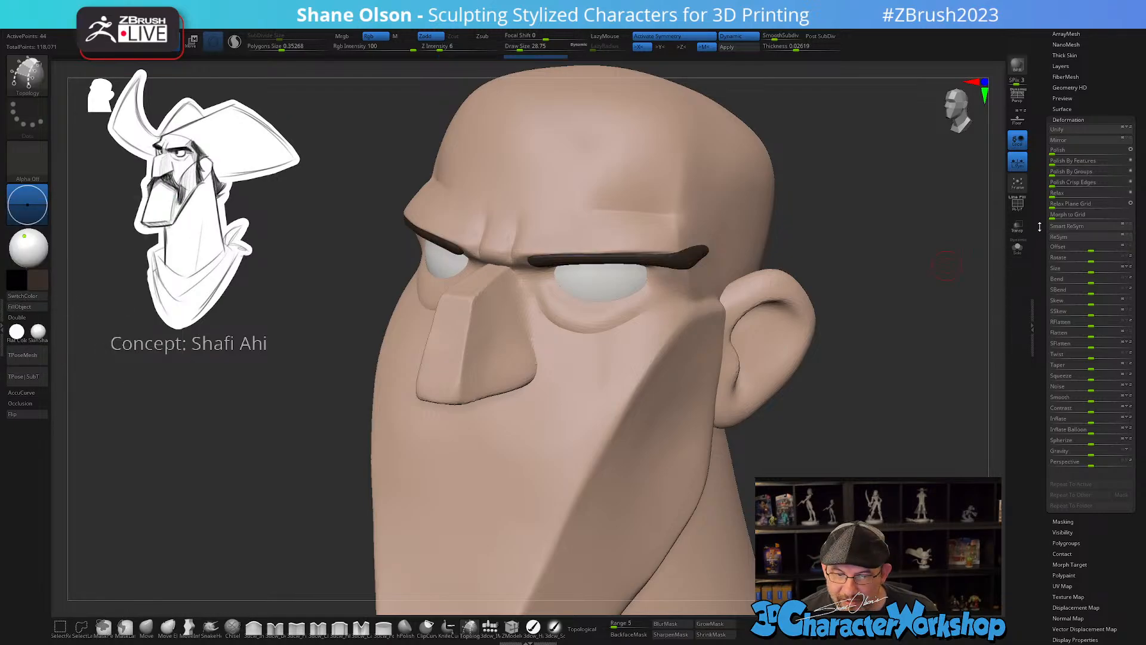
drag(991, 226, 990, 196)
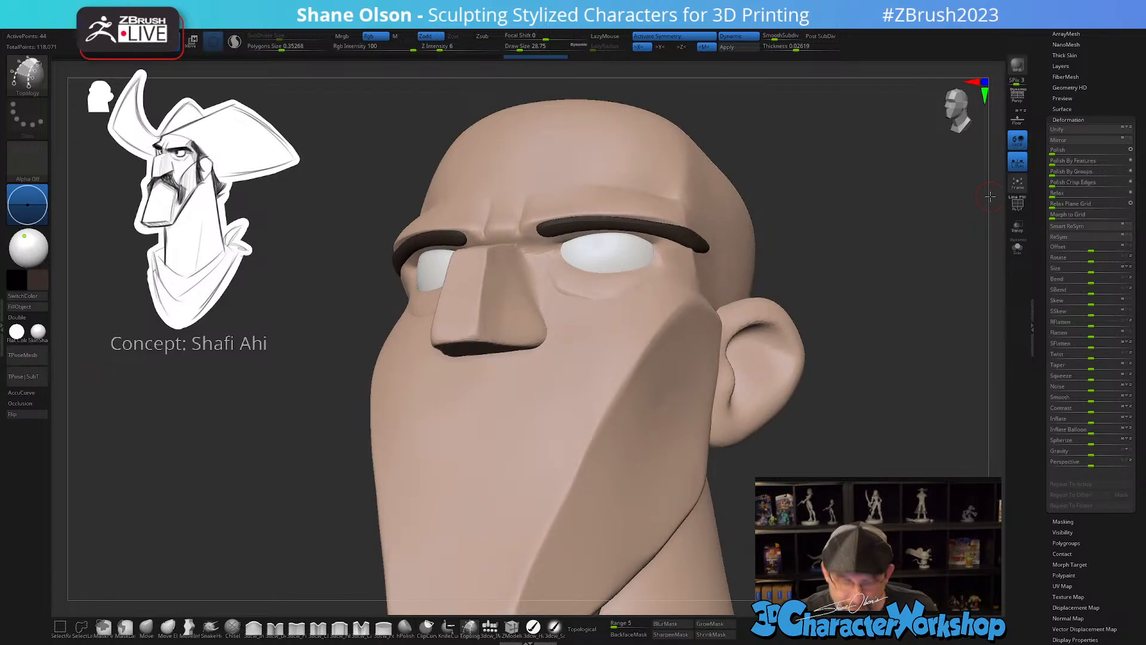
- Show the polyframe without Dynamic Subdivision and pull the strip's inner end and upper edge off the brow with the Move brush at draw size about 46
key(shift+f)
ctrl+right_drag(736, 275, 736, 295)
key(shift+d)
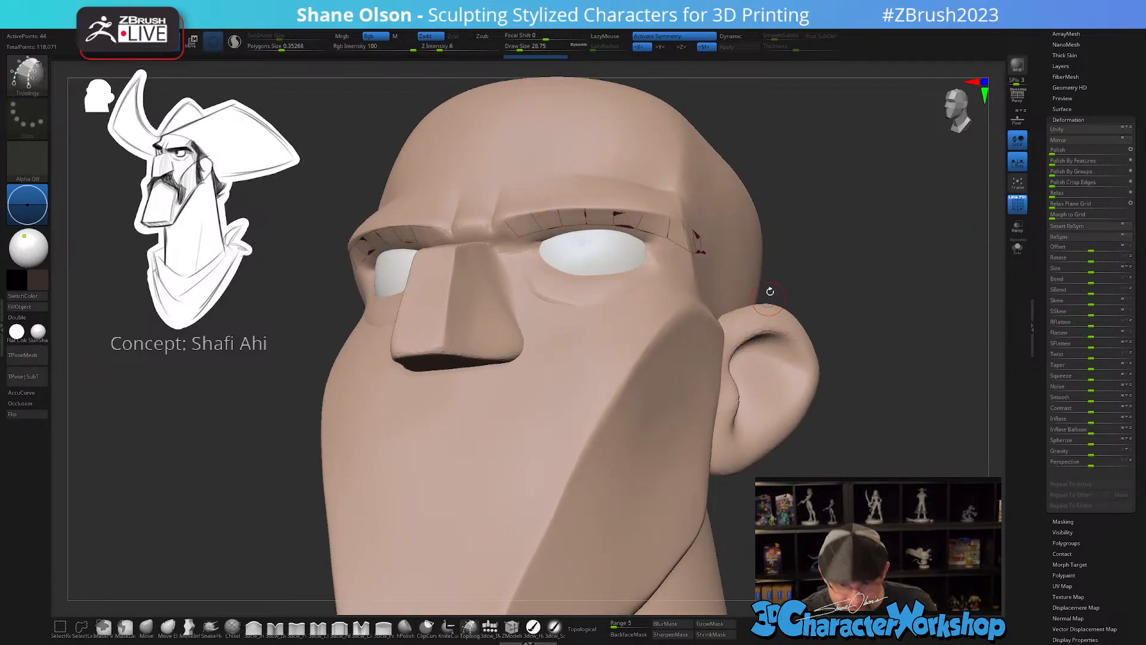
alt+drag(776, 276, 815, 334)
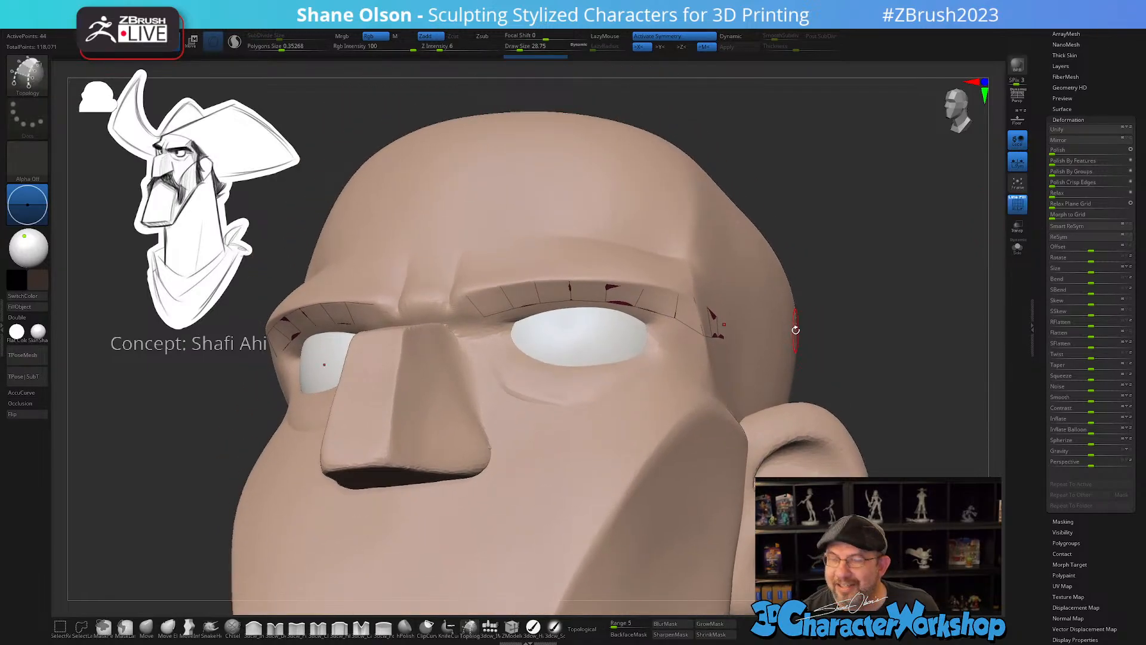
click(147, 628)
key(s)
drag(499, 281, 503, 281)
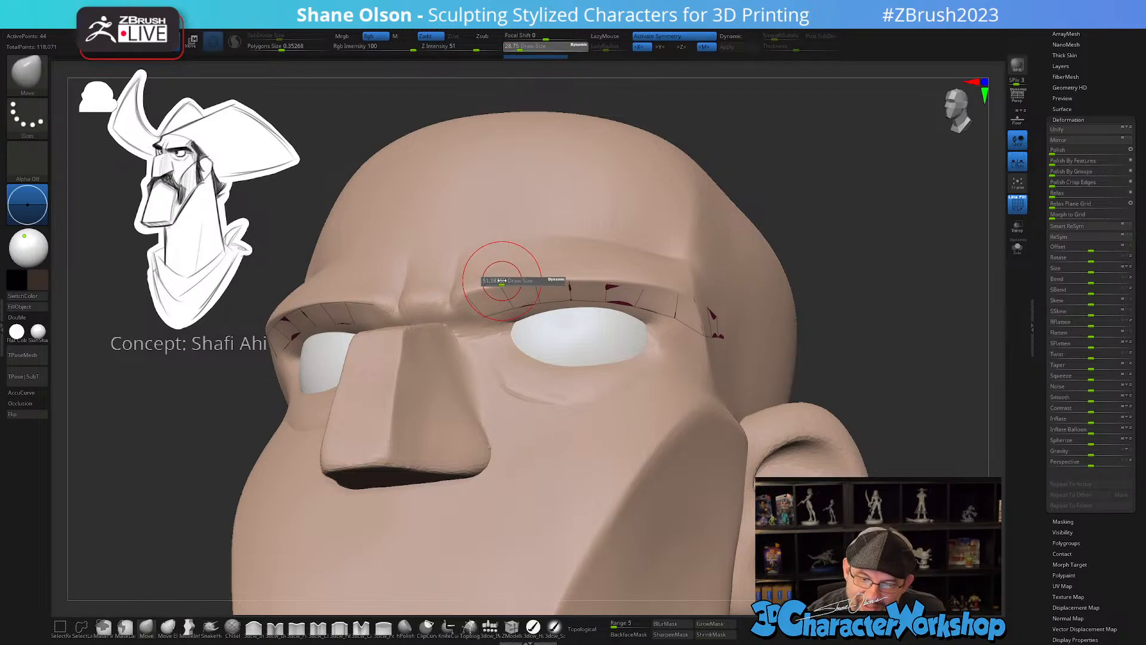
right_drag(500, 280, 499, 225)
drag(468, 296, 464, 289)
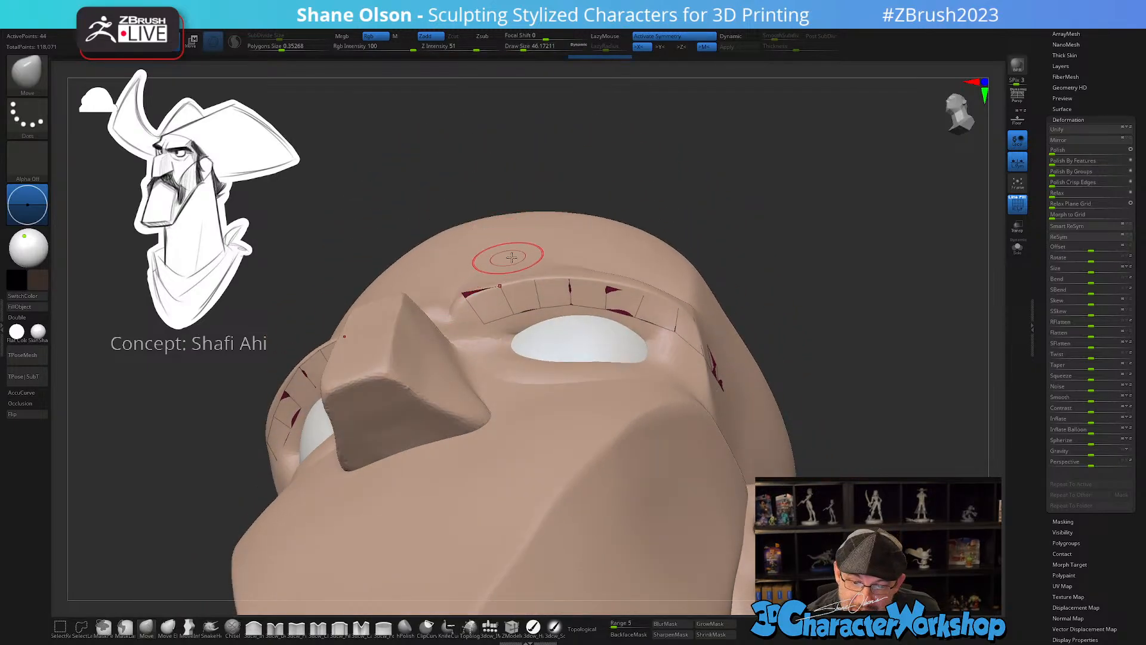
right_drag(512, 256, 508, 234)
drag(500, 286, 571, 274)
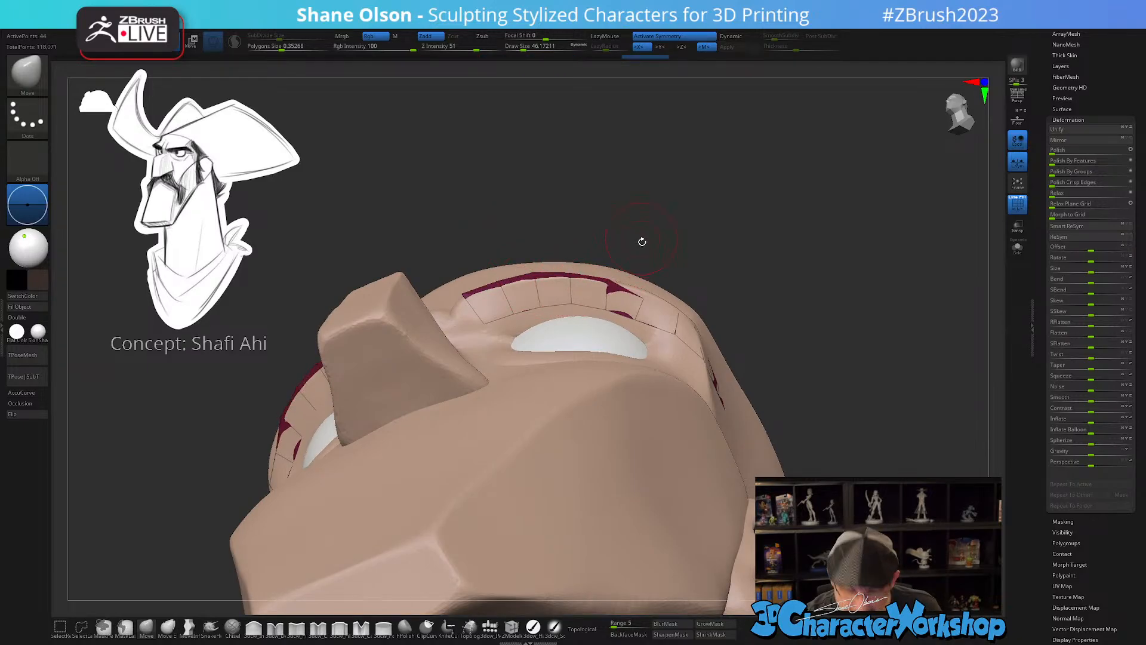
- Turn Dynamic Subdivision back on, adjust the eyebrow's outer curve with the Move brush, and raise the draw size to about 94
key(d)
right_drag(640, 251, 643, 262)
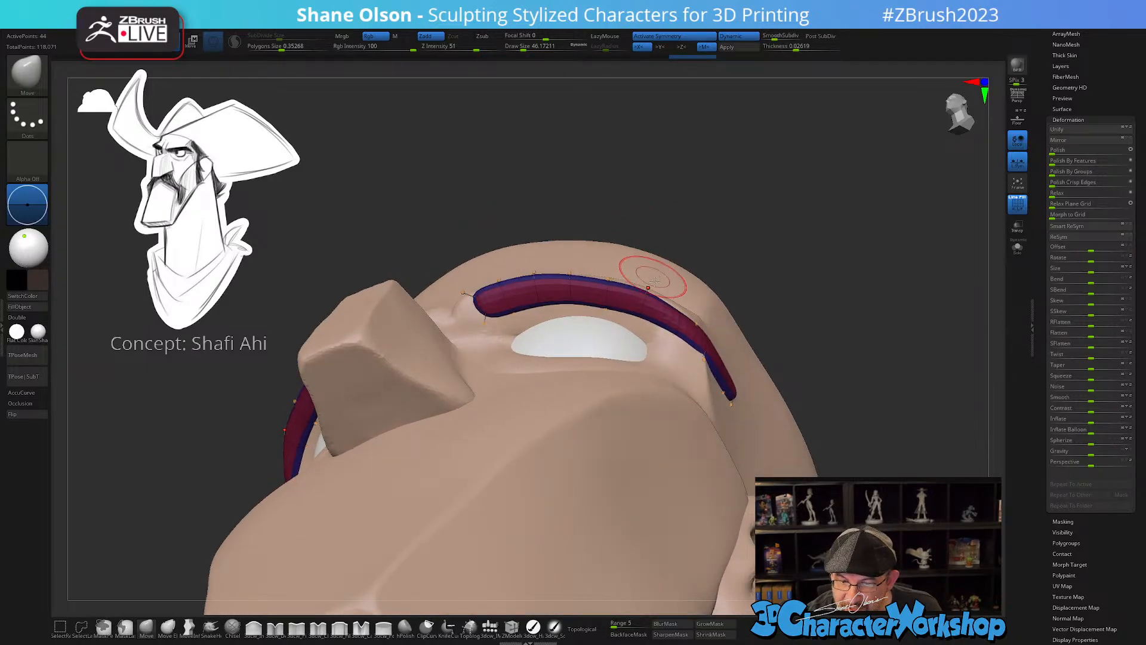
drag(646, 317, 691, 301)
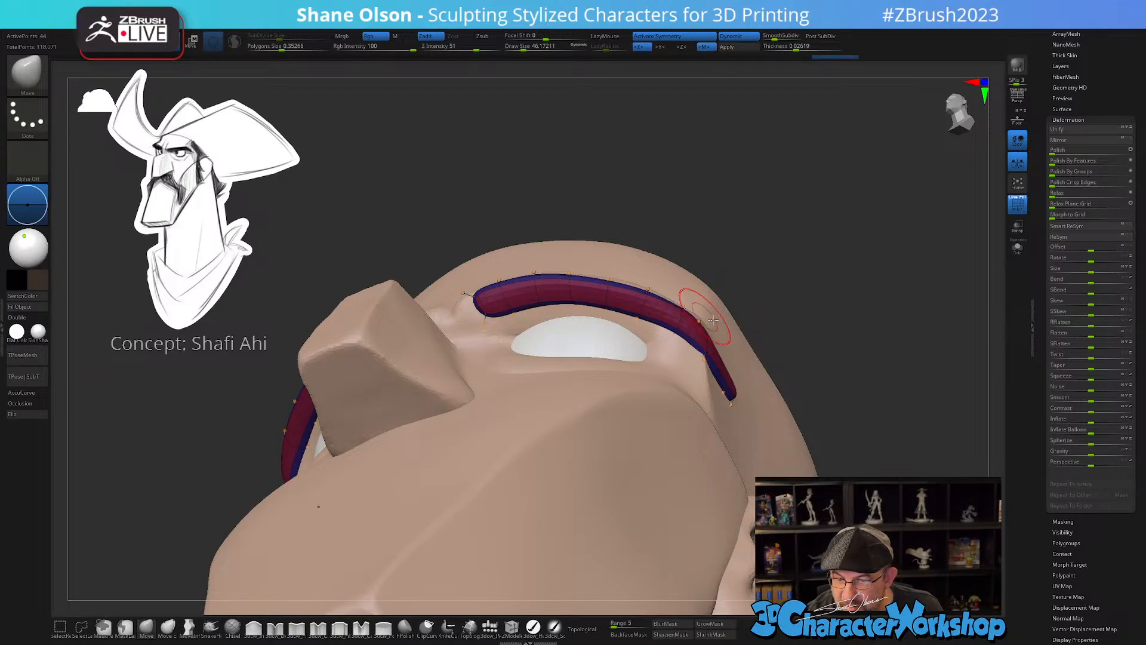
right_drag(730, 360, 743, 395)
key(s)
drag(743, 395, 734, 434)
drag(739, 411, 735, 416)
- Turn off Dynamic Subdivision, turn on transparency, and narrow the strip's temple end with the Move brush, reducing the draw size to 28.75
key(shift+d)
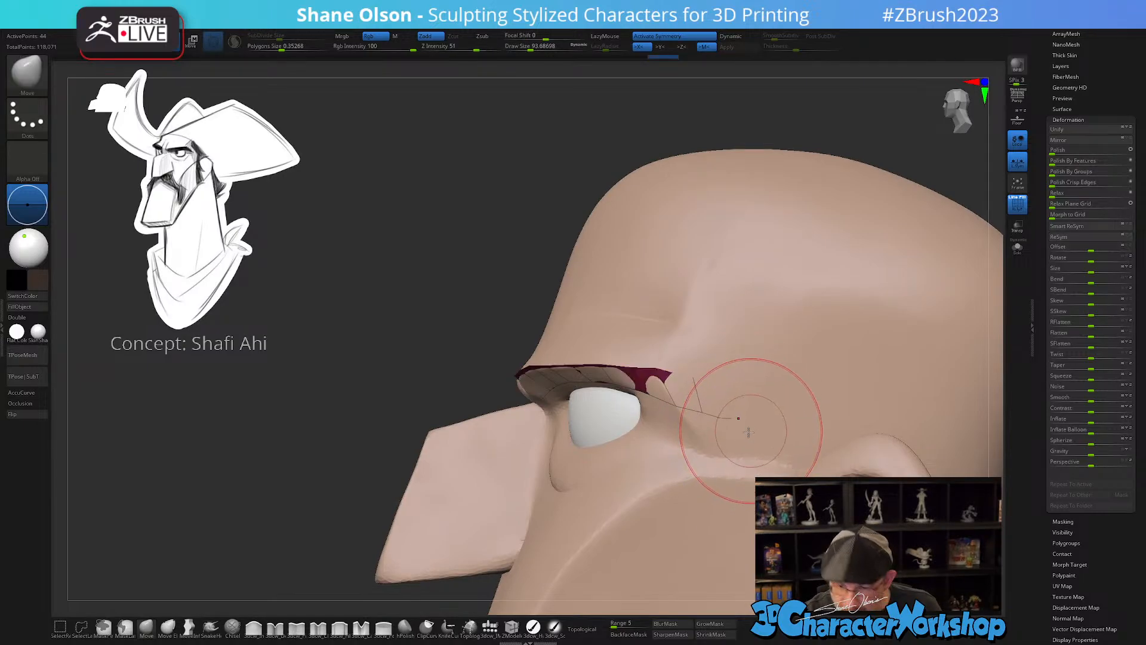
click(1018, 226)
mouse_move(776, 394)
ctrl+right_down()
mouse_move(755, 465)
mouse_move(739, 465)
ctrl+right_up()
key(s)
drag(729, 463, 725, 463)
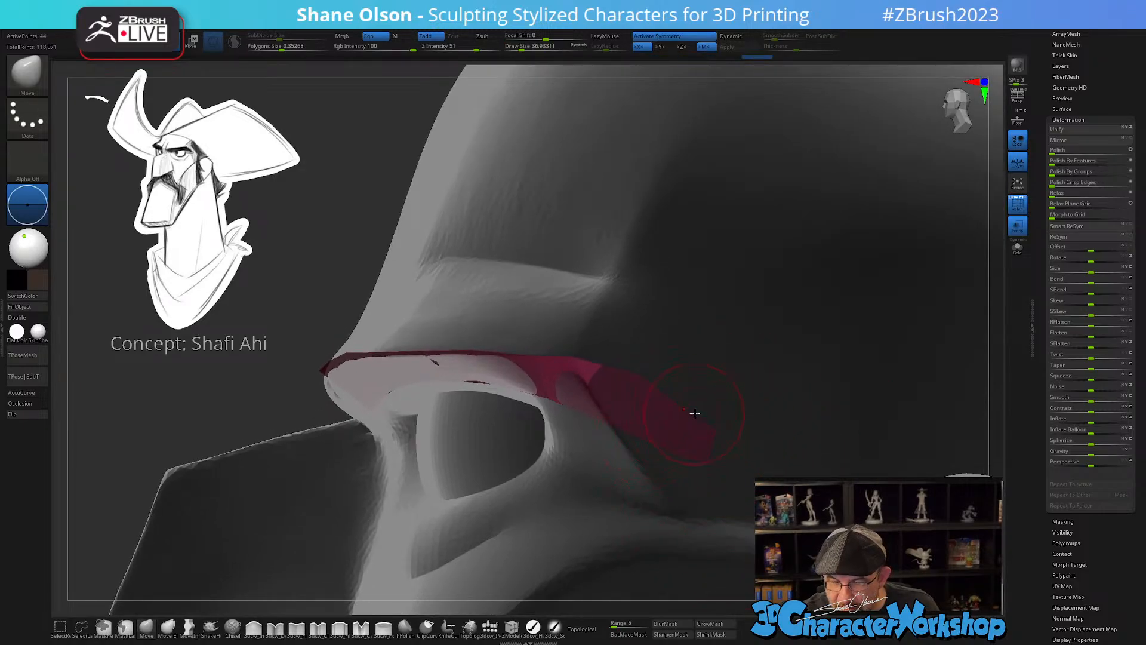
mouse_move(691, 409)
right_down()
mouse_move(678, 410)
mouse_move(683, 340)
mouse_move(683, 363)
right_up()
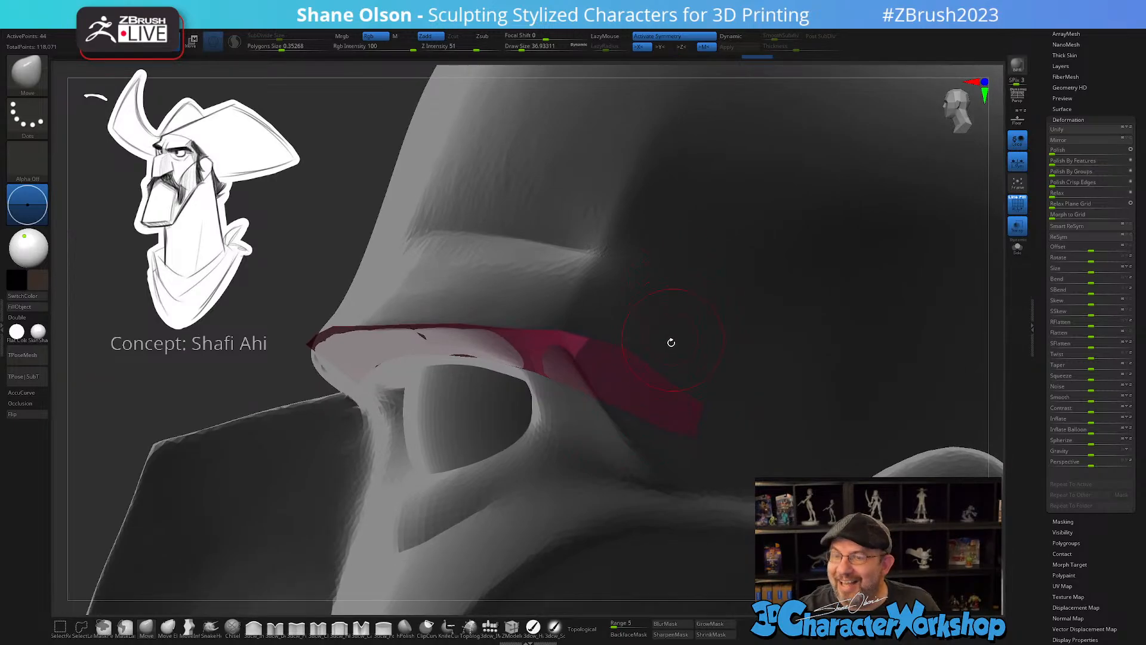
key(s)
drag(656, 360, 633, 359)
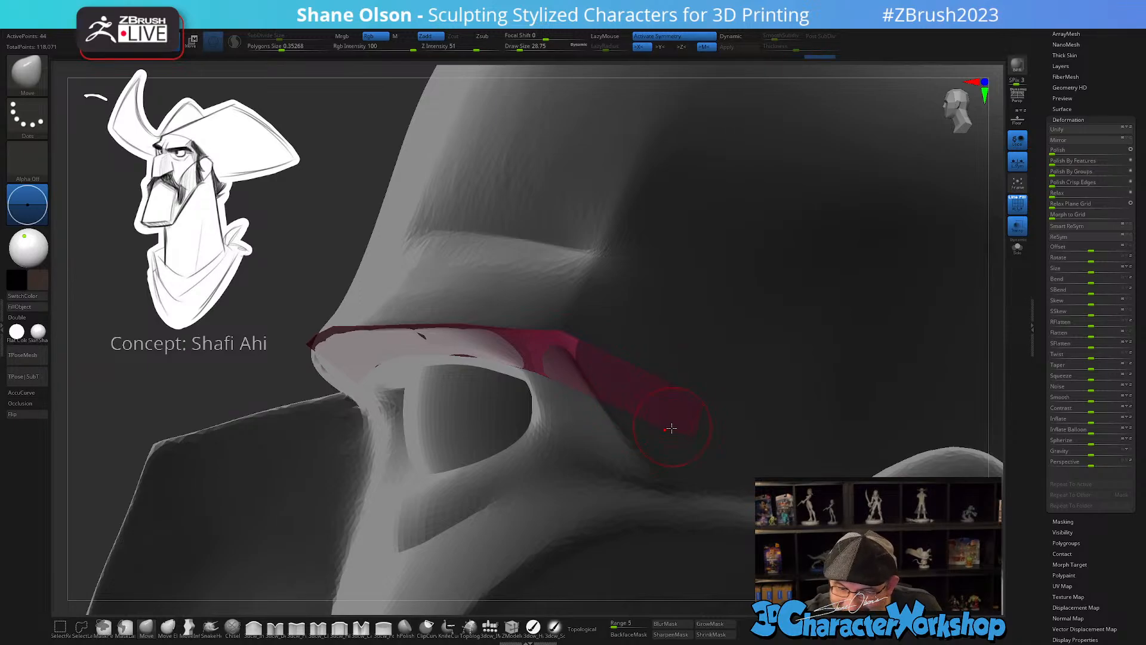
mouse_move(651, 395)
mouse_down()
mouse_move(699, 423)
mouse_move(700, 404)
mouse_move(664, 391)
mouse_move(635, 412)
mouse_up()
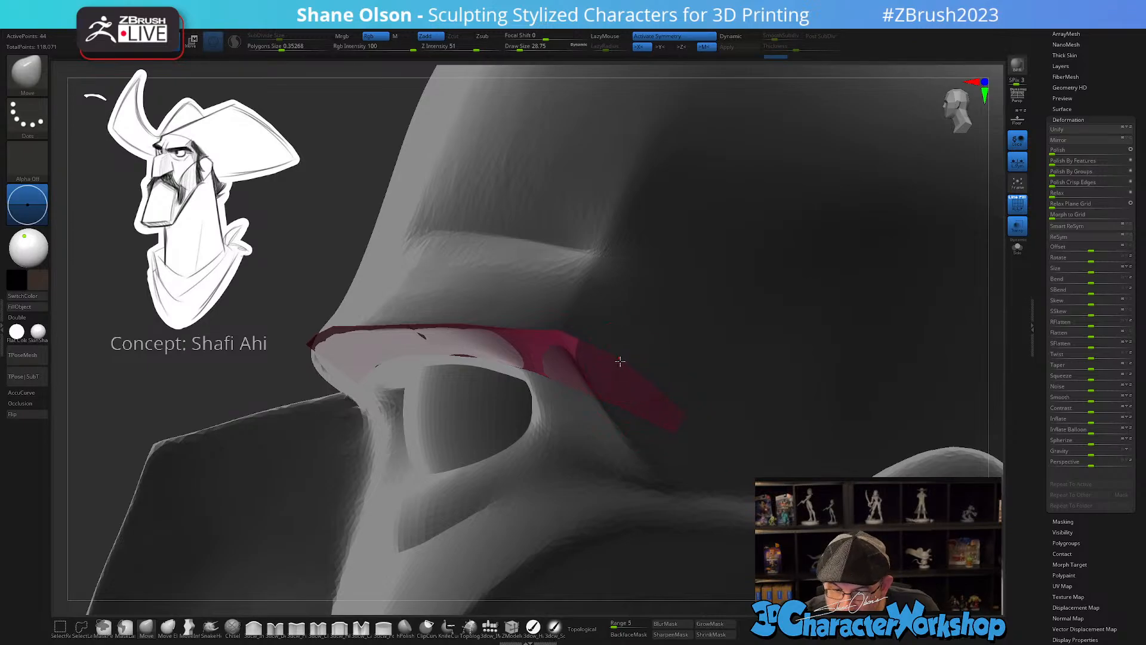
drag(621, 361, 627, 370)
right_drag(573, 325, 587, 321)
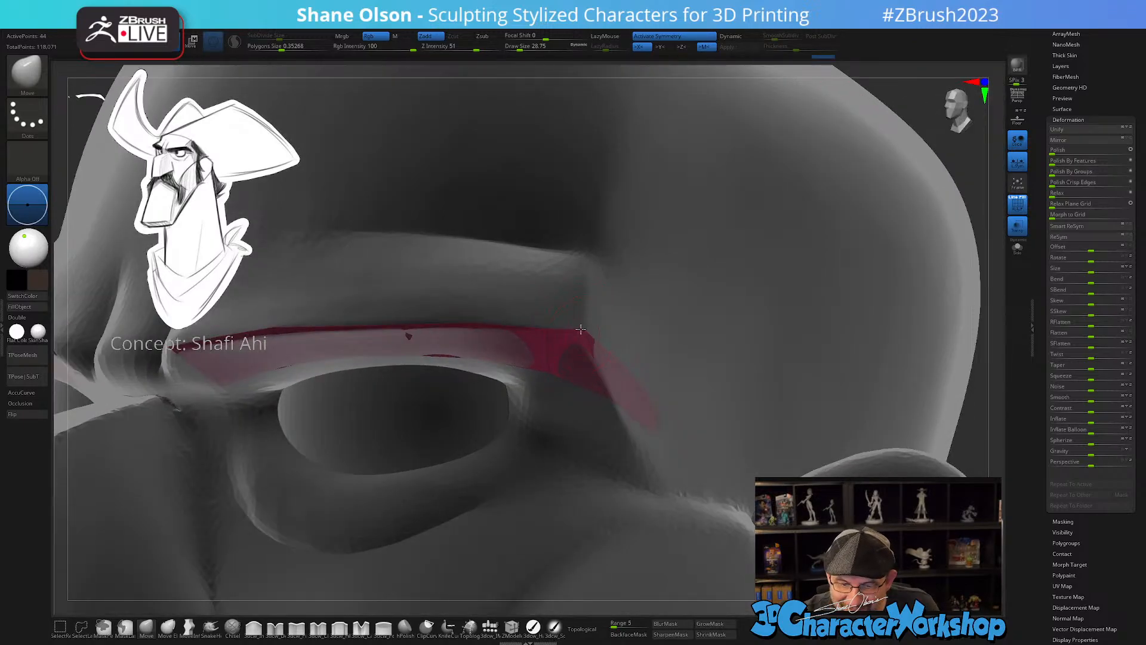
- Turn Dynamic Subdivision back on for the eyebrows and turn off transparency and the polyframe
key(d)
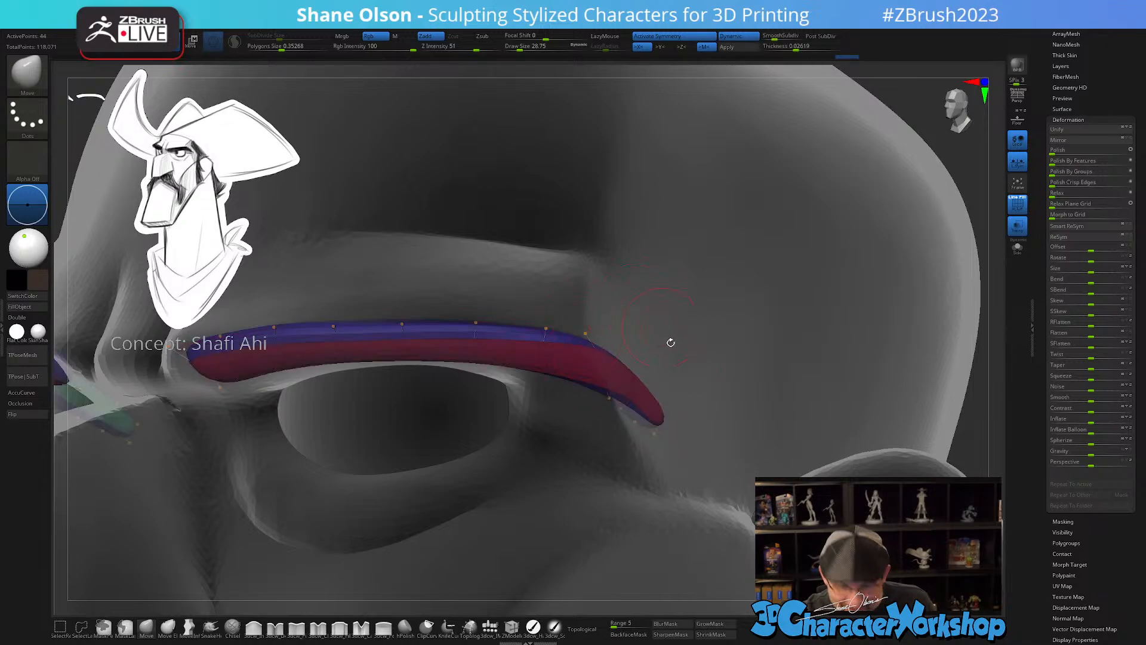
right_drag(671, 342, 655, 369)
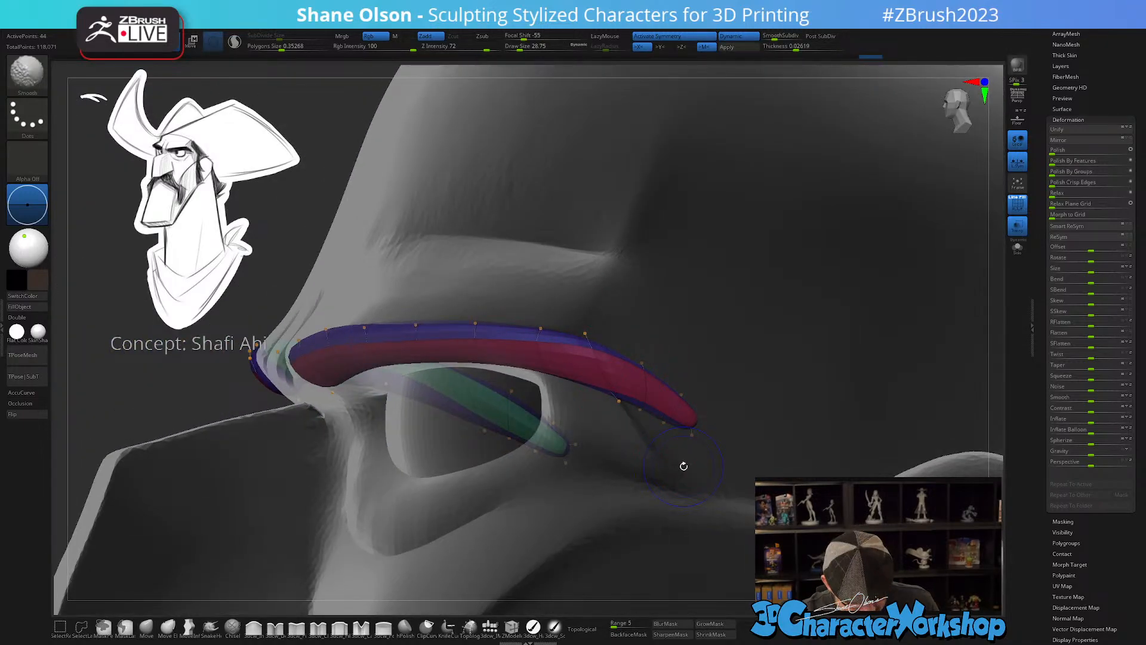
click(1018, 227)
ctrl+right_drag(742, 461, 722, 404)
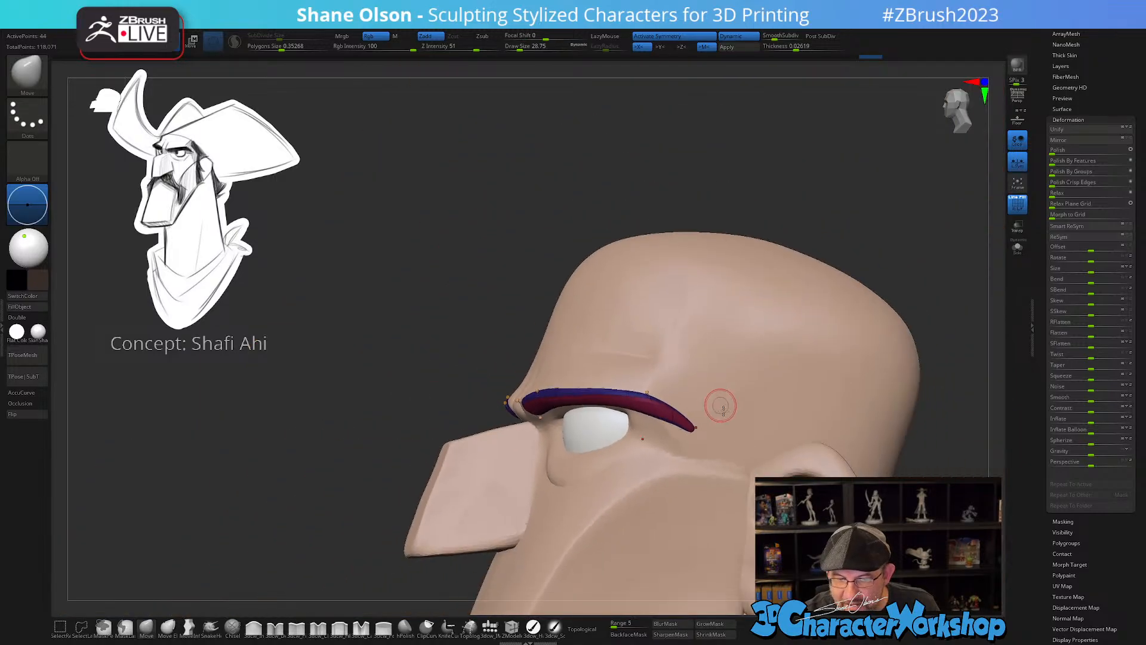
key(shift+f)
- Examine how the eyebrows sit on the face from the front and three-quarter views
mouse_move(755, 445)
shift+right_down()
mouse_move(726, 463)
mouse_move(712, 491)
mouse_move(582, 392)
shift+right_up()
key(s)
drag(582, 392, 541, 399)
mouse_move(598, 385)
right_down()
mouse_move(542, 370)
mouse_move(550, 410)
mouse_move(525, 409)
mouse_move(598, 465)
right_up()
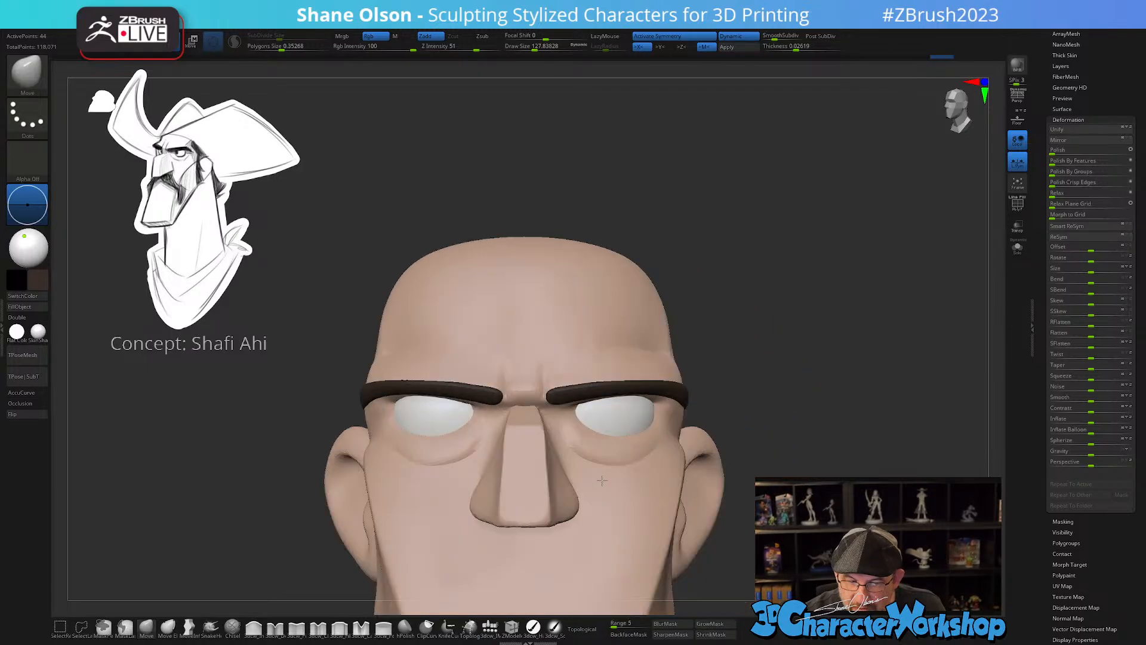
right_drag(782, 470, 740, 485)
mouse_move(684, 359)
alt+right_down()
mouse_move(682, 423)
mouse_move(717, 359)
alt+right_up()
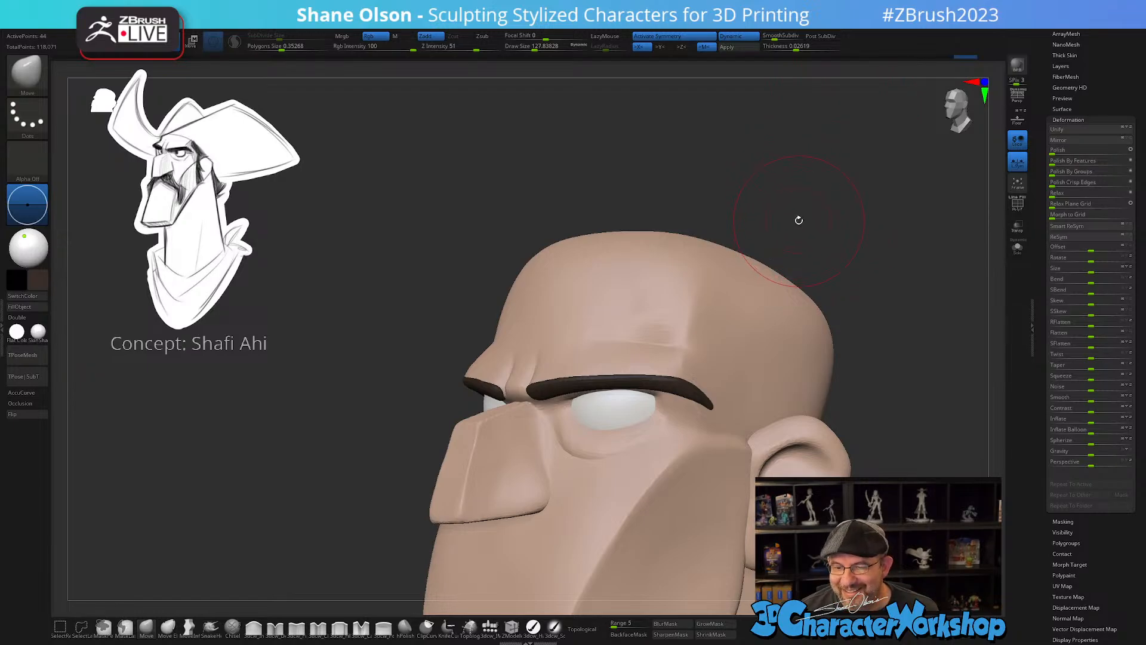
right_drag(798, 220, 750, 212)
key(s)
mouse_move(773, 213)
mouse_down()
mouse_move(753, 188)
mouse_move(757, 205)
mouse_up()
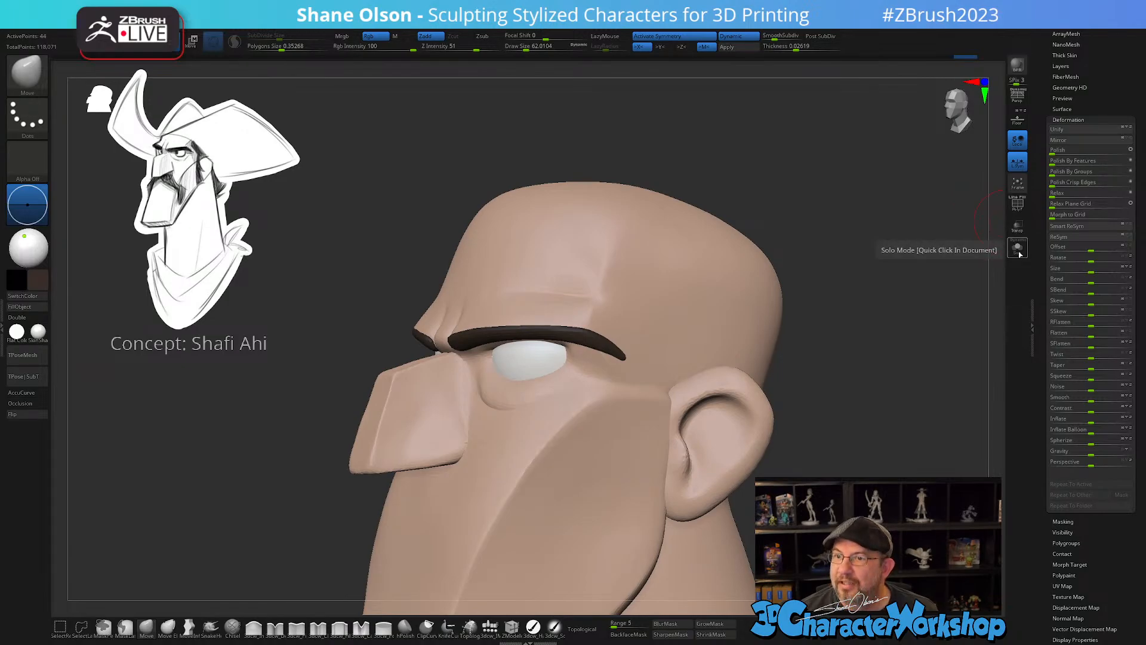
- Isolate the eyebrow subtool with Solo mode, turn off Dynamic Subdivision, and set the draw size to 28.75
click(1018, 252)
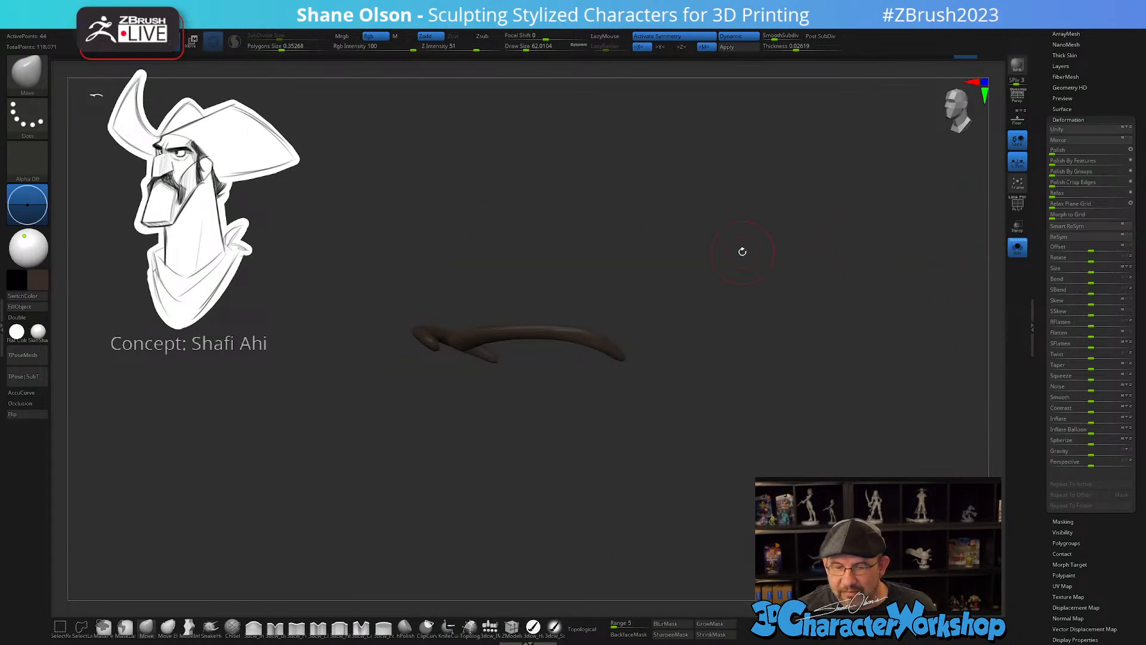
alt+drag(742, 251, 752, 295)
key(shift+d)
mouse_move(688, 263)
alt+mouse_down()
mouse_move(691, 312)
mouse_move(677, 302)
alt+mouse_up()
key(s)
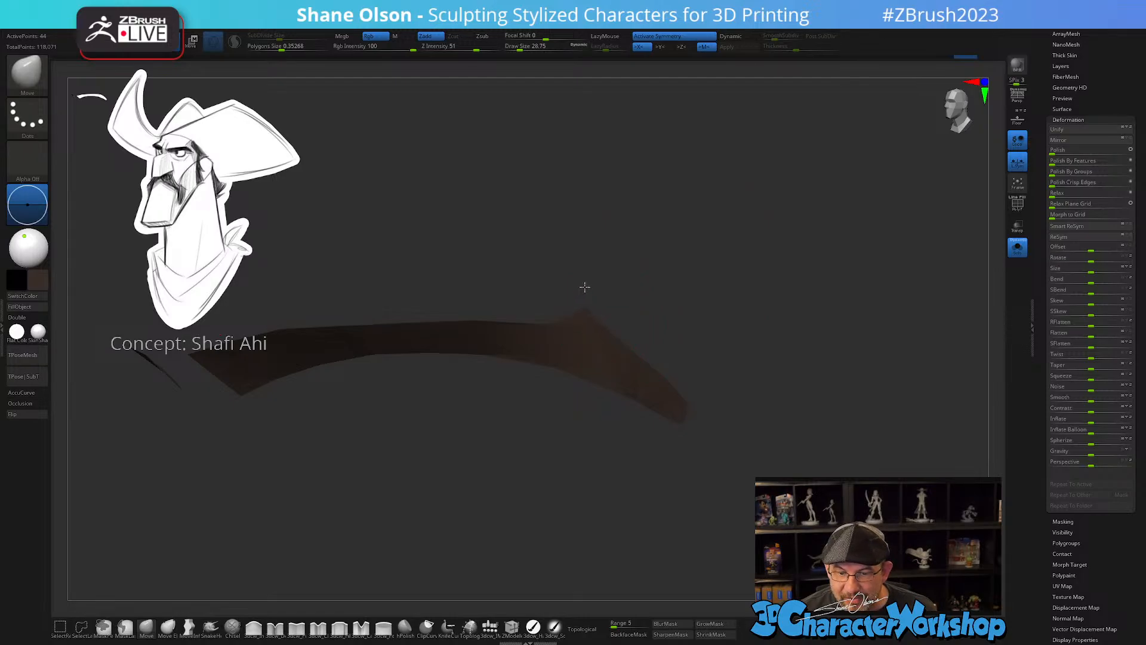
drag(764, 262, 726, 276)
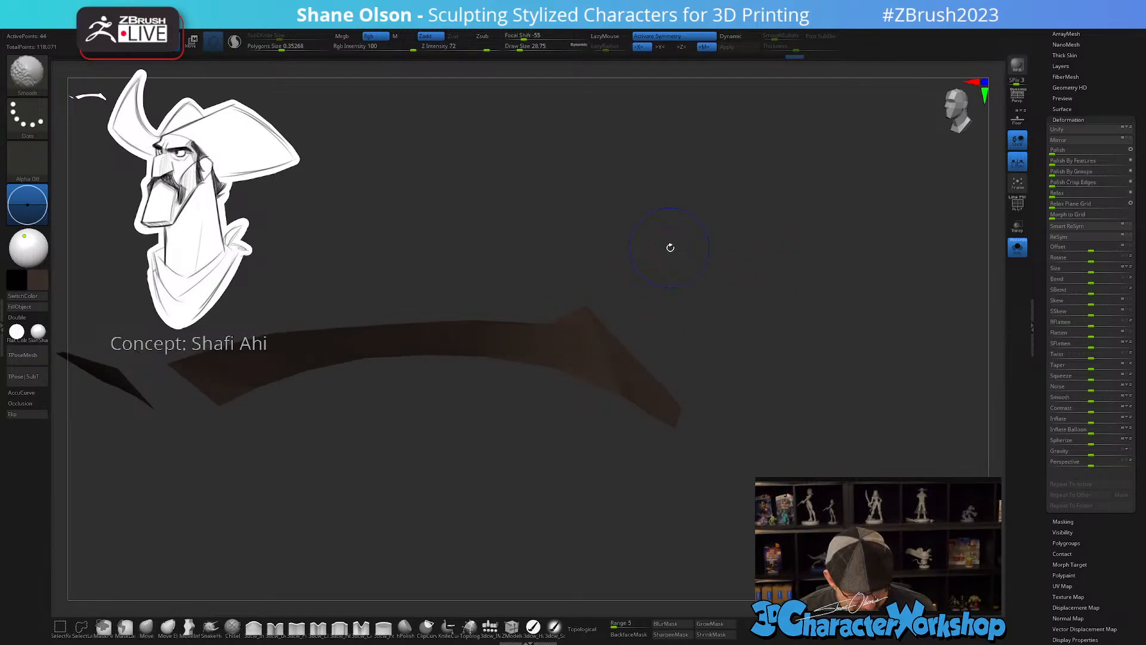
- Show the polyframe, set the draw size to about 14.2, and refine the eyebrow strip's bend and temple end with the Move brush
key(shift+f)
mouse_move(551, 323)
mouse_down()
mouse_move(591, 300)
mouse_move(712, 297)
mouse_move(719, 341)
mouse_move(592, 309)
mouse_move(573, 321)
mouse_move(609, 231)
mouse_move(668, 335)
mouse_move(735, 237)
mouse_move(737, 251)
mouse_up()
key(s)
key(s)
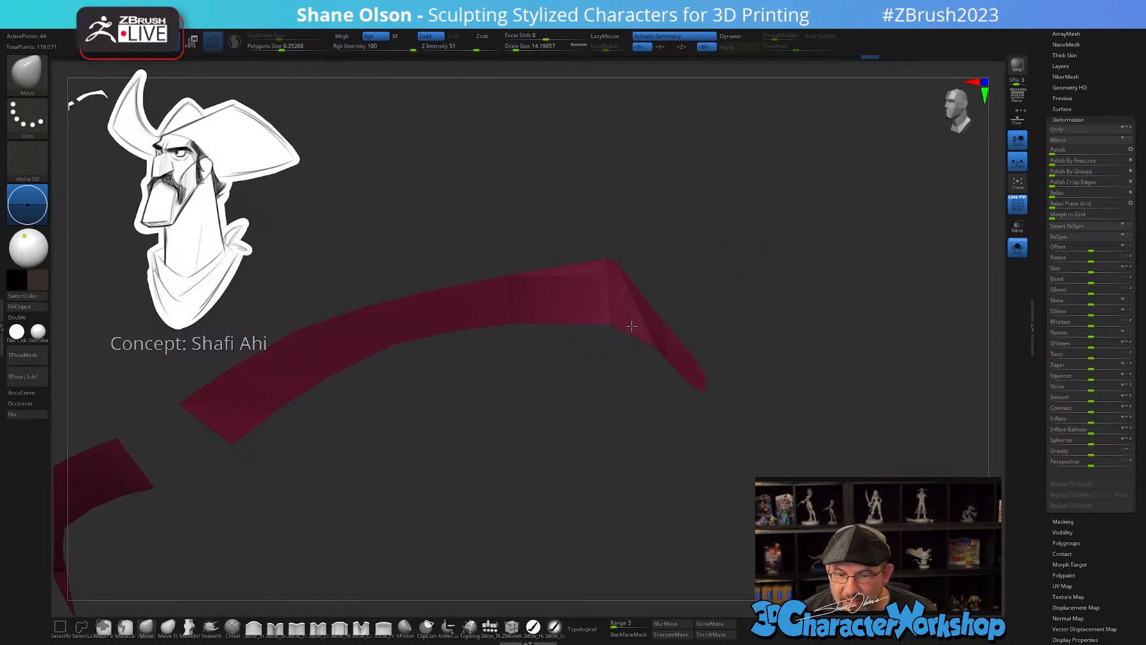
drag(752, 197, 733, 229)
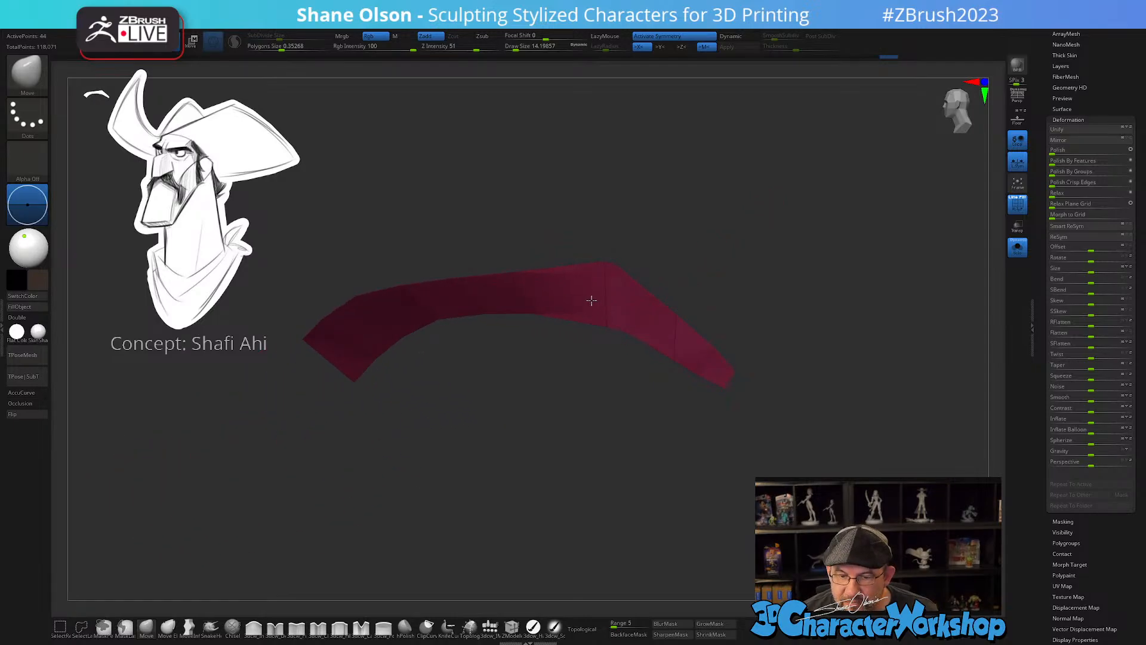
drag(780, 223, 671, 295)
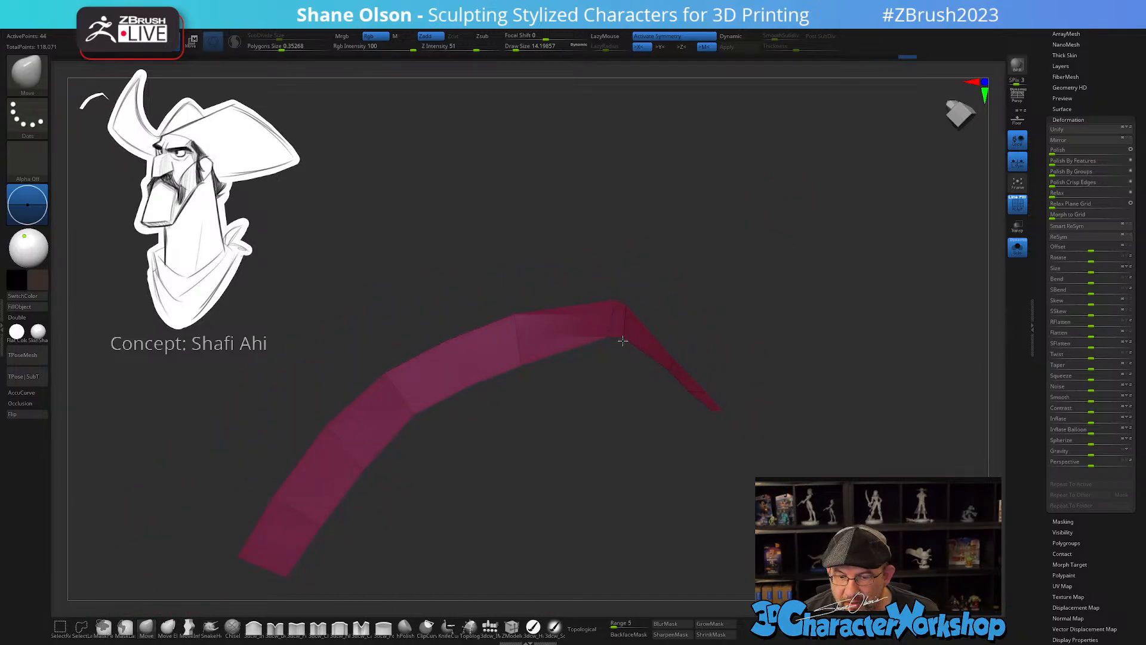
drag(691, 239, 580, 326)
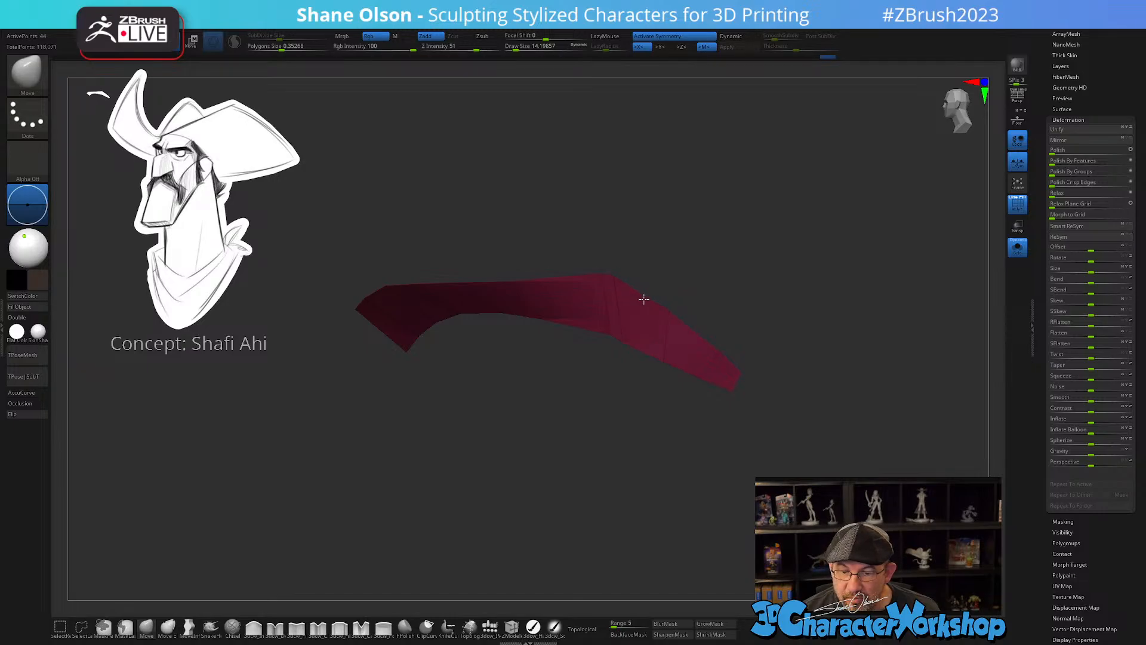
drag(743, 272, 811, 263)
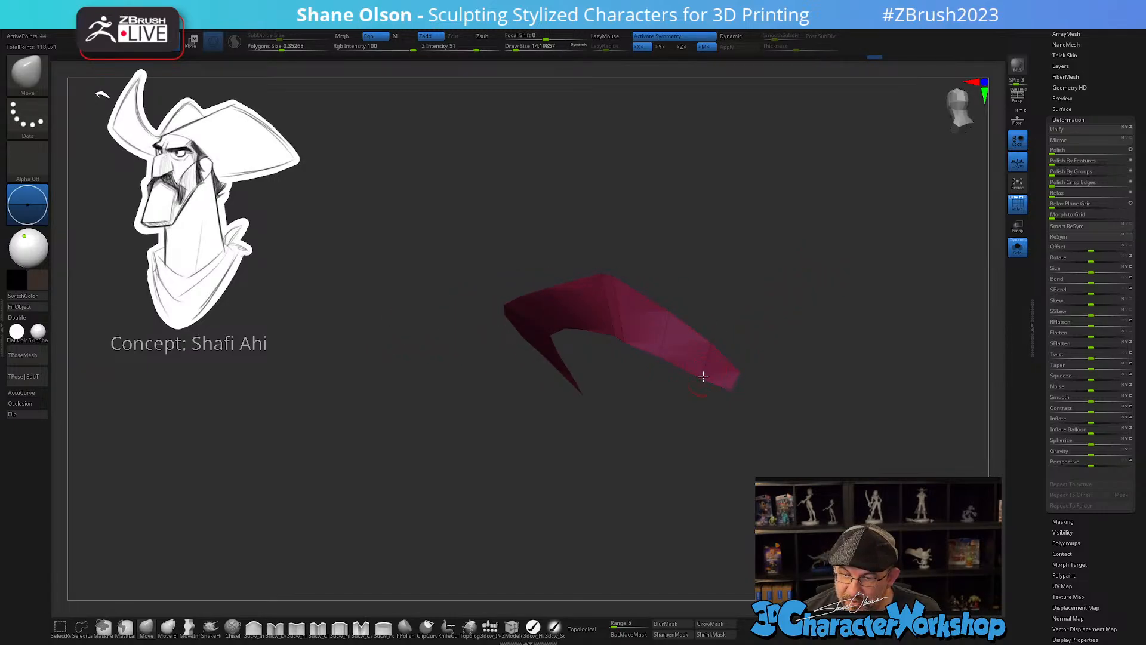
drag(675, 386, 702, 311)
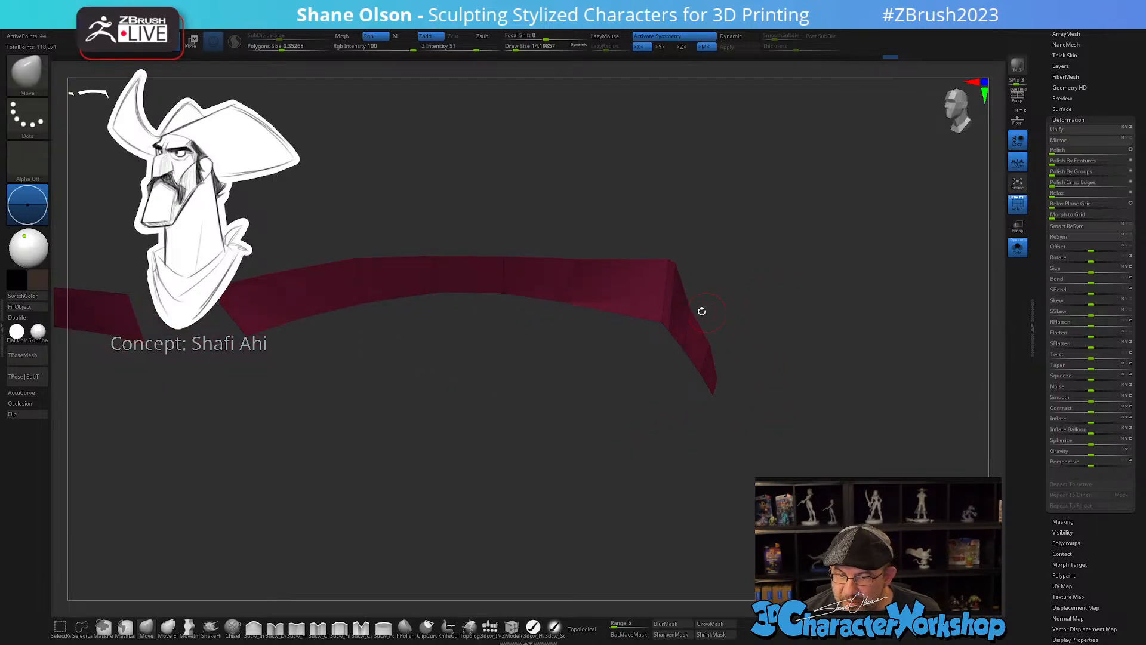
- Turn Dynamic Subdivision back on for the eyebrows, hide the polyframe, and leave Solo mode to bring back the whole head
key(d)
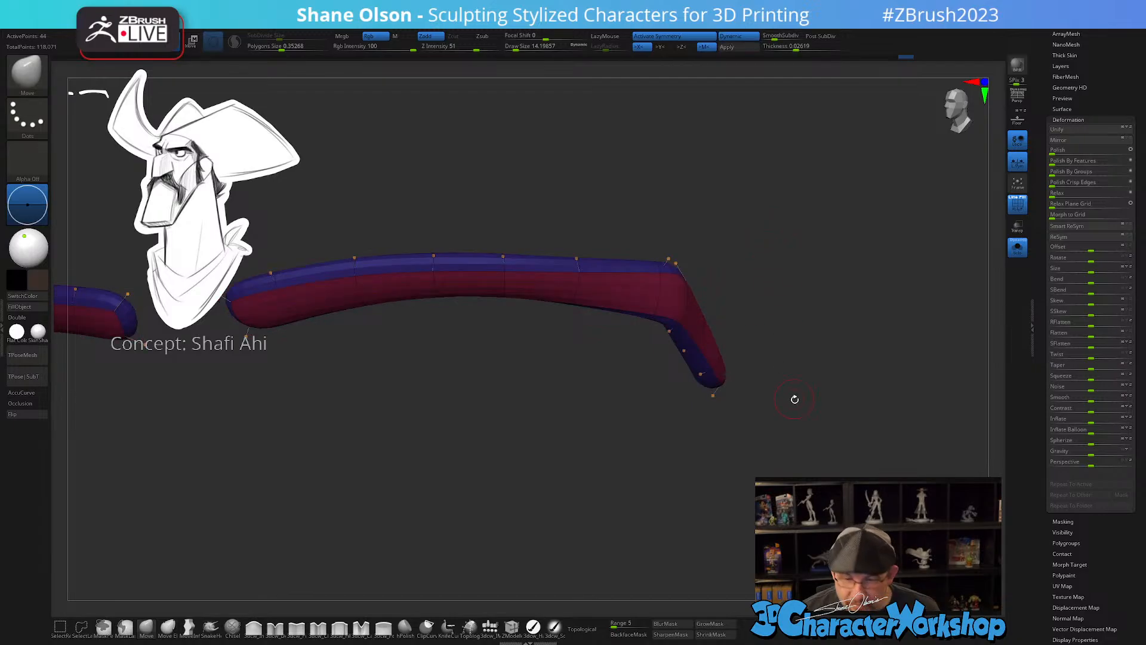
drag(793, 396, 745, 364)
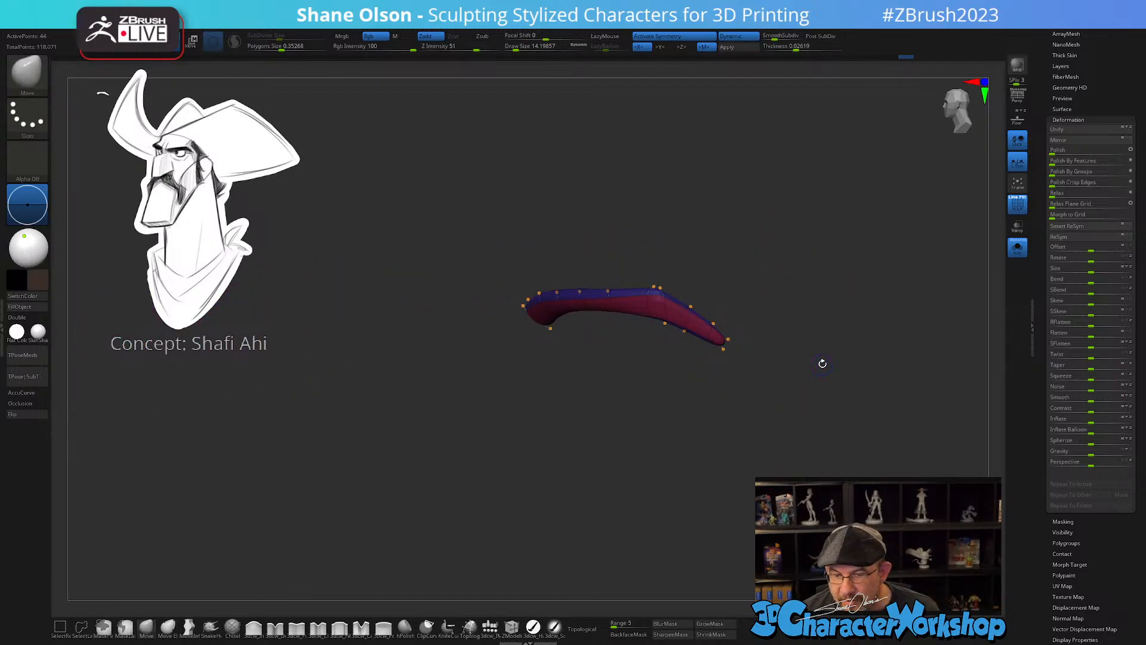
key(shift+f)
drag(740, 445, 928, 271)
click(1018, 247)
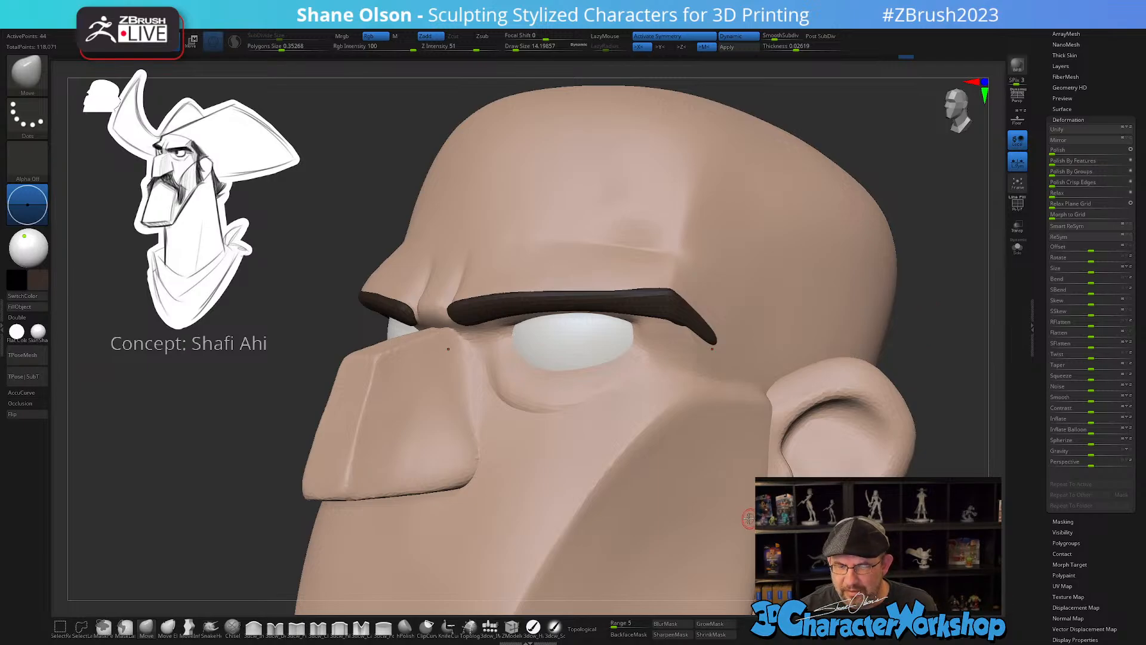
ctrl+right_drag(748, 518, 685, 491)
ctrl+right_drag(679, 405, 666, 500)
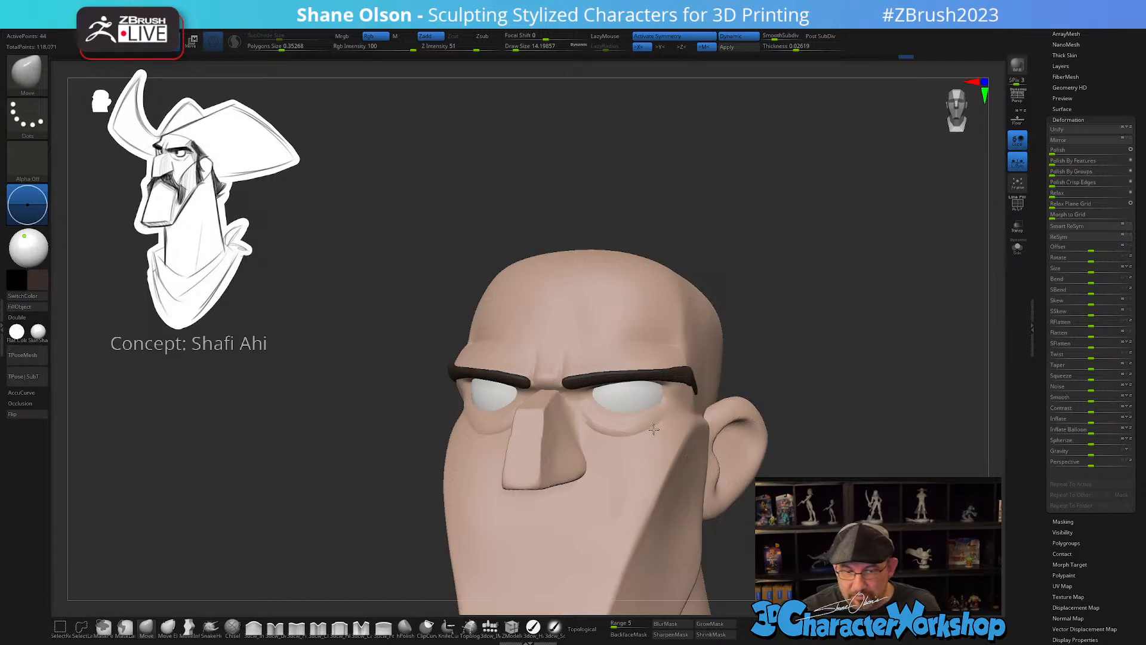
- Enlarge the draw size to about 128 and adjust the eyebrow's outer half against the brow ridge with the Move brush
mouse_move(654, 429)
shift+right_down()
mouse_move(653, 419)
mouse_move(640, 450)
shift+right_up()
key(s)
drag(639, 399, 652, 400)
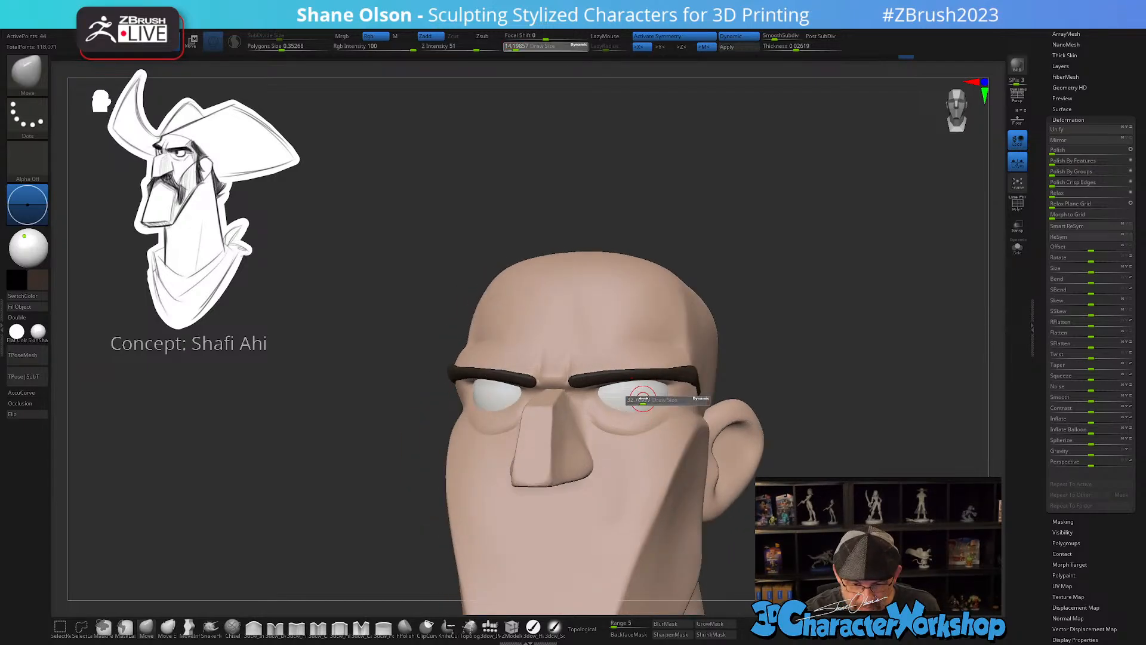
alt+right_drag(655, 383, 650, 403)
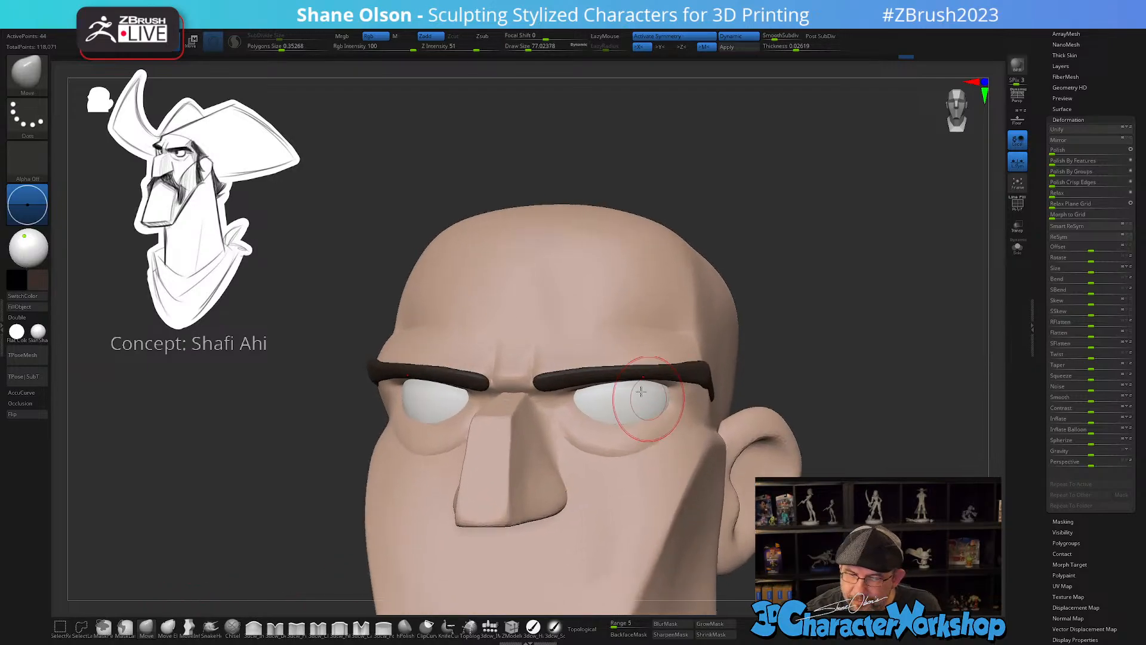
key(s)
drag(616, 377, 581, 379)
drag(676, 372, 676, 378)
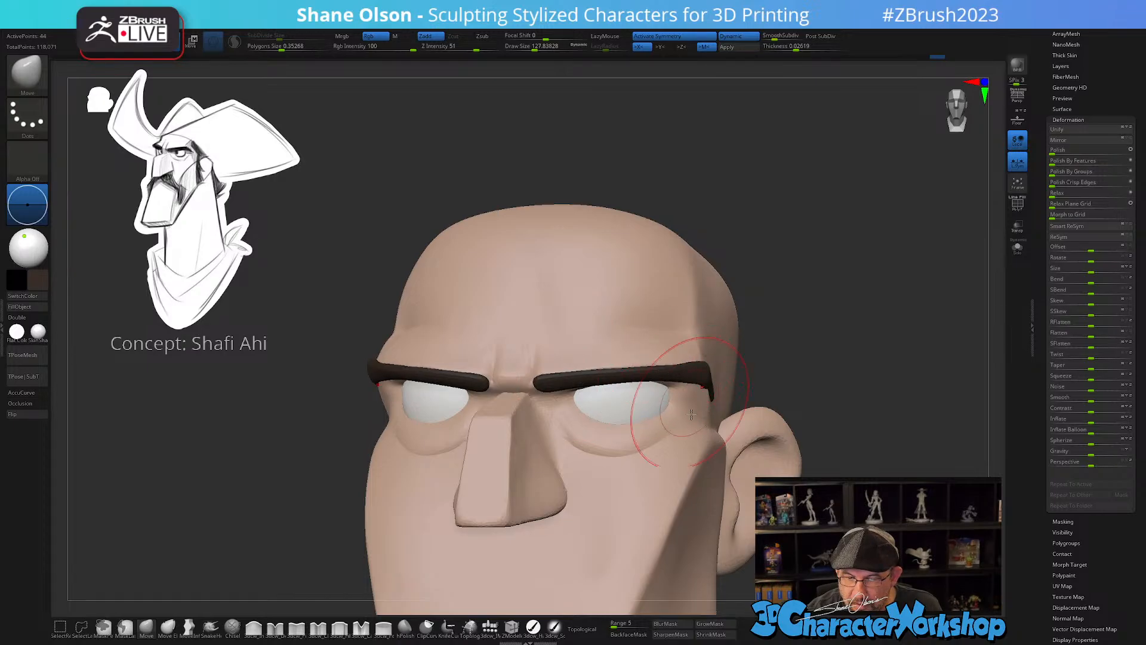
mouse_move(685, 464)
right_down()
mouse_move(671, 468)
mouse_move(690, 379)
right_up()
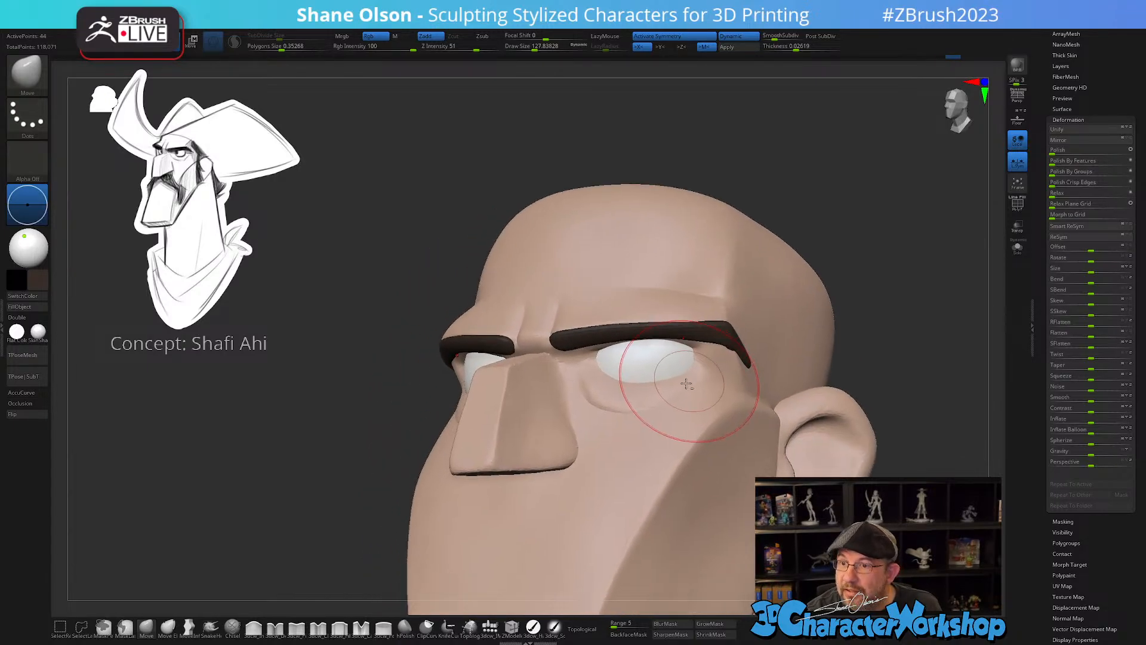
- Select the head subtool and reshape the upper eyelid edge beneath the eyebrow with the Move brush at a draw size of about 101
key(s)
drag(669, 403, 665, 403)
mouse_move(640, 360)
right_down()
mouse_move(649, 387)
mouse_move(656, 353)
right_up()
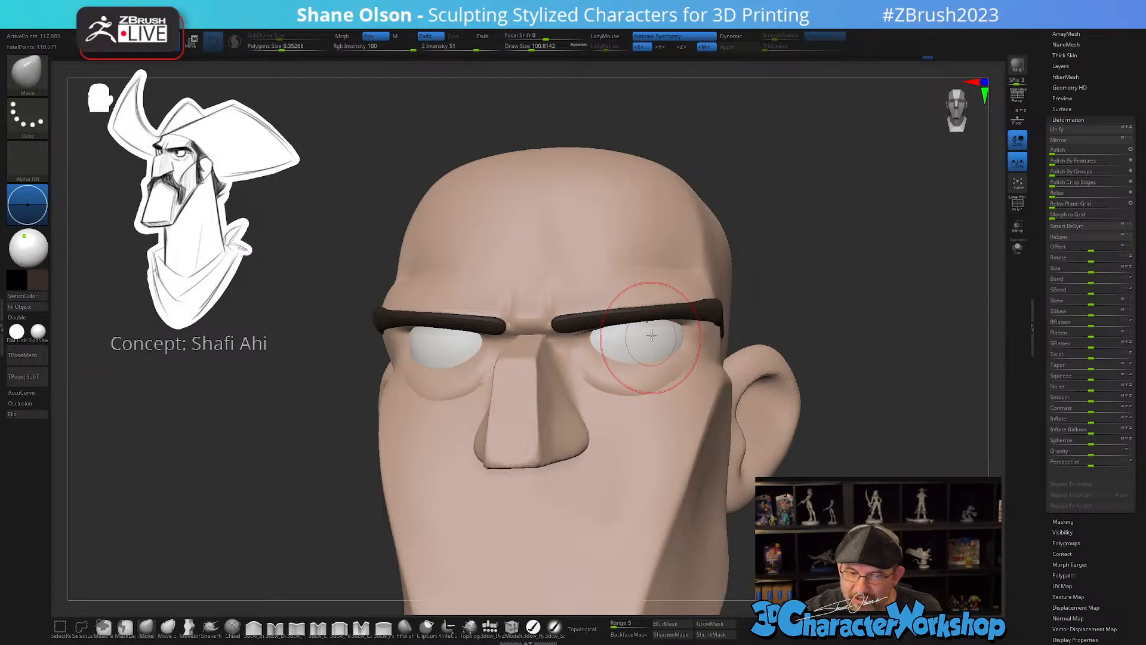
drag(654, 330, 626, 335)
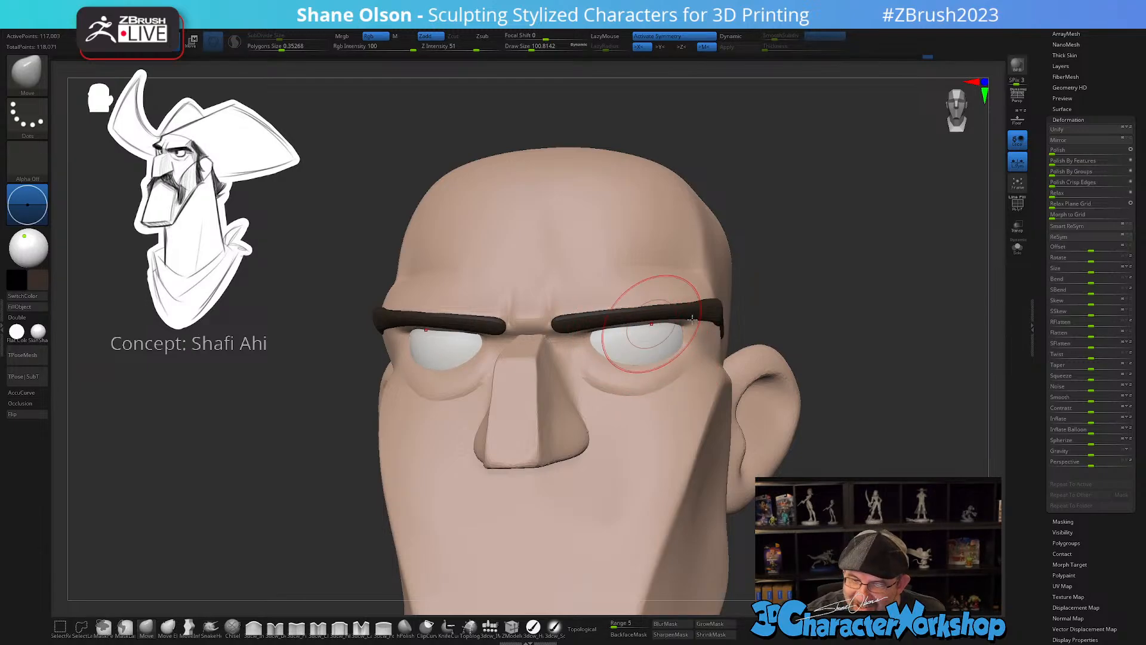
- Refine the outer eye corner below the eyebrow with the Move brush, reducing the draw size to about 87 and finally 77
right_drag(665, 341, 642, 340)
key(s)
drag(657, 330, 618, 332)
right_drag(621, 332, 686, 327)
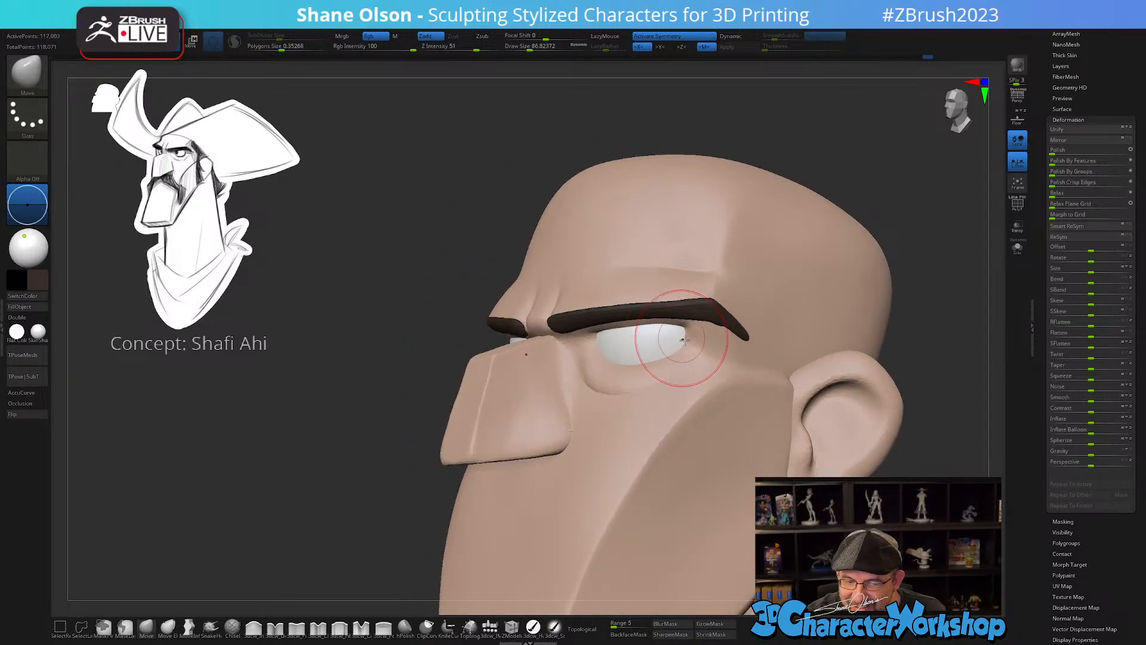
drag(699, 332, 702, 335)
key(s)
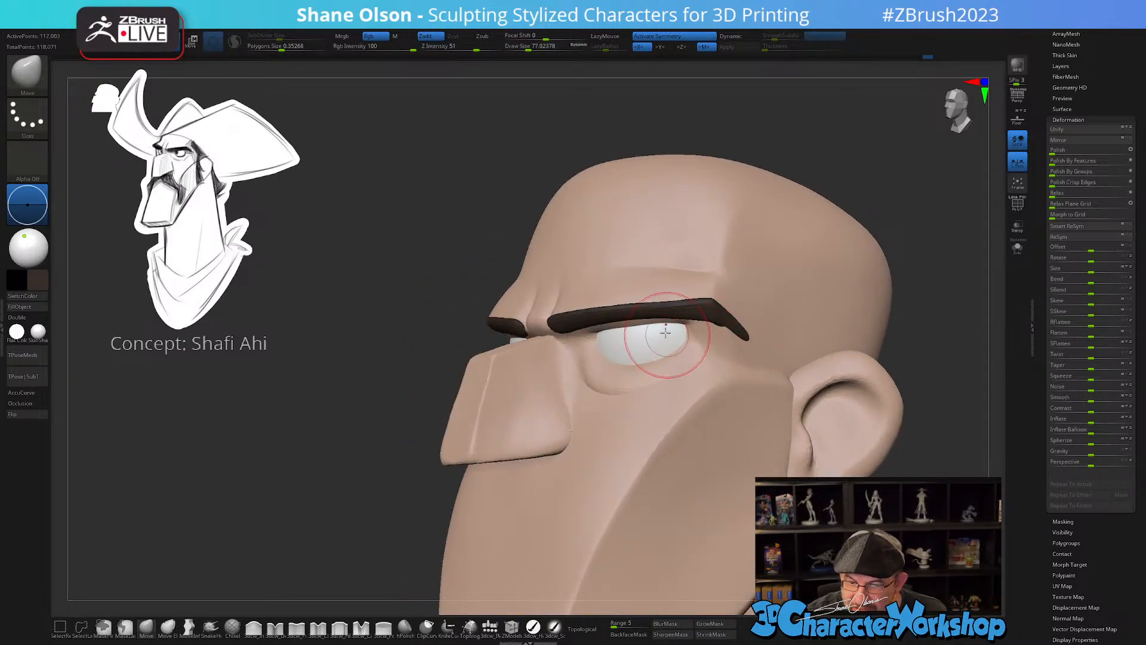
- Select the eyeball subtool and insert a QuadSphere-2 on the eye as a mirrored pupil using the insert-mesh brush
mouse_move(673, 333)
right_down()
mouse_move(648, 336)
mouse_move(756, 476)
mouse_move(794, 466)
right_up()
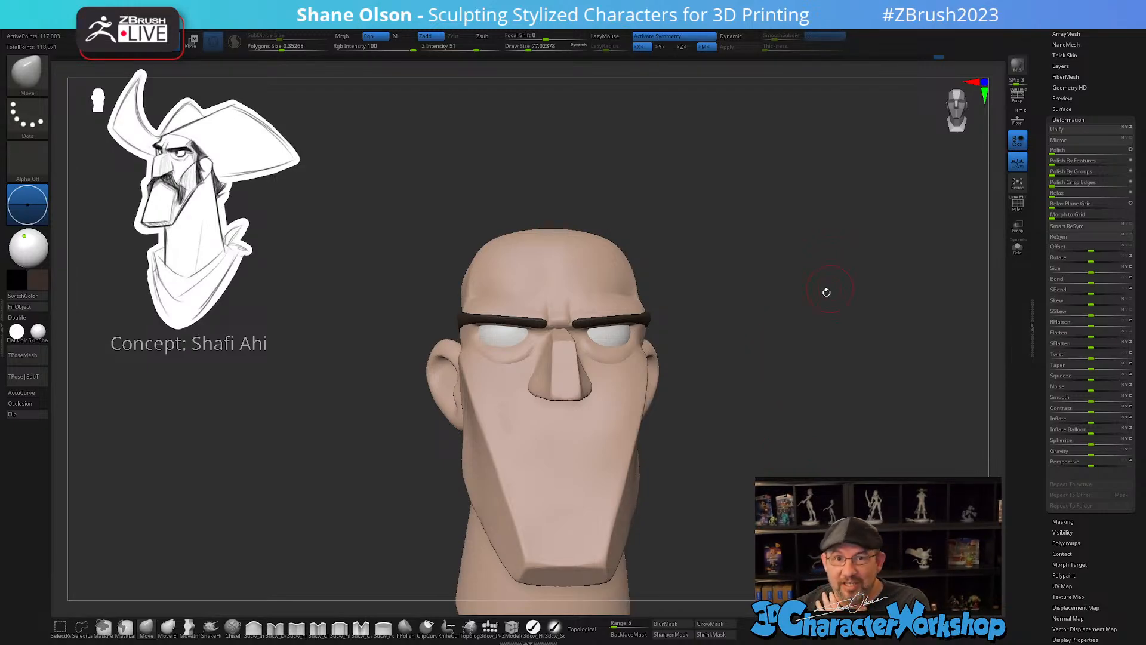
right_drag(773, 343, 768, 282)
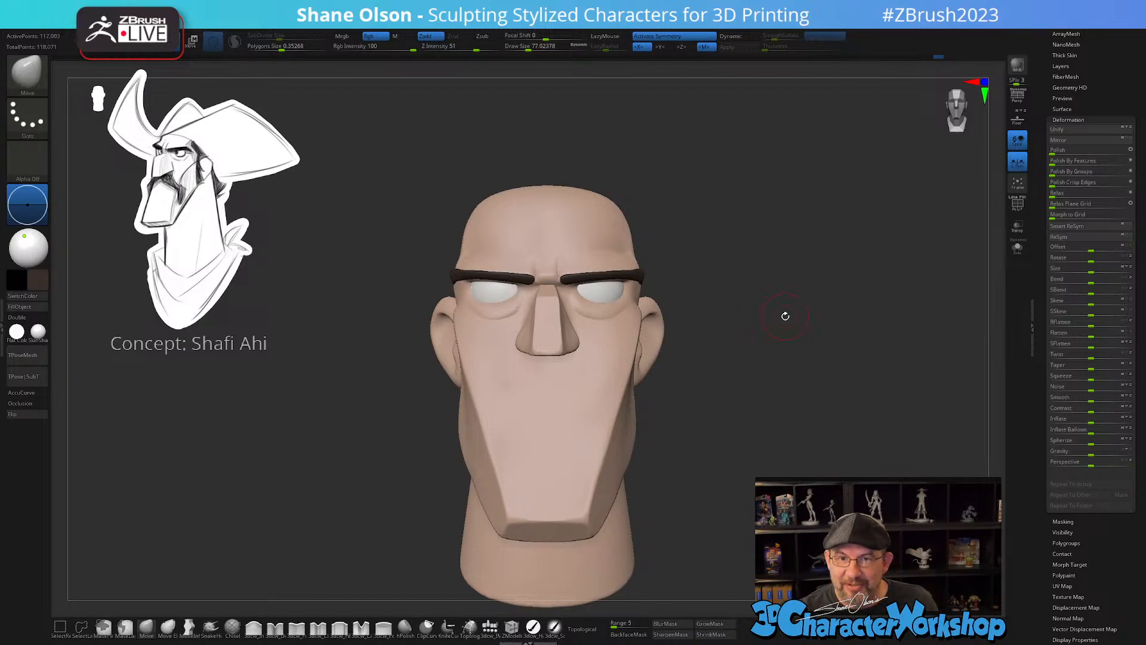
ctrl+right_drag(698, 360, 707, 384)
drag(708, 384, 687, 381)
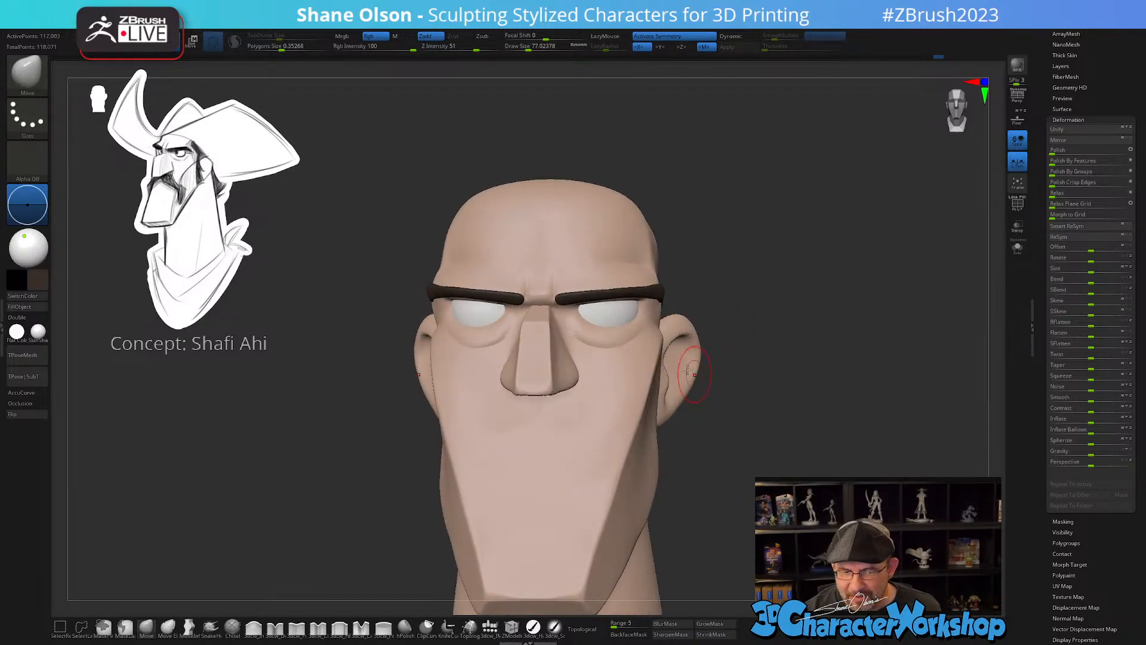
alt+click(616, 307)
drag(713, 199, 716, 223)
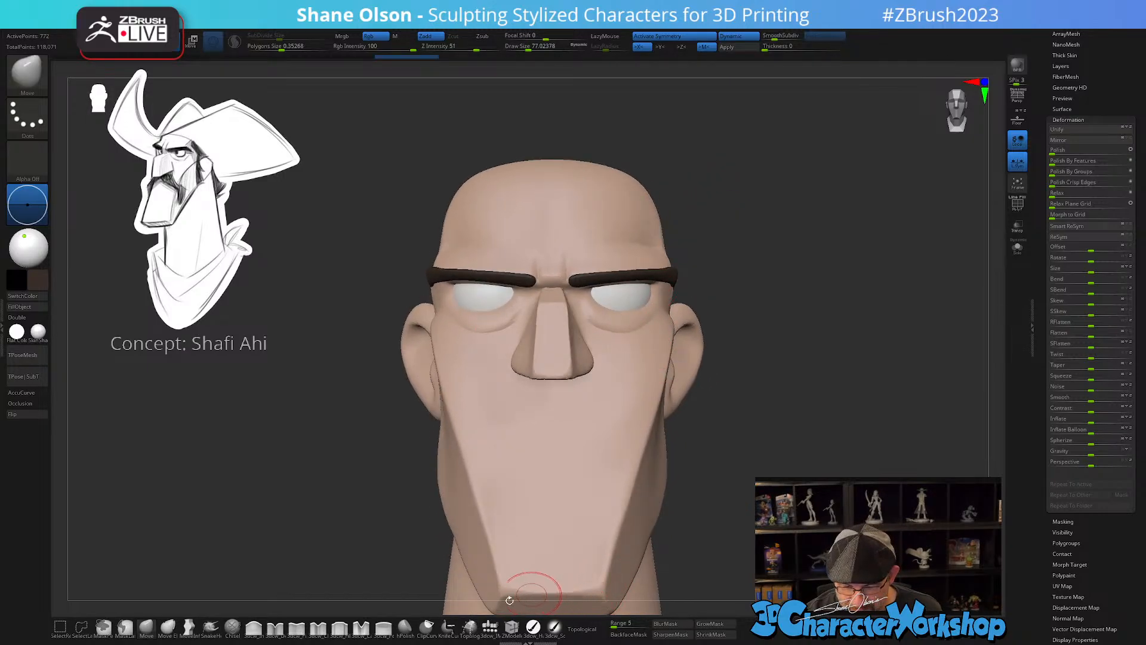
click(489, 626)
click(109, 70)
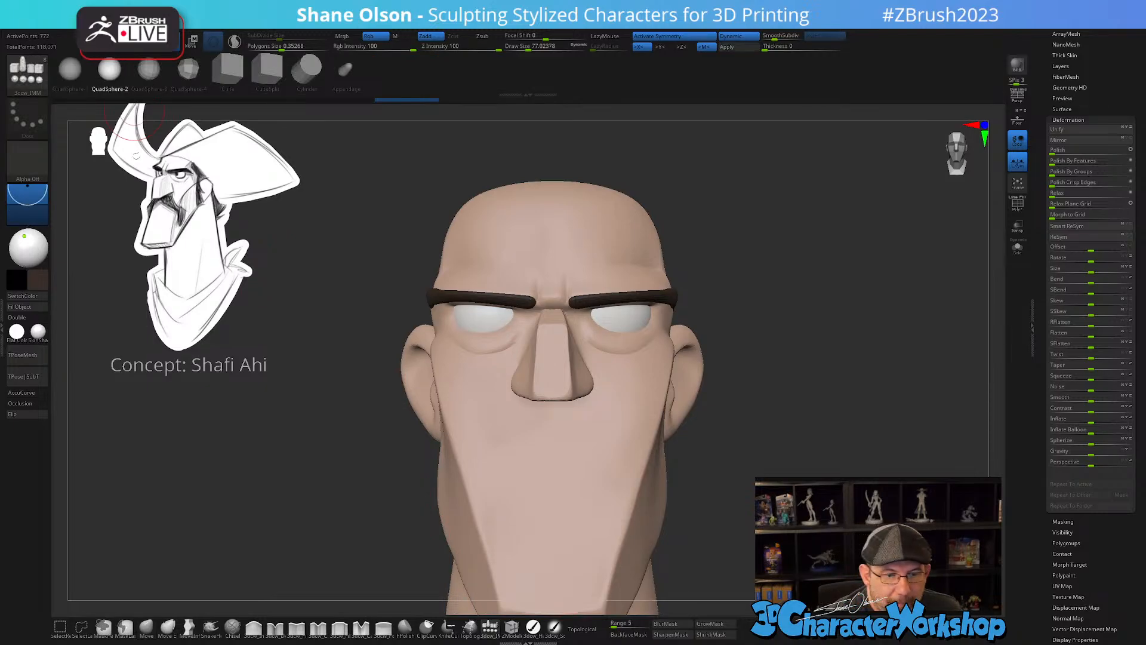
drag(603, 315, 606, 331)
- Flatten the pupil spheres along their depth with the transform gizmo and position them on the fronts of the eyeballs
right_drag(757, 450, 633, 454)
mouse_move(722, 449)
alt+right_down()
mouse_move(603, 313)
mouse_move(621, 331)
alt+right_up()
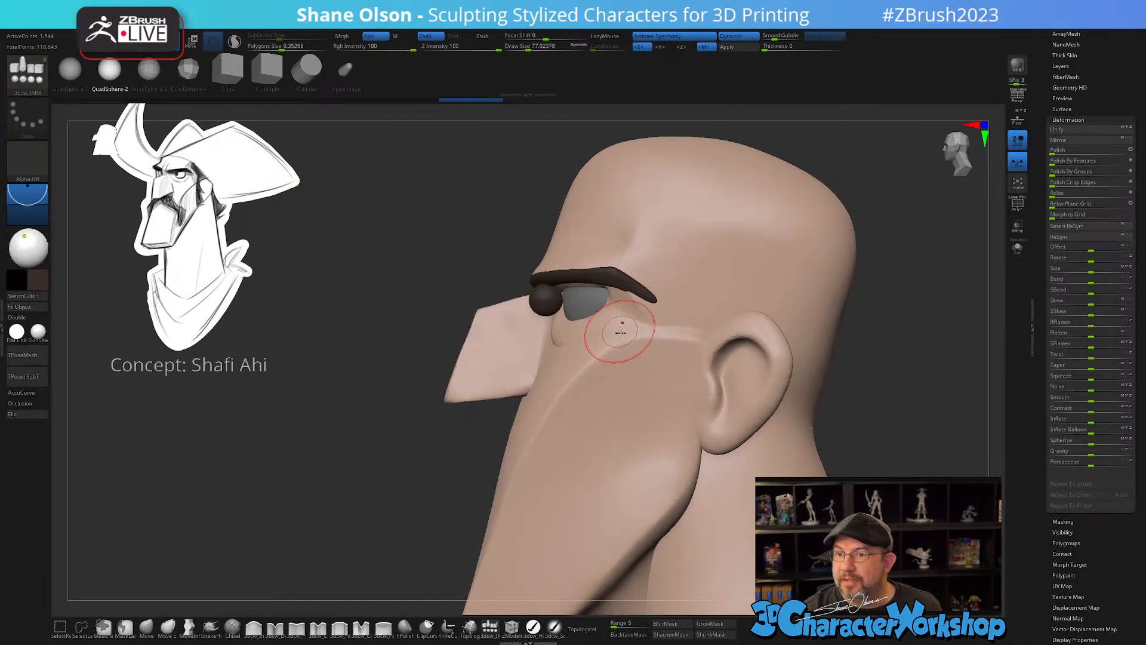
key(w)
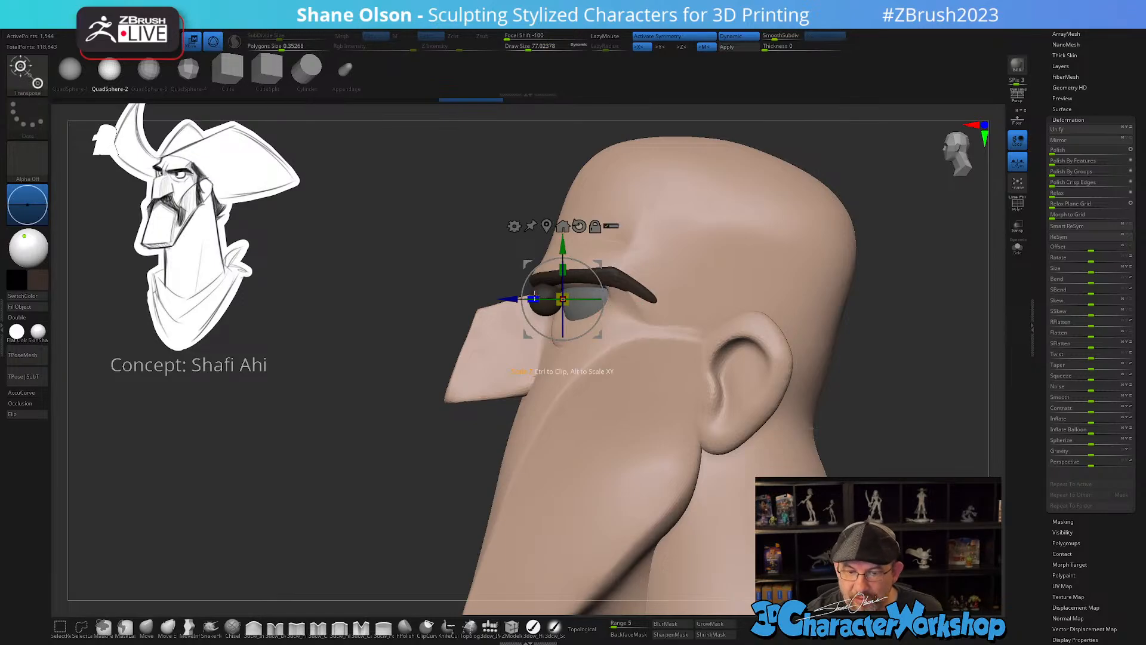
drag(534, 296, 602, 261)
right_drag(602, 260, 601, 472)
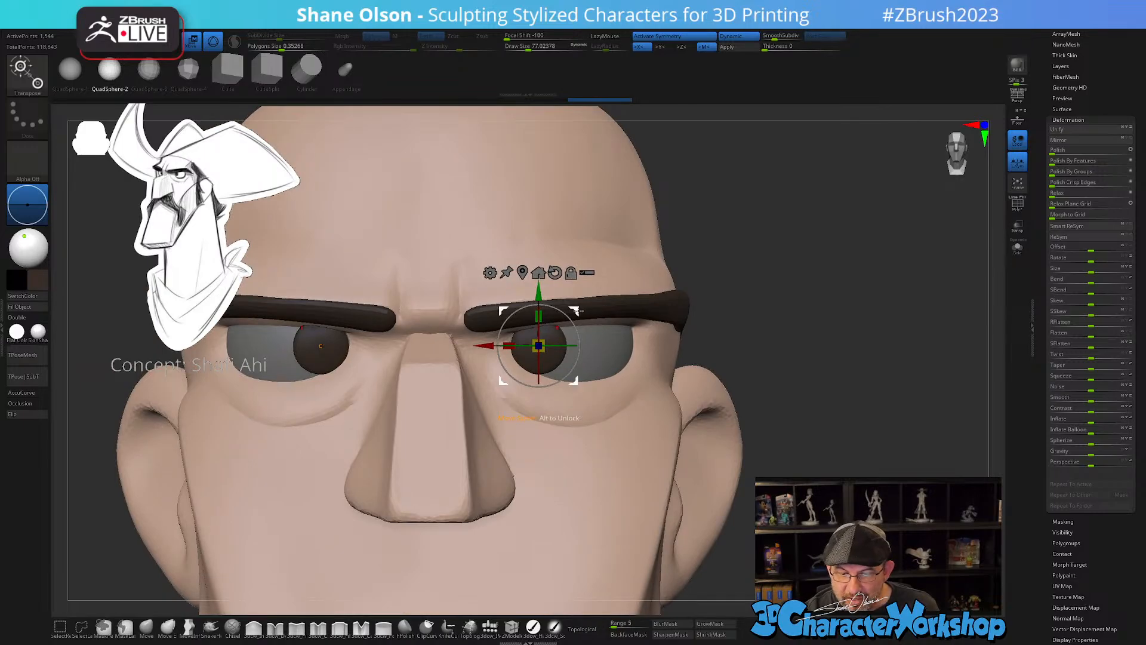
drag(578, 311, 583, 310)
- Angle the pupil discs to follow the eyeballs' curvature, nudge them into place from the front, and return to Draw mode
right_drag(672, 518, 584, 488)
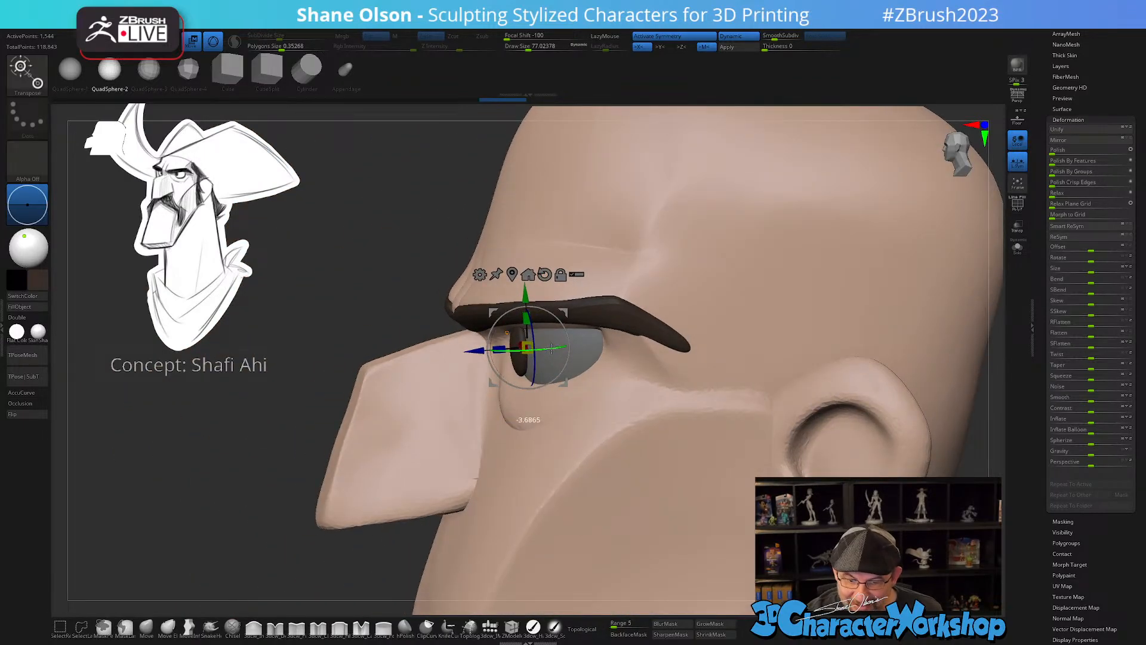
right_drag(554, 348, 582, 293)
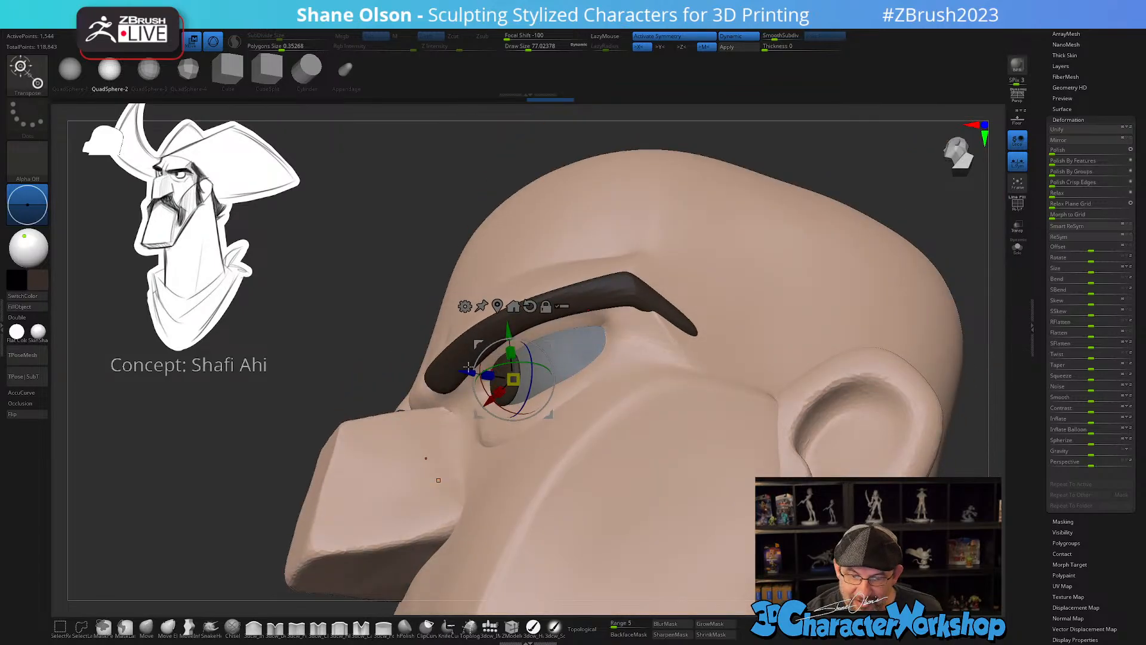
right_drag(469, 368, 663, 382)
alt+right_drag(555, 344, 601, 383)
drag(553, 327, 554, 327)
key(q)
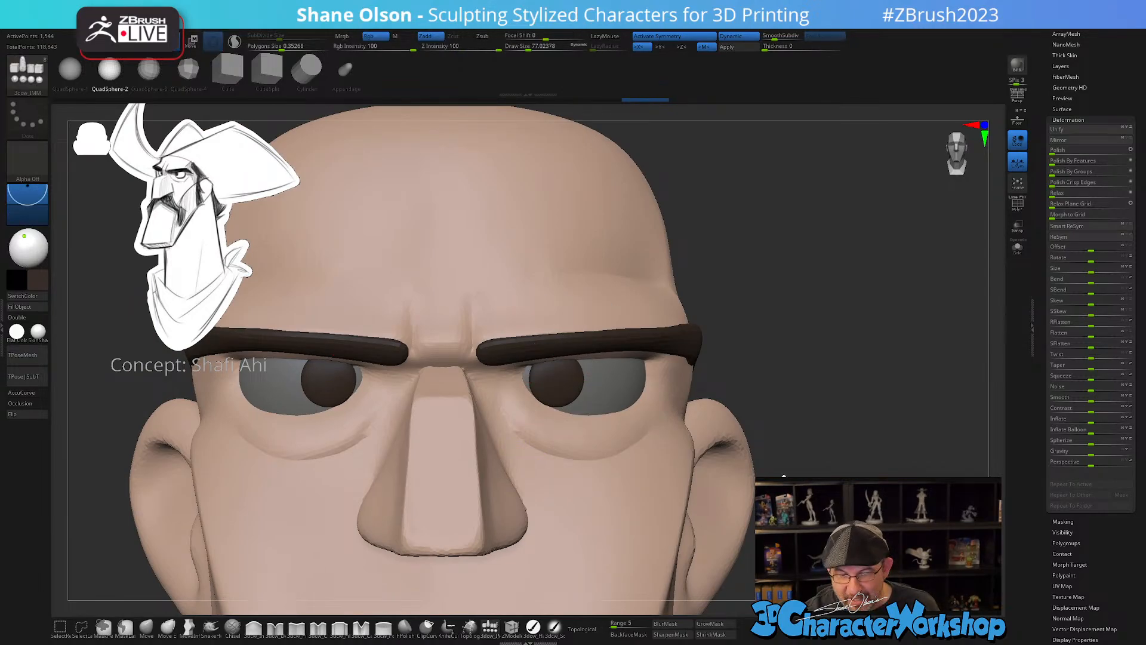
- Clear the mask on the eyeballs and review the whole head from three-quarter and front views
mouse_move(817, 435)
ctrl+right_down()
mouse_move(806, 416)
mouse_move(823, 424)
mouse_move(812, 380)
ctrl+right_up()
alt+right_drag(808, 400, 813, 330)
ctrl+drag(799, 418, 805, 425)
ctrl+right_drag(803, 405, 787, 462)
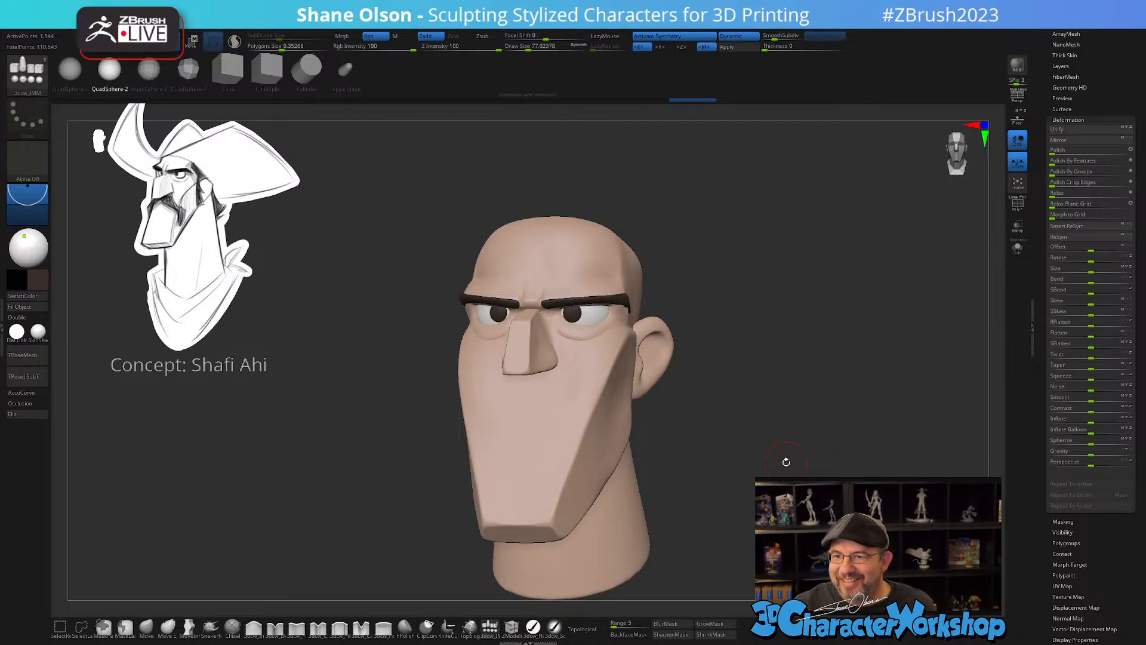
mouse_move(818, 379)
right_down()
mouse_move(827, 358)
mouse_move(818, 398)
right_up()
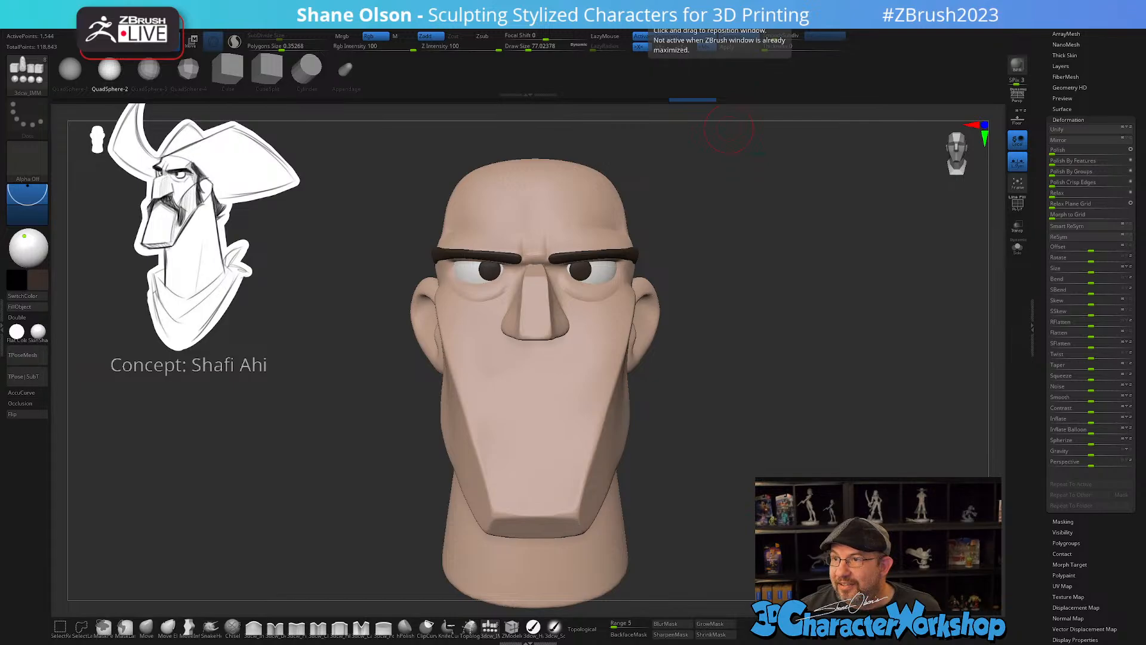
- Switch to the sticky note listing site name ideas, enlarge it beside the head, and highlight the entry 3DToons
drag(957, 36, 761, 71)
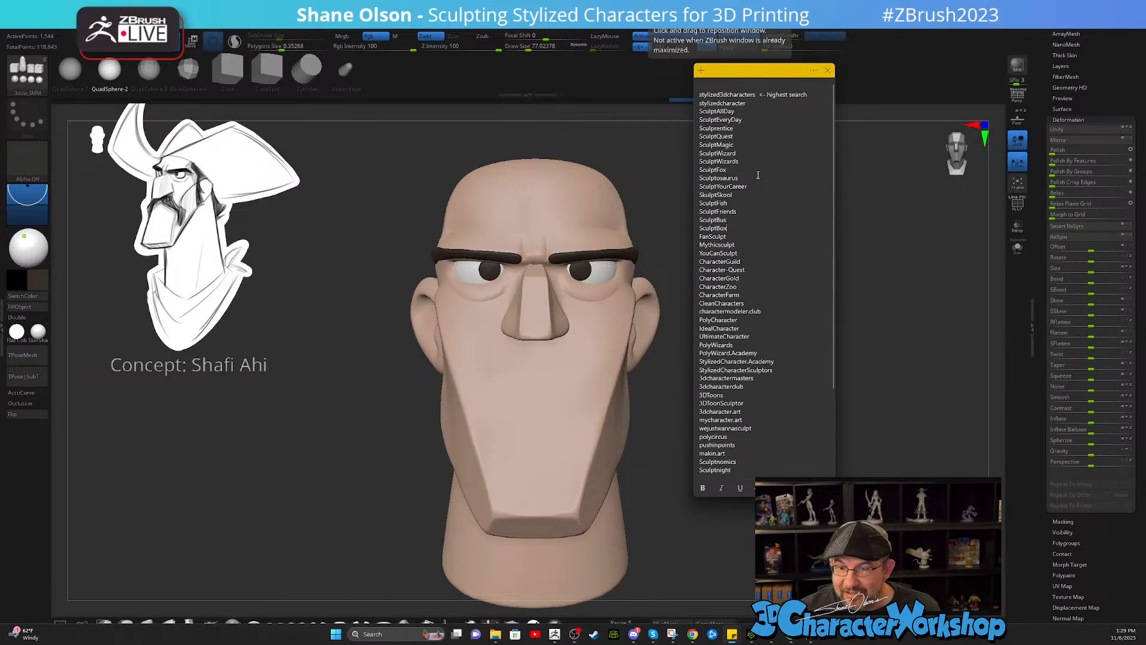
drag(771, 497, 770, 519)
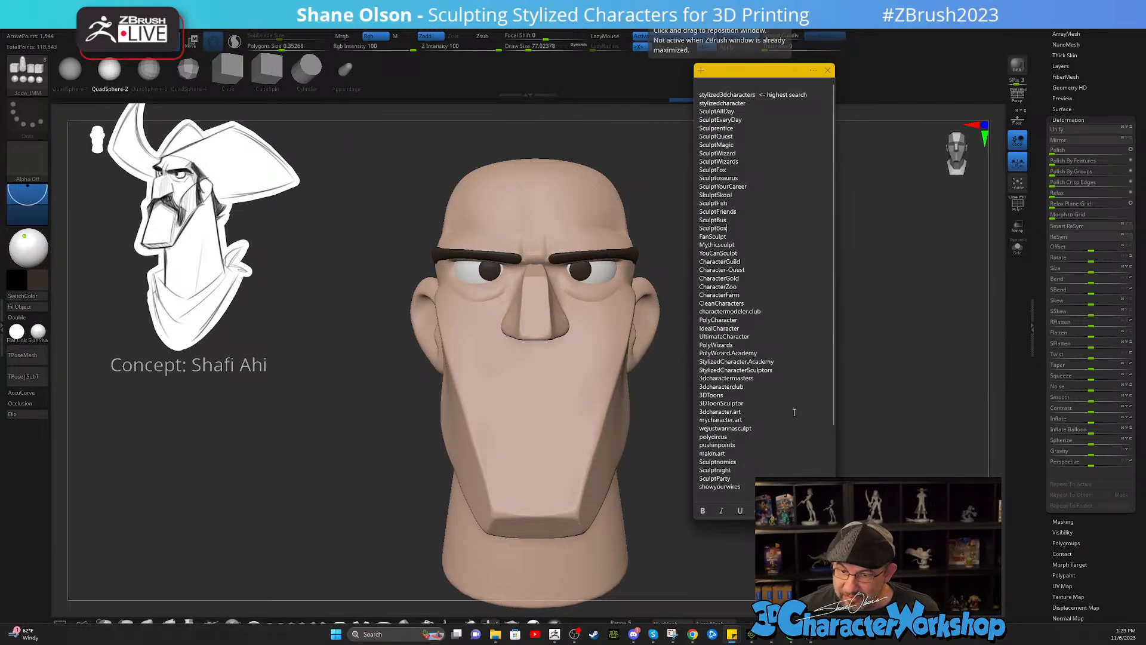
drag(729, 396, 695, 396)
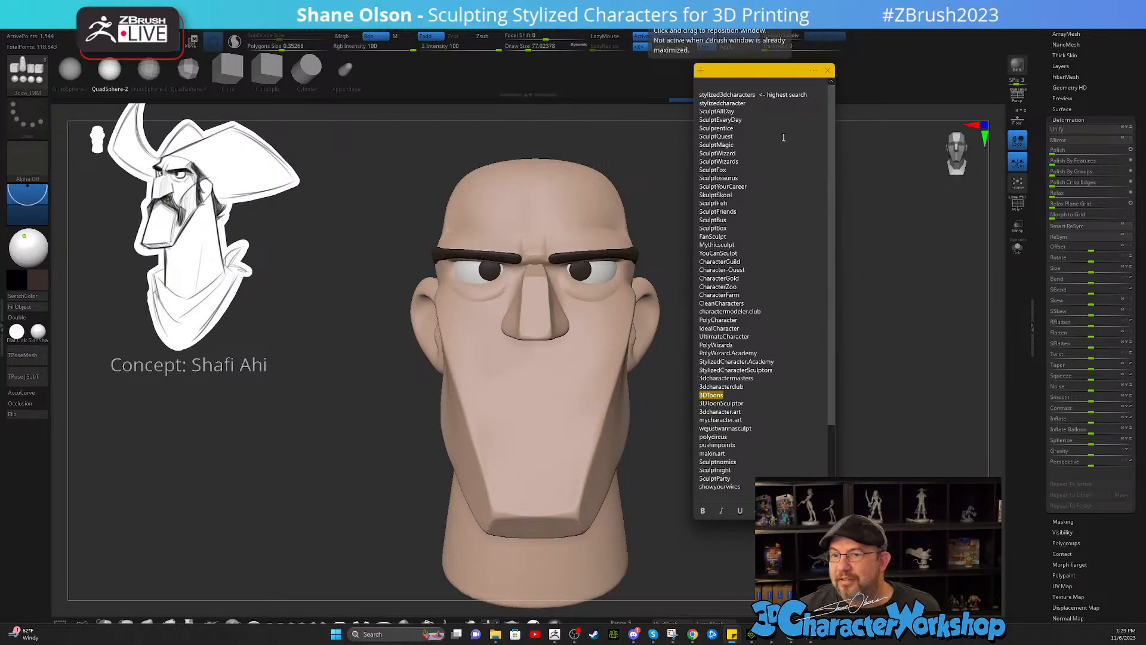
drag(762, 74, 837, 123)
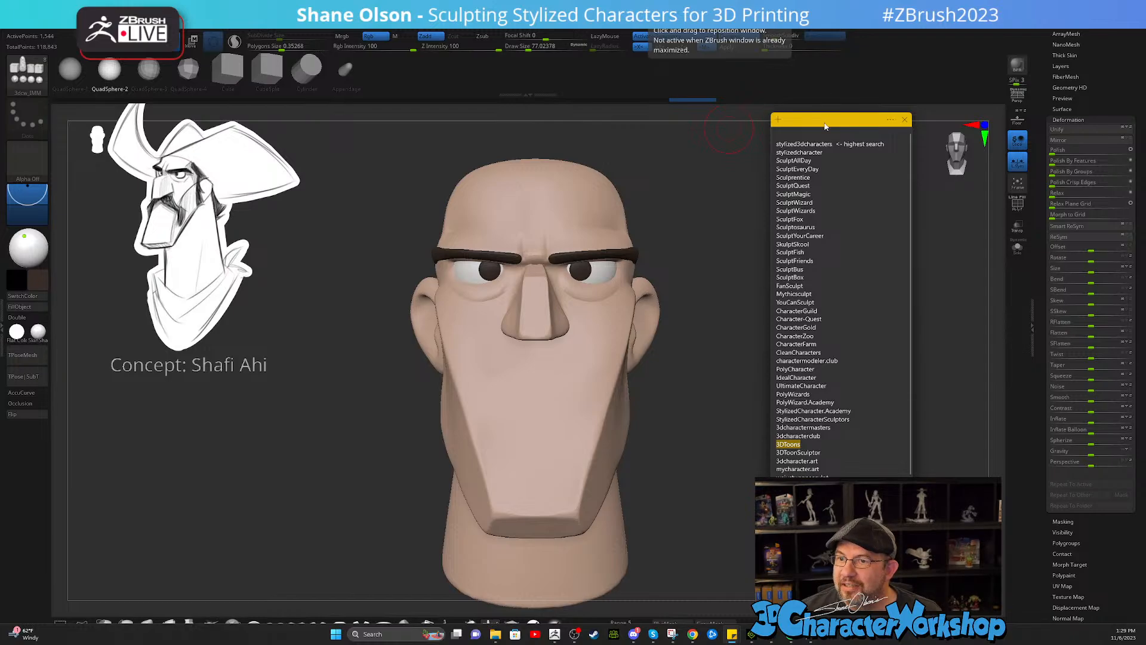
- Copy the whole list of site name ideas from the sticky note and move the note off the canvas
drag(826, 124, 785, 96)
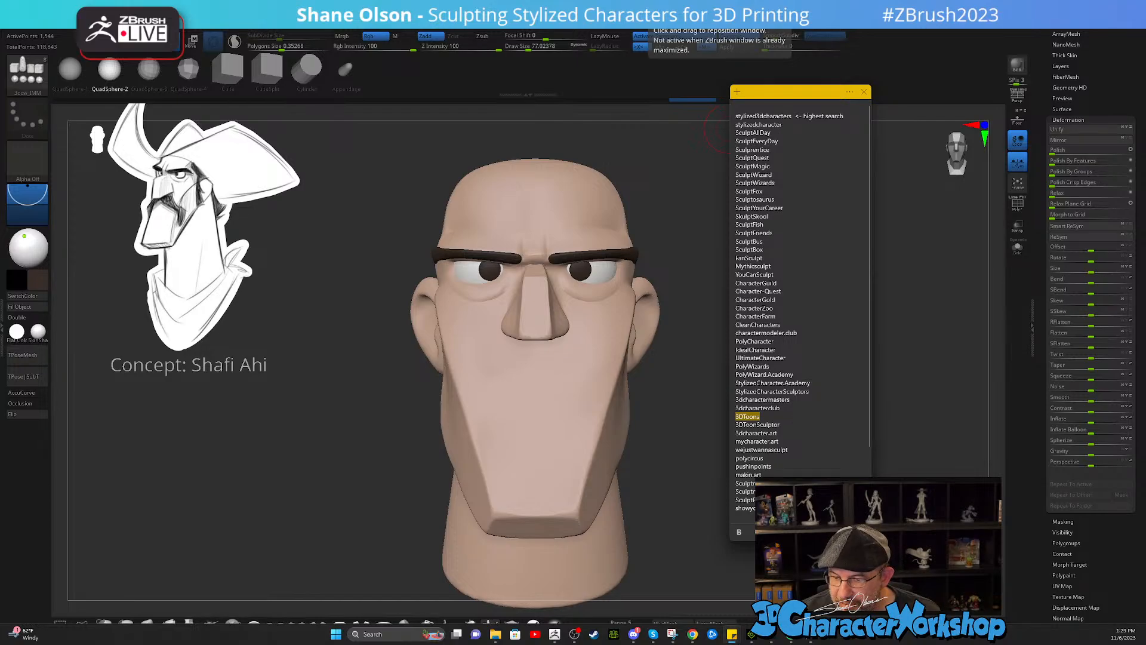
drag(770, 516, 711, 115)
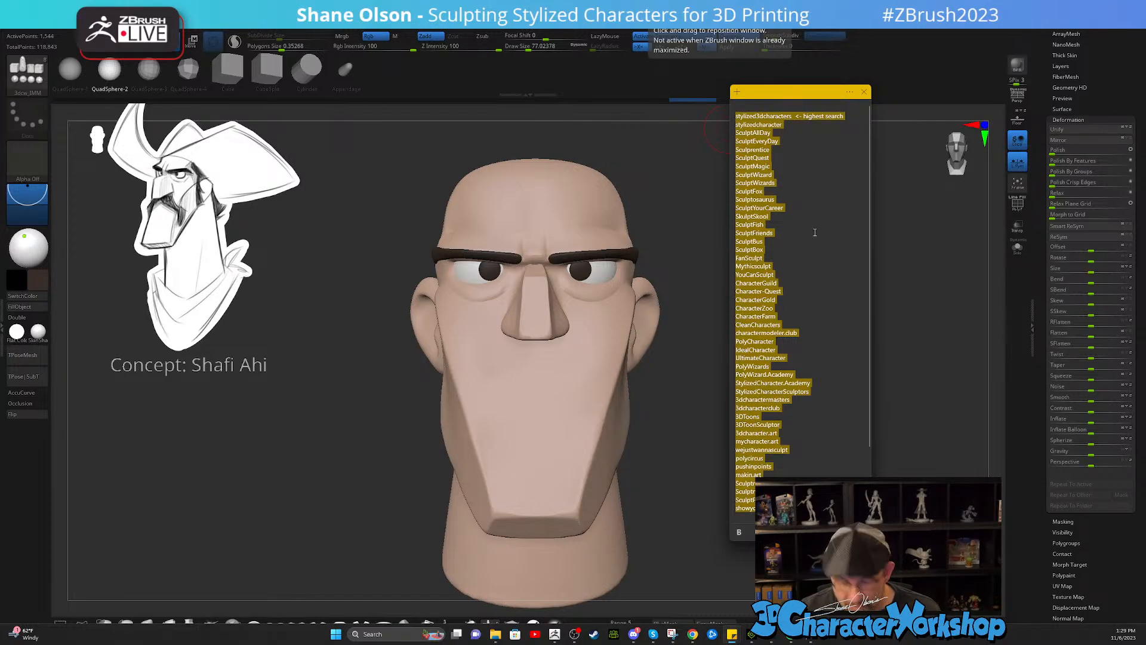
drag(806, 95, 1145, 42)
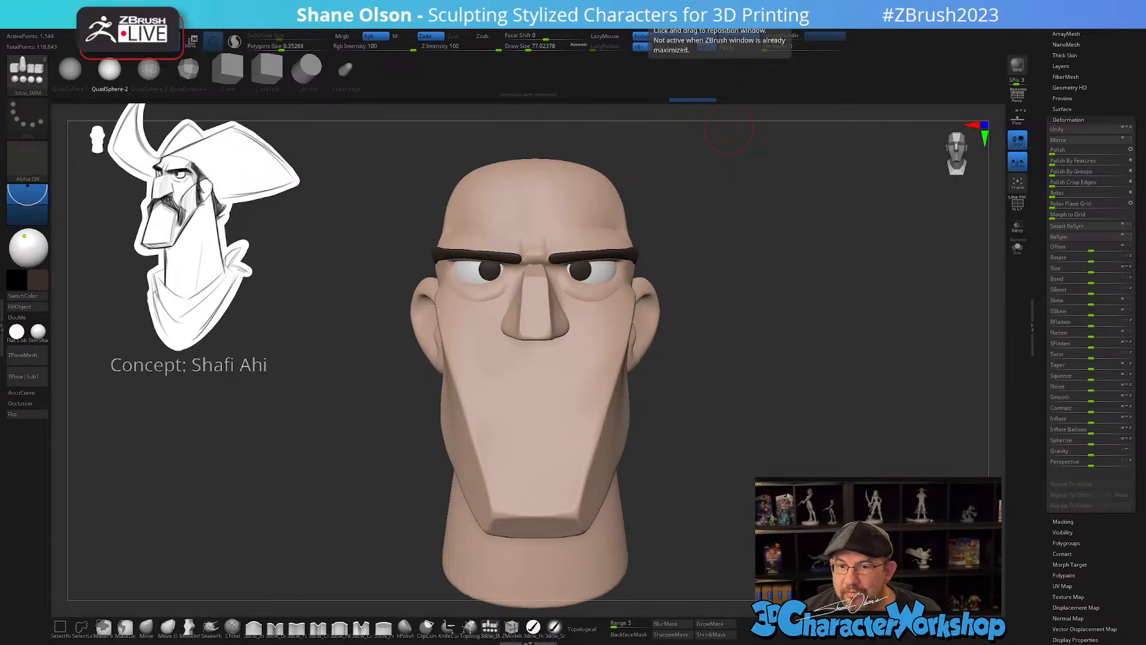
- Switch to the Chrome browser, search for googledocs, open Google Docs and create a blank document
key(alt+Tab)
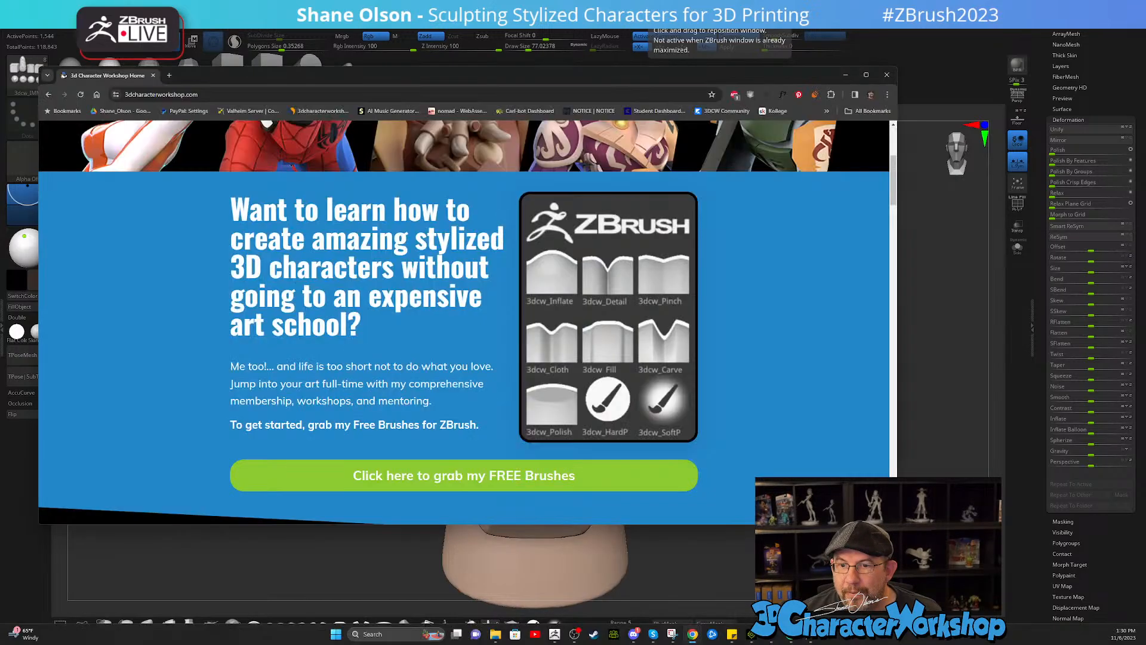
click(293, 95)
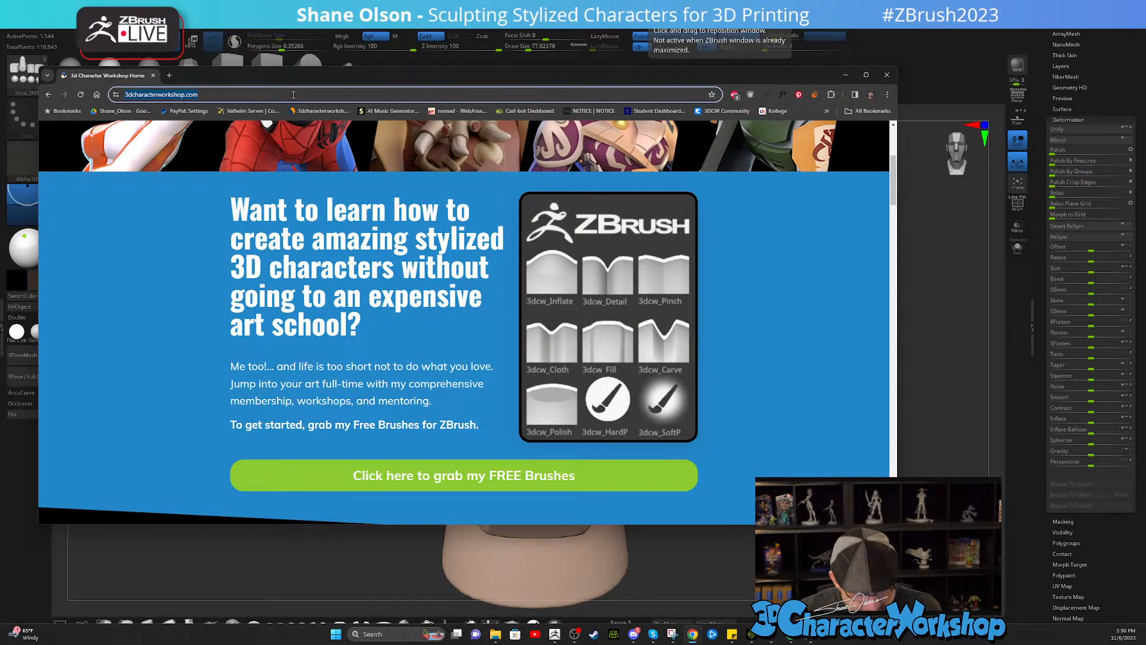
text(googledocs)
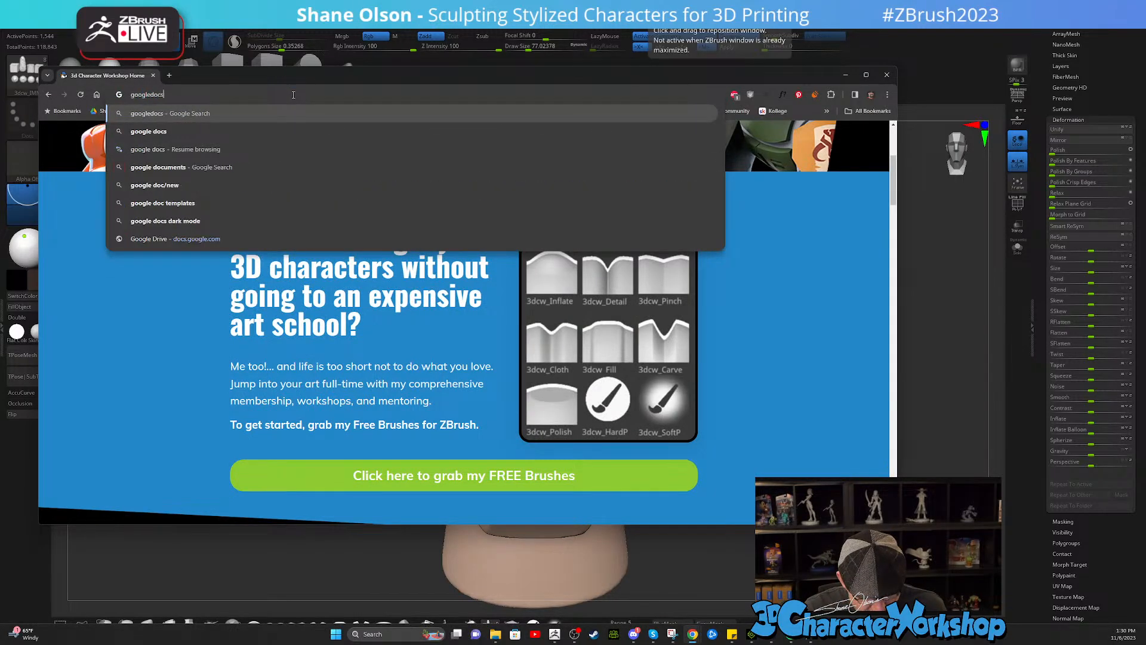
key(Return)
click(172, 301)
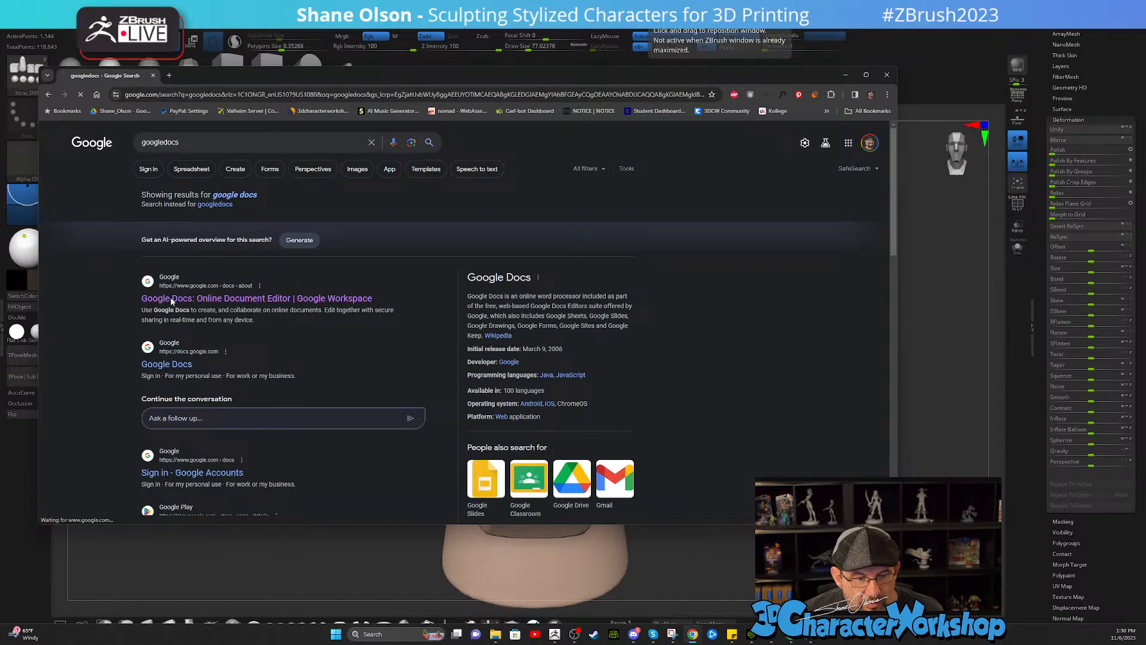
click(300, 366)
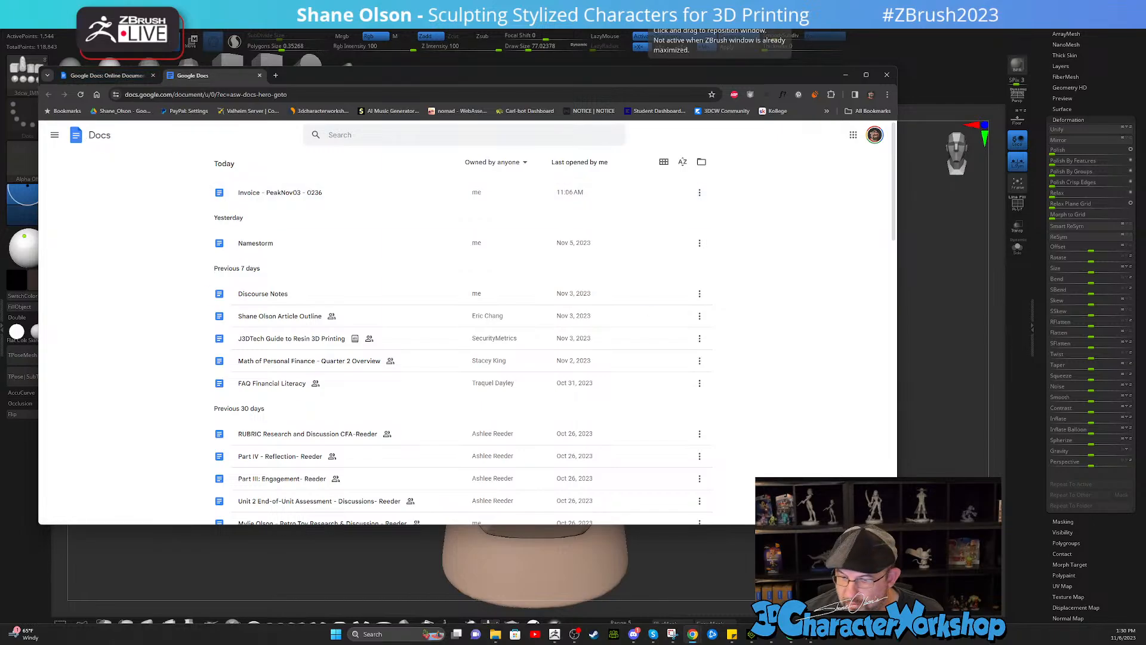
click(868, 499)
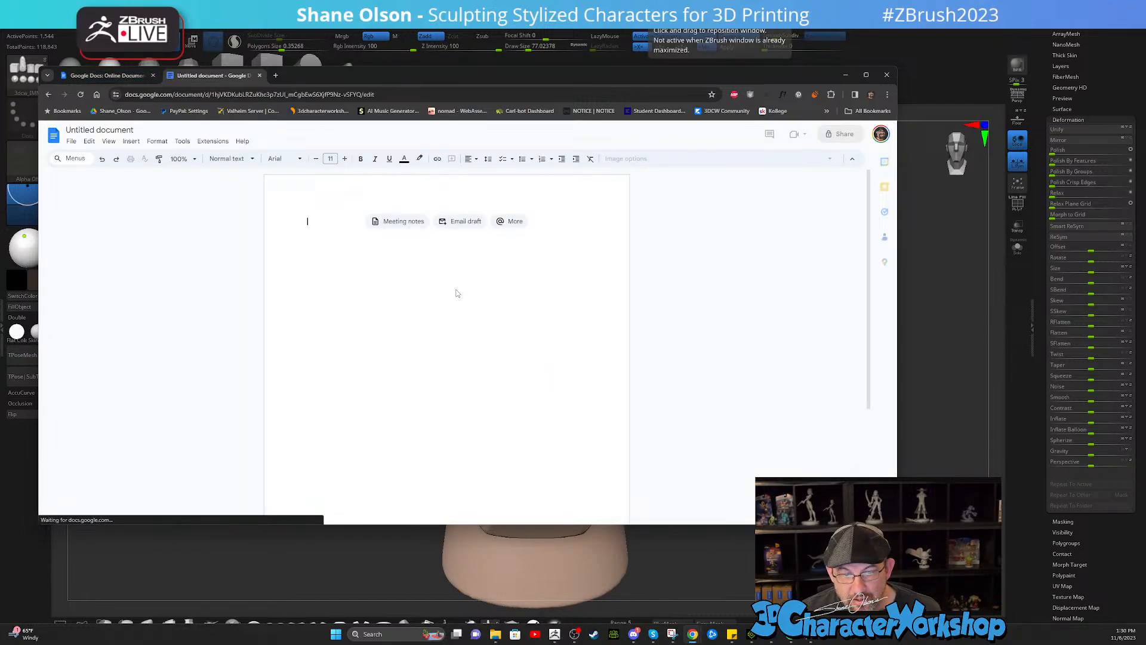
- Paste the copied list of site name ideas into the blank document and make all its text bold
key(ctrl+v)
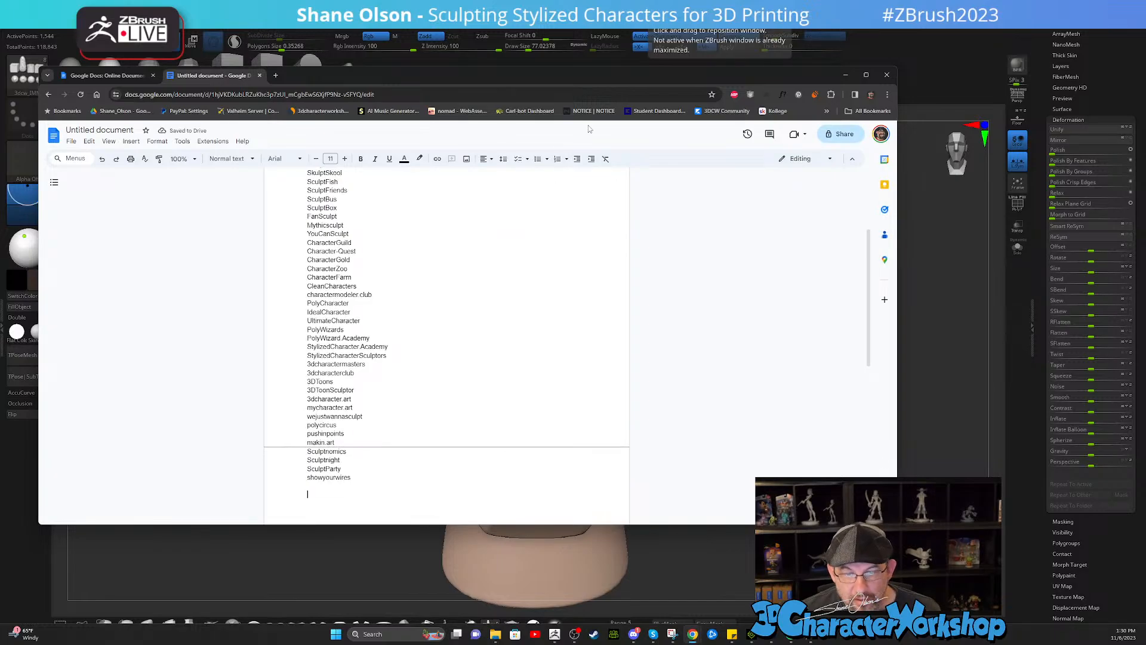
click(594, 97)
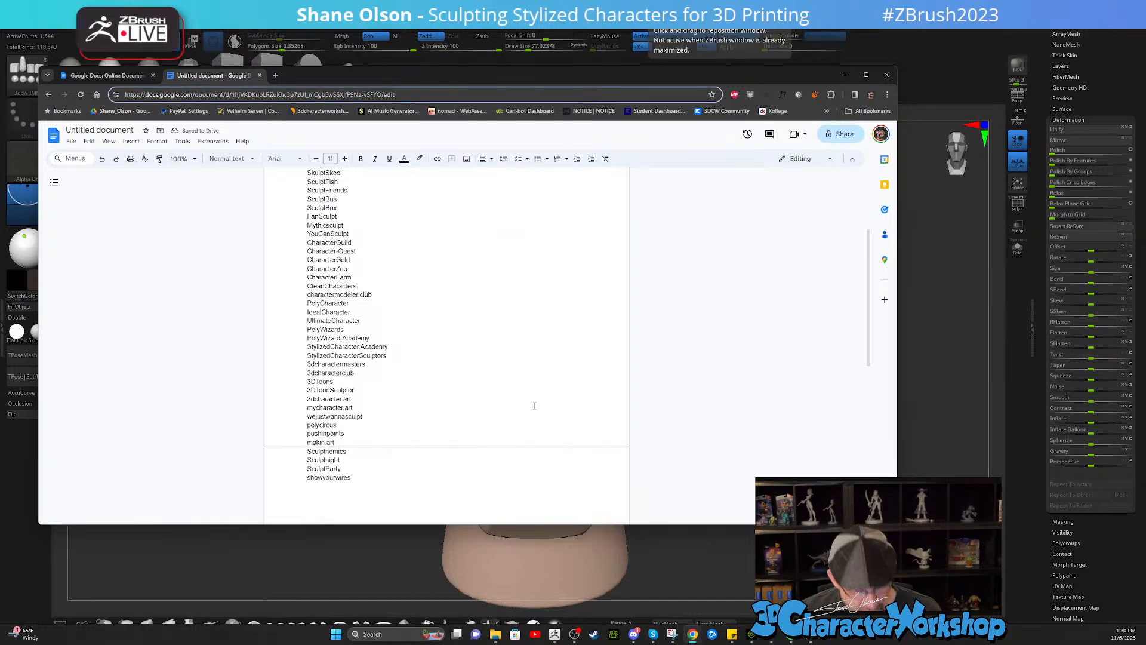
click(495, 406)
key(ctrl+a)
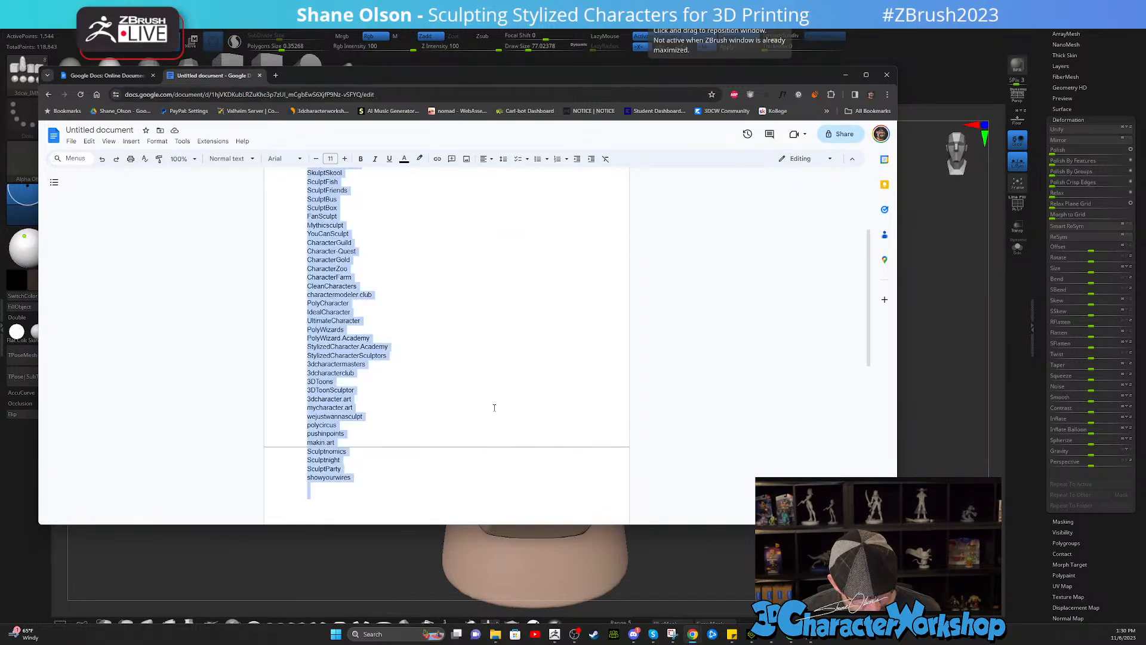
key(ctrl+v)
key(ctrl+a)
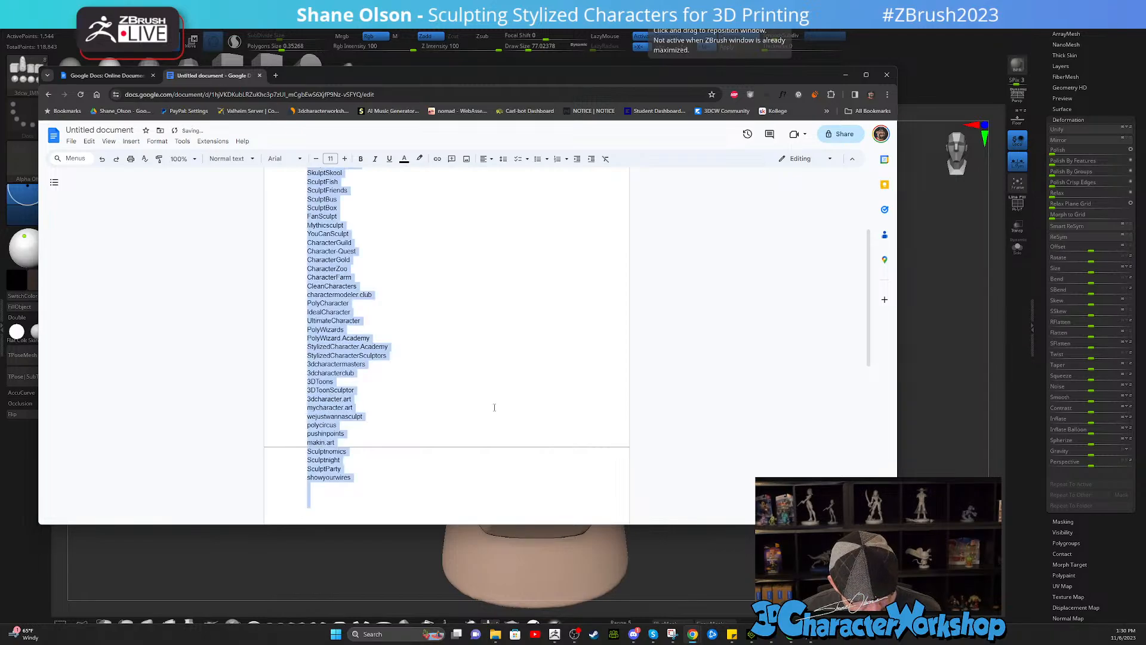
key(ctrl+b)
scroll(618, 380, up, 3)
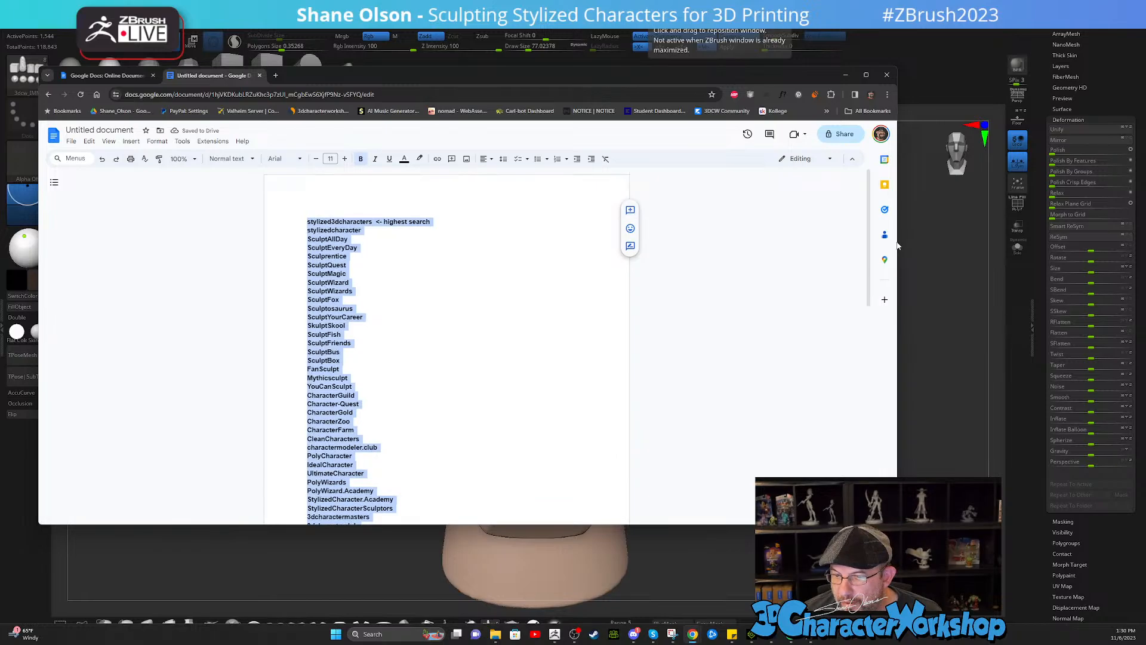
- Narrow the browser window, place it over the head model and extend its height to show more of the list
drag(897, 245, 478, 245)
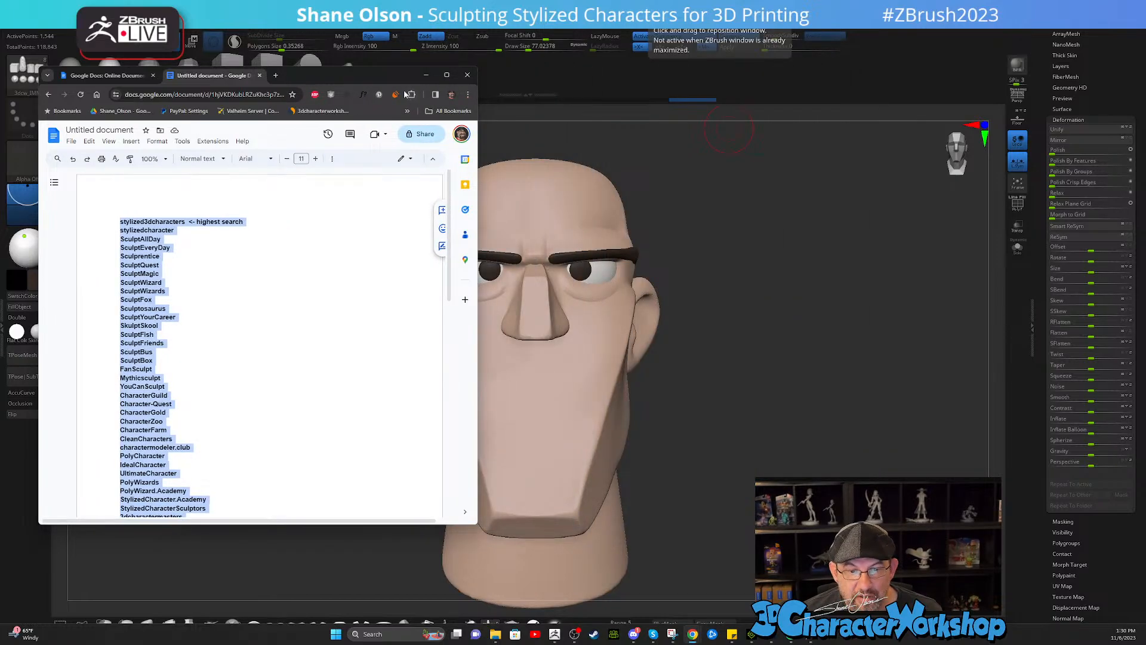
drag(394, 75, 538, 14)
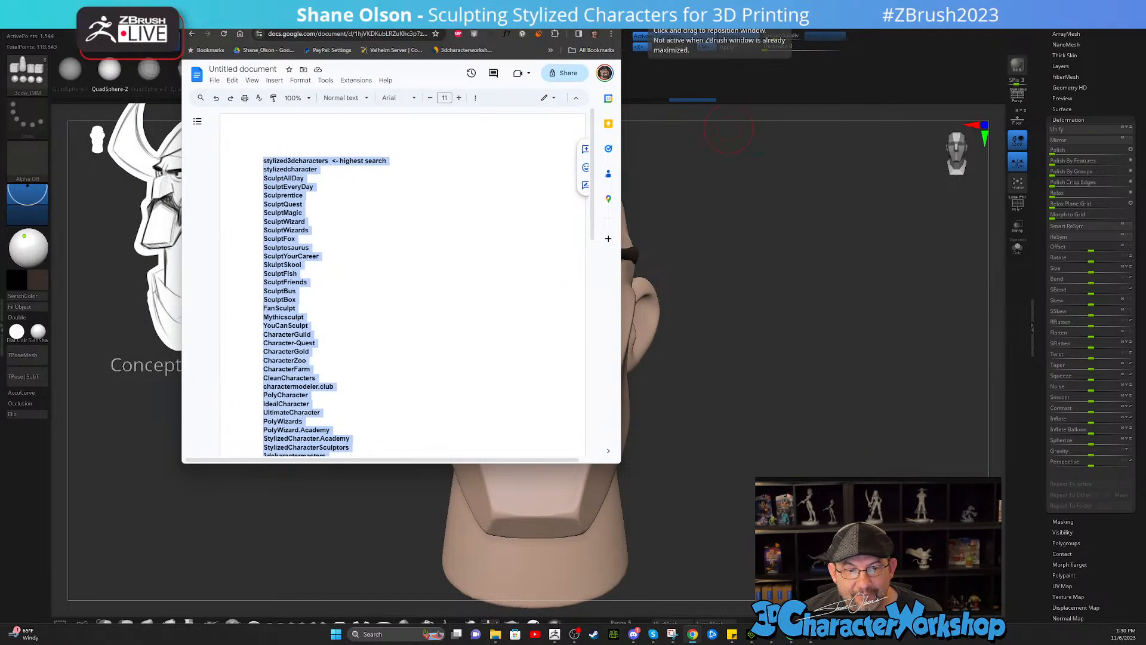
drag(356, 464, 360, 588)
- Increase the font size of the entire name list to 13
click(412, 457)
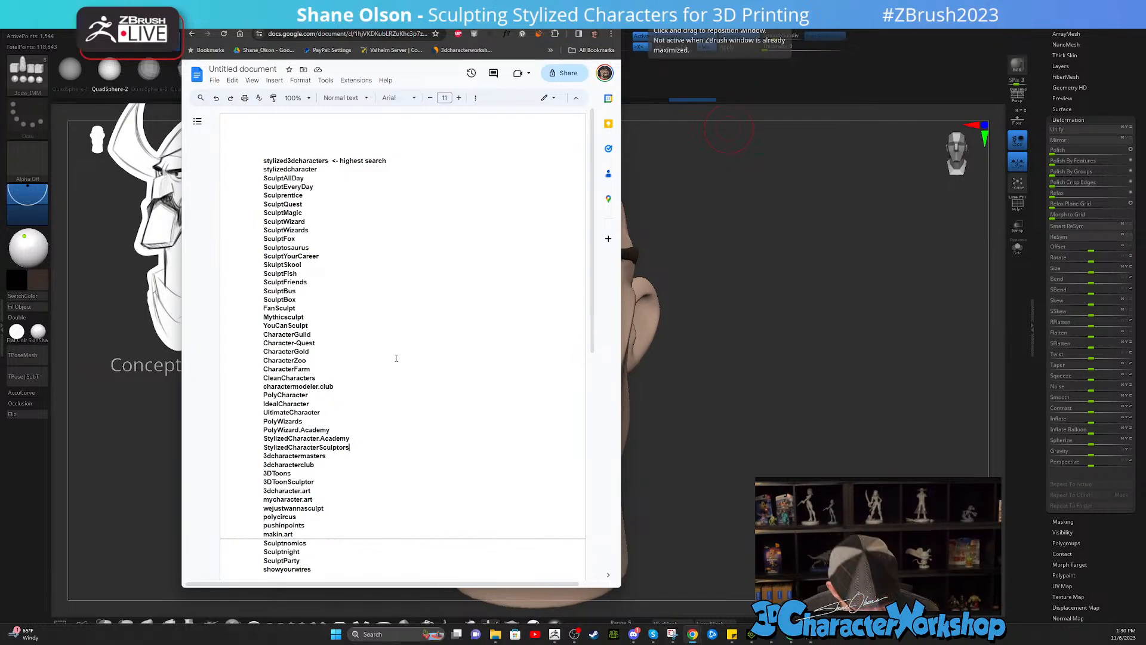
key(ctrl+a)
click(459, 98)
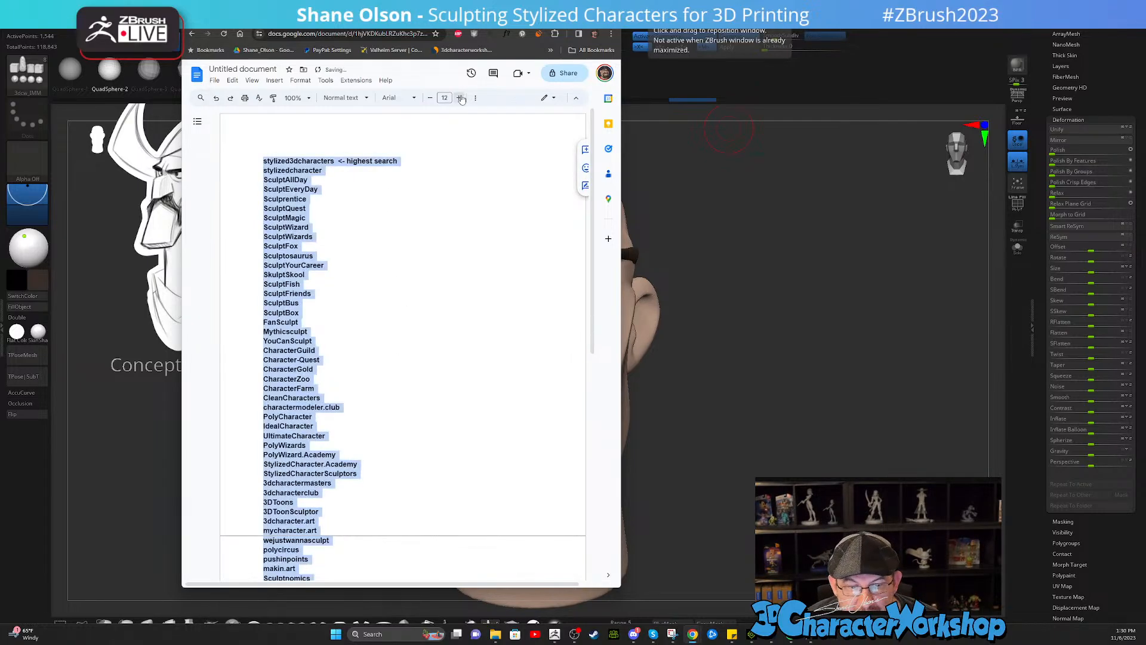
click(460, 97)
click(469, 428)
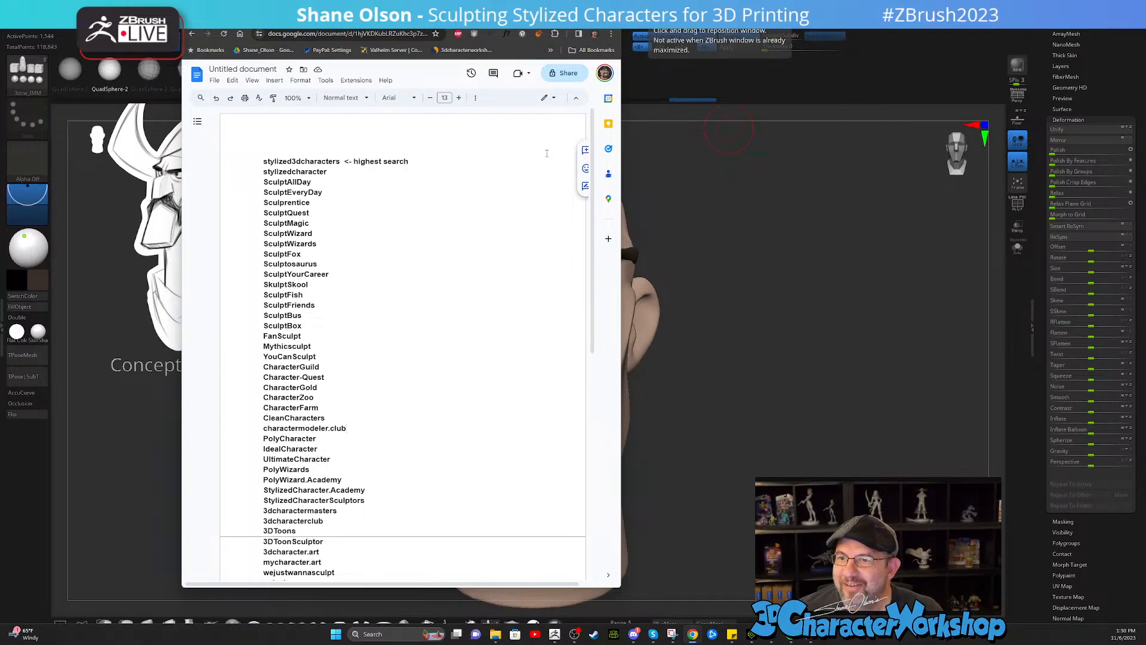
- Maximize and restore the document window, look through the name list and highlight the entry 3DToons
drag(520, 15, 657, 0)
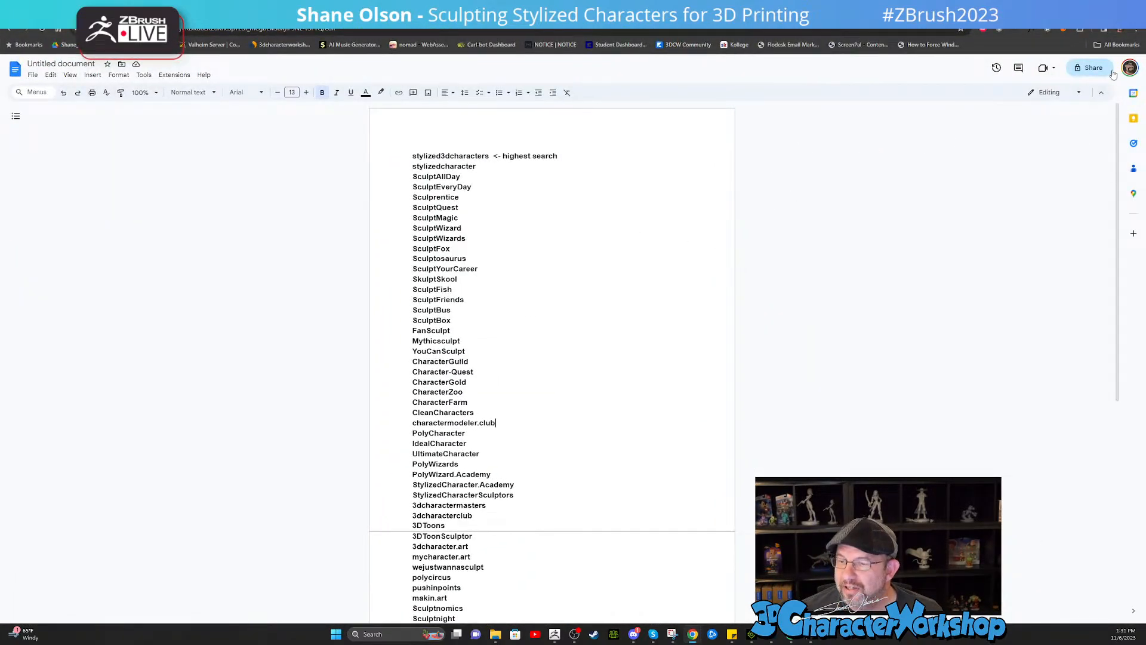
click(1115, 7)
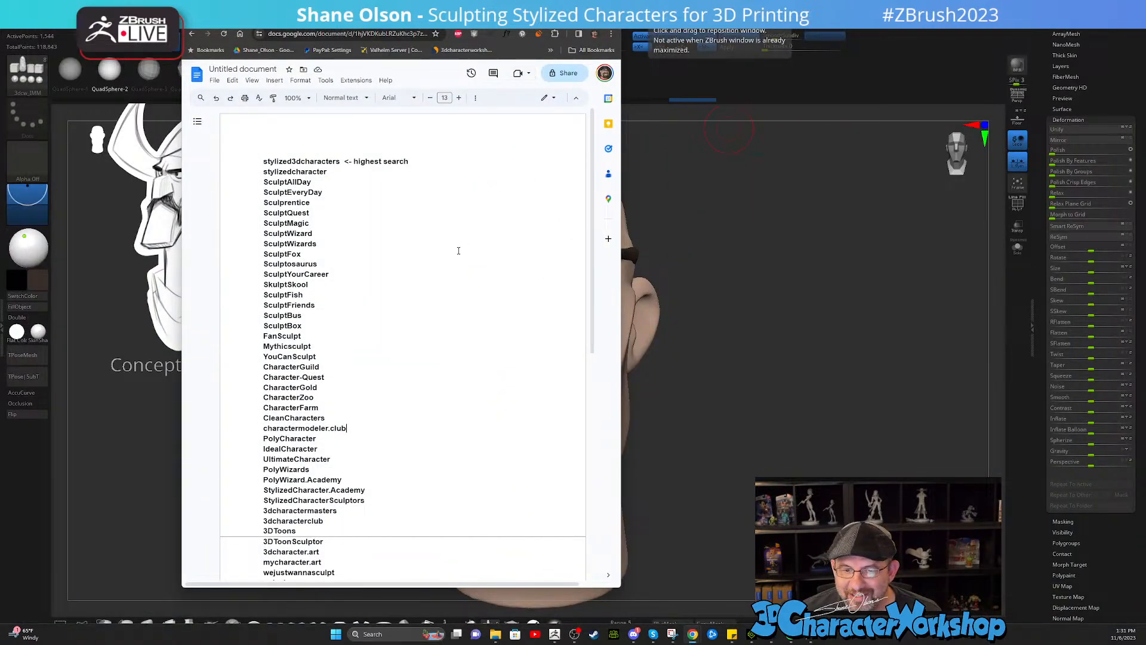
scroll(386, 252, down, 1)
scroll(387, 251, down, 1)
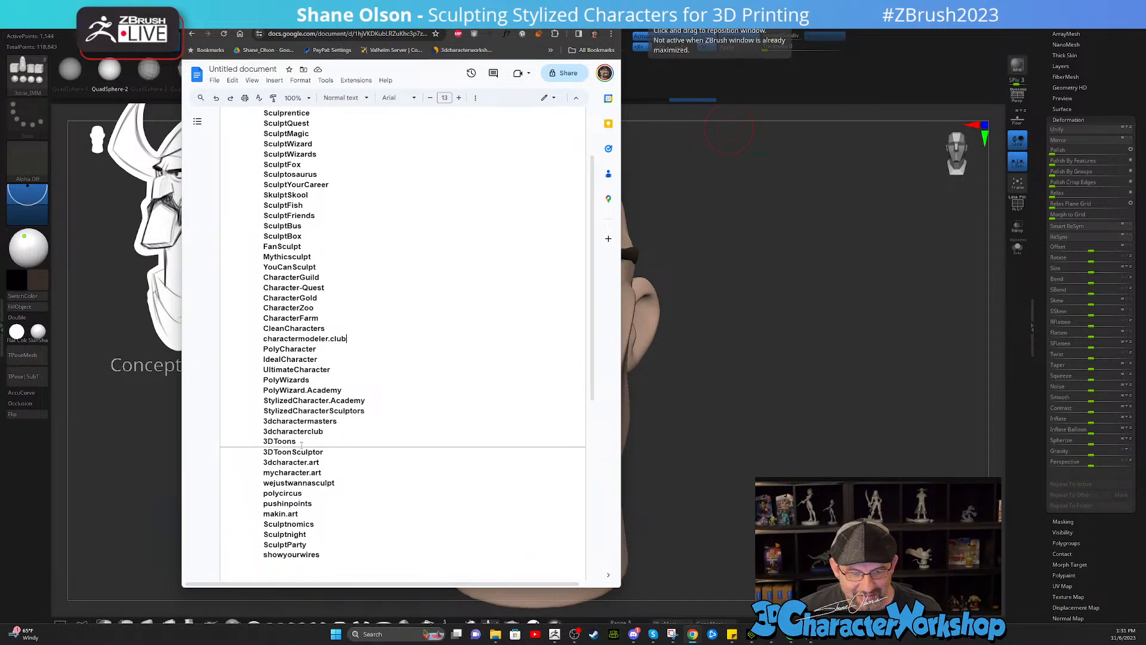
drag(309, 441, 267, 442)
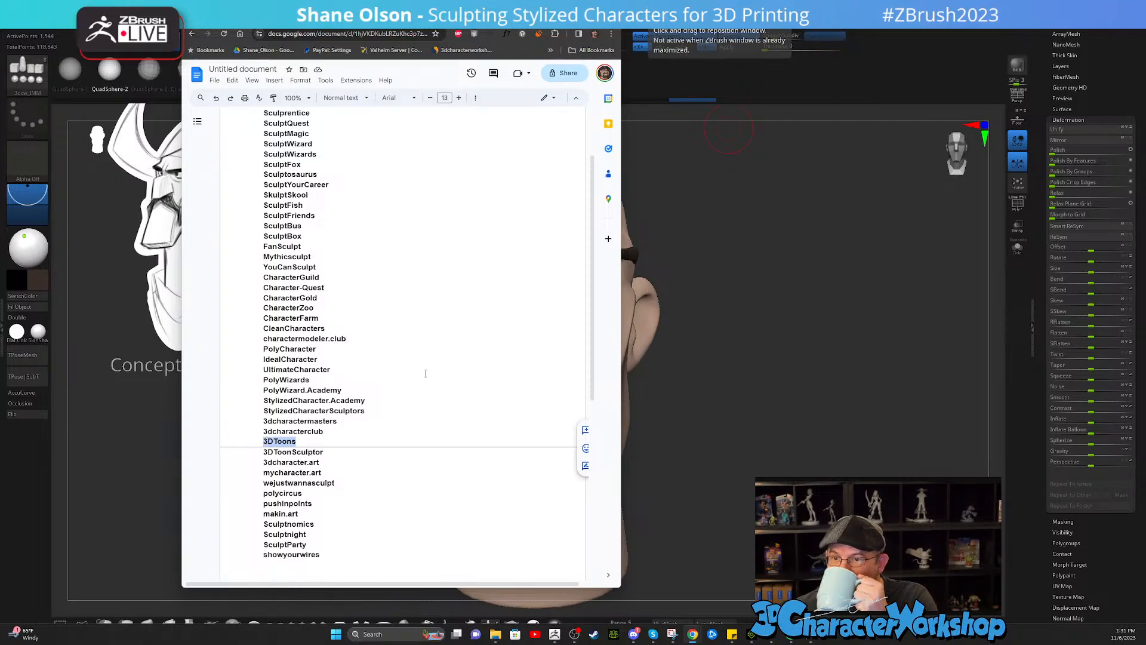
click(404, 431)
- Switch back to ZBrush and select the head mesh, viewing it from a low side angle under the jaw
click(757, 148)
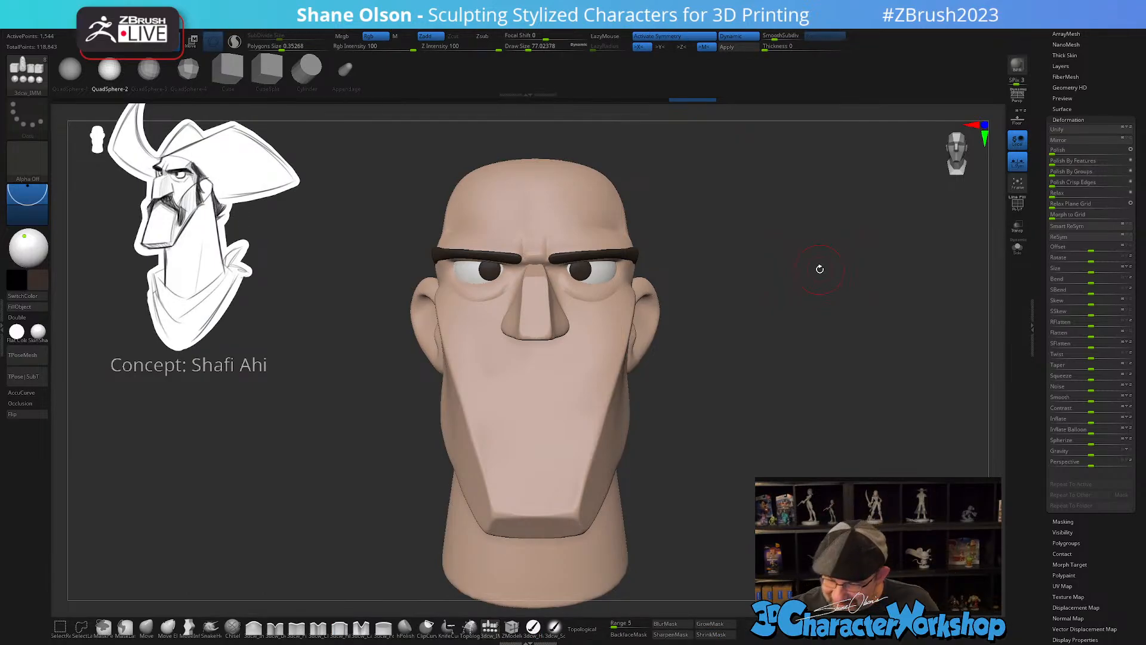
drag(719, 422, 773, 404)
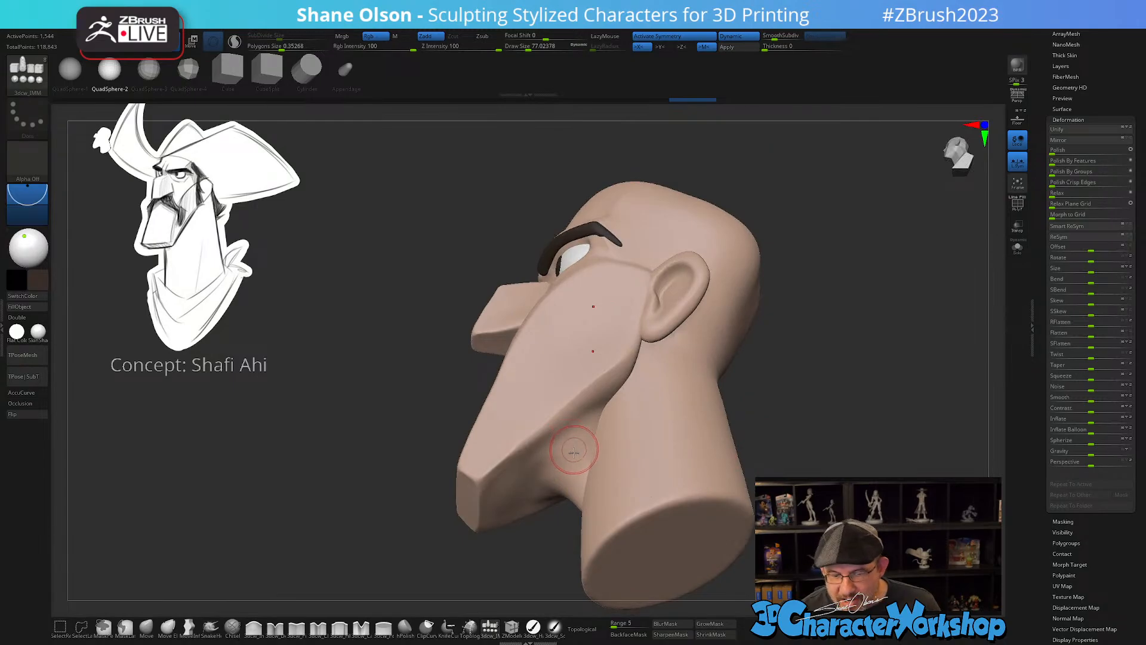
drag(535, 541, 526, 557)
alt+click(548, 456)
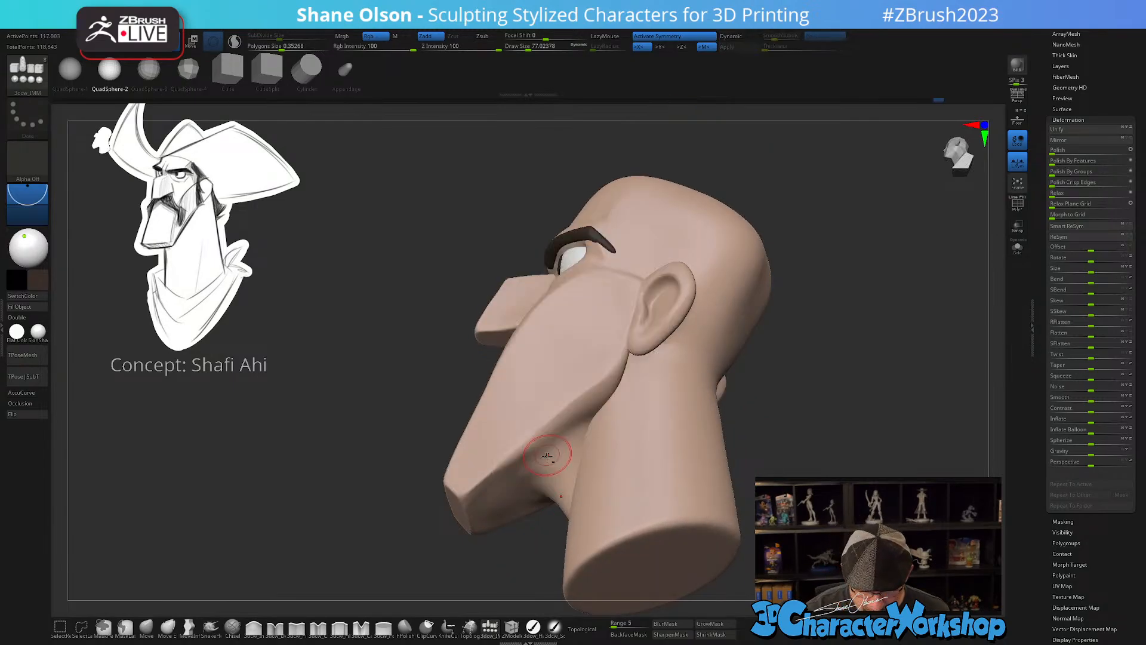
key(shift+f)
key(shift+f)
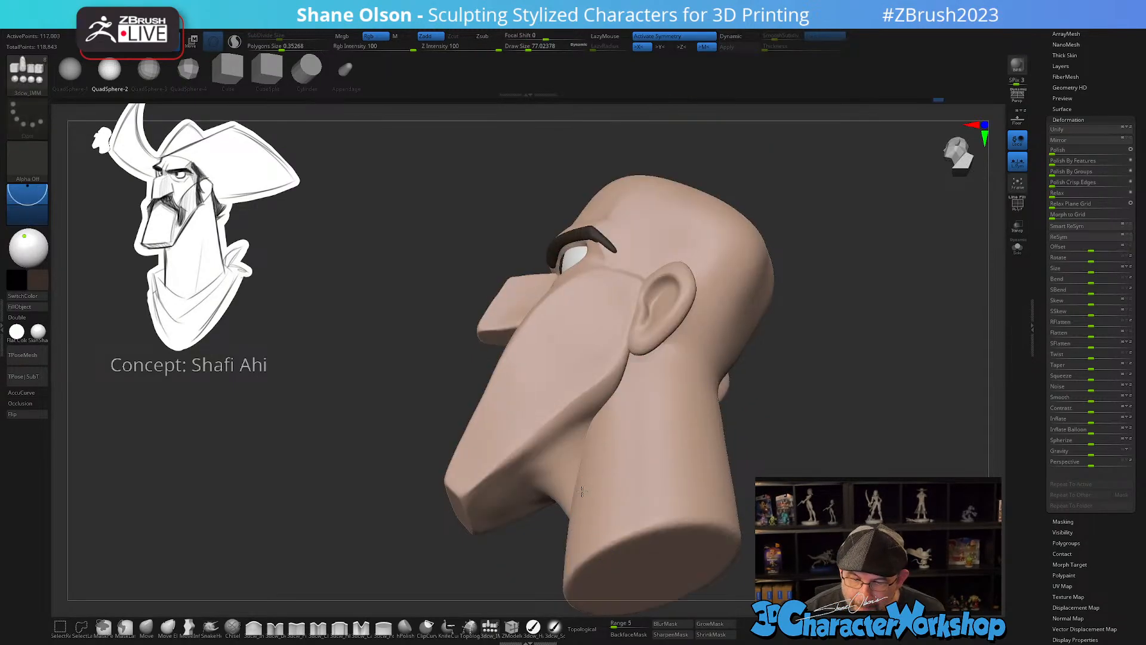
right_drag(582, 491, 603, 421)
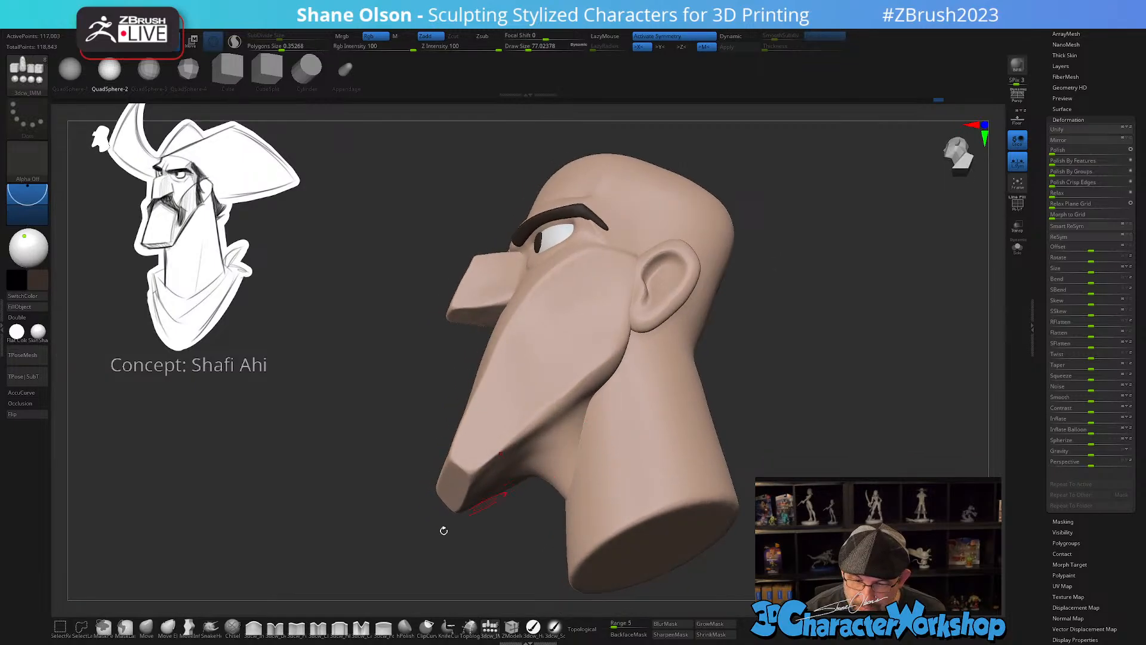
- Set the Smooth brush to draw size 112 and Z Intensity 97, and smooth the neck below the jaw
key(shift)
key(s)
drag(616, 443, 622, 441)
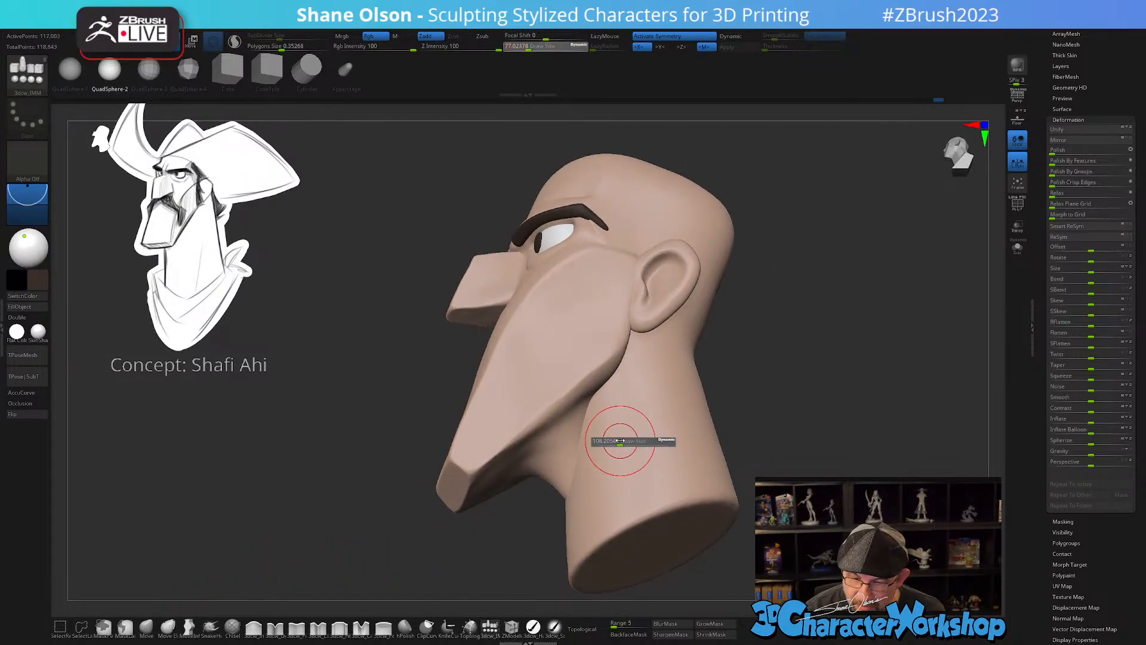
key(shift)
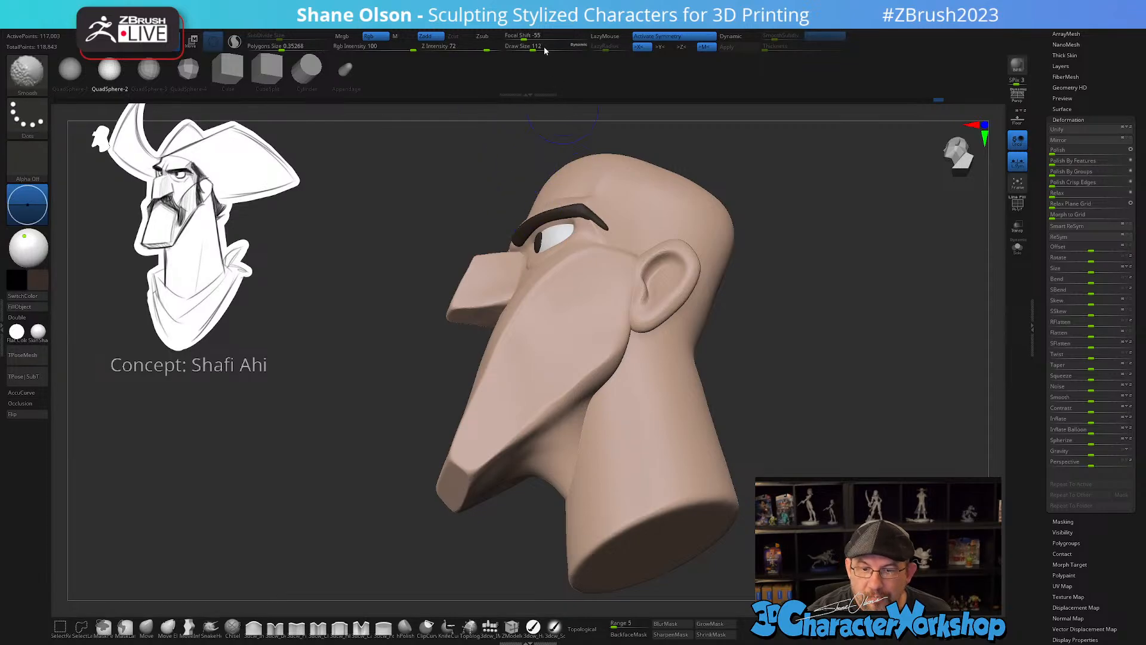
drag(488, 47, 498, 47)
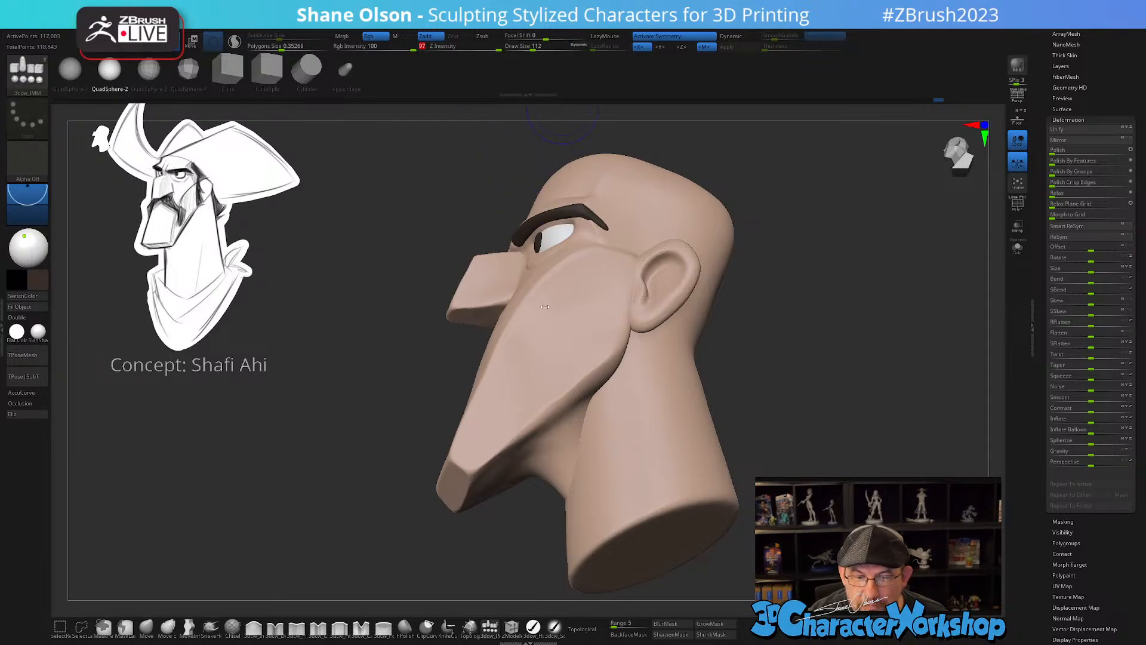
shift+drag(585, 445, 577, 475)
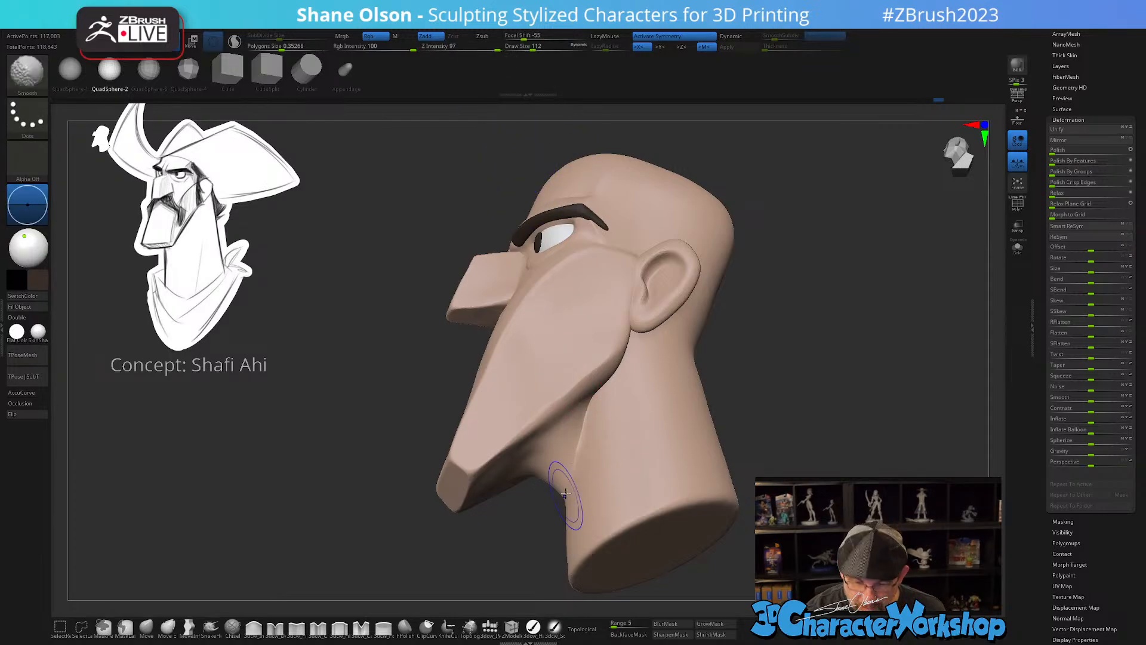
- Show the head's polygroups and wireframe, enable Sculptris Pro, and smooth the jaw-to-neck transition and the side of the neck
key(shift+f)
right_drag(626, 436, 664, 434)
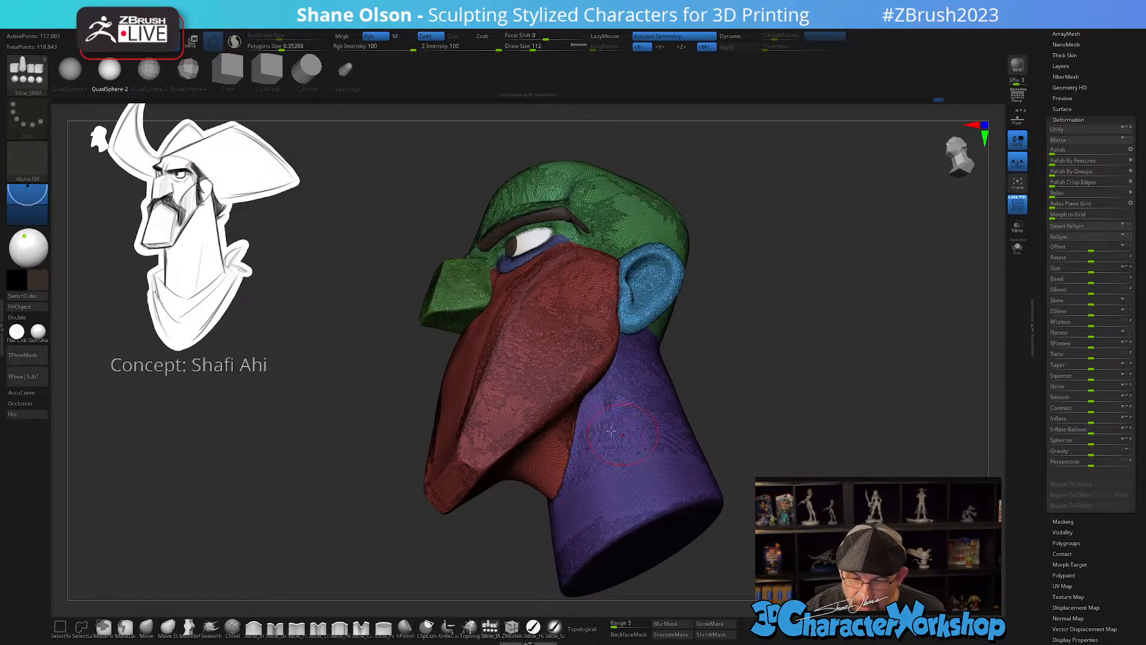
click(235, 41)
drag(564, 448, 567, 473)
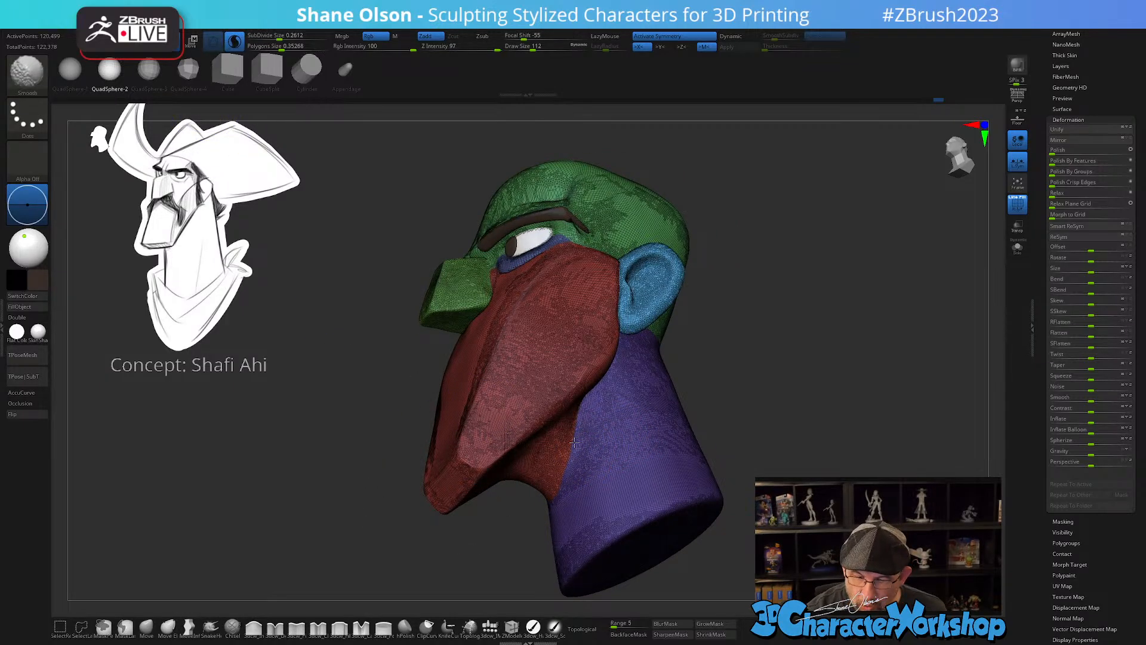
shift+drag(629, 367, 626, 470)
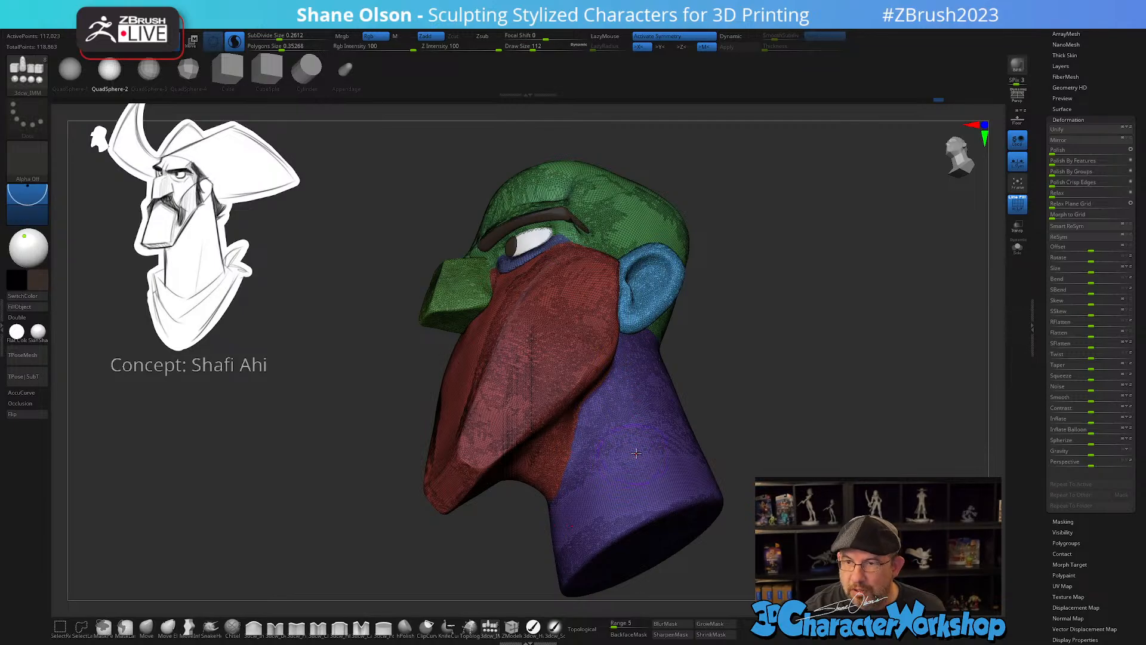
- Turn off the polygroup wireframe display, reduce the draw size to about 83, and smooth under the jaw and along the neck crease
key(shift+f)
mouse_move(714, 438)
right_down()
mouse_move(643, 442)
mouse_move(661, 396)
right_up()
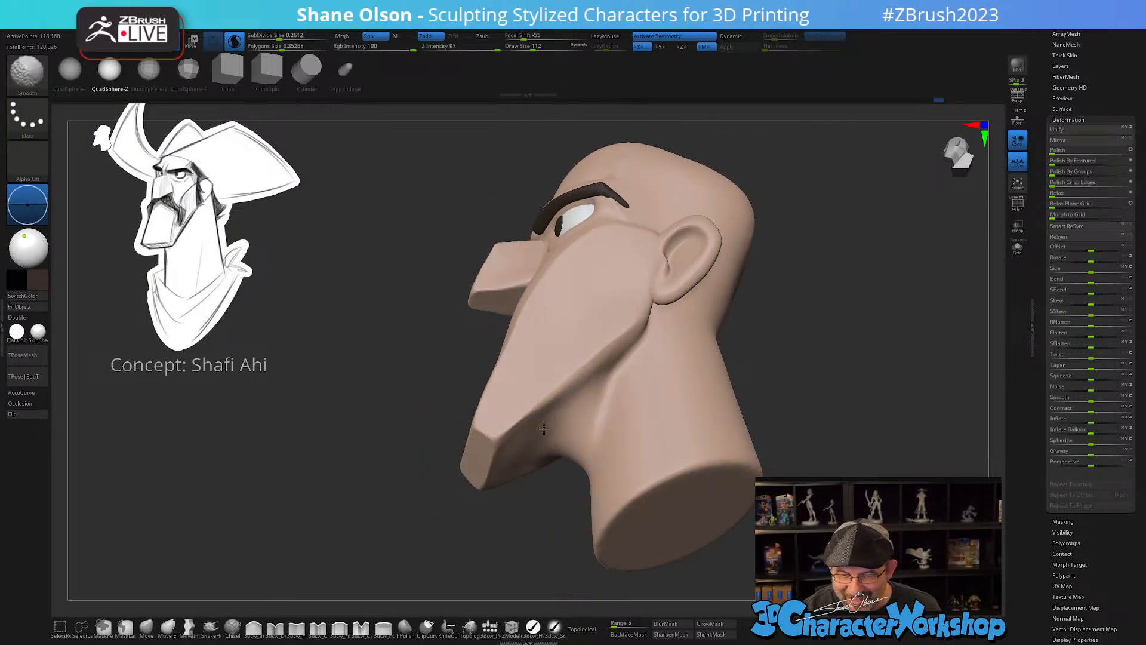
shift+drag(530, 432, 516, 453)
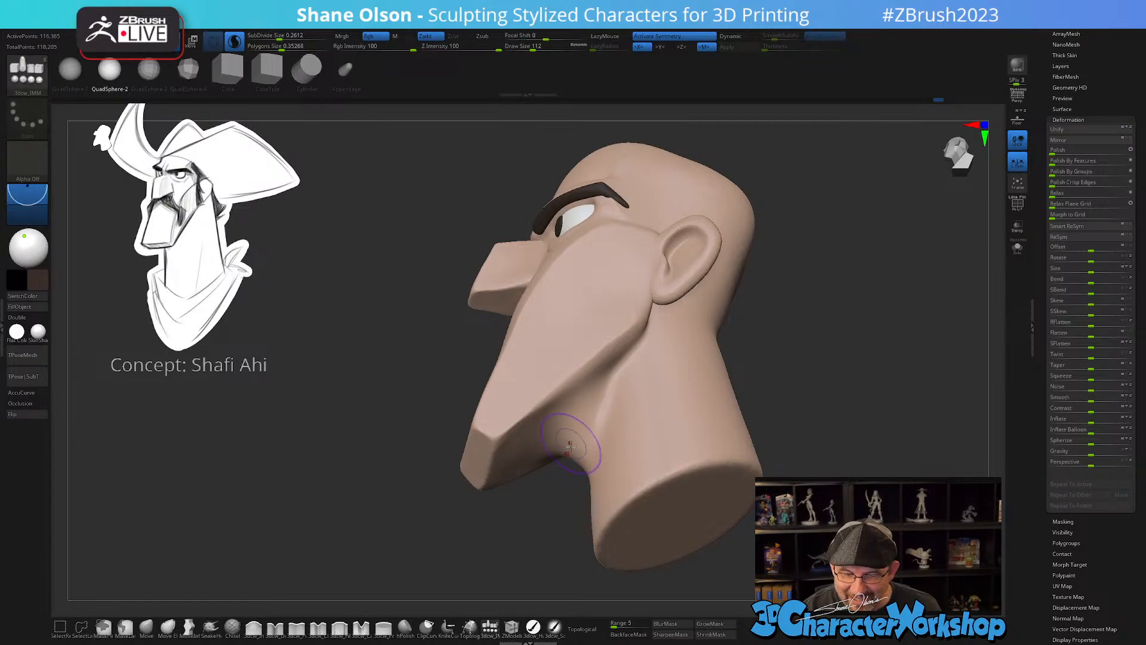
mouse_move(606, 417)
right_down()
mouse_move(591, 412)
mouse_move(624, 400)
mouse_move(628, 380)
right_up()
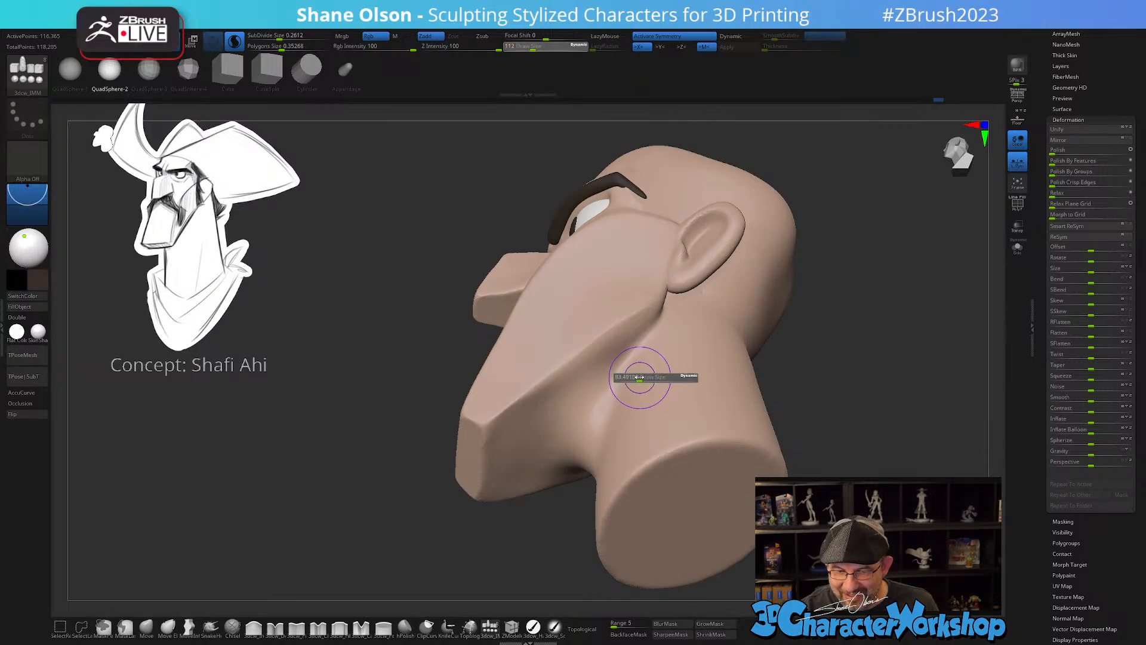
shift+drag(629, 381, 645, 342)
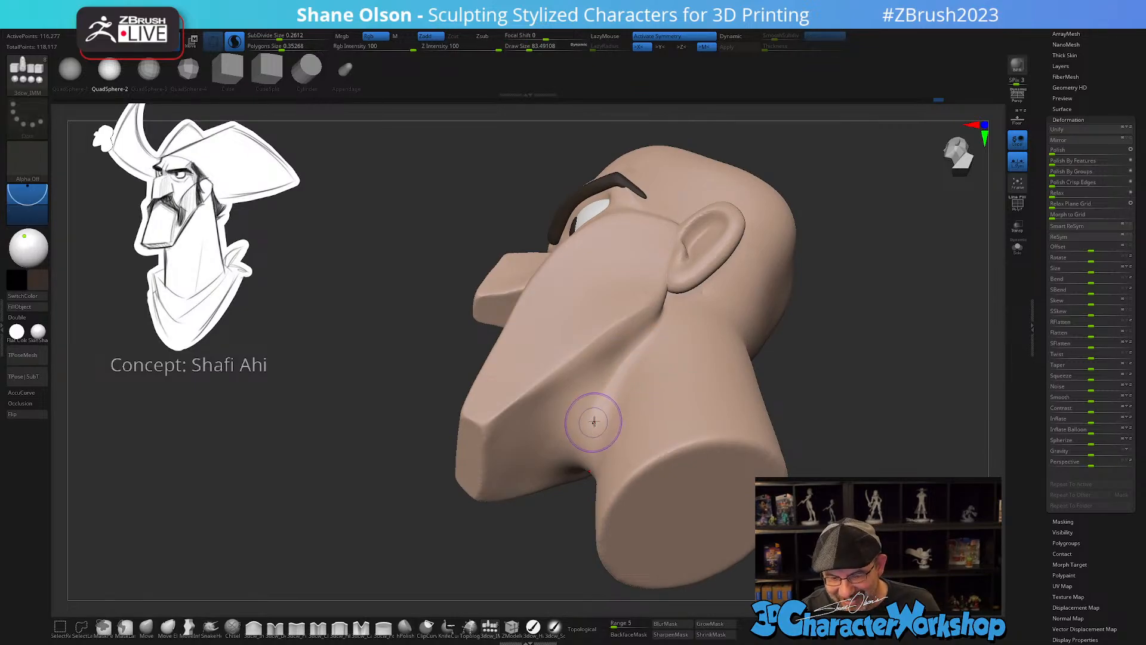
right_drag(597, 417, 611, 461)
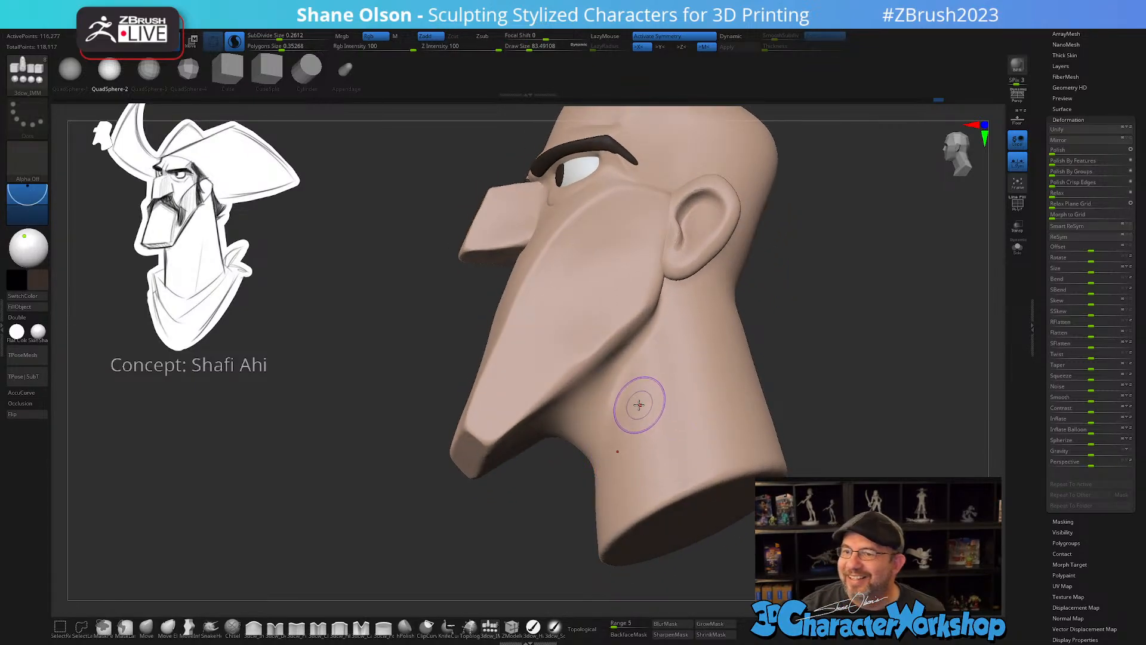
mouse_move(635, 402)
right_down()
mouse_move(630, 460)
mouse_move(645, 433)
right_up()
key(shift)
mouse_move(740, 312)
right_down()
mouse_move(742, 241)
mouse_move(657, 332)
mouse_move(686, 332)
mouse_move(701, 378)
mouse_move(681, 427)
right_up()
key(shift)
key(shift)
- Display the polygroups with wireframe and hide the ear polygroup to expose the area behind the jaw
key(shift+f)
alt+right_drag(634, 186, 622, 332)
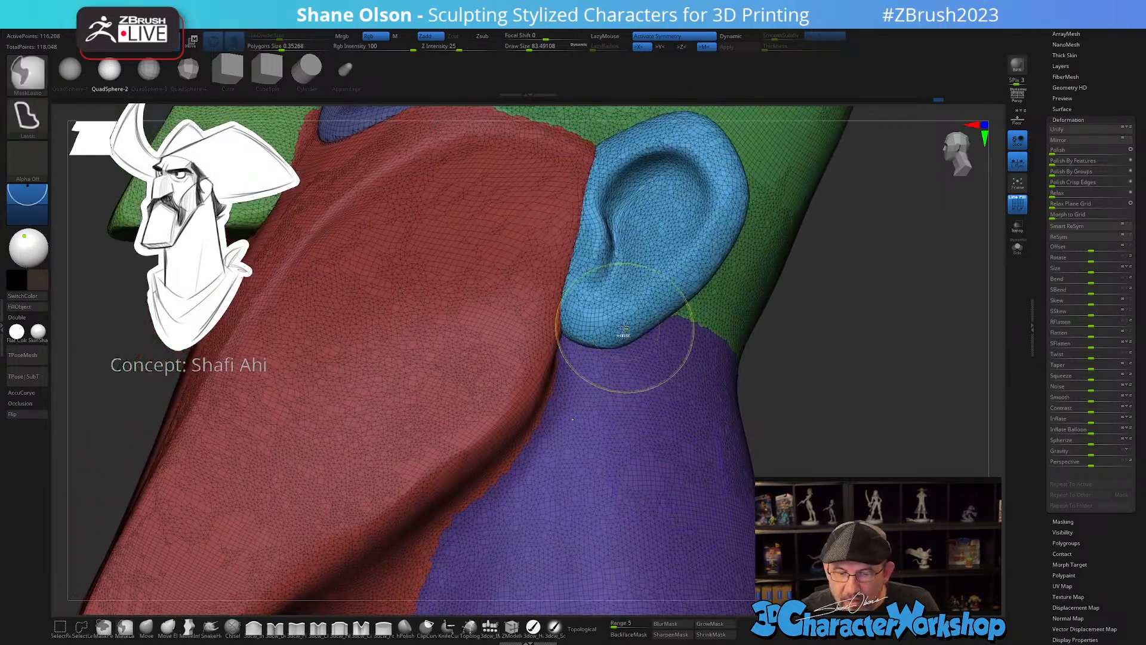
ctrl+shift+click(622, 325)
ctrl+shift+click(623, 324)
right_drag(704, 378, 643, 392)
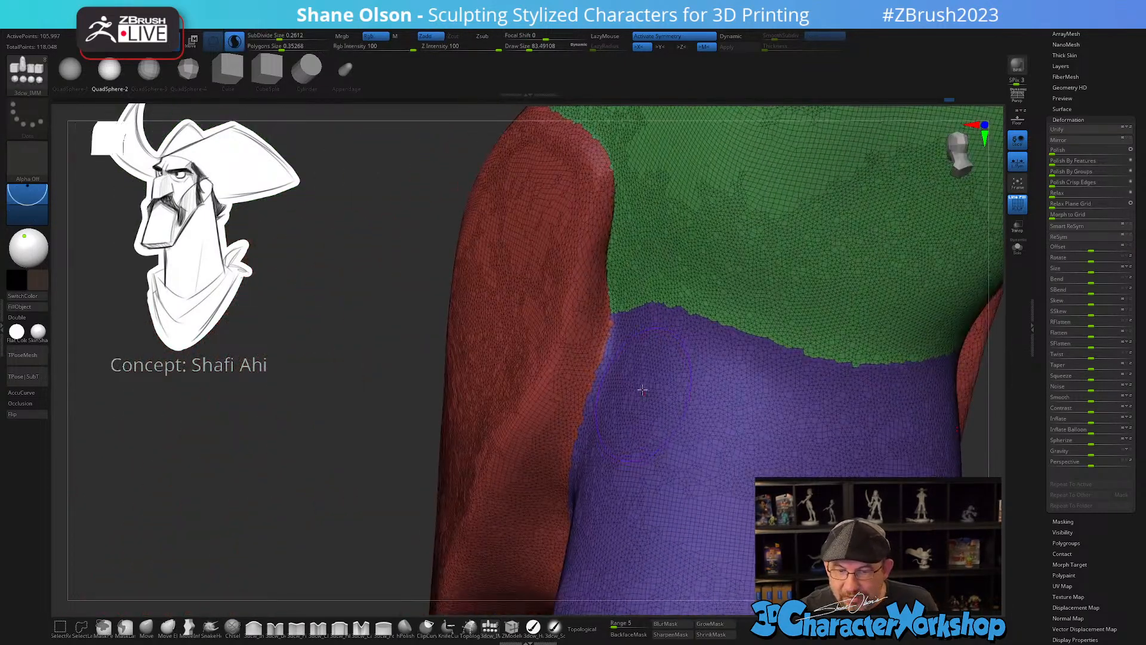
- Smooth the rear edge of the jaw where it meets the skull and neck in the area under the hidden ear
shift+drag(624, 268, 626, 161)
shift+drag(621, 278, 620, 323)
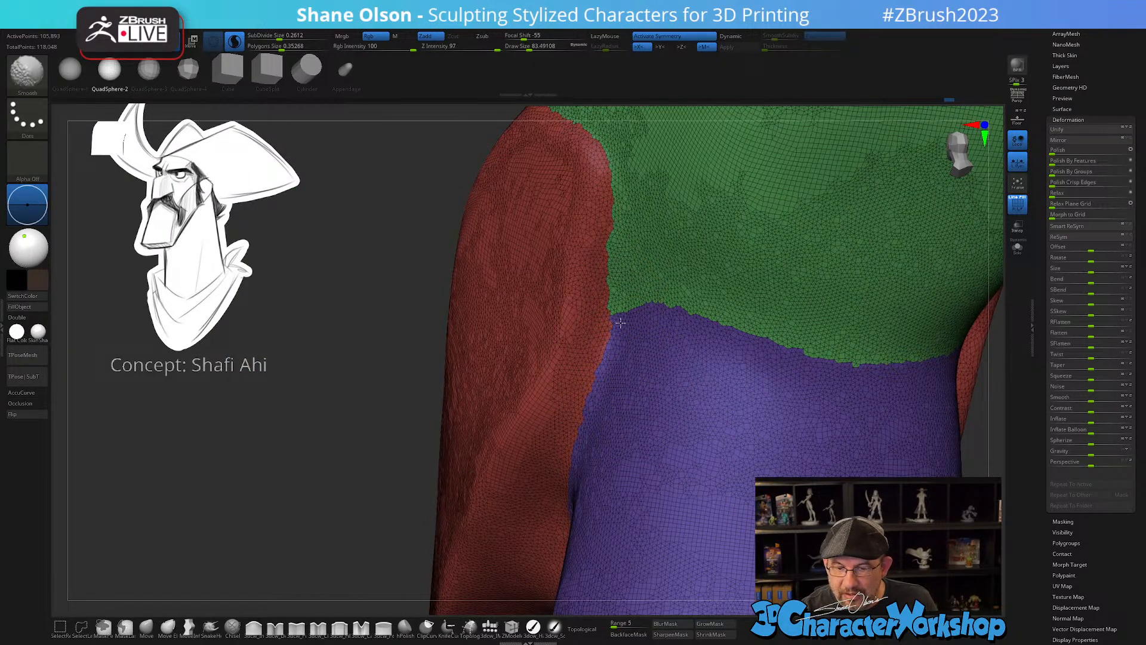
right_drag(660, 417, 676, 404)
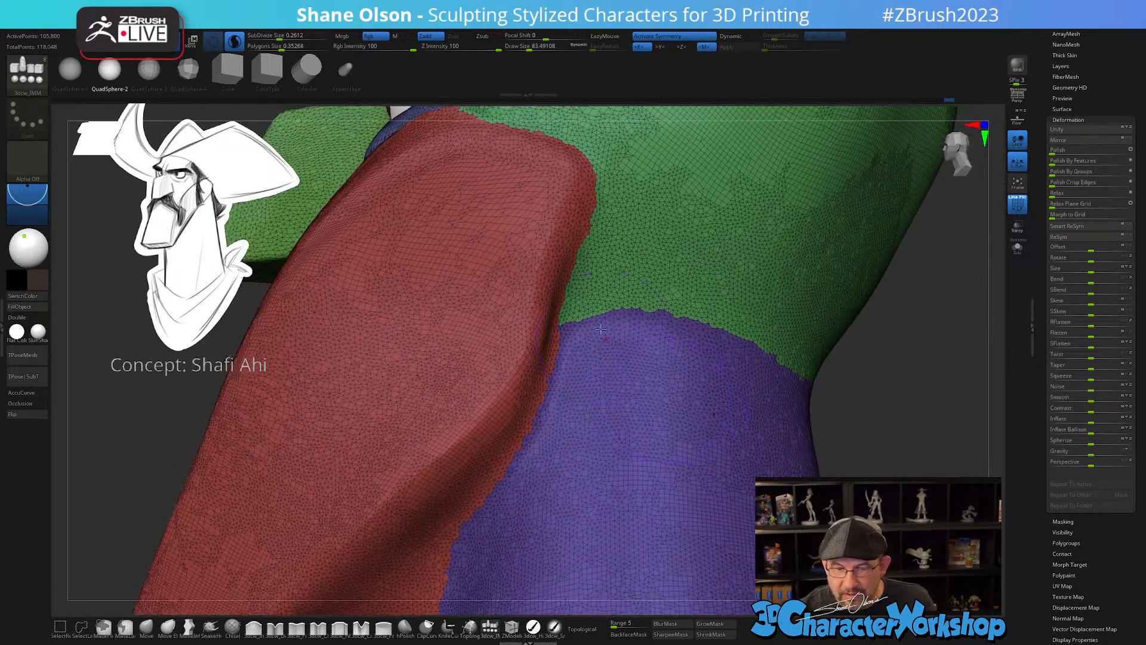
mouse_move(566, 312)
shift+mouse_down()
mouse_move(578, 324)
mouse_move(572, 335)
shift+mouse_up()
right_drag(650, 382, 606, 380)
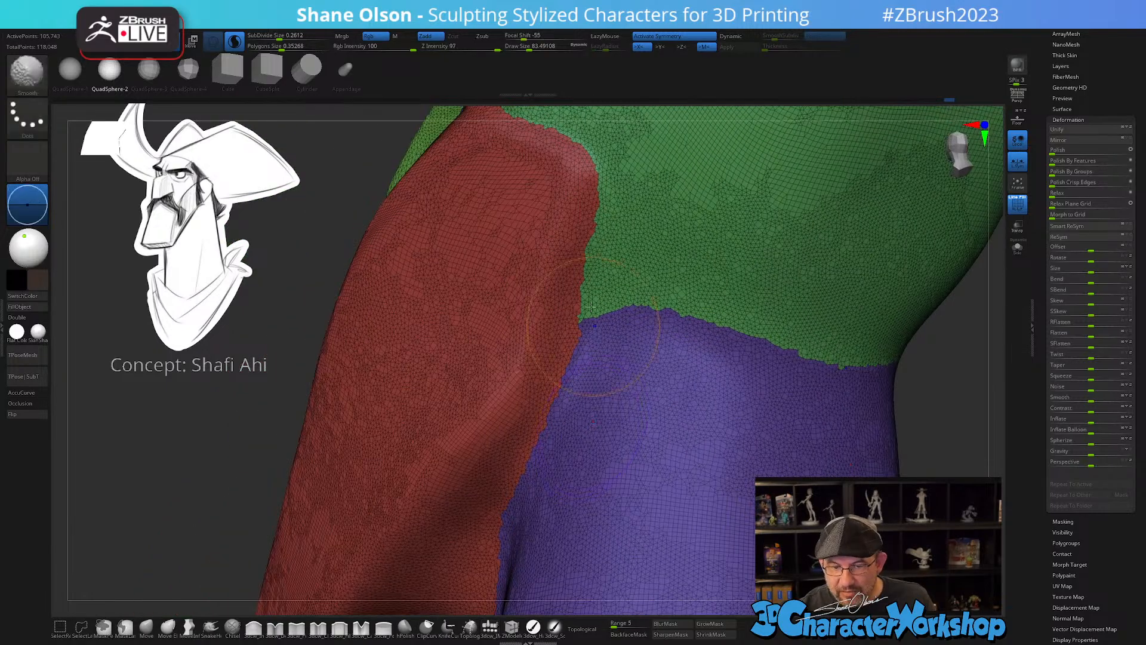
shift+drag(588, 328, 565, 391)
- Bring the hidden ears back and turn off the polygroup wireframe display
mouse_move(638, 474)
ctrl+right_down()
mouse_move(689, 478)
mouse_move(665, 402)
ctrl+right_up()
ctrl+shift+click(821, 410)
mouse_move(828, 389)
right_down()
mouse_move(850, 399)
mouse_move(826, 407)
right_up()
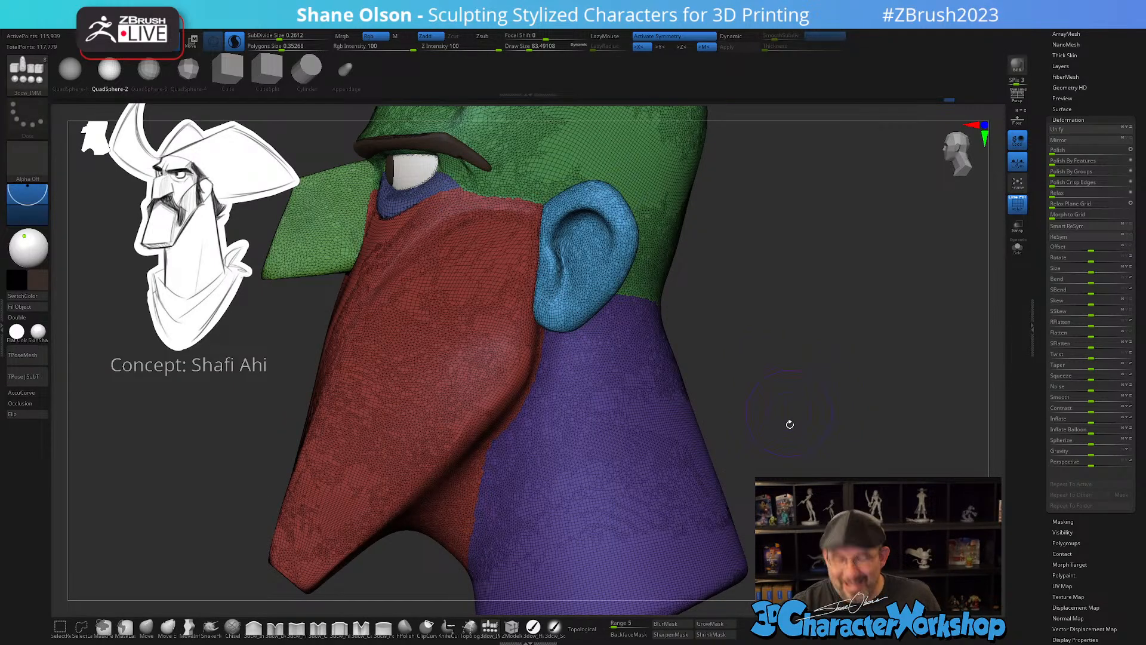
key(shift+f)
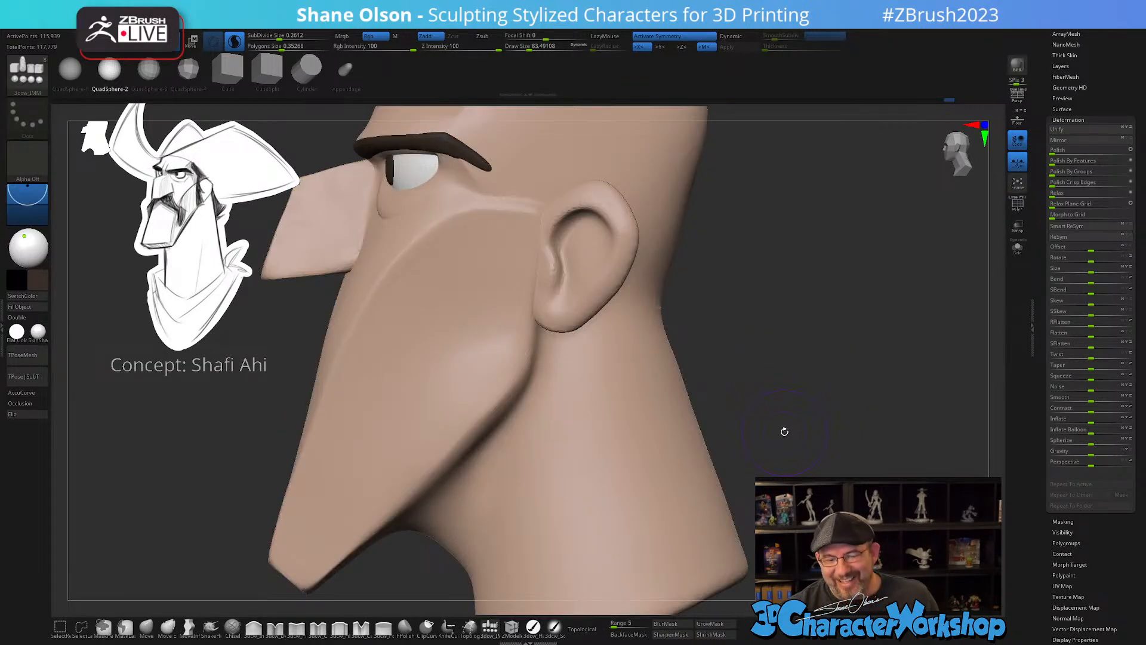
- Reduce the draw size to about 68 and smooth the corner and underside of the chin
right_drag(787, 431, 823, 422)
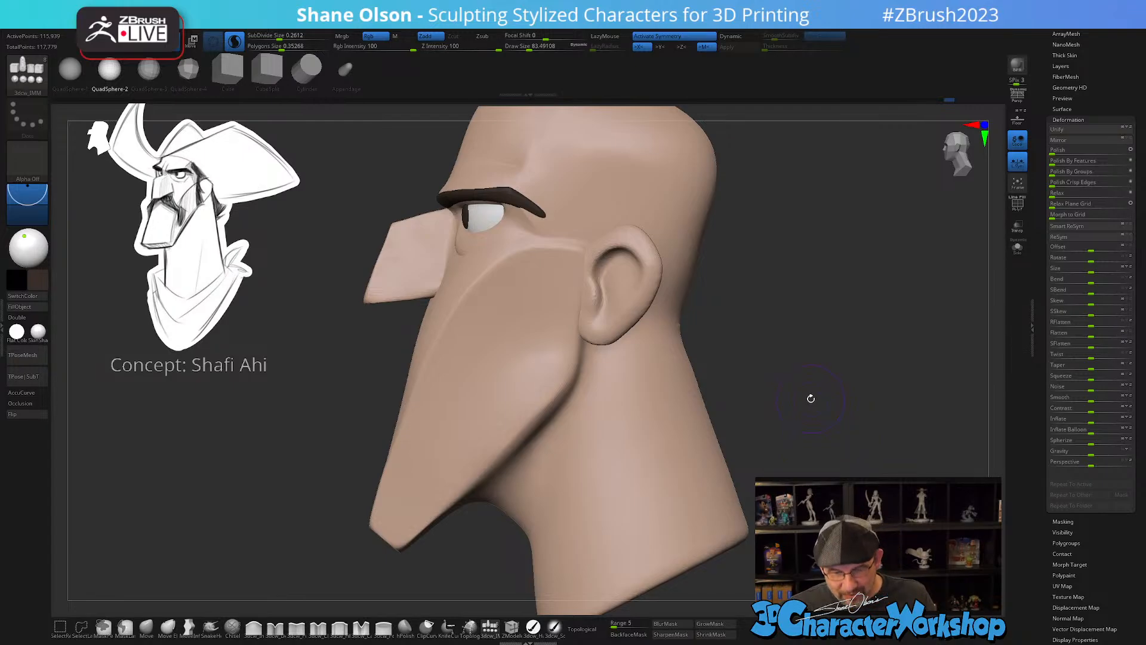
right_drag(811, 398, 807, 385)
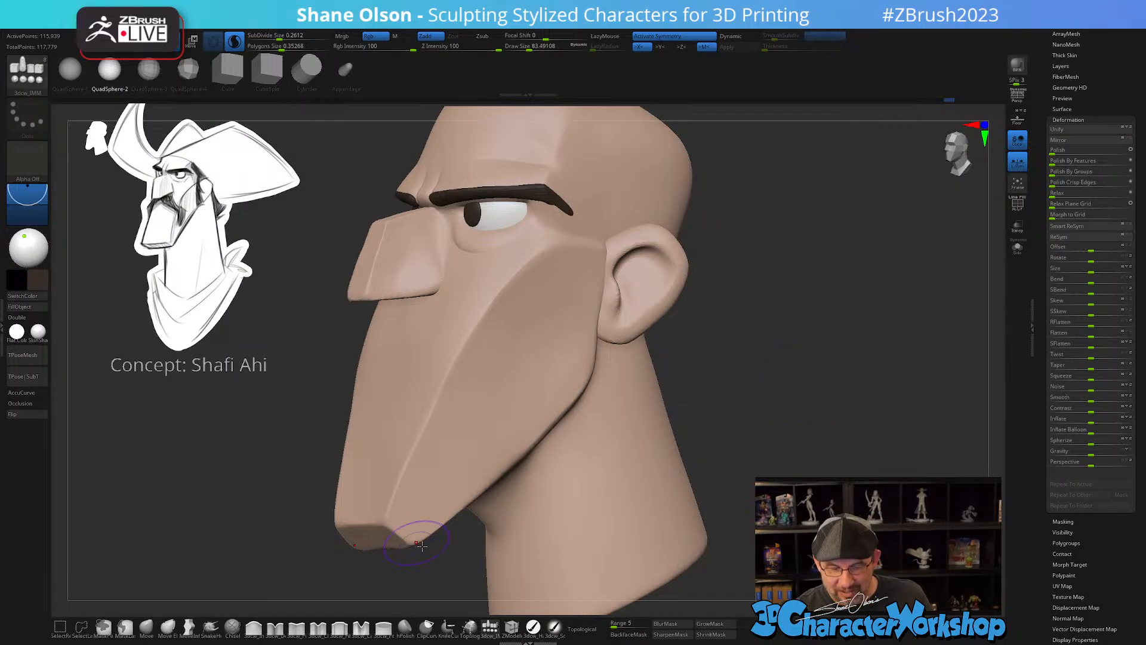
mouse_move(451, 560)
right_down()
mouse_move(468, 532)
mouse_move(461, 547)
right_up()
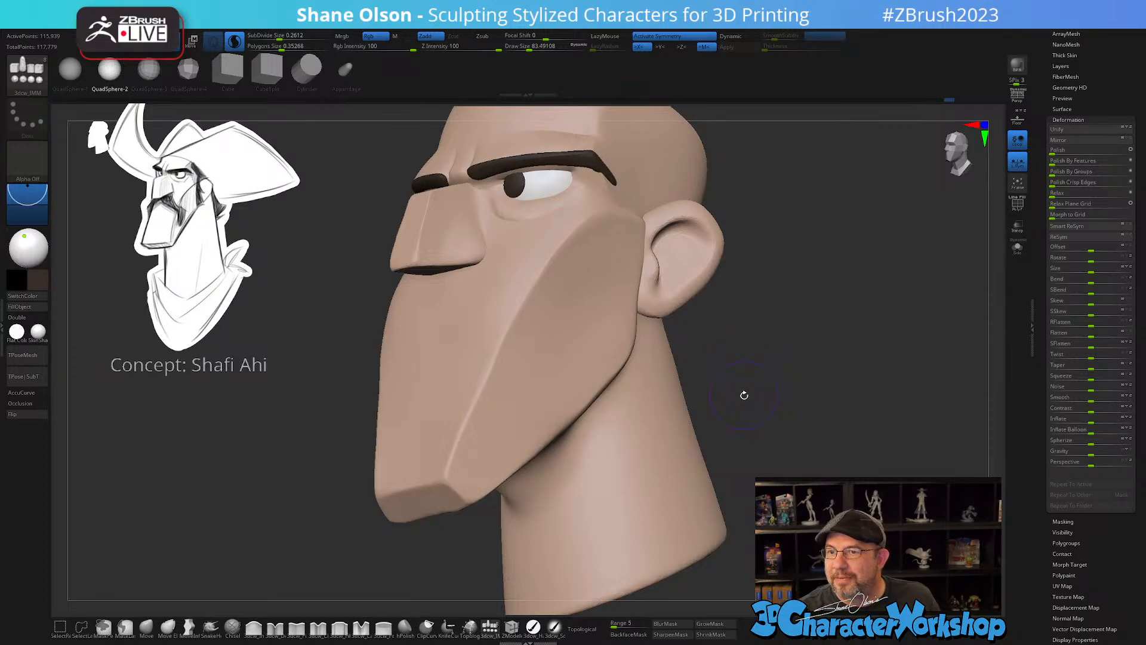
drag(746, 394, 751, 383)
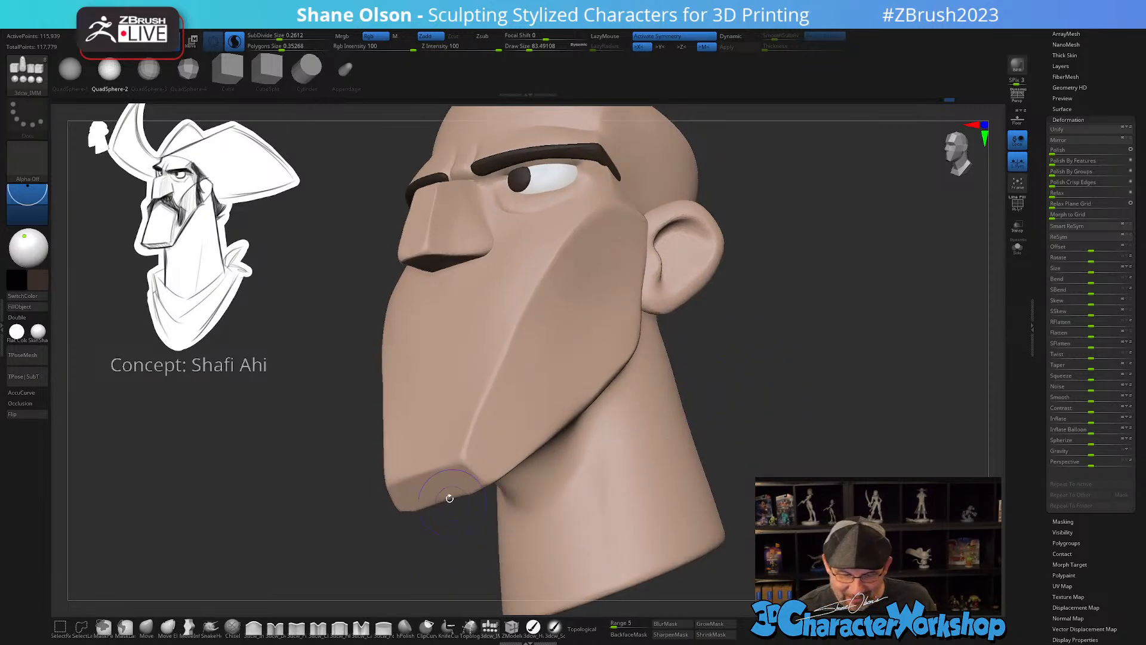
key(s)
drag(453, 498, 467, 463)
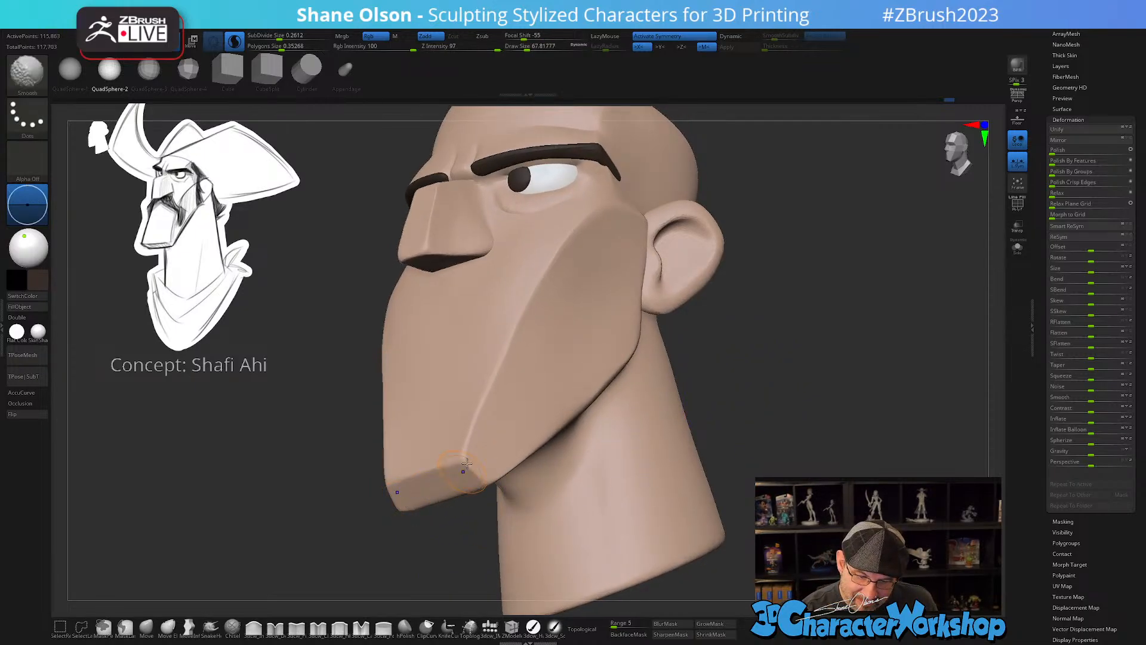
right_drag(467, 464, 478, 419)
right_drag(422, 462, 501, 454)
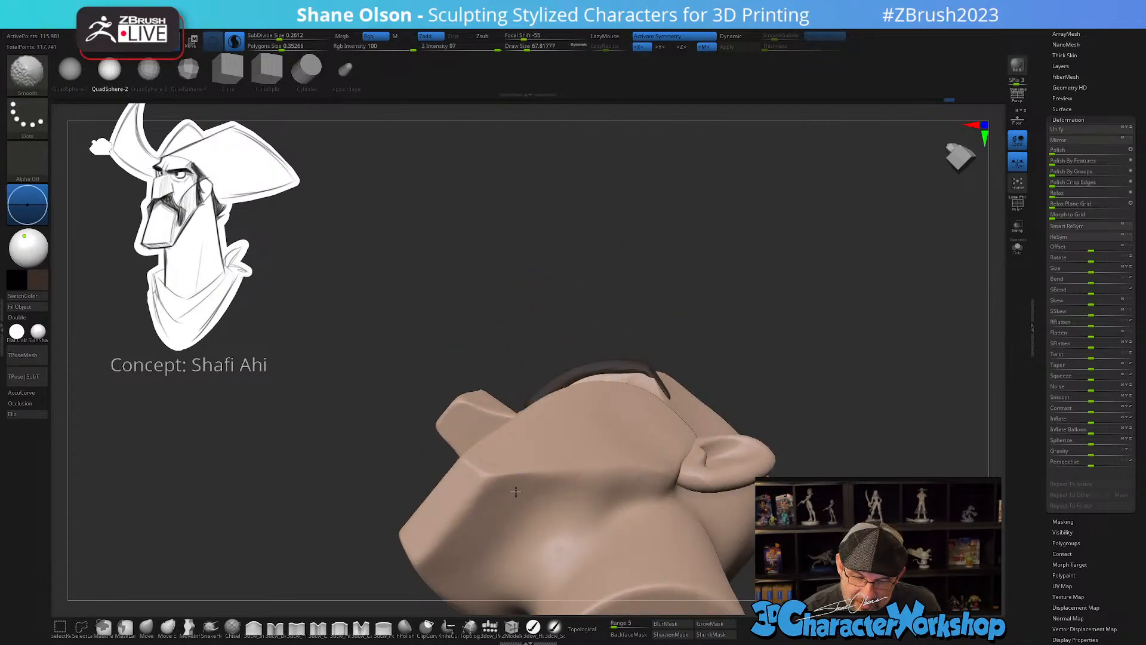
right_drag(555, 511, 558, 538)
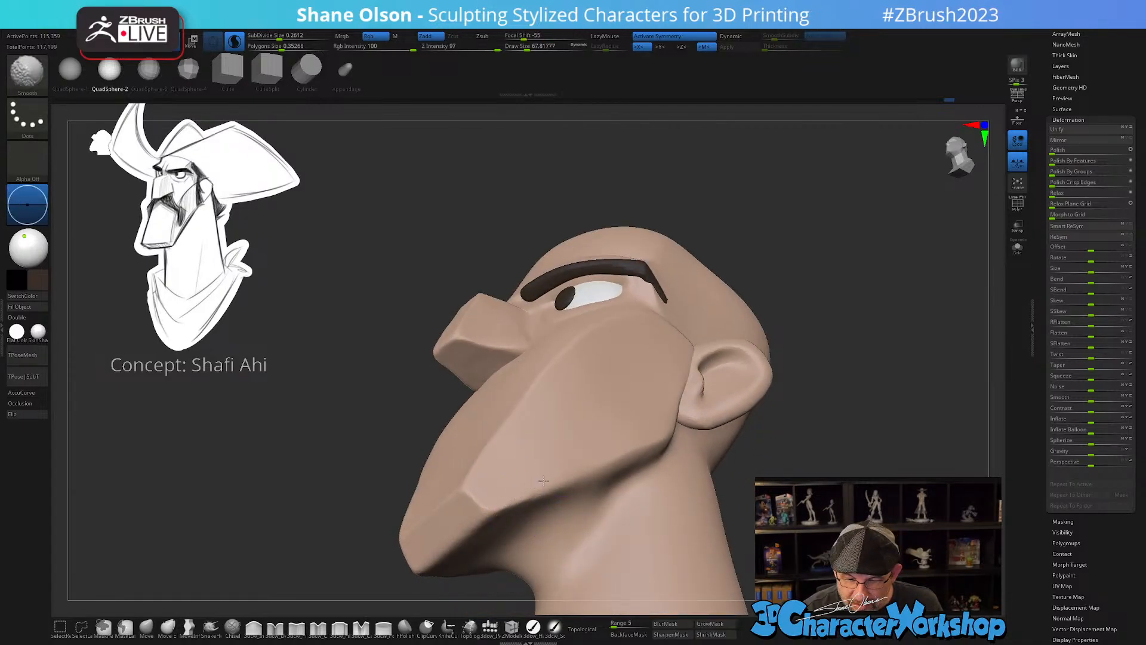
- Smooth the underside of the jaw and its blend into the front and side of the neck
mouse_move(588, 487)
right_down()
mouse_move(563, 523)
mouse_move(621, 483)
right_up()
key(shift)
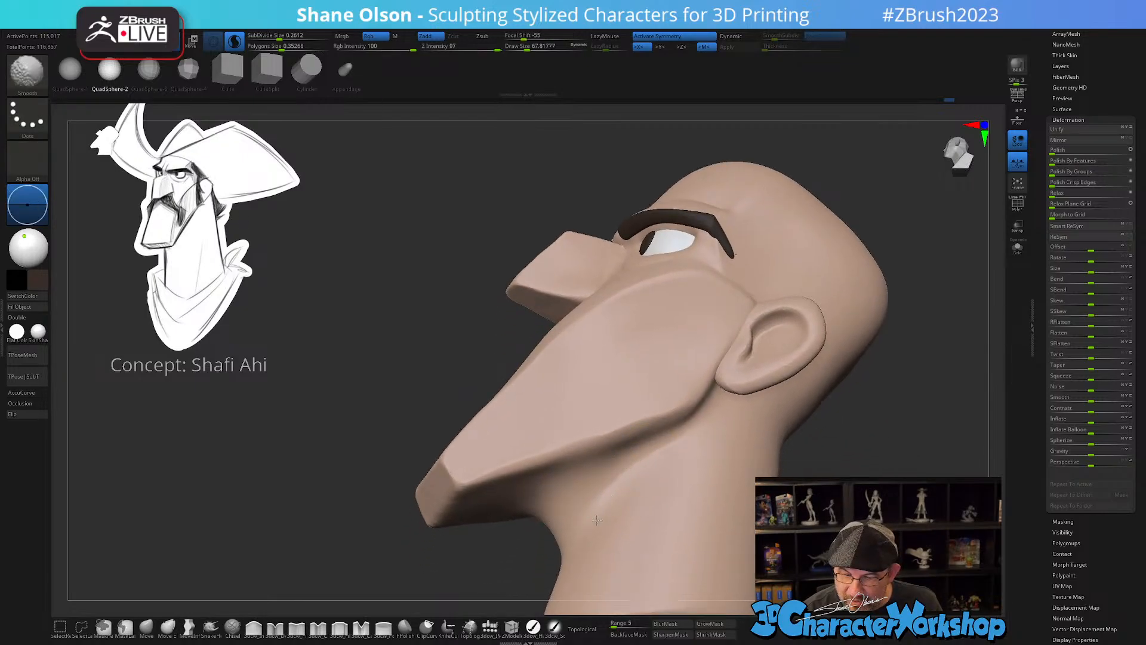
right_drag(596, 521, 647, 481)
key(shift)
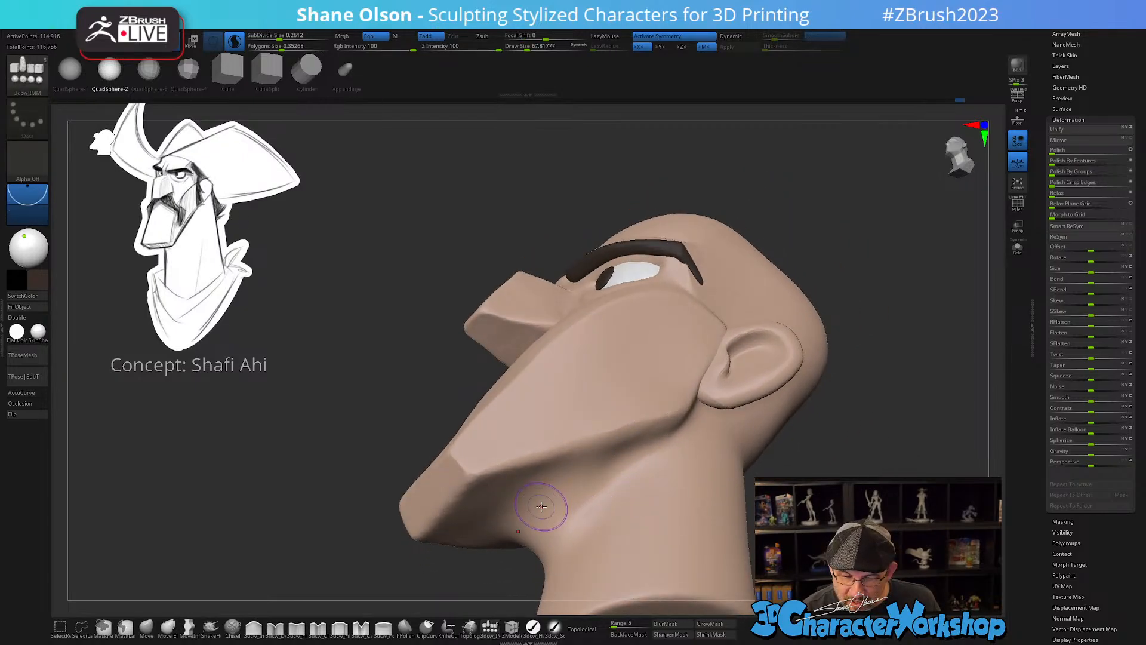
right_drag(541, 506, 627, 512)
key(shift)
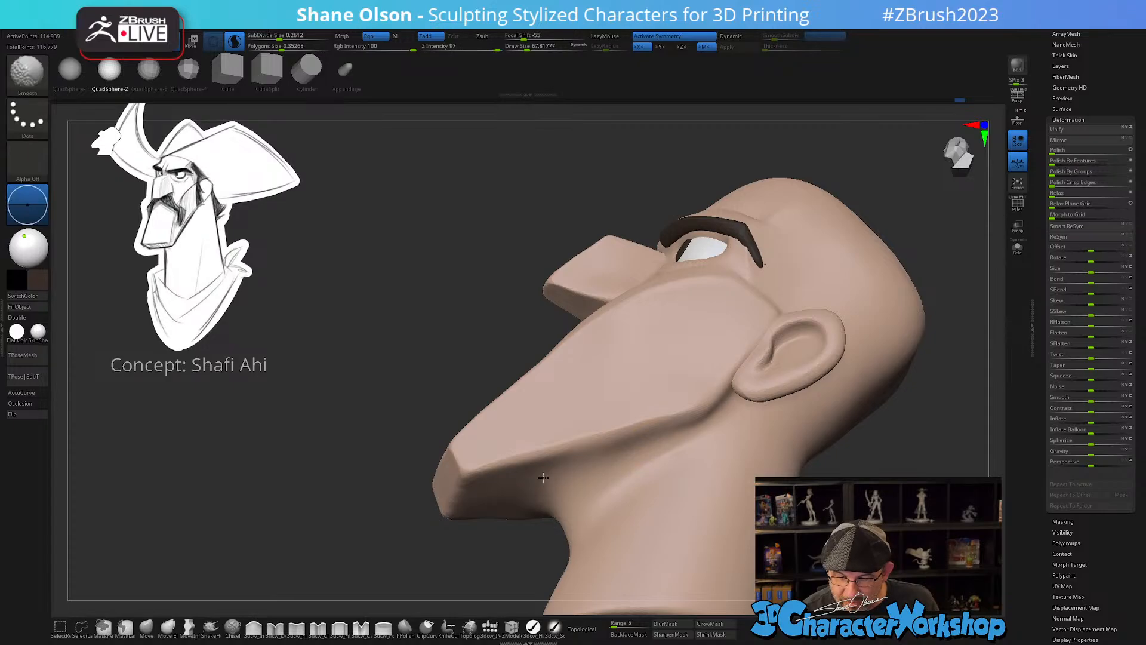
key(shift)
mouse_move(531, 485)
right_down()
mouse_move(643, 554)
mouse_move(709, 478)
right_up()
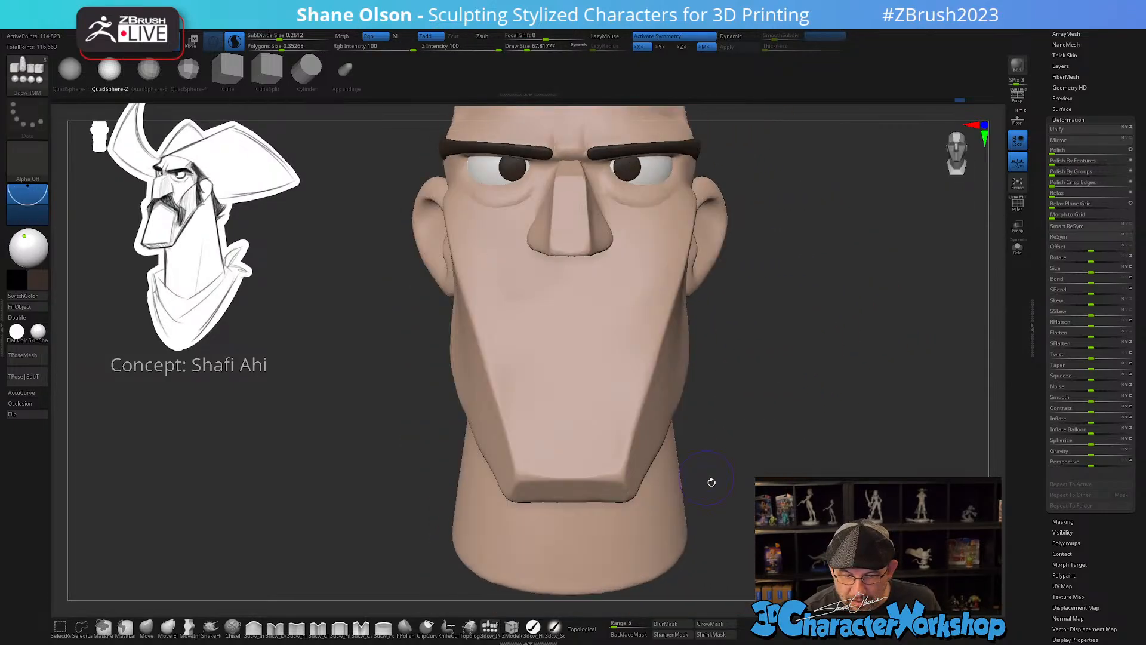
- Switch to the Pinch brush, set its draw size to about 71, and sharpen the front edge of the chin
click(293, 628)
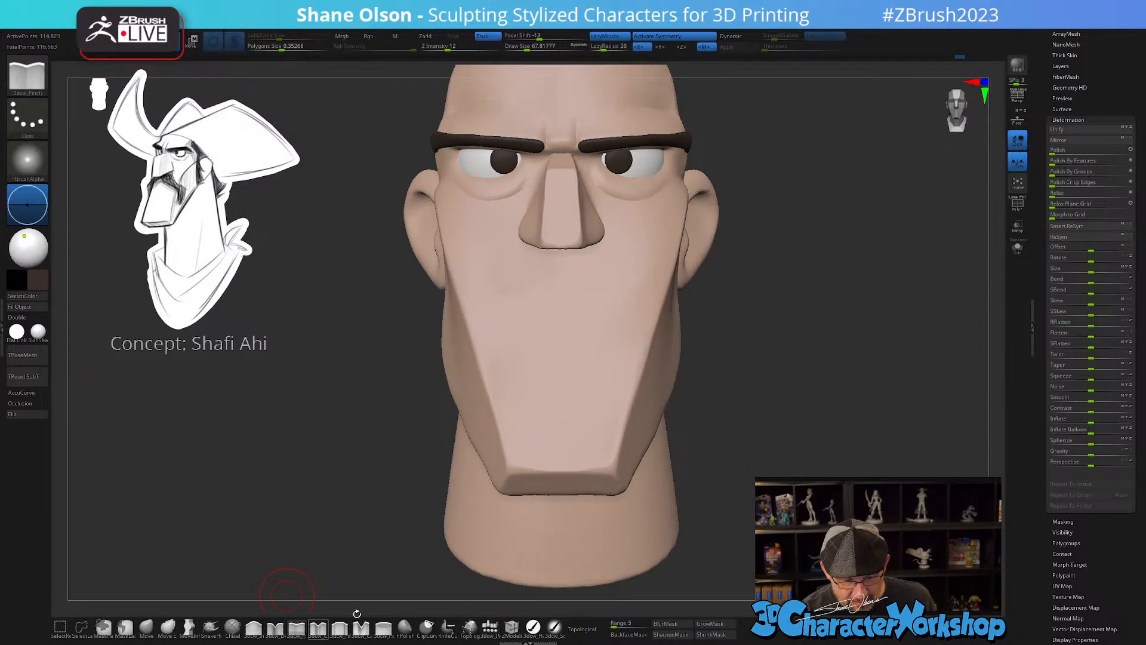
key(s)
drag(589, 471, 591, 472)
key(s)
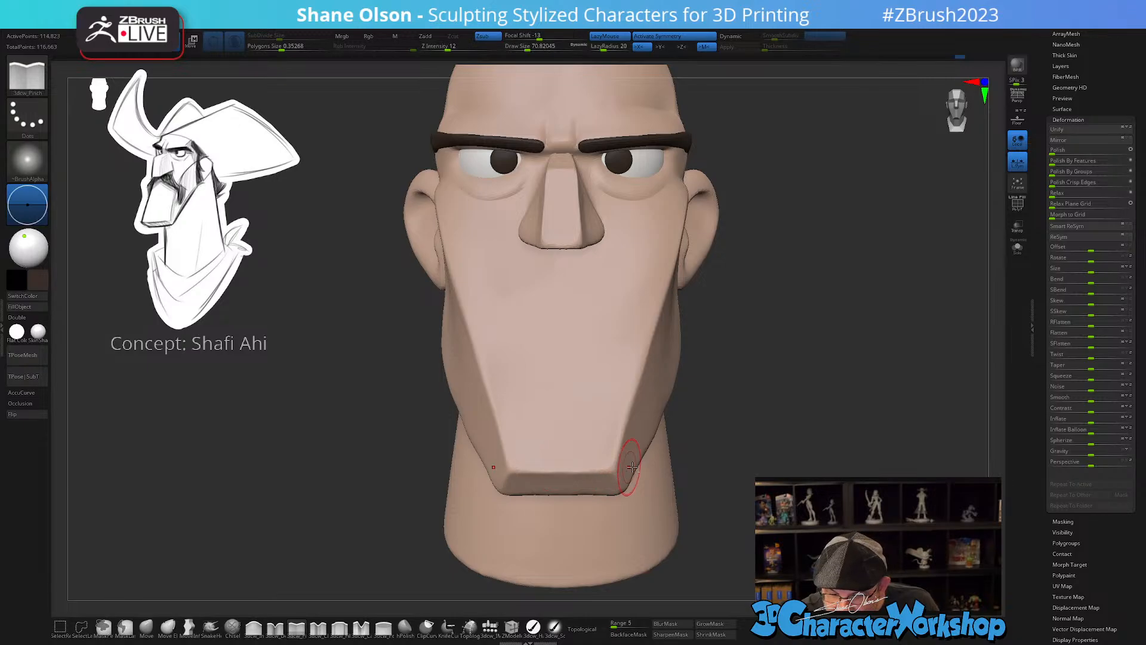
- Pinch the chin's lower corner and the bottom edge of the jaw from below to crisp up the planes
mouse_move(657, 457)
right_down()
mouse_move(645, 404)
mouse_move(628, 418)
mouse_move(612, 350)
right_up()
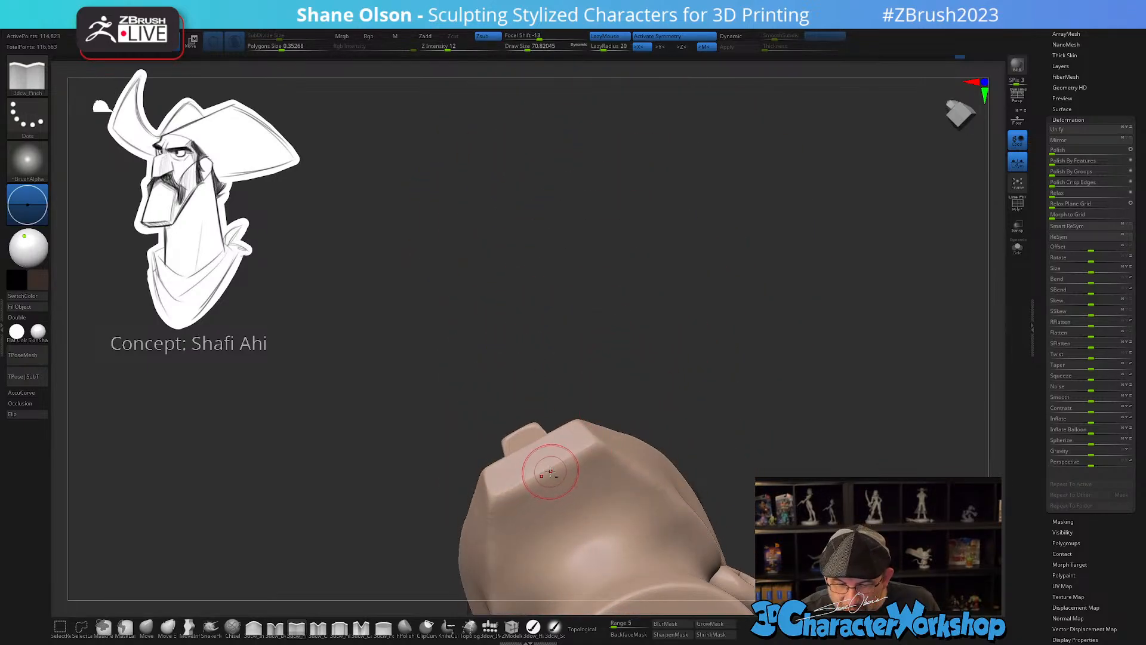
right_drag(482, 506, 561, 366)
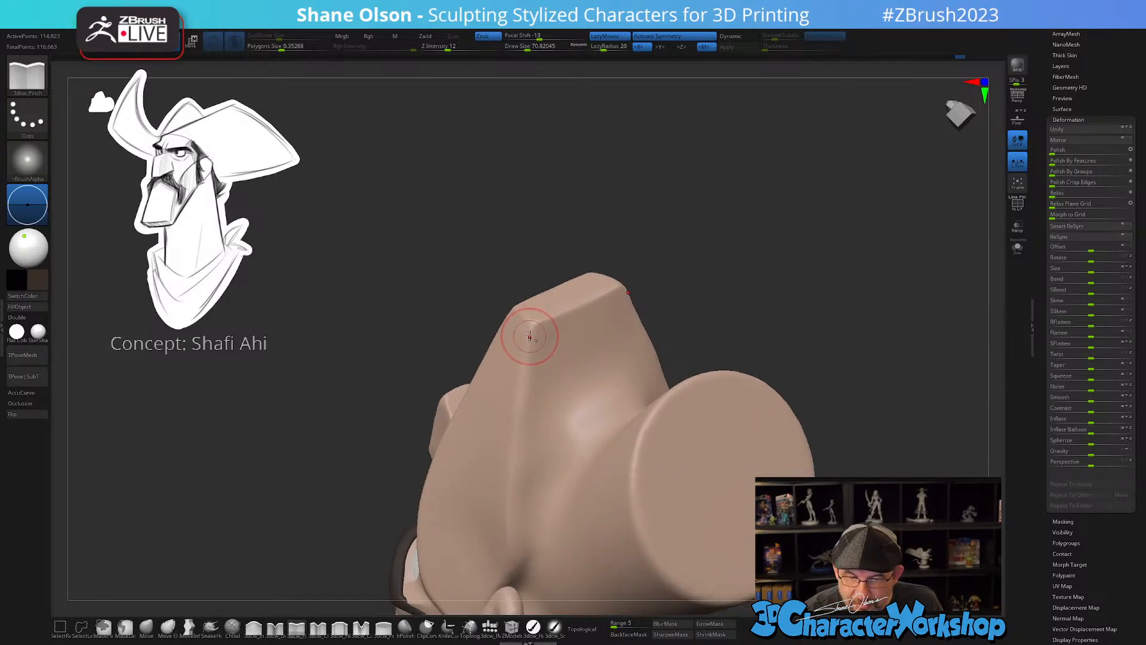
drag(530, 332, 526, 371)
drag(513, 491, 512, 531)
mouse_move(635, 403)
right_down()
mouse_move(615, 479)
mouse_move(650, 468)
mouse_move(653, 498)
right_up()
alt+right_drag(730, 491, 713, 503)
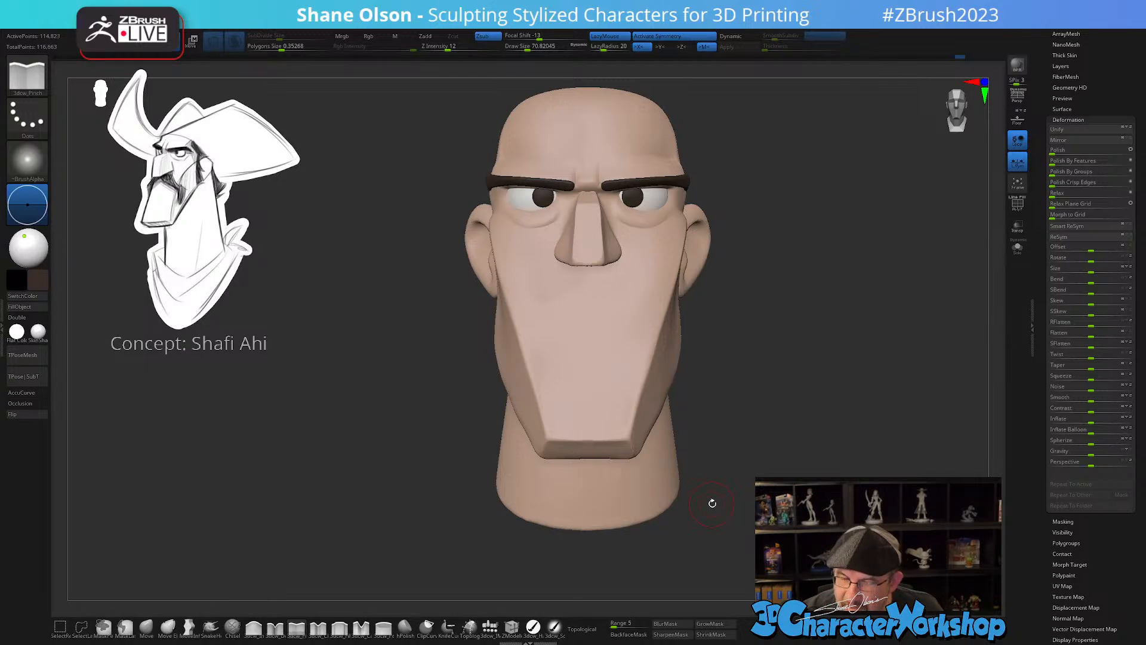
right_drag(760, 414, 739, 414)
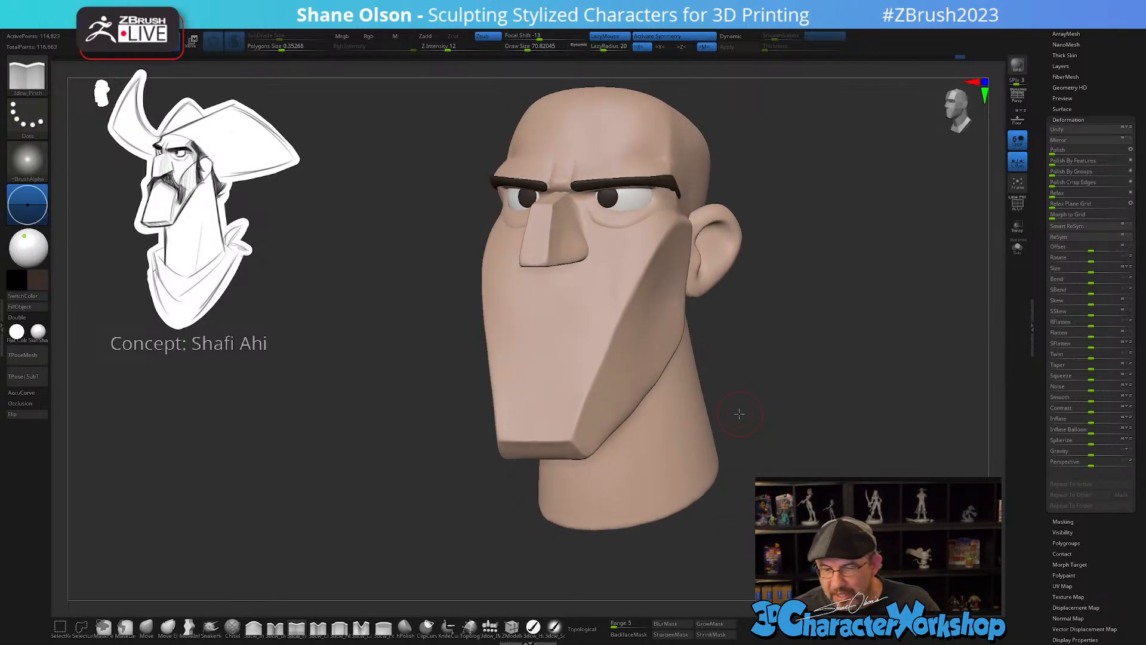
- Switch to the Move brush and enlarge its draw size to about 162
alt+right_drag(779, 339, 740, 398)
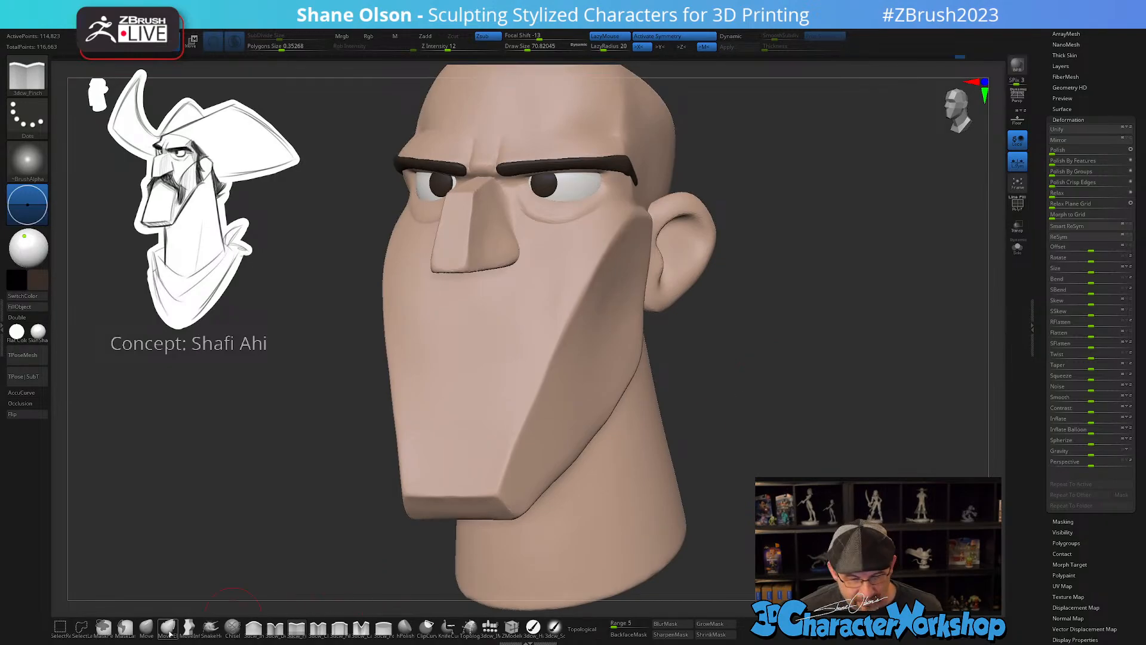
click(149, 630)
key(s)
drag(761, 380, 759, 381)
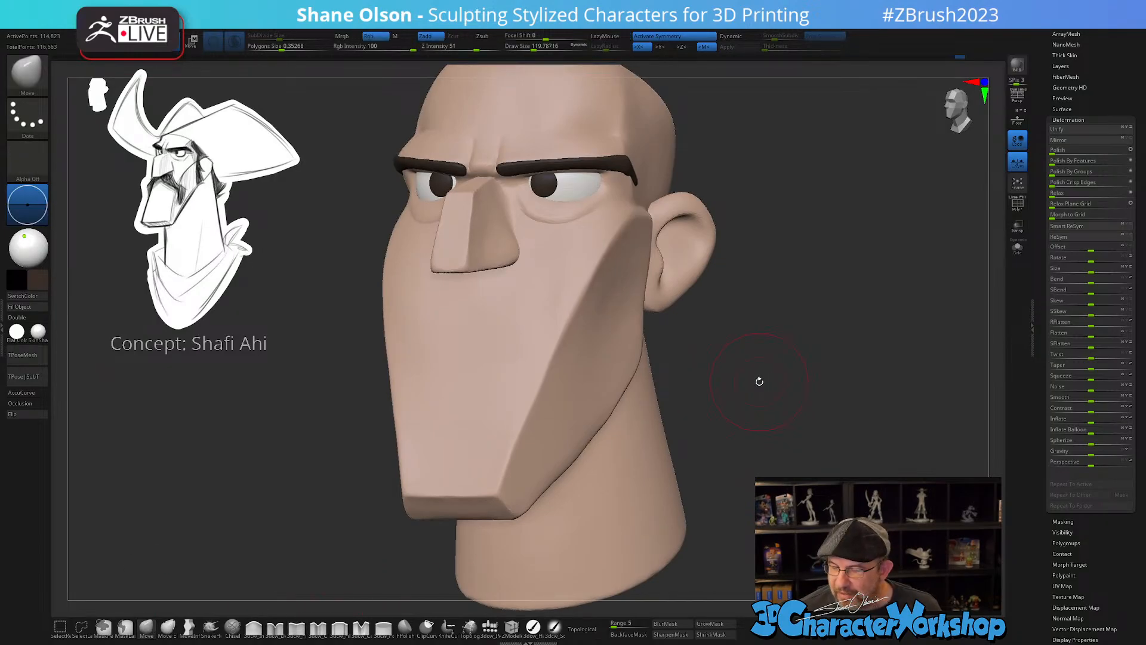
alt+right_drag(705, 327, 722, 336)
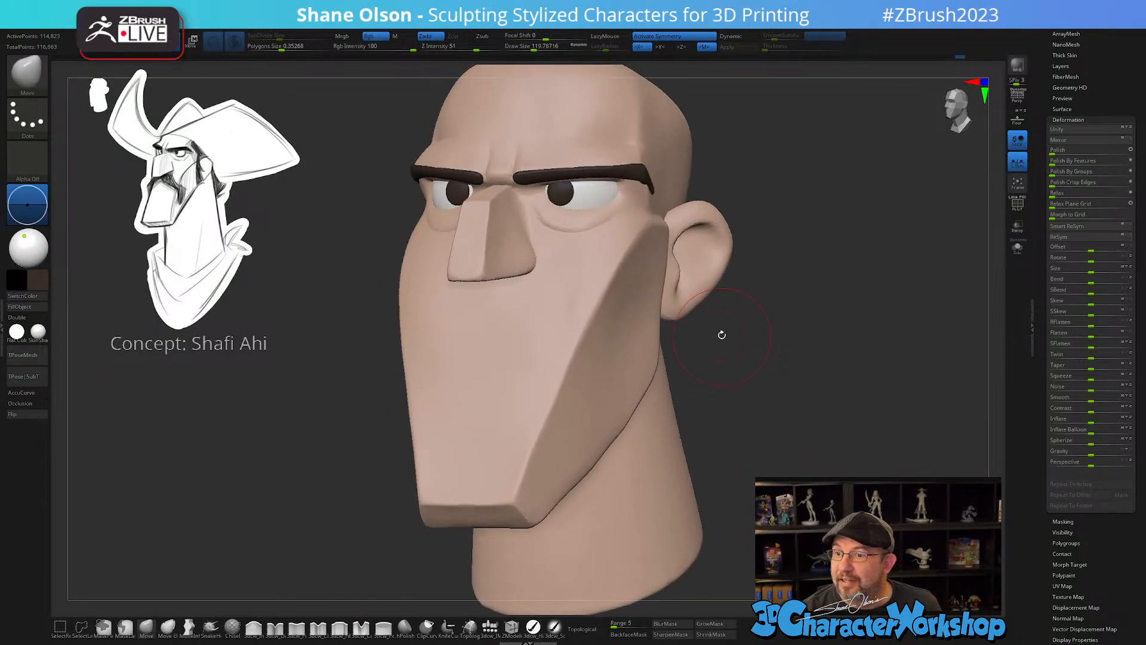
key(s)
drag(720, 347, 726, 347)
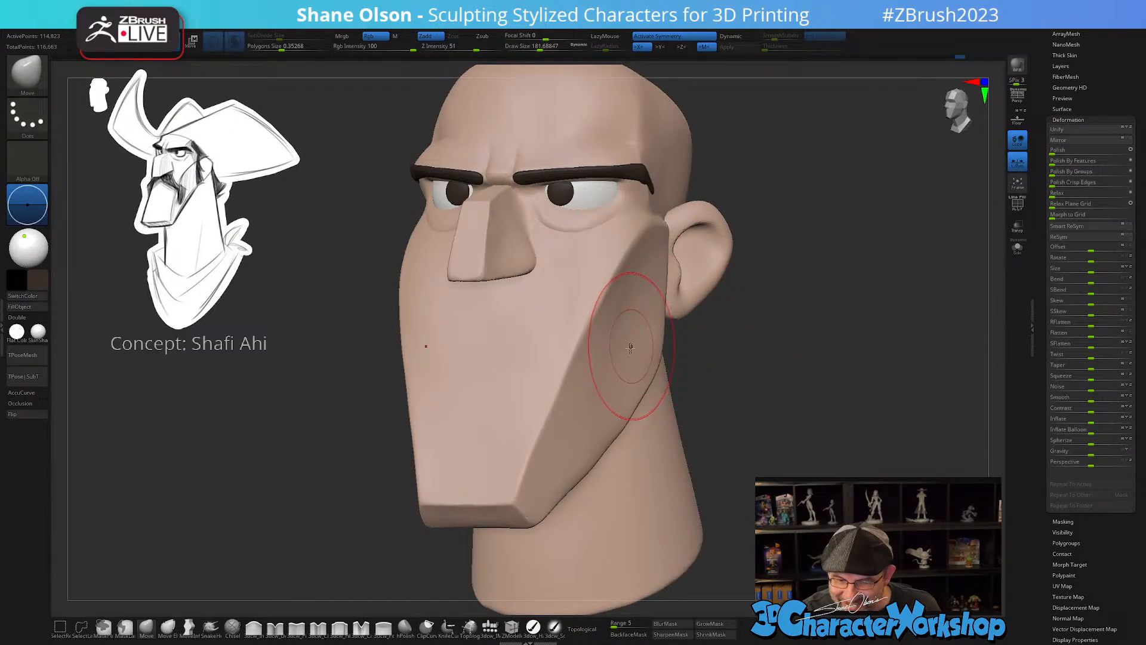
- Smooth the side plane of the cheek and jaw, including its front edge and the area in front of the ear
drag(738, 401, 680, 405)
right_drag(680, 405, 665, 403)
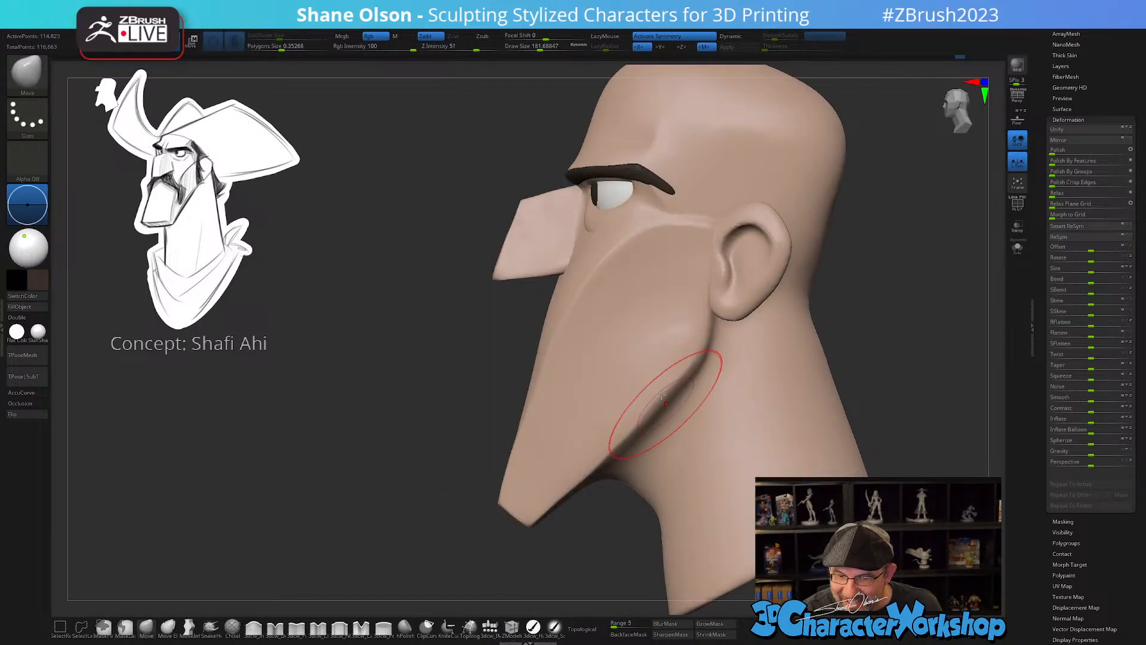
mouse_move(656, 322)
shift+mouse_down()
mouse_move(622, 370)
mouse_move(633, 394)
shift+mouse_up()
right_drag(661, 417, 687, 396)
key(shift)
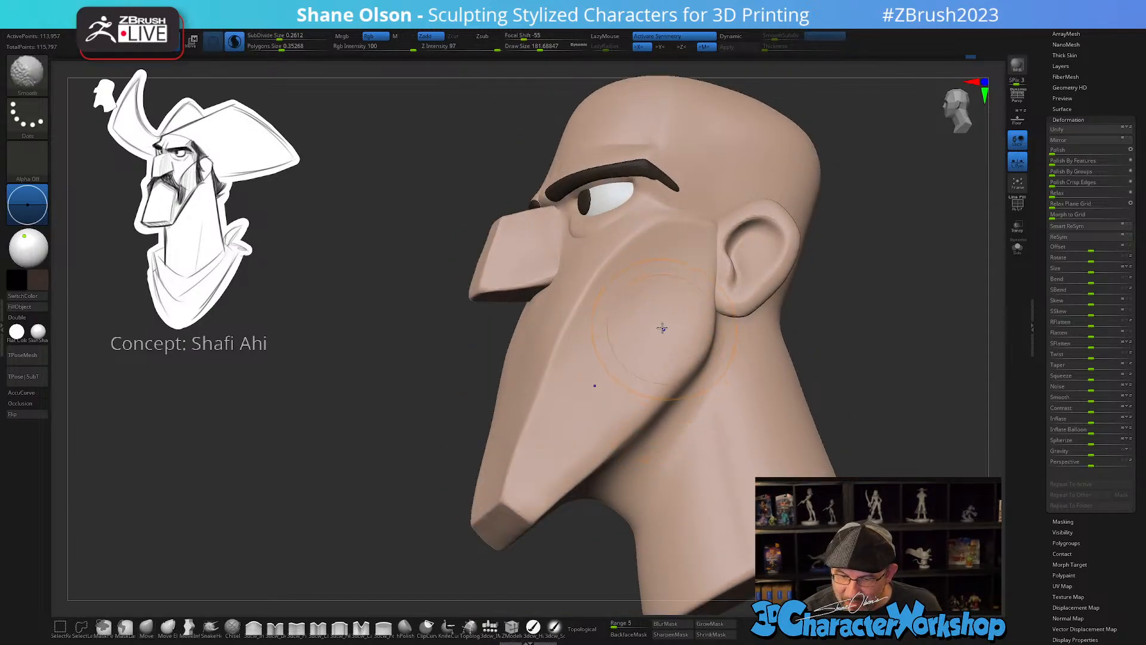
shift+drag(640, 350, 614, 409)
right_drag(561, 396, 602, 421)
shift+drag(602, 421, 584, 350)
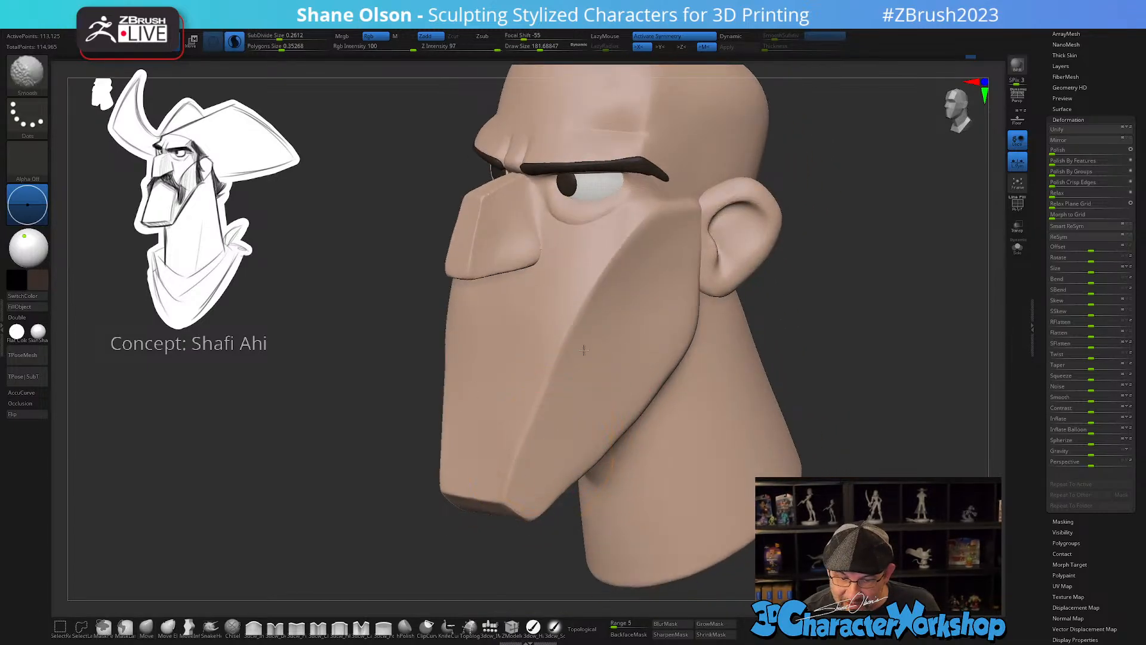
shift+drag(626, 286, 656, 298)
right_drag(615, 370, 670, 387)
mouse_move(701, 430)
ctrl+right_down()
mouse_move(706, 412)
mouse_move(727, 428)
mouse_move(703, 429)
ctrl+right_up()
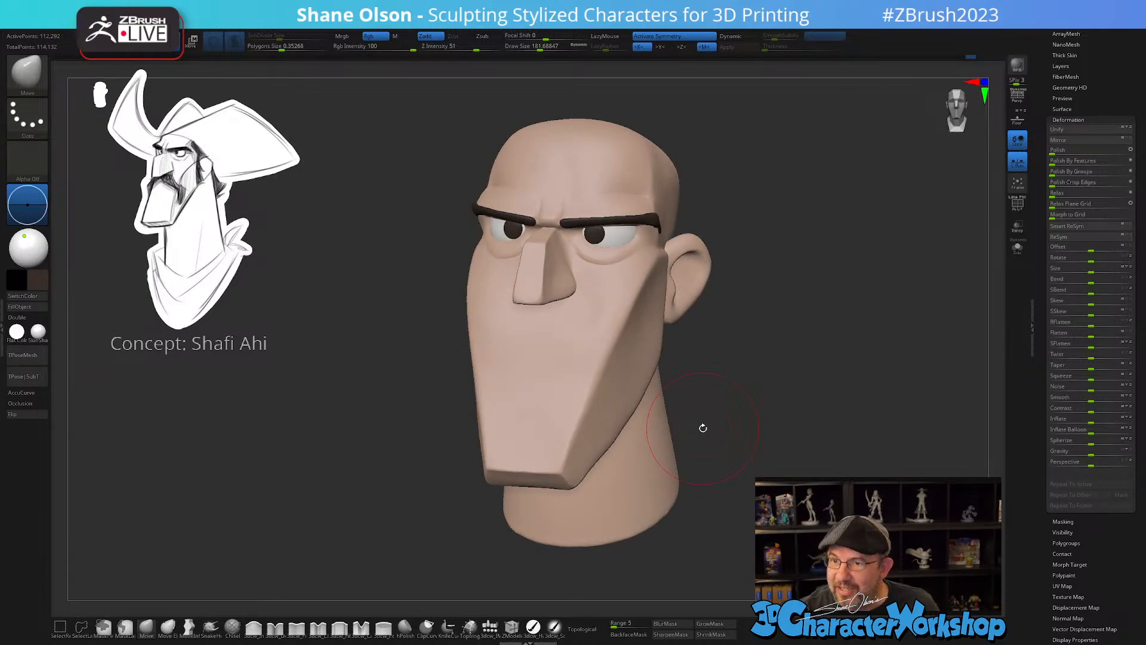
- Reduce the draw size to about 132 and insert the Appendage mesh from the 3dcw_IMM brush below the nose
right_drag(833, 295, 814, 320)
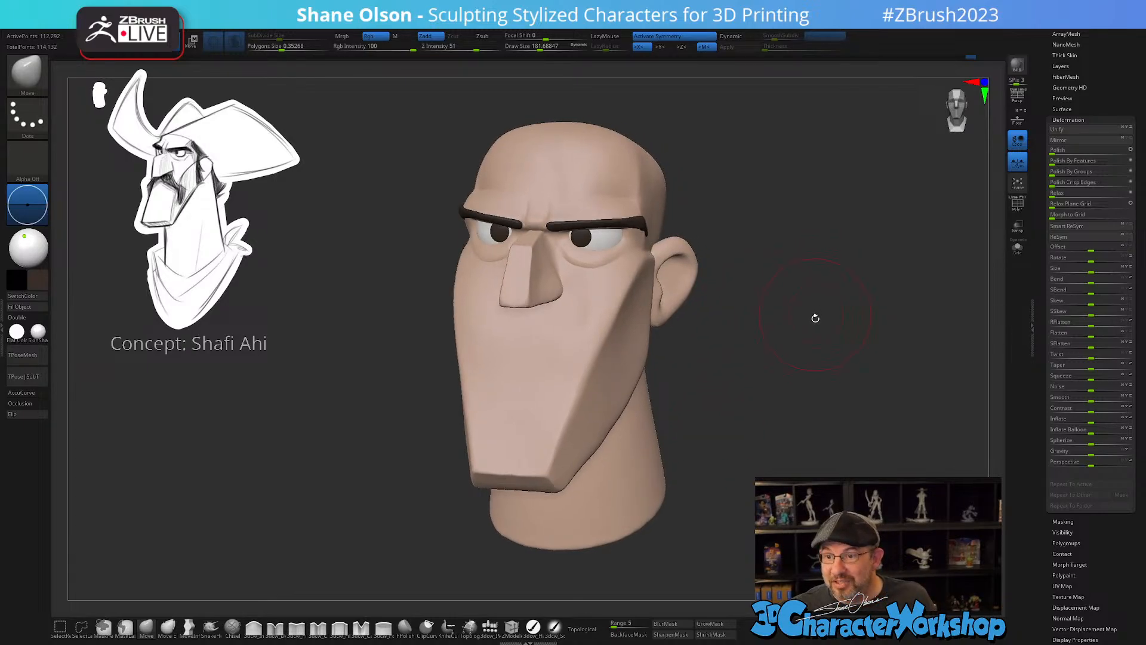
drag(795, 353, 529, 358)
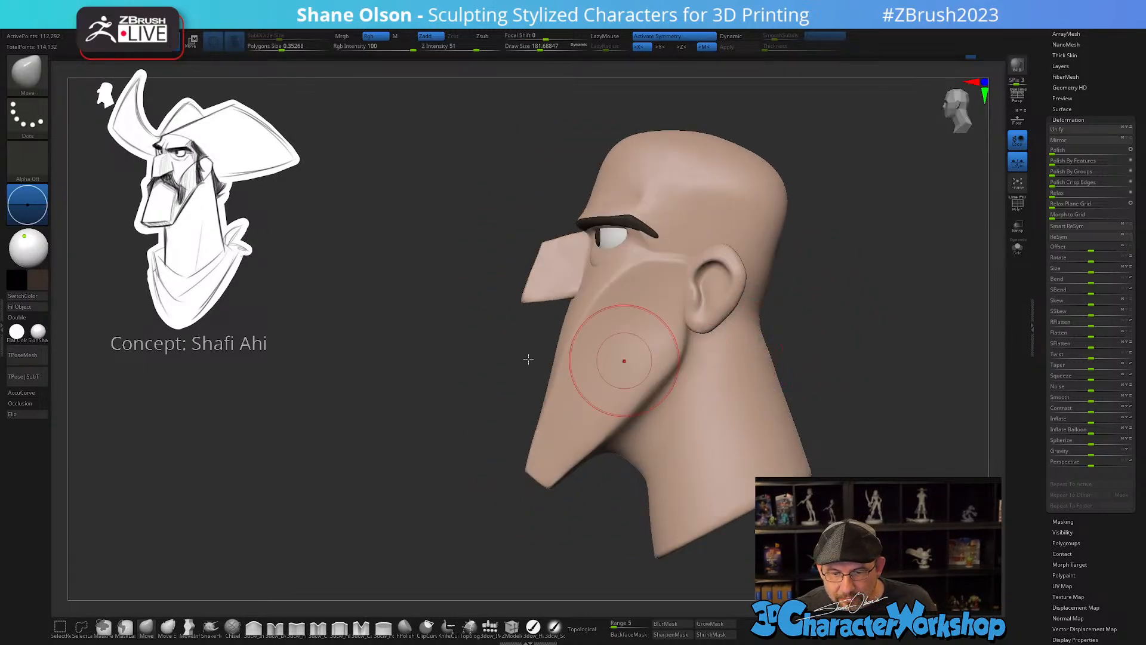
drag(448, 352, 639, 352)
key(s)
click(856, 331)
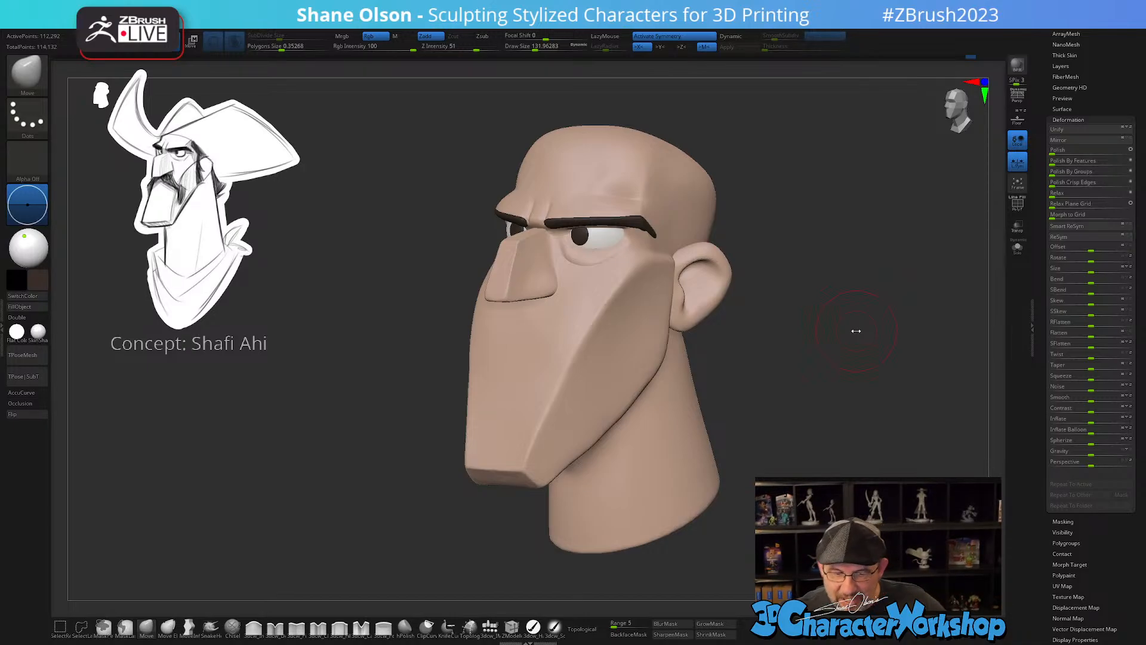
alt+right_drag(675, 403, 731, 443)
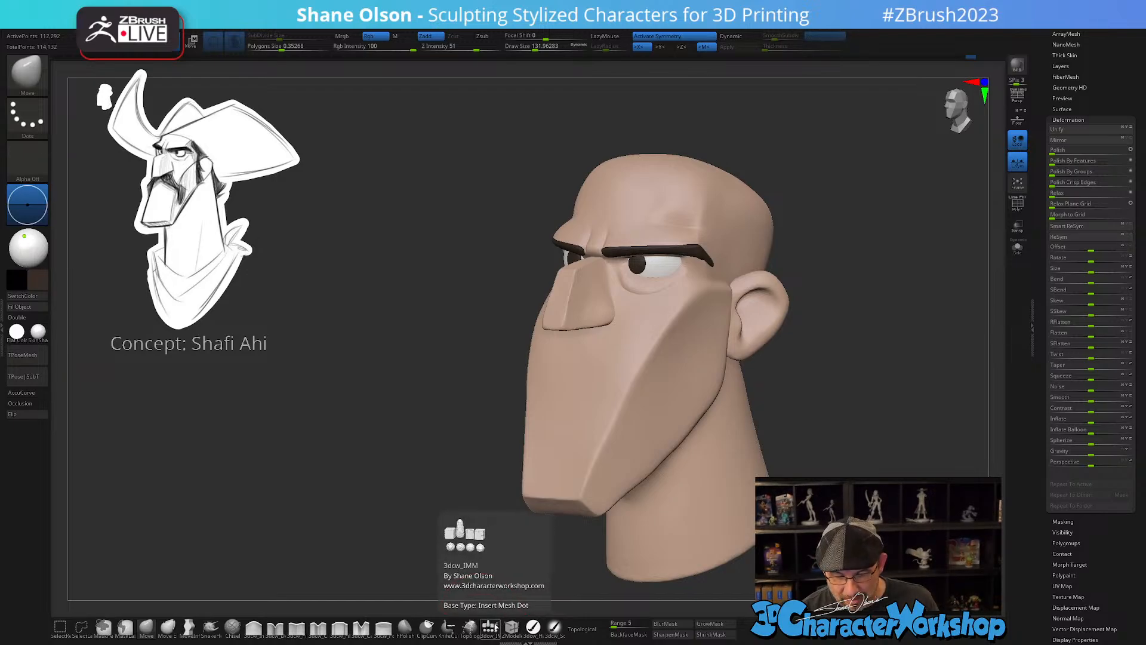
click(490, 626)
click(346, 70)
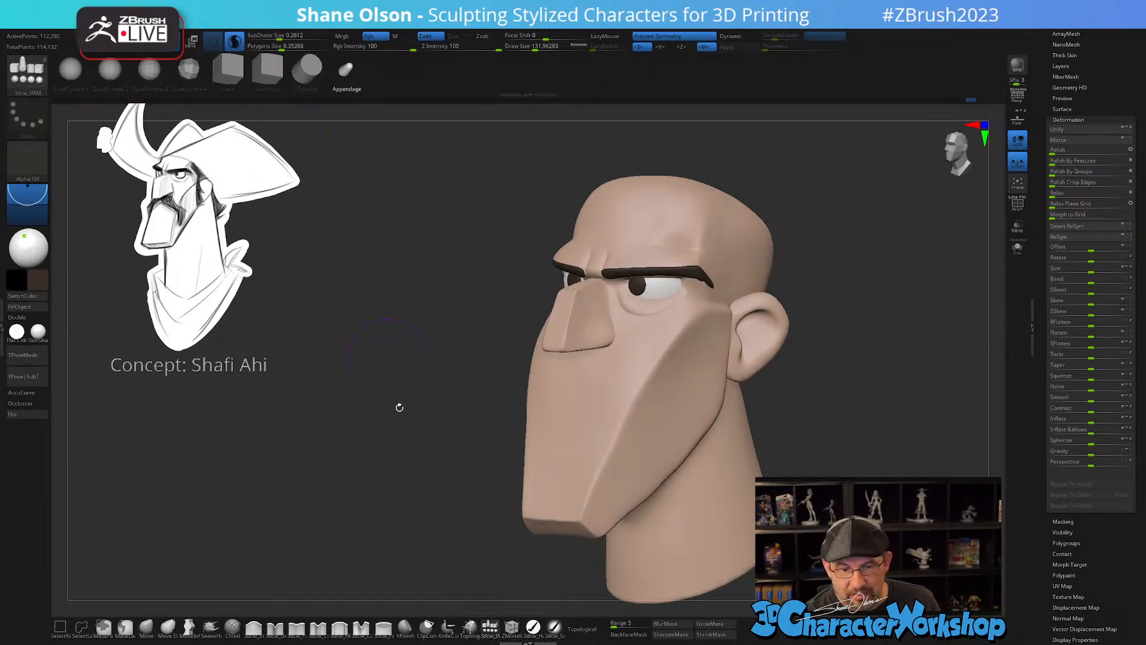
right_drag(614, 371, 624, 352)
mouse_move(600, 375)
mouse_down()
mouse_move(603, 407)
mouse_move(624, 426)
mouse_up()
- Rotate the mirrored appendages with the gizmo so they extend outward sideways like moustache halves
key(w)
right_drag(627, 431, 652, 391)
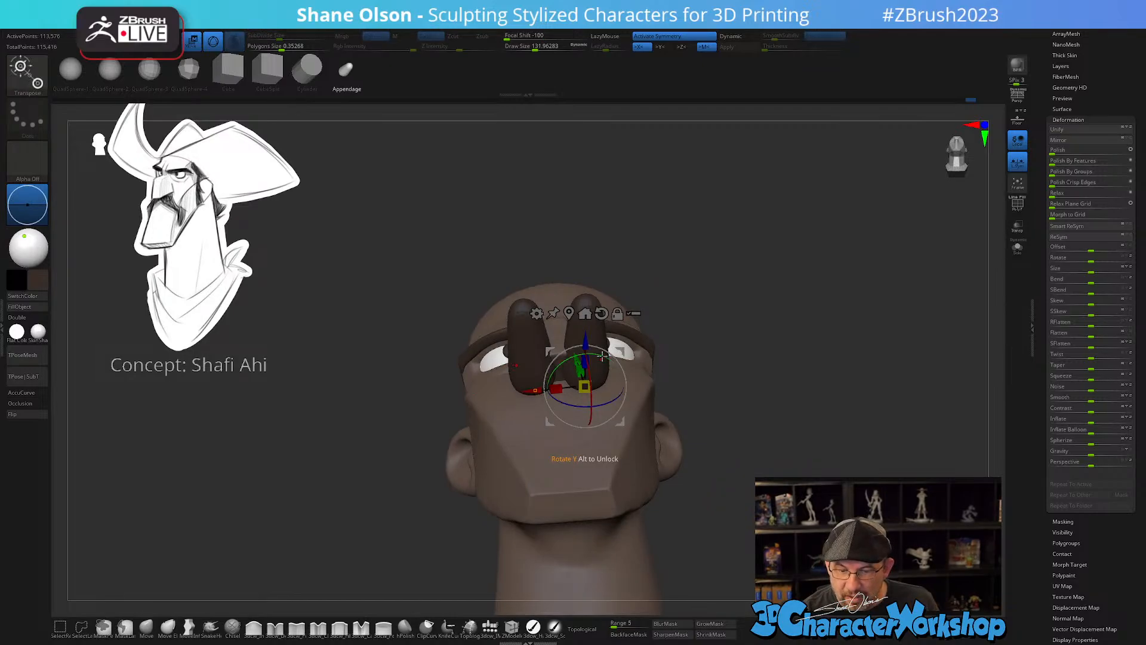
drag(599, 354, 642, 411)
right_drag(672, 437, 648, 359)
drag(646, 350, 622, 356)
- Move the moustache halves into place directly under the nose and against the face, then return to draw mode
right_drag(743, 457, 695, 435)
drag(579, 345, 578, 351)
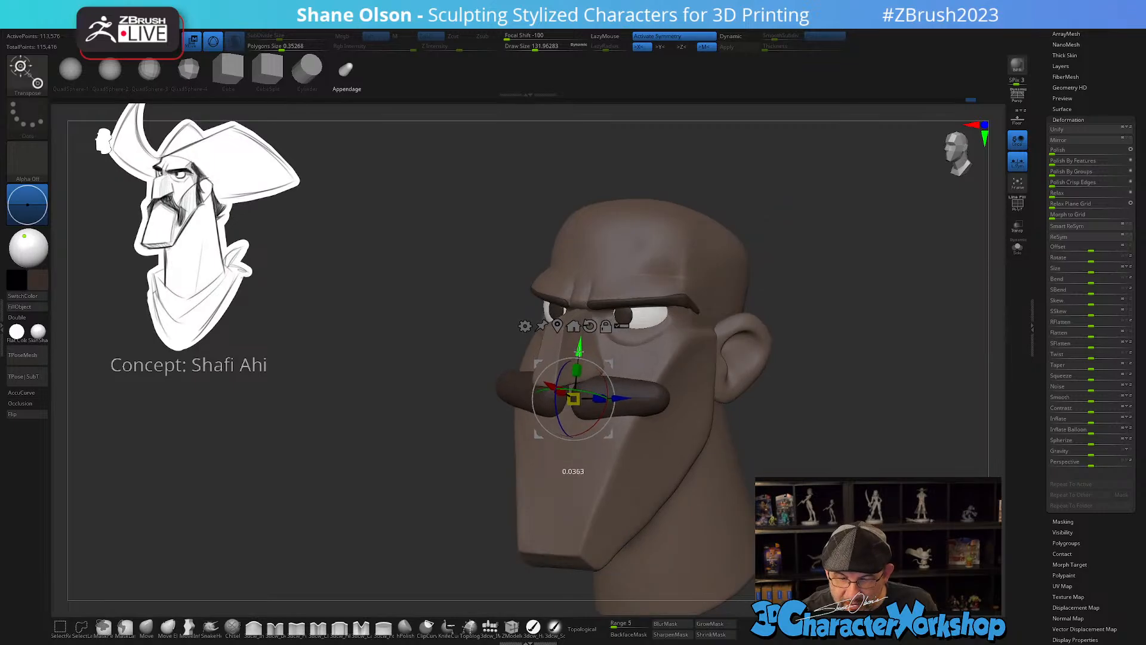
right_drag(667, 461, 686, 444)
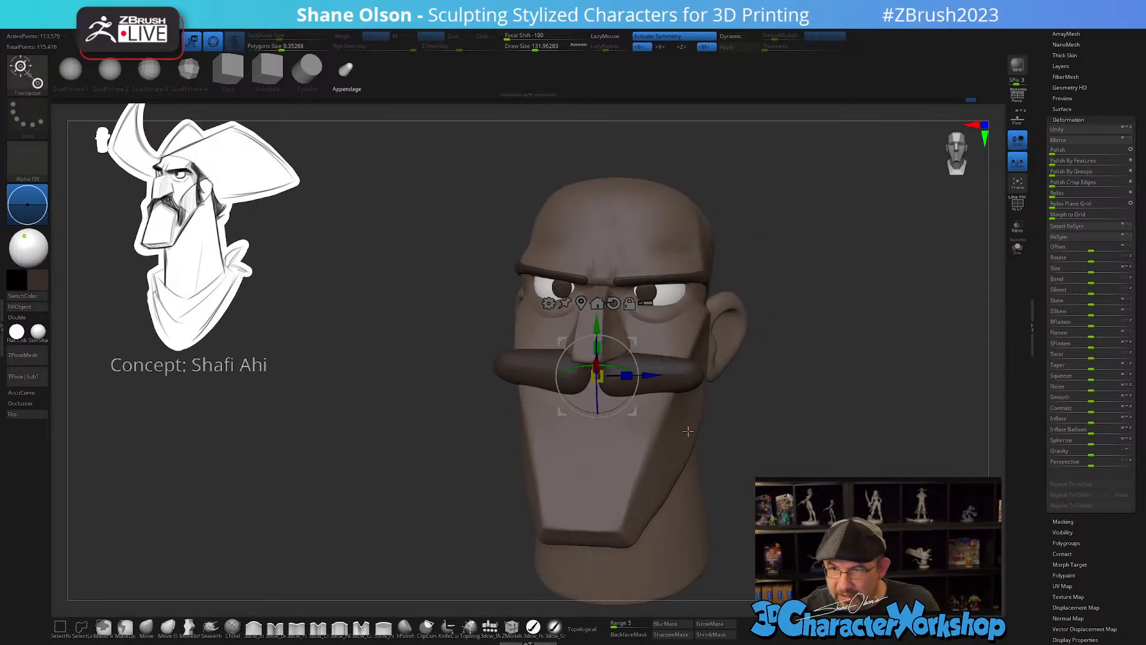
right_drag(688, 431, 633, 412)
drag(531, 328, 555, 331)
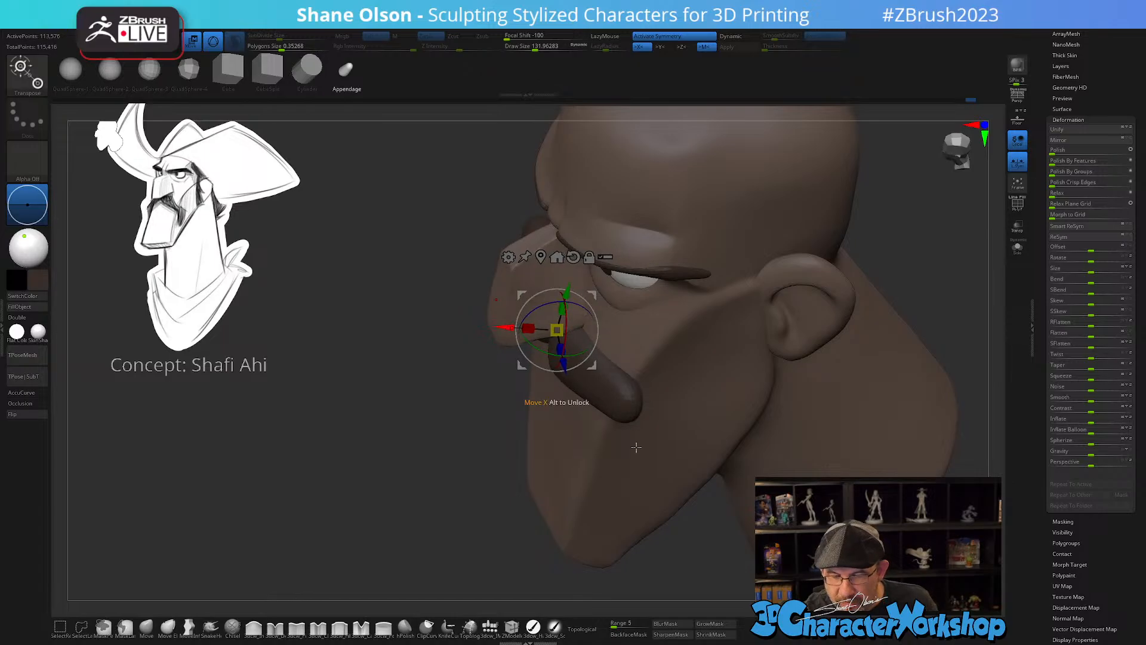
key(q)
- Split the unmasked moustache pieces from the head into their own subtool
right_drag(636, 447, 661, 431)
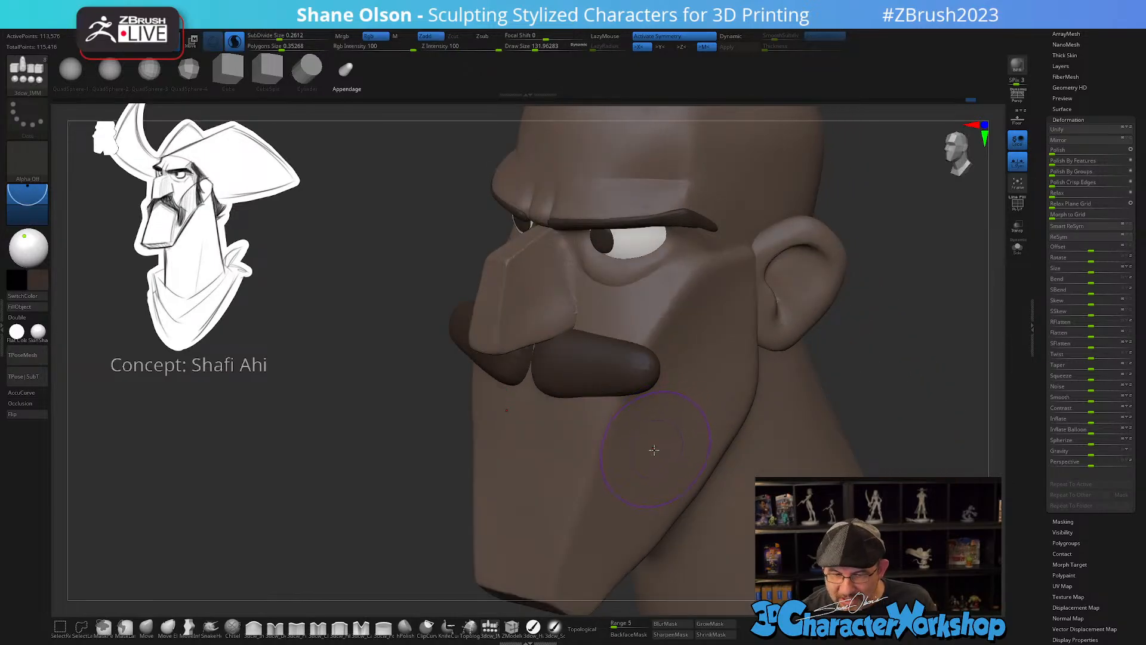
key(space)
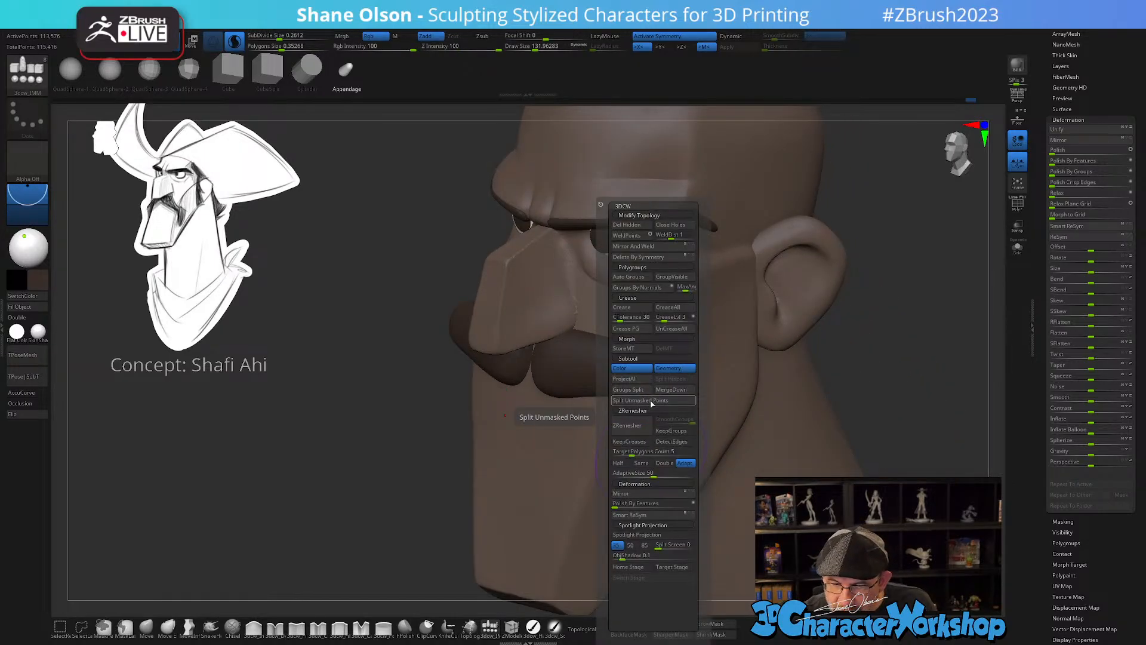
click(652, 404)
alt+right_drag(662, 433, 606, 436)
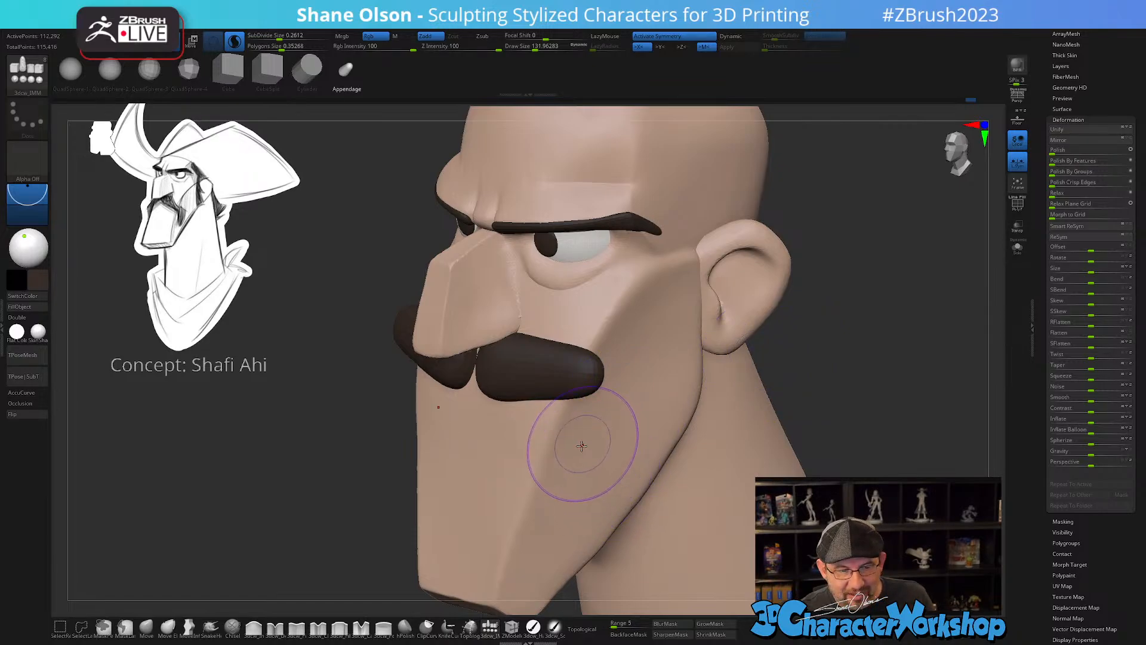
mouse_move(578, 442)
right_down()
mouse_move(586, 453)
mouse_move(564, 422)
right_up()
- Make the moustache the active subtool and push the upper edges of its halves down using the Move brush
key(b)
key(m)
key(v)
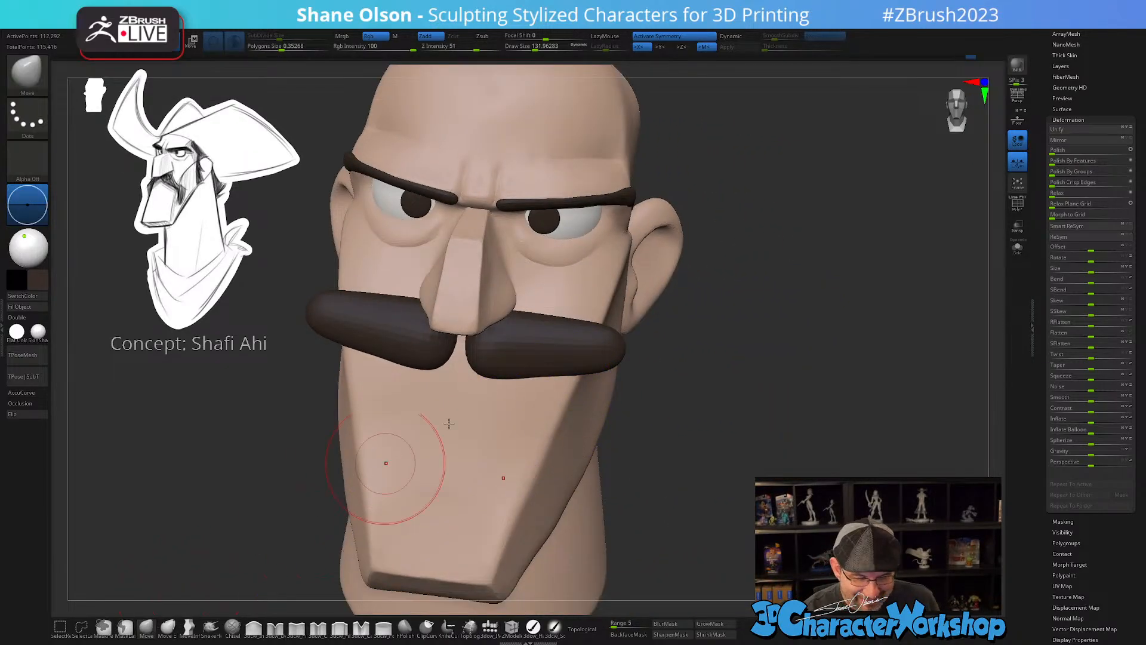
right_drag(384, 487, 523, 306)
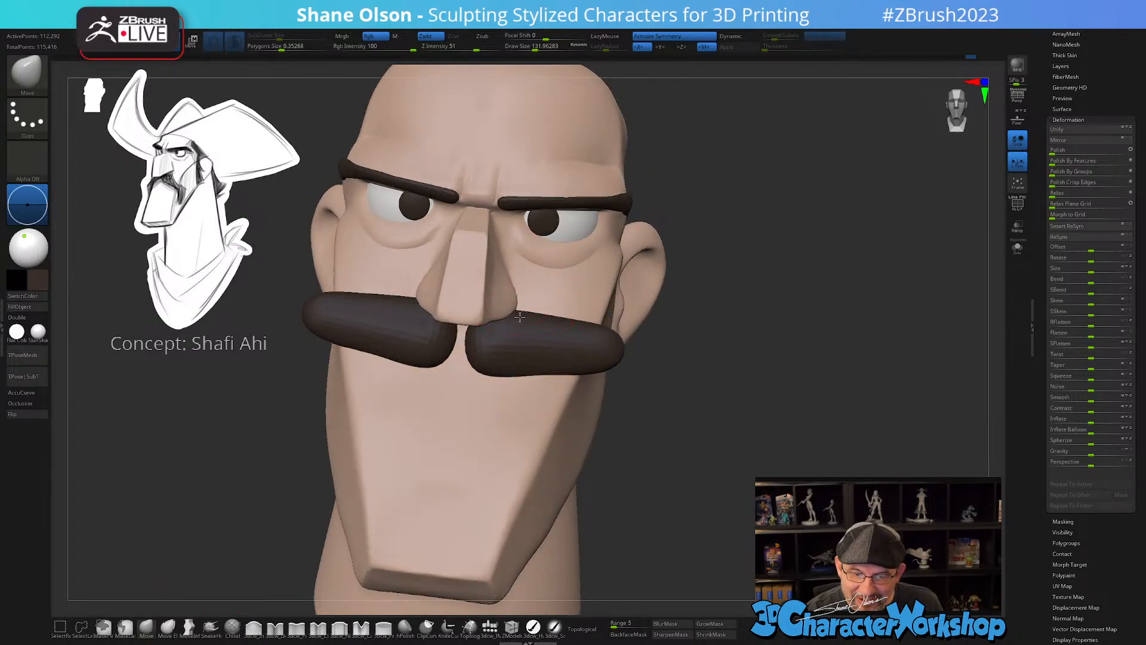
key(ctrl)
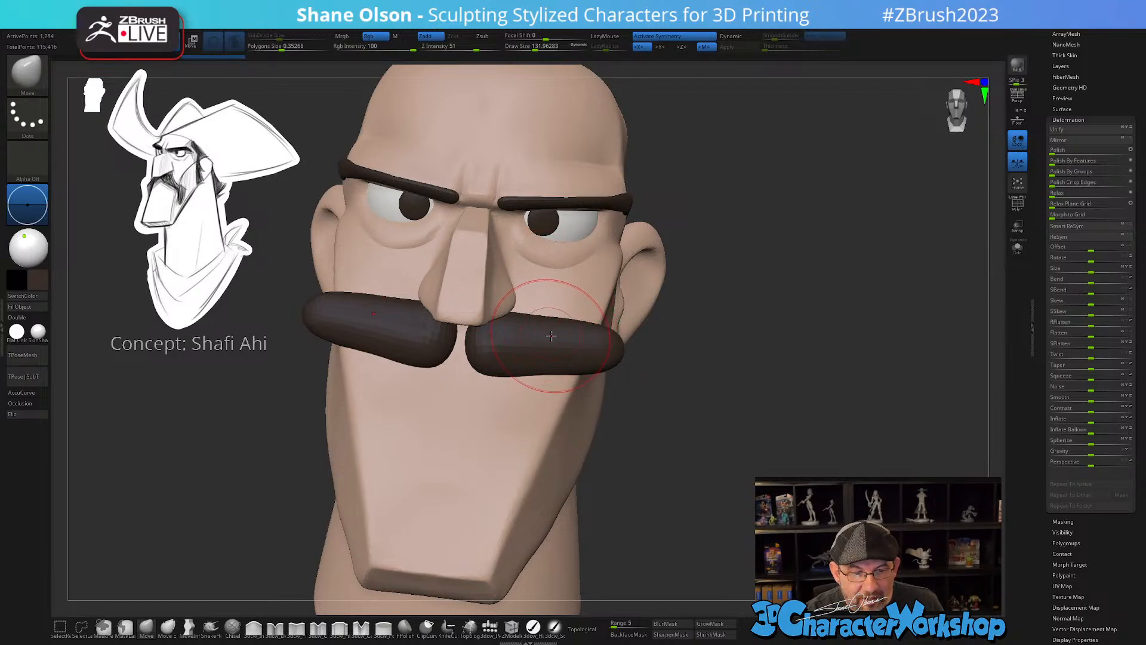
drag(575, 332, 580, 358)
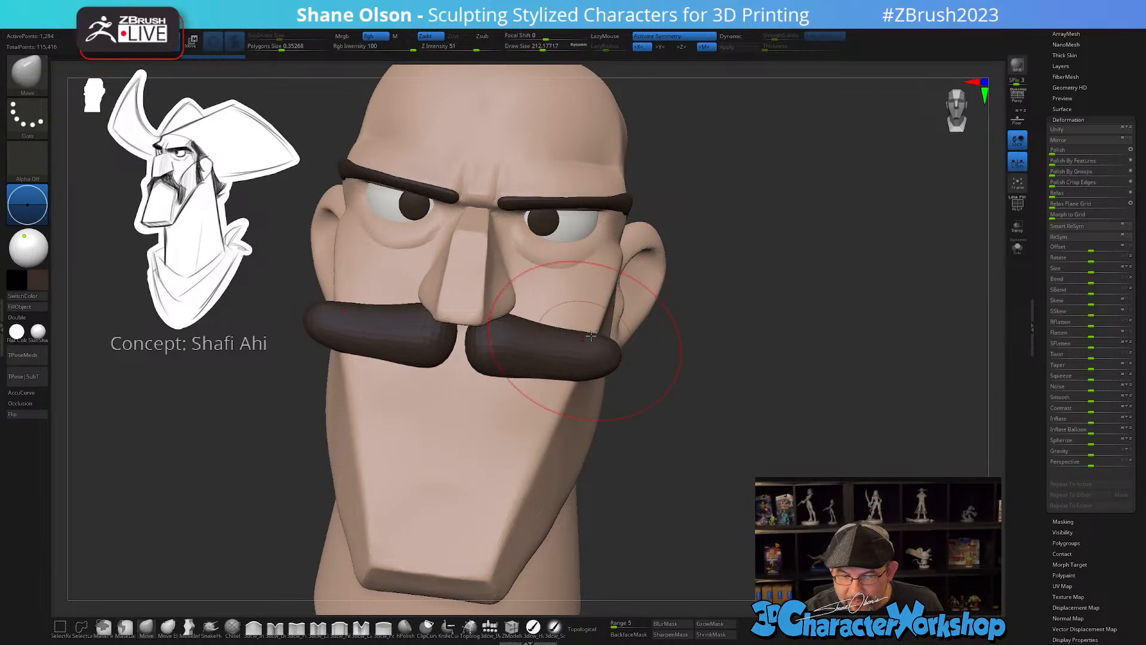
- Bend the moustache halves into curves sloping down and outward from beneath the nose with the Move brush
right_drag(651, 356, 614, 353)
mouse_move(614, 352)
mouse_down()
mouse_move(610, 370)
mouse_move(555, 372)
mouse_move(550, 382)
mouse_up()
mouse_move(556, 355)
right_down()
mouse_move(585, 356)
mouse_move(562, 371)
mouse_move(578, 370)
right_up()
mouse_move(537, 389)
mouse_down()
mouse_move(534, 379)
mouse_move(574, 399)
mouse_up()
key(s)
drag(572, 392, 569, 399)
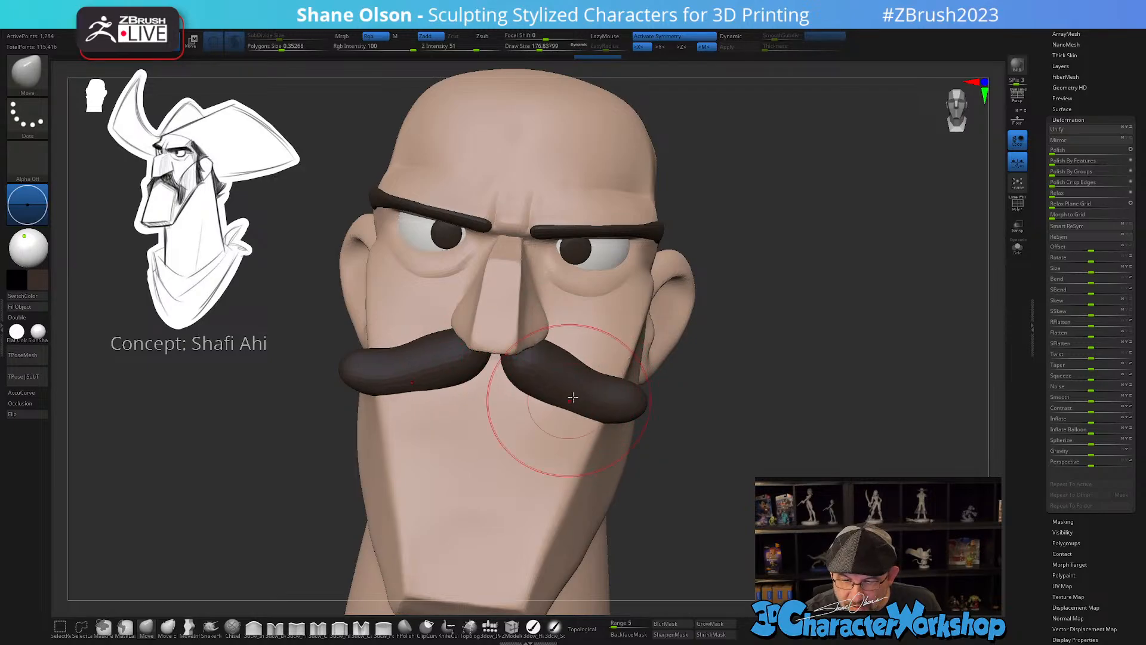
- Pull the outer ends of the moustache back and down so they wrap around the cheeks
right_drag(588, 391, 556, 387)
right_drag(634, 378, 670, 307)
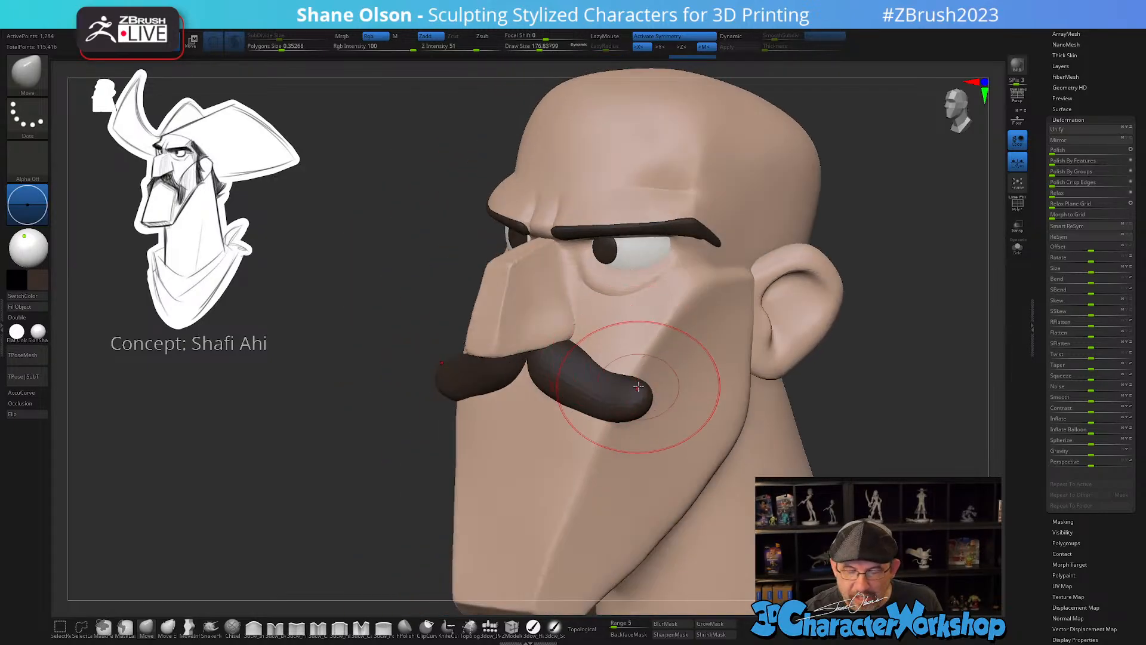
right_drag(653, 371, 639, 413)
mouse_move(639, 413)
mouse_down()
mouse_move(645, 436)
mouse_move(619, 416)
mouse_up()
right_drag(621, 414, 660, 371)
key(s)
drag(659, 419, 653, 448)
right_drag(661, 433, 624, 479)
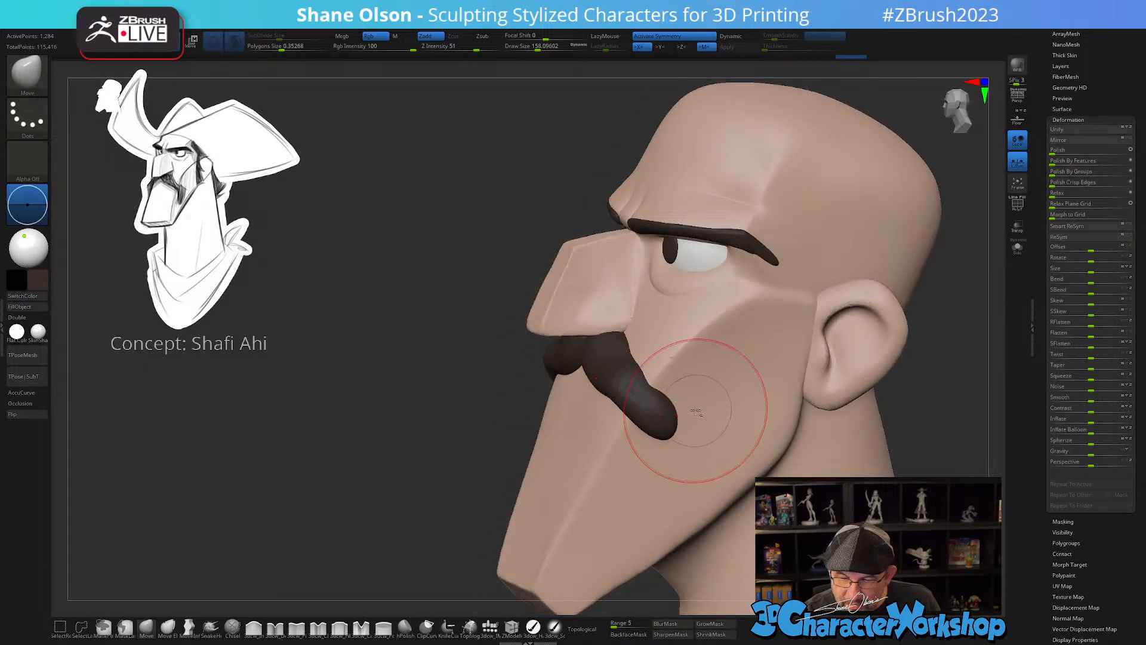
- Stretch the moustache ends down into long drooping tails and refine the part beside the nose with a smaller Move brush
right_drag(696, 412, 677, 438)
mouse_move(652, 448)
mouse_down()
mouse_move(631, 489)
mouse_move(637, 448)
mouse_up()
right_drag(652, 499, 732, 415)
right_drag(638, 397, 615, 317)
key(s)
mouse_move(616, 371)
mouse_down()
mouse_move(602, 361)
mouse_move(636, 382)
mouse_up()
mouse_move(640, 406)
right_down()
mouse_move(624, 425)
mouse_move(612, 400)
right_up()
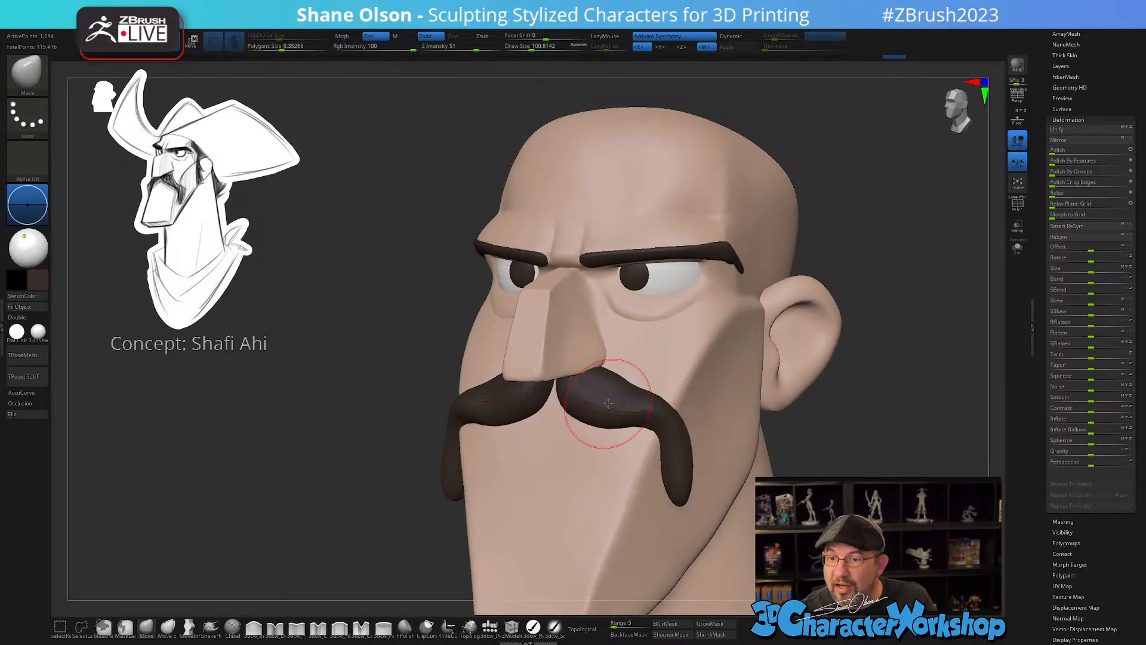
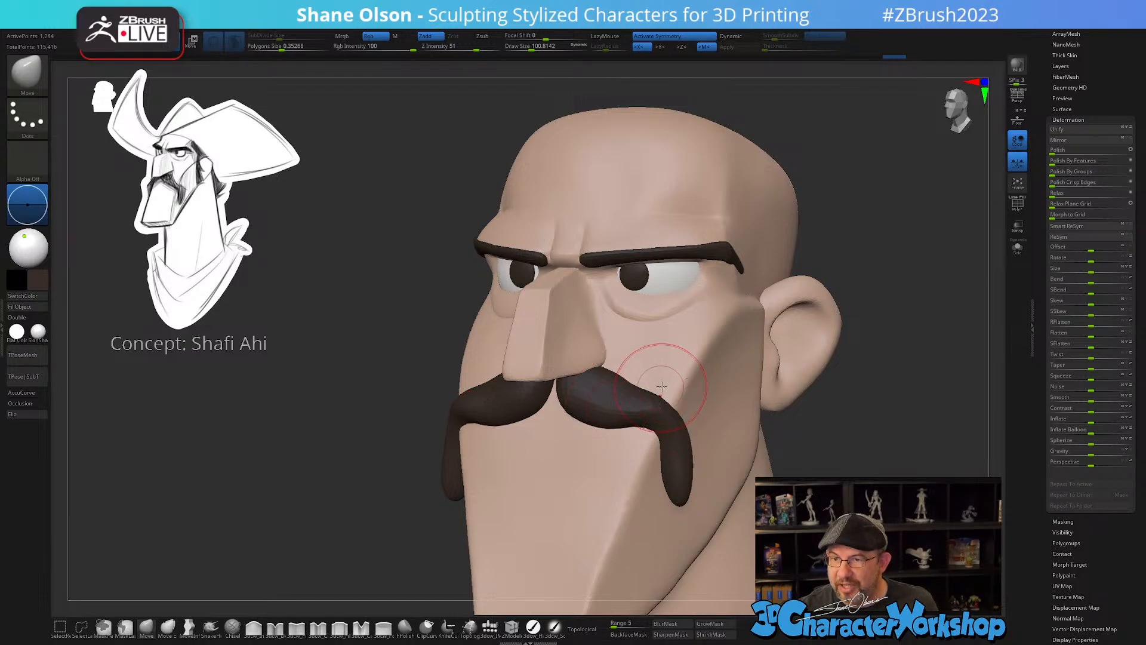
- Adjust the drooping moustache tails from the side and pull their tips inward along the jaw in front view
mouse_move(658, 384)
shift+right_down()
mouse_move(644, 392)
mouse_move(653, 409)
mouse_move(681, 412)
mouse_move(672, 397)
mouse_move(723, 454)
mouse_move(697, 441)
mouse_move(686, 471)
mouse_move(702, 451)
shift+right_up()
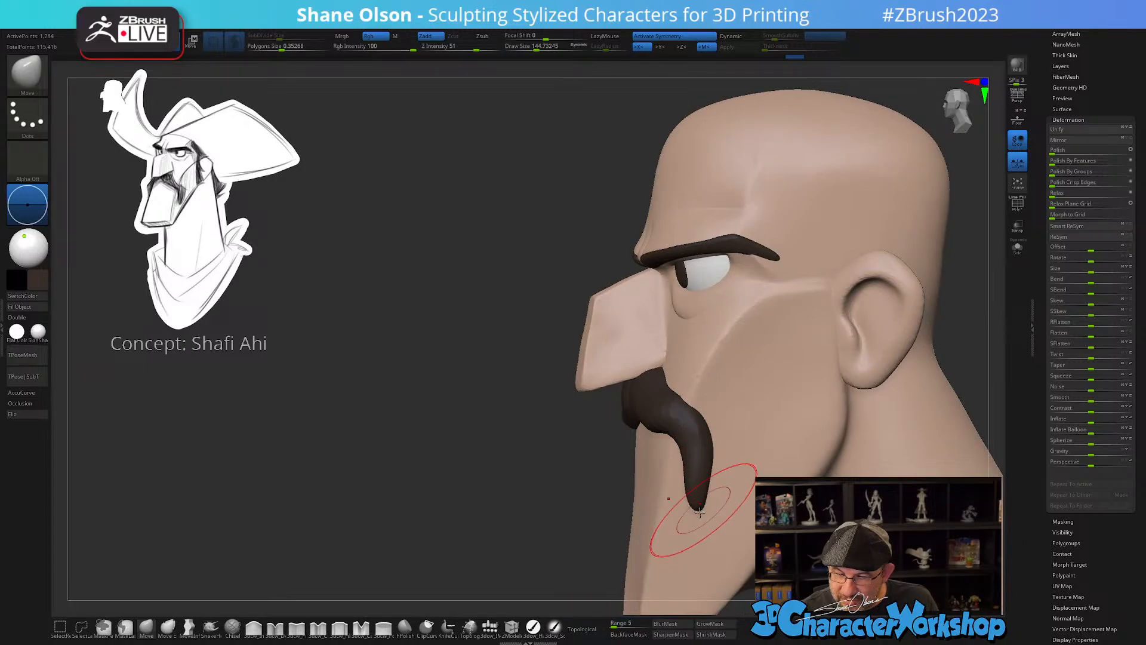
mouse_move(709, 486)
right_down()
mouse_move(747, 490)
mouse_move(760, 434)
mouse_move(759, 461)
mouse_move(776, 435)
right_up()
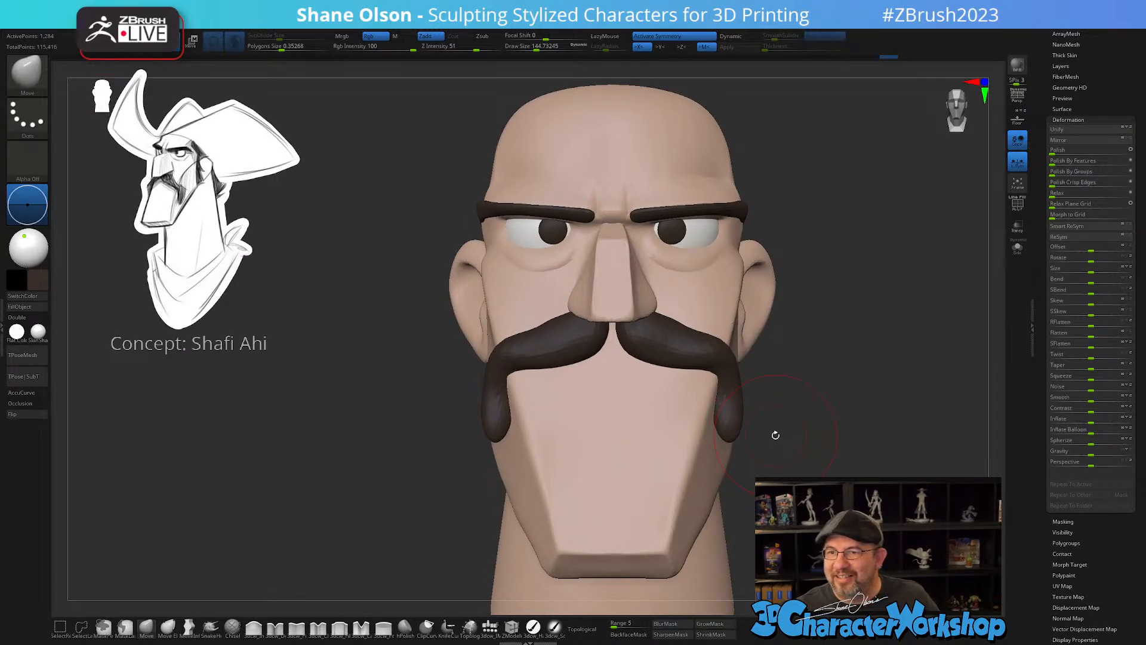
drag(733, 430, 722, 440)
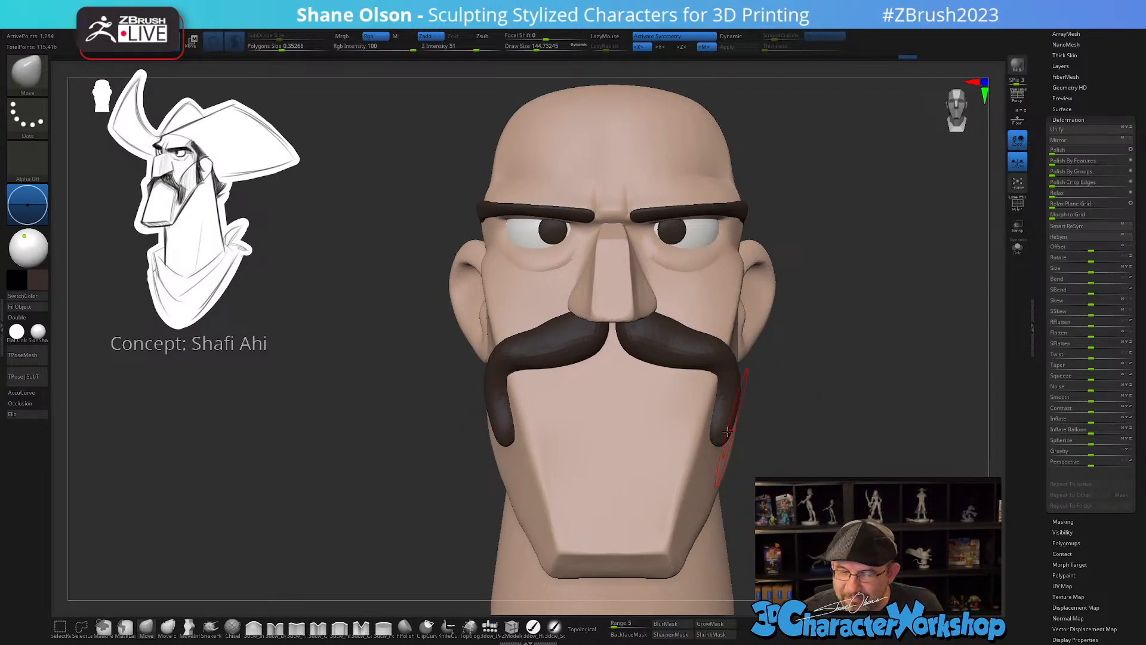
mouse_move(743, 408)
right_down()
mouse_move(746, 376)
mouse_move(735, 450)
mouse_move(681, 449)
right_up()
- Display the polygon wireframe and subdivide the moustache mesh
key(shift+f)
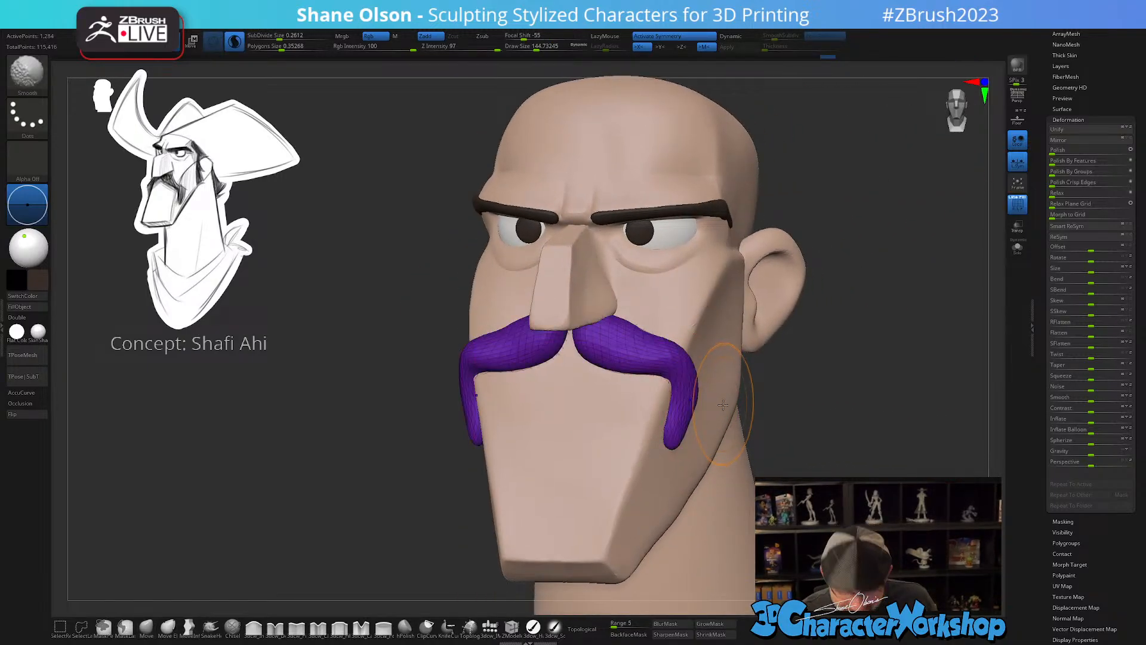
key(ctrl+d)
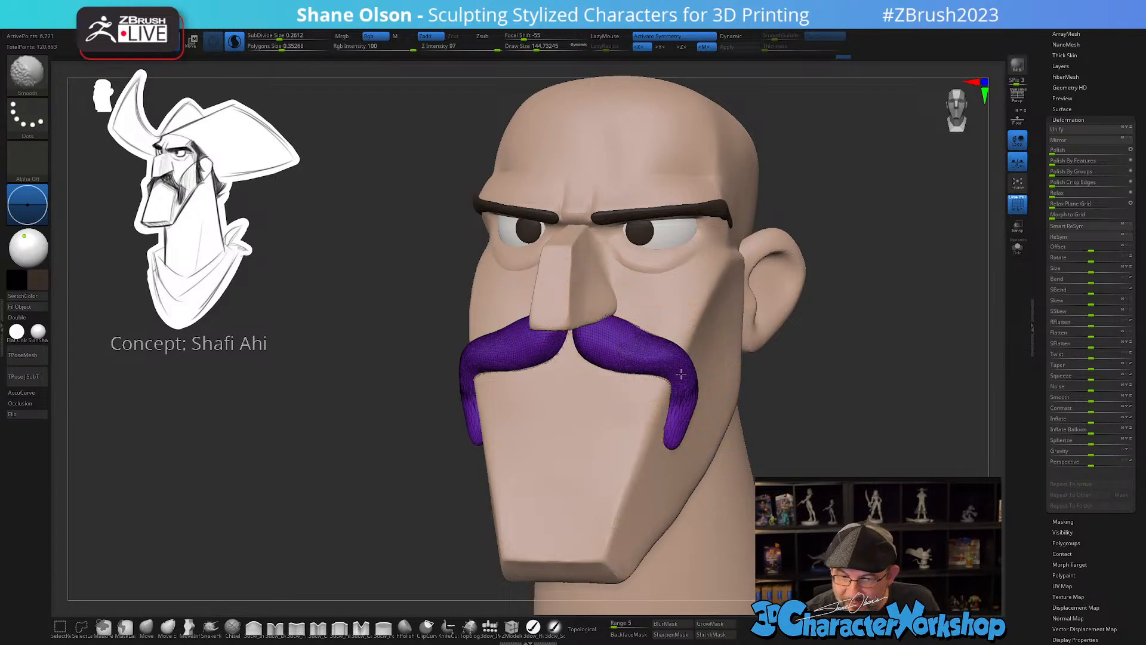
right_drag(673, 313, 634, 375)
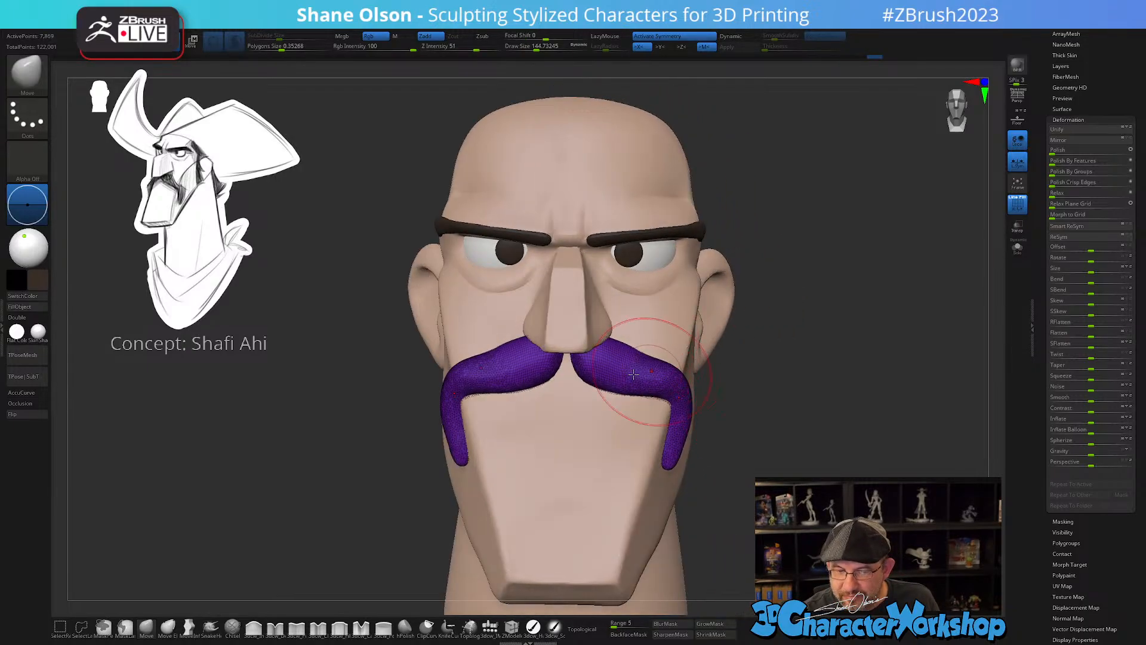
- Hide the polygon wireframe and reshape the drooping moustache tails from the side with a Move brush sized about 197
key(shift+f)
shift+right_drag(737, 414, 722, 427)
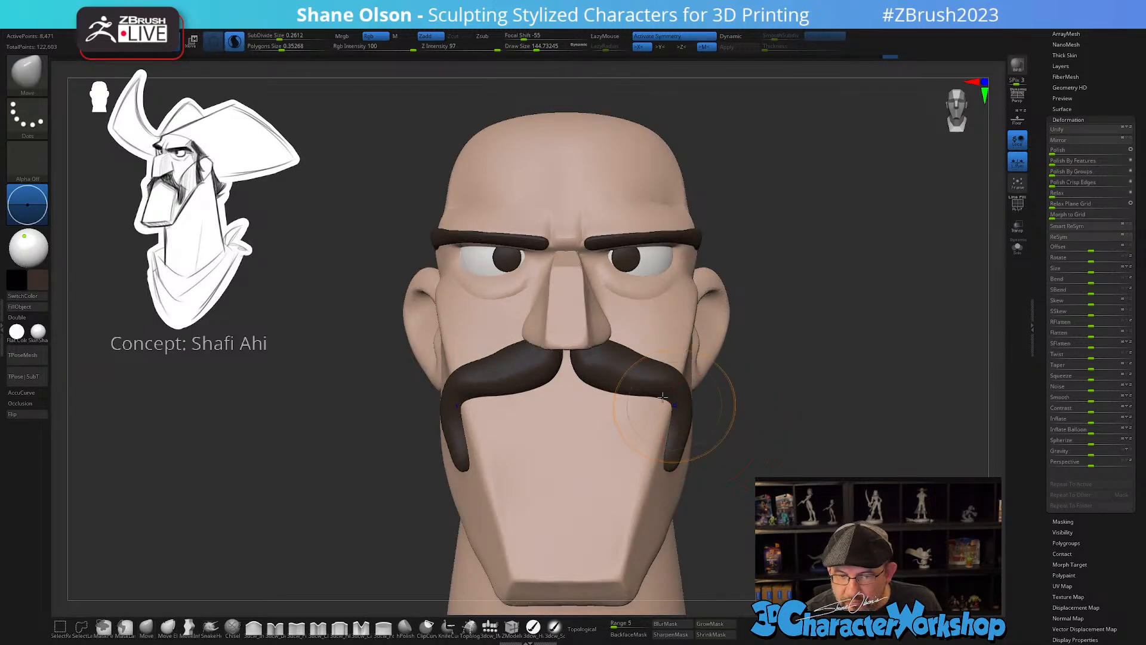
mouse_move(729, 473)
right_down()
mouse_move(702, 487)
mouse_move(744, 473)
mouse_move(743, 419)
right_up()
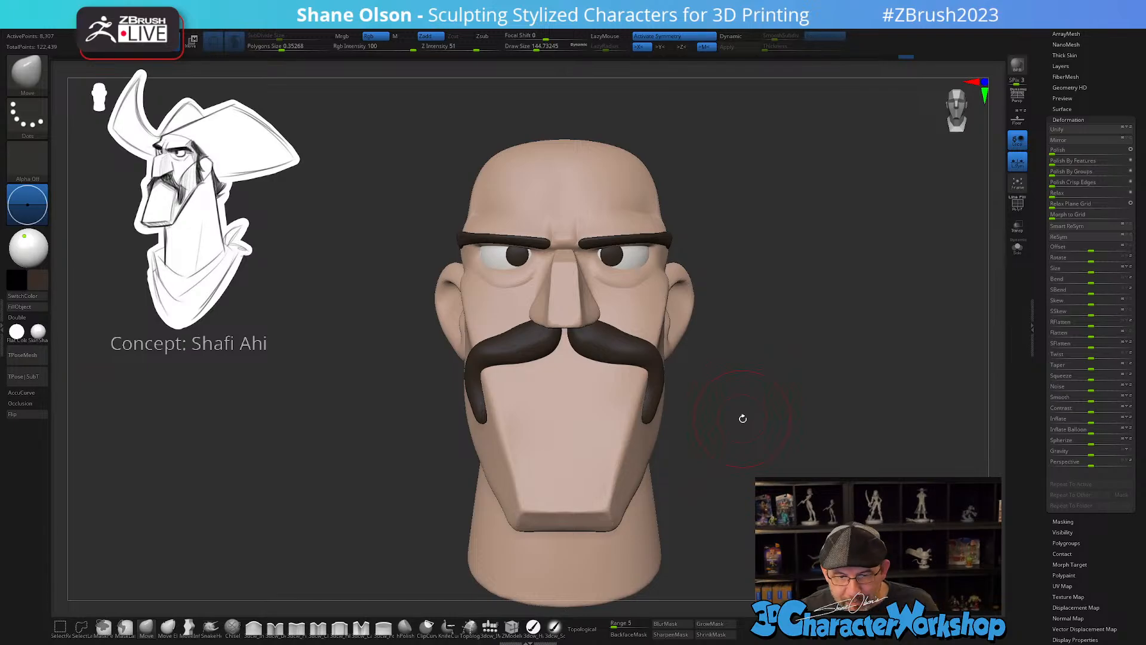
drag(771, 489, 776, 472)
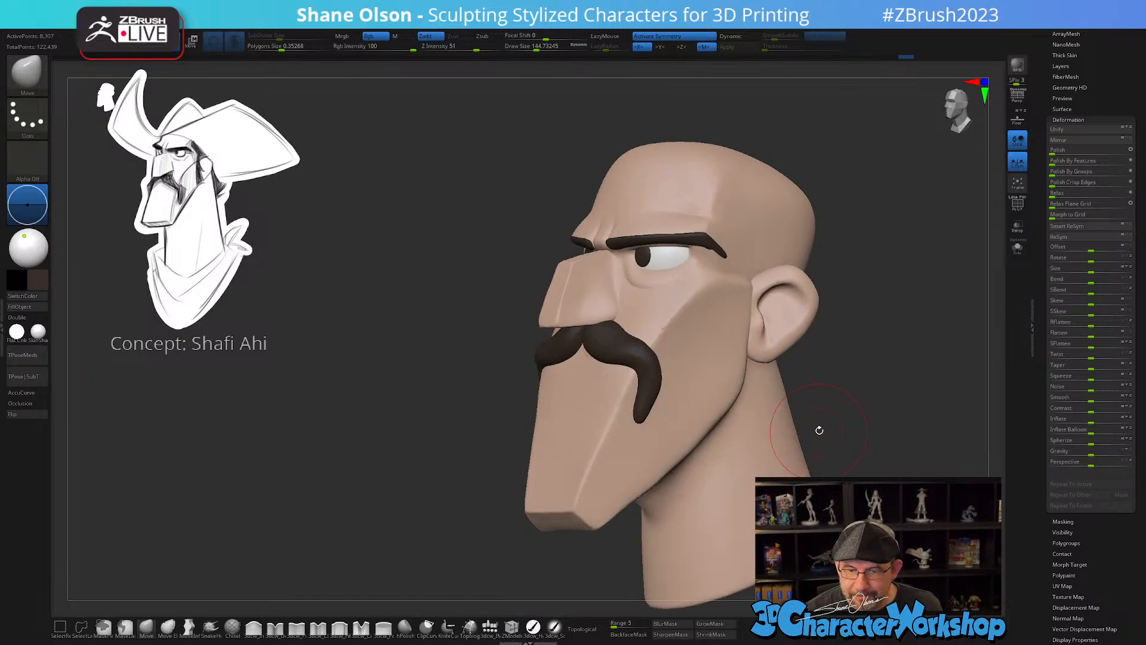
drag(788, 418, 820, 446)
alt+right_drag(673, 375, 653, 416)
key(s)
mouse_move(623, 398)
mouse_down()
mouse_move(629, 412)
mouse_move(663, 412)
mouse_move(647, 458)
mouse_move(716, 454)
mouse_move(573, 462)
mouse_up()
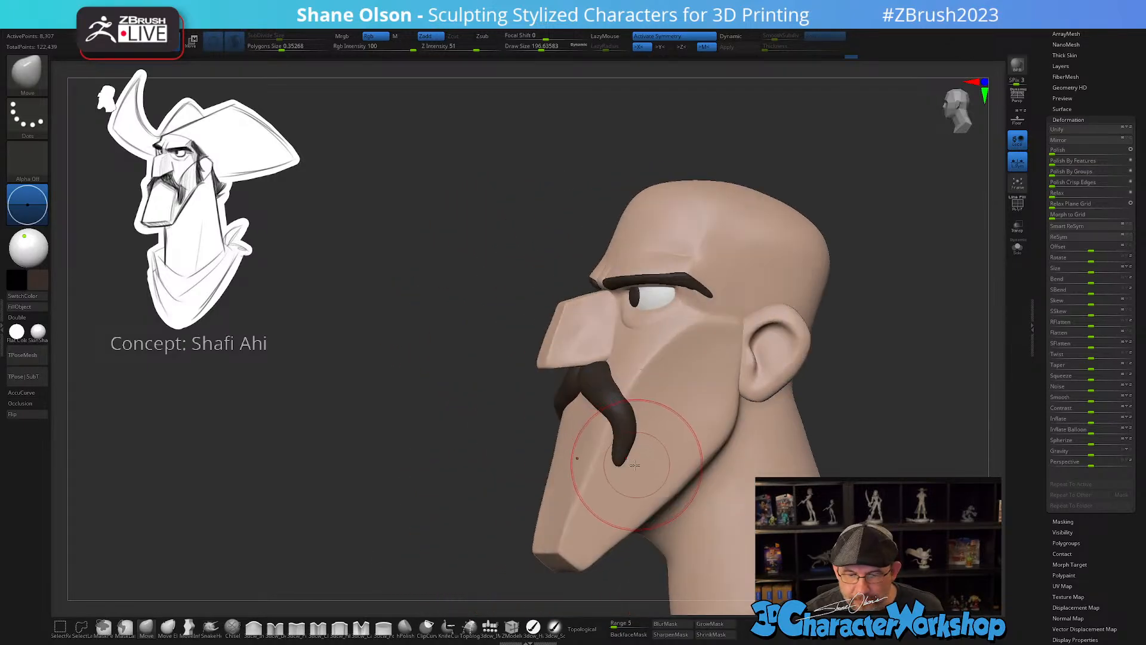
- Widen the lower chin and pull the front jaw edges inward below the moustache with a Move brush sized about 305
drag(648, 464, 726, 465)
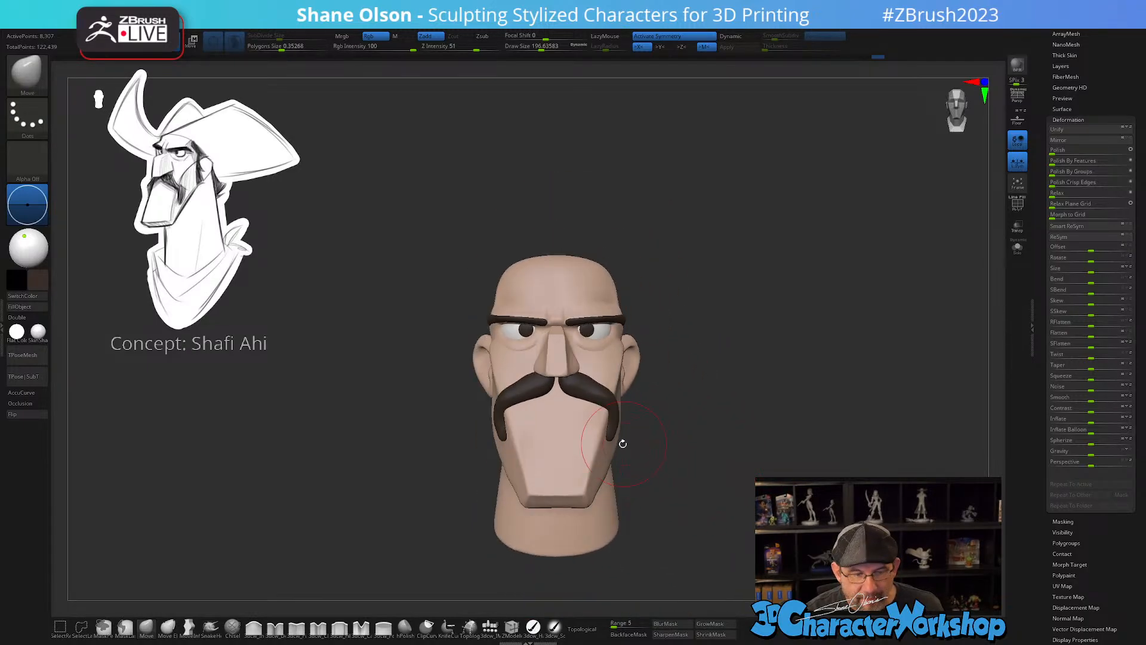
alt+drag(622, 444, 634, 457)
key(s)
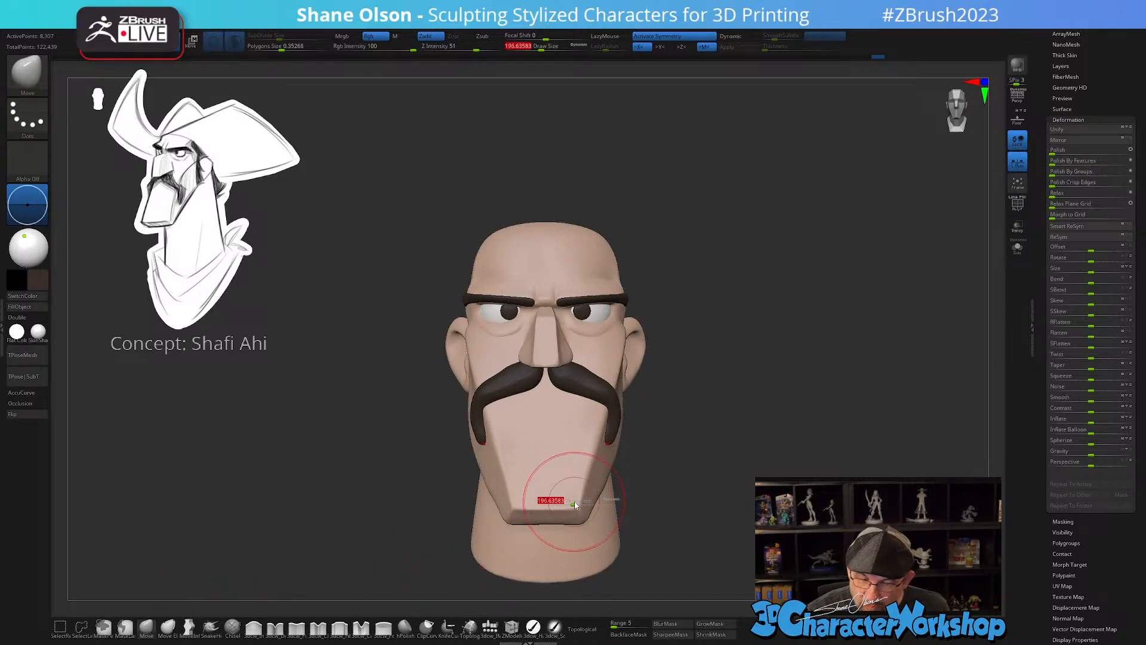
drag(569, 500, 580, 500)
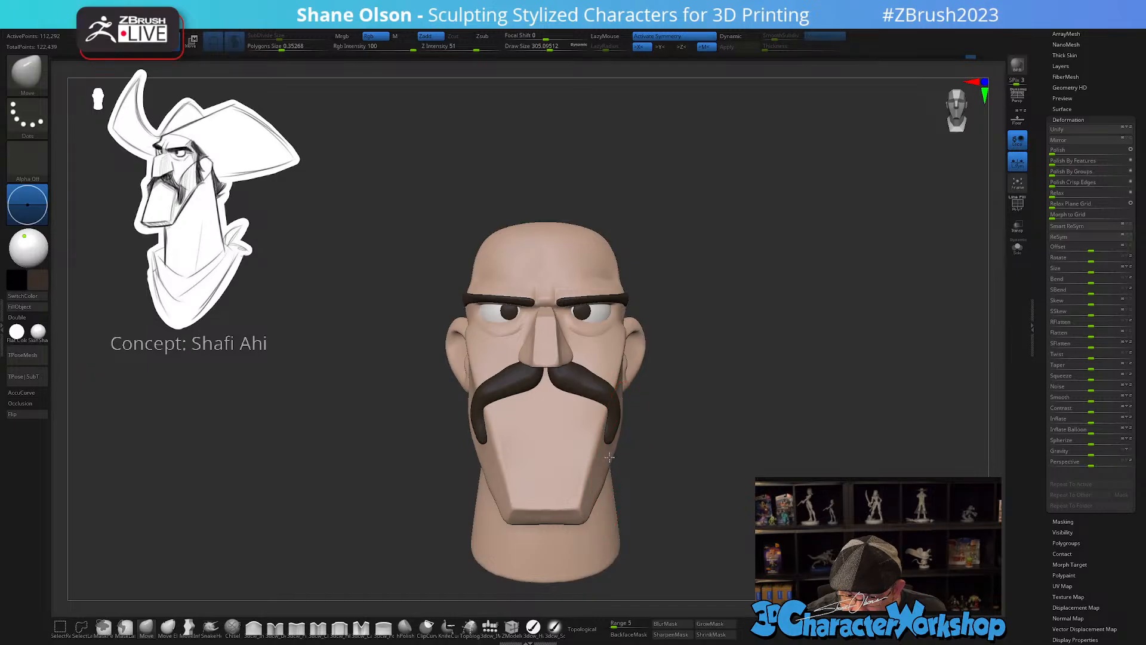
drag(582, 512, 591, 516)
alt+right_drag(609, 391, 605, 415)
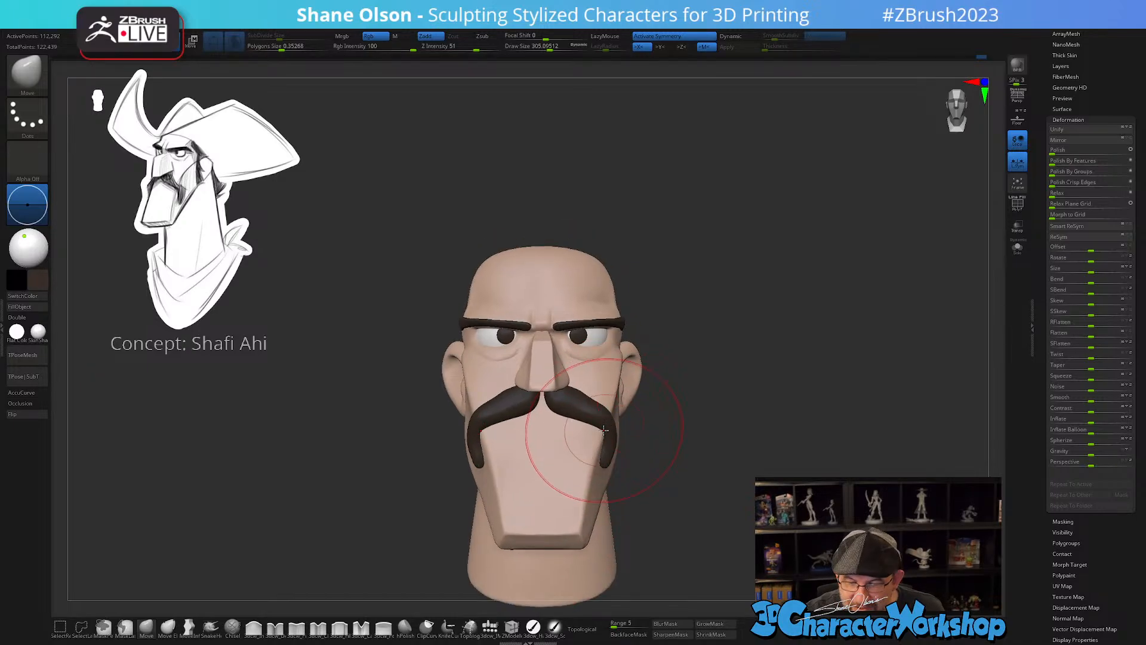
drag(604, 430, 597, 428)
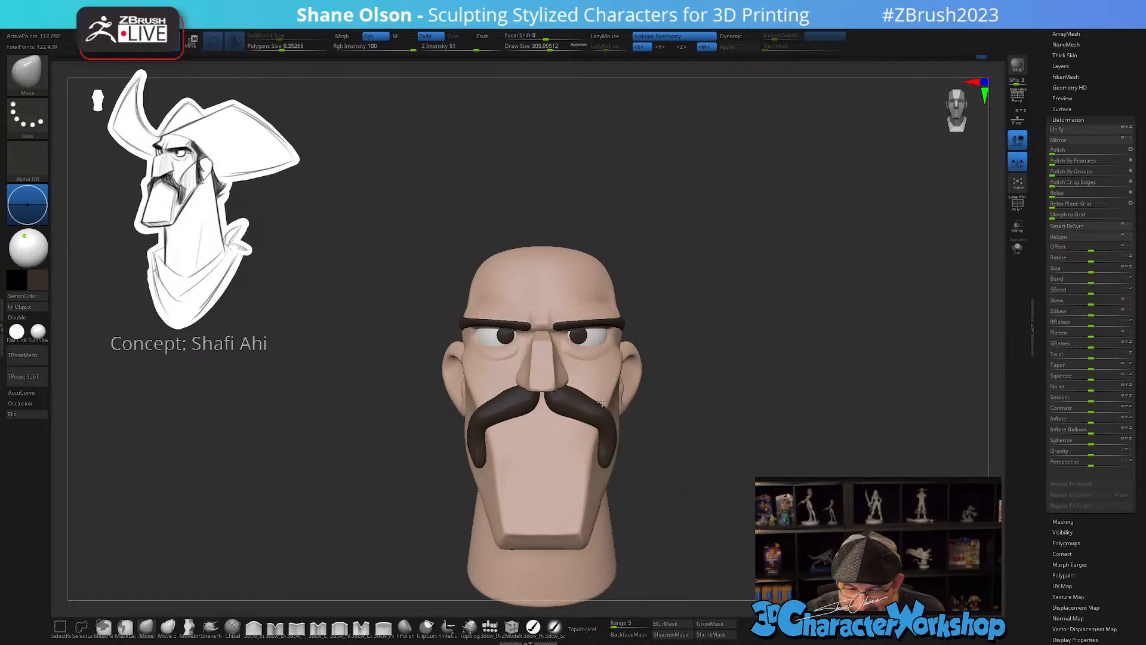
mouse_move(612, 429)
alt+right_down()
mouse_move(604, 442)
mouse_move(614, 422)
alt+right_up()
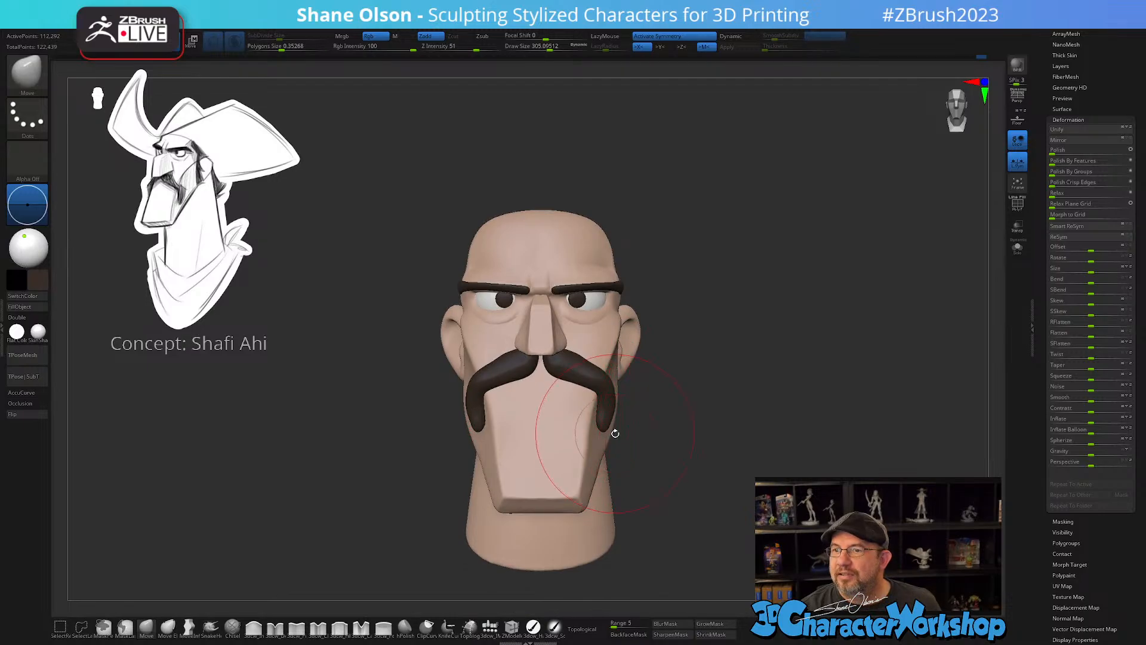
alt+right_drag(606, 425, 600, 372)
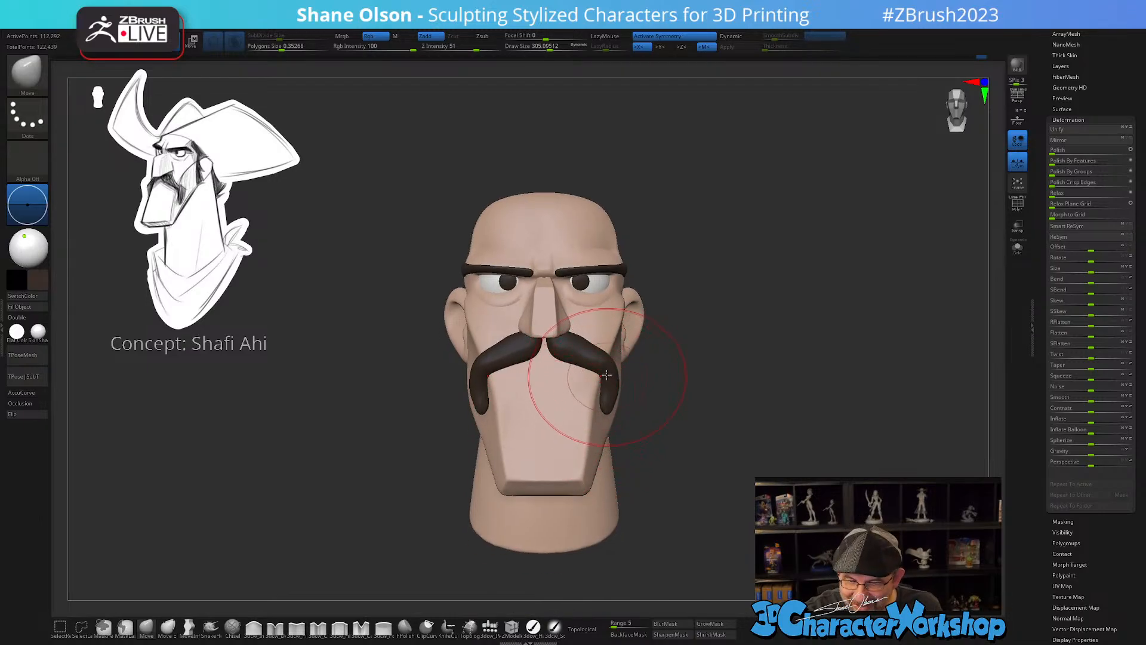
- Refine the upper jaw edges and the chin corners in front view with Move brushes sized about 257 and 197
key(s)
drag(609, 363, 604, 363)
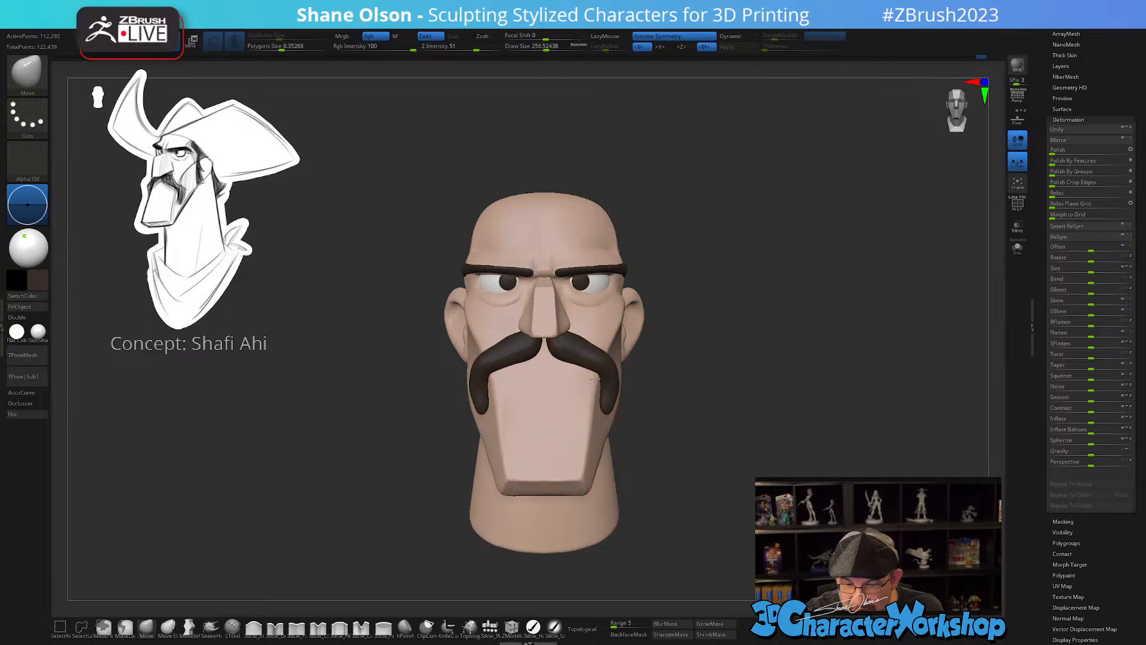
mouse_move(616, 433)
right_down()
mouse_move(615, 450)
mouse_move(638, 420)
right_up()
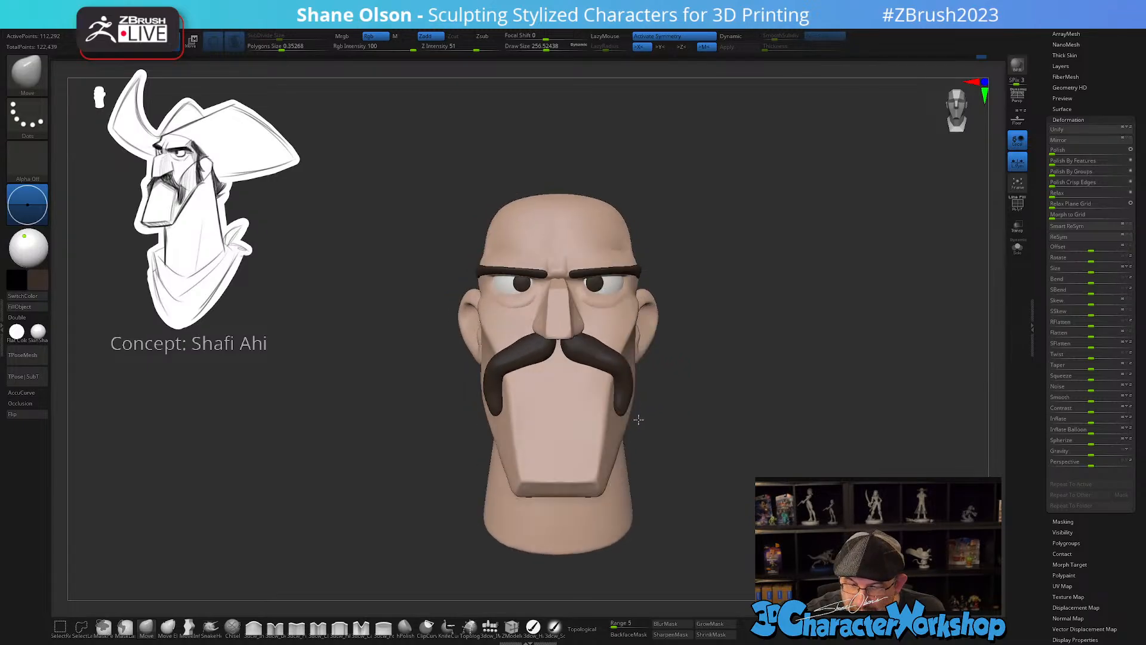
mouse_move(695, 397)
right_down()
mouse_move(648, 399)
mouse_move(696, 402)
mouse_move(666, 424)
right_up()
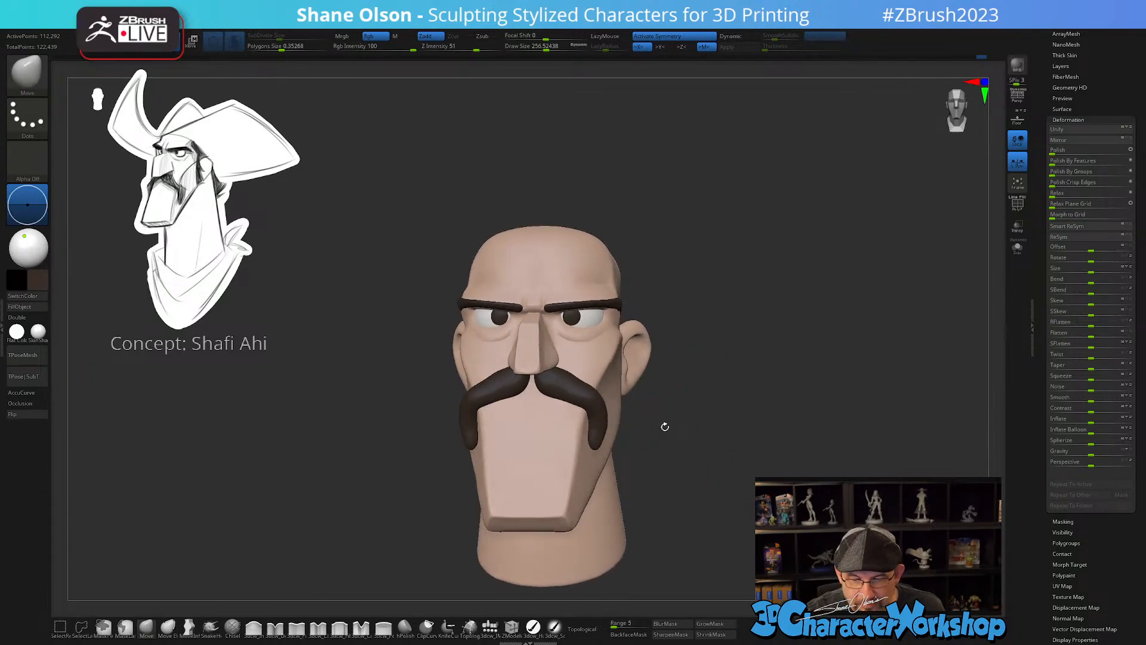
right_drag(526, 497, 559, 485)
key(s)
drag(486, 492, 476, 492)
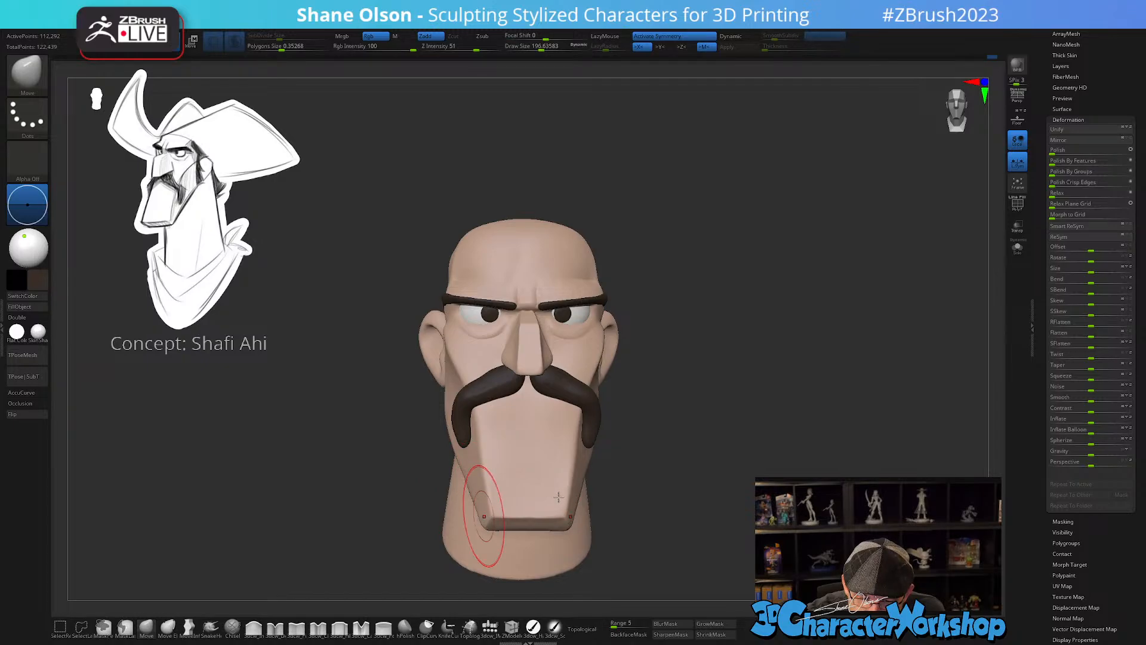
- Smooth the transition between the back of the skull and the neck
mouse_move(667, 484)
alt+mouse_down()
mouse_move(665, 468)
mouse_move(656, 489)
mouse_move(680, 468)
alt+mouse_up()
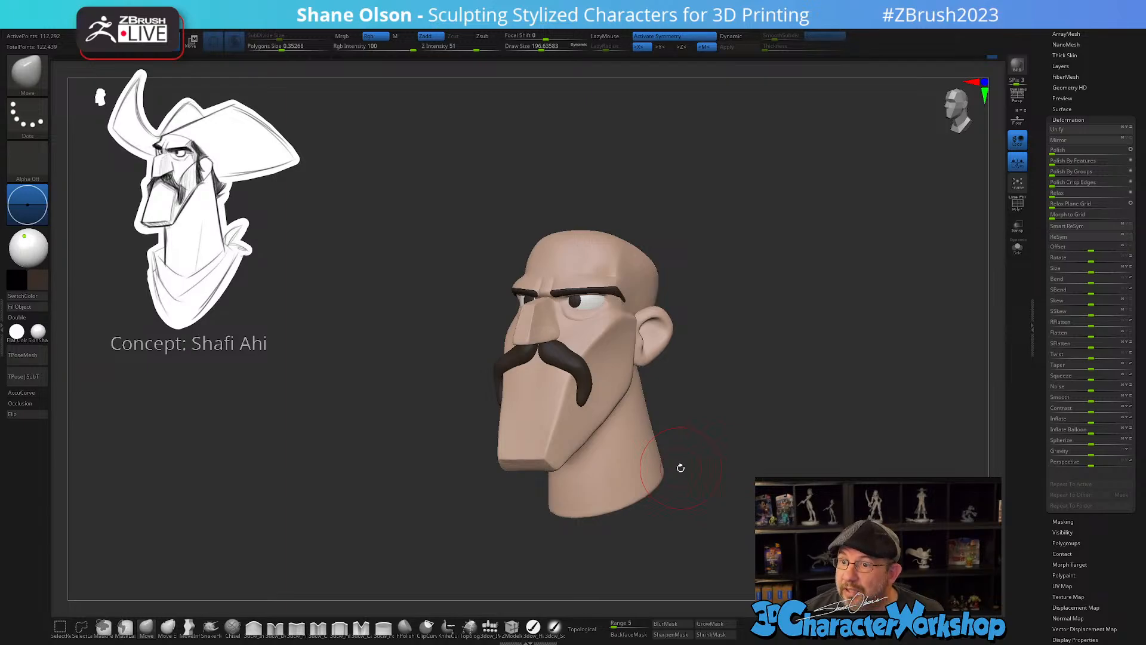
drag(681, 467, 631, 420)
mouse_move(569, 383)
right_down()
mouse_move(583, 379)
mouse_move(574, 434)
right_up()
mouse_move(563, 407)
shift+mouse_down()
mouse_move(550, 403)
mouse_move(573, 399)
shift+mouse_up()
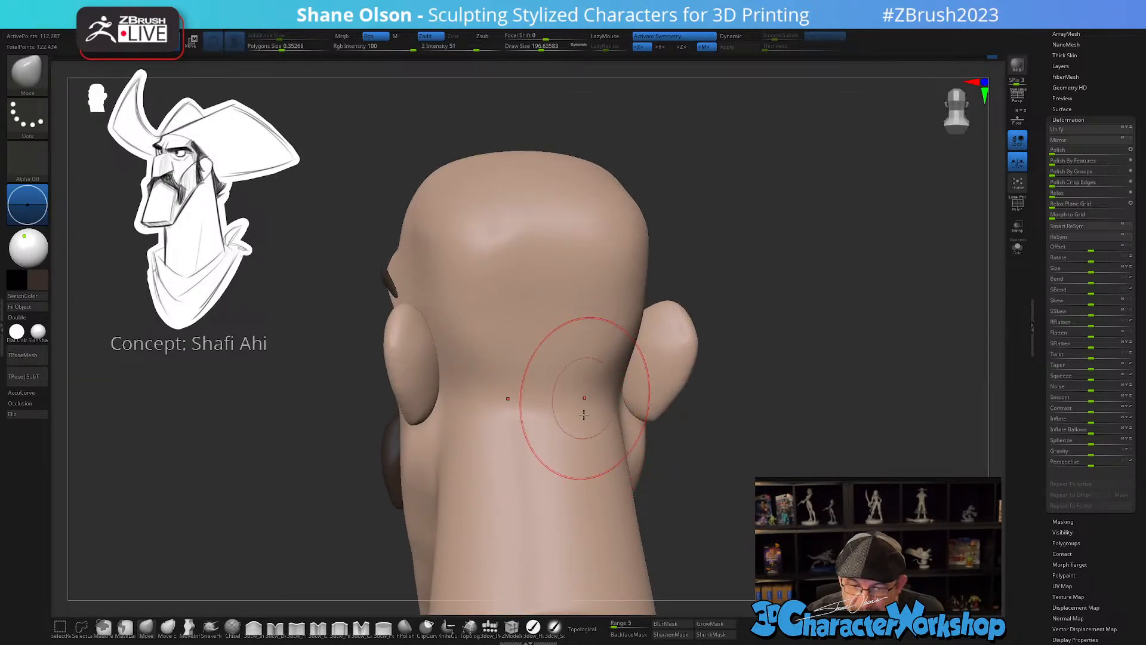
alt+right_drag(570, 489, 596, 332)
mouse_move(546, 350)
shift+mouse_down()
mouse_move(542, 320)
mouse_move(556, 412)
shift+mouse_up()
mouse_move(557, 417)
right_down()
mouse_move(609, 392)
mouse_move(675, 400)
mouse_move(666, 385)
mouse_move(681, 420)
mouse_move(670, 497)
right_up()
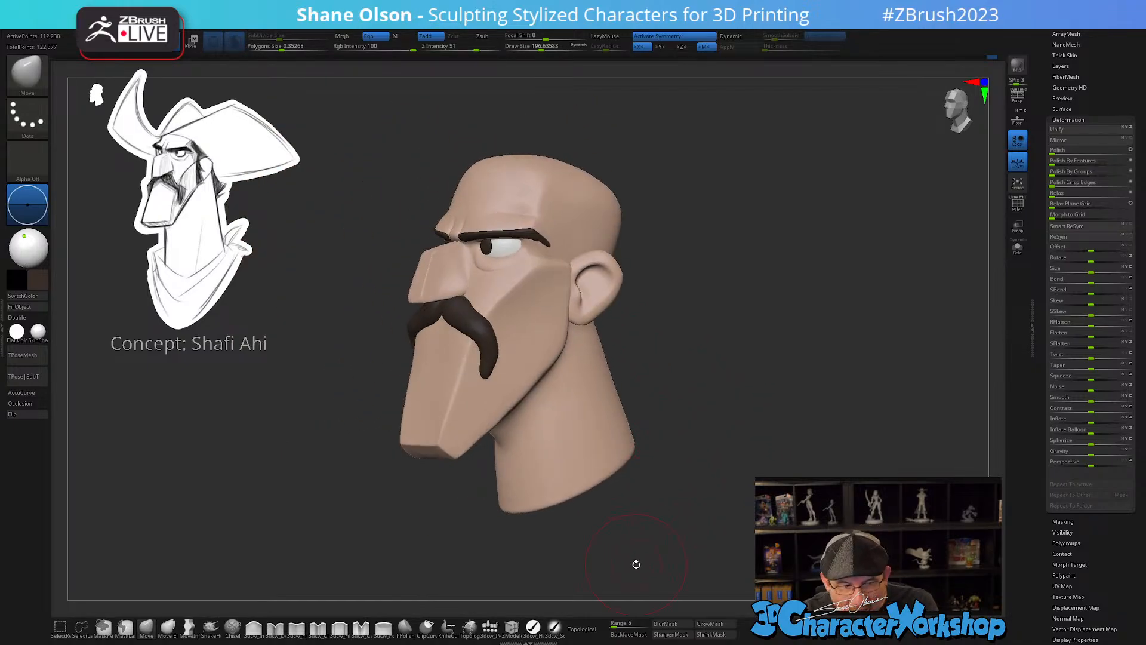
- Switch to the infinite-depth Move brush with Topological off and pull the front corner of the neck base down and forward
mouse_move(701, 462)
right_down()
mouse_move(686, 471)
mouse_move(720, 441)
right_up()
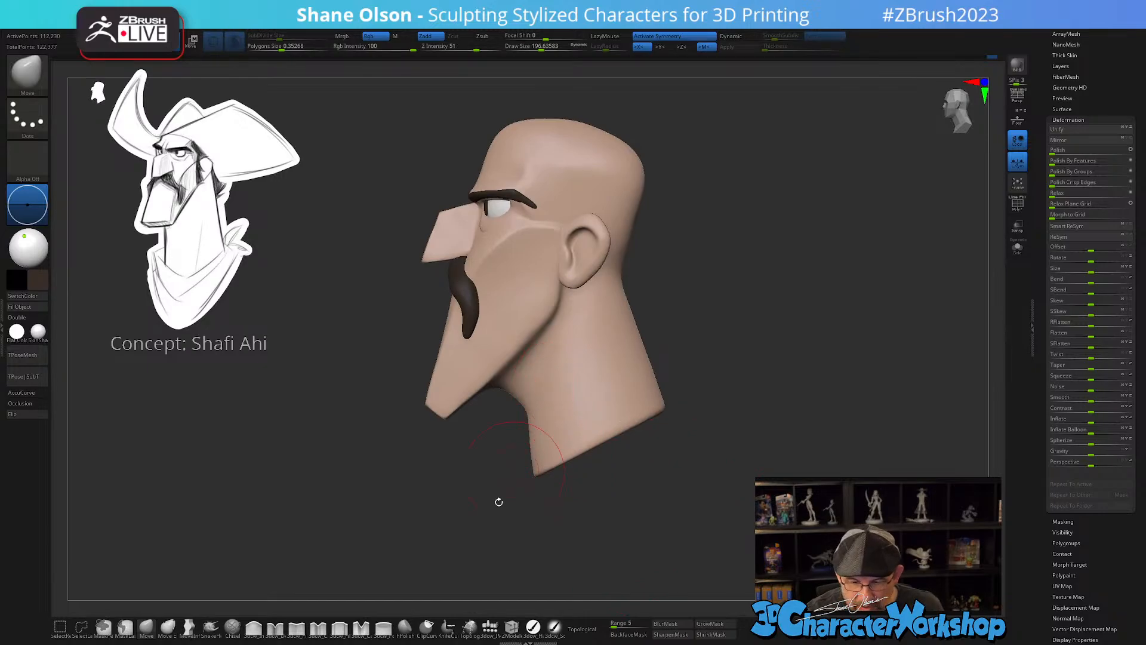
click(189, 628)
key(s)
drag(560, 489, 567, 490)
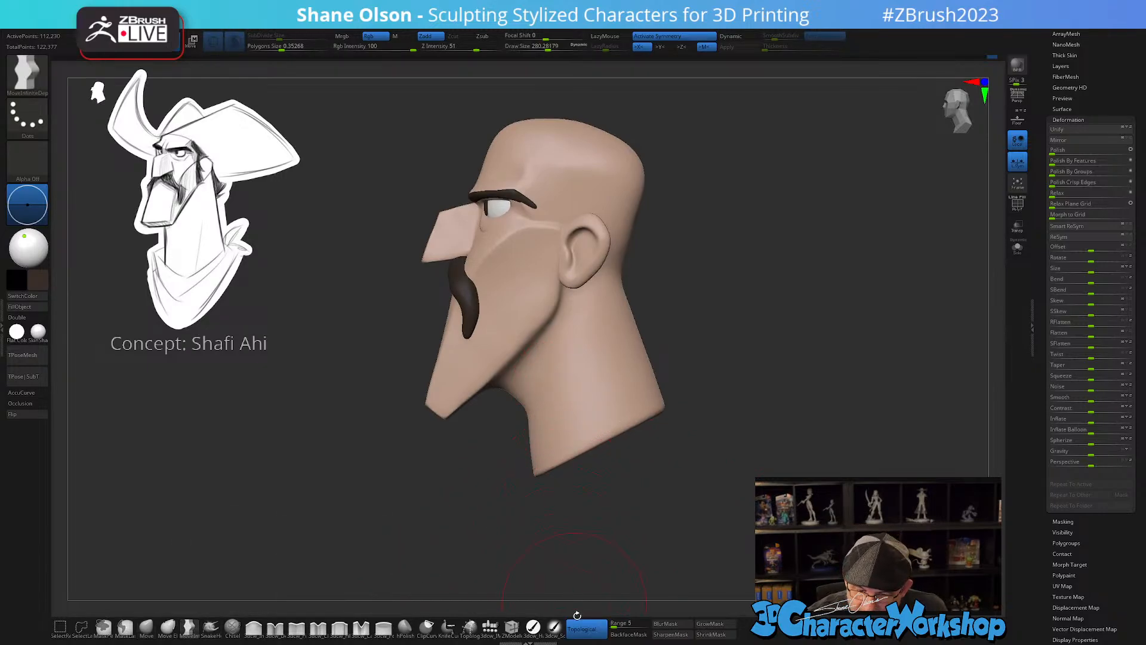
click(586, 627)
alt+right_drag(552, 459, 567, 460)
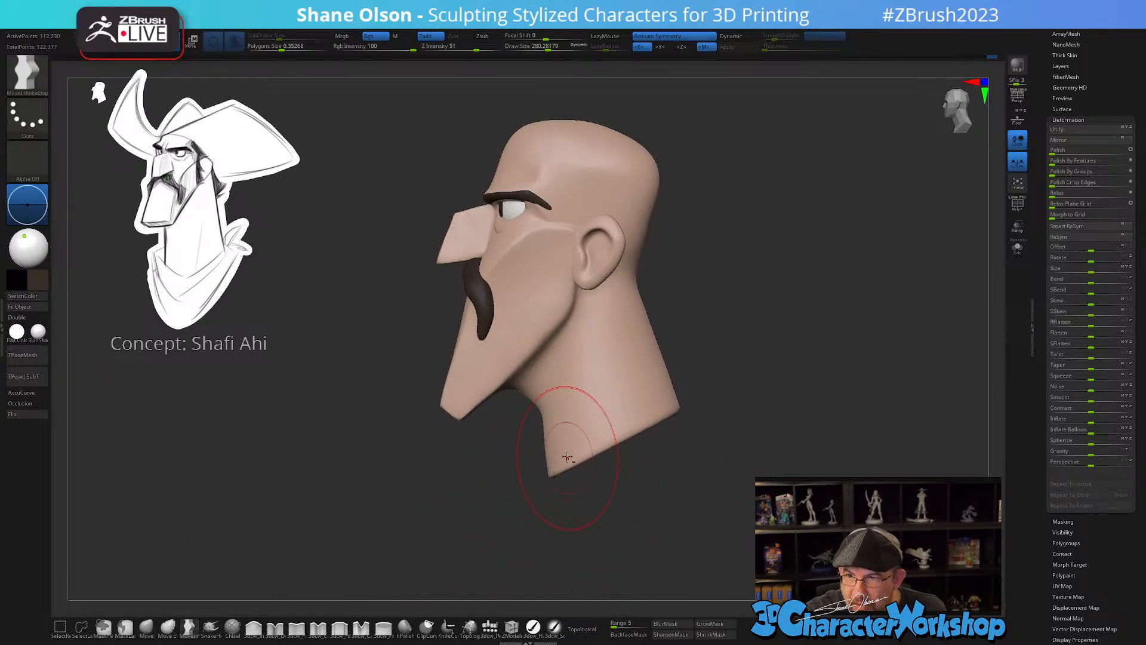
key(s)
drag(556, 459, 531, 498)
- Curve the throat line below the jaw and extend the front tip of the neck with a brush sized about 234
key(s)
mouse_move(556, 420)
mouse_down()
mouse_move(537, 419)
mouse_move(541, 377)
mouse_move(535, 446)
mouse_up()
key(s)
key(s)
drag(541, 487, 545, 487)
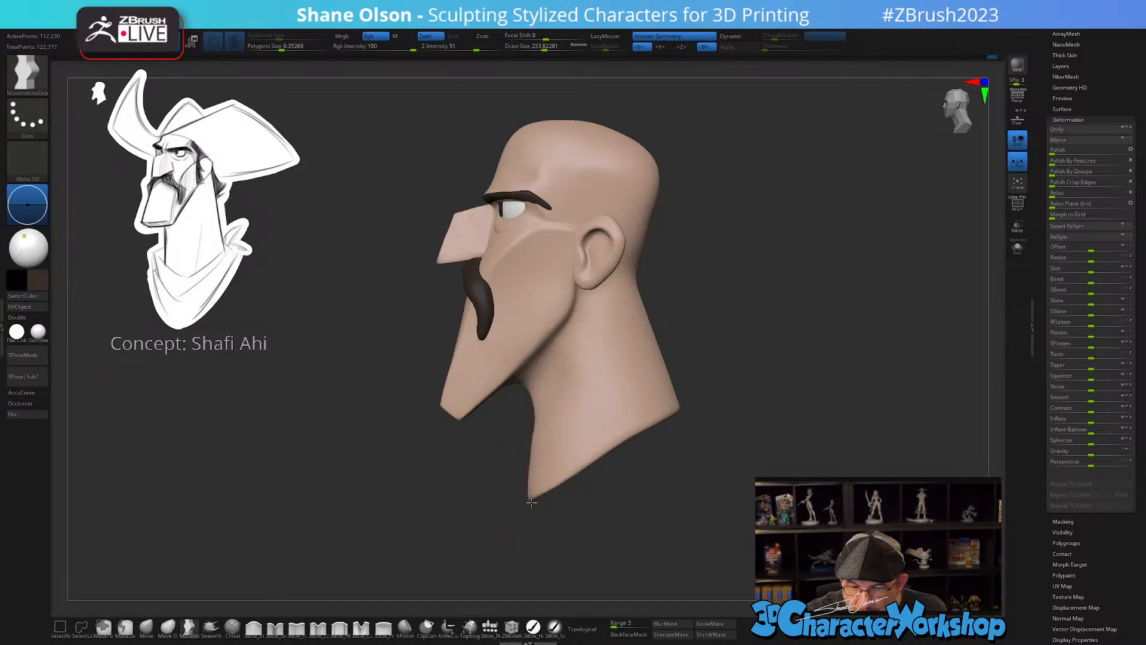
- Push the back of the neck inward into a concave curve and adjust the contour behind the ear in side view
key(s)
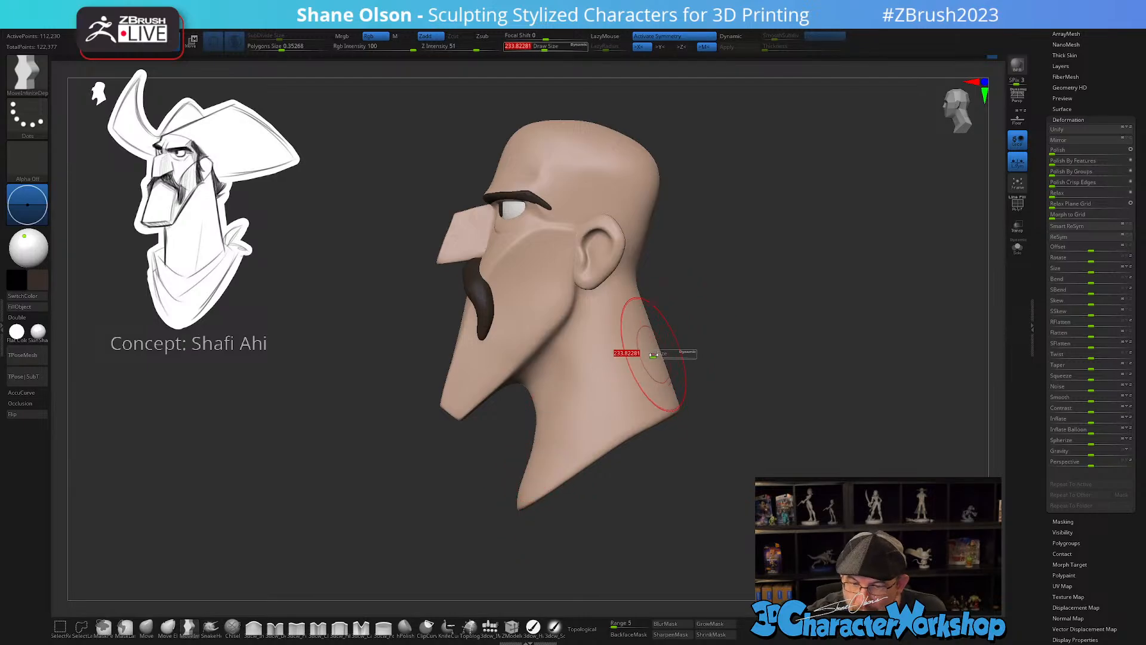
drag(667, 358, 672, 357)
drag(641, 315, 638, 321)
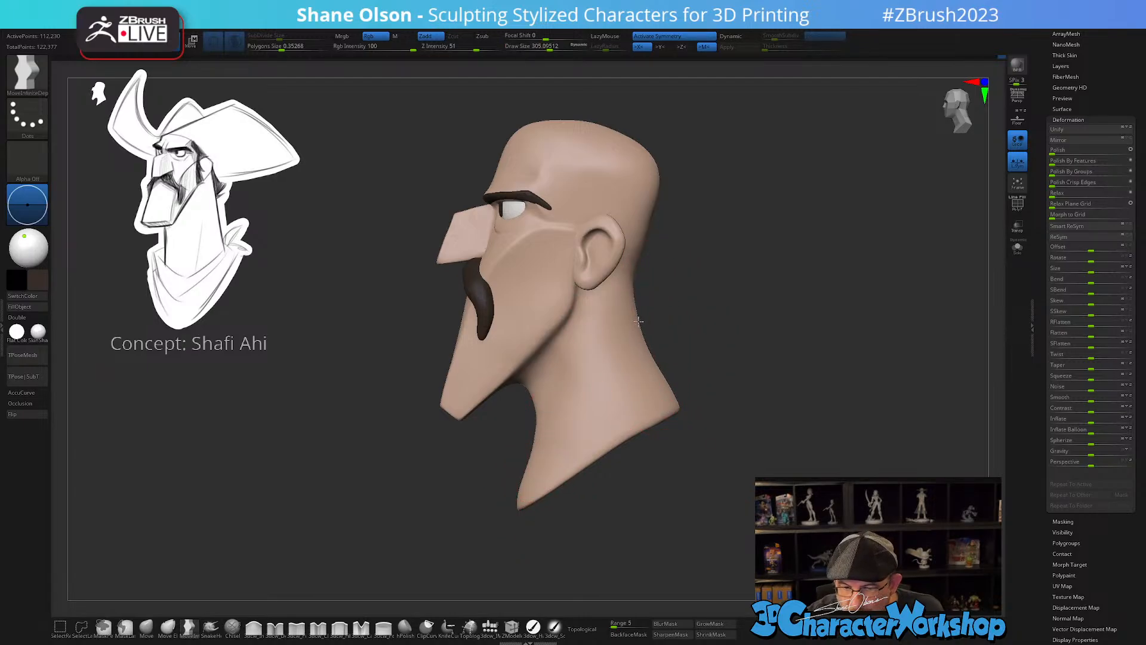
key(s)
drag(648, 239, 644, 240)
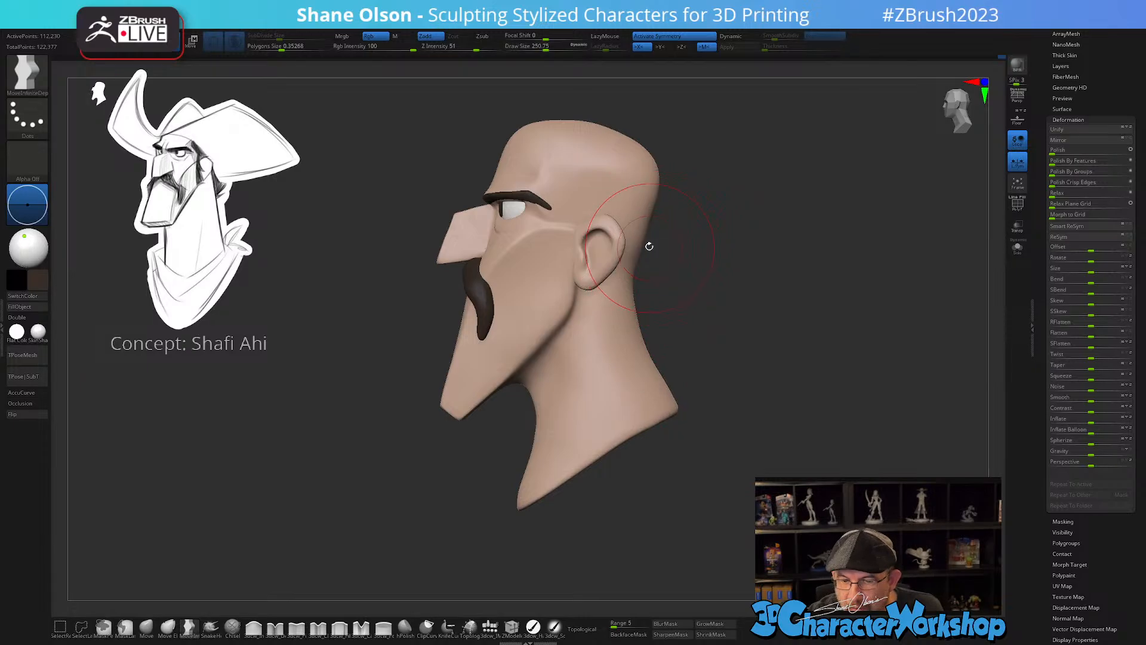
- Refine the profile of the nose bridge from the side, using brush sizes of 112 and about 71
mouse_move(687, 283)
mouse_down()
mouse_move(771, 320)
mouse_move(737, 417)
mouse_move(707, 422)
mouse_move(752, 392)
mouse_move(706, 356)
mouse_move(737, 451)
mouse_move(633, 435)
mouse_up()
key(s)
mouse_move(633, 435)
ctrl+right_down()
mouse_move(614, 442)
mouse_move(653, 450)
mouse_move(627, 440)
ctrl+right_up()
key(s)
drag(634, 421, 623, 414)
key(s)
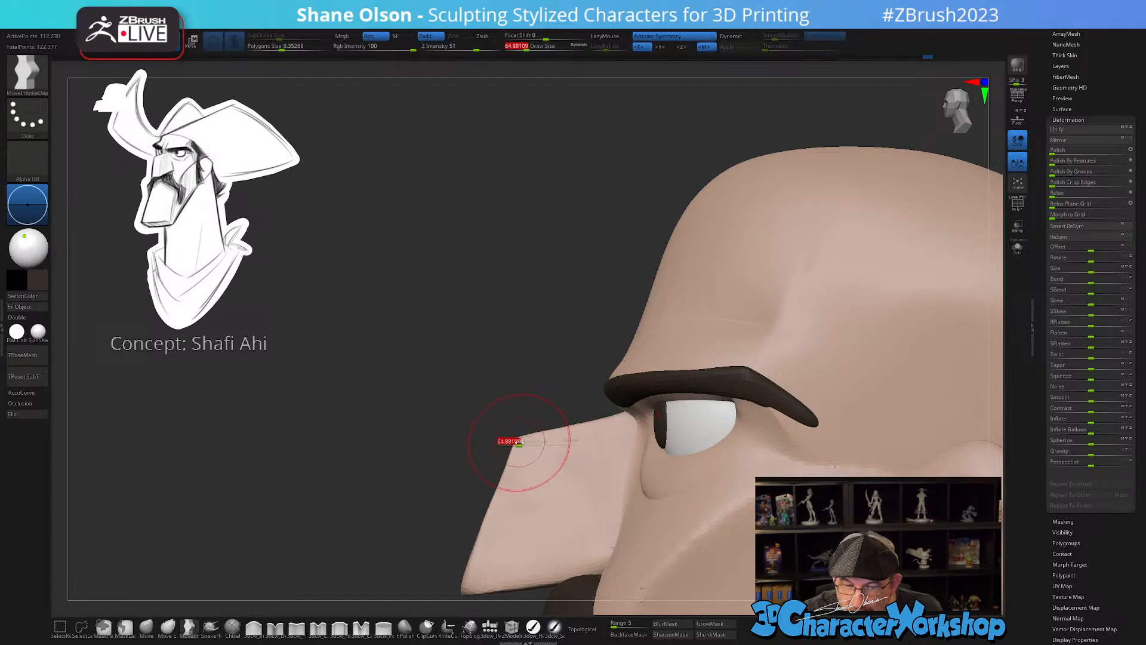
text(112)
key(Return)
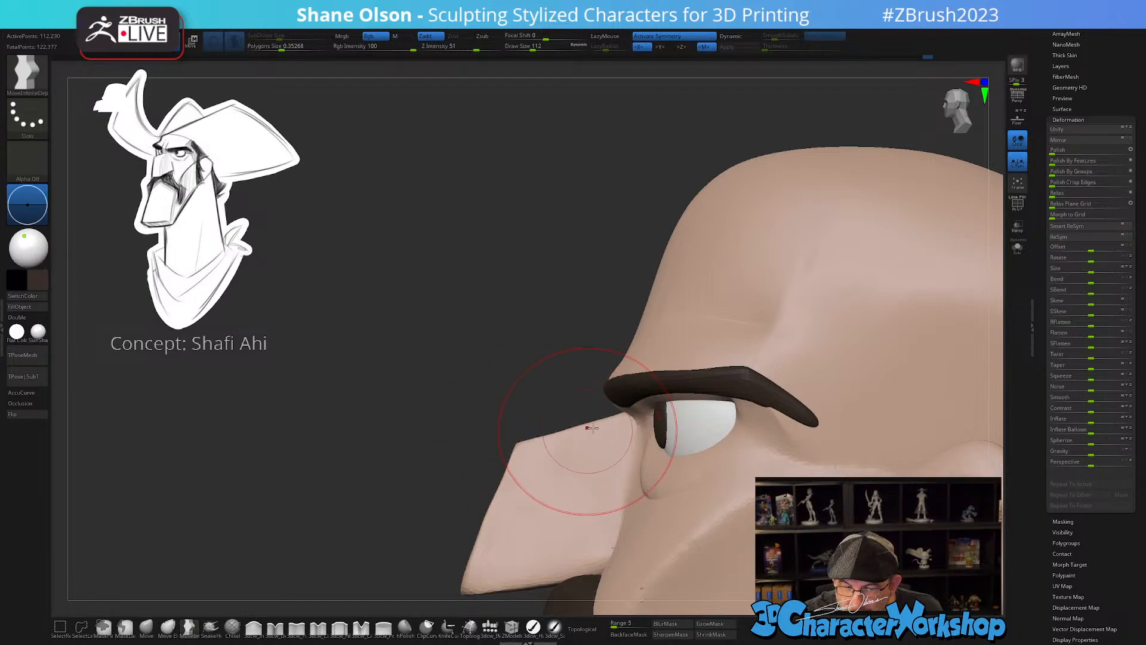
key(s)
drag(631, 436, 624, 432)
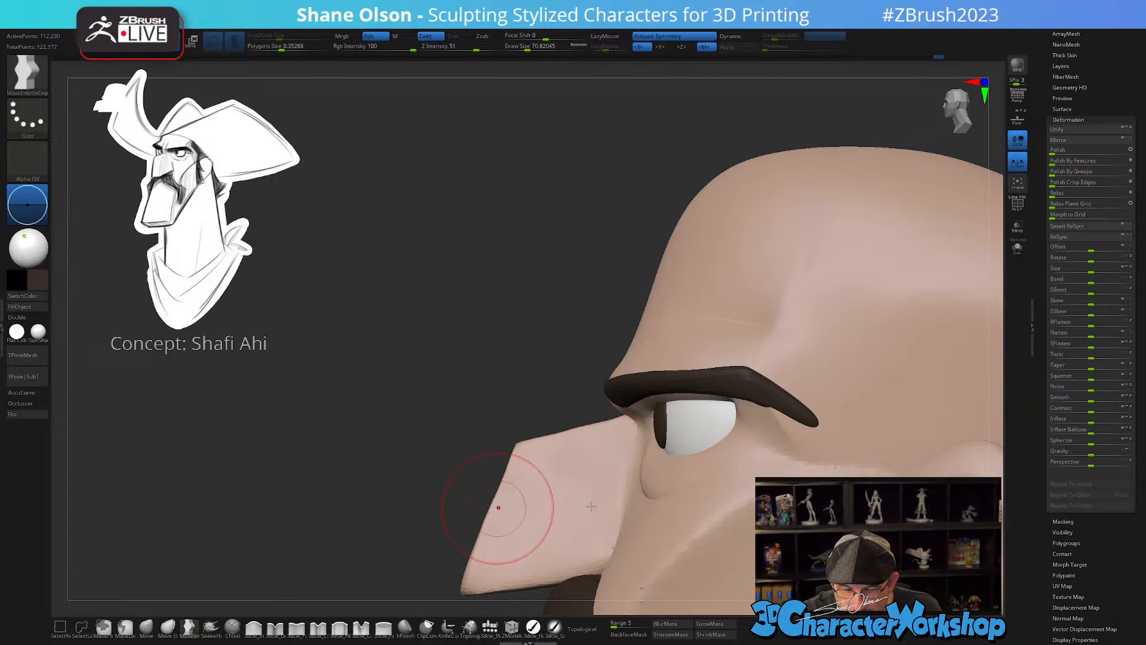
- Adjust the surface between the nose bridge and the inner eye corners with the infinite-depth Move brush sized about 39
mouse_move(496, 504)
right_down()
mouse_move(667, 428)
mouse_move(538, 382)
right_up()
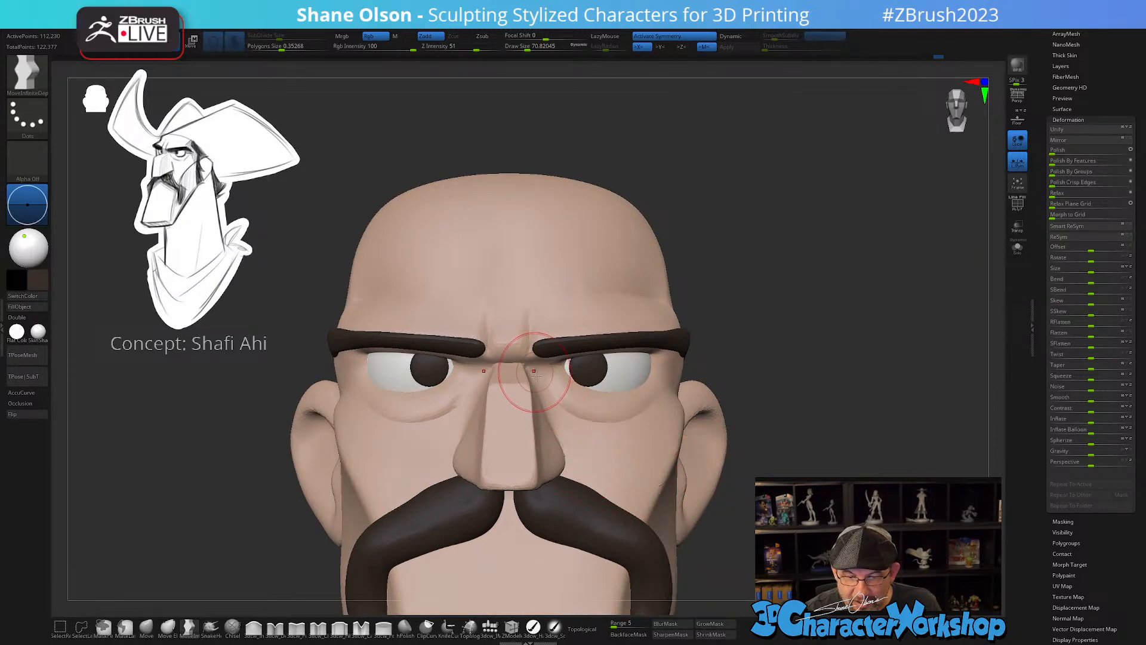
mouse_move(594, 474)
right_down()
mouse_move(644, 469)
mouse_move(647, 443)
right_up()
ctrl+right_drag(600, 386, 589, 375)
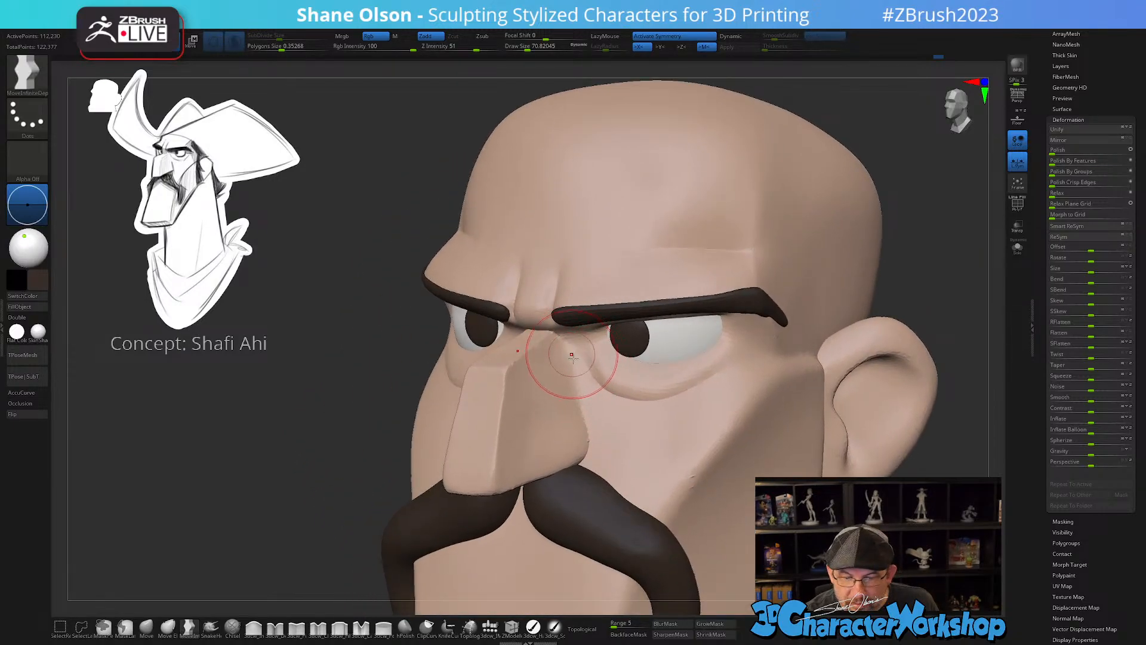
key(s)
drag(584, 385, 578, 386)
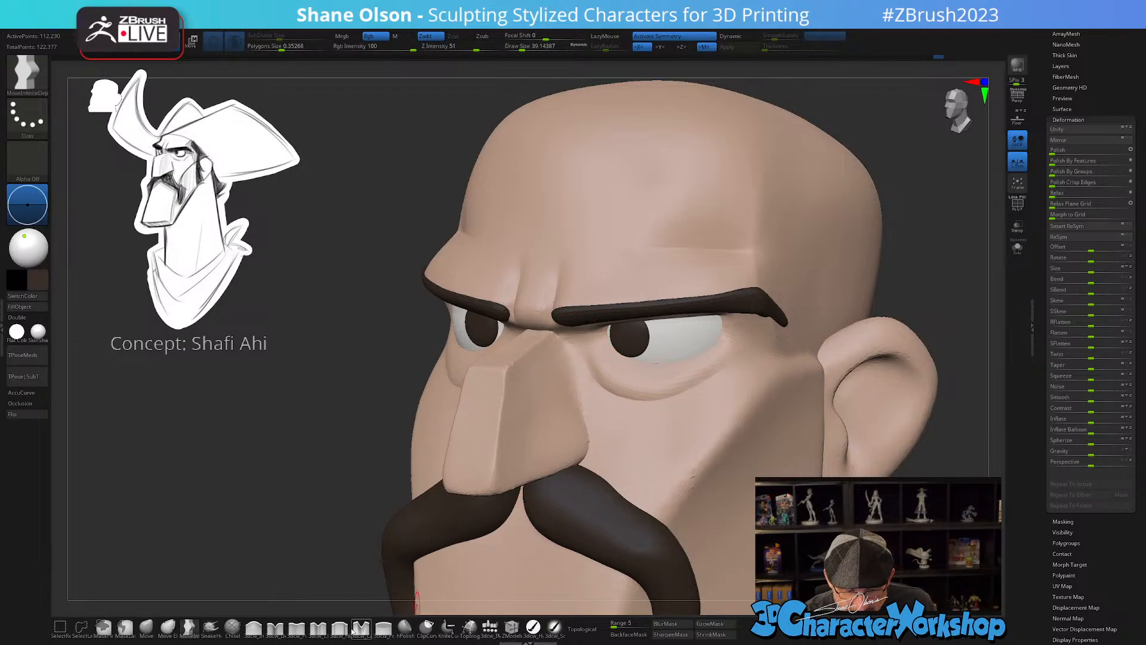
- Fill in the surface at the inner eye corner with the Fill brush sized about 25
click(340, 627)
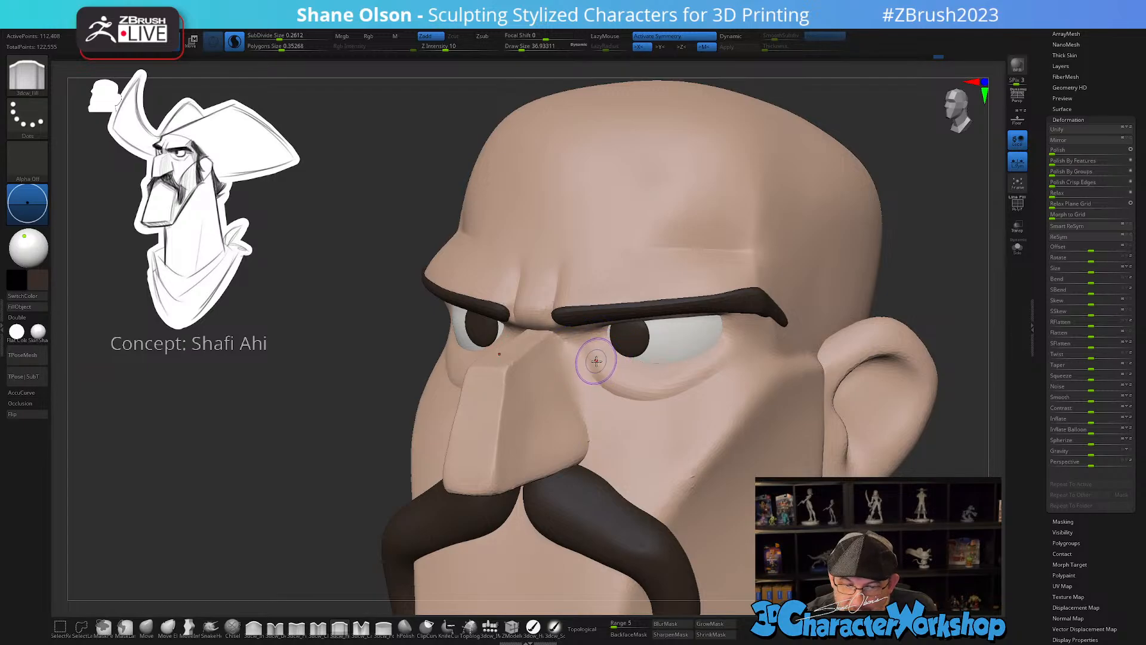
right_drag(594, 357, 600, 336)
key([)
key([)
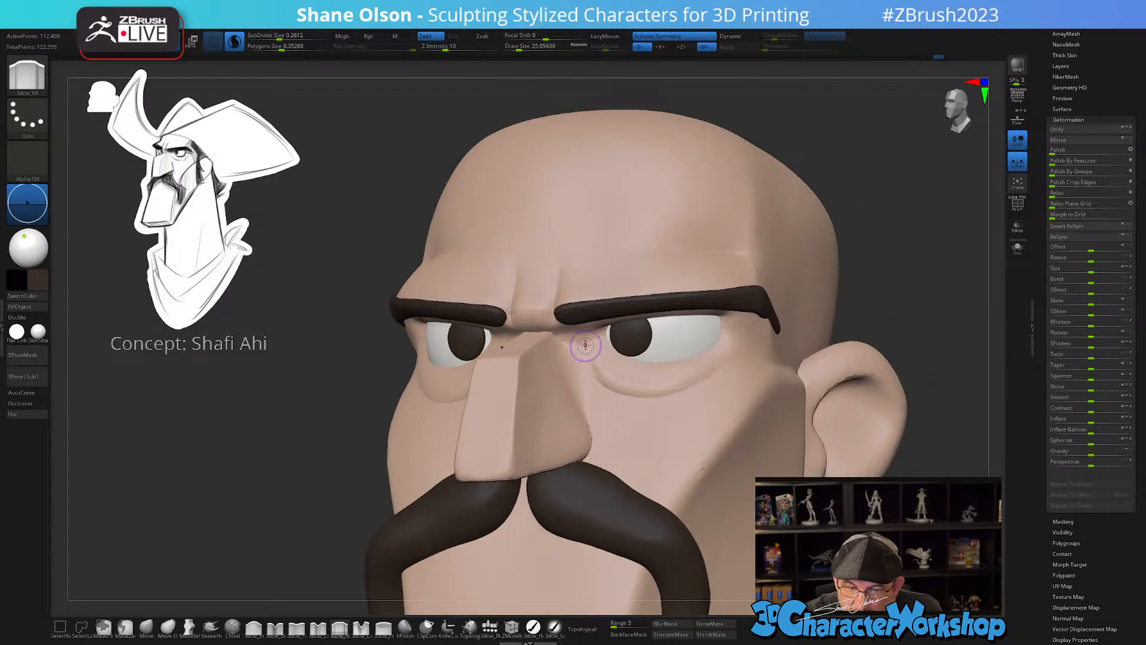
drag(607, 335, 638, 319)
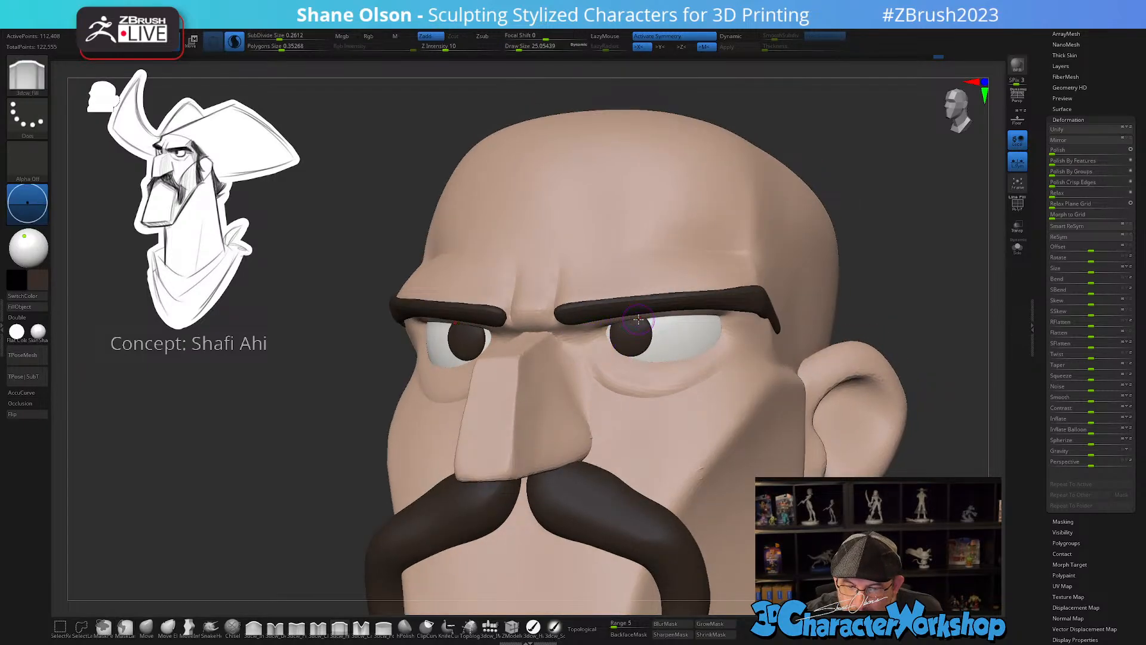
- Carve a fine crease running inward from the inner eye corner toward the nose bridge with a brush sized about 25
click(277, 636)
mouse_move(376, 499)
right_down()
mouse_move(581, 342)
mouse_move(737, 325)
mouse_move(654, 338)
mouse_move(594, 314)
right_up()
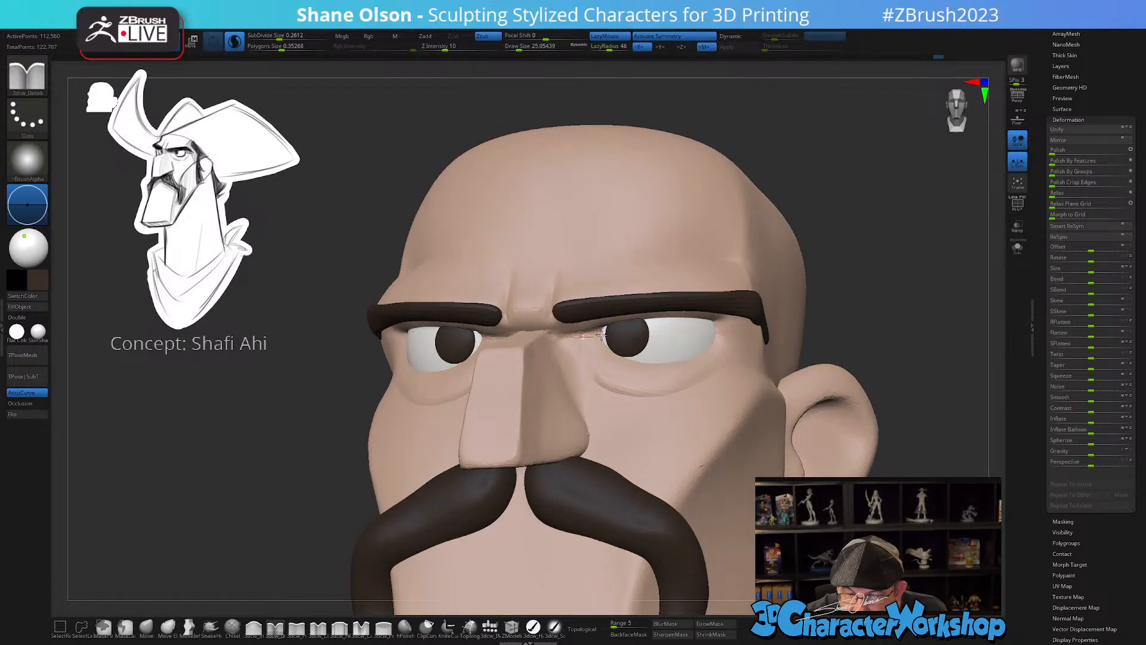
mouse_move(660, 376)
right_down()
mouse_move(643, 420)
mouse_move(651, 412)
right_up()
right_drag(738, 382, 708, 391)
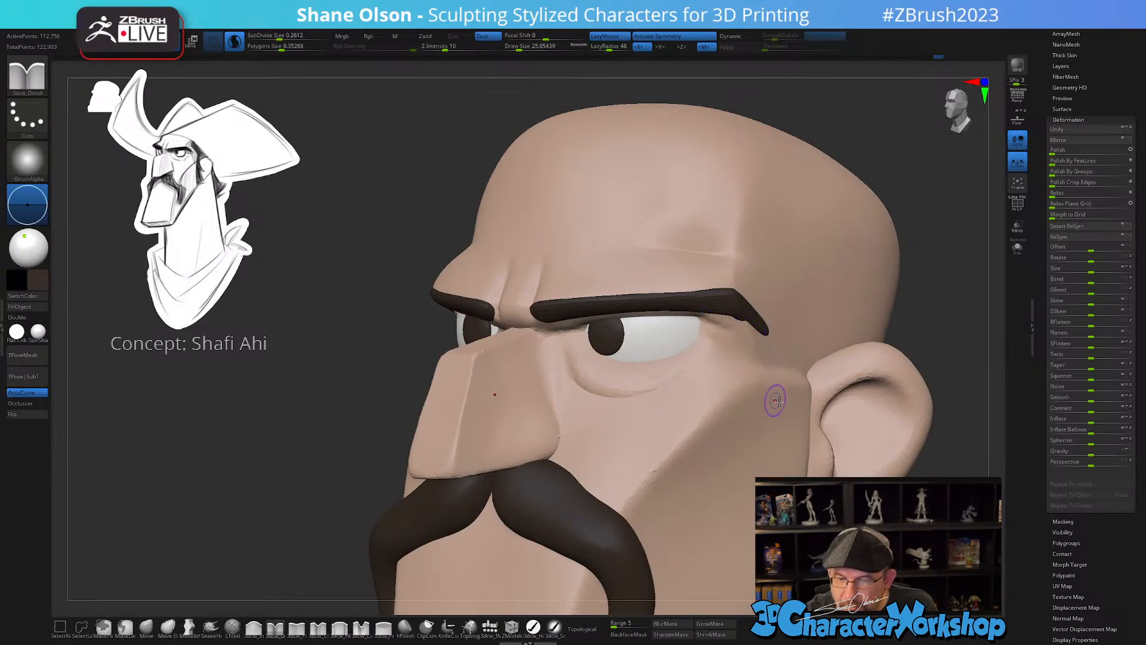
- Sculpt and smooth the skin between the outer eye corner and the brow tip with a brush sized about 37
mouse_move(776, 401)
right_down()
mouse_move(814, 436)
mouse_move(765, 427)
mouse_move(754, 453)
mouse_move(762, 391)
mouse_move(826, 376)
mouse_move(816, 383)
mouse_move(821, 459)
mouse_move(848, 387)
mouse_move(771, 361)
mouse_move(778, 320)
mouse_move(709, 374)
right_up()
mouse_move(602, 302)
alt+right_down()
mouse_move(651, 260)
mouse_move(650, 288)
mouse_move(588, 338)
alt+right_up()
mouse_move(509, 322)
alt+right_down()
mouse_move(561, 375)
mouse_move(582, 334)
mouse_move(579, 359)
mouse_move(520, 320)
alt+right_up()
shift+drag(507, 340, 523, 275)
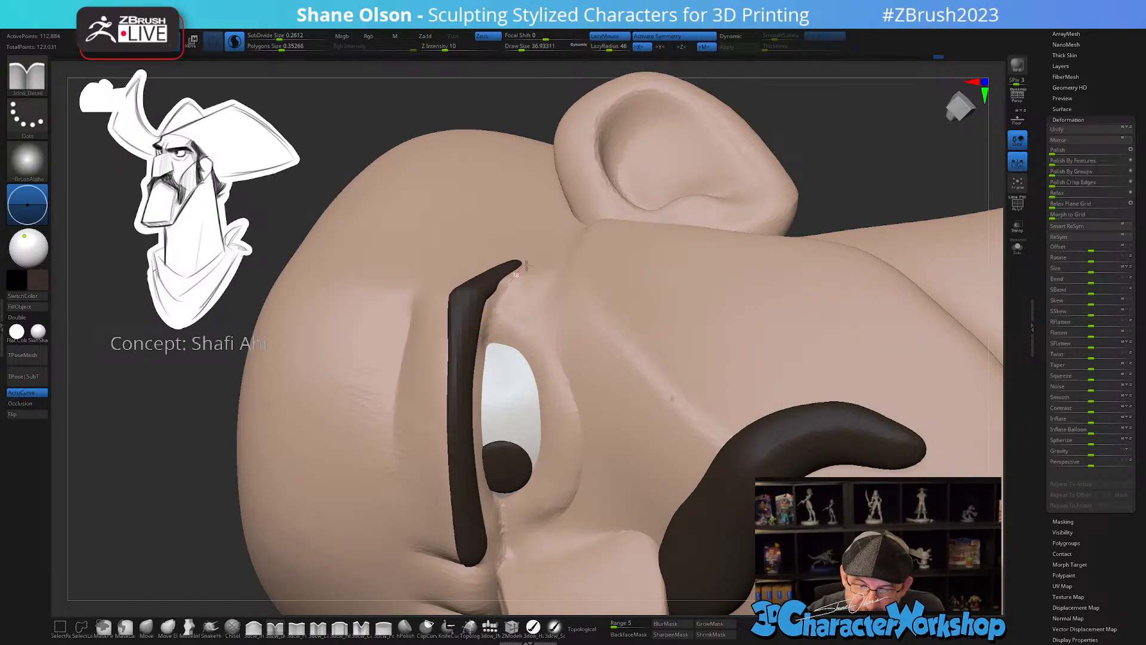
right_drag(519, 292, 520, 310)
drag(491, 340, 512, 283)
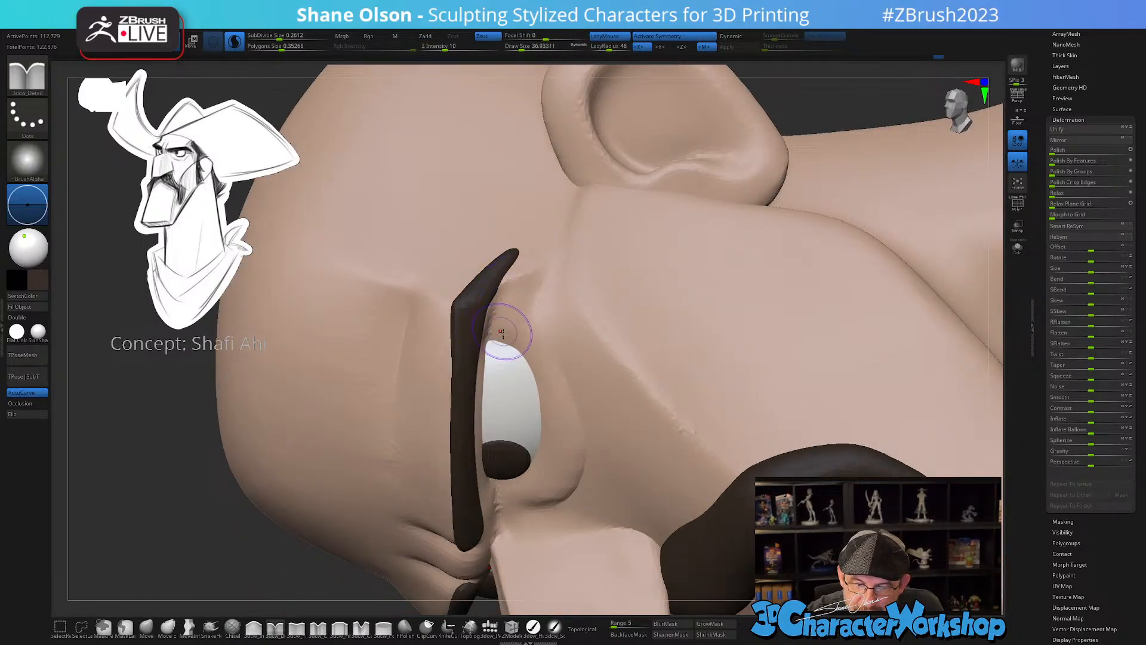
right_drag(510, 331, 517, 302)
drag(491, 348, 491, 344)
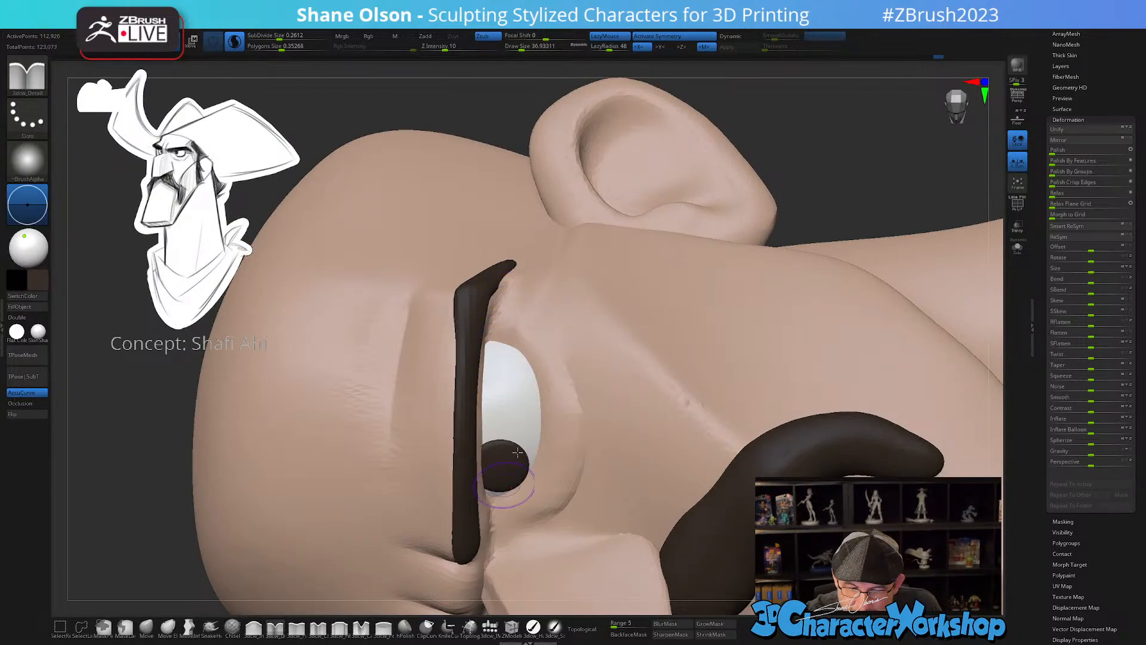
right_drag(525, 399, 553, 385)
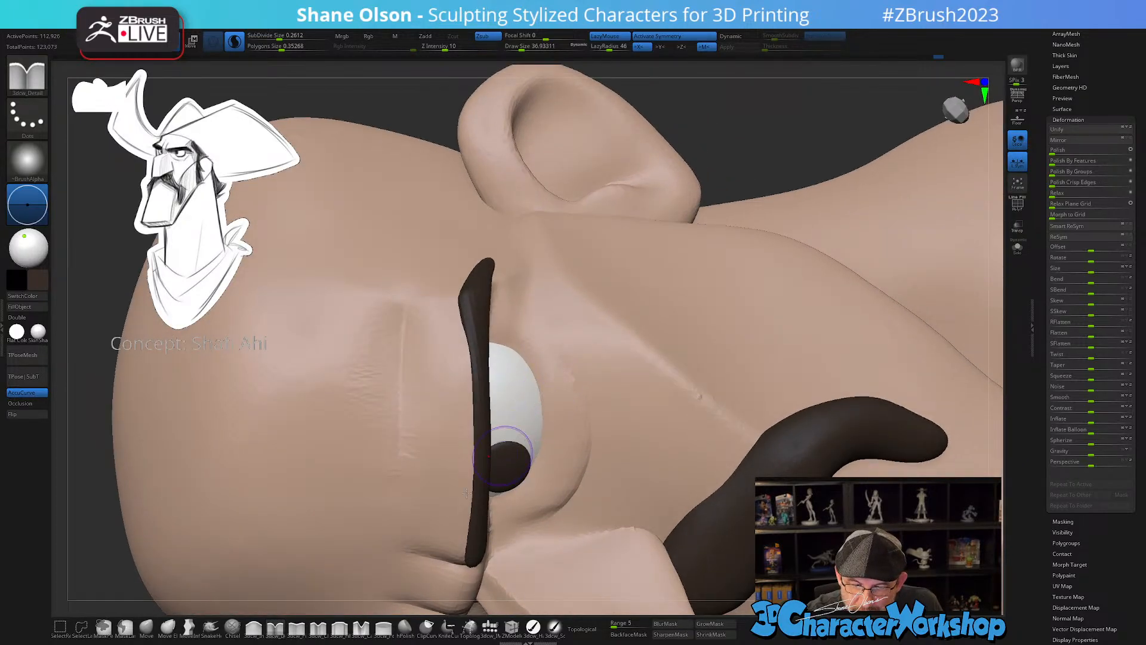
- Sharpen the rim of the lower eyelid along the eyeball with the Pinch brush sized about 23
click(317, 626)
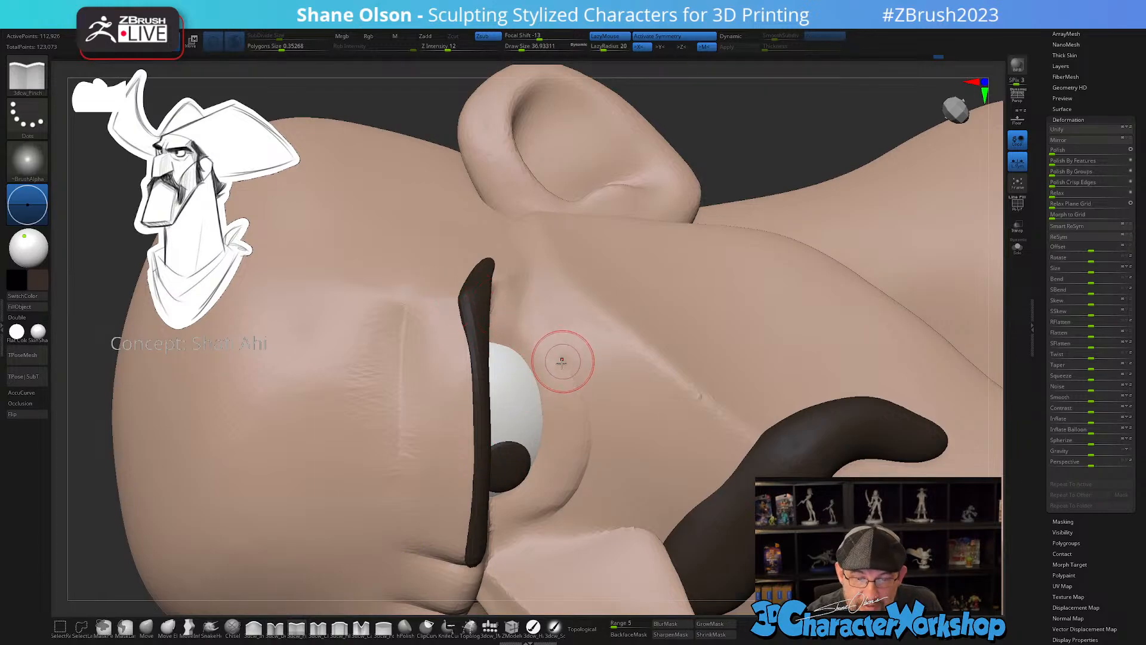
key(s)
drag(559, 364, 556, 365)
alt+right_drag(564, 361, 577, 320)
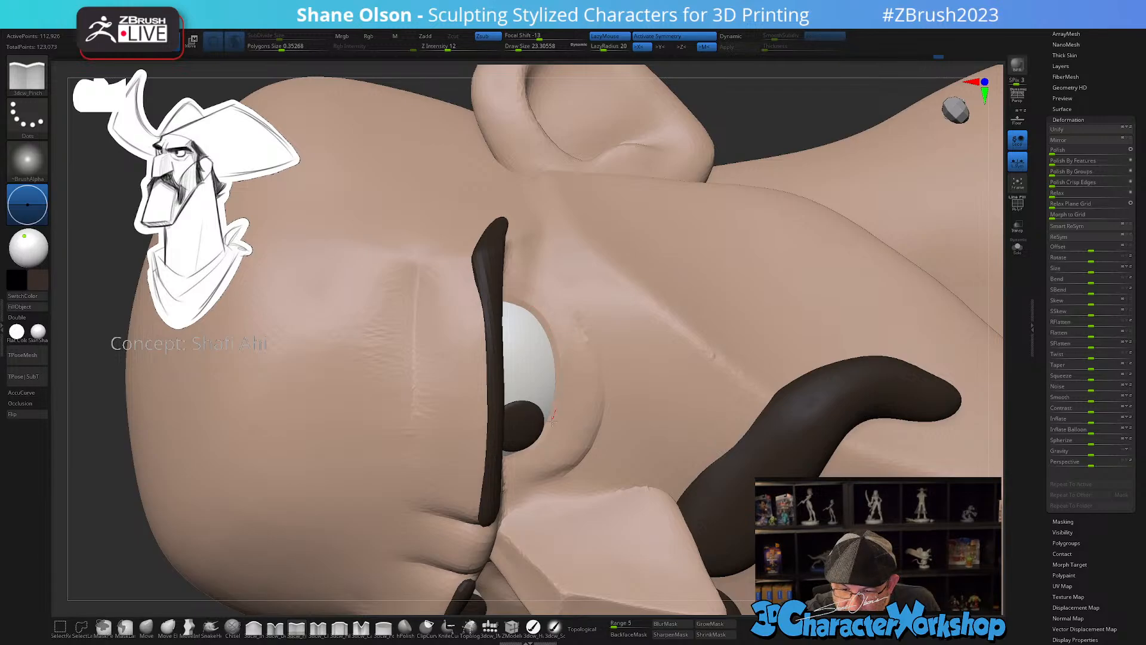
right_drag(517, 456, 554, 325)
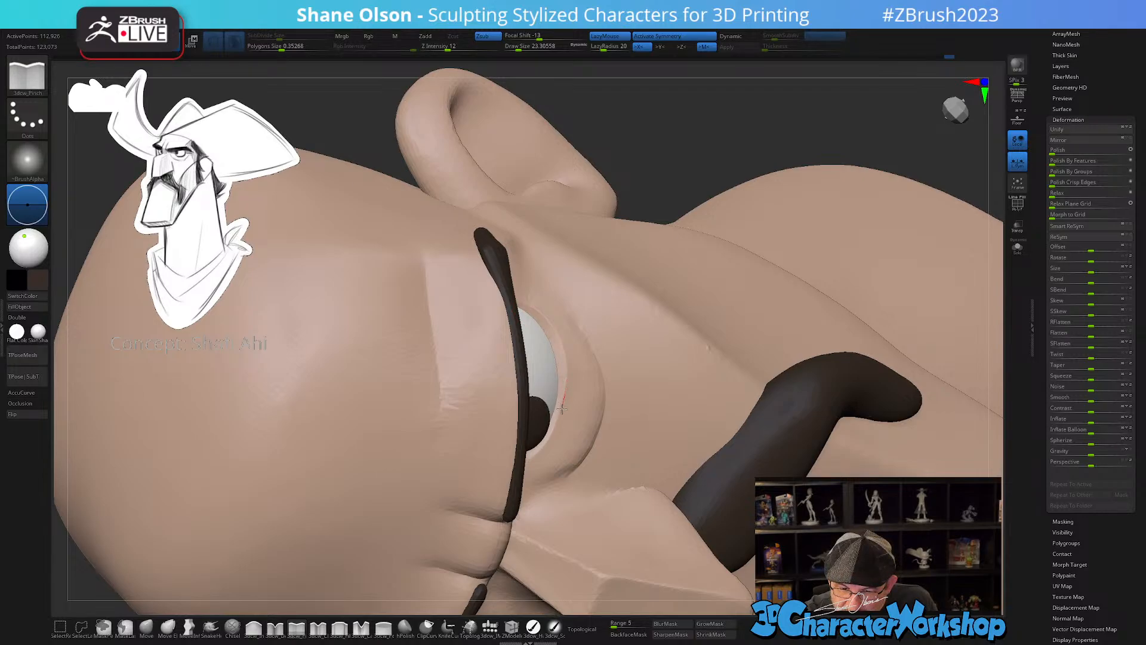
ctrl+right_drag(604, 491, 603, 412)
right_drag(603, 412, 622, 498)
right_drag(668, 426, 693, 449)
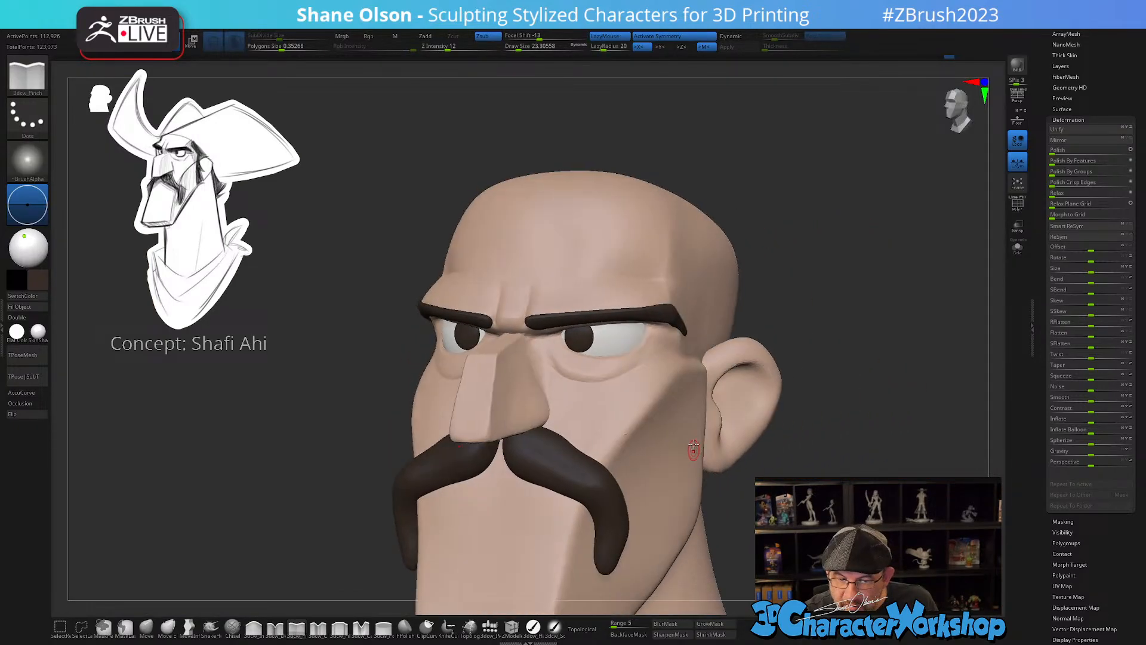
- Pinch the crease between the inner eye corner and the brow with the brush sized about 33
mouse_move(663, 343)
ctrl+right_down()
mouse_move(670, 473)
mouse_move(606, 488)
mouse_move(510, 475)
ctrl+right_up()
key(s)
drag(481, 474, 483, 474)
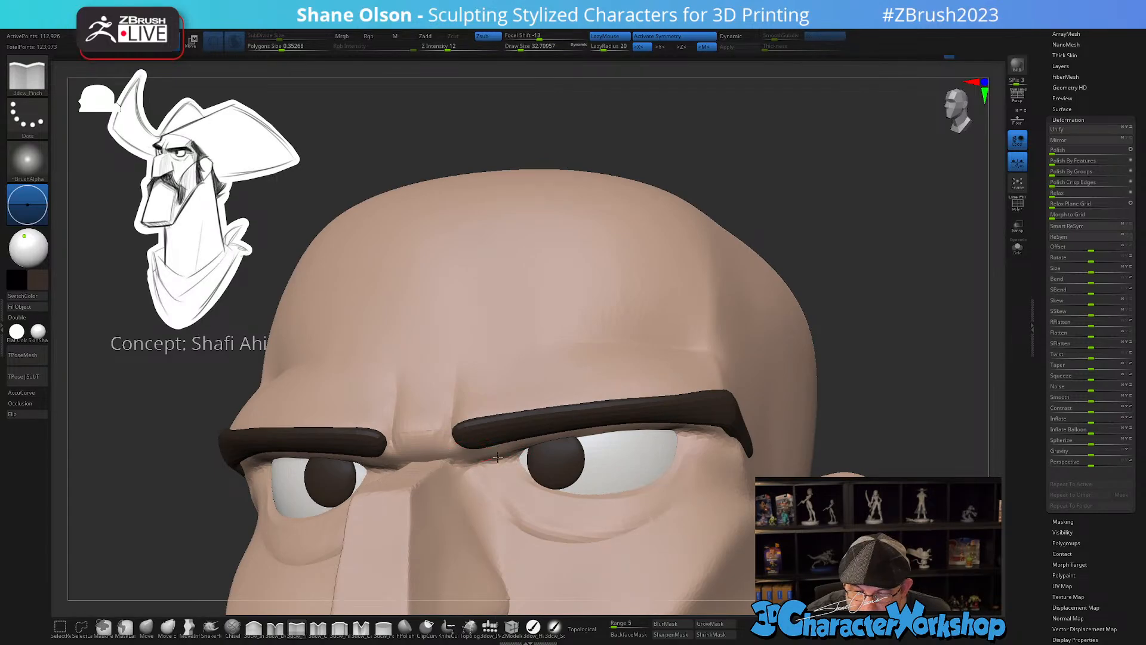
right_drag(634, 488, 545, 350)
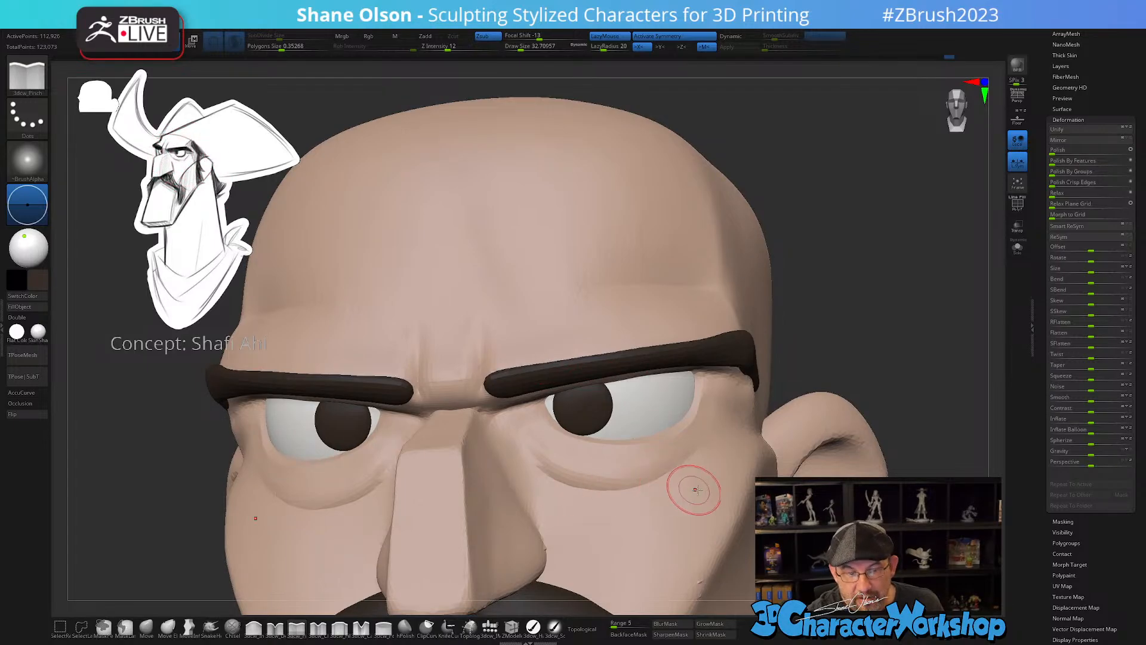
mouse_move(691, 486)
right_down()
mouse_move(665, 492)
mouse_move(673, 486)
mouse_move(672, 506)
right_up()
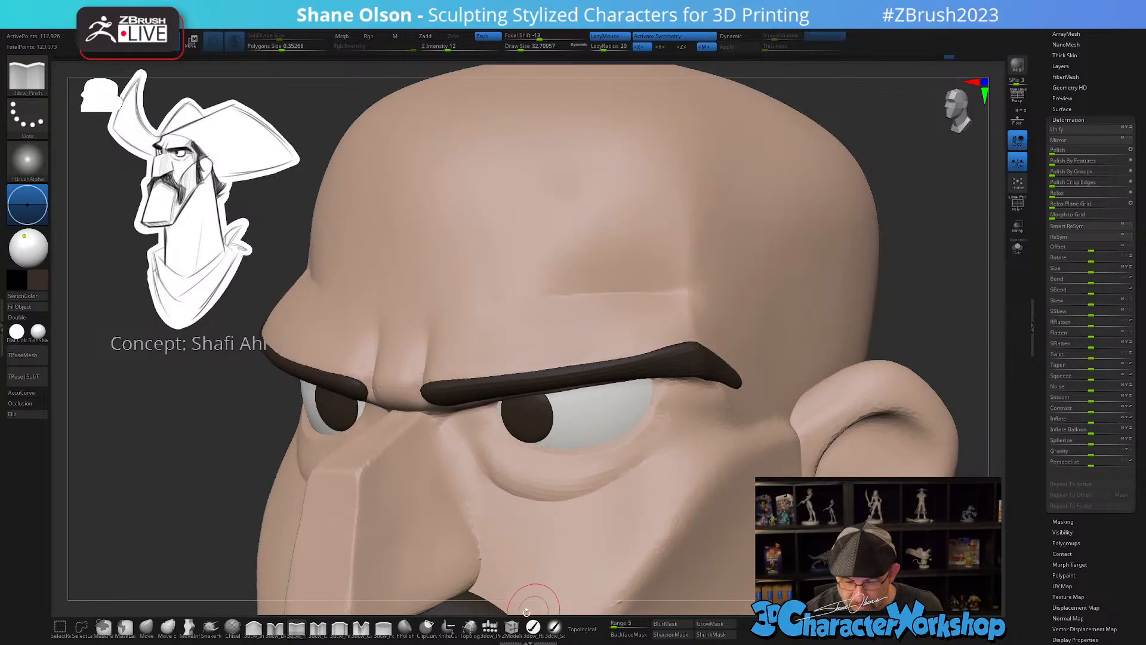
- Draw two parallel Topology brush curves along the lower eyelid from the inner to the outer corner, at size about 12
click(469, 626)
key(s)
drag(553, 470, 546, 471)
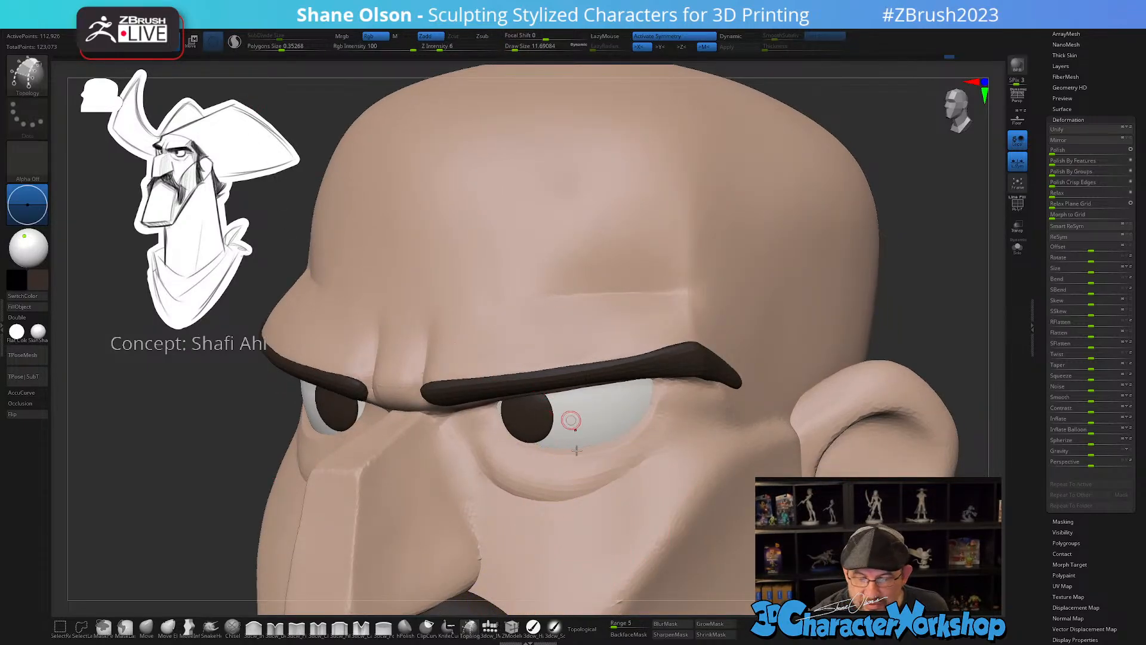
alt+right_drag(571, 420, 562, 444)
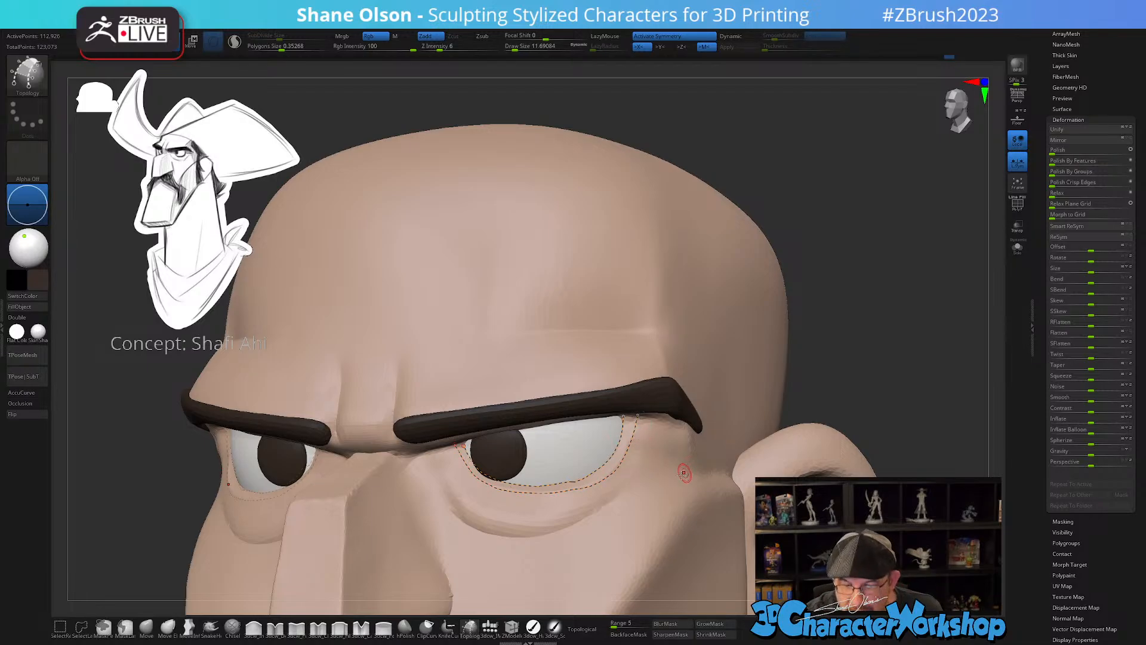
right_drag(684, 473, 451, 457)
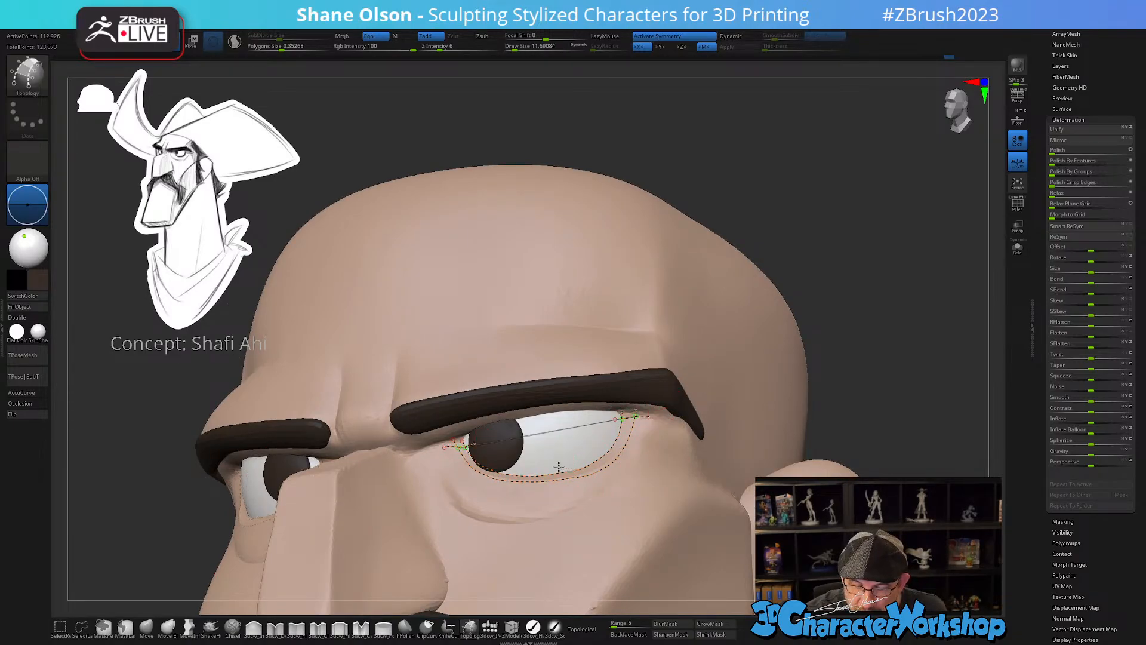
- Draw short cross curves over the two lower eyelid curves to divide the strip into faces along its whole length
drag(559, 467, 560, 500)
right_drag(626, 497, 622, 522)
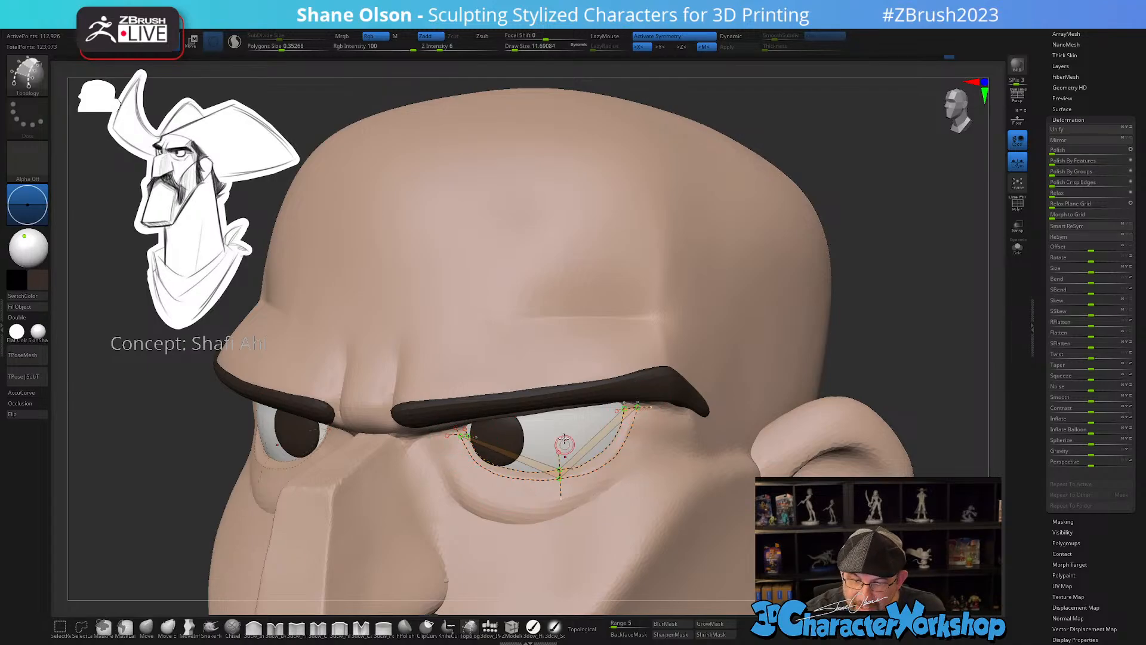
right_drag(604, 507, 603, 449)
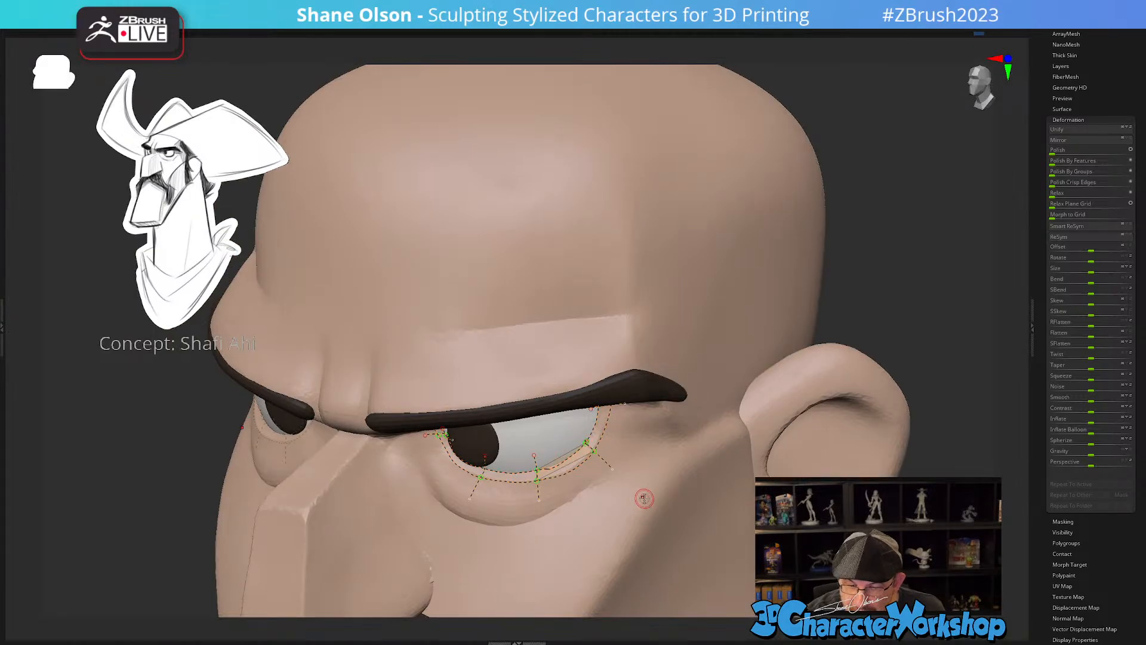
key(Tab)
right_drag(635, 504, 719, 507)
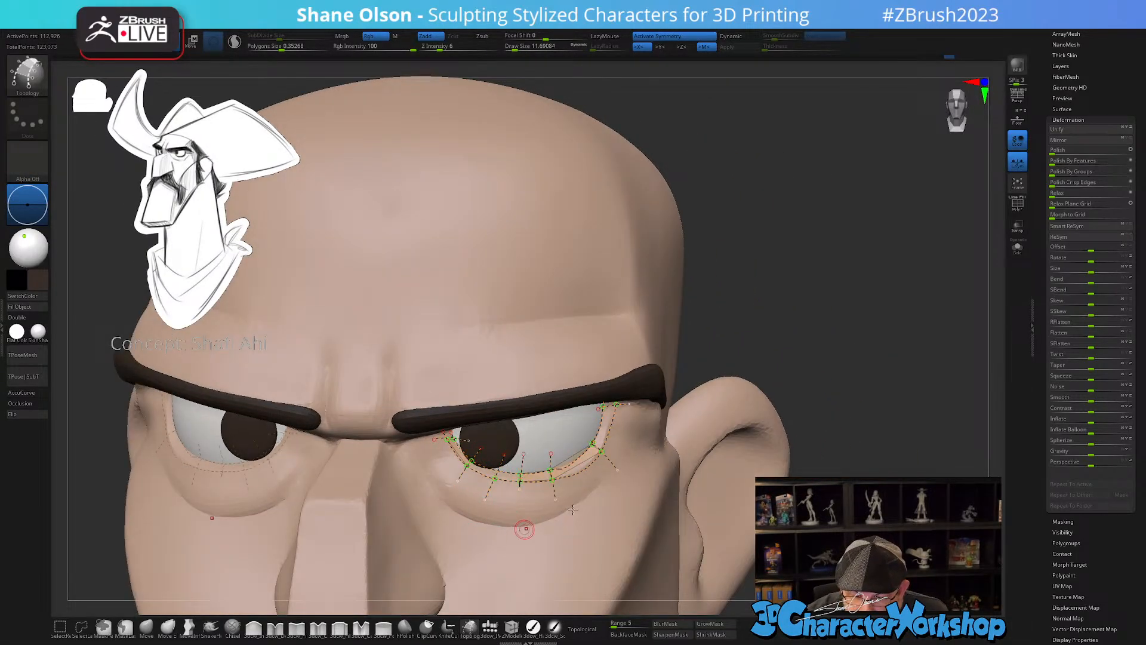
right_drag(573, 509, 571, 450)
right_drag(680, 522, 628, 459)
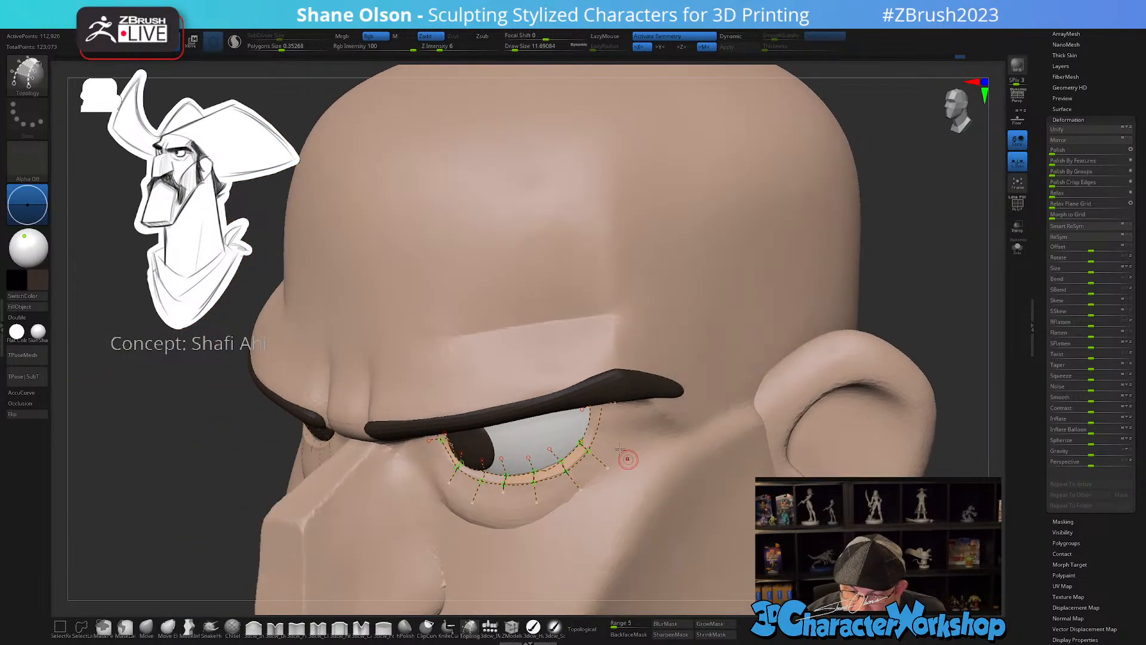
right_drag(647, 535, 661, 525)
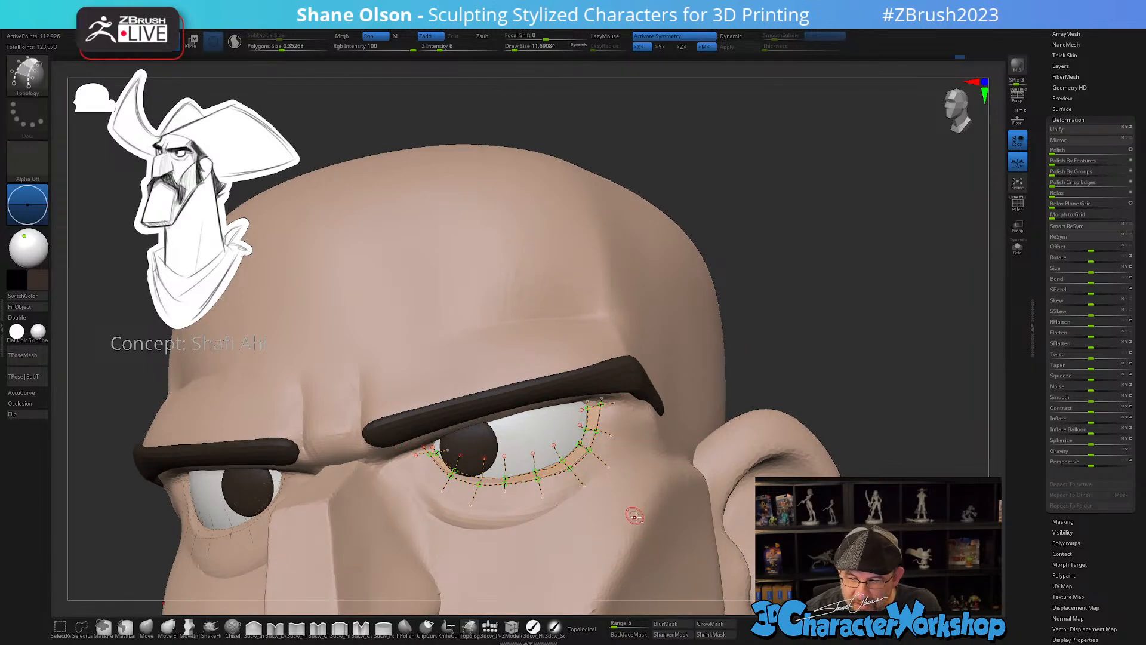
right_drag(666, 544, 660, 560)
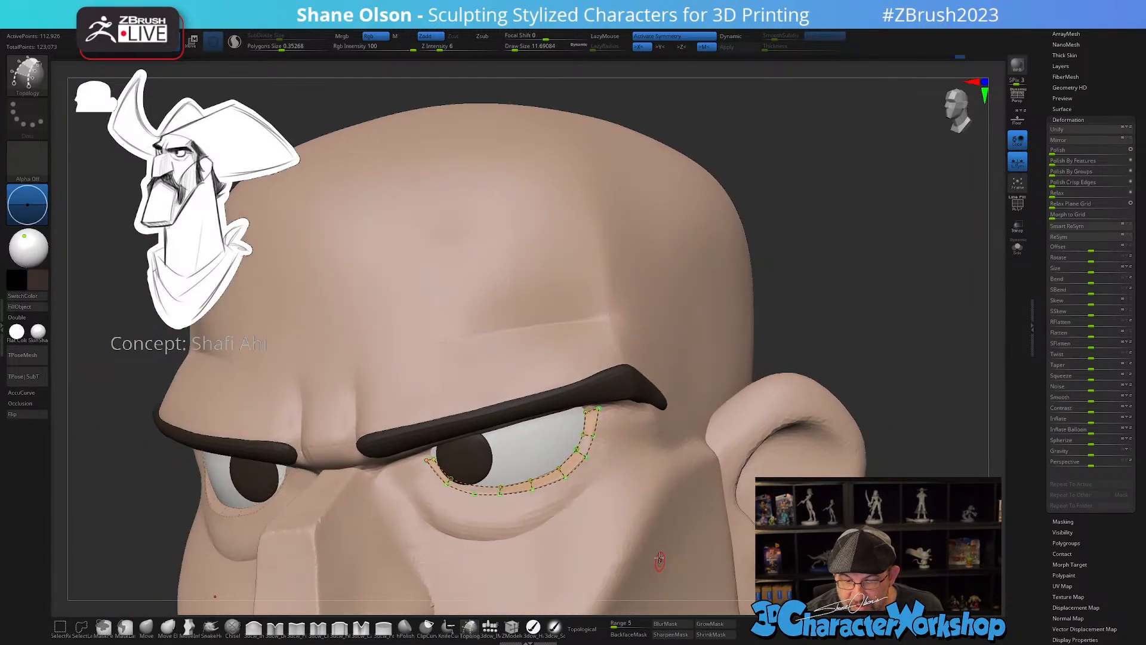
- Try to generate the eyelid strip geometry at draw size about 15.6, and undo it
key(s)
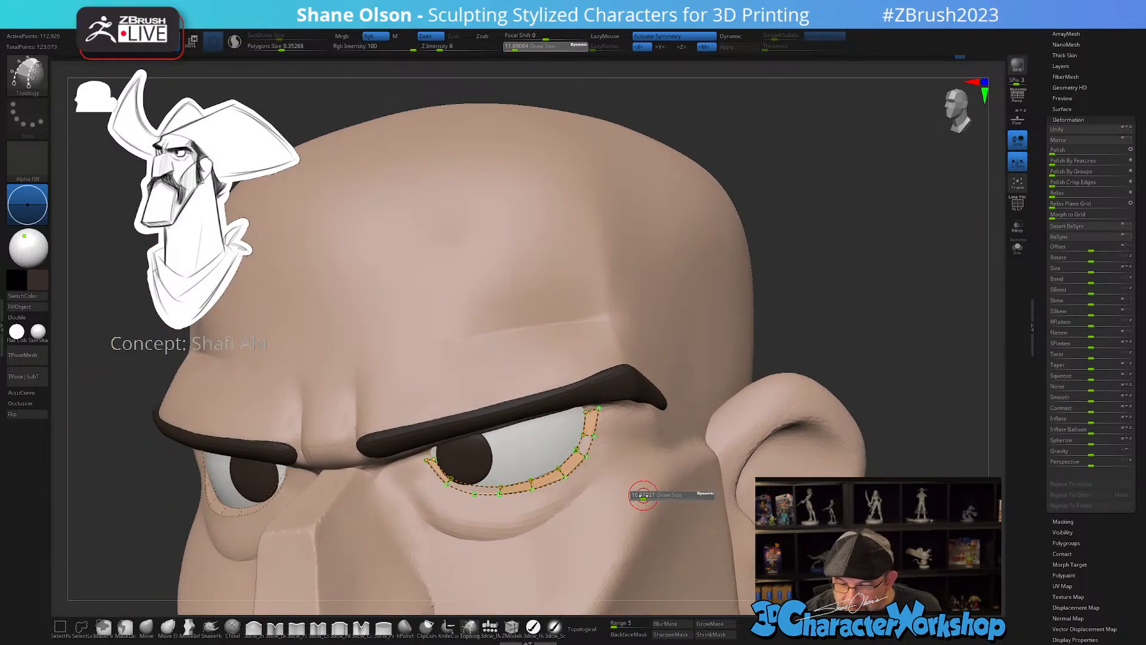
drag(643, 496, 642, 496)
mouse_move(645, 481)
right_down()
mouse_move(629, 525)
mouse_move(668, 506)
right_up()
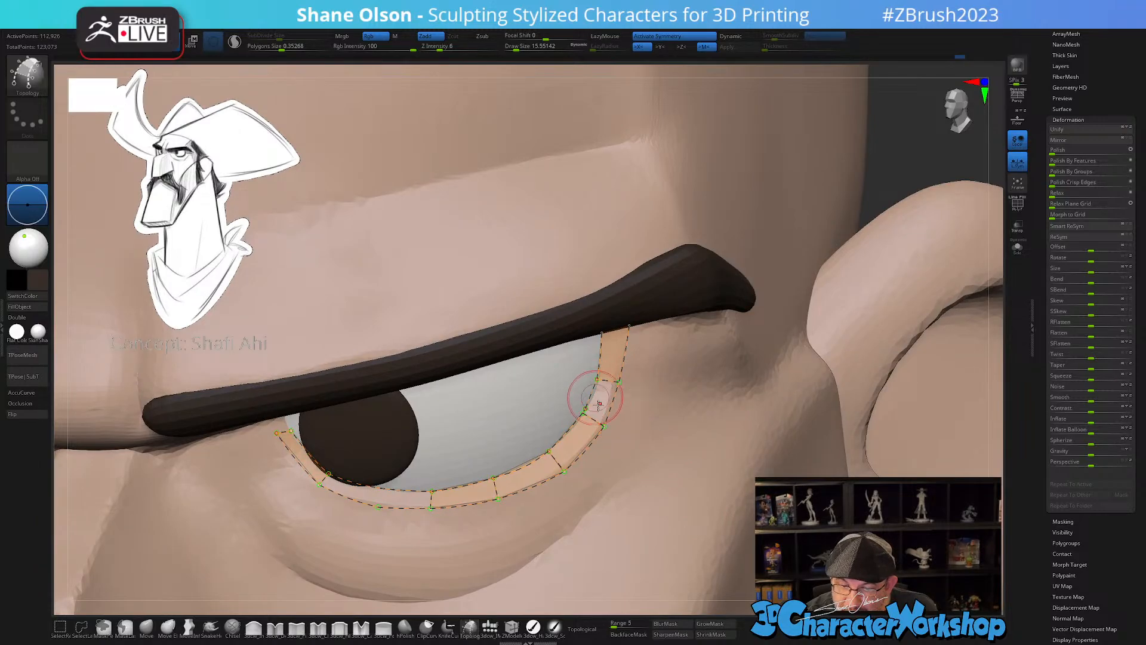
drag(371, 506, 378, 495)
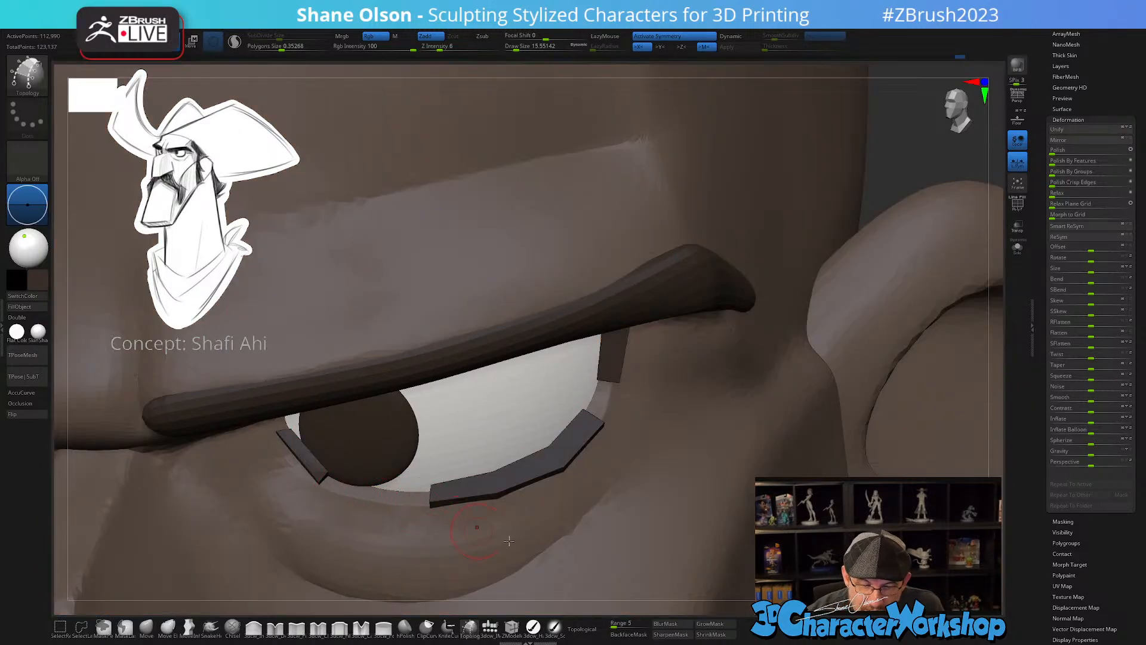
key(ctrl+z)
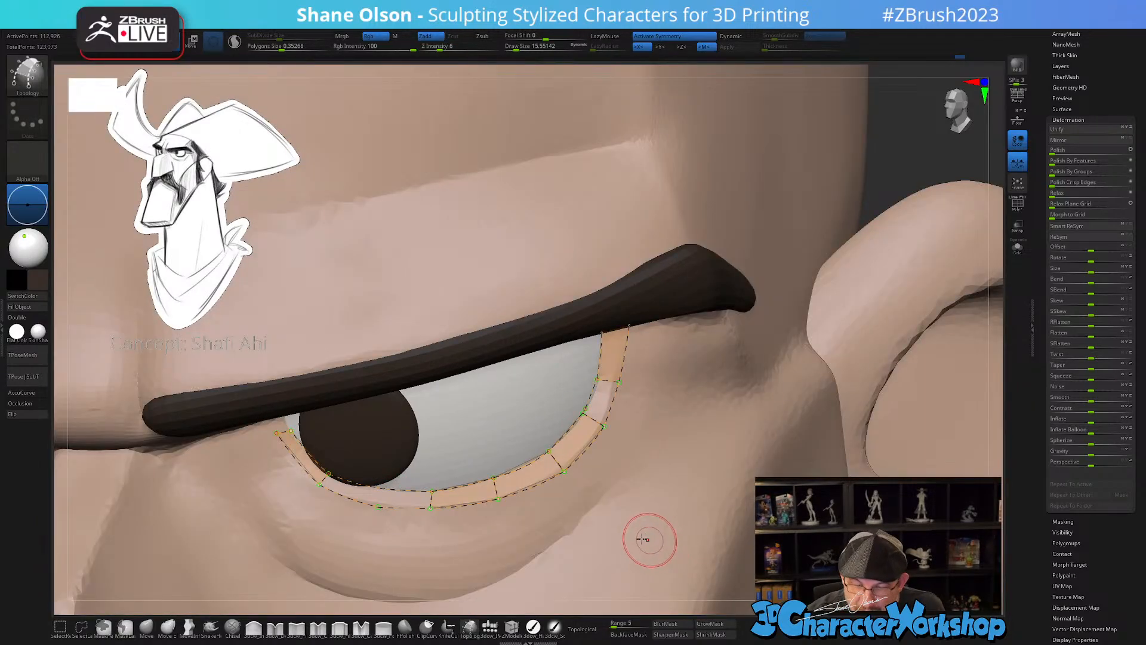
- Repair the topology curves at the gaps in the eyelid strip so every section forms a face, using size about 7.5
key(b)
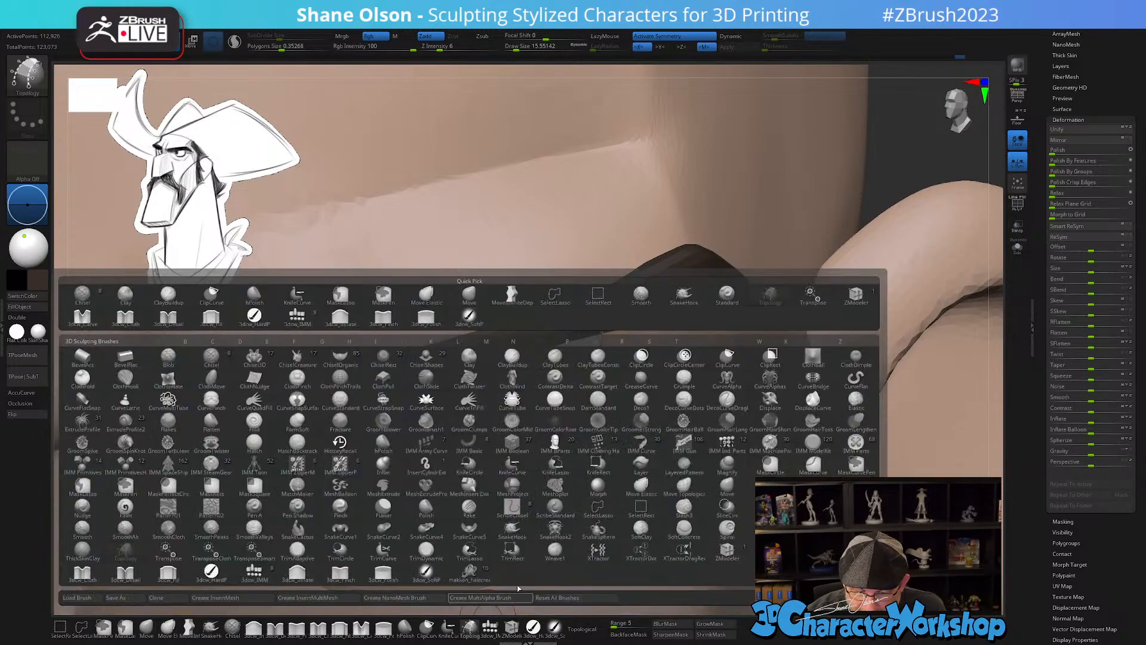
key(s)
drag(599, 556, 596, 555)
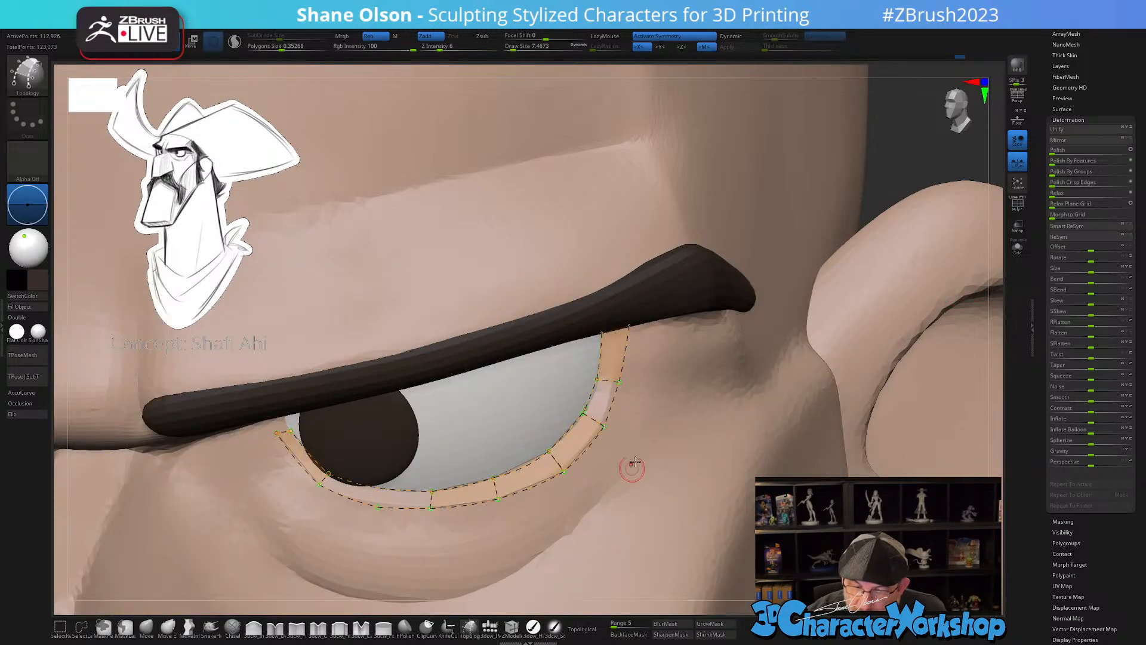
right_drag(632, 418, 627, 472)
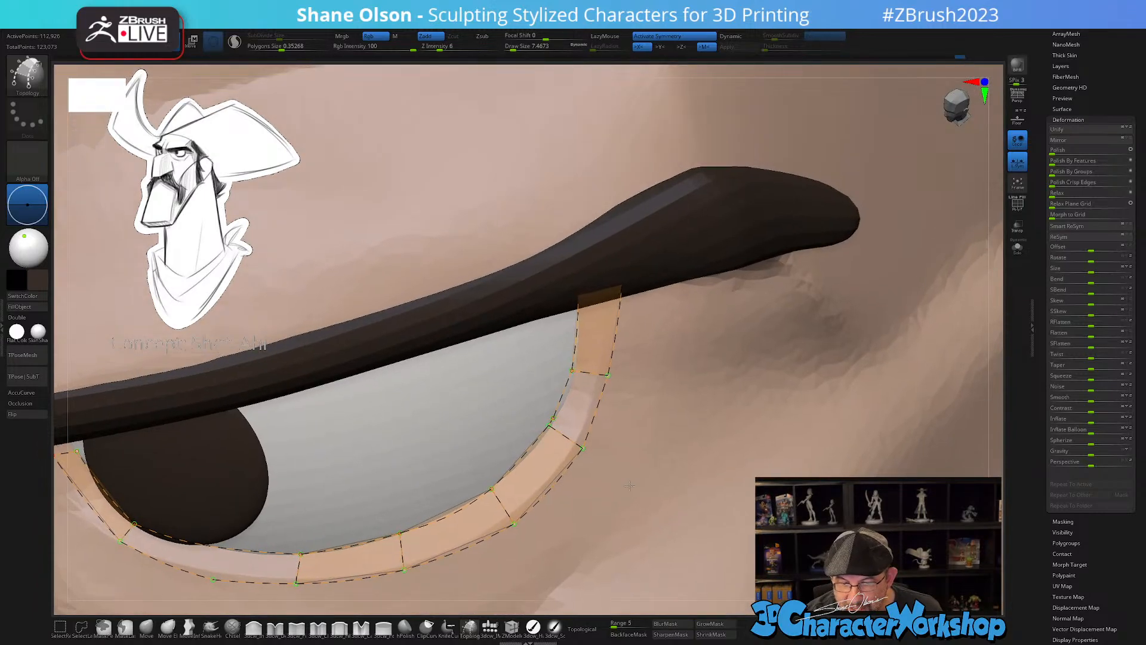
alt+drag(559, 421, 597, 439)
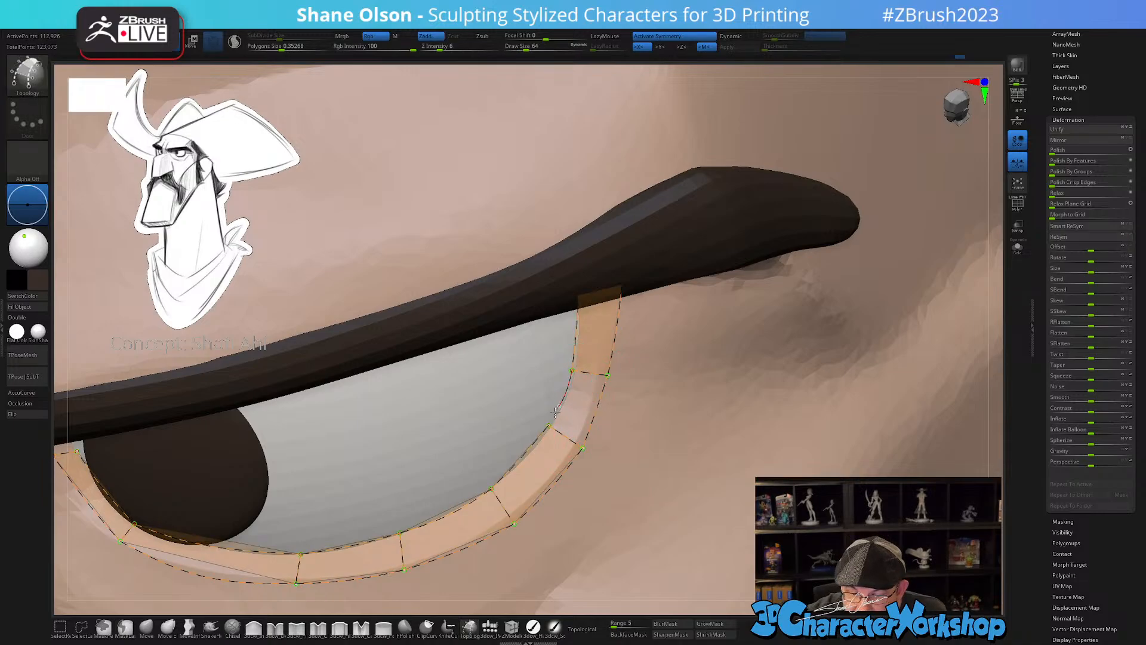
right_drag(637, 507, 622, 496)
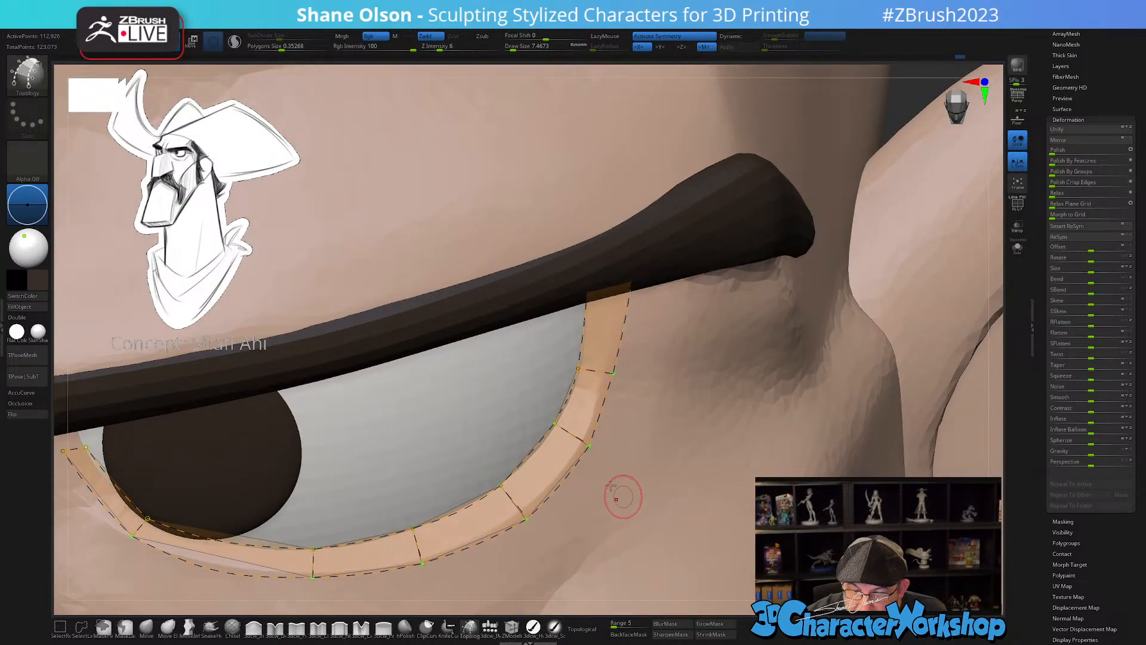
alt+right_drag(587, 382, 707, 382)
right_drag(768, 515, 834, 486)
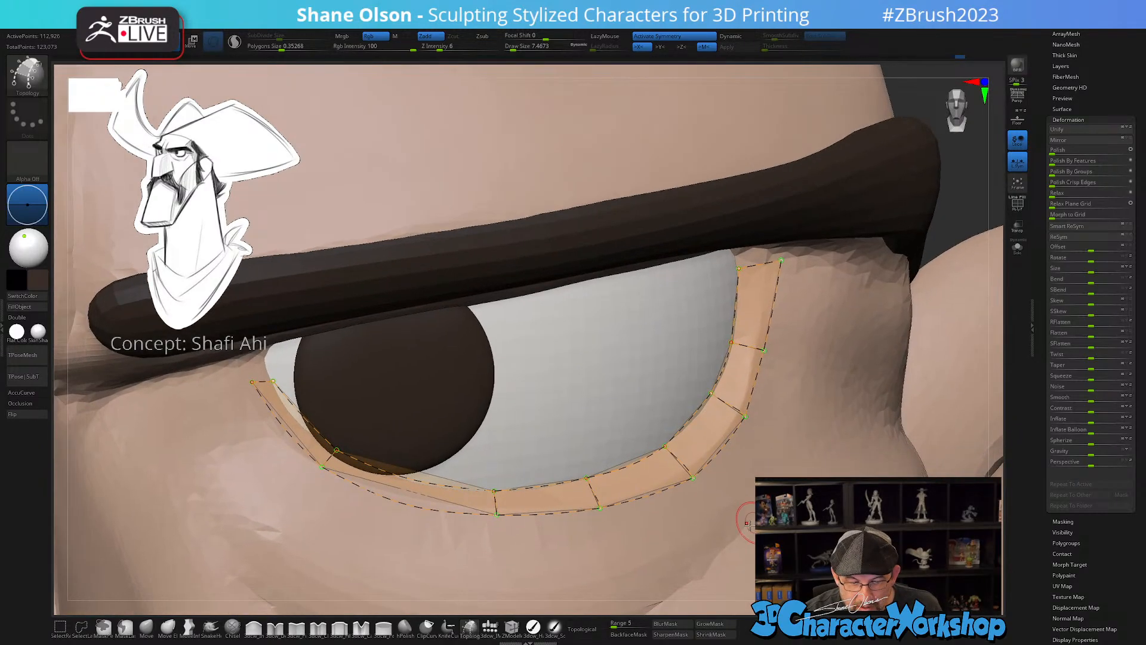
- Generate the lower eyelid strip geometry from the topology curves at draw size about 12.9
right_drag(633, 556, 518, 561)
mouse_move(655, 543)
right_down()
mouse_move(665, 568)
mouse_move(725, 558)
mouse_move(693, 513)
right_up()
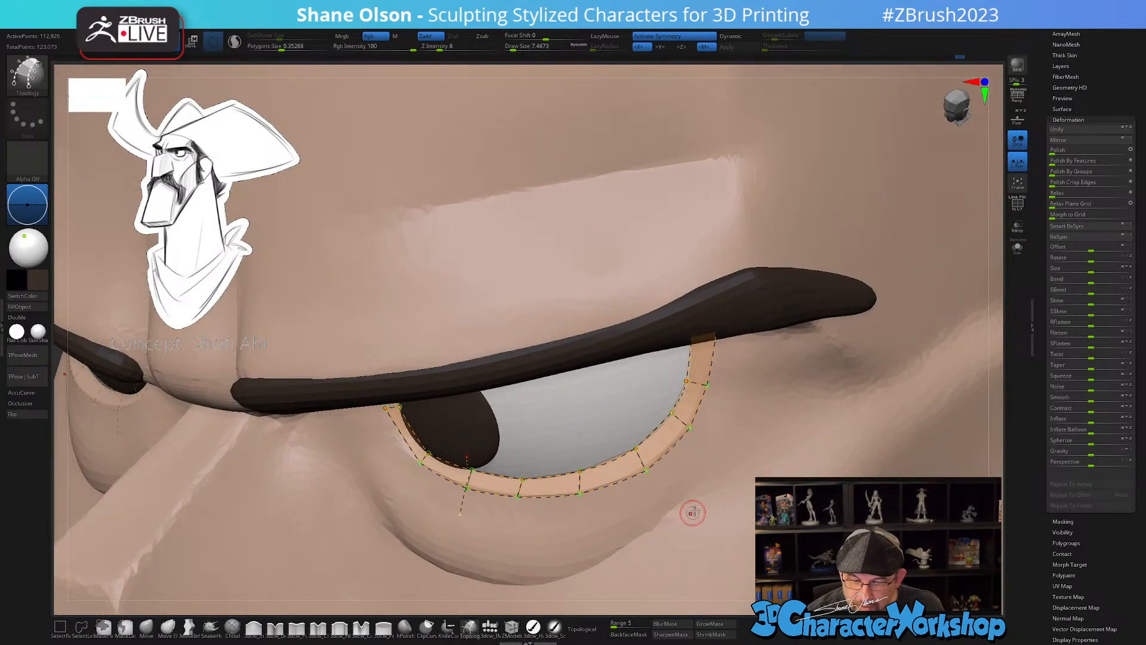
key(s)
drag(723, 481, 726, 481)
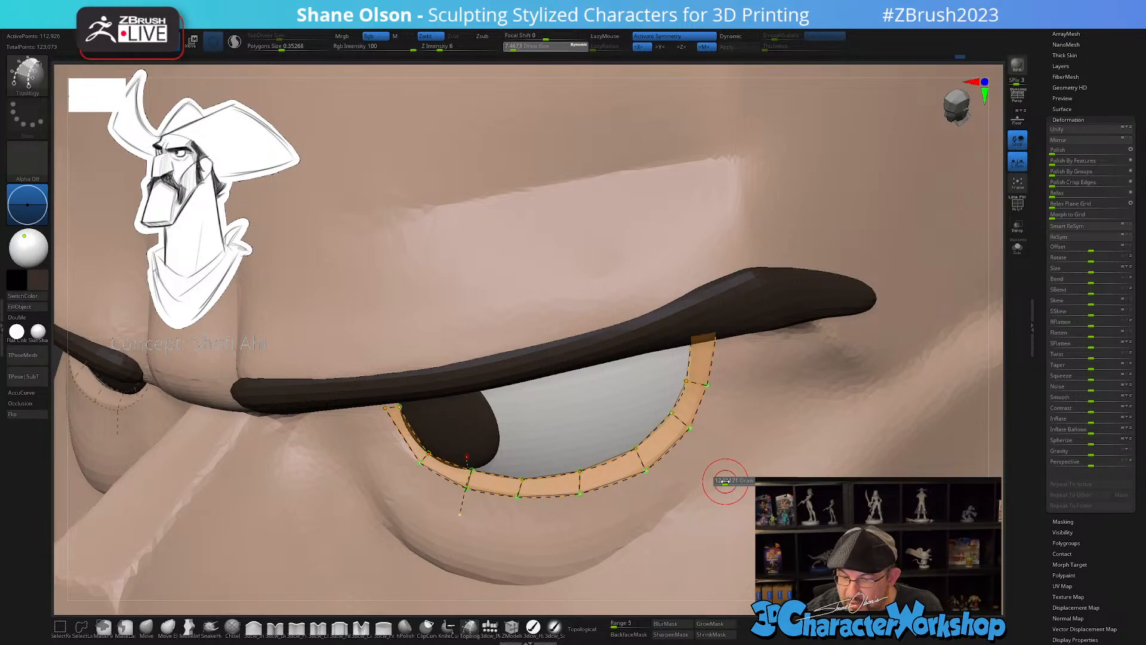
right_drag(735, 453, 735, 440)
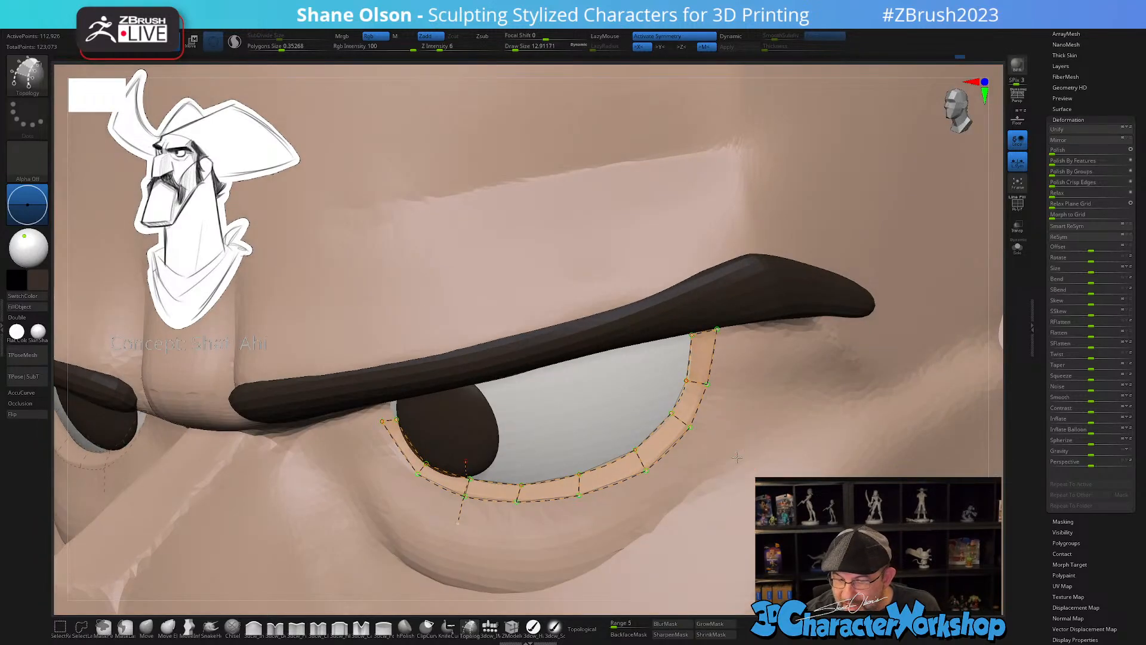
click(720, 485)
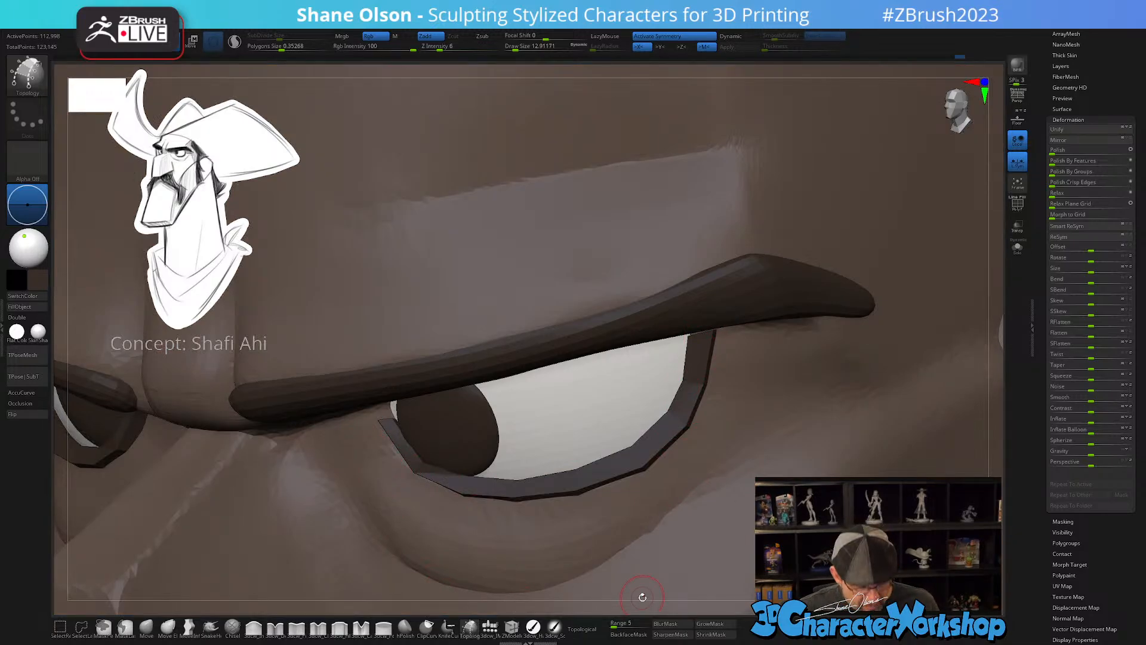
- Split the new eyelid strips off the head into their own subtool and select it with the polyframe shown
key(space)
click(645, 406)
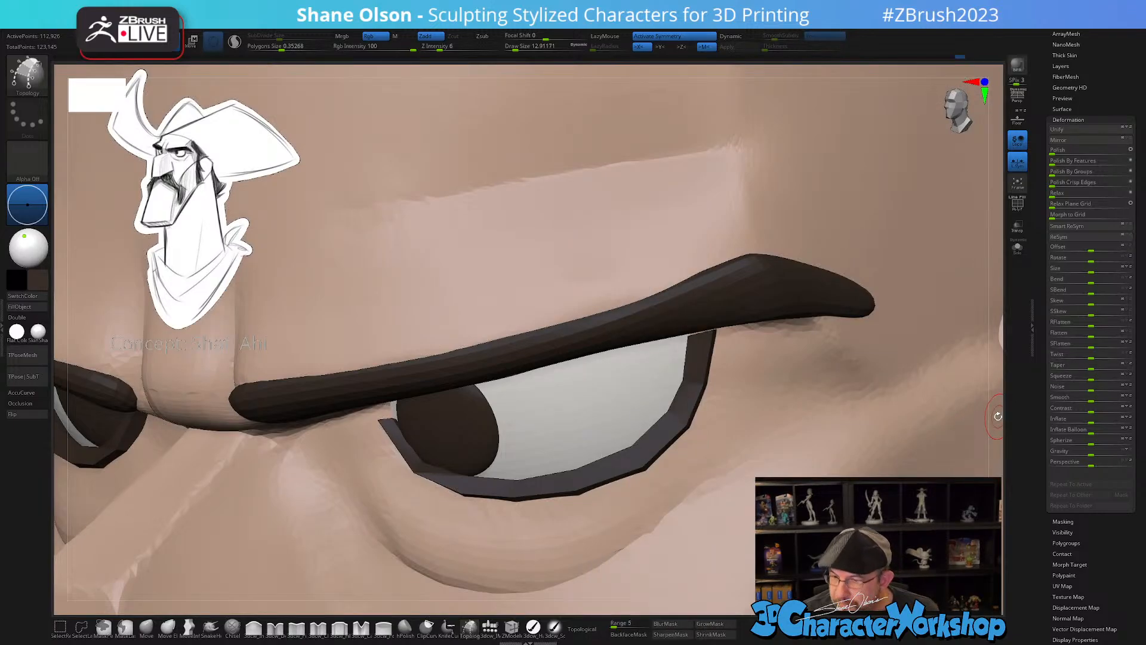
mouse_move(999, 416)
alt+mouse_down()
mouse_move(986, 270)
mouse_move(878, 226)
mouse_move(898, 218)
mouse_move(816, 233)
mouse_move(872, 308)
mouse_move(893, 307)
mouse_move(852, 343)
mouse_move(826, 271)
mouse_move(814, 318)
alt+mouse_up()
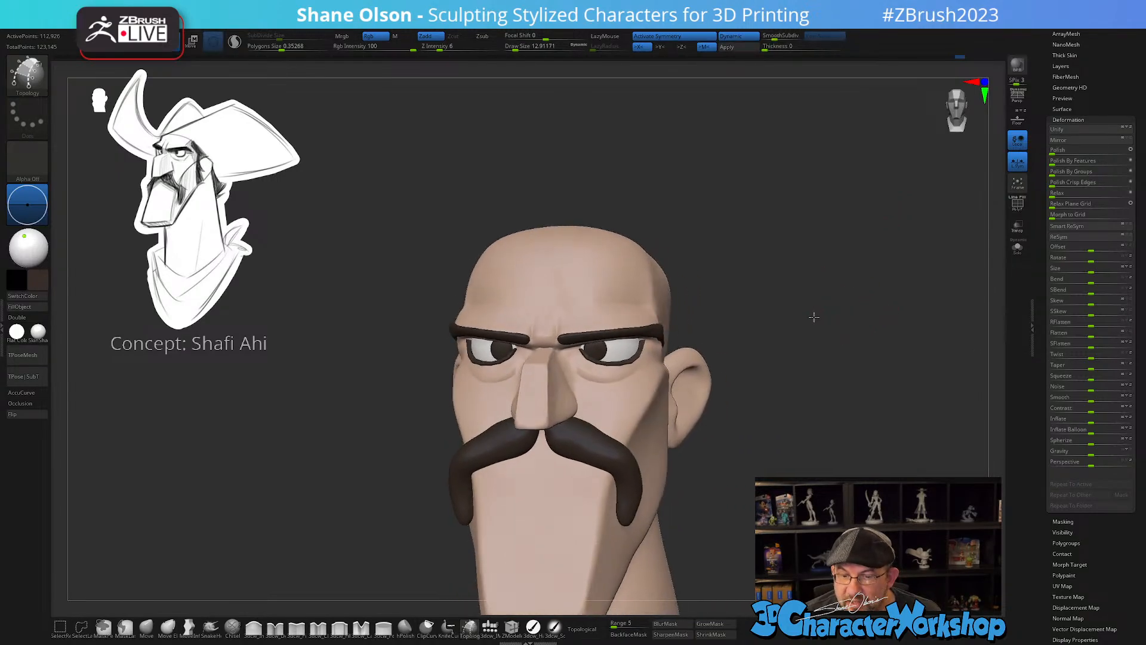
key(shift+f)
drag(824, 277, 829, 285)
key(shift)
key(shift)
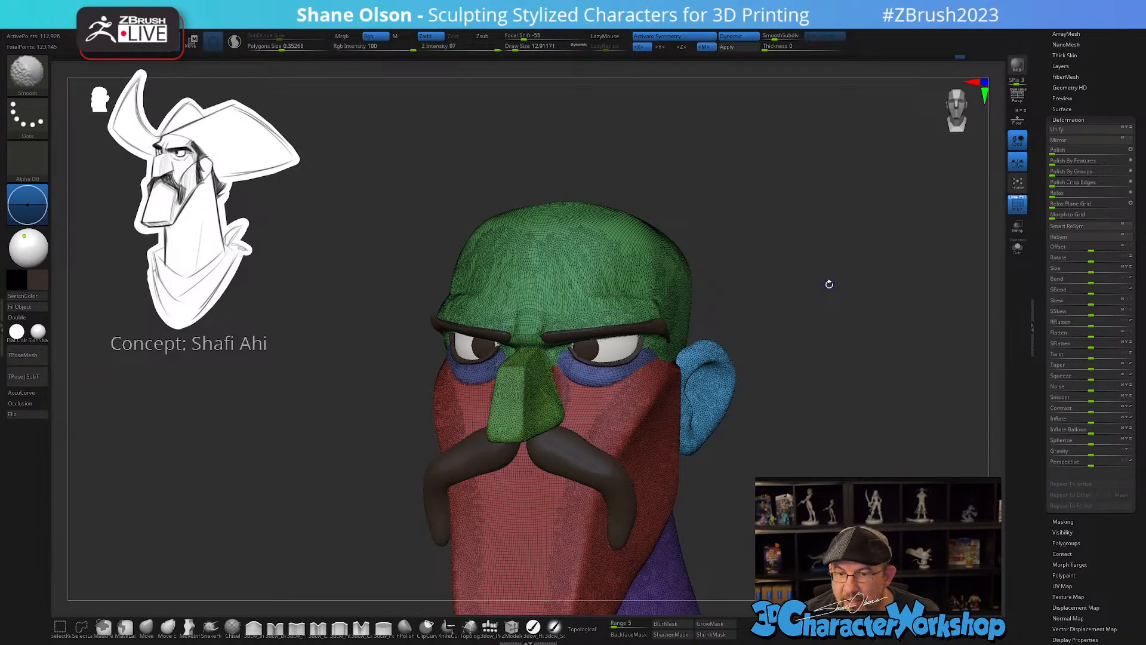
key(shift)
key(shift+f)
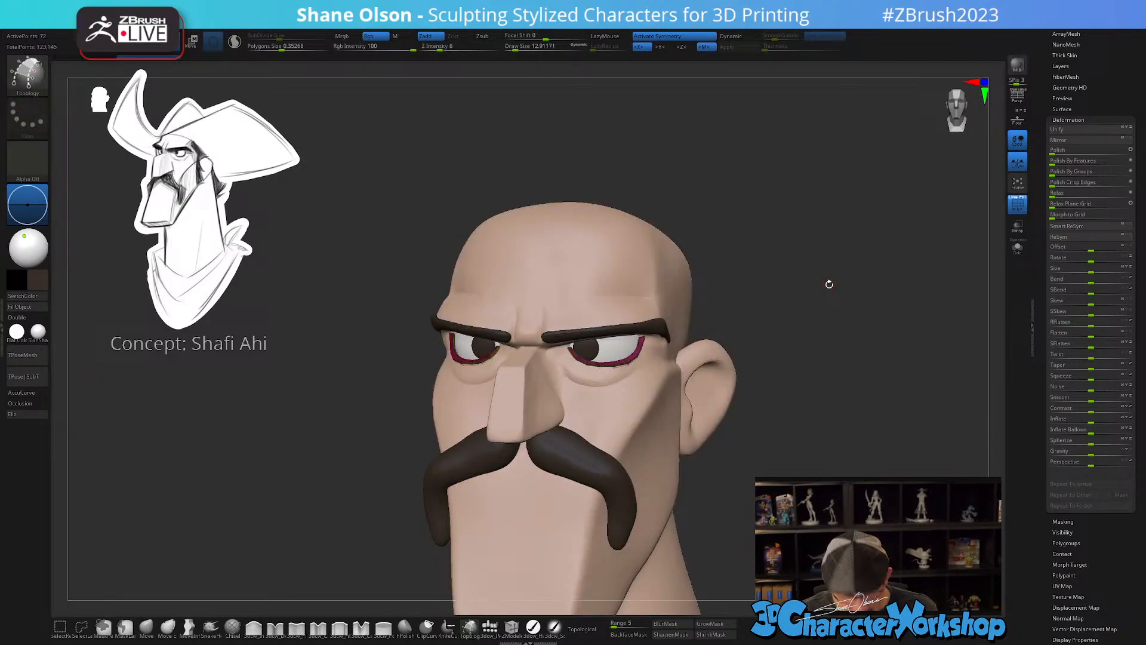
- Turn on dynamic subdivision for the eyelid strips and adjust their smooth subdivision levels
key(d)
alt+drag(809, 289, 851, 276)
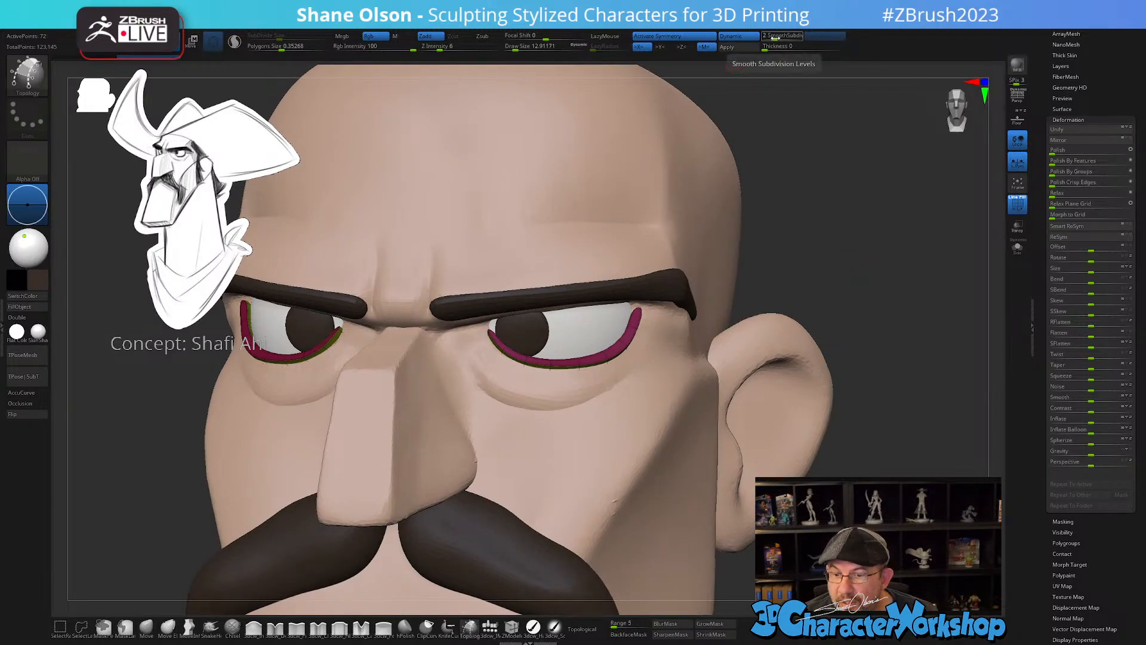
drag(772, 36, 781, 37)
drag(801, 190, 668, 307)
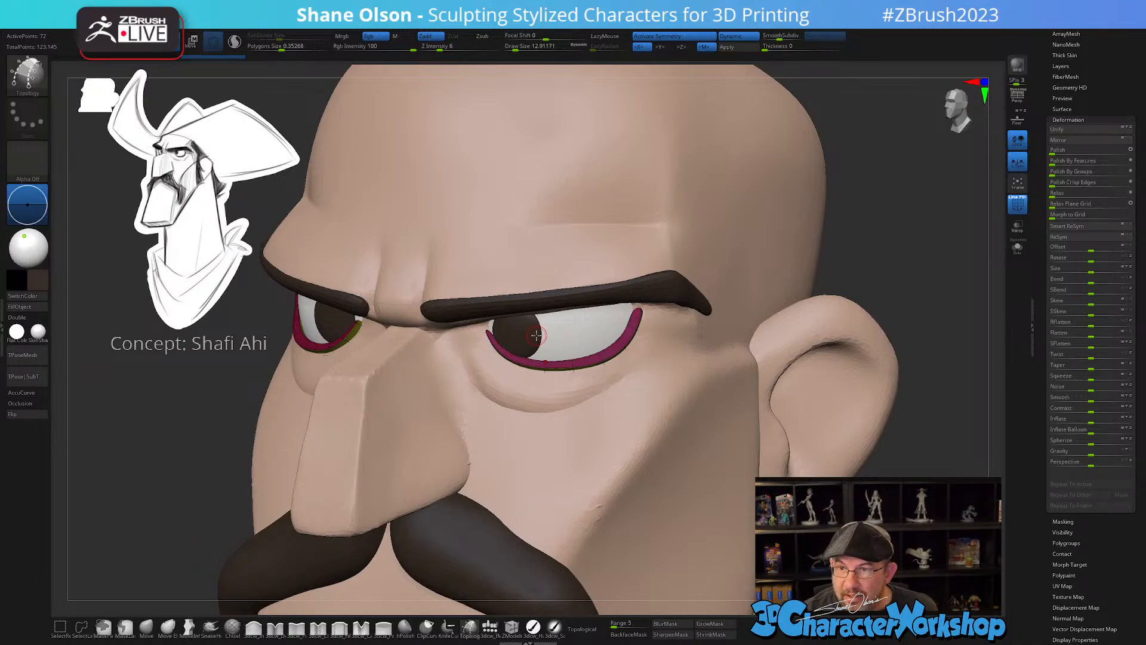
- Shape the lower eyelid strips around the eyeballs with the Move brush at draw size about 54
click(146, 625)
key(s)
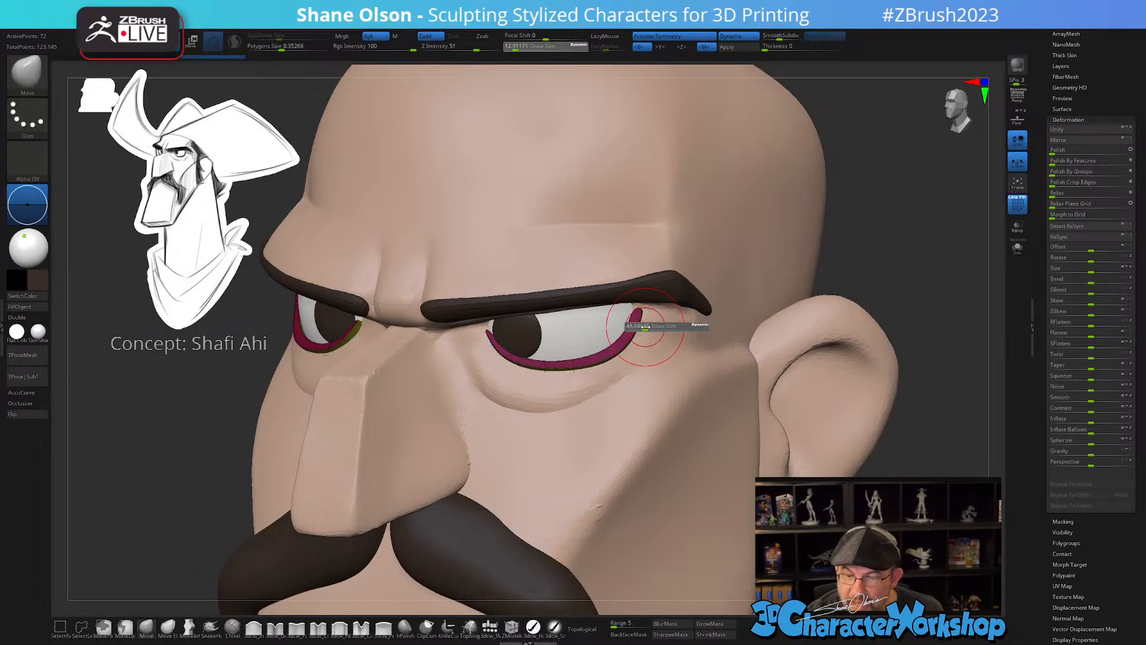
mouse_move(637, 326)
right_down()
mouse_move(643, 298)
mouse_move(504, 349)
right_up()
drag(504, 350, 505, 357)
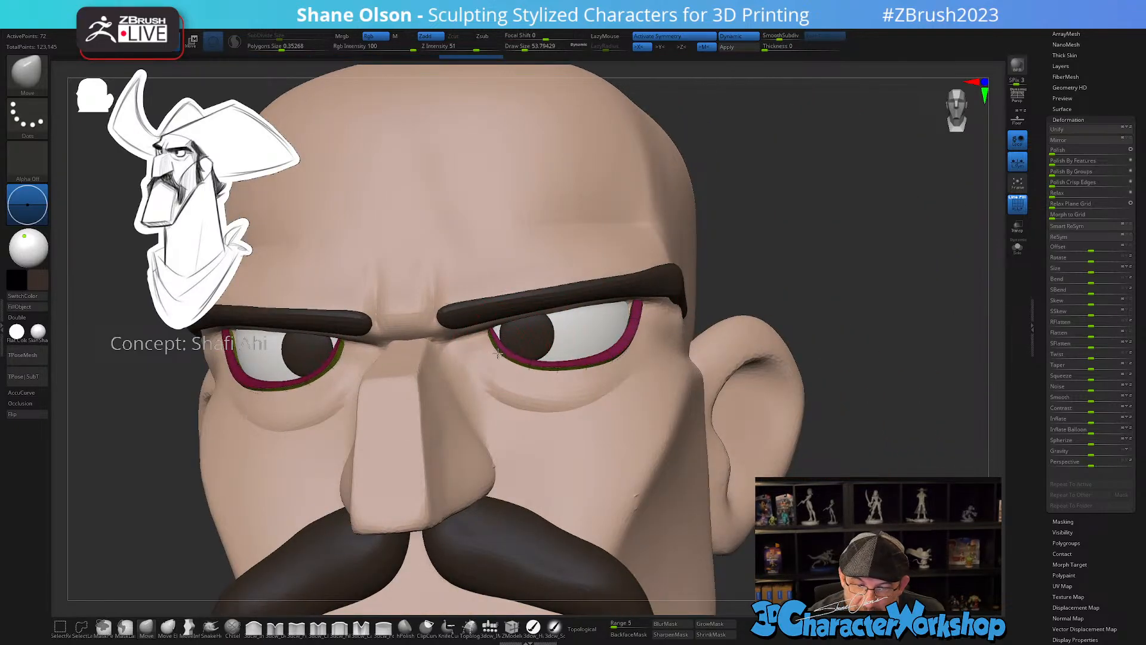
mouse_move(507, 355)
right_down()
mouse_move(525, 322)
mouse_move(451, 331)
right_up()
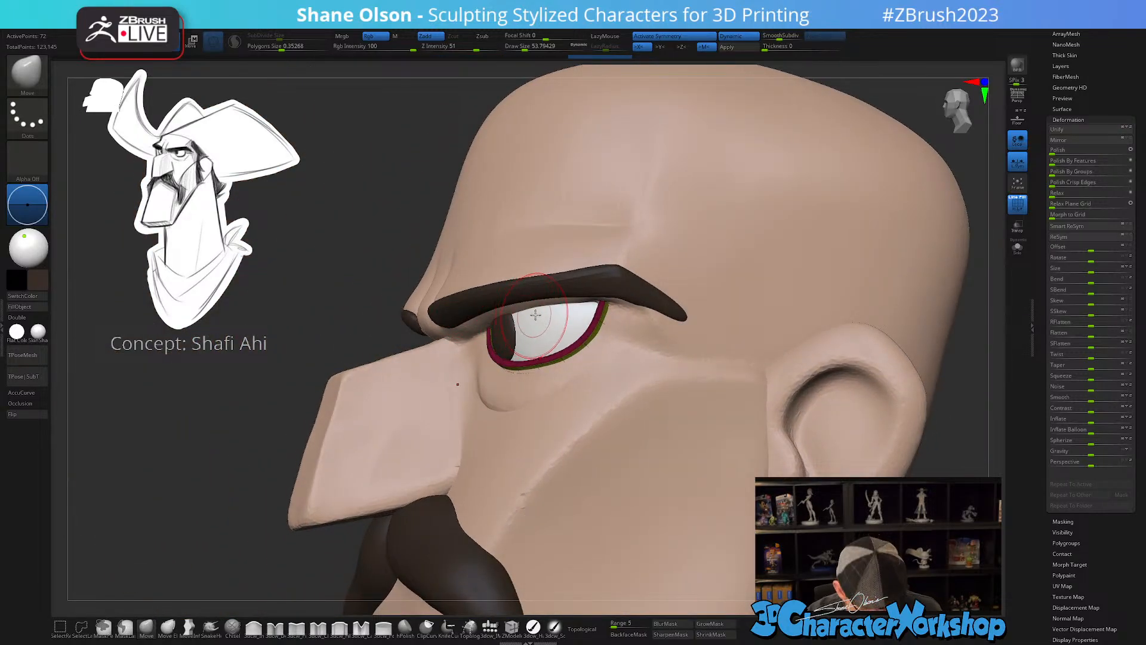
key(space)
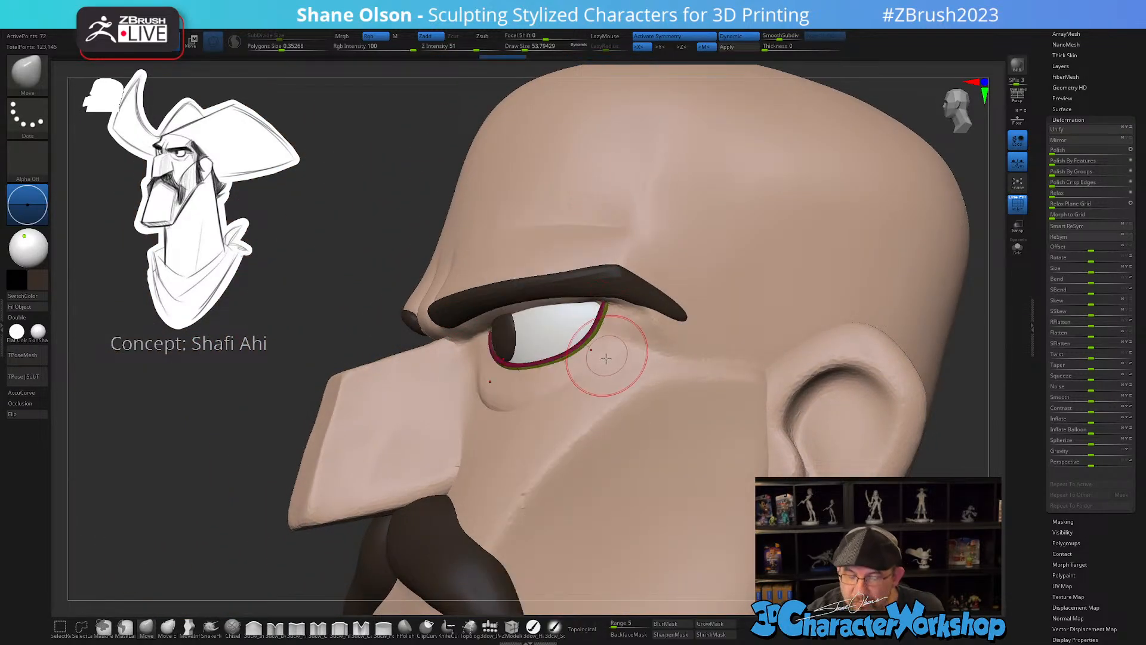
mouse_move(576, 371)
right_down()
mouse_move(595, 416)
mouse_move(547, 355)
mouse_move(564, 469)
mouse_move(610, 449)
right_up()
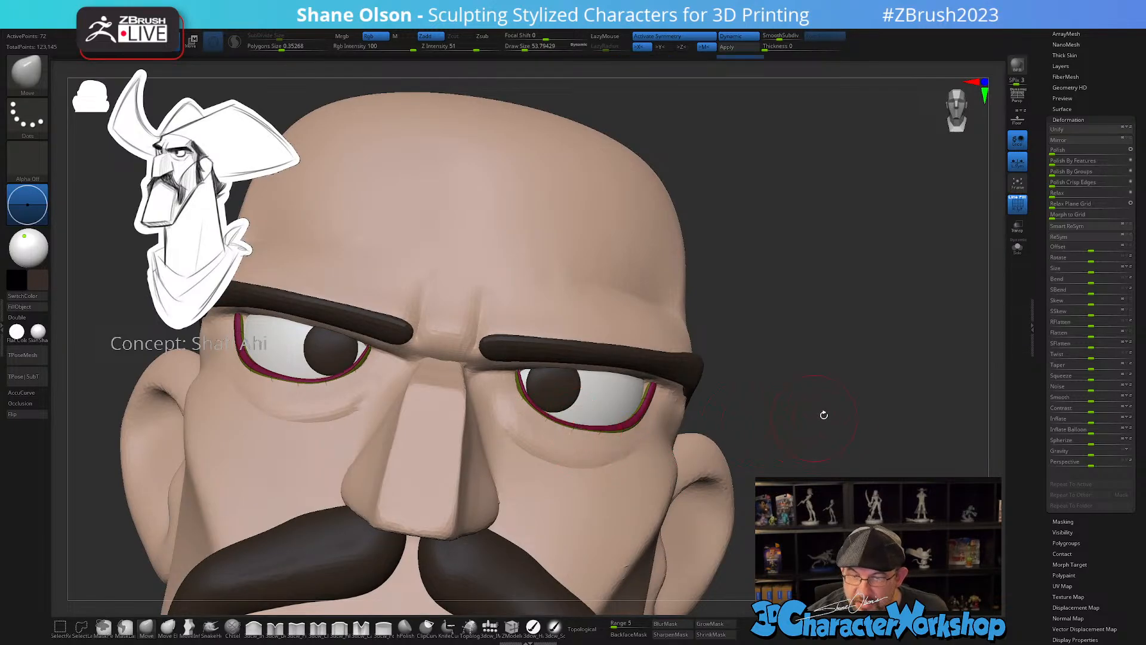
- Adjust the eyelid strips' fit at the outer eye corners with the Move brush at size about 62, and hide the polyframe
right_drag(824, 414, 776, 405)
mouse_move(710, 427)
right_down()
mouse_move(645, 431)
mouse_move(630, 454)
right_up()
key(bracketright)
drag(617, 418, 622, 419)
right_drag(723, 471, 737, 445)
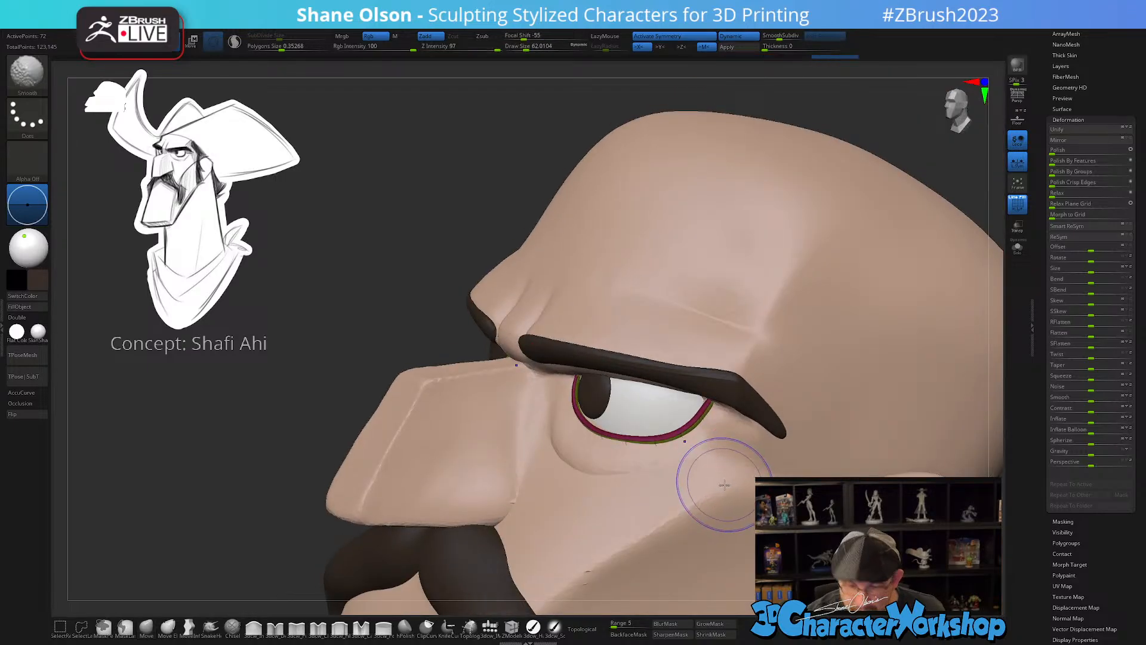
key(shift+f)
ctrl+right_drag(715, 486, 727, 431)
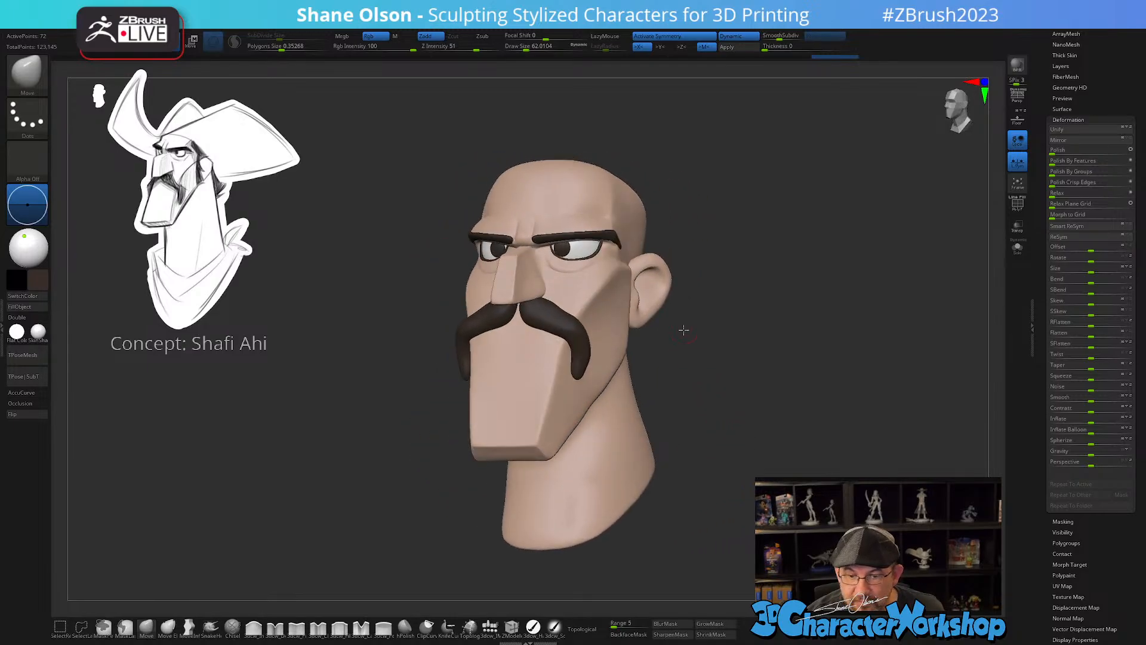
- Select the head and fit the skin around the outer eye corner to the eyelid with the Move brush at size about 83
ctrl+right_drag(683, 330, 652, 391)
mouse_move(621, 342)
right_down()
mouse_move(581, 328)
mouse_move(618, 337)
mouse_move(636, 364)
mouse_move(584, 345)
mouse_move(584, 359)
mouse_move(609, 325)
mouse_move(588, 334)
mouse_move(624, 362)
mouse_move(564, 344)
mouse_move(588, 325)
right_up()
key(s)
alt+click(599, 344)
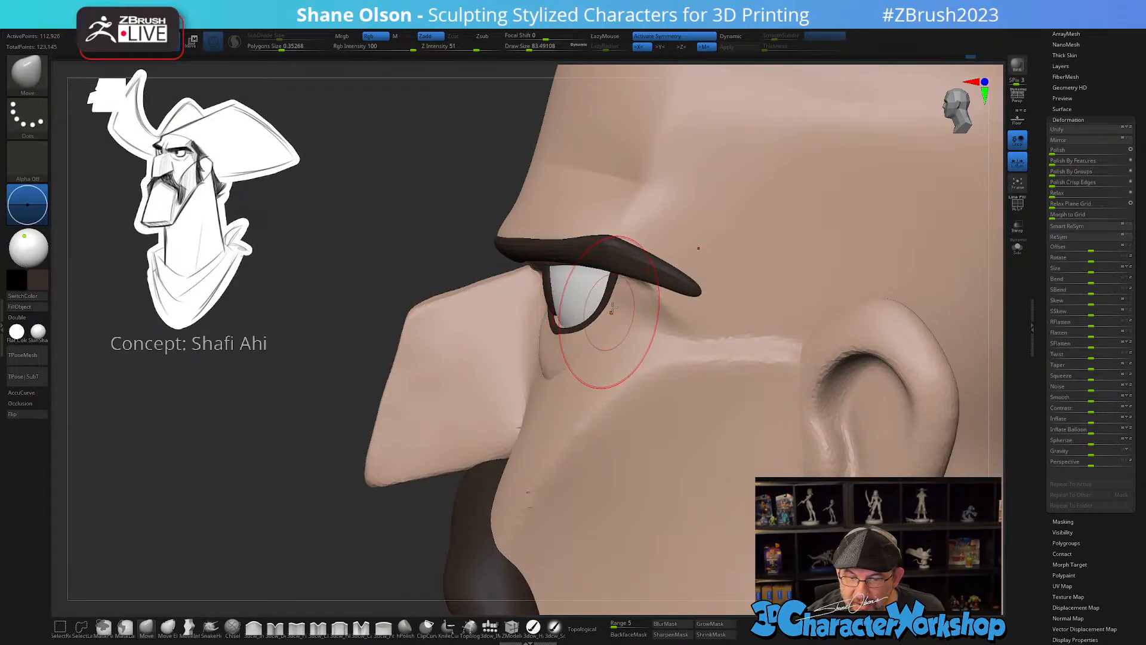
shift+right_drag(628, 300, 604, 273)
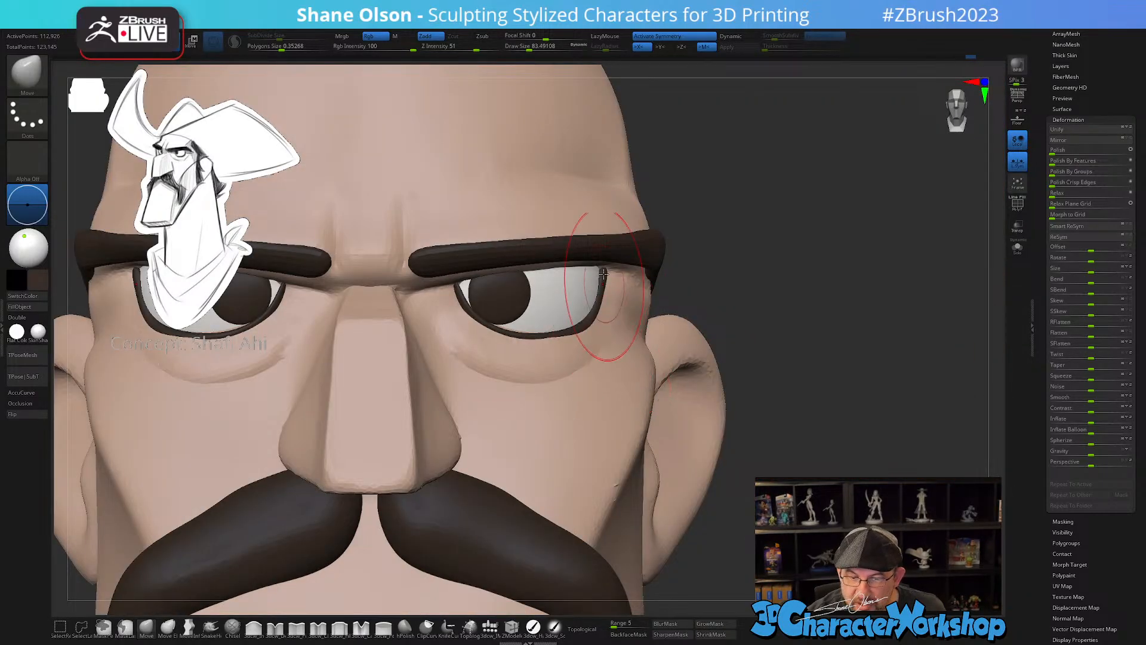
mouse_move(622, 370)
right_down()
mouse_move(605, 337)
mouse_move(621, 366)
right_up()
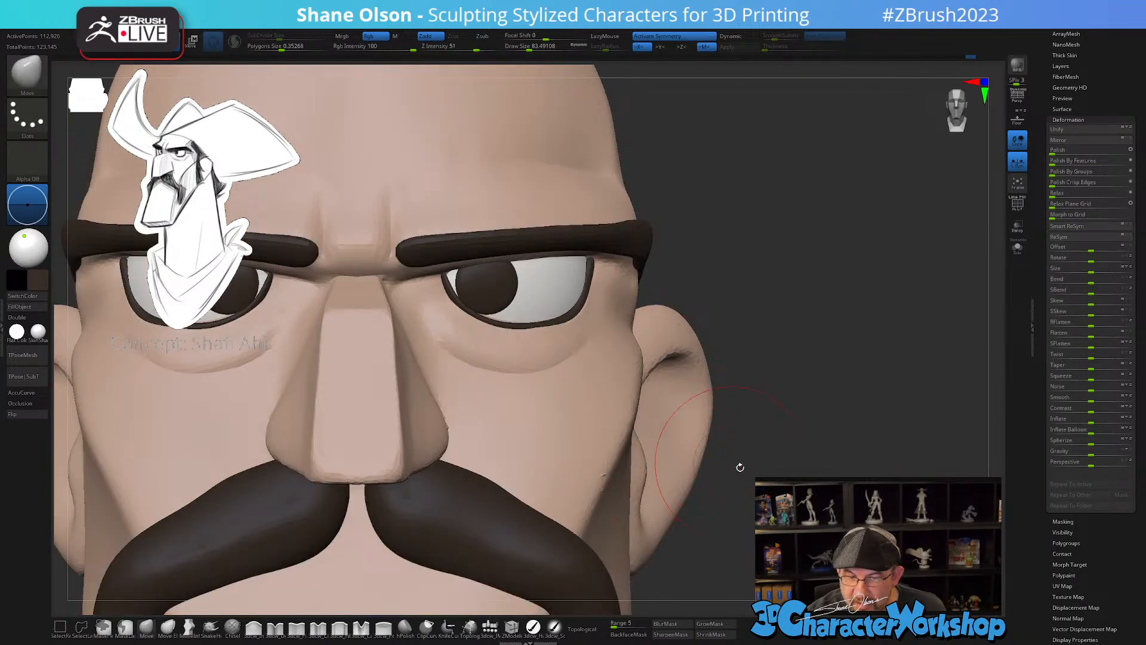
- Refine the skin below the eyelid strips near the inner eye corners with the Move brush at size about 54
mouse_move(740, 468)
ctrl+right_down()
mouse_move(752, 476)
mouse_move(722, 469)
ctrl+right_up()
key(bracketleft)
key(bracketleft)
key(bracketleft)
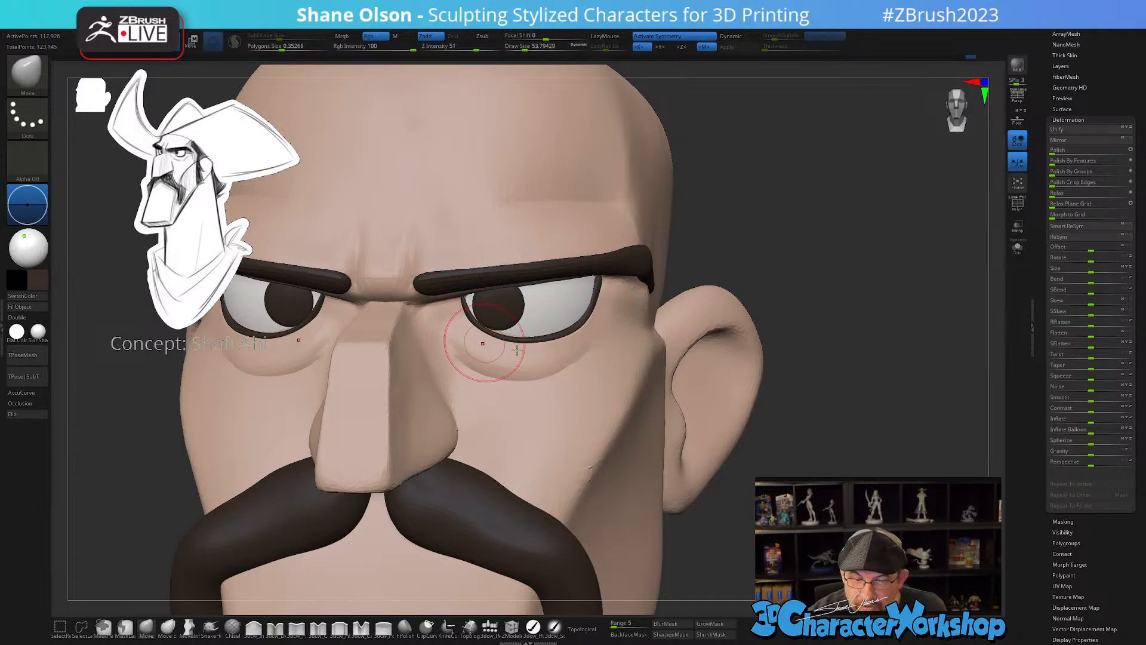
mouse_move(666, 432)
ctrl+right_down()
mouse_move(694, 392)
mouse_move(732, 429)
mouse_move(727, 522)
mouse_move(717, 450)
mouse_move(717, 485)
ctrl+right_up()
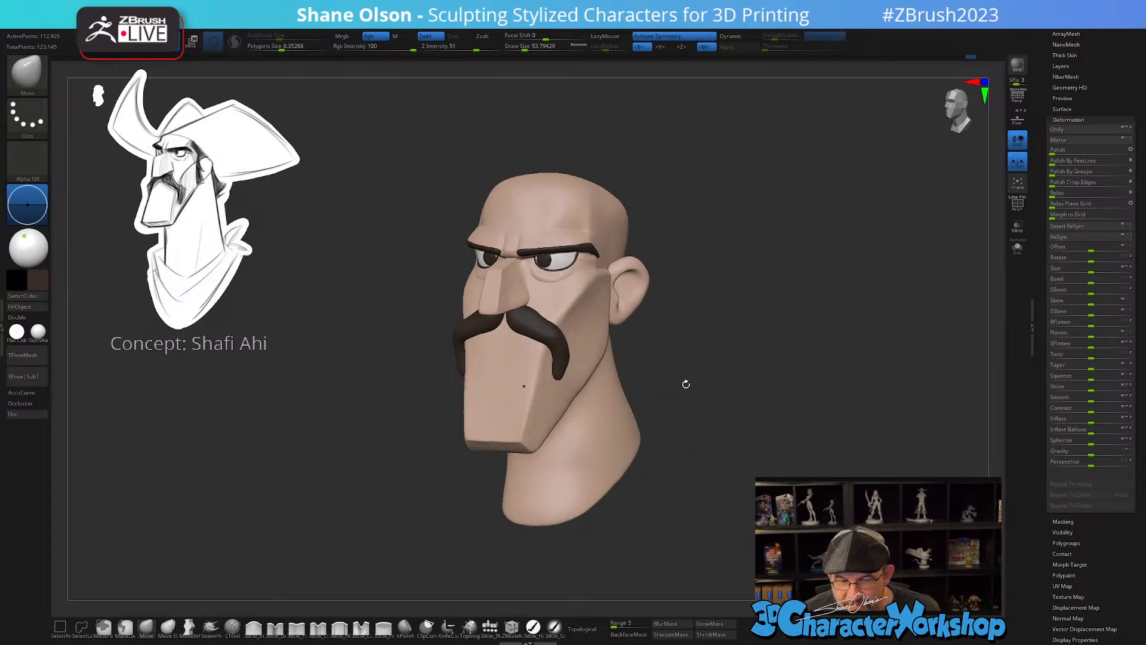
- Switch to the 3dcw_SoftP paint brush and choose a light muted purple as the paint colour
mouse_move(751, 344)
alt+mouse_down()
mouse_move(734, 356)
mouse_move(744, 365)
alt+mouse_up()
key(s)
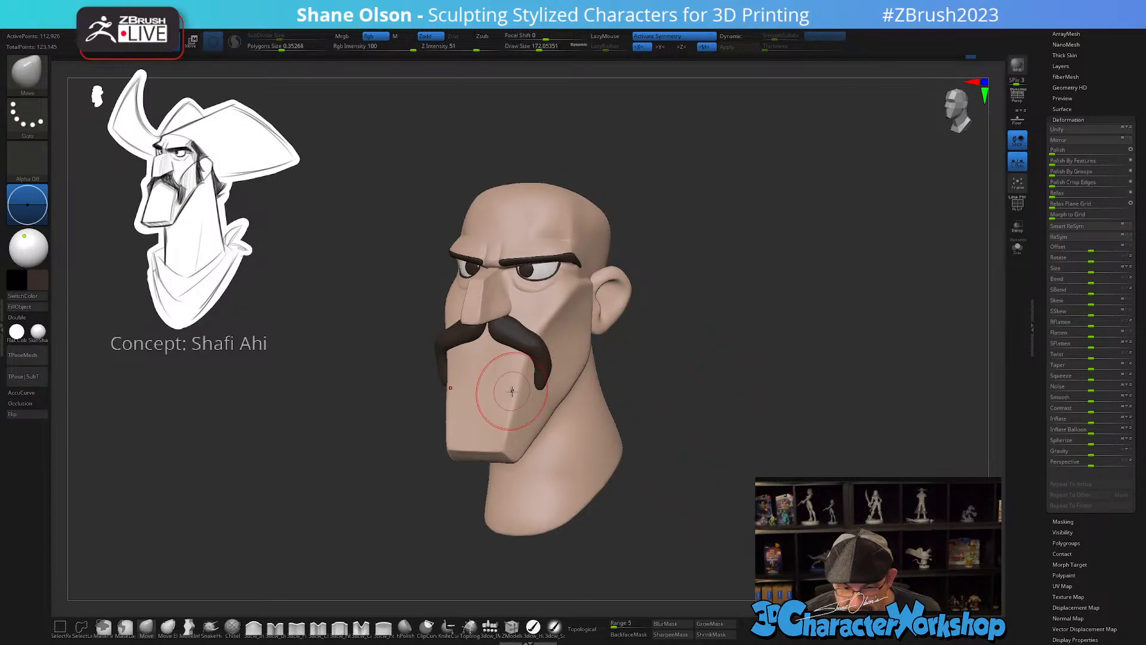
click(554, 627)
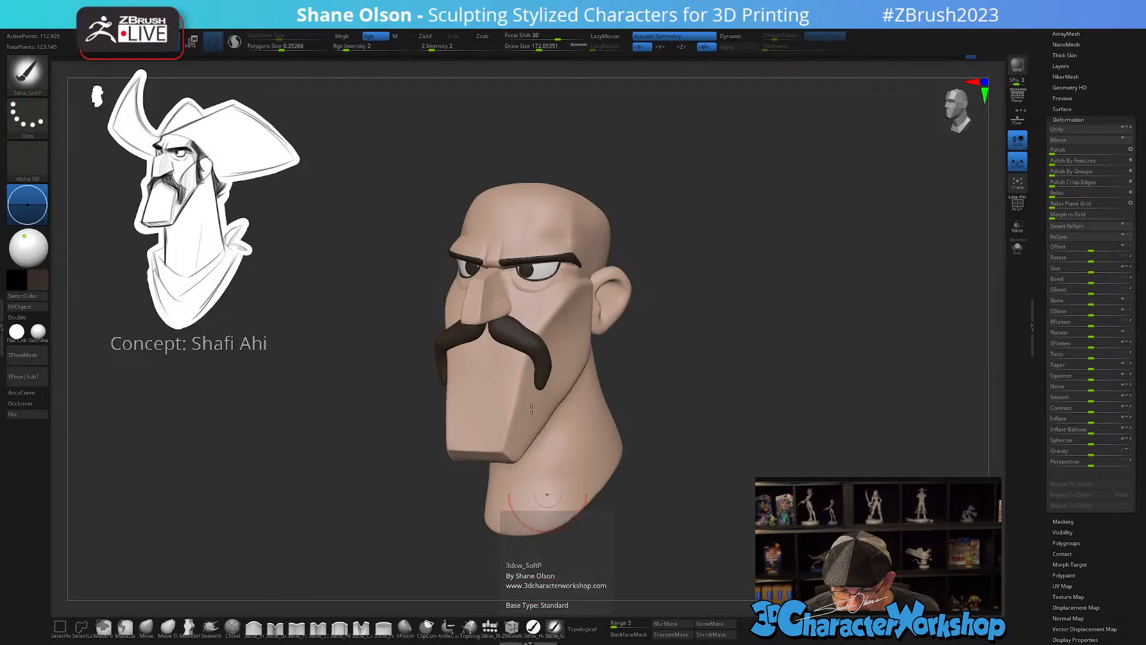
key(c)
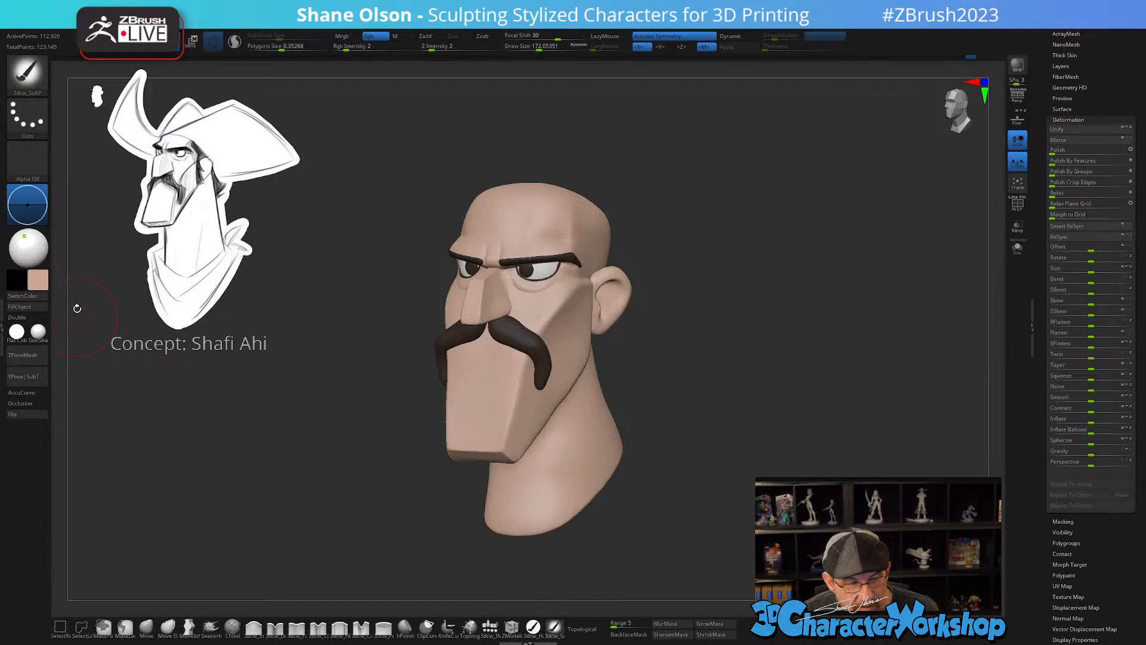
click(44, 290)
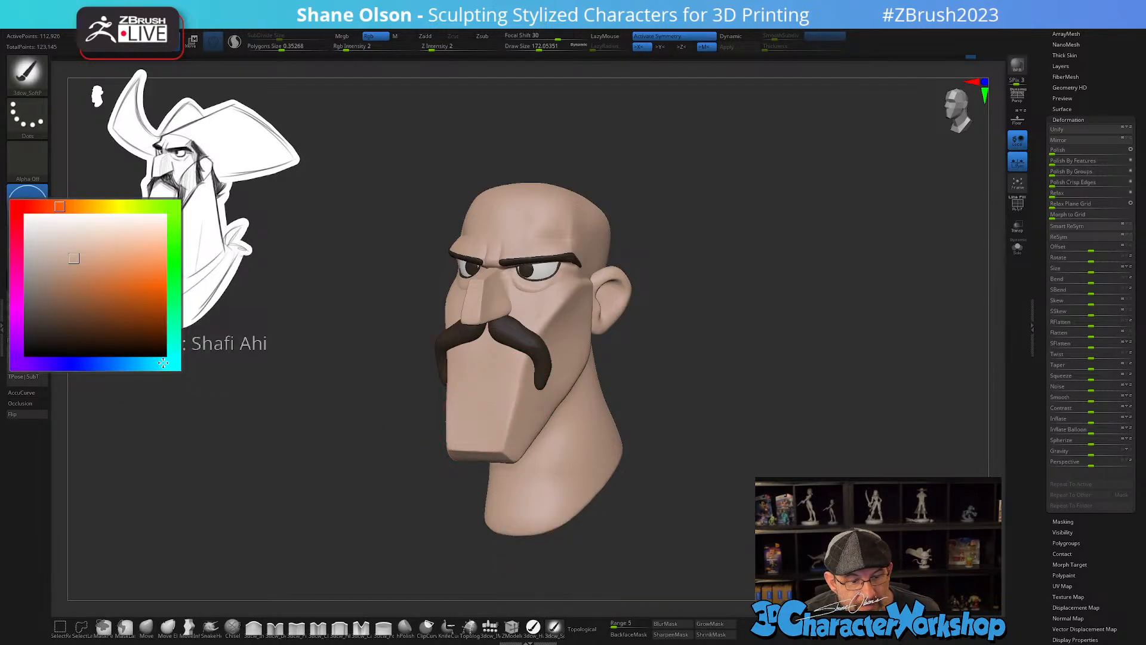
drag(108, 363, 43, 363)
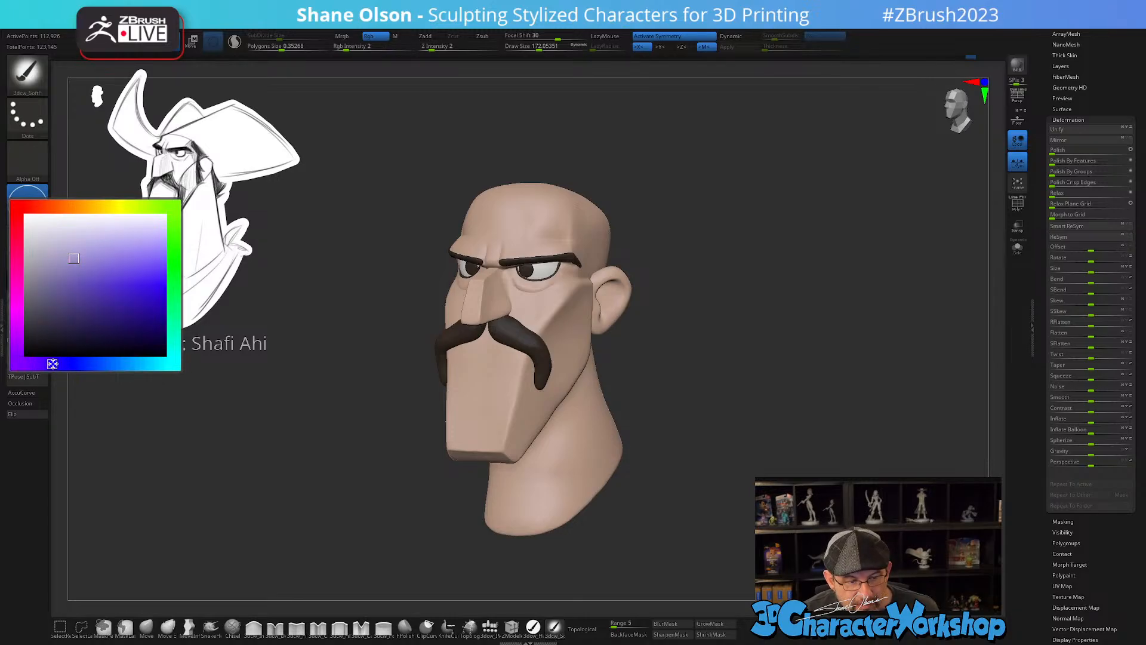
click(75, 269)
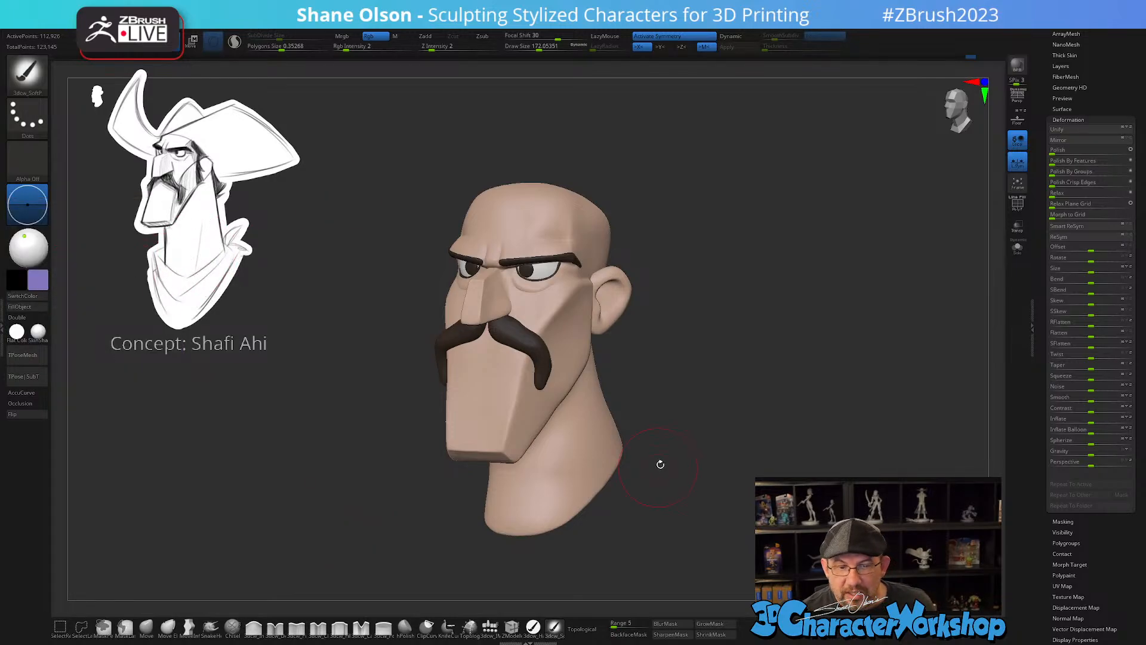
- Set the paint brush to a draw size of about 585 and an RGB intensity of 7
key(s)
mouse_move(660, 464)
mouse_down()
mouse_move(696, 463)
mouse_move(686, 452)
mouse_up()
key(s)
drag(665, 397, 648, 392)
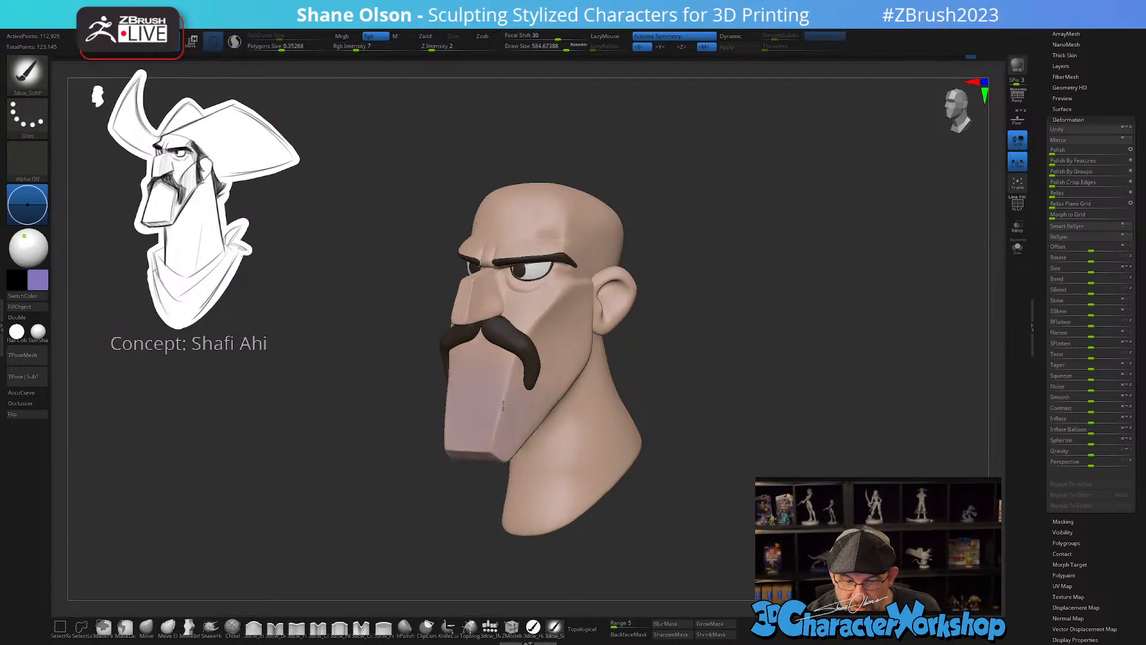
- Try tinting the chin and lower jaw with the light purple, and undo the paint
drag(473, 463, 487, 435)
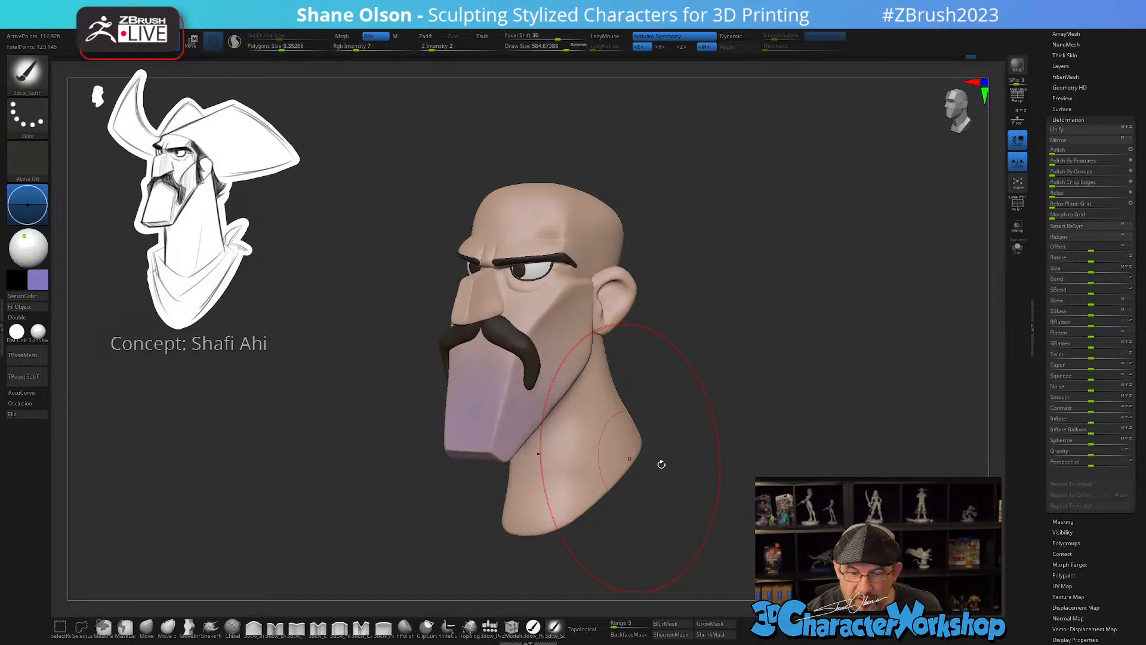
drag(662, 464, 657, 501)
key(ctrl+z)
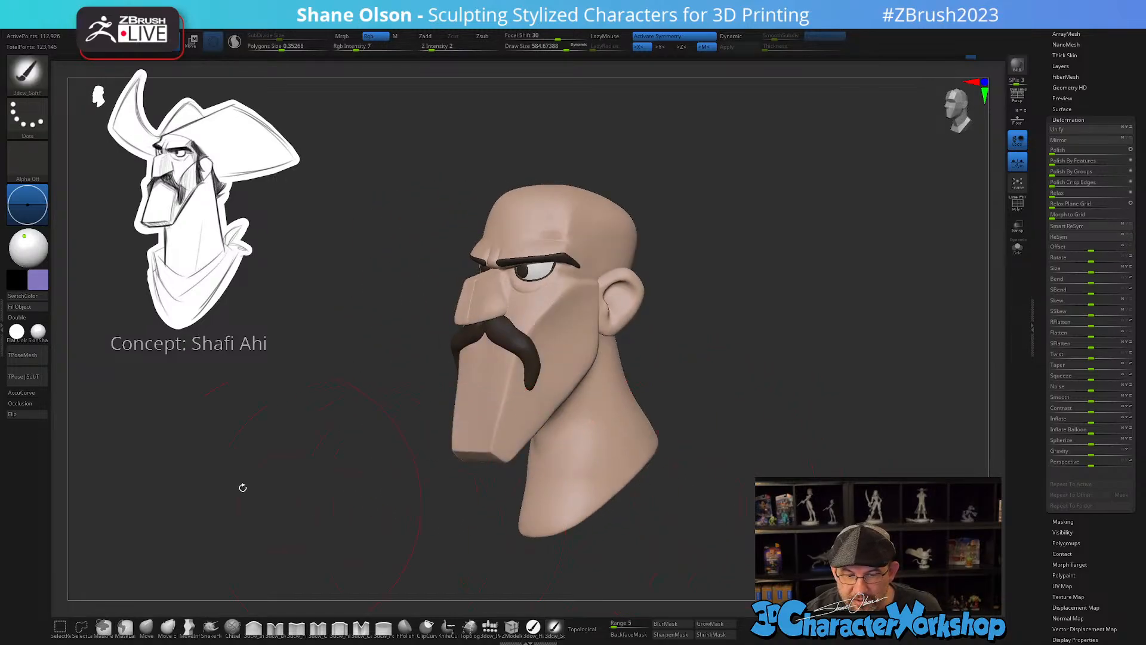
- Choose a darker muted purple and paint a soft beard shadow over the chin and jaw
click(40, 280)
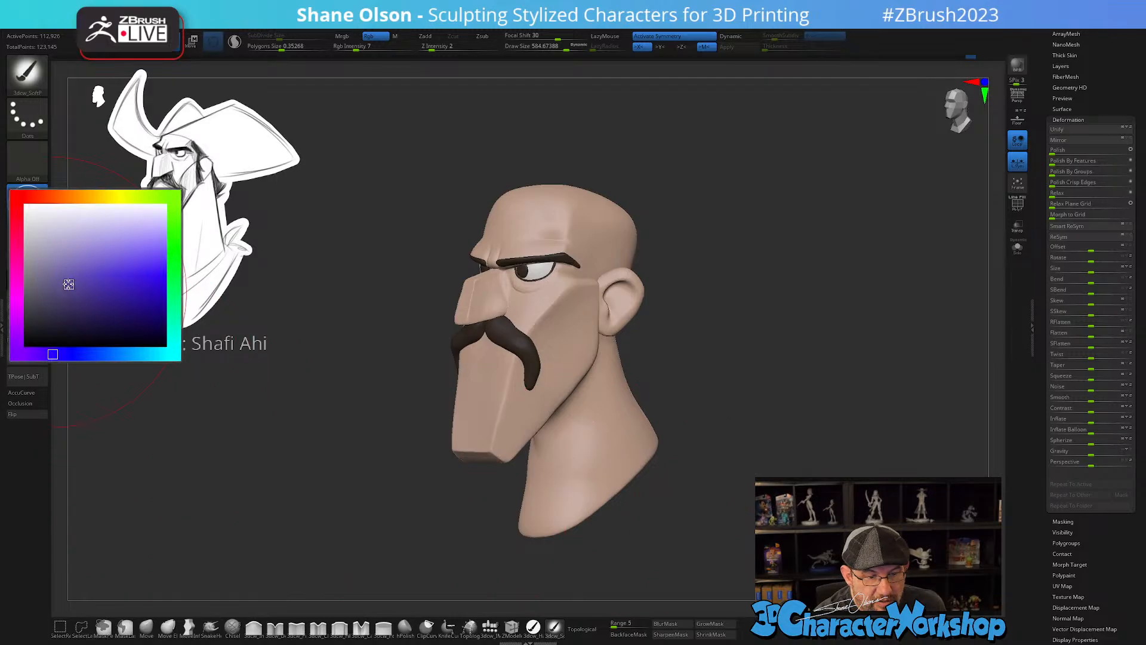
click(69, 284)
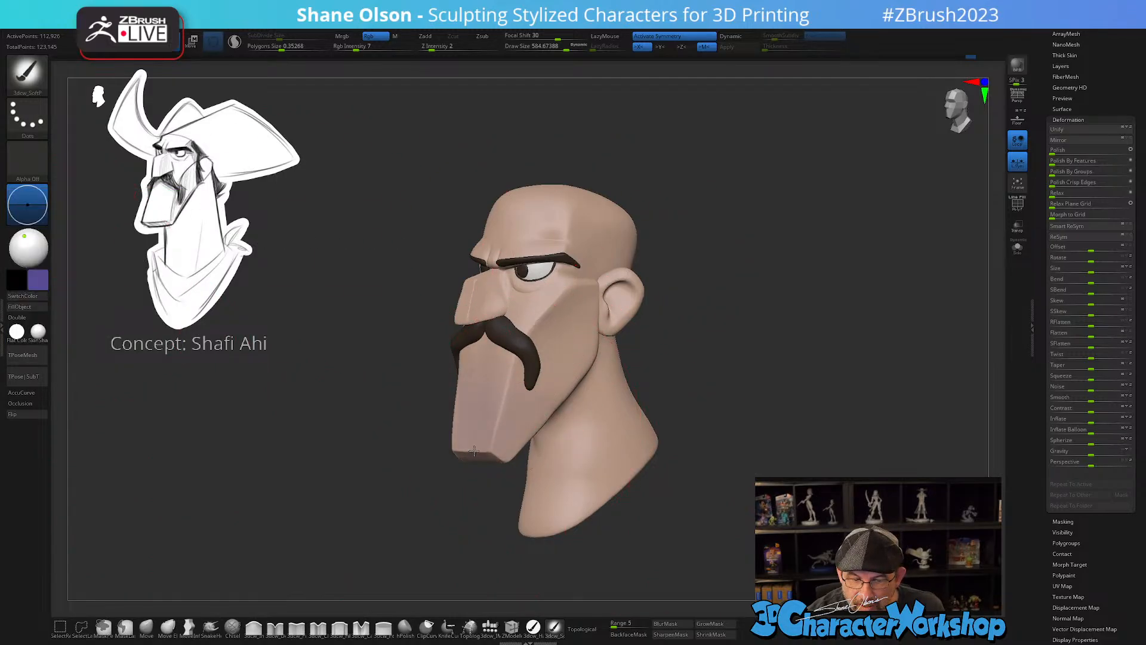
drag(511, 448, 520, 435)
mouse_move(597, 386)
right_down()
mouse_move(619, 384)
mouse_move(555, 388)
right_up()
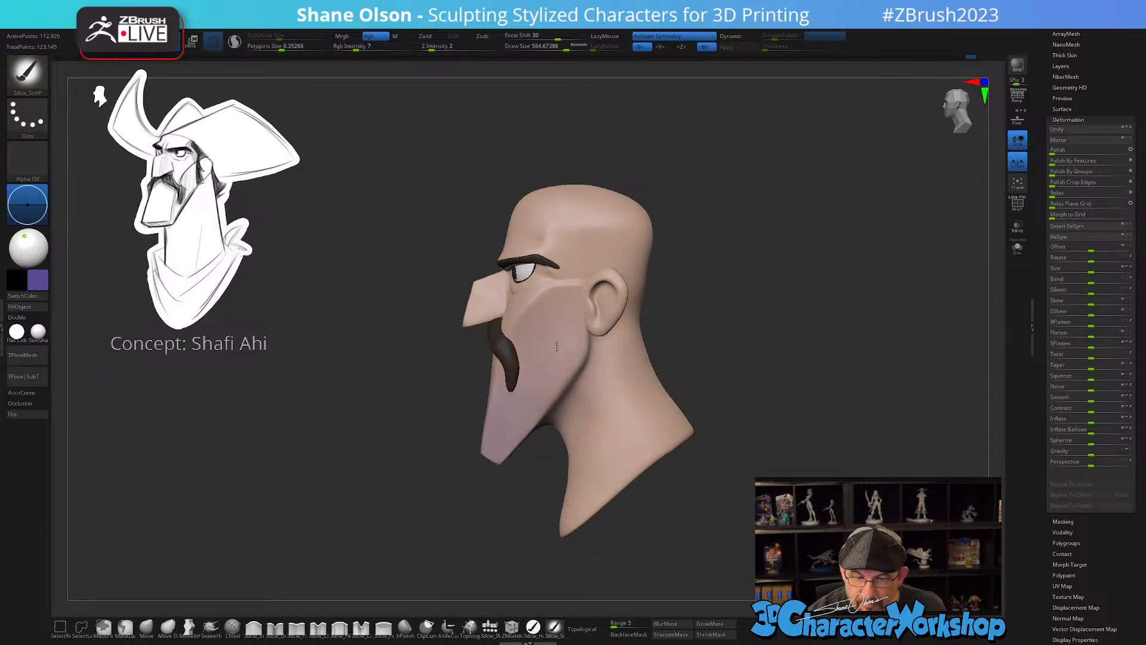
right_drag(557, 346, 729, 391)
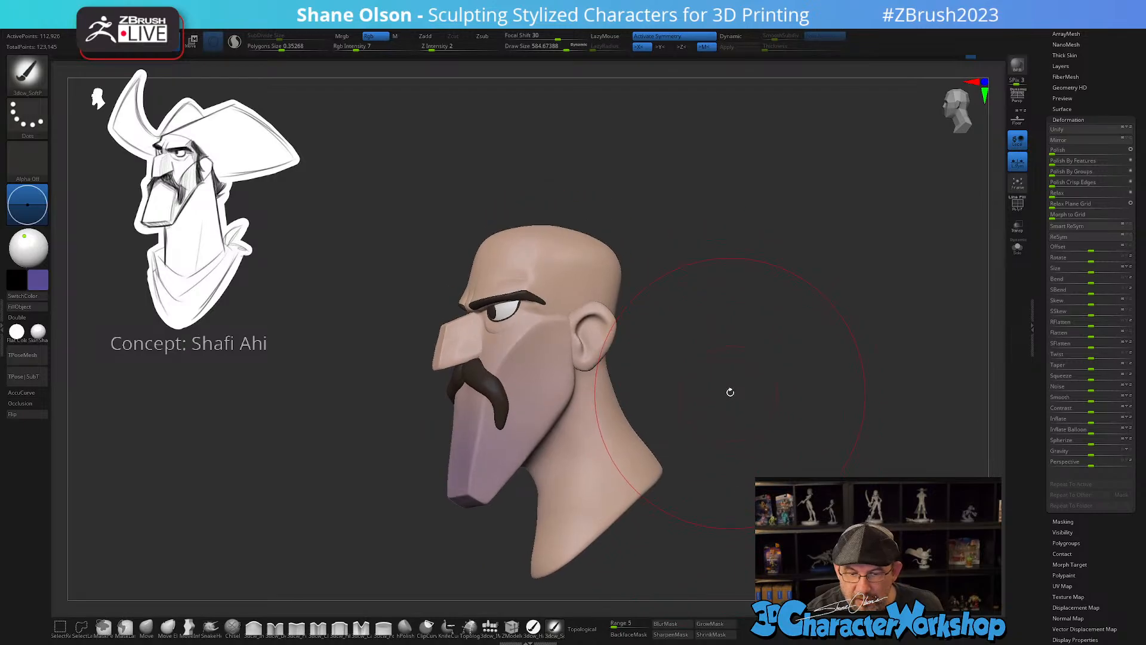
- Tint the neck with the purple, then sample the forehead skin tone and soften the tint's edges with a draw size of about 386
alt+right_drag(558, 480, 549, 461)
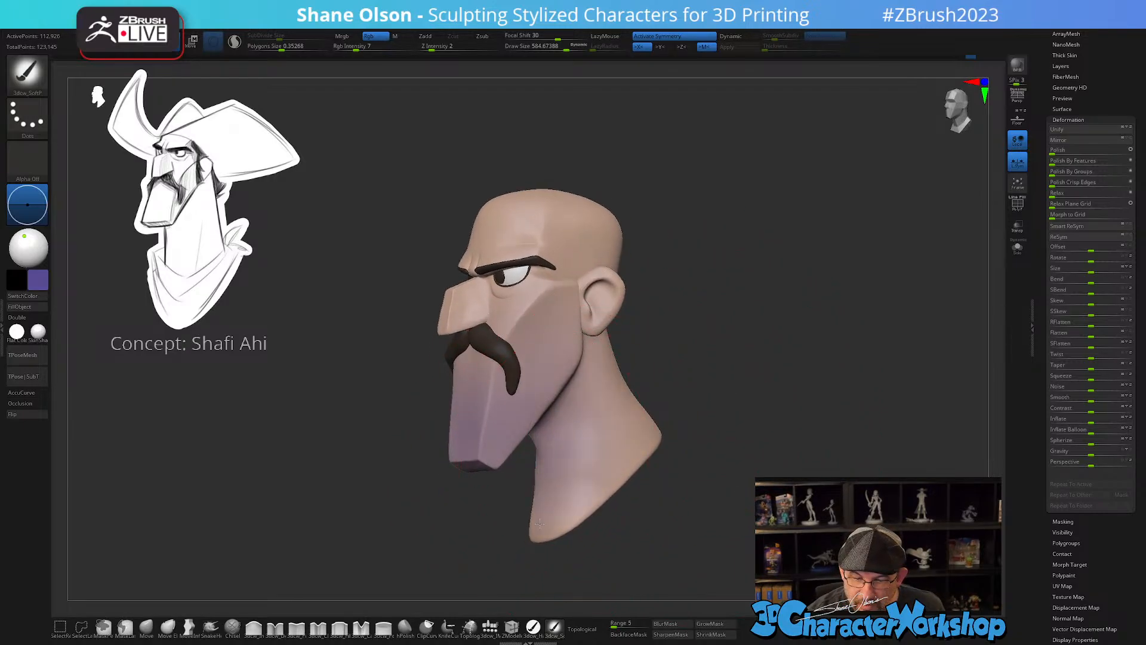
right_drag(704, 522, 702, 415)
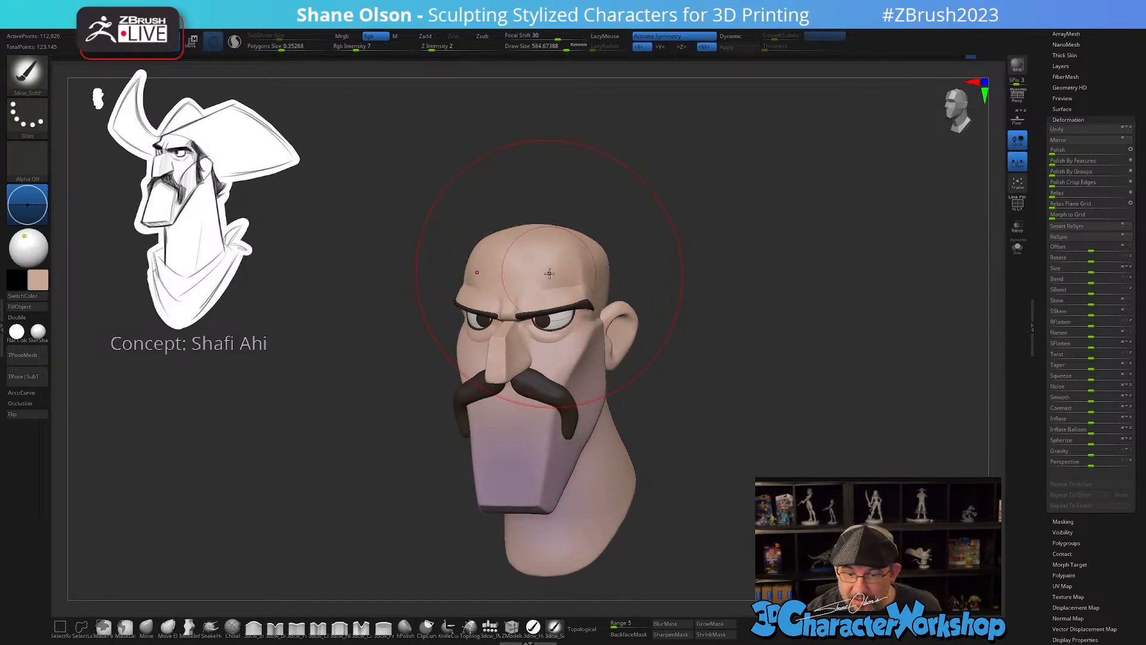
right_drag(605, 461, 546, 458)
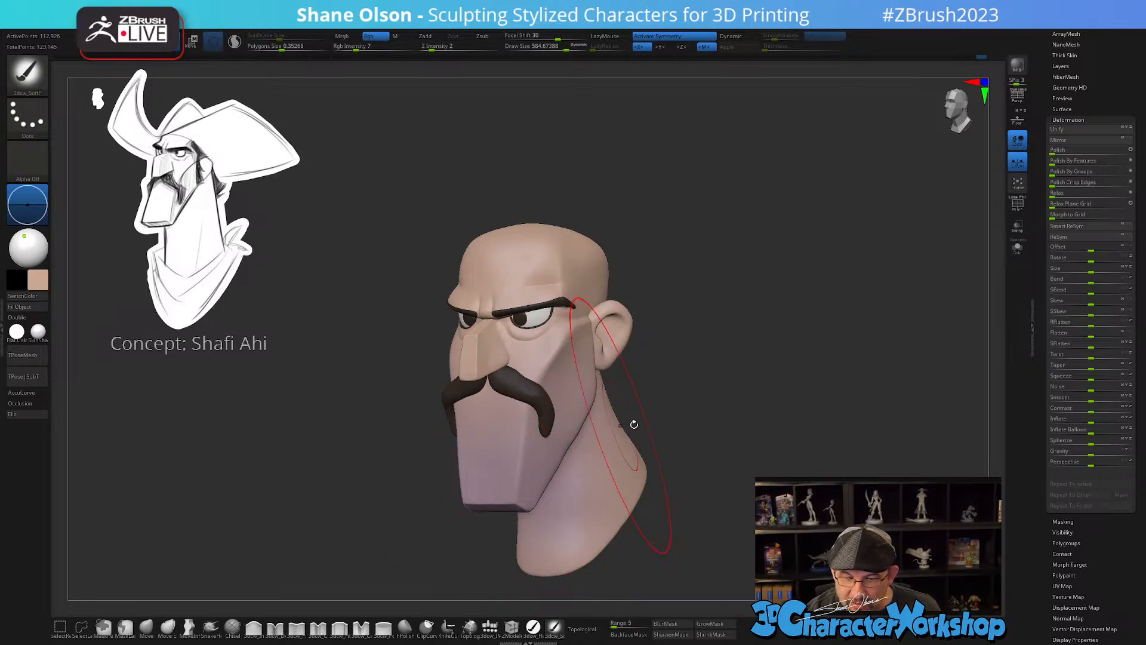
mouse_move(632, 388)
mouse_down()
mouse_move(736, 450)
mouse_move(687, 410)
mouse_move(673, 414)
mouse_move(679, 361)
mouse_move(679, 376)
mouse_move(657, 378)
mouse_up()
key(s)
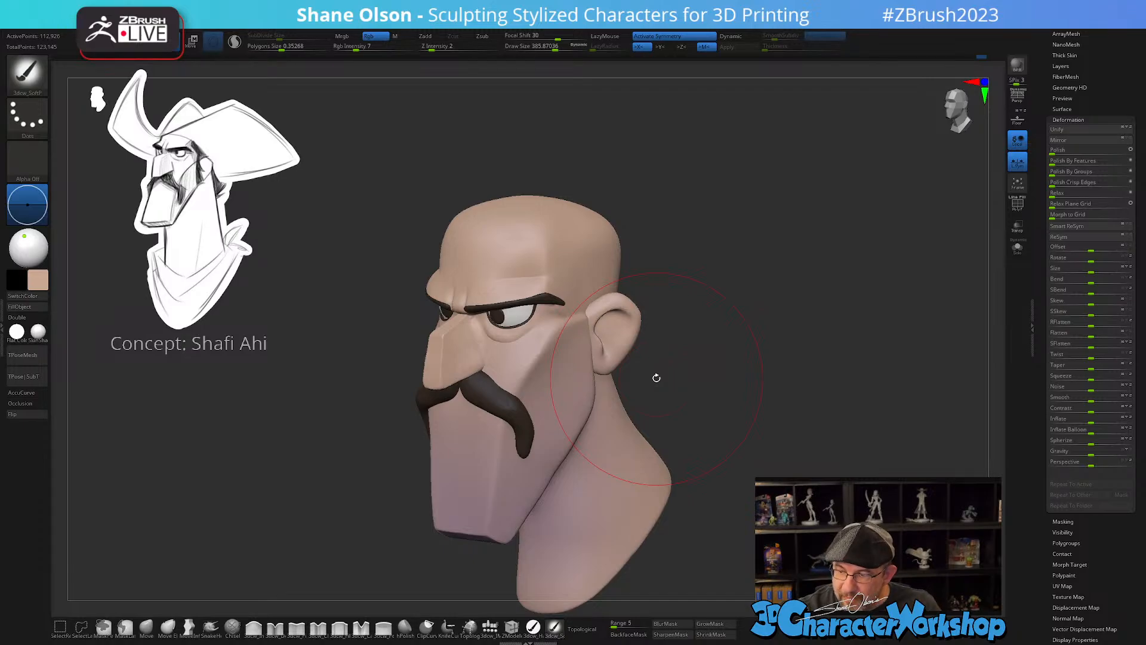
mouse_move(762, 322)
mouse_down()
mouse_move(754, 292)
mouse_move(747, 302)
mouse_up()
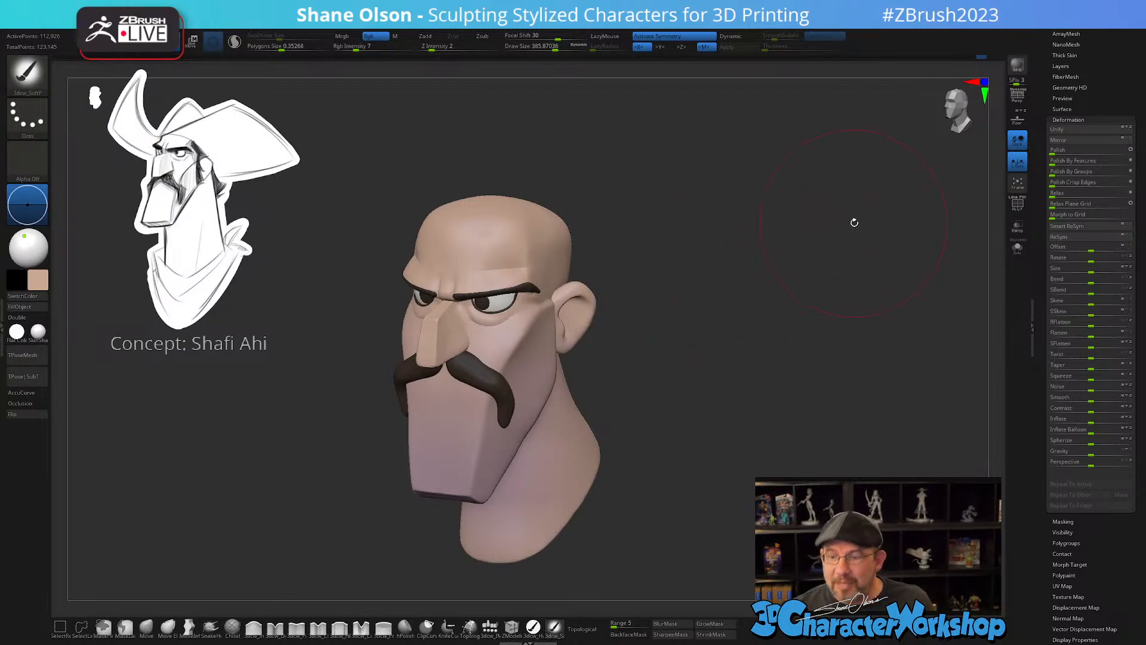
- Switch to the full-body figure model and show its polygroup colours without the wireframe lines
scroll(1054, 100, up, 5)
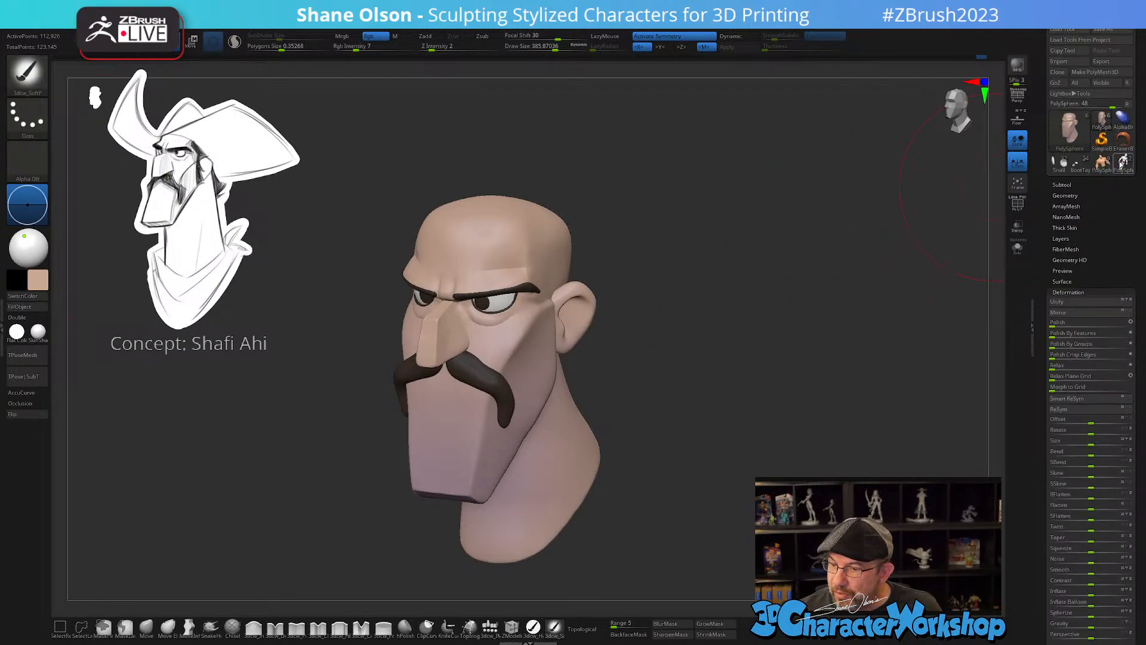
click(1124, 164)
mouse_move(677, 346)
mouse_down()
mouse_move(704, 323)
mouse_move(707, 375)
mouse_up()
mouse_move(749, 285)
alt+mouse_down()
mouse_move(739, 396)
mouse_move(730, 410)
mouse_move(661, 414)
mouse_move(747, 407)
alt+mouse_up()
key(s)
key(shift+f)
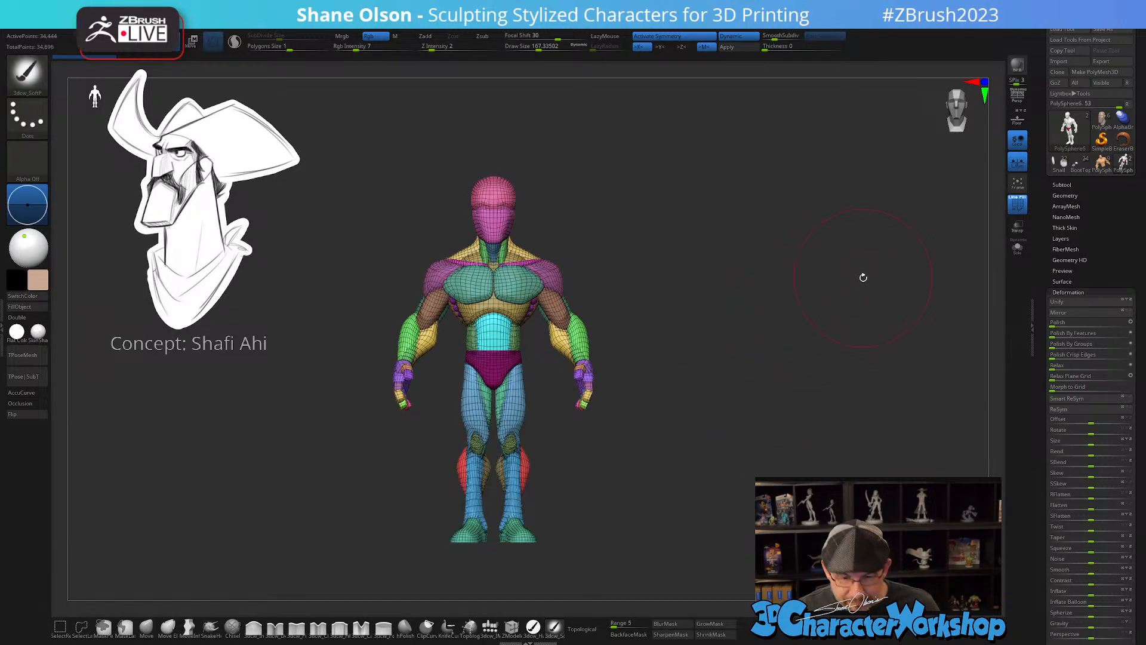
click(1016, 200)
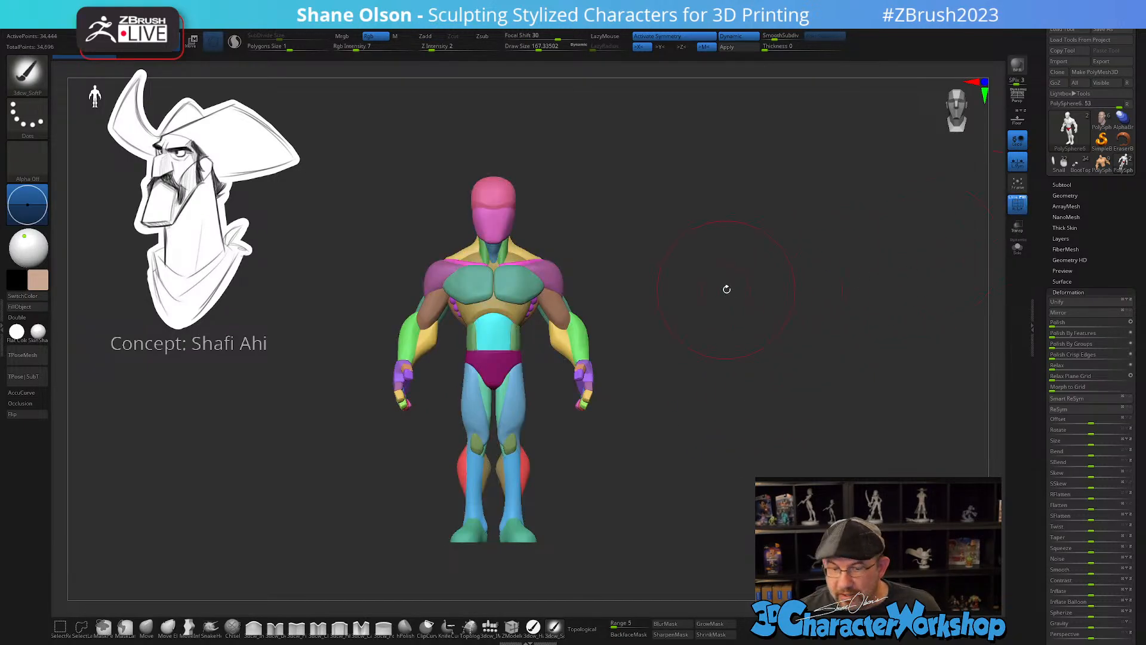
mouse_move(724, 289)
mouse_down()
mouse_move(767, 289)
mouse_move(633, 306)
mouse_move(714, 307)
mouse_move(698, 326)
mouse_move(710, 317)
mouse_up()
key(s)
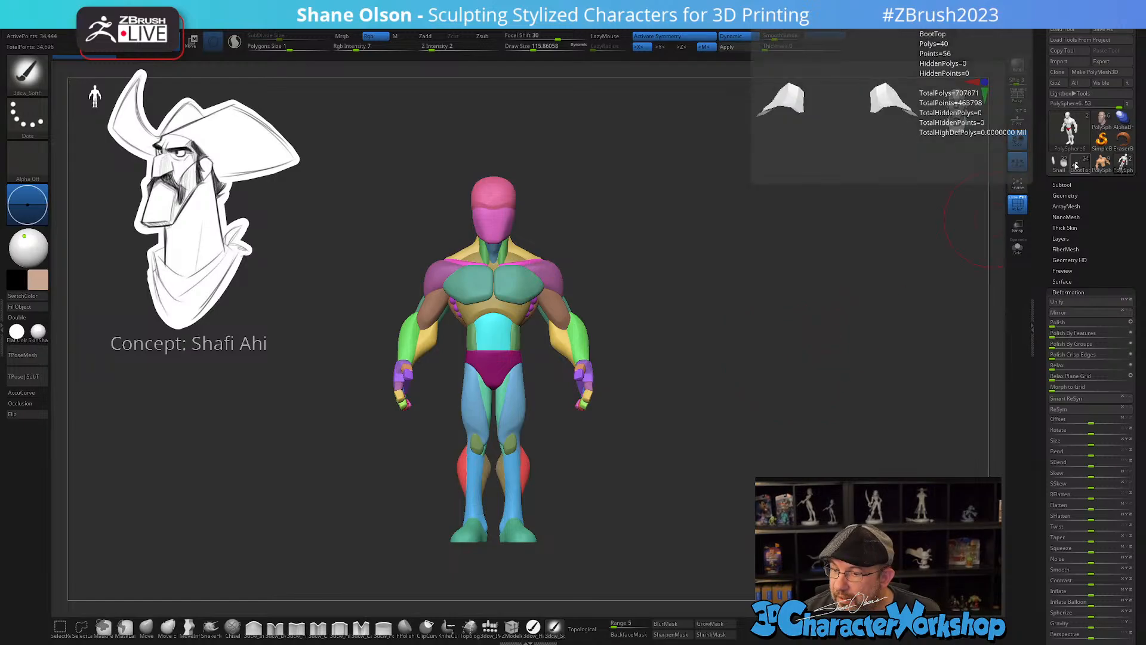
- Return to the character head model and turn off the polygroup display
click(1101, 120)
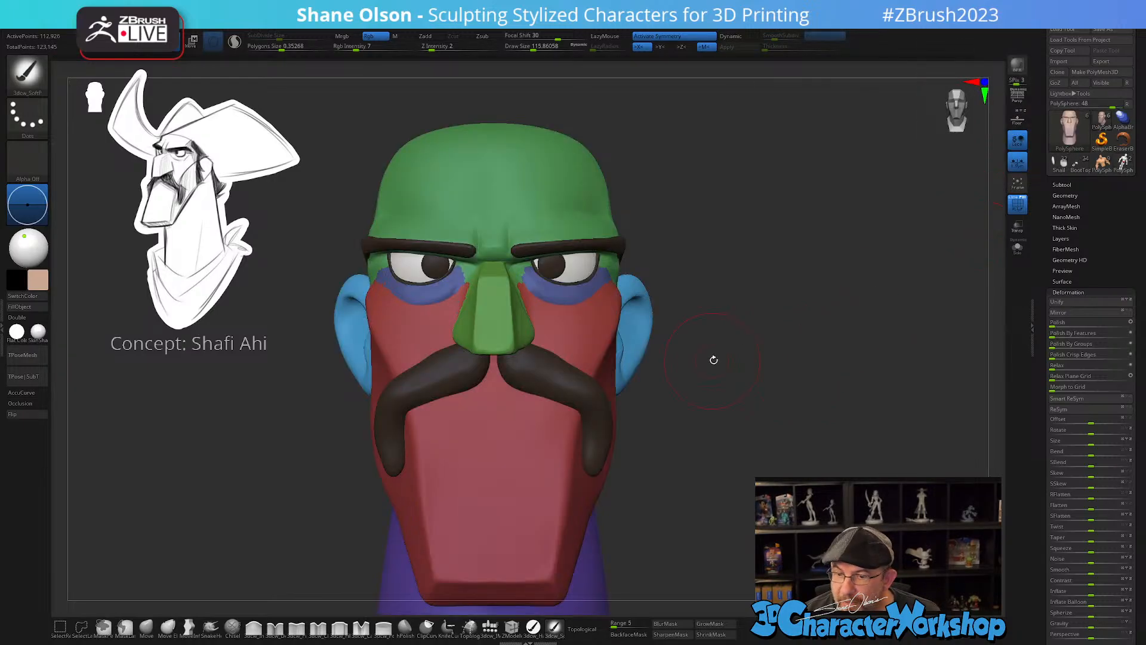
key(shift+f)
mouse_move(840, 428)
alt+mouse_down()
mouse_move(837, 412)
mouse_move(740, 392)
mouse_move(768, 414)
alt+mouse_up()
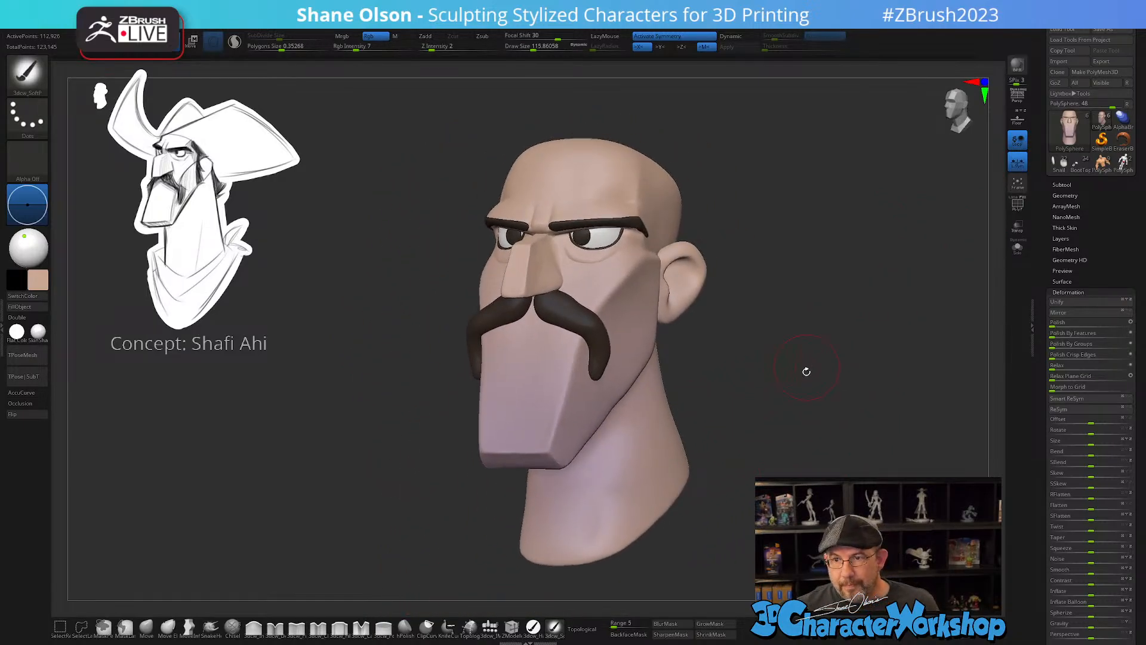
drag(806, 371, 742, 394)
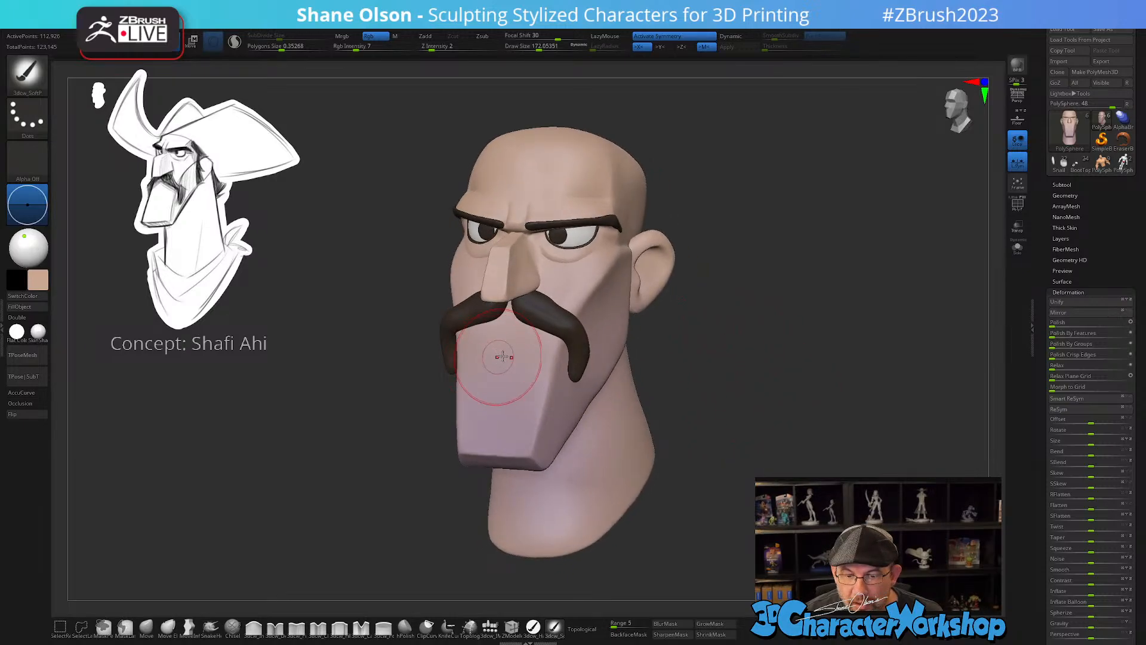
- Choose a muted salmon pink as the paint colour and set the brush draw size to about 324
click(38, 280)
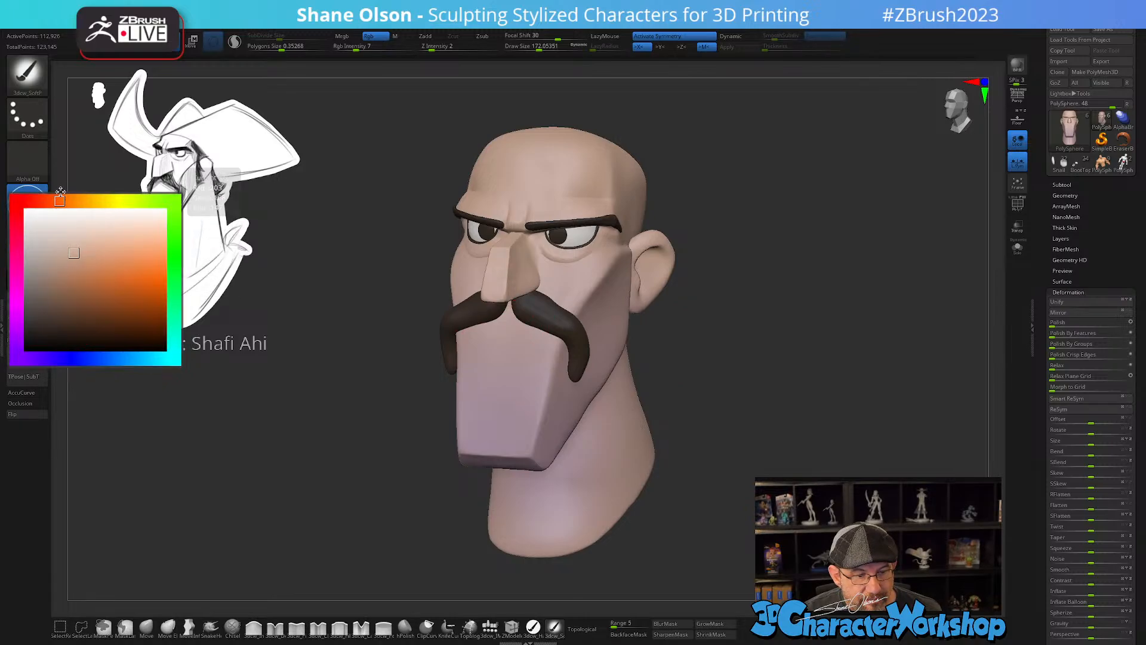
drag(59, 202, 46, 201)
drag(71, 253, 77, 259)
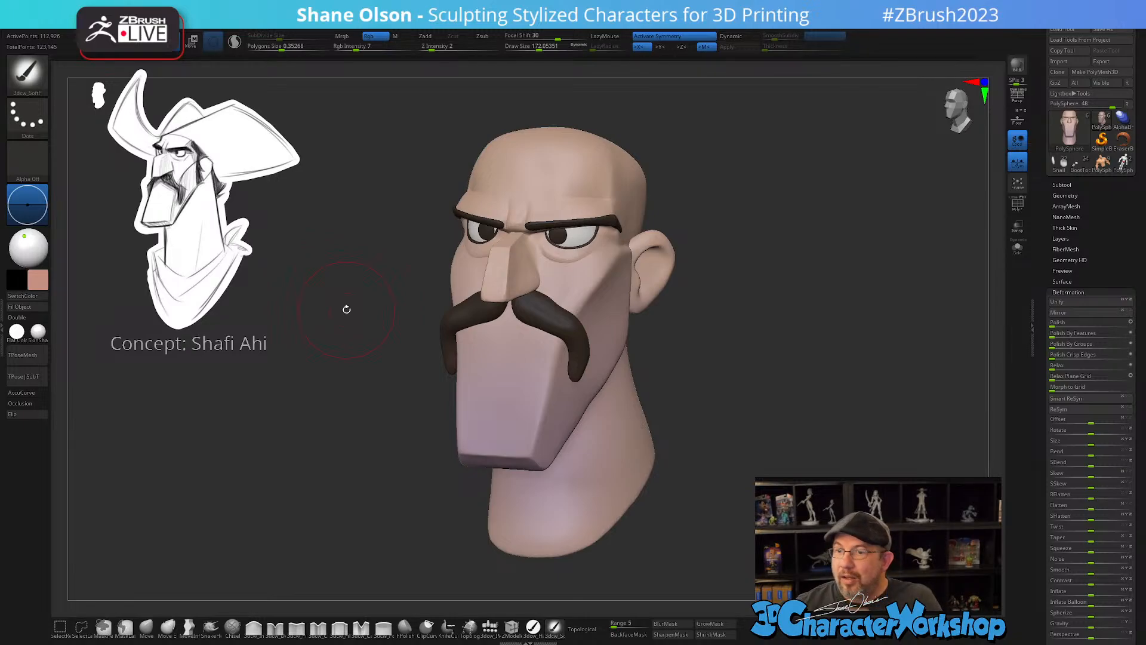
mouse_move(701, 332)
mouse_down()
mouse_move(702, 352)
mouse_move(723, 342)
mouse_move(711, 348)
mouse_move(709, 322)
mouse_move(679, 305)
mouse_move(707, 301)
mouse_up()
key(s)
key(s)
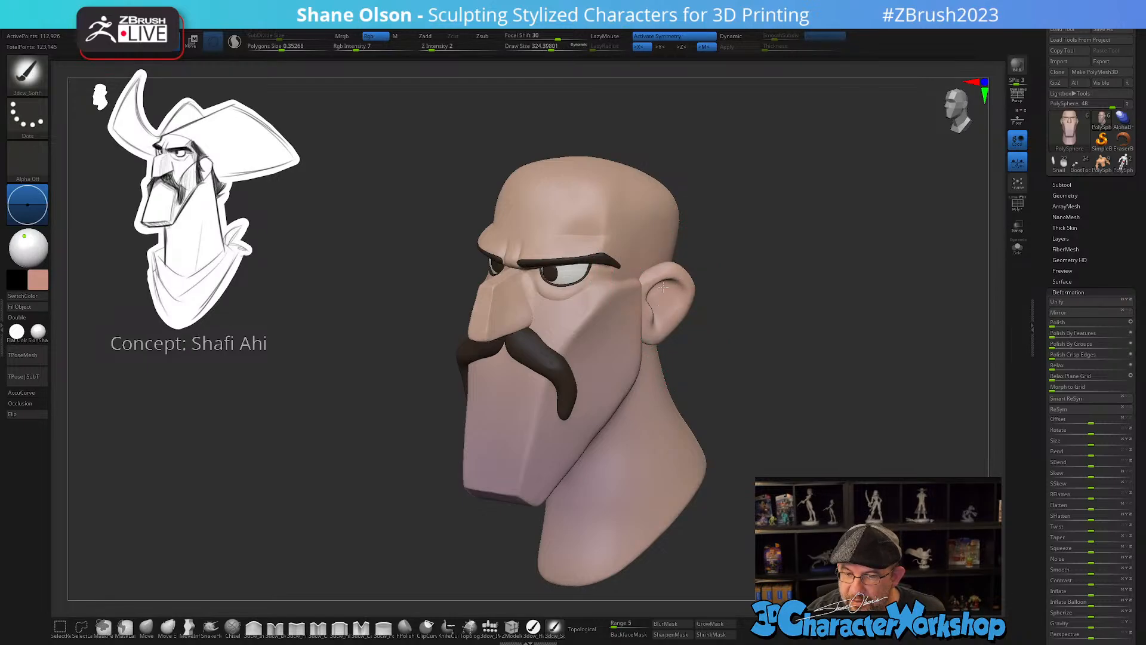
- Paint a soft pink tint over the nose, cheeks and ears, reducing the draw size to about 245
drag(688, 258, 713, 254)
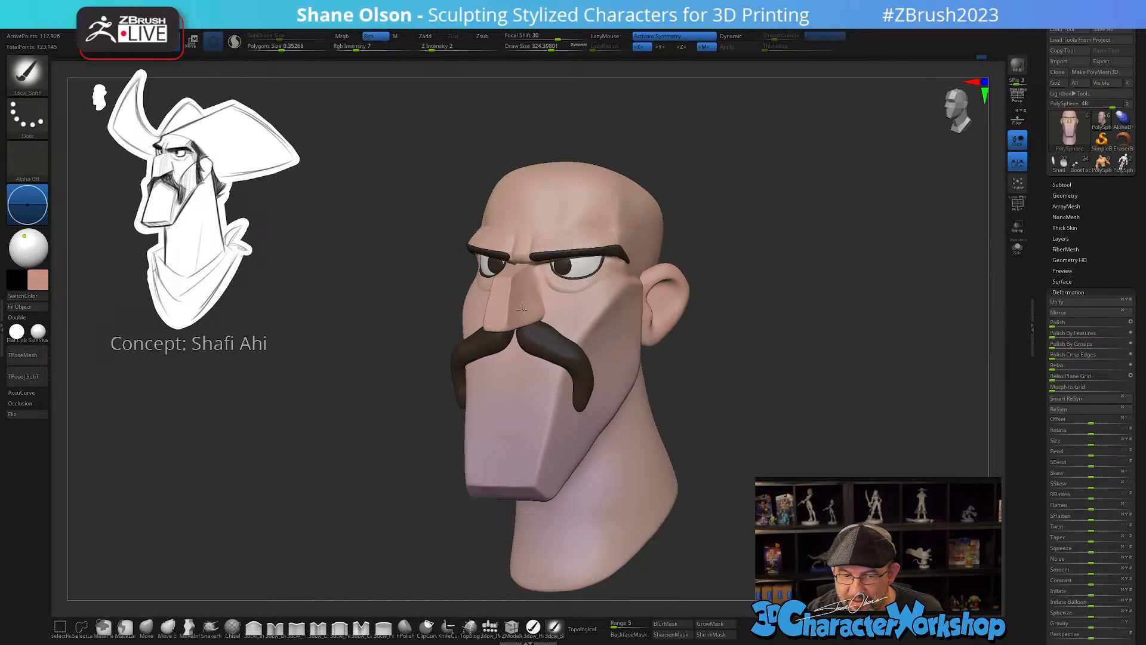
drag(717, 280, 688, 284)
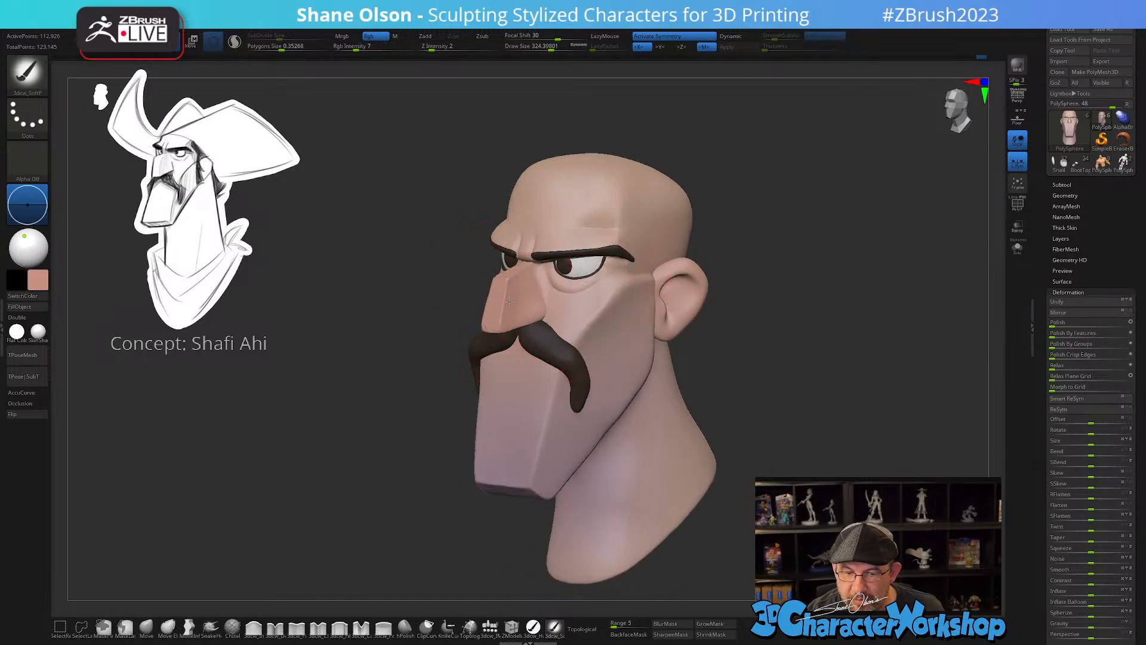
mouse_move(530, 280)
mouse_down()
mouse_move(534, 302)
mouse_move(605, 300)
mouse_up()
key(s)
mouse_move(577, 297)
mouse_down()
mouse_move(590, 306)
mouse_move(630, 276)
mouse_up()
drag(729, 279, 704, 282)
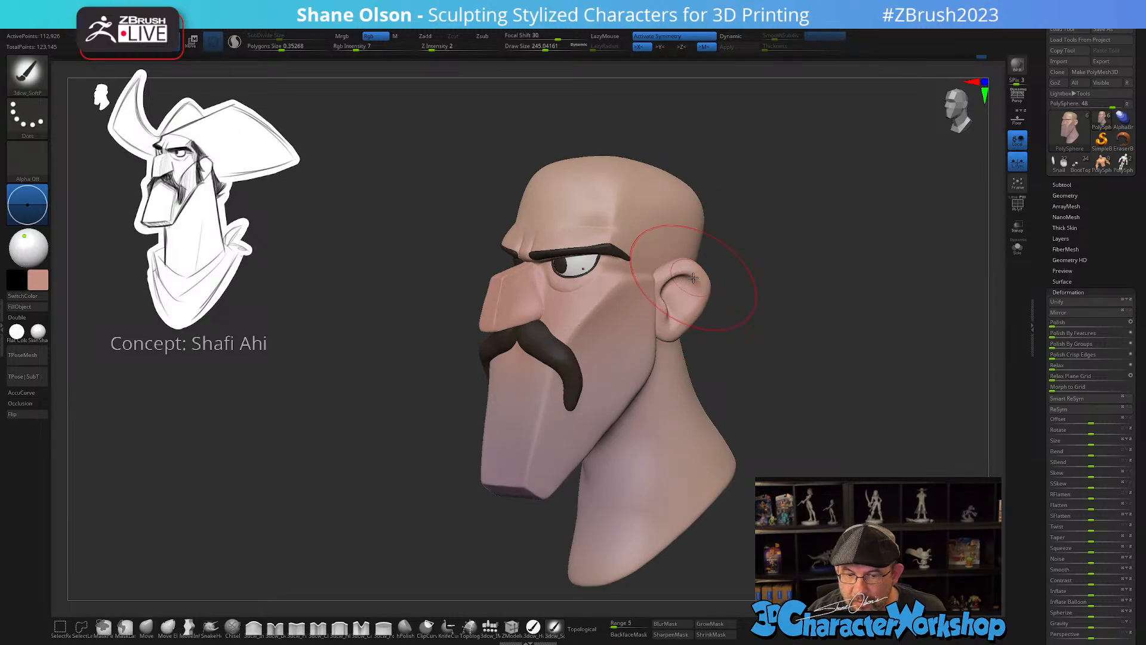
- Choose a more saturated salmon red and redden the ears, reducing the draw size to about 197
click(40, 276)
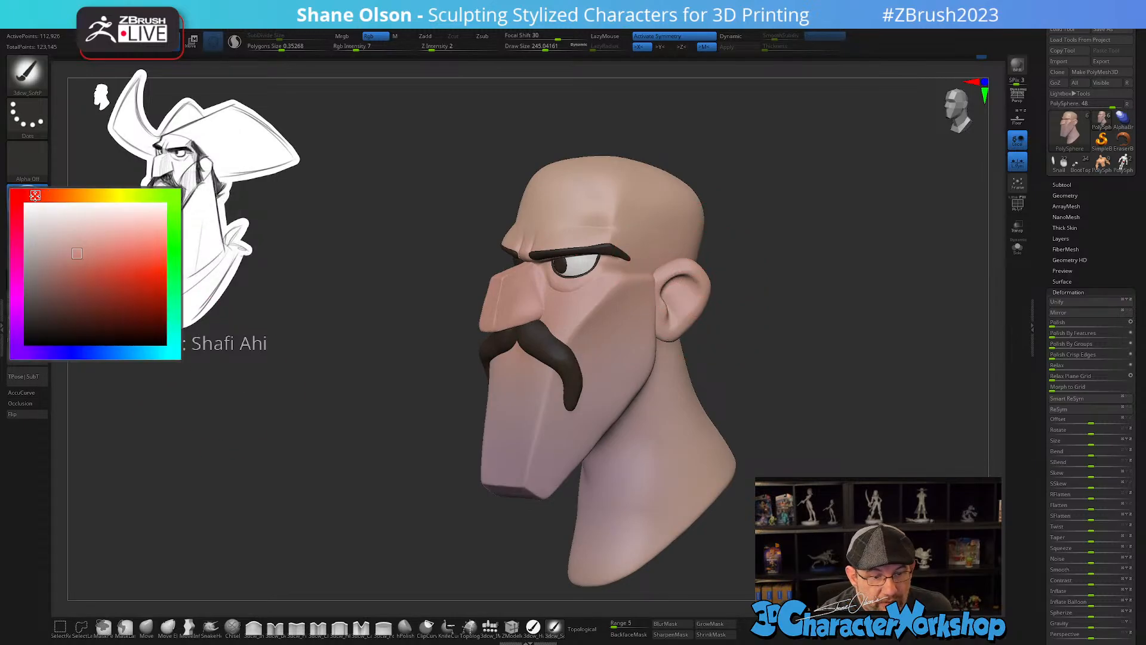
drag(80, 255, 97, 256)
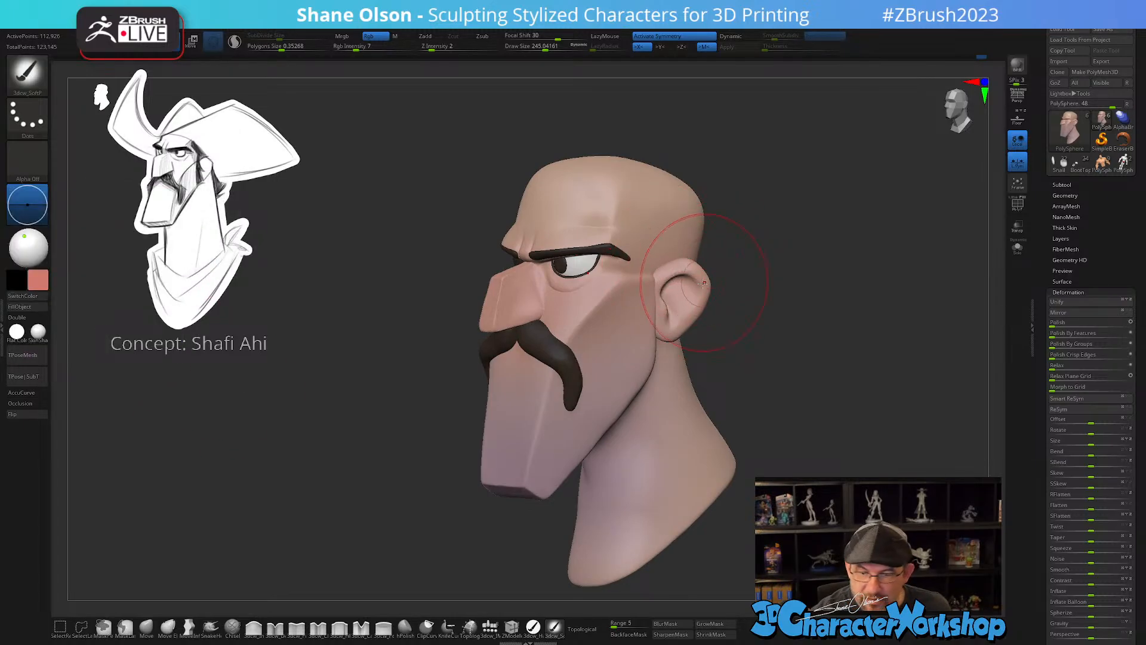
drag(702, 288, 700, 293)
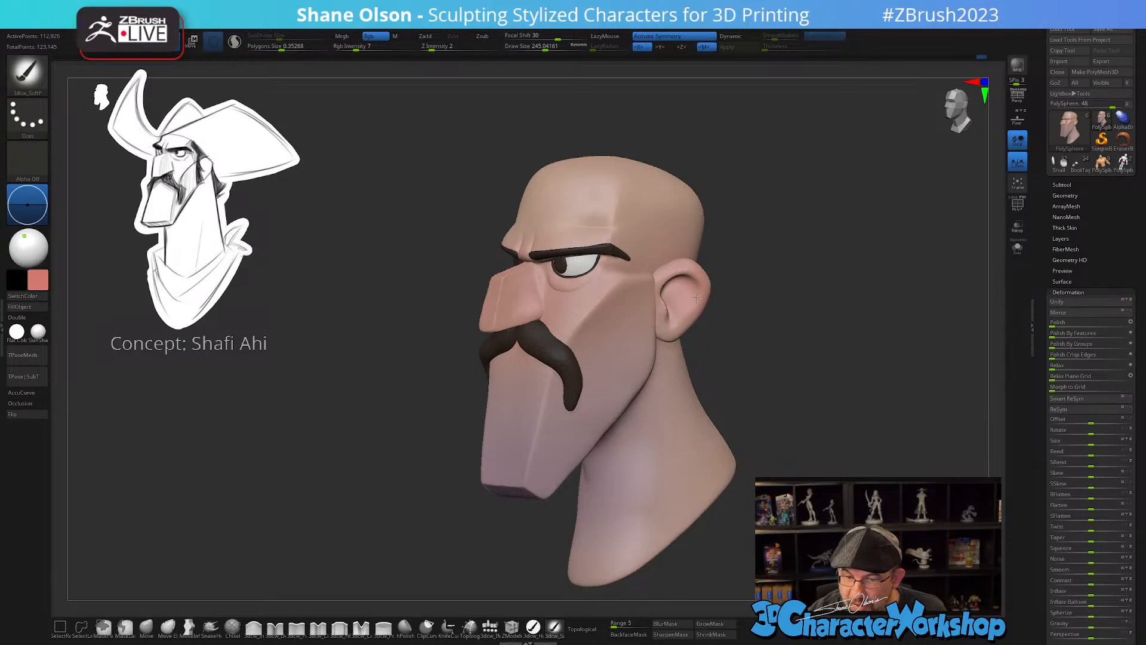
key(s)
drag(701, 291, 697, 291)
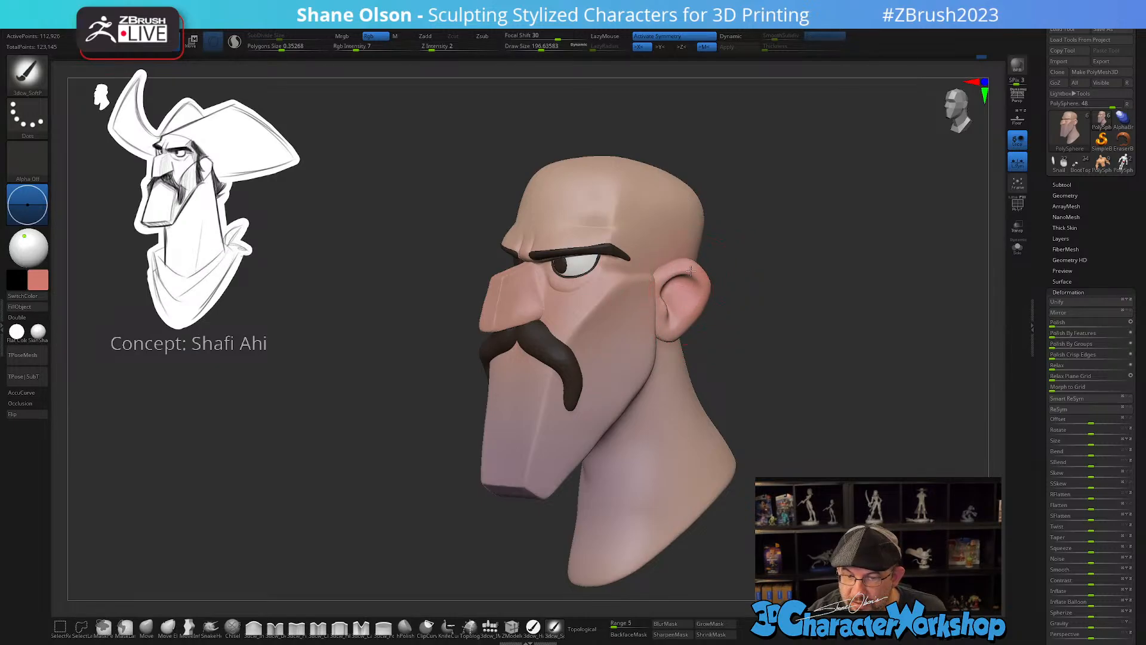
- Build up the salmon red tint on the nose and across the cheeks below the eyes
right_drag(687, 294, 608, 302)
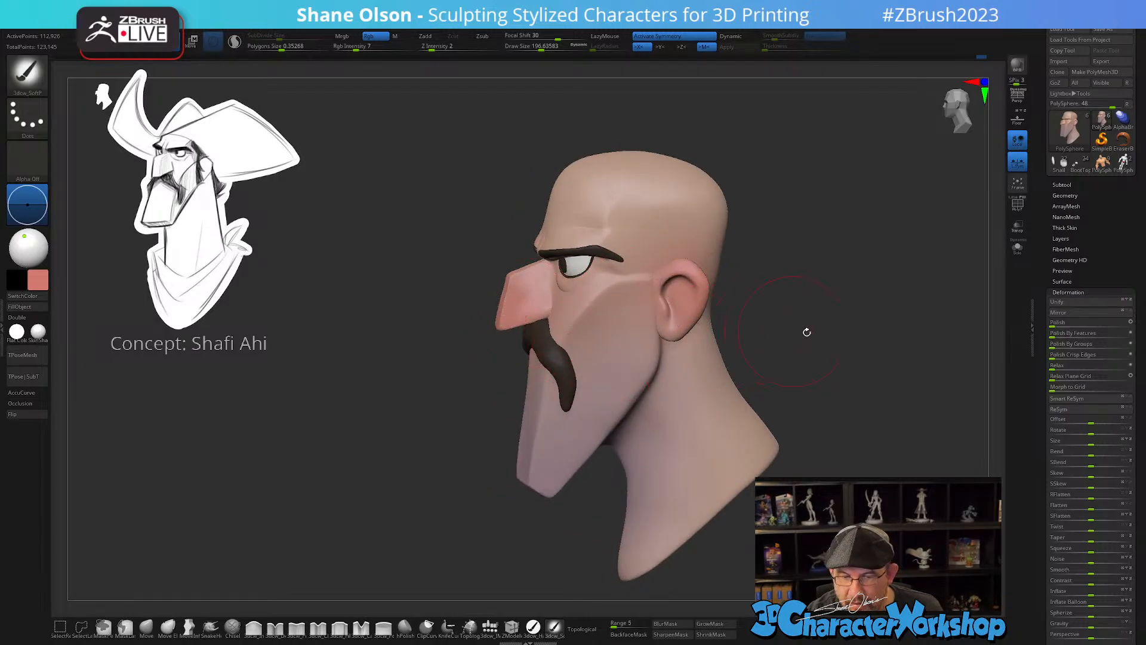
drag(806, 330, 752, 336)
drag(752, 335, 752, 349)
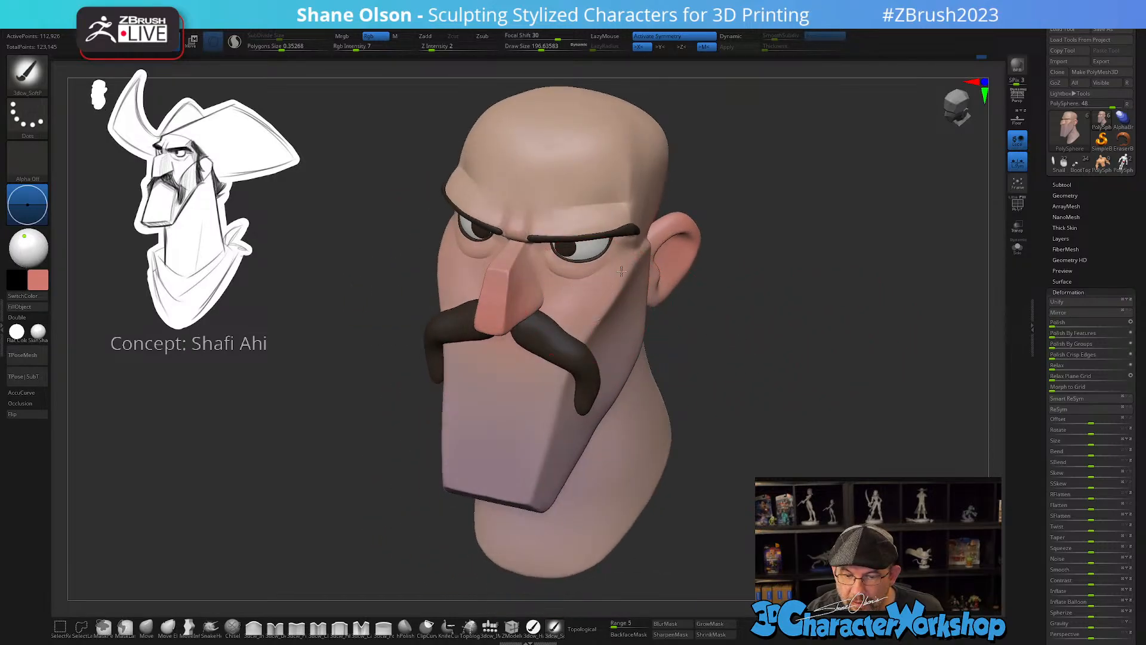
drag(738, 280, 705, 257)
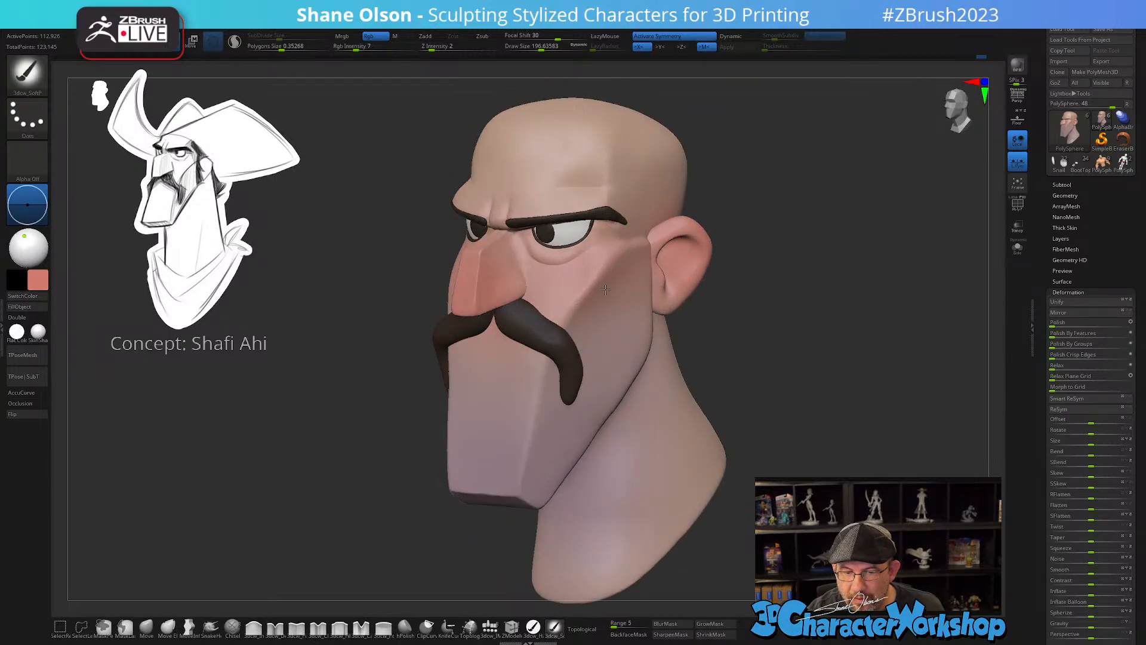
alt+drag(774, 371, 771, 335)
drag(771, 343, 758, 384)
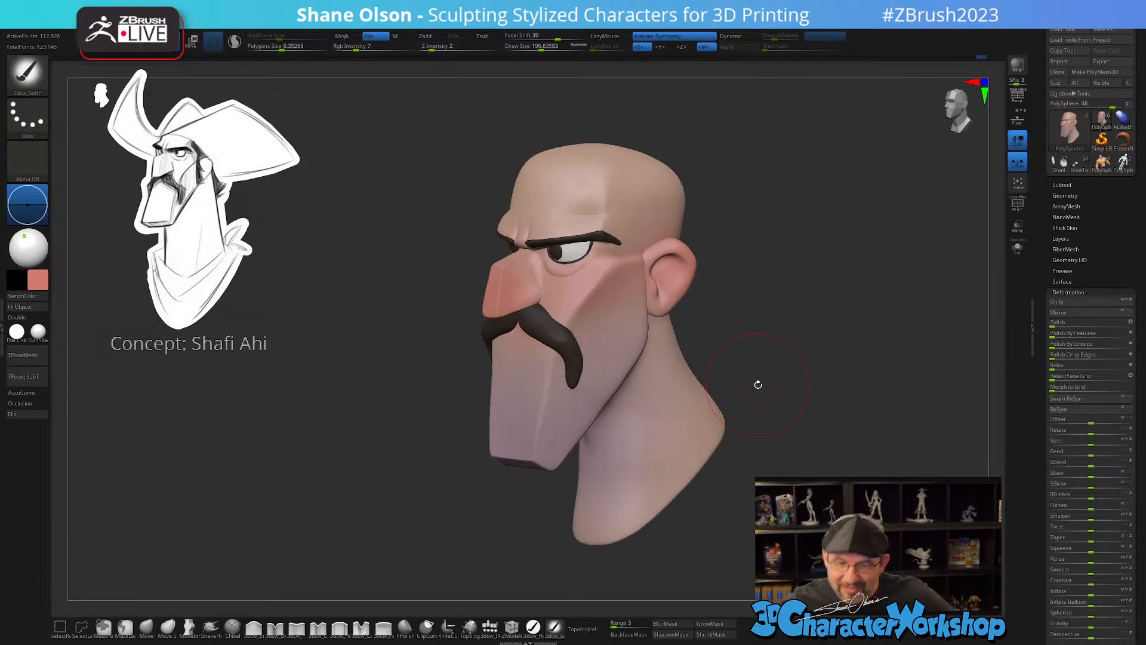
- Sample a muted mauve from the face and tint the bags under the eyes, reducing the draw size to about 65
drag(714, 335, 711, 335)
key(c)
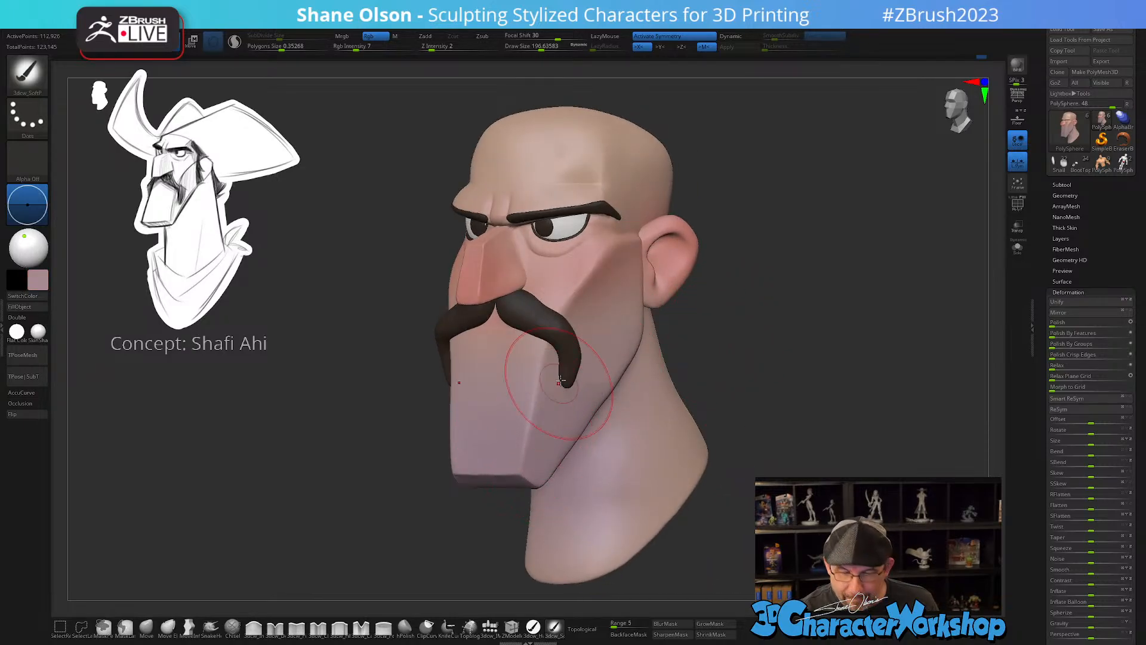
alt+right_drag(557, 384, 544, 410)
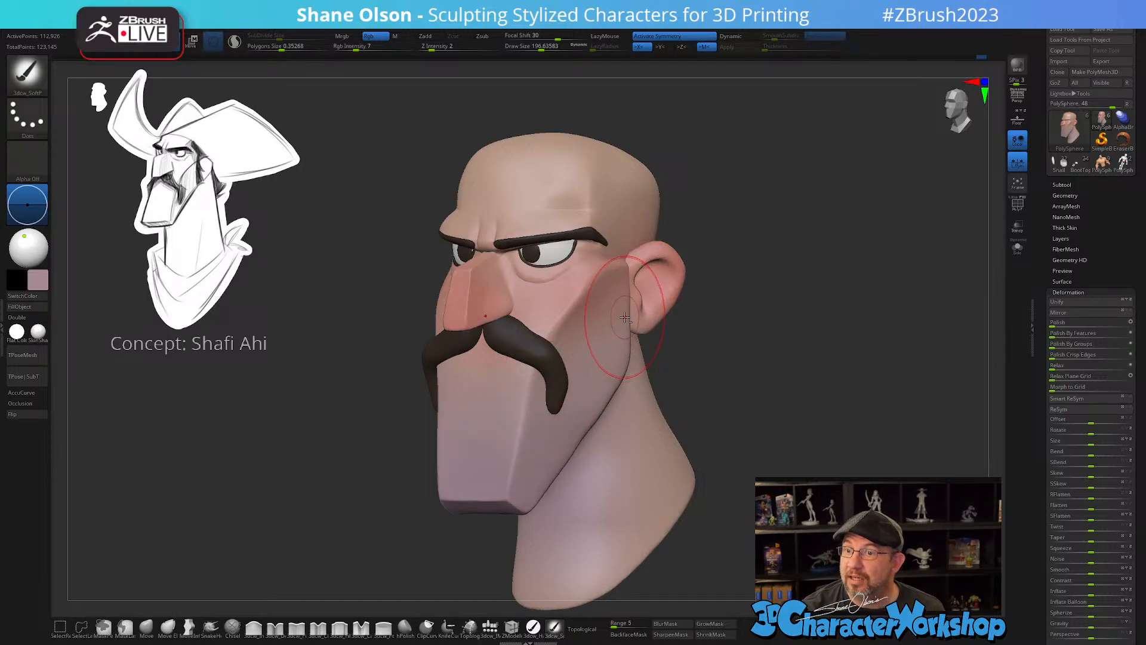
alt+drag(687, 325, 671, 388)
key(s)
drag(501, 293, 492, 291)
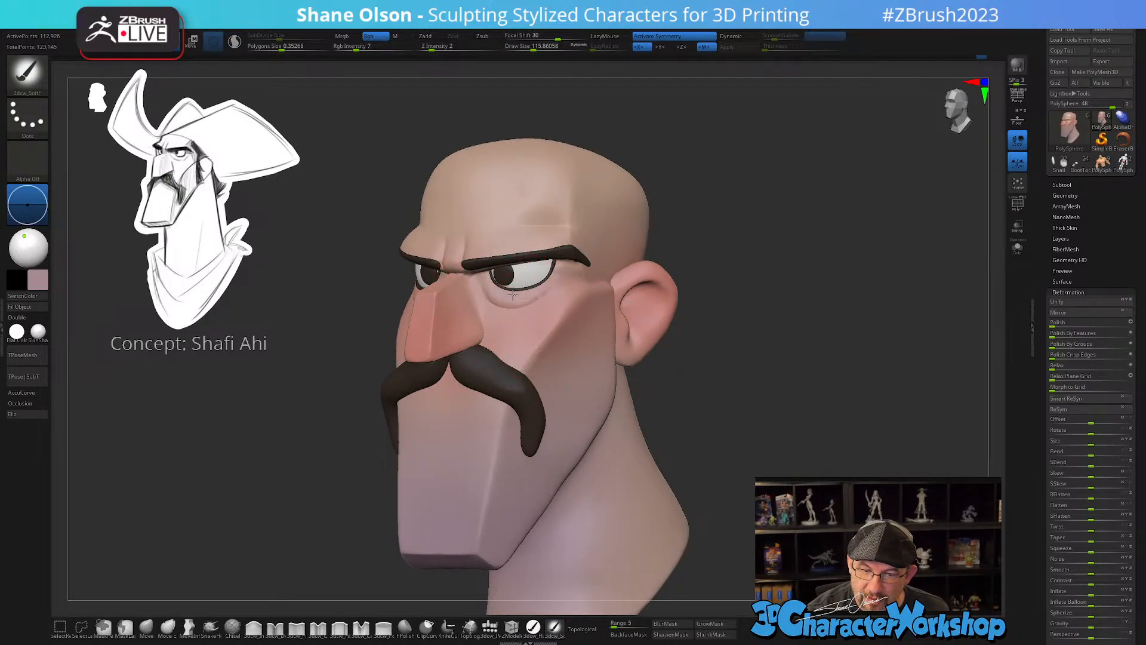
drag(678, 391, 726, 385)
key(s)
drag(505, 293, 499, 293)
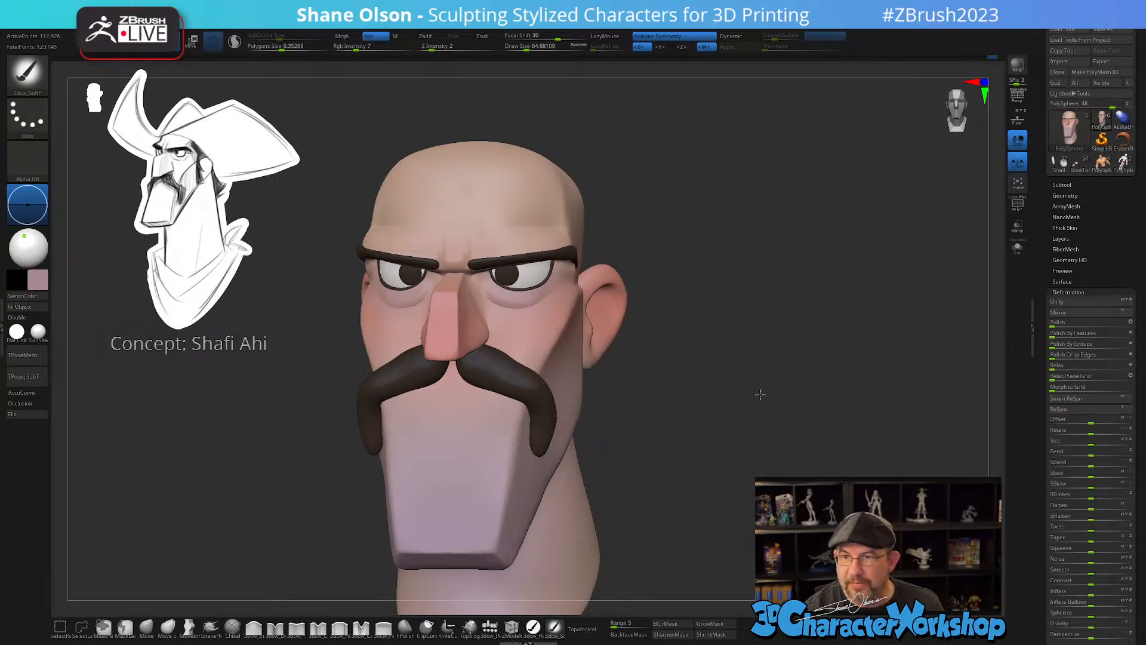
- Switch to the hPolish brush at a draw size of about 116 and polish the edge of the cheek plane beneath the cheekbone
drag(758, 394, 779, 431)
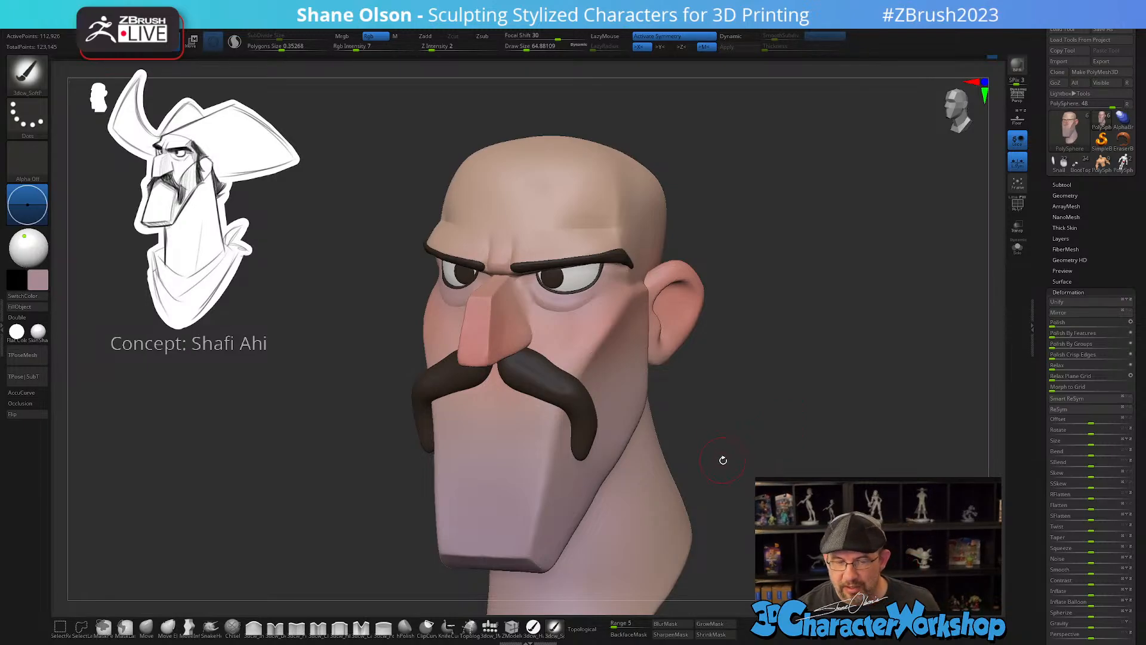
drag(721, 461, 755, 424)
key(s)
mouse_move(759, 367)
mouse_down()
mouse_move(776, 389)
mouse_move(740, 392)
mouse_move(769, 396)
mouse_move(679, 386)
mouse_up()
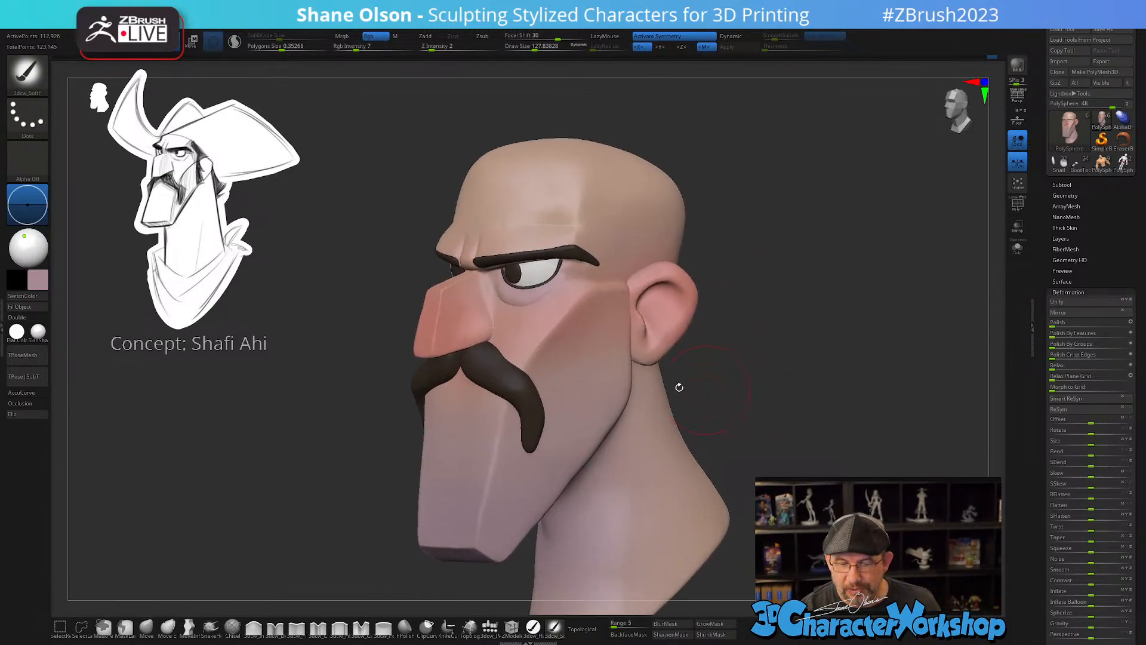
alt+drag(526, 545, 555, 526)
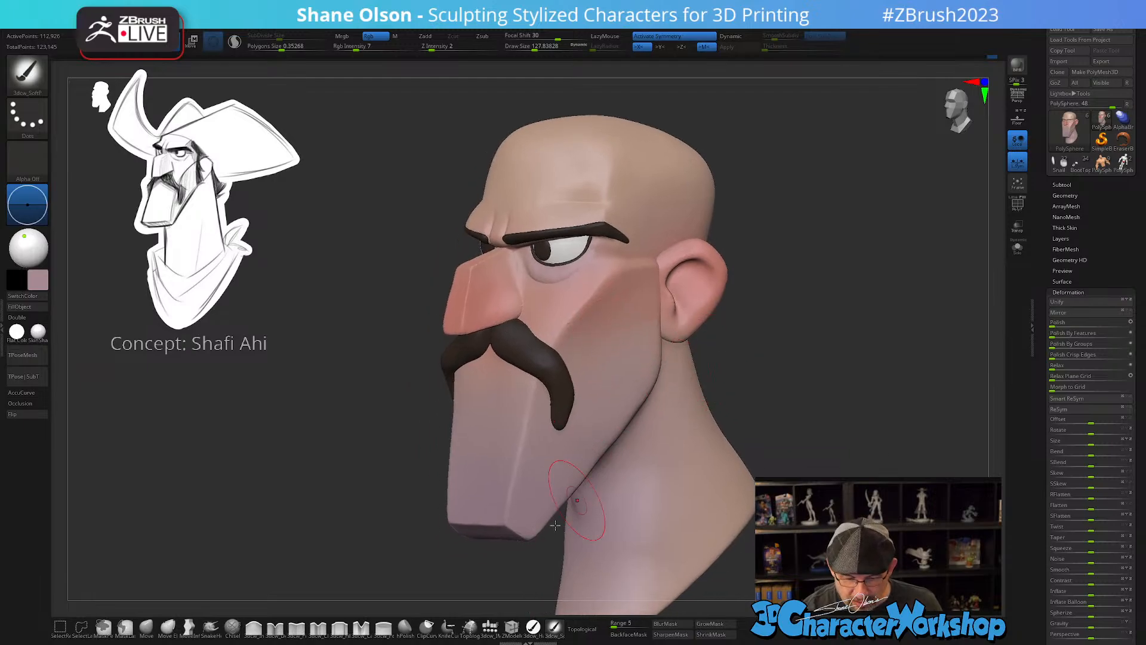
click(406, 627)
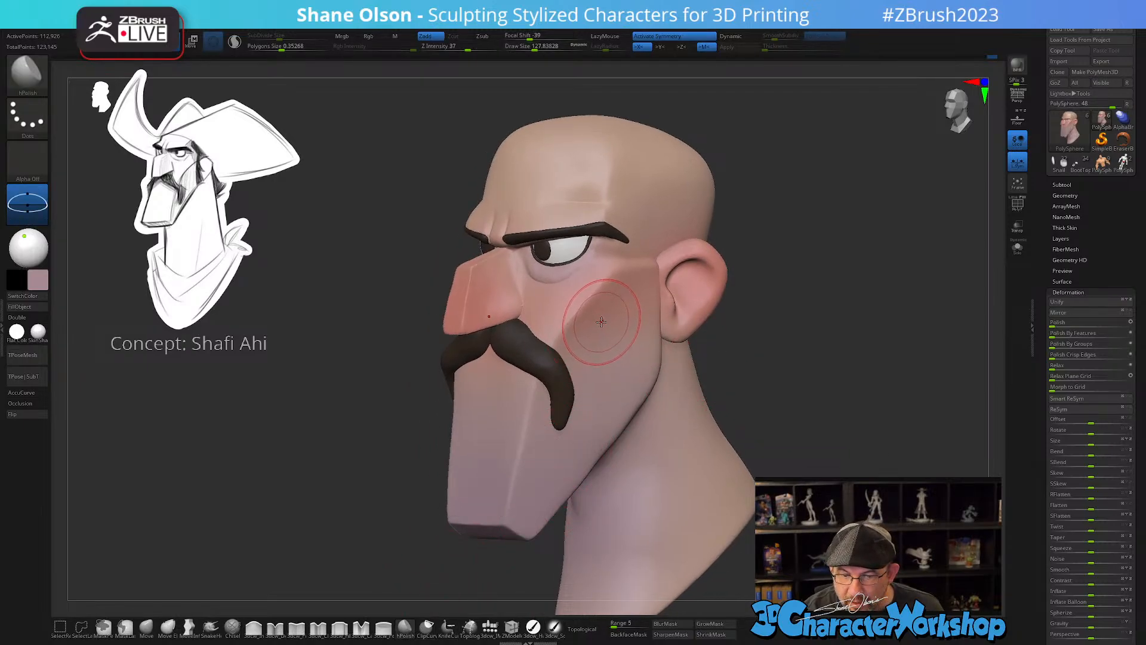
key(s)
mouse_move(603, 324)
mouse_down()
mouse_move(583, 328)
mouse_move(635, 282)
mouse_up()
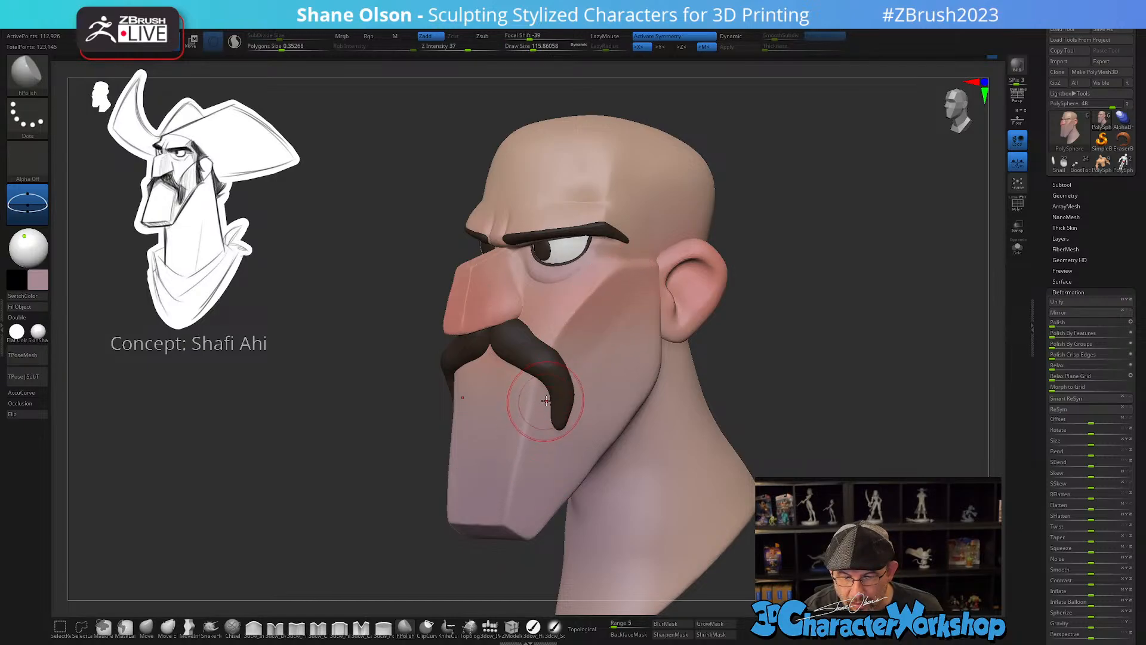
- Polish and smooth the cheek plane between the cheekbone and the back of the jaw, below the ear
alt+drag(773, 442, 768, 435)
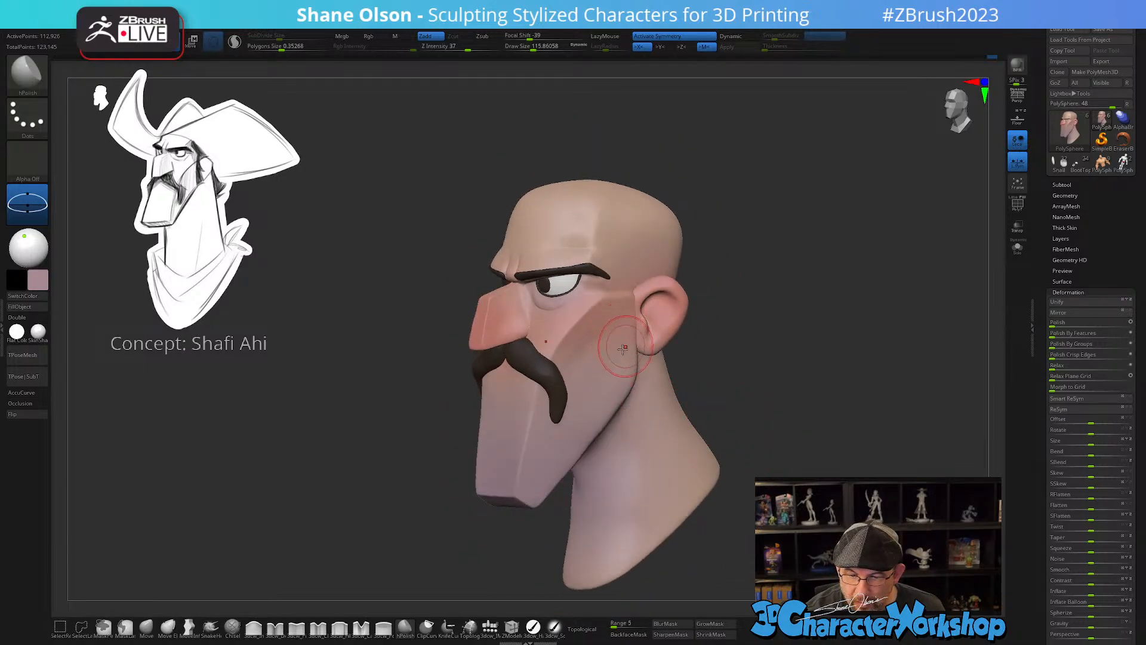
drag(582, 344, 579, 360)
drag(753, 352, 757, 361)
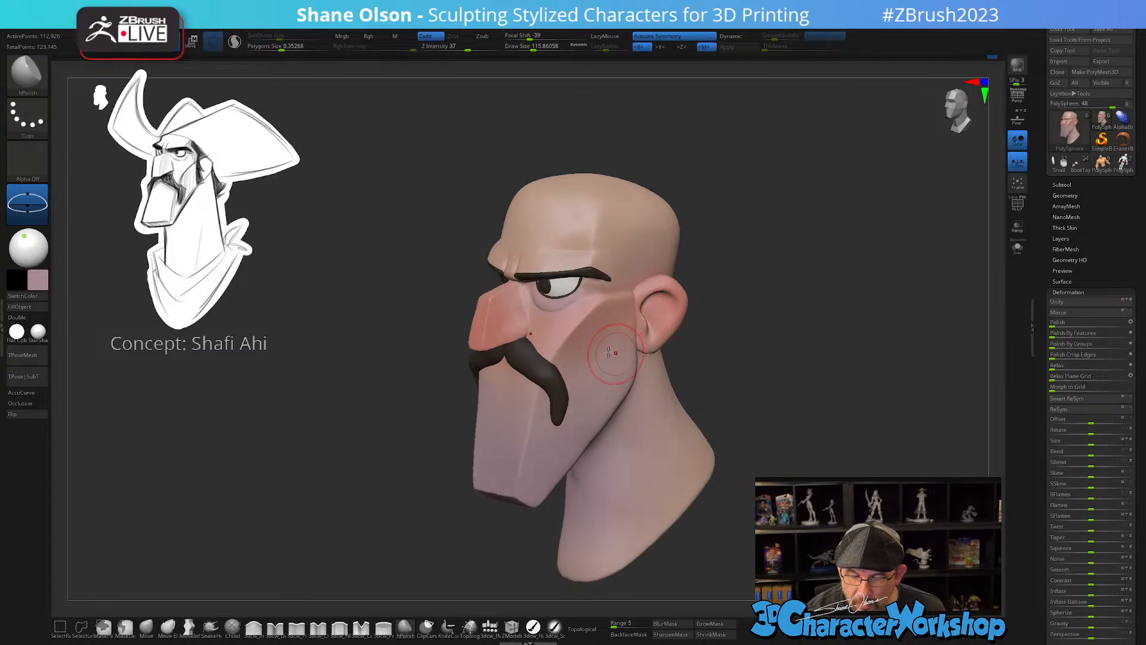
shift+drag(599, 333, 630, 339)
mouse_move(738, 391)
mouse_down()
mouse_move(773, 397)
mouse_move(749, 392)
mouse_up()
shift+drag(606, 342, 601, 357)
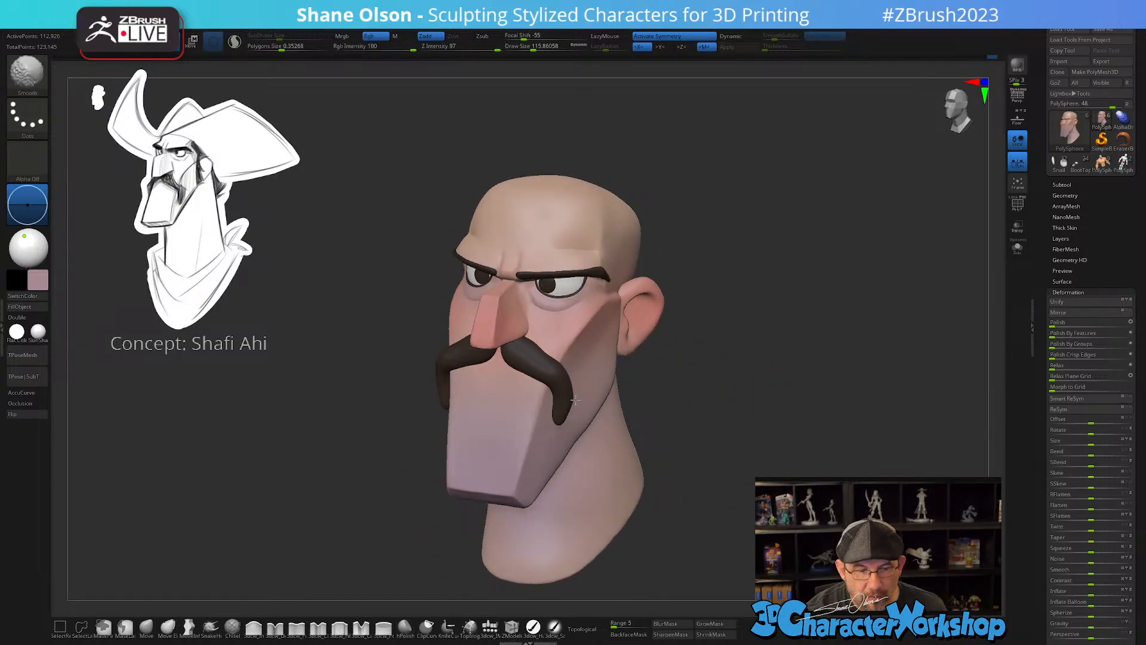
mouse_move(706, 379)
mouse_down()
mouse_move(693, 442)
mouse_move(681, 317)
mouse_move(677, 347)
mouse_move(692, 353)
mouse_move(603, 377)
mouse_up()
- Switch to the Move brush at a draw size of about 102 and nudge the edge where the forehead meets the temple
key(s)
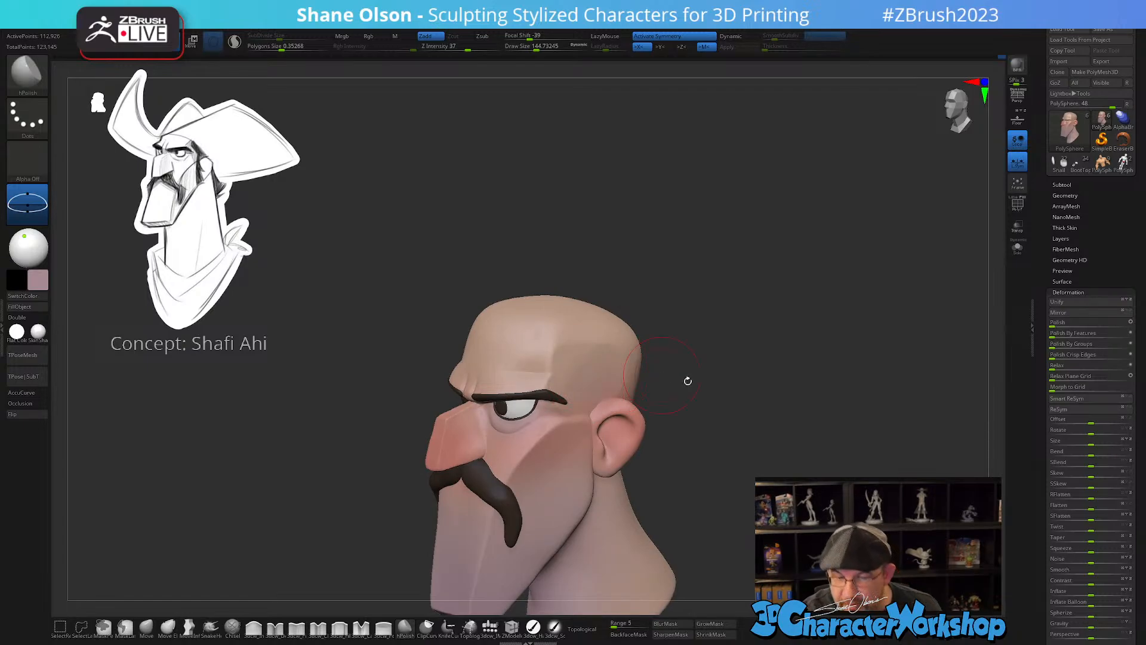
mouse_move(688, 381)
mouse_down()
mouse_move(775, 444)
mouse_move(704, 440)
mouse_move(652, 484)
mouse_up()
click(147, 625)
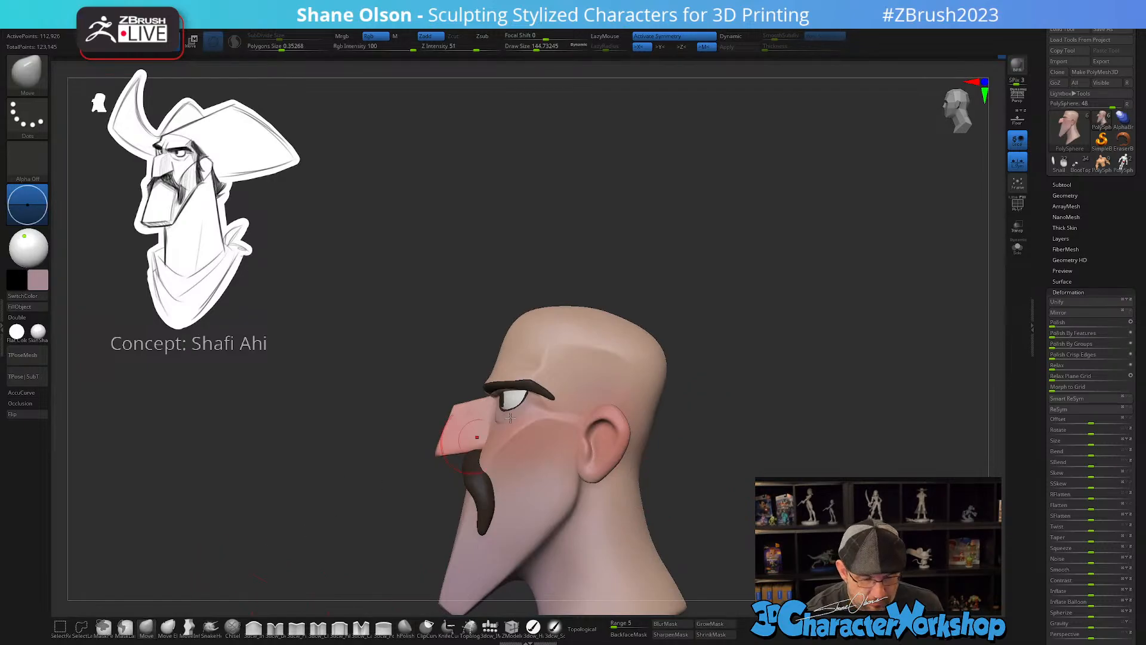
ctrl+right_drag(564, 360, 569, 372)
key(s)
drag(566, 353, 571, 354)
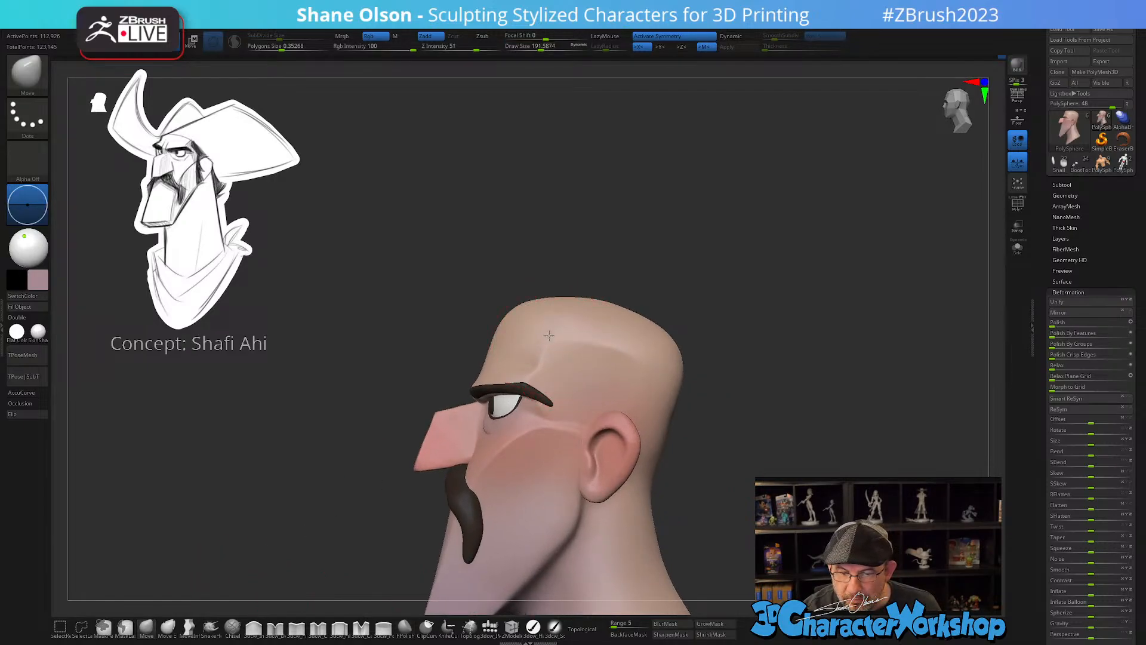
mouse_move(660, 358)
mouse_down()
mouse_move(706, 366)
mouse_move(704, 377)
mouse_move(696, 315)
mouse_move(698, 417)
mouse_move(705, 352)
mouse_move(743, 427)
mouse_move(708, 402)
mouse_move(747, 432)
mouse_move(735, 410)
mouse_move(721, 440)
mouse_move(721, 413)
mouse_move(660, 387)
mouse_move(642, 371)
mouse_move(652, 369)
mouse_up()
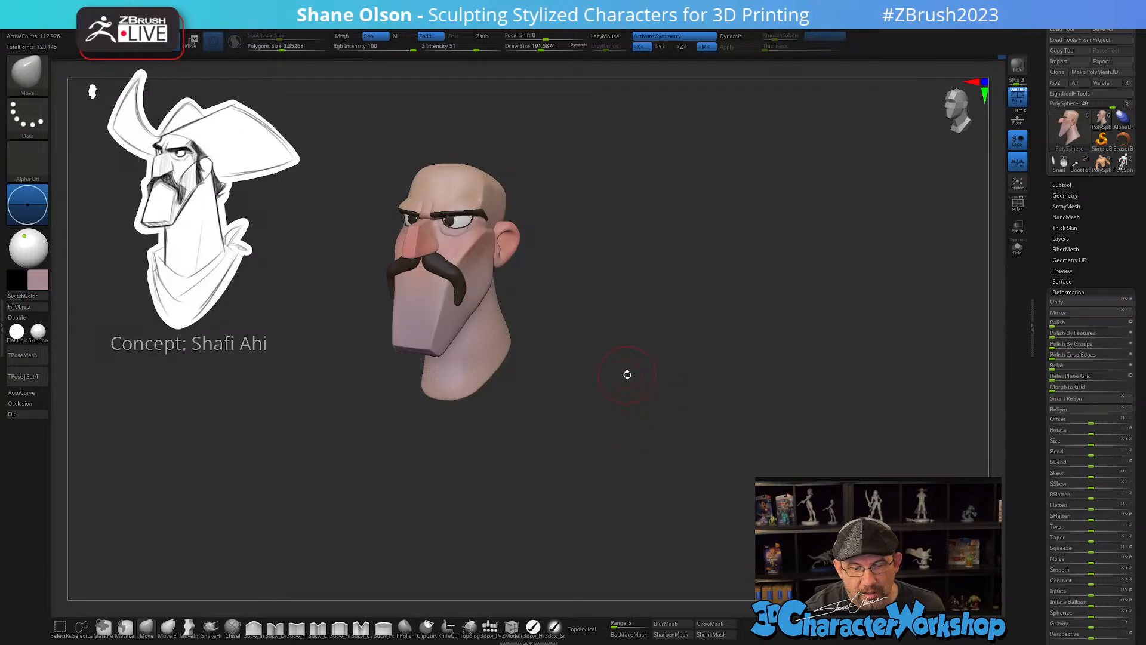
- Reshape the side of the jaw beside the moustache with the Move brush, reducing the draw size from about 331 to 202
alt+right_drag(477, 287, 522, 413)
mouse_move(522, 413)
right_down()
mouse_move(538, 411)
mouse_move(521, 427)
mouse_move(585, 418)
right_up()
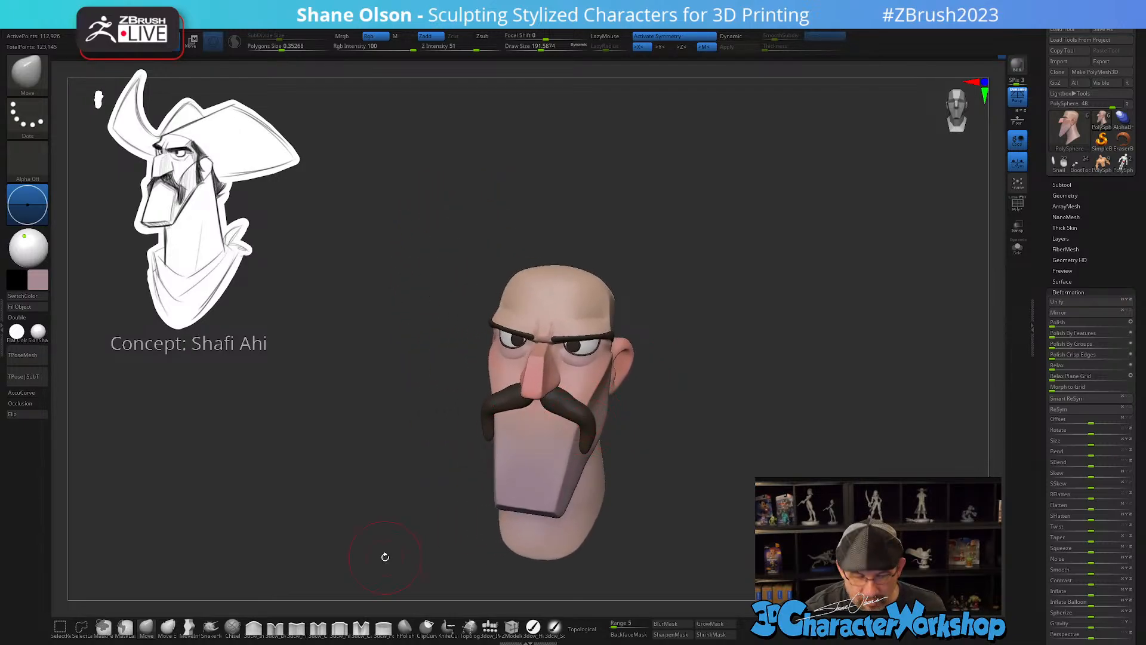
key(s)
drag(582, 412, 594, 415)
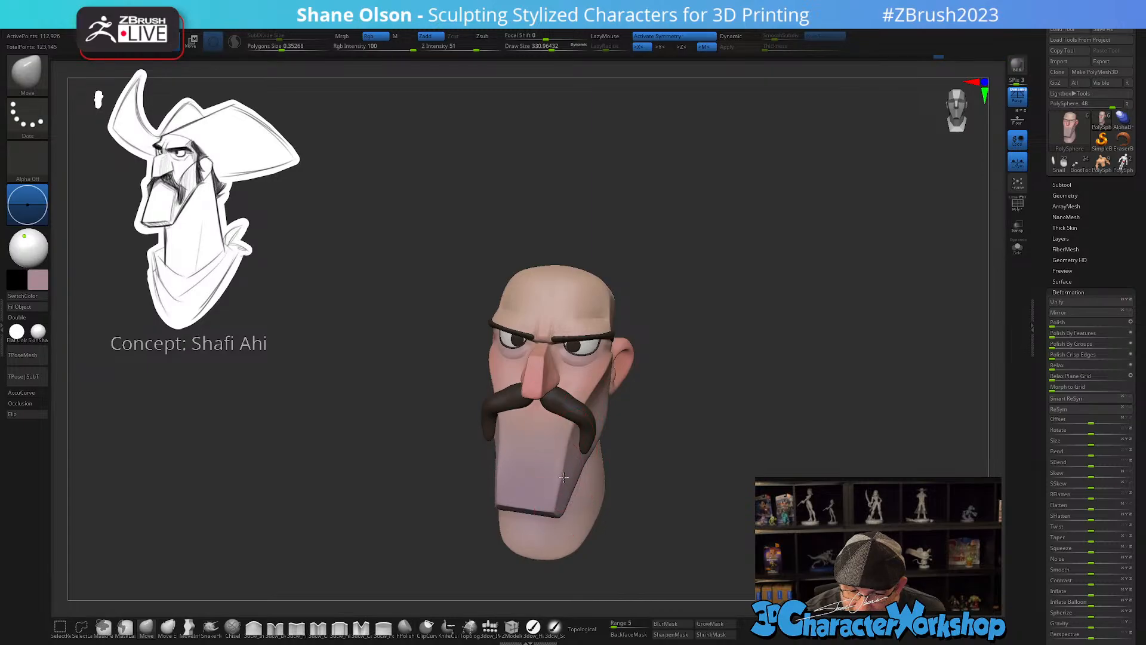
mouse_move(628, 476)
mouse_down()
mouse_move(637, 464)
mouse_move(663, 476)
mouse_move(605, 448)
mouse_move(617, 427)
mouse_up()
key(s)
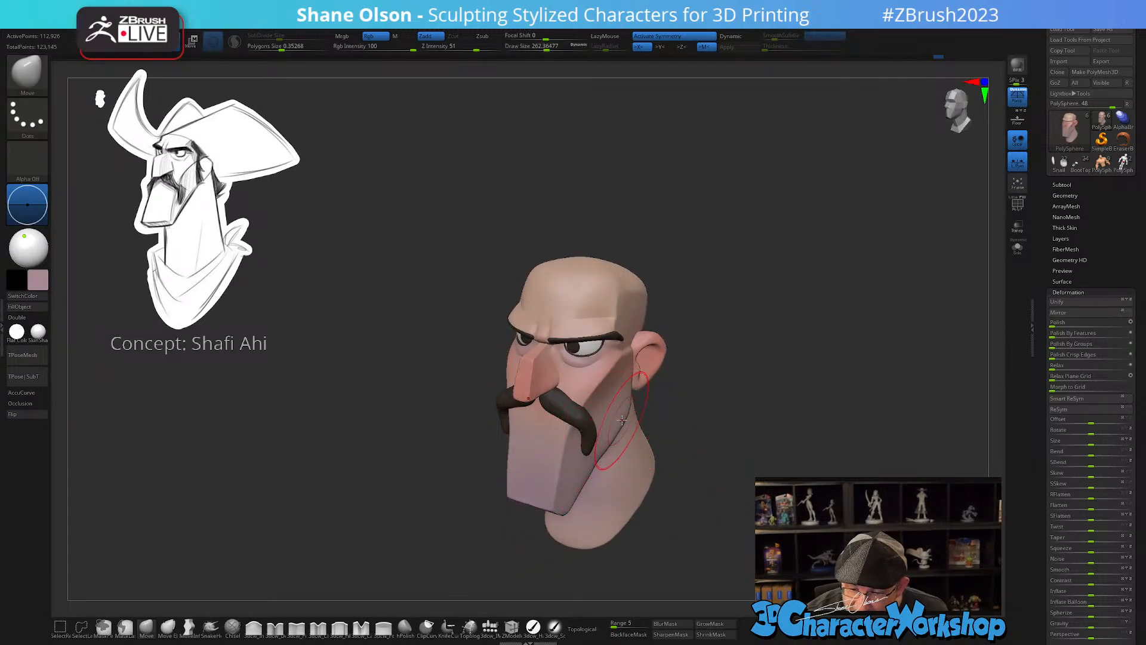
mouse_move(611, 457)
right_down()
mouse_move(667, 447)
mouse_move(565, 528)
right_up()
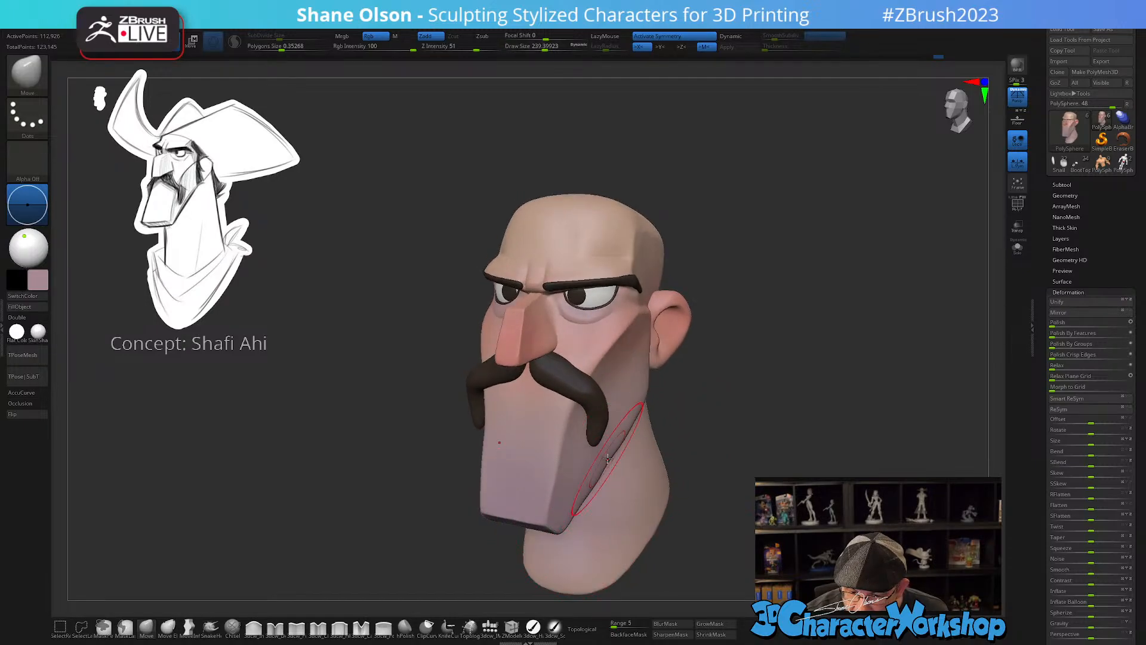
key(s)
drag(600, 482, 596, 483)
mouse_move(594, 480)
right_down()
mouse_move(681, 412)
mouse_move(637, 366)
mouse_move(639, 476)
mouse_move(597, 445)
right_up()
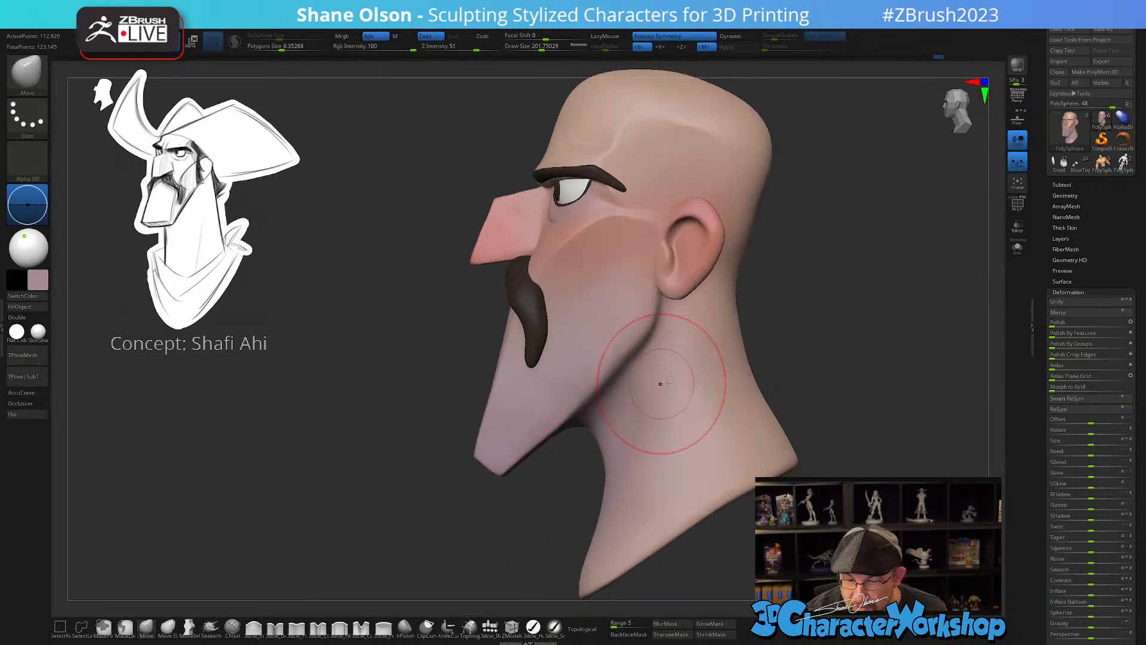
- Refine the lower jawline from chin to ear at draw sizes of about 163 and 108, and smooth the side of the jaw
mouse_move(661, 384)
right_down()
mouse_move(696, 383)
mouse_move(655, 459)
mouse_move(615, 382)
right_up()
key(s)
drag(615, 383, 615, 385)
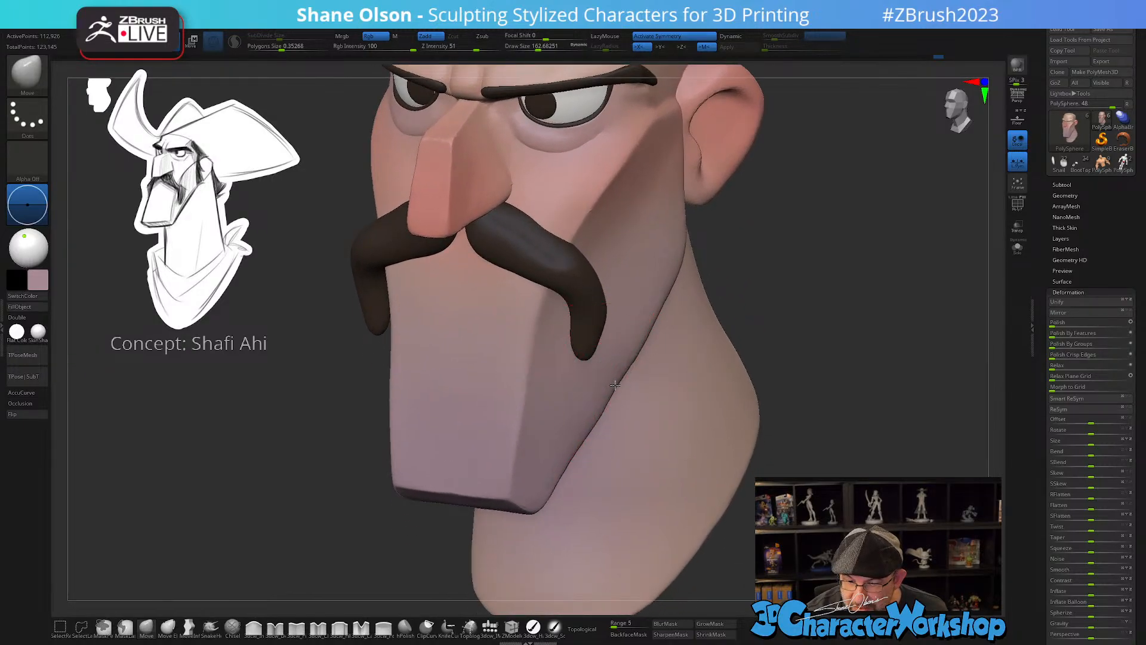
key(s)
drag(564, 445, 568, 461)
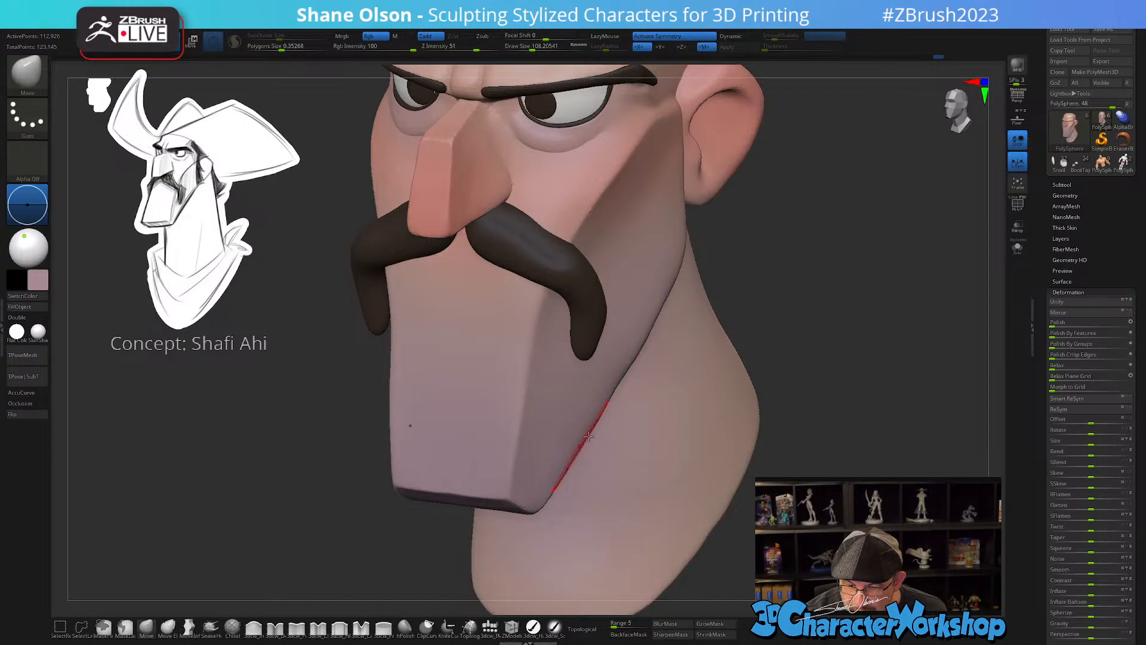
drag(622, 374, 625, 370)
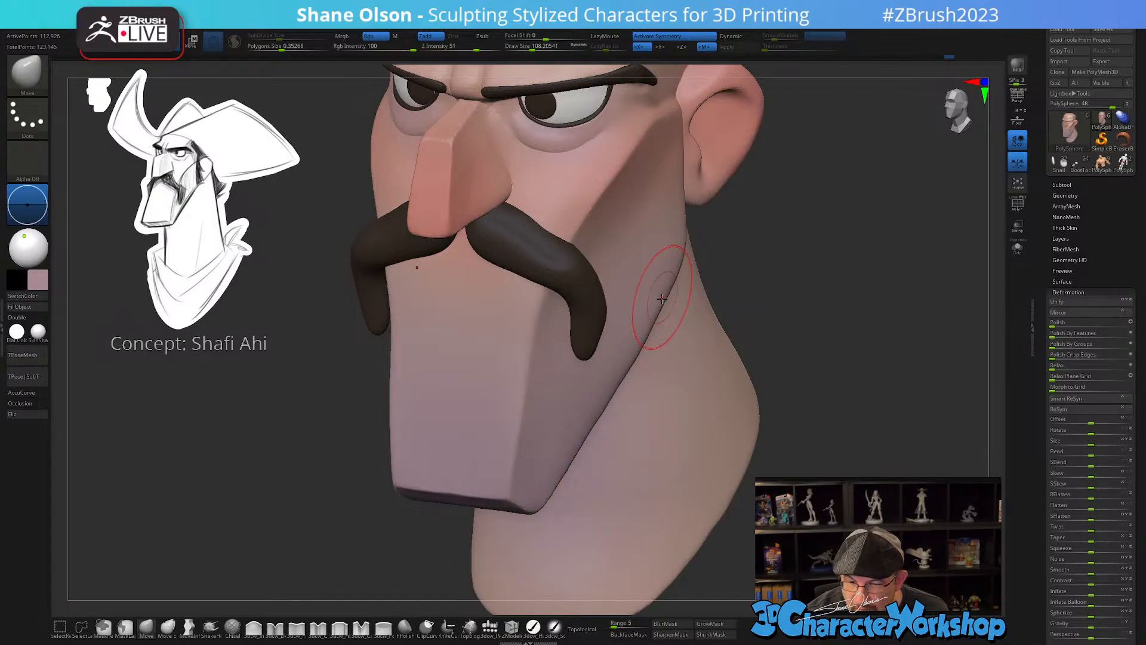
drag(663, 302, 659, 304)
mouse_move(805, 370)
ctrl+right_down()
mouse_move(799, 353)
mouse_move(801, 379)
mouse_move(804, 356)
mouse_move(786, 356)
ctrl+right_up()
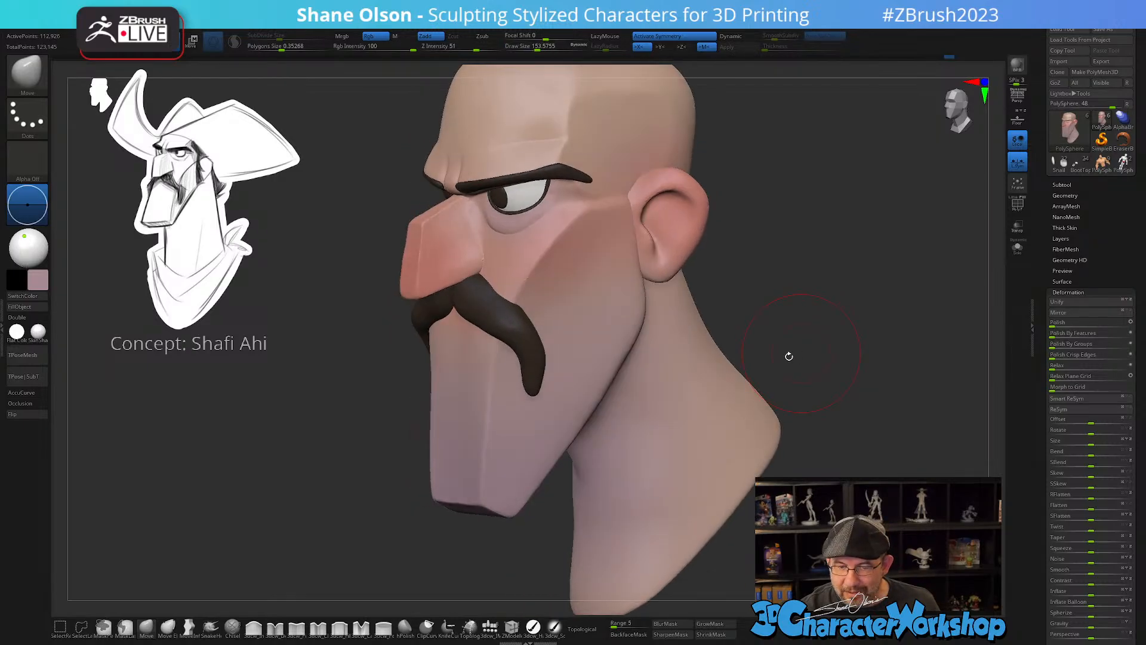
key(shift)
shift+drag(536, 444, 558, 412)
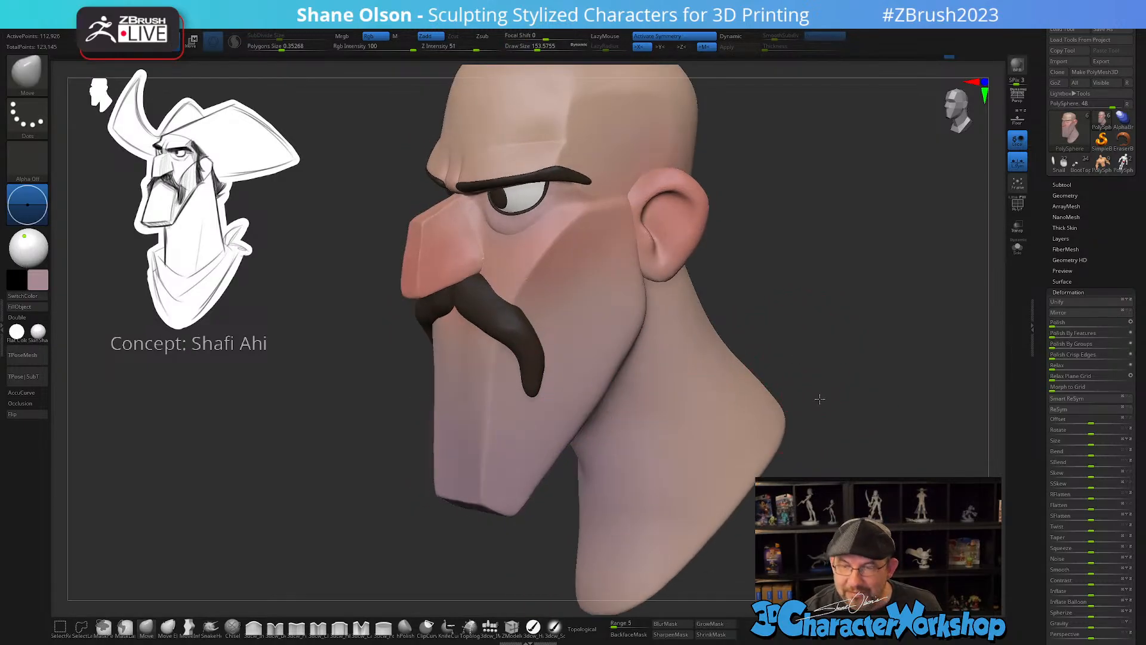
- Enlarge the Move brush to a draw size of about 299 and reshape the pointed front end of the neck base in profile
mouse_move(819, 396)
right_down()
mouse_move(815, 412)
mouse_move(826, 375)
right_up()
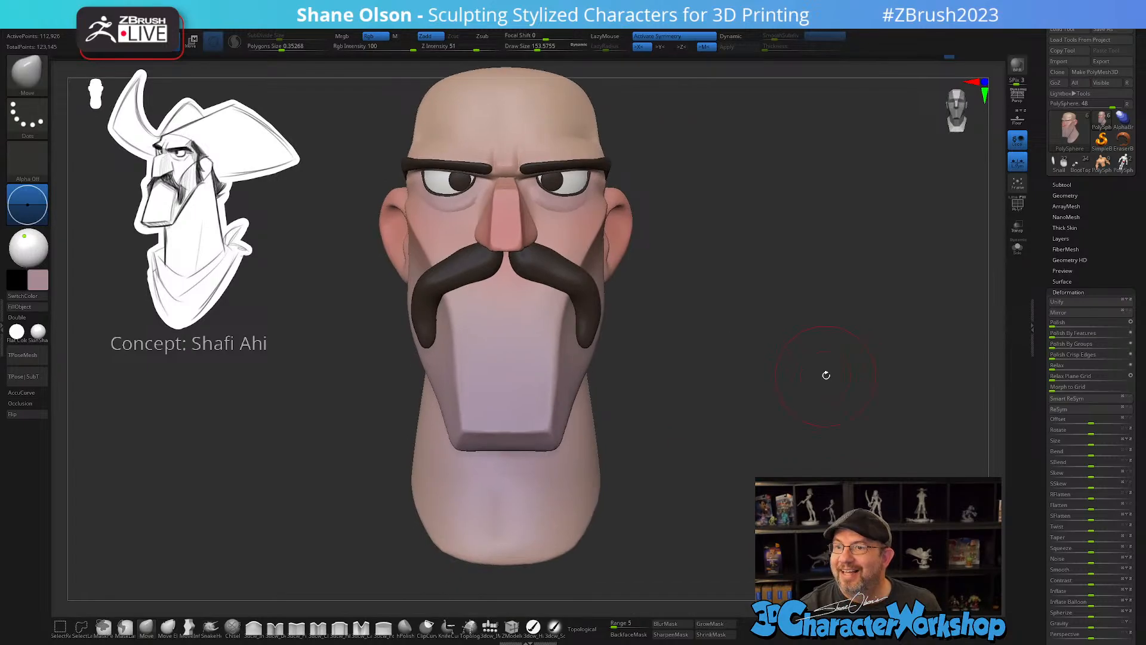
right_drag(691, 451, 724, 492)
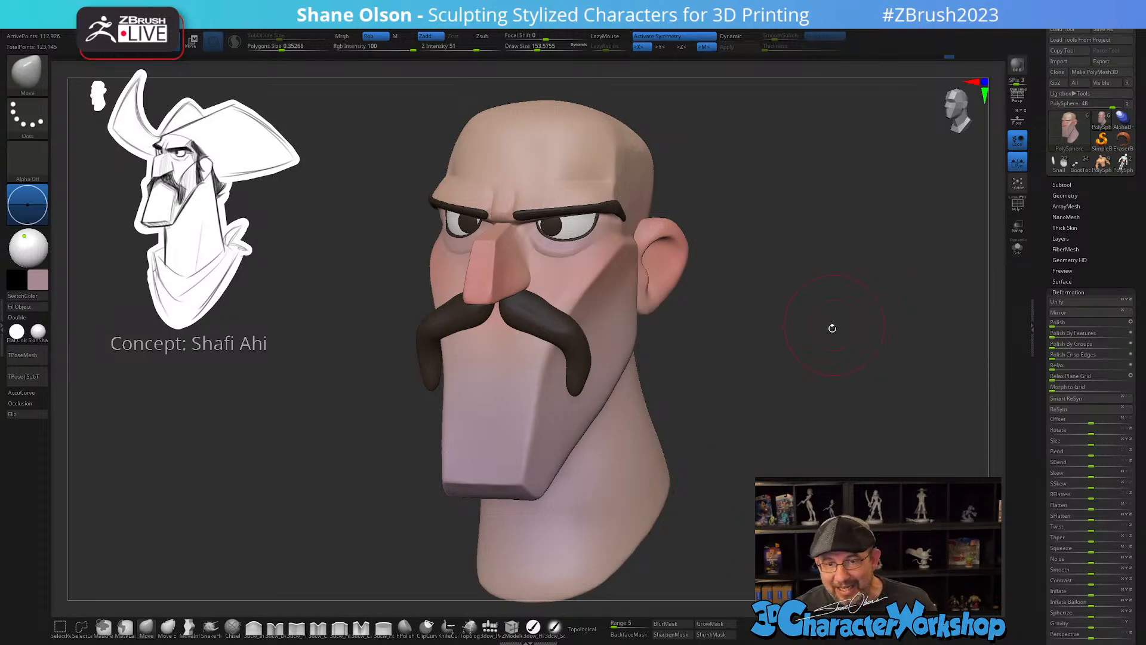
right_drag(784, 362, 815, 356)
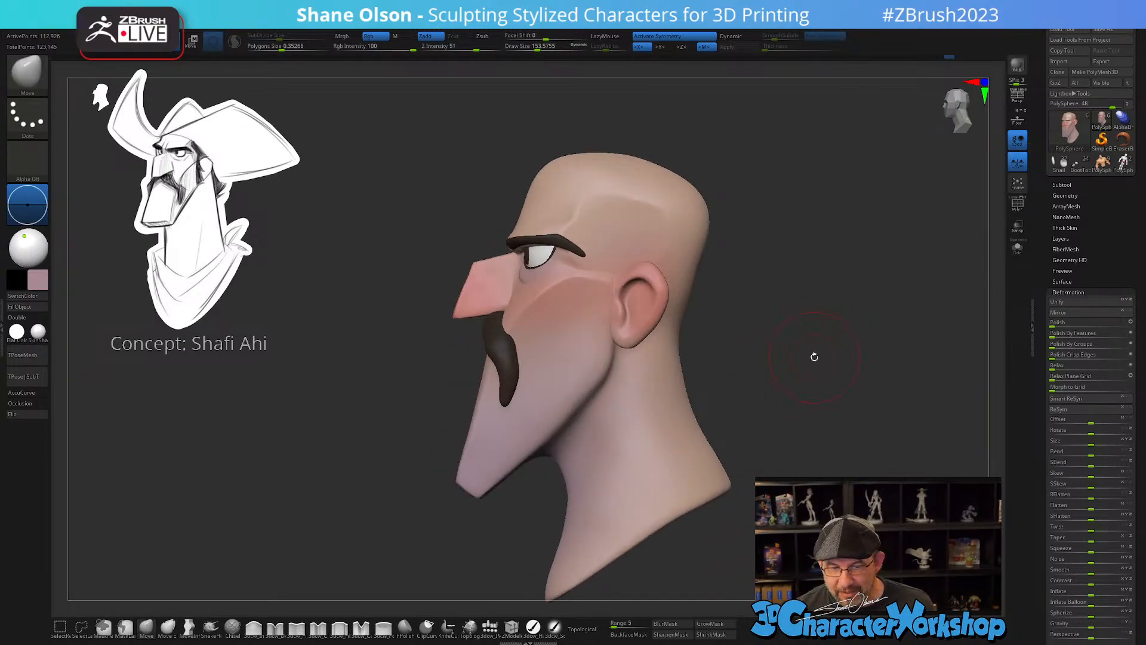
ctrl+right_drag(788, 434, 788, 405)
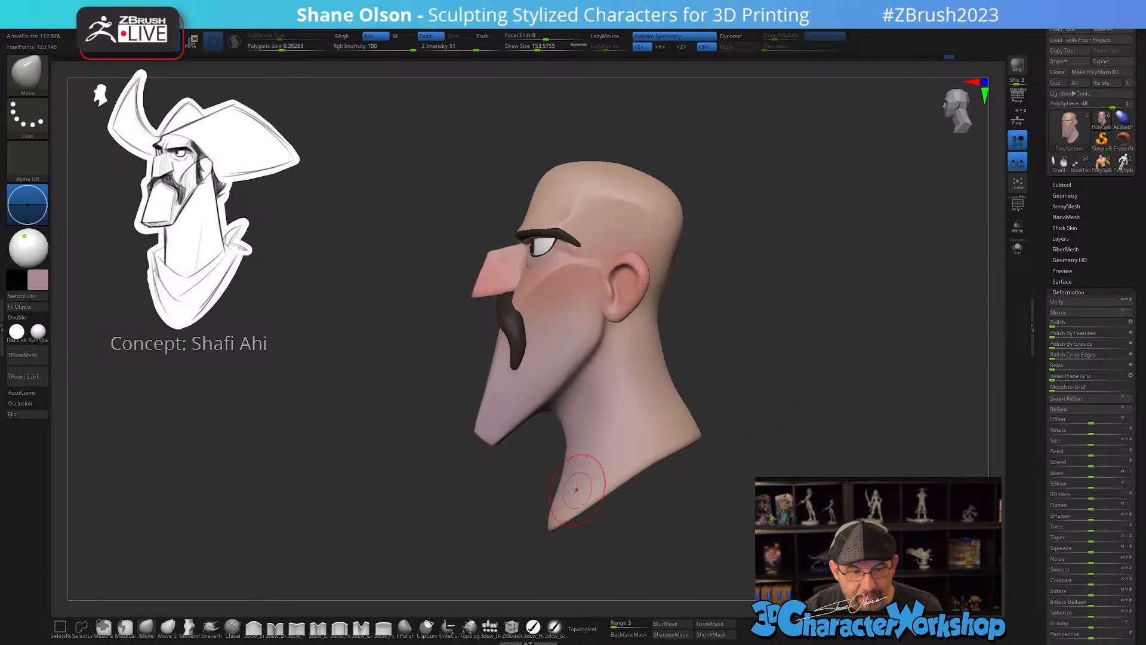
key(s)
drag(575, 489, 558, 510)
key(s)
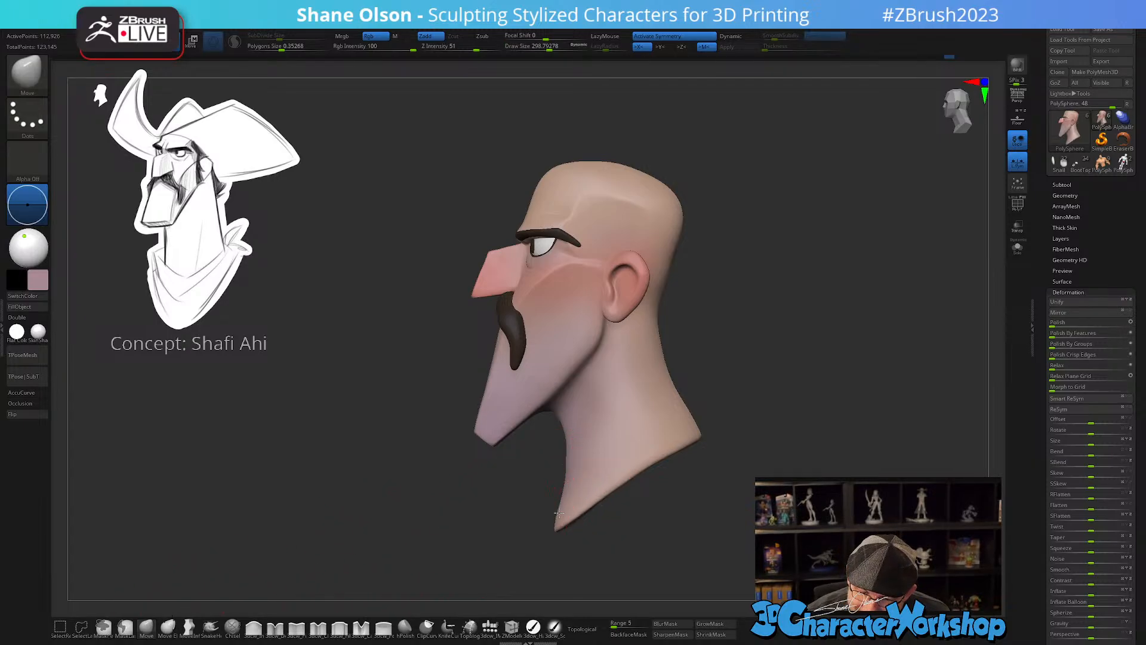
drag(675, 501, 687, 511)
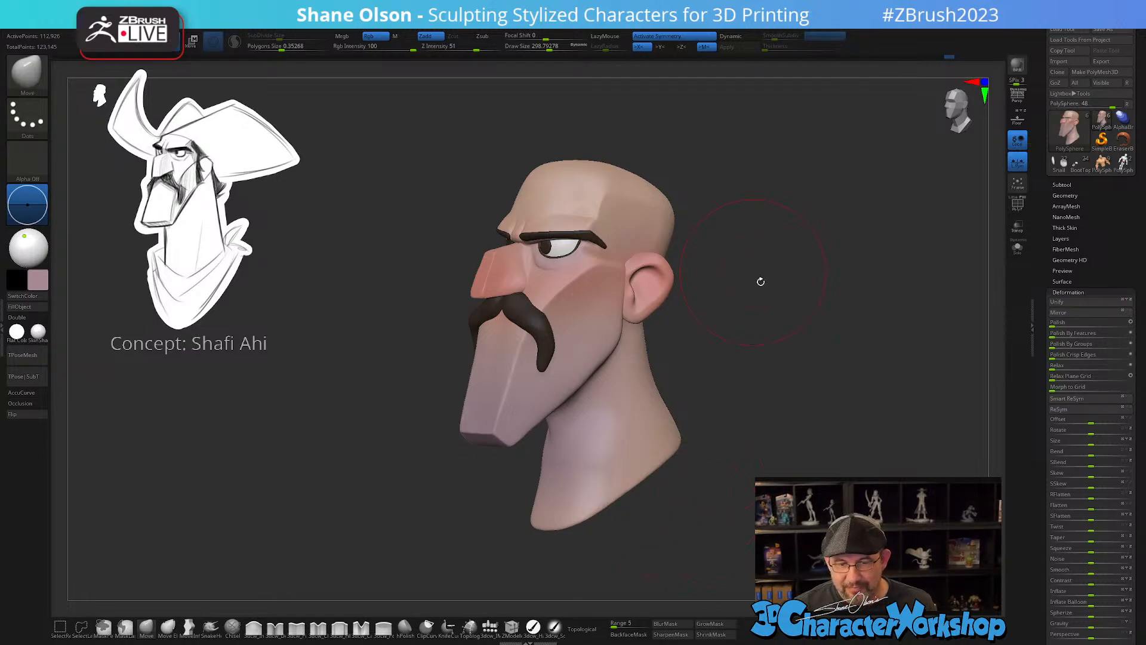
- Insert a large QuadSphere-2 primitive on the centre front of the neck, using the insert-mesh brush
drag(760, 281, 719, 372)
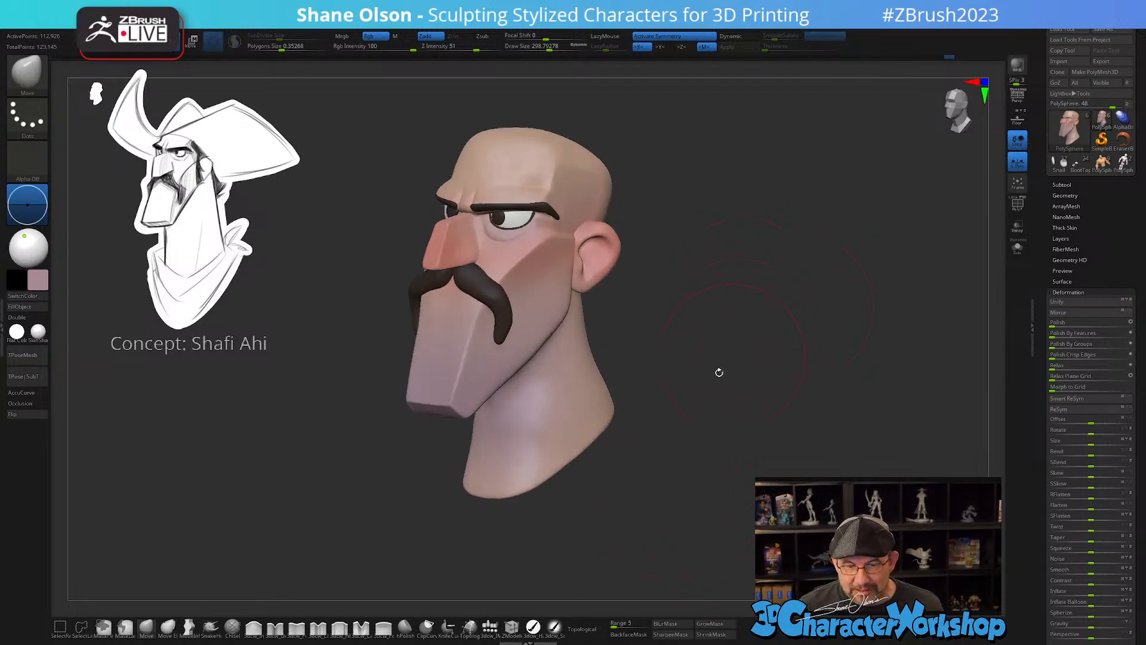
click(490, 626)
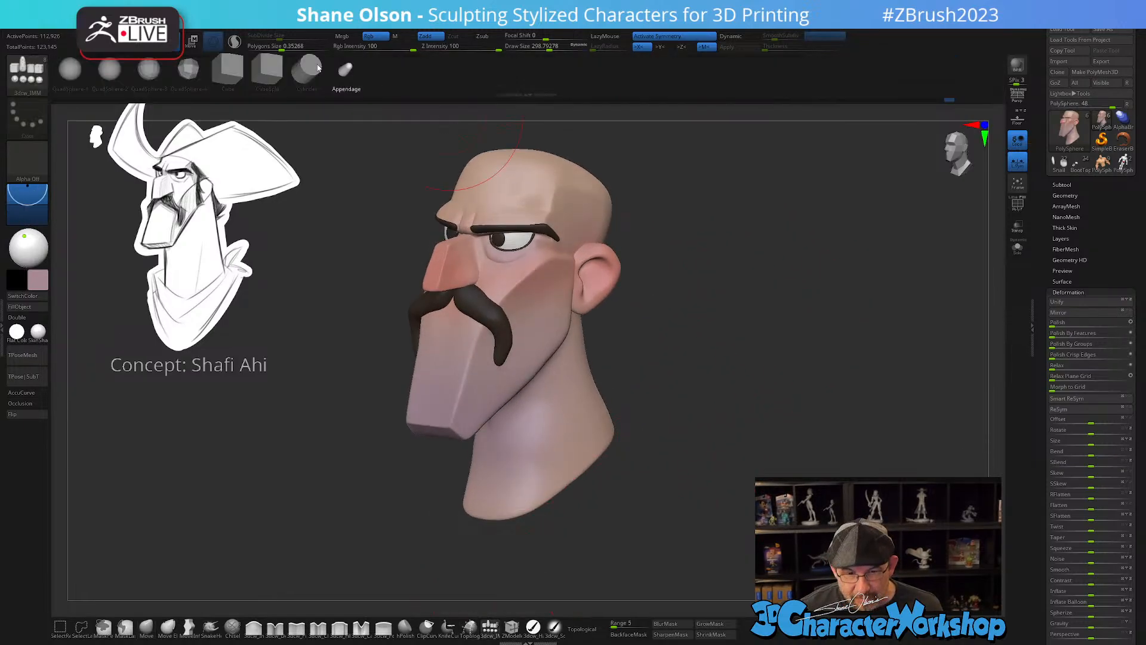
click(108, 71)
shift+drag(775, 321, 779, 352)
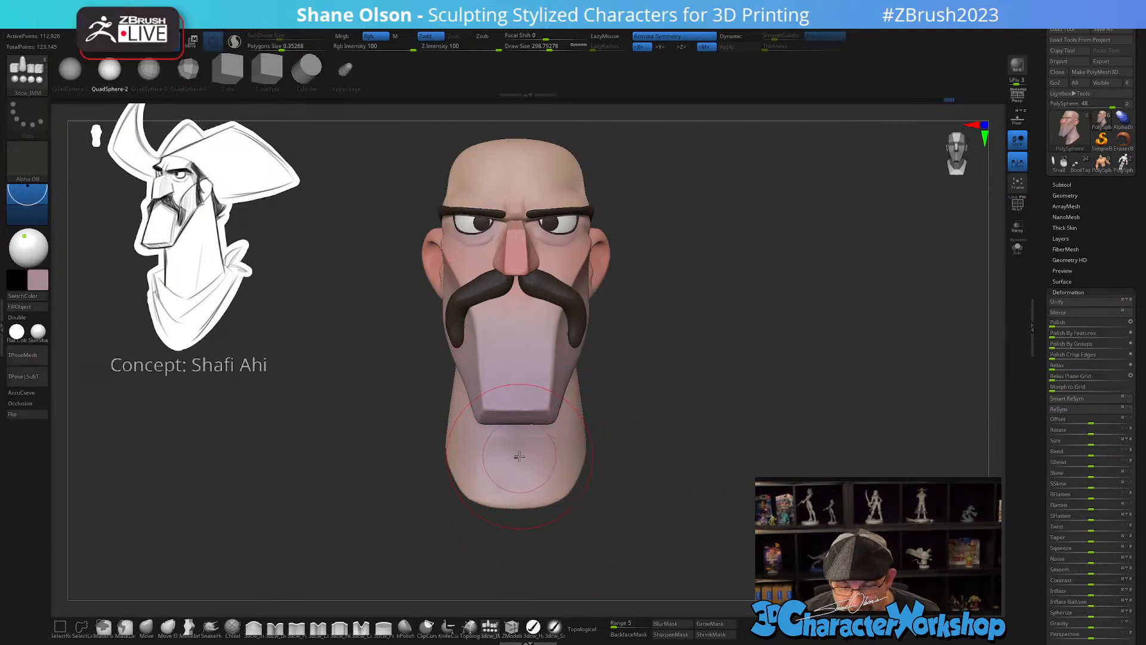
drag(515, 464, 514, 542)
drag(855, 444, 803, 395)
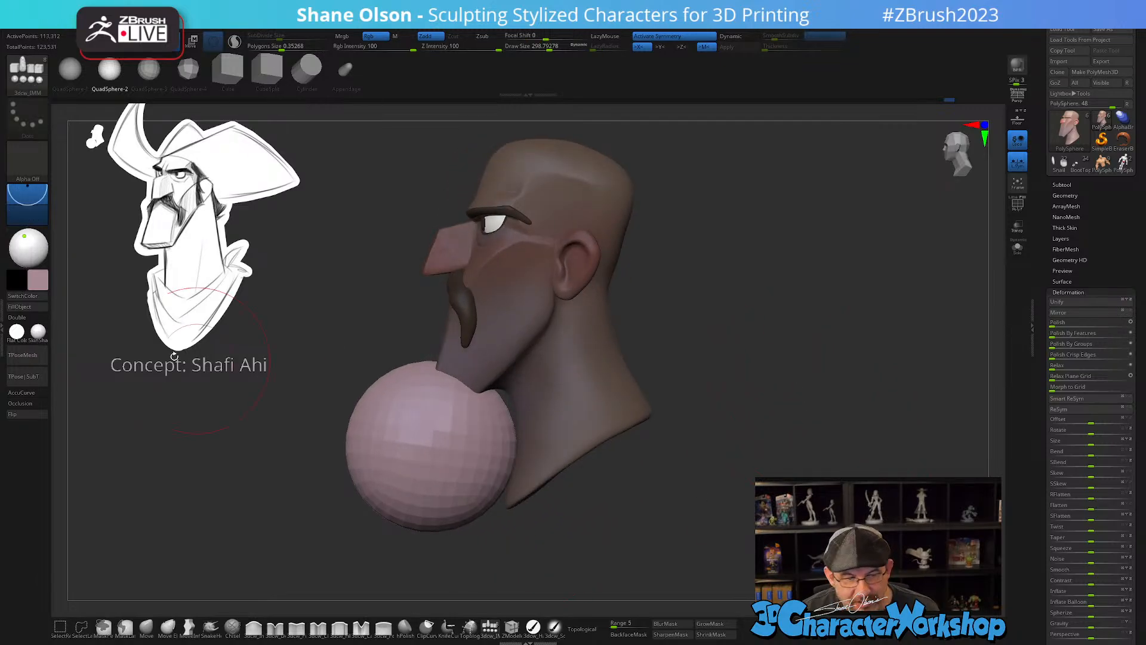
- Choose a dark, muted red and fill the inserted sphere with it
click(37, 279)
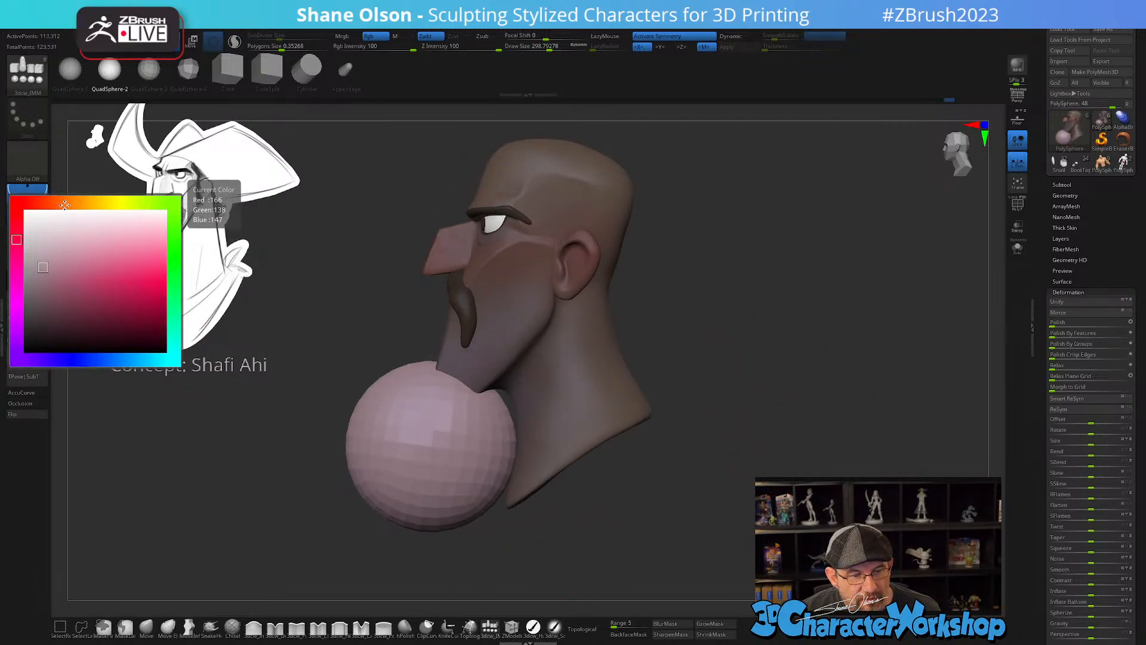
mouse_move(64, 204)
mouse_down()
mouse_move(29, 204)
mouse_move(16, 220)
mouse_up()
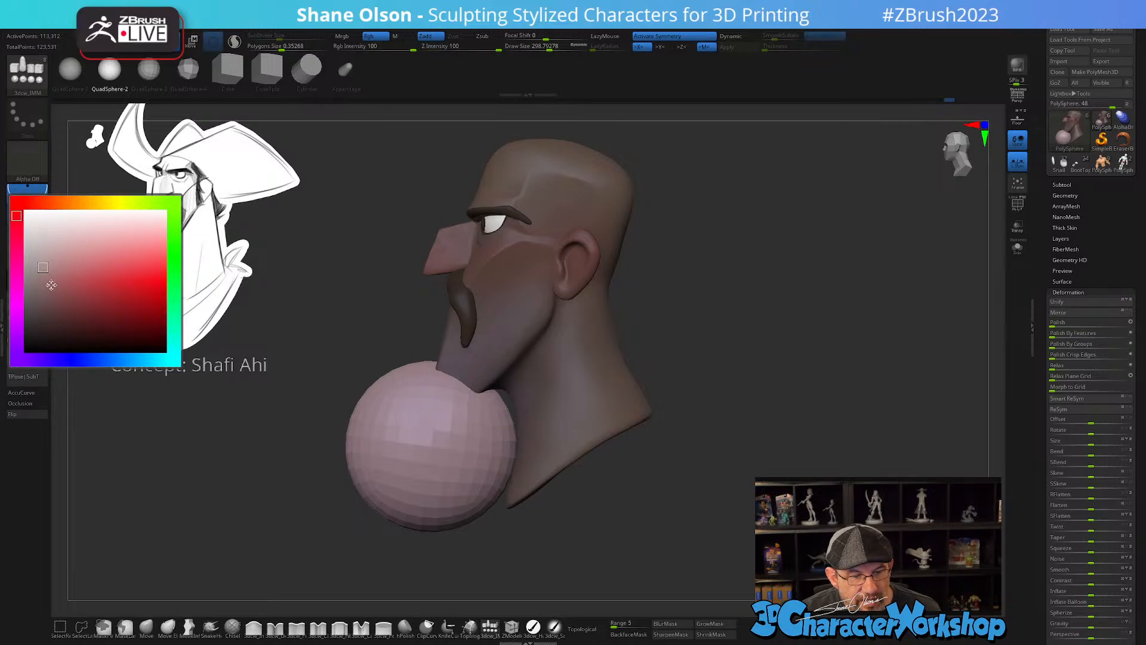
mouse_move(51, 286)
mouse_down()
mouse_move(75, 297)
mouse_move(105, 287)
mouse_up()
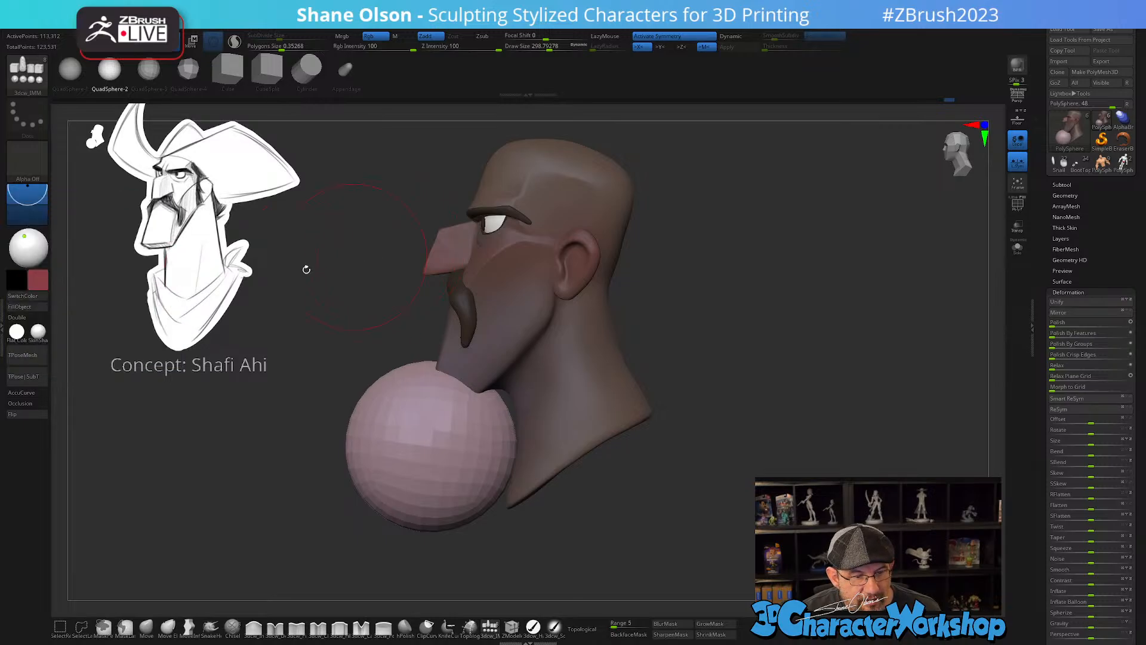
click(37, 309)
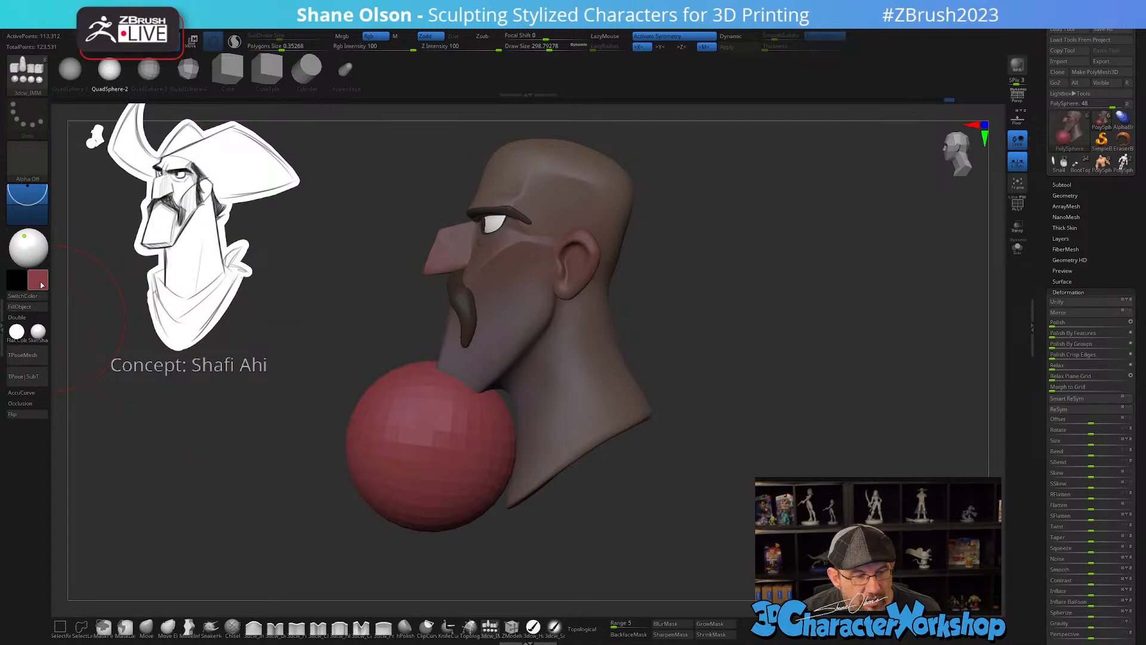
click(42, 285)
click(87, 311)
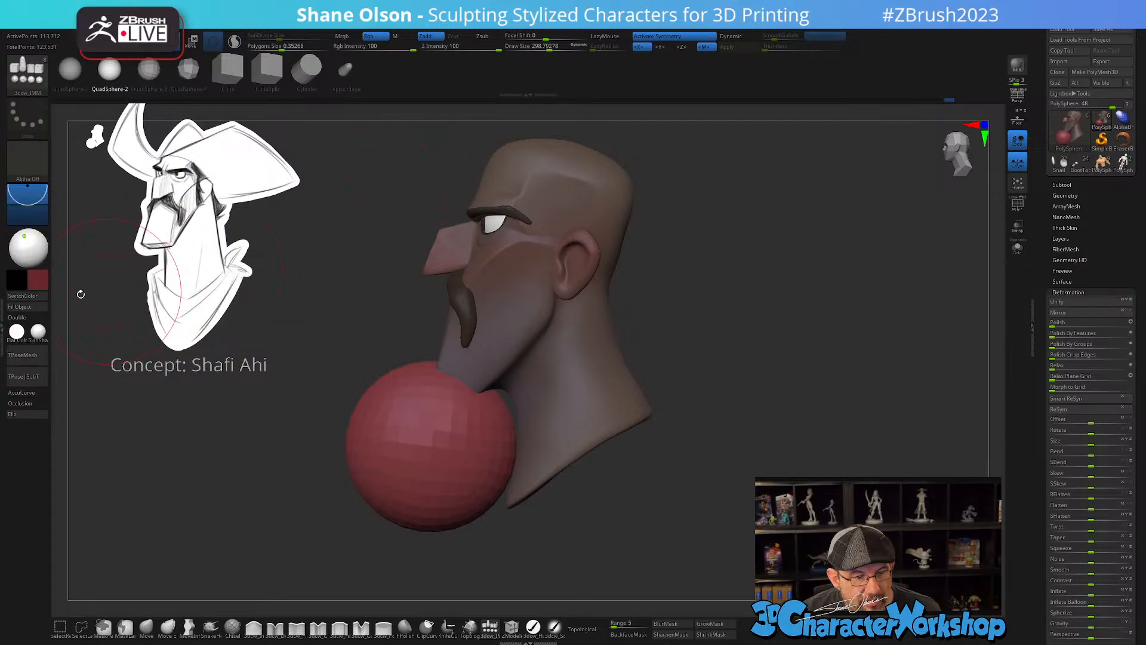
click(21, 308)
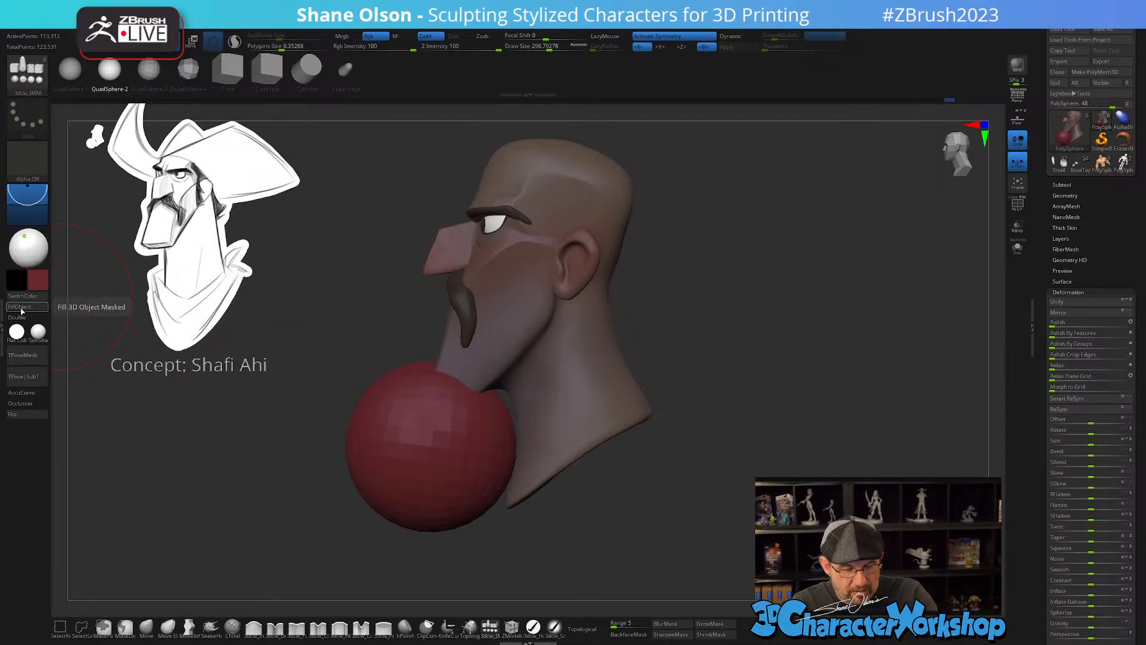
- Move the red sphere into the neck with the gizmo, then flatten and tilt it into a scarf band around the neck base
key(w)
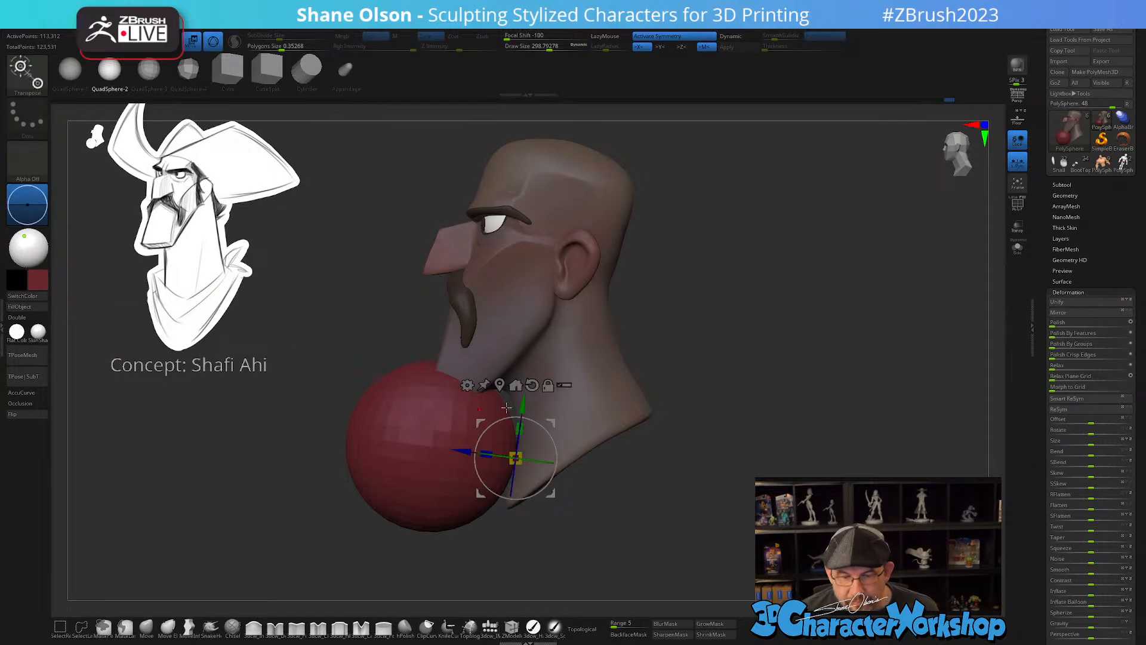
drag(488, 454, 562, 464)
drag(558, 420, 646, 427)
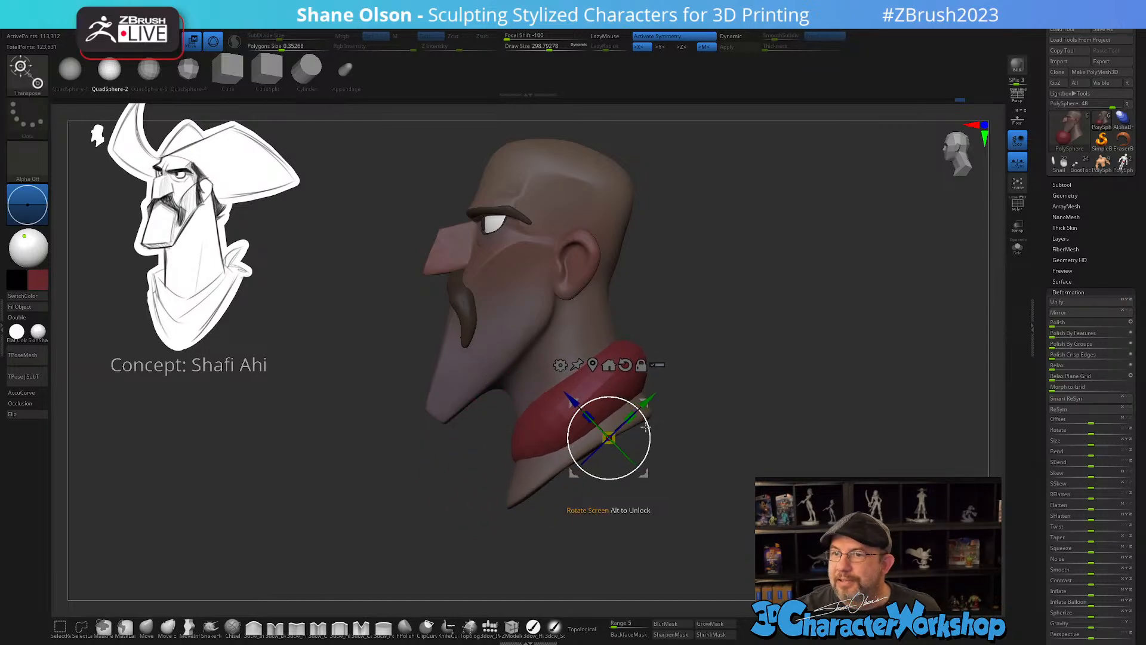
- Switch to the Move brush and set its draw size to about 400 for shaping the red scarf
mouse_move(723, 432)
mouse_down()
mouse_move(717, 396)
mouse_move(732, 429)
mouse_up()
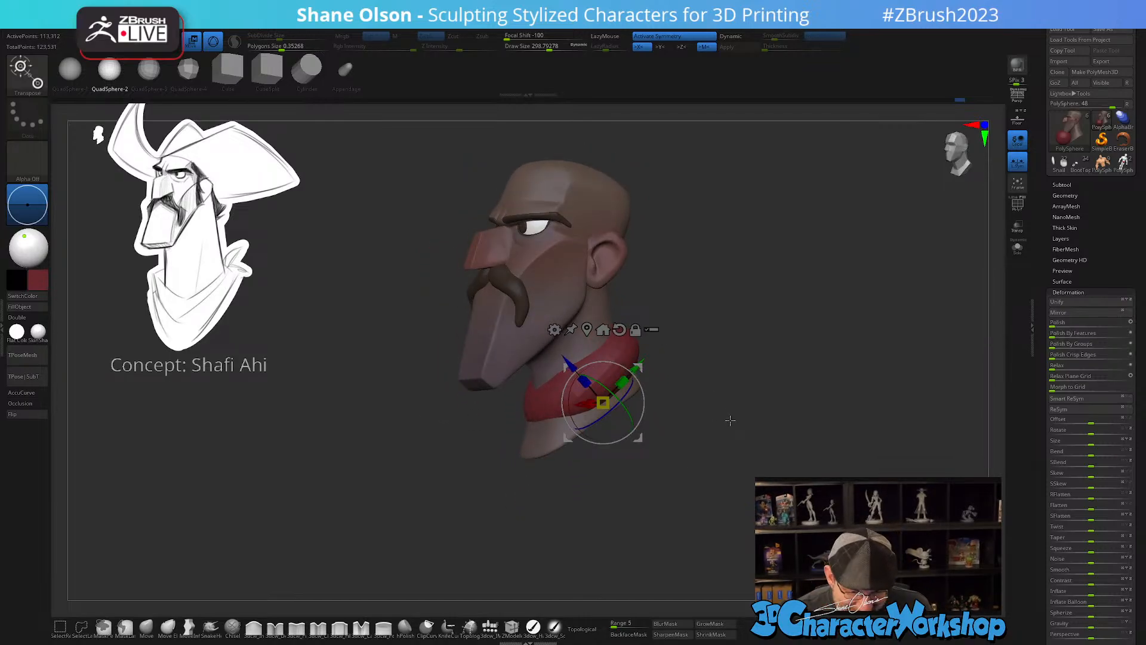
drag(704, 494, 697, 504)
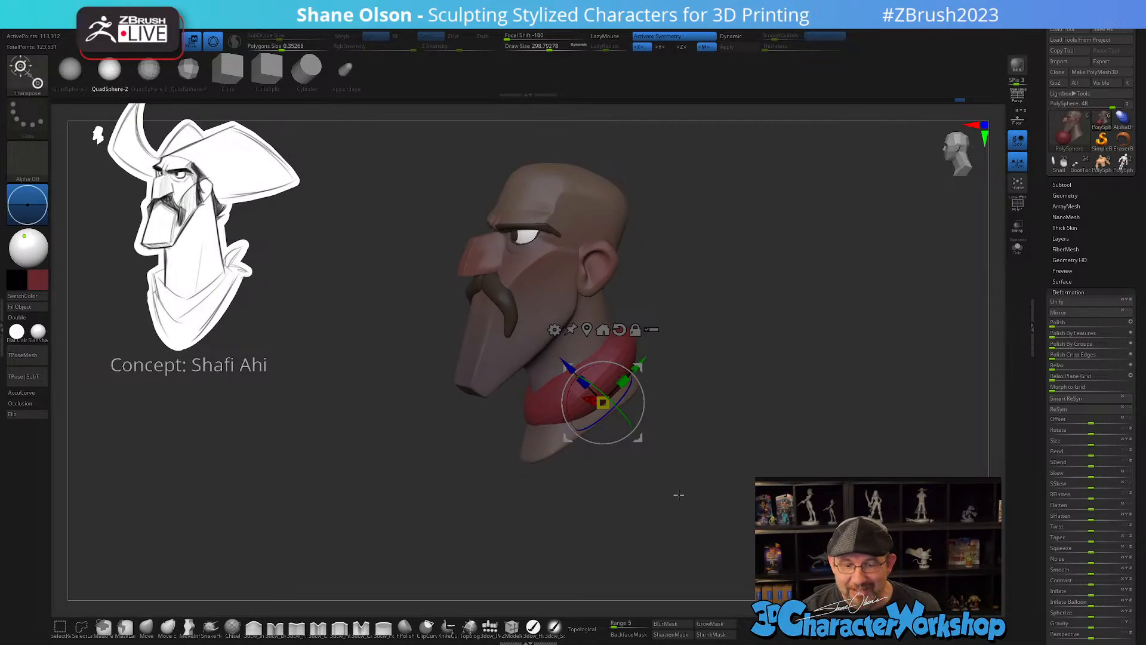
mouse_move(674, 464)
alt+mouse_down()
mouse_move(692, 474)
mouse_move(681, 513)
mouse_move(689, 495)
alt+mouse_up()
click(149, 629)
key(s)
drag(694, 491, 697, 484)
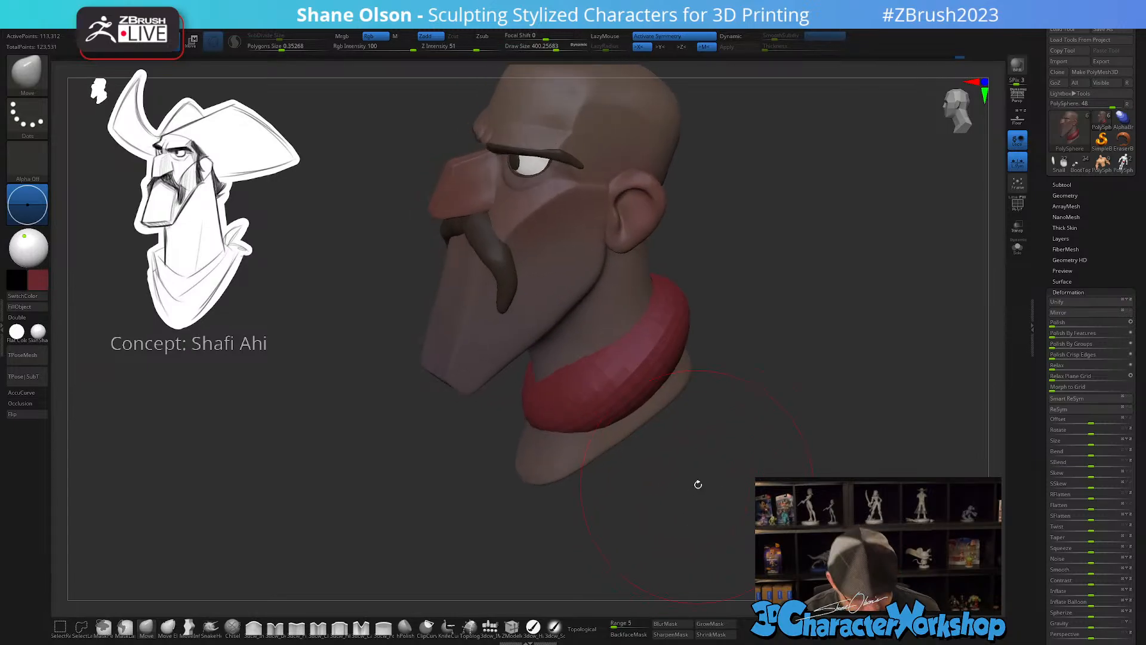
key(space)
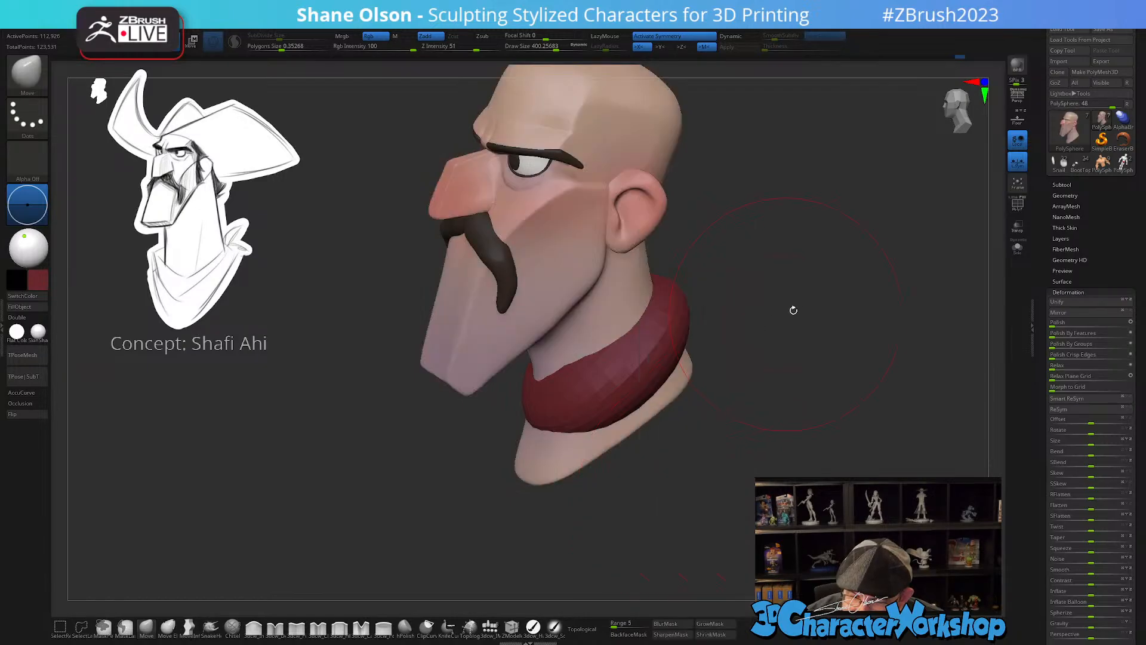
- Select the red scarf and pull its front down over the neck base with the Move brush at about 508
key(s)
mouse_move(551, 418)
mouse_down()
mouse_move(538, 436)
mouse_move(538, 477)
mouse_up()
key(ctrl+z)
alt+click(569, 425)
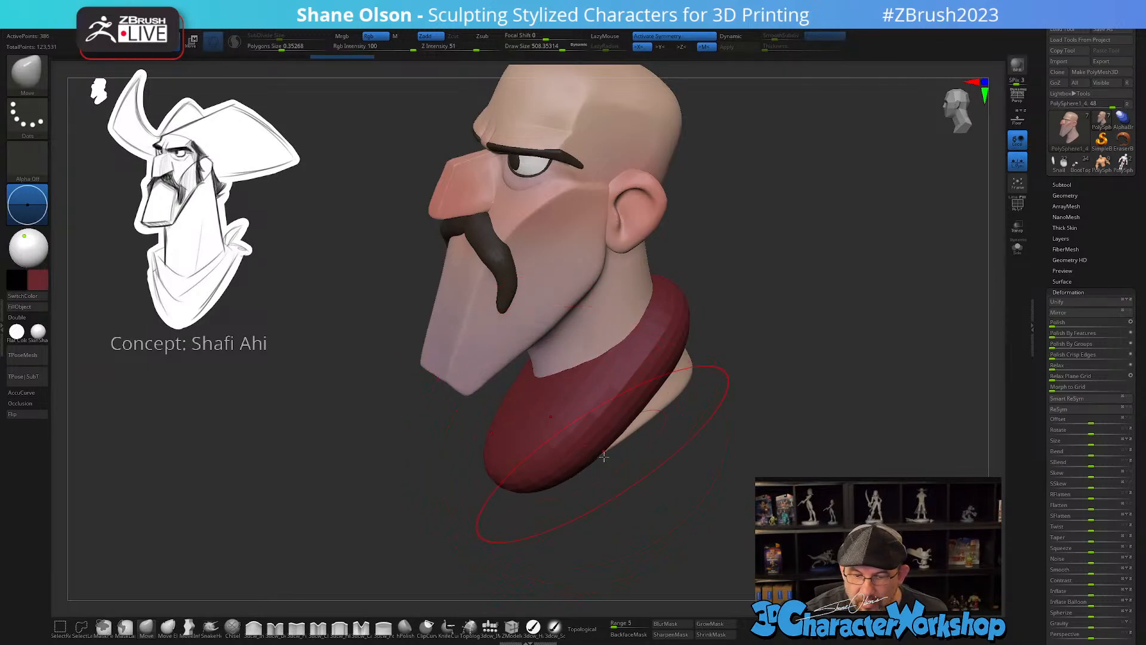
drag(717, 490, 687, 478)
drag(535, 466, 526, 511)
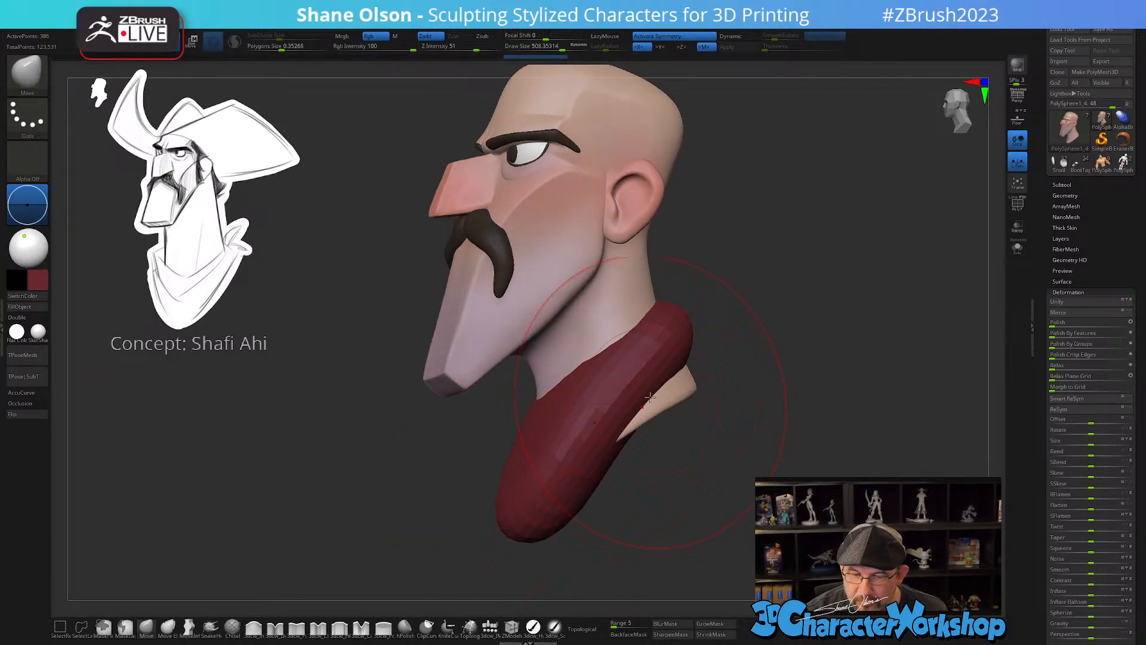
- Pull the back of the scarf outward in side view to cover the rear of the neck base
drag(678, 461, 563, 448)
drag(698, 374, 715, 349)
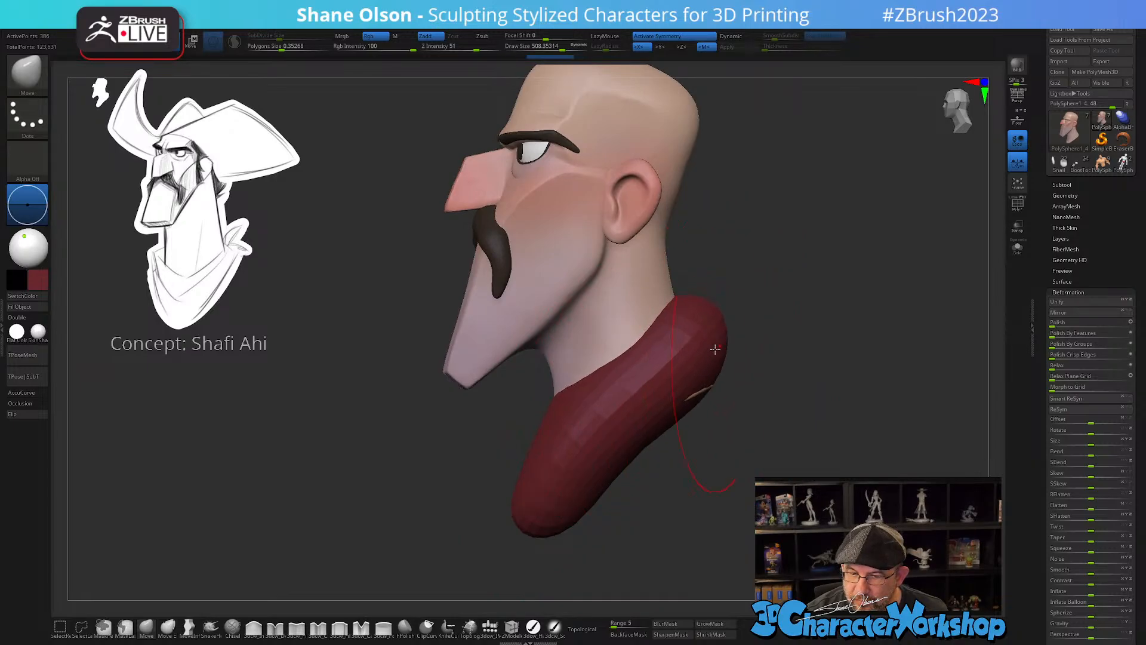
drag(660, 419, 686, 470)
mouse_move(673, 386)
mouse_down()
mouse_move(704, 450)
mouse_move(678, 468)
mouse_move(687, 369)
mouse_up()
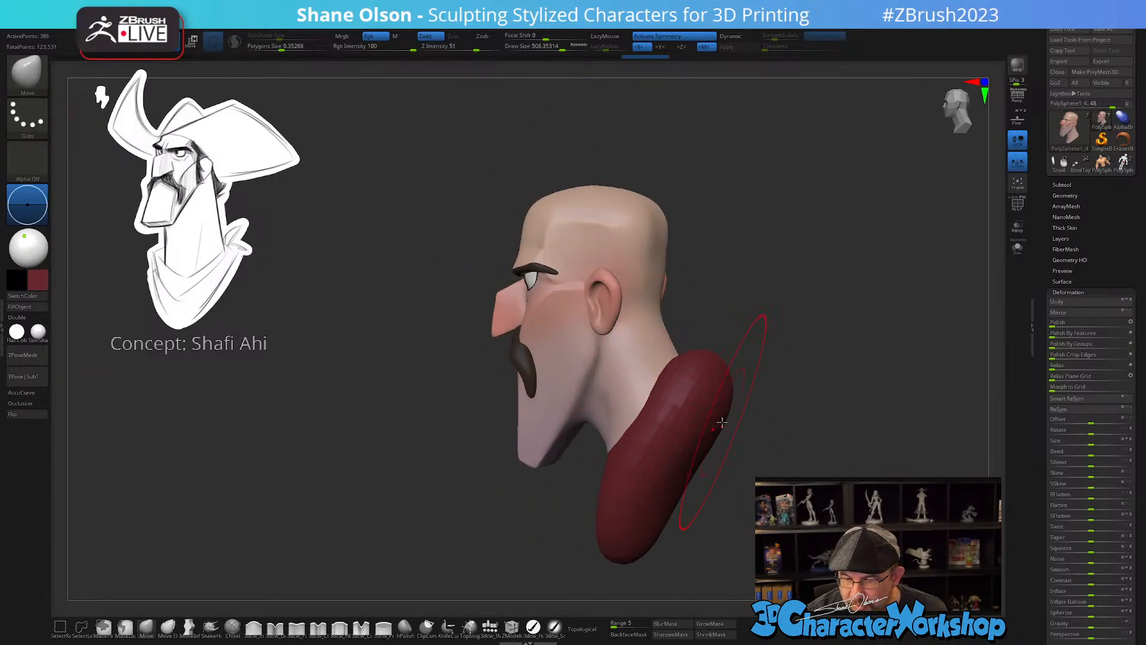
- Enlarge the Move brush to about 576 and lower the scarf's back end and upper edge around the neck
key(s)
drag(722, 422, 718, 417)
mouse_move(718, 392)
right_down()
mouse_move(719, 412)
mouse_move(701, 373)
right_up()
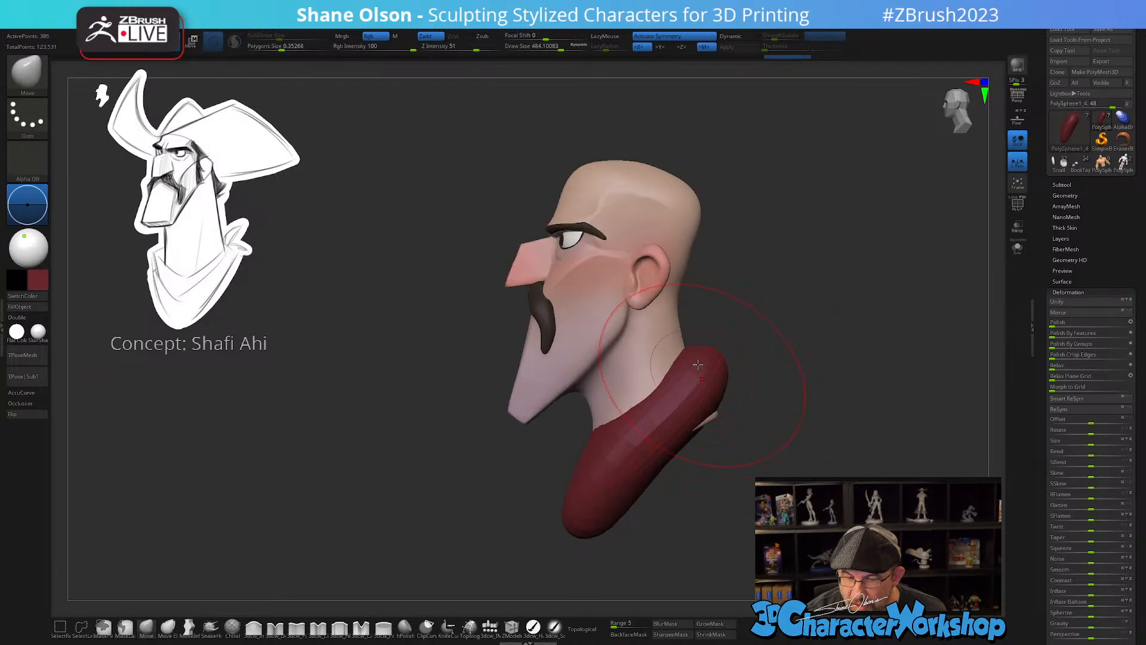
key(s)
drag(698, 365, 724, 400)
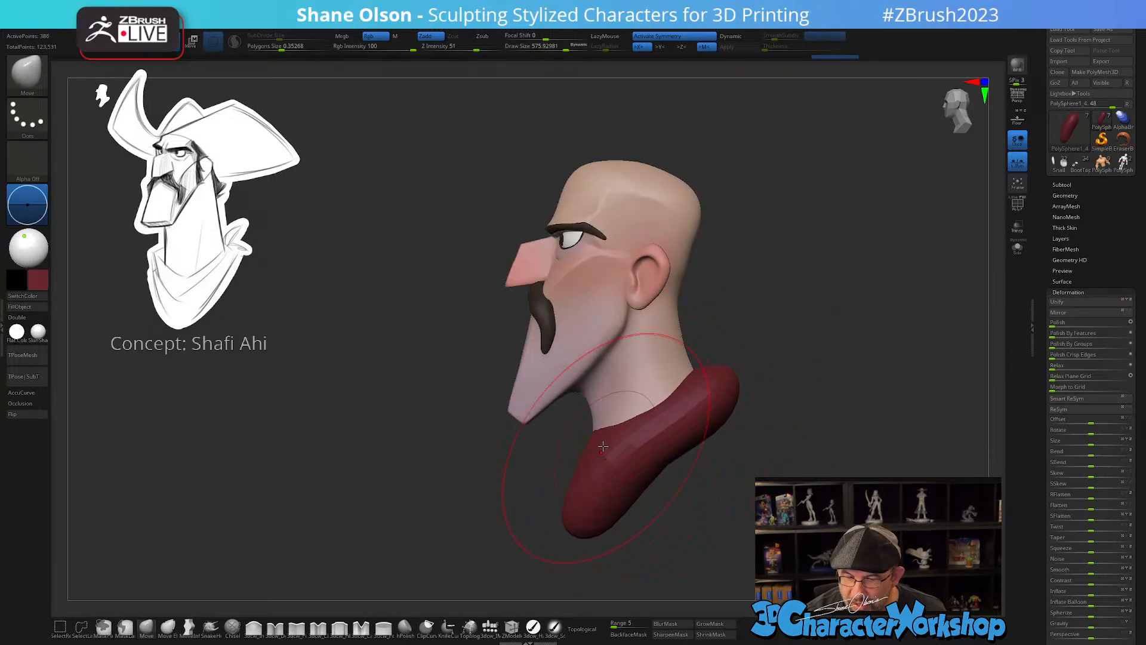
drag(603, 447, 599, 466)
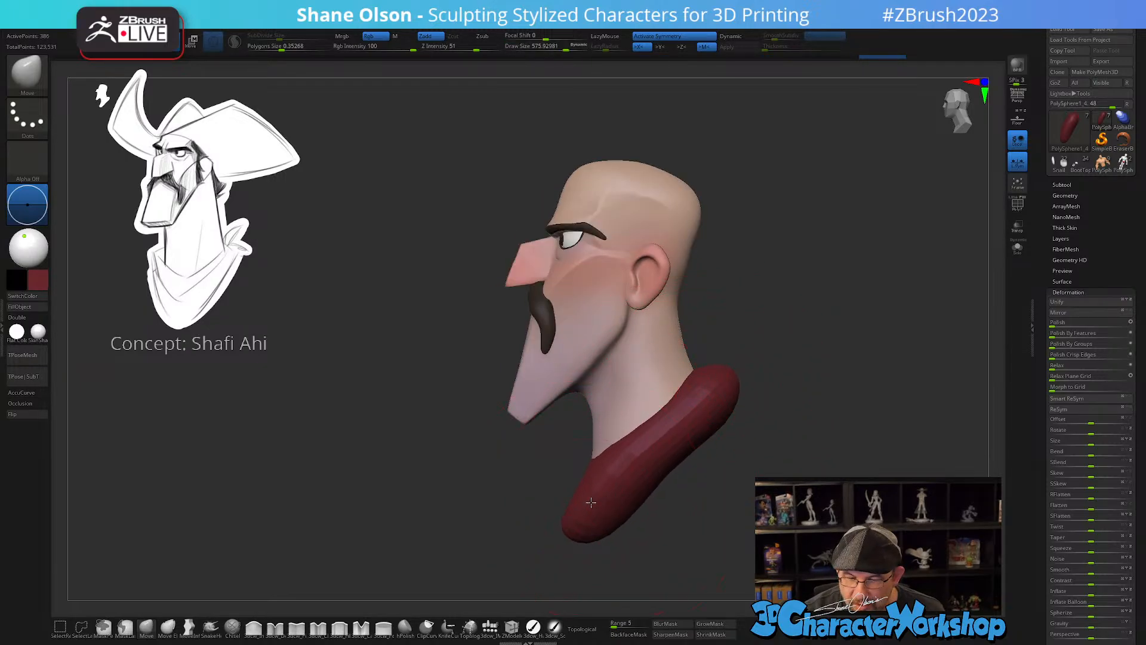
- Reduce the Move brush to about 415 and refine the scarf's front neckline and its lower front tip
mouse_move(615, 499)
right_down()
mouse_move(645, 486)
mouse_move(611, 482)
mouse_move(628, 477)
right_up()
key(s)
drag(602, 460, 593, 459)
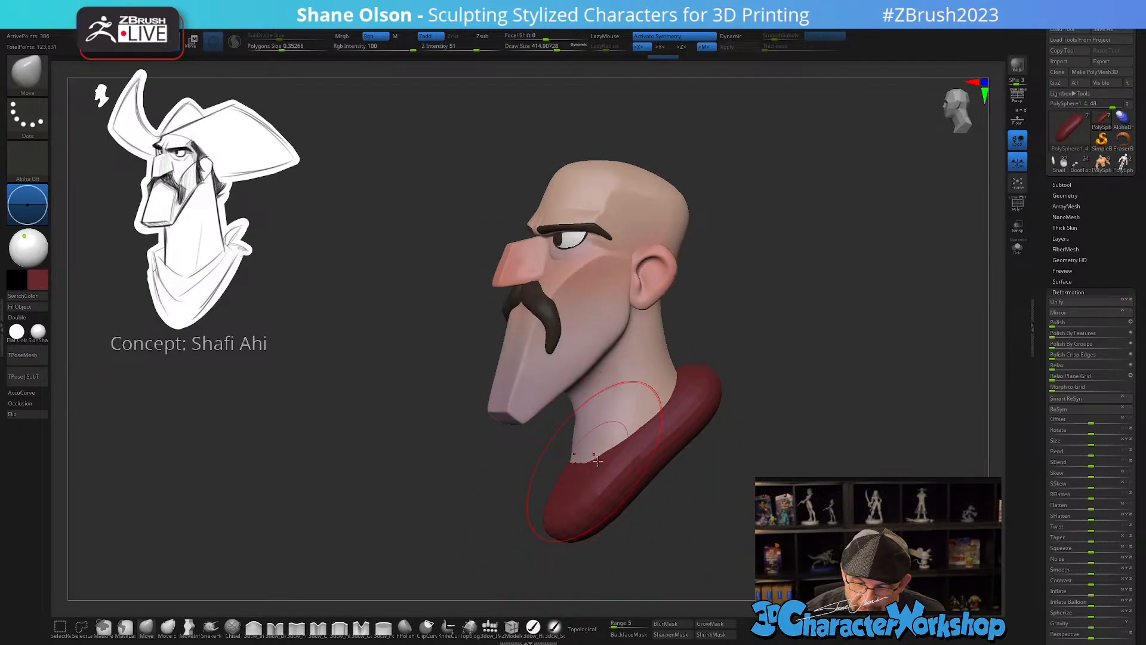
right_drag(649, 435, 670, 429)
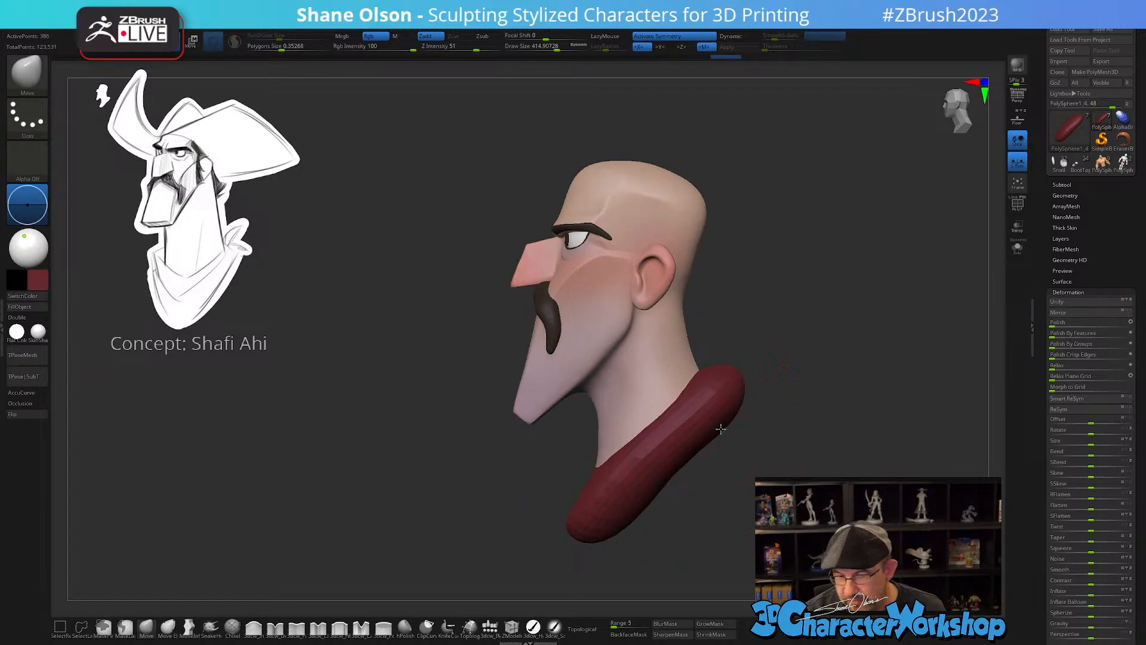
mouse_move(665, 503)
right_down()
mouse_move(670, 514)
mouse_move(648, 463)
mouse_move(583, 476)
right_up()
drag(567, 472, 573, 480)
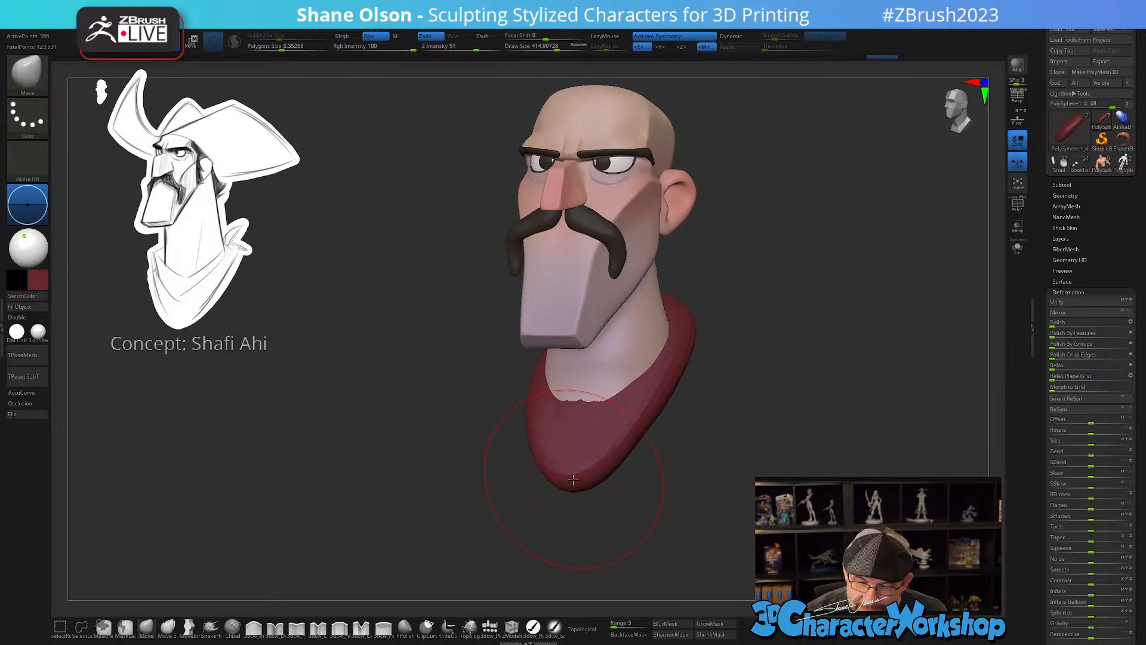
- Refine the scarf into a denser mesh, display its polyframe and smooth its surface
right_drag(641, 482, 621, 479)
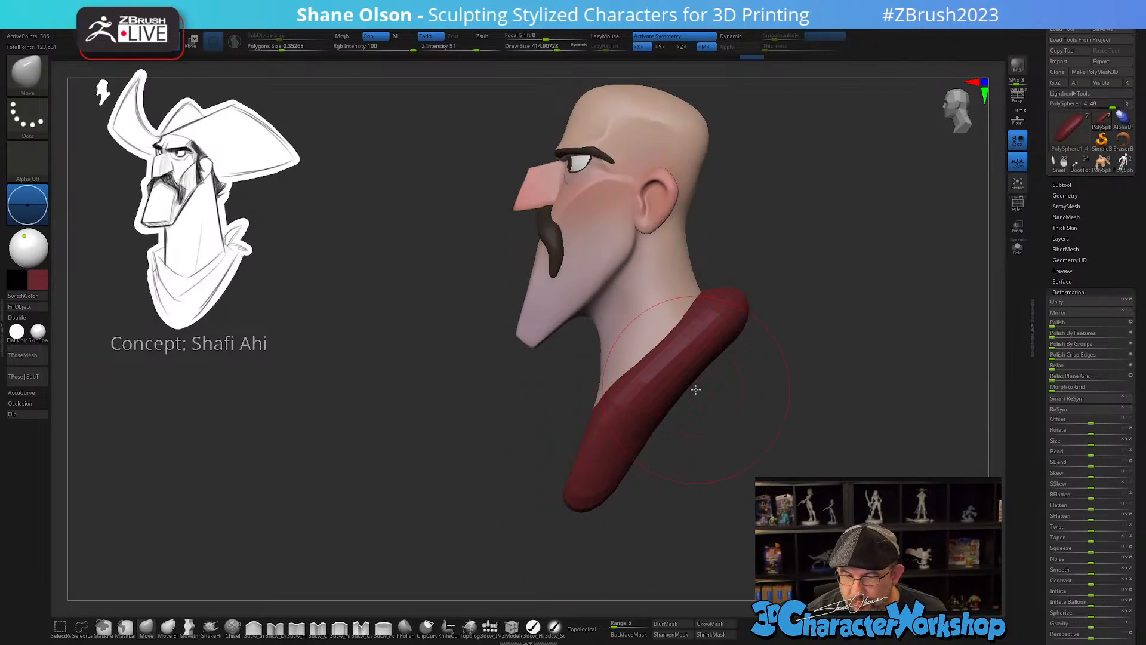
mouse_move(691, 389)
right_down()
mouse_move(689, 473)
mouse_move(716, 474)
right_up()
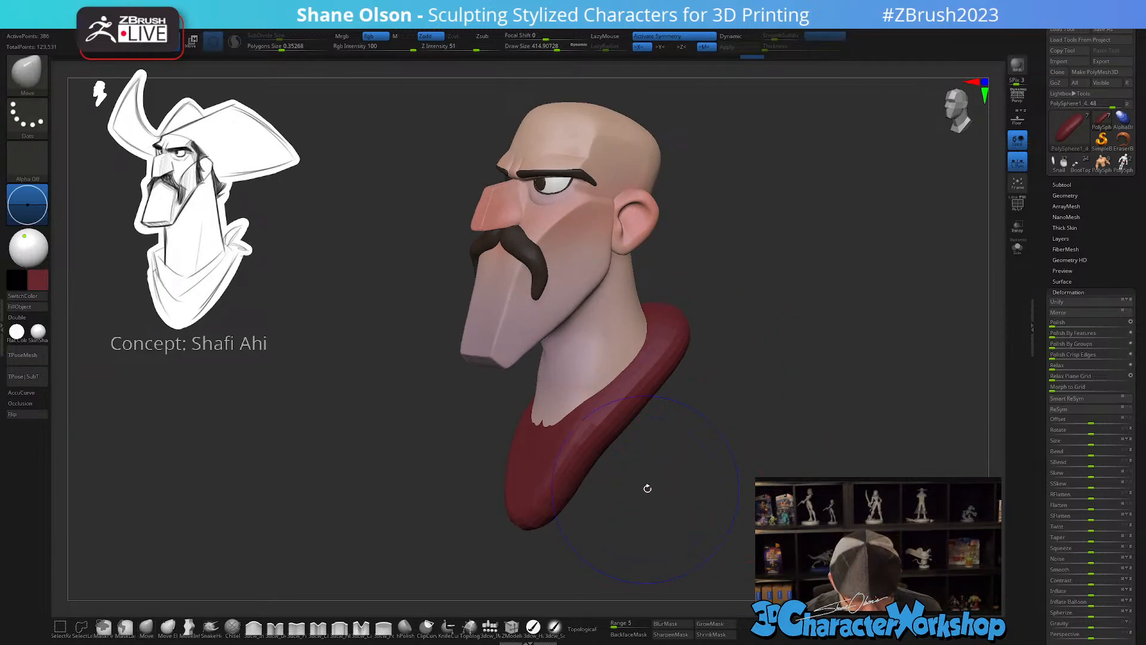
key(shift)
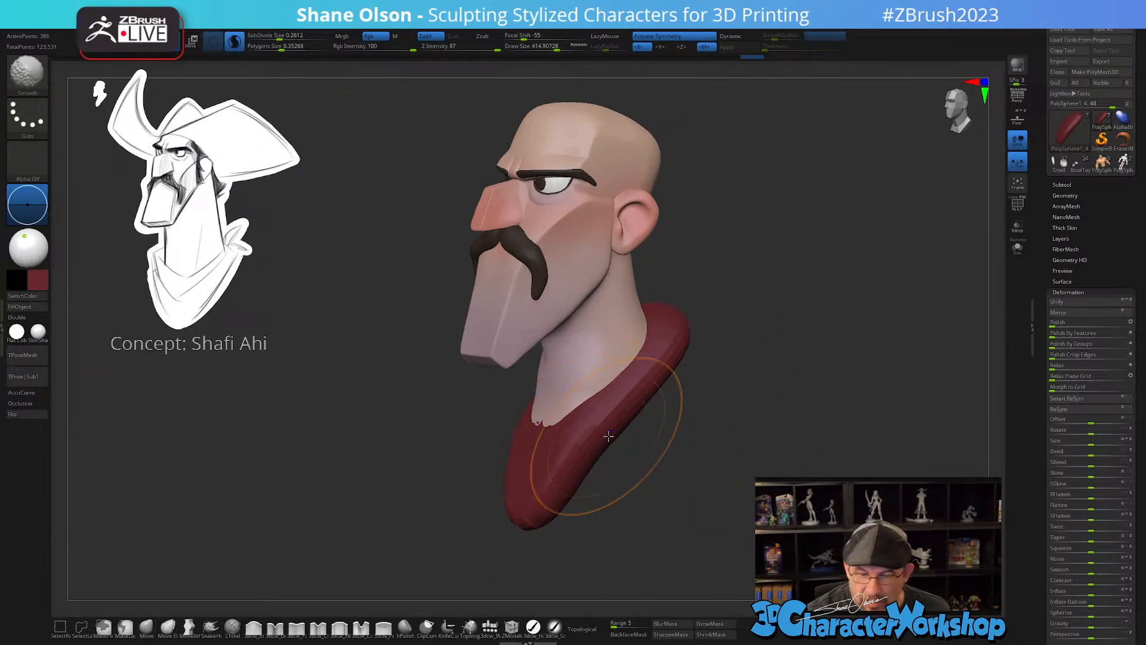
key(shift+f)
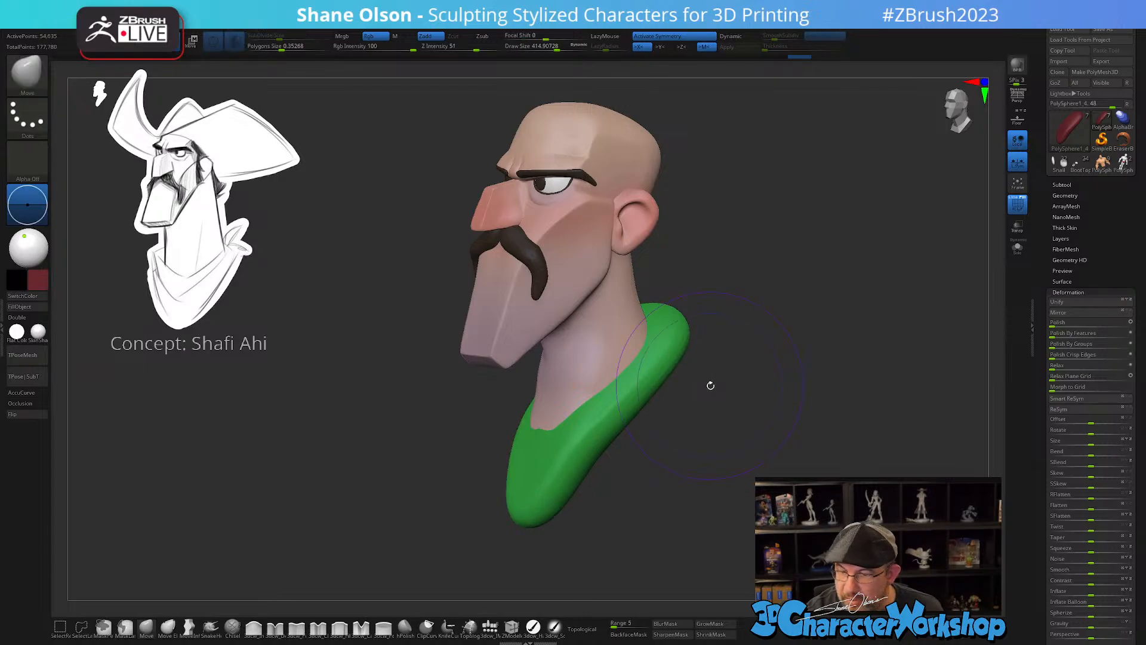
key(shift+f)
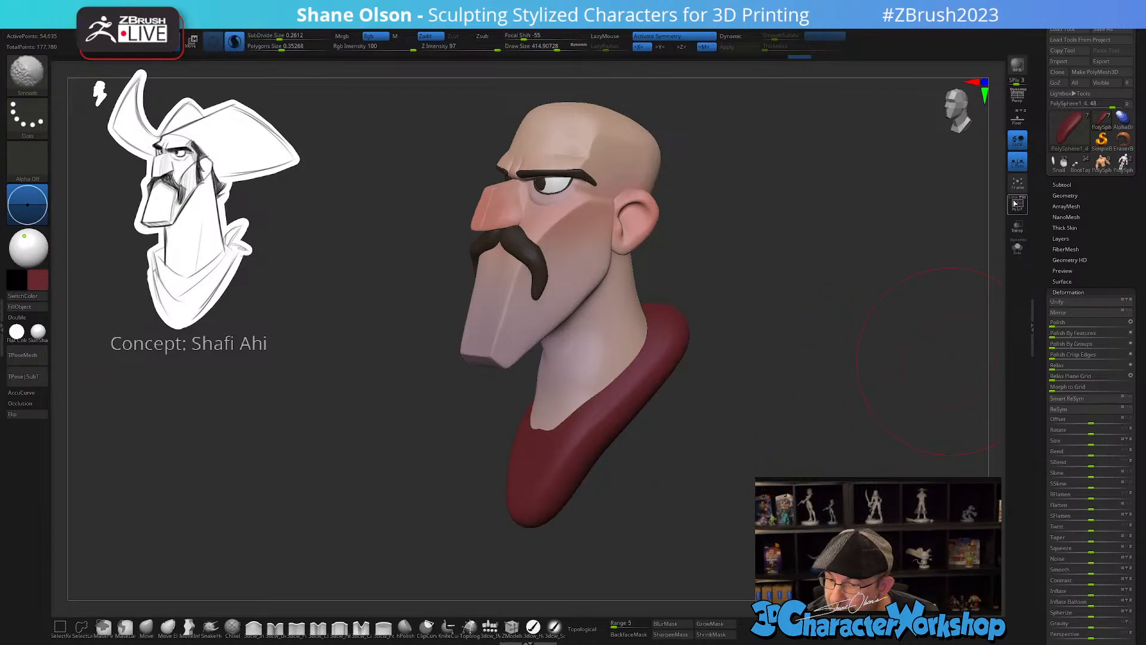
key(shift+f)
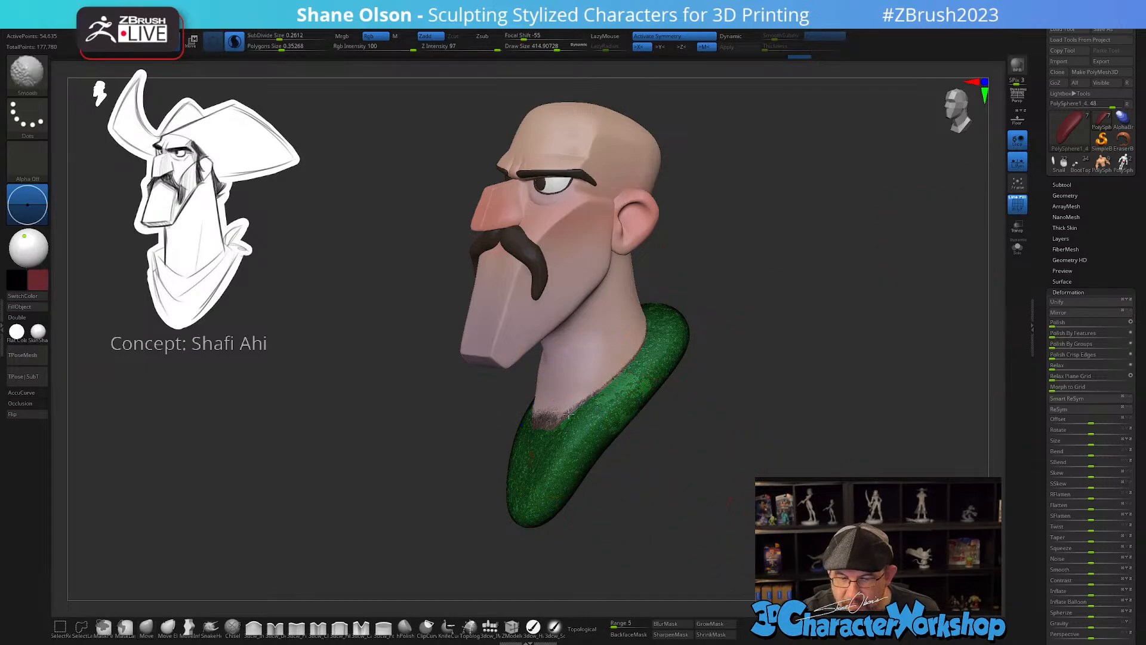
shift+drag(572, 495, 567, 490)
- Isolate the scarf, smooth its surface at a draw size of about 311, and show the head again
drag(651, 472, 743, 461)
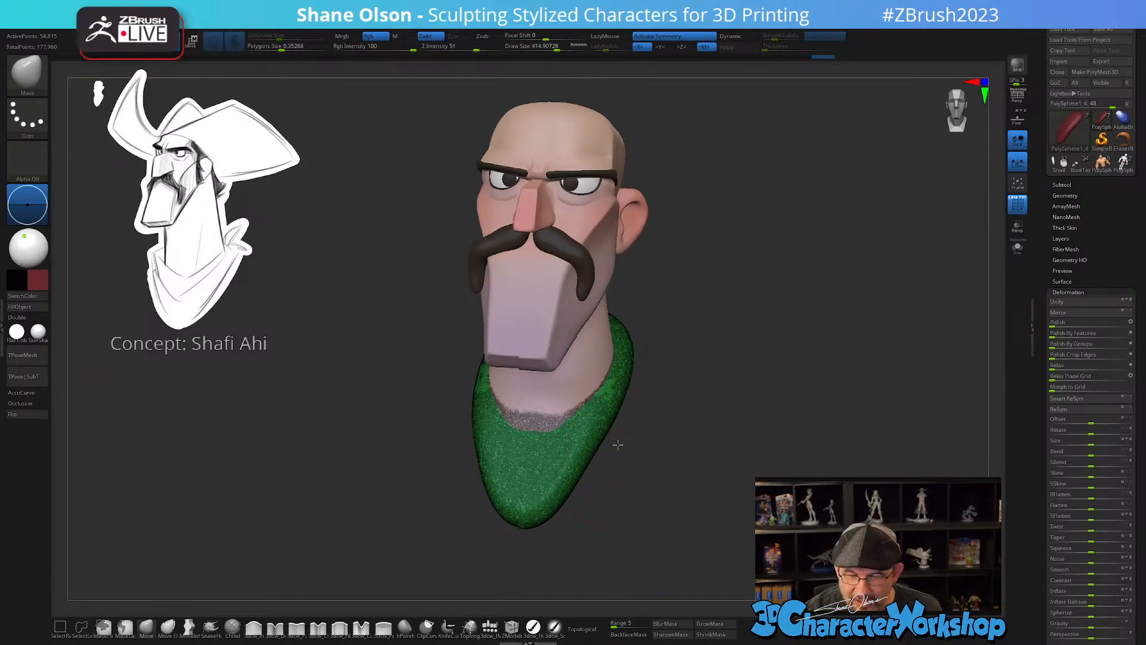
alt+drag(617, 443, 567, 448)
mouse_move(703, 484)
mouse_down()
mouse_move(696, 491)
mouse_move(737, 442)
mouse_move(710, 479)
mouse_up()
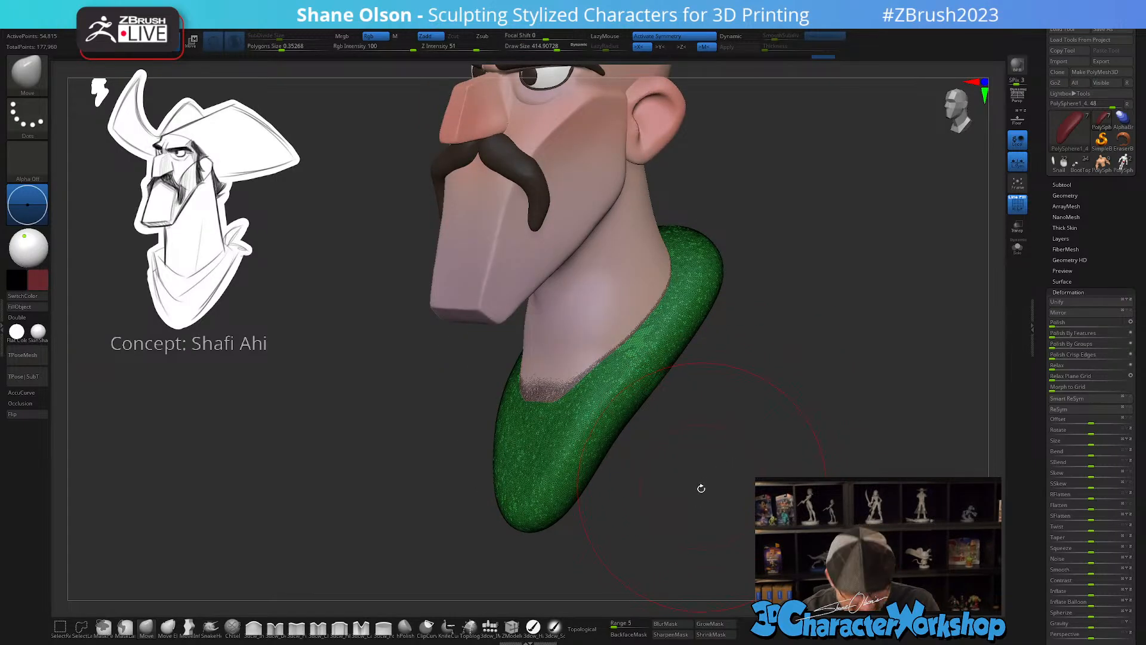
key(shift+f)
mouse_move(701, 488)
mouse_down()
mouse_move(694, 506)
mouse_move(701, 489)
mouse_up()
key(s)
mouse_move(686, 402)
mouse_down()
mouse_move(678, 407)
mouse_move(704, 412)
mouse_up()
click(1018, 248)
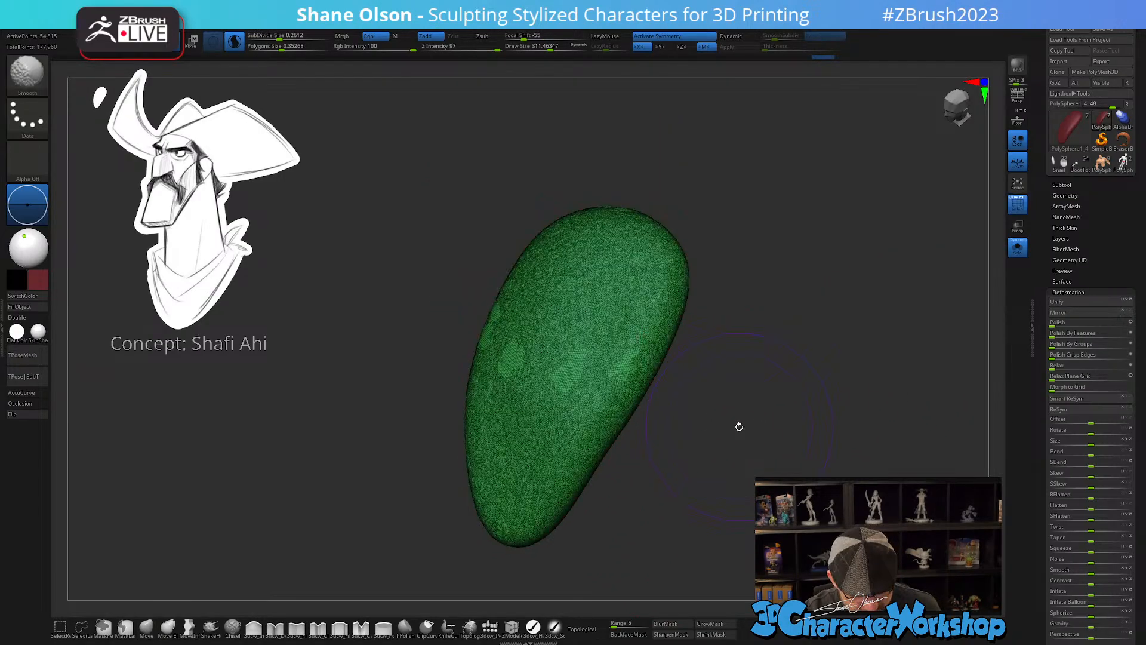
key(shift+f)
drag(732, 334, 836, 346)
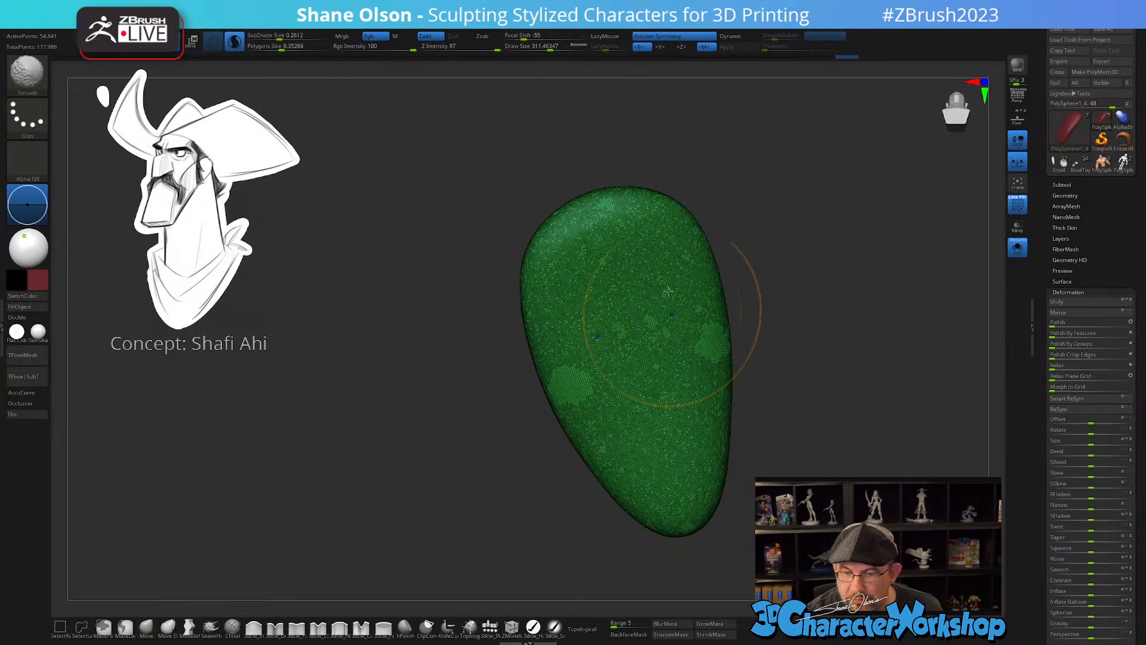
shift+drag(670, 314, 671, 494)
mouse_move(758, 463)
mouse_down()
mouse_move(832, 450)
mouse_move(848, 428)
mouse_move(739, 416)
mouse_move(755, 335)
mouse_move(696, 403)
mouse_move(730, 431)
mouse_move(738, 407)
mouse_up()
click(1018, 248)
- Build up a cloth fold along the scarf's front neckline using the cloth brush at a draw size of about 136
click(319, 627)
key(bracketleft)
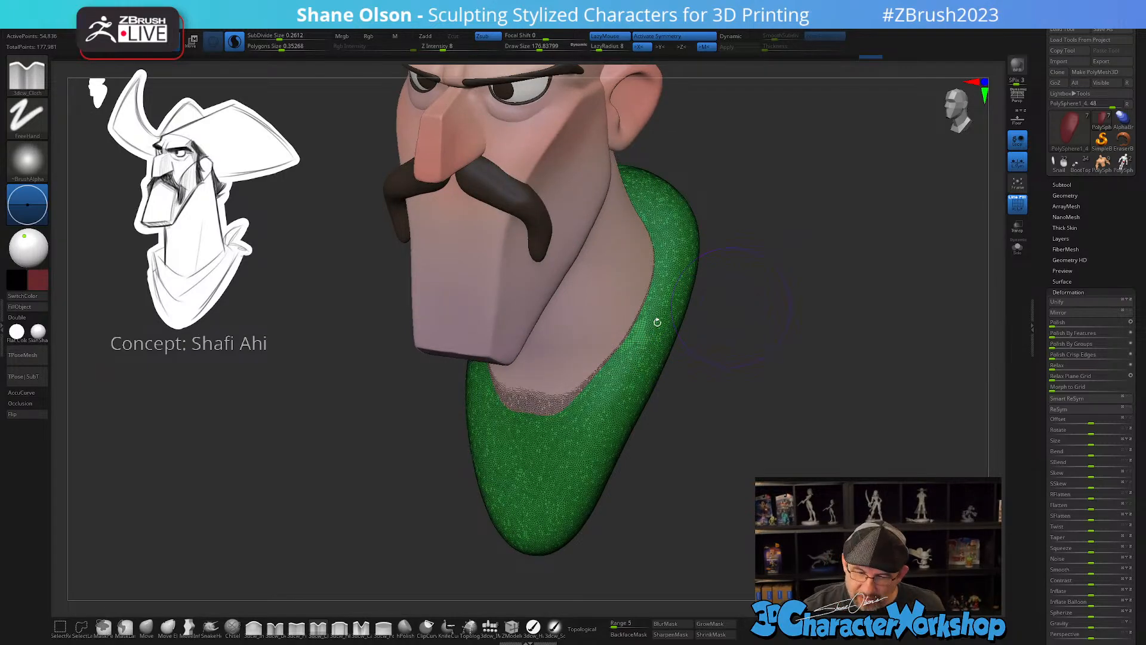
mouse_move(658, 323)
mouse_down()
mouse_move(670, 309)
mouse_move(631, 317)
mouse_move(650, 317)
mouse_up()
key(s)
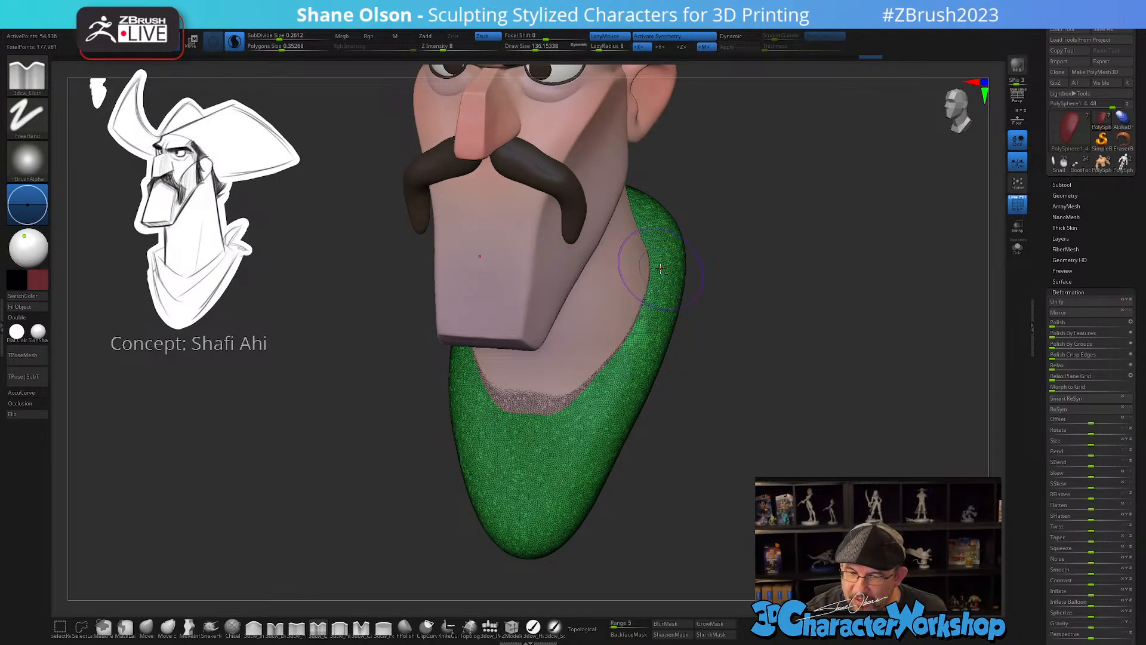
mouse_move(661, 269)
mouse_down()
mouse_move(618, 364)
mouse_move(555, 420)
mouse_up()
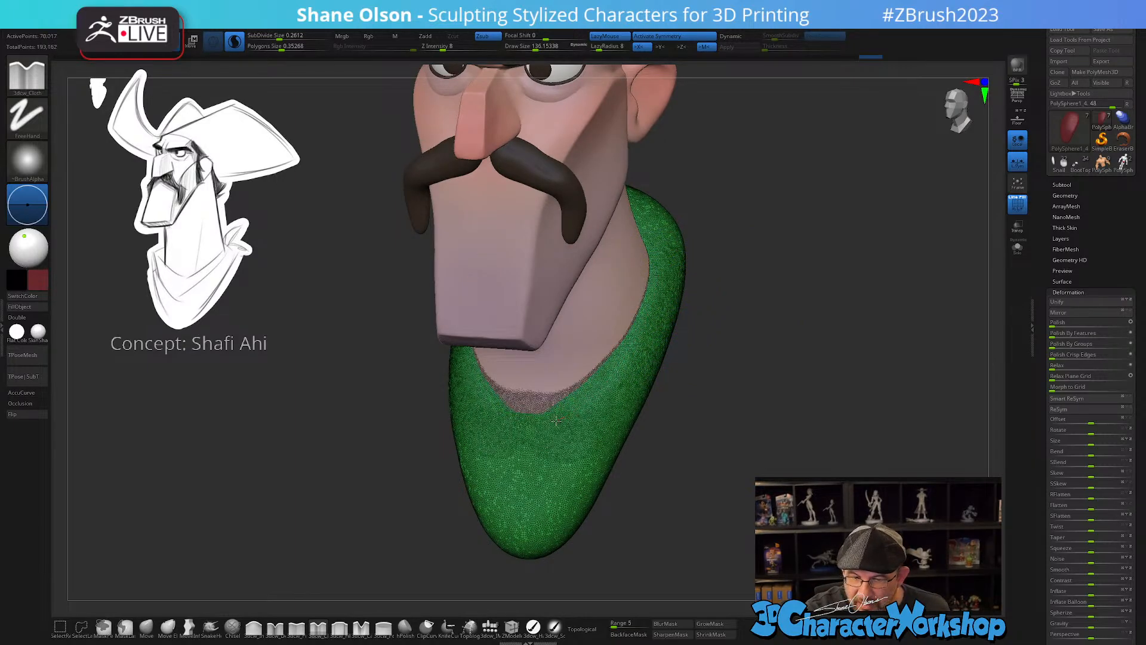
mouse_move(653, 463)
mouse_down()
mouse_move(621, 468)
mouse_move(650, 467)
mouse_up()
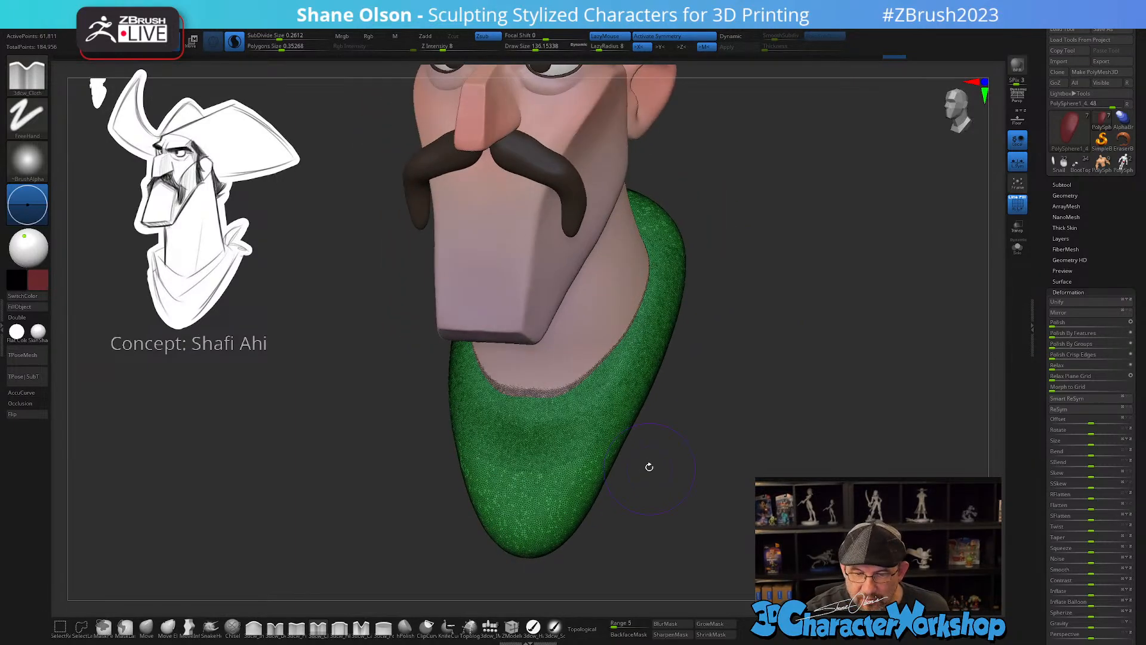
mouse_move(661, 273)
mouse_down()
mouse_move(602, 387)
mouse_move(573, 410)
mouse_move(518, 418)
mouse_up()
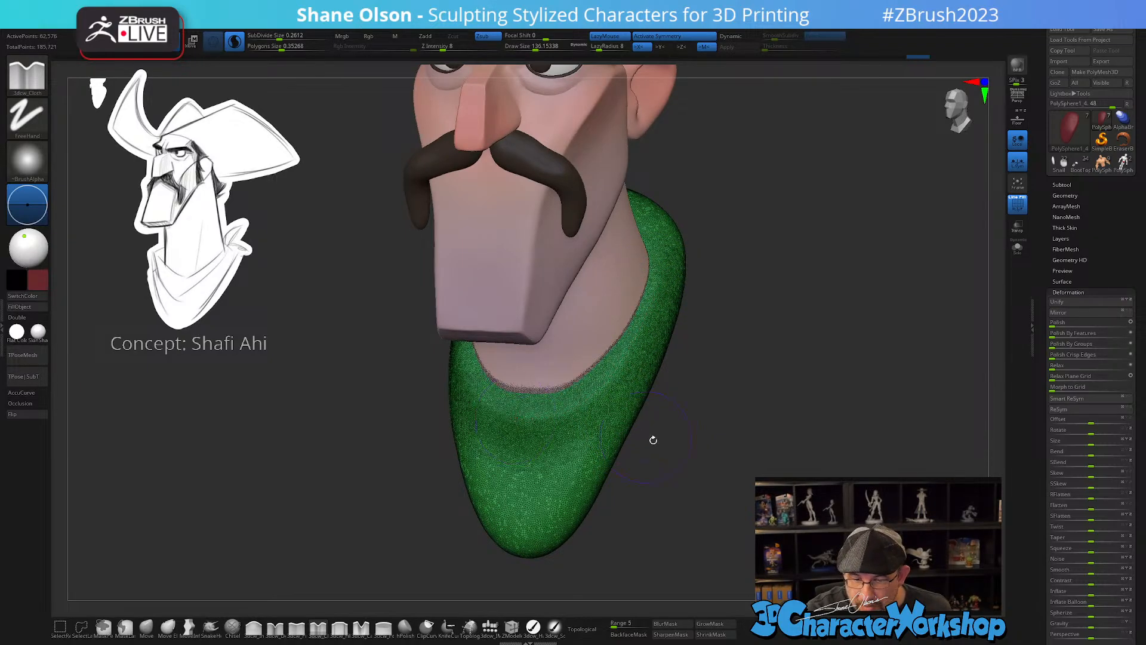
- Hide the scarf's polyframe and extend the cloth fold across its front neckline
mouse_move(653, 440)
mouse_down()
mouse_move(619, 453)
mouse_move(639, 447)
mouse_up()
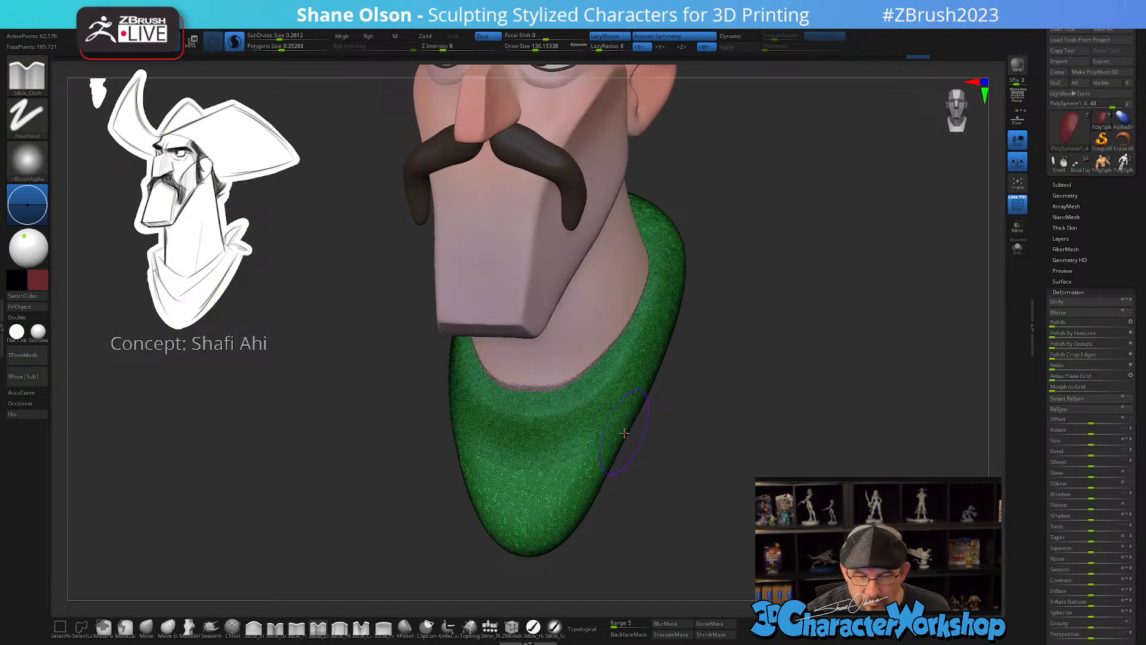
key(shift)
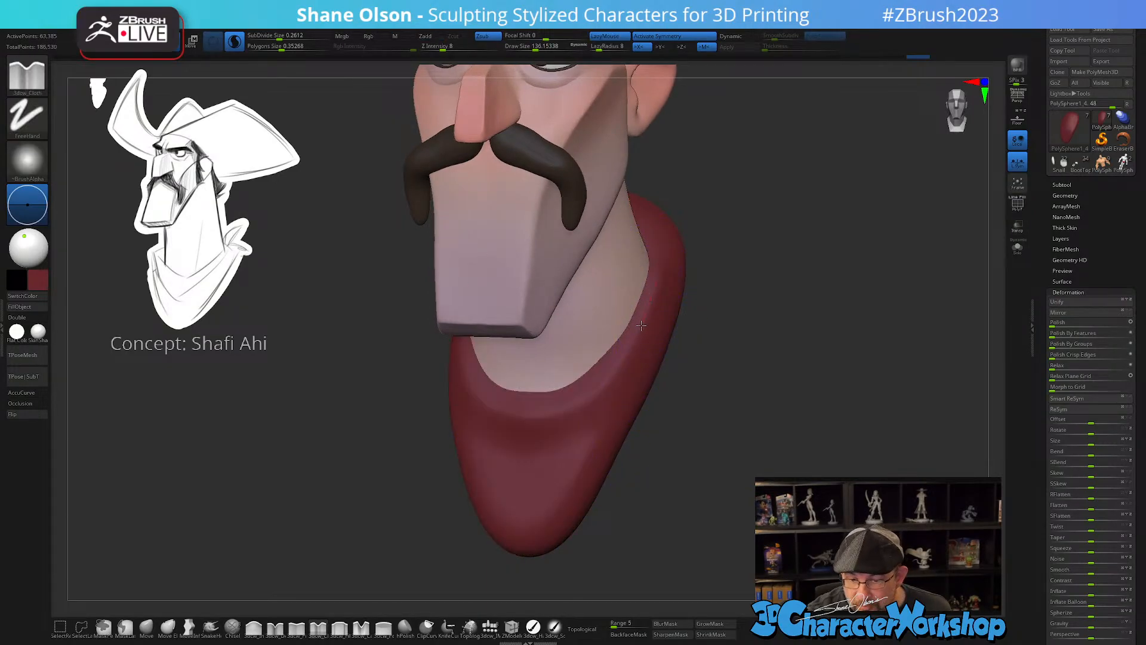
mouse_move(615, 371)
mouse_down()
mouse_move(580, 404)
mouse_move(503, 409)
mouse_up()
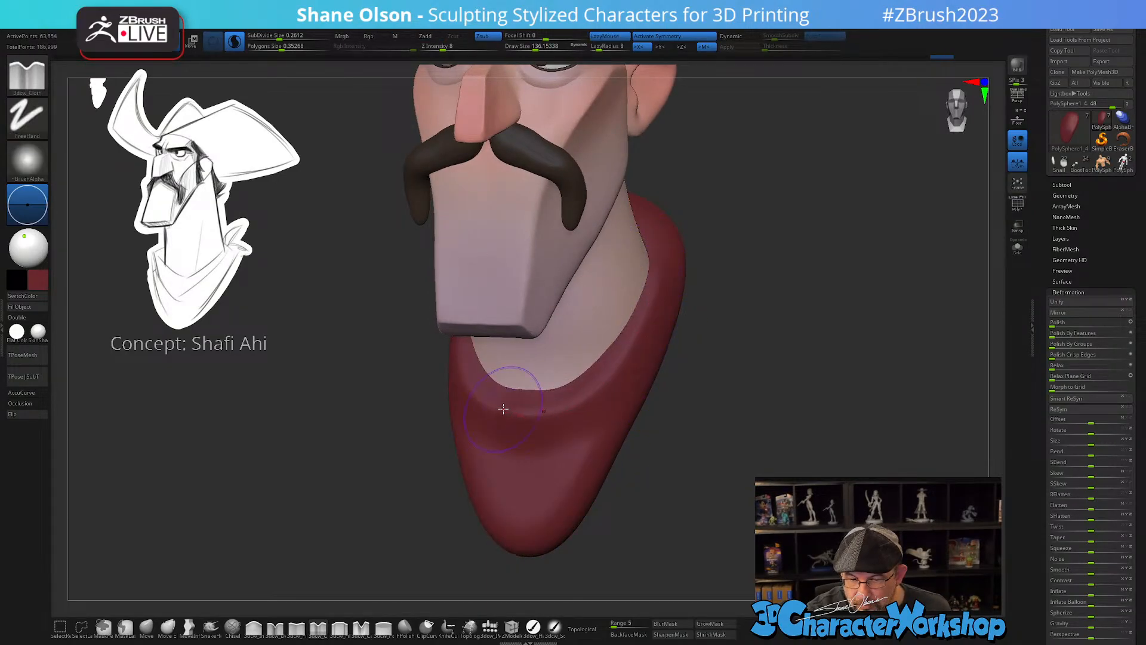
mouse_move(652, 407)
mouse_down()
mouse_move(661, 431)
mouse_move(669, 414)
mouse_up()
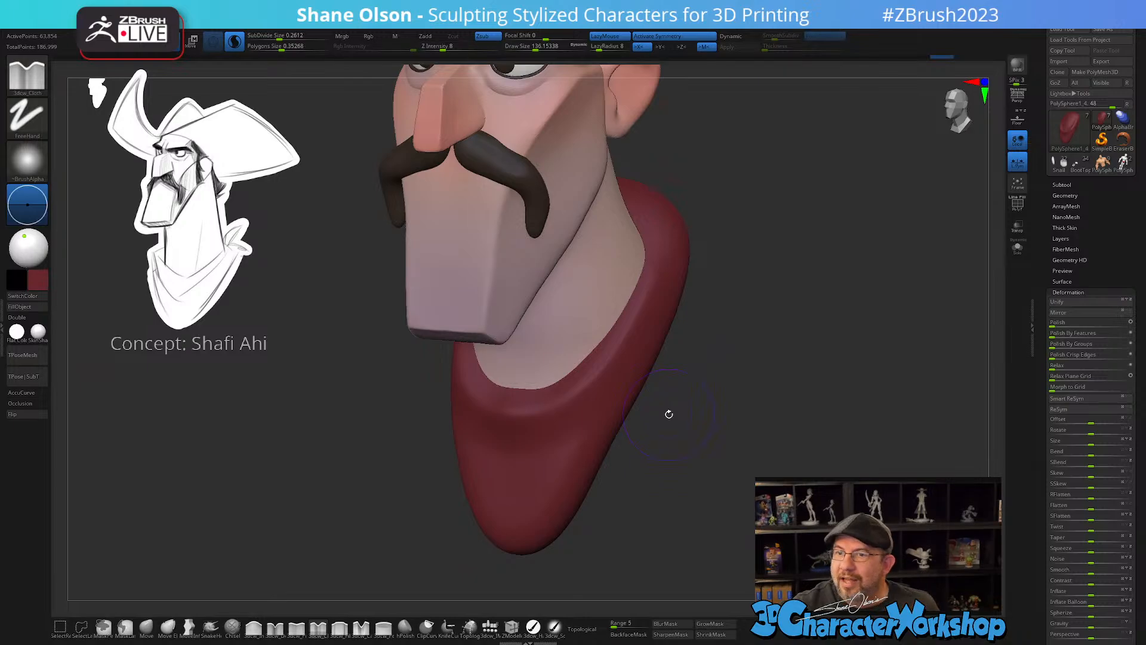
mouse_move(669, 414)
mouse_down()
mouse_move(683, 412)
mouse_move(670, 435)
mouse_up()
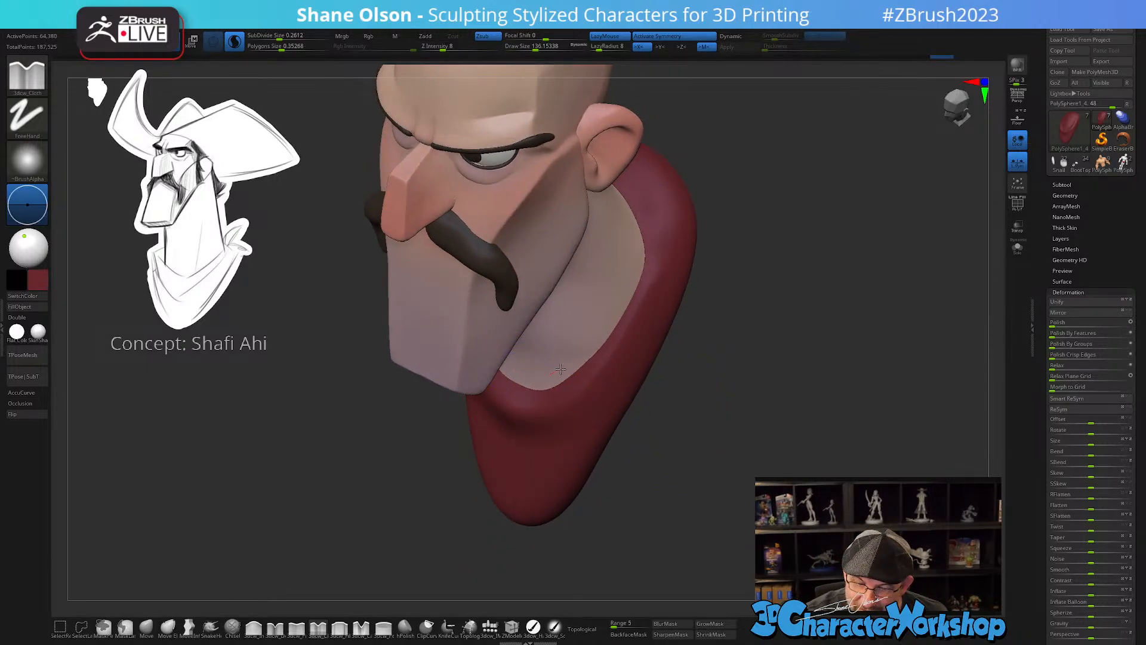
- Build up the cloth fold along the scarf's upper rim from the back of the neck down its side
drag(694, 392, 537, 310)
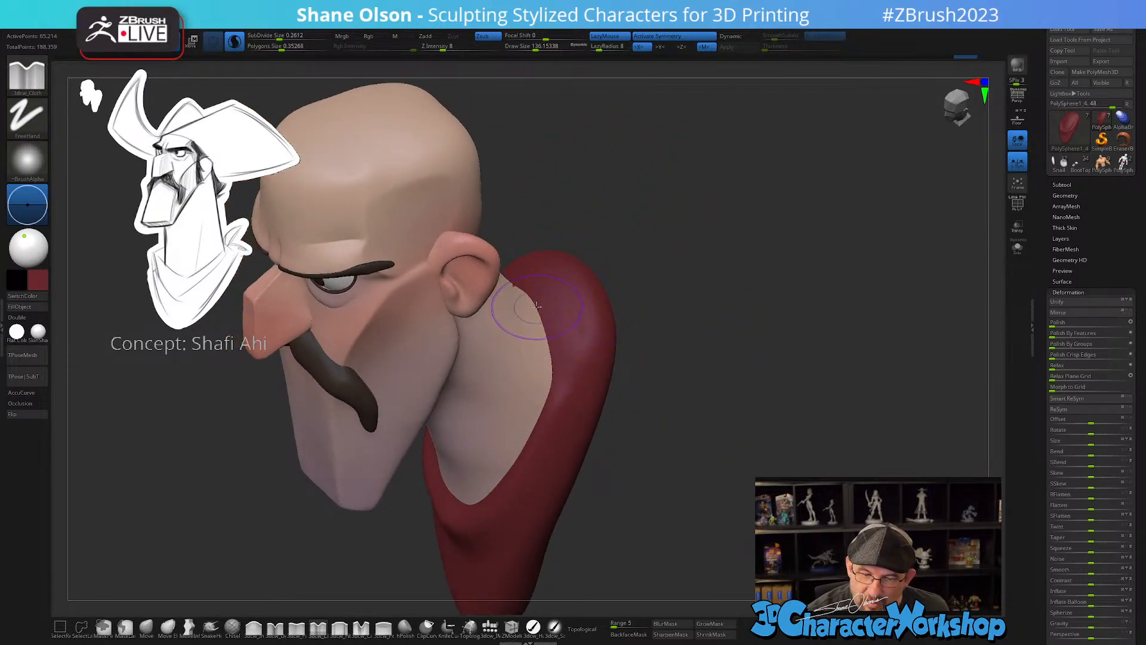
mouse_move(546, 351)
mouse_down()
mouse_move(519, 384)
mouse_move(541, 281)
mouse_up()
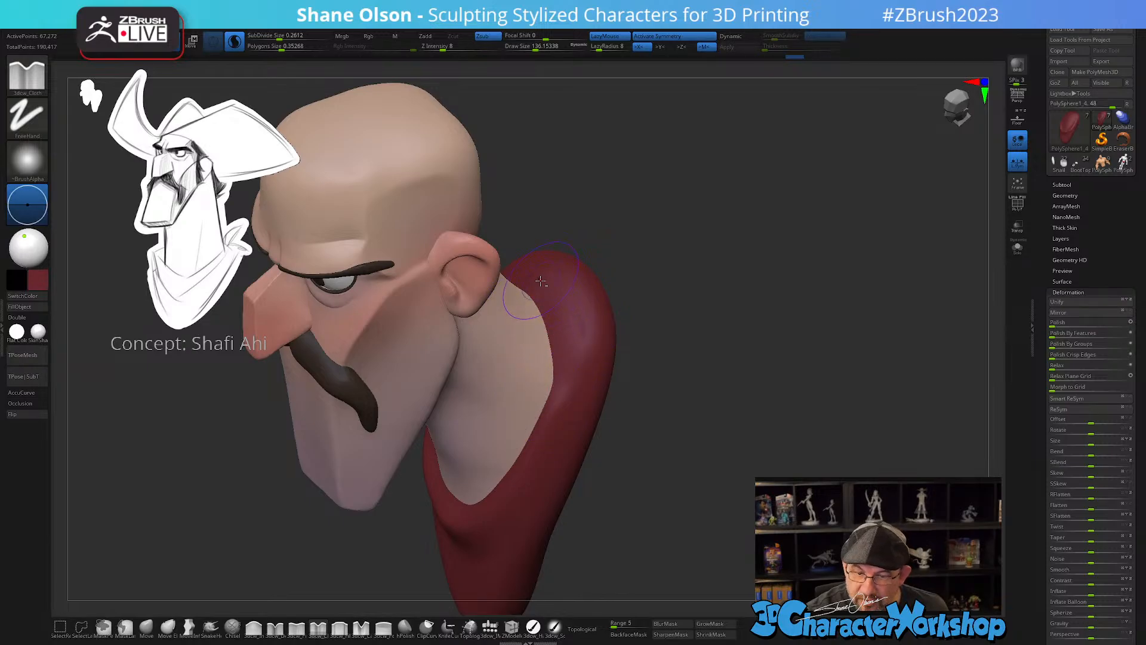
drag(564, 390, 540, 310)
drag(645, 358, 621, 334)
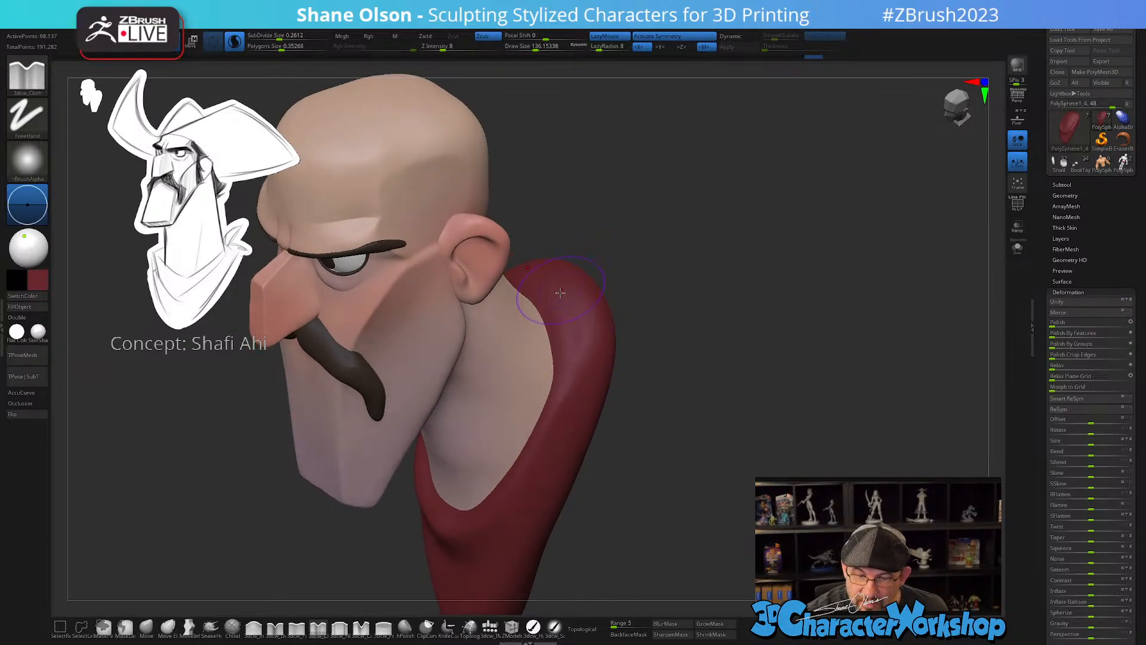
drag(569, 363, 566, 389)
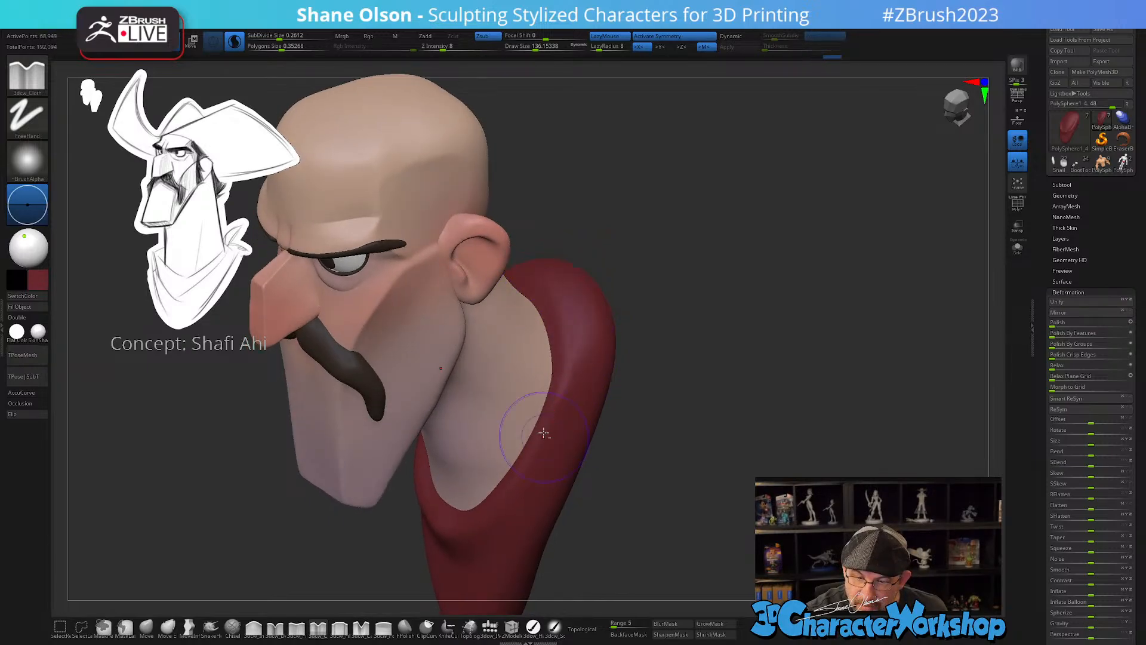
right_drag(539, 346, 568, 323)
mouse_move(536, 400)
mouse_down()
mouse_move(525, 335)
mouse_move(543, 388)
mouse_move(507, 459)
mouse_up()
right_drag(561, 441, 587, 423)
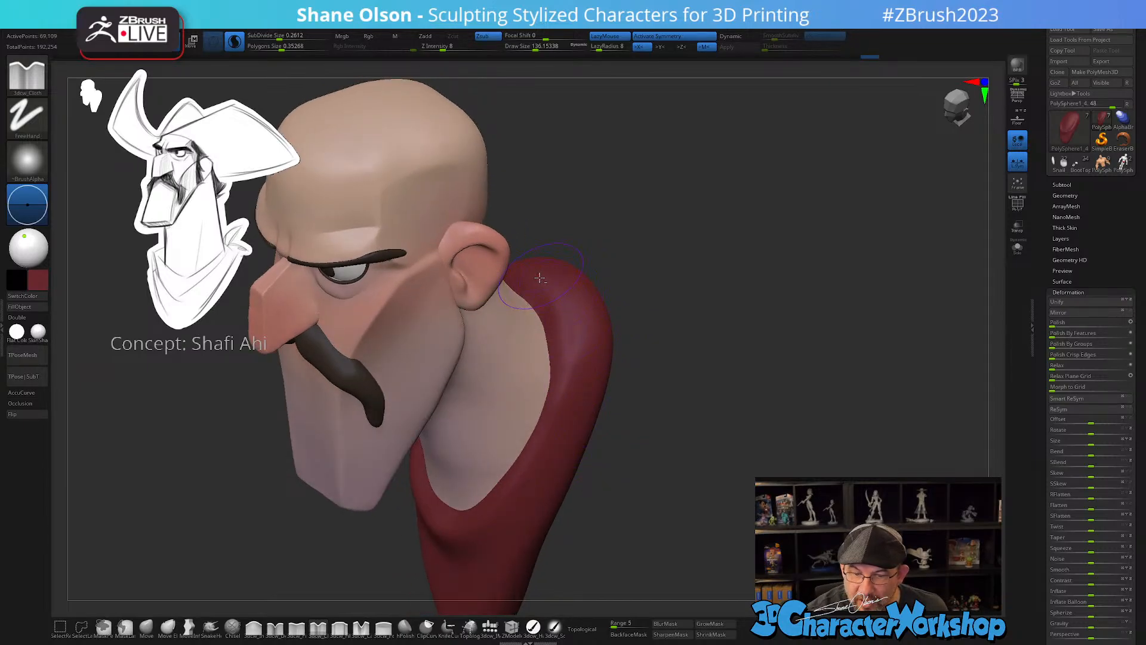
mouse_move(550, 289)
mouse_down()
mouse_move(568, 365)
mouse_move(558, 427)
mouse_up()
- Reduce the cloth brush's draw size to about 101 and sculpt a fold sweeping down the scarf's side to its front
mouse_move(580, 469)
right_down()
mouse_move(629, 476)
mouse_move(696, 400)
mouse_move(684, 428)
right_up()
key(s)
drag(683, 428, 681, 428)
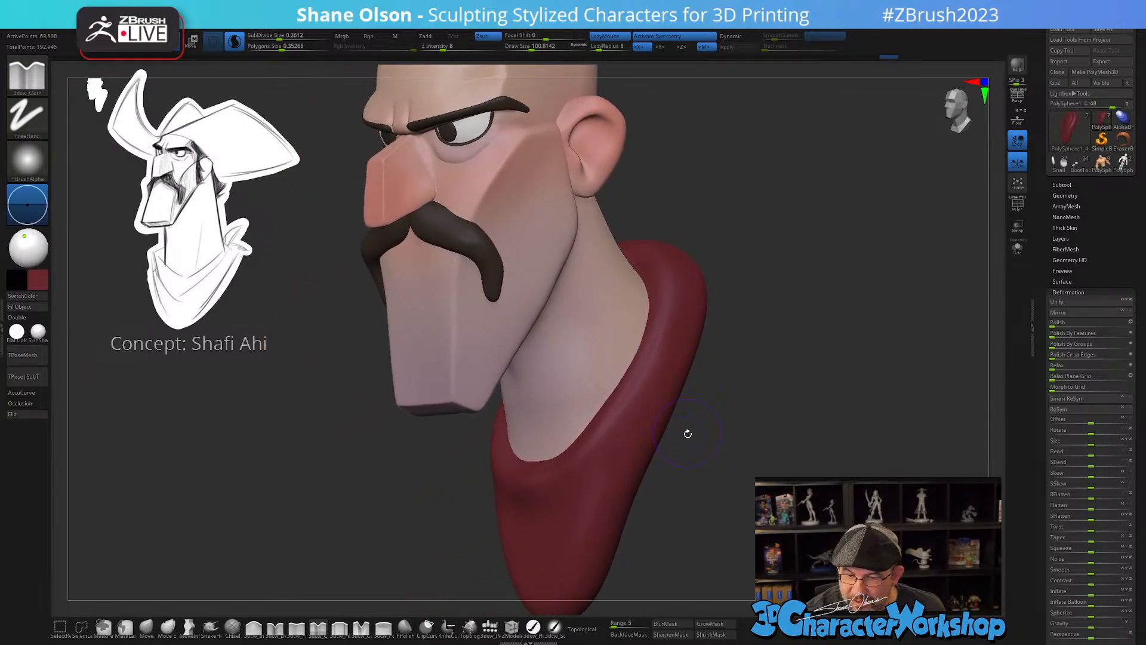
right_drag(686, 436, 701, 403)
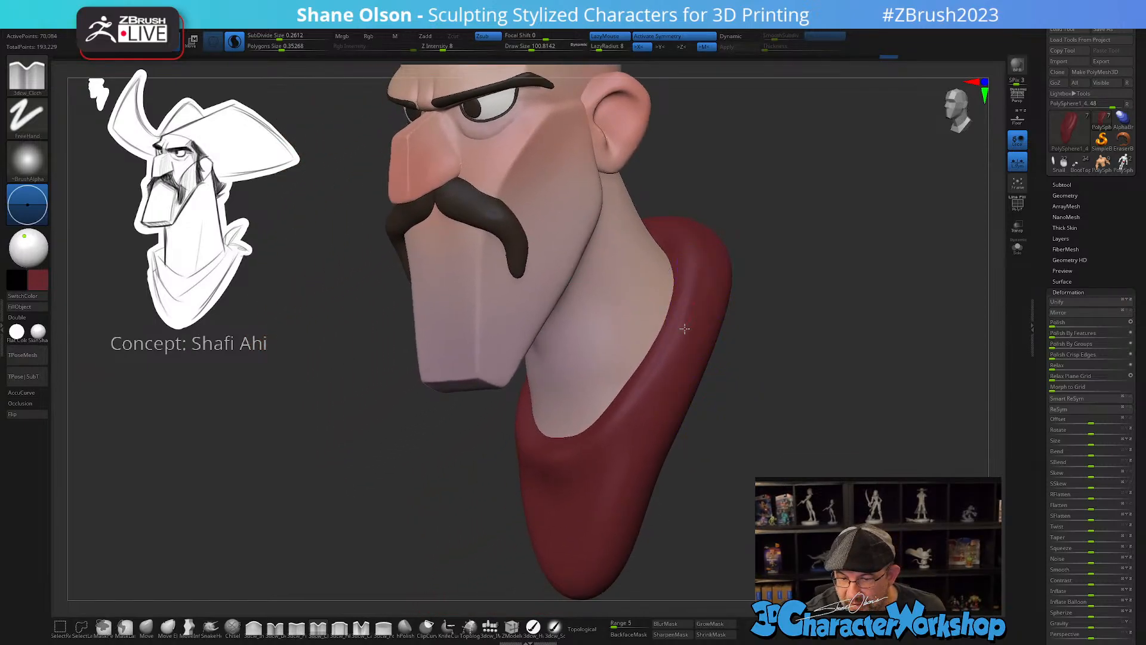
mouse_move(628, 434)
mouse_down()
mouse_move(697, 354)
mouse_move(599, 476)
mouse_up()
mouse_move(704, 482)
right_down()
mouse_move(723, 468)
mouse_move(692, 379)
right_up()
drag(691, 324, 638, 436)
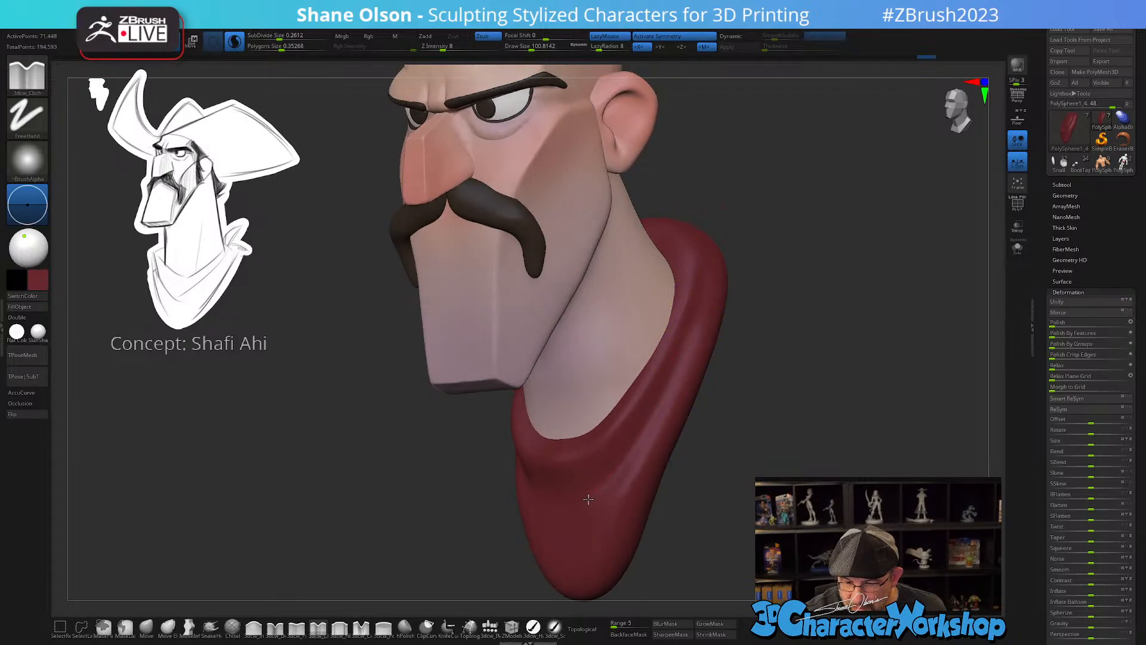
drag(588, 500, 558, 527)
- Sharpen the scarf's side folds with long cloth brush strokes following the neckline from back to front
mouse_move(698, 497)
right_down()
mouse_move(716, 500)
mouse_move(695, 409)
right_up()
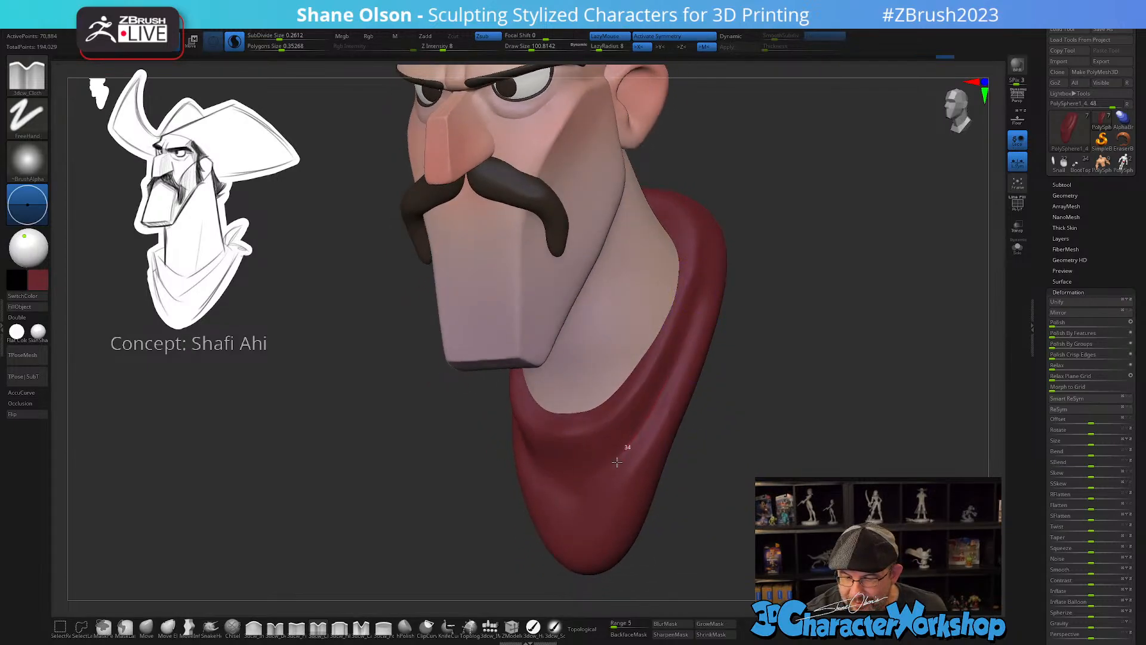
right_drag(761, 452, 702, 240)
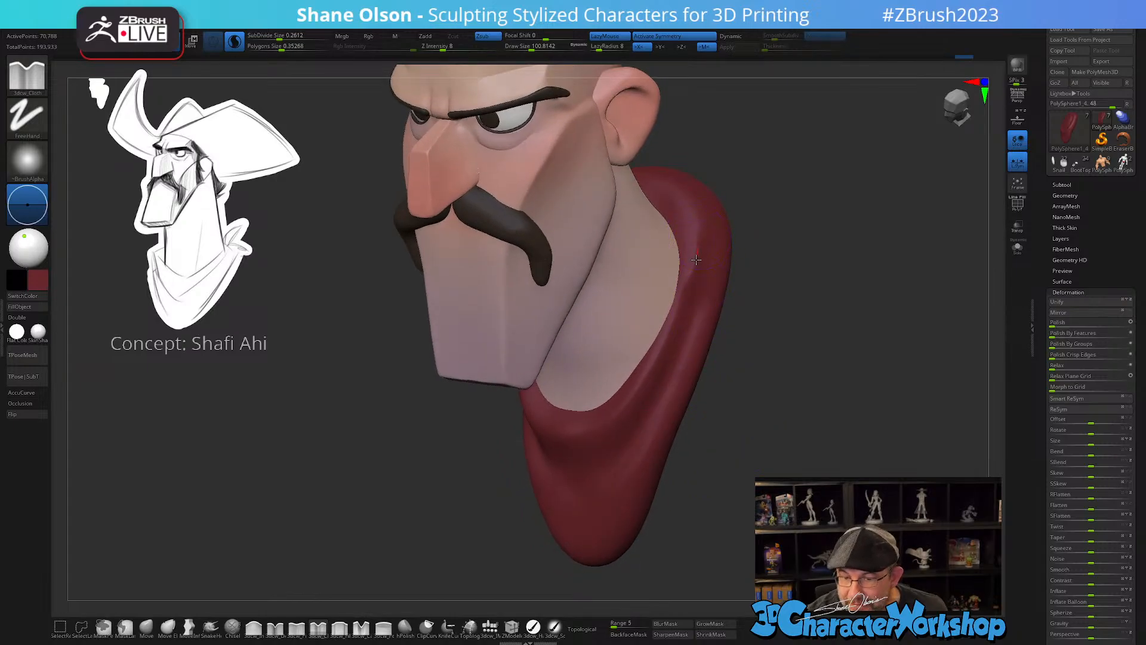
drag(653, 367, 657, 358)
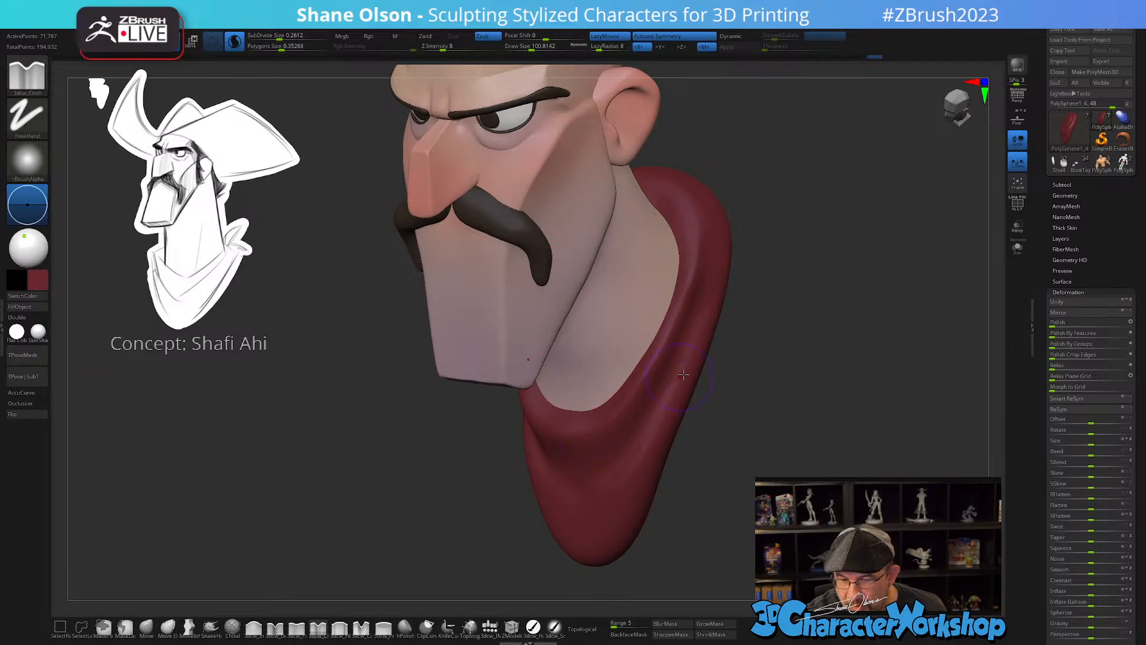
mouse_move(658, 357)
right_down()
mouse_move(711, 334)
mouse_move(729, 307)
mouse_move(714, 361)
mouse_move(745, 343)
mouse_move(679, 377)
mouse_move(712, 363)
mouse_move(703, 268)
right_up()
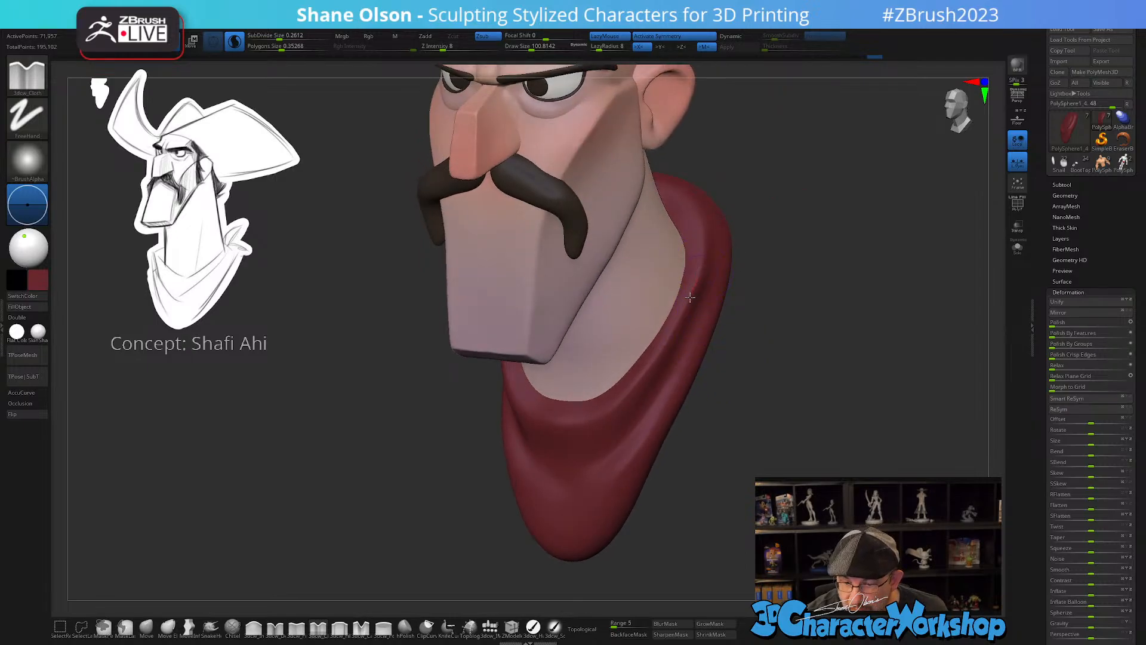
drag(642, 379, 633, 392)
drag(670, 333, 588, 403)
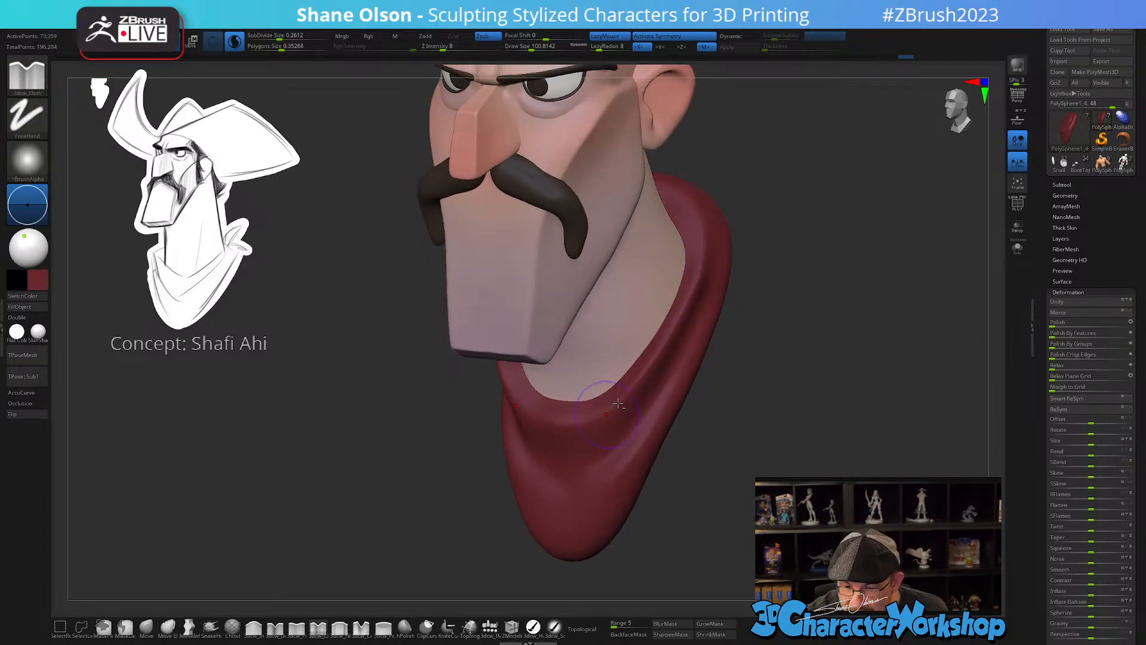
drag(694, 279, 618, 398)
mouse_move(558, 424)
right_down()
mouse_move(699, 486)
mouse_move(687, 476)
mouse_move(698, 476)
mouse_move(692, 355)
right_up()
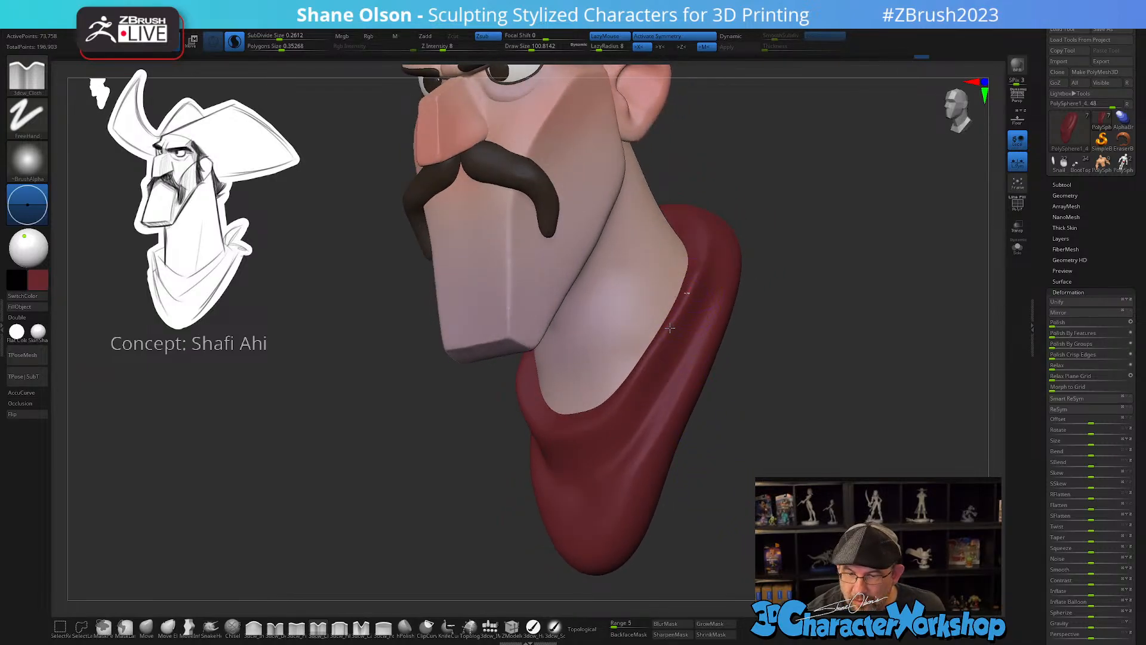
mouse_move(690, 291)
mouse_down()
mouse_move(635, 361)
mouse_move(618, 409)
mouse_up()
- Reshape the scarf's upper rim around the neck using the Move brush at a draw size of about 158
right_drag(566, 437, 606, 446)
click(147, 627)
mouse_move(463, 464)
right_down()
mouse_move(614, 440)
mouse_move(609, 413)
right_up()
key(s)
mouse_move(614, 437)
mouse_down()
mouse_move(645, 406)
mouse_move(592, 432)
mouse_move(658, 397)
mouse_up()
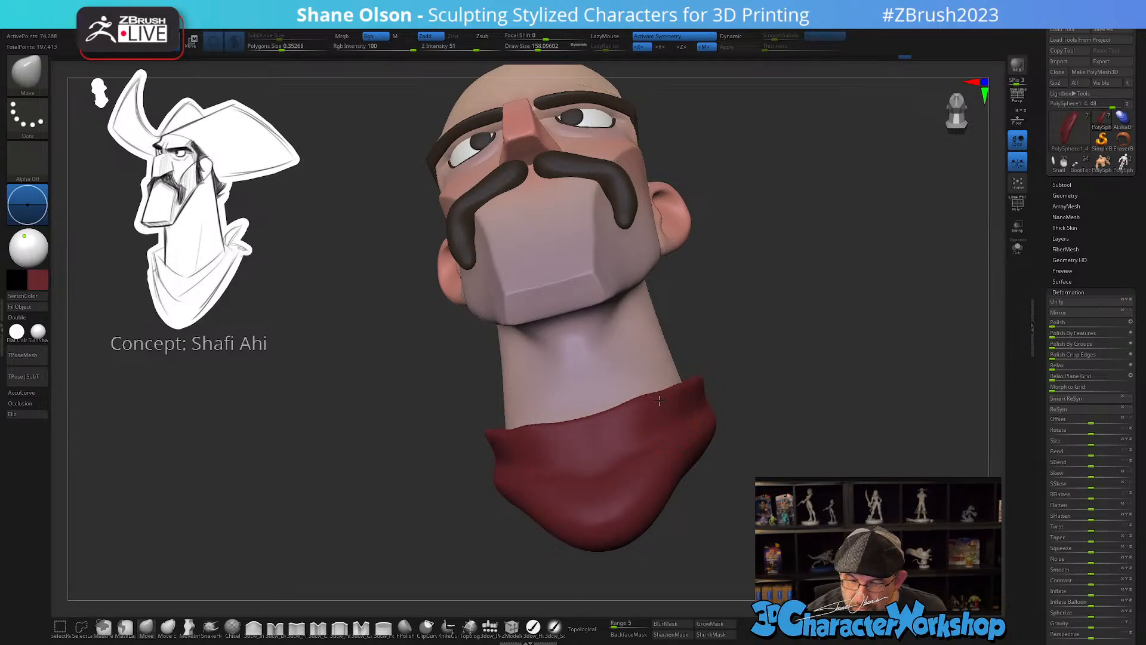
right_drag(722, 389, 683, 409)
drag(708, 394, 727, 382)
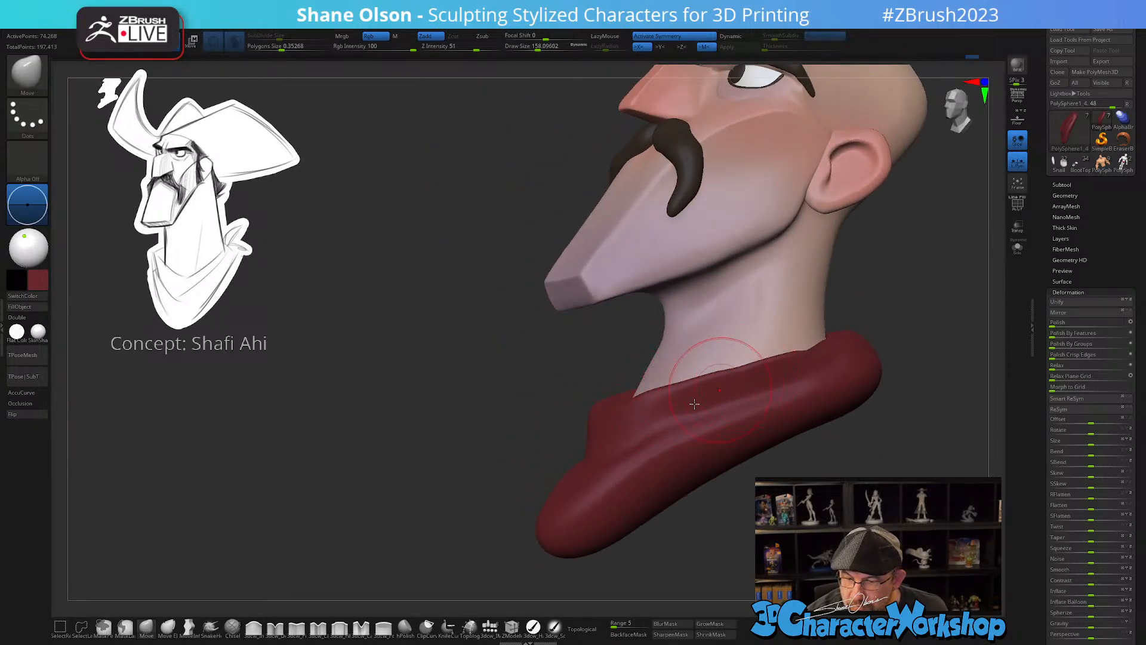
drag(667, 422, 657, 432)
- Adjust the scarf's front neckline with the Move brush and smooth the folds beneath it
right_drag(636, 432, 657, 425)
drag(599, 419, 601, 413)
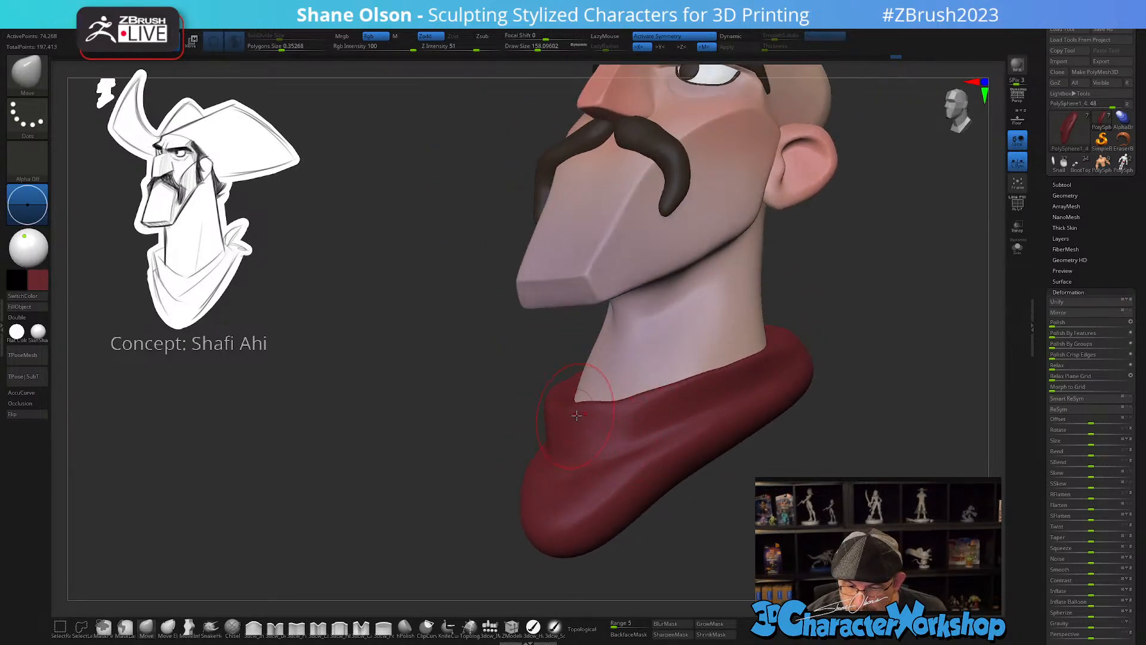
right_drag(615, 414, 647, 410)
drag(615, 418, 641, 391)
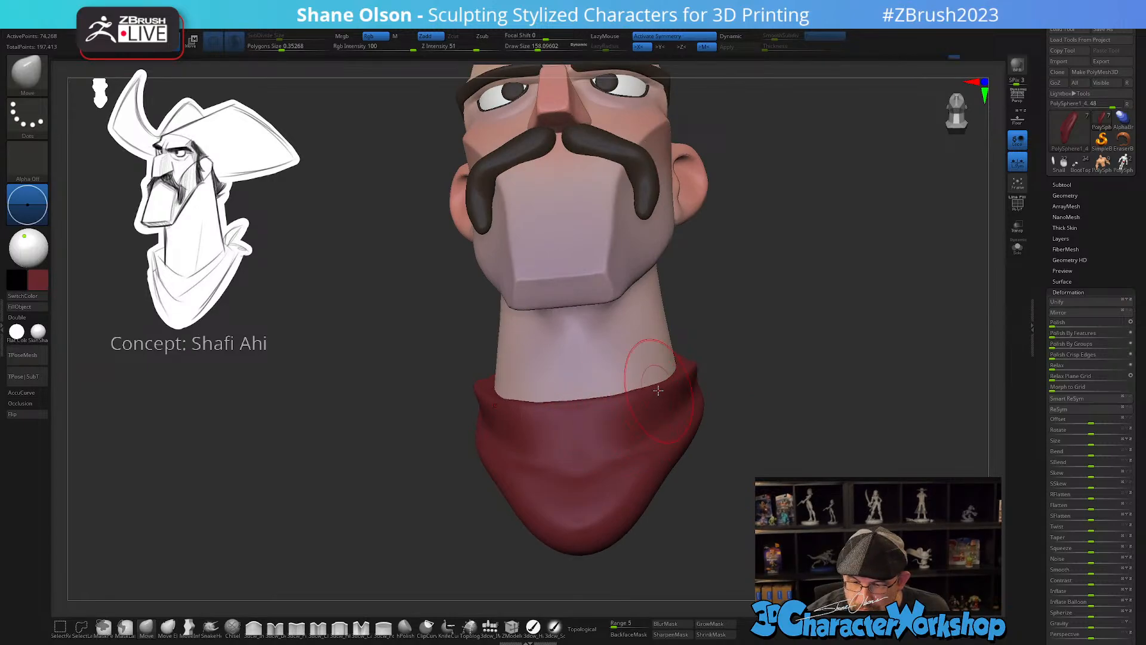
right_drag(645, 393, 583, 418)
shift+drag(578, 426, 573, 419)
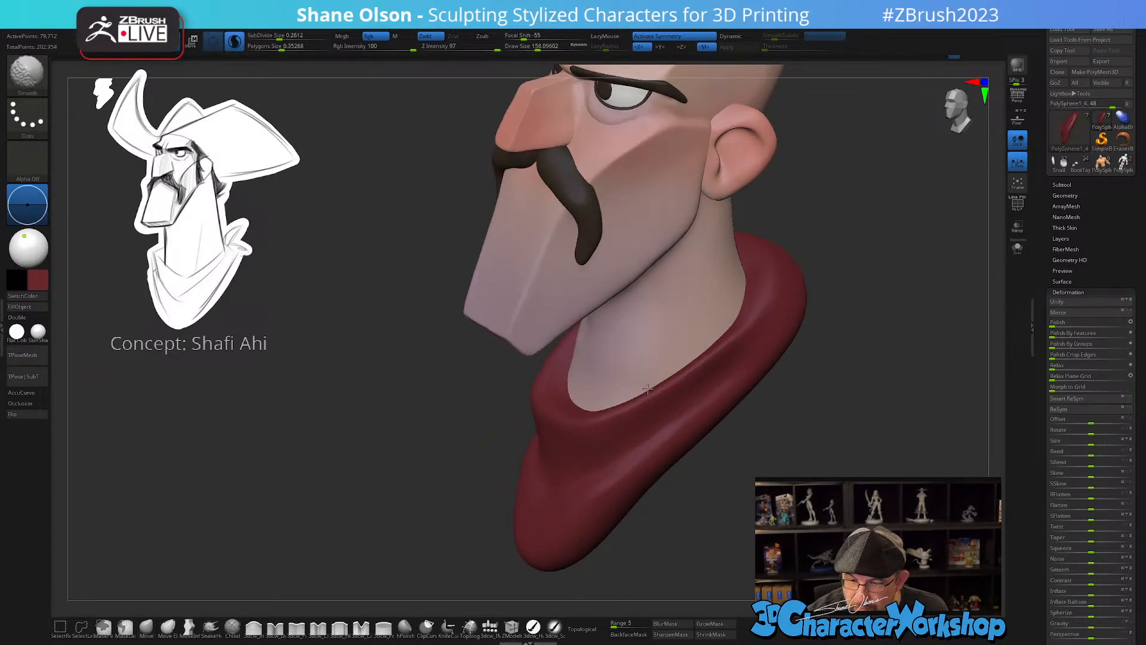
right_drag(872, 451, 781, 449)
right_drag(761, 411, 686, 369)
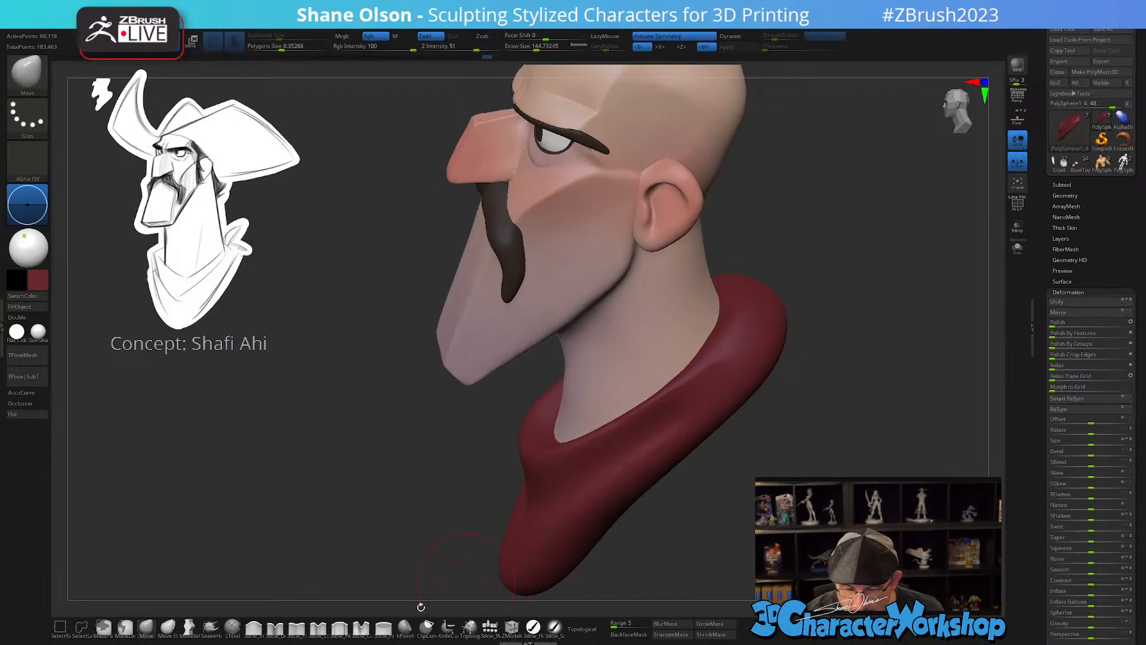
- Sculpt folds around the scarf's back and side using the cloth brush at a draw size of about 97
click(319, 627)
mouse_move(794, 384)
right_down()
mouse_move(776, 404)
mouse_move(771, 381)
right_up()
key(s)
mouse_move(764, 343)
mouse_down()
mouse_move(757, 332)
mouse_move(717, 397)
mouse_move(674, 421)
mouse_up()
key(s)
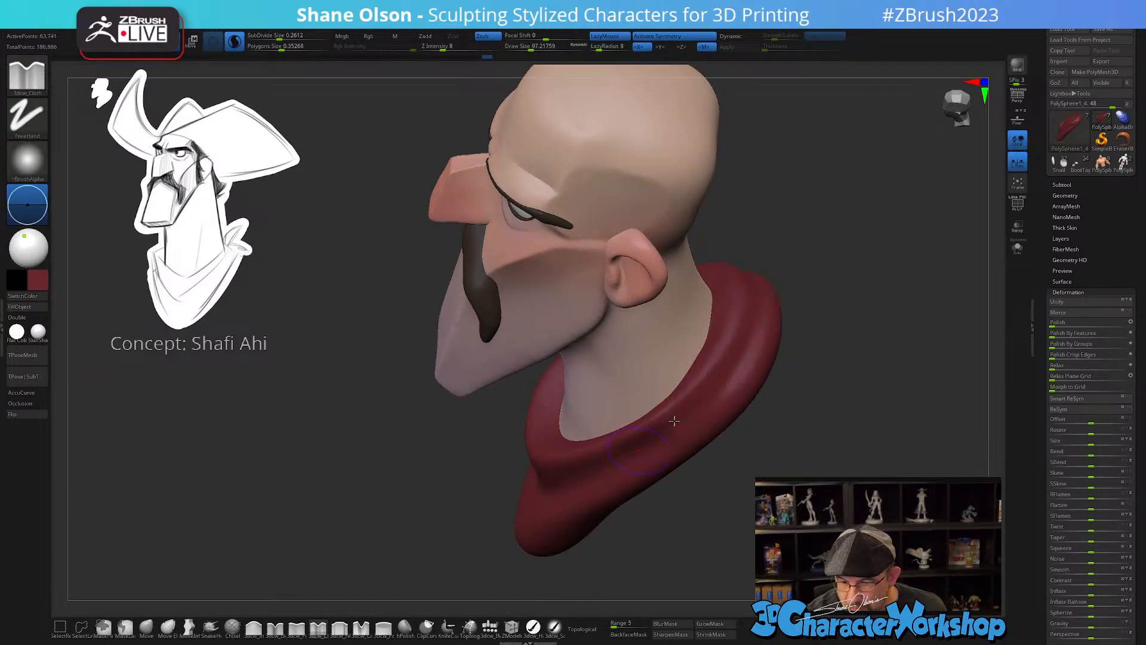
drag(758, 297, 646, 461)
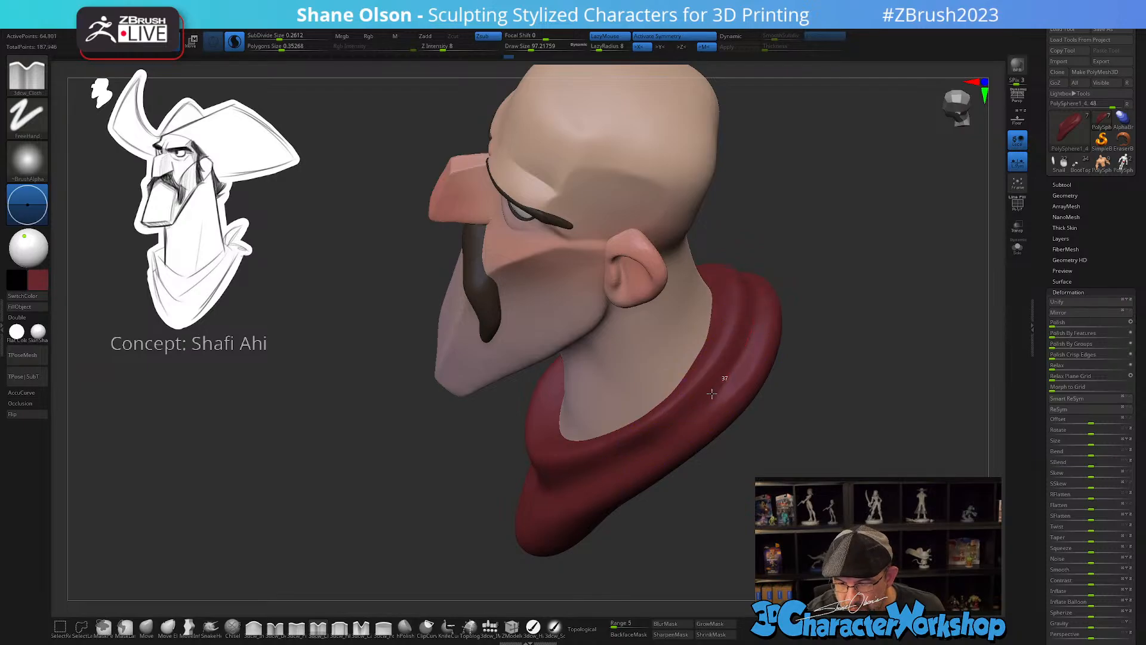
drag(768, 457, 762, 392)
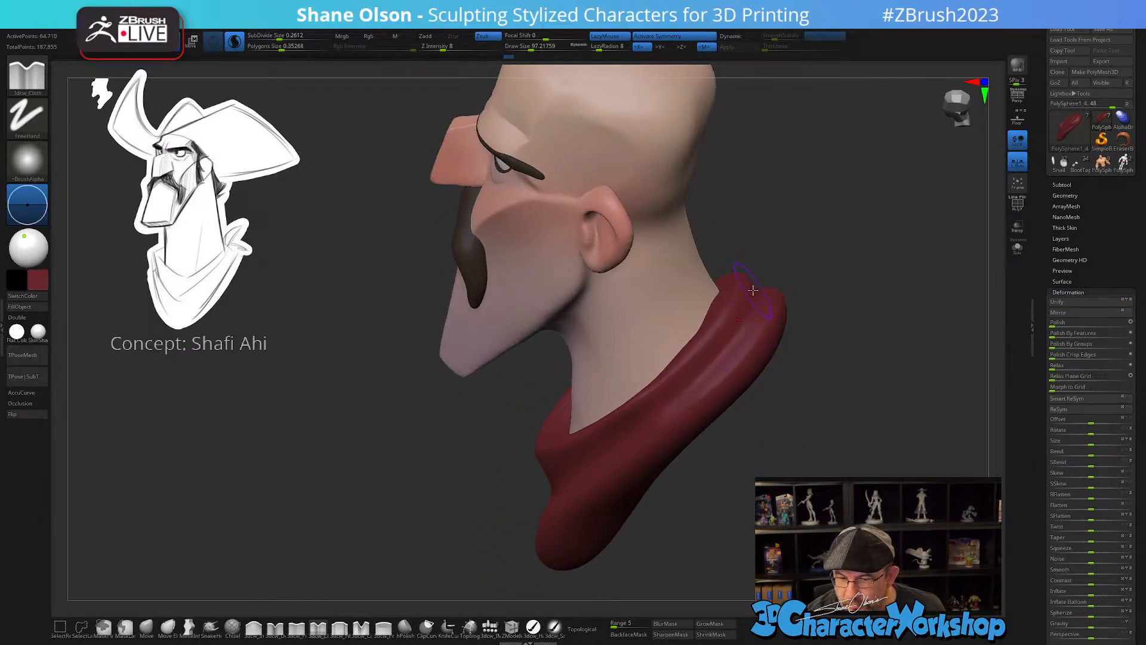
drag(723, 332, 715, 312)
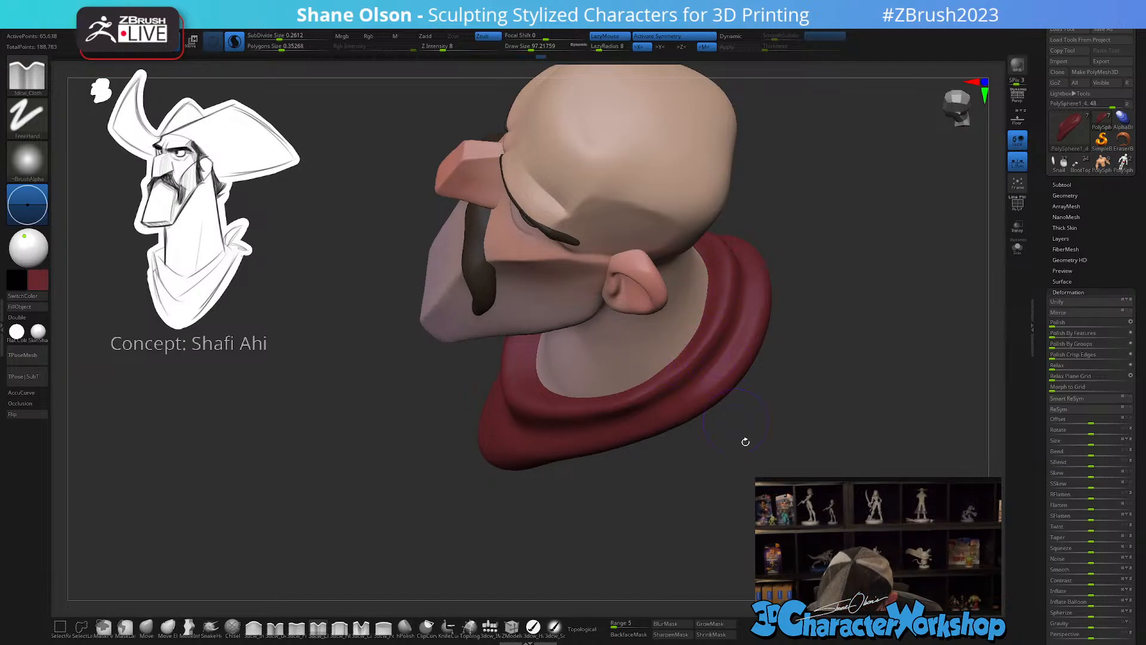
- Examine the scarf's folds and overall silhouette from the front and side against the concept drawing
mouse_move(778, 437)
mouse_down()
mouse_move(740, 490)
mouse_move(755, 469)
mouse_move(716, 427)
mouse_up()
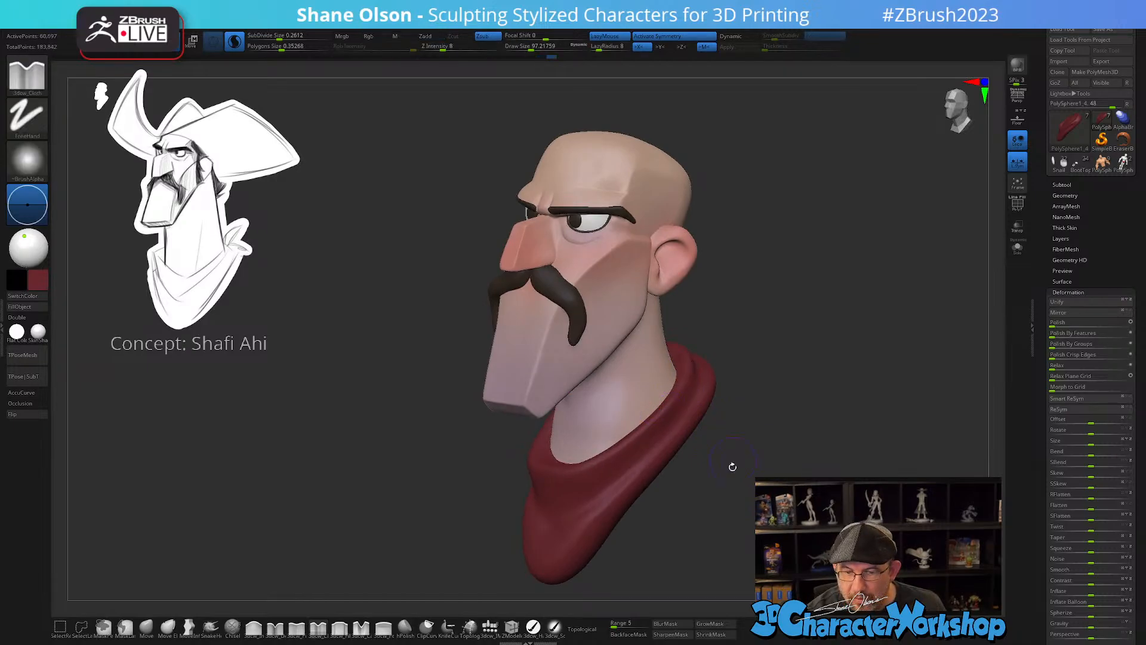
drag(733, 466, 677, 447)
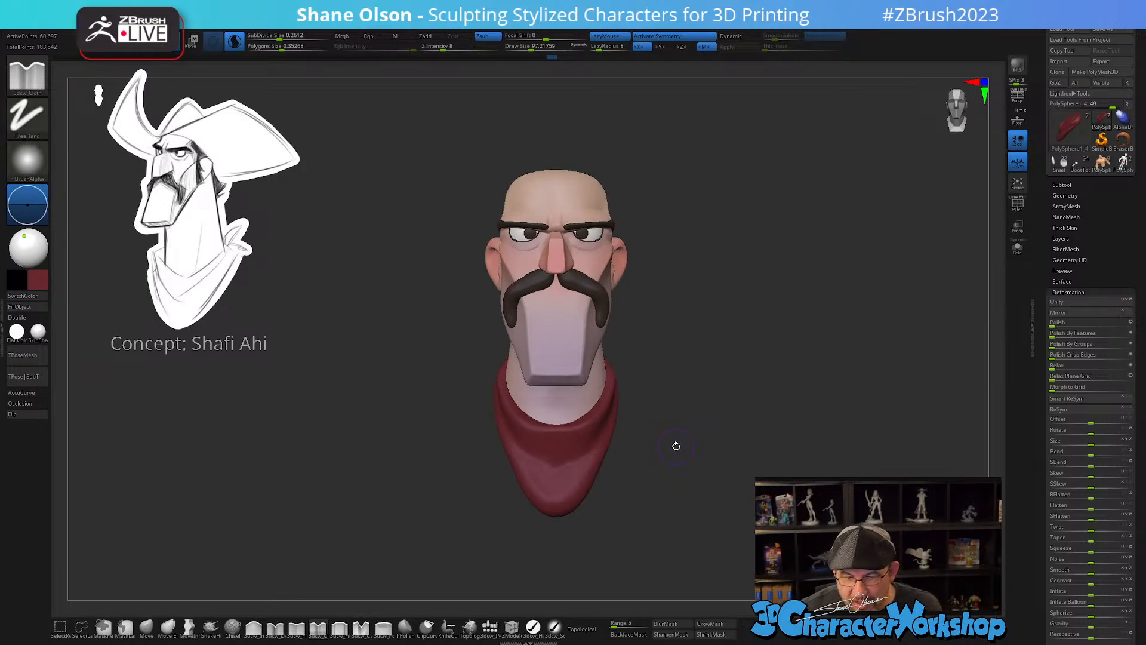
drag(743, 366, 767, 341)
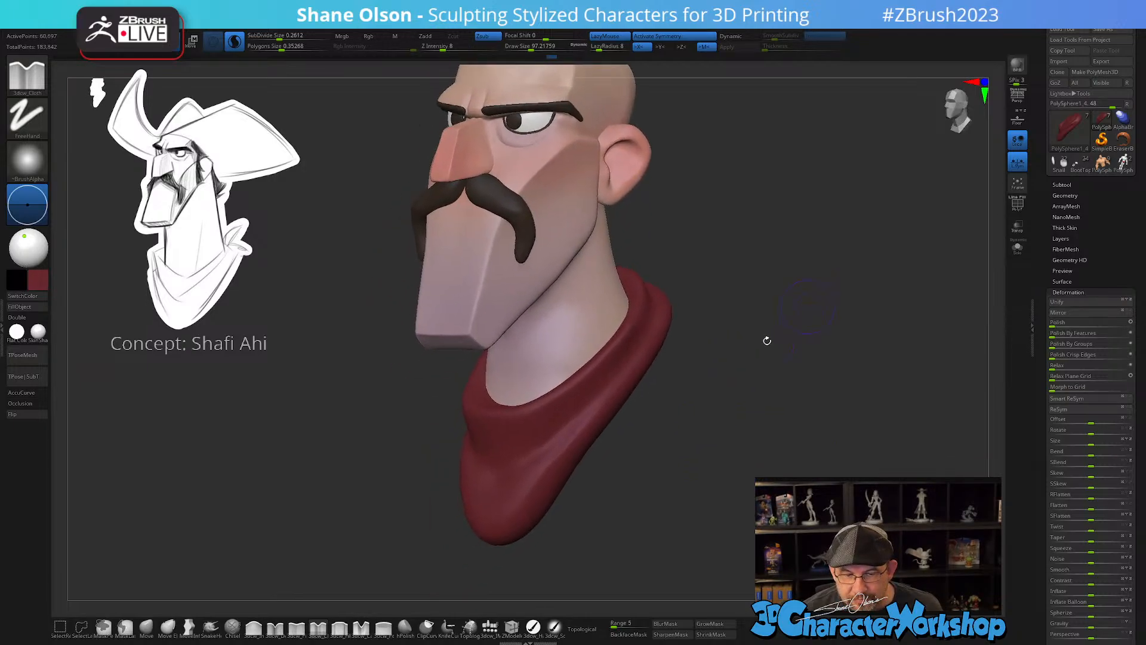
mouse_move(749, 428)
mouse_down()
mouse_move(750, 441)
mouse_move(728, 383)
mouse_up()
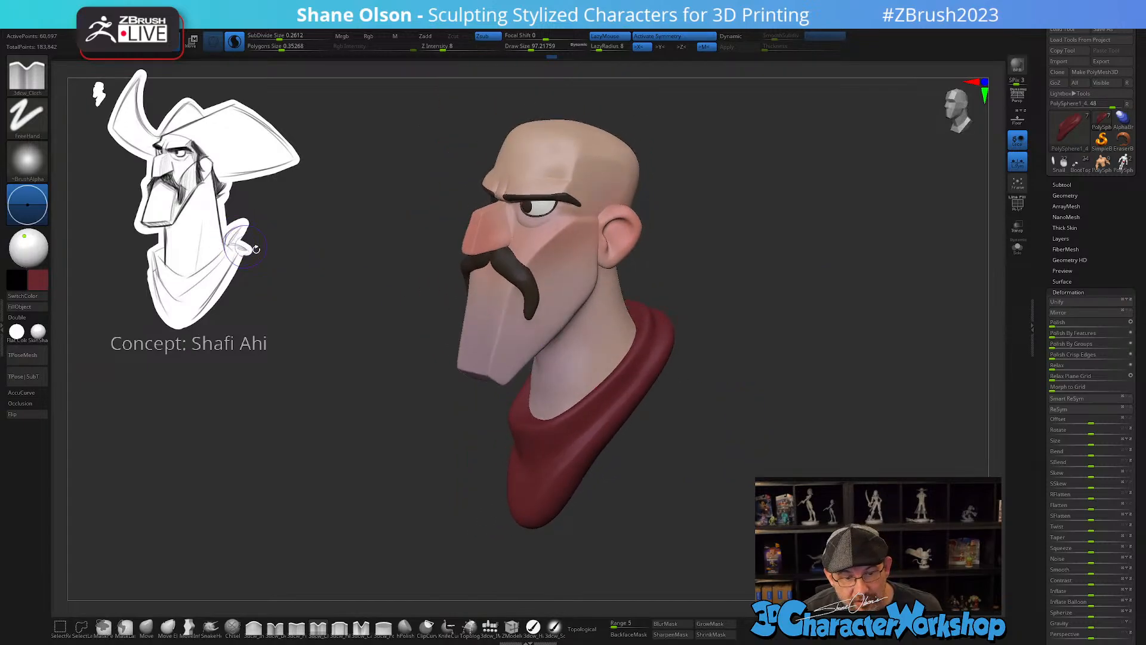
mouse_move(393, 300)
mouse_down()
mouse_move(399, 314)
mouse_move(405, 299)
mouse_up()
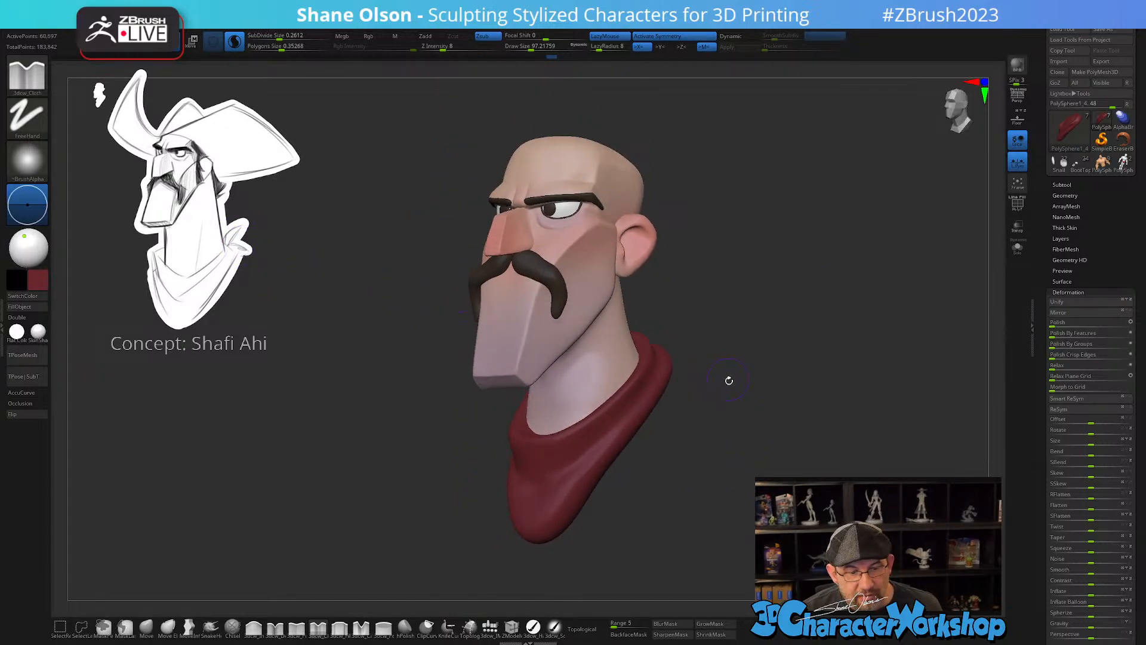
mouse_move(729, 380)
mouse_down()
mouse_move(781, 379)
mouse_move(705, 383)
mouse_move(391, 479)
mouse_up()
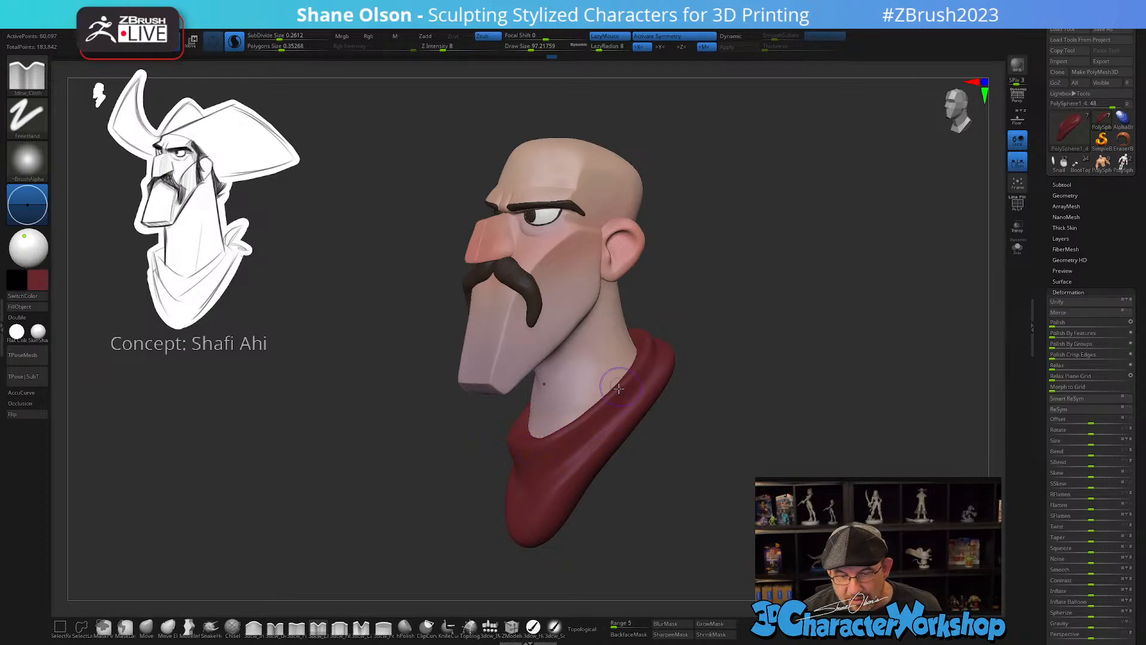
- Examine the head and scarf from the side and front against the concept drawing
drag(737, 336, 732, 353)
drag(722, 307, 725, 292)
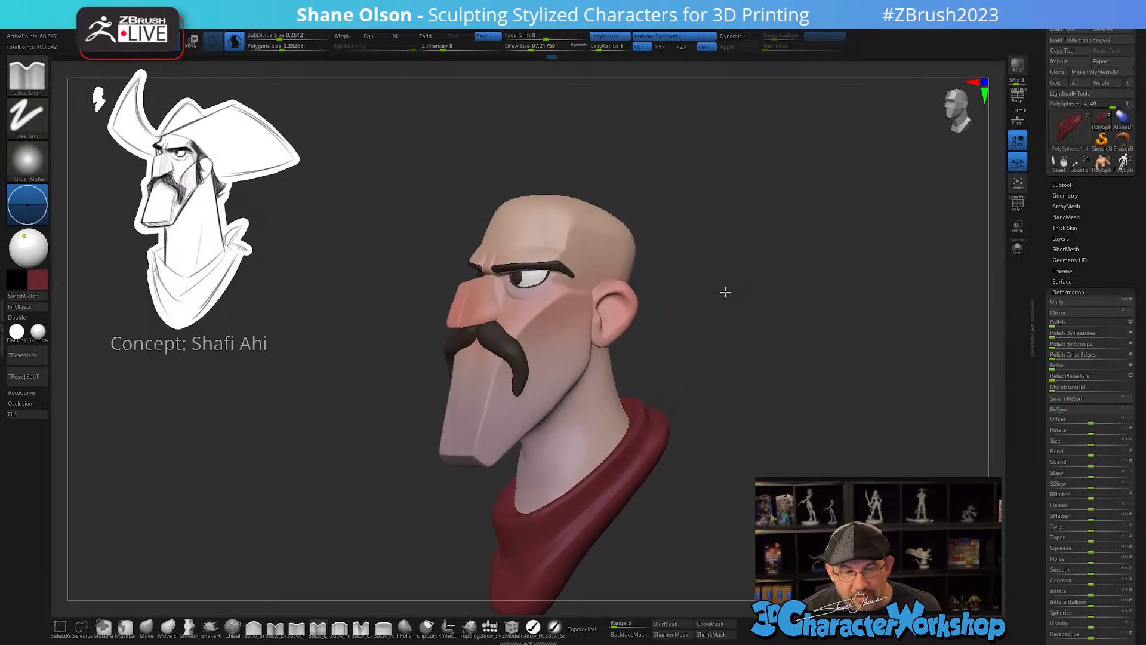
drag(724, 245, 723, 268)
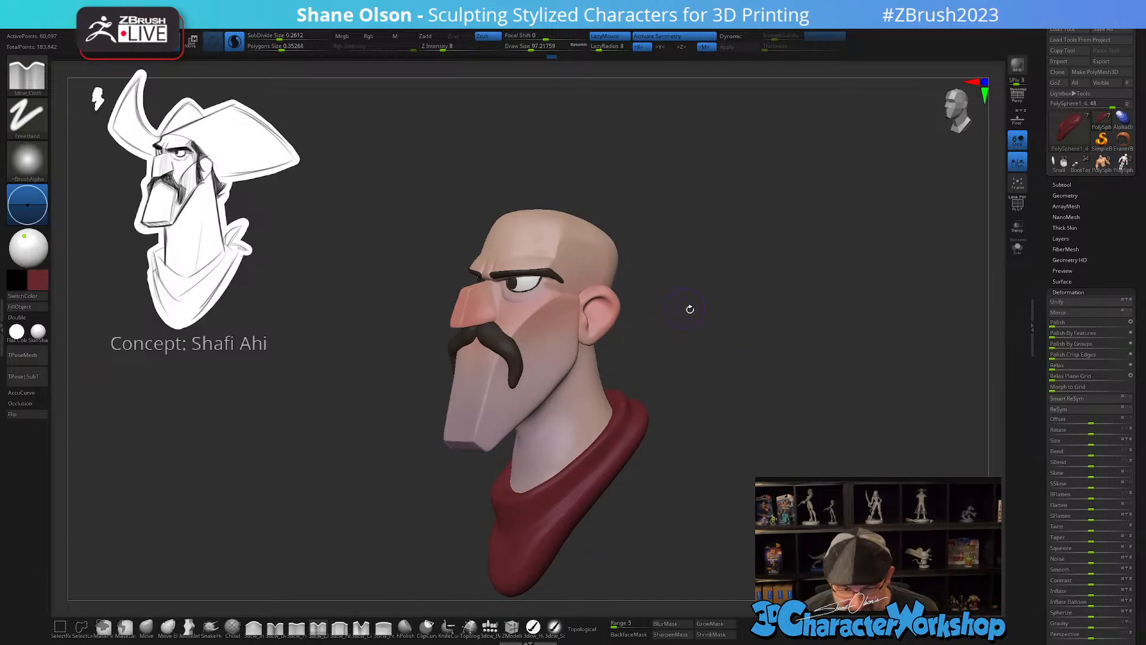
drag(690, 309, 688, 323)
click(491, 627)
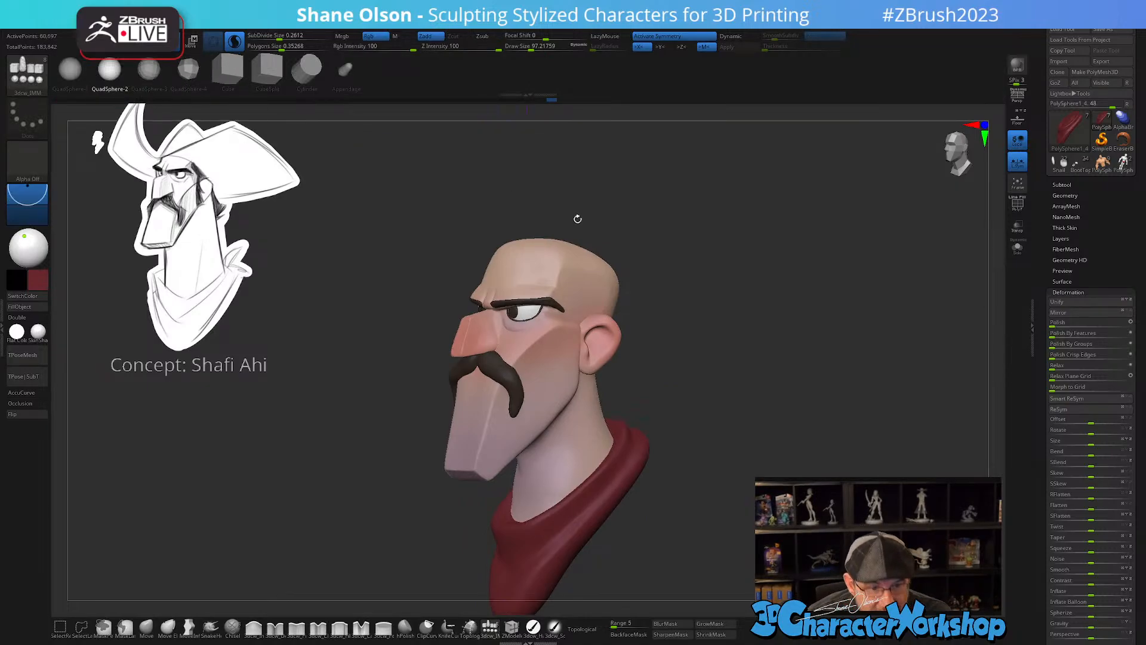
drag(737, 272, 783, 280)
- Select the head and round out the back of the skull from above using the Move brush at a draw size of about 234
alt+click(512, 426)
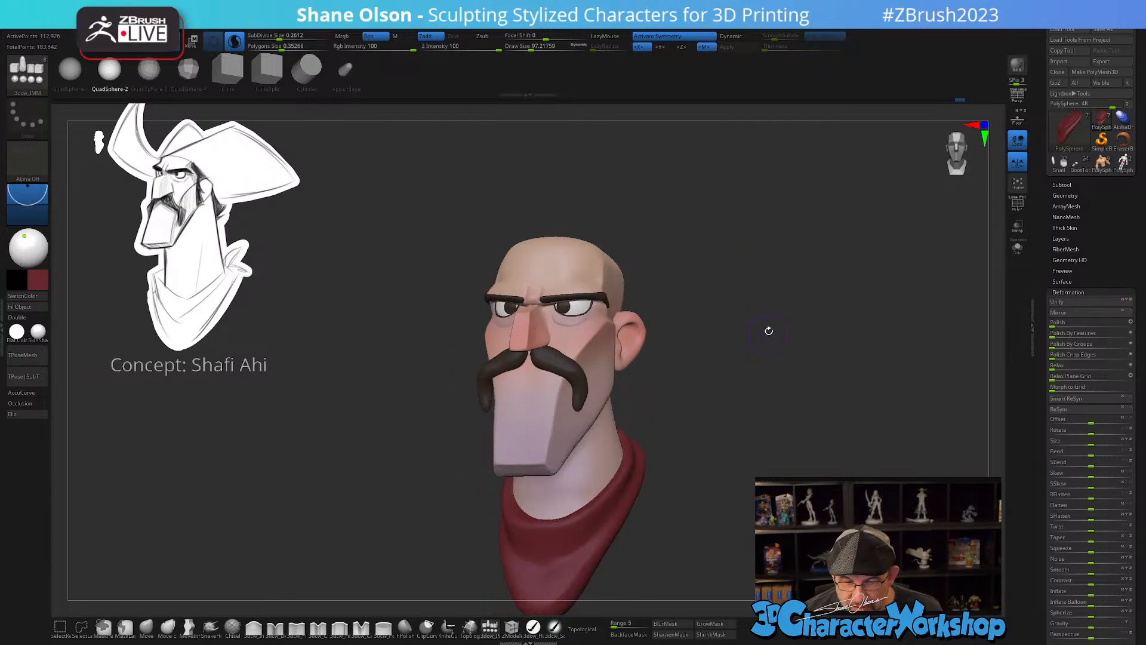
drag(768, 329, 765, 361)
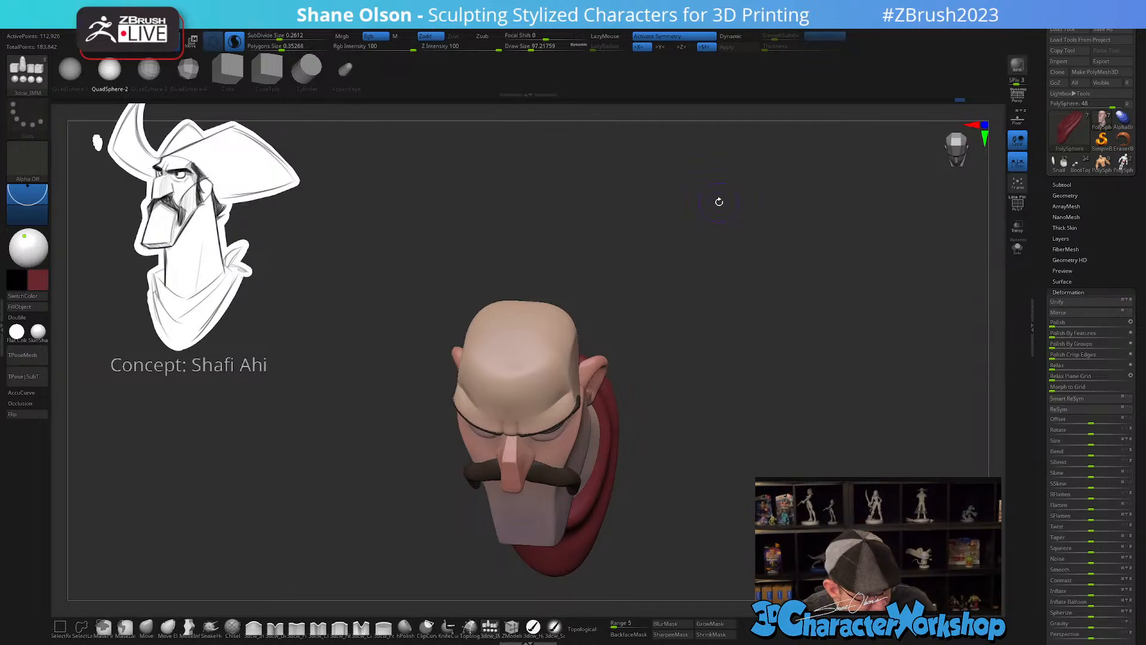
drag(720, 202, 719, 429)
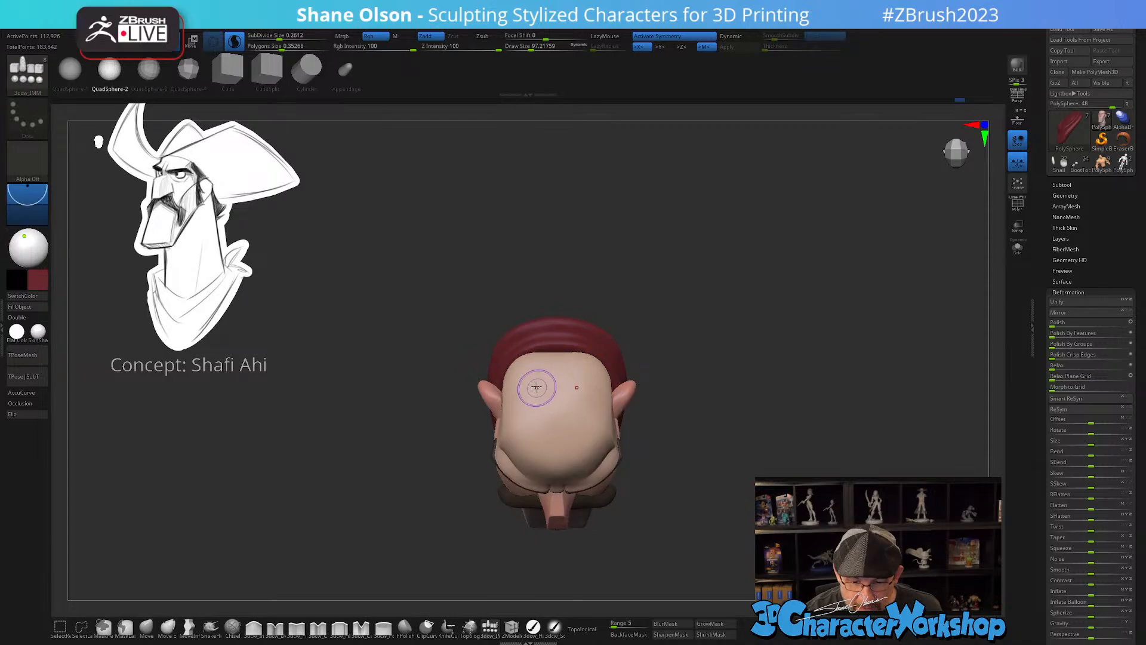
key(s)
mouse_move(537, 387)
mouse_down()
mouse_move(527, 351)
mouse_move(554, 338)
mouse_up()
key(b)
key(m)
key(v)
key(s)
key(s)
drag(561, 336, 561, 329)
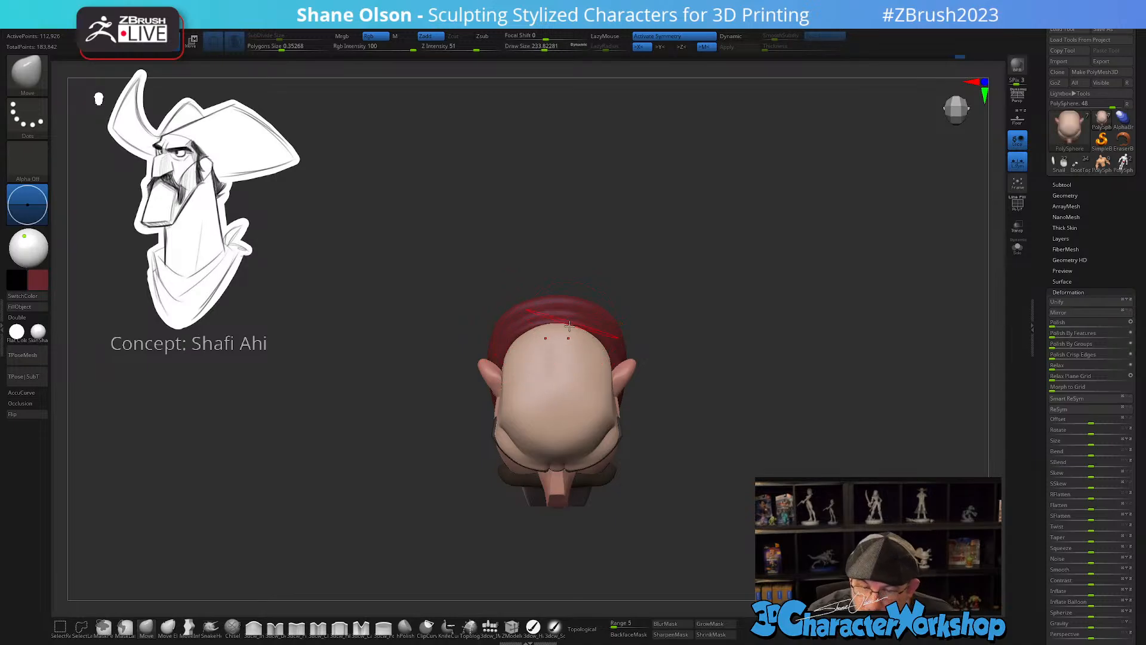
mouse_move(667, 310)
mouse_down()
mouse_move(707, 402)
mouse_move(719, 397)
mouse_move(723, 312)
mouse_move(693, 322)
mouse_up()
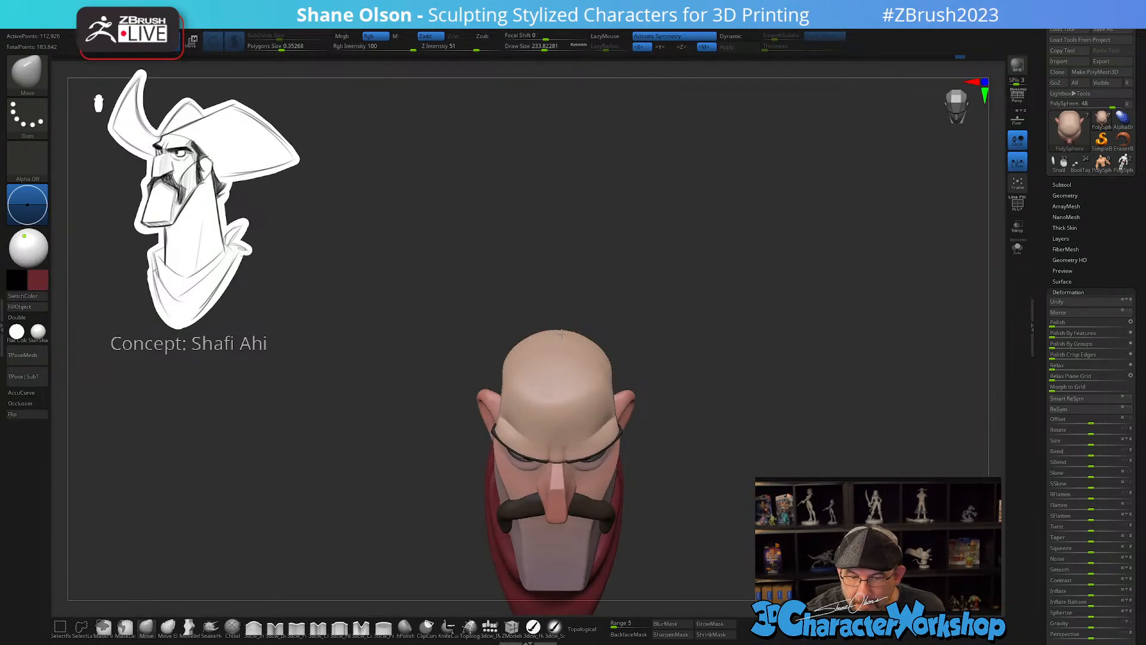
mouse_move(722, 412)
mouse_down()
mouse_move(722, 450)
mouse_move(698, 450)
mouse_move(568, 392)
mouse_move(632, 402)
mouse_up()
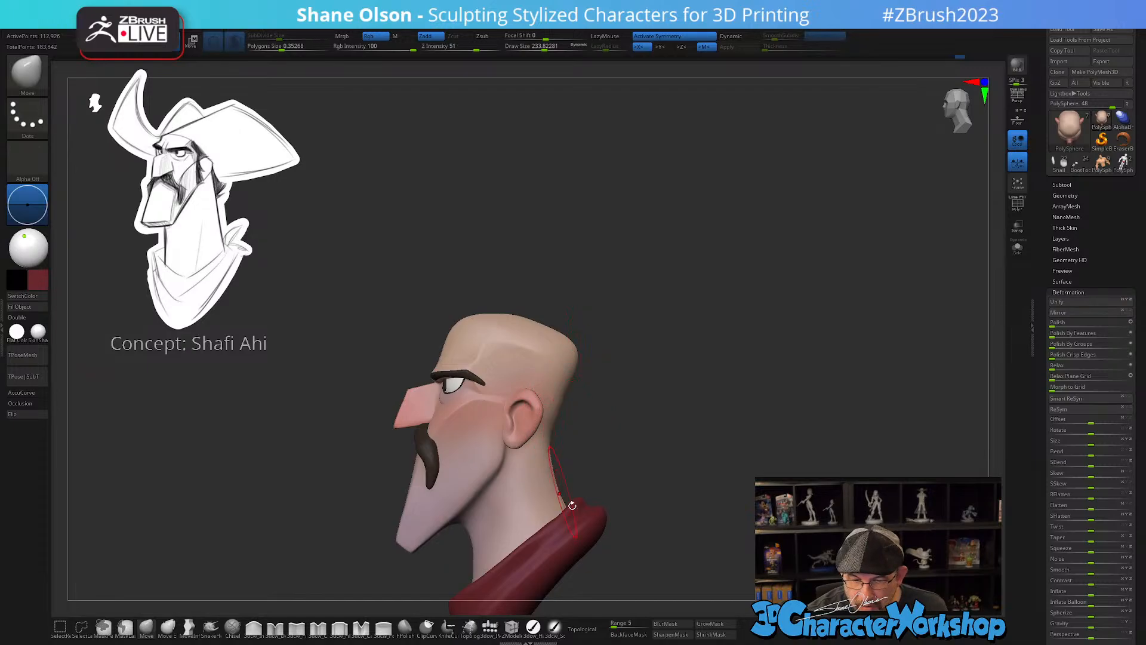
- Adjust the forehead and the front of the neck in profile with the Move brush at draw sizes of about 251 and 286
alt+drag(627, 502, 645, 374)
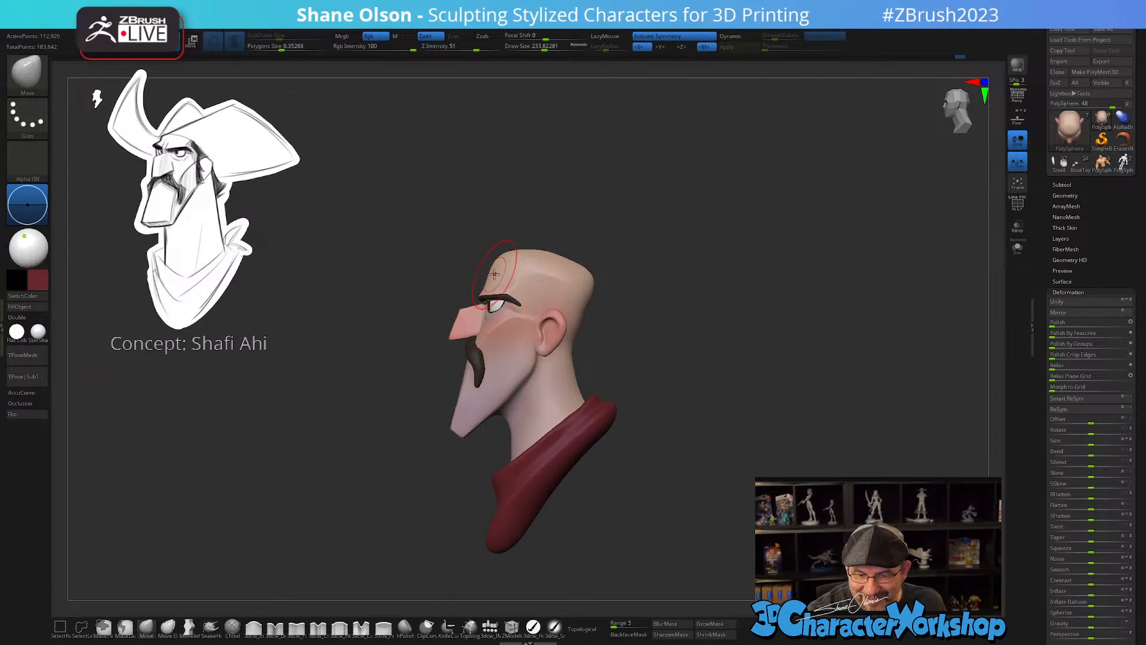
key(s)
mouse_move(490, 271)
mouse_down()
mouse_move(507, 255)
mouse_move(491, 278)
mouse_up()
key(s)
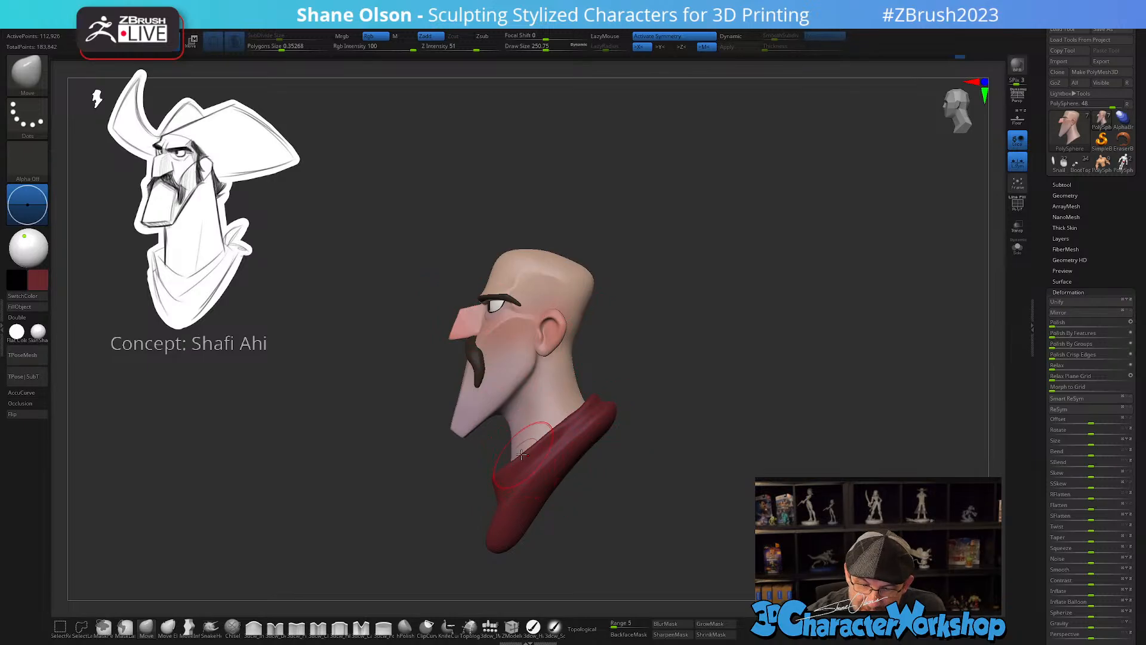
key(s)
drag(514, 456, 516, 455)
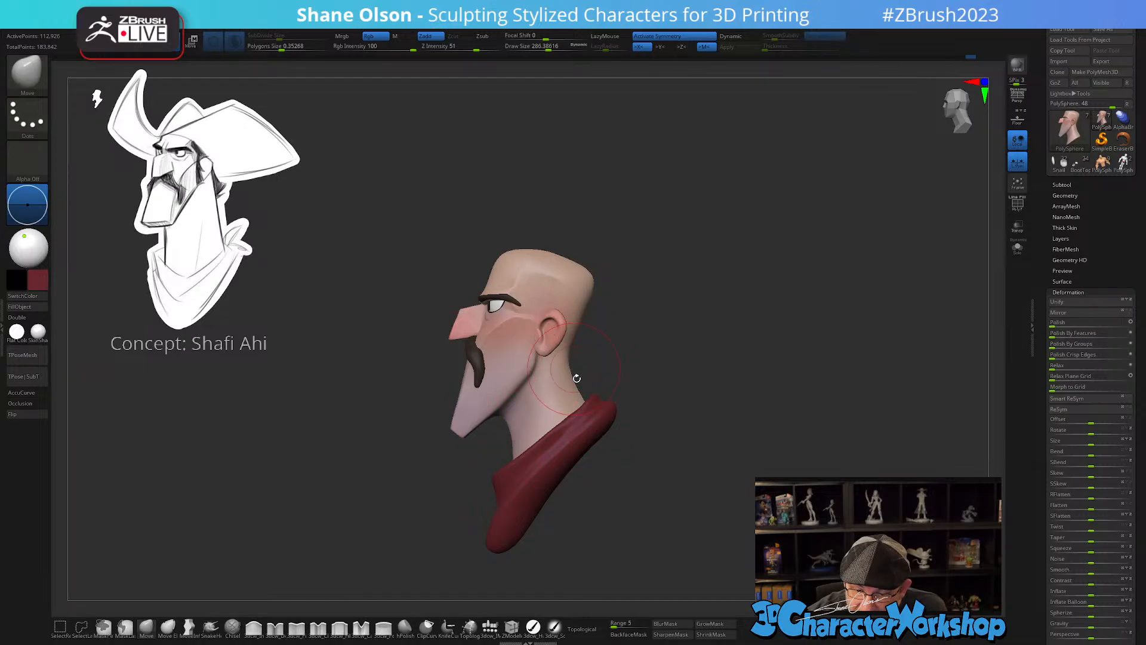
- Refine the sides of the jaw from the front with the Move brush at a draw size of about 158
key(s)
mouse_move(598, 335)
mouse_down()
mouse_move(585, 335)
mouse_move(615, 292)
mouse_move(678, 353)
mouse_move(655, 419)
mouse_move(649, 359)
mouse_move(591, 421)
mouse_up()
key(s)
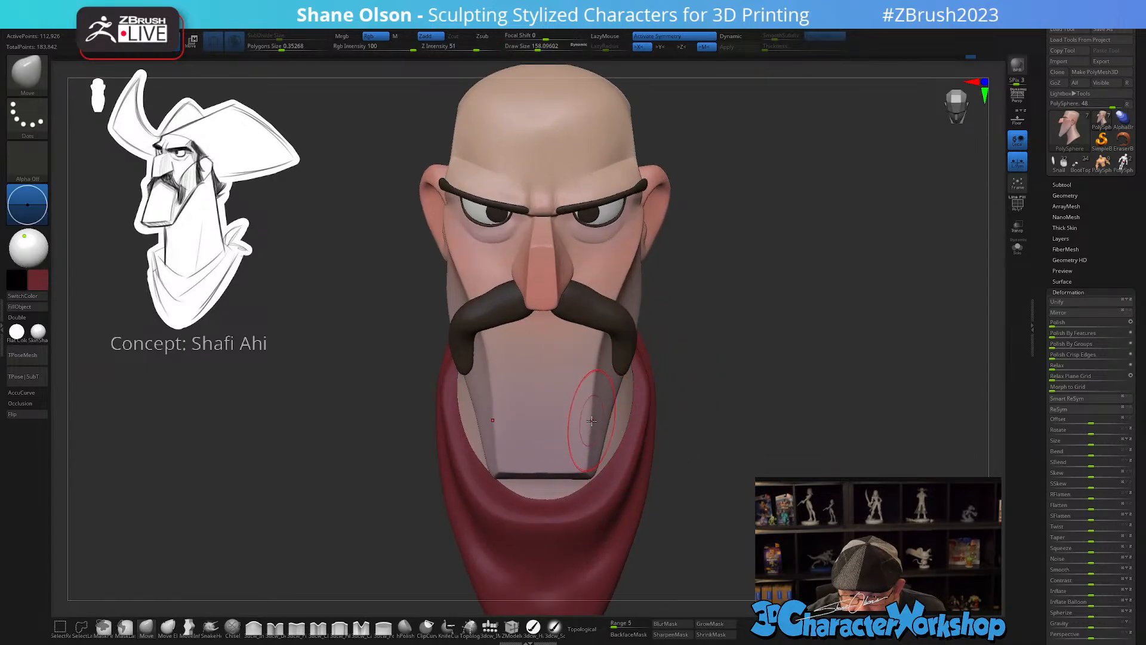
mouse_move(677, 304)
alt+mouse_down()
mouse_move(689, 271)
mouse_move(732, 400)
mouse_move(764, 391)
alt+mouse_up()
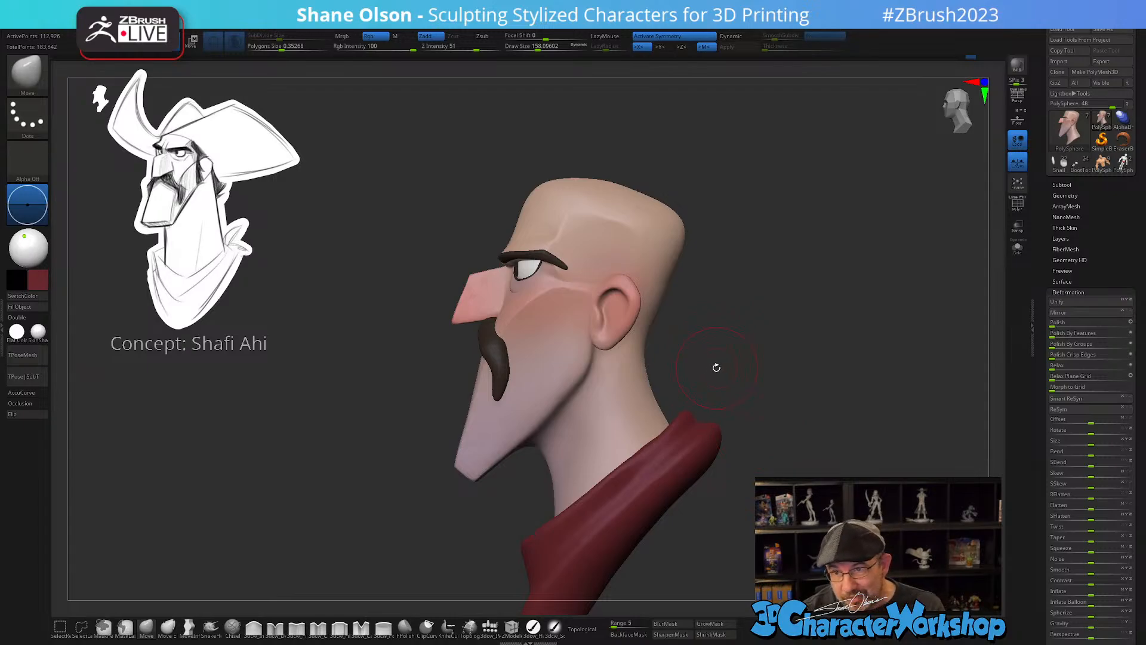
mouse_move(716, 367)
mouse_down()
mouse_move(747, 373)
mouse_move(747, 341)
mouse_move(740, 411)
mouse_move(739, 351)
mouse_up()
- Insert a QuadSphere primitive on top of the head and lower it so it sinks into the skull
mouse_move(755, 399)
shift+mouse_down()
mouse_move(766, 413)
mouse_move(736, 414)
mouse_move(742, 484)
mouse_move(752, 464)
mouse_move(729, 468)
shift+mouse_up()
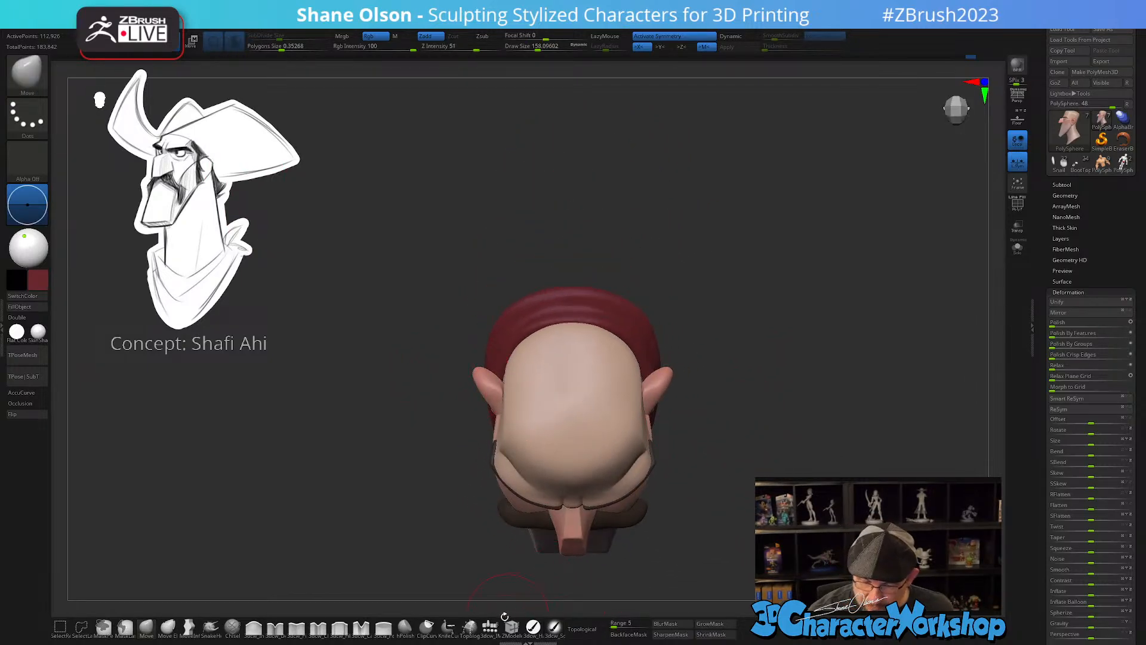
click(490, 626)
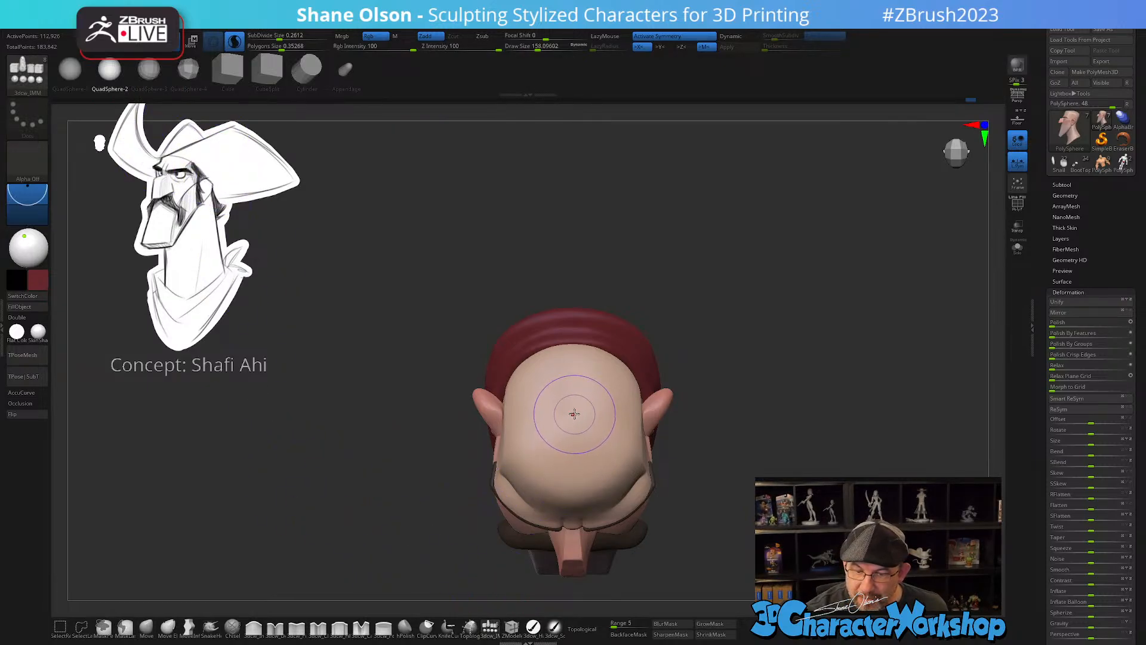
drag(574, 413, 578, 471)
drag(743, 517, 743, 440)
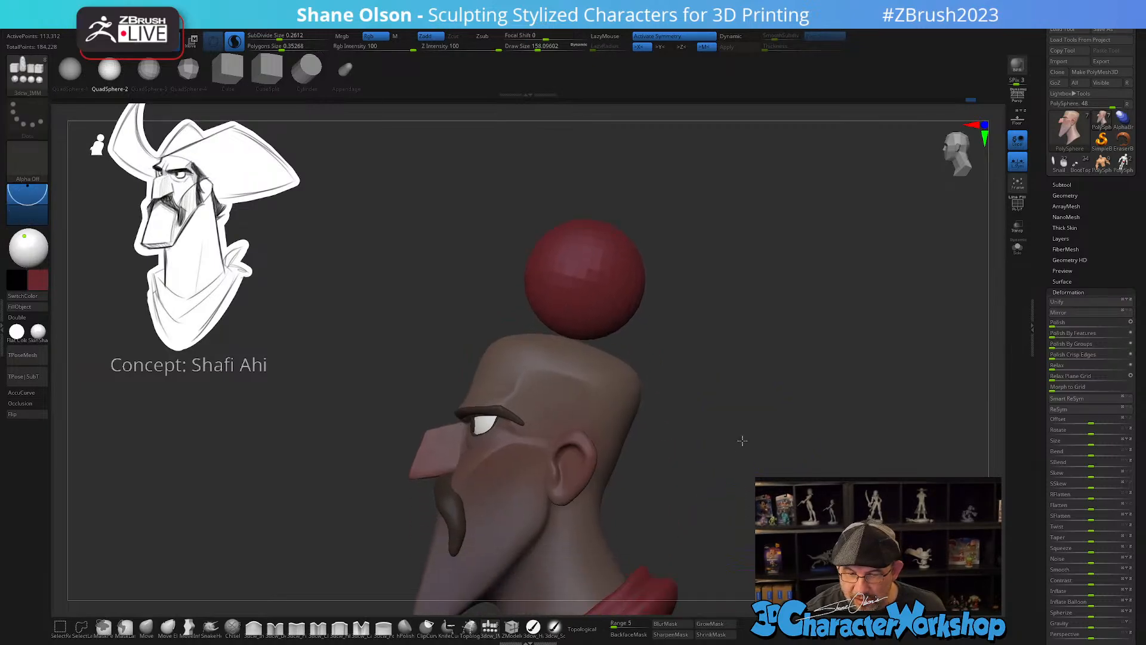
key(w)
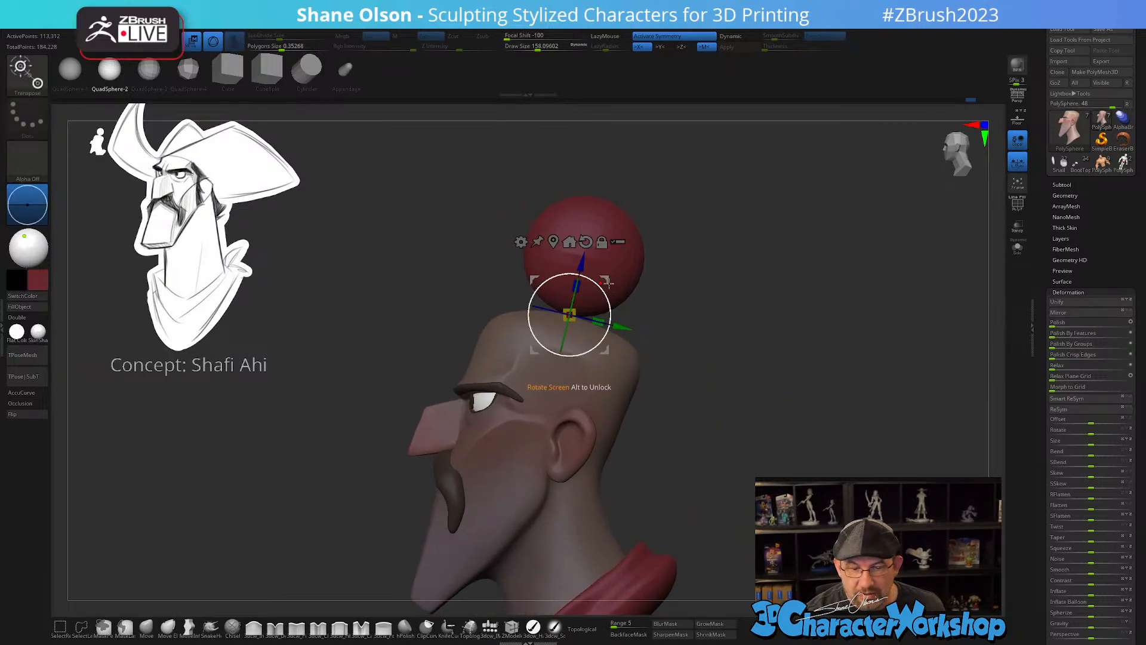
drag(569, 314, 581, 350)
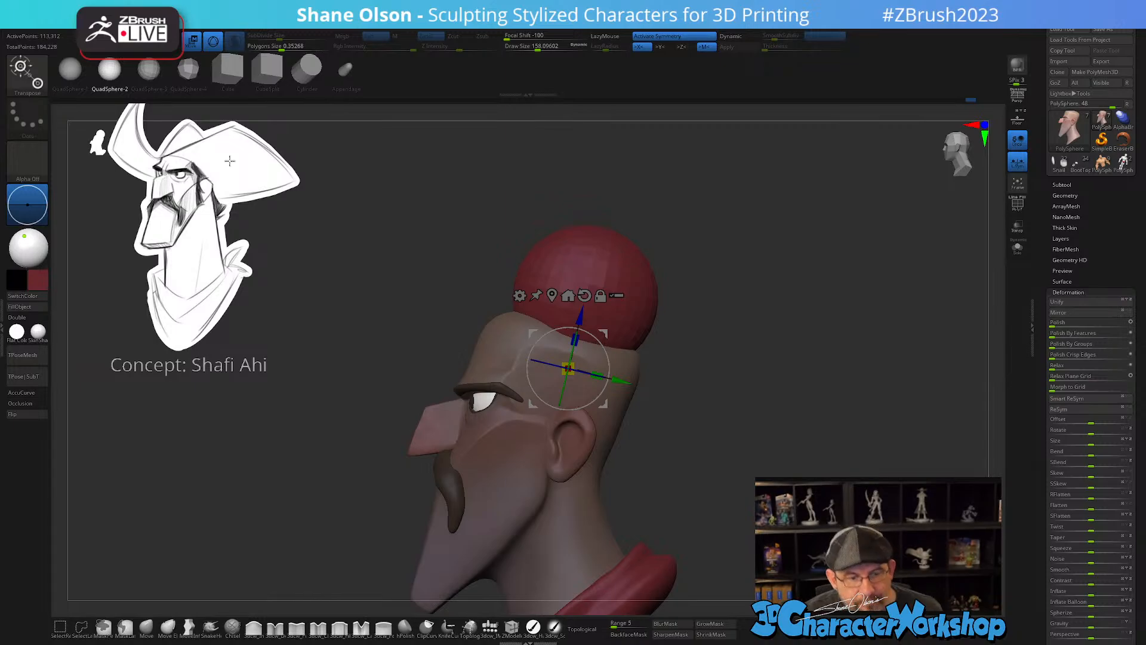
- Fill the inserted sphere with a light off-white color
click(45, 282)
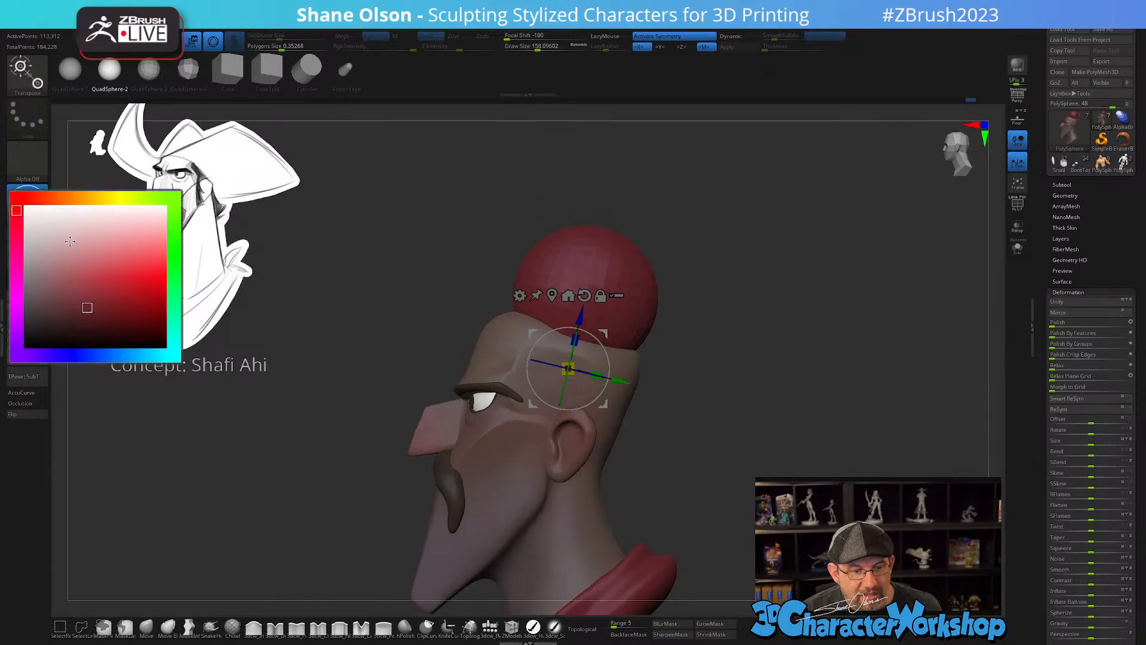
click(89, 197)
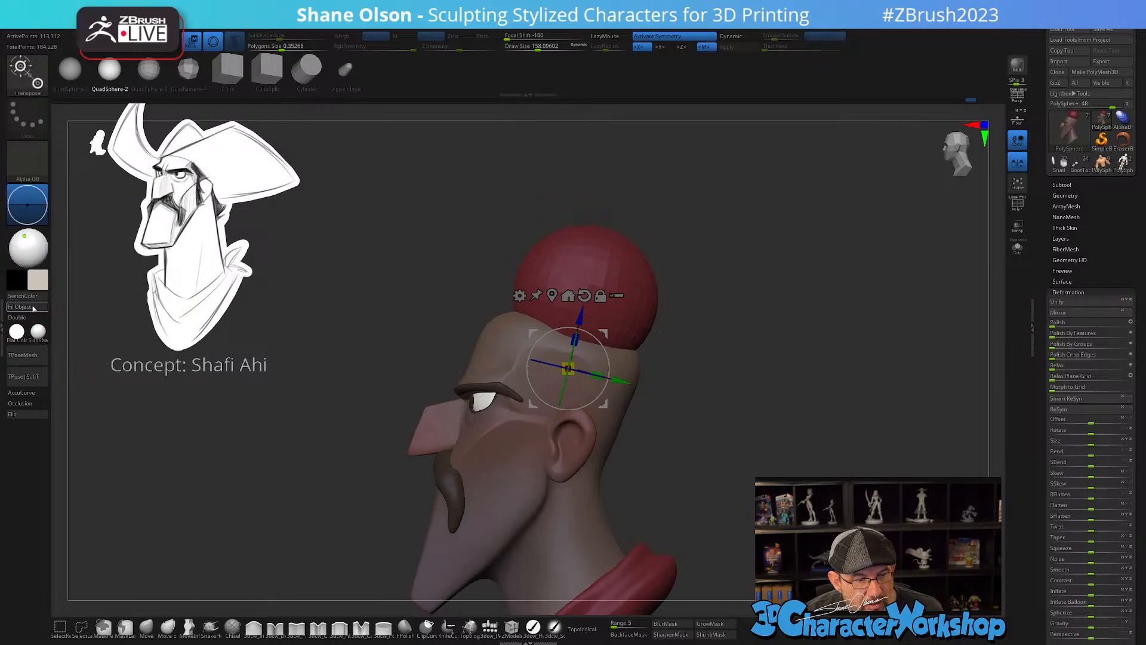
click(33, 307)
mouse_move(373, 284)
mouse_down()
mouse_move(397, 282)
mouse_move(367, 286)
mouse_up()
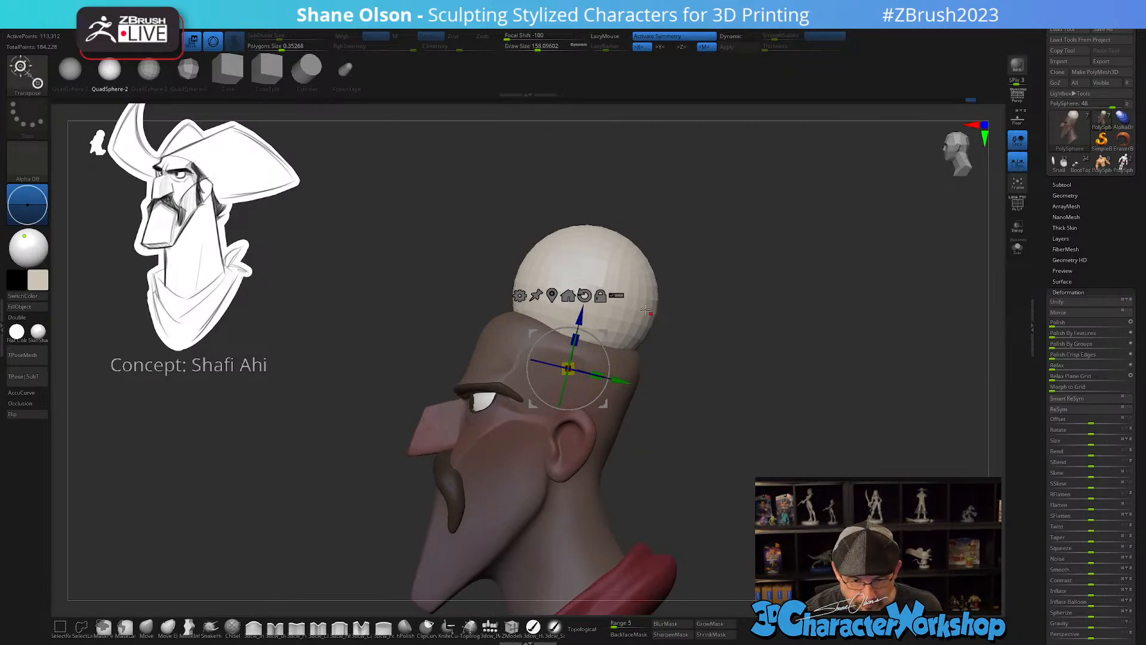
- Seat the sphere lower on the skull and stretch it front to back by a factor of about 1.12
drag(575, 340, 590, 360)
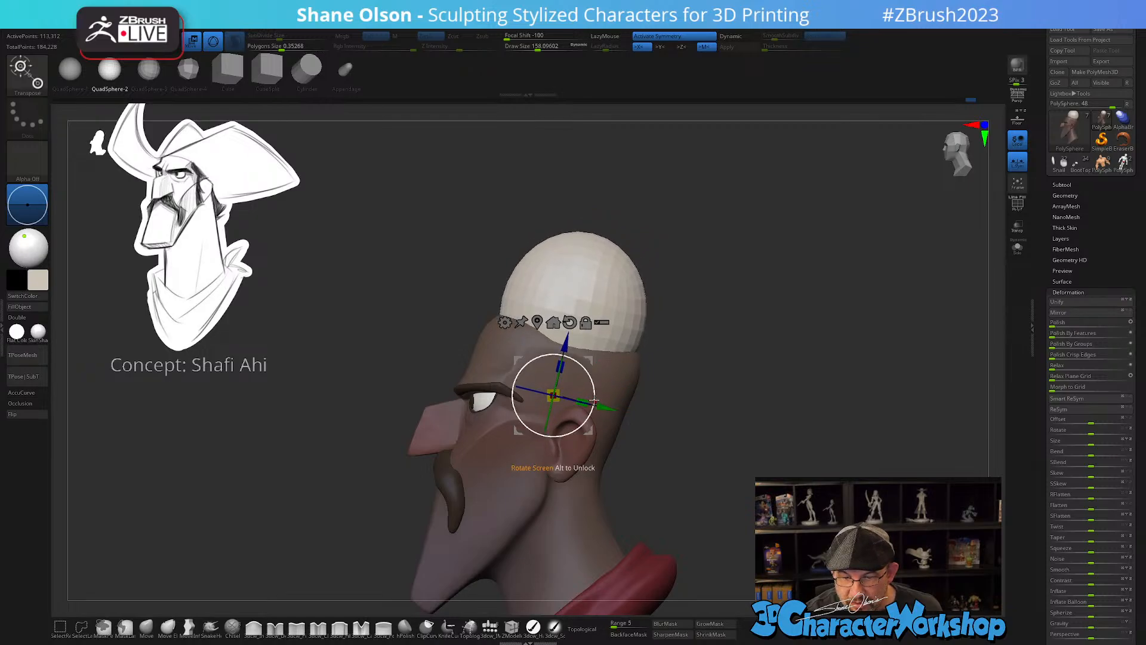
drag(595, 401, 593, 408)
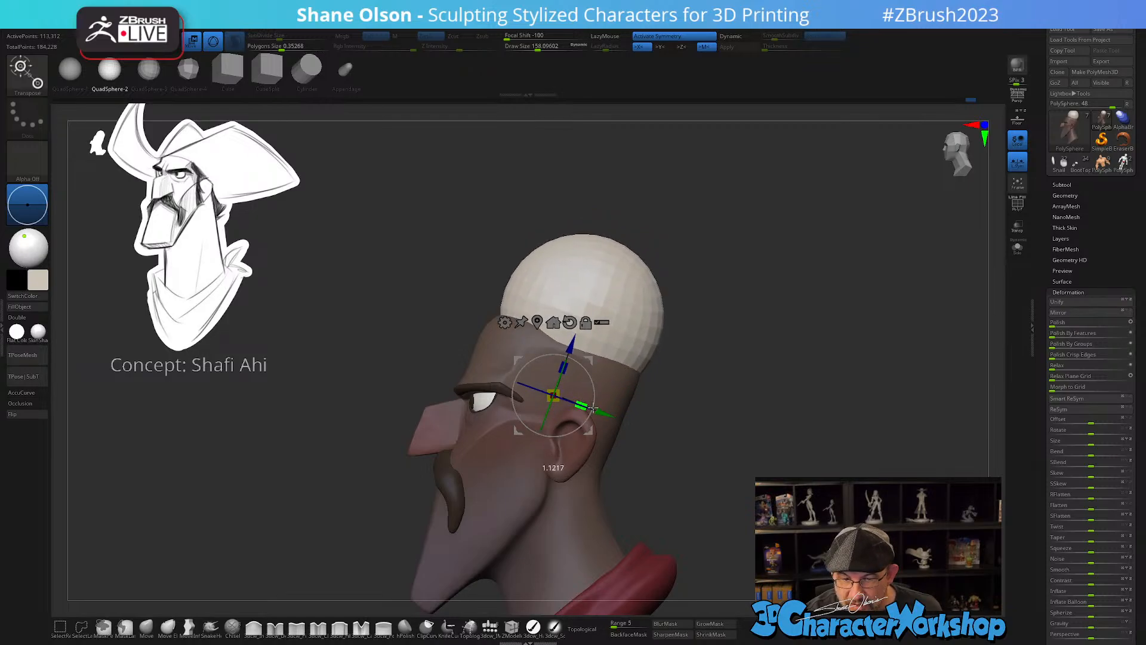
drag(592, 360, 588, 360)
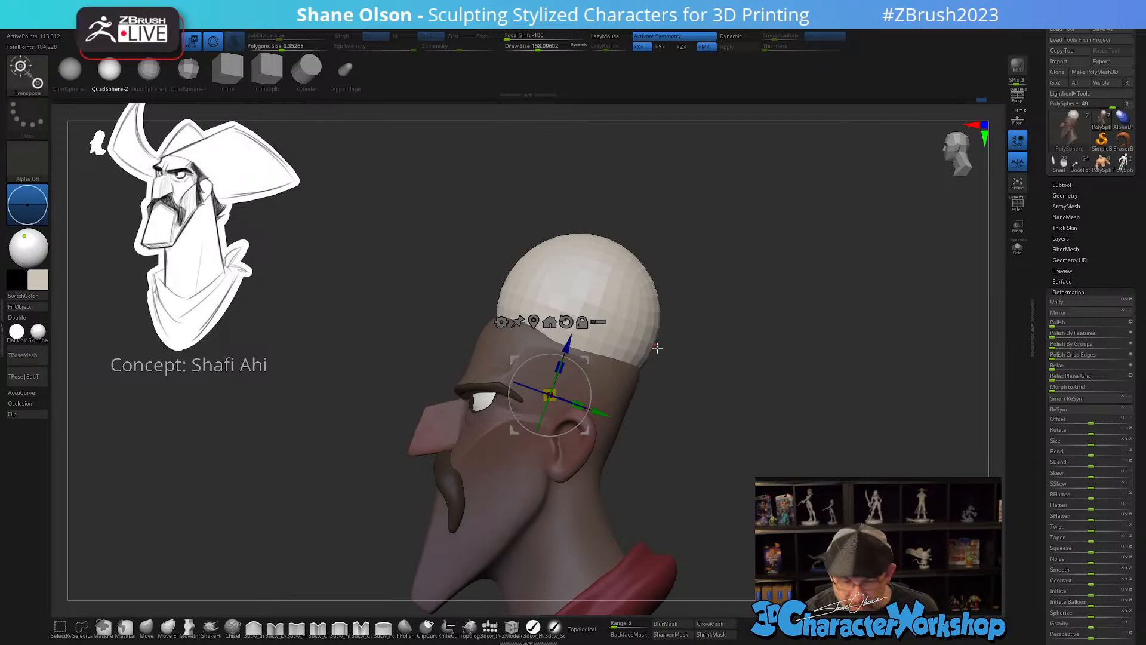
- Split the unmasked sphere from the head into its own subtool
key(q)
drag(657, 353, 639, 412)
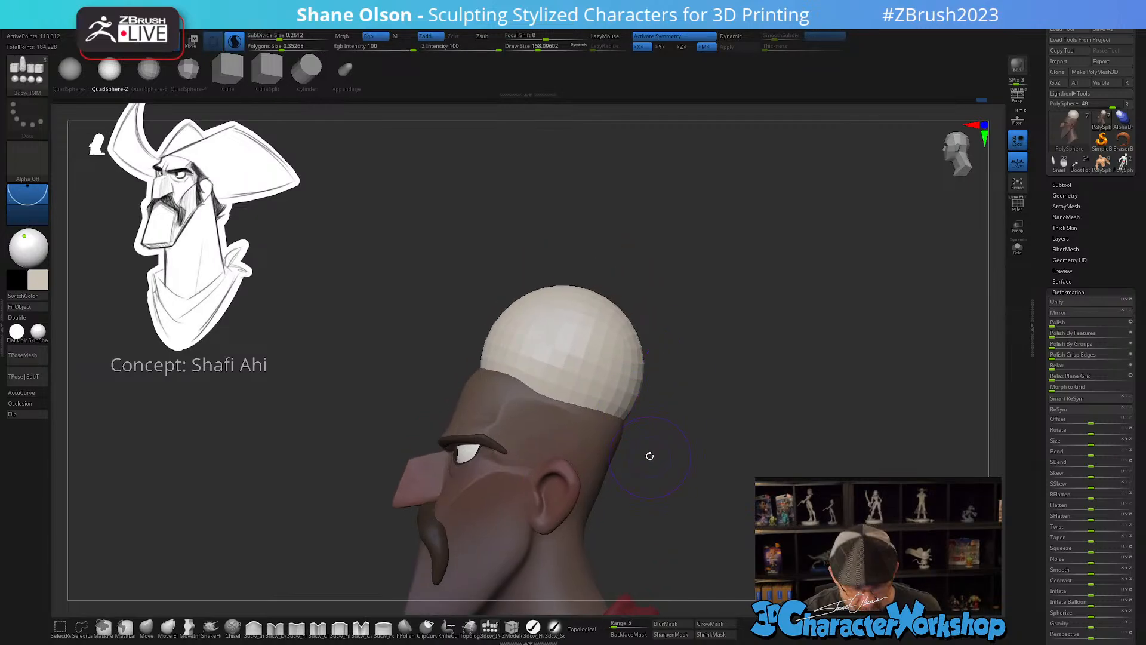
alt+drag(609, 532, 638, 496)
key(space)
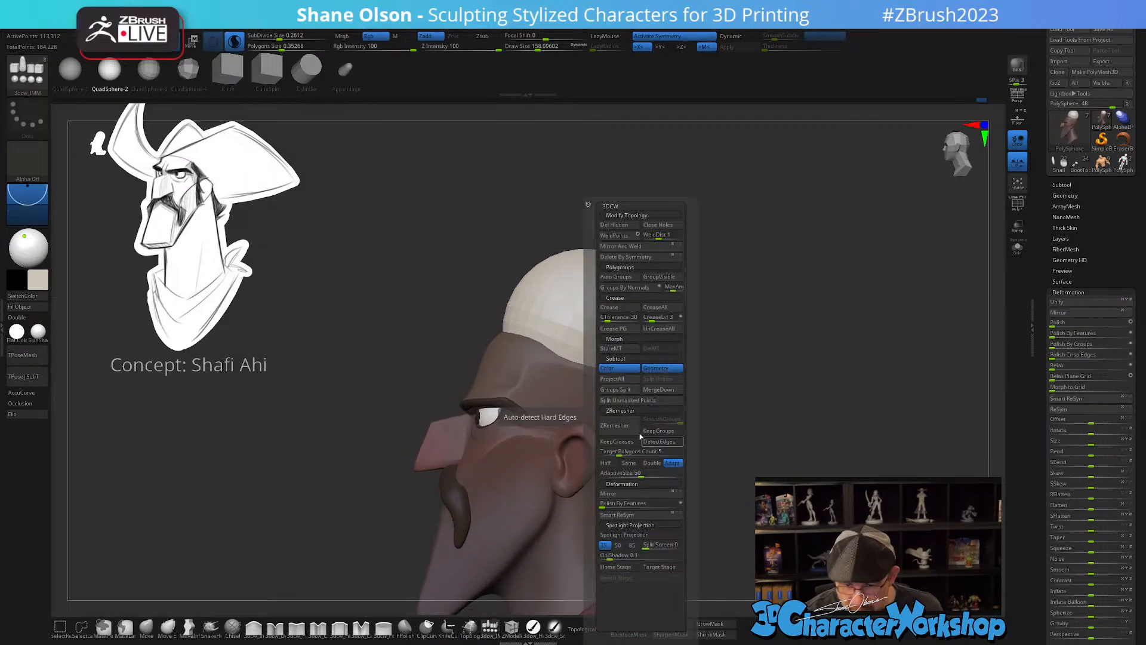
click(631, 402)
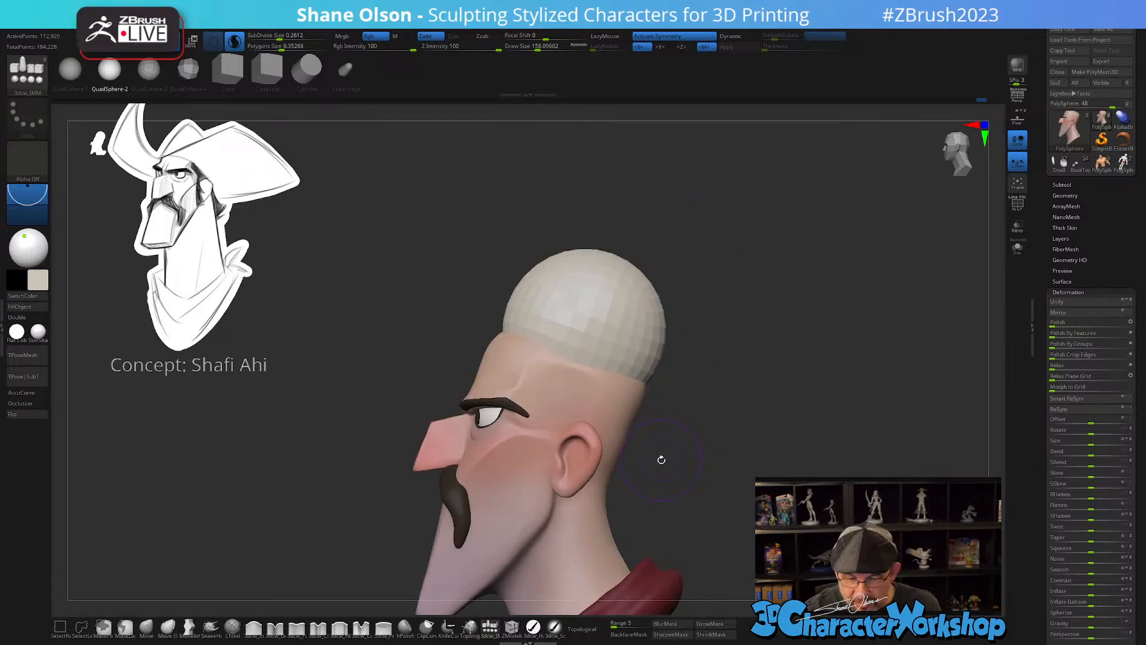
- Cut away the lower part of the sphere along a line sloping down toward the back of the head with the ClipCurve brush
mouse_move(662, 460)
mouse_down()
mouse_move(657, 428)
mouse_move(742, 450)
mouse_move(658, 450)
mouse_move(667, 477)
mouse_up()
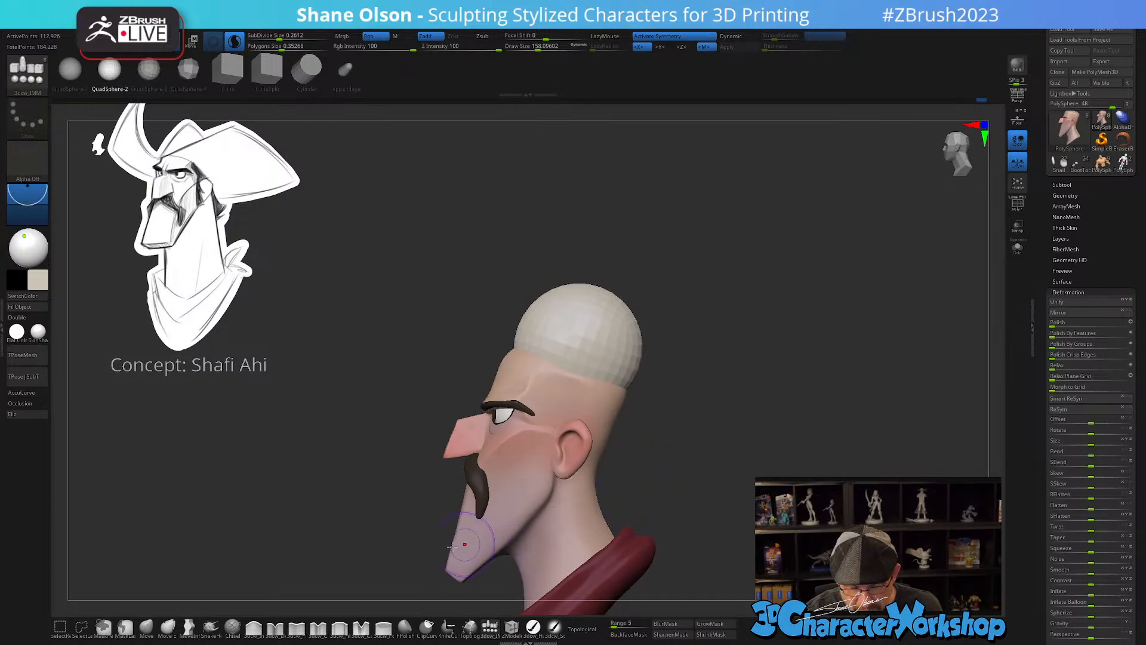
click(427, 626)
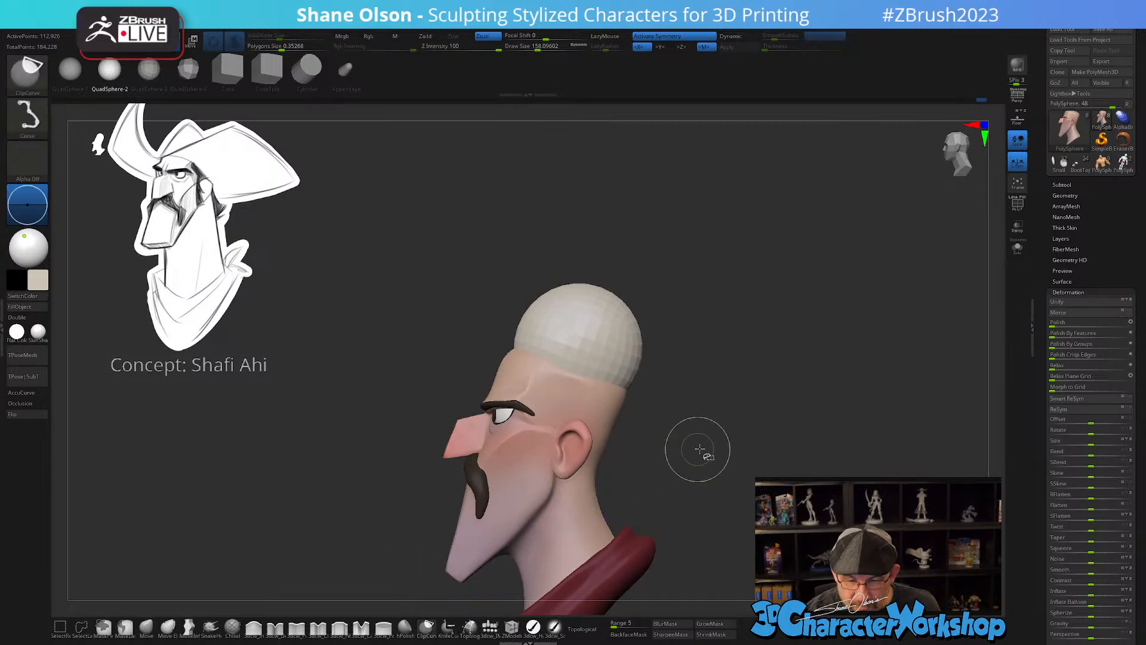
mouse_move(700, 444)
mouse_down()
mouse_move(461, 338)
mouse_move(441, 345)
mouse_move(468, 292)
mouse_up()
key(ctrl+z)
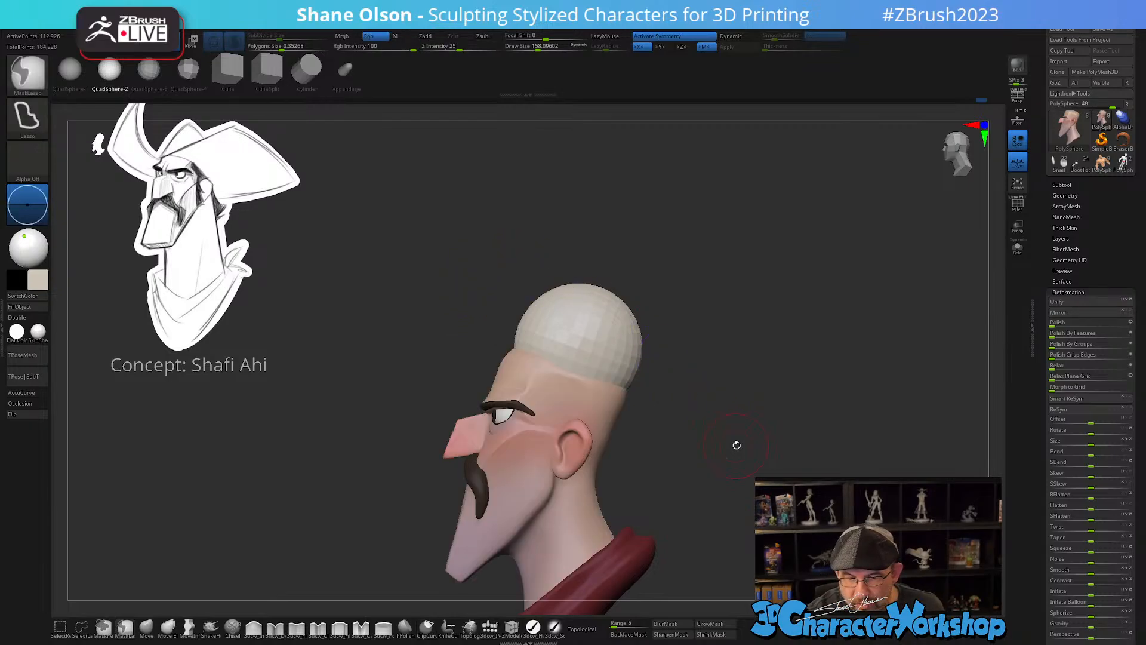
mouse_move(715, 424)
ctrl+shift+mouse_down()
mouse_move(661, 389)
mouse_move(440, 312)
ctrl+shift+mouse_up()
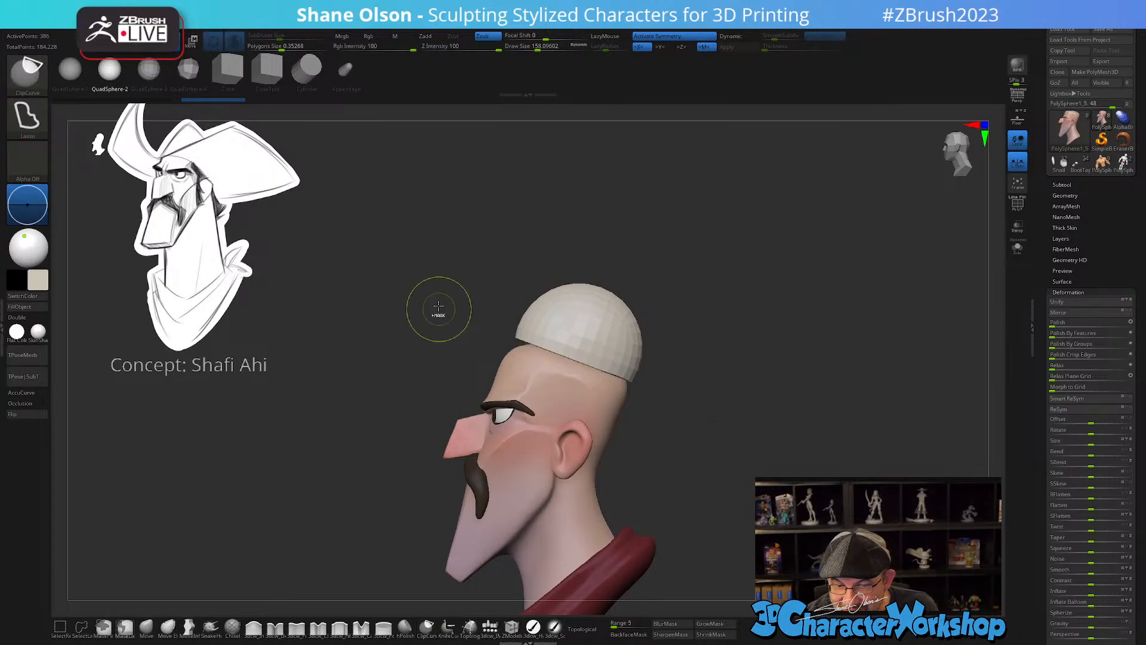
- Isolate the clipped dome from the other subtools and display its wireframe
mouse_move(681, 412)
shift+mouse_down()
mouse_move(744, 457)
mouse_move(706, 458)
mouse_move(722, 453)
mouse_move(707, 473)
shift+mouse_up()
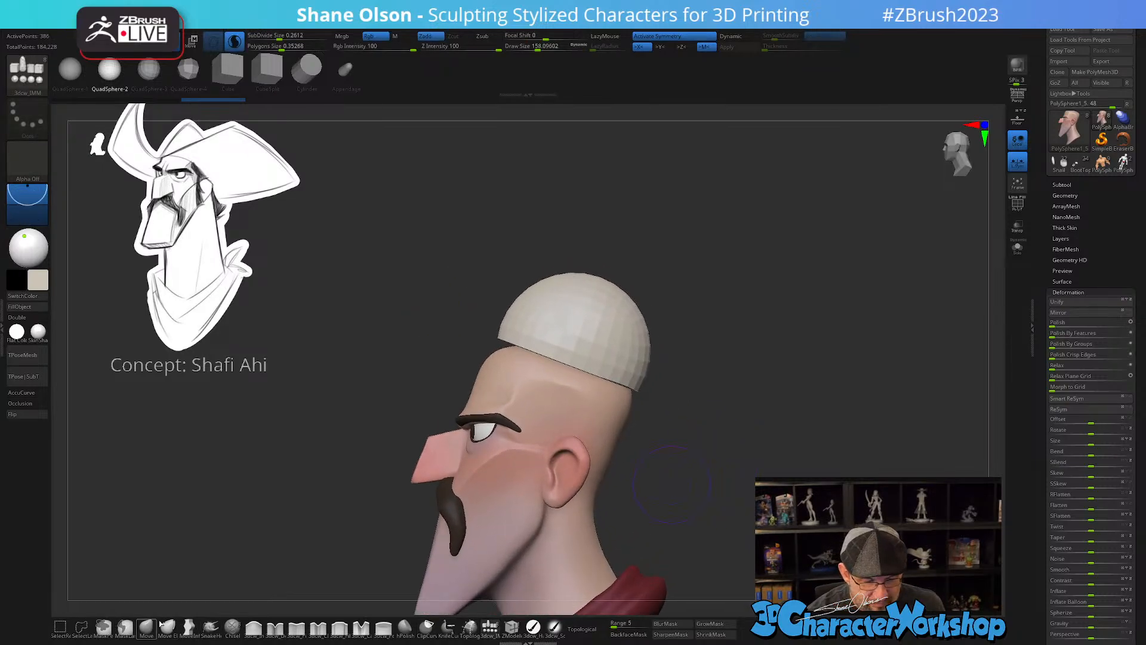
key(shift+f)
drag(714, 440, 759, 421)
click(1019, 252)
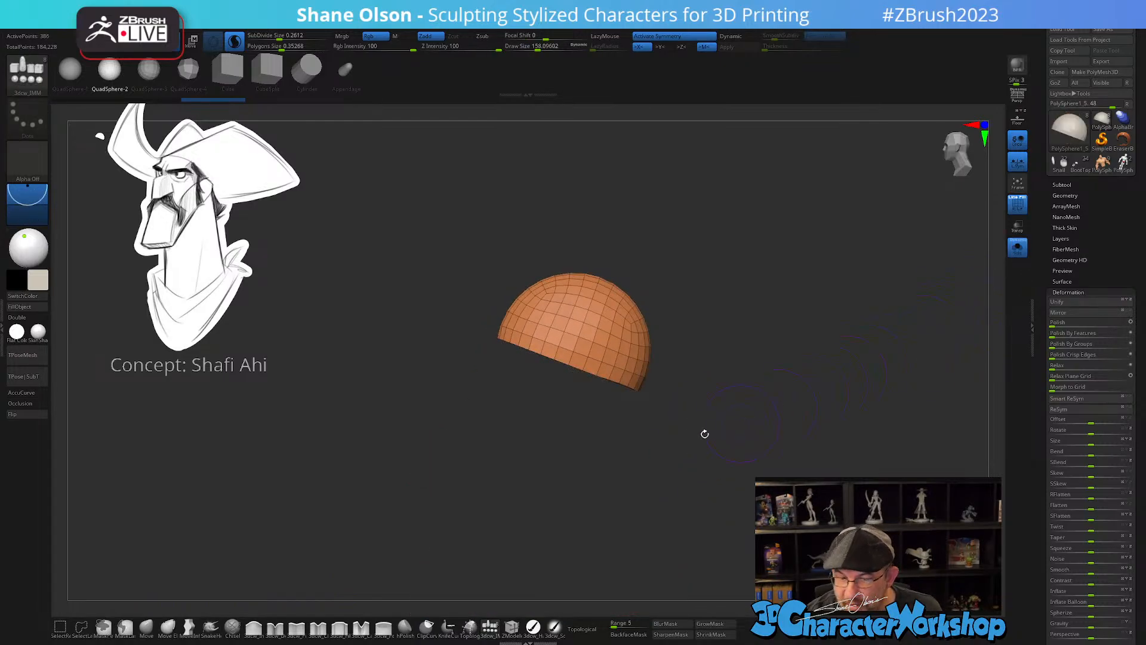
drag(695, 356, 682, 382)
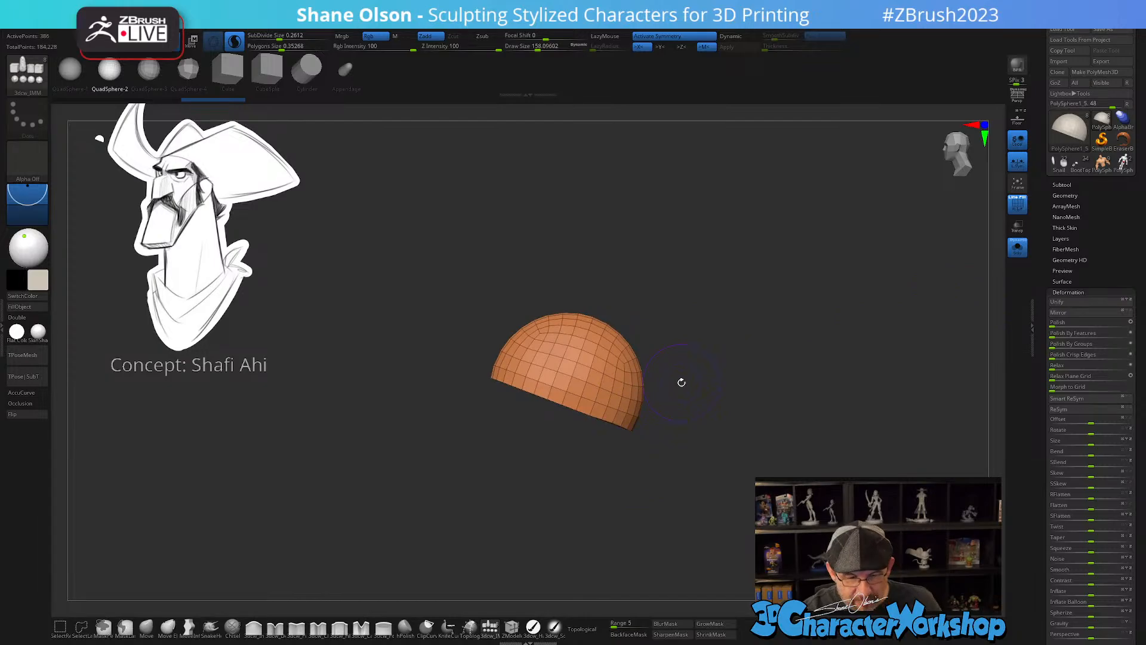
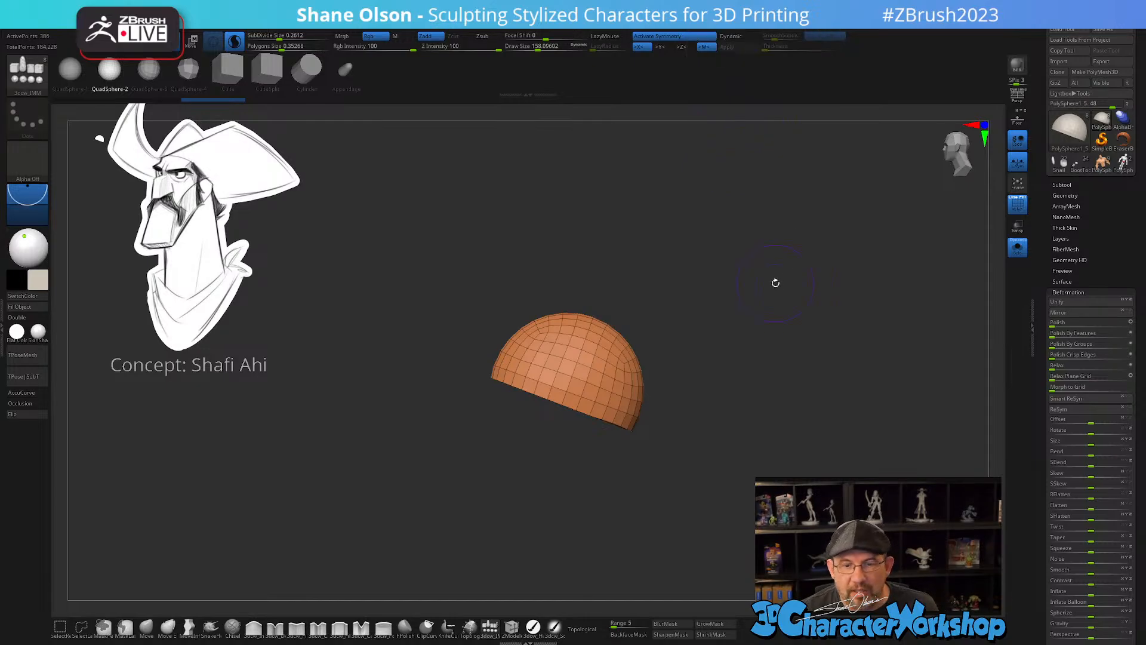
- Reshape the isolated dome with the MoveInfiniteDepth brush, raising its top toward the front and pushing the upper back outward
click(189, 627)
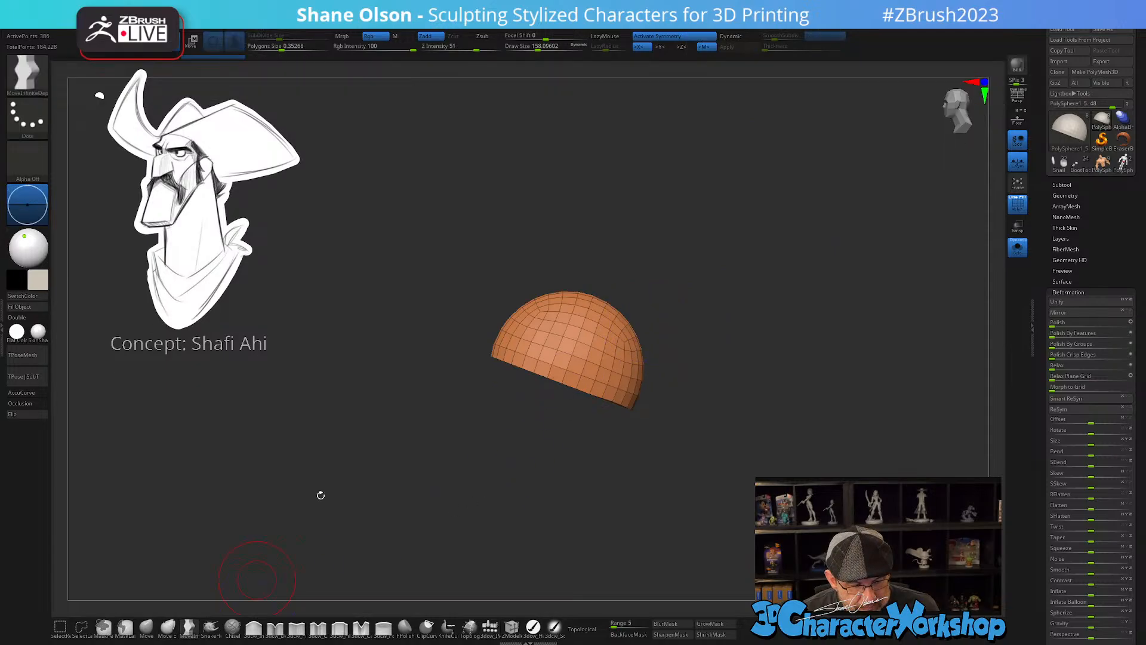
key(s)
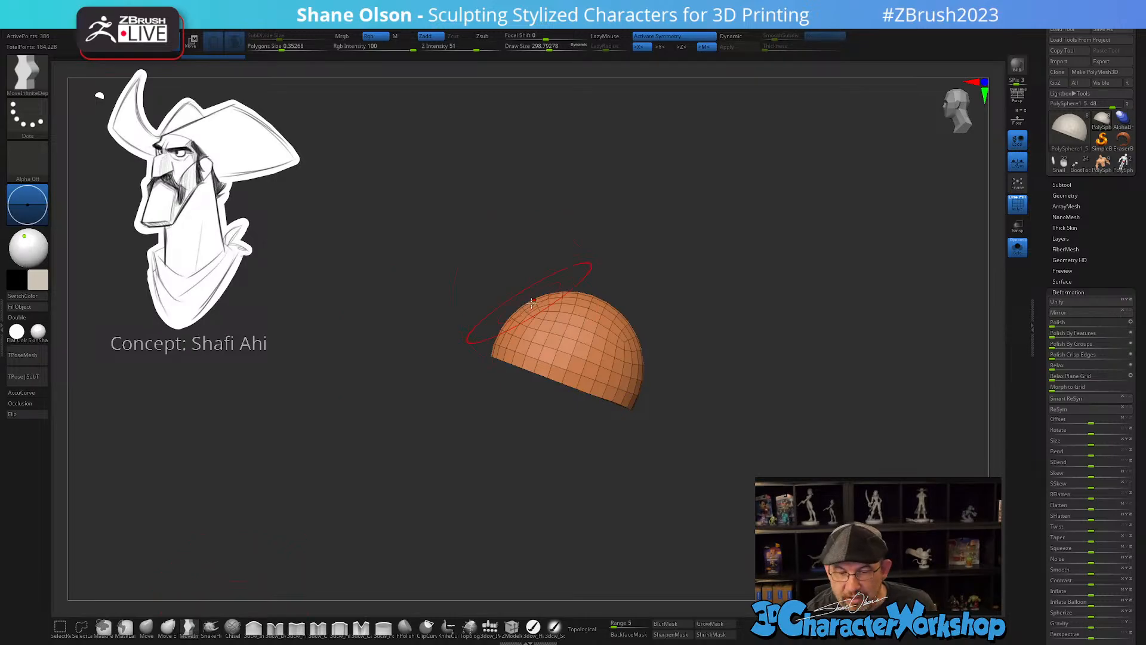
drag(533, 303, 525, 291)
drag(635, 335, 642, 330)
drag(607, 291, 599, 290)
mouse_move(530, 297)
mouse_down()
mouse_move(524, 289)
mouse_move(603, 302)
mouse_move(550, 283)
mouse_up()
key(bracketleft)
key(bracketleft)
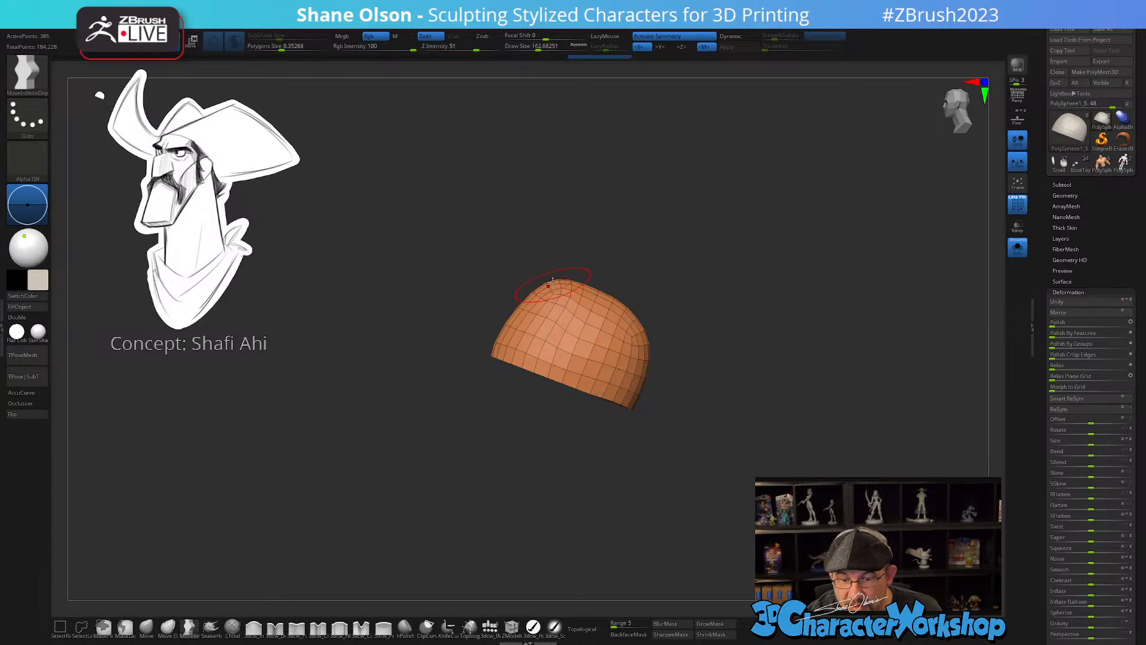
mouse_move(600, 328)
mouse_down()
mouse_move(582, 315)
mouse_move(707, 363)
mouse_move(717, 312)
mouse_move(639, 469)
mouse_up()
mouse_move(639, 469)
alt+mouse_down()
mouse_move(687, 432)
mouse_move(714, 496)
mouse_move(724, 430)
mouse_move(765, 406)
alt+mouse_up()
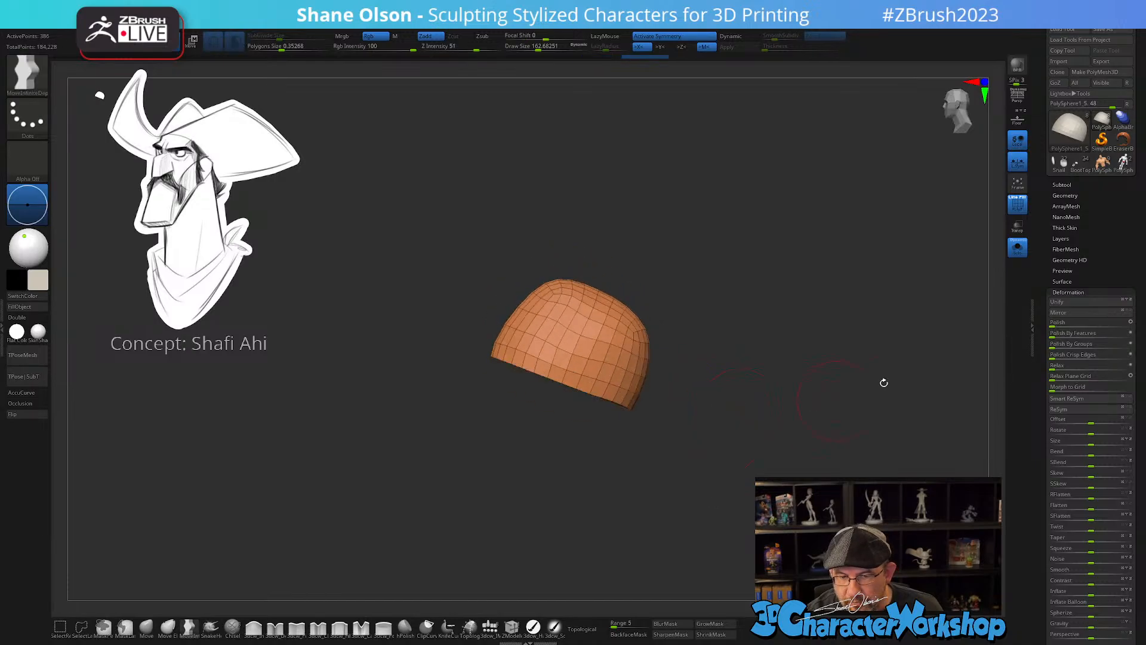
- Show all subtools again and move the dome down to seat it on the skull
click(1019, 253)
key(w)
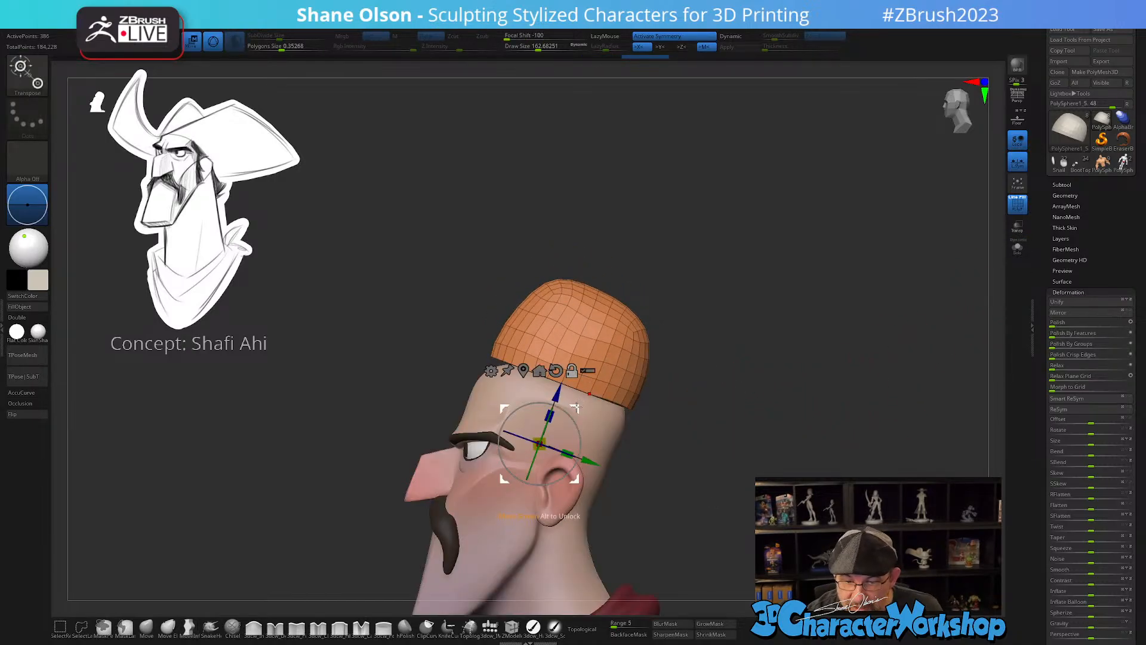
alt+drag(577, 407, 602, 351)
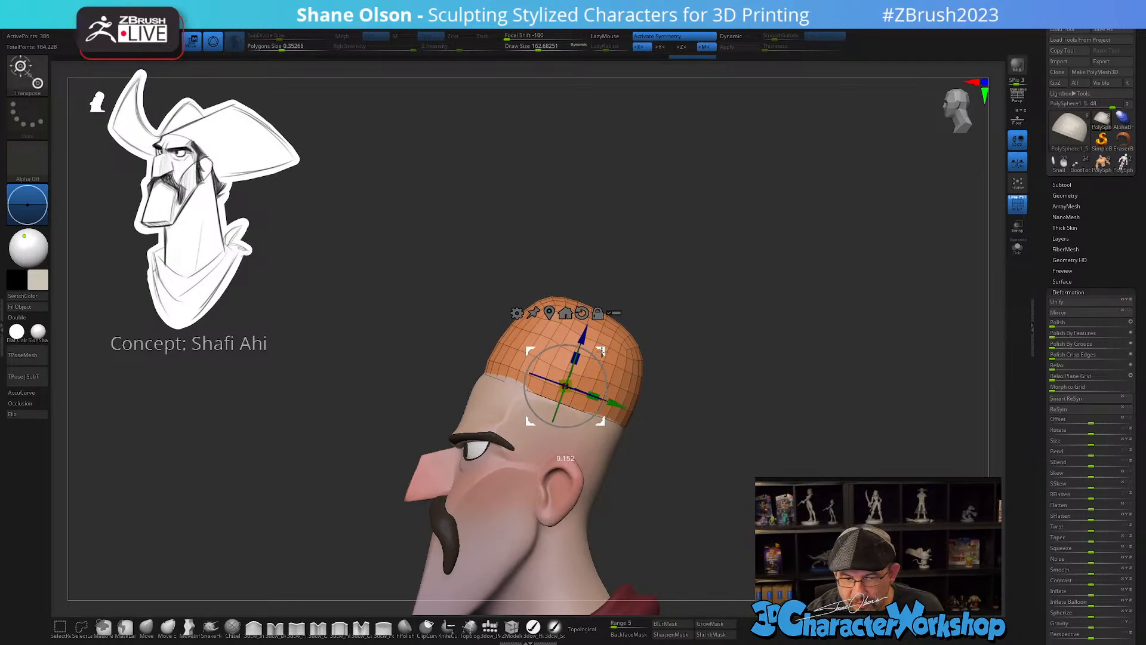
mouse_move(702, 479)
mouse_down()
mouse_move(685, 478)
mouse_move(706, 476)
mouse_up()
- Pull the crown's peak up and push its front profile outward into a straighter slope with the MoveInfiniteDepth brush
click(189, 626)
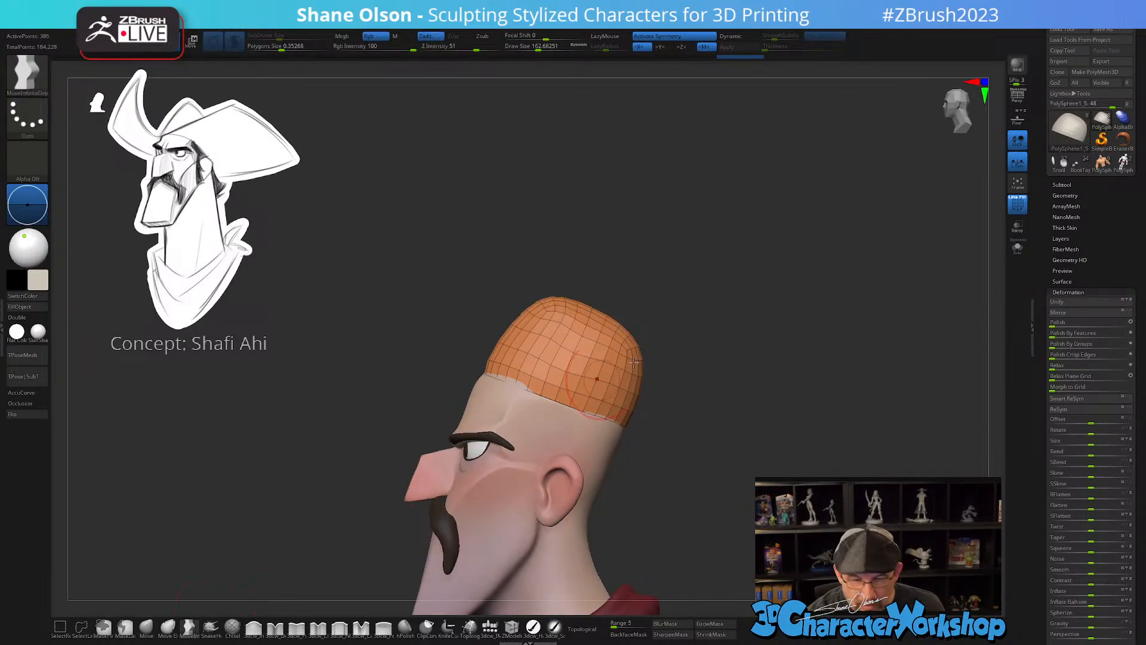
key(bracketright)
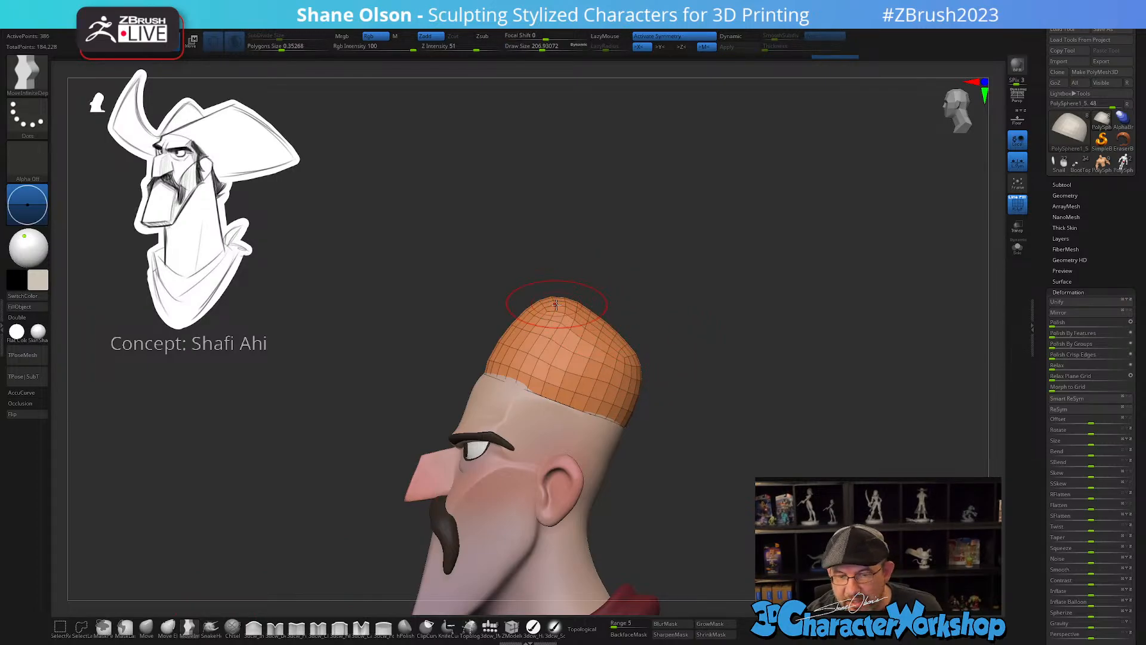
drag(557, 305, 558, 295)
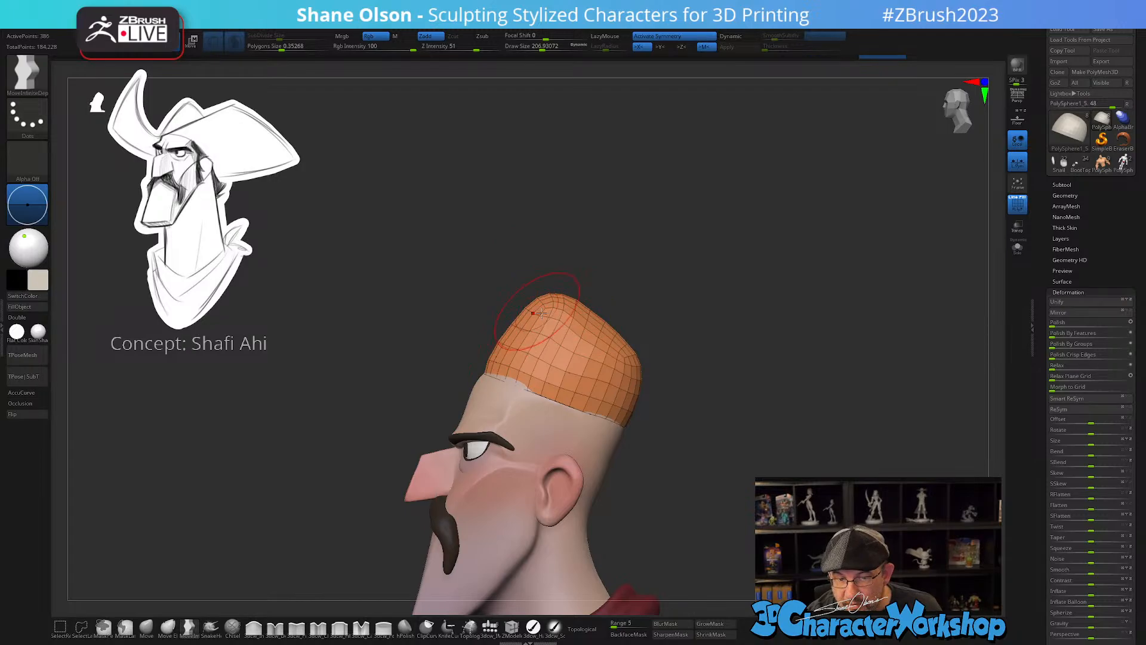
key(s)
mouse_move(497, 375)
mouse_down()
mouse_move(487, 375)
mouse_move(537, 301)
mouse_up()
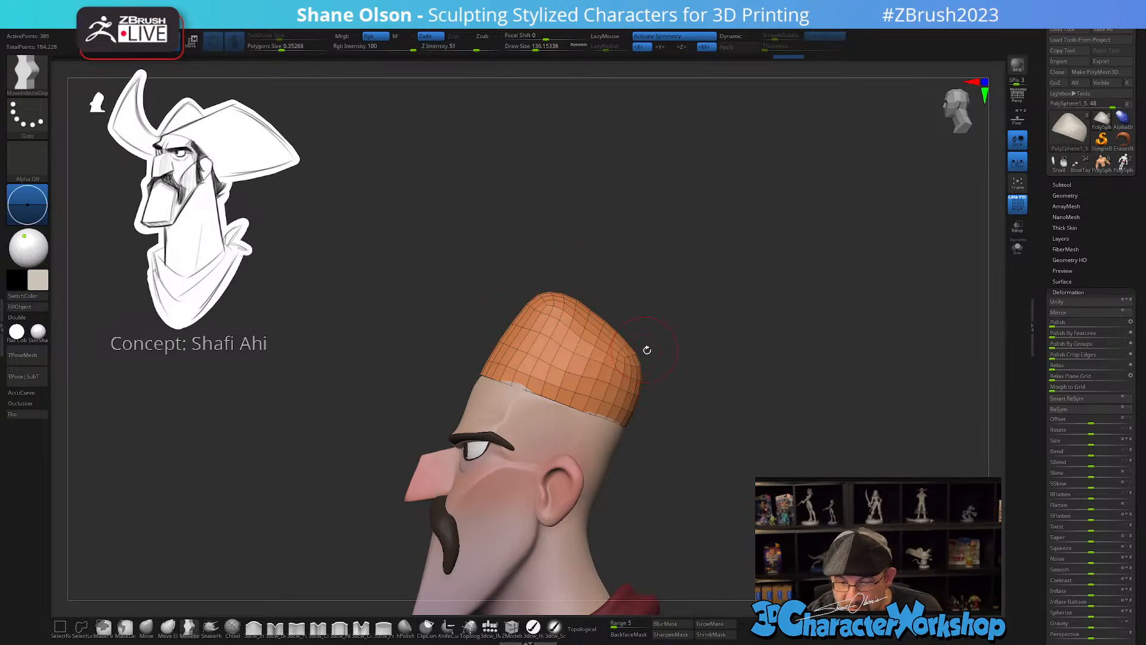
- Lower the Smooth brush's intensity to 7 and gently smooth the side of the crown
shift+drag(591, 349, 582, 339)
key(ctrl+z)
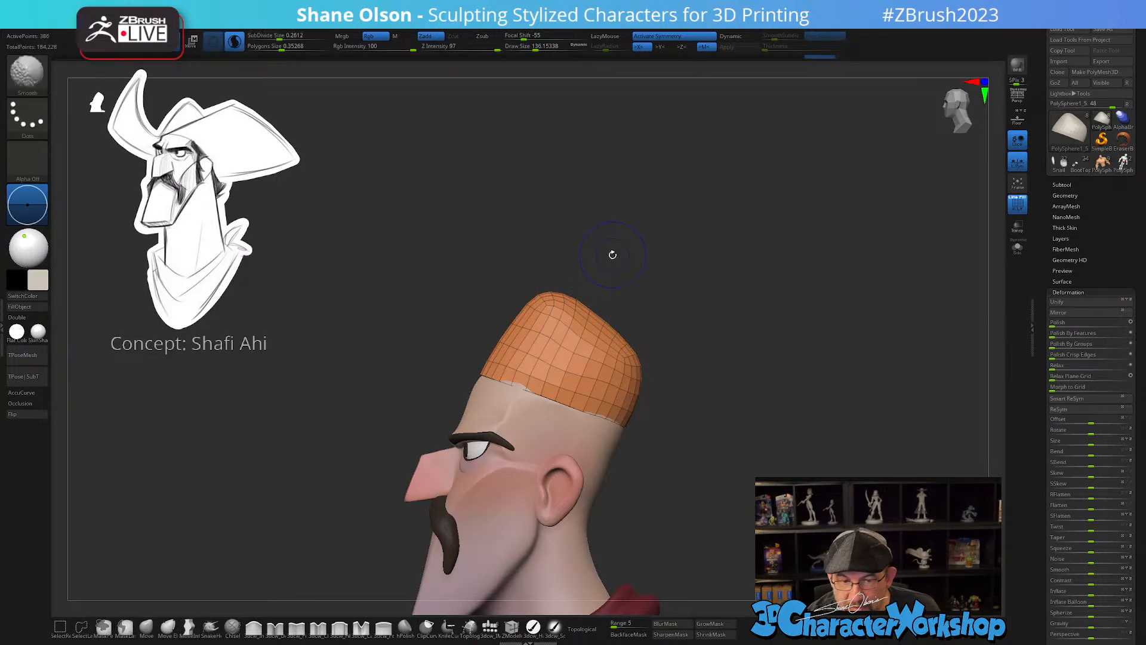
shift+drag(478, 48, 442, 48)
key(s)
drag(553, 339, 634, 374)
mouse_move(740, 409)
mouse_down()
mouse_move(674, 423)
mouse_move(778, 423)
mouse_move(720, 422)
mouse_move(732, 401)
mouse_move(750, 428)
mouse_move(742, 418)
mouse_up()
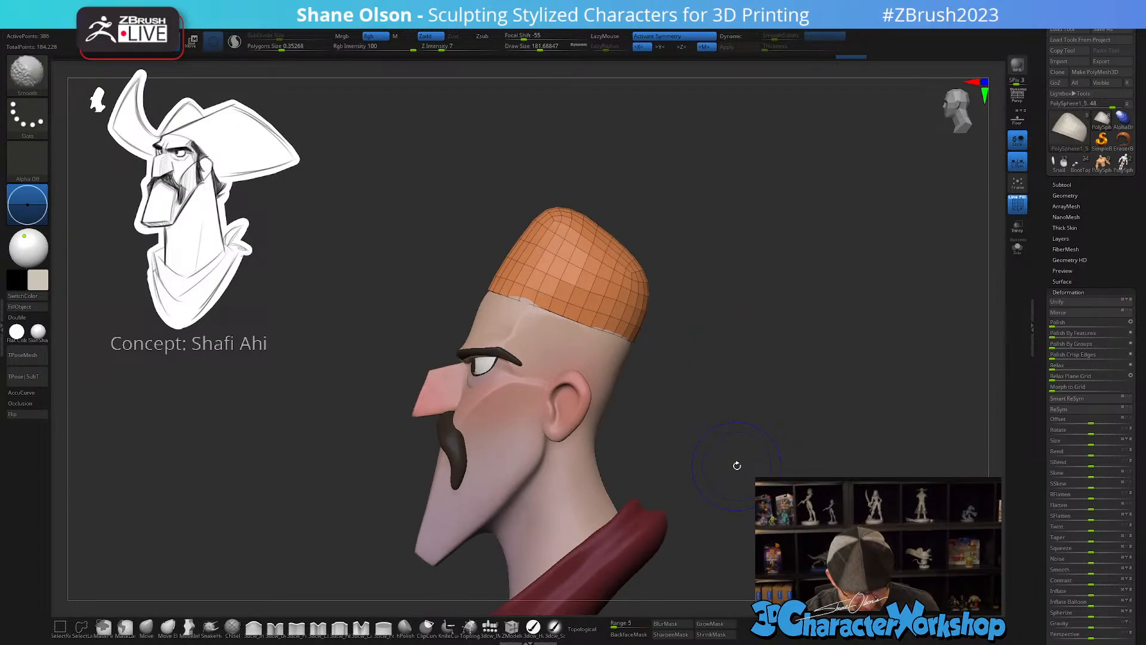
- Hide the wireframe and check the crown from the front with dynamic subdivision previewed
key(shift+f)
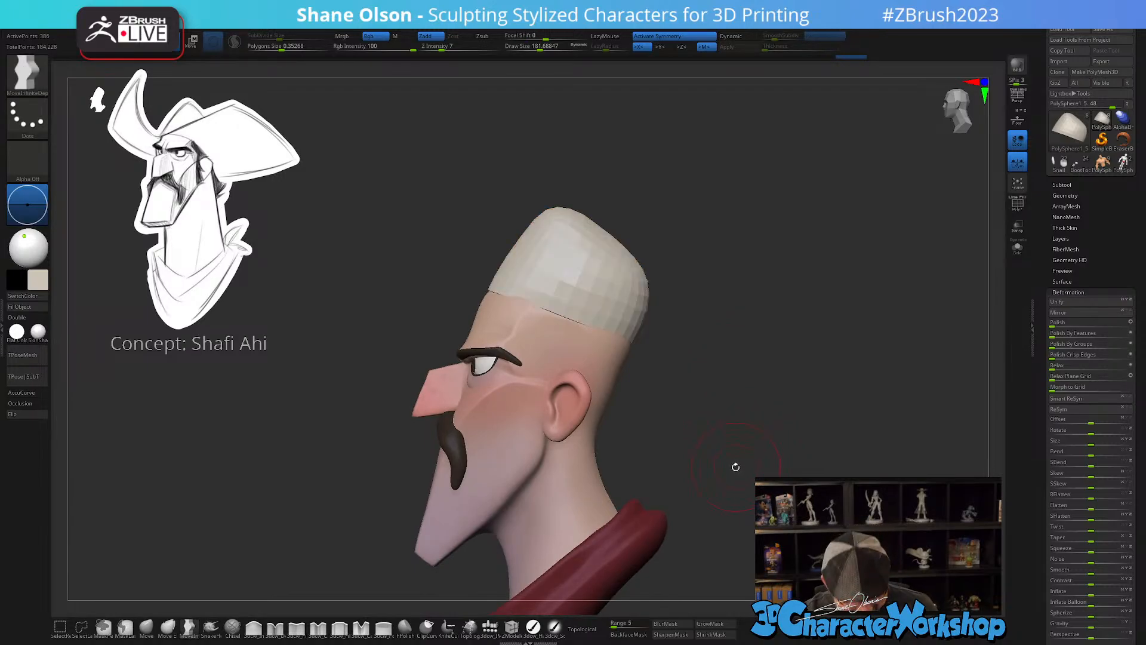
key(d)
drag(735, 458, 755, 445)
drag(729, 359, 692, 314)
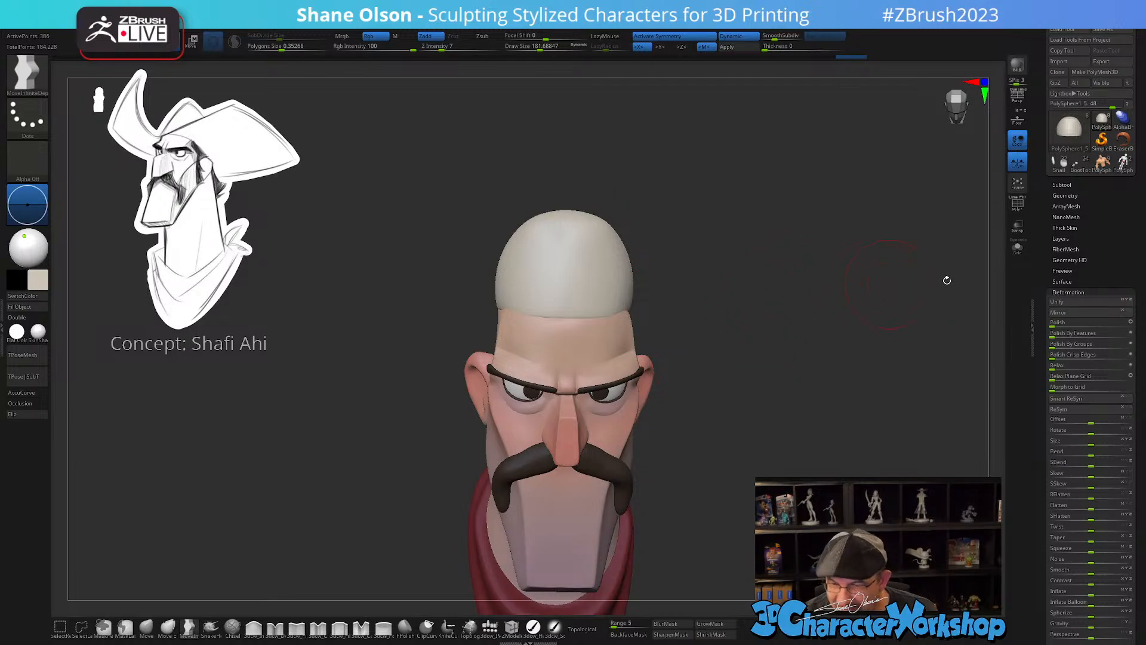
- Isolate the crown with its wireframe shown and dynamic subdivision off, and smooth its side polygons
click(1017, 250)
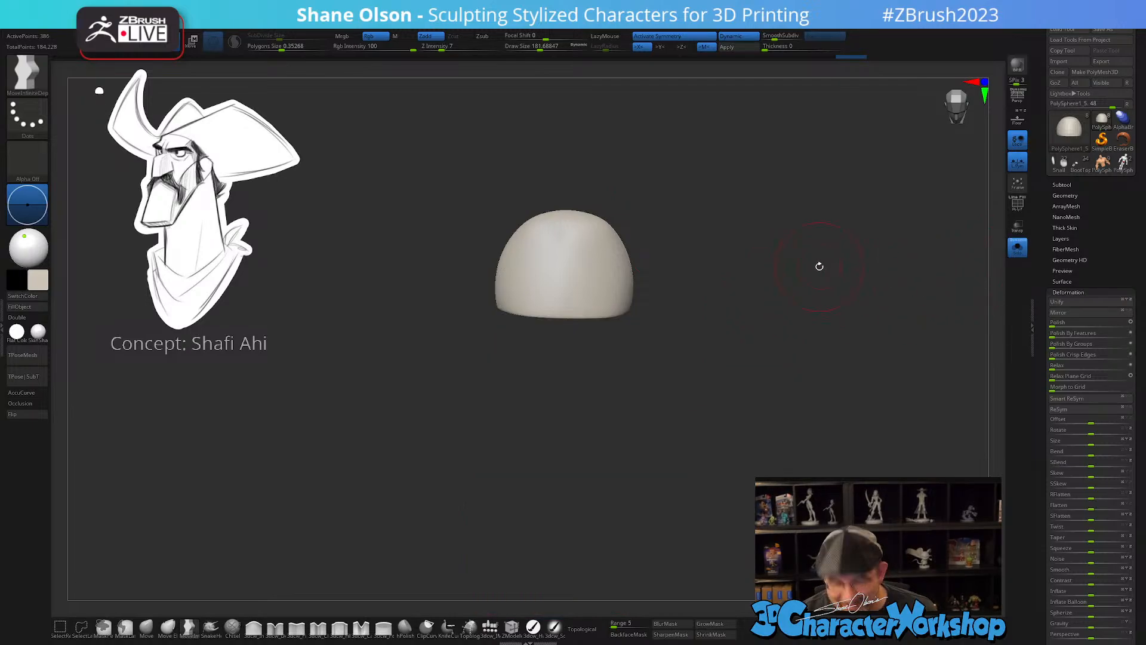
key(shift+f)
alt+drag(808, 267, 791, 406)
mouse_move(783, 356)
alt+mouse_down()
mouse_move(769, 362)
mouse_move(758, 404)
mouse_move(697, 387)
alt+mouse_up()
key(shift+d)
key(s)
mouse_move(543, 327)
shift+mouse_down()
mouse_move(592, 331)
mouse_move(552, 332)
mouse_move(600, 346)
shift+mouse_up()
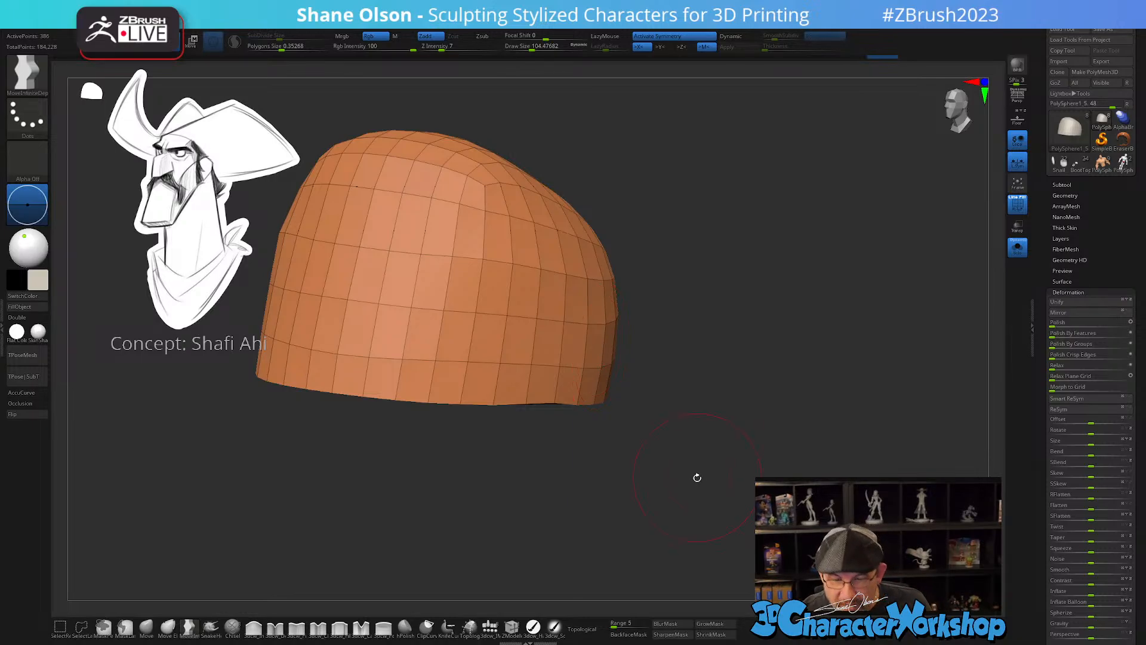
- Straighten the crown's lower edge in side view with the Move brush and smooth the polygons above it
drag(696, 476, 652, 468)
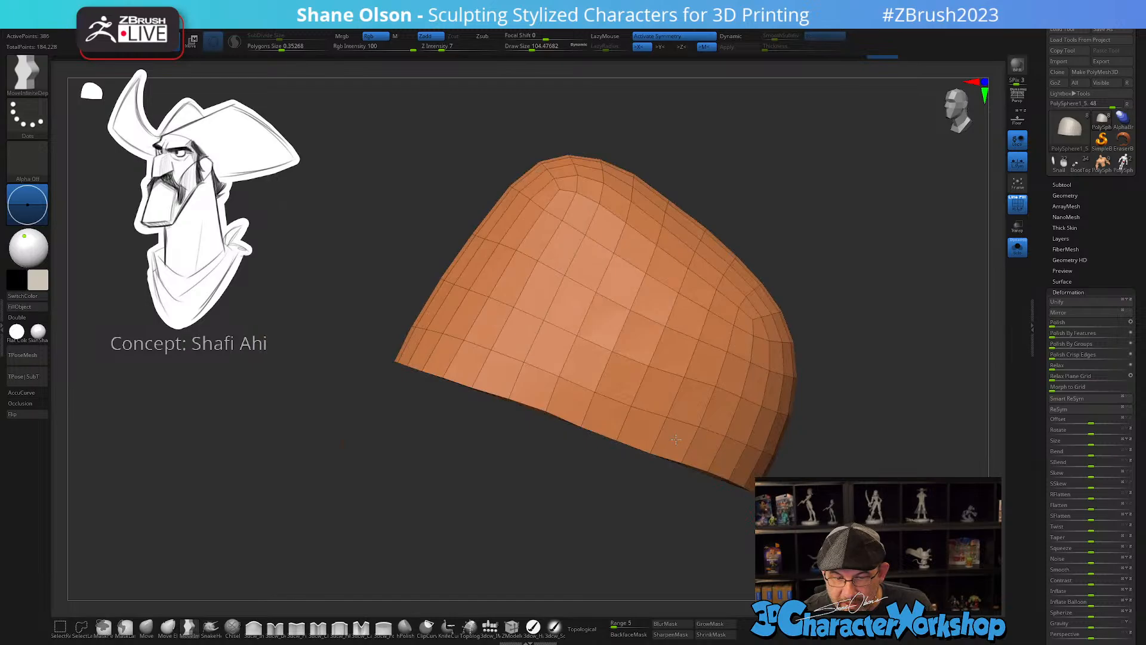
click(147, 627)
drag(521, 382, 519, 386)
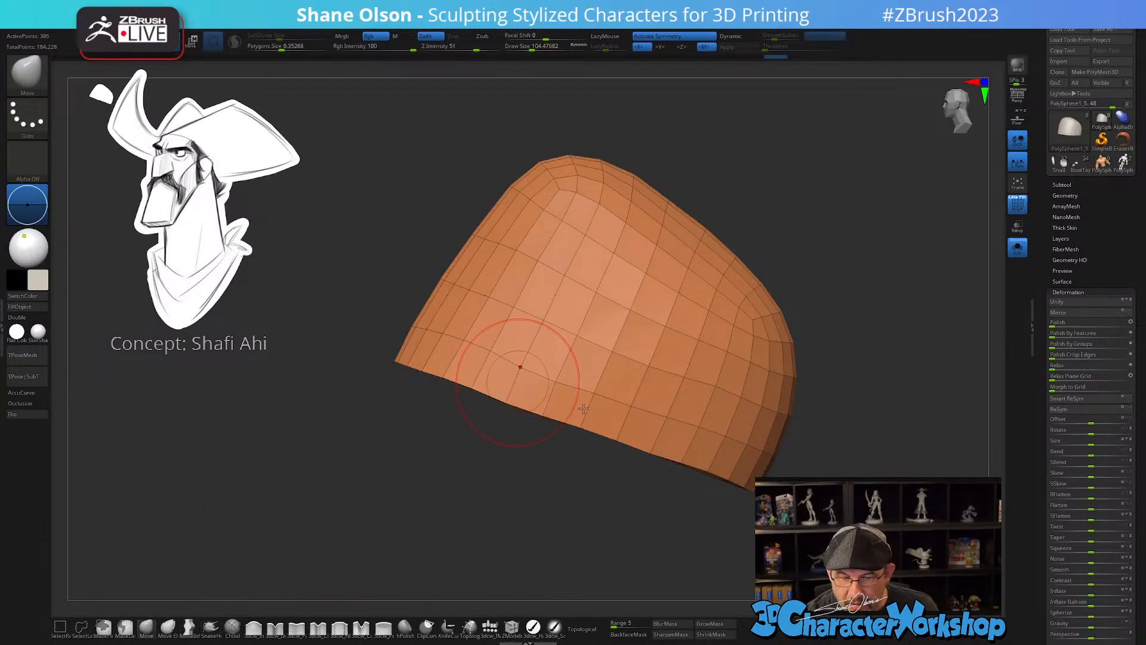
drag(587, 406, 588, 412)
mouse_move(564, 355)
shift+mouse_down()
mouse_move(553, 351)
mouse_move(655, 386)
shift+mouse_up()
mouse_move(662, 378)
right_down()
mouse_move(597, 179)
mouse_move(674, 377)
right_up()
drag(678, 388, 730, 459)
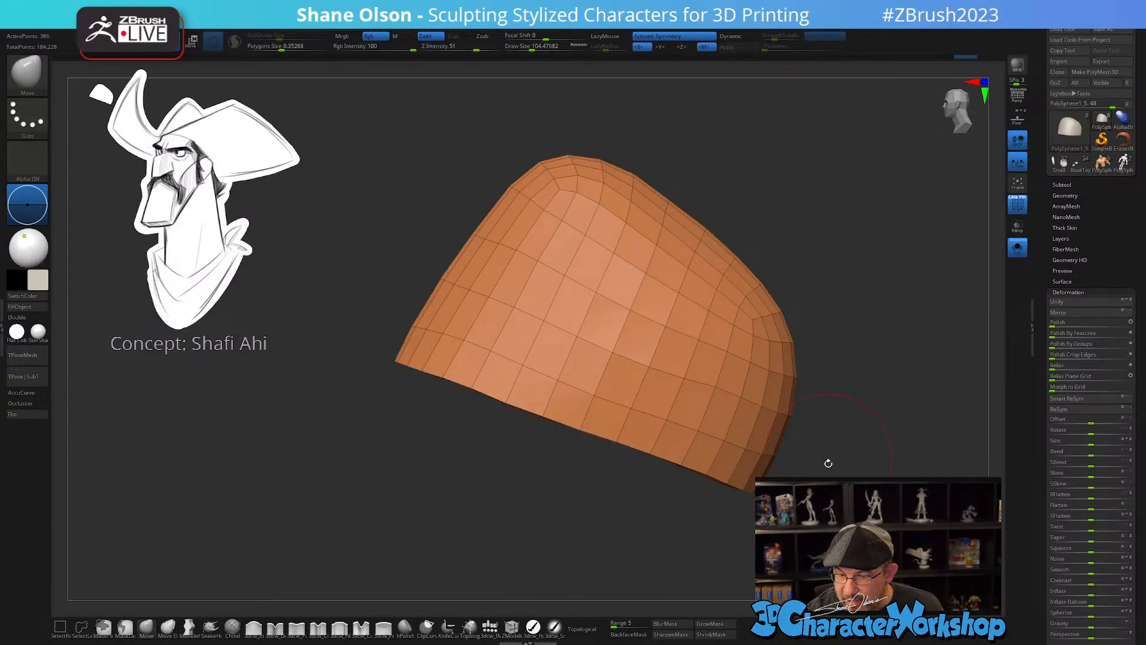
- Bring the other subtools back into view and hide the wireframe
mouse_move(829, 464)
ctrl+right_down()
mouse_move(841, 424)
mouse_move(709, 310)
mouse_move(760, 378)
mouse_move(750, 418)
mouse_move(737, 420)
mouse_move(753, 445)
mouse_move(722, 389)
mouse_move(733, 415)
ctrl+right_up()
click(1018, 248)
key(shift+f)
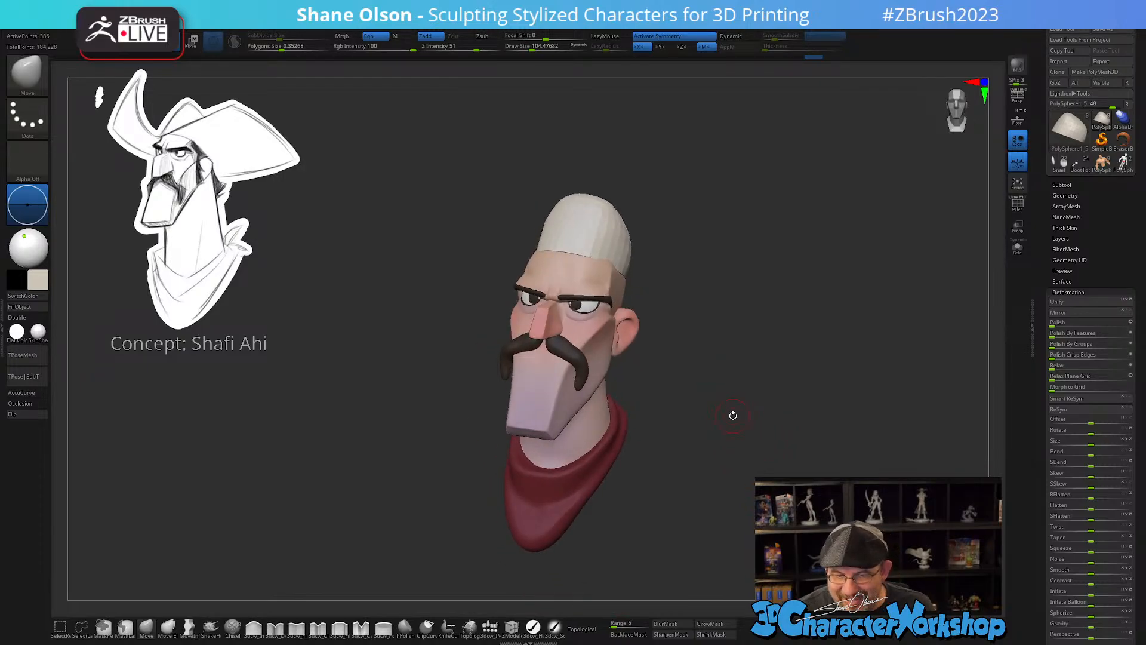
- Turn on perspective and dynamic subdivision for the crown, and compare the whole bust with the concept drawing
right_drag(840, 222, 826, 328)
key(p)
right_drag(810, 381, 763, 391)
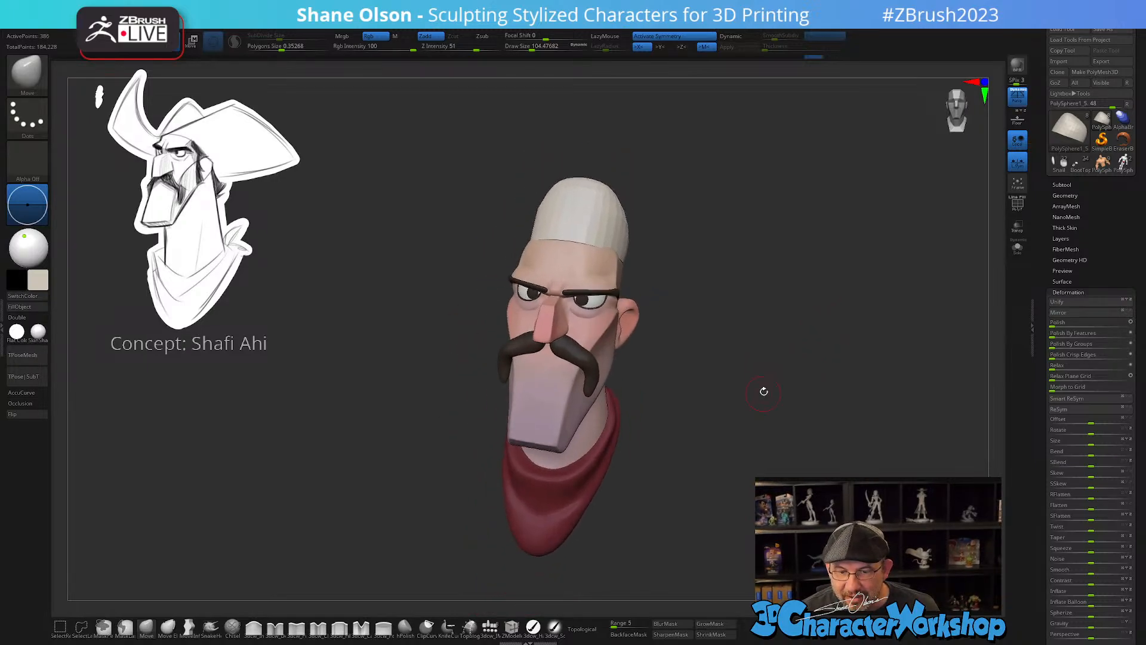
key(d)
right_drag(770, 346, 768, 342)
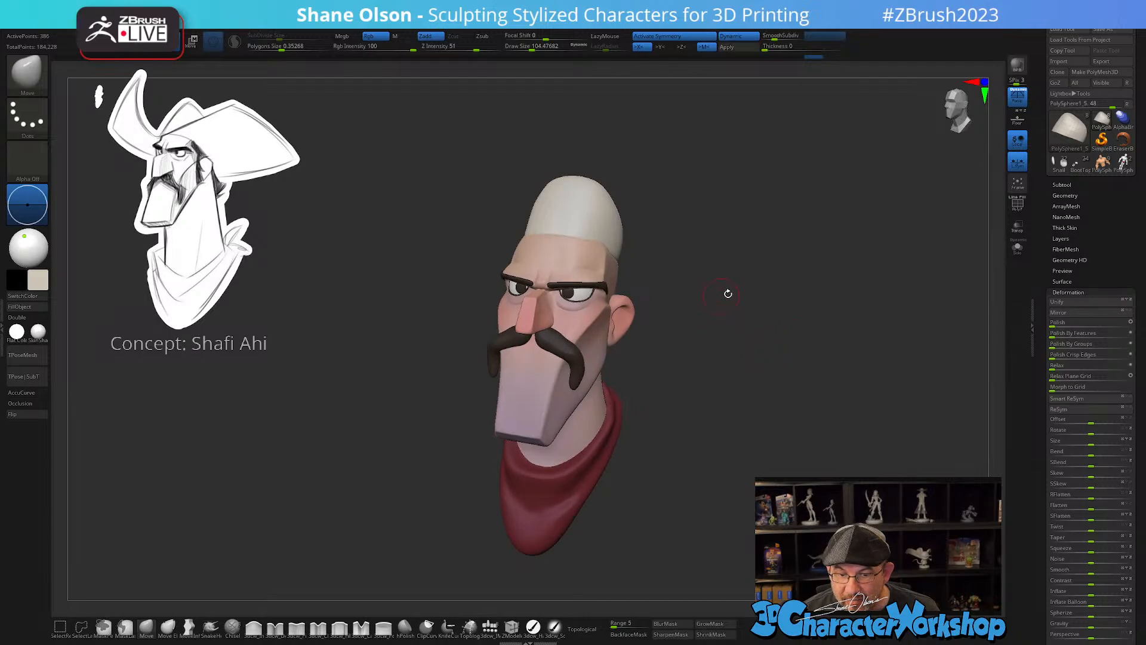
right_drag(728, 294, 734, 281)
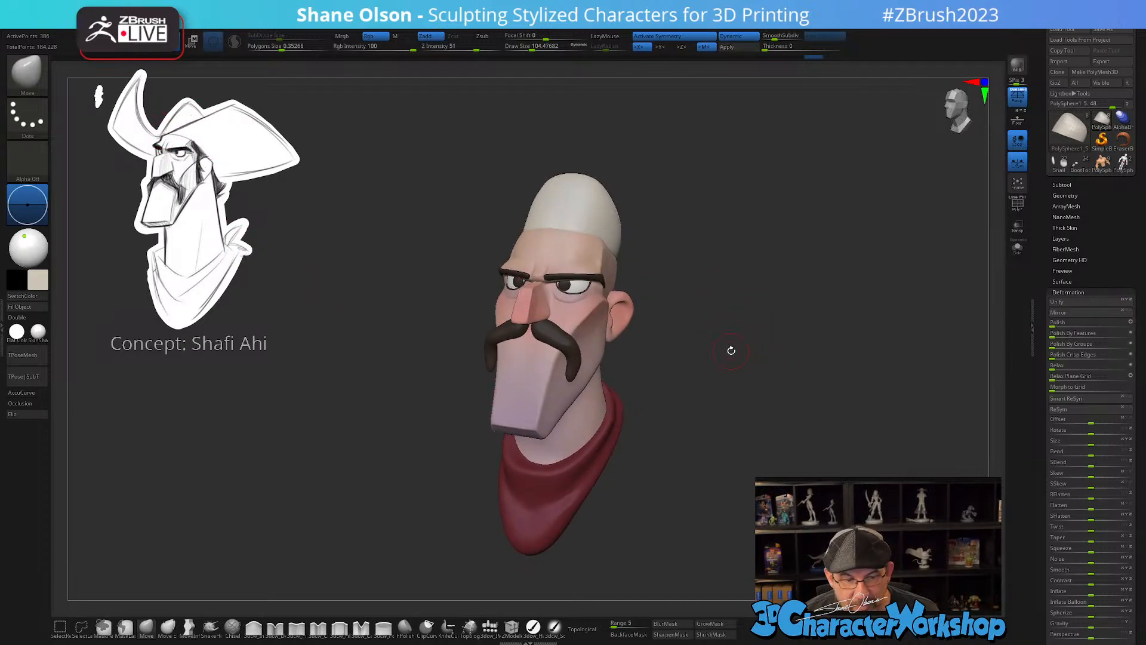
right_drag(738, 408, 737, 384)
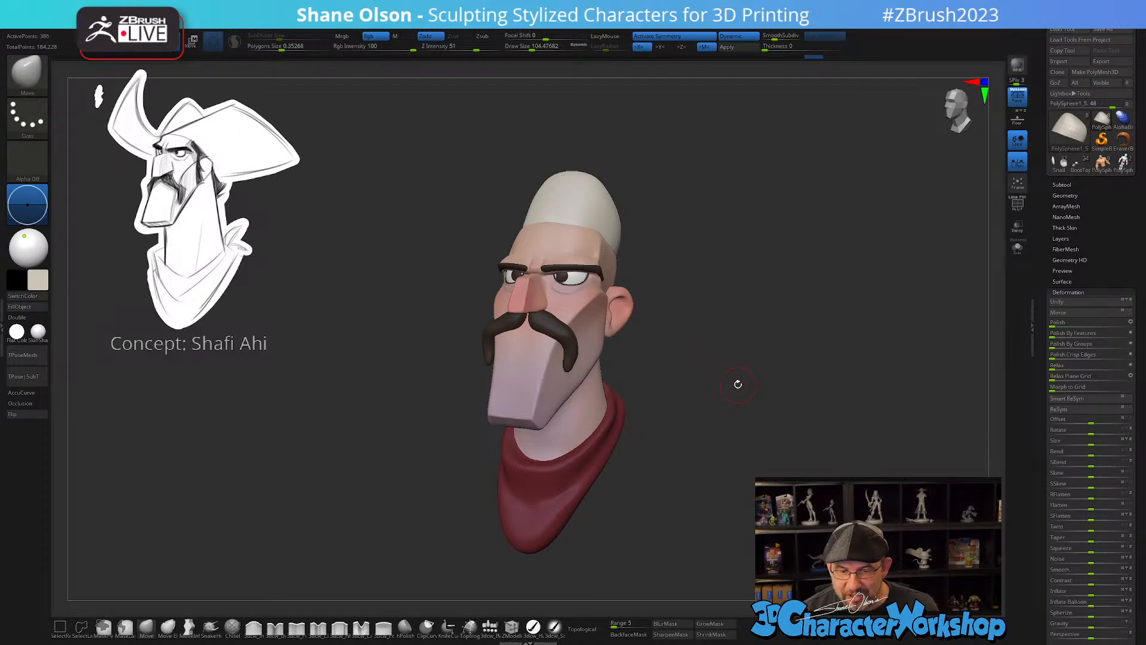
- Enlarge the brush to about 158, hide the crown subtool and make the head the active subtool
key(s)
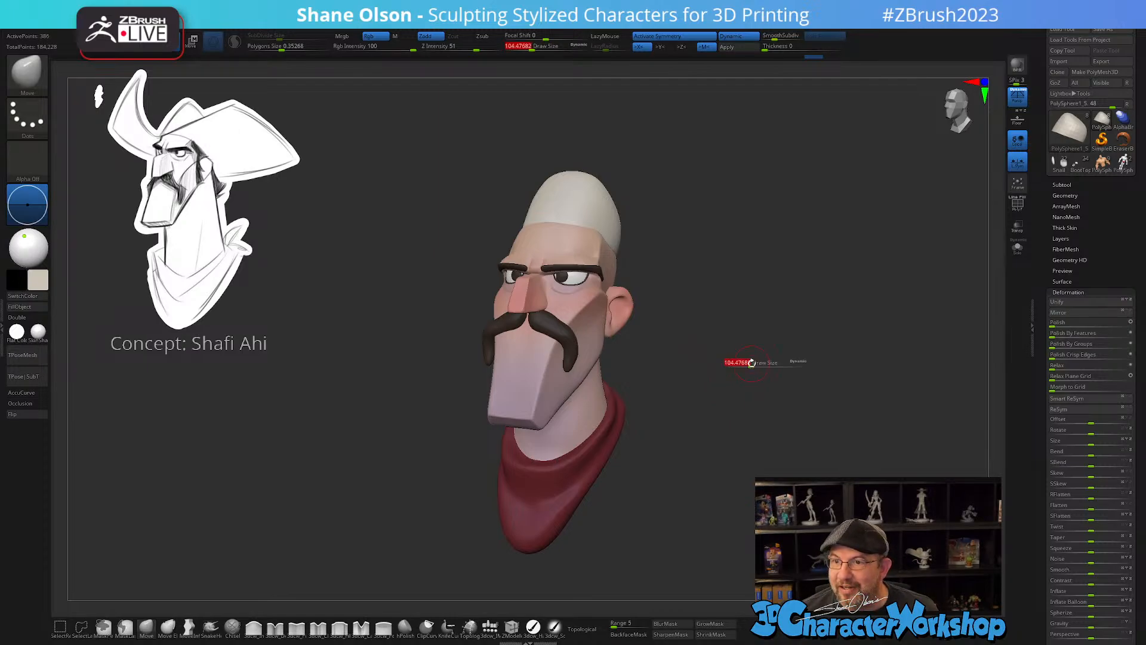
drag(750, 363, 759, 366)
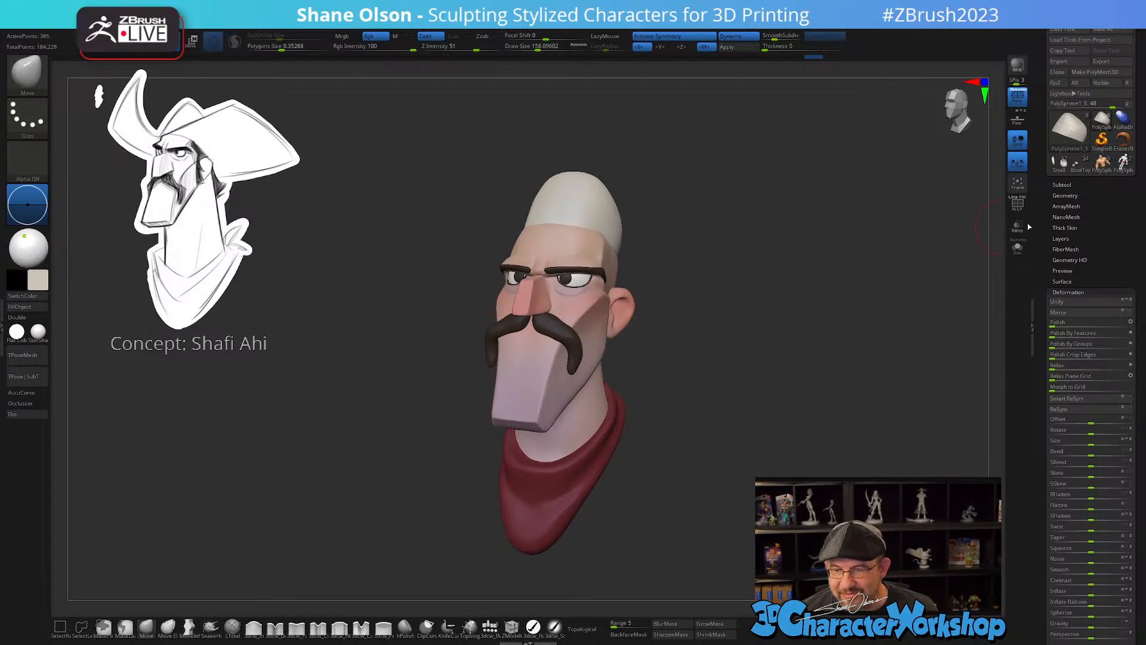
click(1086, 184)
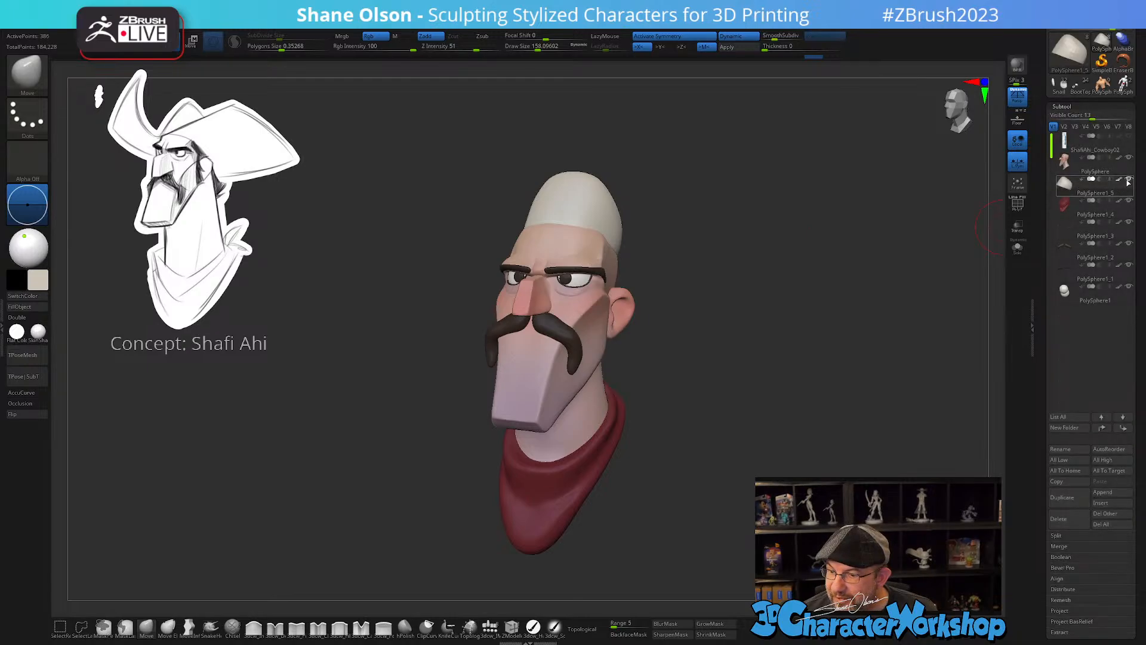
click(1065, 166)
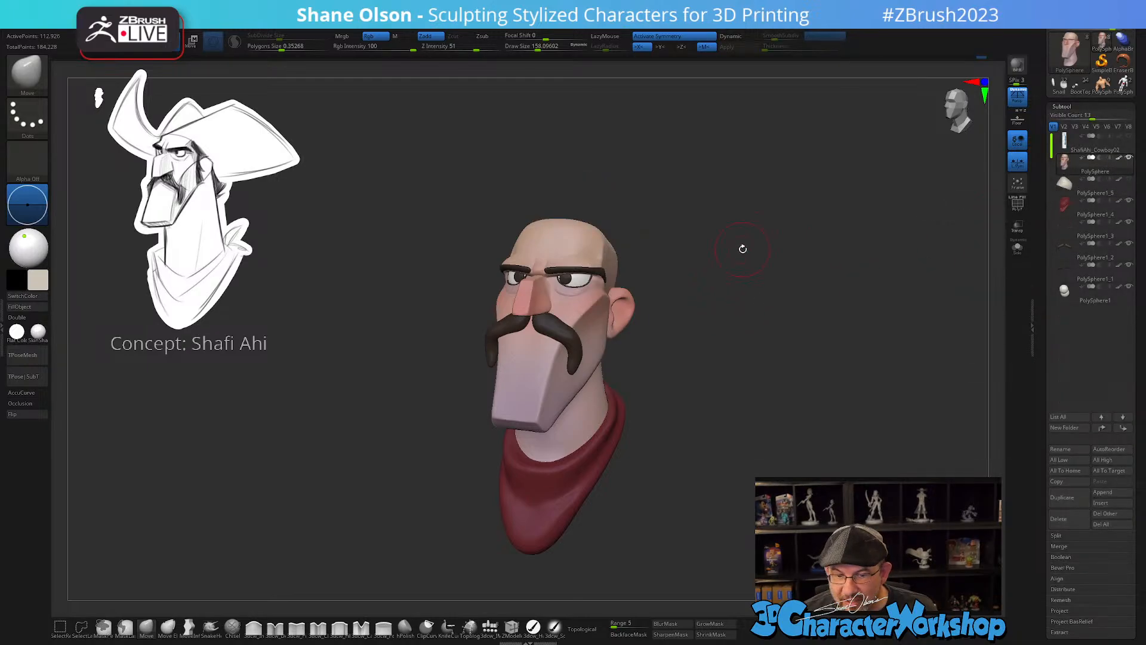
drag(756, 270, 742, 379)
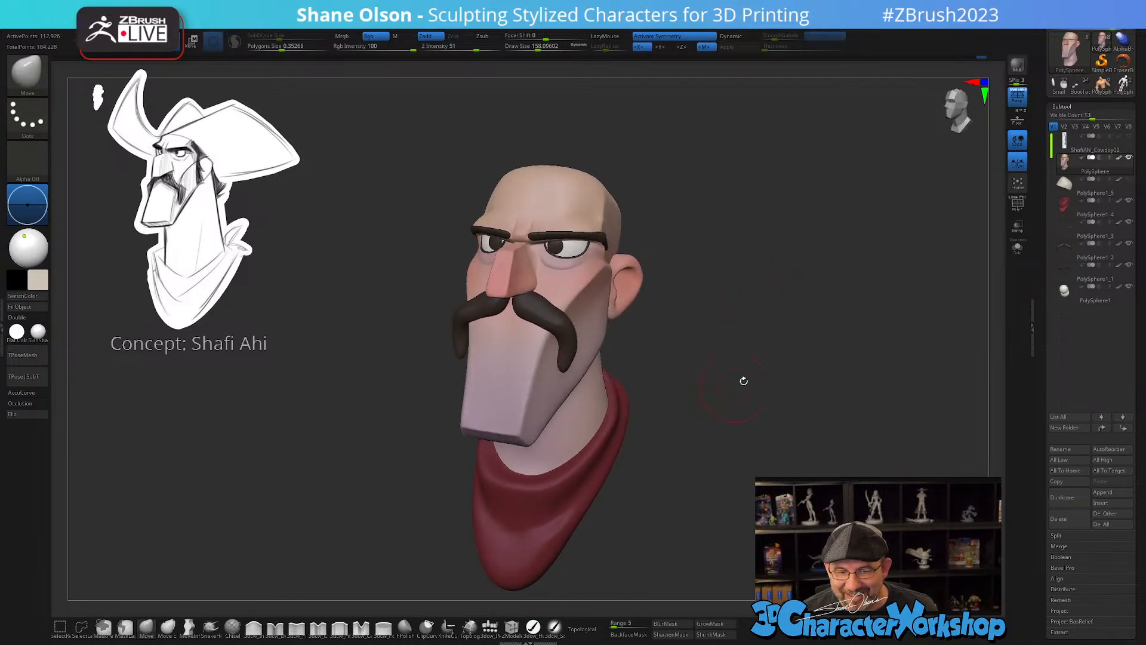